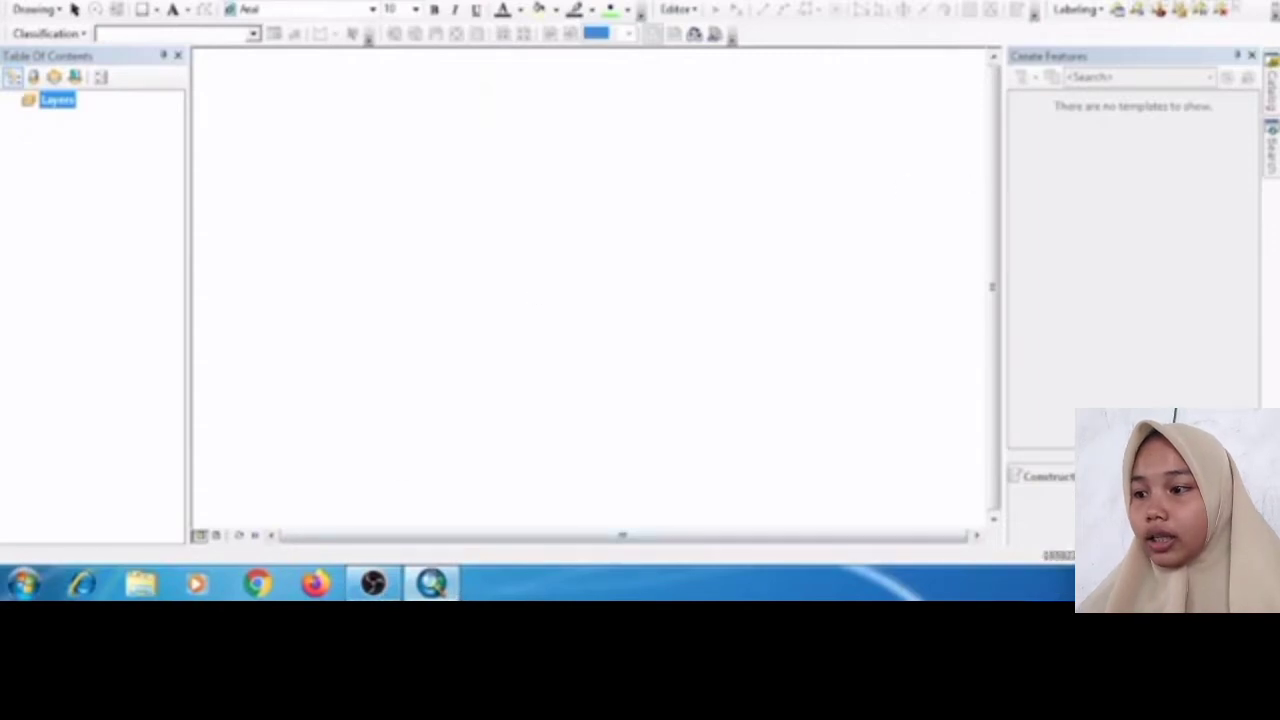
- Create a new folder named SIG Data in the Home - Documents\ArcGIS folder of the Catalog
{"action": "left_click", "coordinate": [1270, 90]}
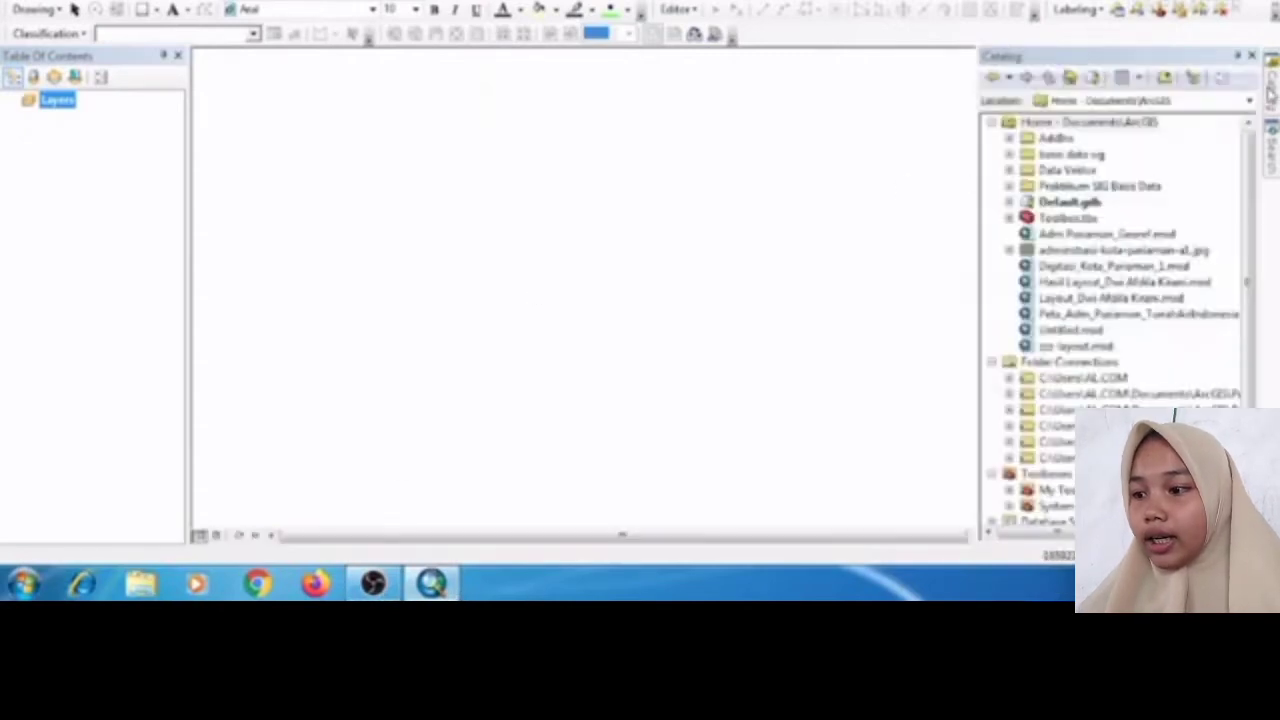
{"action": "right_click", "coordinate": [1145, 128]}
{"action": "mouse_move", "coordinate": [1143, 243]}
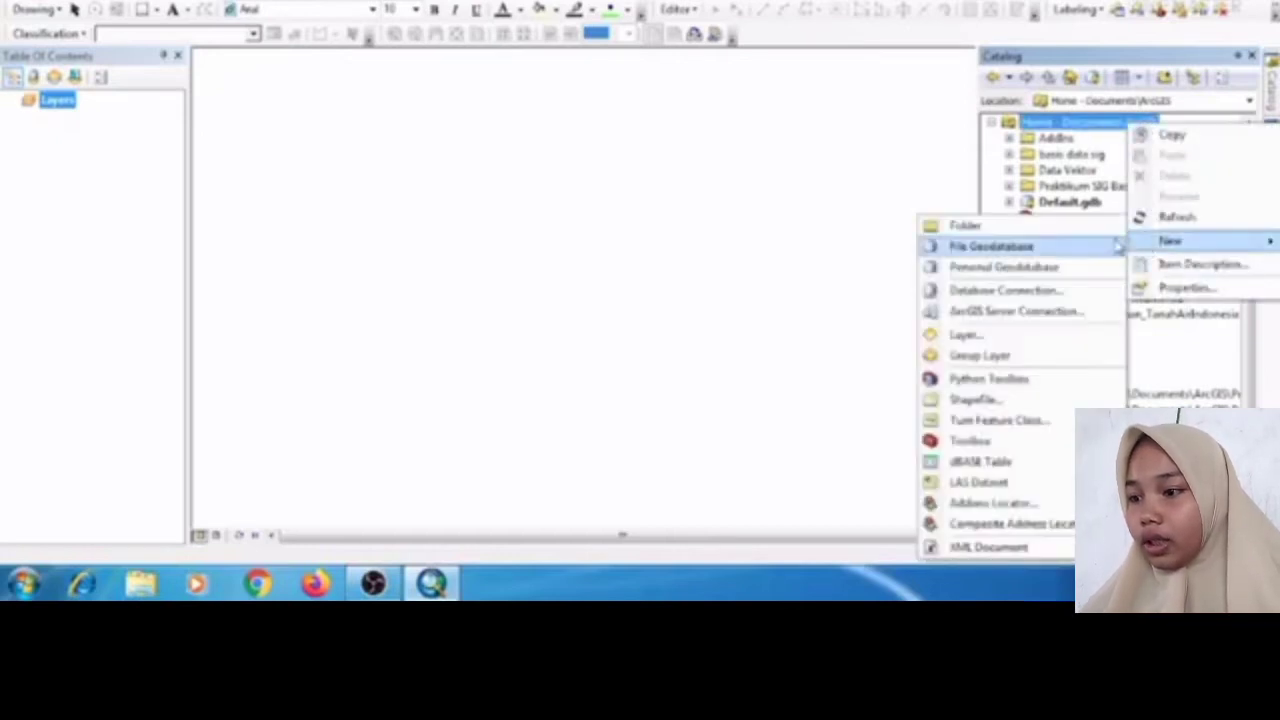
{"action": "left_click", "coordinate": [1100, 228]}
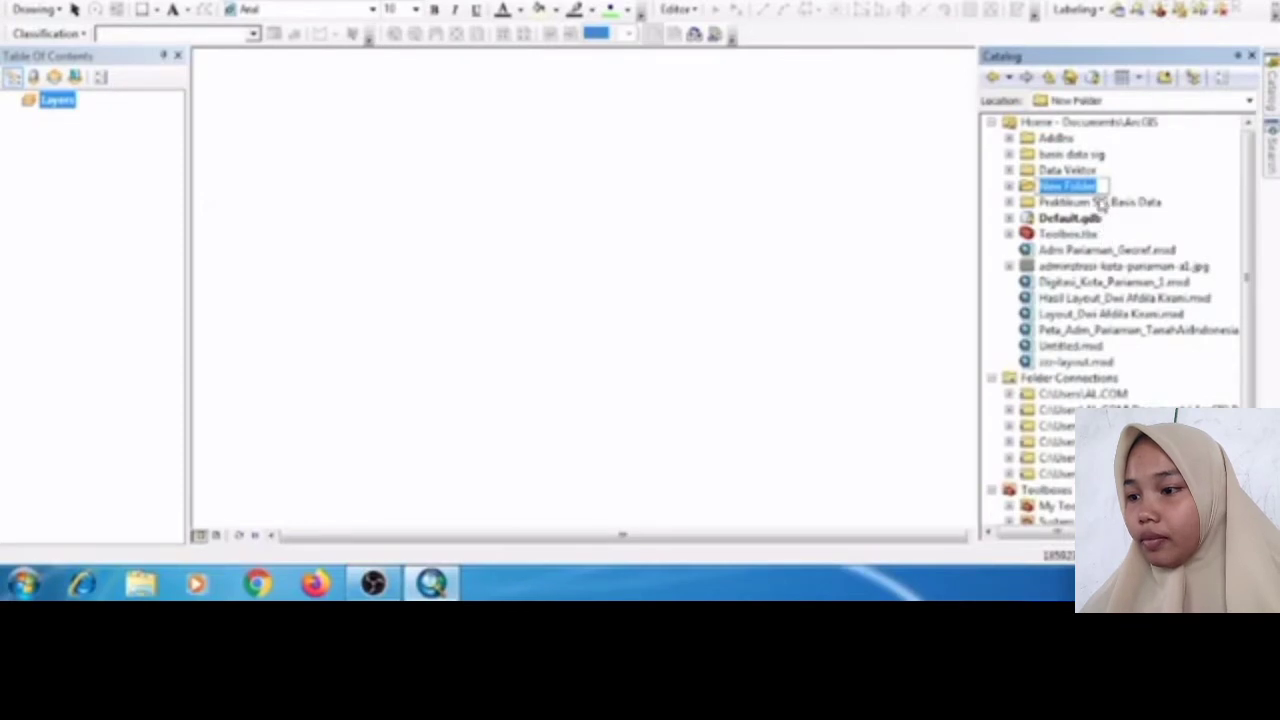
{"action": "key", "text": "BackSpace"}
{"action": "type", "text": "SIG"}
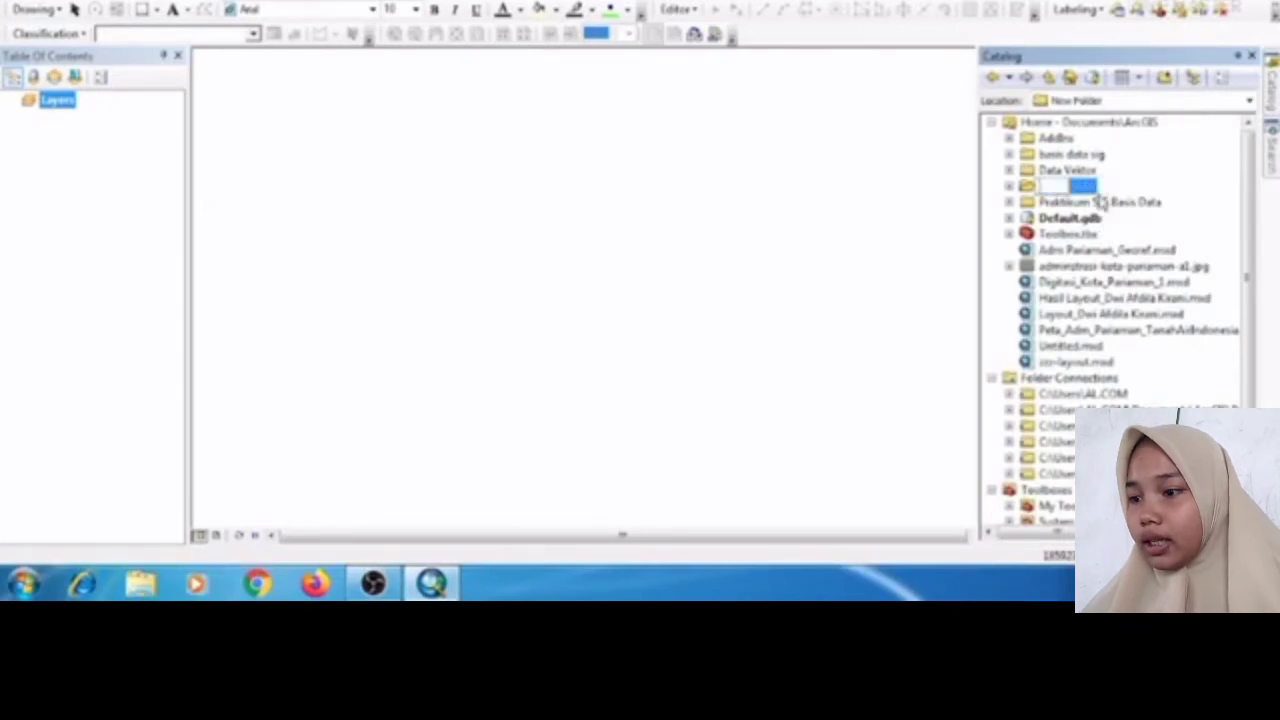
{"action": "type", "text": " da"}
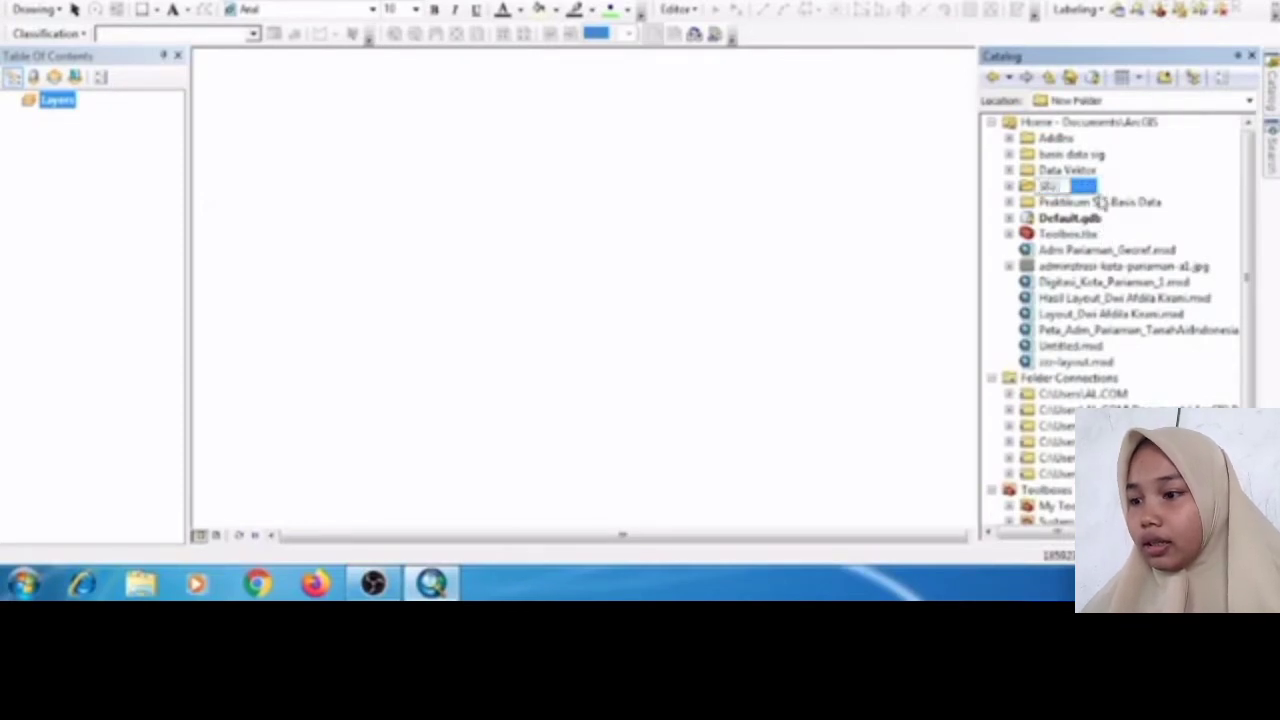
{"action": "type", "text": "ta"}
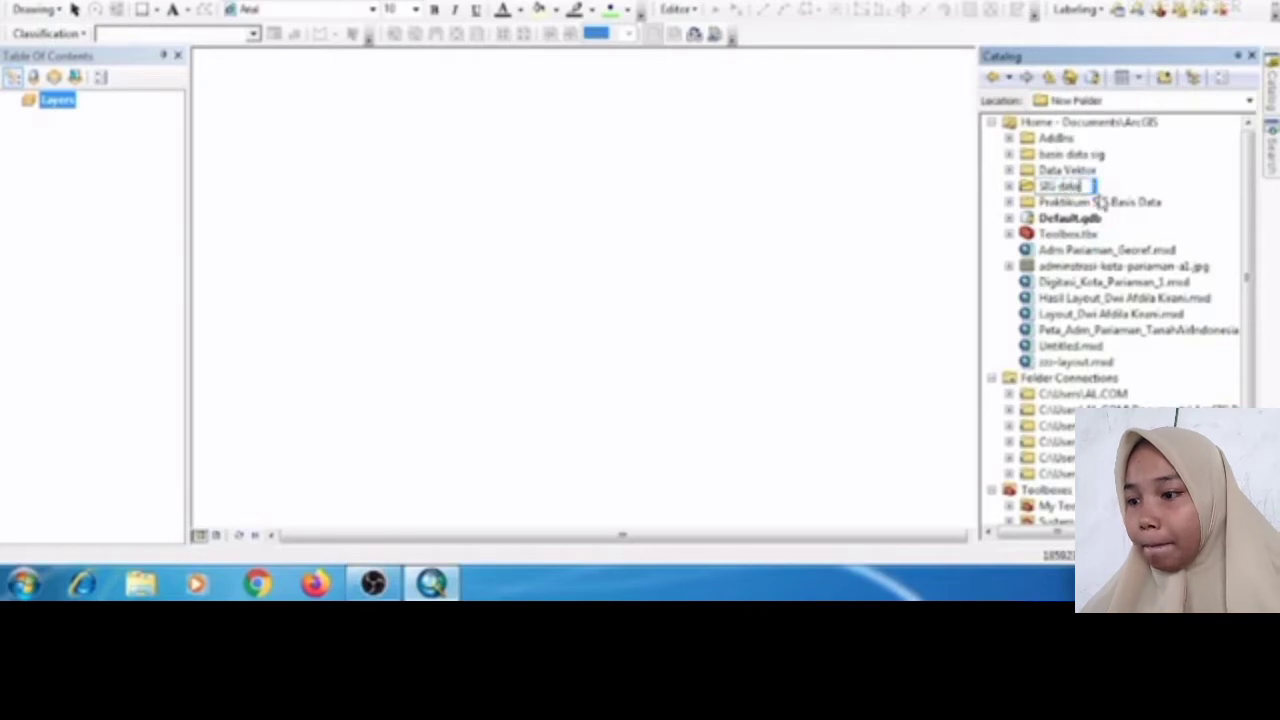
{"action": "key", "text": "BackSpace"}
{"action": "type", "text": "D"}
{"action": "key", "text": "Return"}
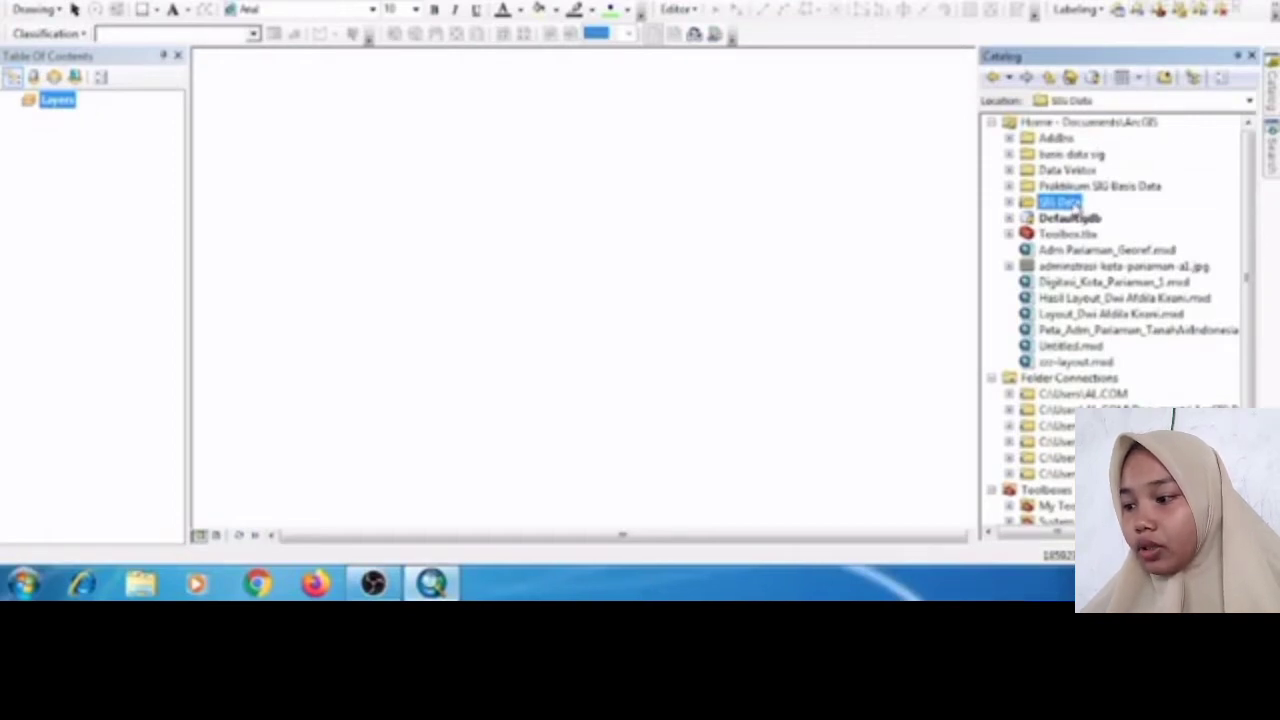
- Create a personal geodatabase named padang pariaman inside the SIG Data folder
{"action": "right_click", "coordinate": [1075, 203]}
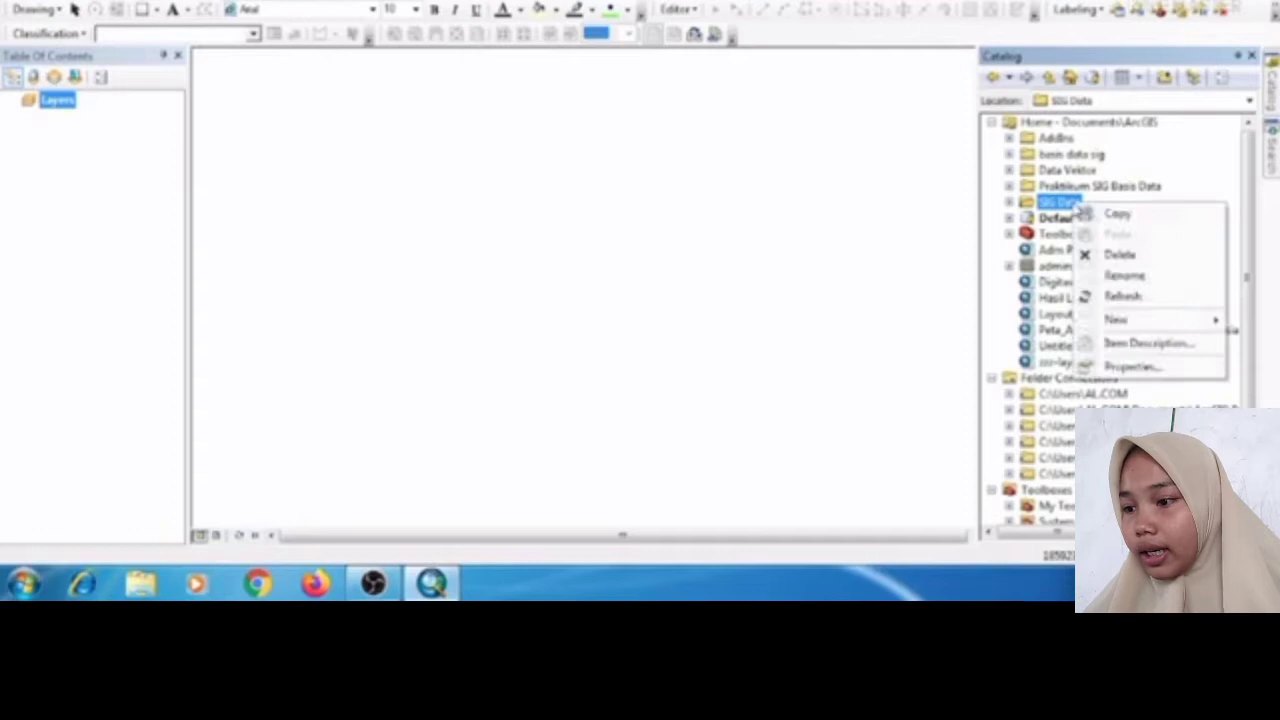
{"action": "mouse_move", "coordinate": [1102, 322]}
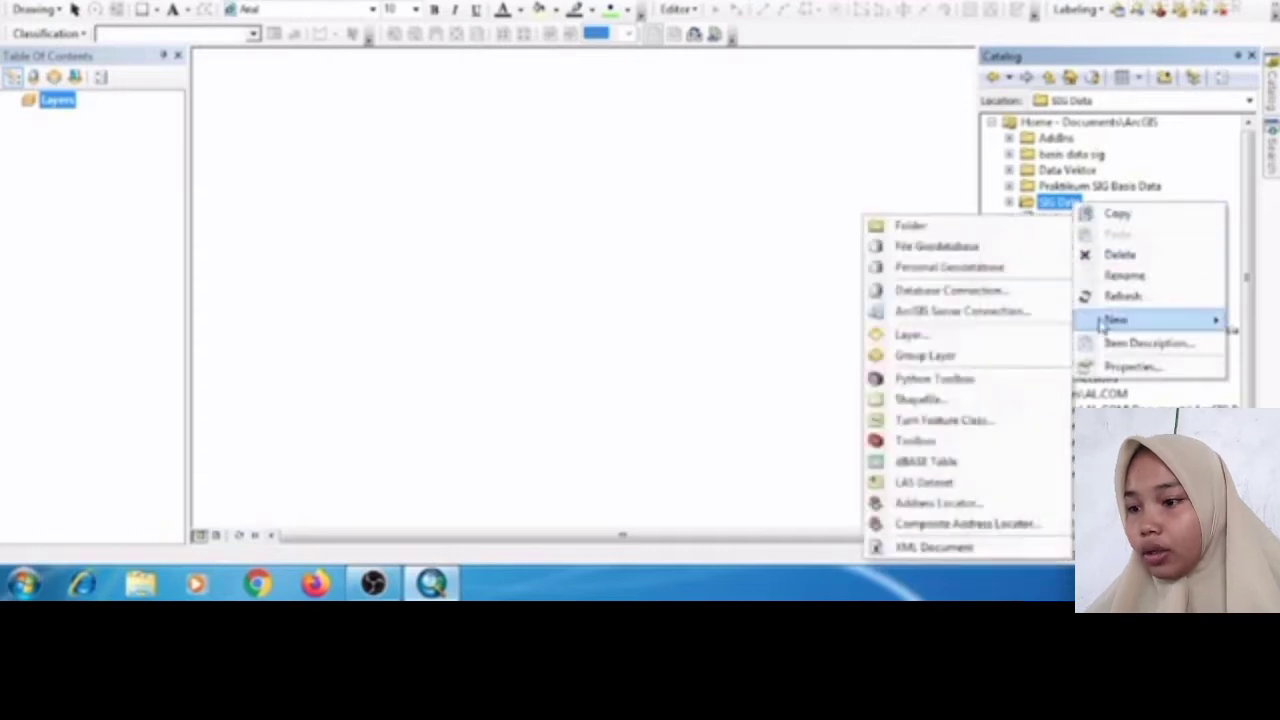
{"action": "left_click", "coordinate": [1040, 268]}
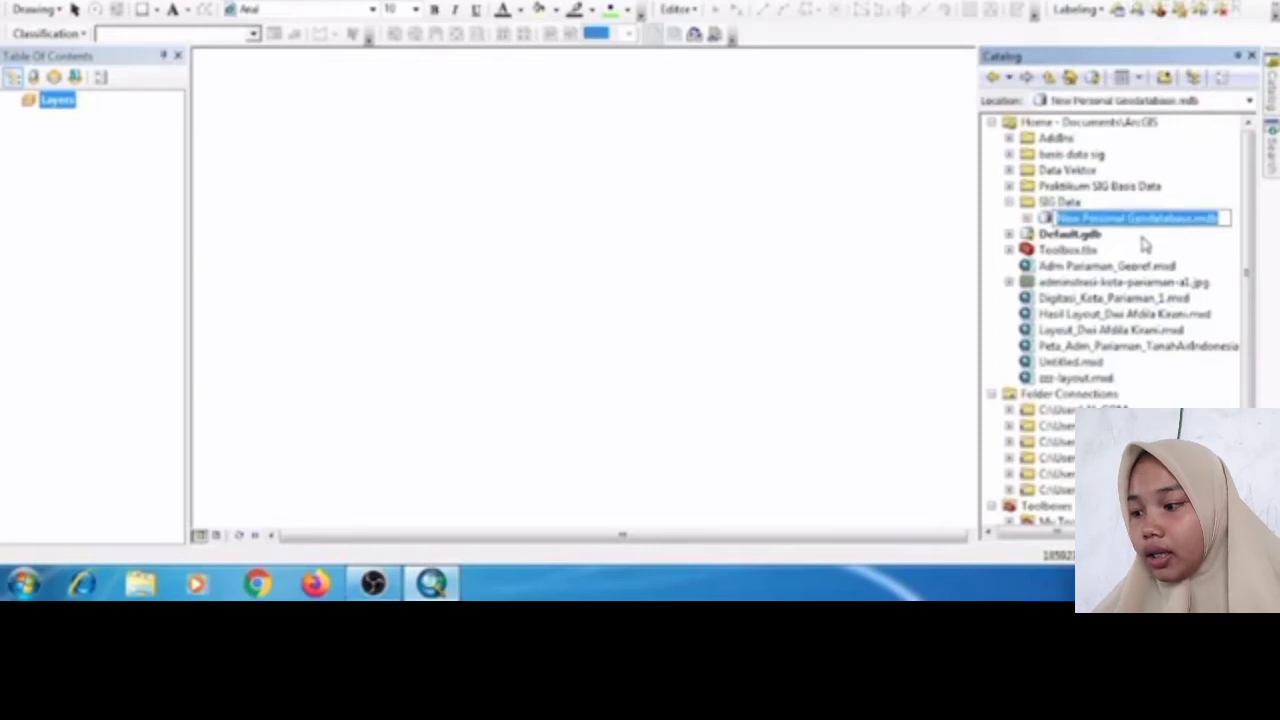
{"action": "key", "text": "BackSpace"}
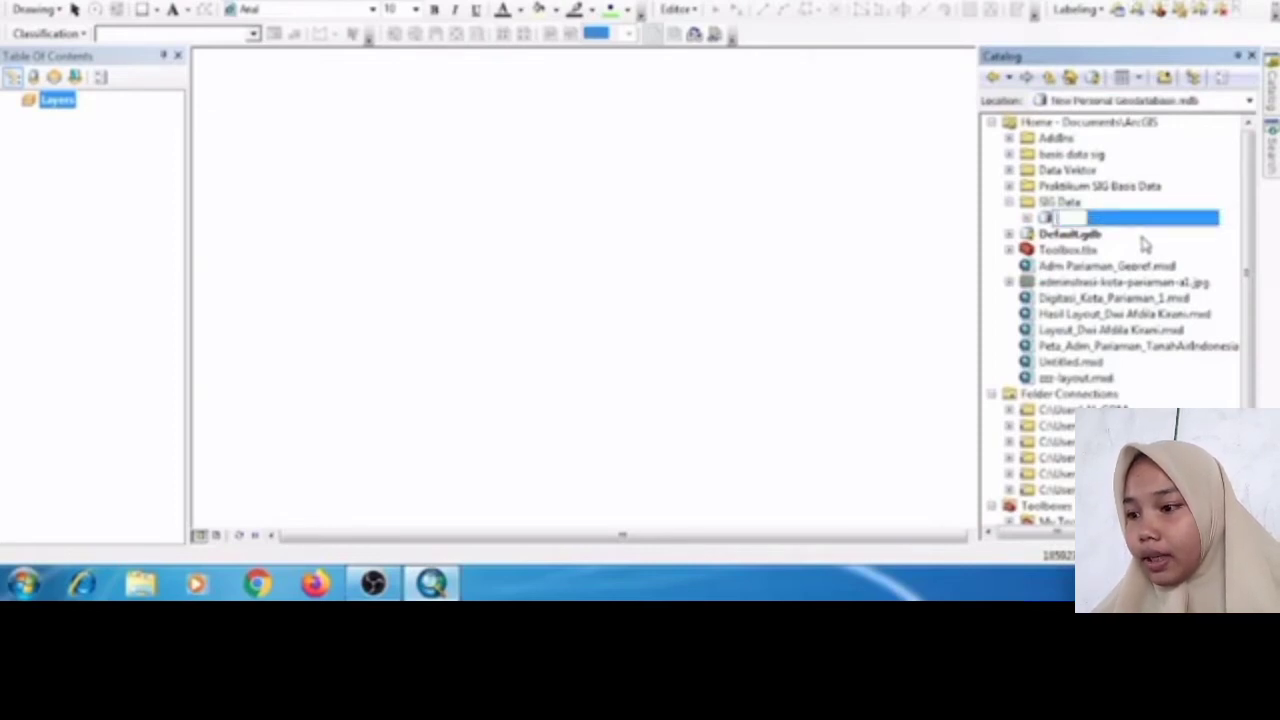
{"action": "type", "text": "padang pariaman"}
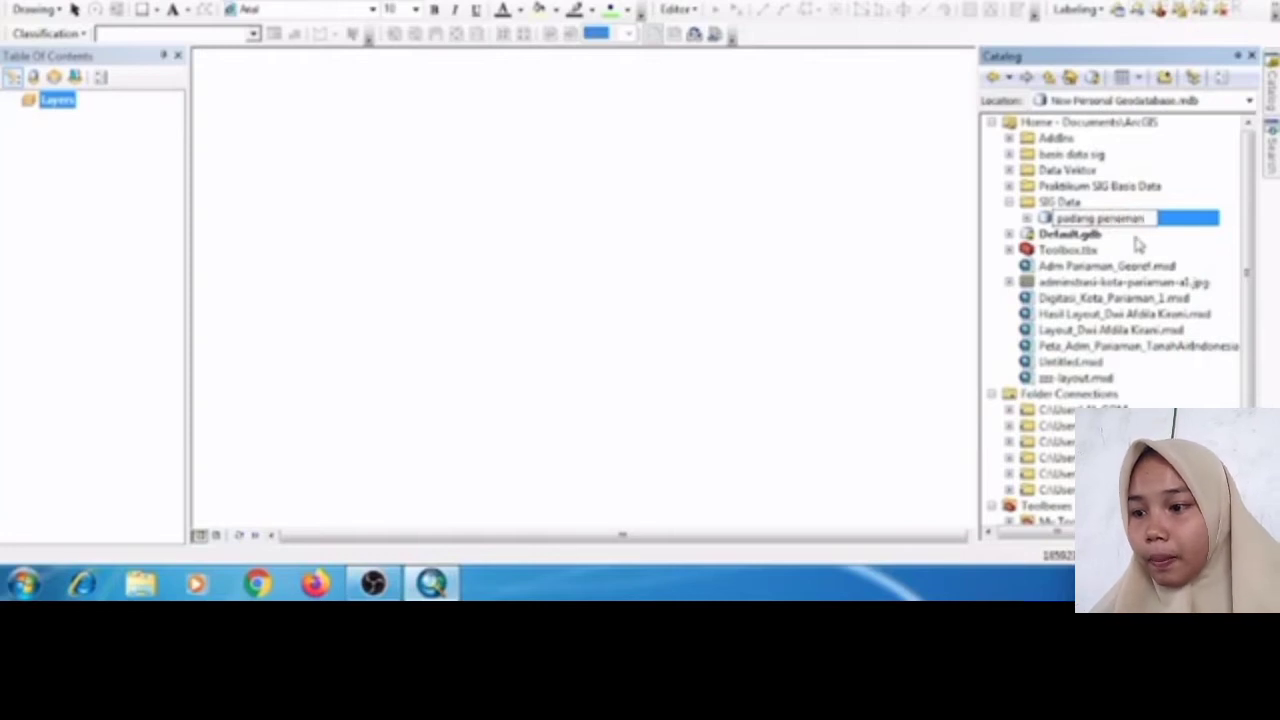
{"action": "left_click", "coordinate": [1090, 255]}
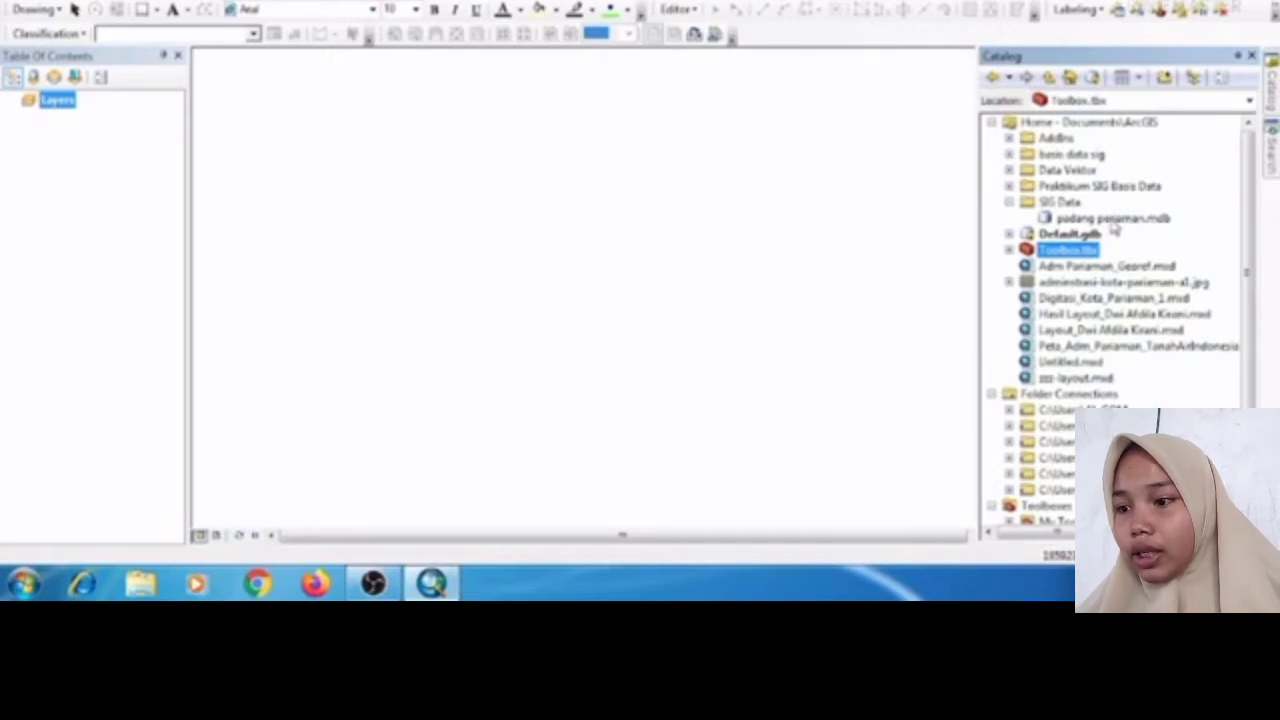
- Start a feature dataset named IG_Dasar in the padang pariaman geodatabase, using WGS 1984 UTM Zone 49S for its XY coordinates
{"action": "left_click", "coordinate": [1113, 219]}
{"action": "right_click", "coordinate": [1114, 220]}
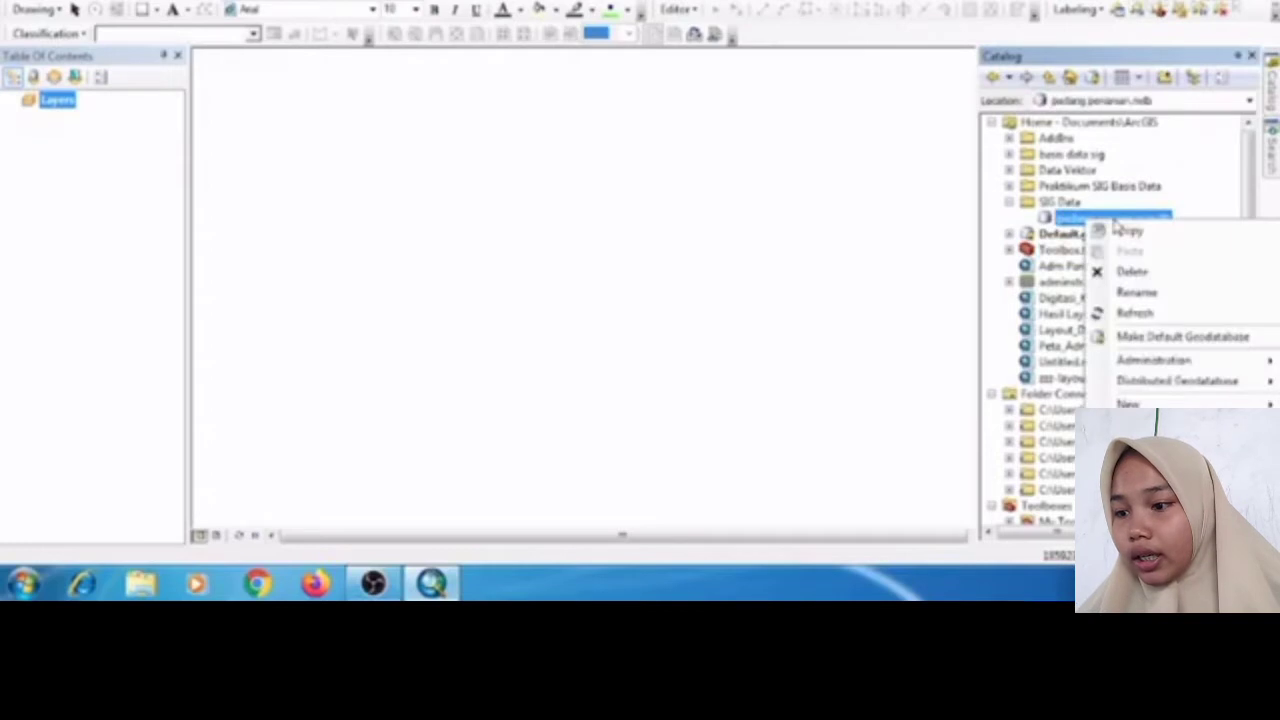
{"action": "mouse_move", "coordinate": [1125, 403]}
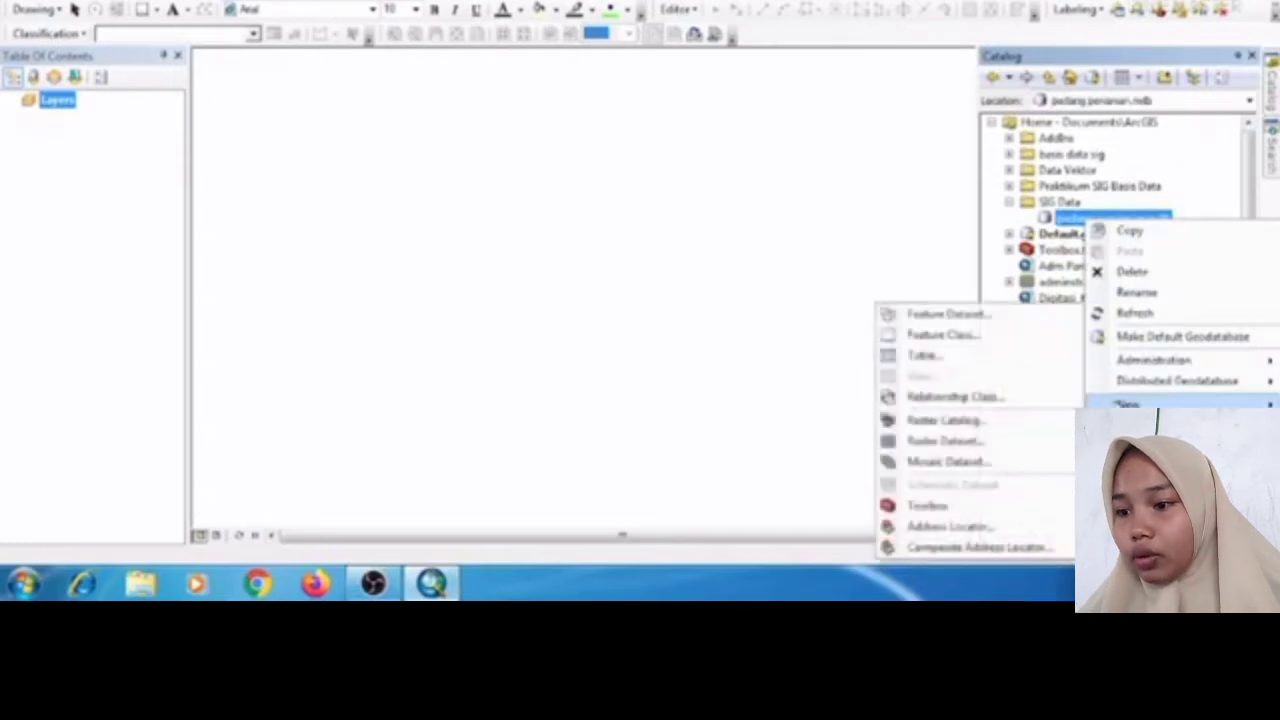
{"action": "left_click", "coordinate": [1046, 316]}
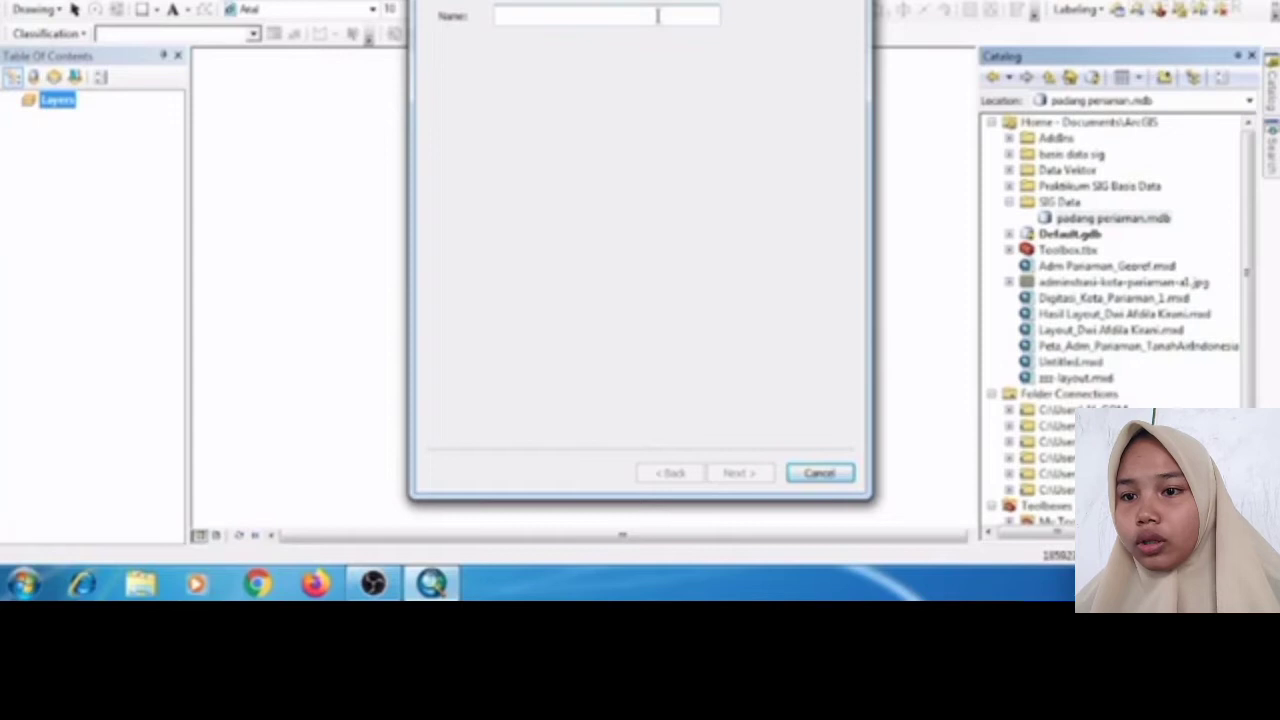
{"action": "type", "text": "KE_Desa"}
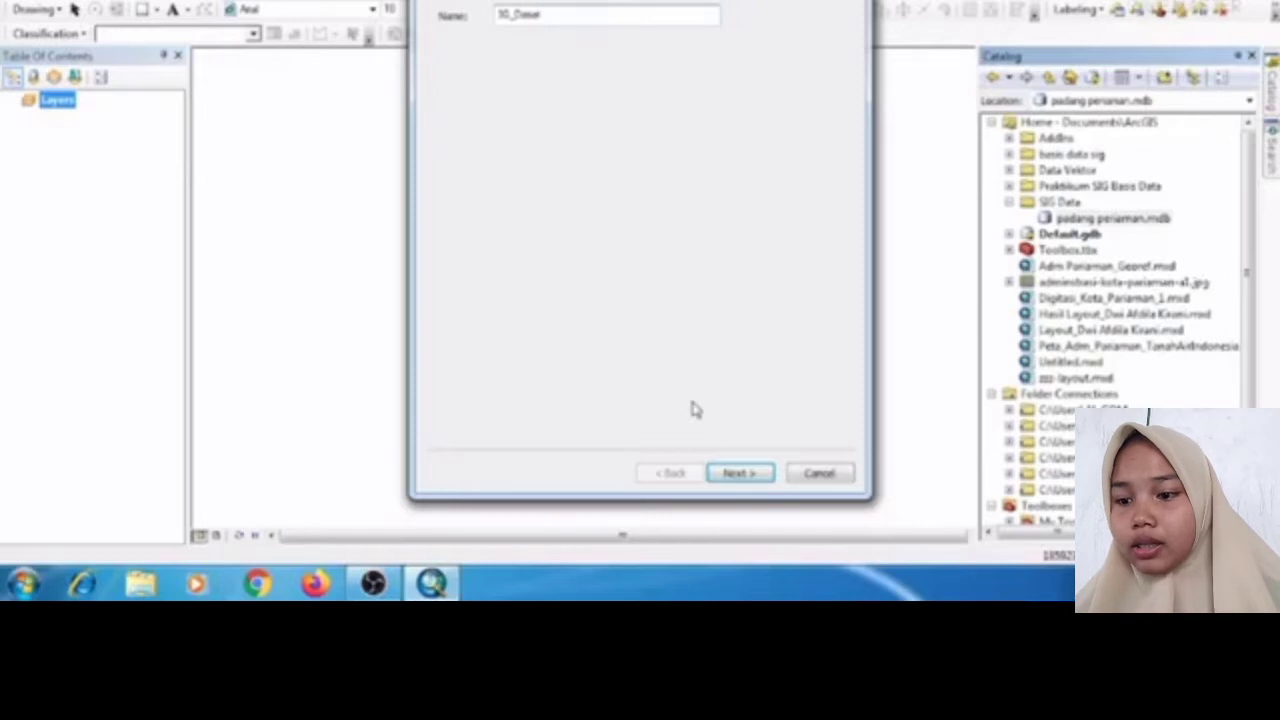
{"action": "left_click", "coordinate": [738, 474]}
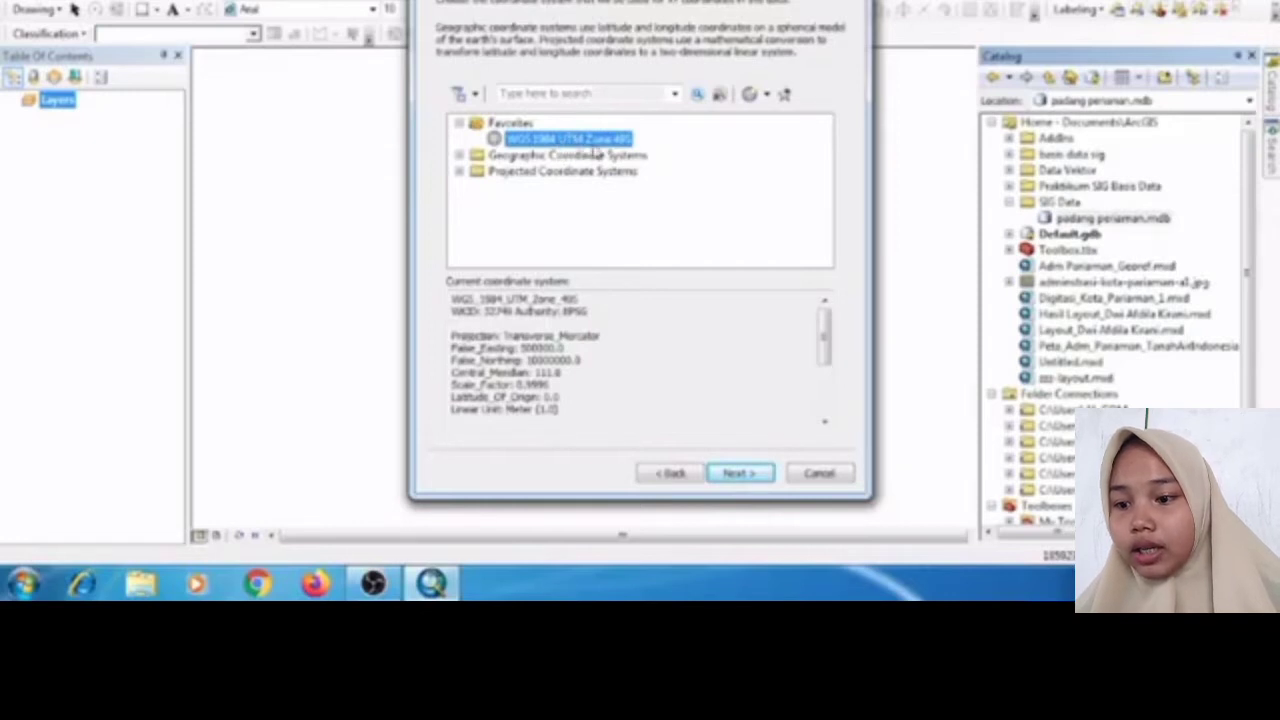
{"action": "left_click", "coordinate": [738, 474]}
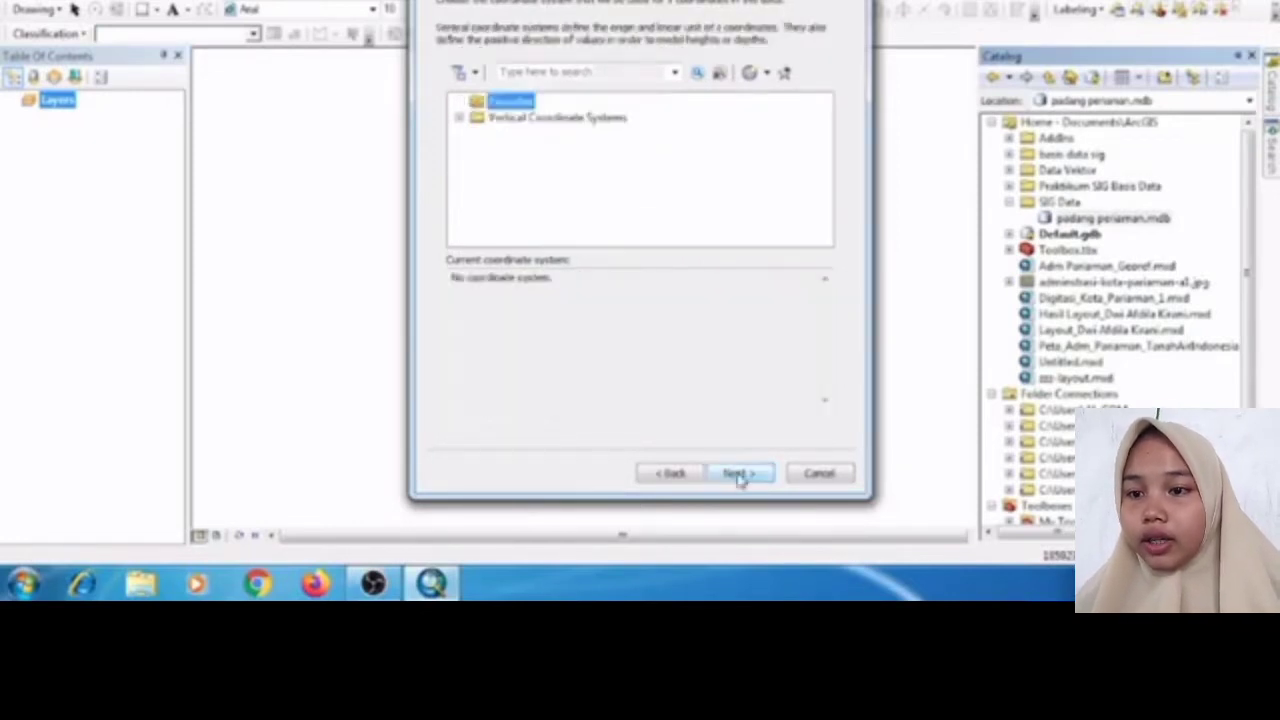
- Assign the World vertical coordinate system WGS 1984 to IG_Dasar and finish the dataset with the default tolerances
{"action": "double_click", "coordinate": [598, 120]}
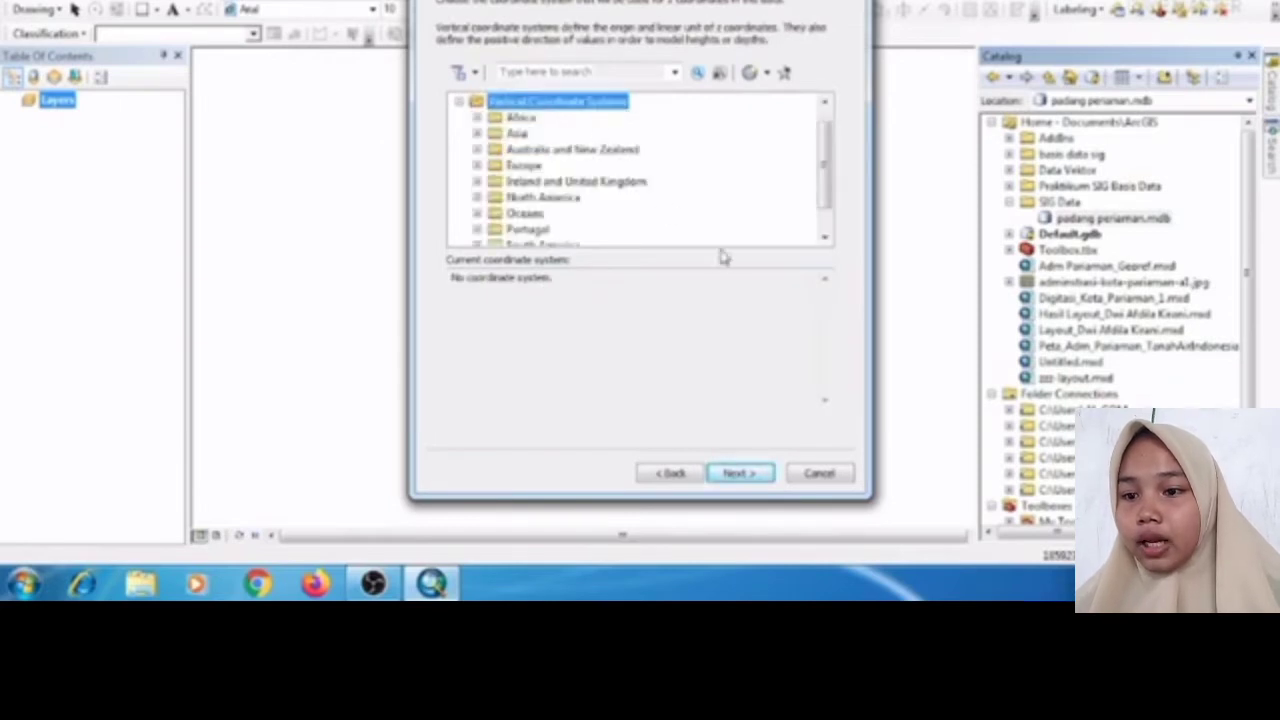
{"action": "left_click", "coordinate": [824, 238]}
{"action": "left_click", "coordinate": [824, 238]}
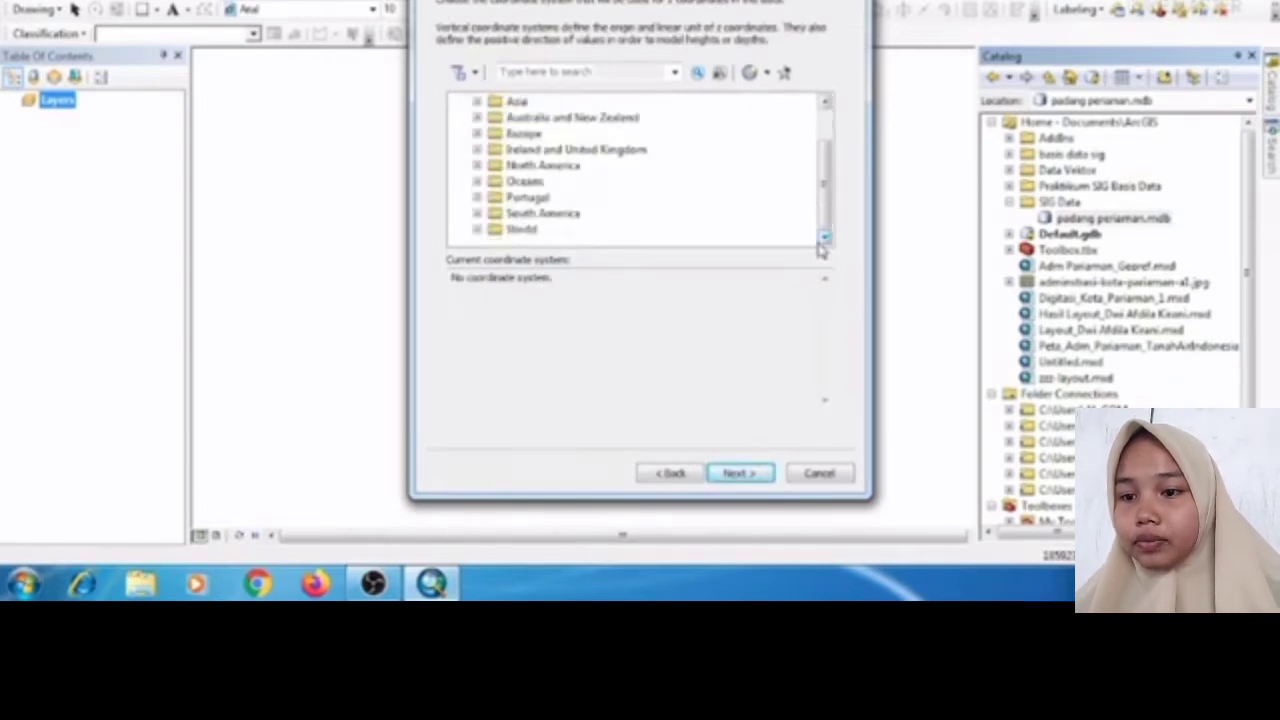
{"action": "double_click", "coordinate": [514, 234]}
{"action": "left_click", "coordinate": [825, 238]}
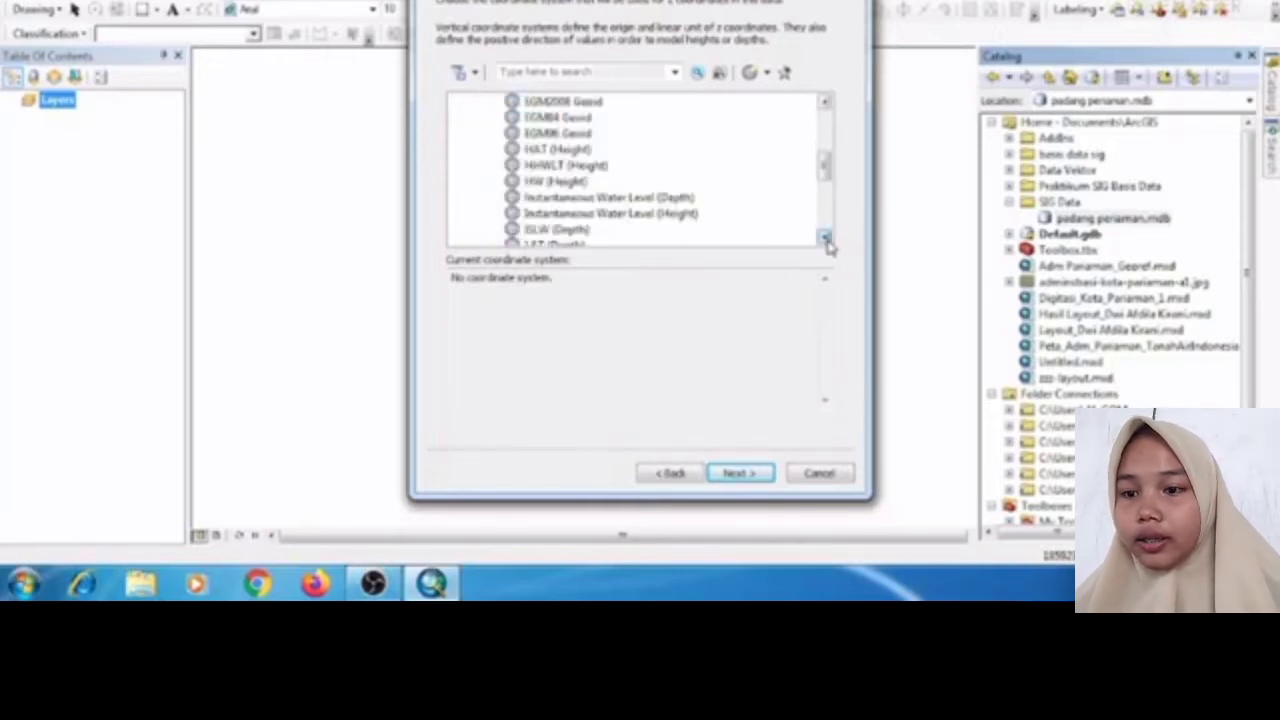
{"action": "left_click", "coordinate": [825, 238]}
{"action": "left_click", "coordinate": [825, 238]}
{"action": "left_click", "coordinate": [825, 238]}
{"action": "left_click", "coordinate": [825, 238]}
{"action": "left_click", "coordinate": [825, 238]}
{"action": "left_click", "coordinate": [825, 238]}
{"action": "left_click", "coordinate": [825, 238]}
{"action": "left_click", "coordinate": [825, 238]}
{"action": "left_click", "coordinate": [825, 238]}
{"action": "left_click", "coordinate": [825, 238]}
{"action": "left_click", "coordinate": [825, 238]}
{"action": "left_click", "coordinate": [825, 238]}
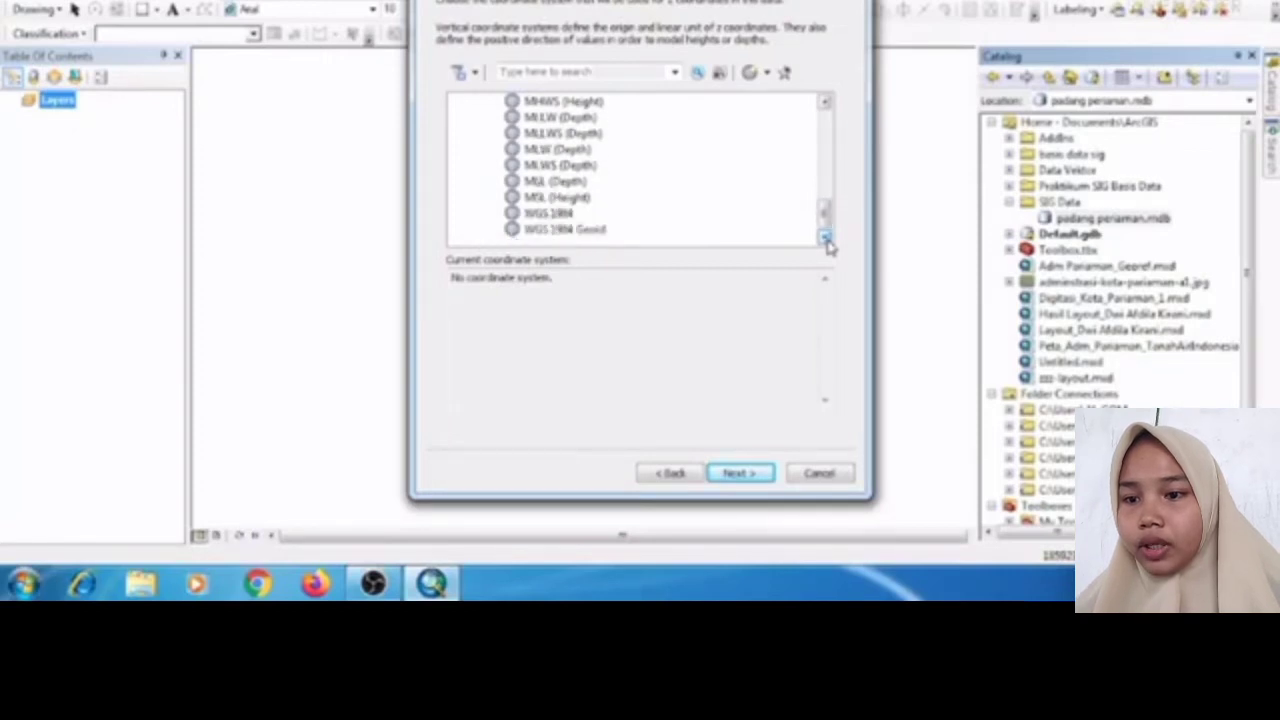
{"action": "left_click", "coordinate": [556, 214]}
{"action": "left_click", "coordinate": [728, 478]}
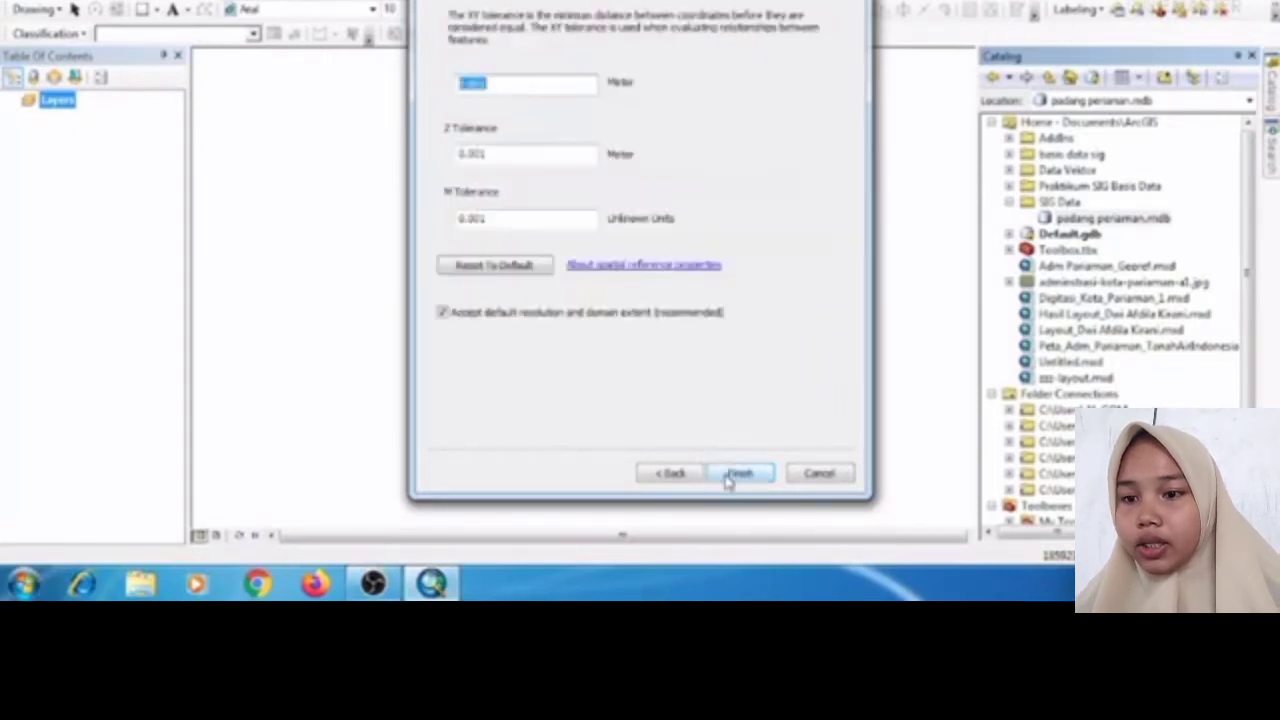
{"action": "left_click", "coordinate": [728, 474]}
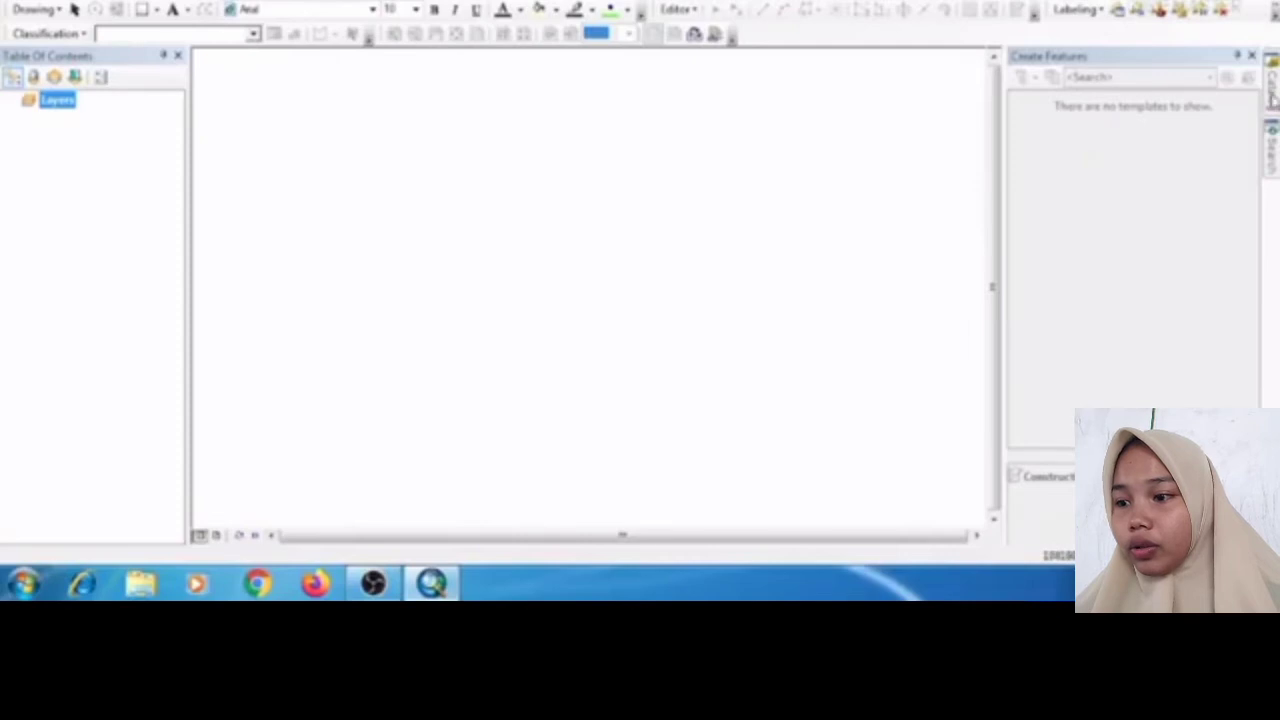
- Start a second feature dataset named IG_Tematik in the padang pariaman geodatabase, using WGS 1984 UTM Zone 49S for its XY coordinates
{"action": "mouse_move", "coordinate": [1273, 100]}
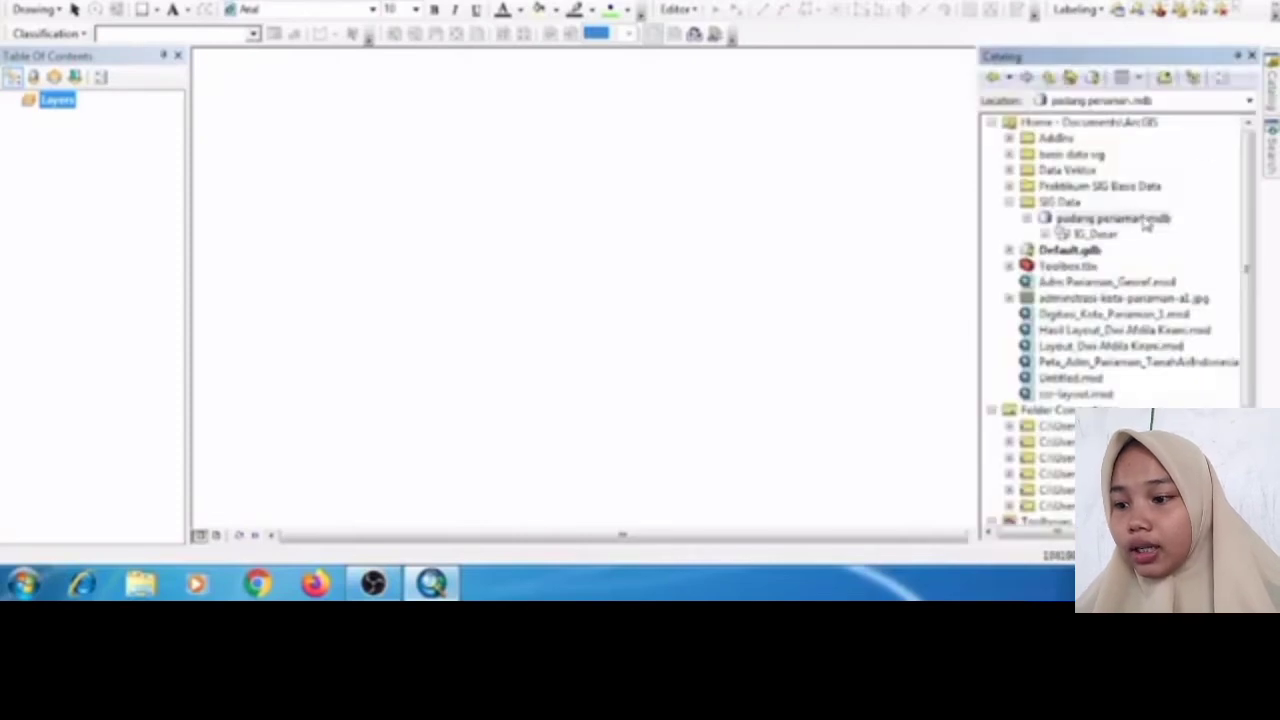
{"action": "right_click", "coordinate": [1145, 220]}
{"action": "mouse_move", "coordinate": [1148, 401]}
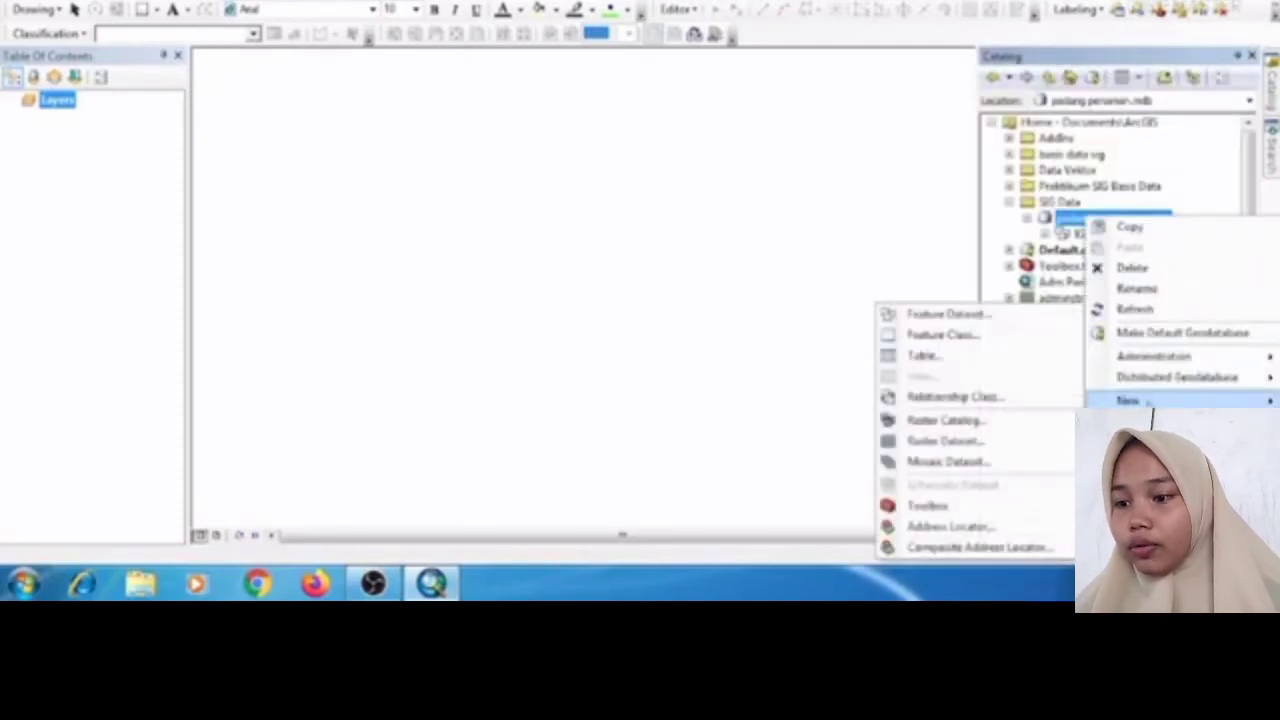
{"action": "left_click", "coordinate": [1048, 316]}
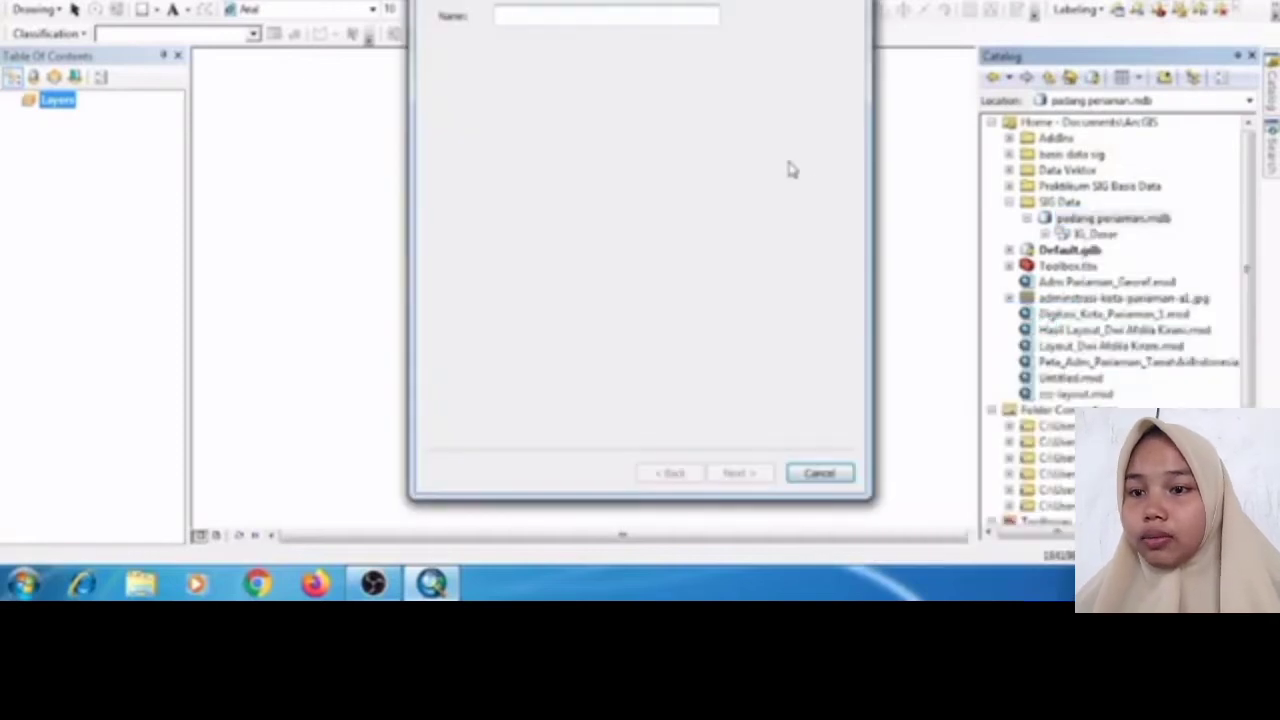
{"action": "type", "text": "IG_tematik"}
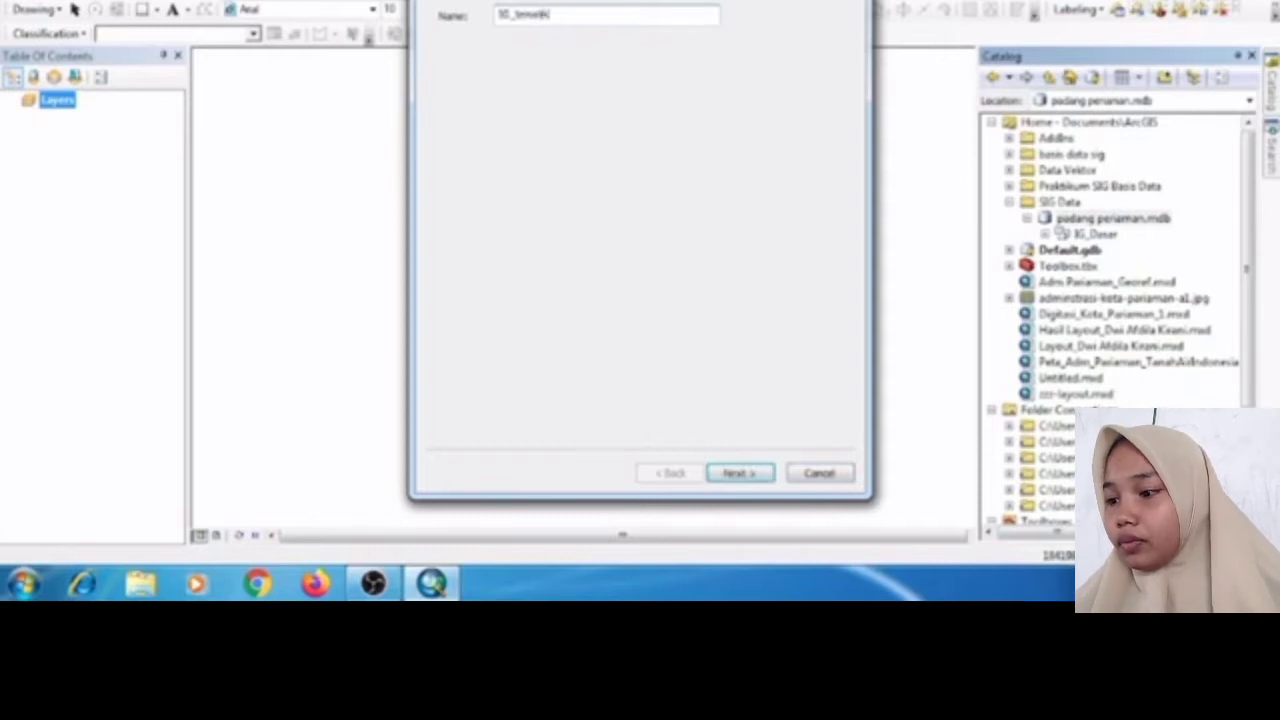
{"action": "key", "text": "BackSpace"}
{"action": "type", "text": "T"}
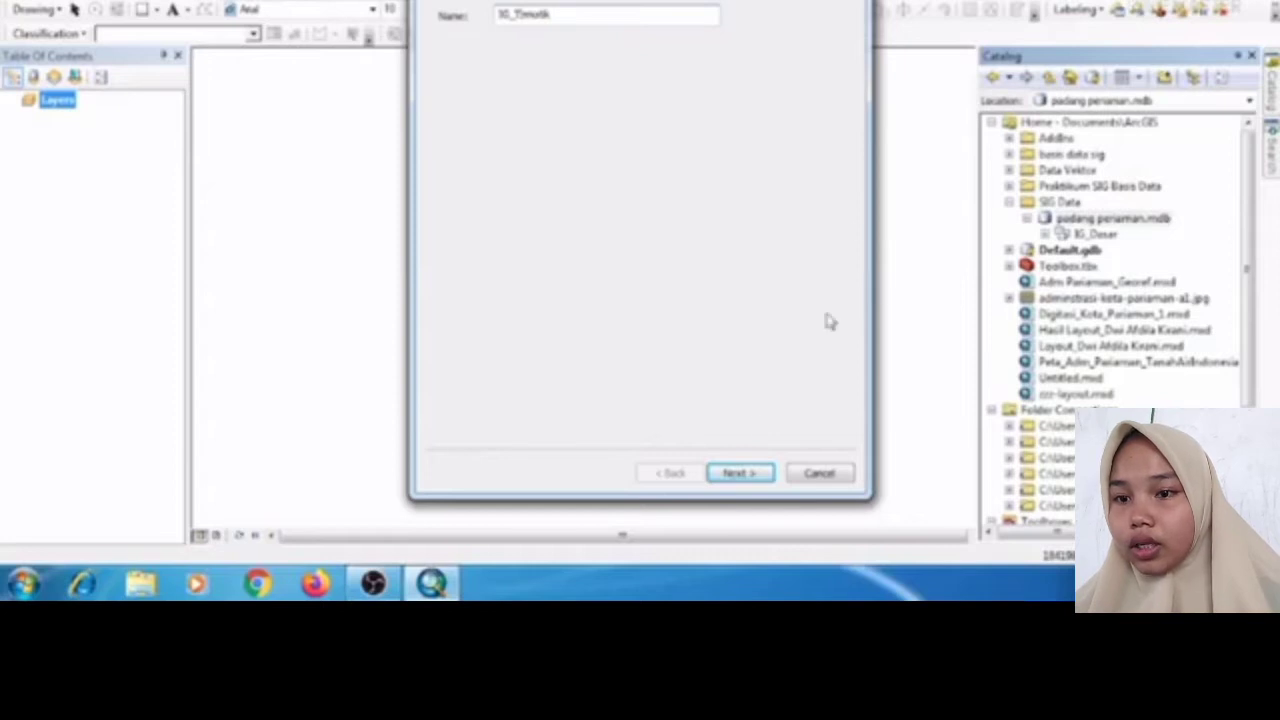
{"action": "left_click", "coordinate": [738, 475]}
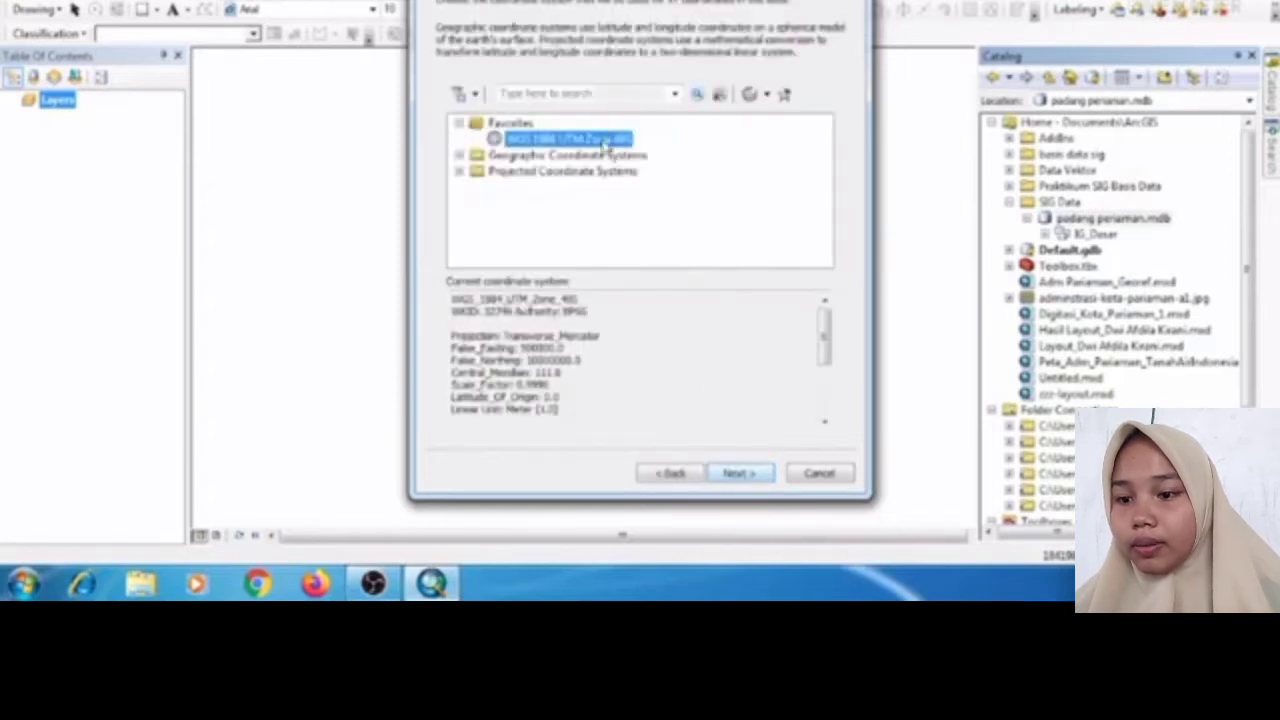
{"action": "left_click", "coordinate": [738, 473]}
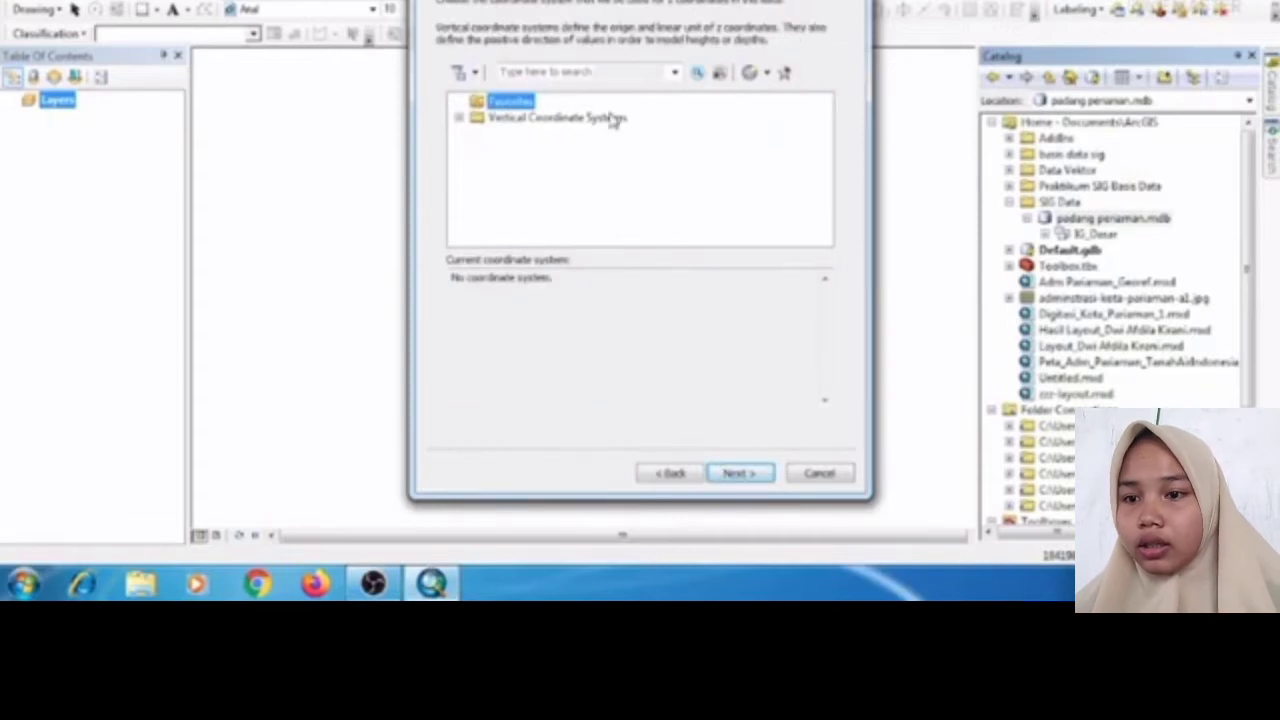
- Assign the World vertical coordinate system WGS 1984 to IG_Tematik and finish the dataset with the default tolerances
{"action": "left_click", "coordinate": [614, 119]}
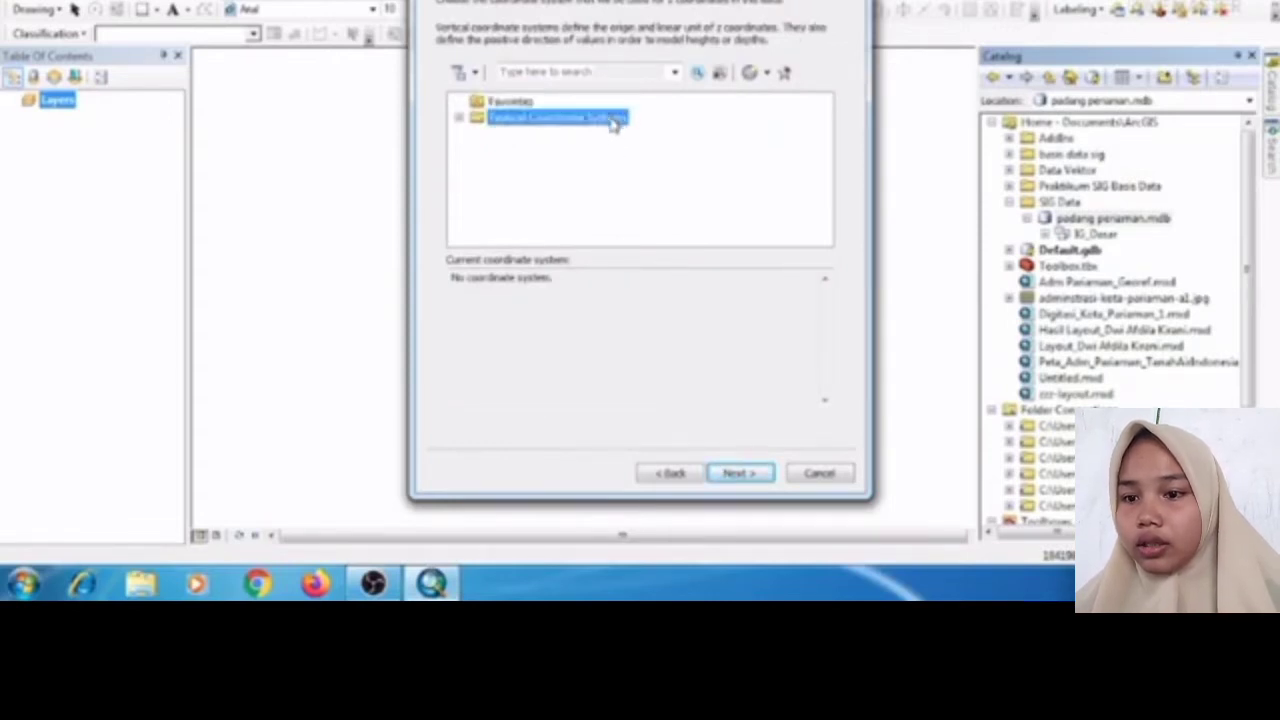
{"action": "double_click", "coordinate": [614, 119]}
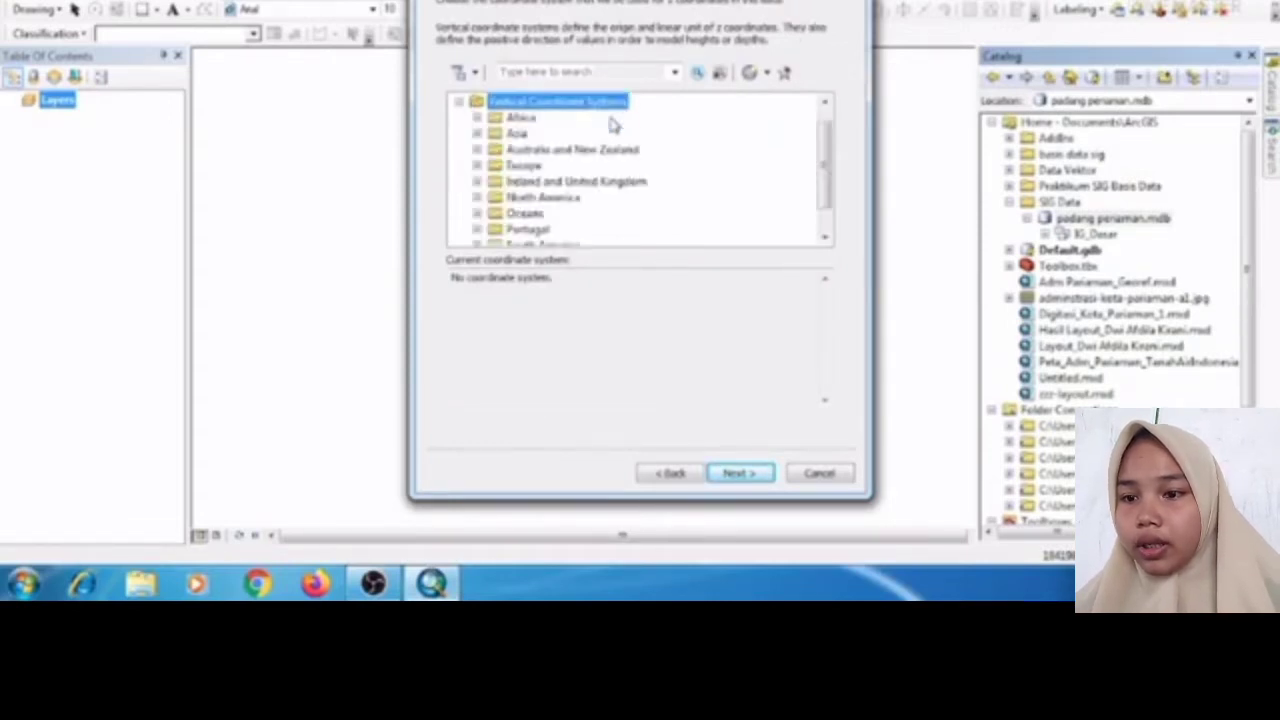
{"action": "left_click", "coordinate": [826, 240]}
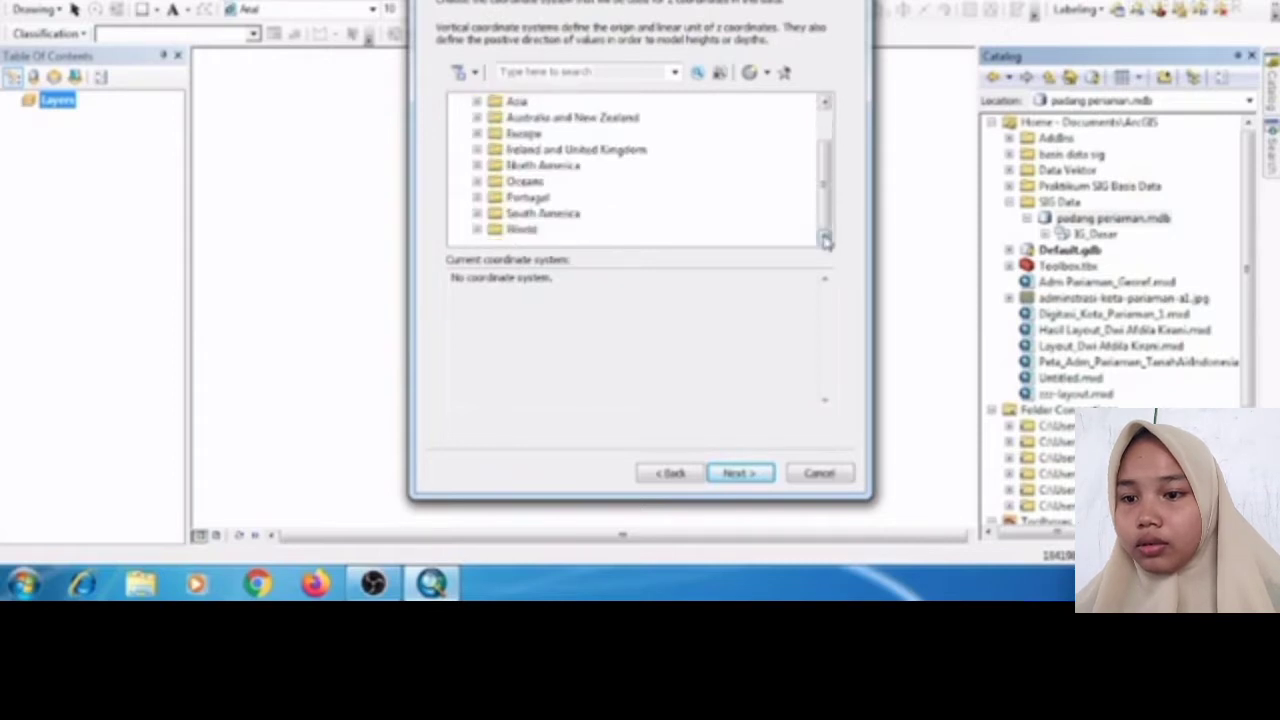
{"action": "double_click", "coordinate": [530, 230]}
{"action": "left_click", "coordinate": [825, 240]}
{"action": "left_click", "coordinate": [825, 240]}
{"action": "left_click", "coordinate": [825, 240]}
{"action": "left_click", "coordinate": [825, 240]}
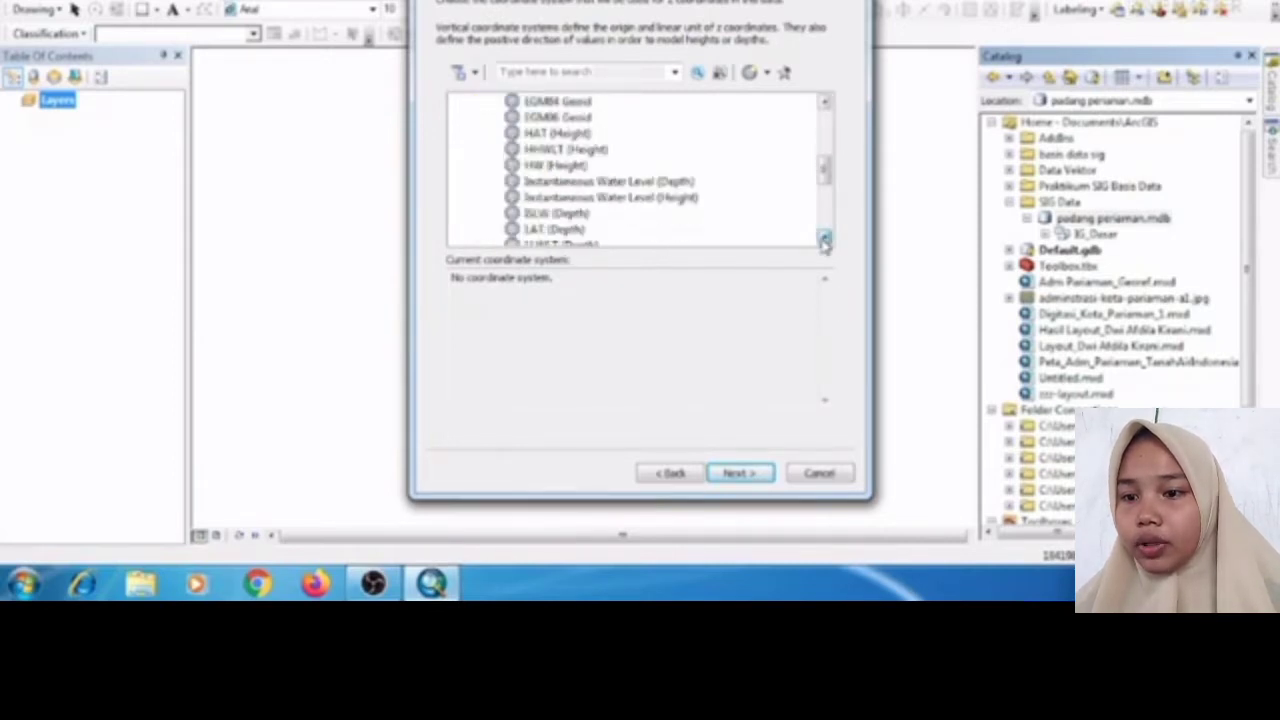
{"action": "left_click", "coordinate": [825, 240]}
{"action": "left_click", "coordinate": [825, 240]}
{"action": "left_click", "coordinate": [825, 240]}
{"action": "left_click", "coordinate": [825, 240]}
{"action": "left_click", "coordinate": [825, 240]}
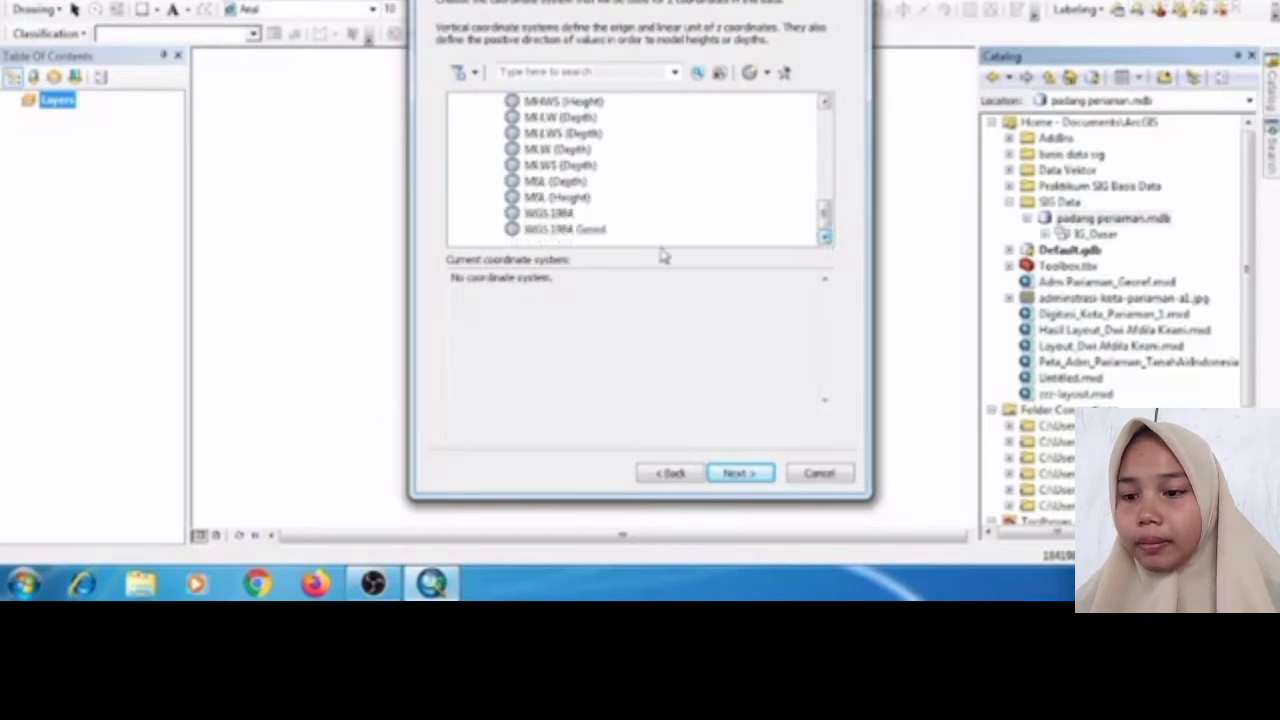
{"action": "left_click", "coordinate": [570, 213]}
{"action": "left_click", "coordinate": [765, 477]}
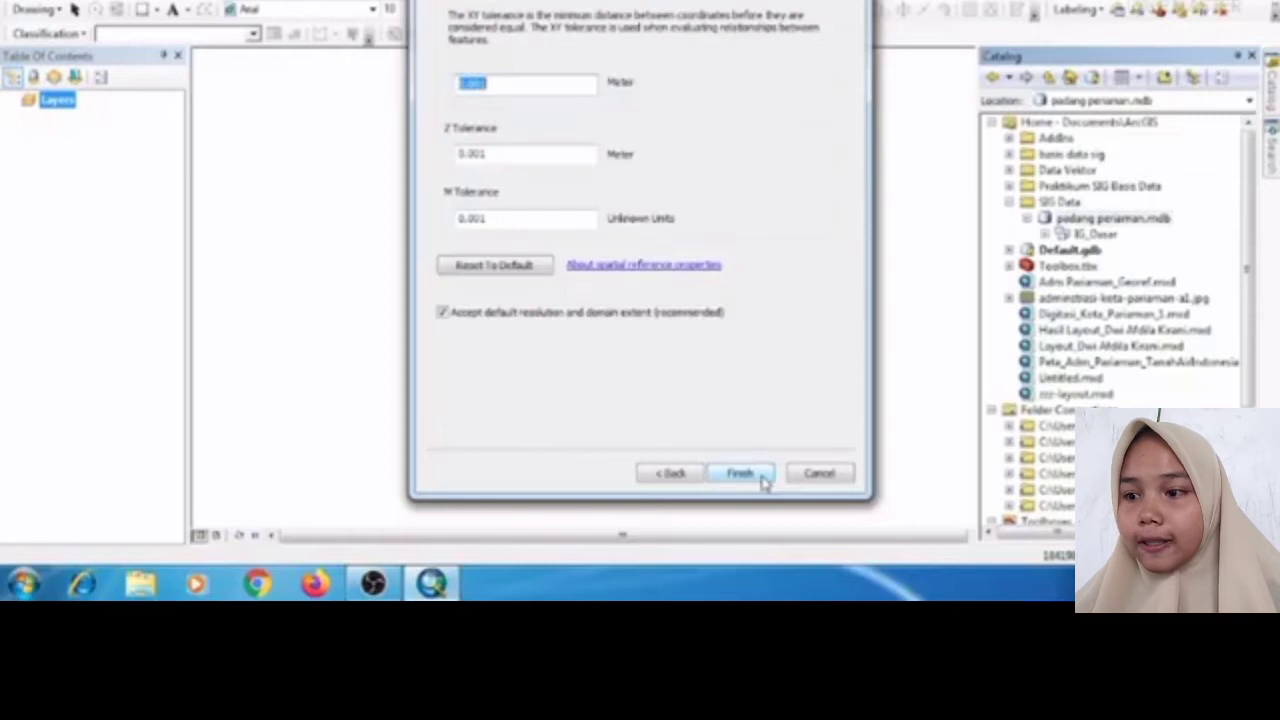
{"action": "left_click", "coordinate": [740, 474]}
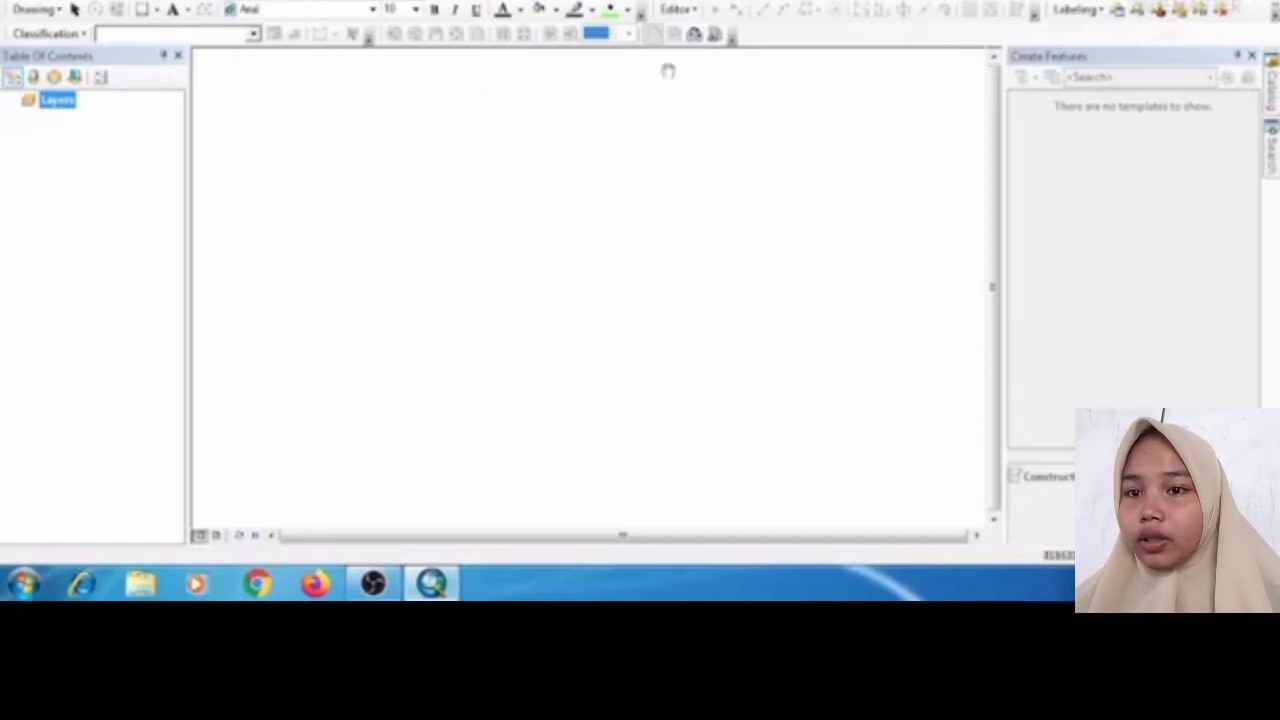
- Set the current workspace in the geoprocessing environment settings to the SIG Data folder
{"action": "left_click", "coordinate": [322, 1]}
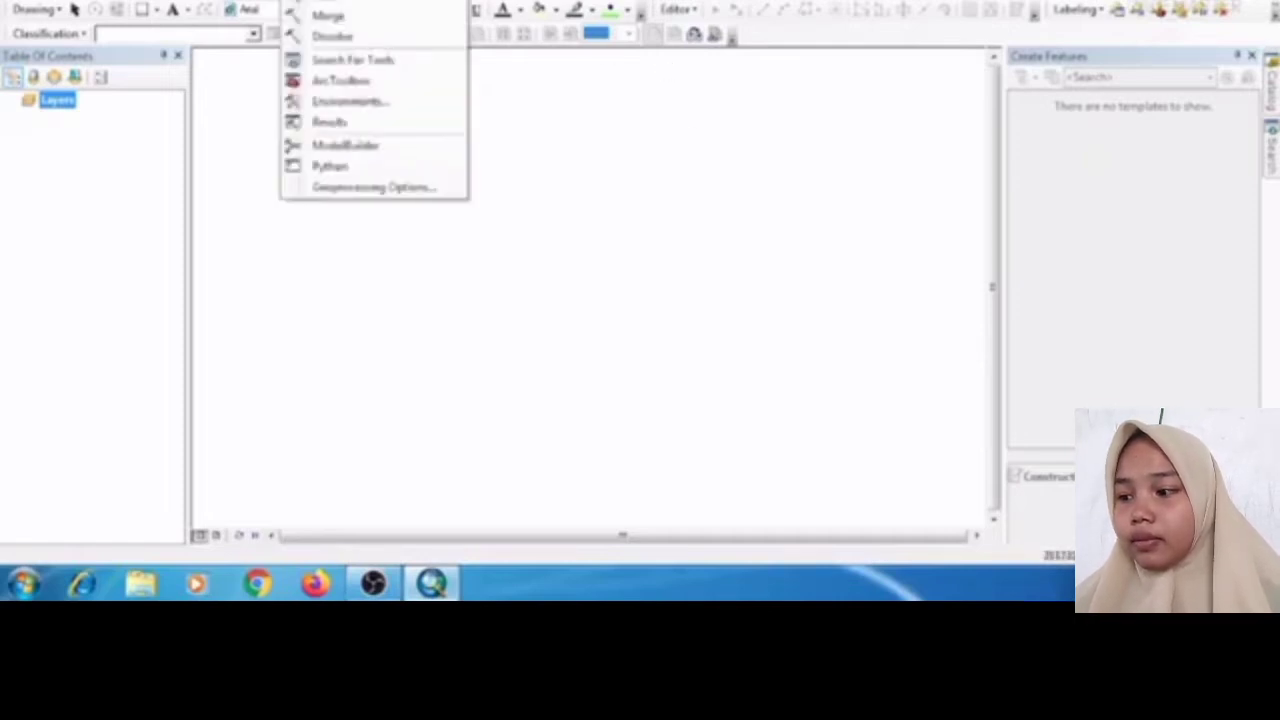
{"action": "left_click", "coordinate": [369, 101]}
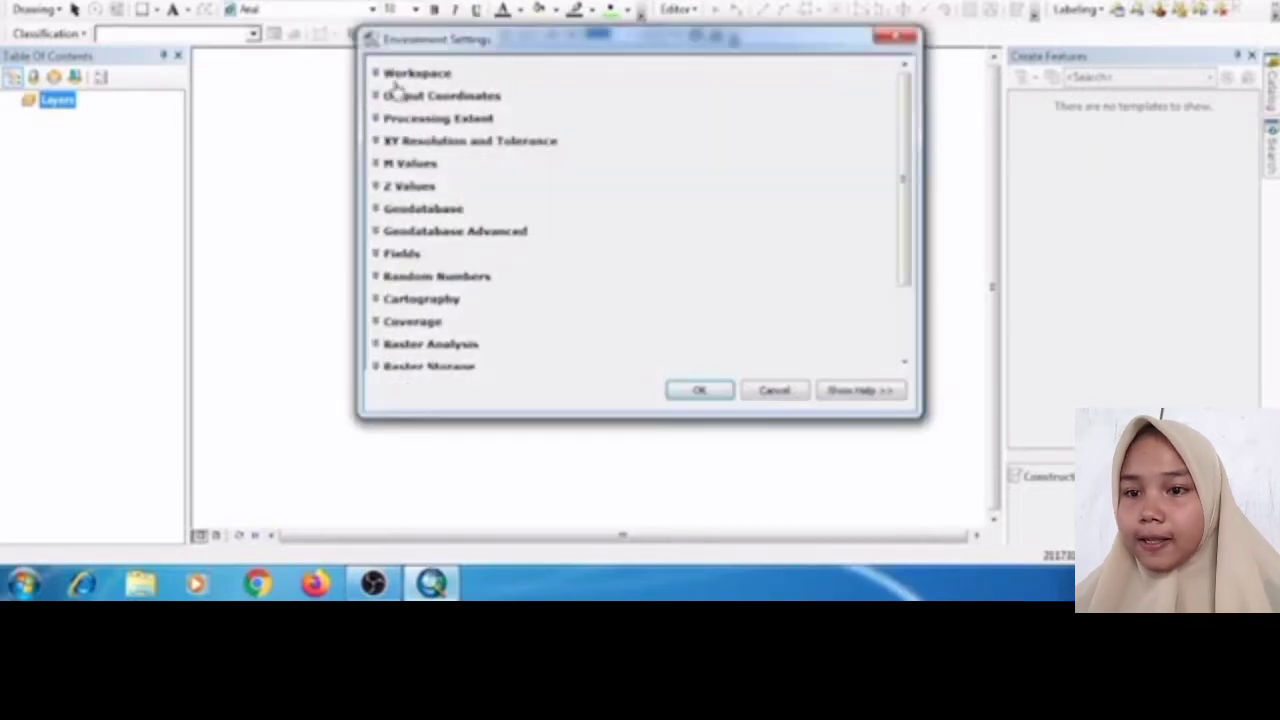
{"action": "left_click", "coordinate": [412, 79]}
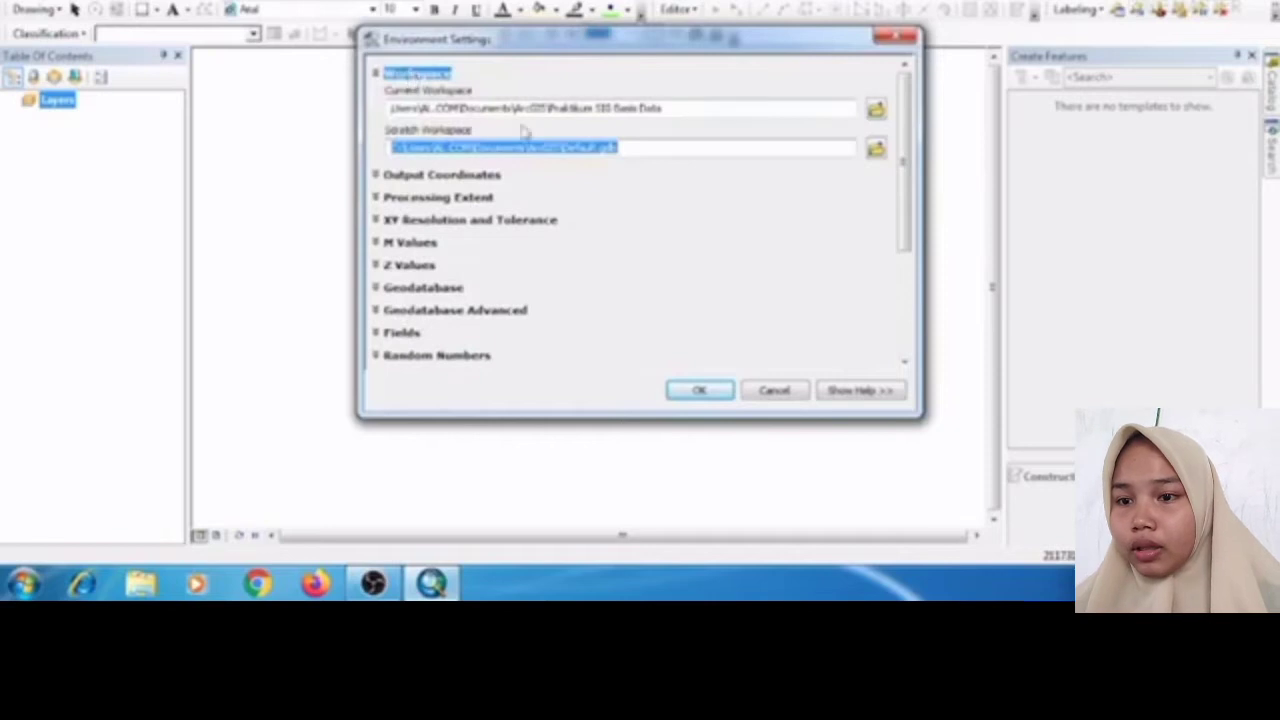
{"action": "left_click", "coordinate": [876, 110]}
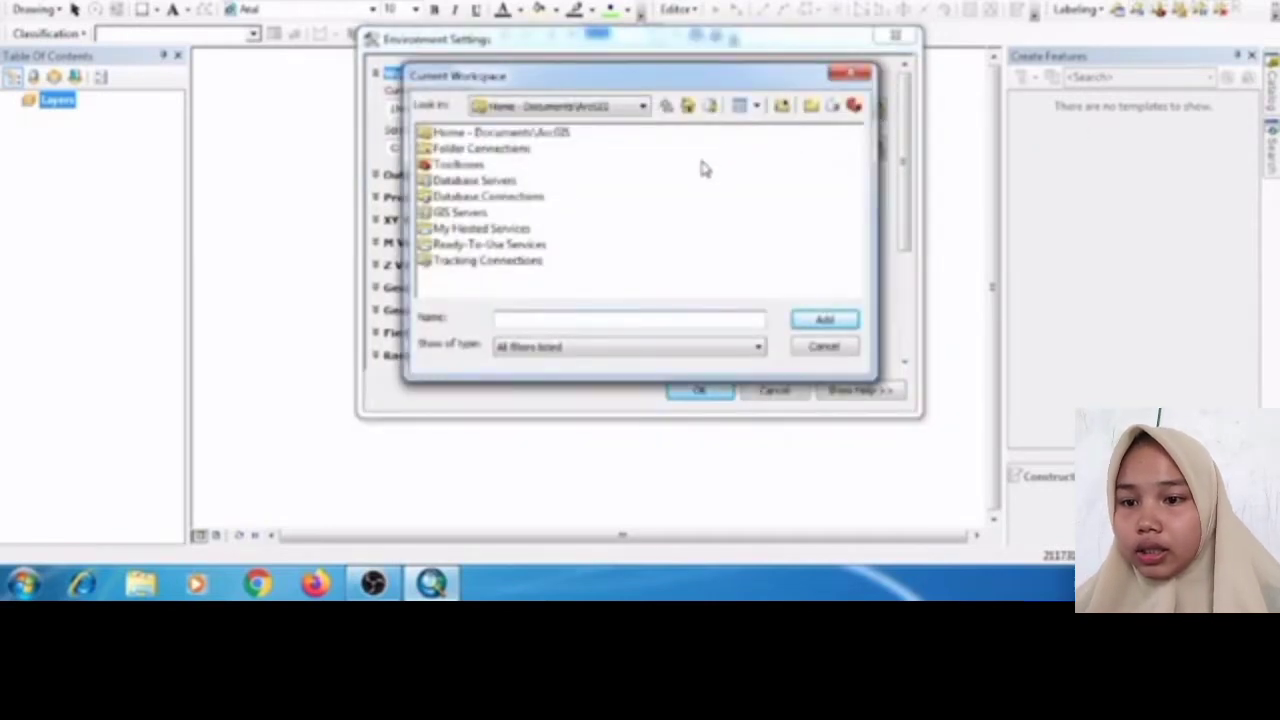
{"action": "double_click", "coordinate": [558, 136]}
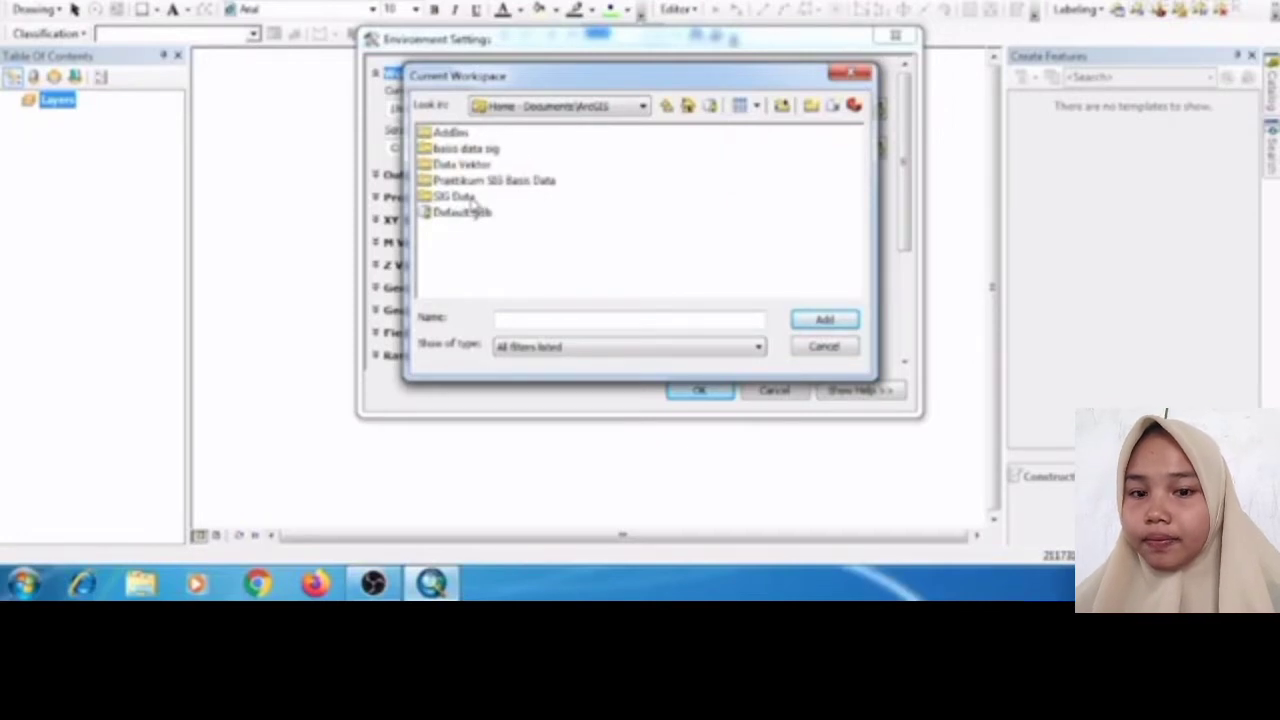
{"action": "left_click", "coordinate": [468, 197]}
{"action": "left_click", "coordinate": [822, 320]}
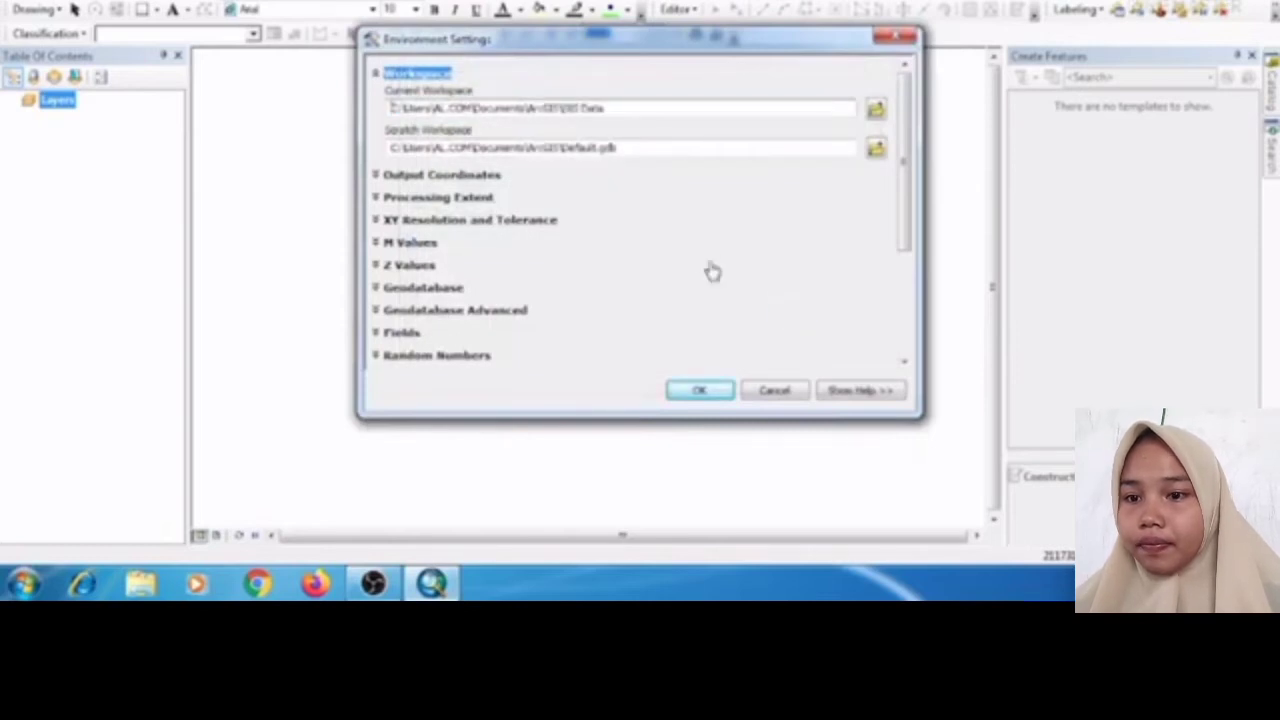
- Specify WGS 1984 UTM Zone 49S as the output coordinate system and apply the environment settings
{"action": "left_click", "coordinate": [467, 176]}
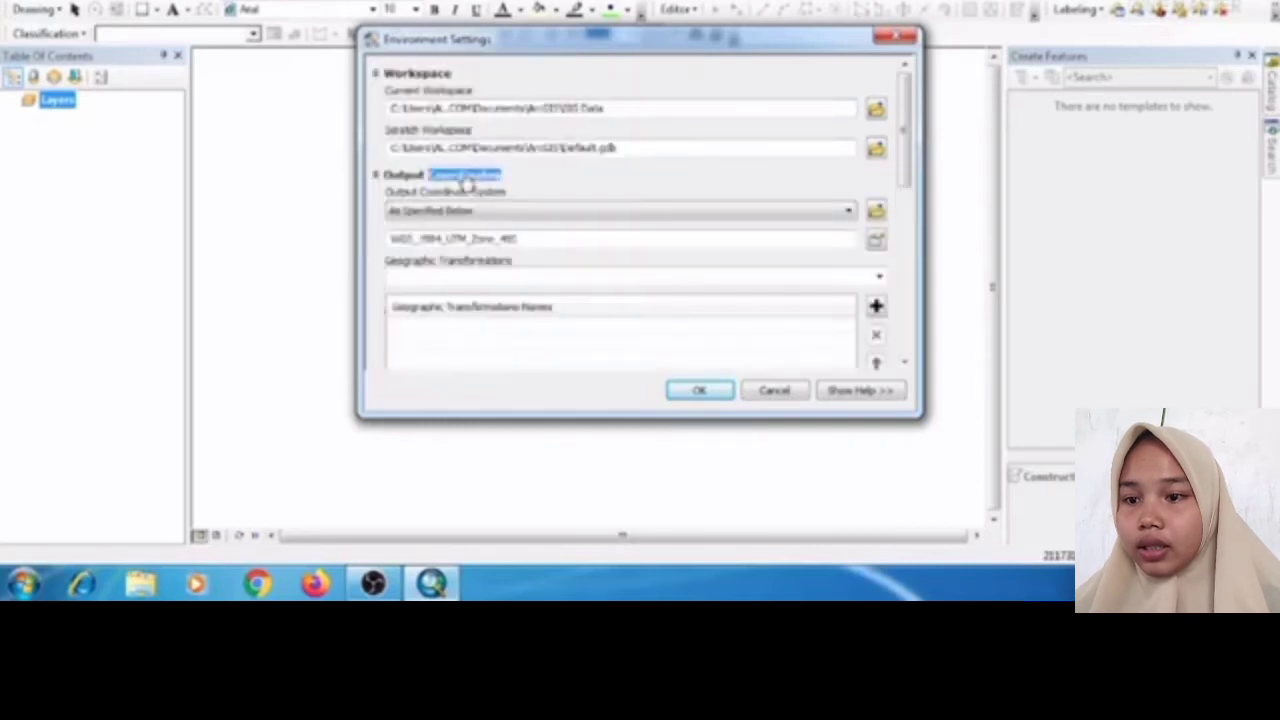
{"action": "left_click", "coordinate": [876, 211]}
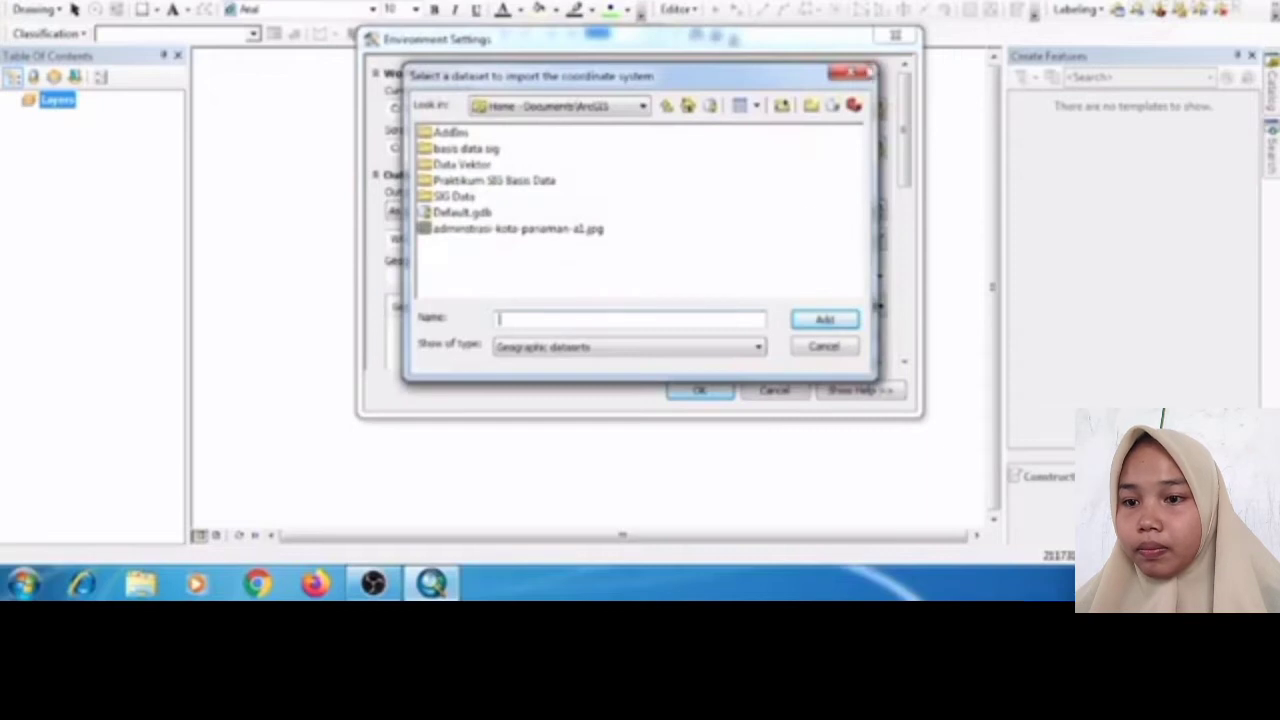
{"action": "left_click", "coordinate": [852, 73]}
{"action": "left_click", "coordinate": [629, 213]}
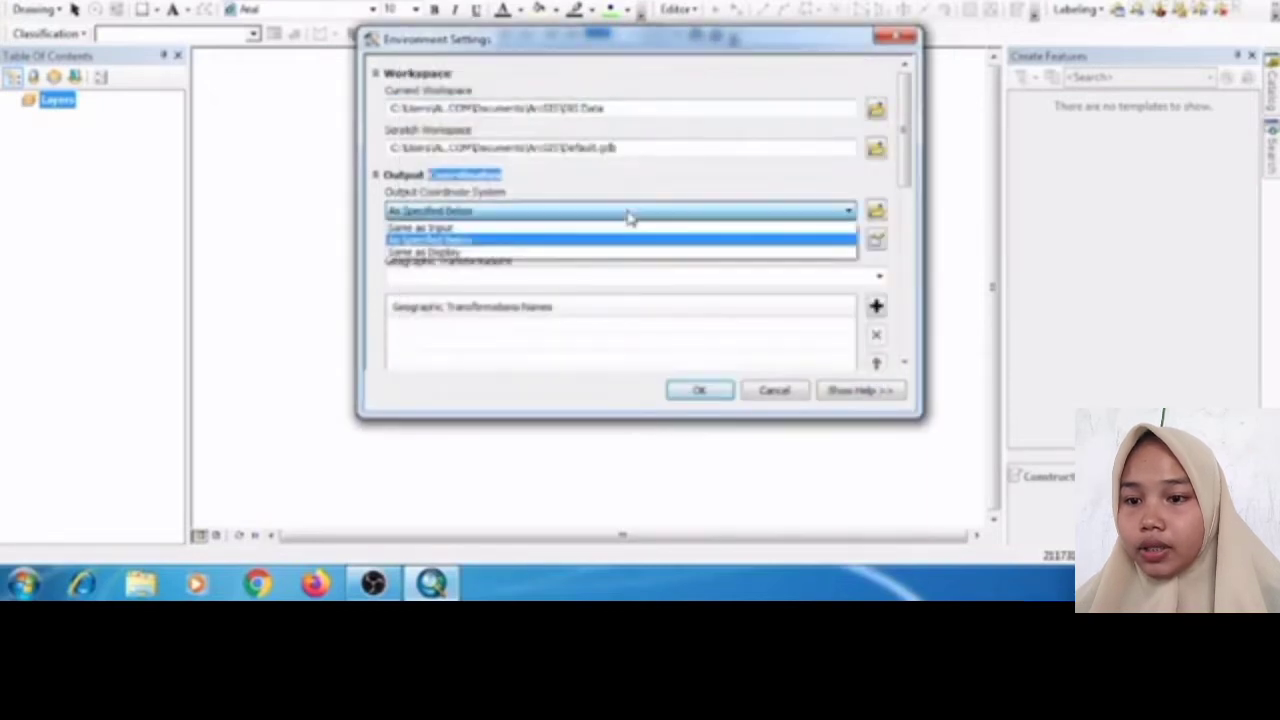
{"action": "left_click", "coordinate": [617, 241]}
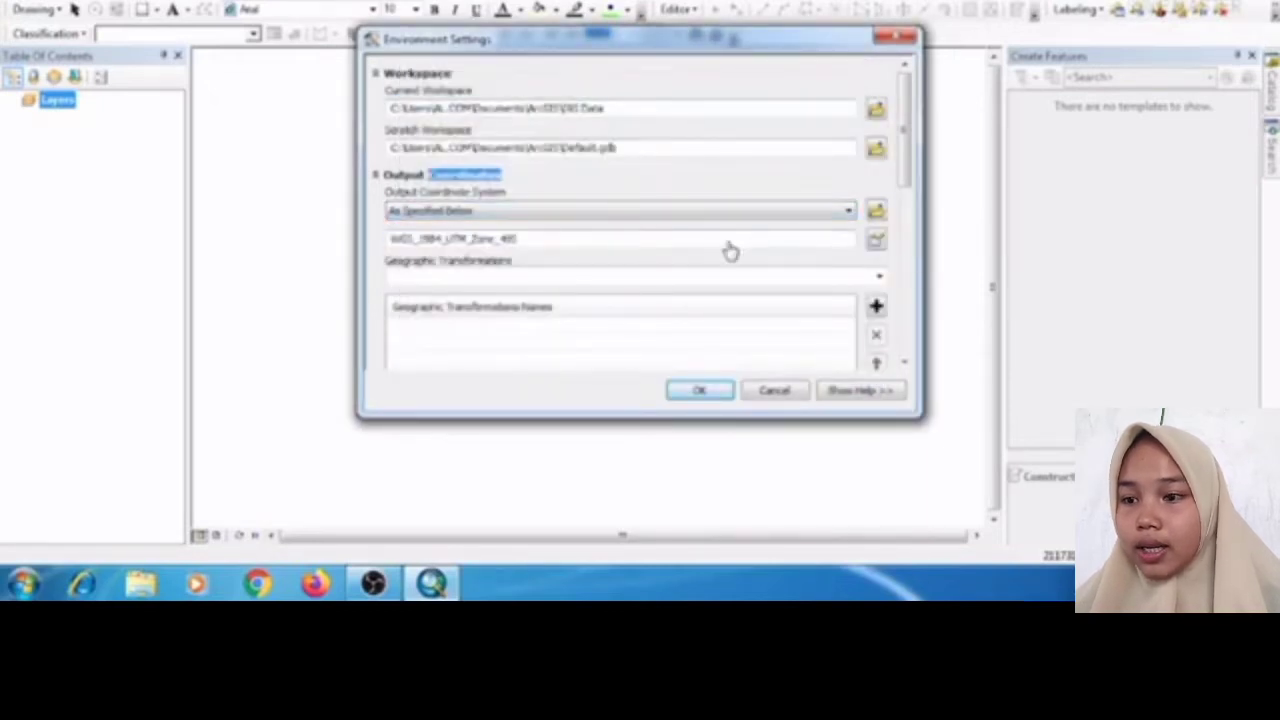
{"action": "left_click", "coordinate": [876, 242]}
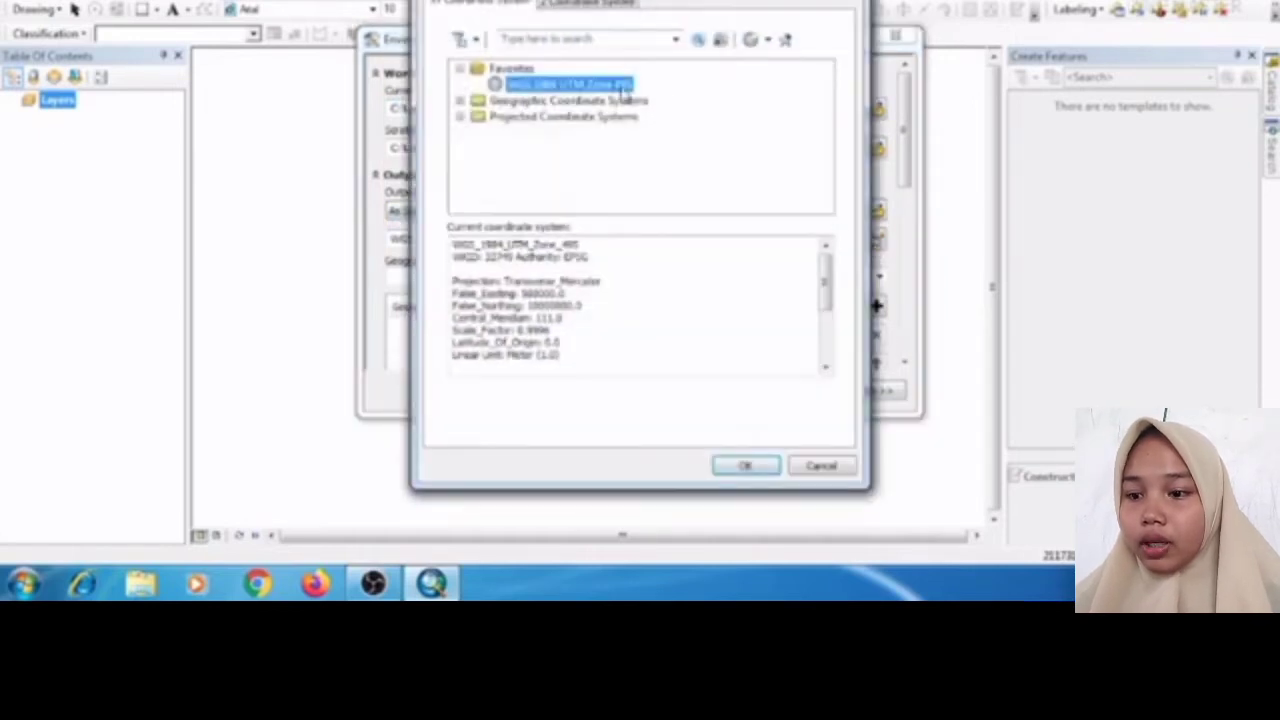
{"action": "left_click", "coordinate": [740, 466]}
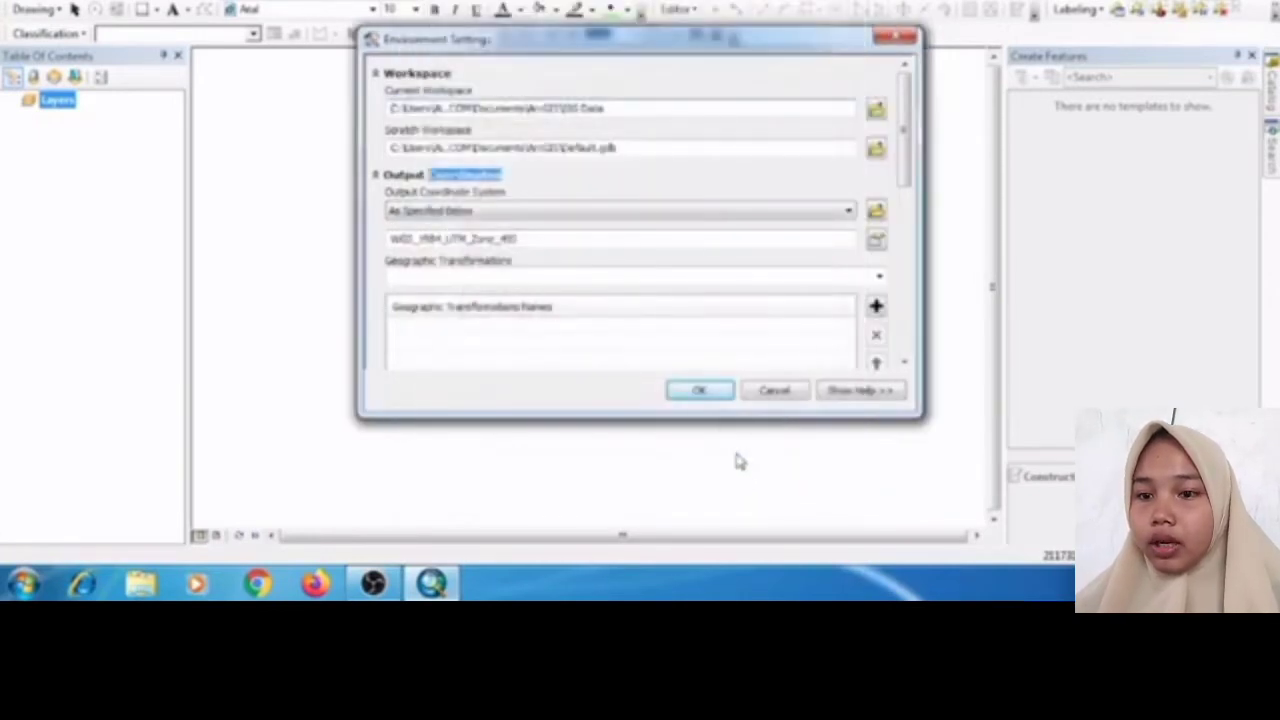
{"action": "left_click", "coordinate": [700, 391]}
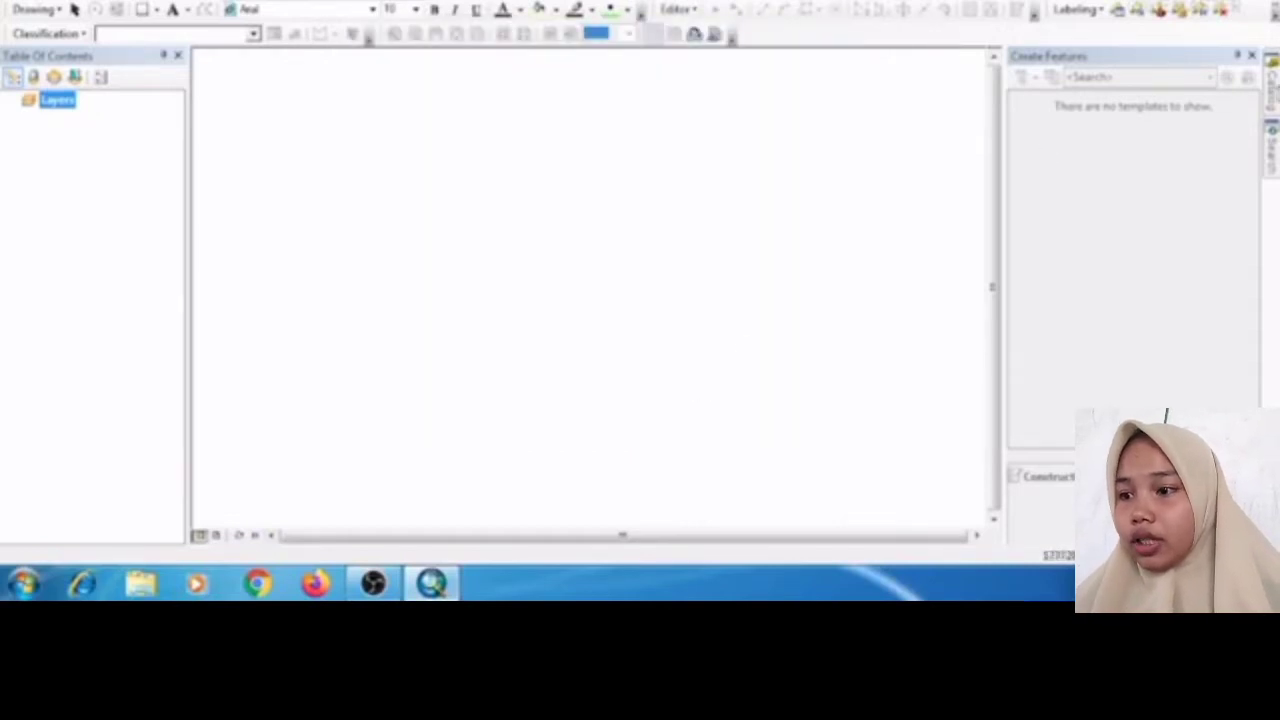
- Start a new feature class in the IG_Dasar dataset and name it peta_batas_adm
{"action": "left_click", "coordinate": [1275, 92]}
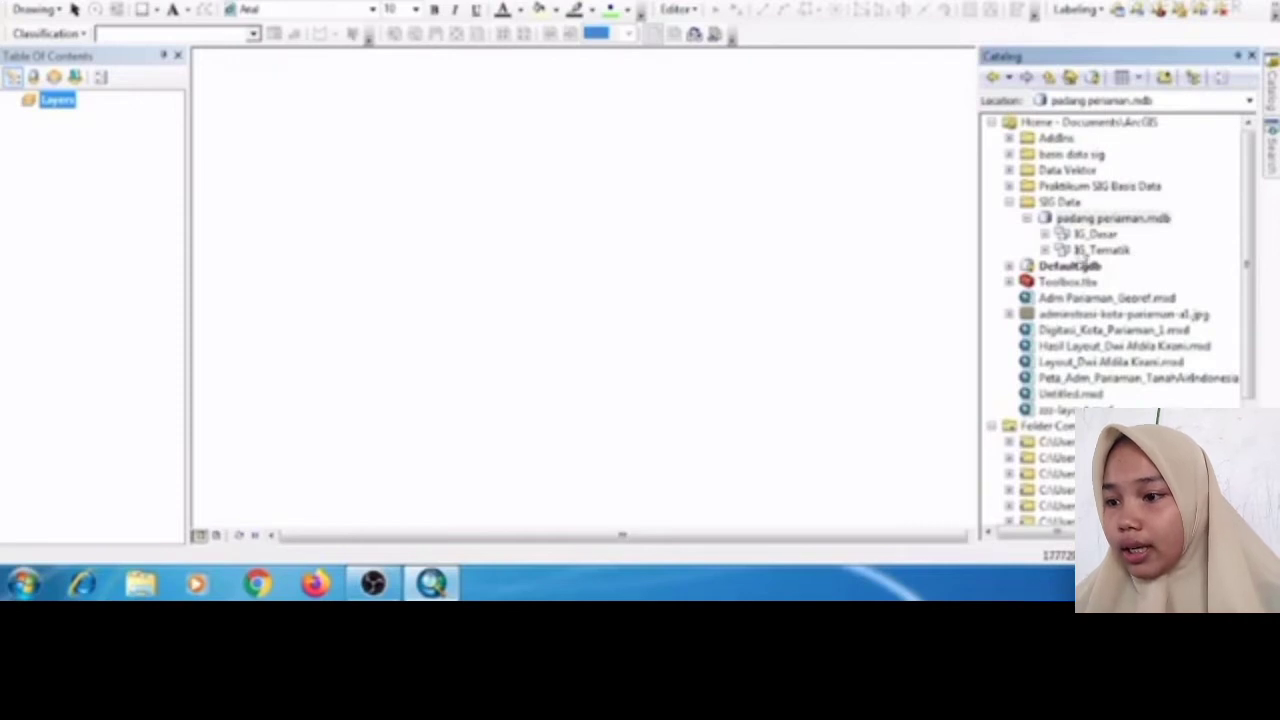
{"action": "left_click", "coordinate": [1082, 236]}
{"action": "right_click", "coordinate": [1080, 240]}
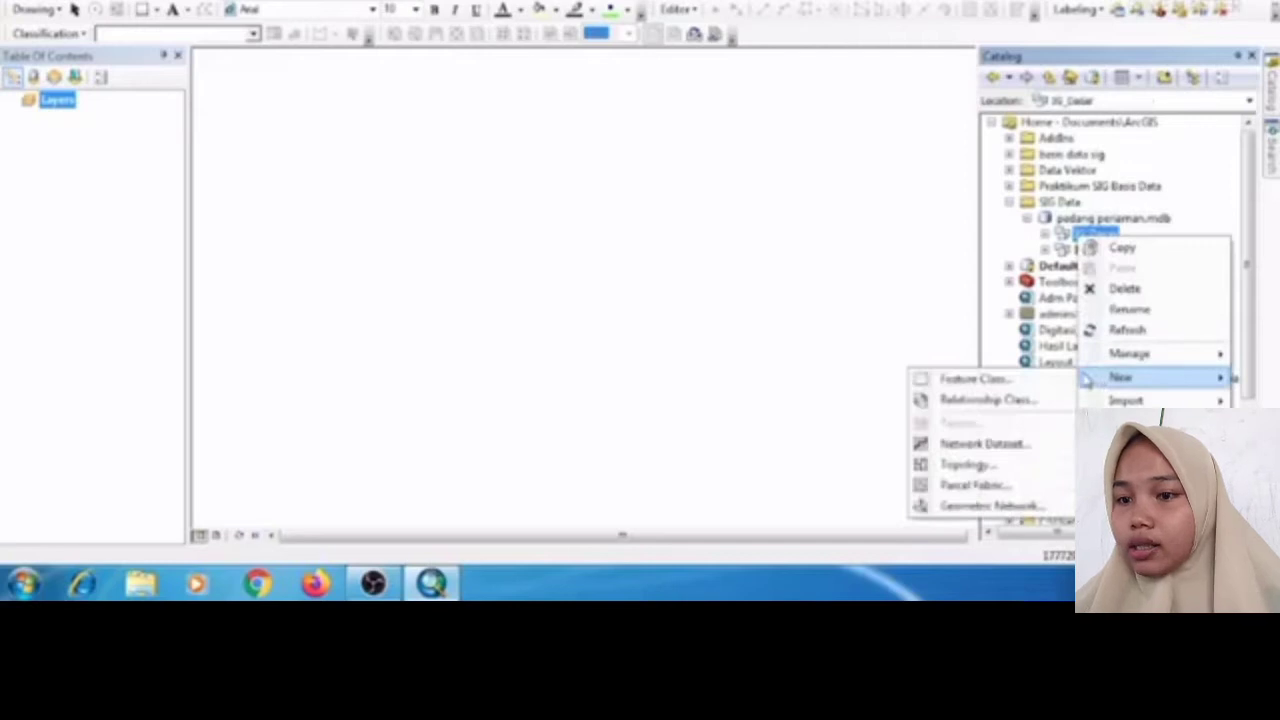
{"action": "left_click", "coordinate": [1065, 379]}
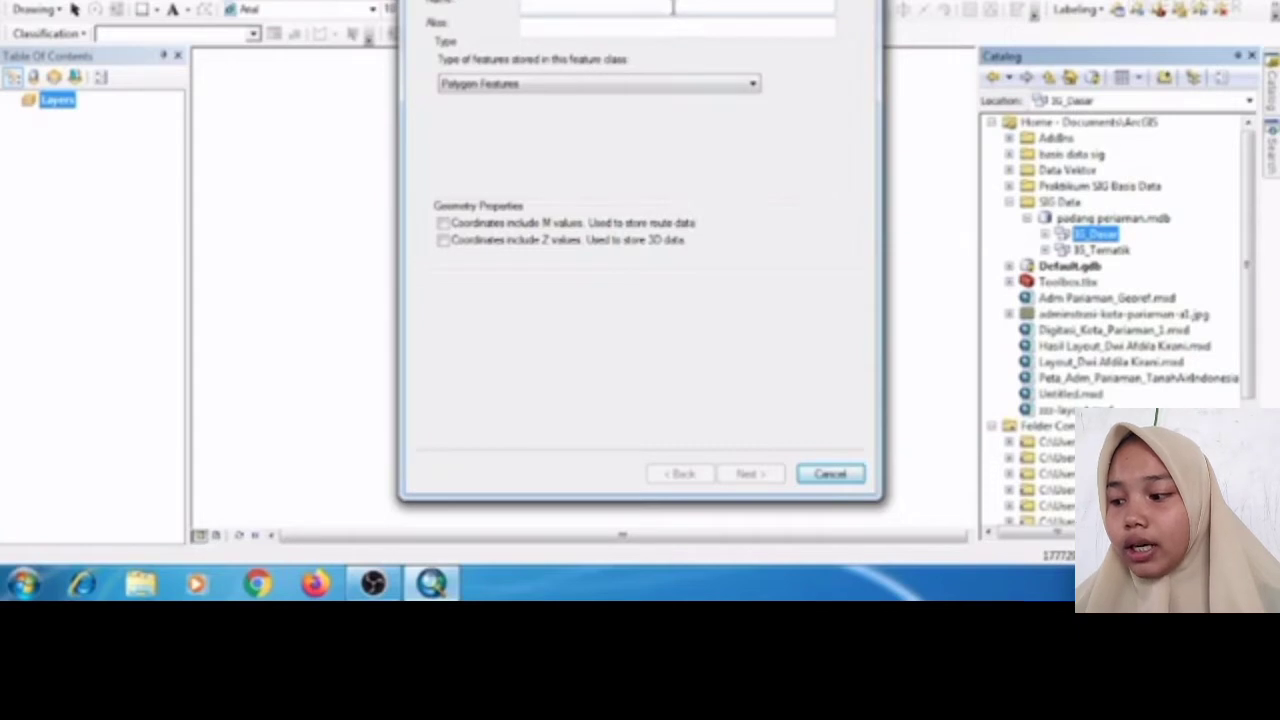
{"action": "type", "text": "Ad"}
{"action": "type", "text": "ta_batas_adm"}
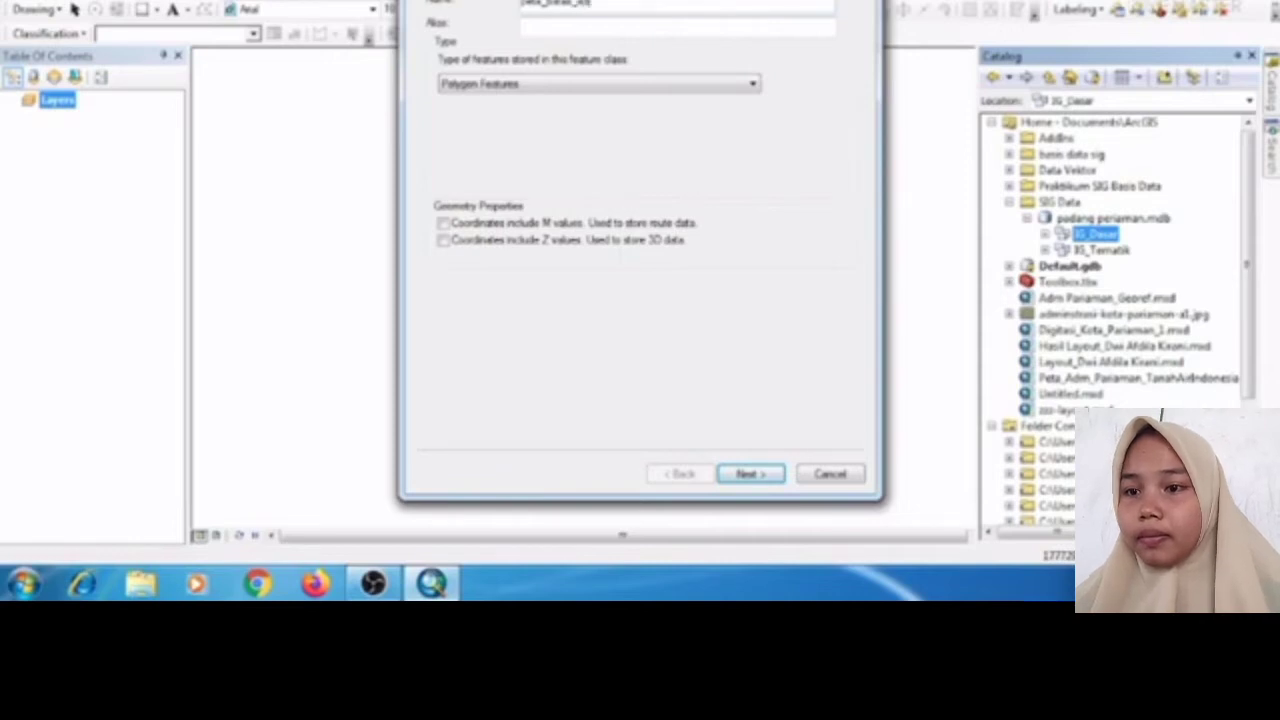
- Give the feature class the alias peta administrasi, keep Polygon Features as its type, and proceed to the field definitions
{"action": "left_click", "coordinate": [642, 26]}
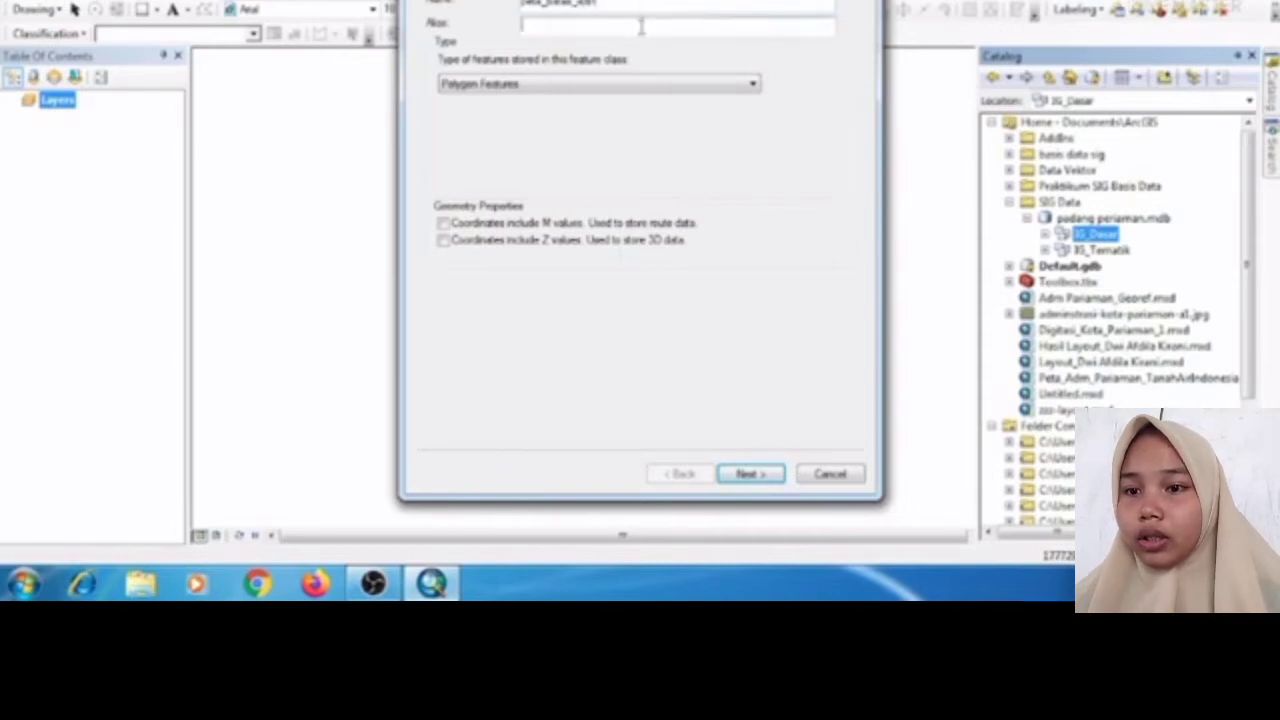
{"action": "type", "text": "pet"}
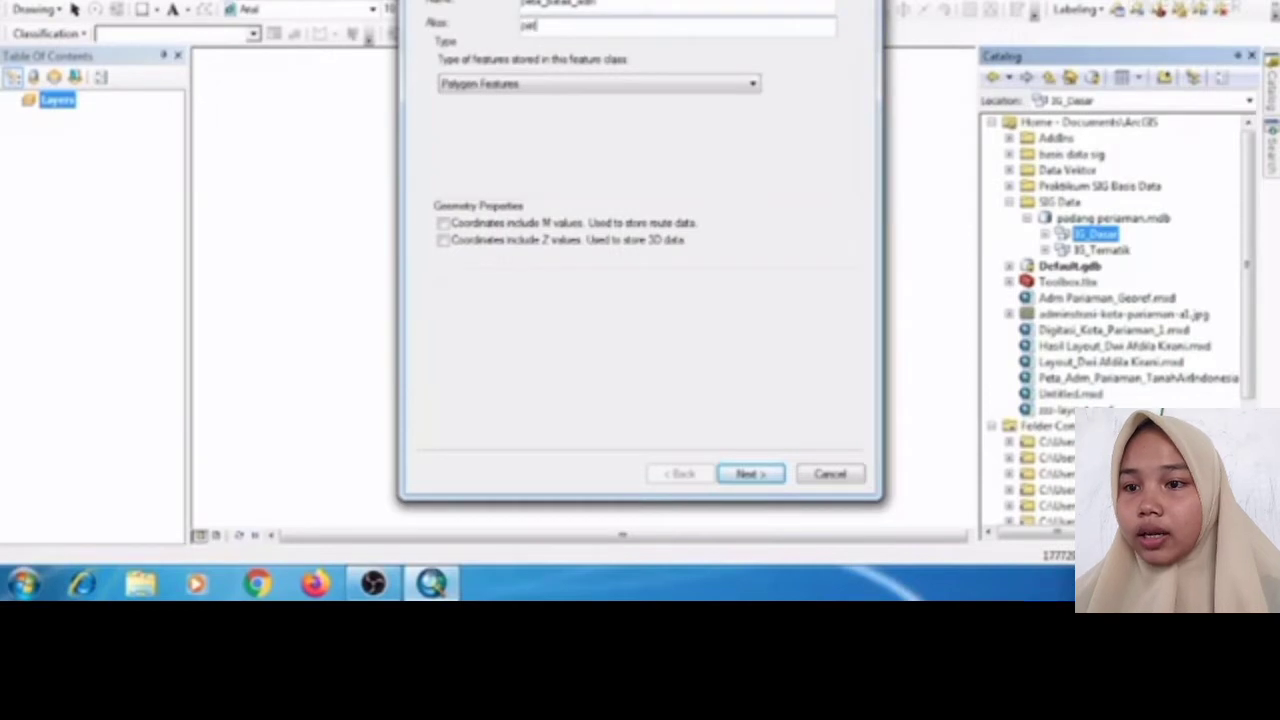
{"action": "type", "text": "a daaaaaadmin"}
{"action": "key", "text": "BackSpace"}
{"action": "key", "text": "BackSpace"}
{"action": "key", "text": "BackSpace"}
{"action": "key", "text": "BackSpace"}
{"action": "key", "text": "BackSpace"}
{"action": "key", "text": "BackSpace"}
{"action": "key", "text": "BackSpace"}
{"action": "key", "text": "BackSpace"}
{"action": "key", "text": "BackSpace"}
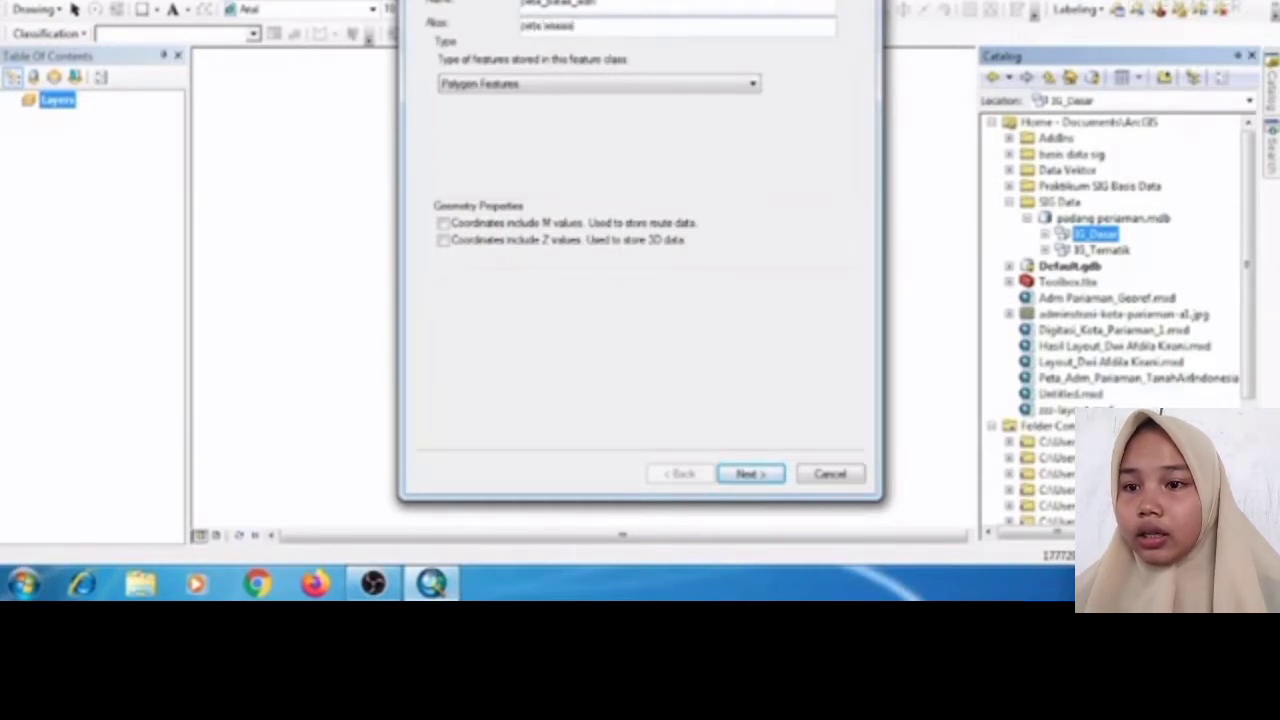
{"action": "type", "text": "ministrasi"}
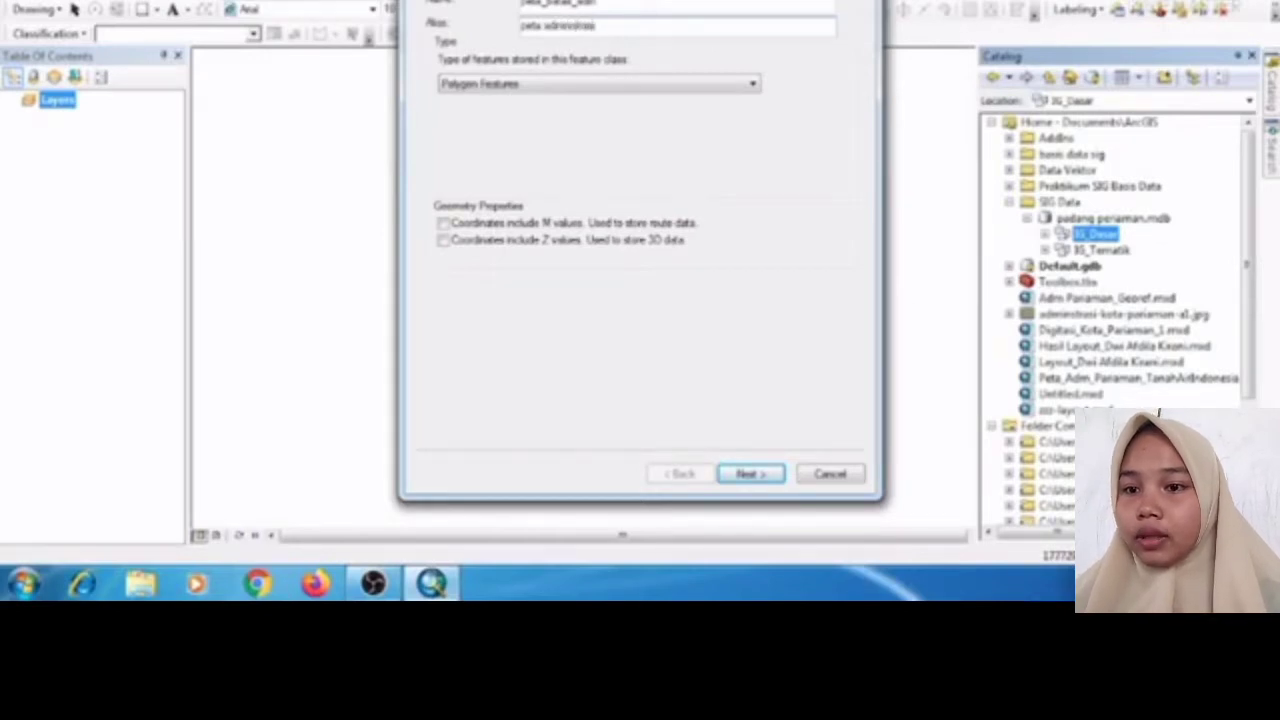
{"action": "left_click", "coordinate": [748, 86]}
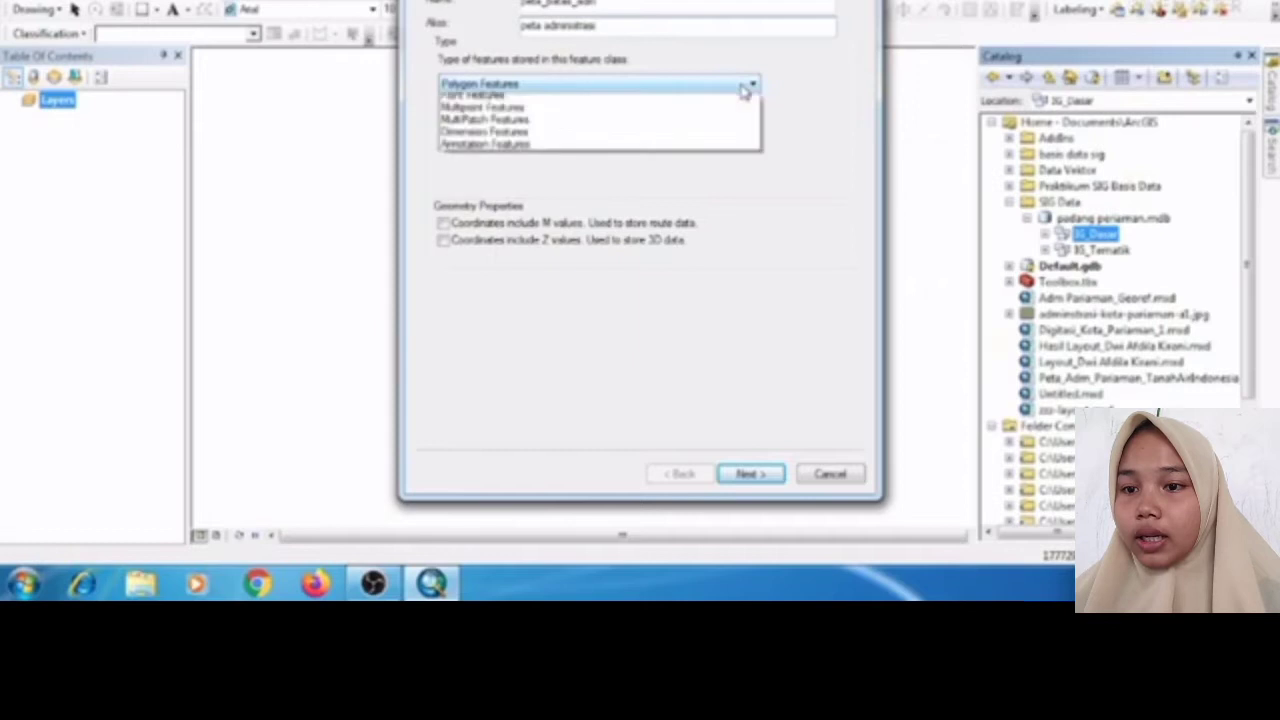
{"action": "left_click", "coordinate": [722, 105]}
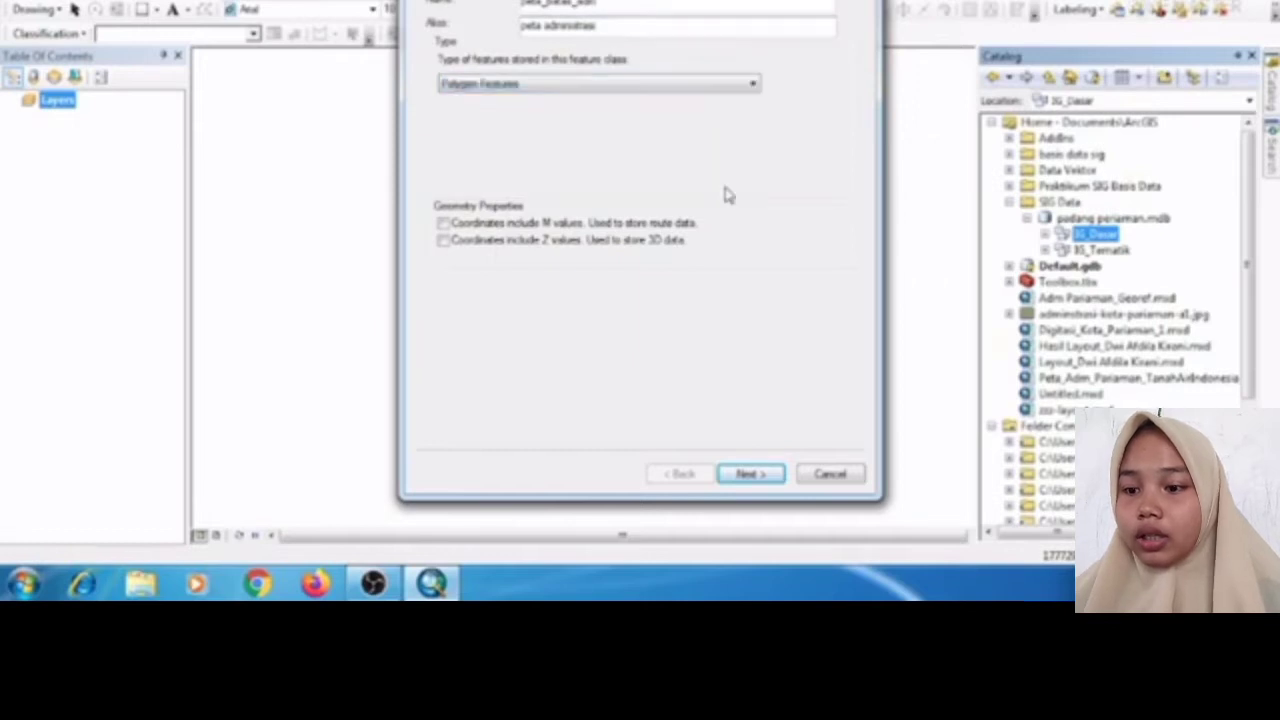
{"action": "left_click", "coordinate": [756, 476]}
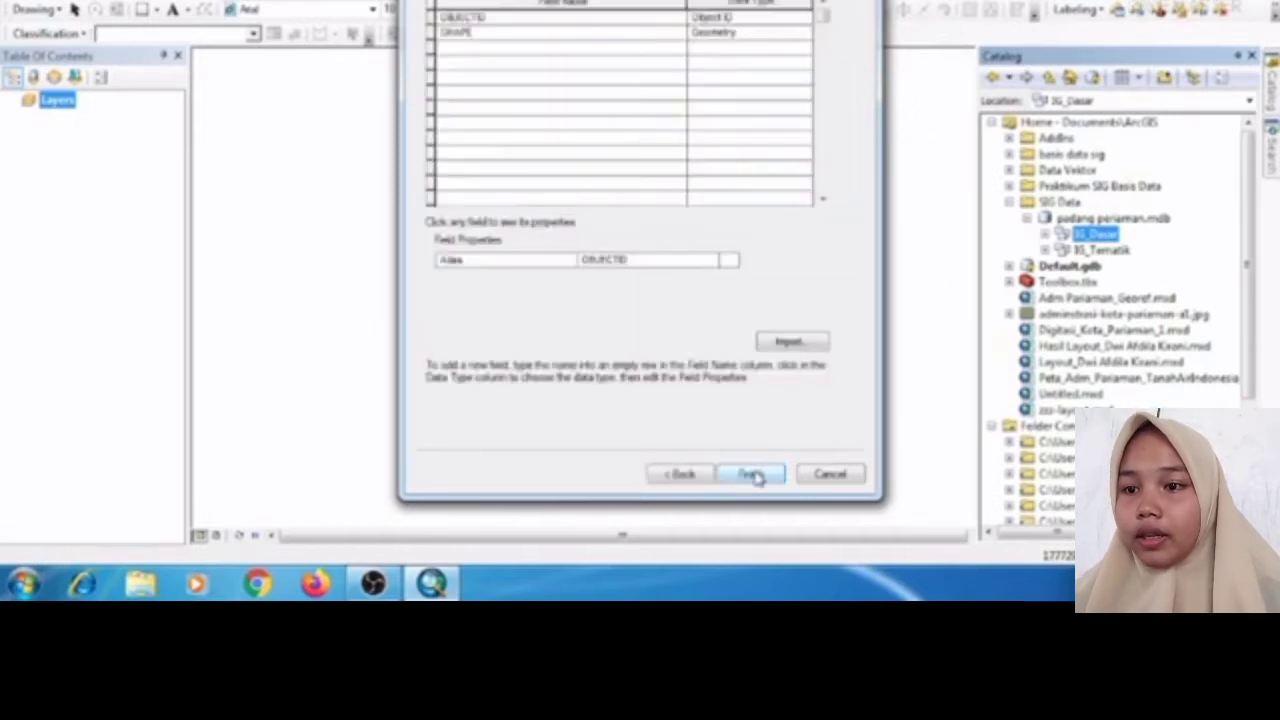
- Add a field named kecamatan with the Text data type and finish creating the administrative boundary feature class
{"action": "left_click", "coordinate": [662, 54]}
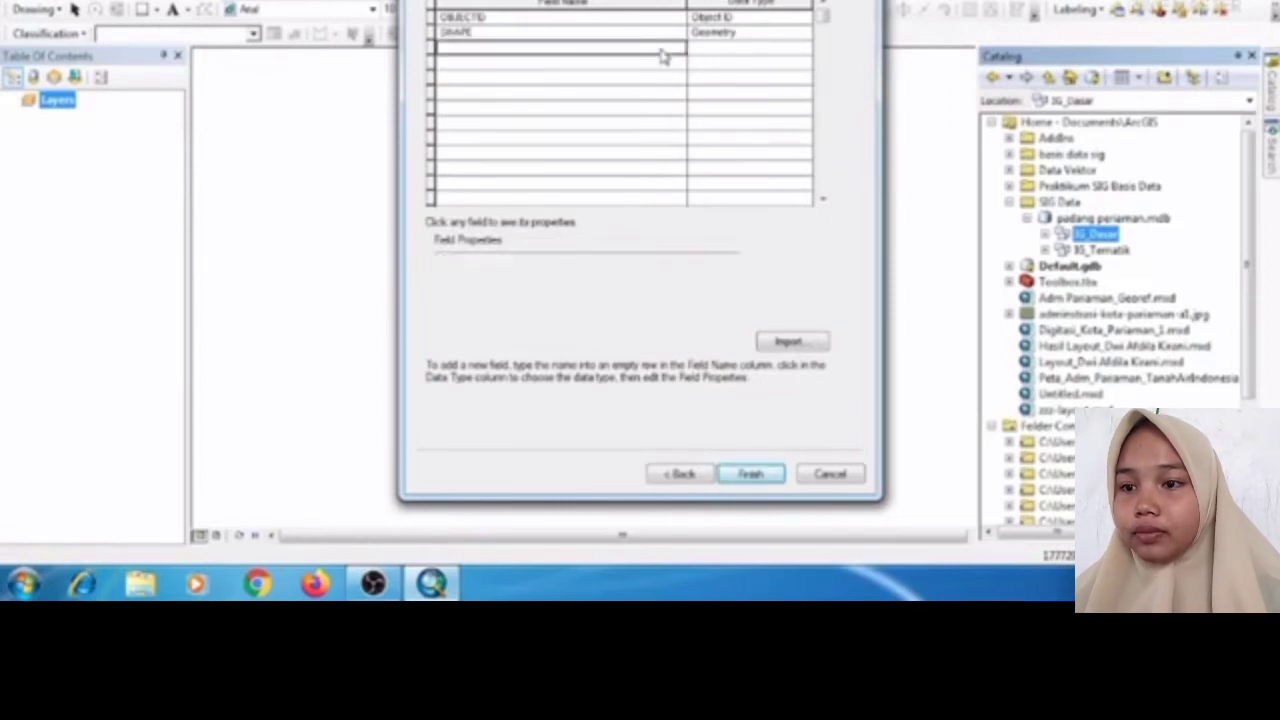
{"action": "type", "text": "ke"}
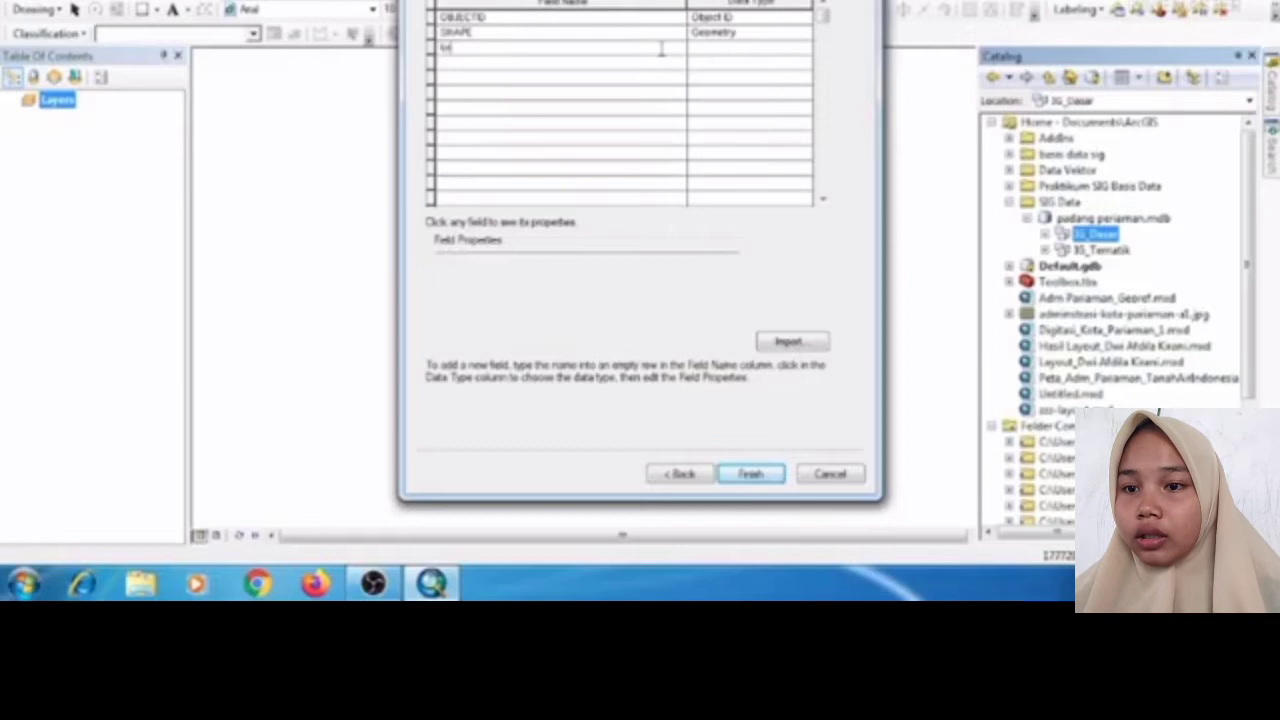
{"action": "type", "text": "camatan"}
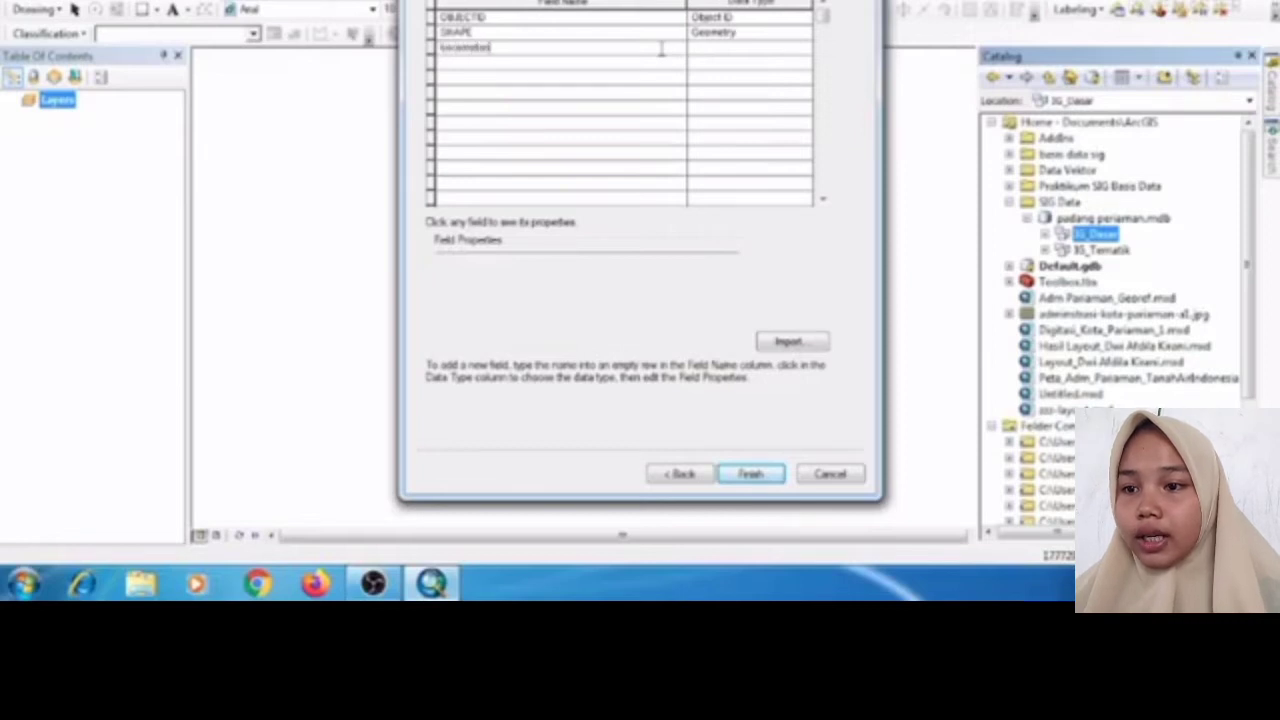
{"action": "left_click", "coordinate": [700, 52]}
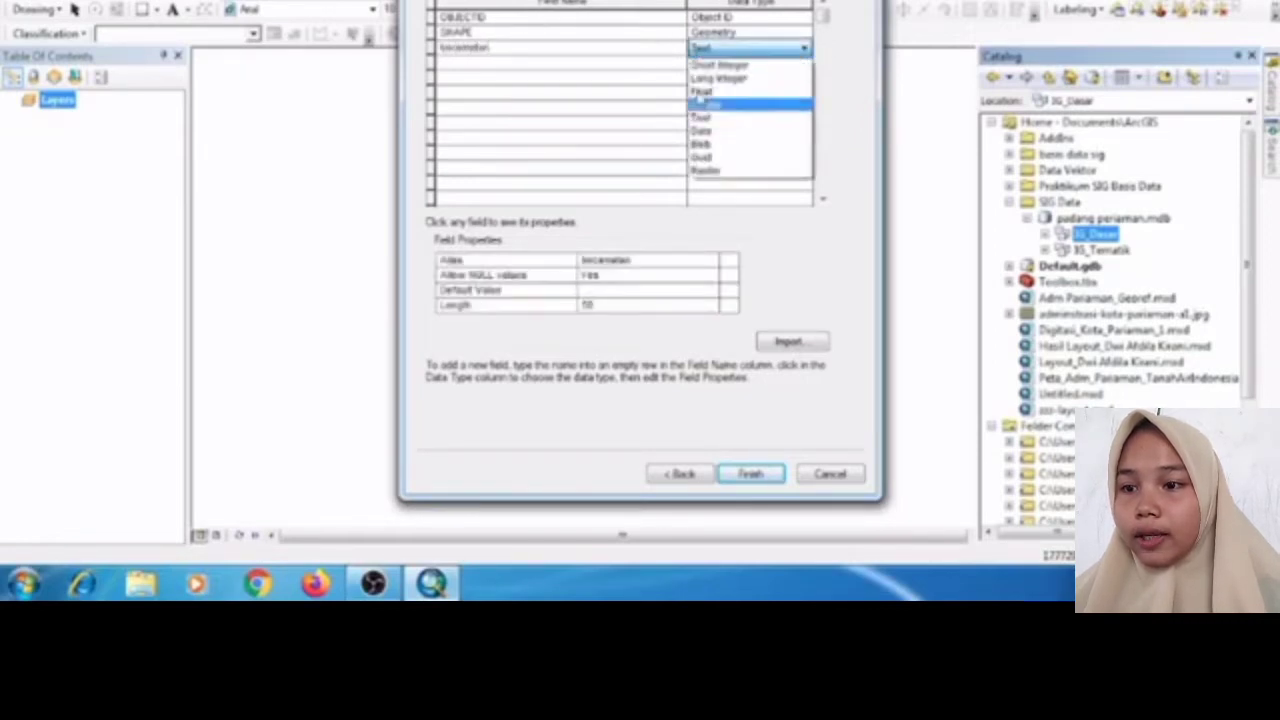
{"action": "left_click", "coordinate": [700, 118]}
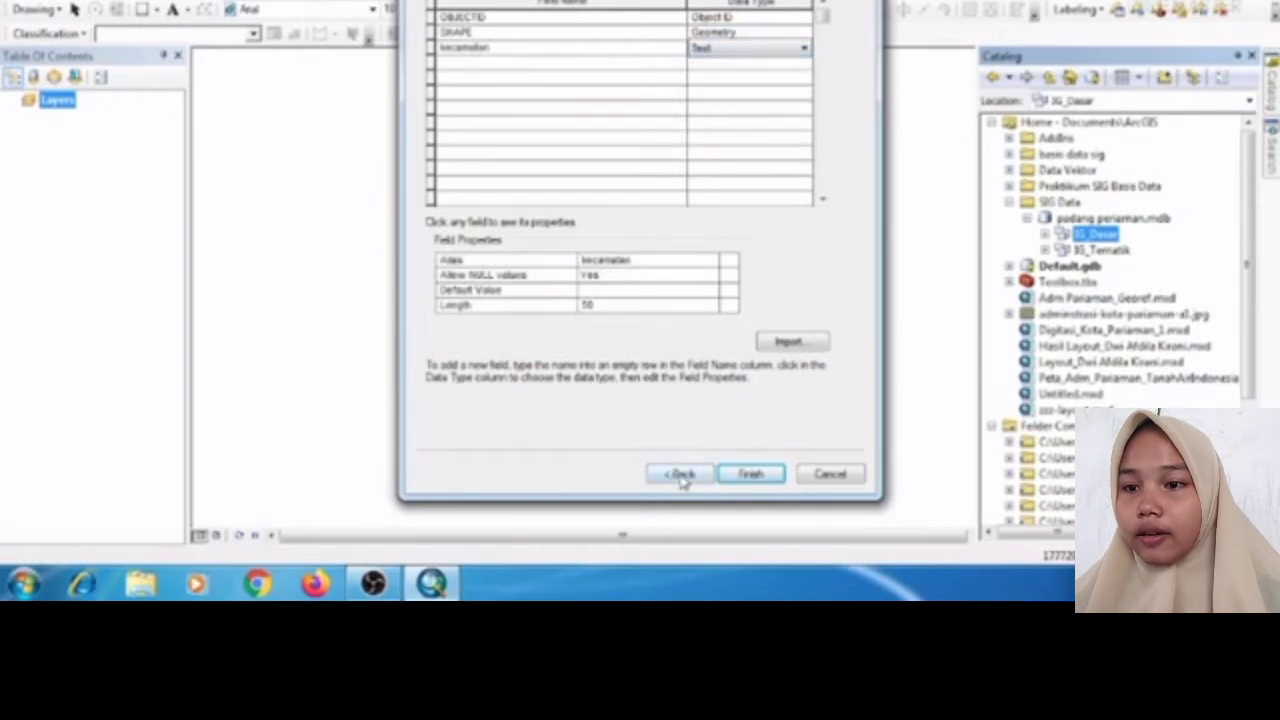
{"action": "left_click", "coordinate": [727, 480]}
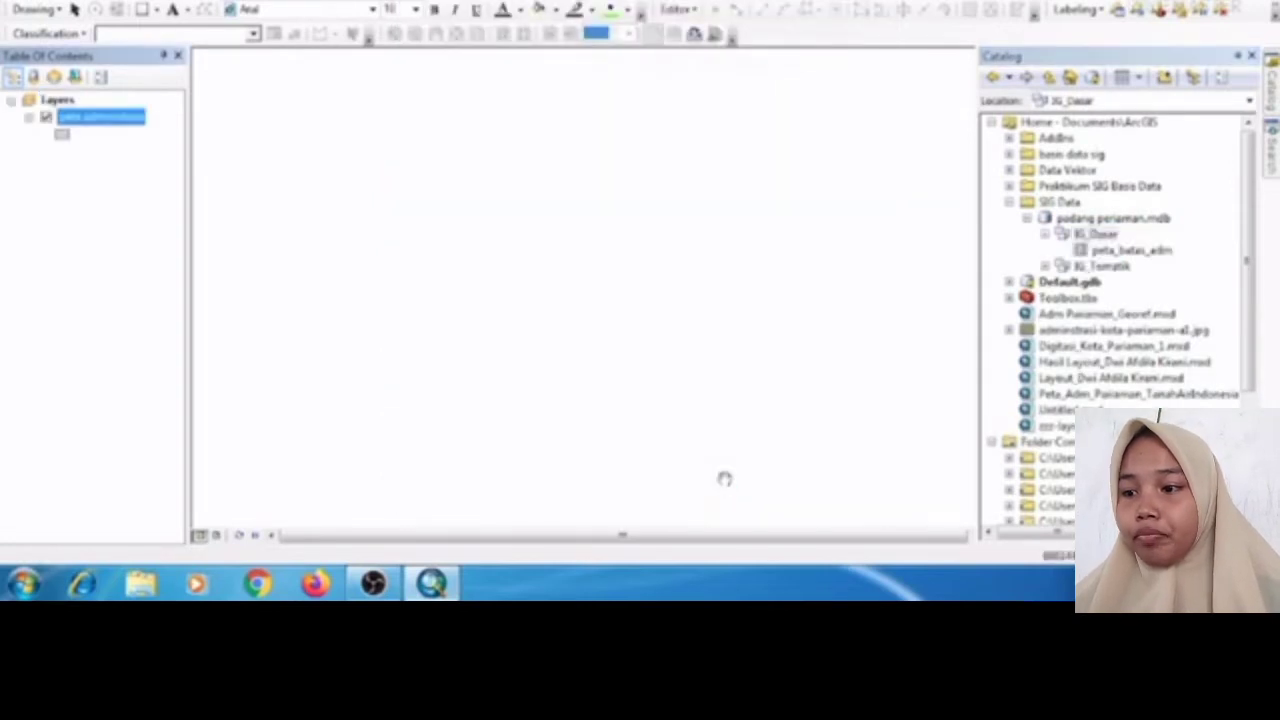
- Start a new feature class in the IG_Dasar dataset and name it peta_ibukota_kecamatan
{"action": "right_click", "coordinate": [1113, 235]}
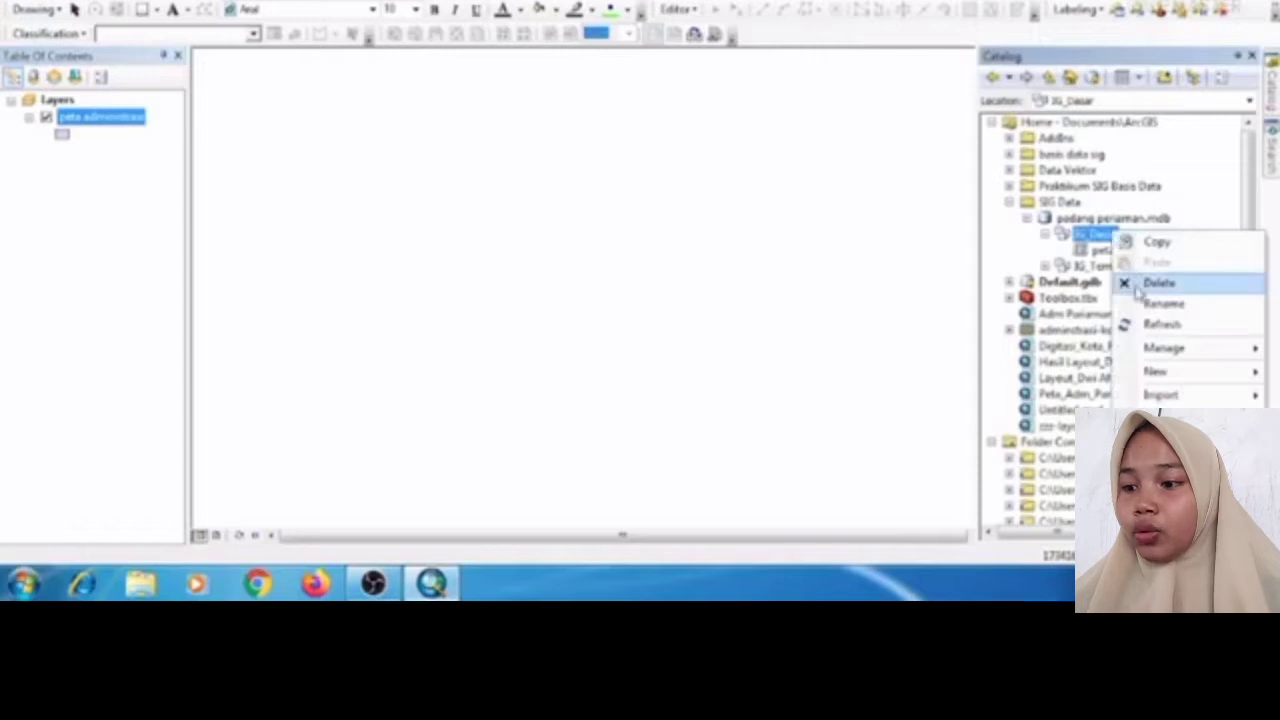
{"action": "mouse_move", "coordinate": [1150, 375]}
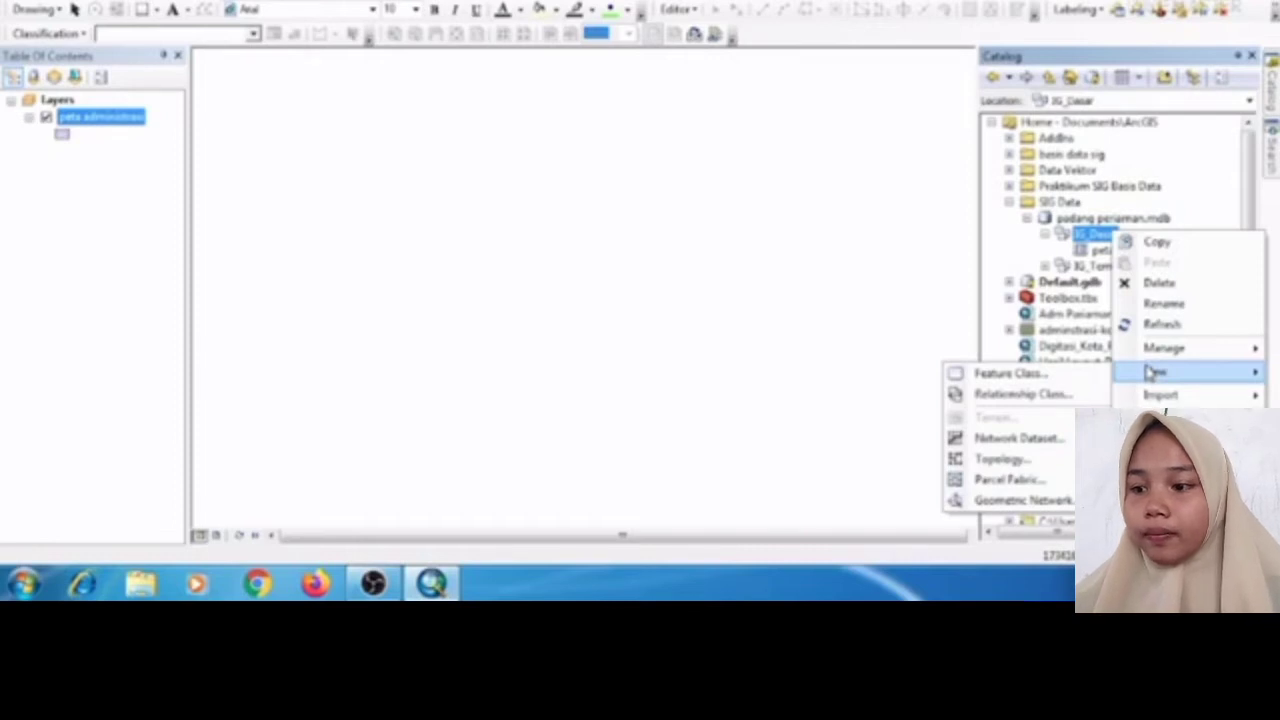
{"action": "left_click", "coordinate": [1070, 373]}
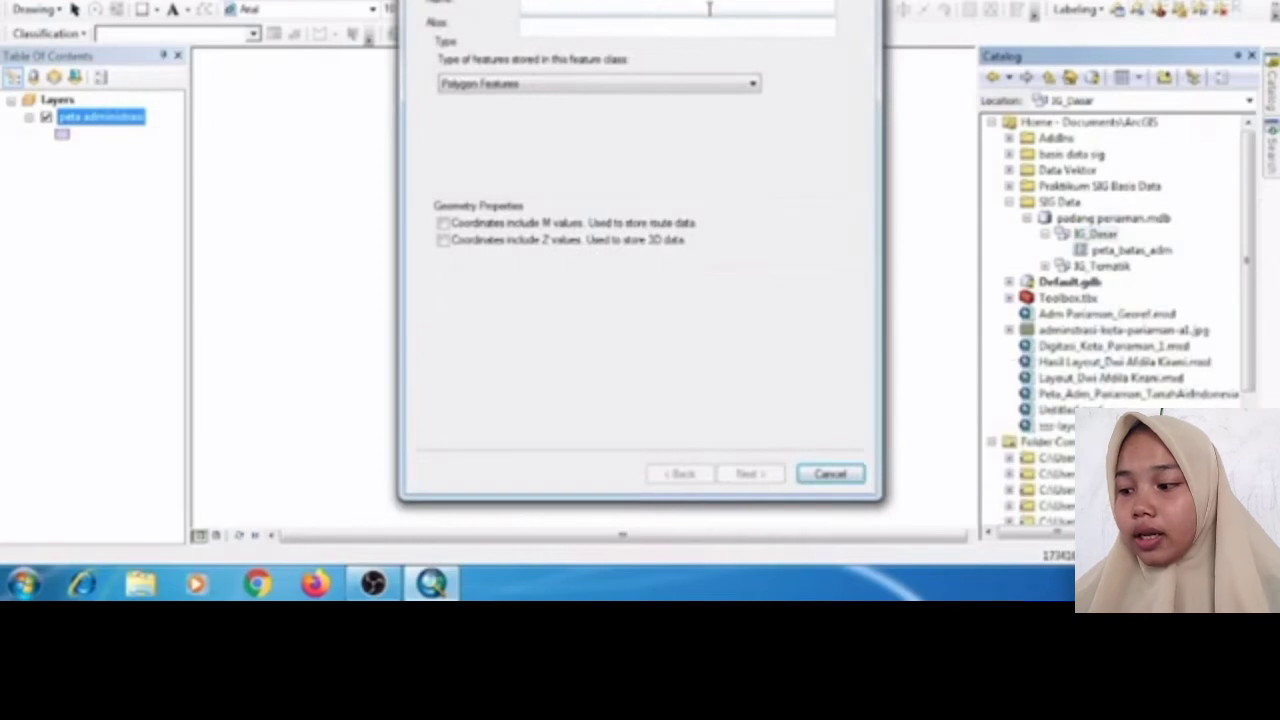
{"action": "type", "text": "peta"}
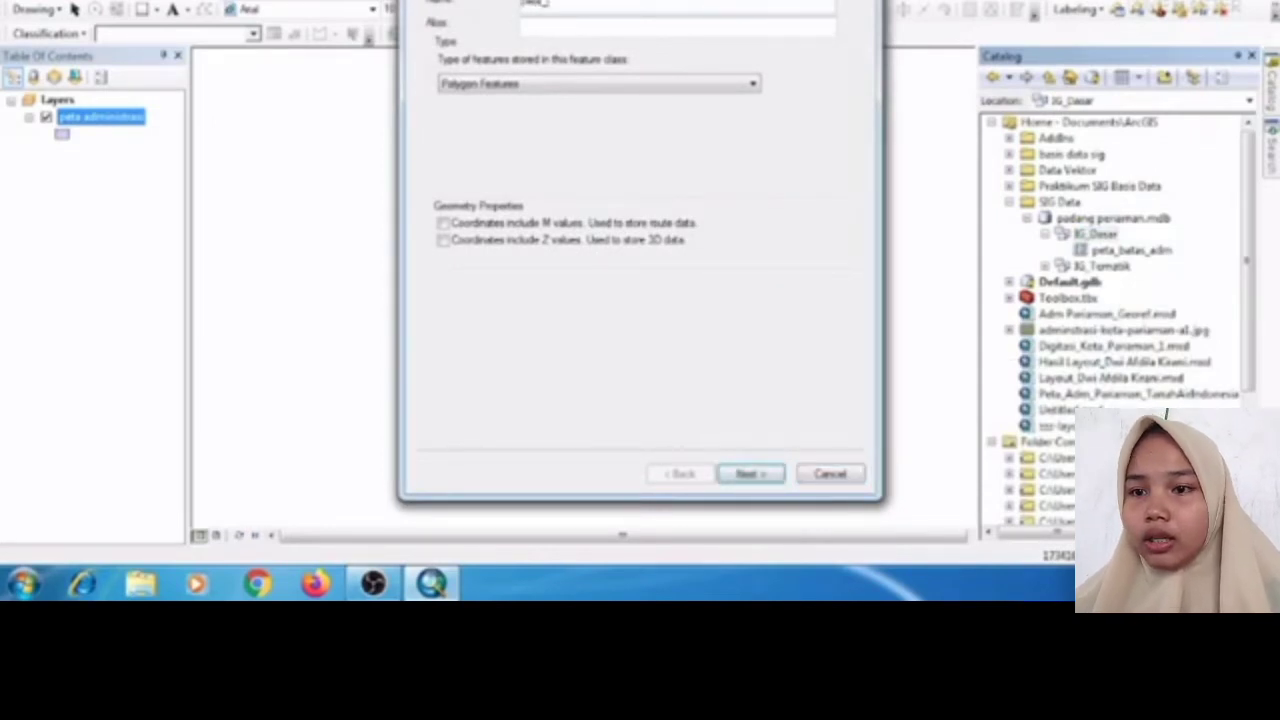
{"action": "type", "text": "_lokasi_"}
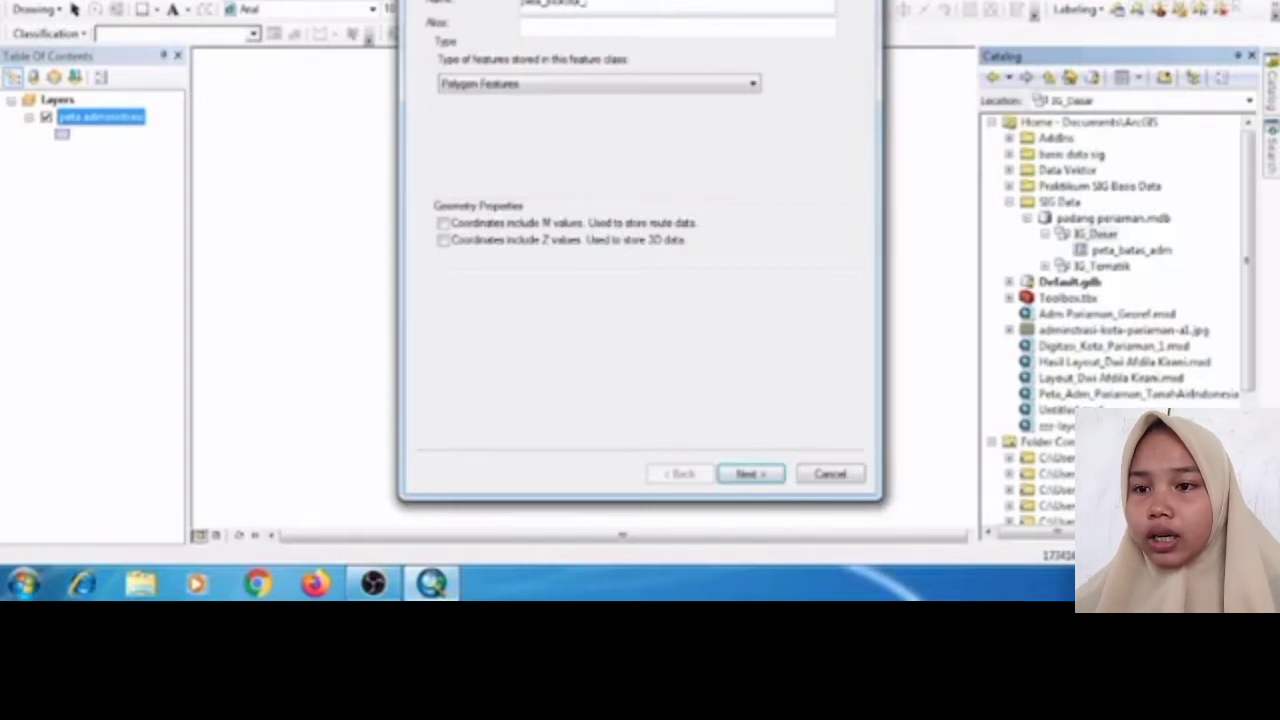
{"action": "type", "text": "k"}
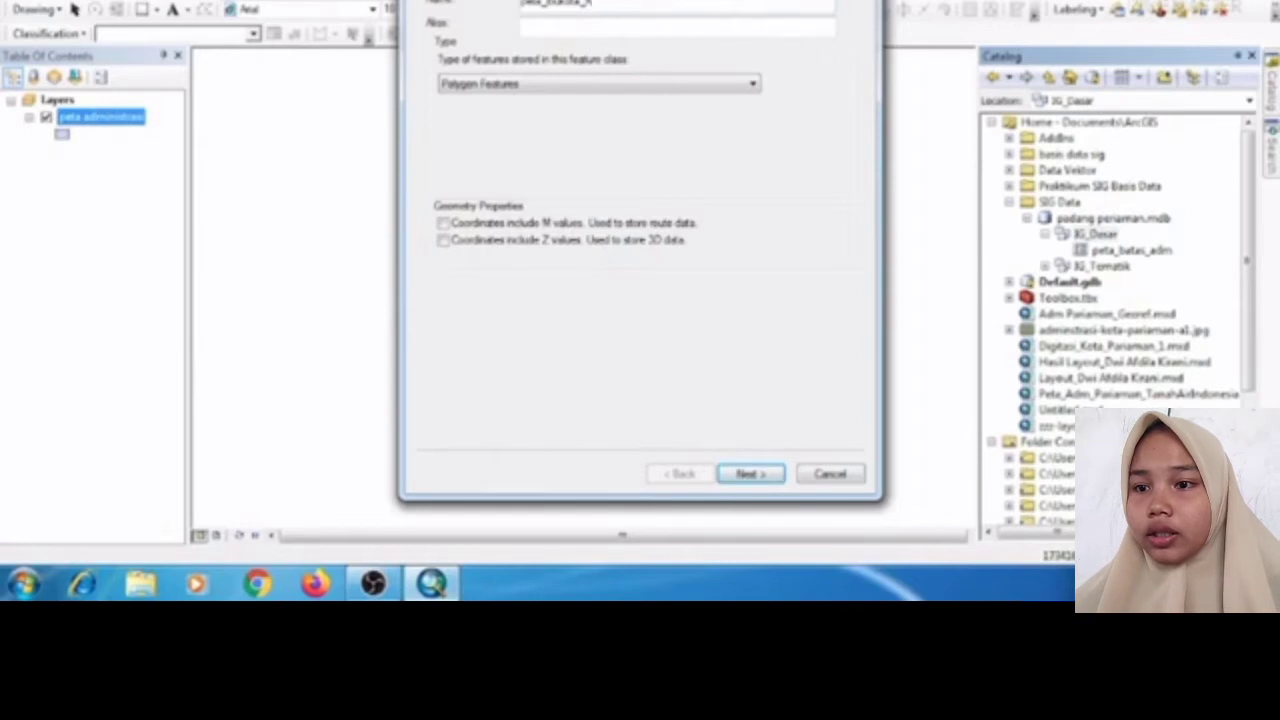
{"action": "type", "text": "ecamatan"}
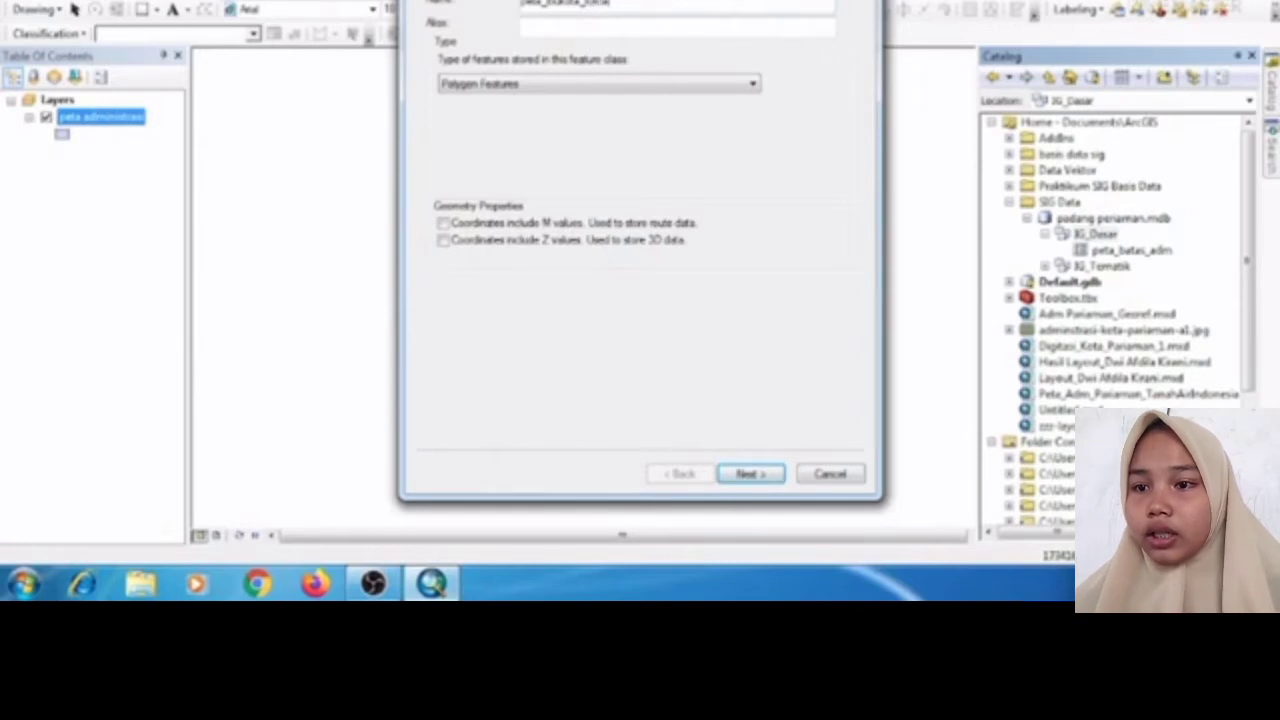
- Give the feature class the alias kecamatan, set its type to Point Features, and proceed to the field definitions
{"action": "left_click", "coordinate": [696, 29]}
{"action": "type", "text": "kecamatantan"}
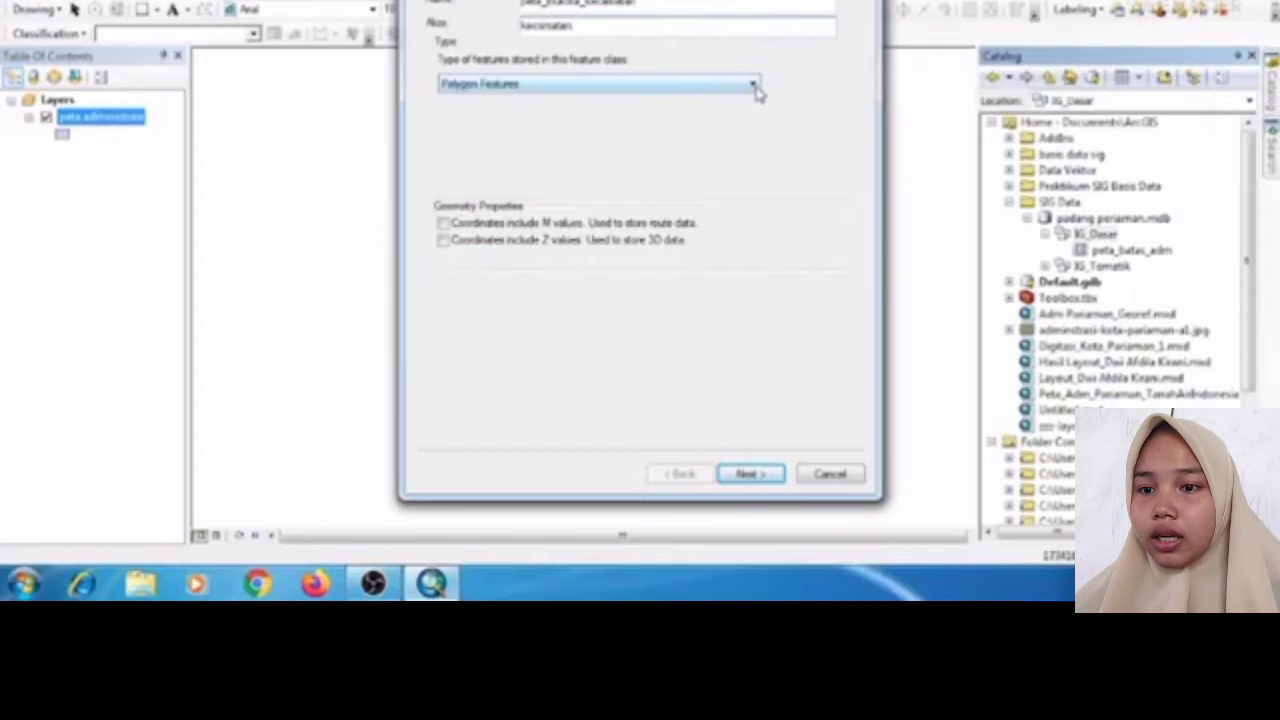
{"action": "left_click", "coordinate": [754, 88]}
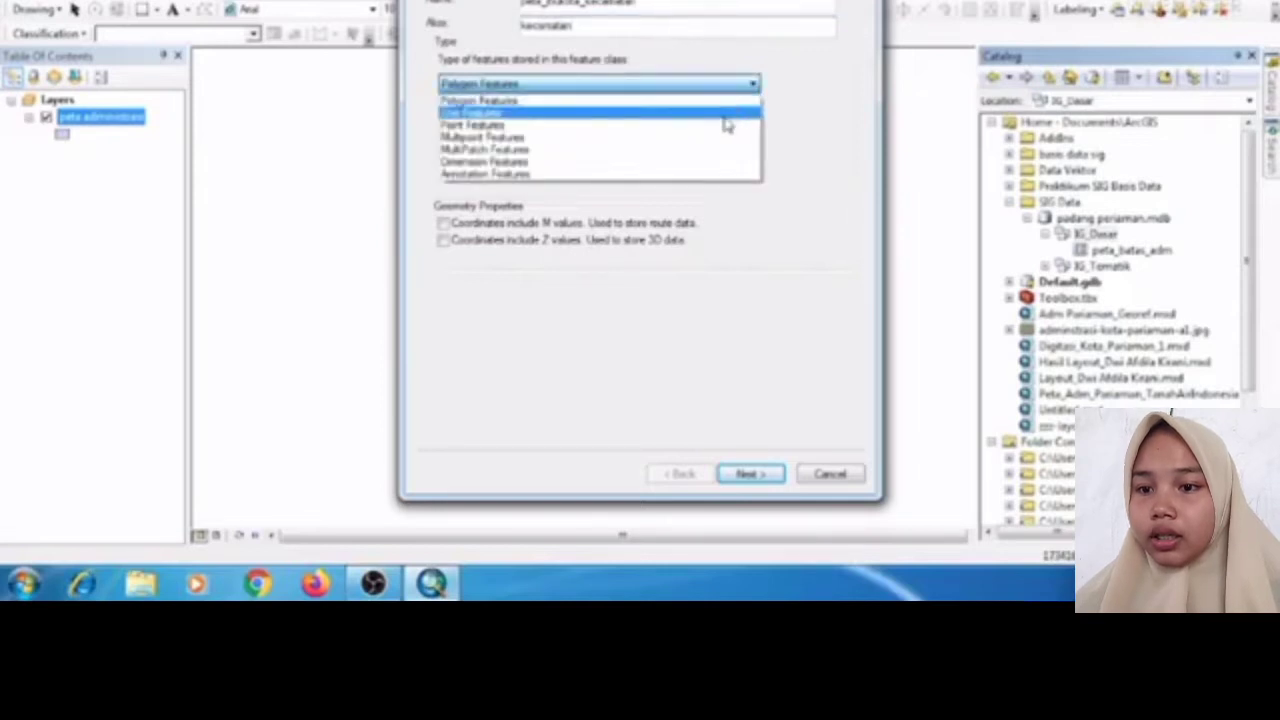
{"action": "left_click", "coordinate": [727, 128]}
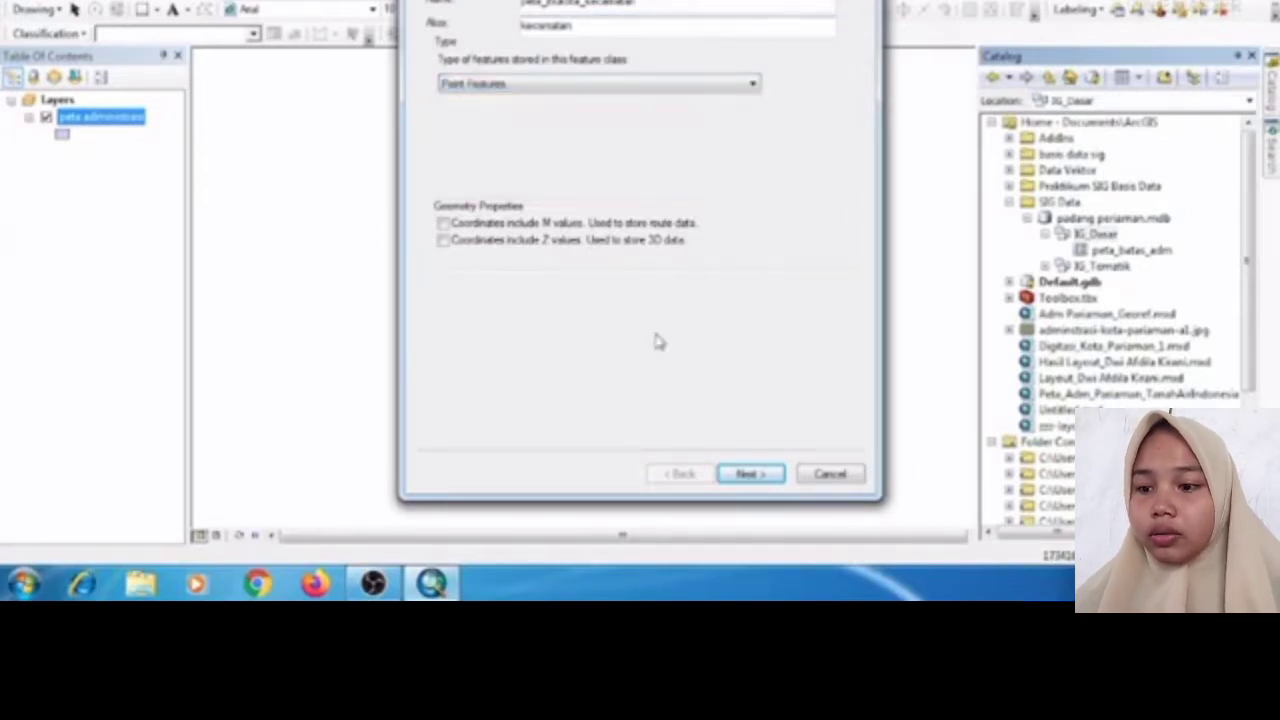
{"action": "left_click", "coordinate": [727, 474]}
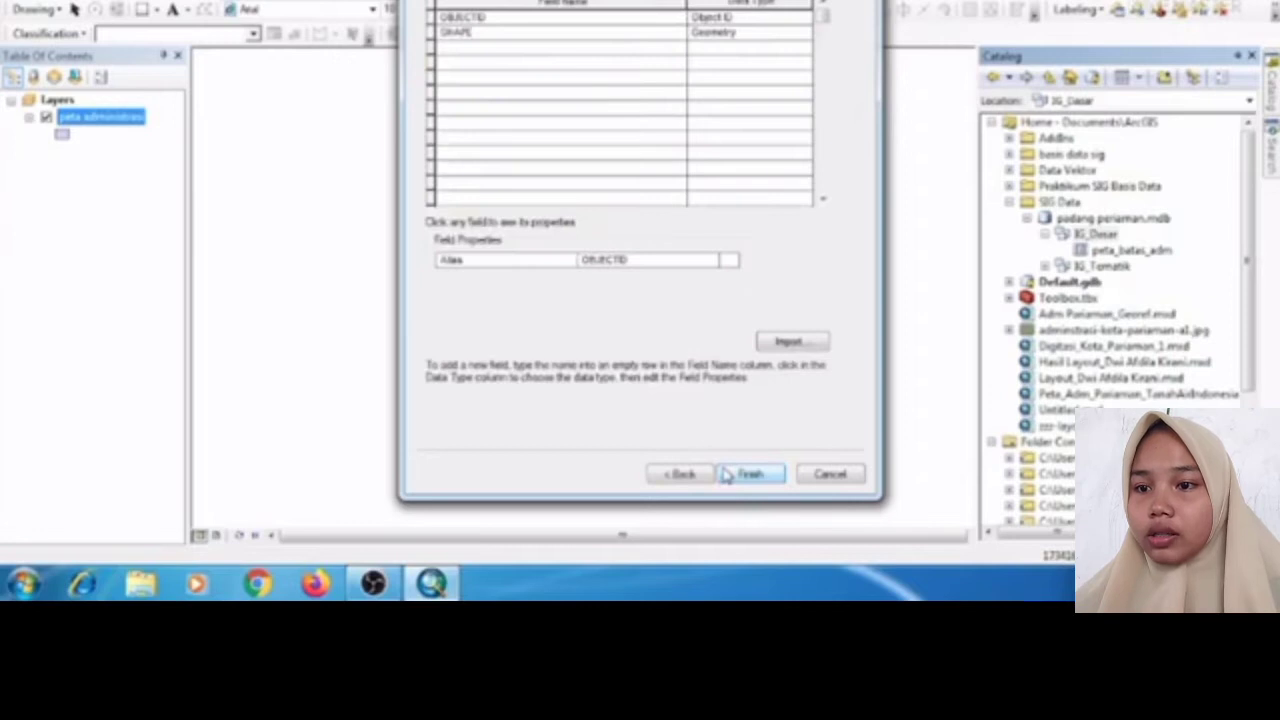
- Add a kecamatan field of type Text to the point feature class and finish creating it
{"action": "left_click", "coordinate": [619, 48]}
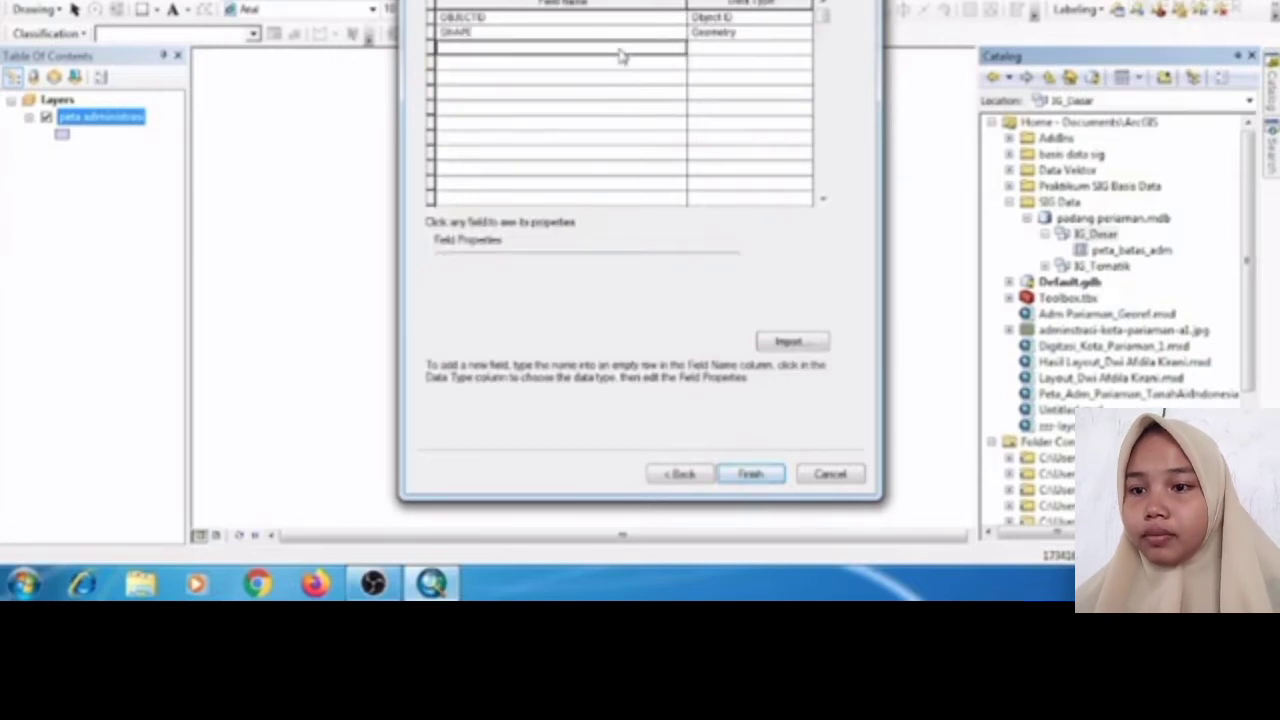
{"action": "type", "text": "kecamatan"}
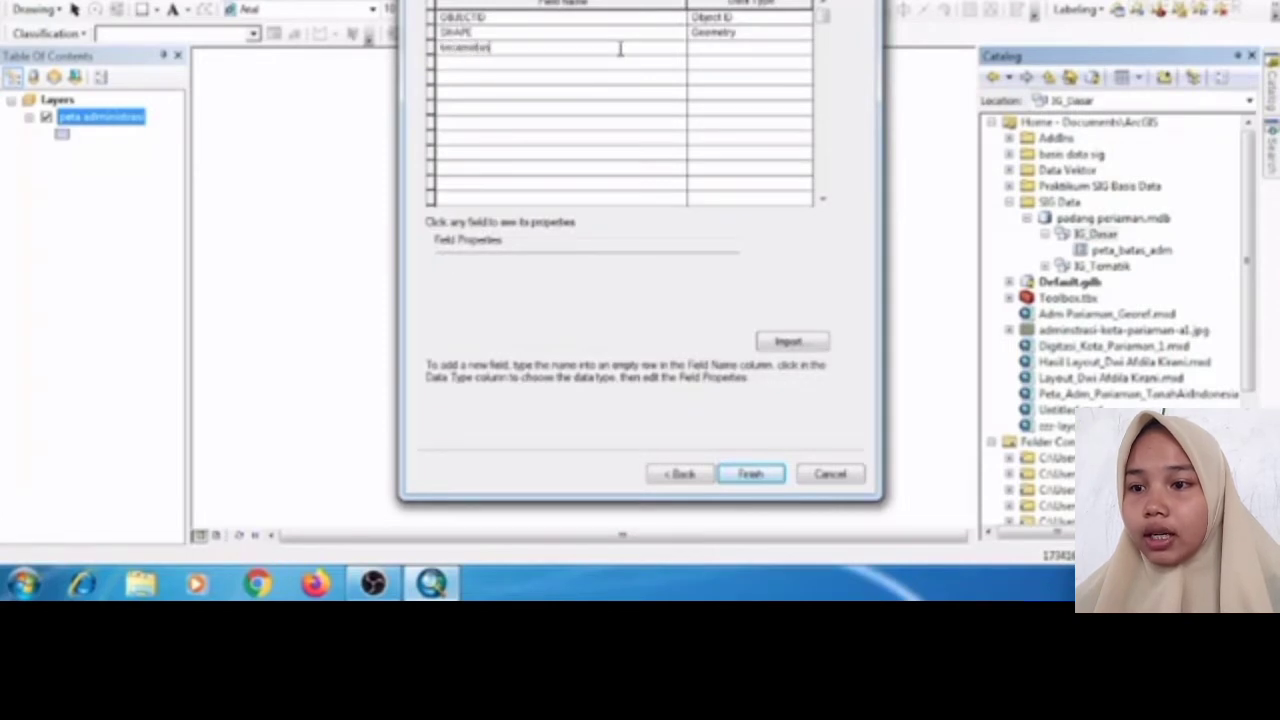
{"action": "left_click", "coordinate": [697, 50]}
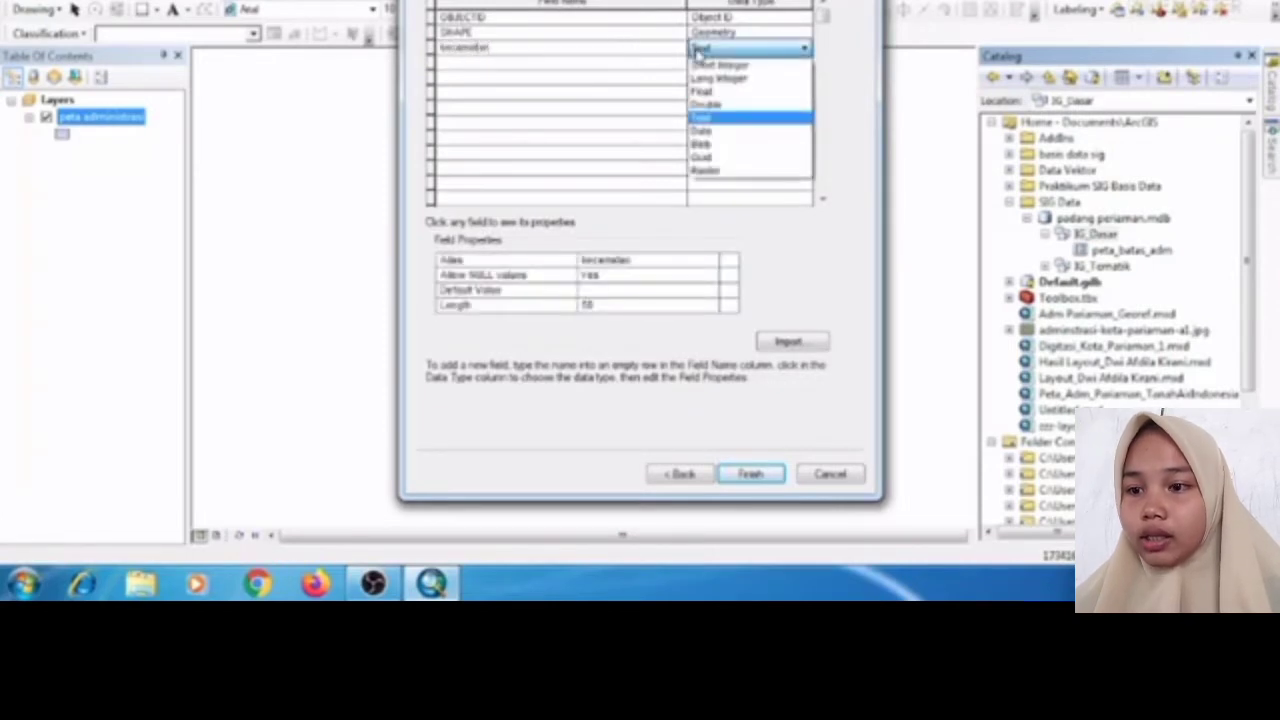
{"action": "left_click", "coordinate": [704, 119]}
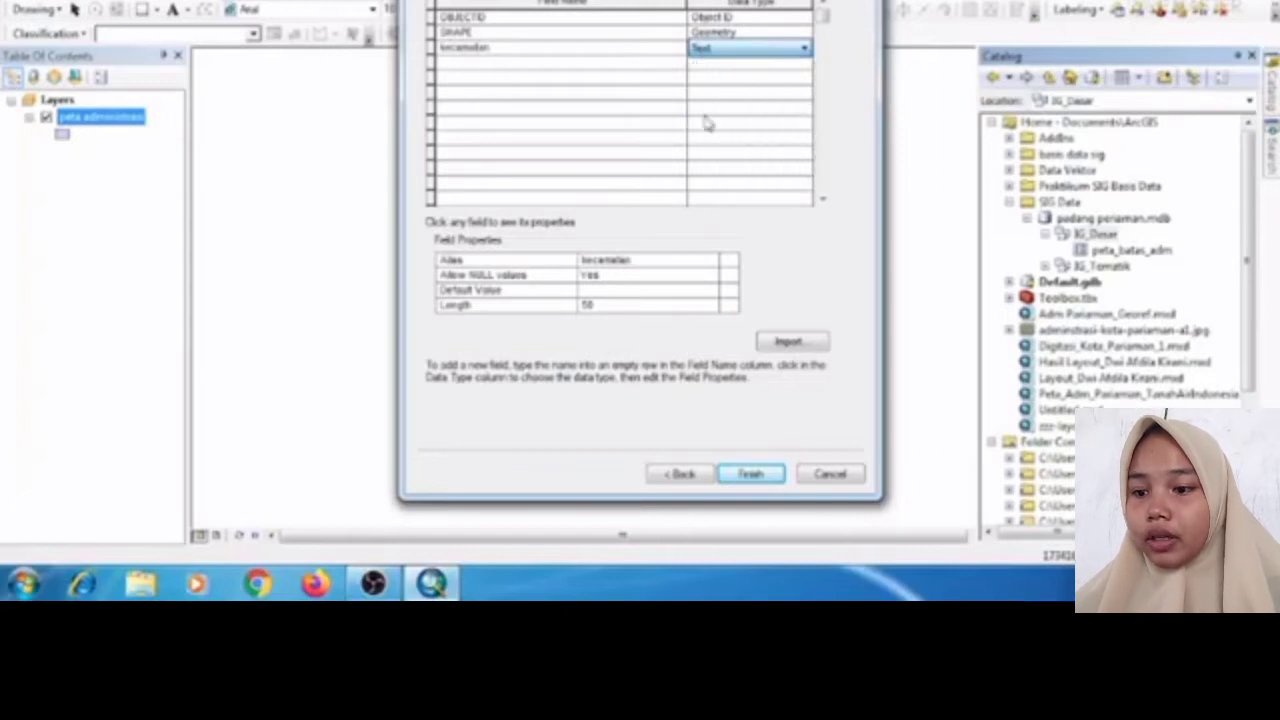
{"action": "left_click", "coordinate": [744, 481]}
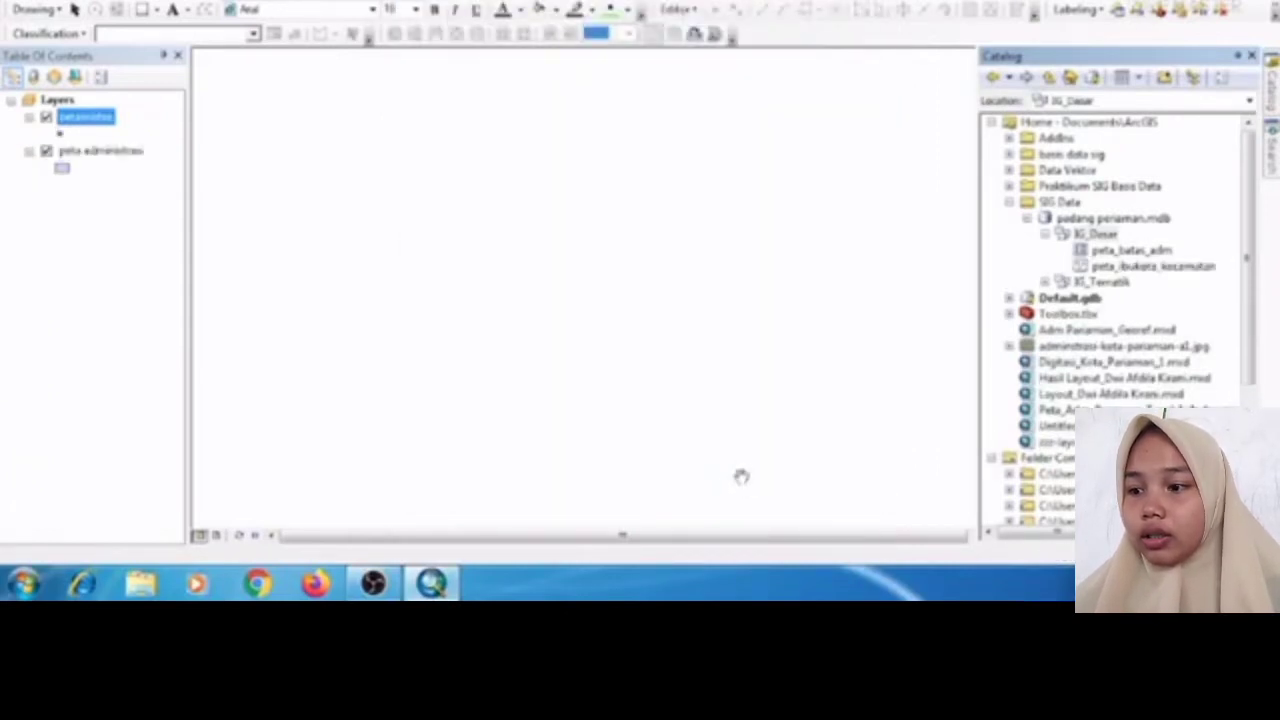
- Start a Line Features feature class in IG_Dasar named peta_jalan with the alias jalan, and proceed to its field definitions
{"action": "right_click", "coordinate": [1105, 237]}
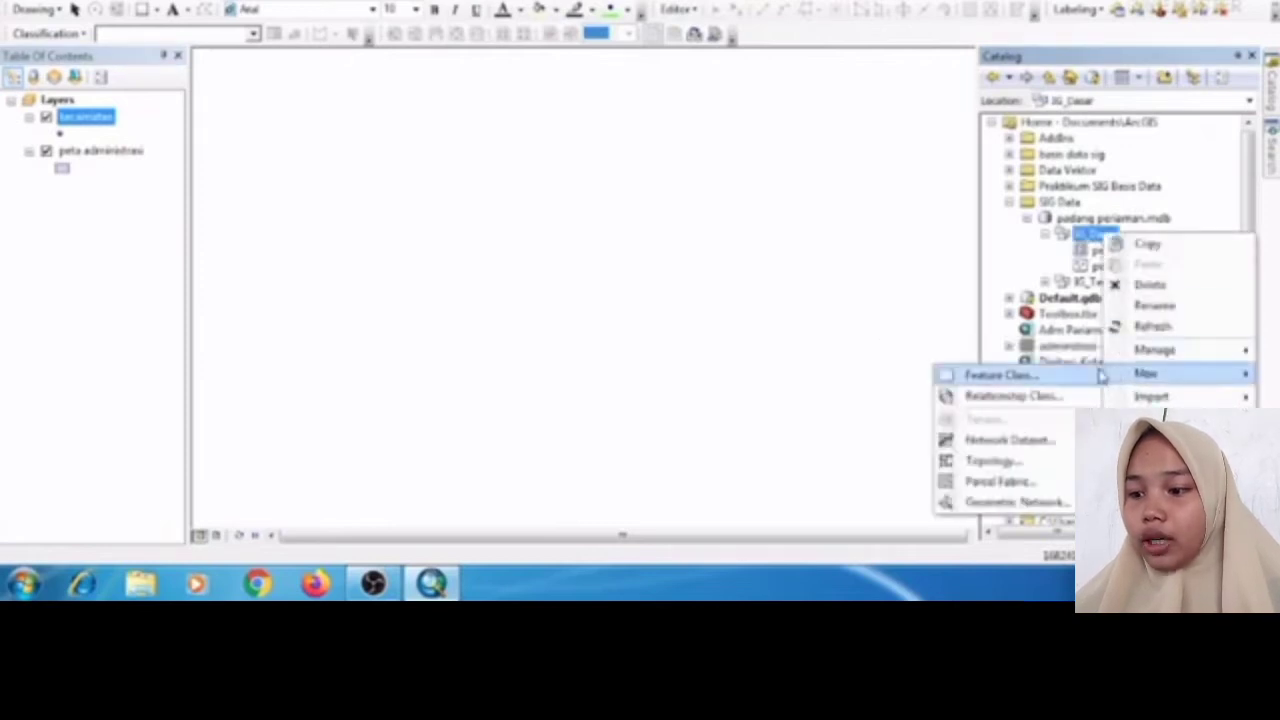
{"action": "left_click", "coordinate": [1000, 375]}
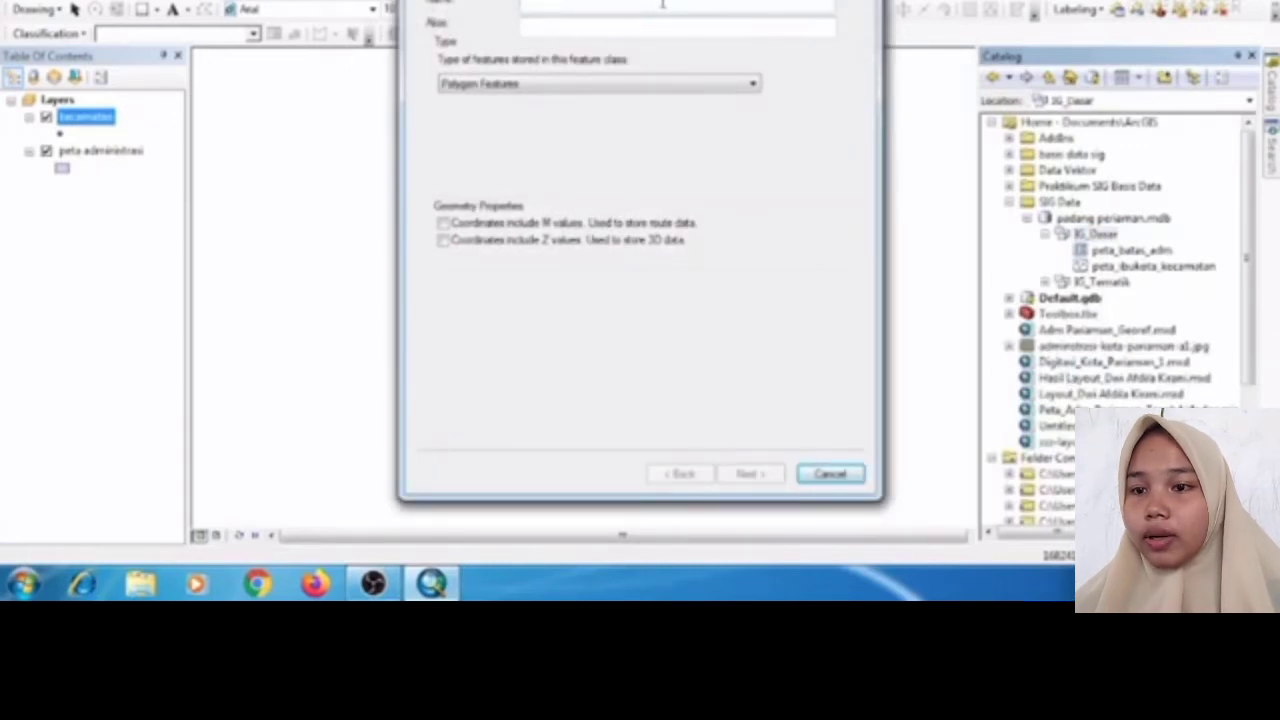
{"action": "type", "text": "peta_jalan"}
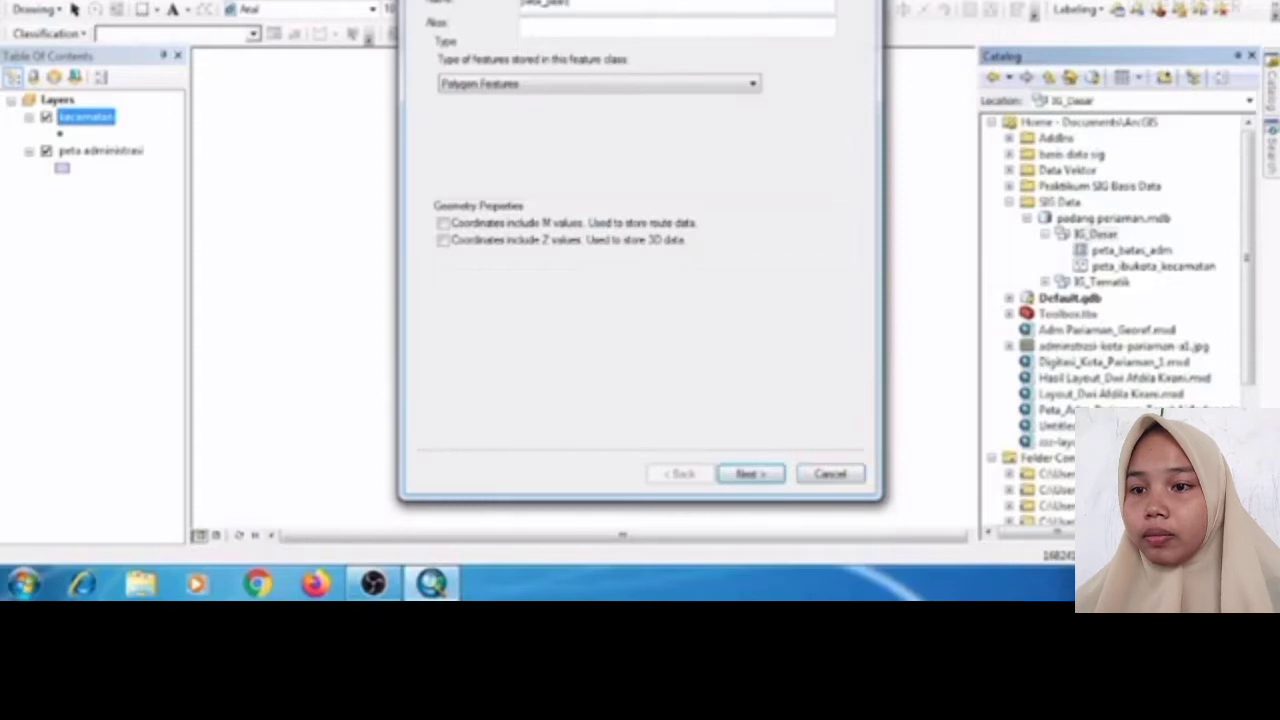
{"action": "left_click", "coordinate": [669, 26]}
{"action": "type", "text": "jalan"}
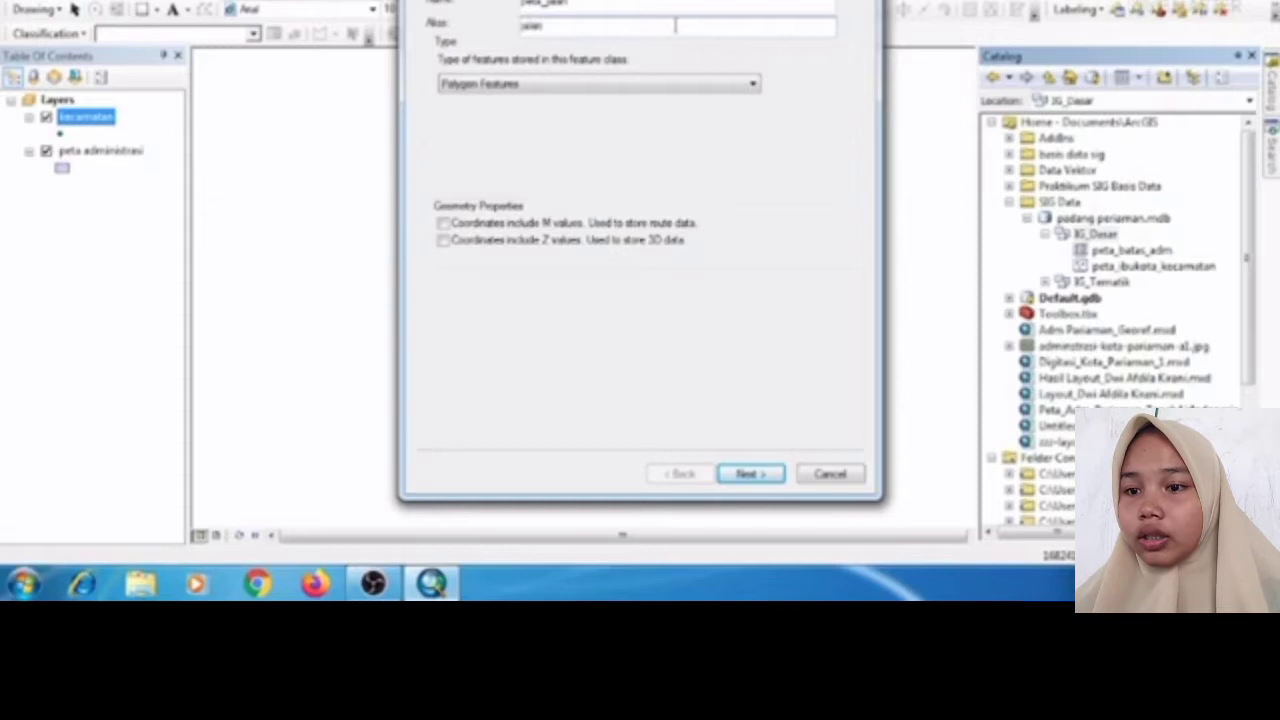
{"action": "left_click", "coordinate": [752, 86]}
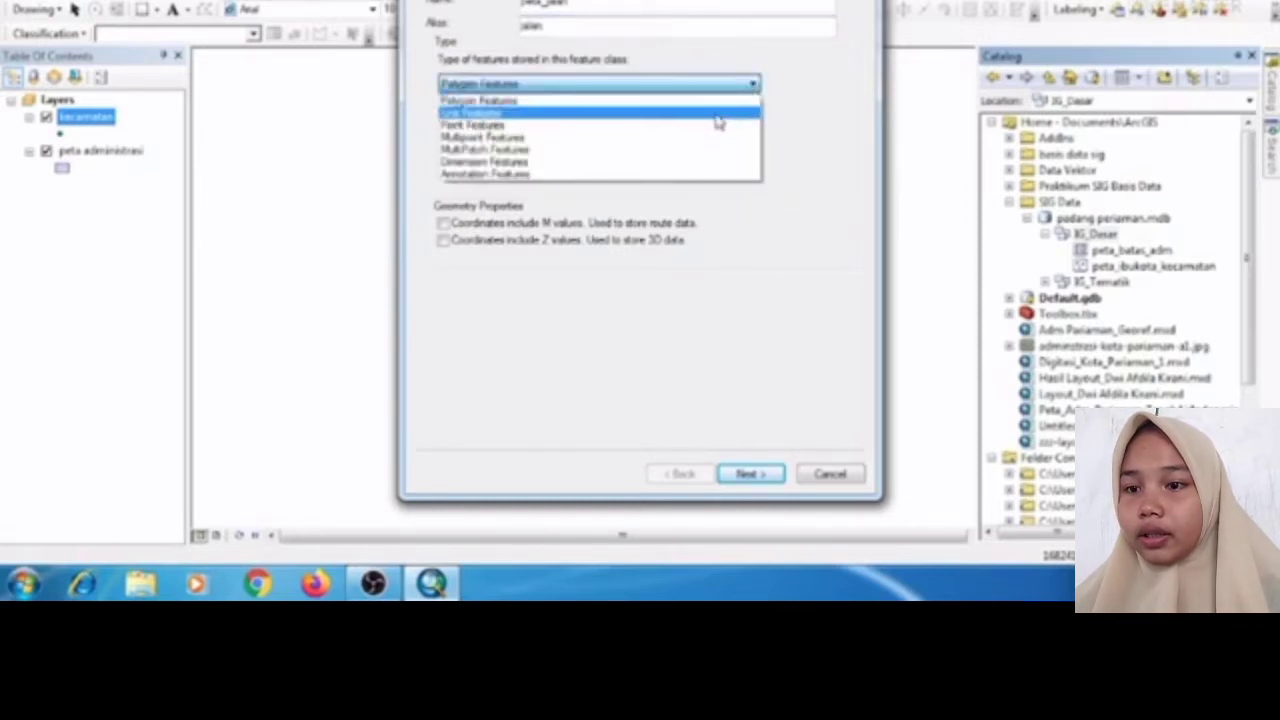
{"action": "left_click", "coordinate": [718, 118]}
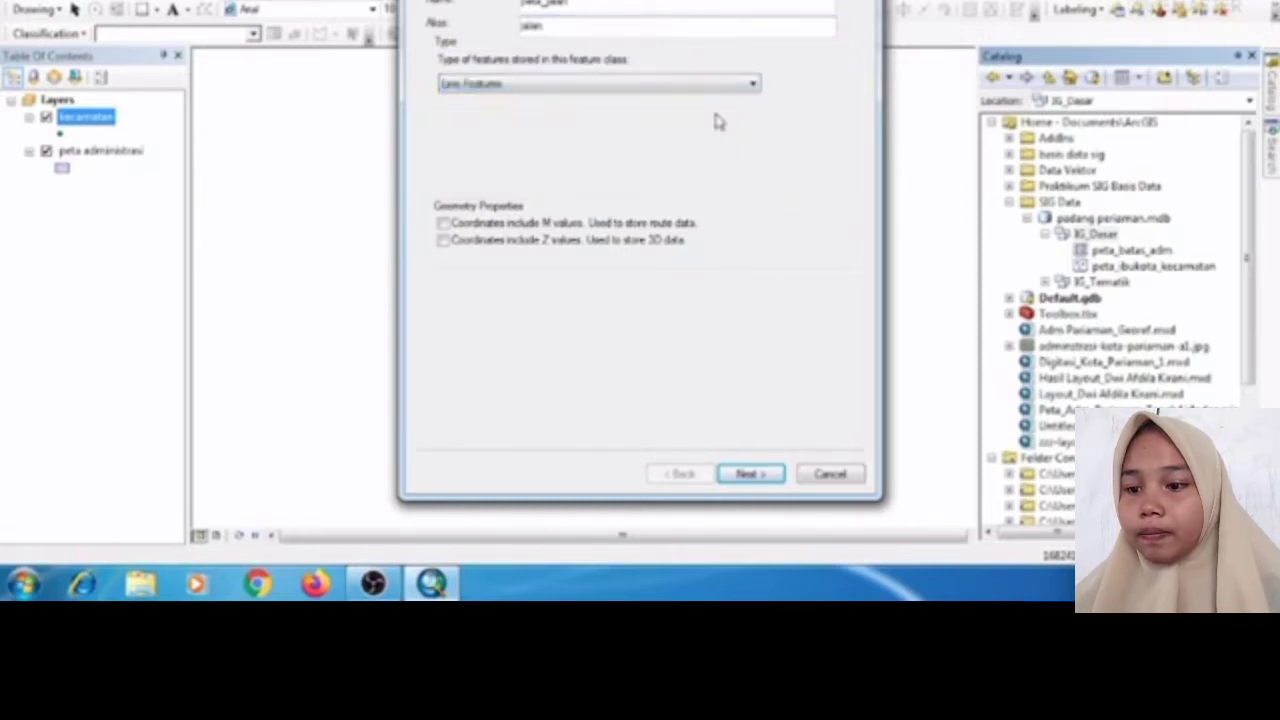
{"action": "left_click", "coordinate": [722, 478]}
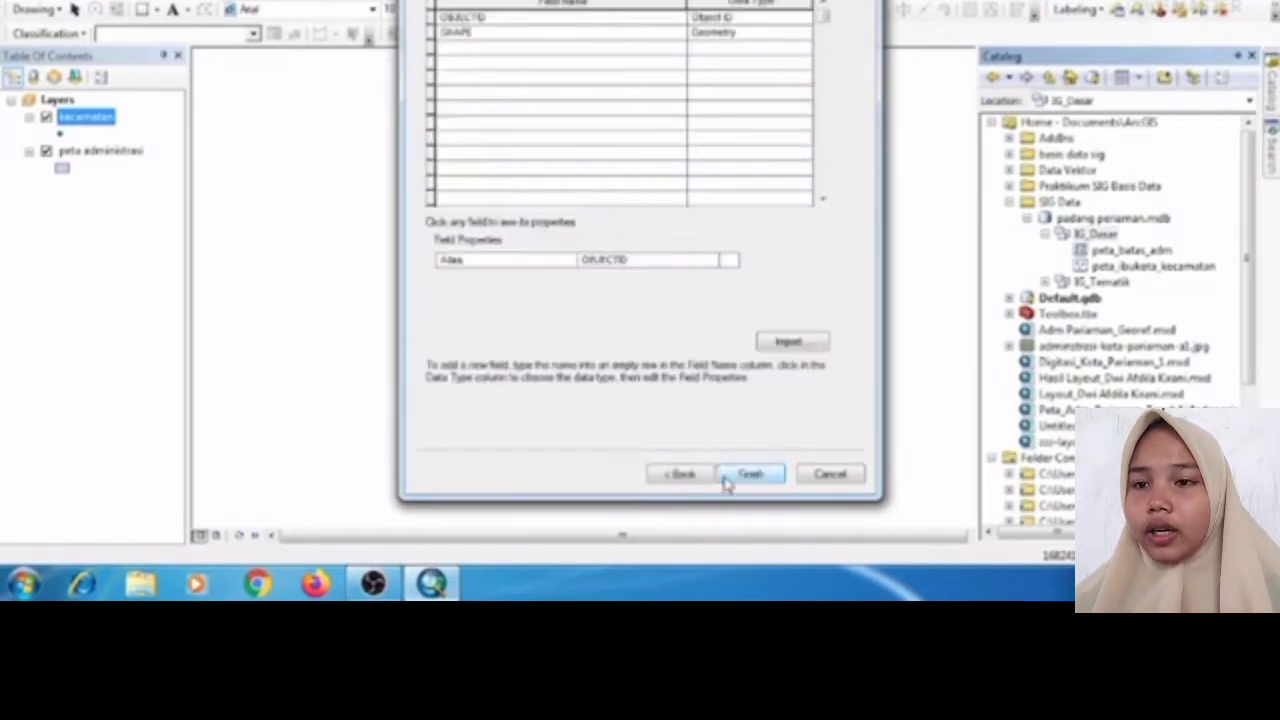
- Add a field named kelas_jalan with the Text data type to the road feature class
{"action": "left_click", "coordinate": [658, 55]}
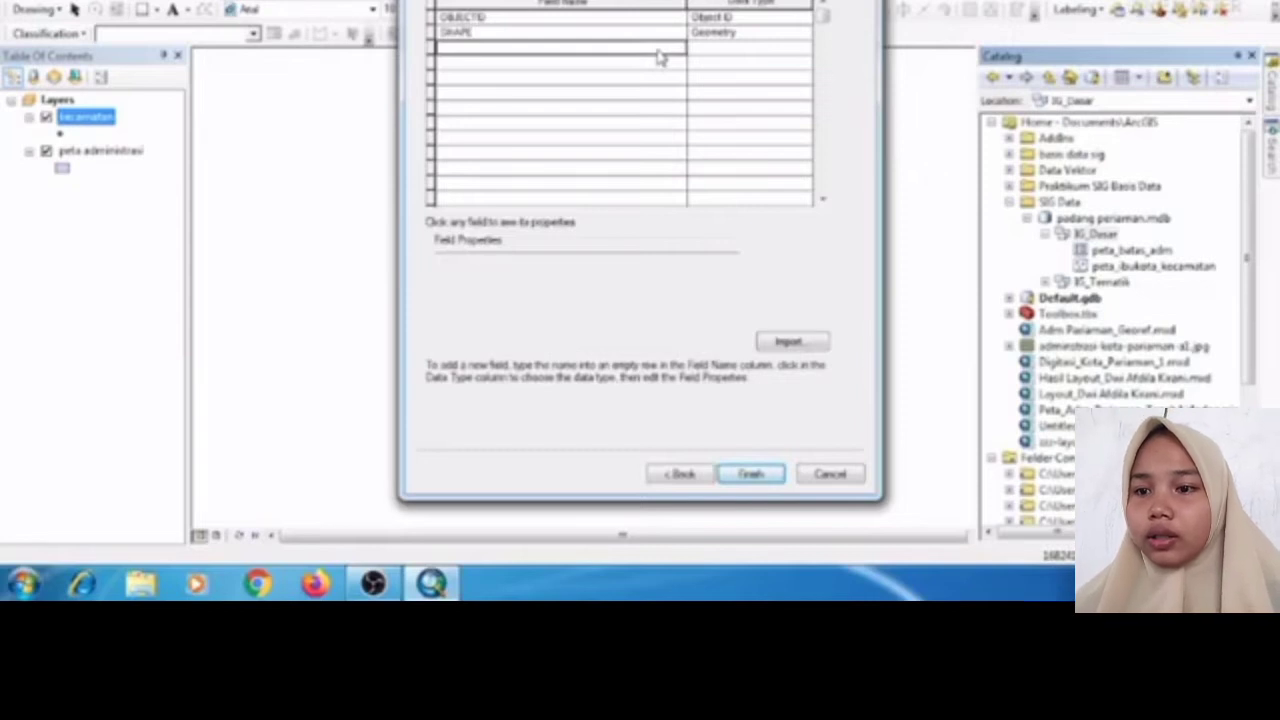
{"action": "type", "text": "luas"}
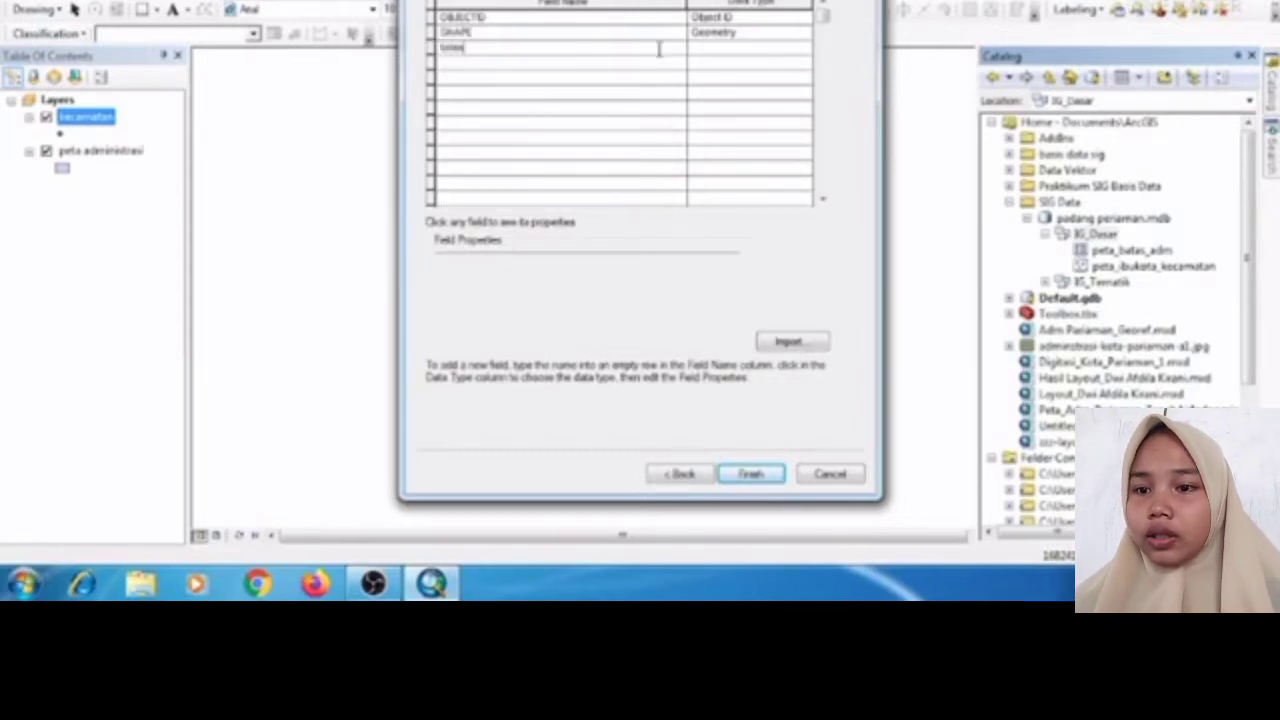
{"action": "type", "text": "_jalan"}
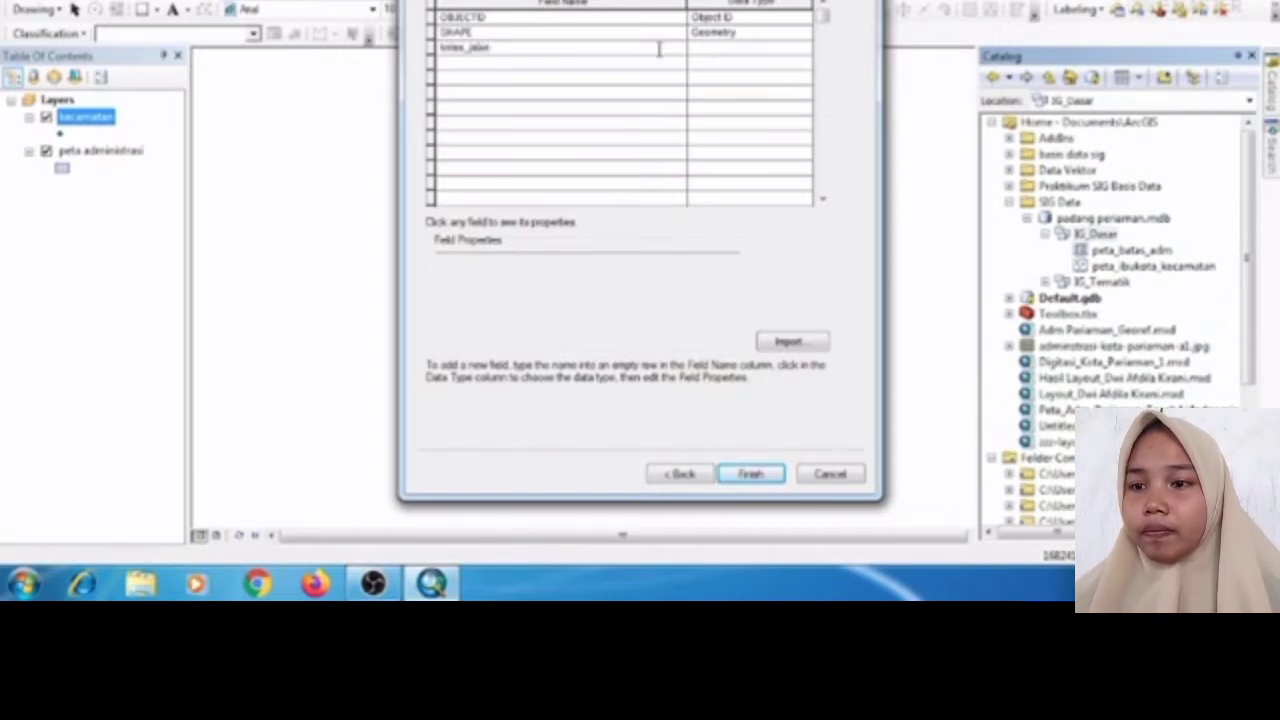
{"action": "left_click", "coordinate": [714, 48]}
{"action": "left_click", "coordinate": [716, 48]}
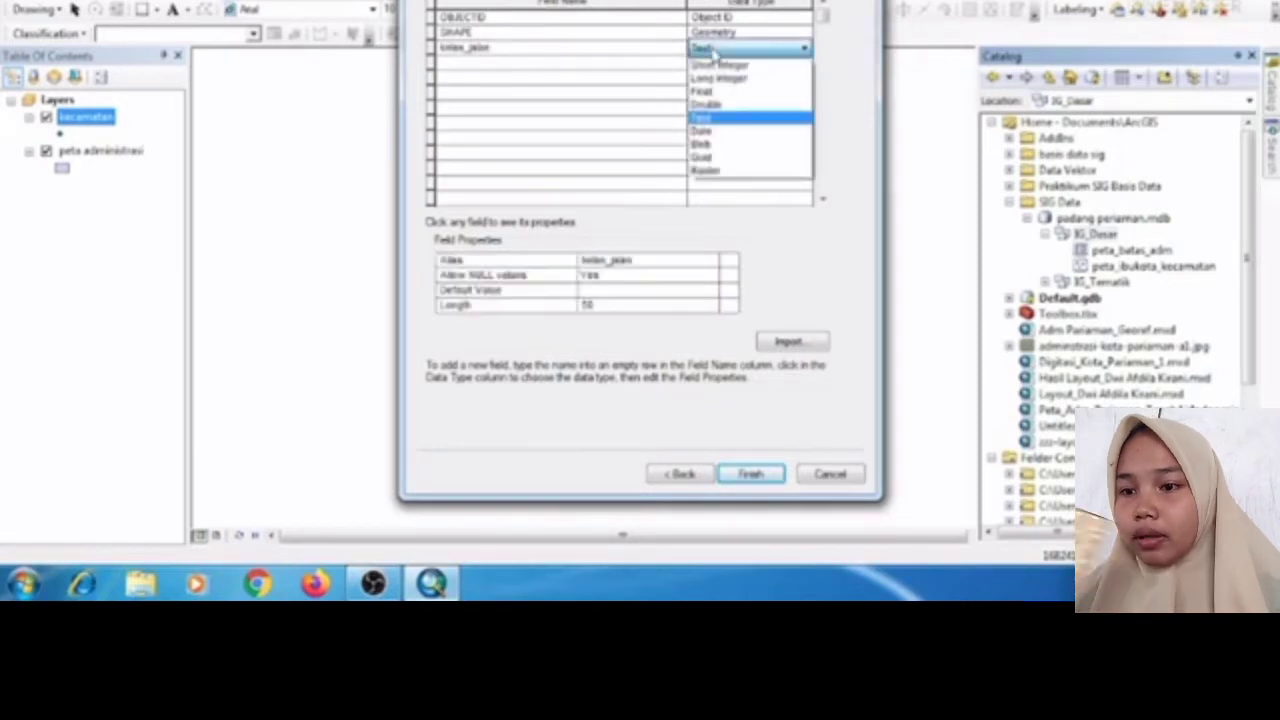
{"action": "left_click", "coordinate": [713, 119]}
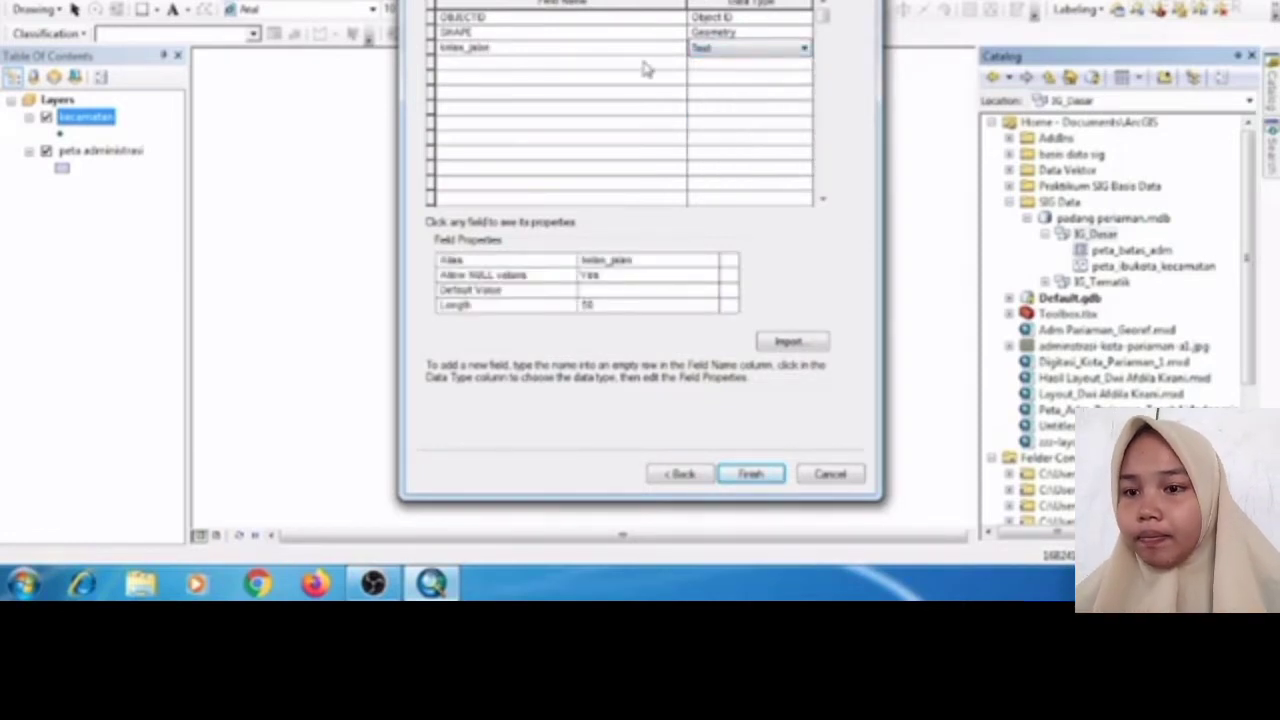
- Add a Panjang_jalan field with the Text data type to the road feature class and finish creating it
{"action": "left_click", "coordinate": [645, 64]}
{"action": "type", "text": "Panja"}
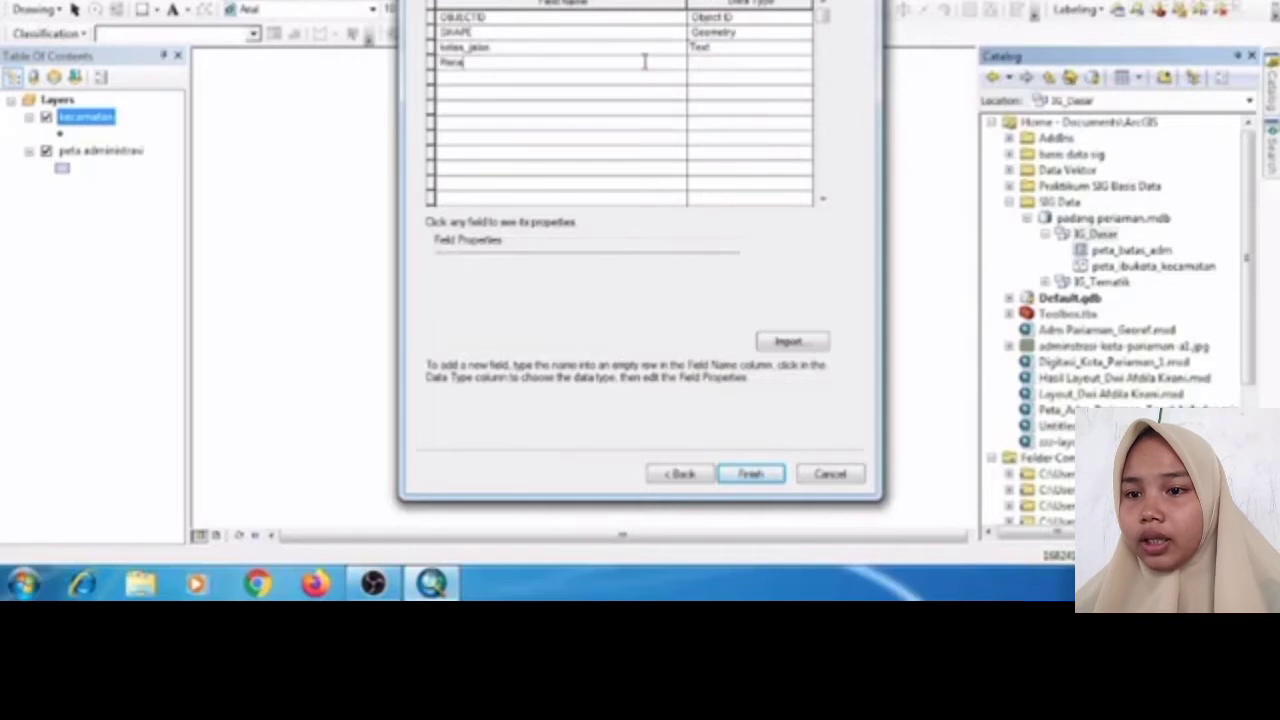
{"action": "key", "text": "BackSpace"}
{"action": "type", "text": "k"}
{"action": "key", "text": "BackSpace"}
{"action": "type", "text": "jang_"}
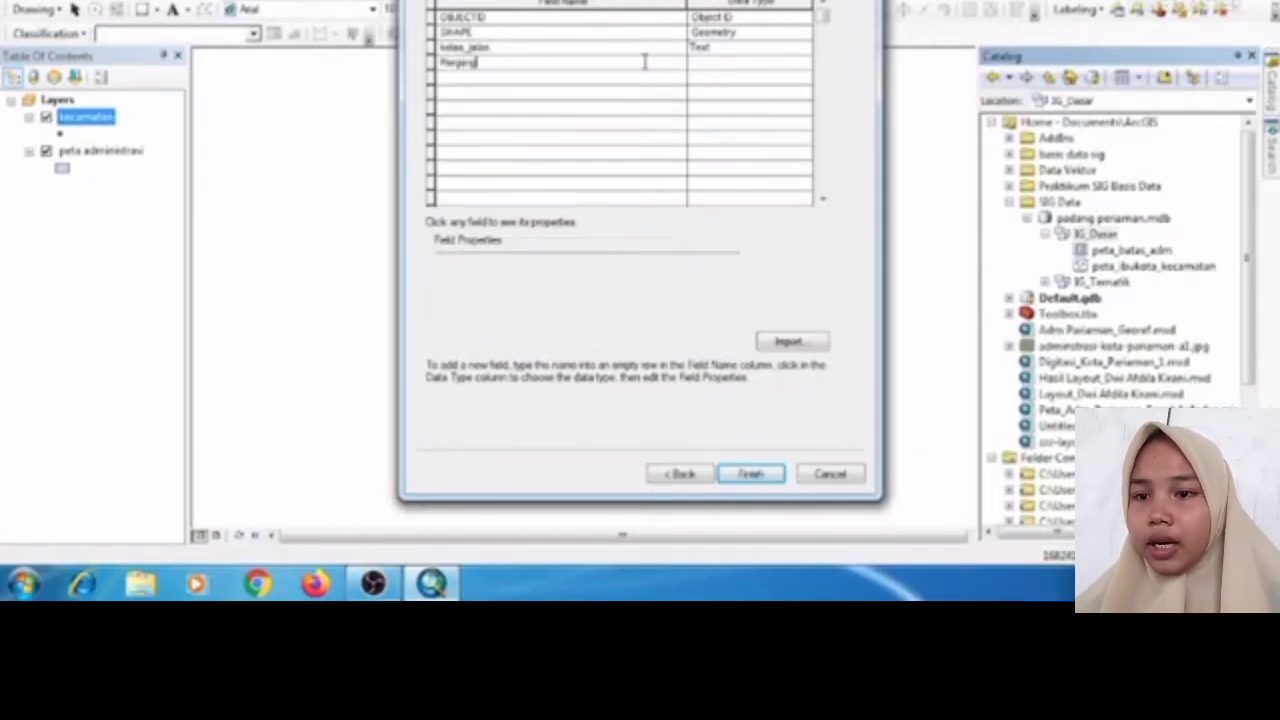
{"action": "type", "text": "jalan"}
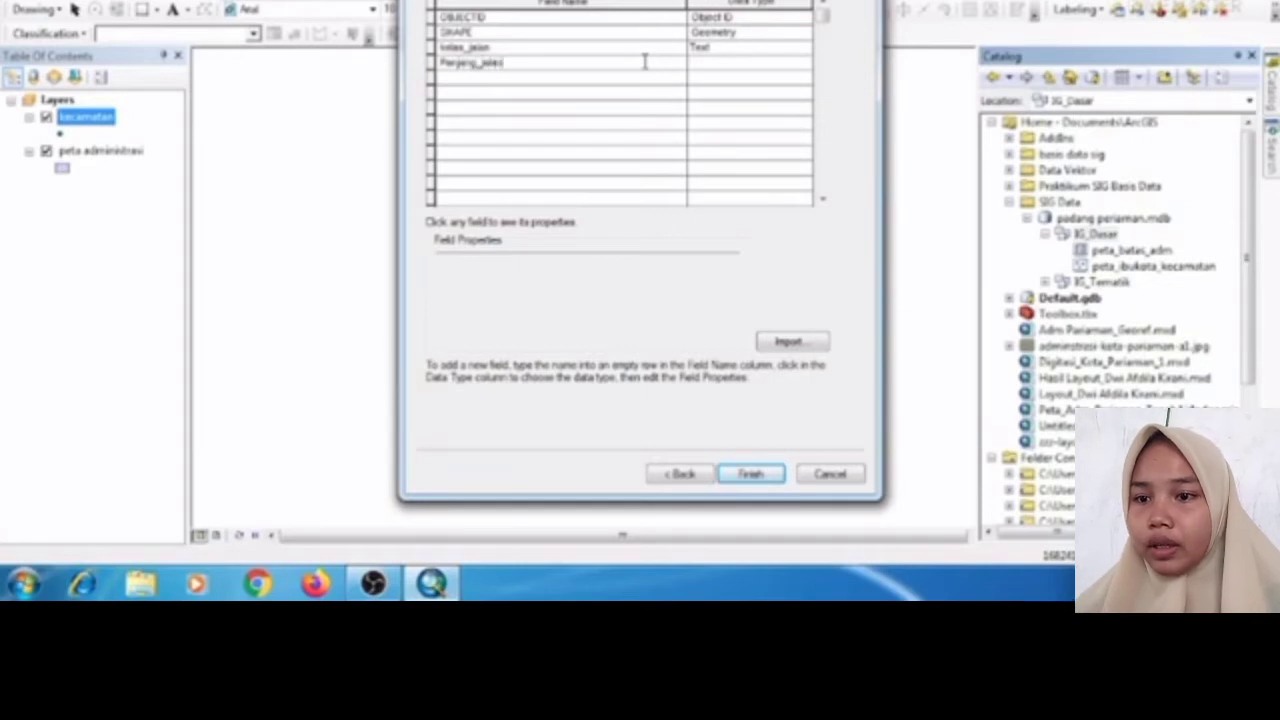
{"action": "left_click", "coordinate": [716, 63]}
{"action": "left_click", "coordinate": [716, 63]}
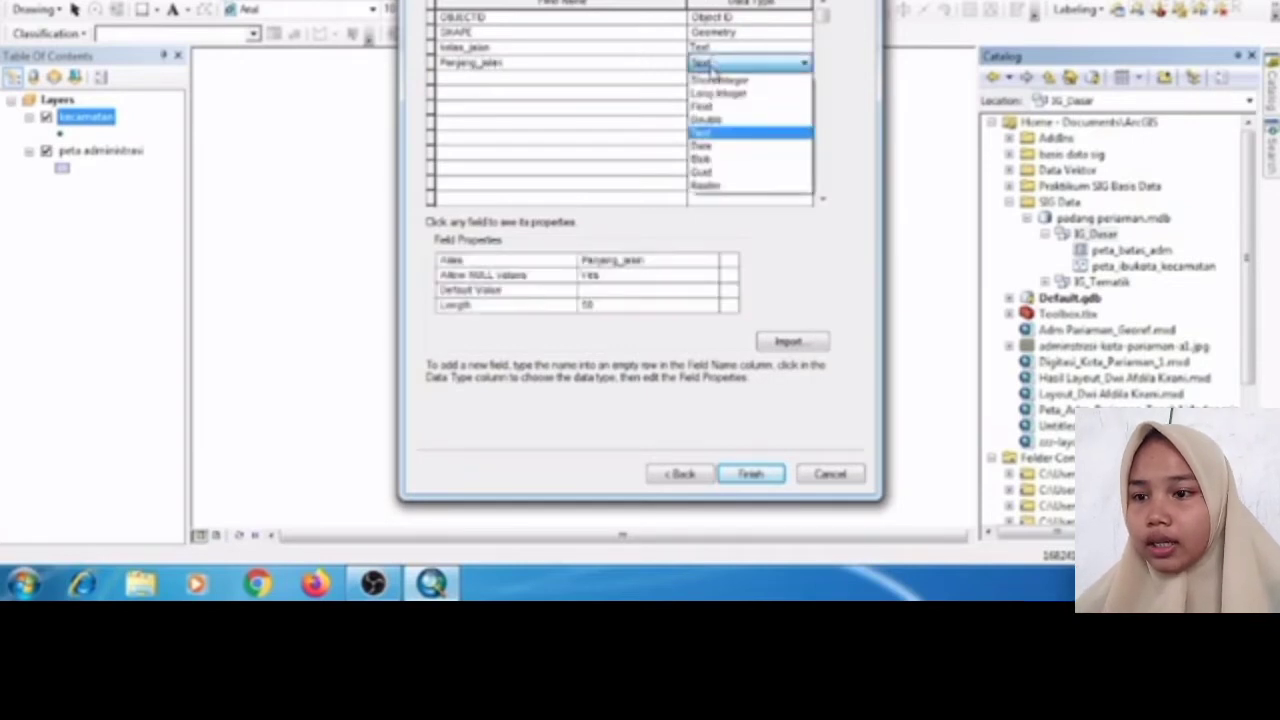
{"action": "left_click", "coordinate": [702, 135]}
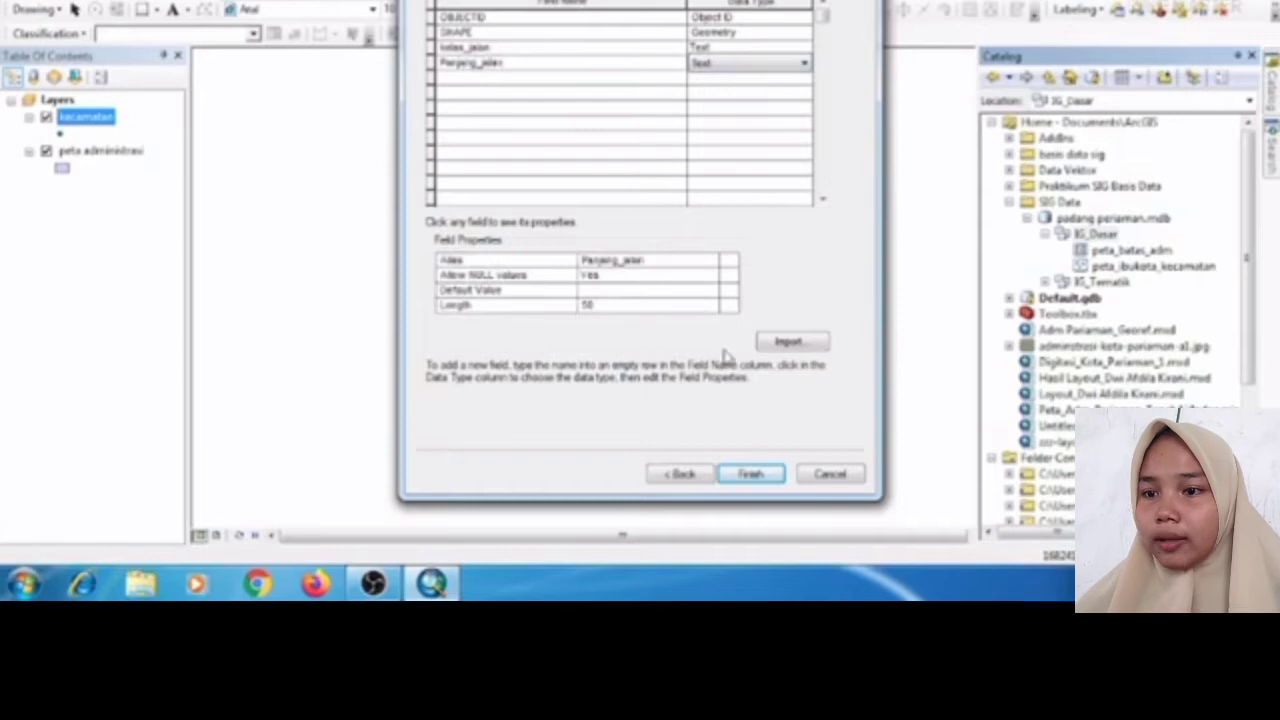
{"action": "left_click", "coordinate": [752, 475]}
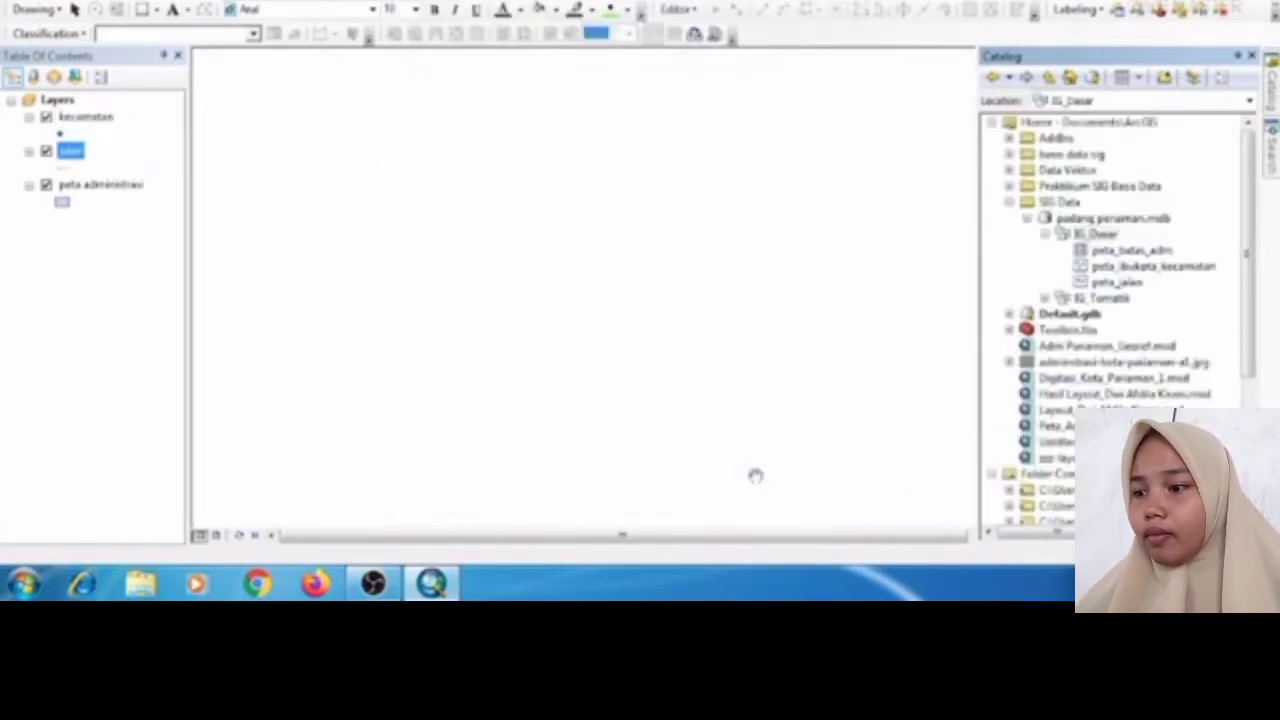
- Start a new feature class in the IG_Dasar dataset and name it peta_jaringan_sungai
{"action": "right_click", "coordinate": [1066, 237]}
{"action": "mouse_move", "coordinate": [1086, 376]}
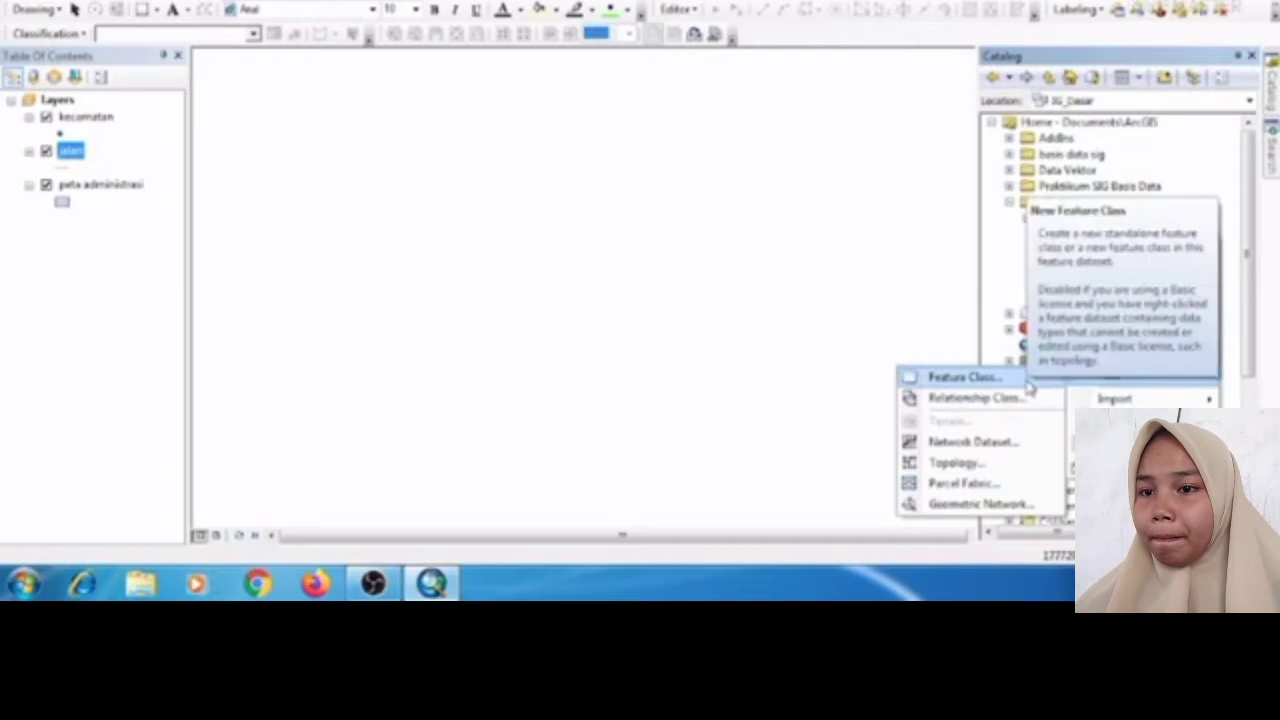
{"action": "left_click", "coordinate": [912, 376]}
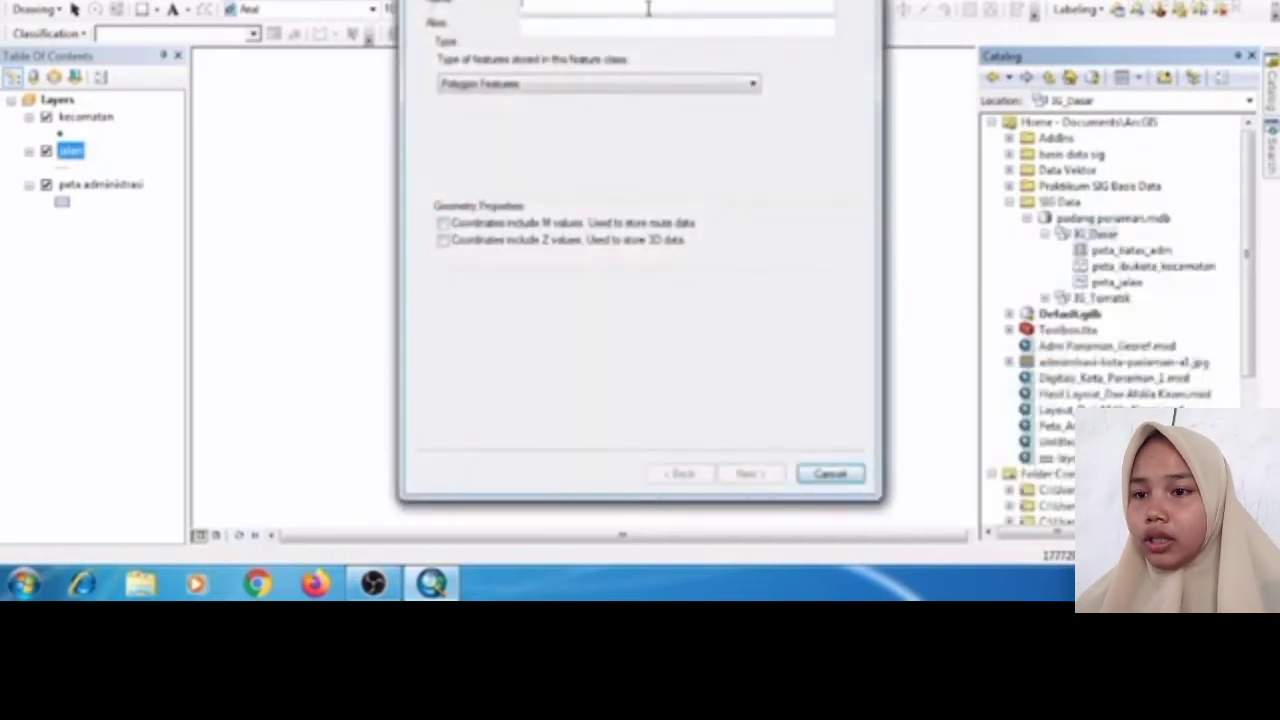
{"action": "type", "text": "pet"}
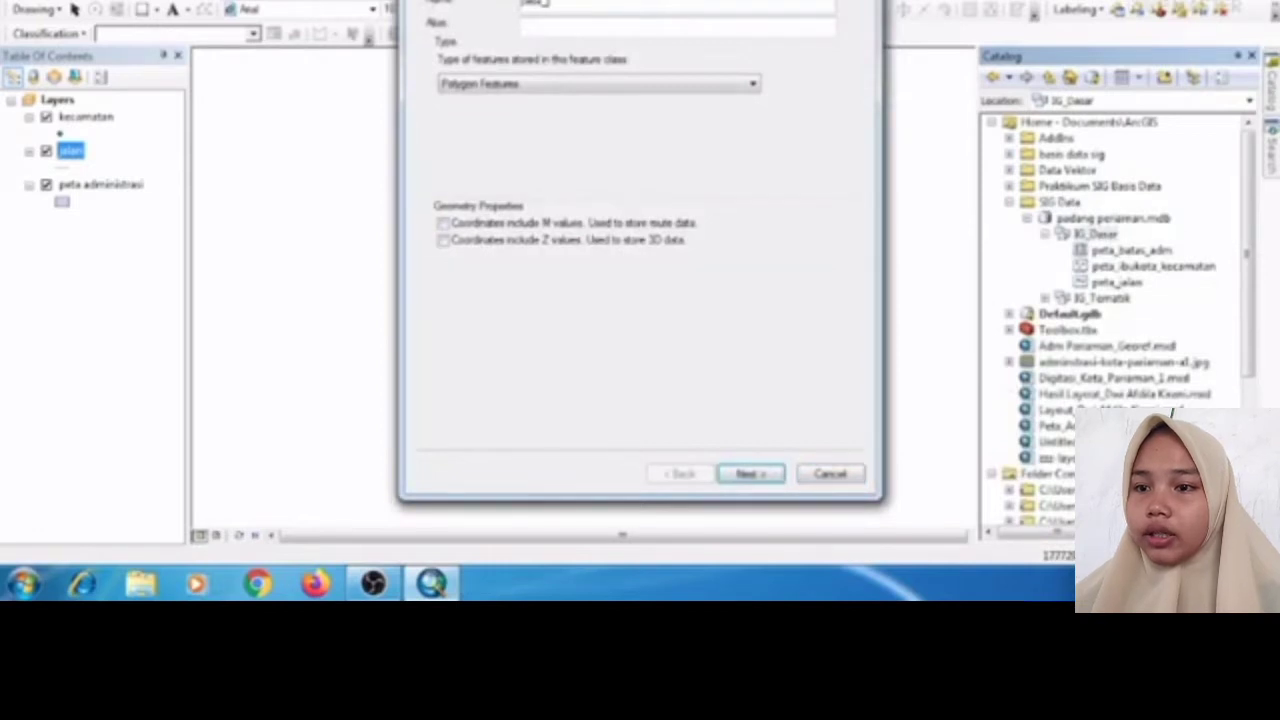
{"action": "type", "text": "a_jaringan"}
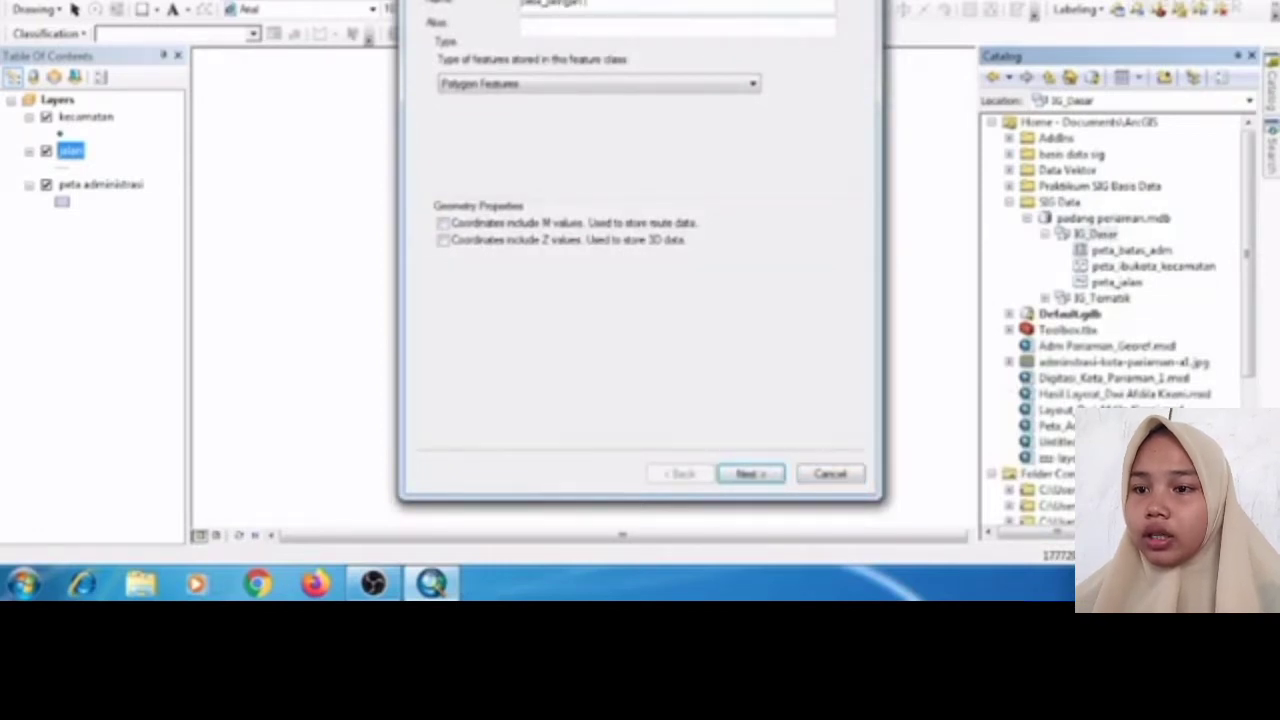
{"action": "type", "text": "_listrik"}
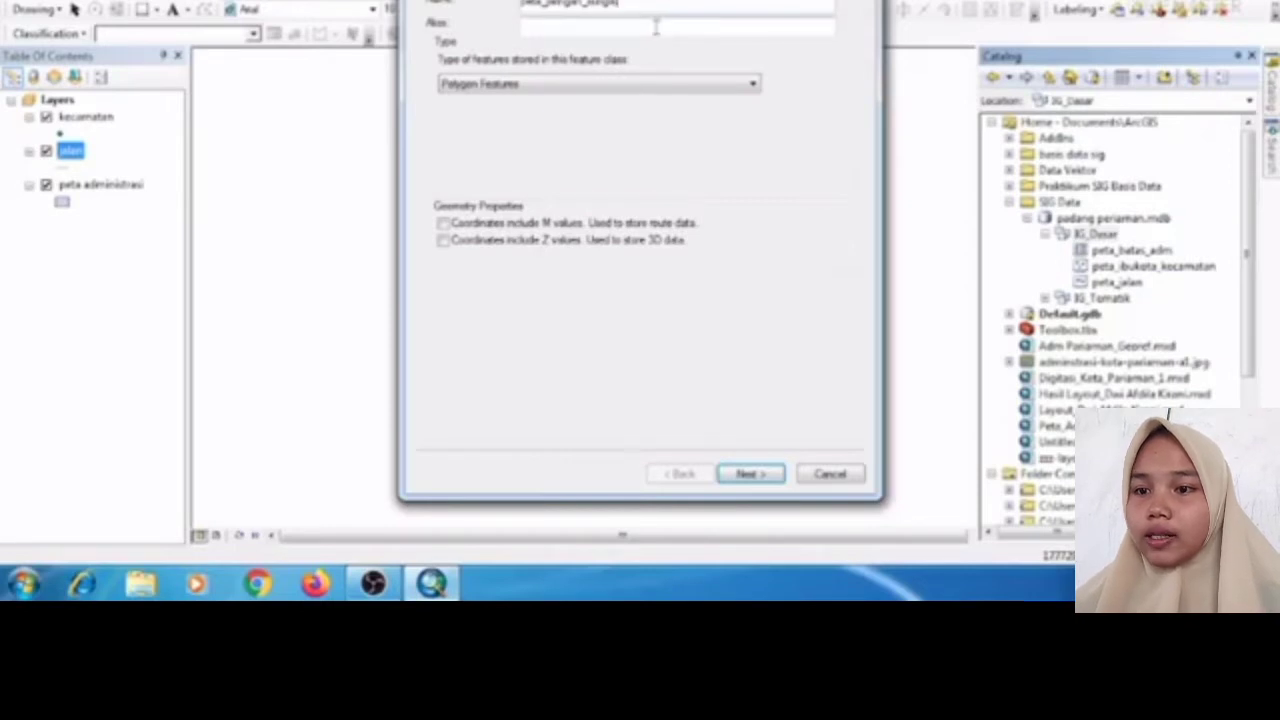
- Give the river feature class the alias Jaringan Sungai, set its type to Line Features, and proceed to the field definitions
{"action": "type", "text": "Jaring"}
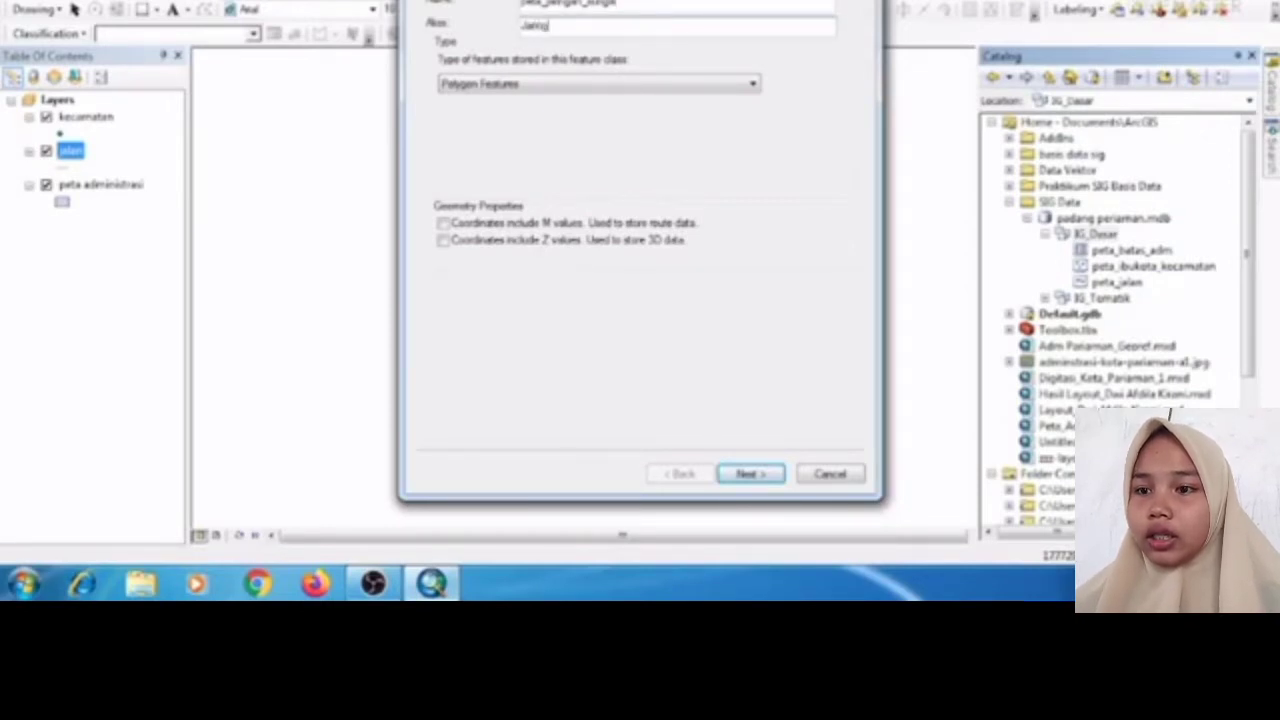
{"action": "type", "text": "an Sungai"}
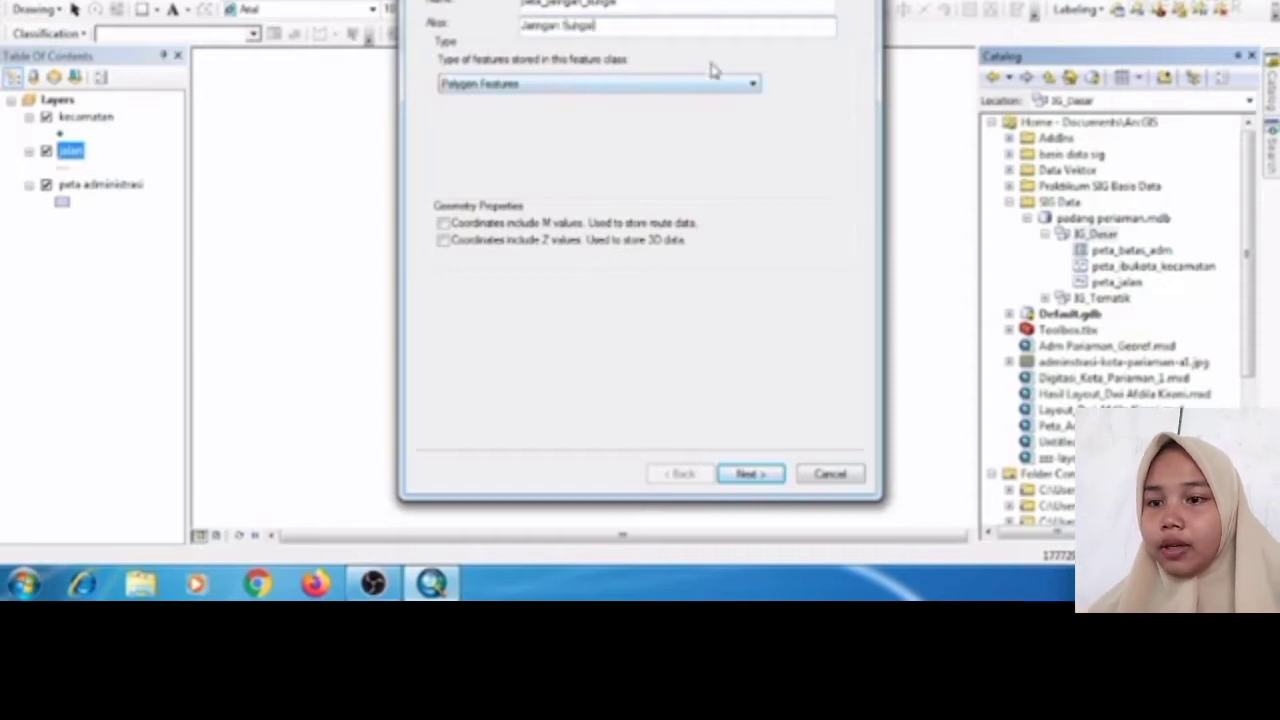
{"action": "left_click", "coordinate": [752, 88]}
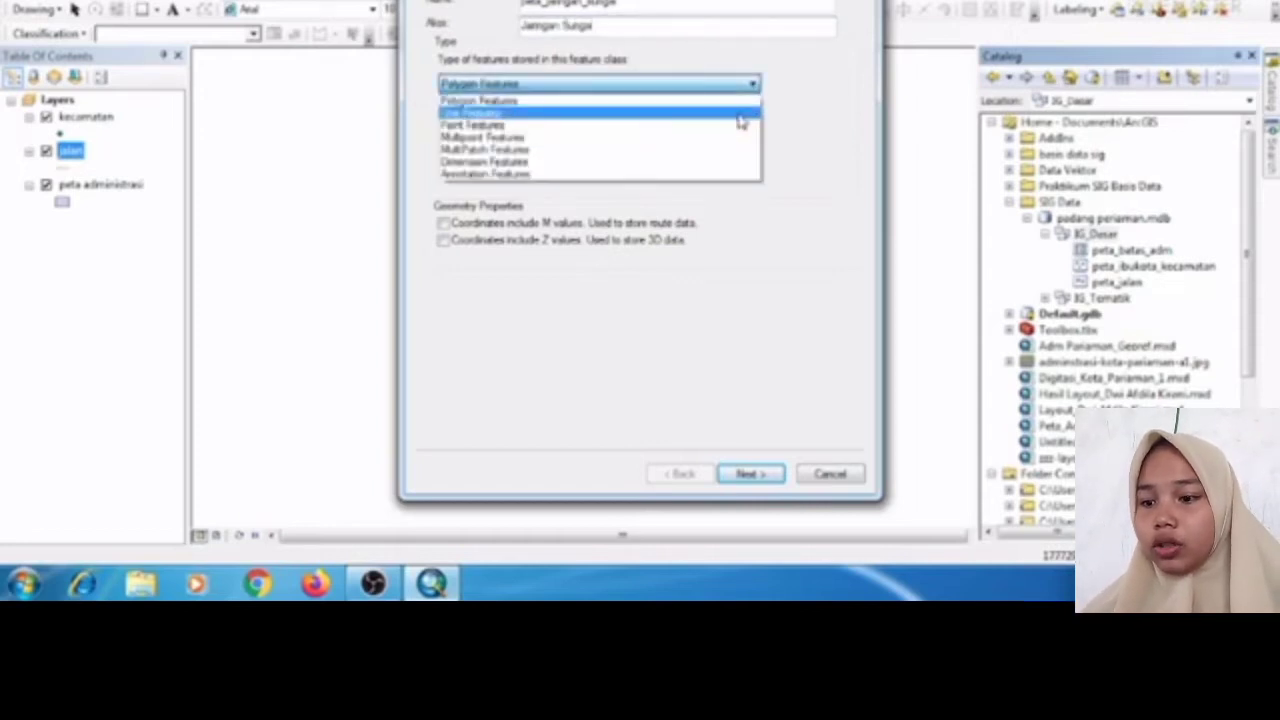
{"action": "left_click", "coordinate": [740, 115]}
{"action": "left_click", "coordinate": [750, 475]}
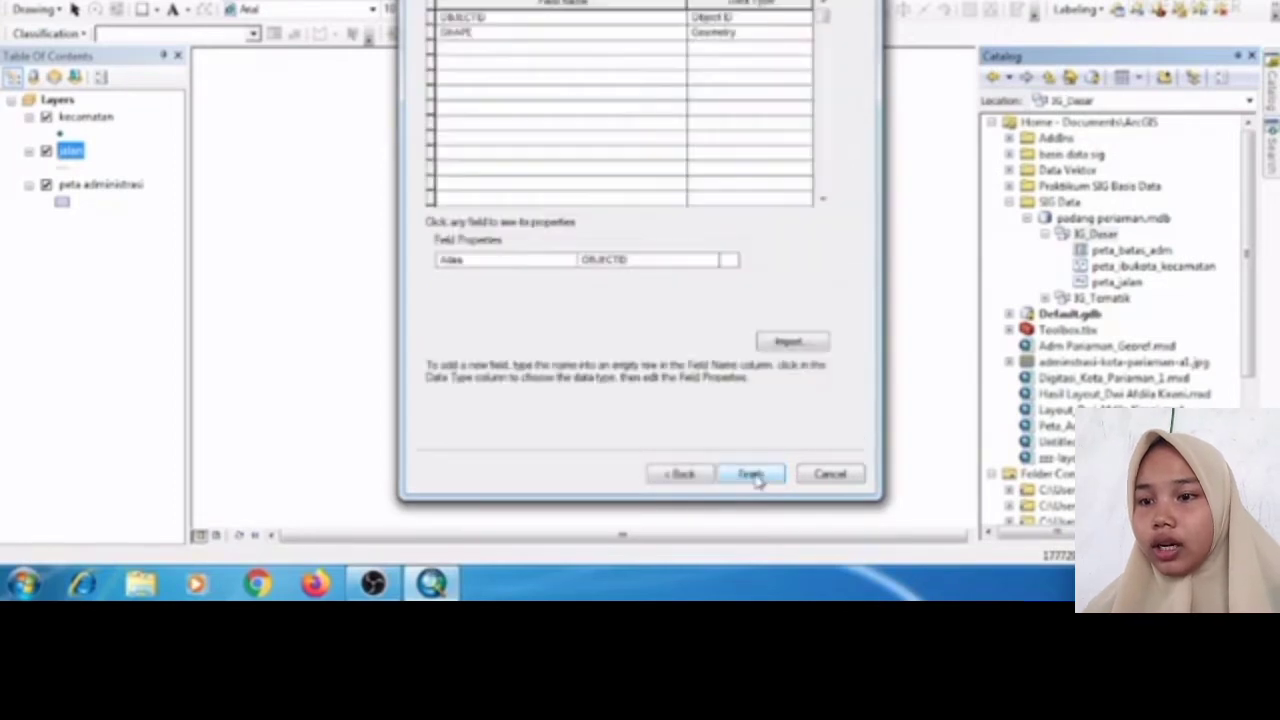
- Add a Nama_sungai field of type Text to the river feature class and finish creating it
{"action": "left_click", "coordinate": [662, 50]}
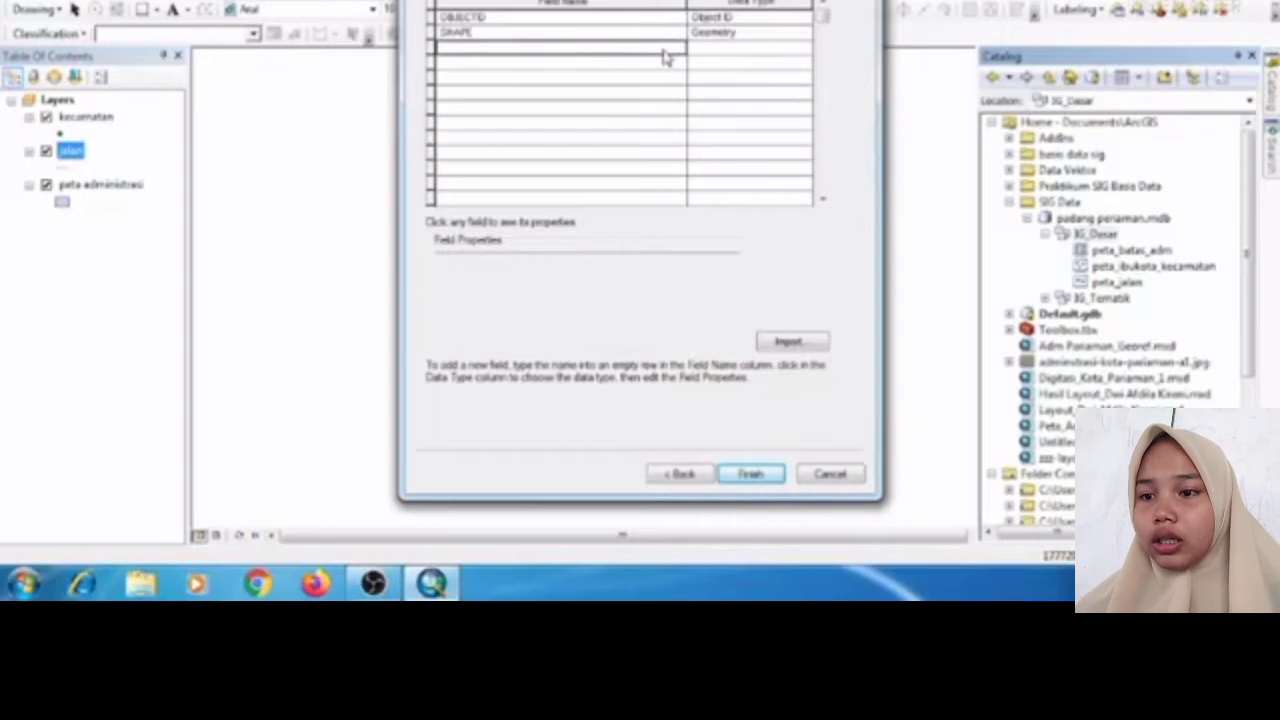
{"action": "type", "text": "Name"}
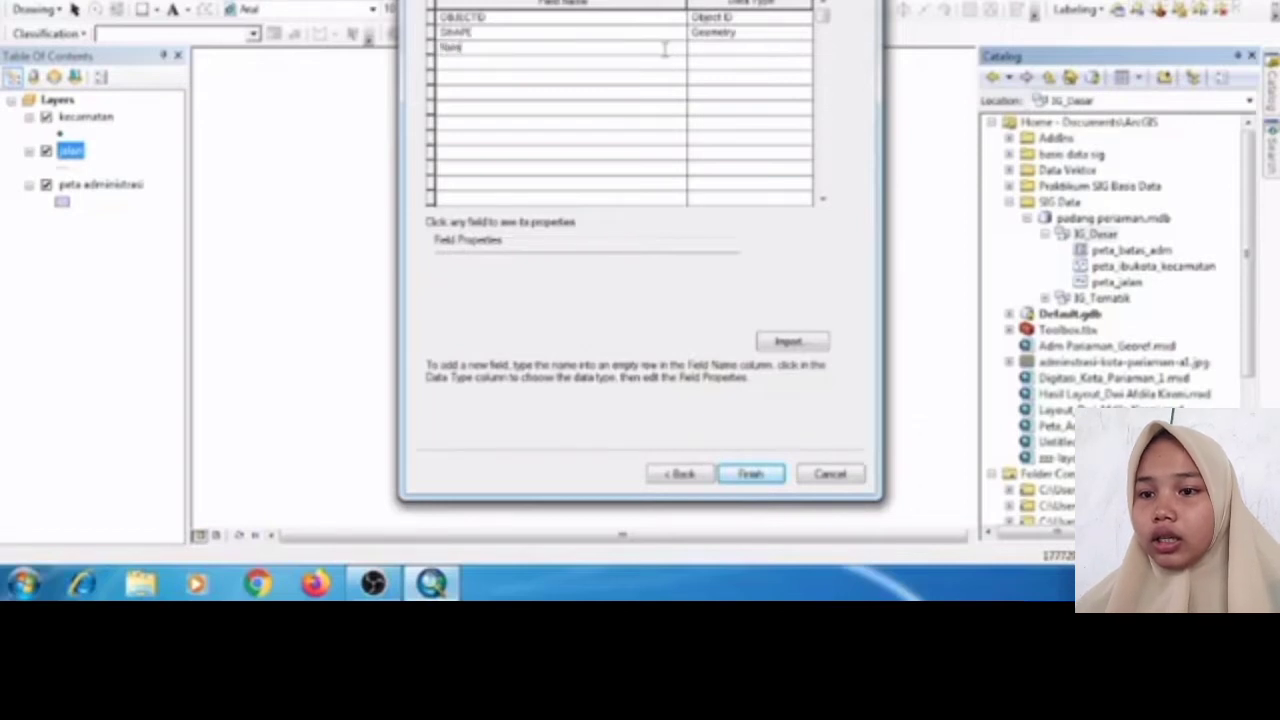
{"action": "type", "text": "_sungai"}
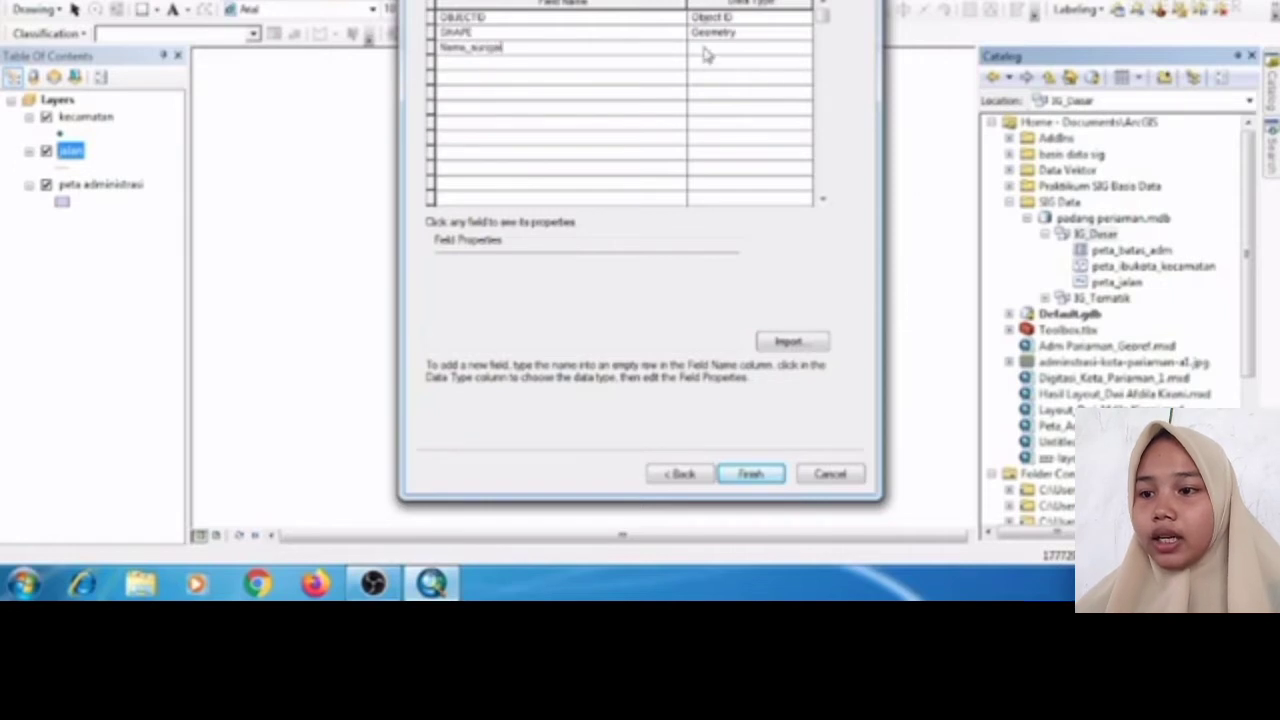
{"action": "left_click", "coordinate": [712, 50]}
{"action": "left_click", "coordinate": [705, 117]}
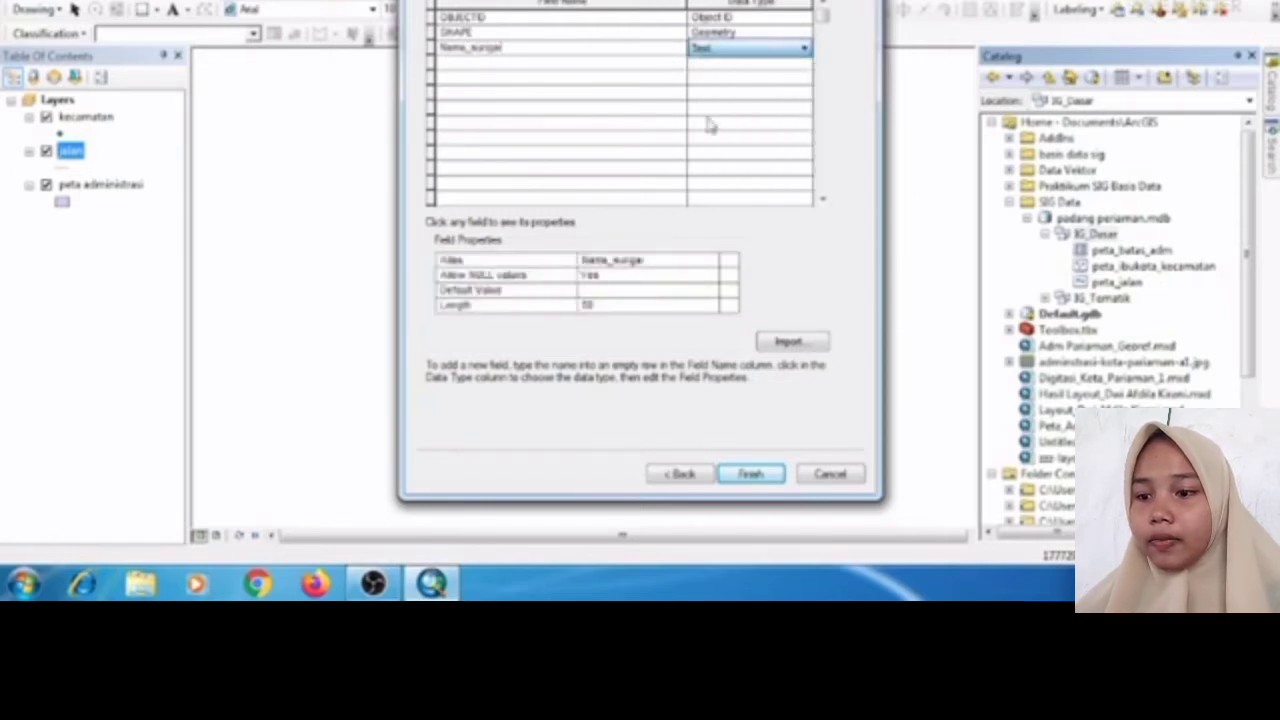
{"action": "left_click", "coordinate": [752, 477]}
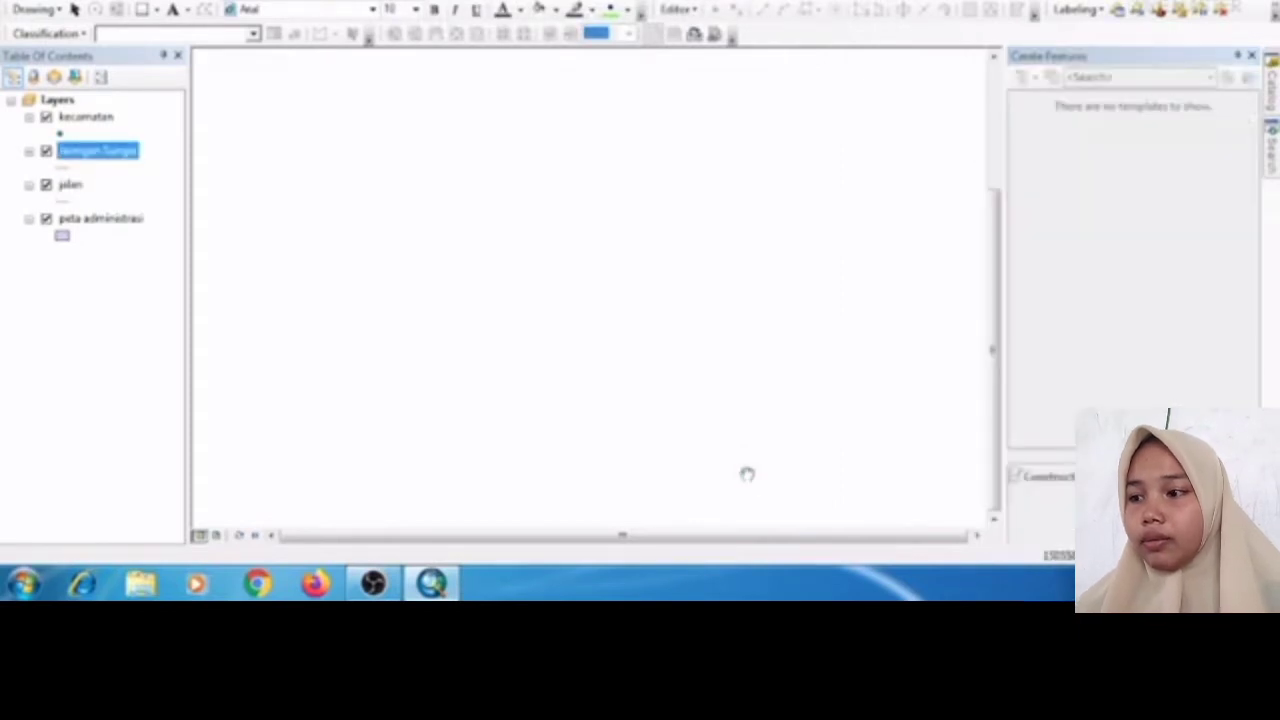
- Start a new feature class in the IG_Tematik dataset and name it peta_hujan
{"action": "mouse_move", "coordinate": [1268, 104]}
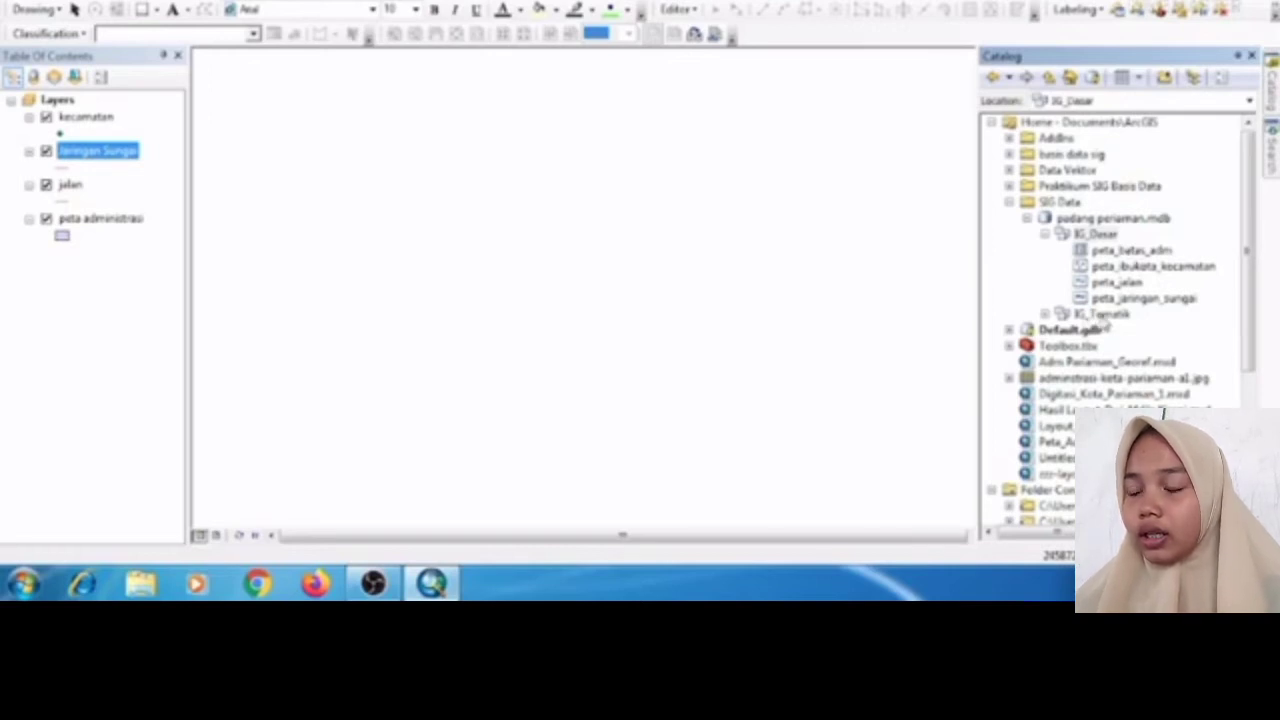
{"action": "left_click", "coordinate": [1105, 316]}
{"action": "right_click", "coordinate": [1108, 316]}
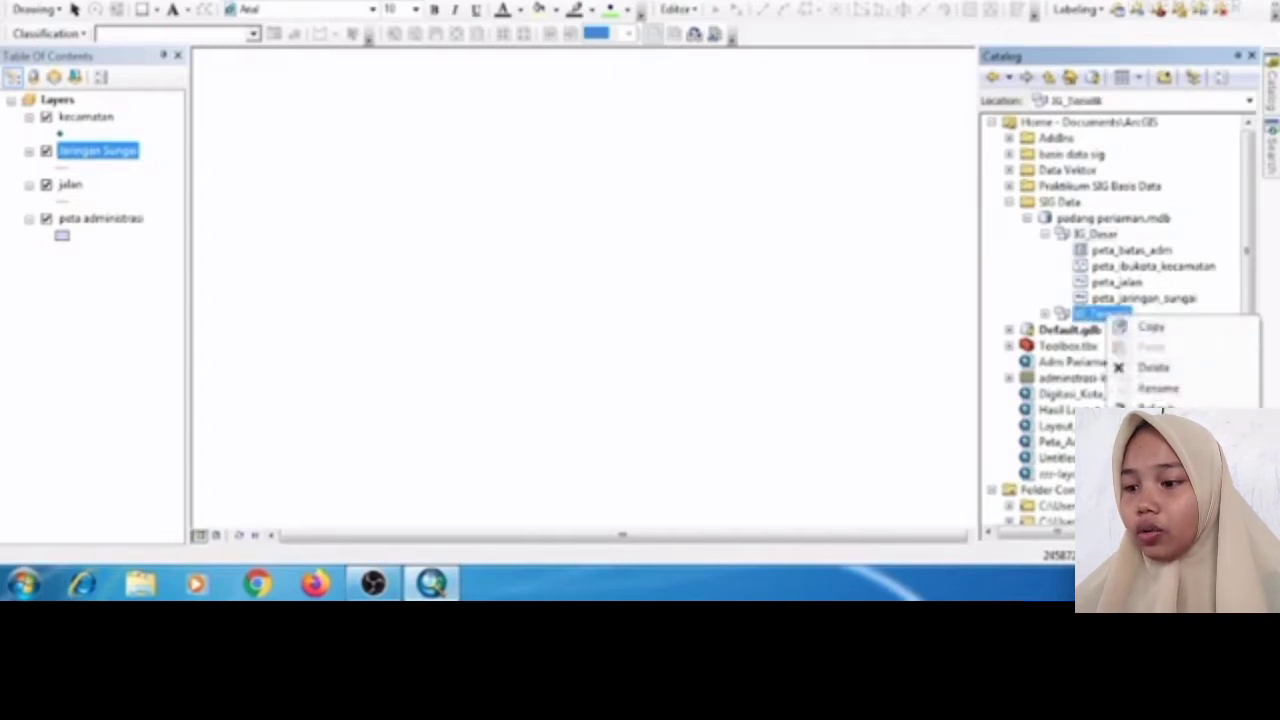
{"action": "mouse_move", "coordinate": [1150, 450]}
{"action": "left_click", "coordinate": [1005, 420]}
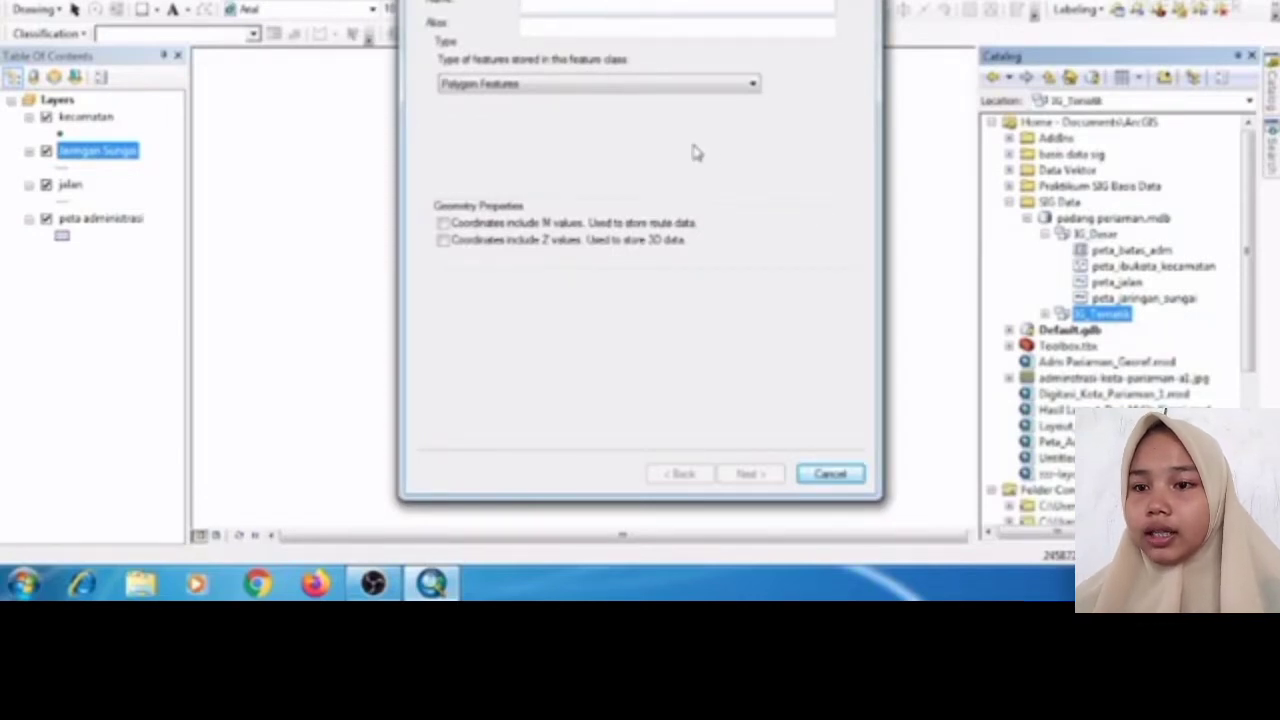
{"action": "type", "text": "pet"}
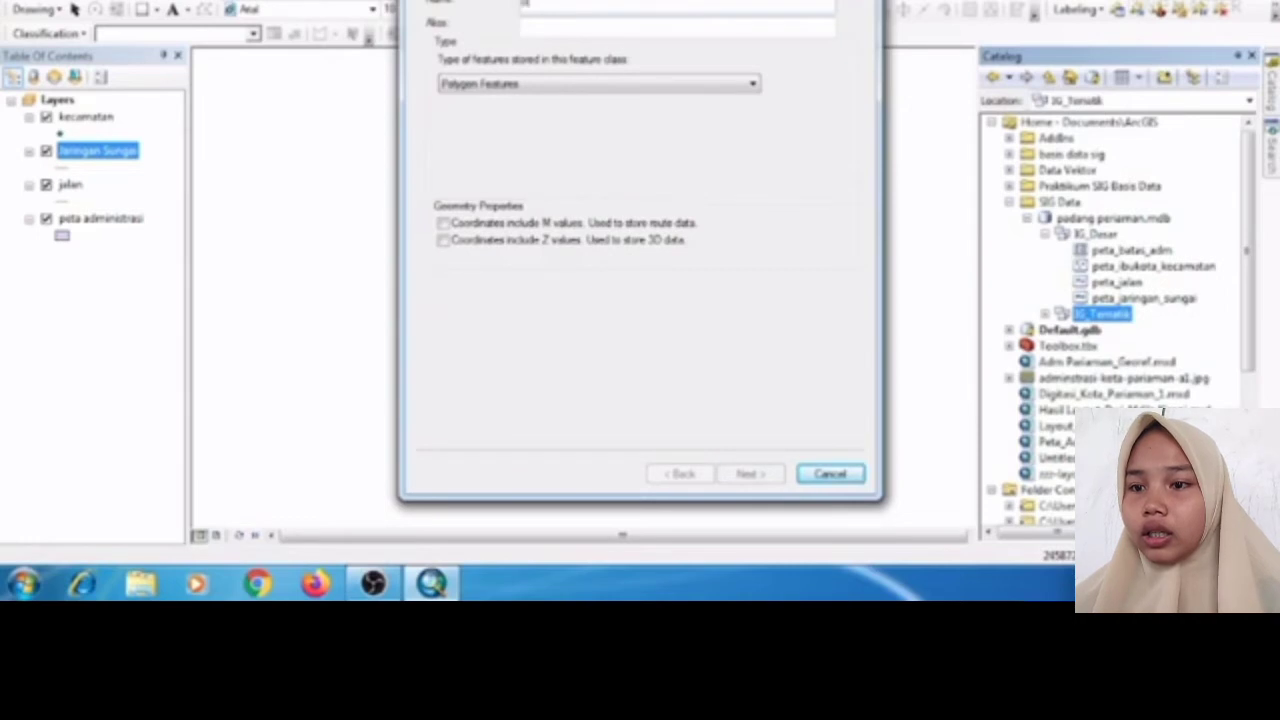
{"action": "type", "text": "a_hujan"}
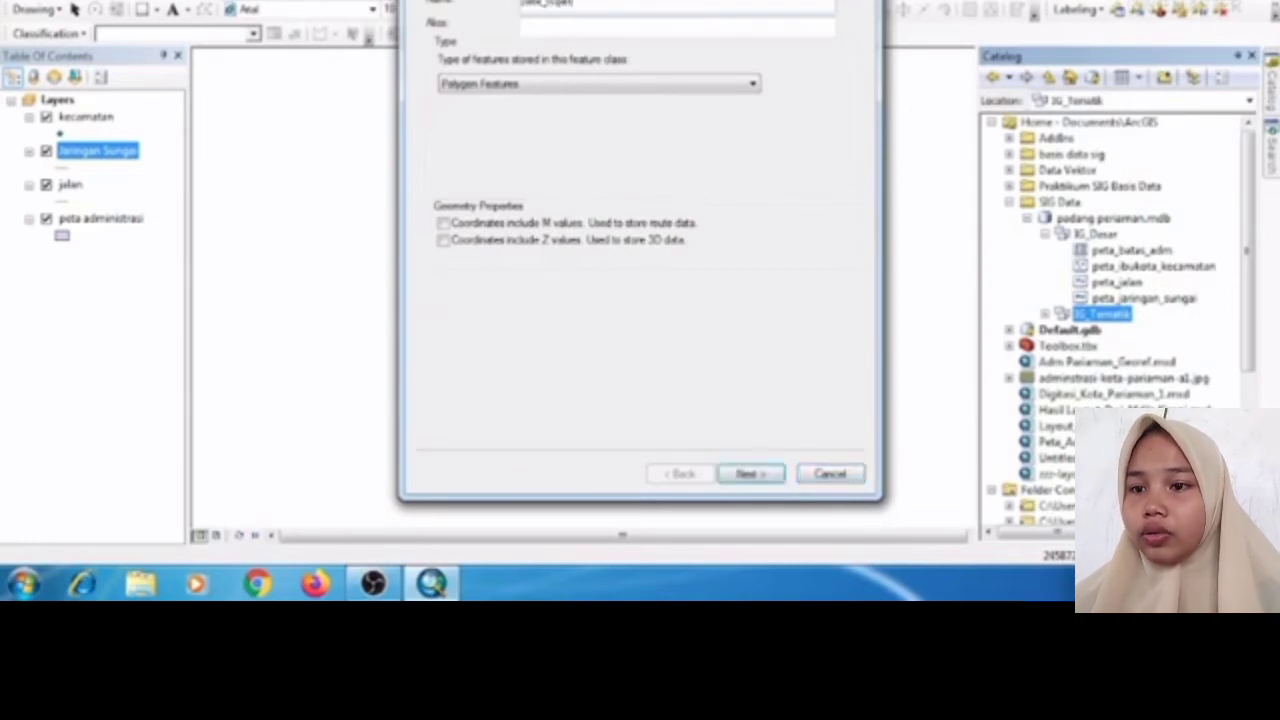
- Give the rainfall feature class the alias peta intensitas hujan, keep Polygon Features as its type, and proceed to the field definitions
{"action": "left_click", "coordinate": [701, 30]}
{"action": "type", "text": "peta"}
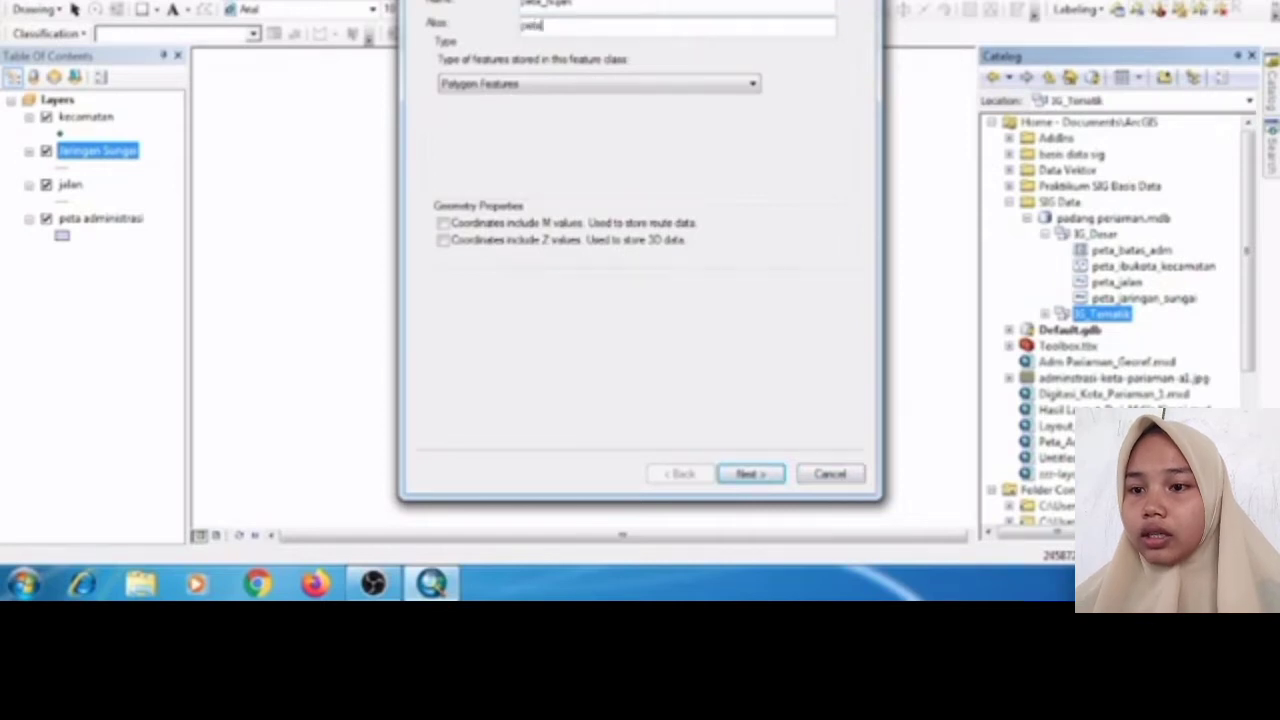
{"action": "type", "text": " hu"}
{"action": "type", "text": "tensitas hu"}
{"action": "type", "text": "jan"}
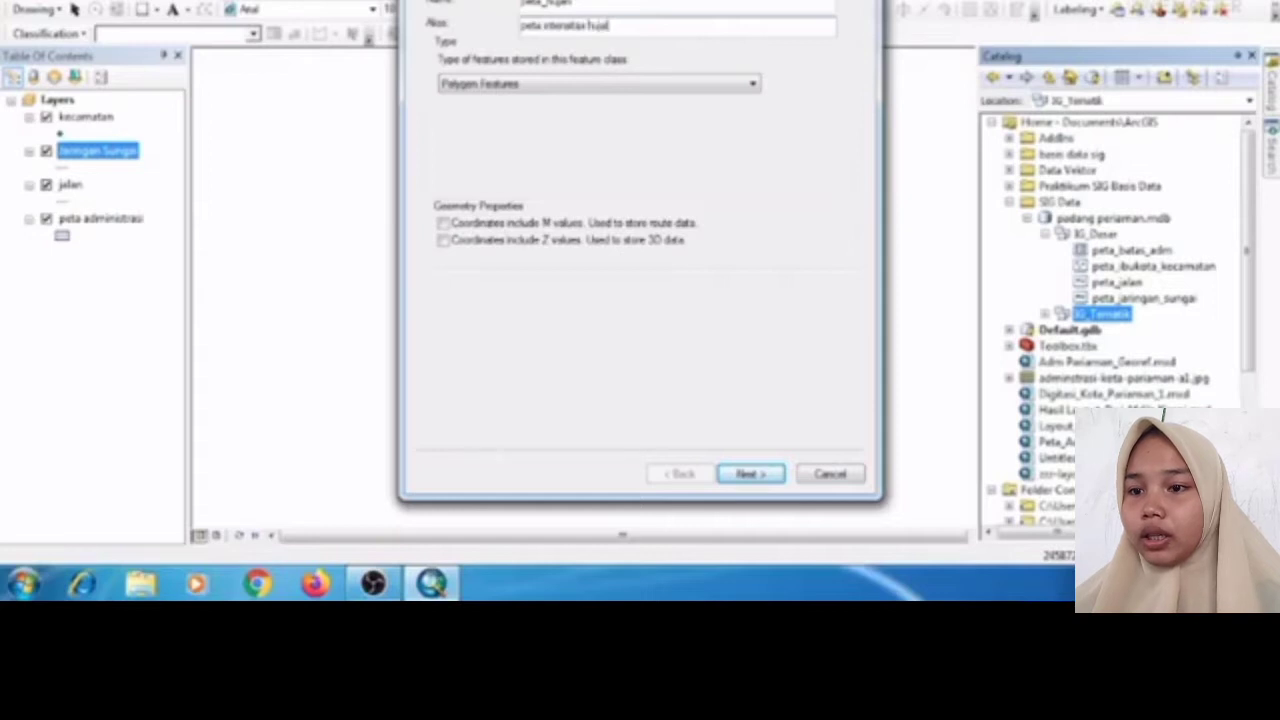
{"action": "left_click", "coordinate": [750, 82]}
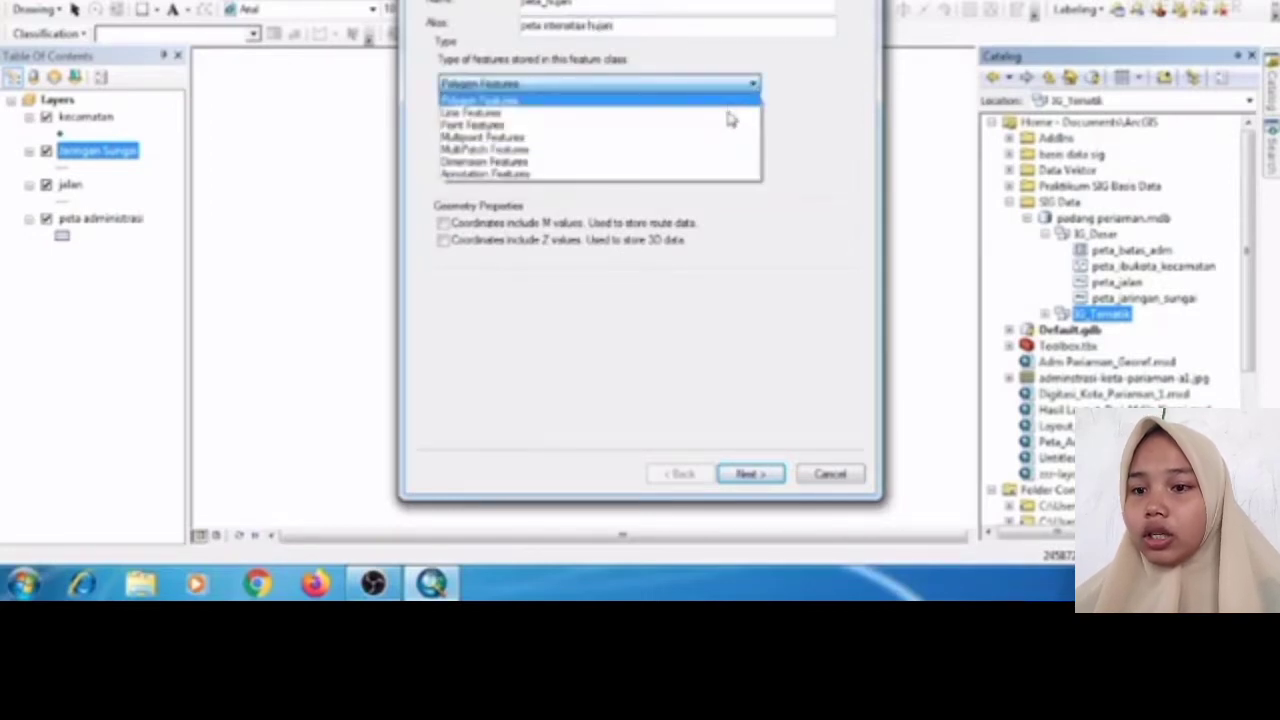
{"action": "left_click", "coordinate": [723, 104]}
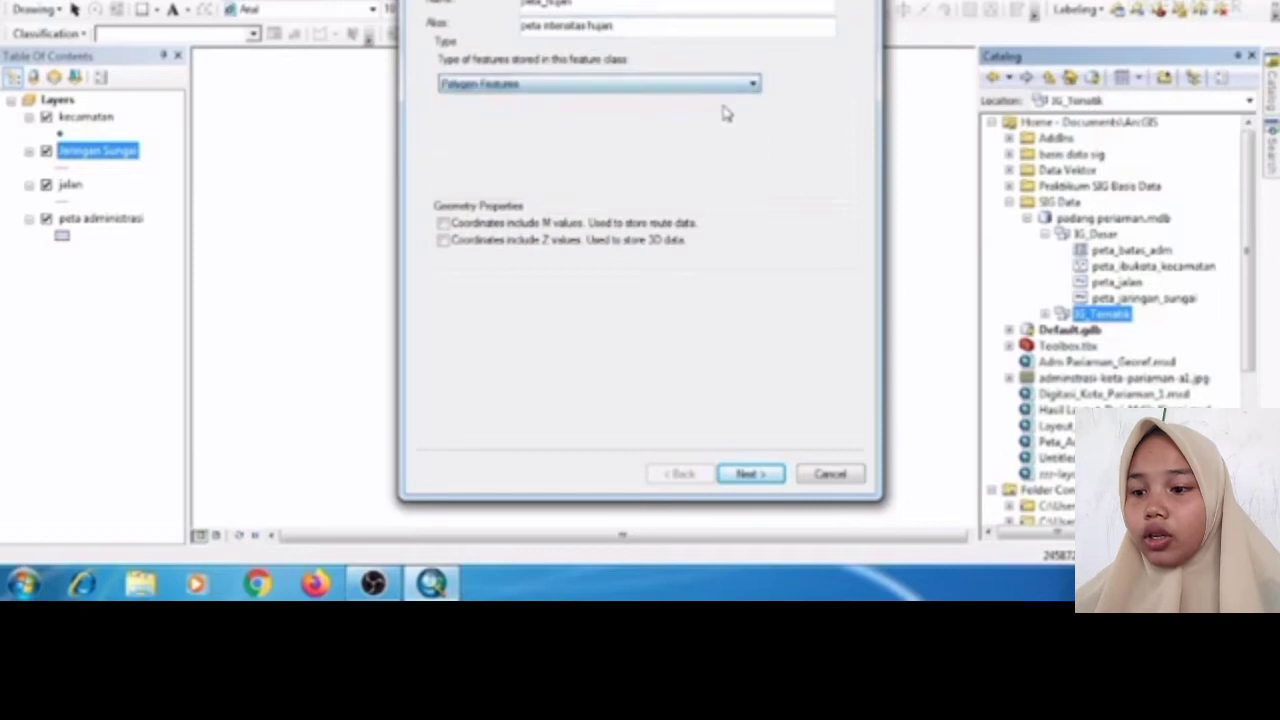
{"action": "left_click", "coordinate": [751, 476]}
- Add a field named kelas_hujan with the Text data type to the rainfall feature class
{"action": "left_click", "coordinate": [629, 58]}
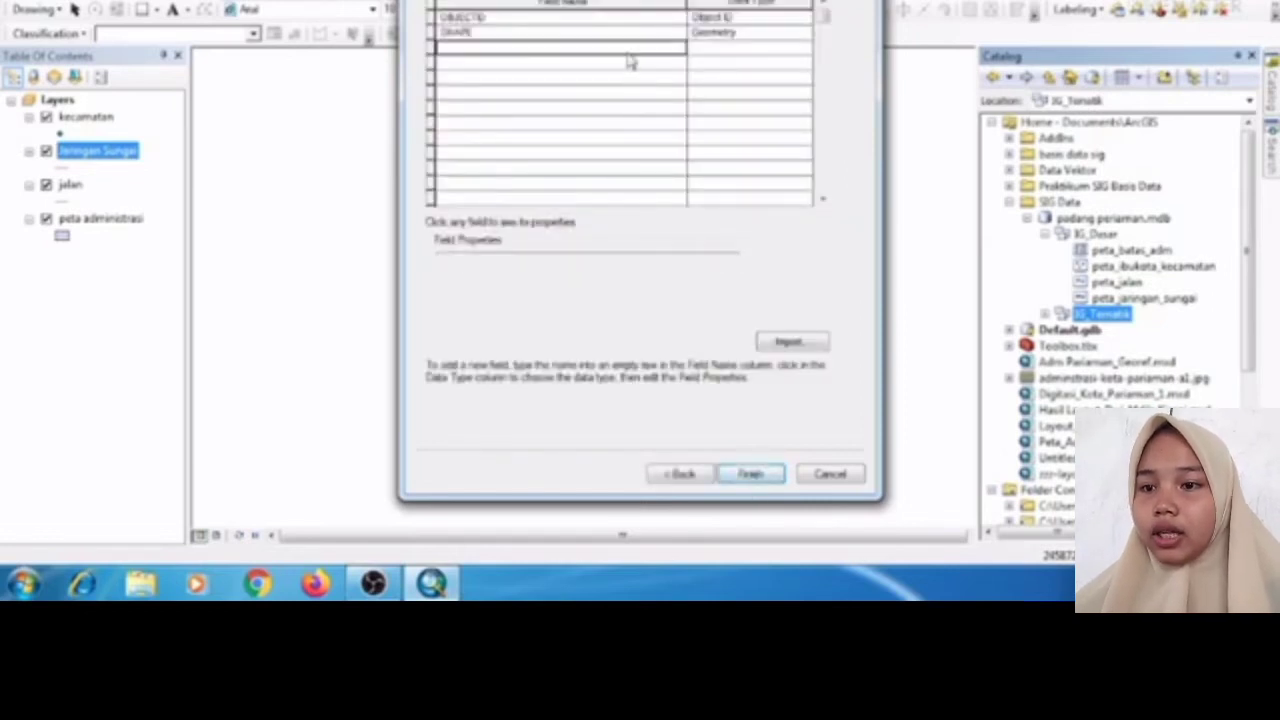
{"action": "type", "text": "kelas"}
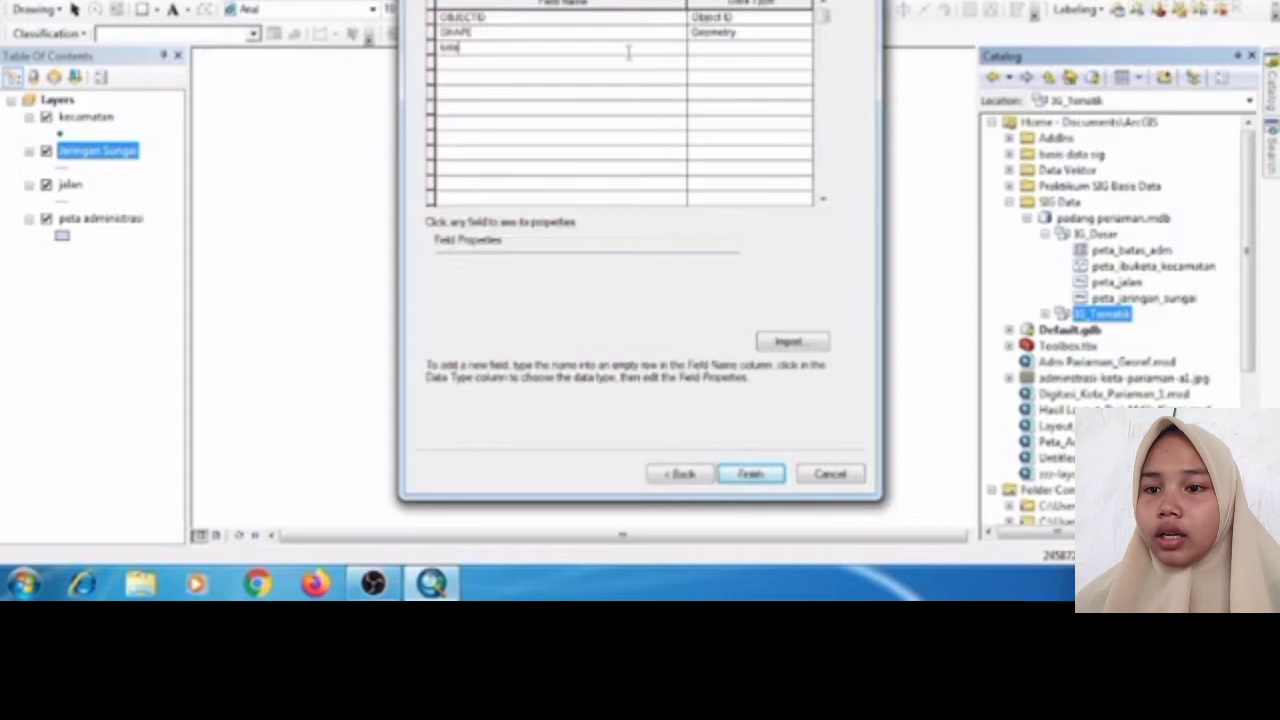
{"action": "type", "text": "_hujan"}
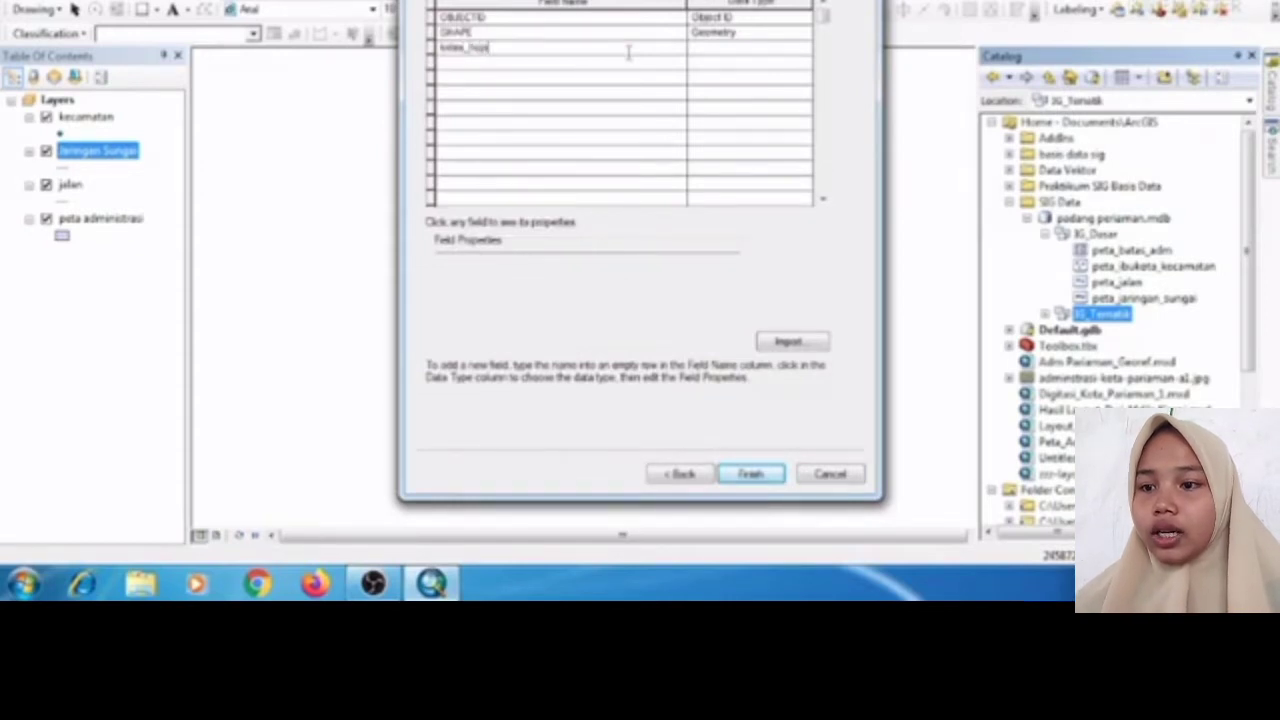
{"action": "left_click", "coordinate": [697, 50]}
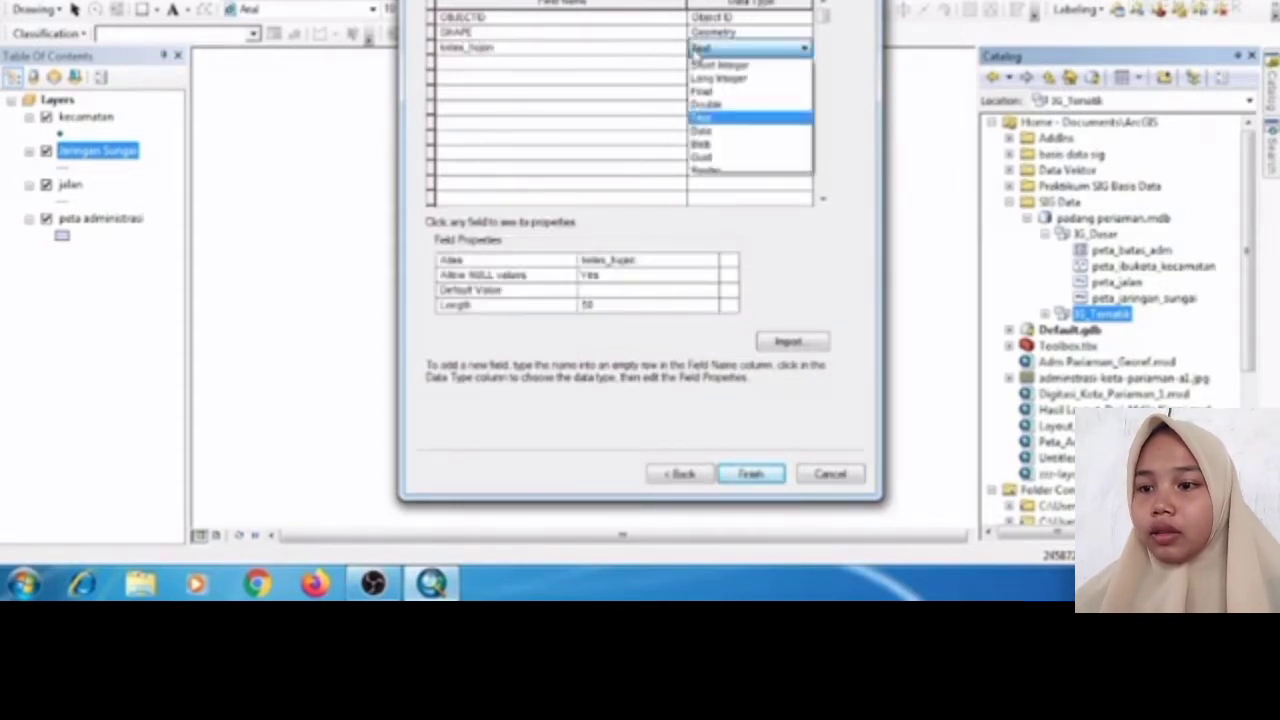
{"action": "left_click", "coordinate": [703, 122]}
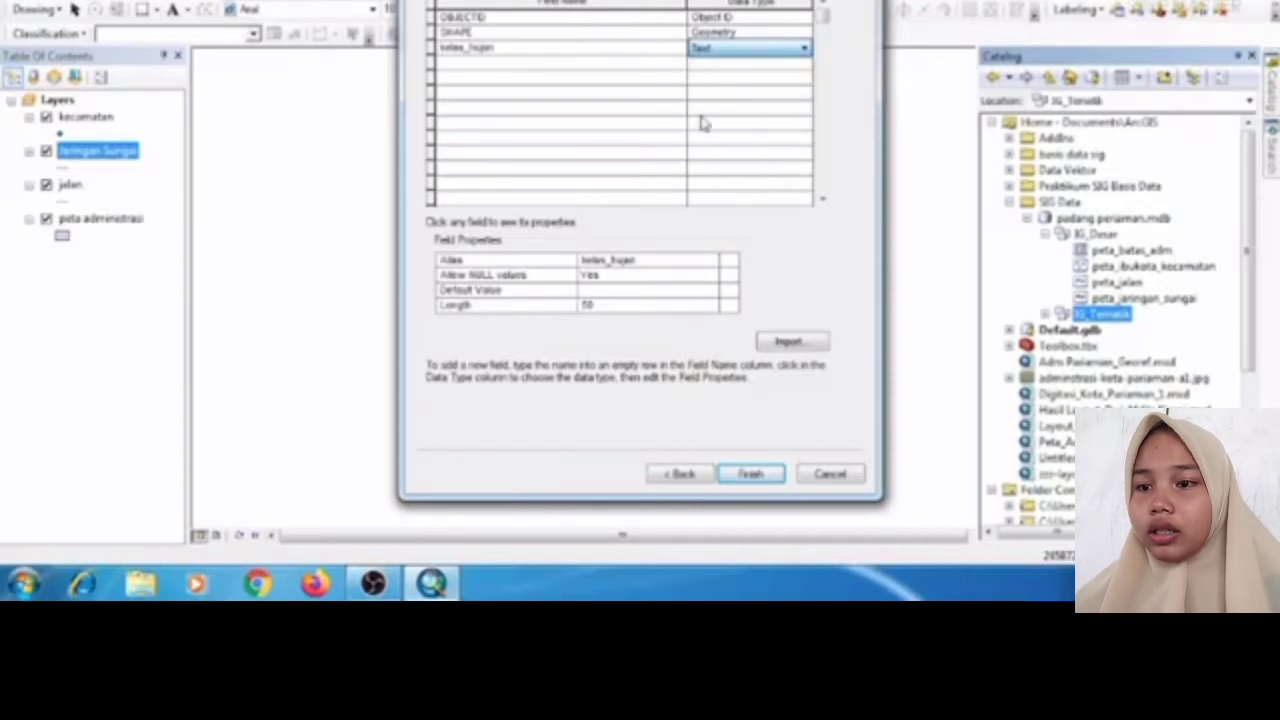
{"action": "left_click", "coordinate": [668, 68]}
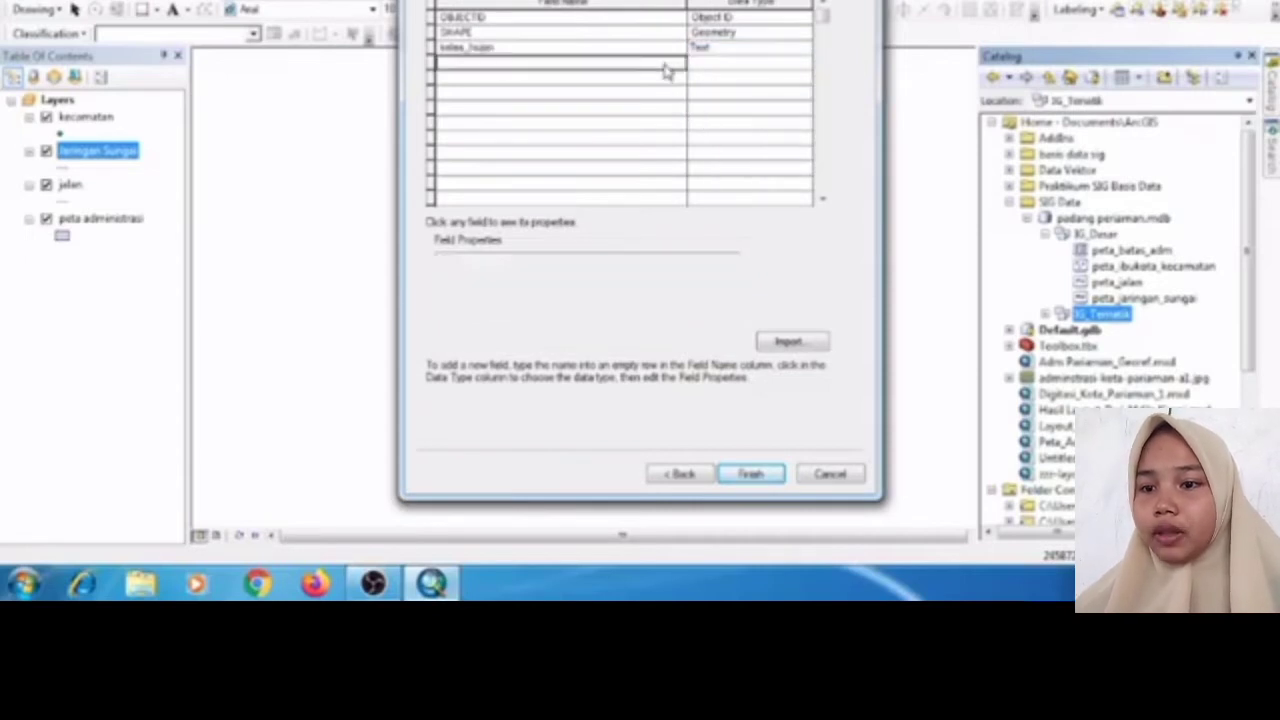
- Add a field named intensitas_hujan with the Text data type to the rainfall feature class
{"action": "type", "text": "idkecama"}
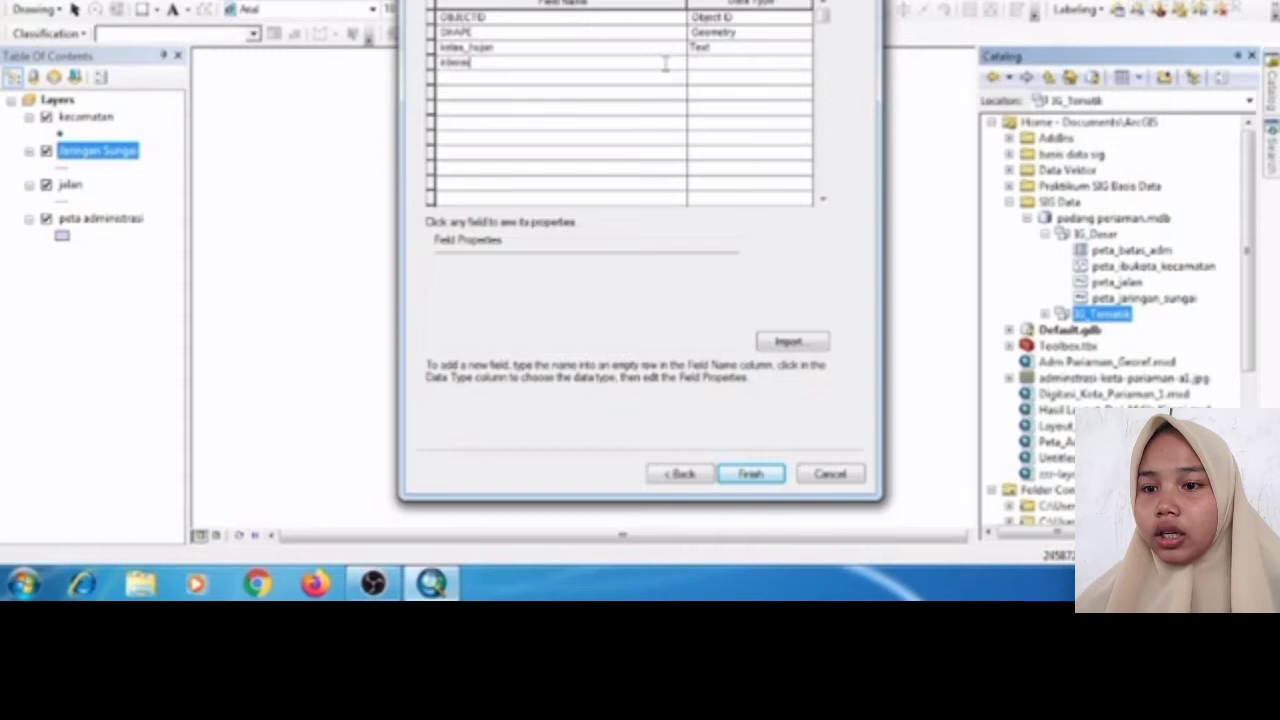
{"action": "type", "text": "tan"}
{"action": "type", "text": "_"}
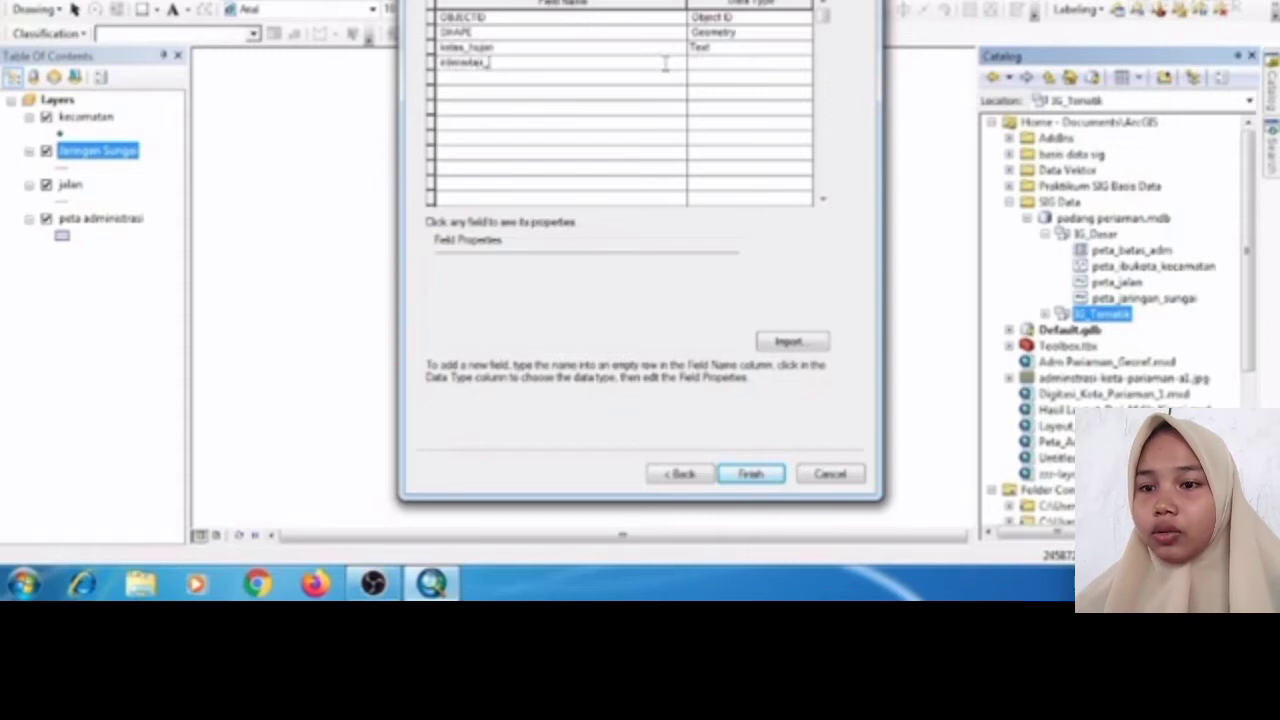
{"action": "type", "text": "hujan"}
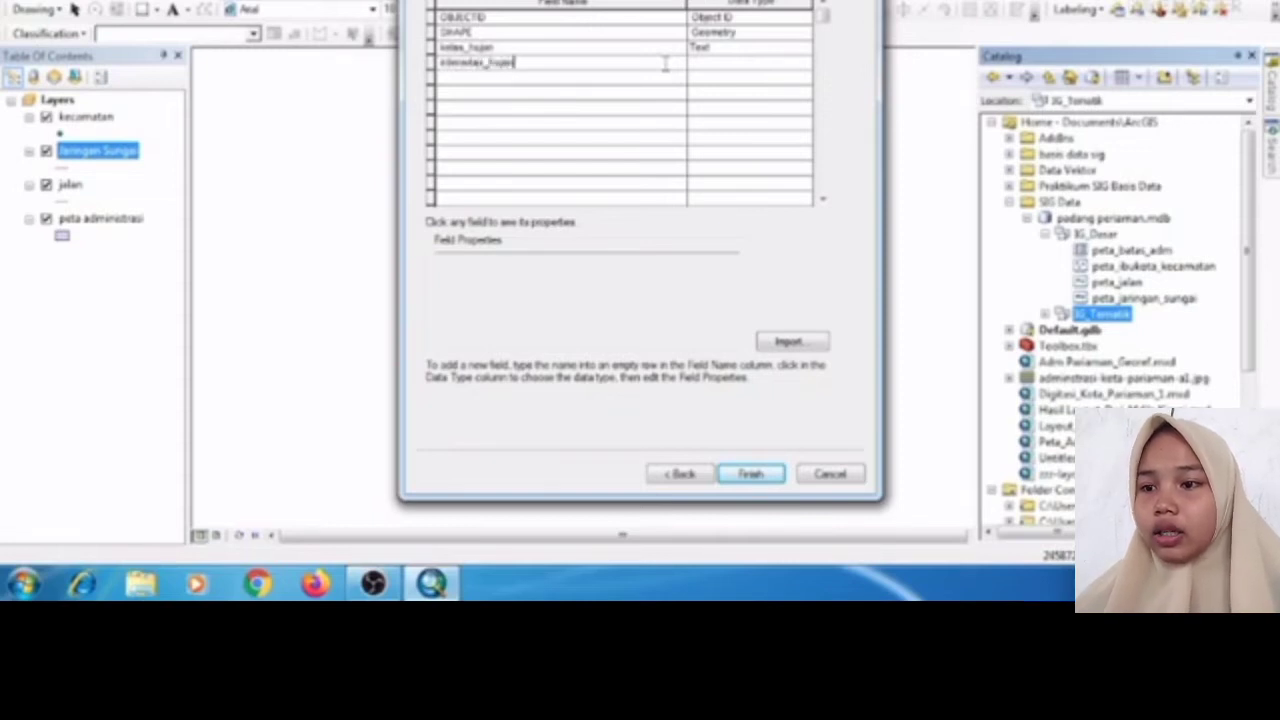
{"action": "left_click", "coordinate": [725, 63]}
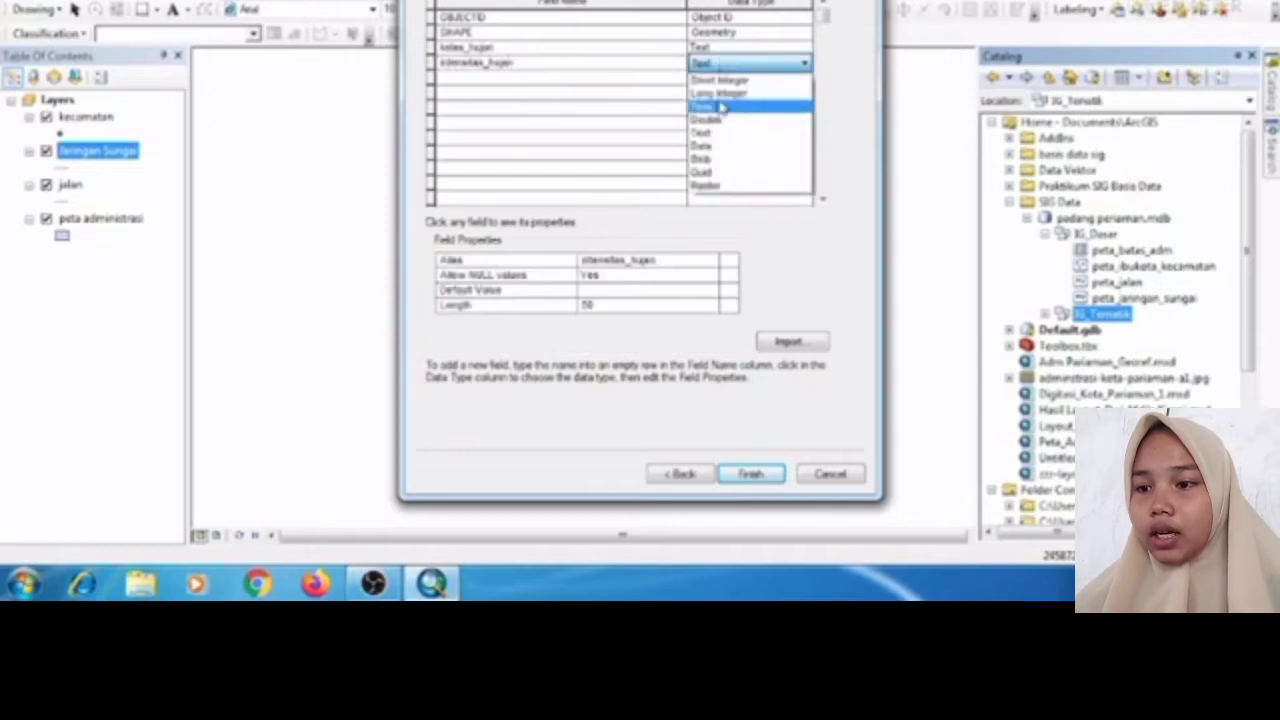
{"action": "left_click", "coordinate": [720, 130]}
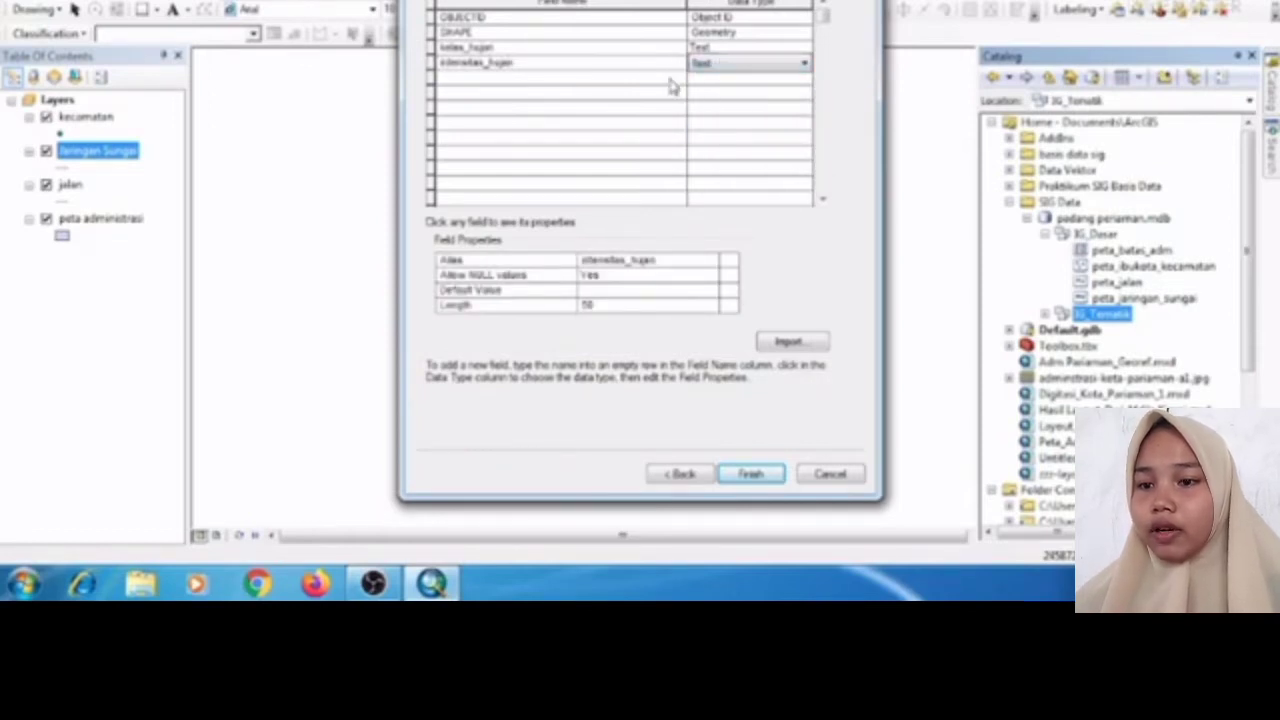
- Add a field named klasifikasi_hujan with the Text data type to the rainfall feature class
{"action": "left_click", "coordinate": [673, 82]}
{"action": "type", "text": "kl"}
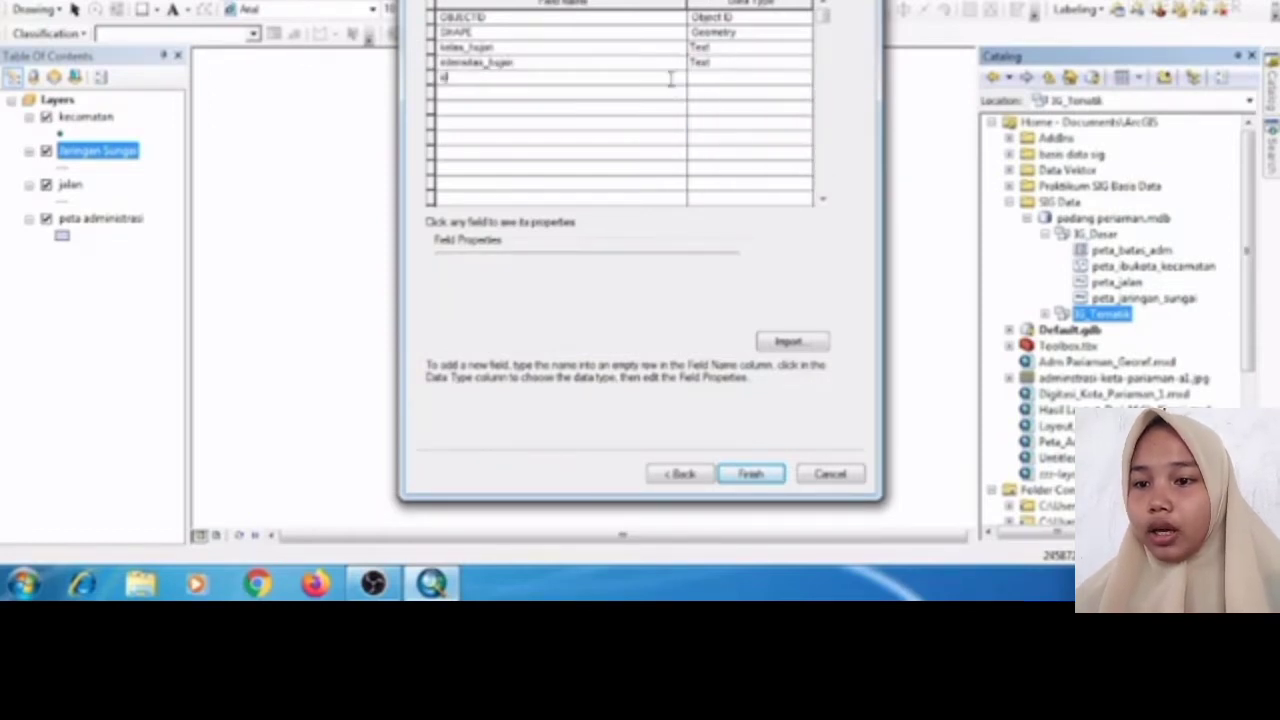
{"action": "type", "text": "asifikasi_hujan"}
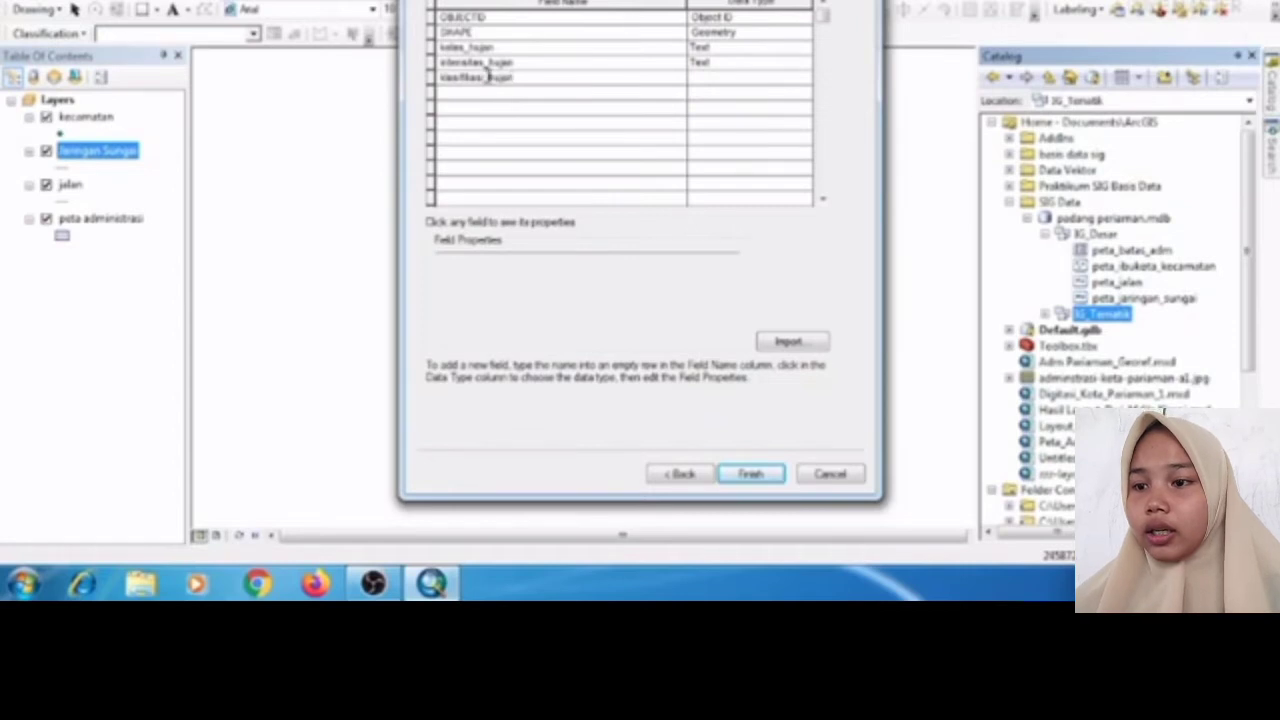
{"action": "left_click", "coordinate": [703, 84]}
{"action": "left_click", "coordinate": [703, 84]}
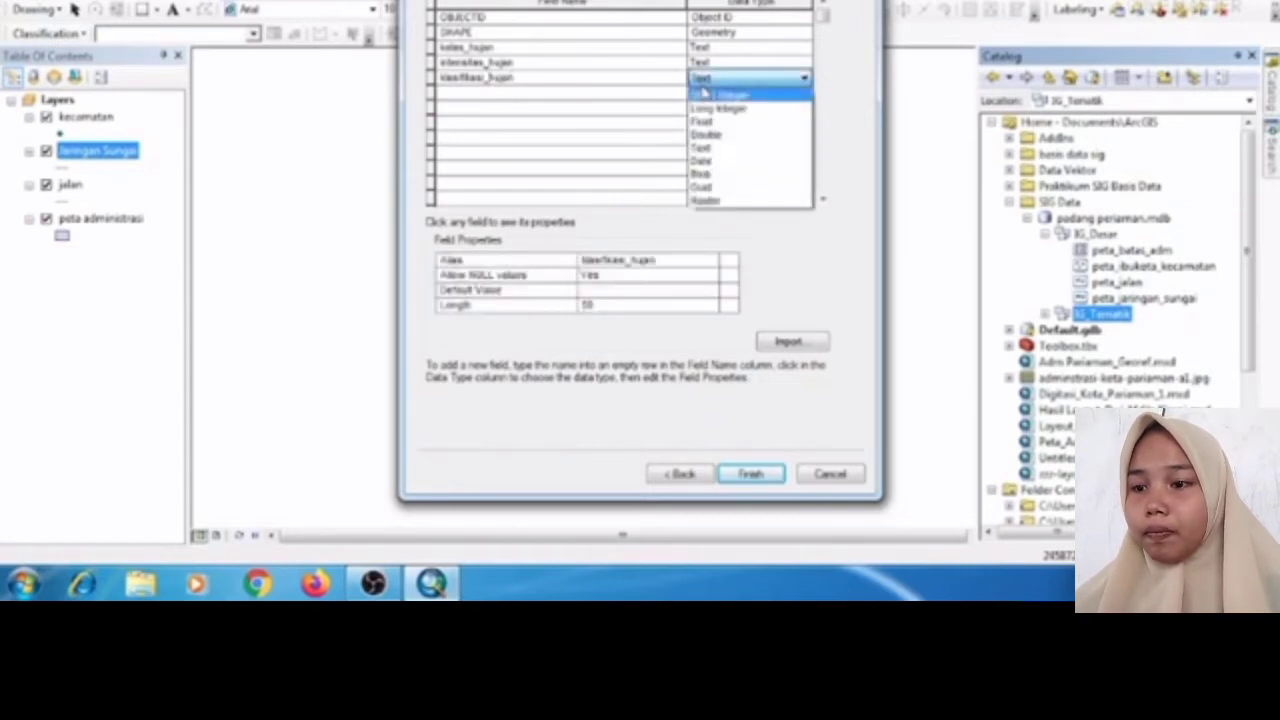
{"action": "left_click", "coordinate": [710, 145]}
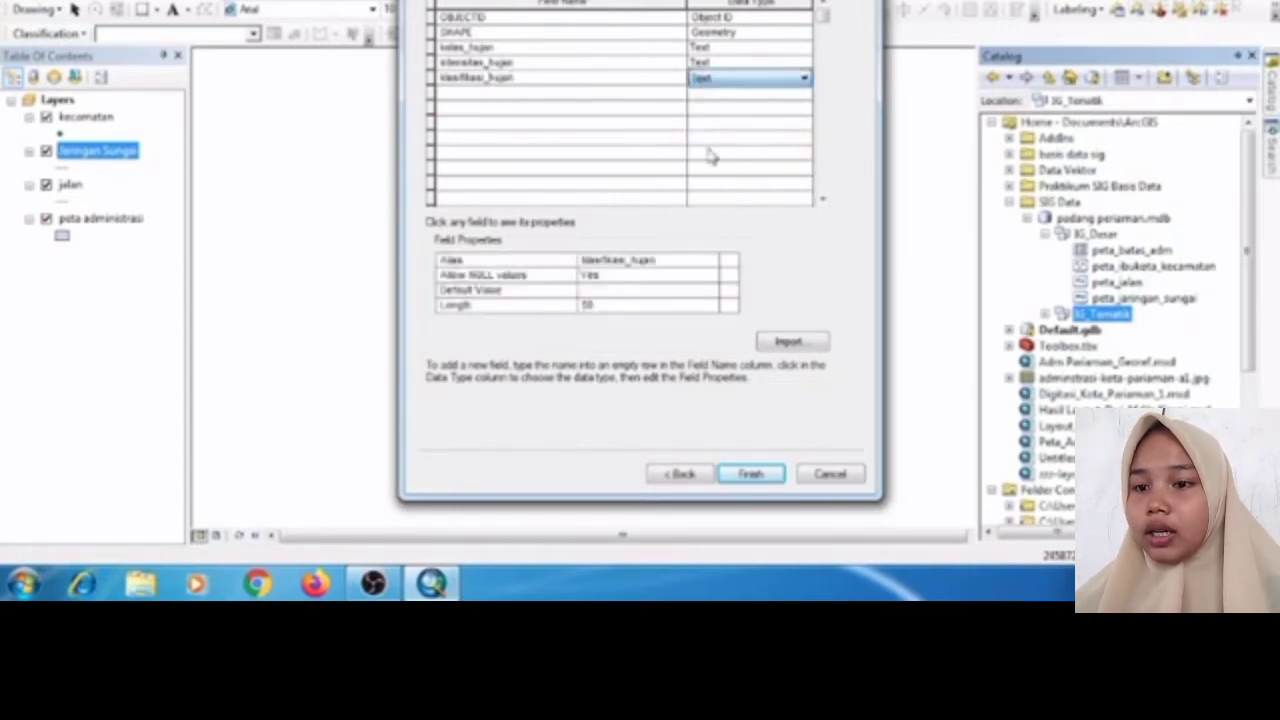
- Add a skor_hujan field of type Short Integer to the rainfall feature class and finish creating it
{"action": "left_click", "coordinate": [657, 95]}
{"action": "type", "text": "s"}
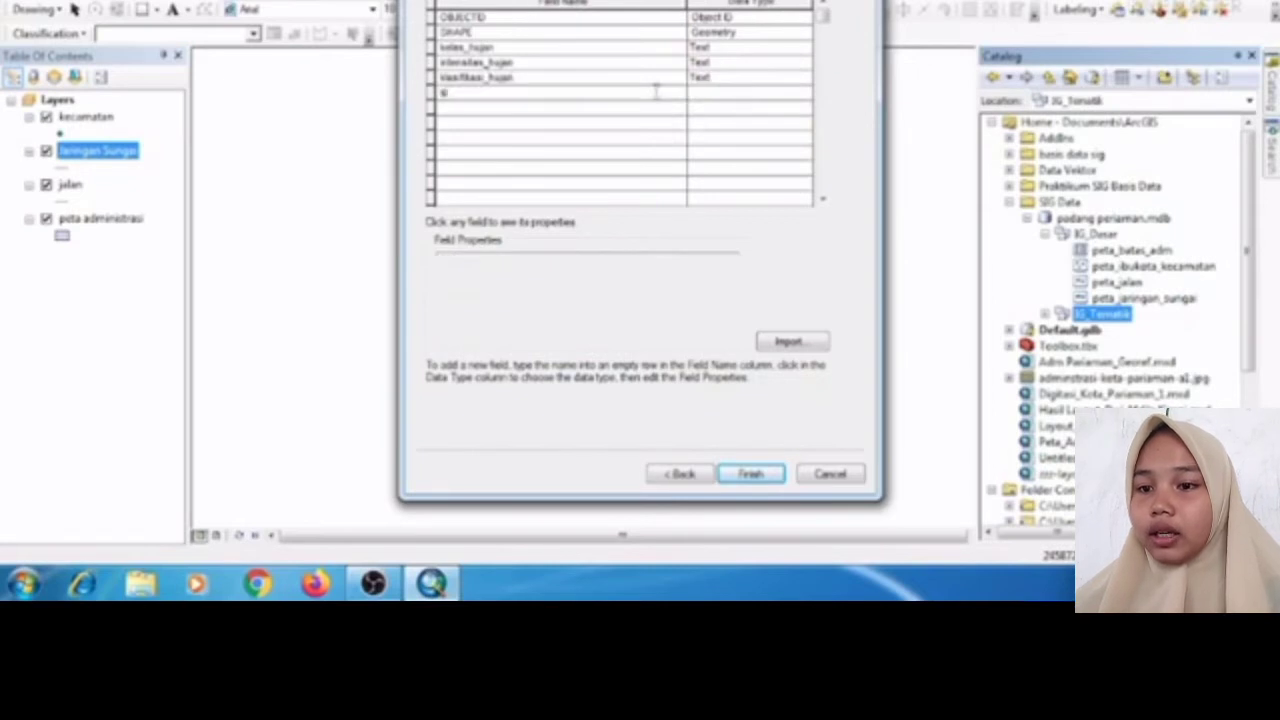
{"action": "type", "text": "kor_hujan"}
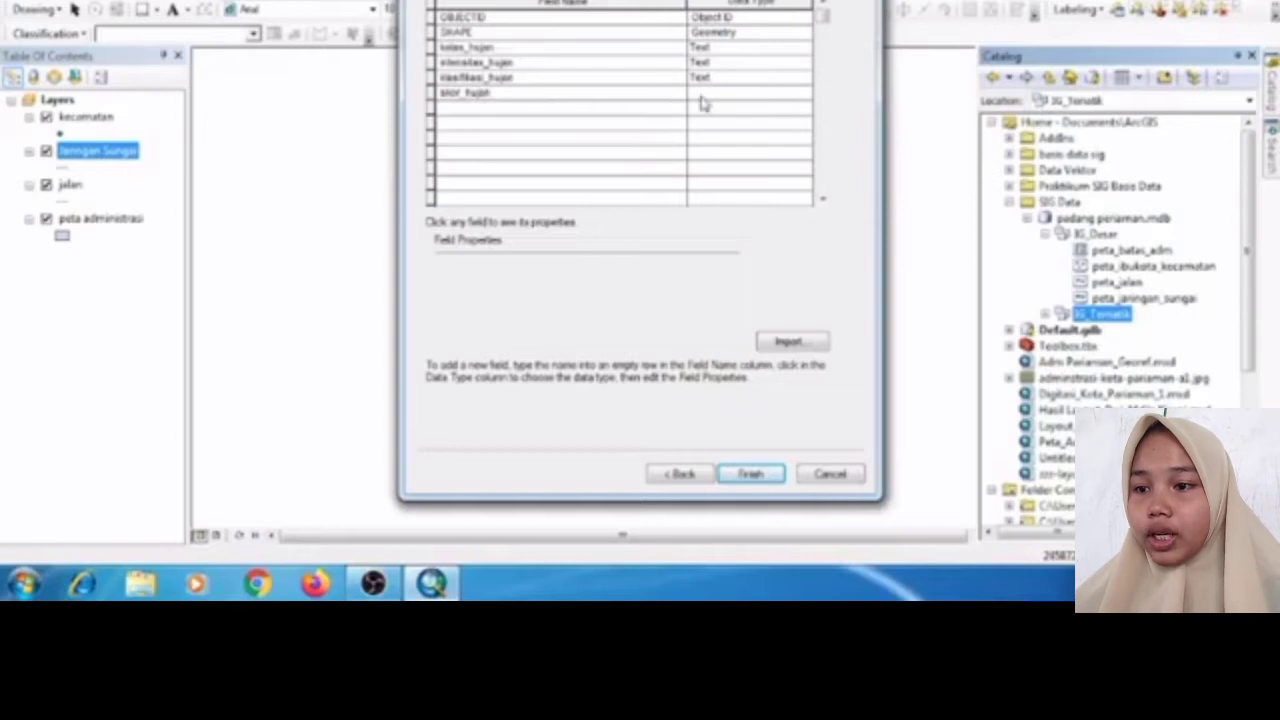
{"action": "left_click", "coordinate": [705, 95]}
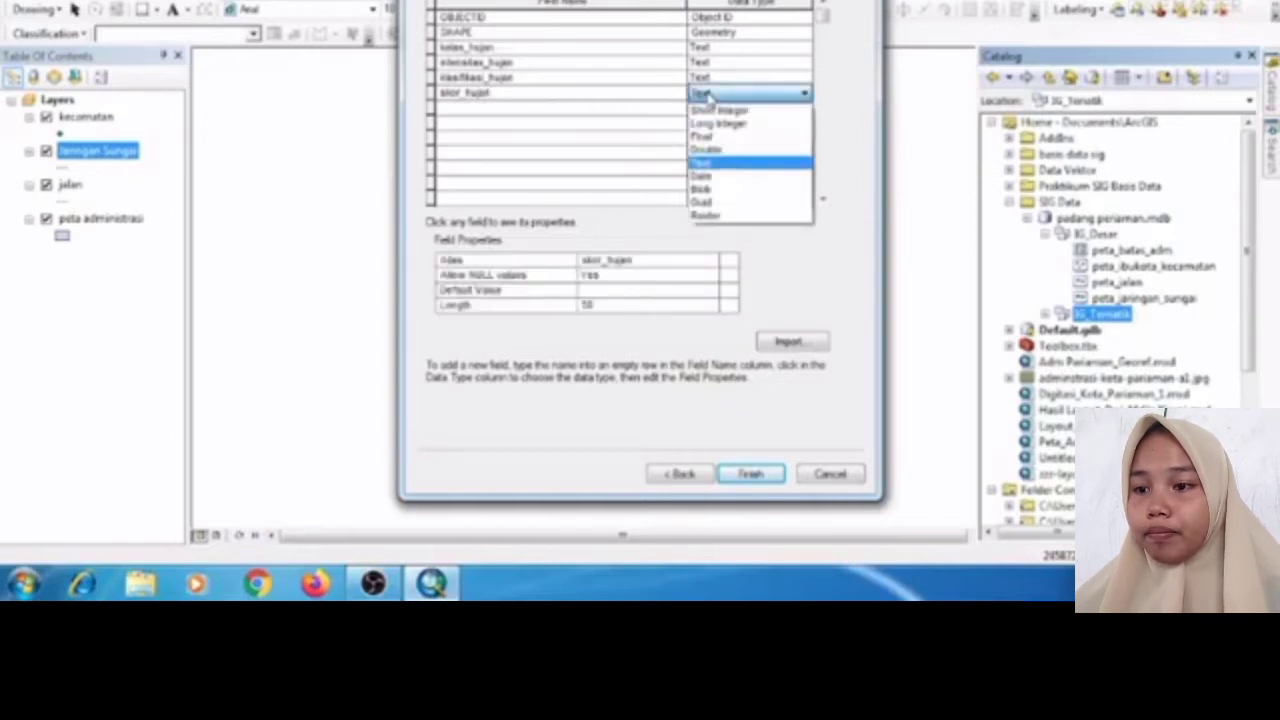
{"action": "left_click", "coordinate": [714, 112]}
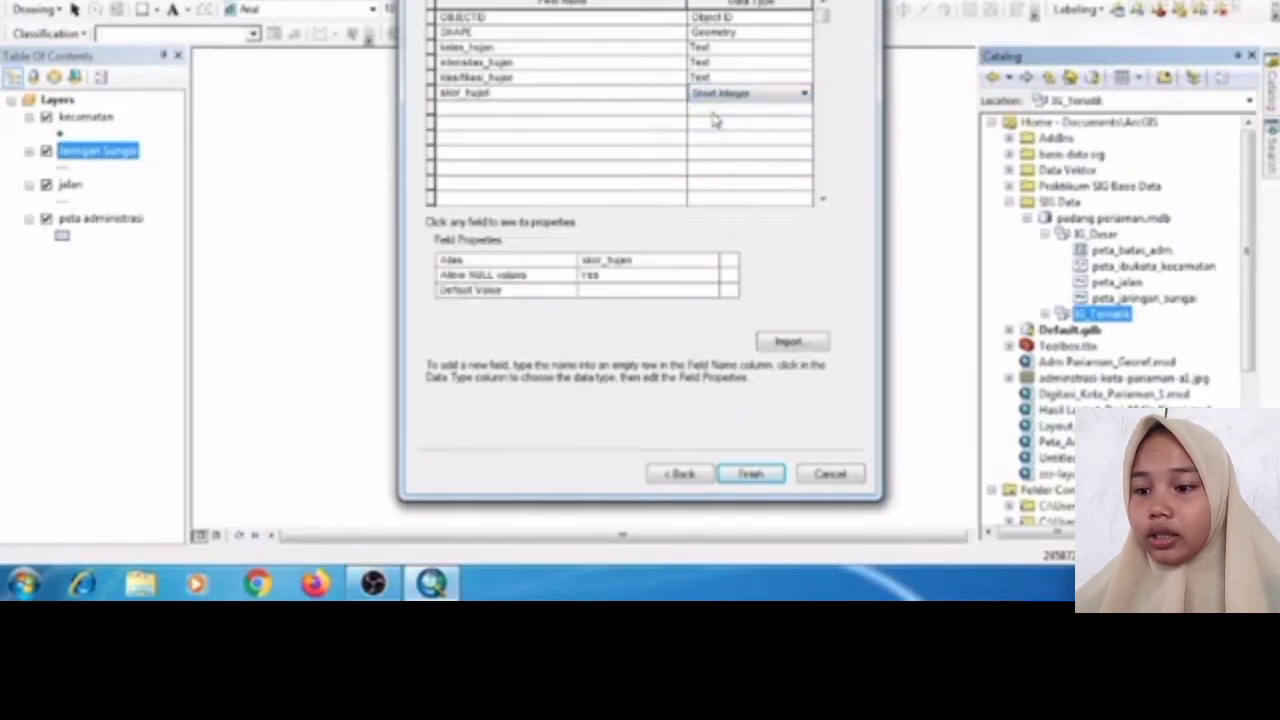
{"action": "left_click", "coordinate": [753, 473]}
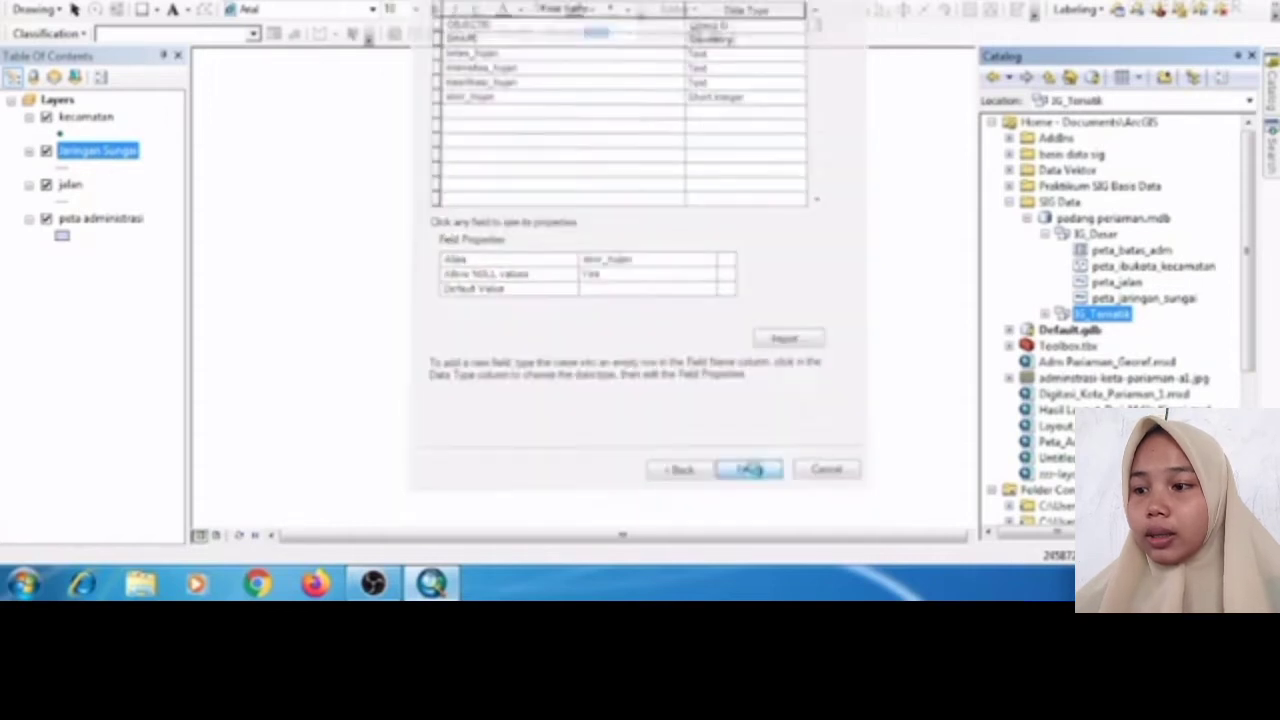
- Start a new feature class in the IG_Tematik dataset and name it peta_kemiringan_lereng
{"action": "right_click", "coordinate": [1115, 316]}
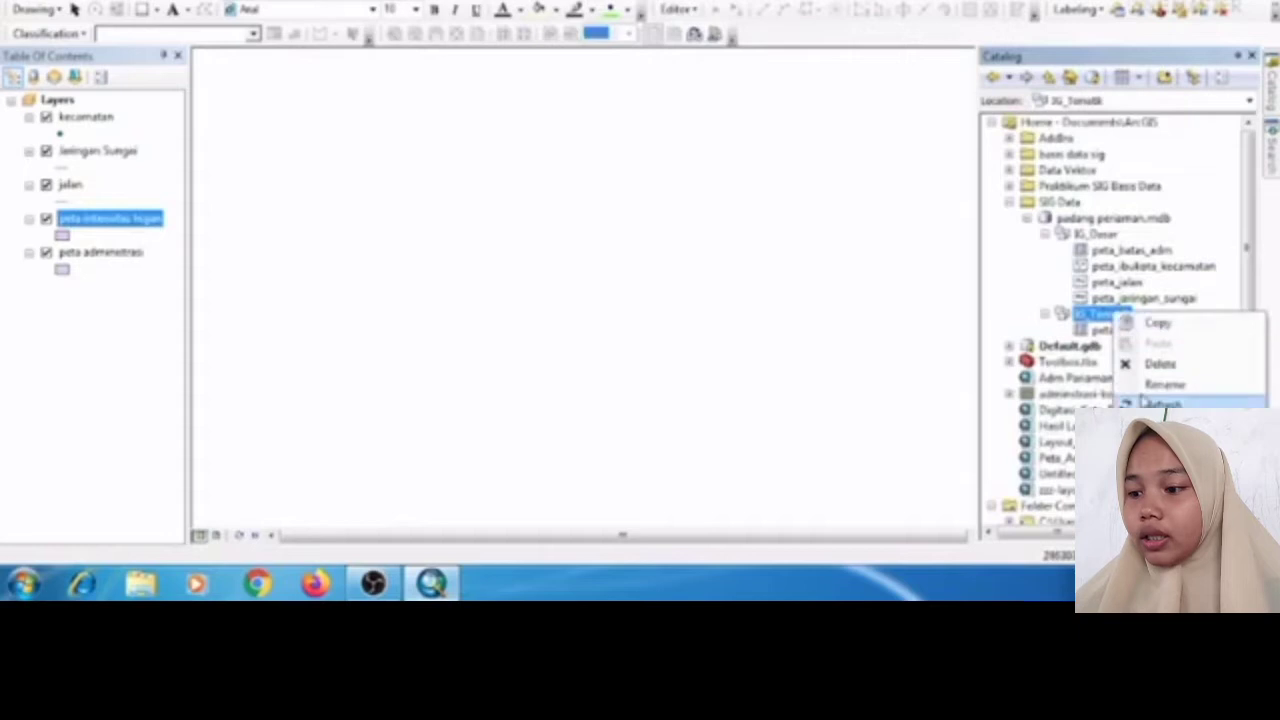
{"action": "mouse_move", "coordinate": [1165, 420]}
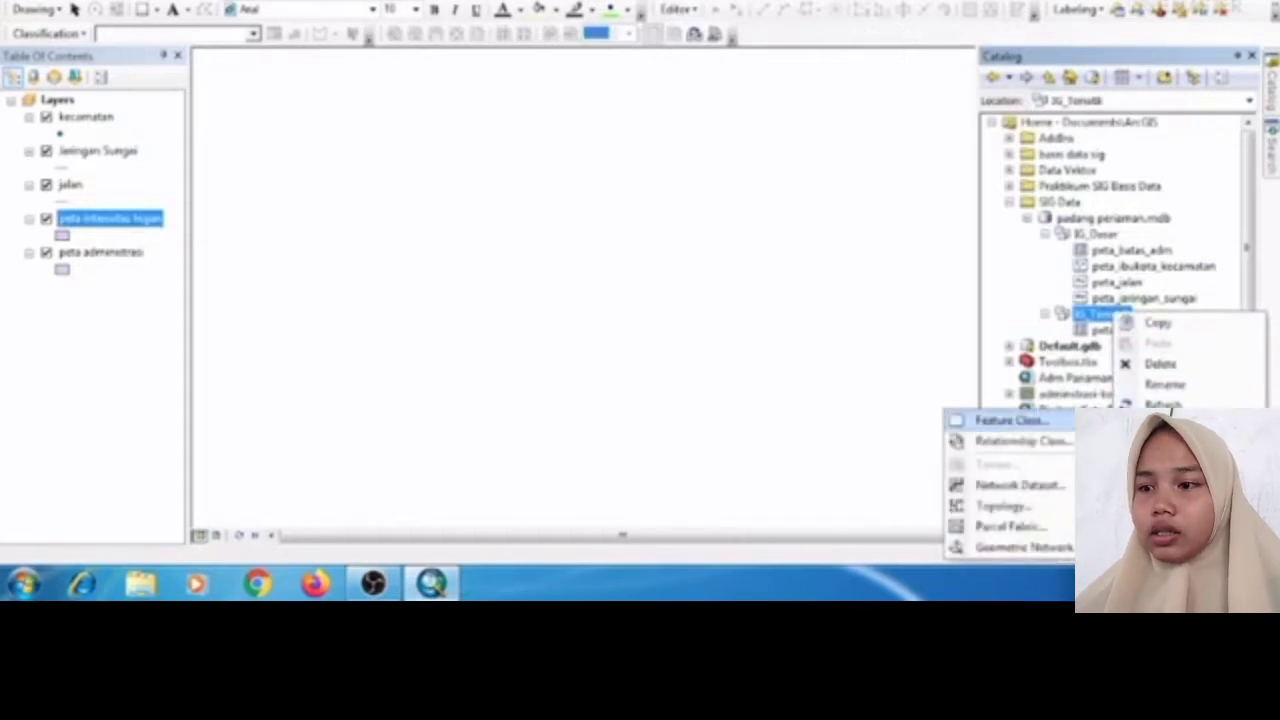
{"action": "left_click", "coordinate": [1165, 420]}
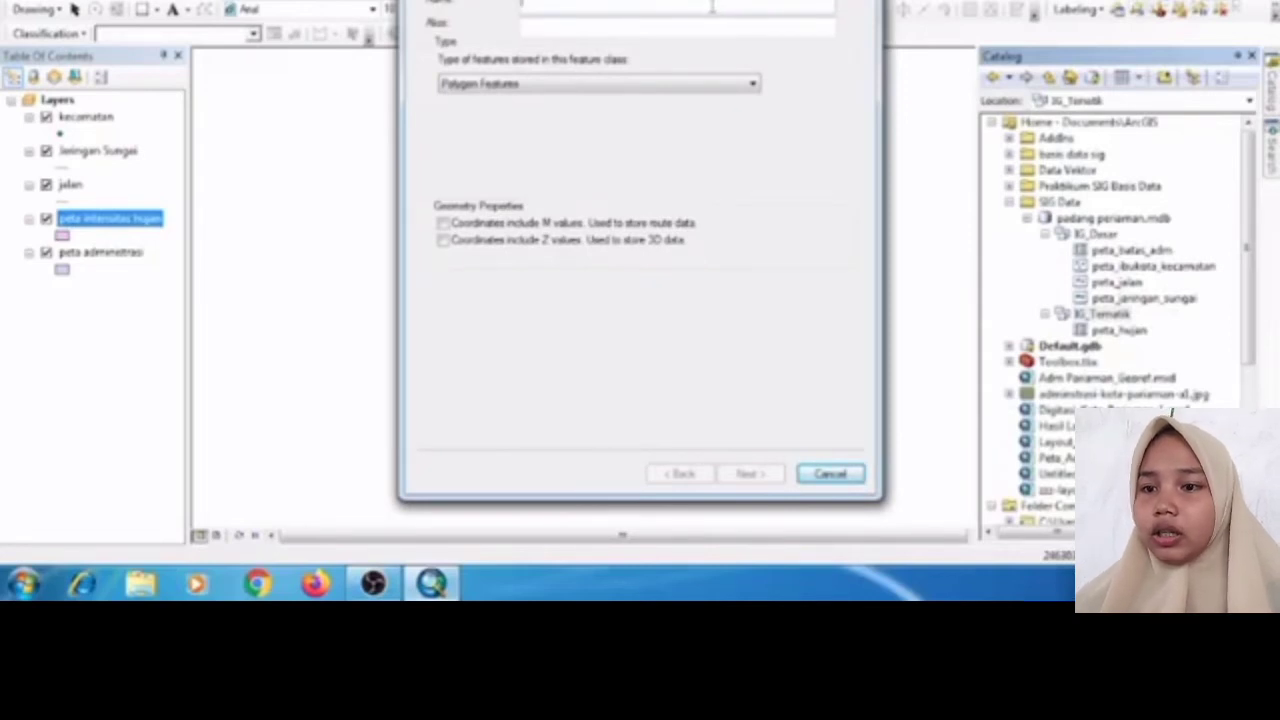
{"action": "type", "text": "peta"}
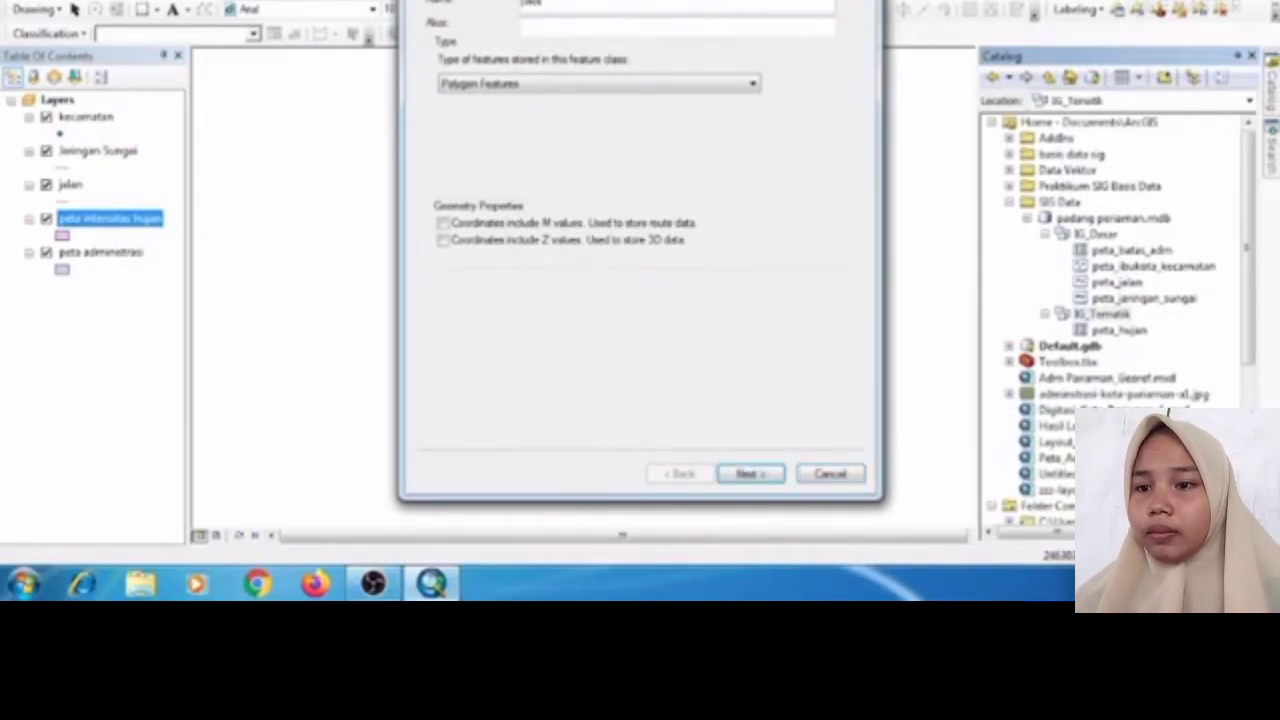
{"action": "type", "text": "_jeni"}
{"action": "type", "text": "ringan_jalan"}
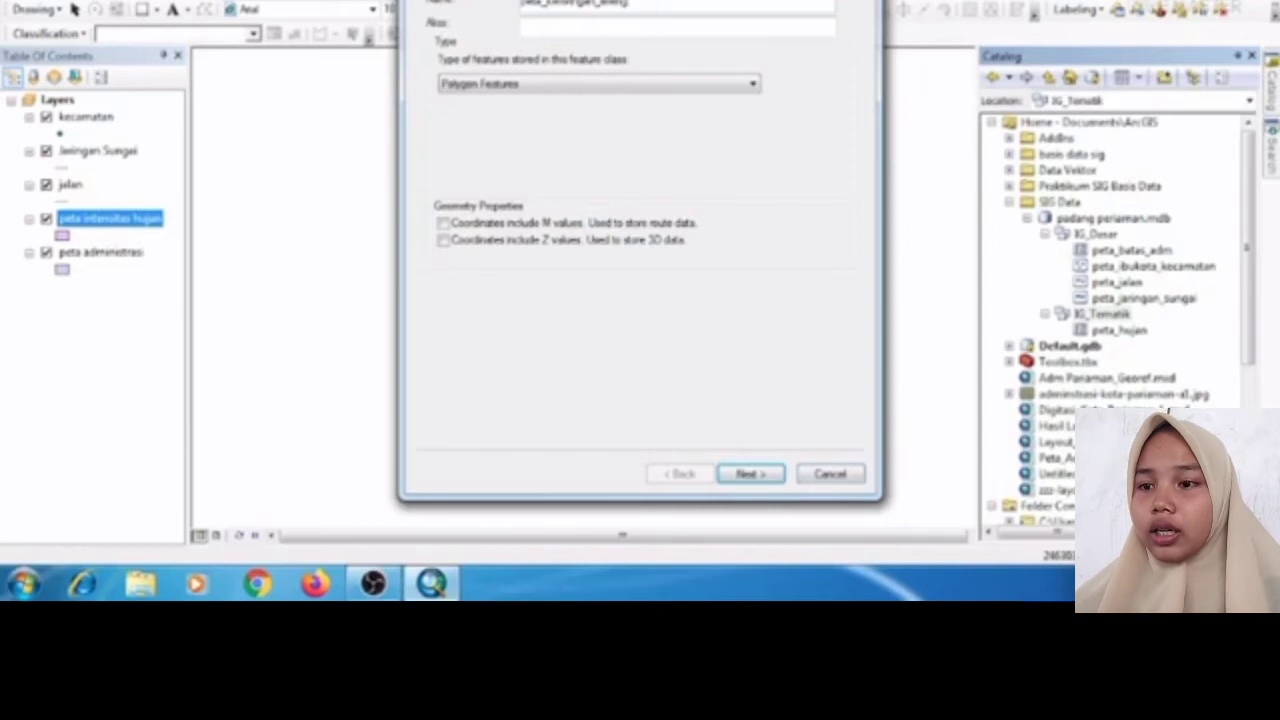
- Give the slope feature class the alias peta kemiringan lereng, keep Polygon Features as its type, and proceed to the field definitions
{"action": "left_click", "coordinate": [706, 27]}
{"action": "type", "text": "peta"}
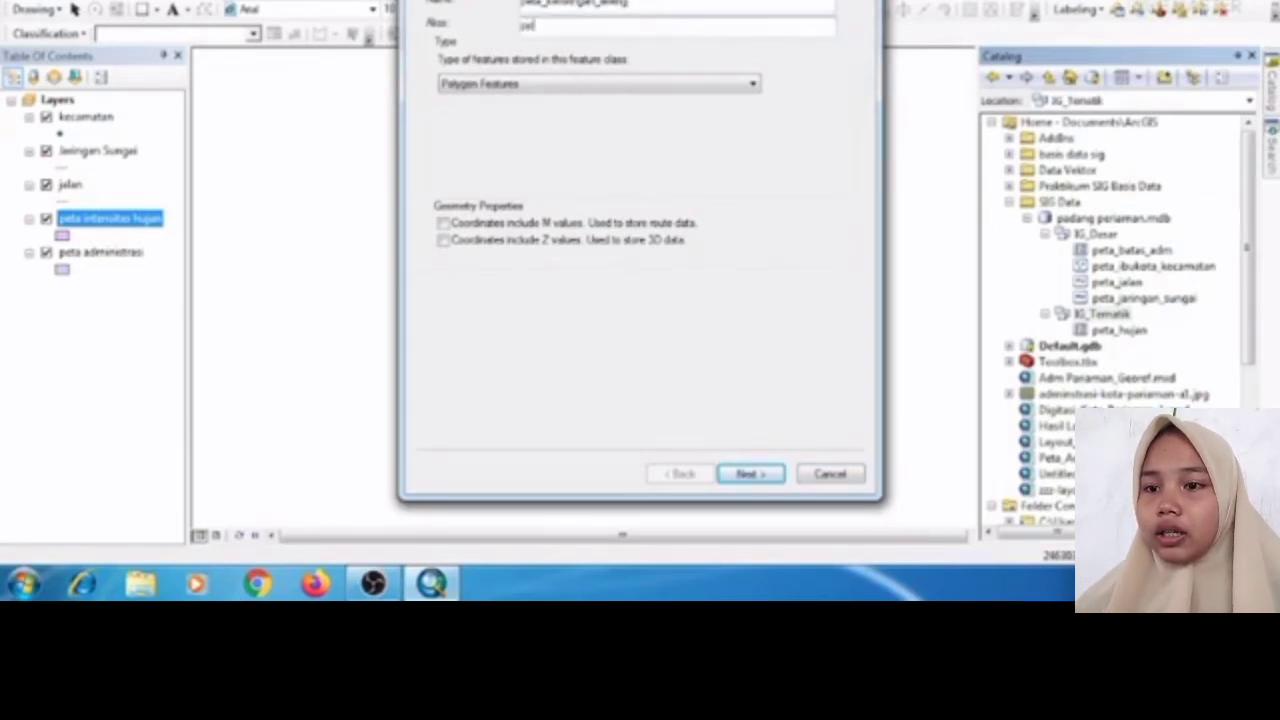
{"action": "type", "text": " kera"}
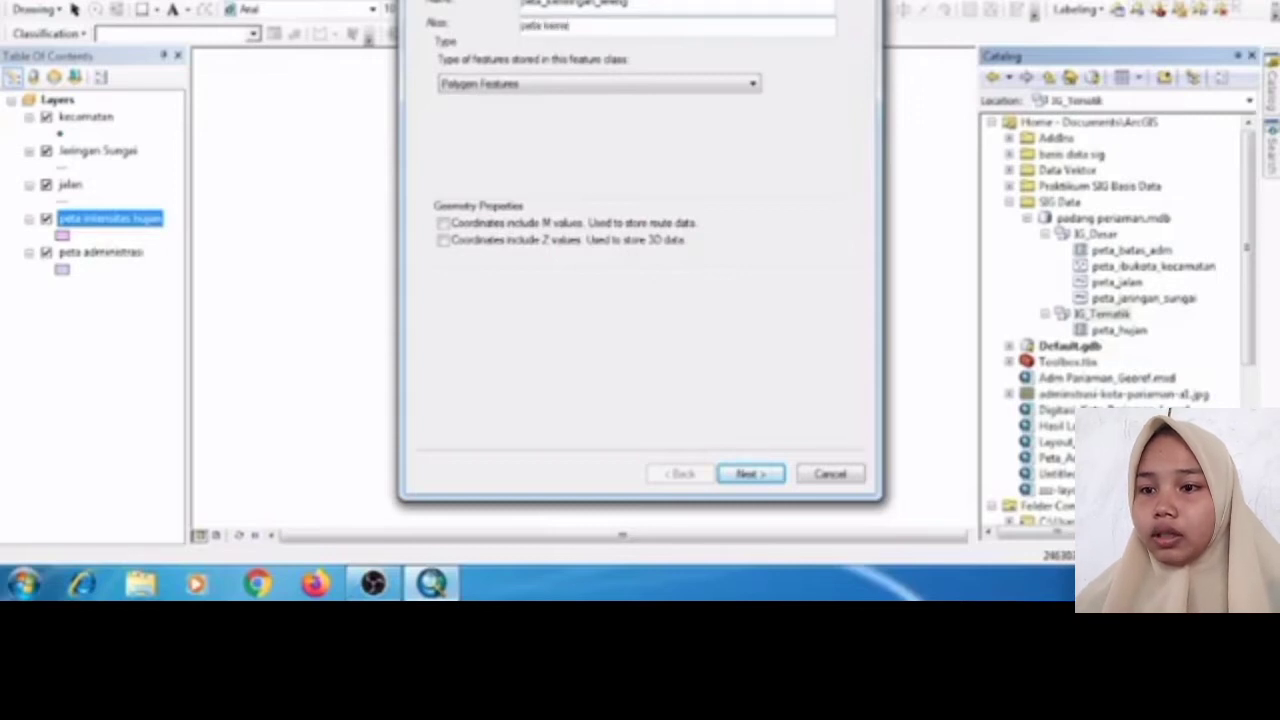
{"action": "type", "text": "wanan l"}
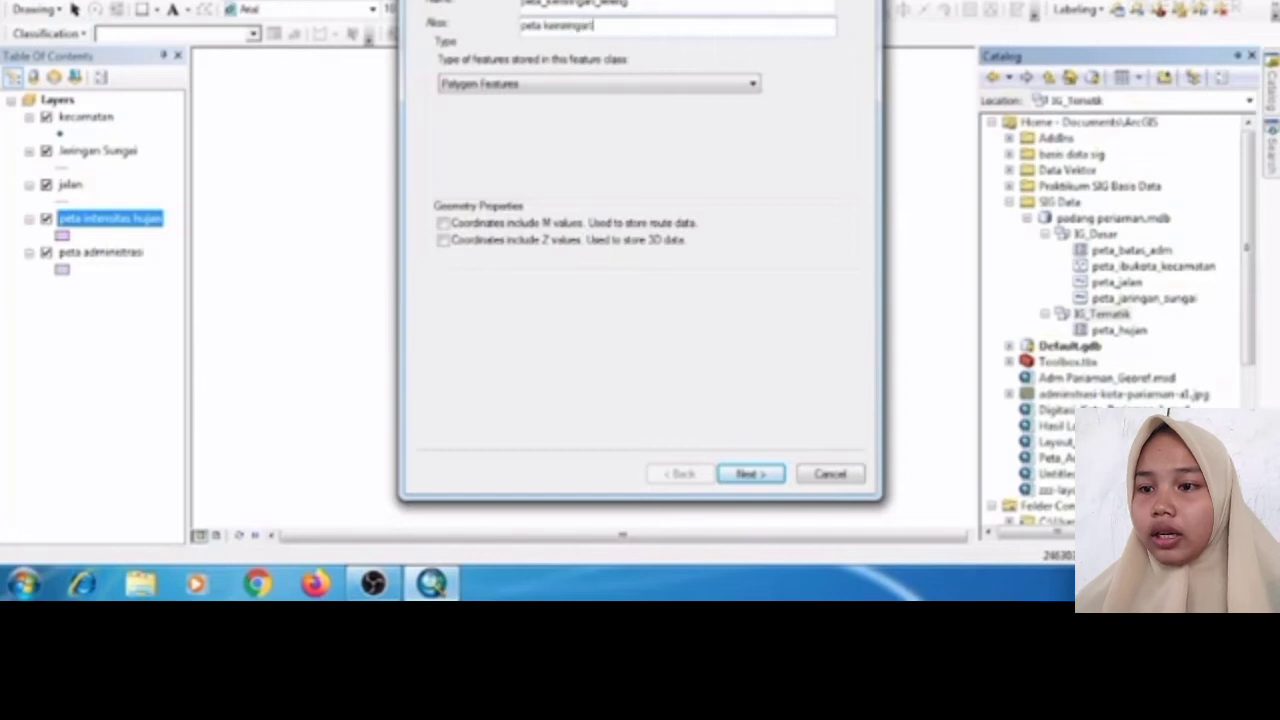
{"action": "type", "text": "ongsor"}
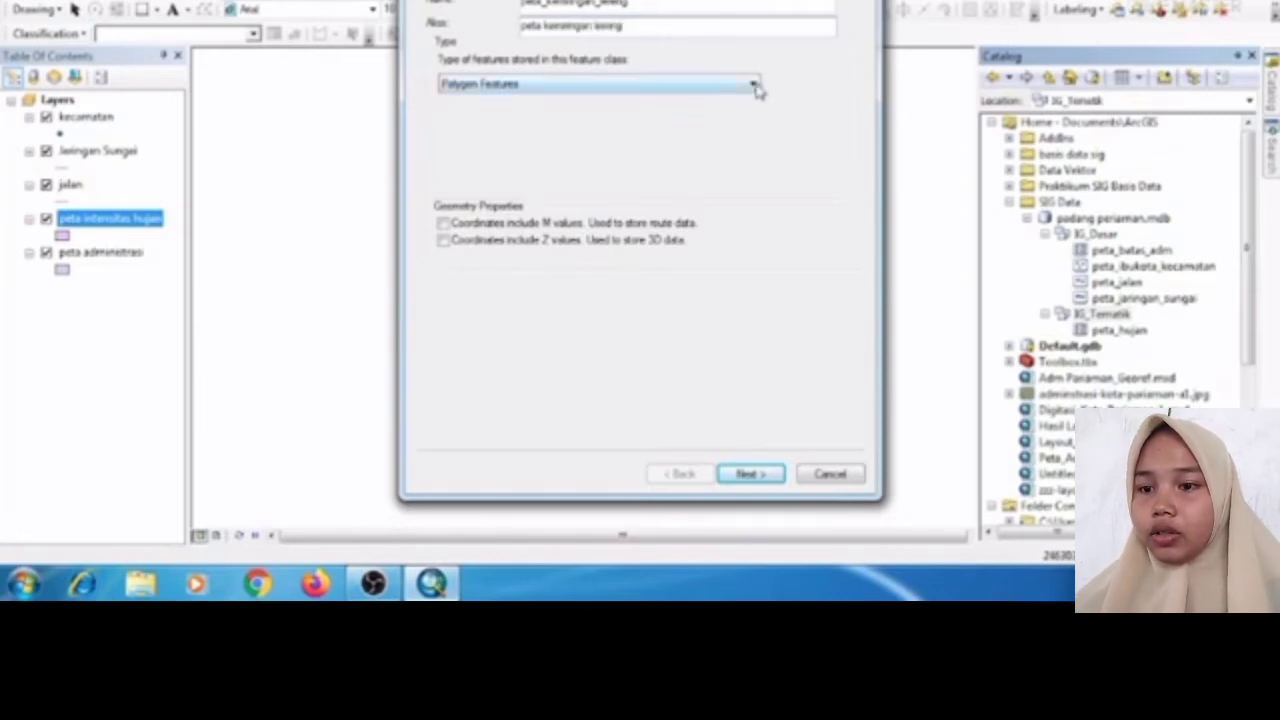
{"action": "left_click", "coordinate": [752, 476]}
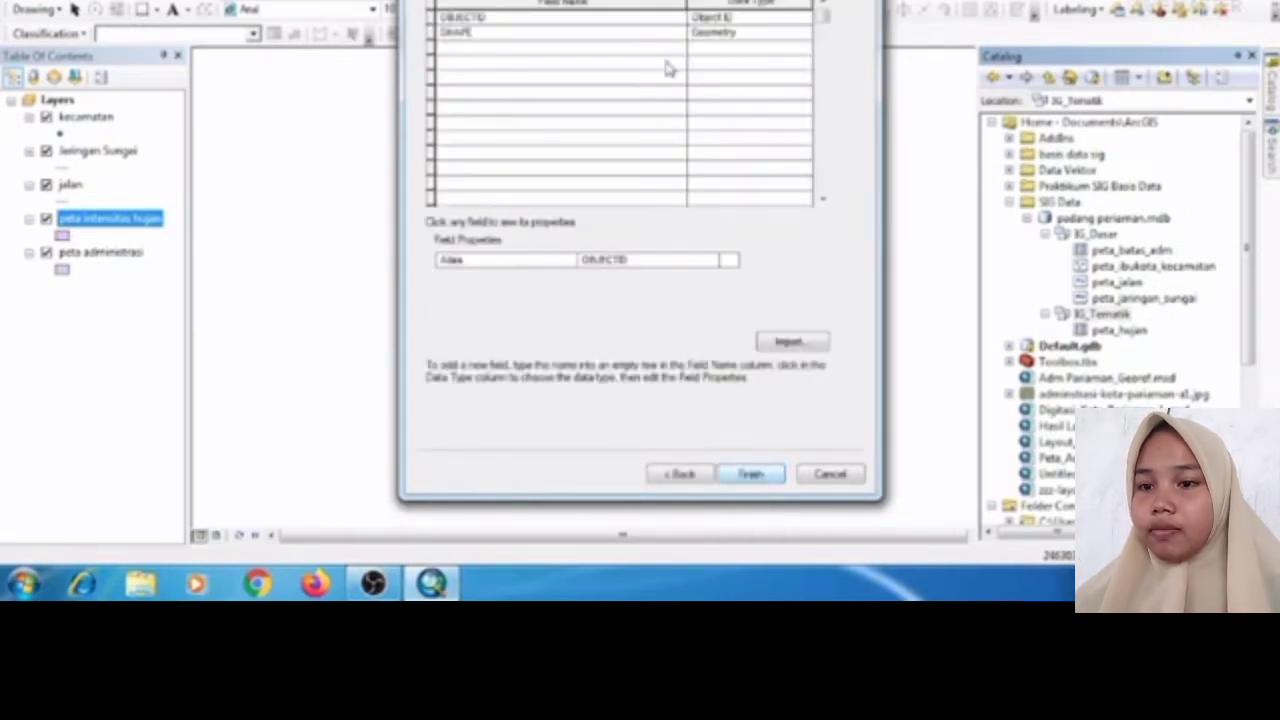
- Add fields named kemiringan_lereng and klasifikasi_lereng to the slope feature class
{"action": "left_click", "coordinate": [670, 57]}
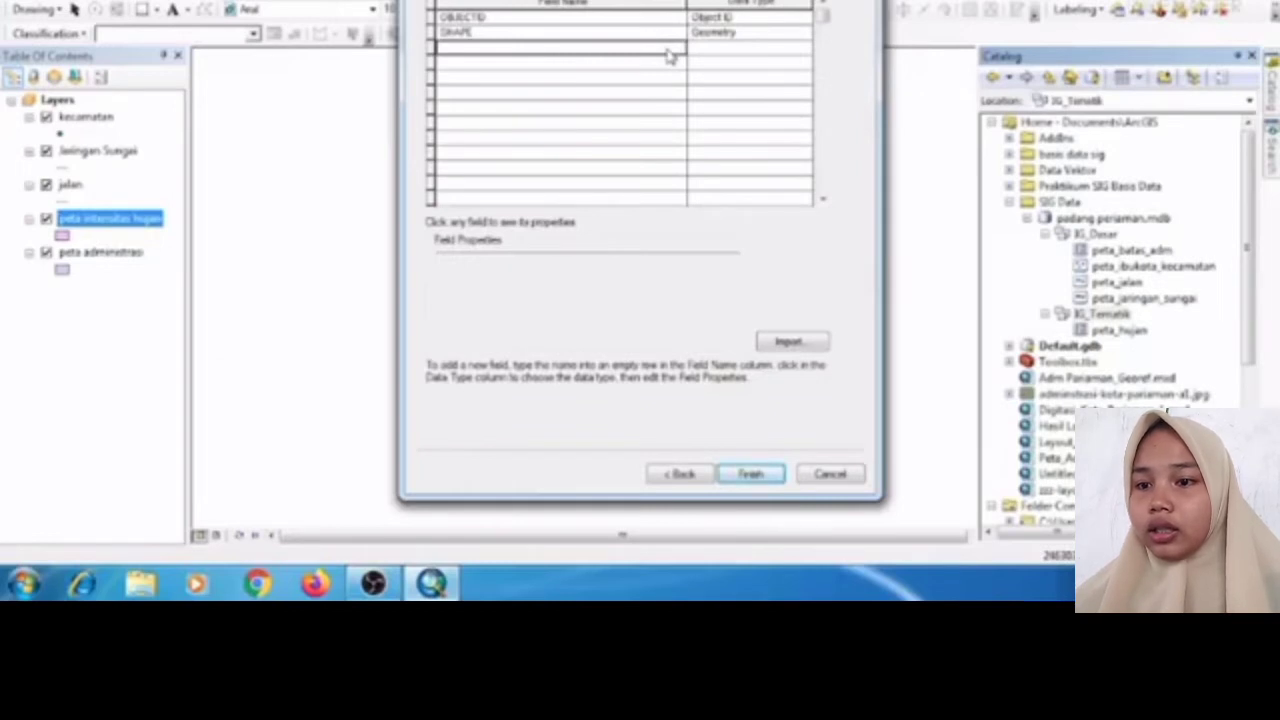
{"action": "type", "text": "kemiring"}
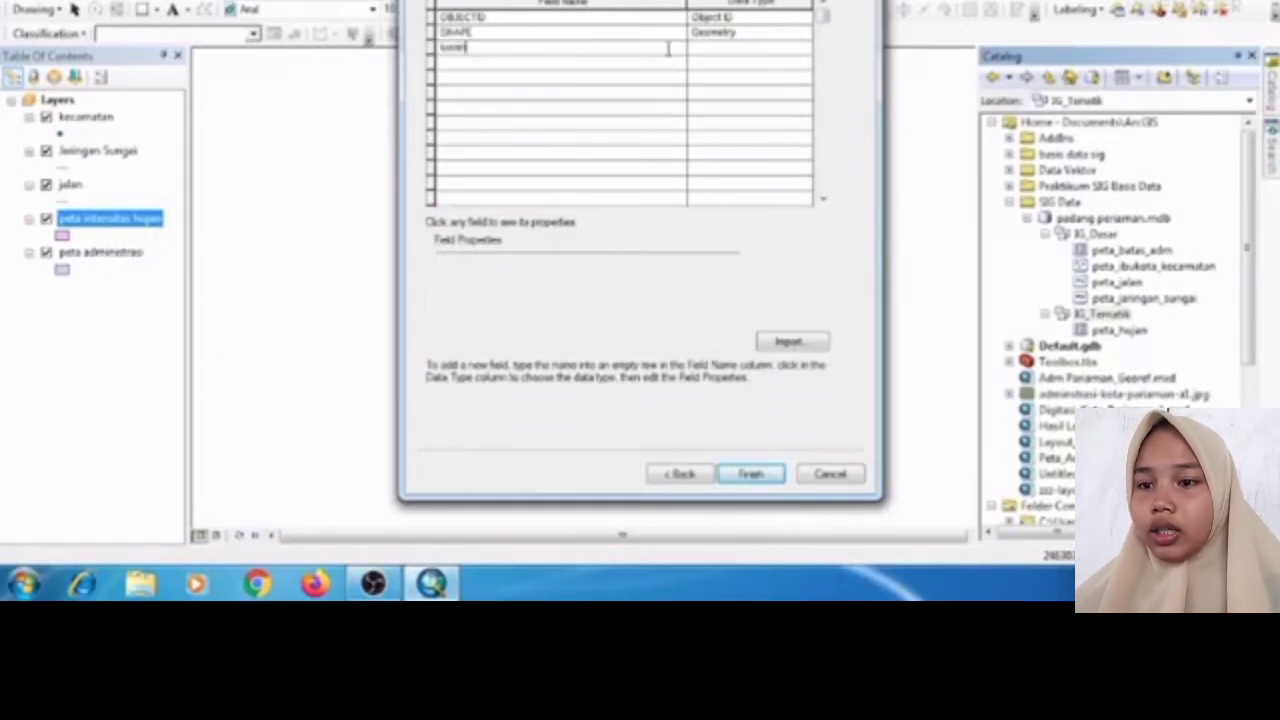
{"action": "type", "text": "an_le"}
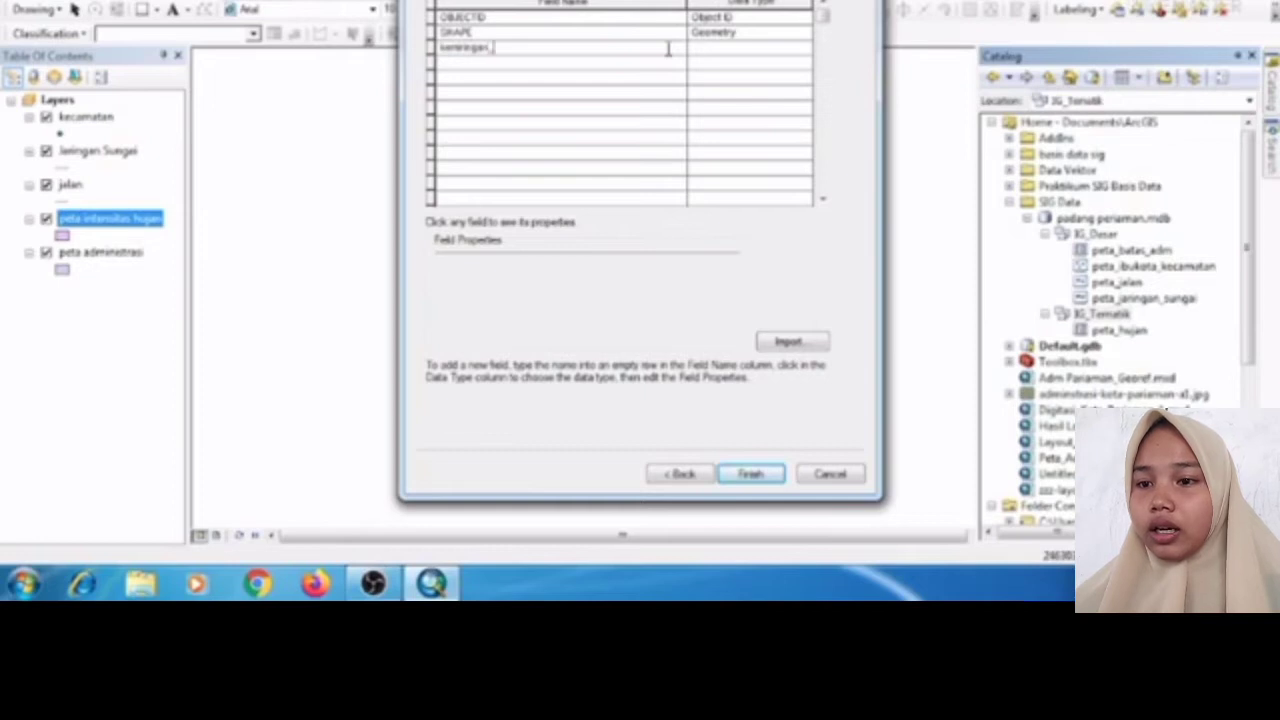
{"action": "type", "text": "reng"}
{"action": "left_click", "coordinate": [672, 66]}
{"action": "type", "text": "ki"}
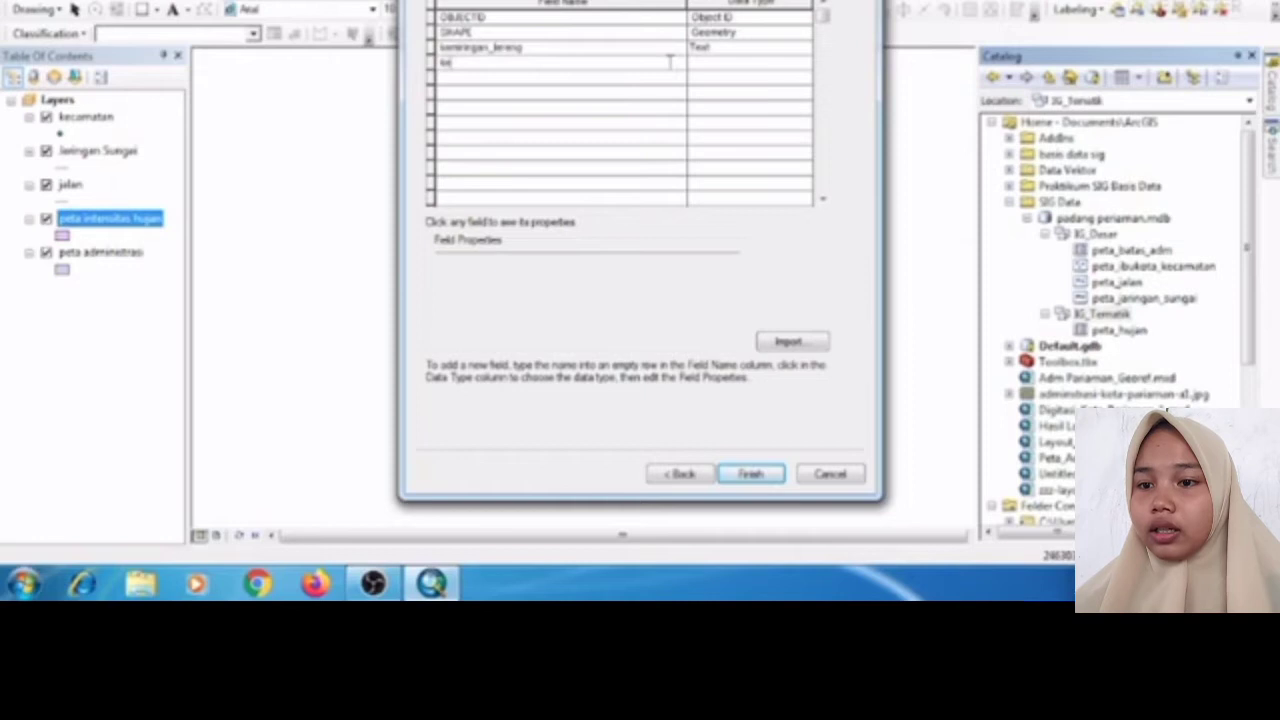
{"action": "type", "text": "asi"}
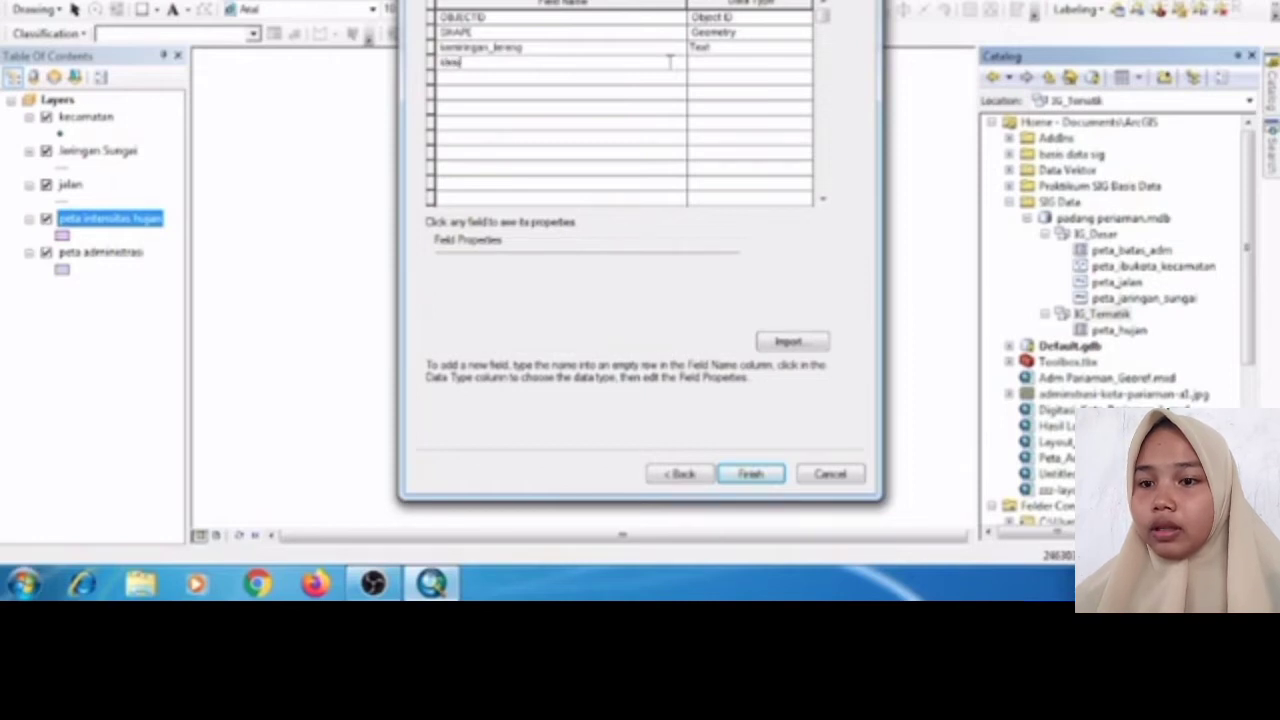
{"action": "type", "text": "fikasi_lereng"}
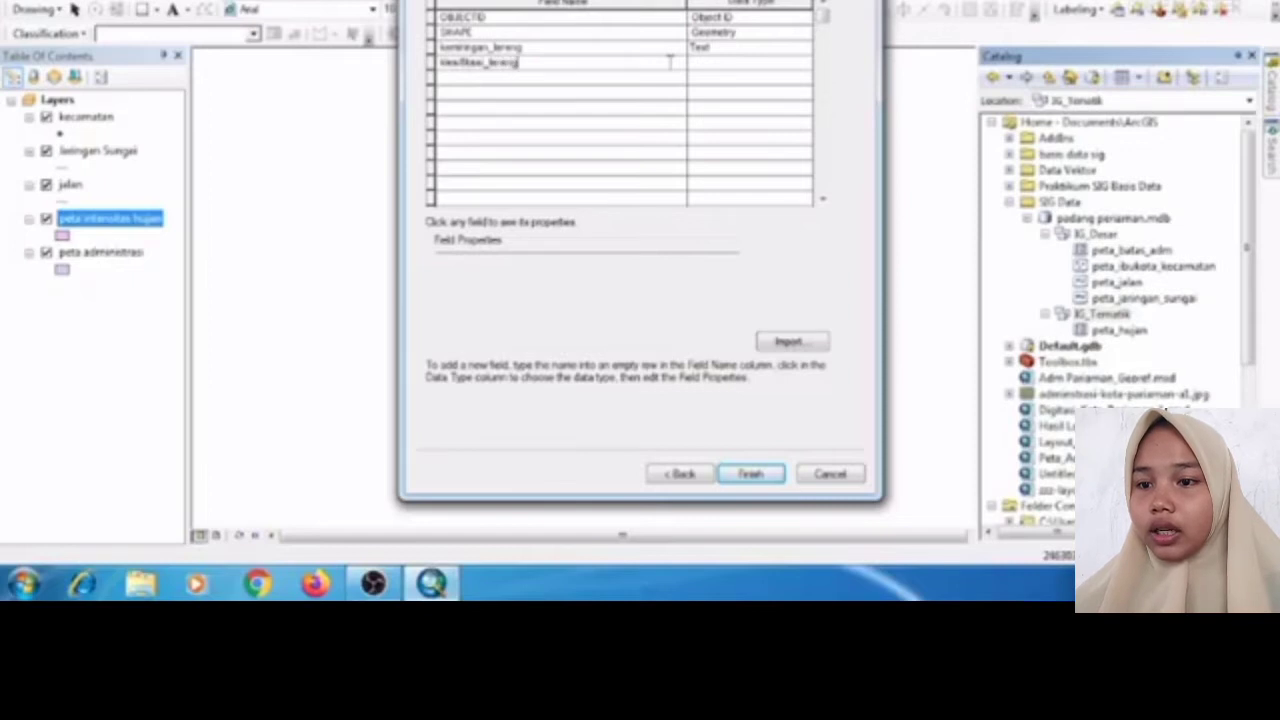
- Add a third field named skor_lereng to the slope feature class
{"action": "left_click", "coordinate": [667, 82]}
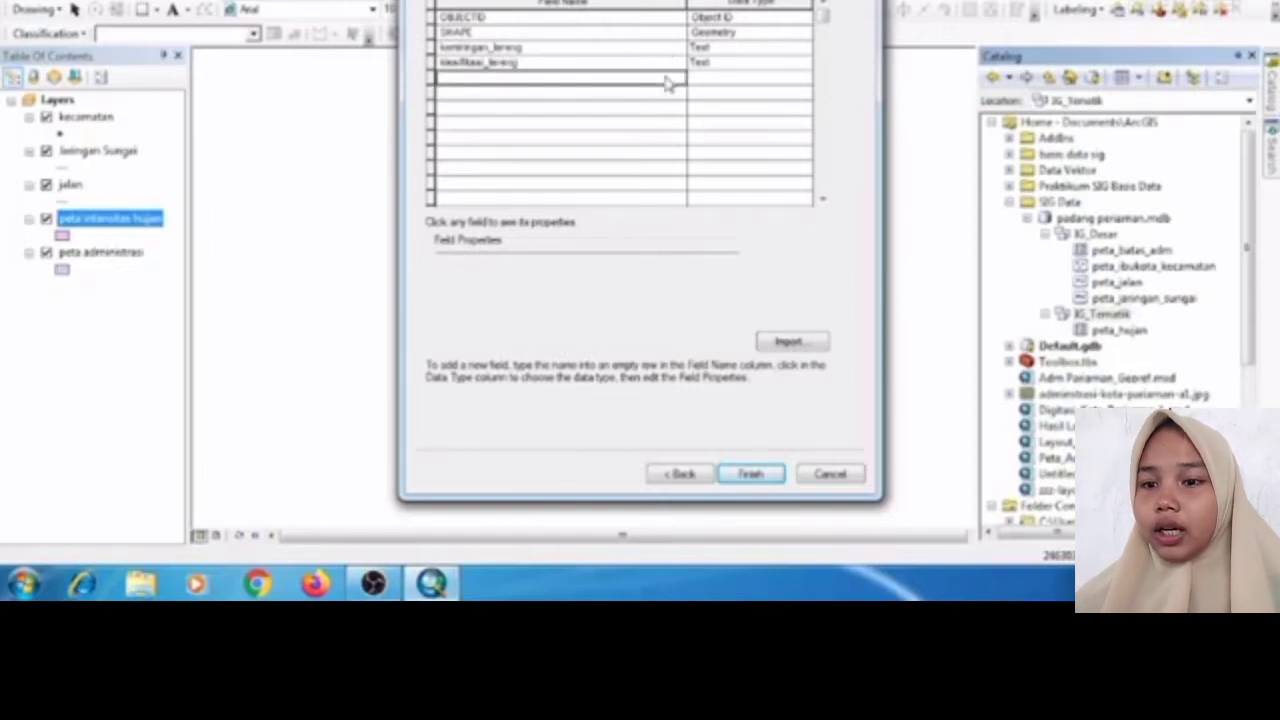
{"action": "type", "text": "skor"}
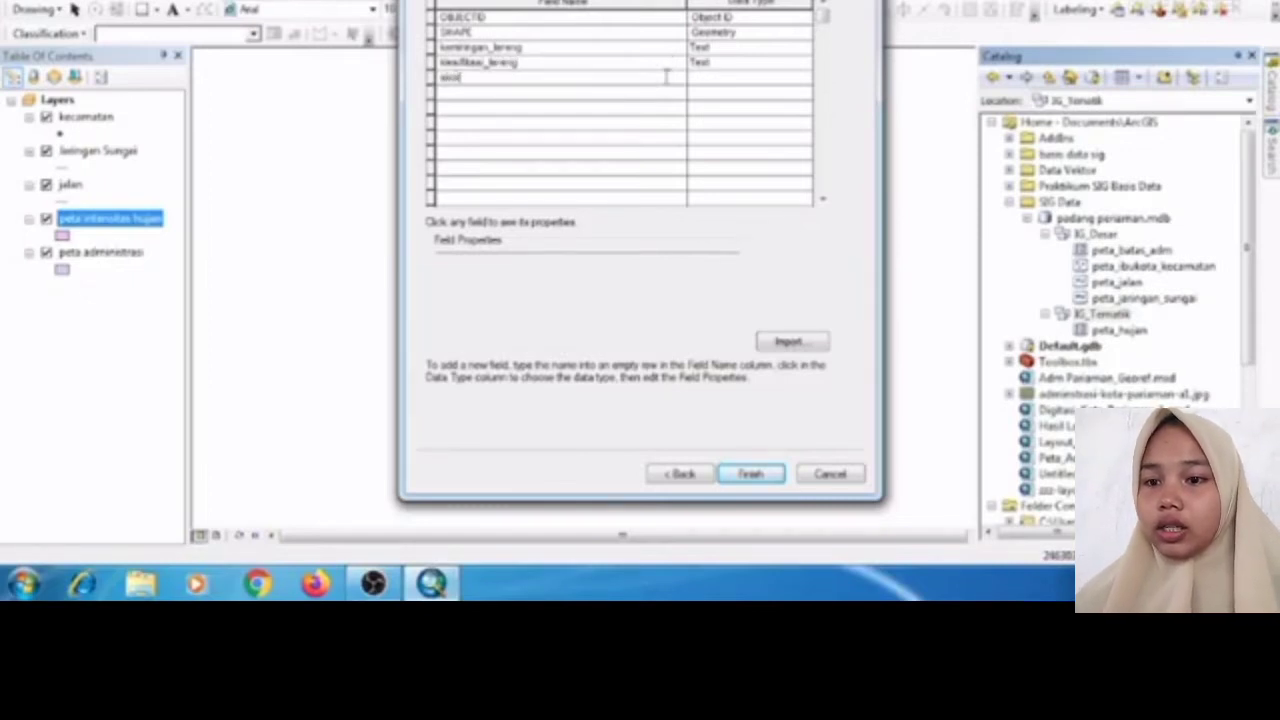
{"action": "type", "text": "_lereng"}
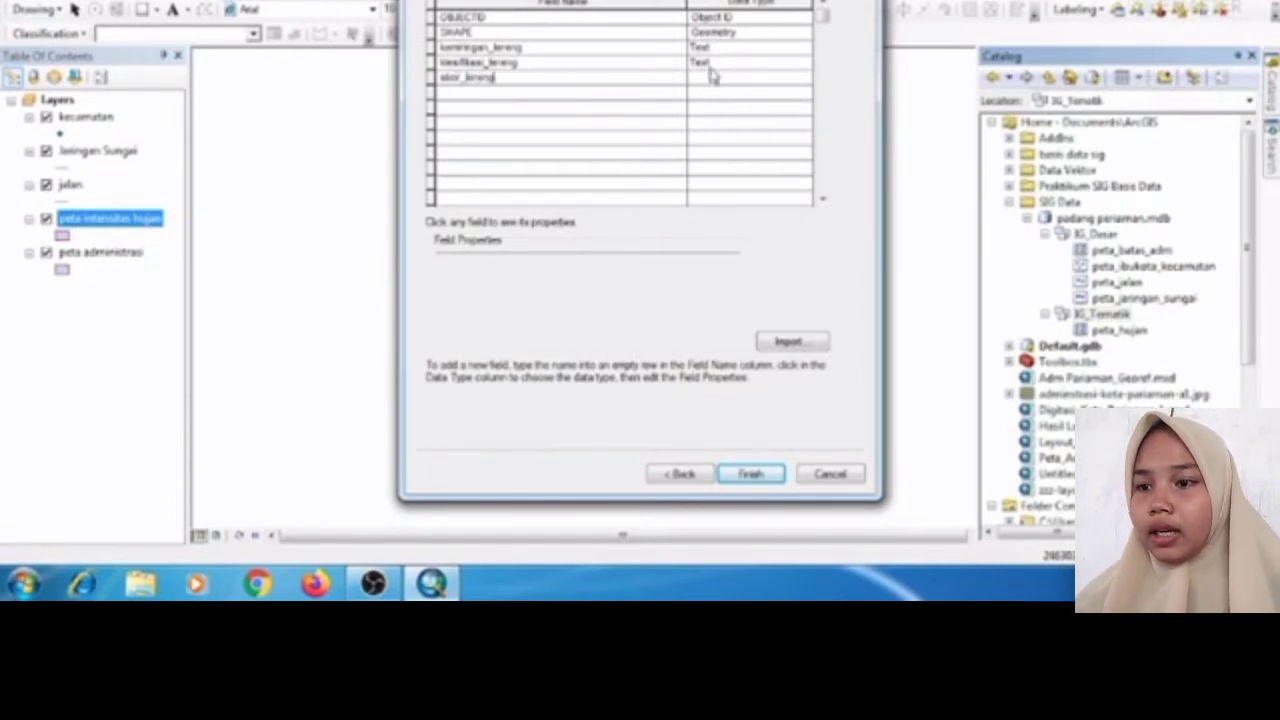
- Set kemiringan_lereng and klasifikasi_lereng to Text and skor_lereng to Short Integer, and finish creating the slope feature class
{"action": "double_click", "coordinate": [706, 51]}
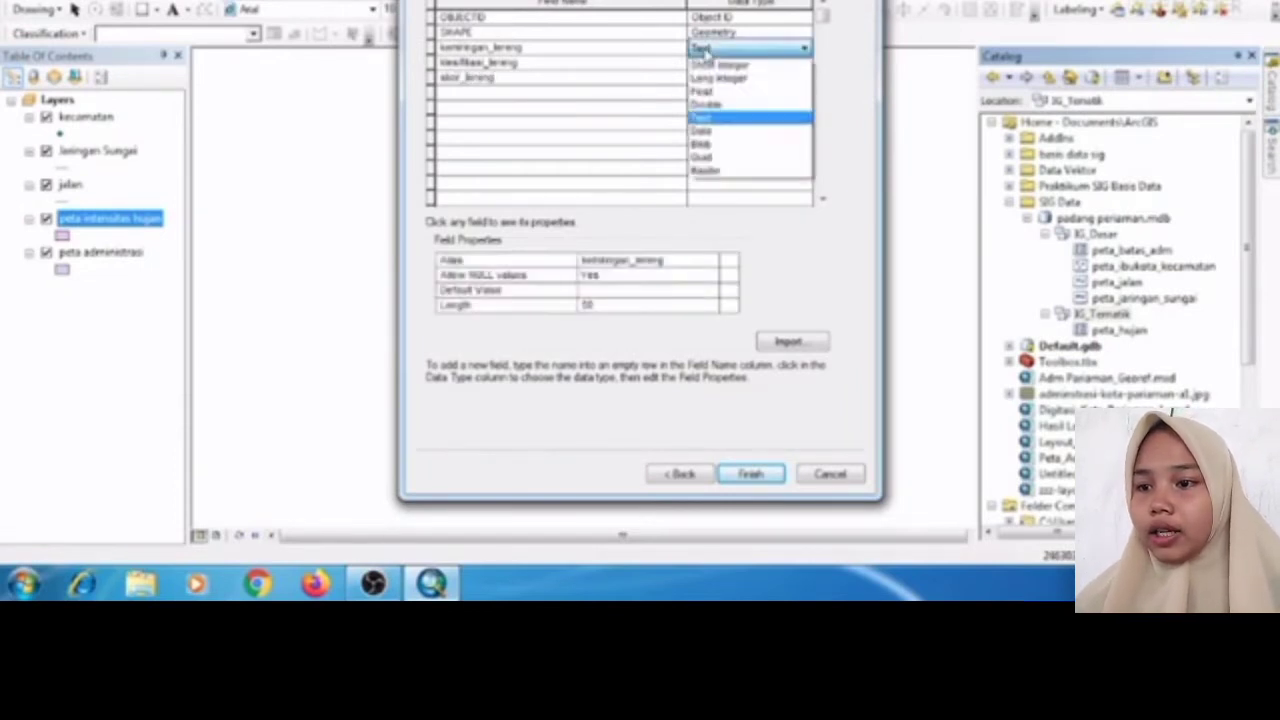
{"action": "left_click", "coordinate": [712, 119]}
{"action": "double_click", "coordinate": [712, 63]}
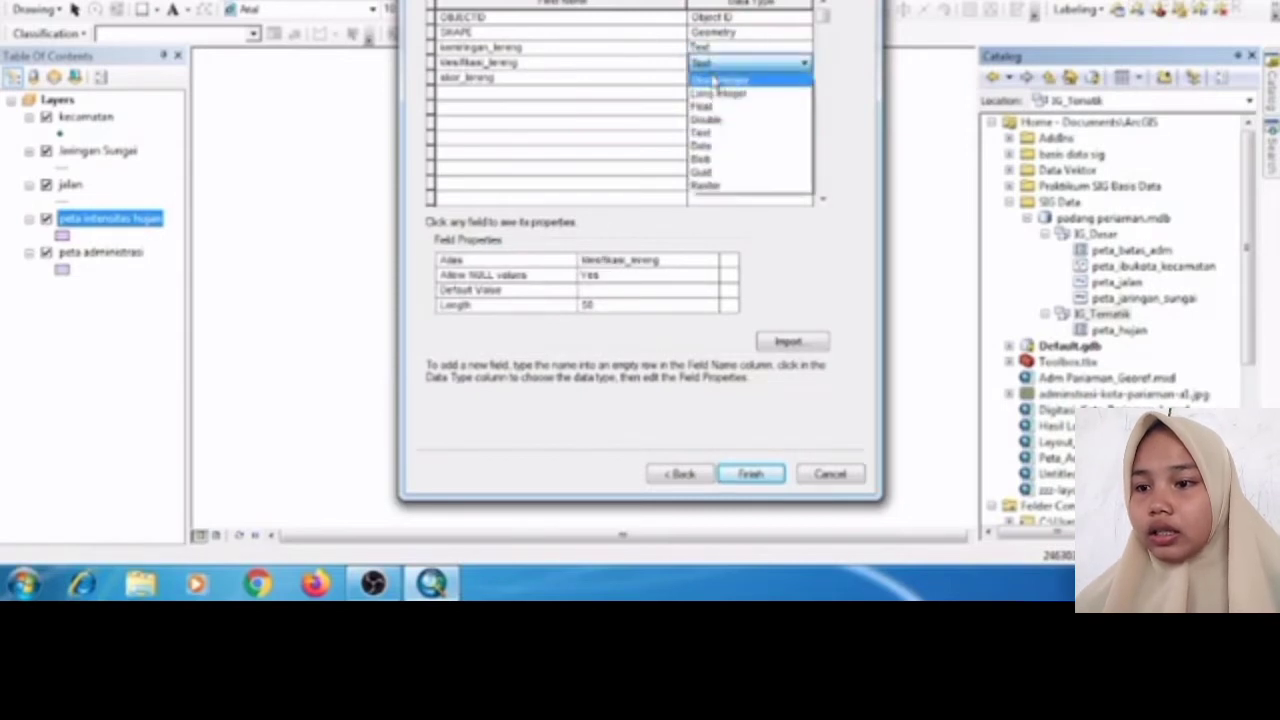
{"action": "left_click", "coordinate": [712, 133]}
{"action": "double_click", "coordinate": [712, 79]}
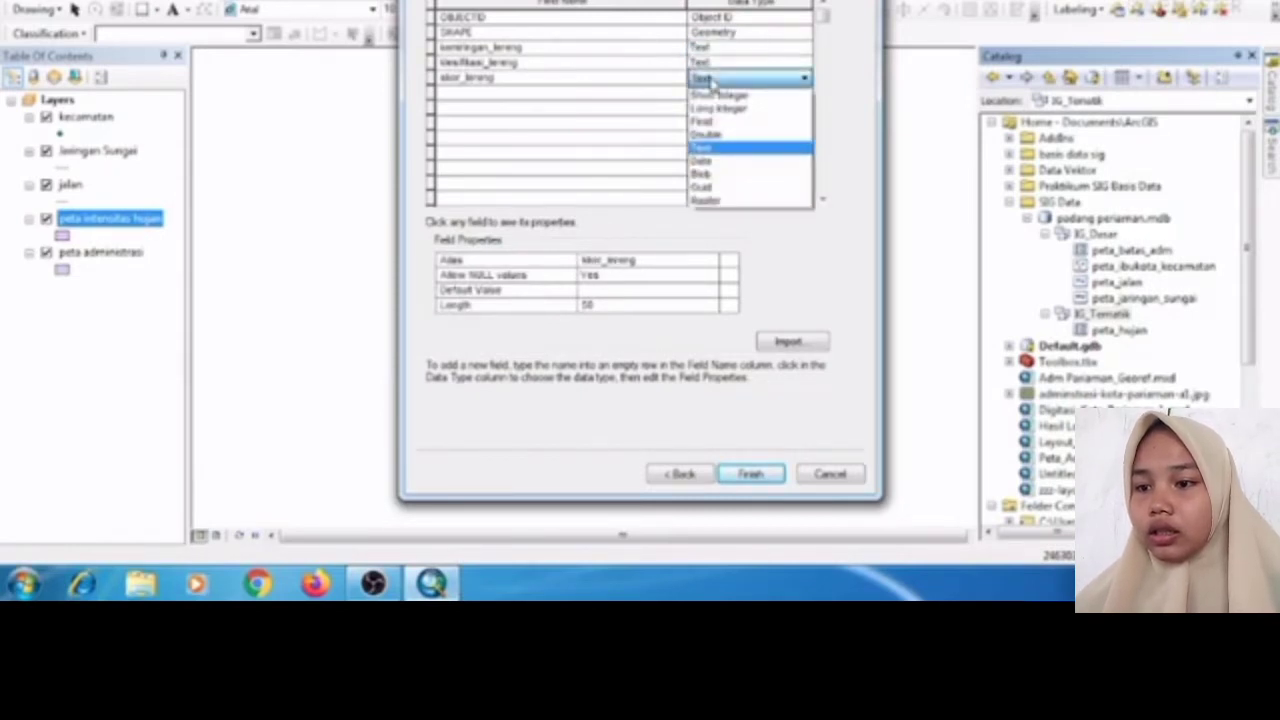
{"action": "left_click", "coordinate": [720, 97]}
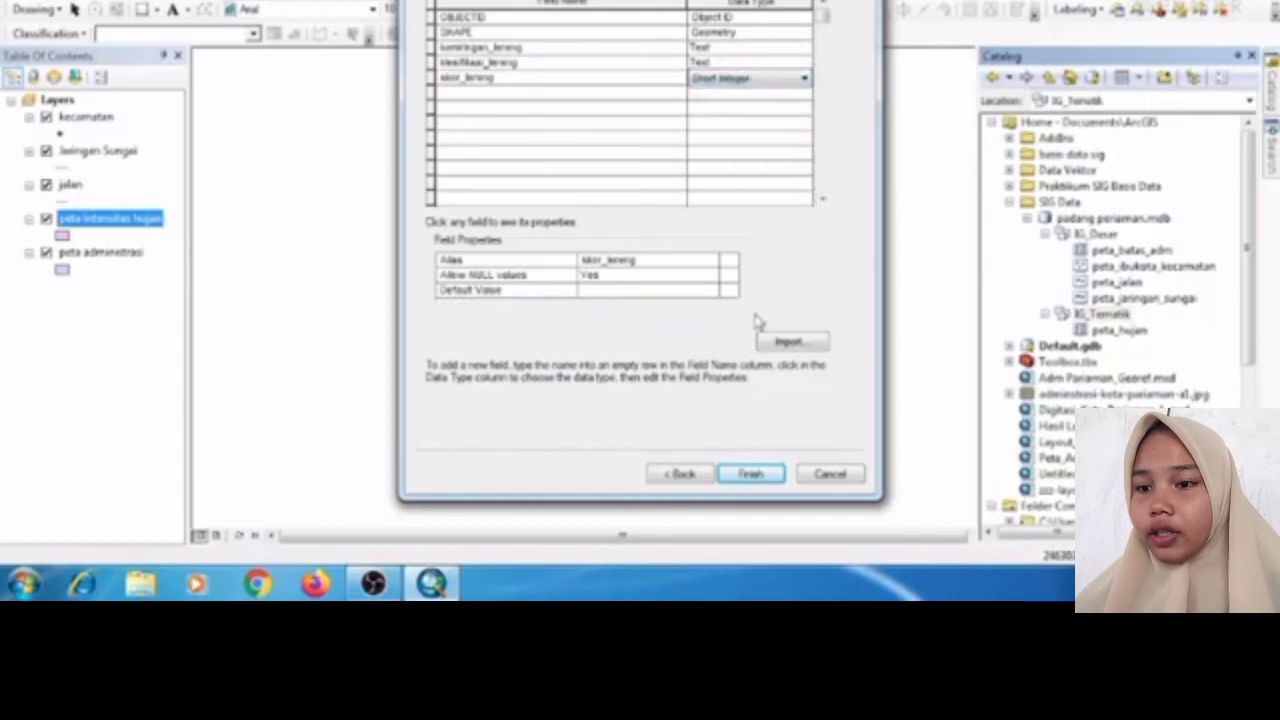
{"action": "left_click", "coordinate": [752, 475]}
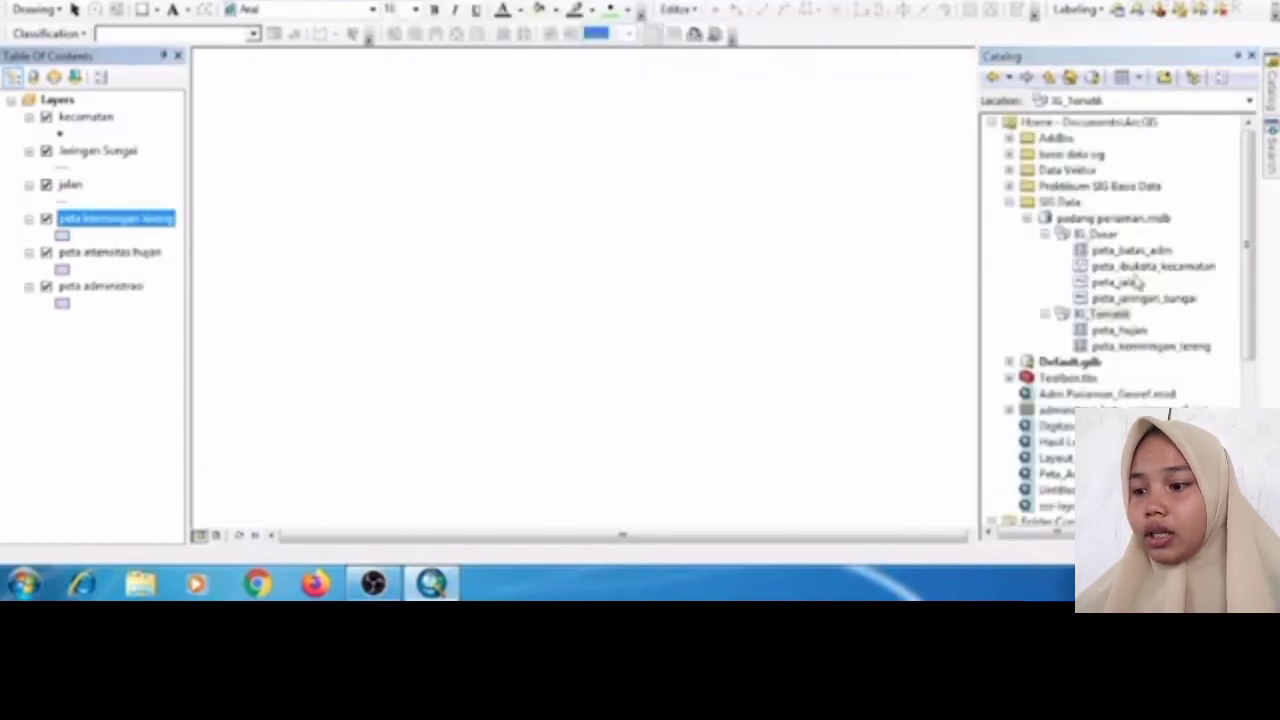
- Start a new feature class in the IG_Tematik dataset and name it peta_tanah
{"action": "right_click", "coordinate": [1127, 316]}
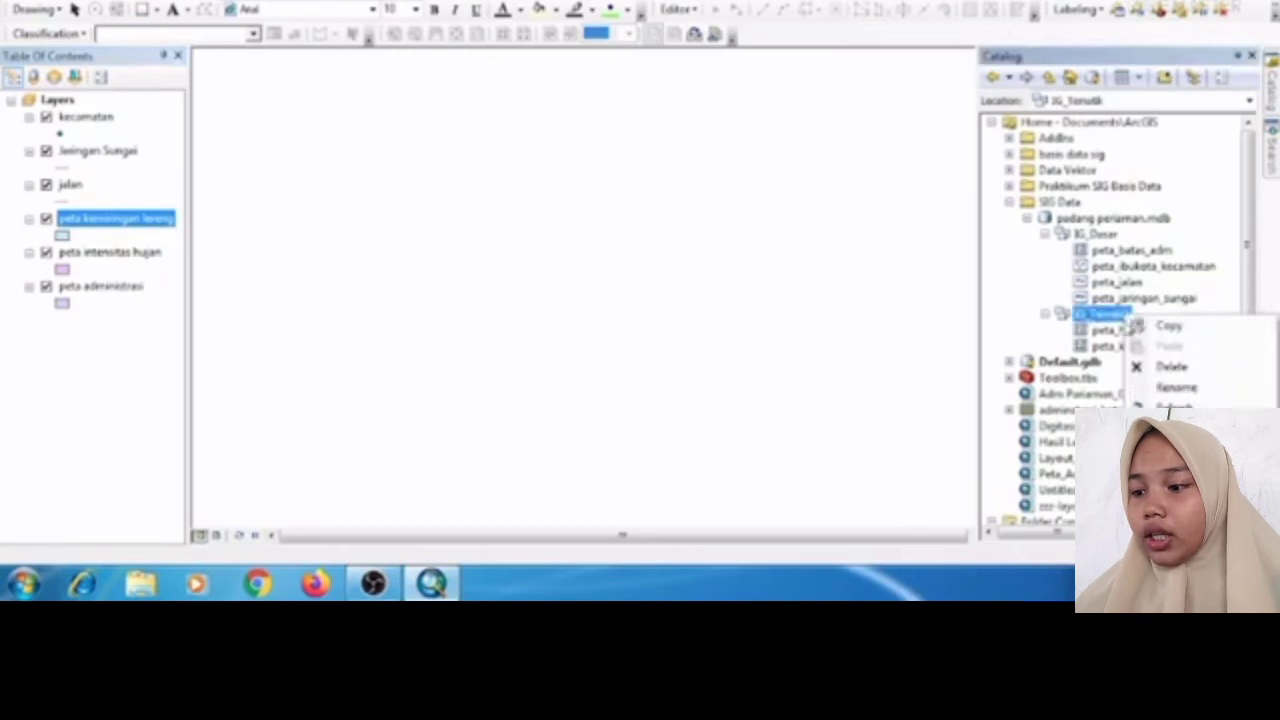
{"action": "mouse_move", "coordinate": [1170, 457]}
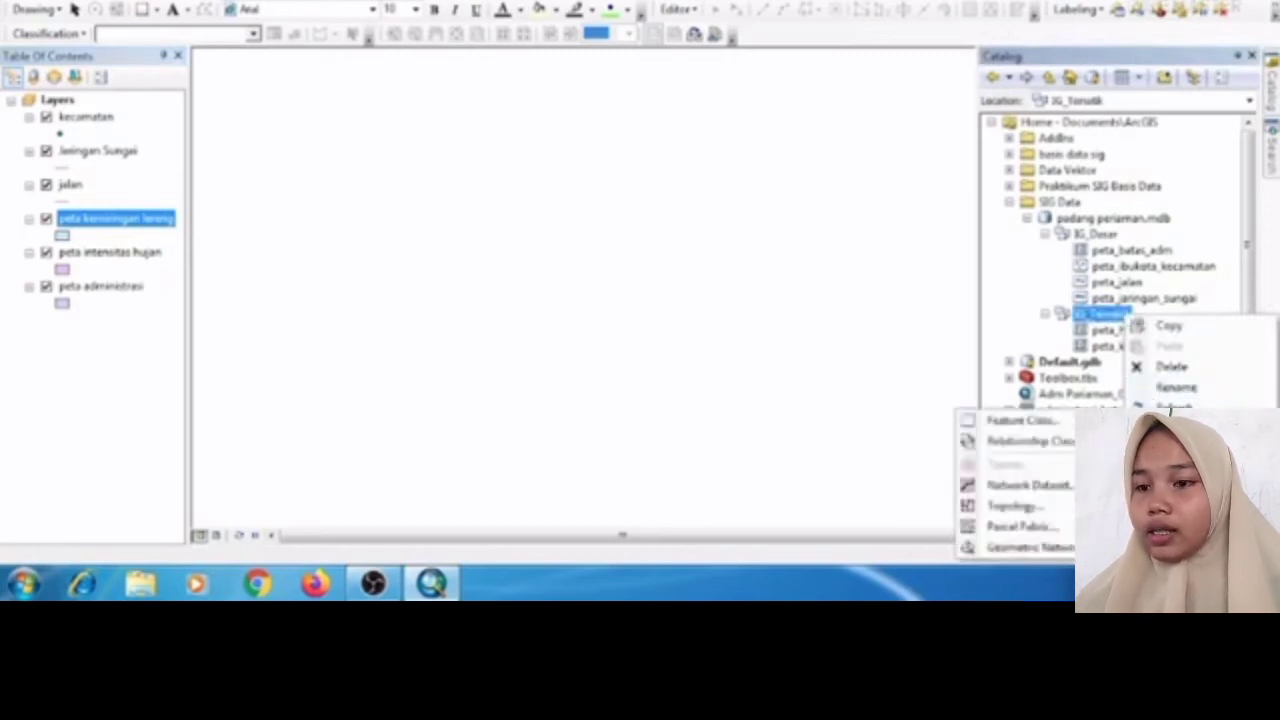
{"action": "left_click", "coordinate": [1020, 420]}
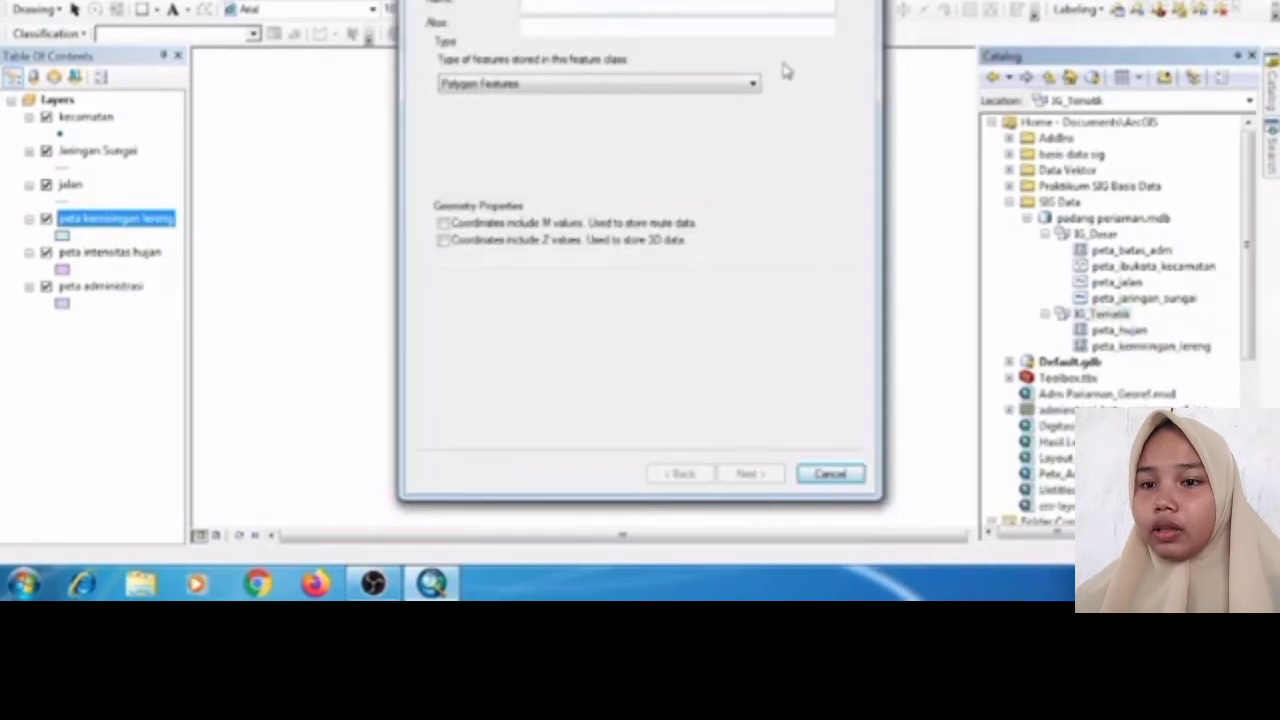
{"action": "type", "text": "pet"}
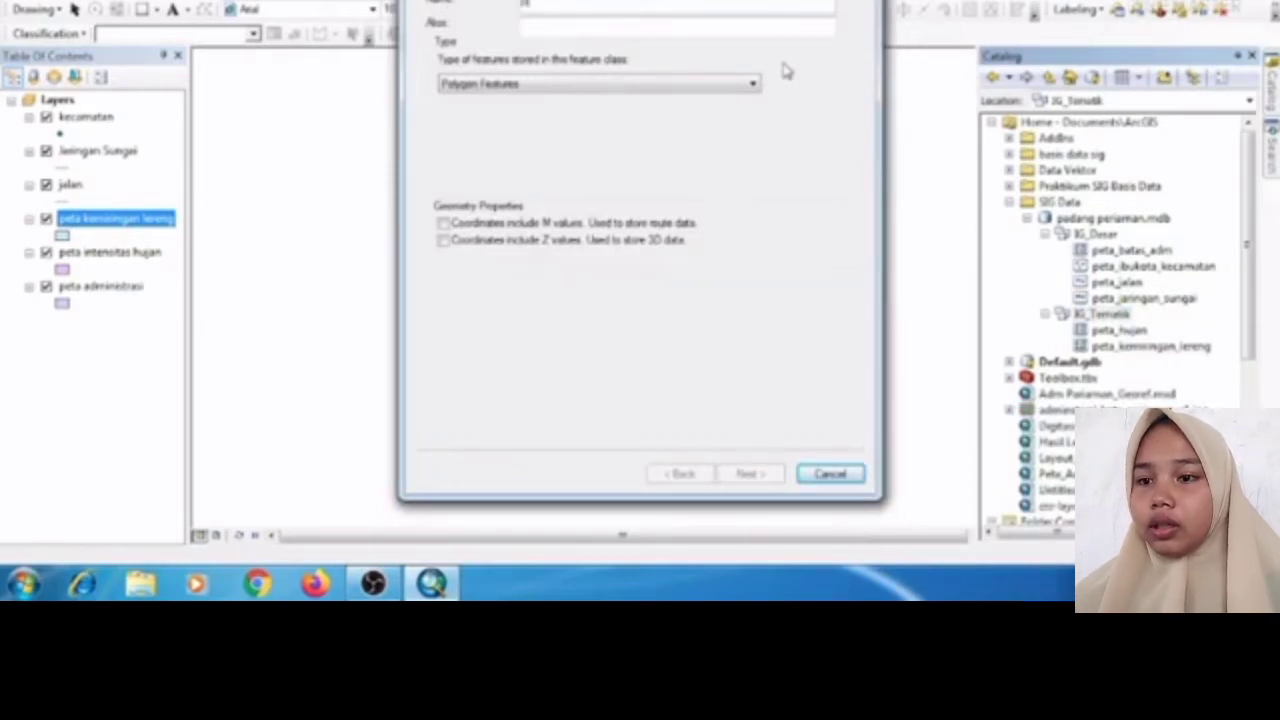
{"action": "type", "text": "a_tanah"}
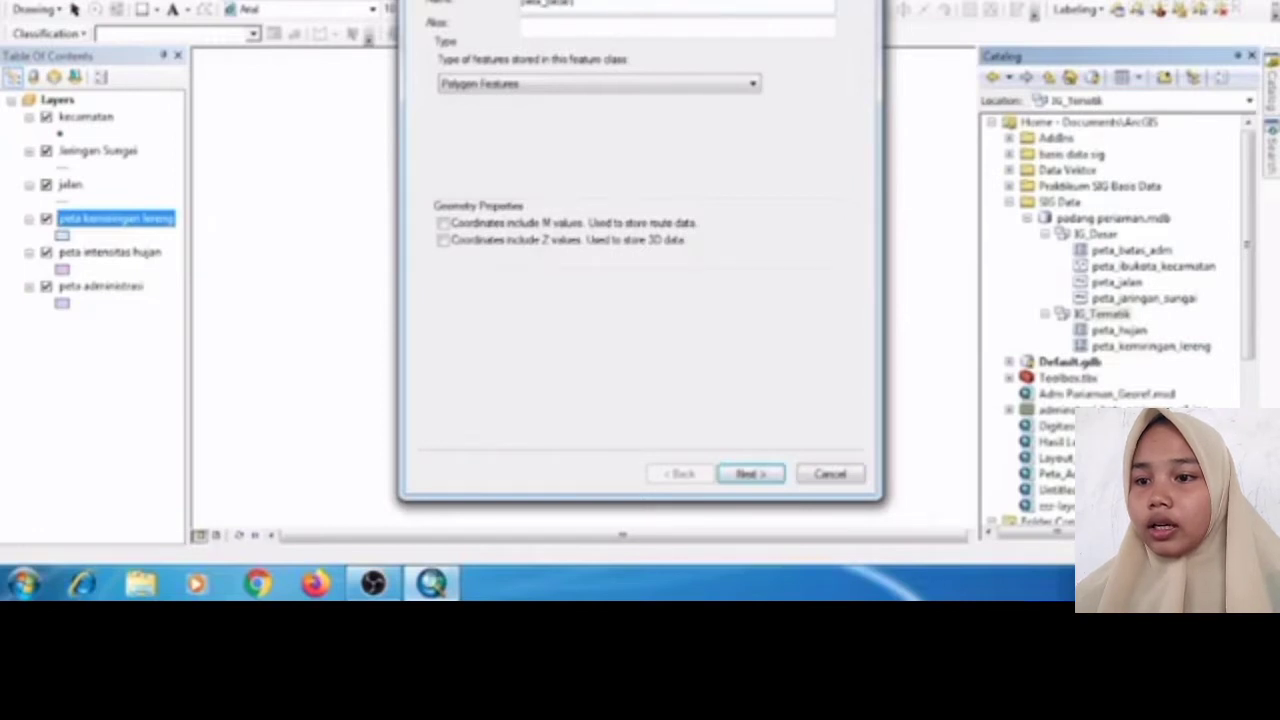
- Give the soil feature class the alias peta tanah, keep Polygon Features as its type, and proceed to the field definitions
{"action": "left_click", "coordinate": [777, 33]}
{"action": "type", "text": "peta"}
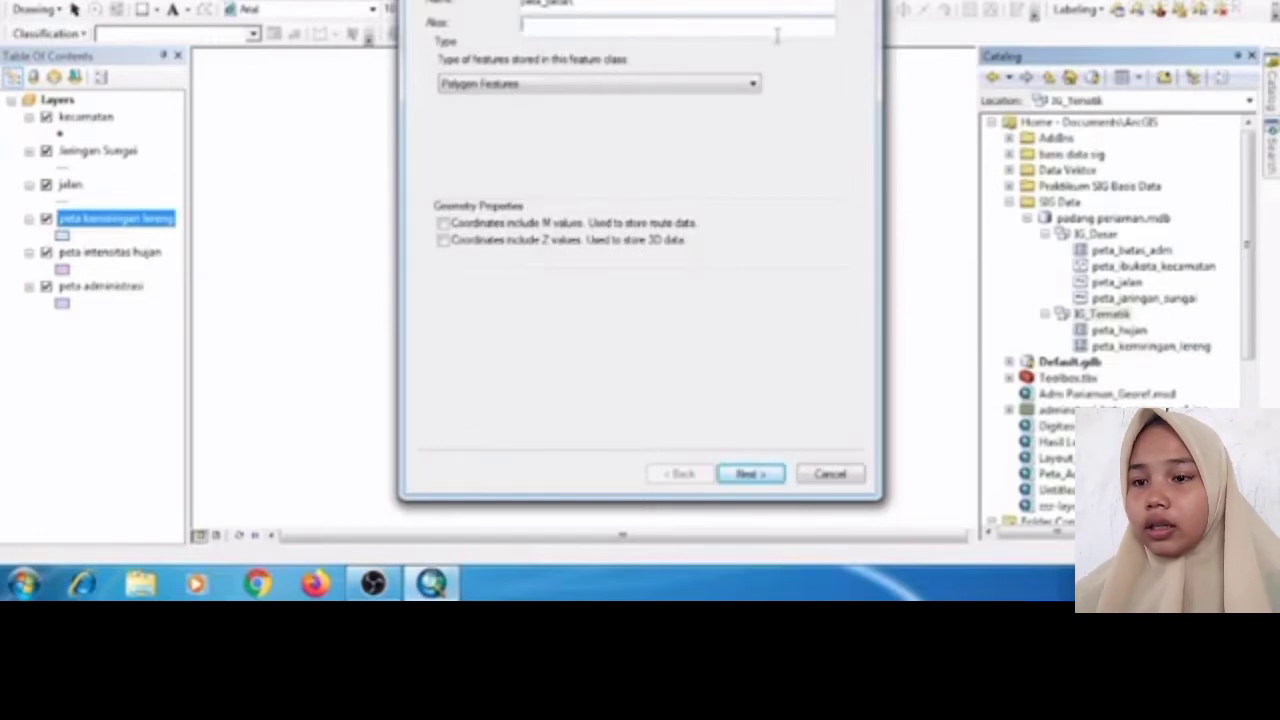
{"action": "type", "text": " tanah"}
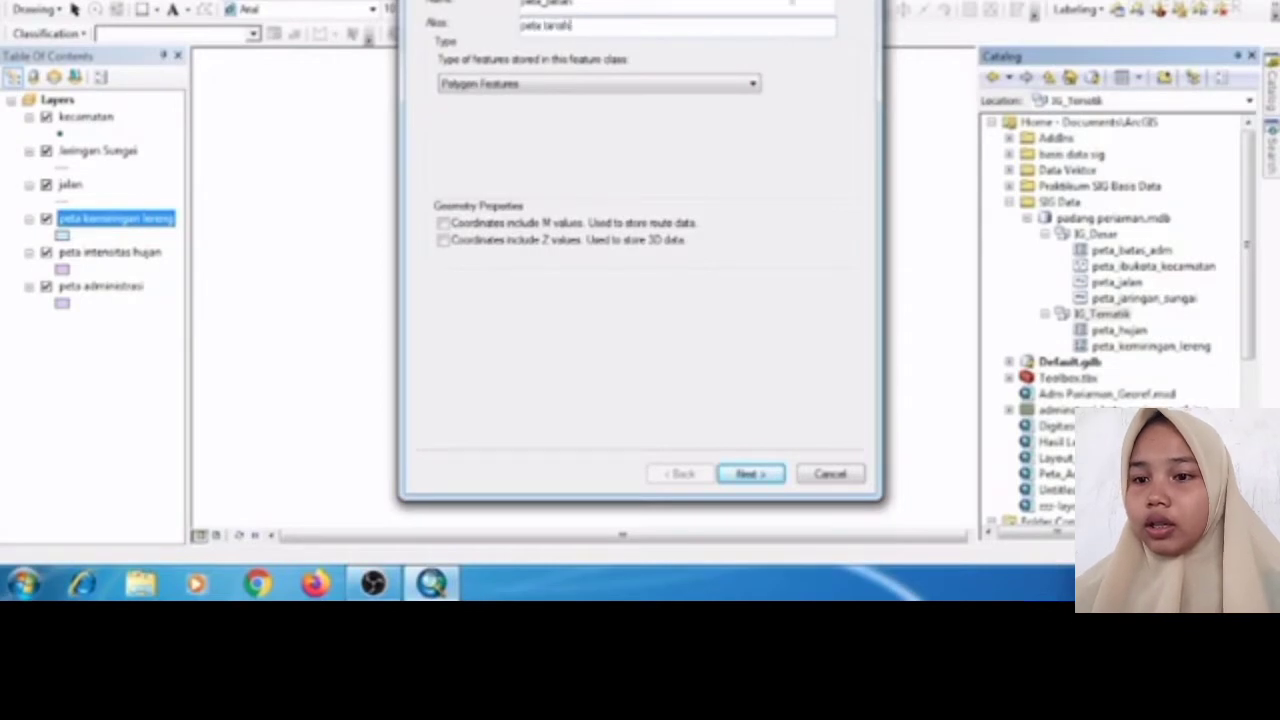
{"action": "left_click", "coordinate": [754, 88]}
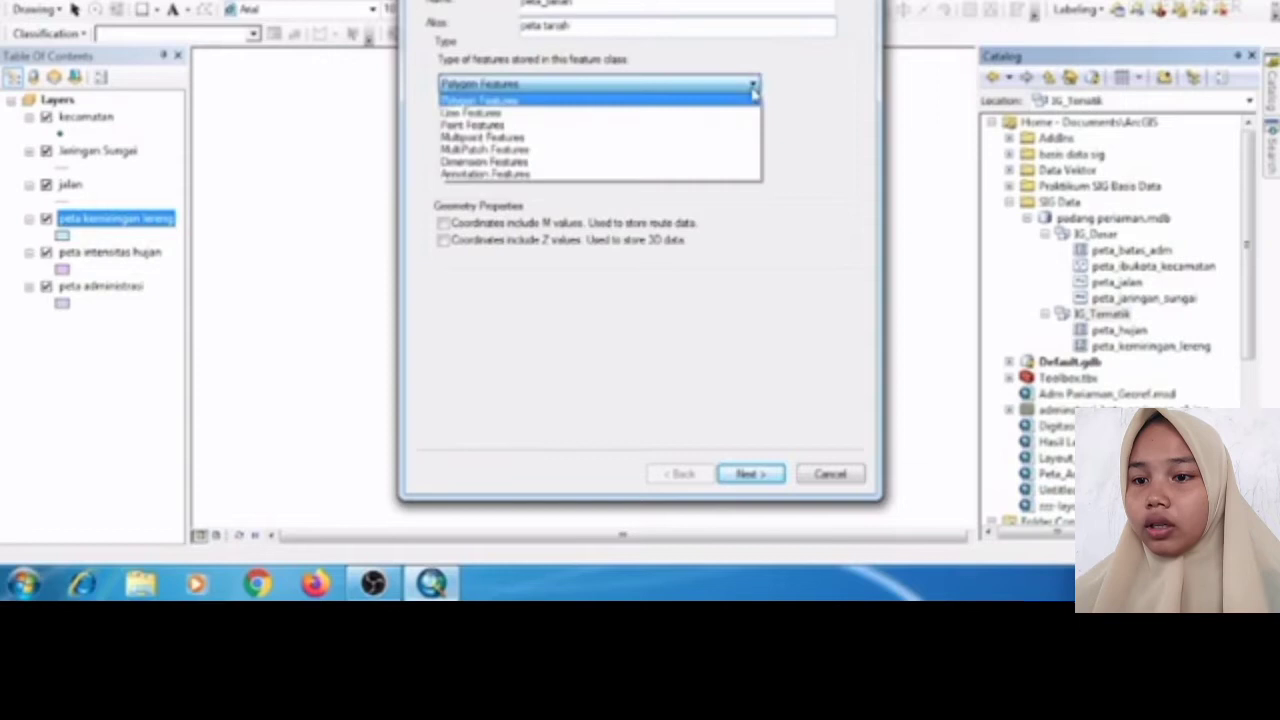
{"action": "left_click", "coordinate": [730, 103]}
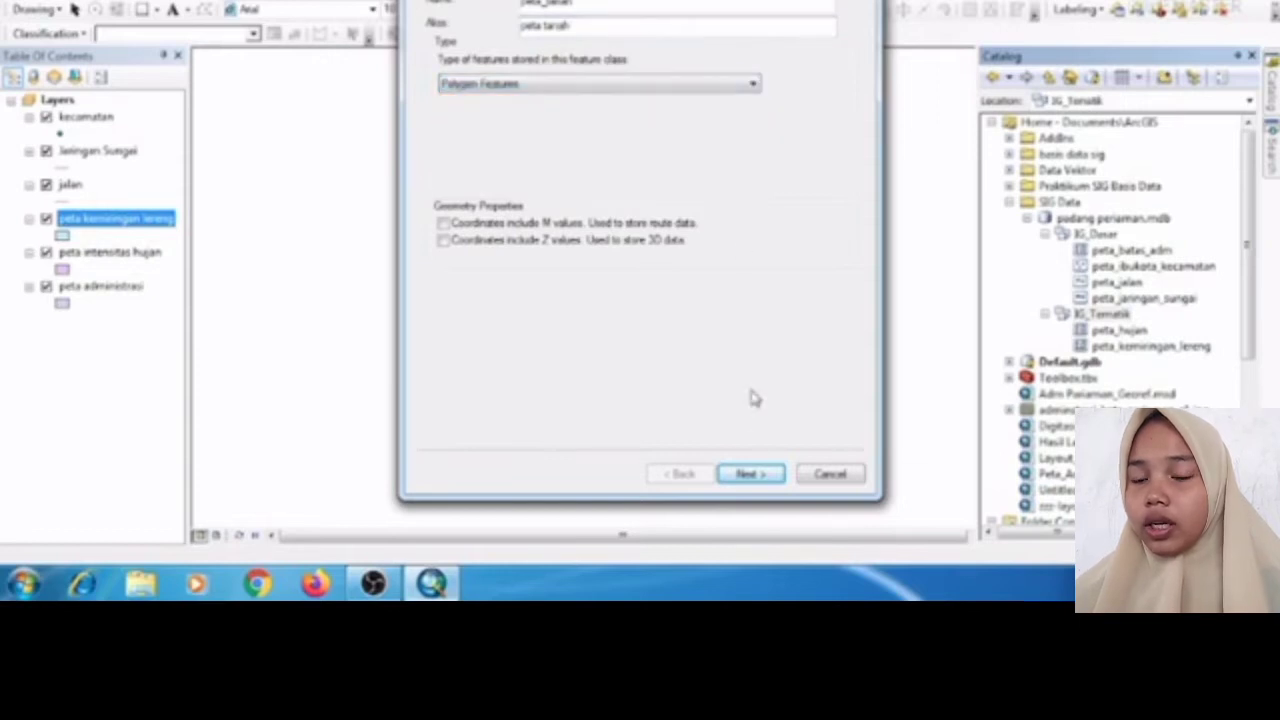
{"action": "left_click", "coordinate": [750, 473]}
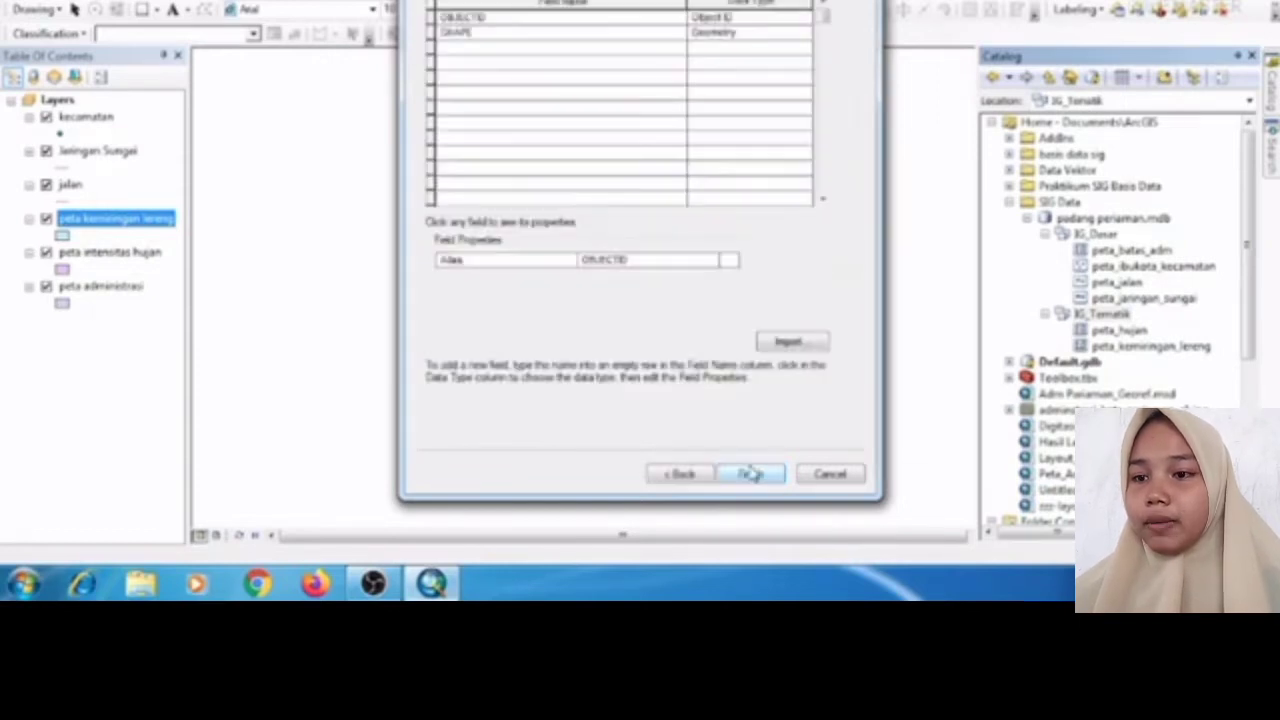
- Add a field named peta_tanah with the Text data type to the soil feature class
{"action": "left_click", "coordinate": [654, 47]}
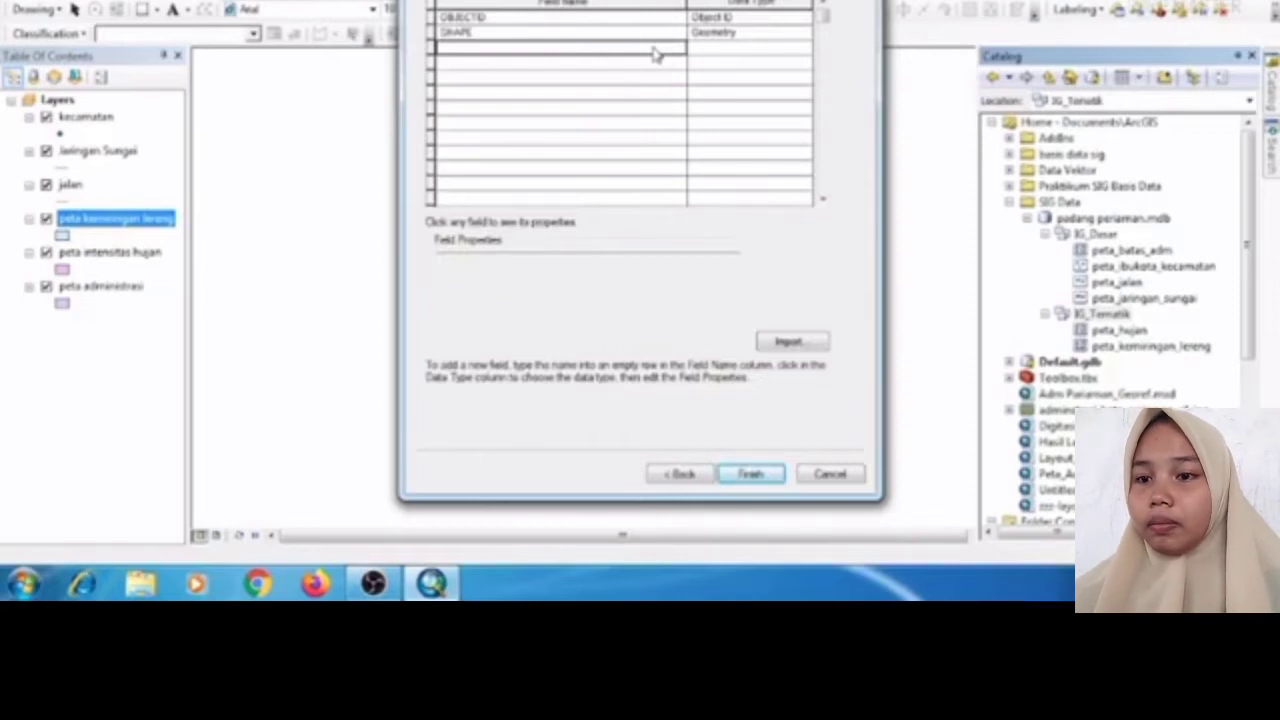
{"action": "type", "text": "peta_lereng"}
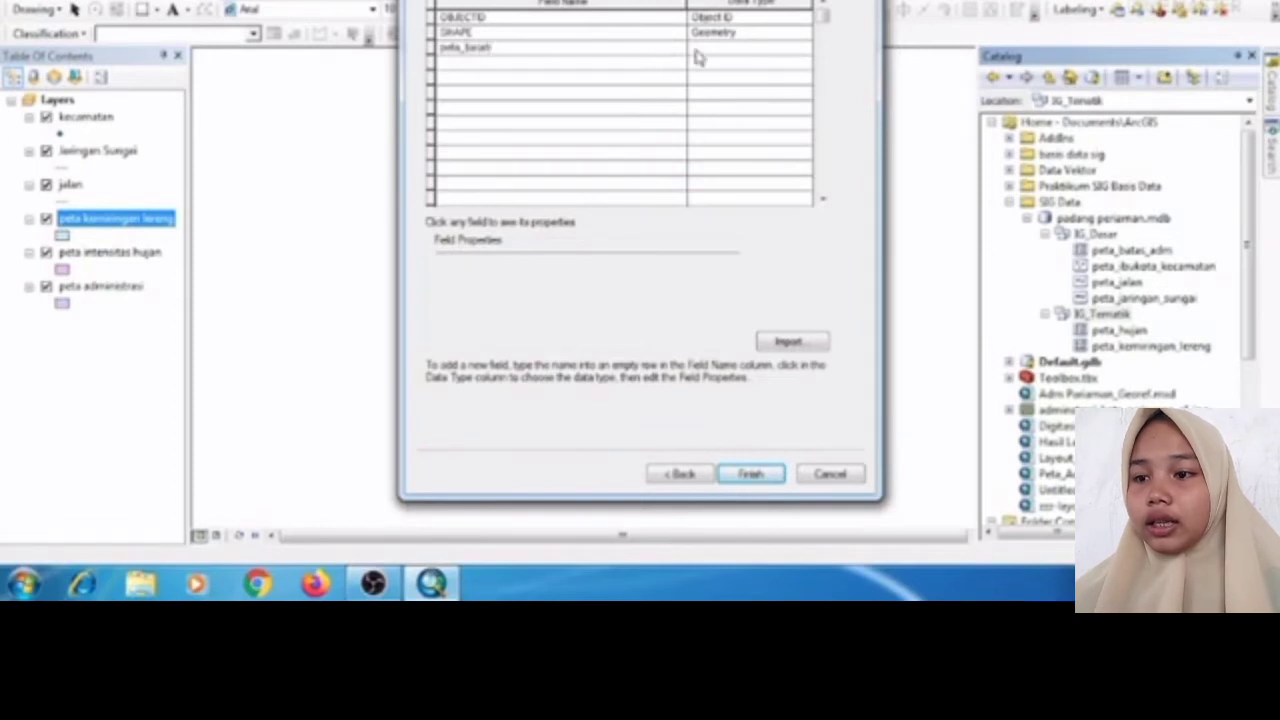
{"action": "left_click", "coordinate": [698, 48]}
{"action": "left_click", "coordinate": [698, 50]}
{"action": "left_click", "coordinate": [702, 118]}
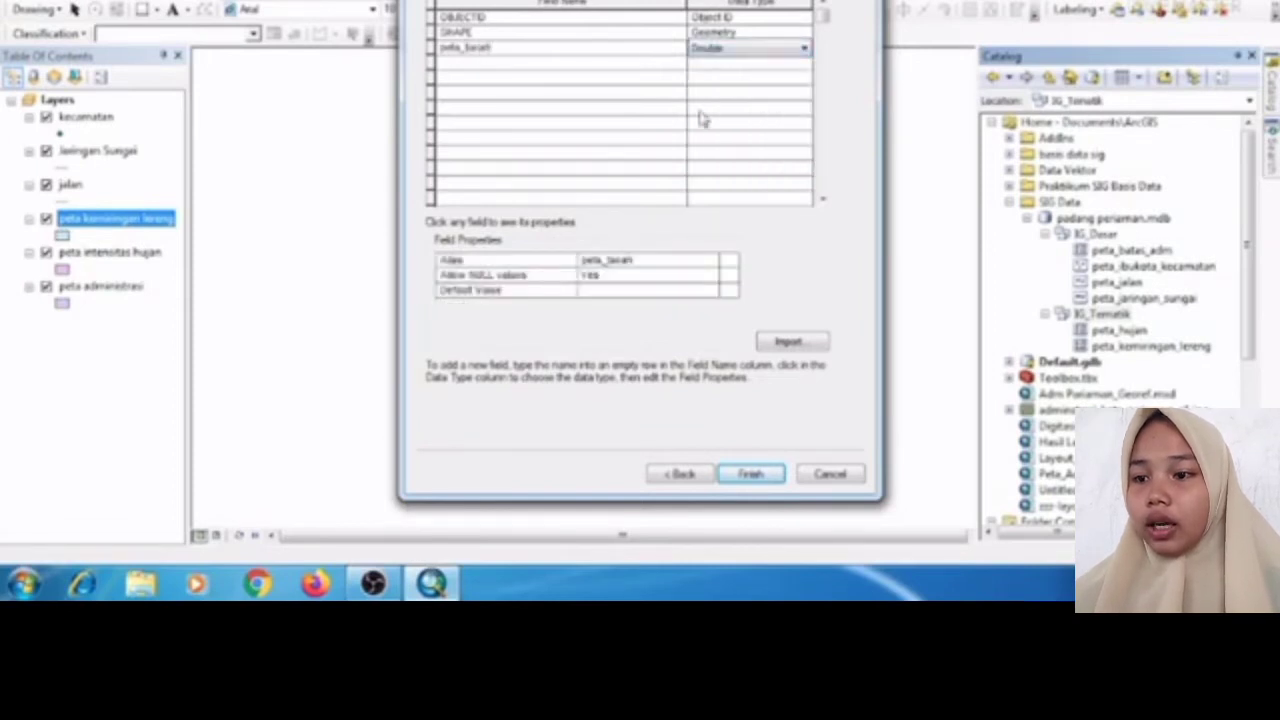
{"action": "left_click", "coordinate": [714, 52]}
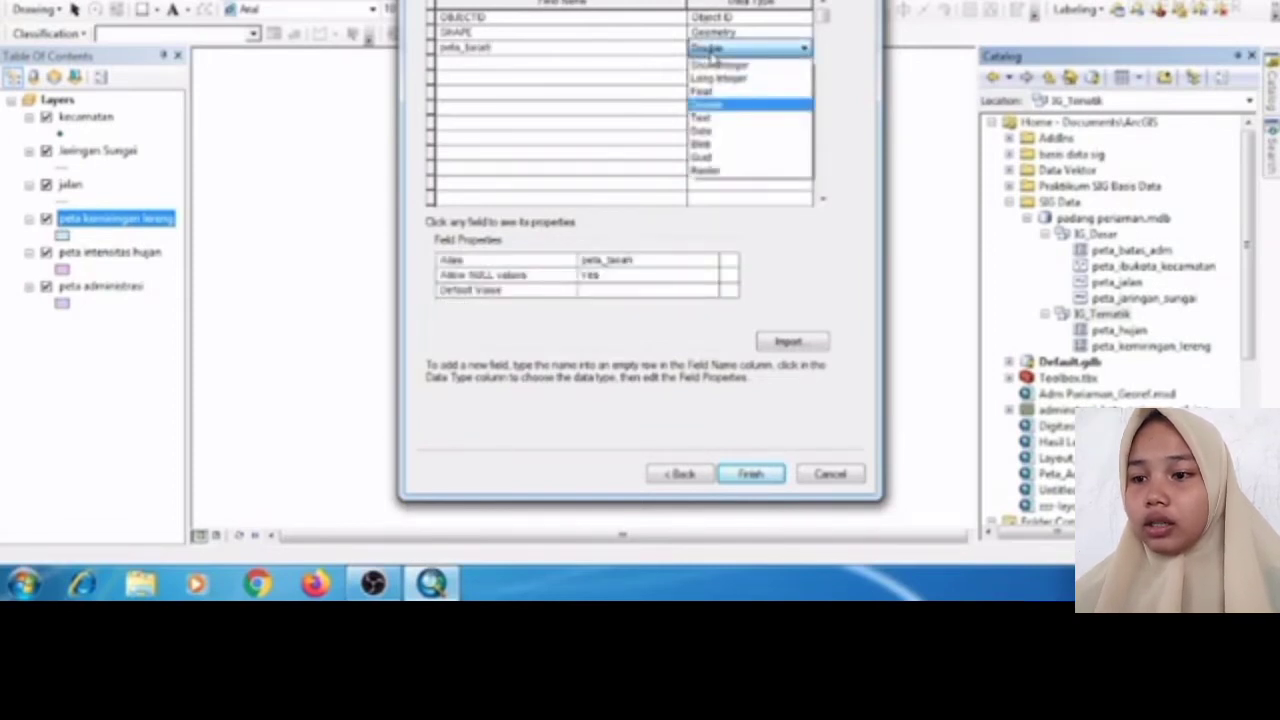
{"action": "left_click", "coordinate": [710, 120]}
- Add a second field named jenis_tanah with the Text data type to the soil feature class
{"action": "left_click", "coordinate": [675, 68]}
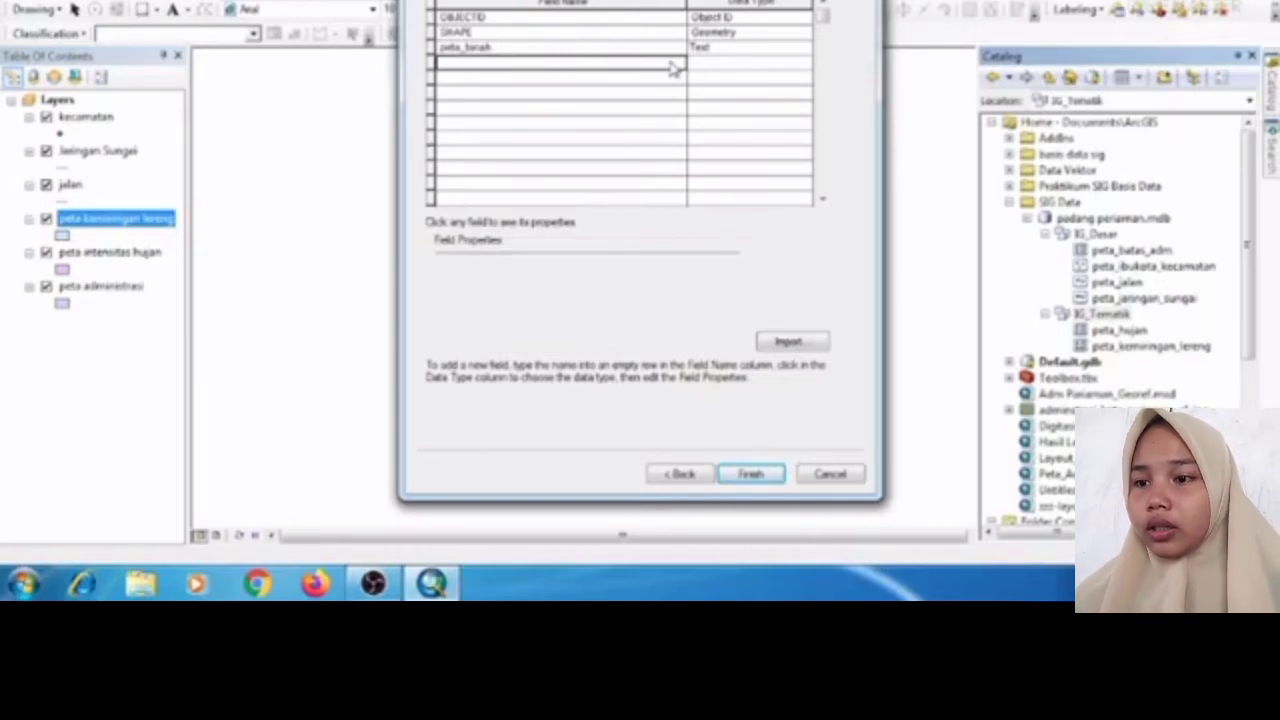
{"action": "left_click", "coordinate": [672, 65]}
{"action": "type", "text": "jenis"}
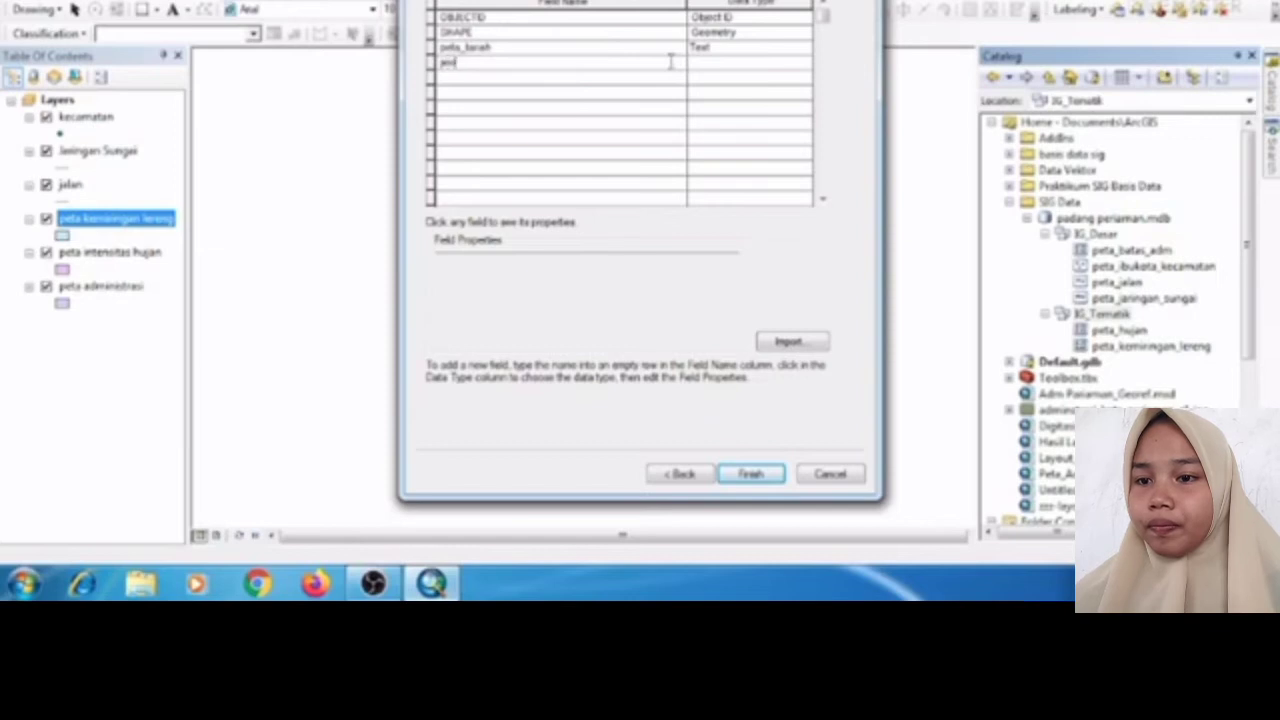
{"action": "type", "text": "_tanah"}
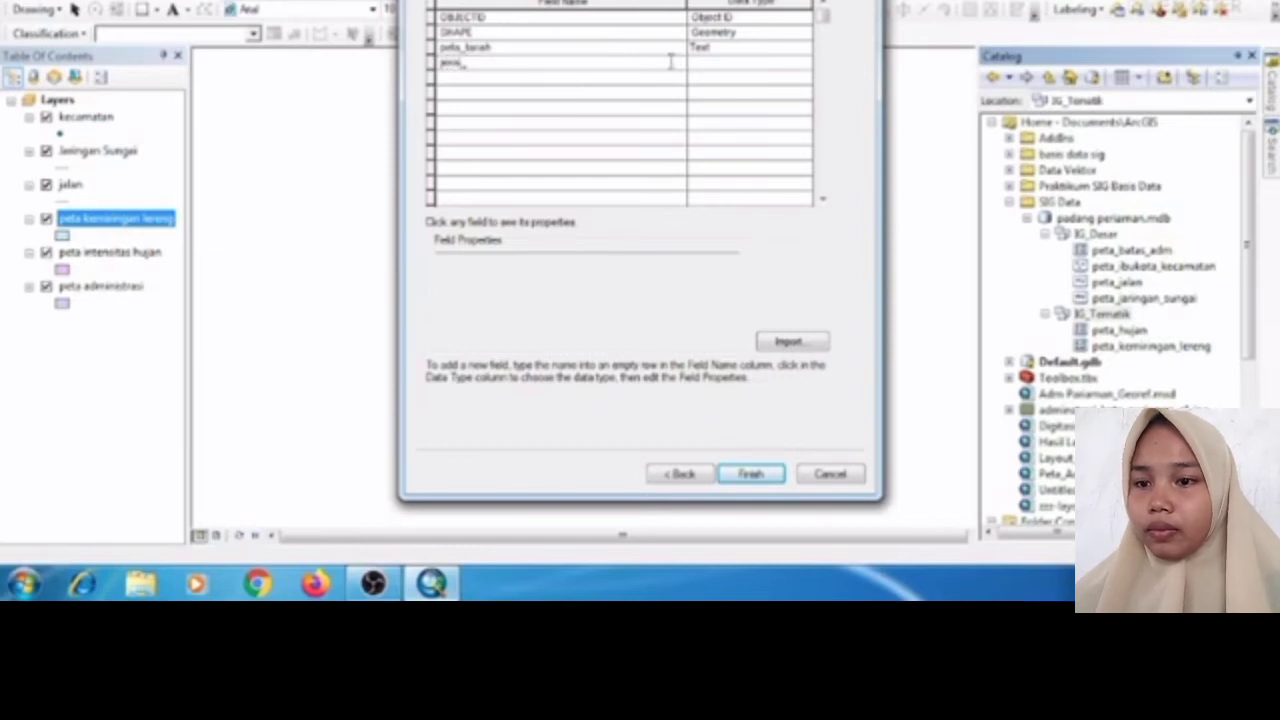
{"action": "left_click", "coordinate": [700, 64]}
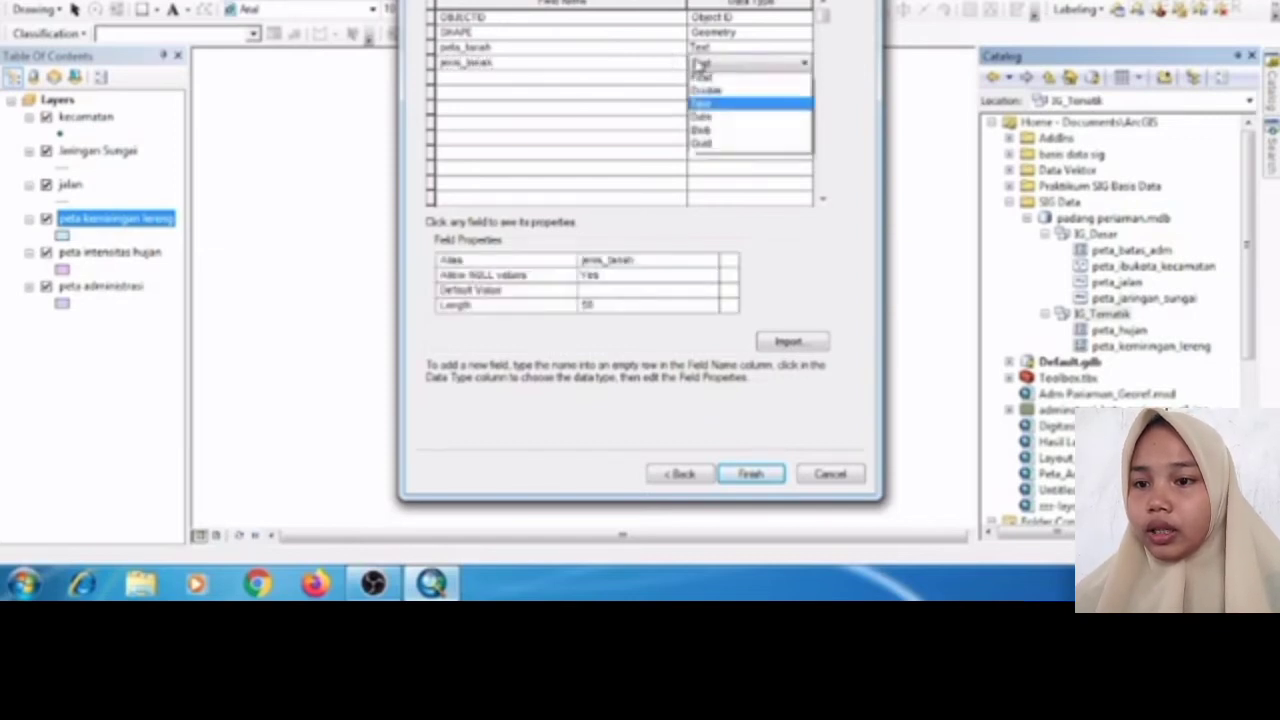
{"action": "left_click", "coordinate": [702, 135]}
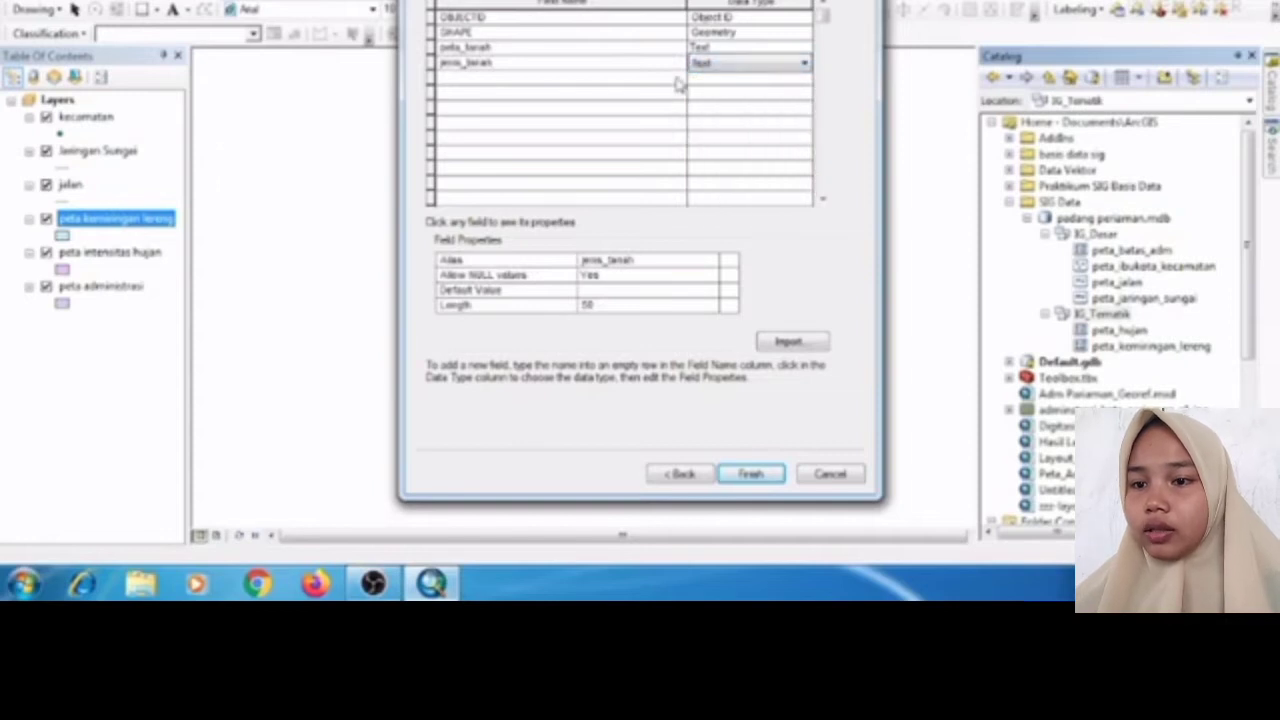
- Add a third field named keterangan_tanah with the Text data type to the soil feature class
{"action": "left_click", "coordinate": [678, 82]}
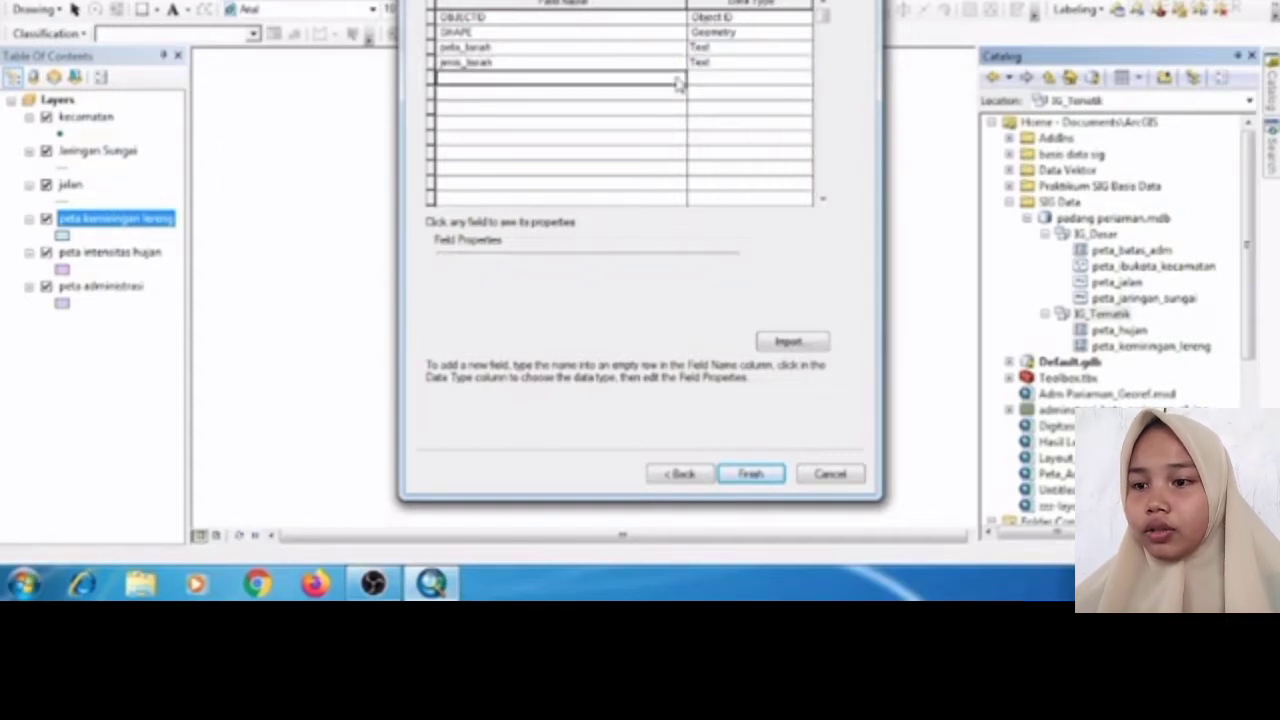
{"action": "type", "text": "ket"}
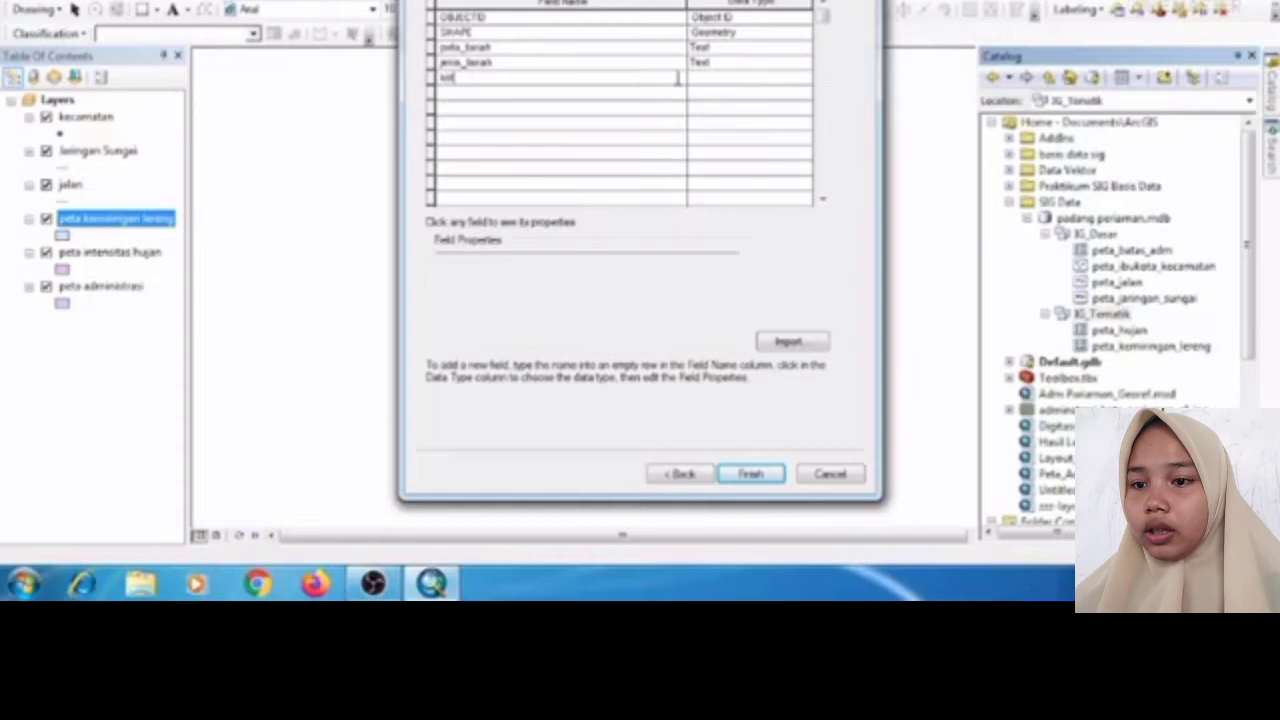
{"action": "type", "text": "erangan_tanah"}
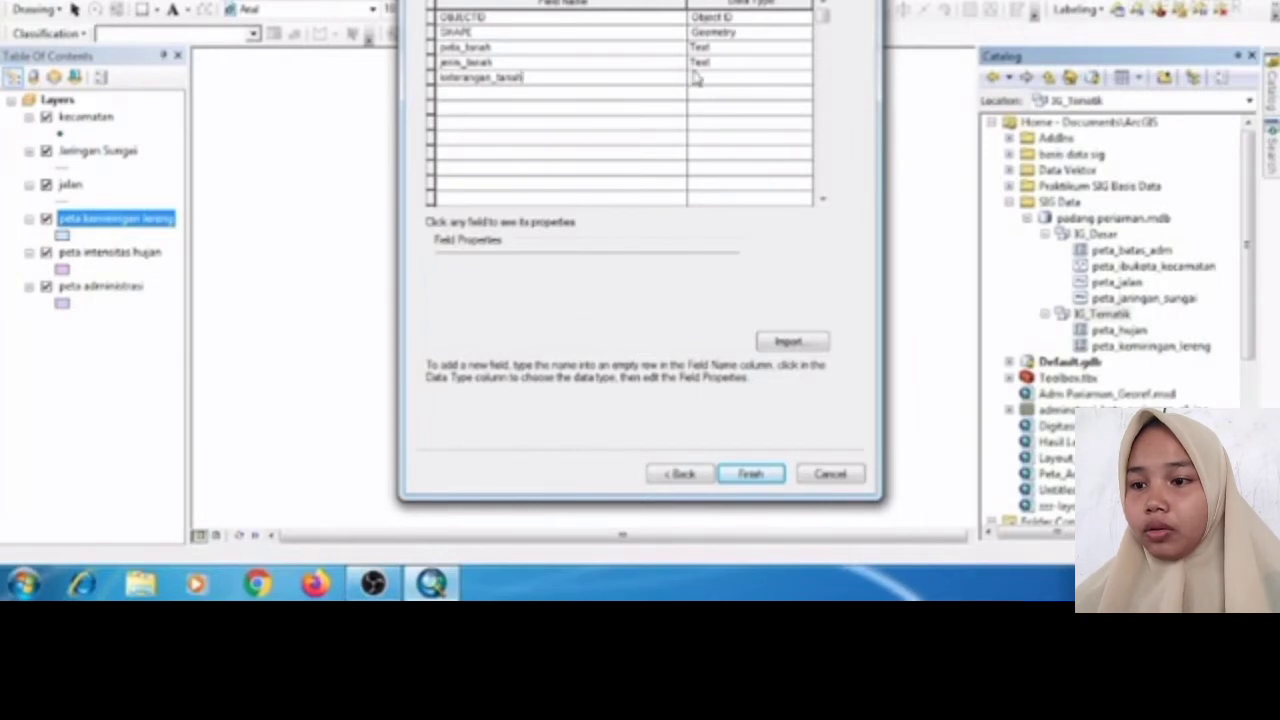
{"action": "left_click", "coordinate": [694, 78]}
{"action": "left_click", "coordinate": [706, 148]}
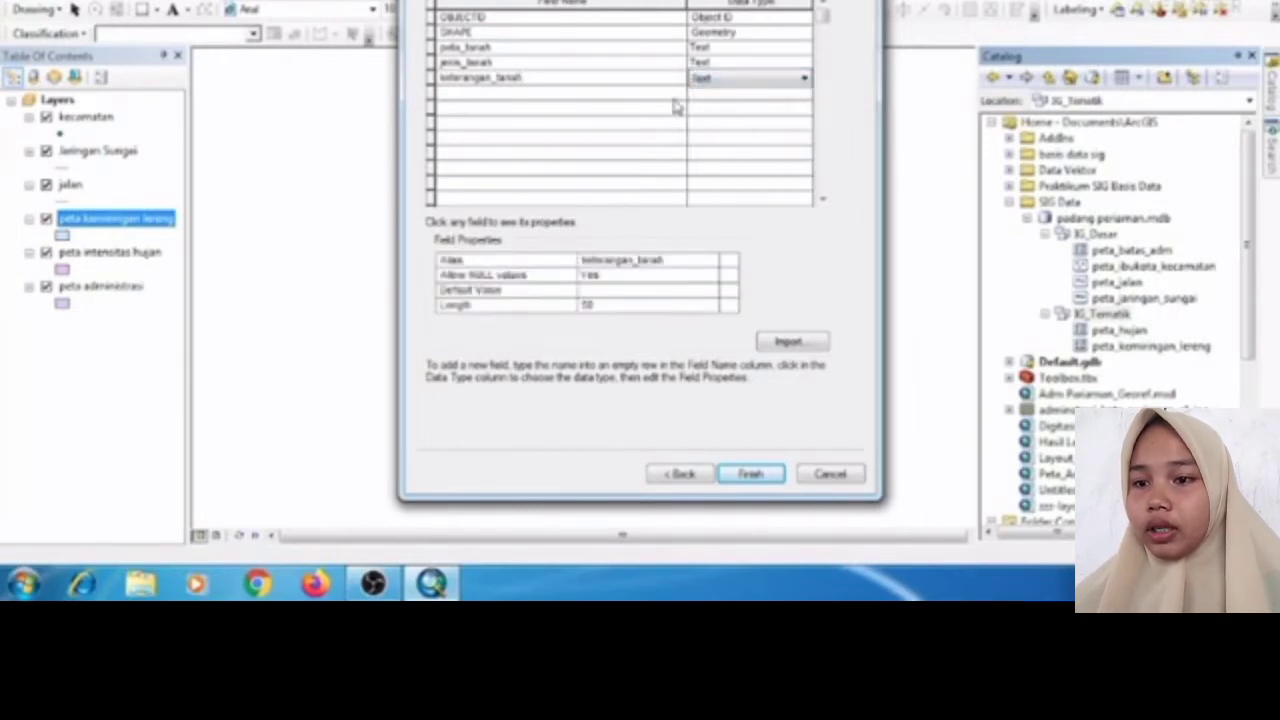
- Add a Short Integer field named Skor_tanah and finish creating the soil feature class
{"action": "left_click", "coordinate": [675, 100]}
{"action": "type", "text": "SKH"}
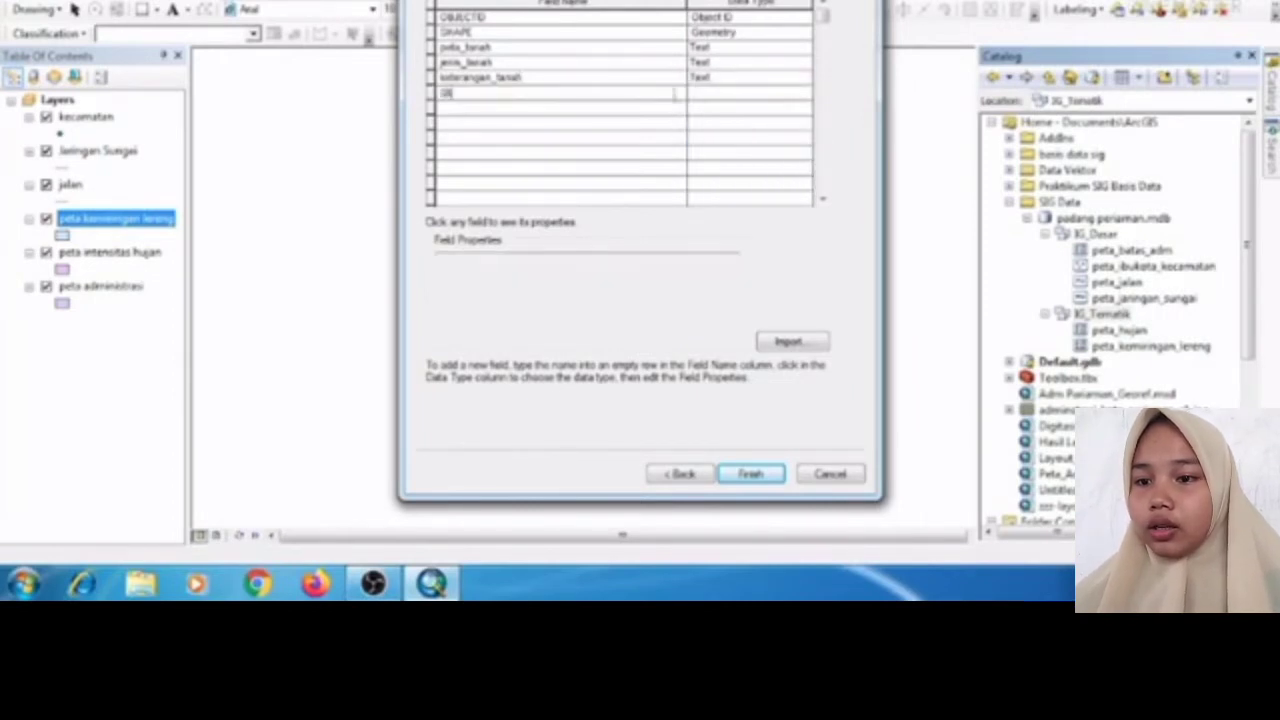
{"action": "type", "text": "_tanah"}
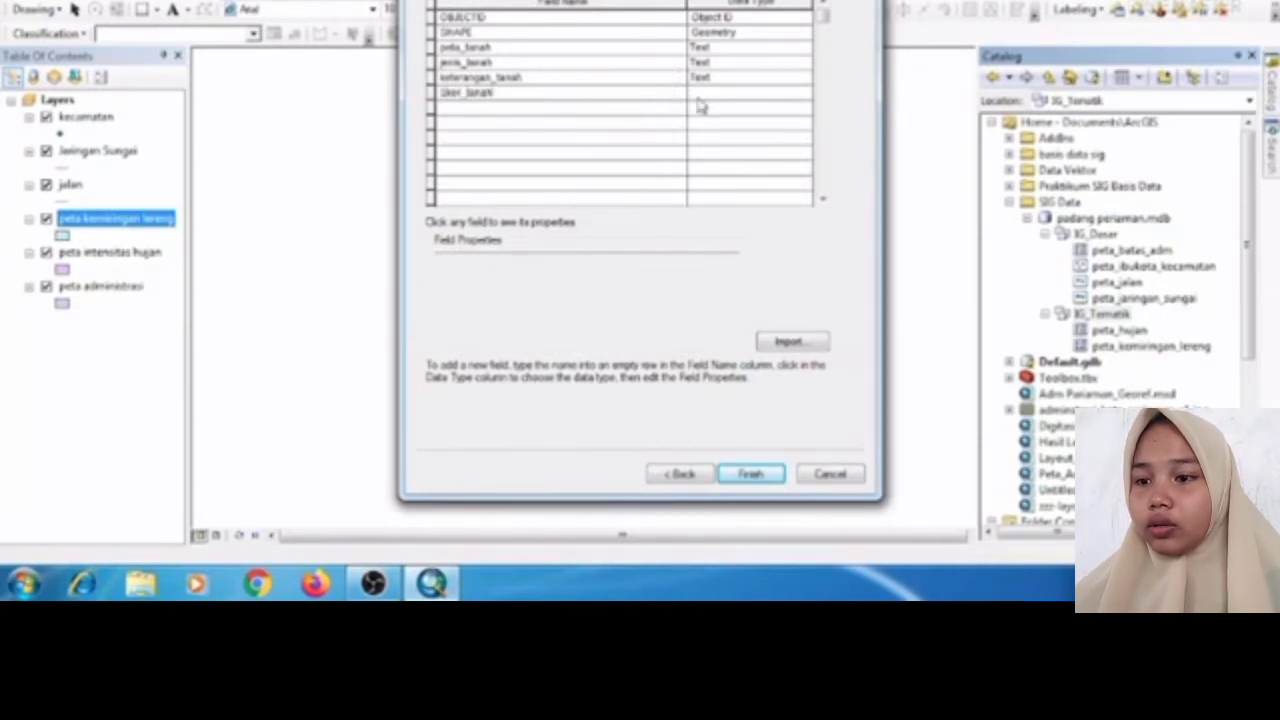
{"action": "left_click", "coordinate": [697, 98]}
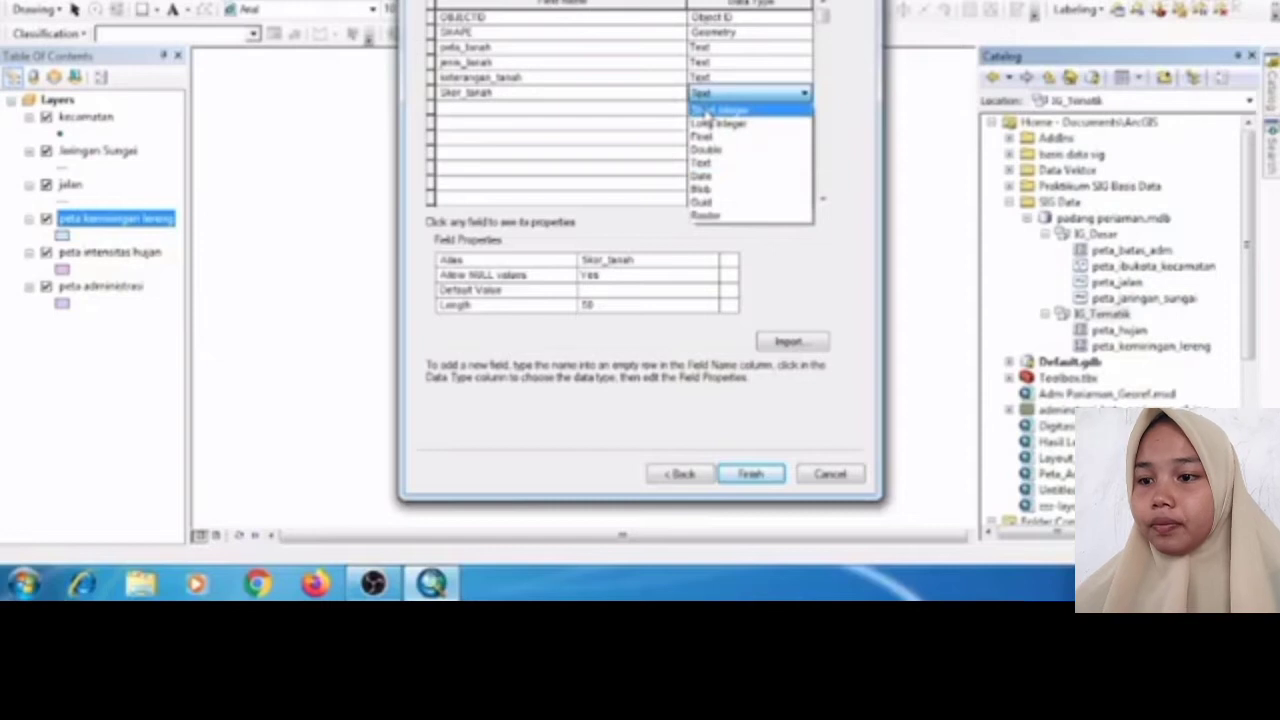
{"action": "left_click", "coordinate": [706, 111]}
{"action": "left_click", "coordinate": [762, 476]}
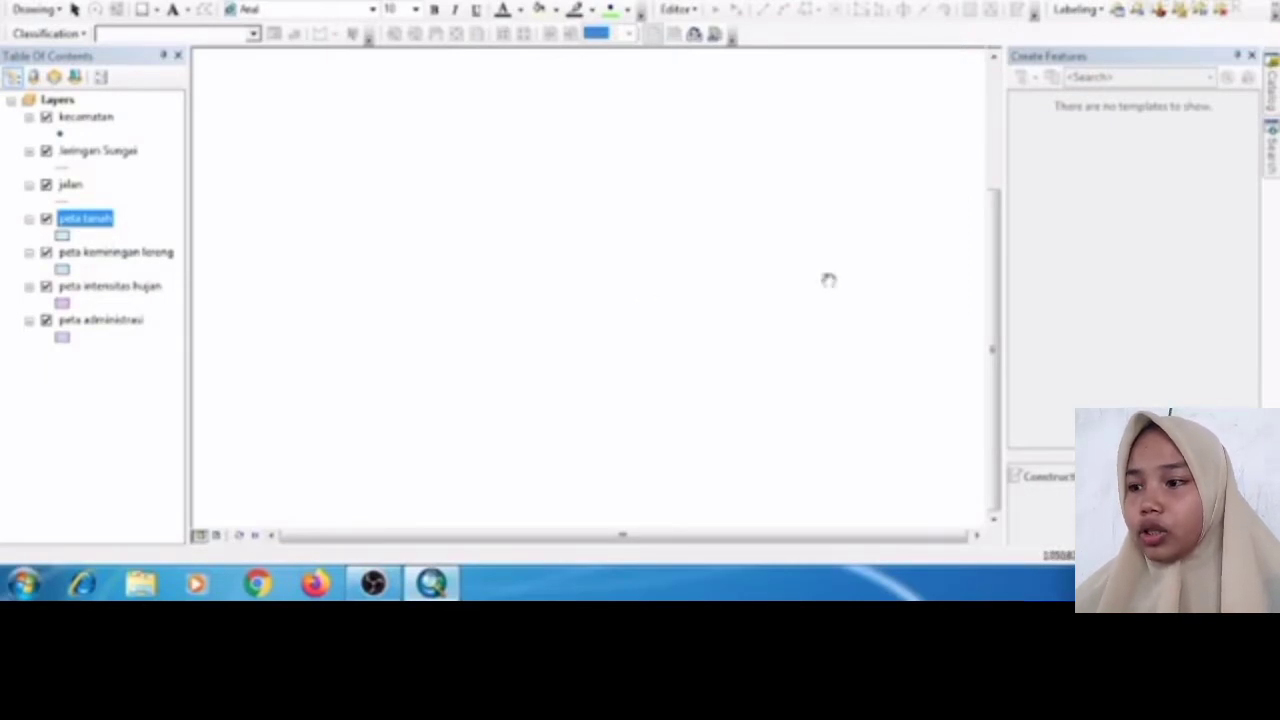
- Show the catalog again and open the domain properties of the padang pariaman.mdb geodatabase
{"action": "left_click", "coordinate": [1271, 98]}
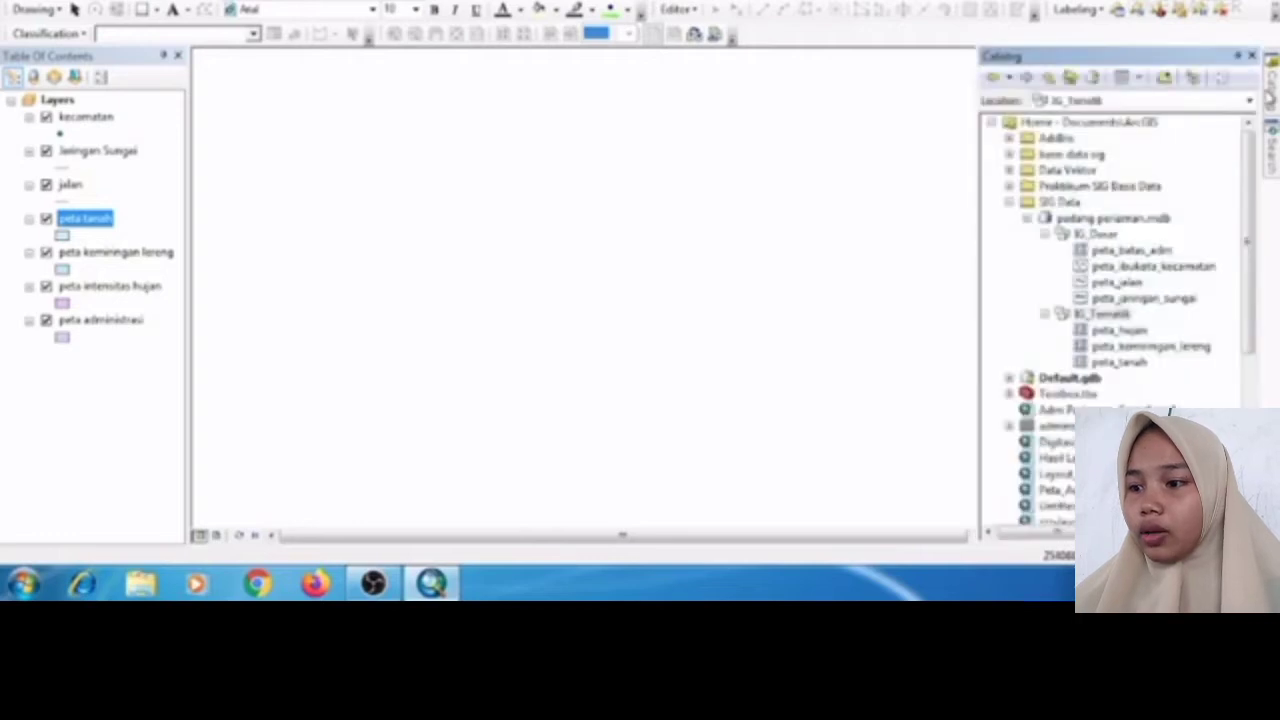
{"action": "left_click", "coordinate": [1143, 226]}
{"action": "right_click", "coordinate": [1143, 226]}
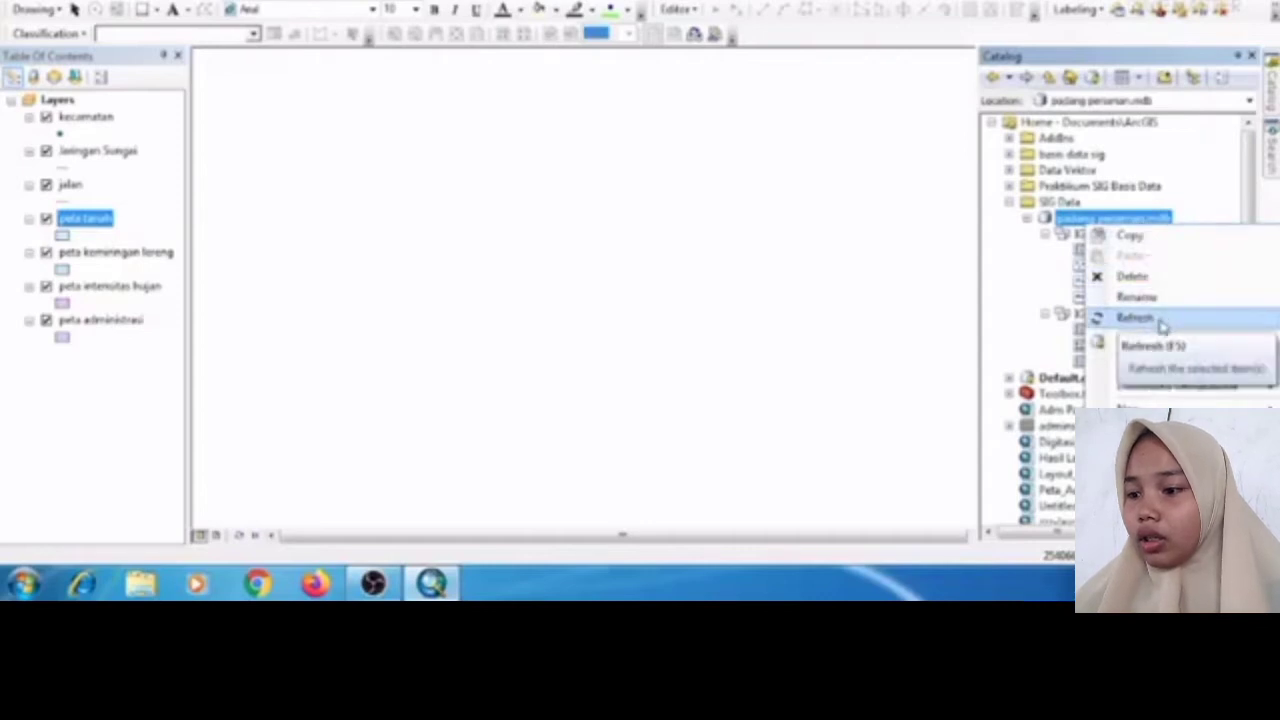
{"action": "left_click", "coordinate": [1143, 516]}
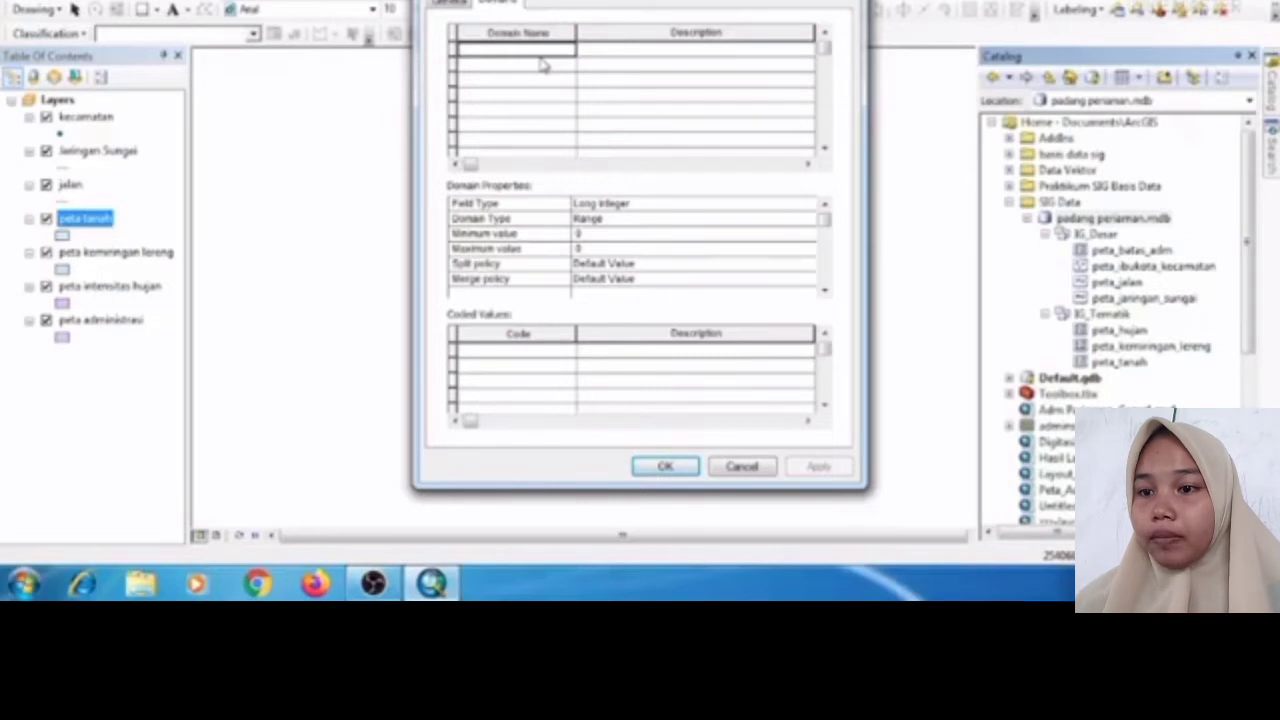
- Add two domains named Kemiringan Lereng and Klasifikasi Lereng to the geodatabase's domain list
{"action": "type", "text": "K"}
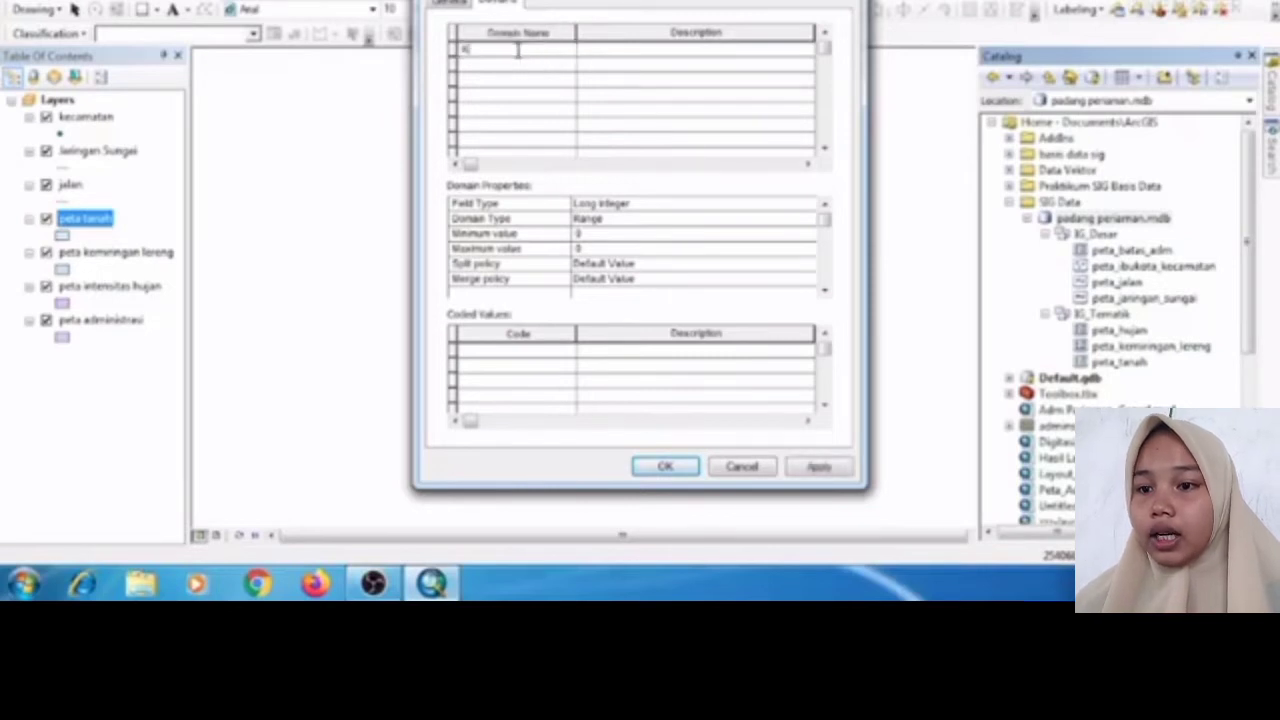
{"action": "type", "text": "emiringa"}
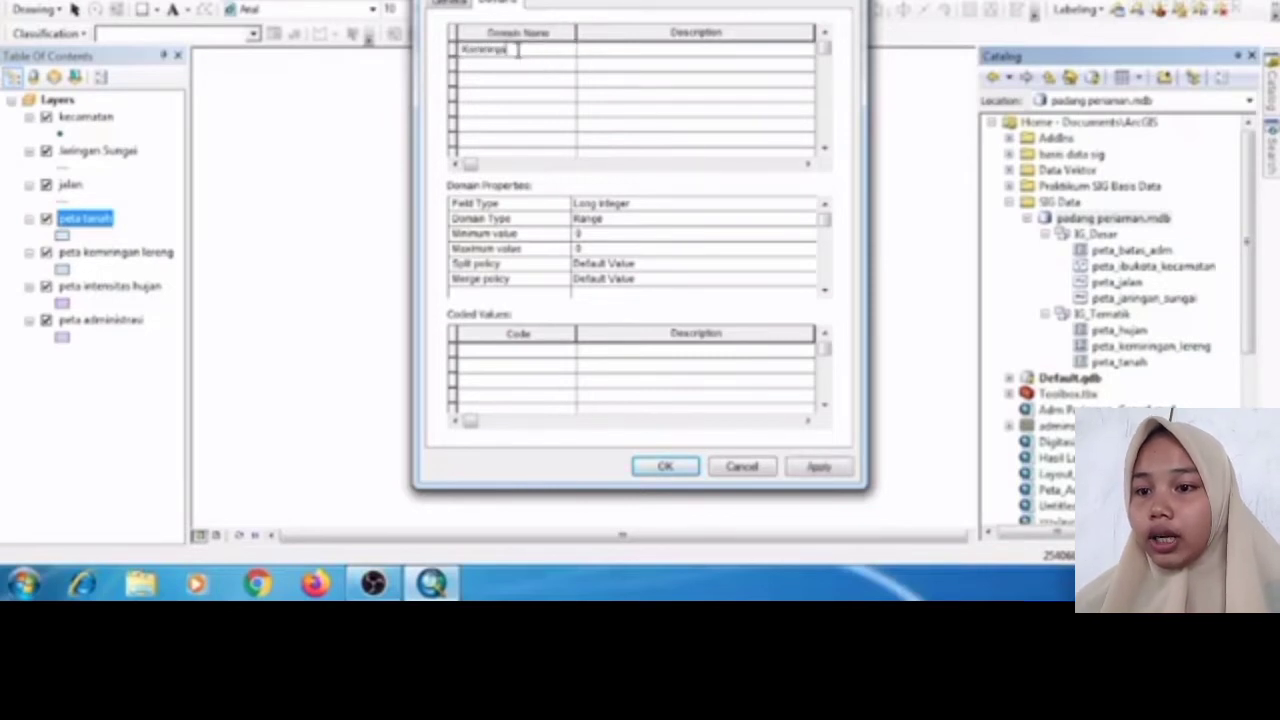
{"action": "type", "text": "n Lereng"}
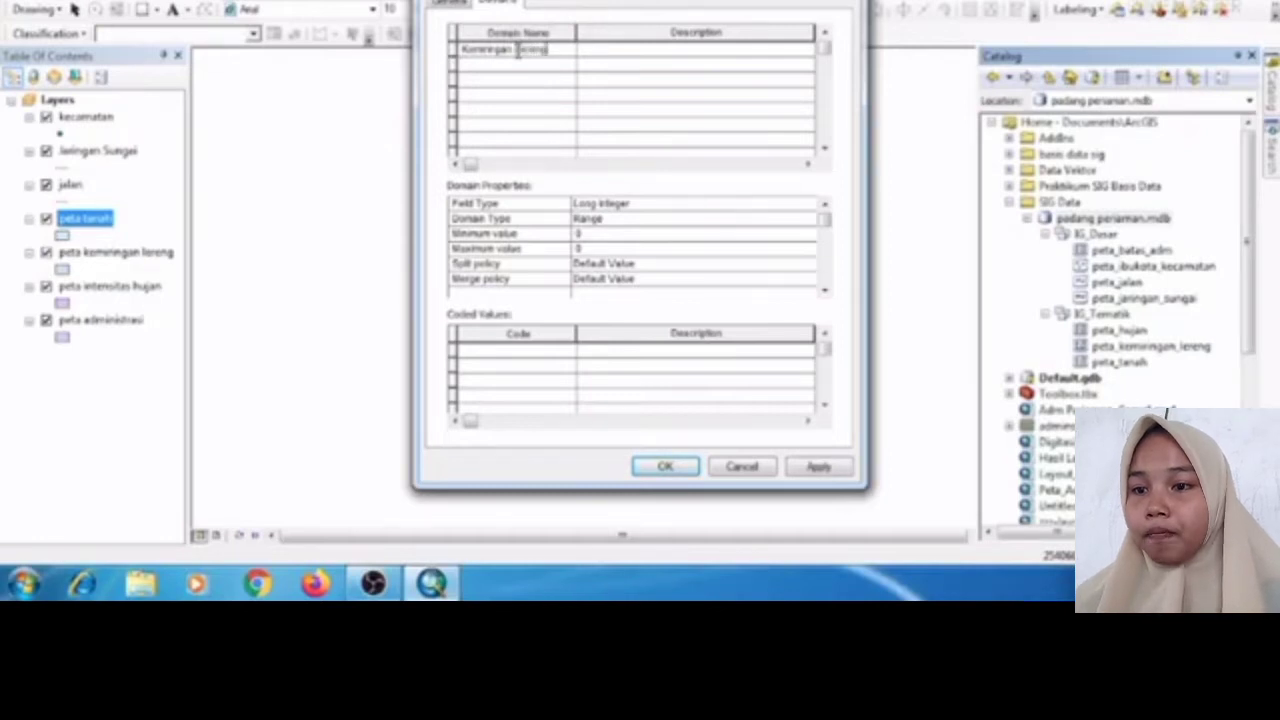
{"action": "left_click", "coordinate": [520, 68]}
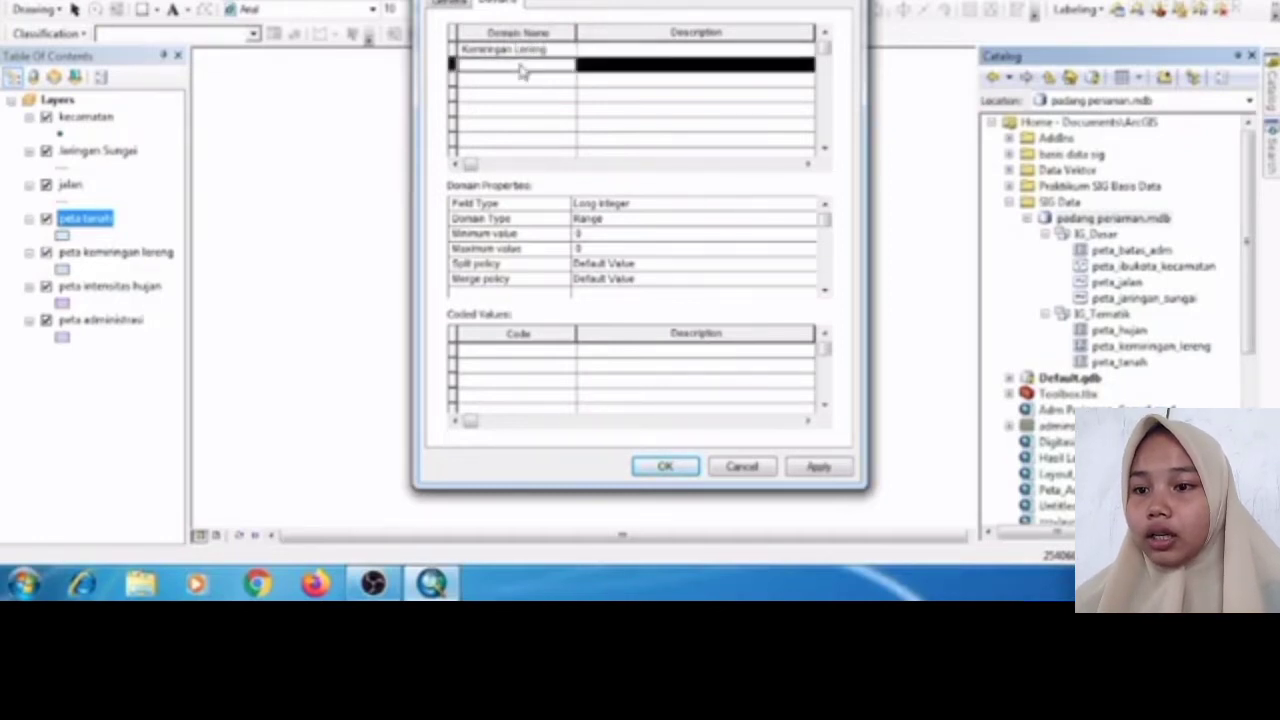
{"action": "type", "text": "Kap"}
{"action": "type", "text": "asit"}
{"action": "type", "text": "kasi Lereng"}
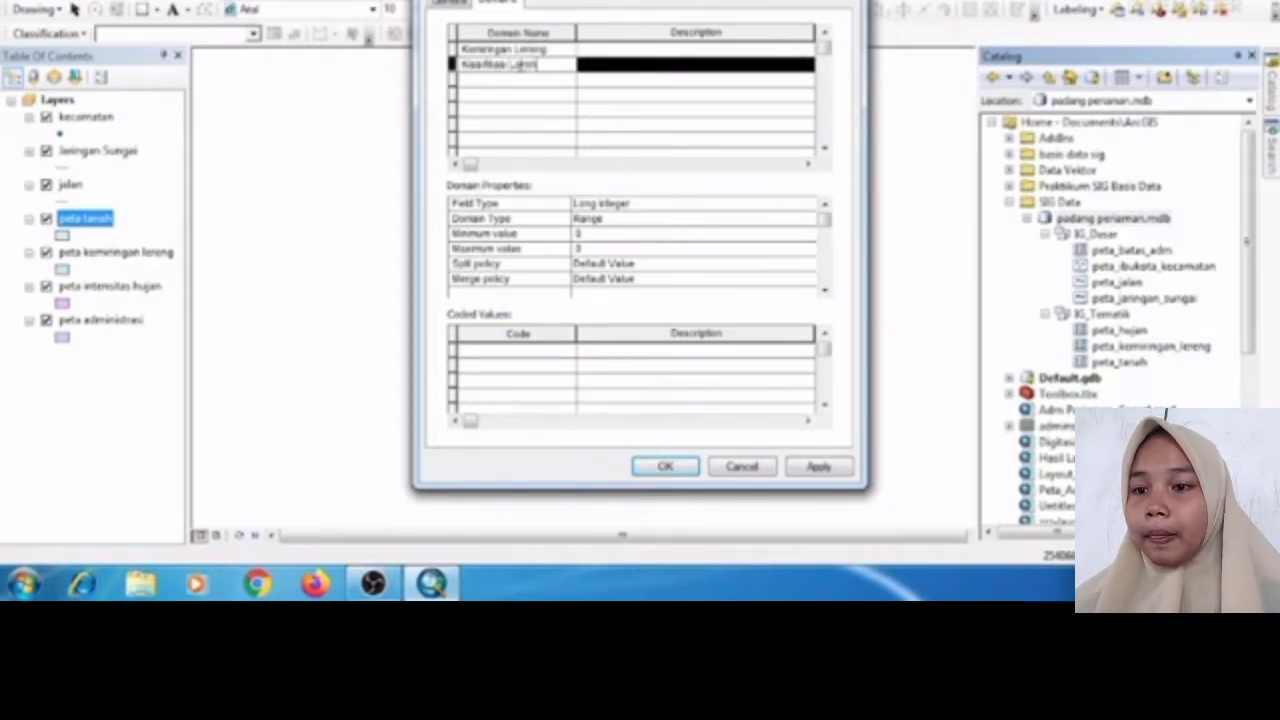
- Add two rainfall domains named Intensitas Hujan and Klasifikasi Hujan below the slope domains
{"action": "left_click", "coordinate": [520, 84]}
{"action": "left_click", "coordinate": [520, 84]}
{"action": "type", "text": "Intensitas Hujan"}
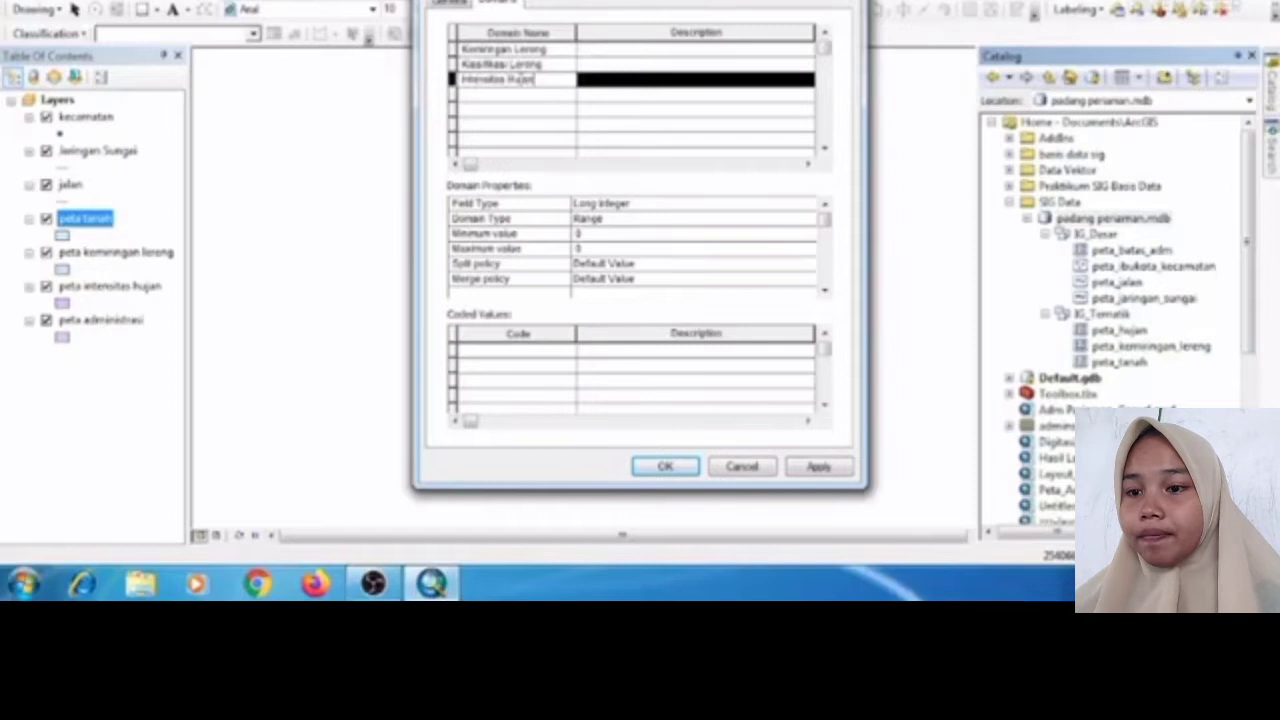
{"action": "left_click", "coordinate": [525, 101]}
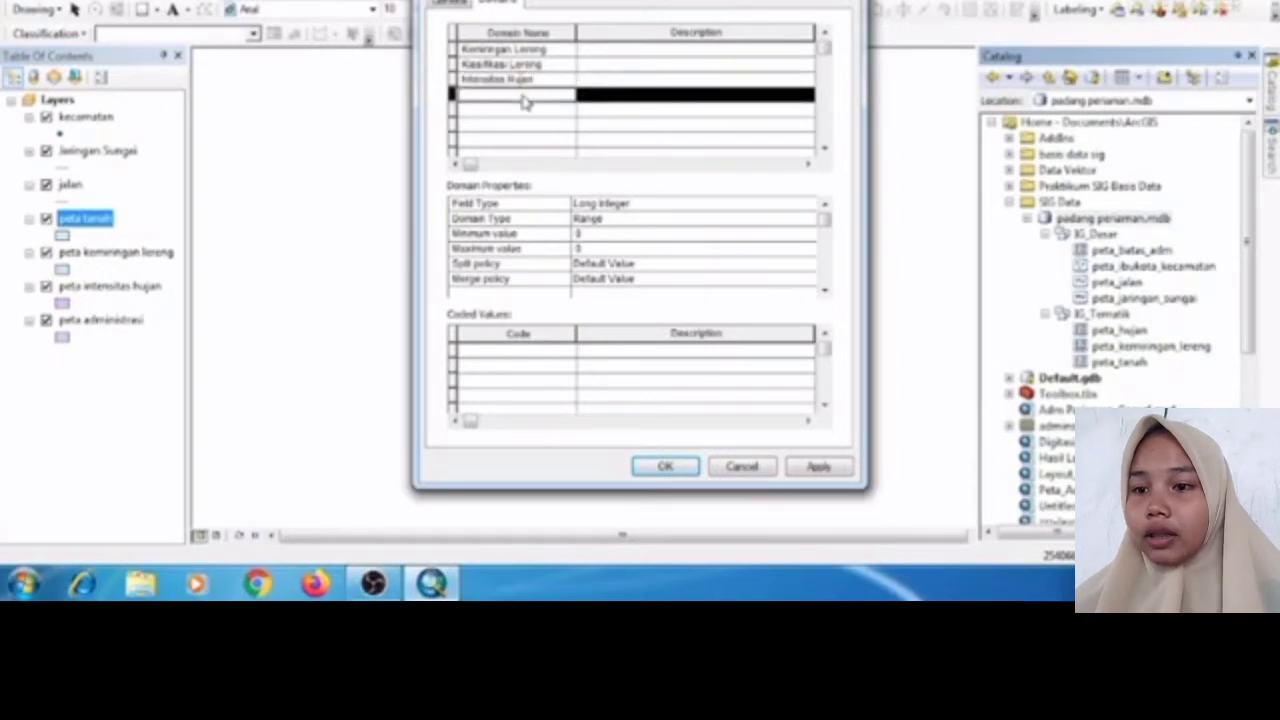
{"action": "left_click", "coordinate": [524, 96]}
{"action": "type", "text": "K"}
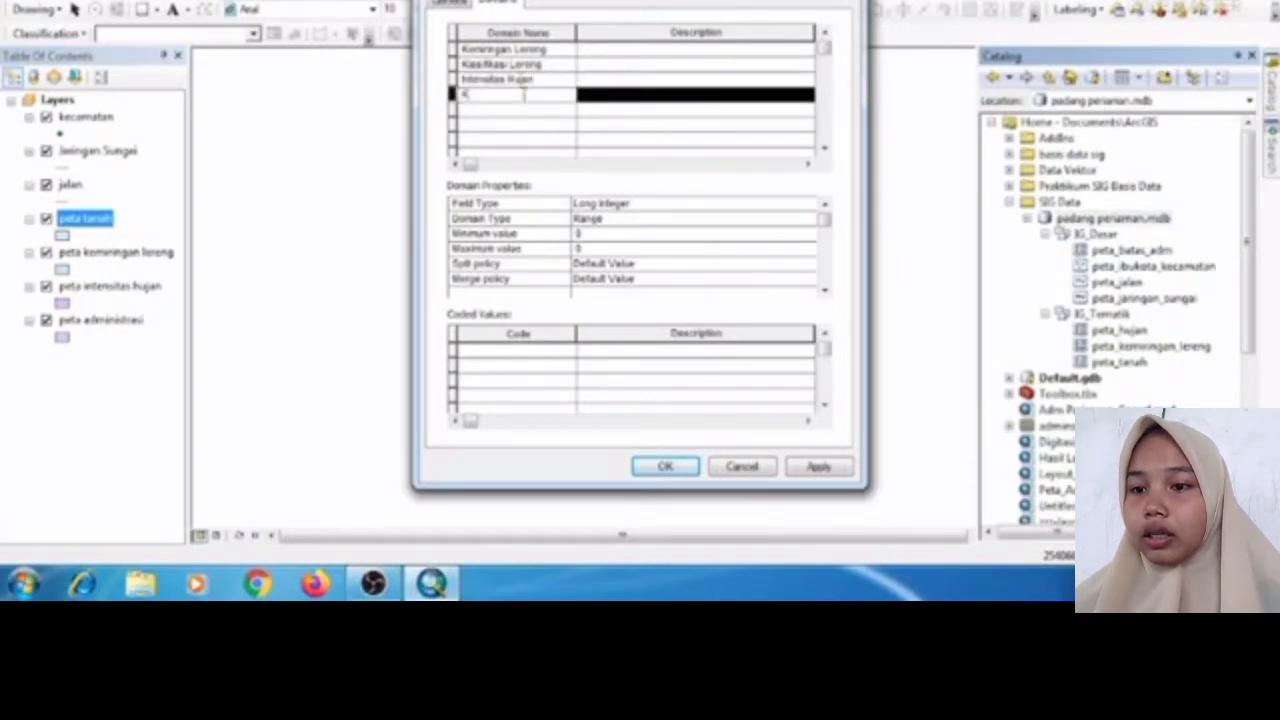
{"action": "type", "text": "lasifikasi Hujan"}
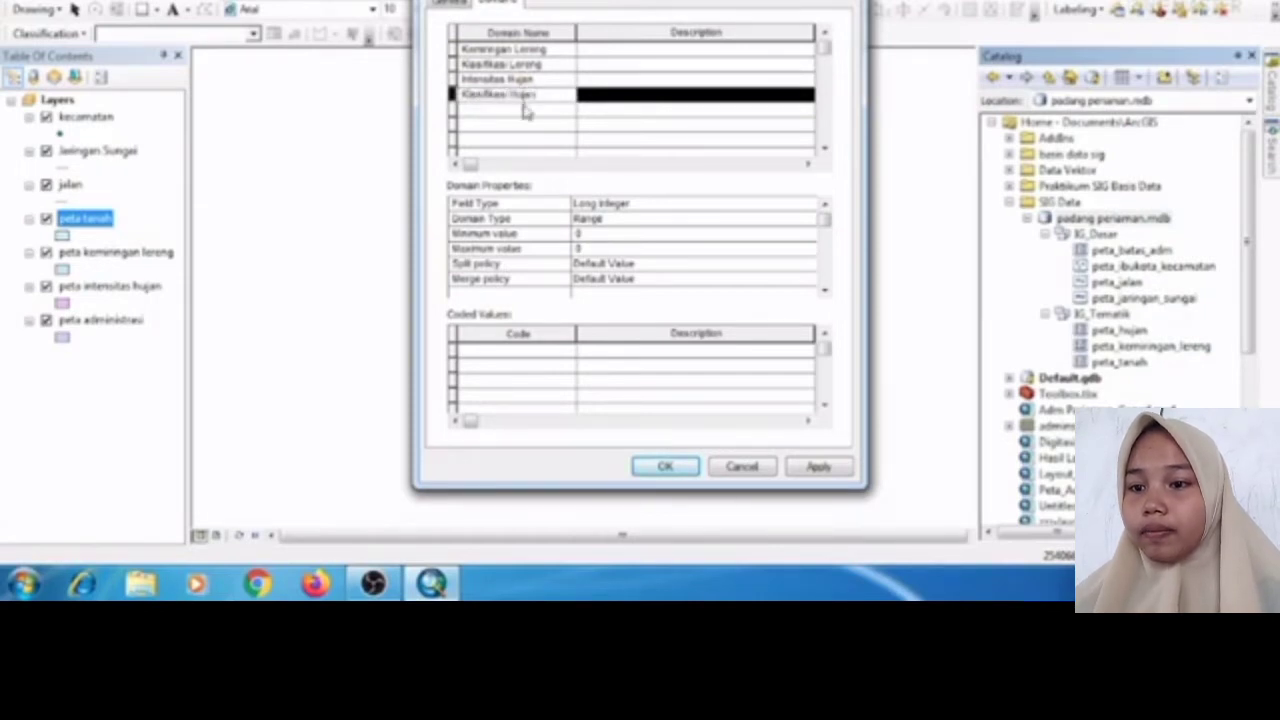
- Add two soil domains named jenis Tanah and Keterangan Tanah below the rainfall domains
{"action": "left_click", "coordinate": [528, 111]}
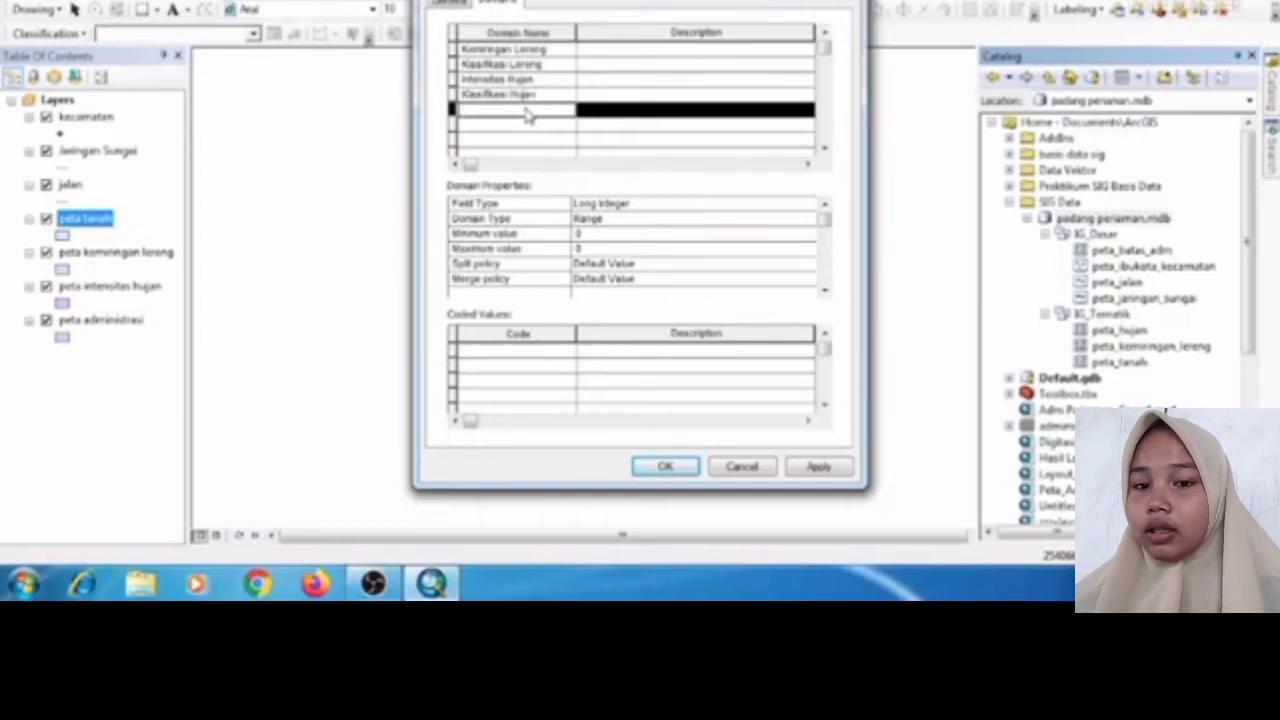
{"action": "left_click", "coordinate": [526, 110]}
{"action": "type", "text": "jenis "}
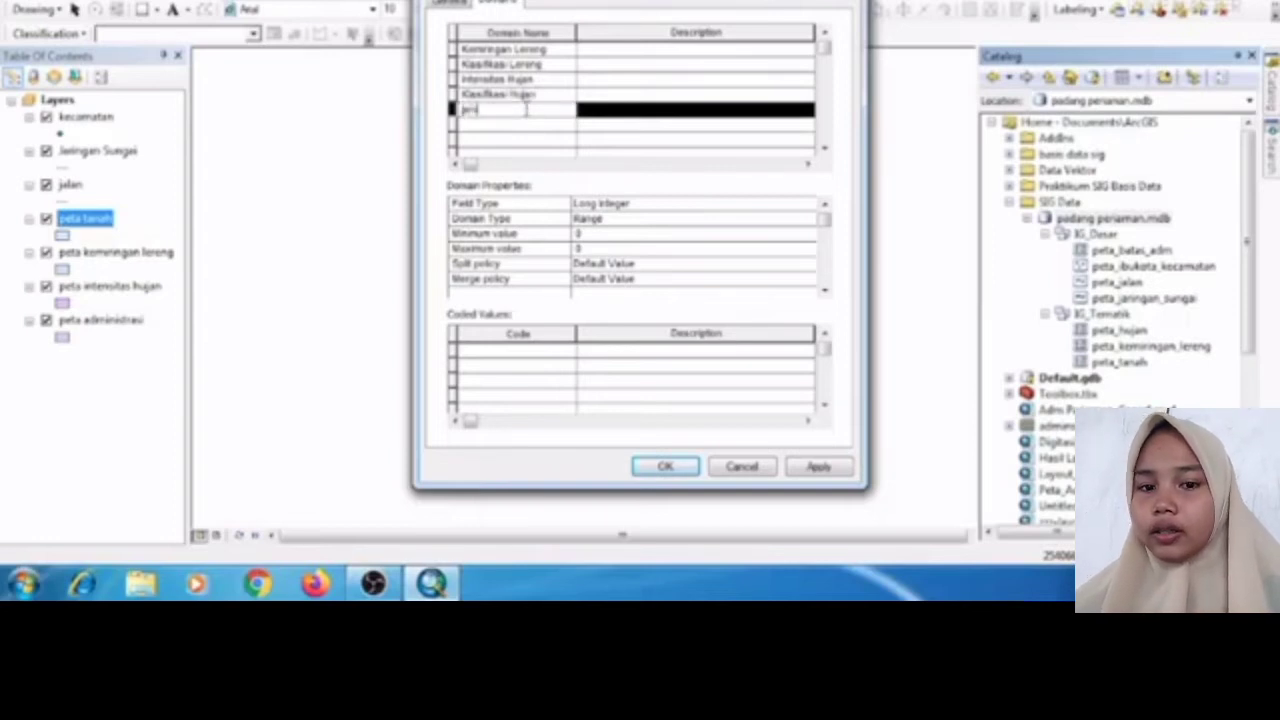
{"action": "type", "text": "Tanah"}
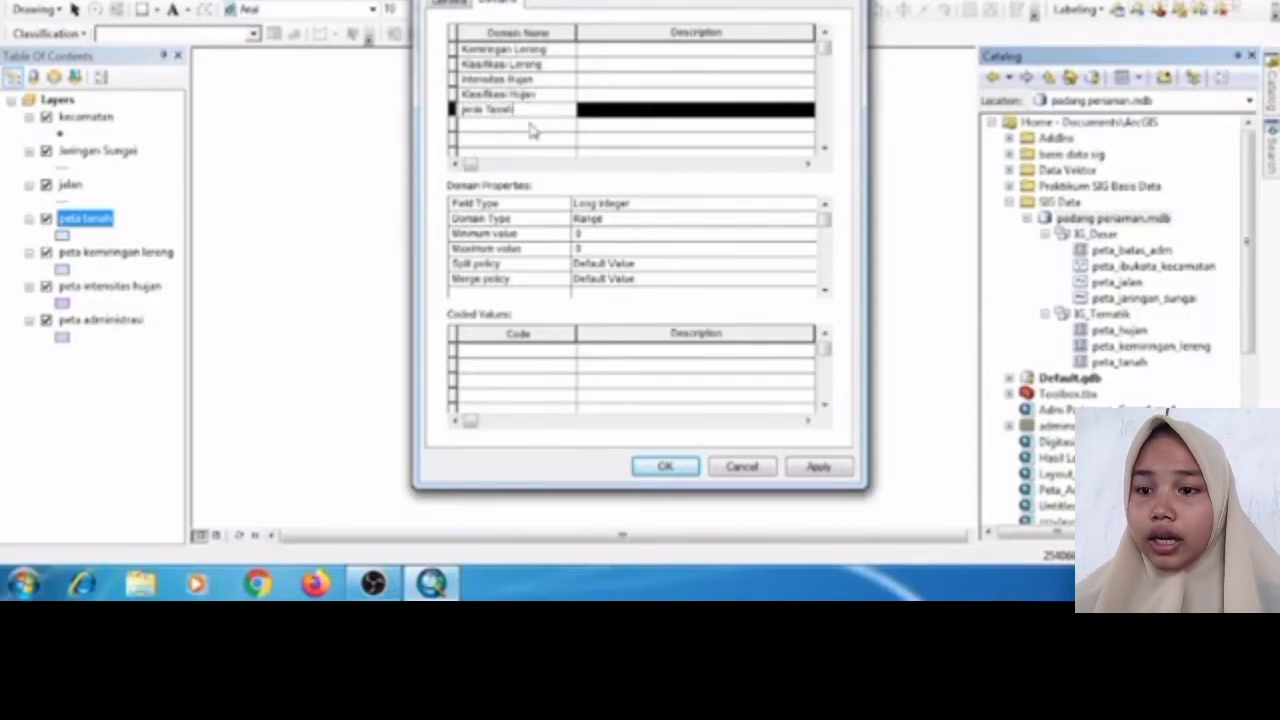
{"action": "left_click", "coordinate": [532, 126]}
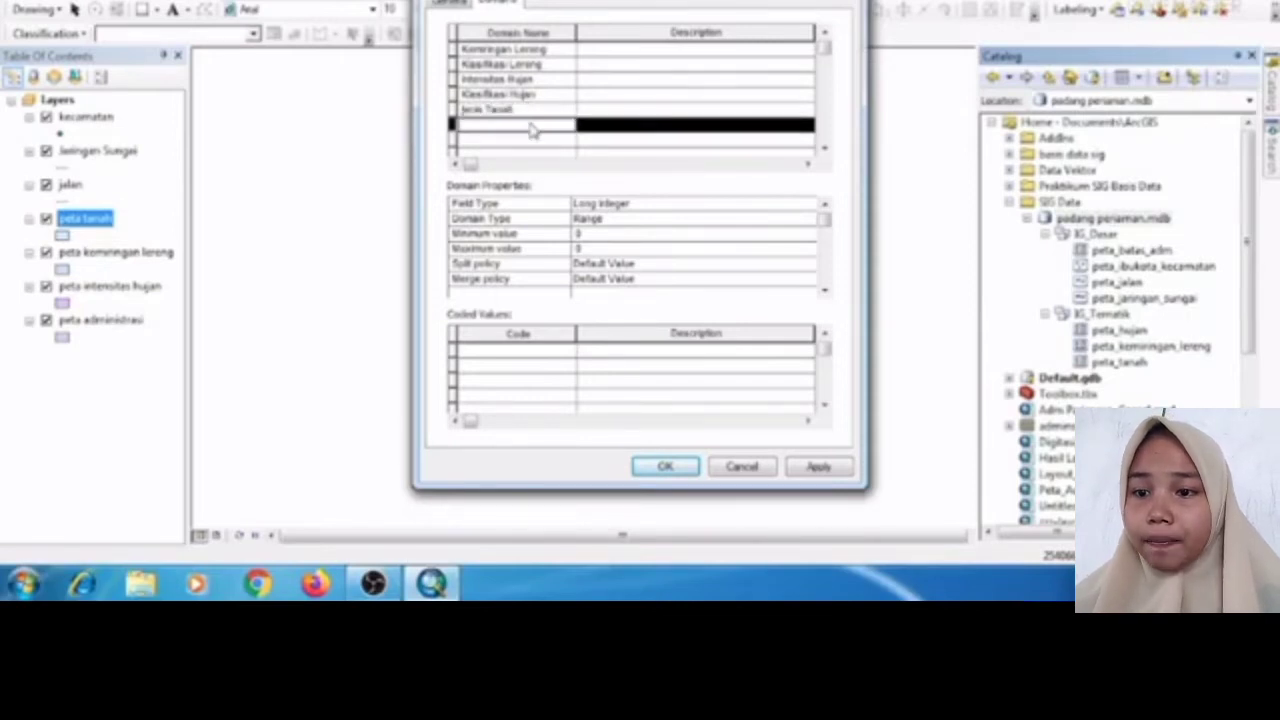
{"action": "type", "text": "Kriteria"}
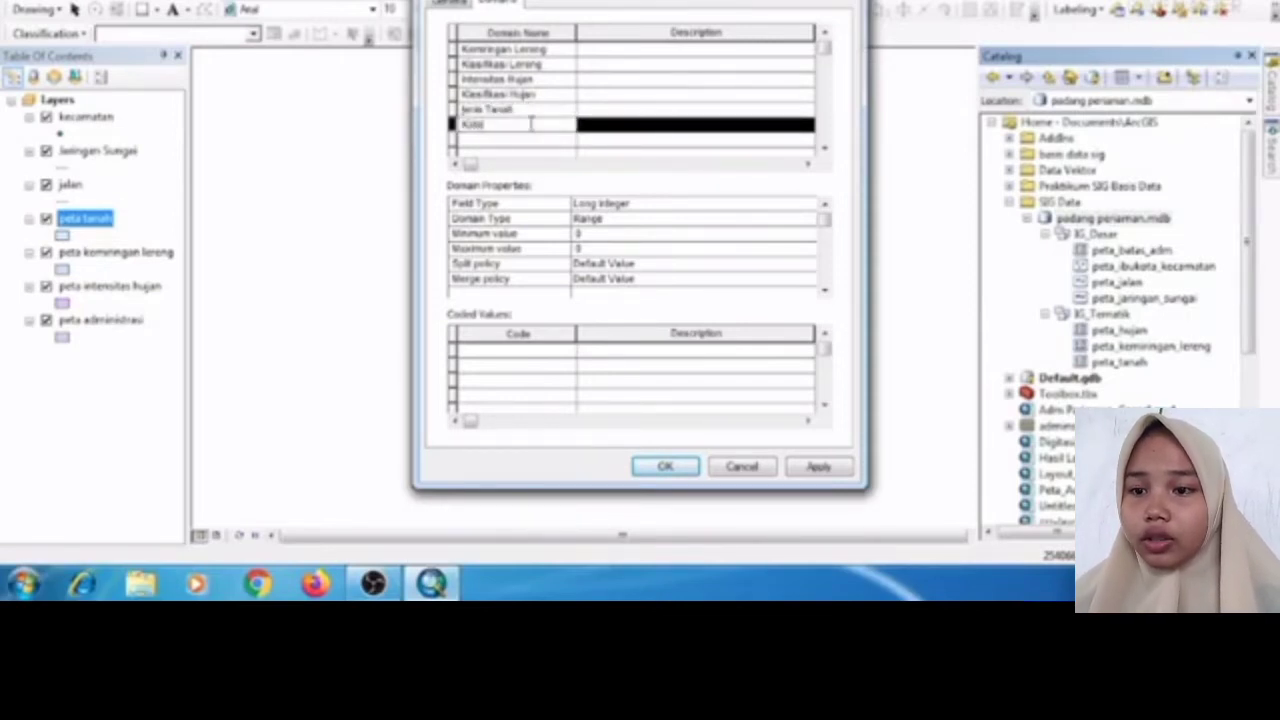
{"action": "type", "text": "Tanah"}
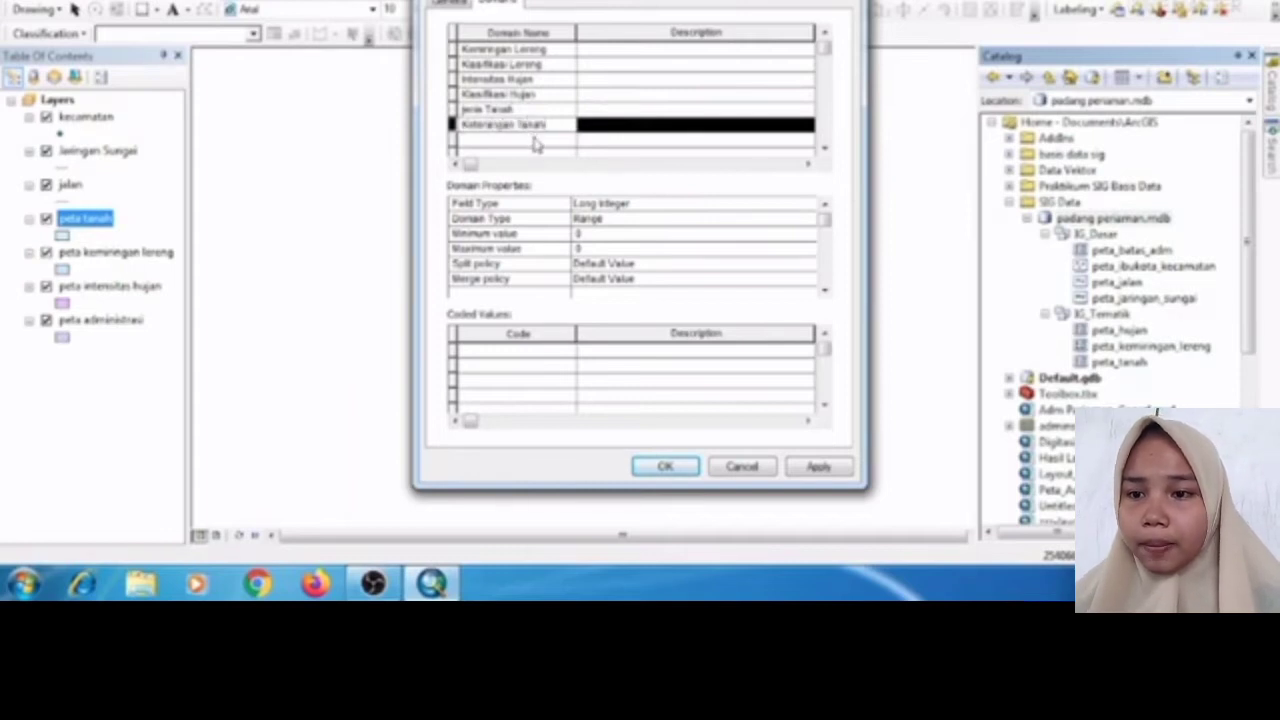
- Add two more domains named Arahan and Nama Kecamatan at the end of the domain list
{"action": "left_click", "coordinate": [535, 143]}
{"action": "type", "text": "Arahan"}
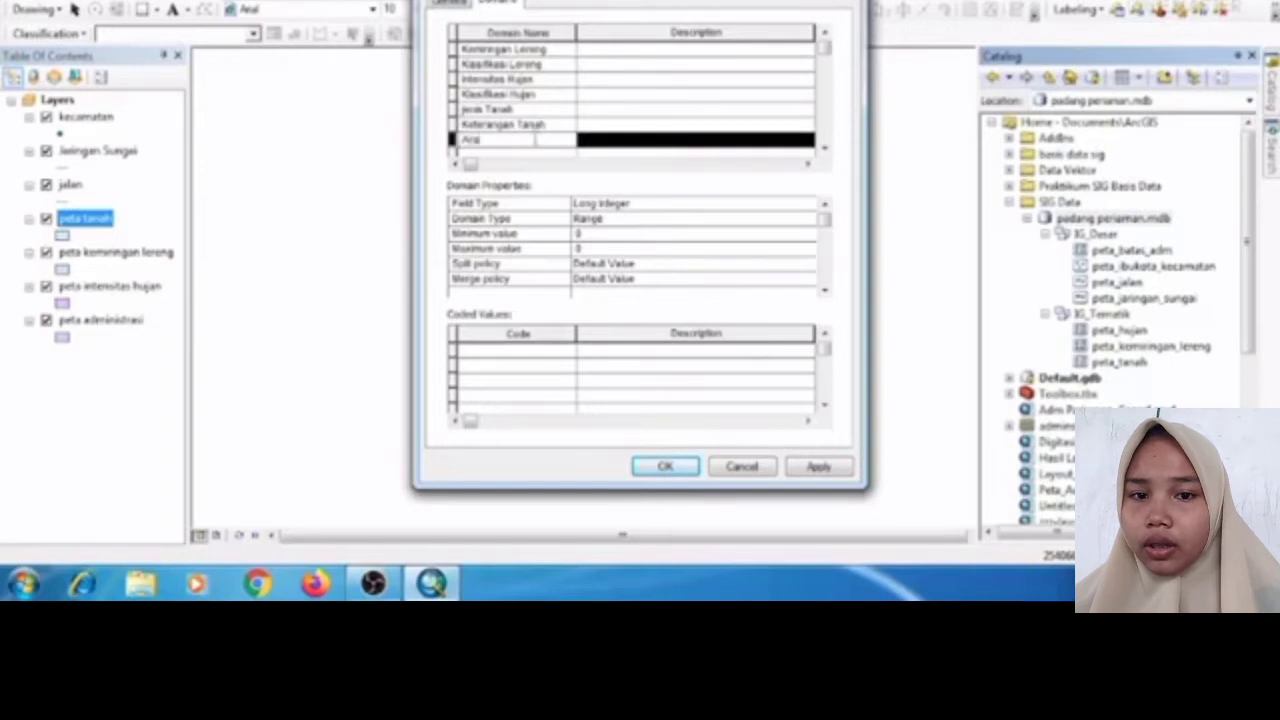
{"action": "left_click", "coordinate": [549, 155]}
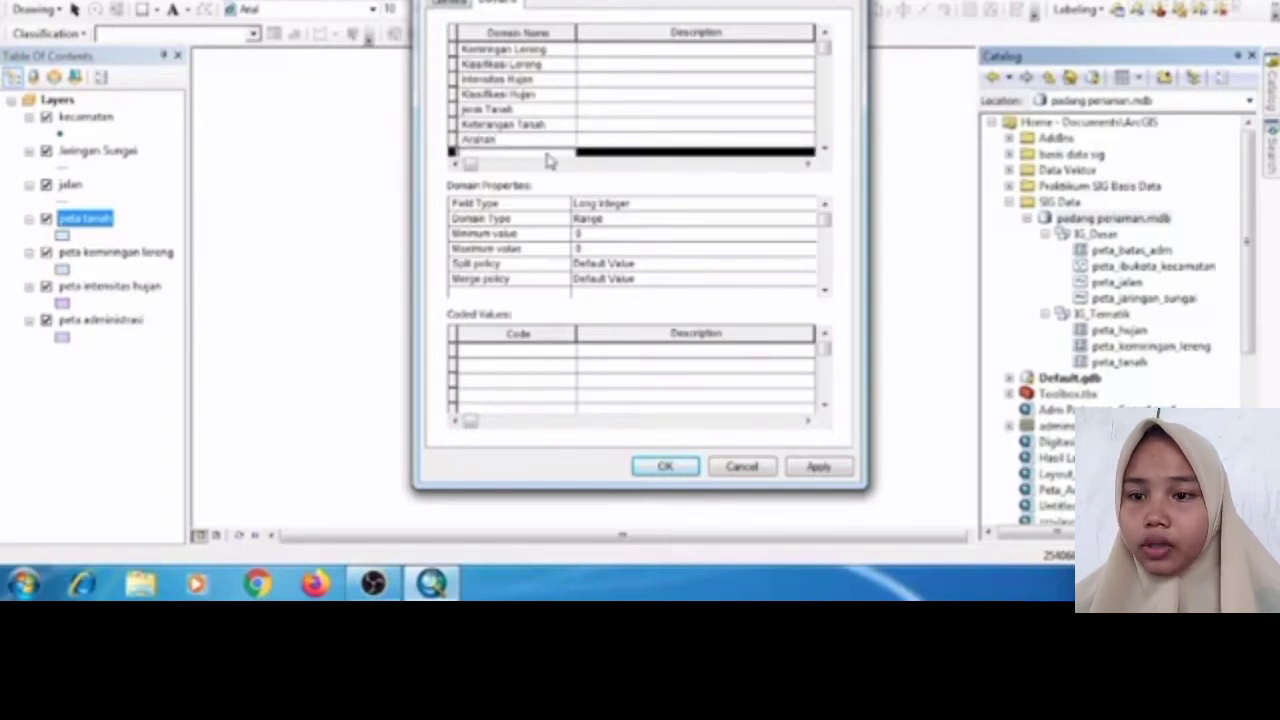
{"action": "type", "text": "Nama"}
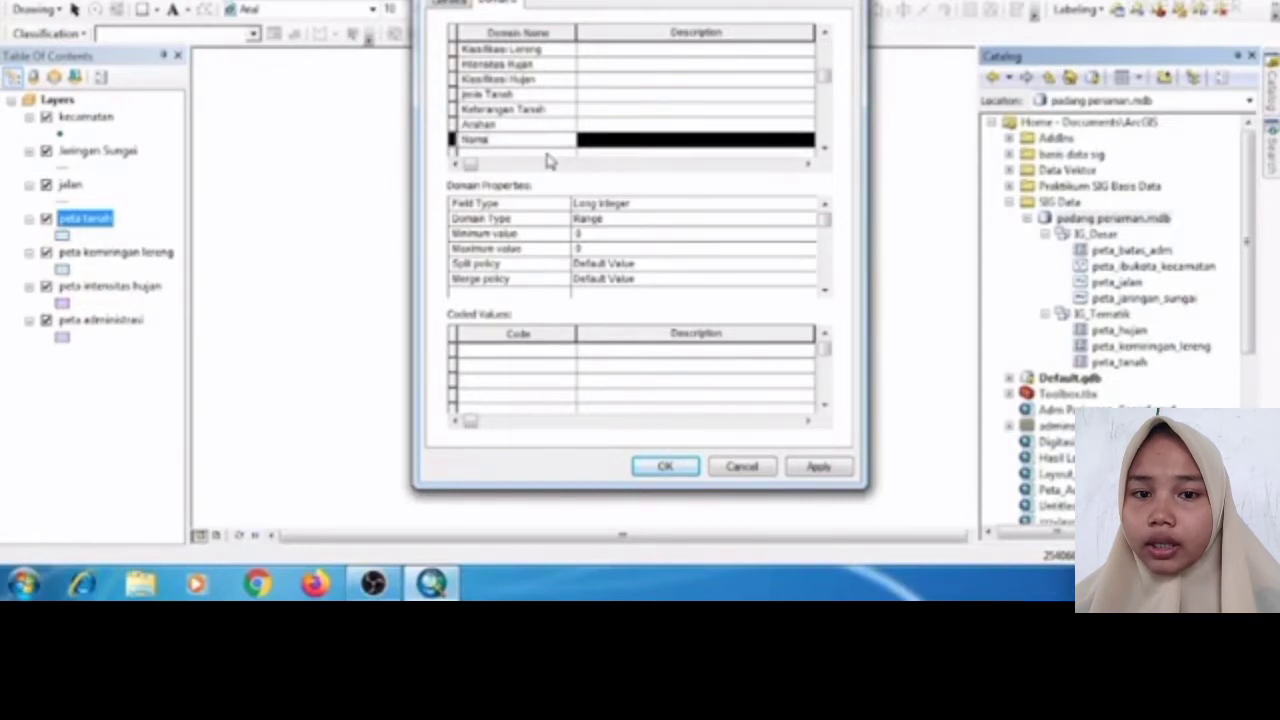
{"action": "type", "text": " Kecamatan"}
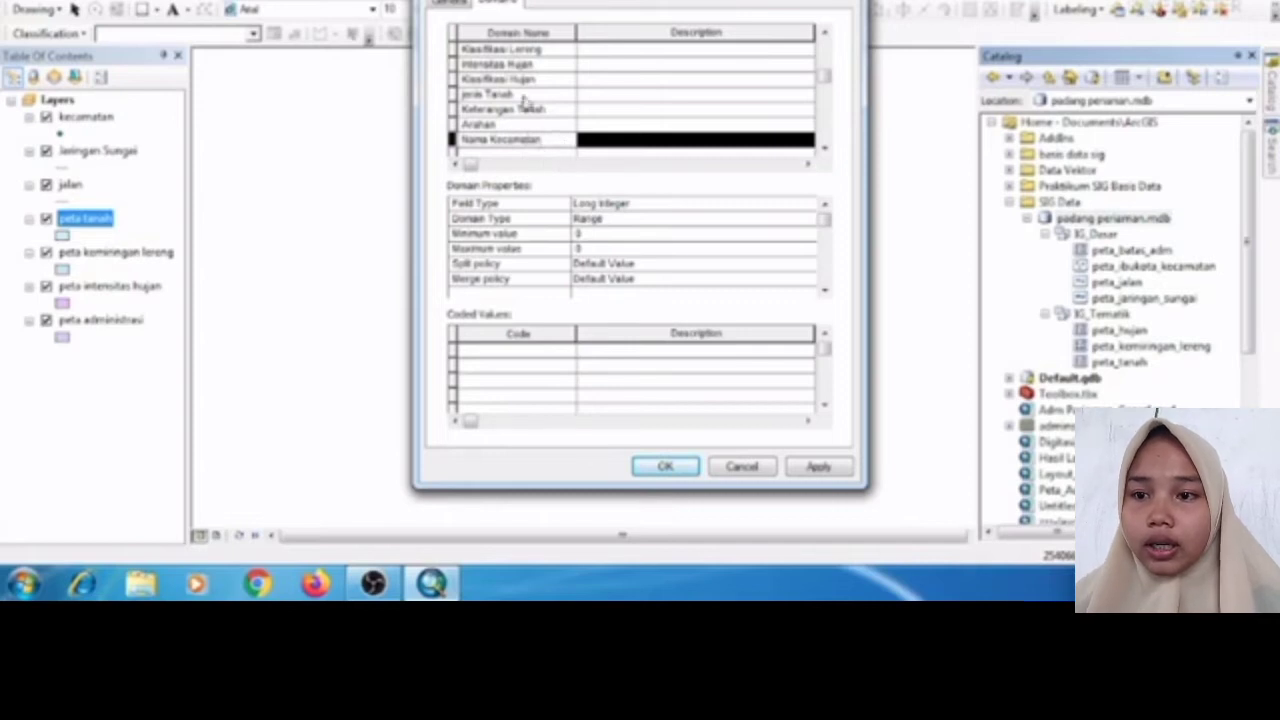
- Set the Klasifikasi Lereng domain's field type to Text and enter 1 as its first code
{"action": "left_click", "coordinate": [540, 50]}
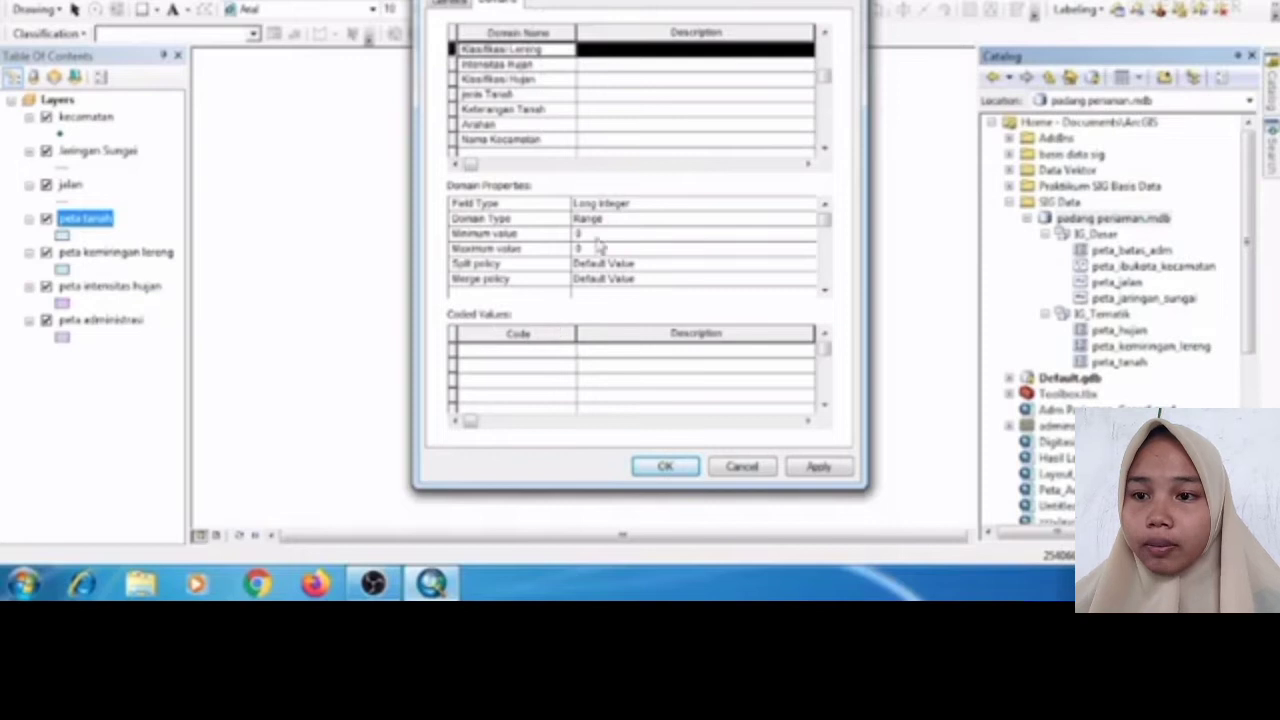
{"action": "left_click", "coordinate": [557, 55]}
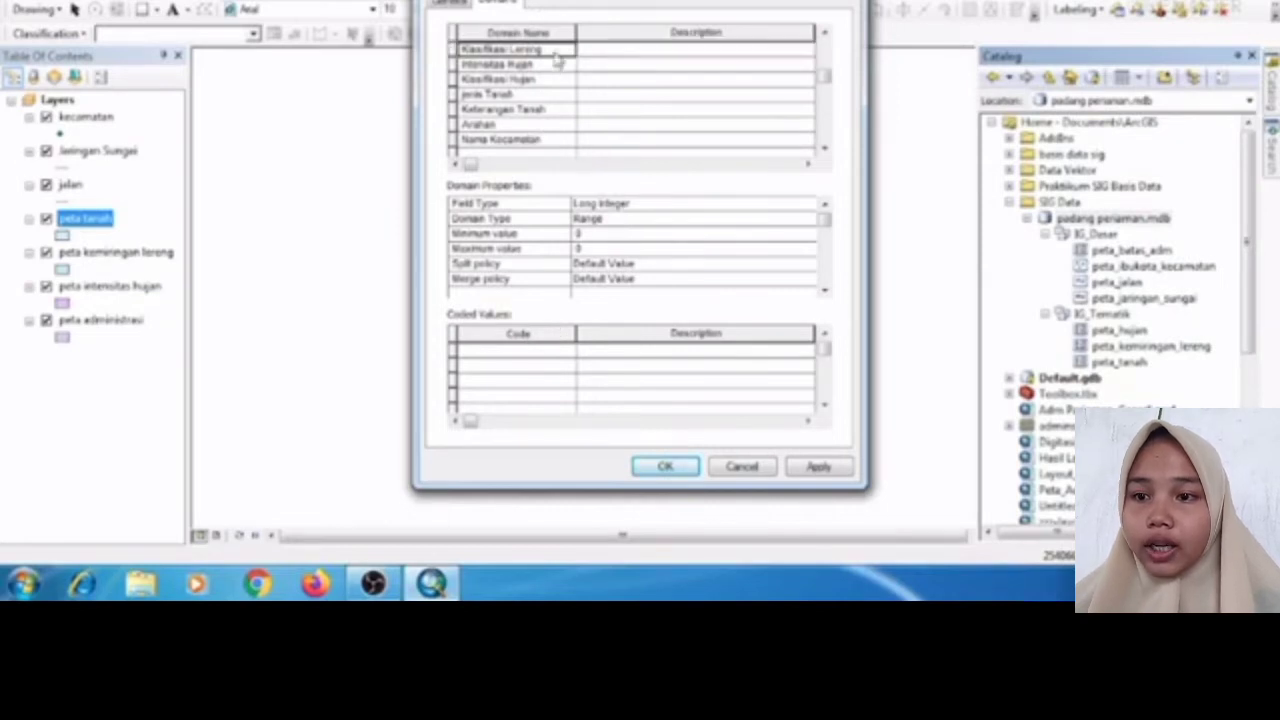
{"action": "left_click", "coordinate": [613, 204]}
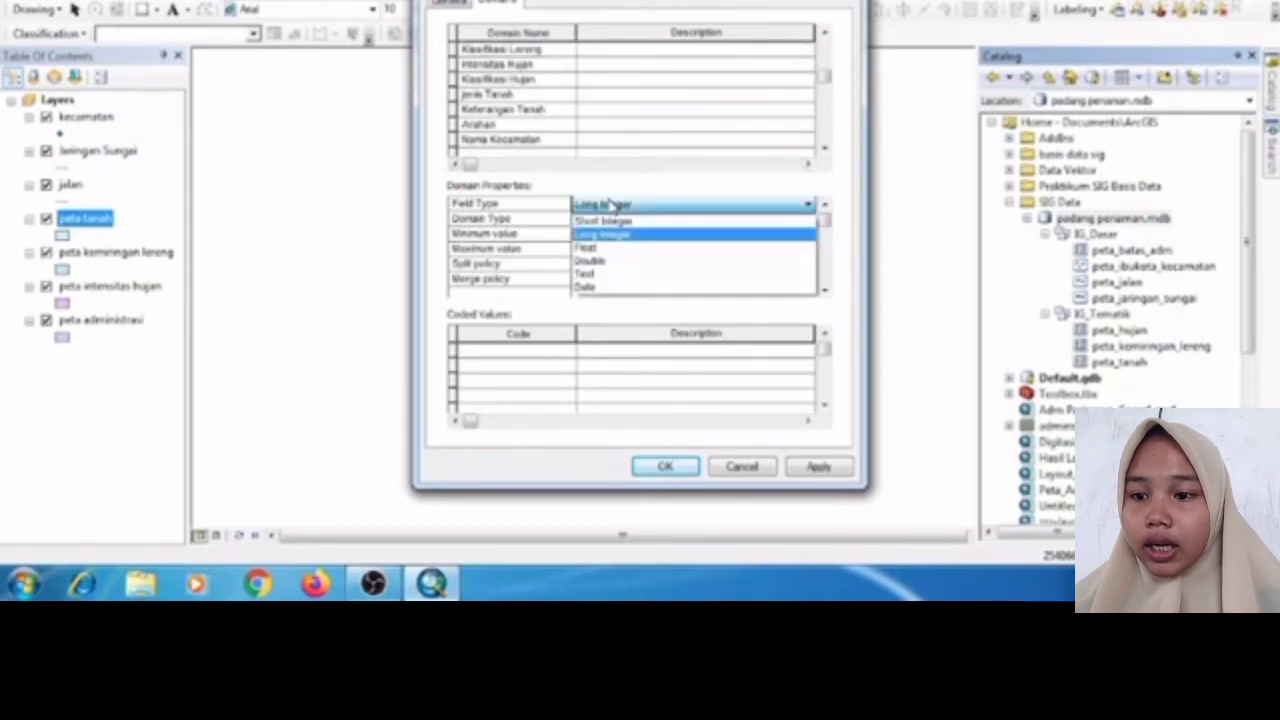
{"action": "left_click", "coordinate": [600, 274]}
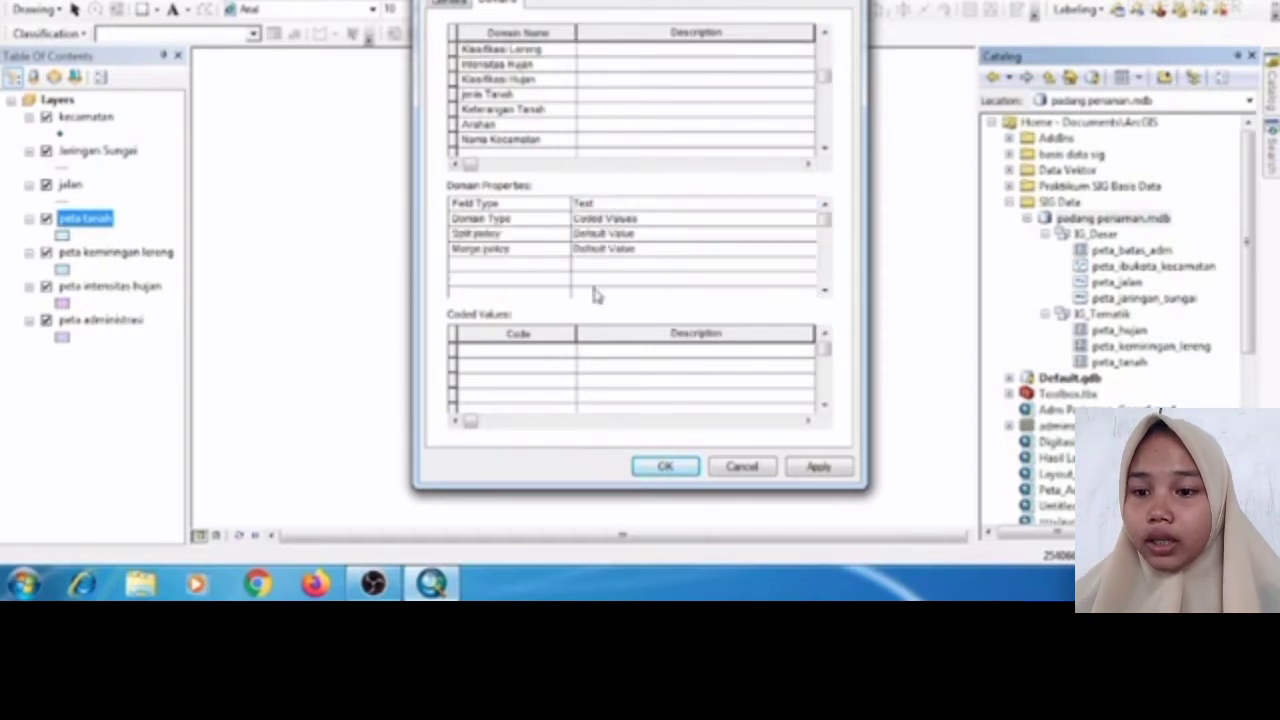
{"action": "left_click", "coordinate": [551, 356]}
{"action": "type", "text": "1"}
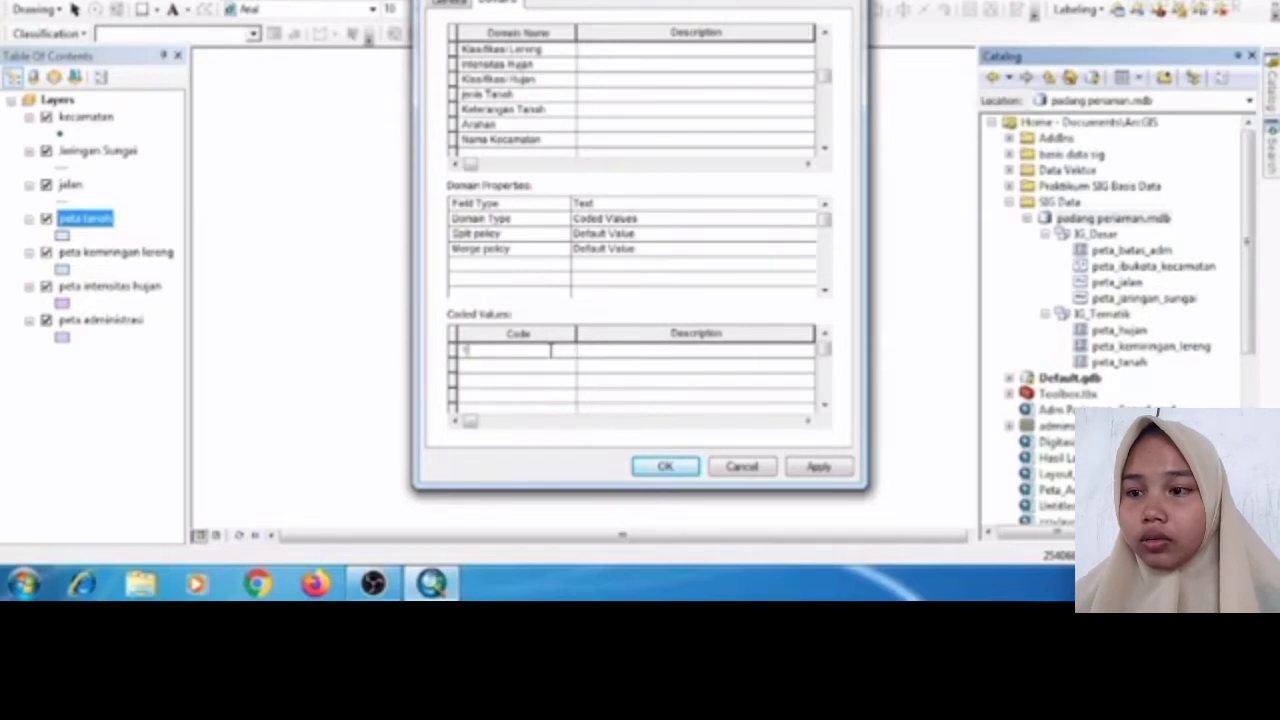
- Set the field type of the Kemiringan Lereng domain to Text
{"action": "left_click", "coordinate": [824, 33]}
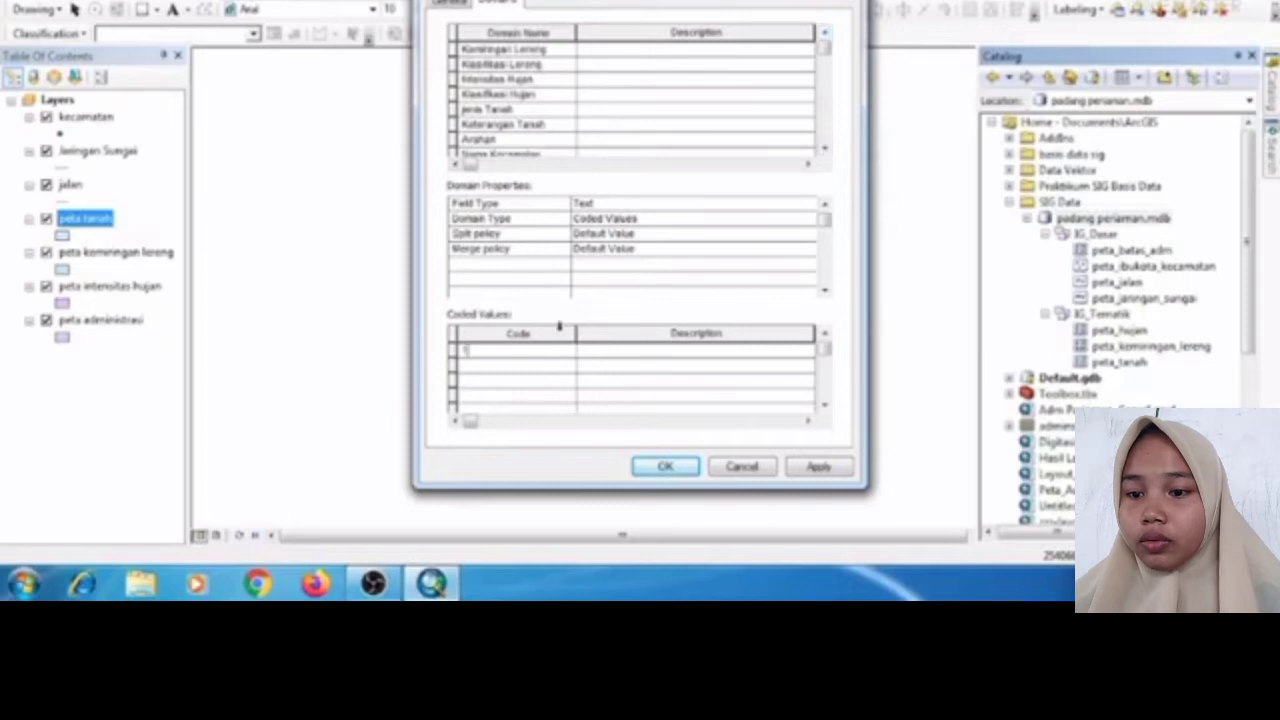
{"action": "left_click", "coordinate": [545, 52]}
{"action": "left_click", "coordinate": [621, 204]}
{"action": "left_click", "coordinate": [621, 204]}
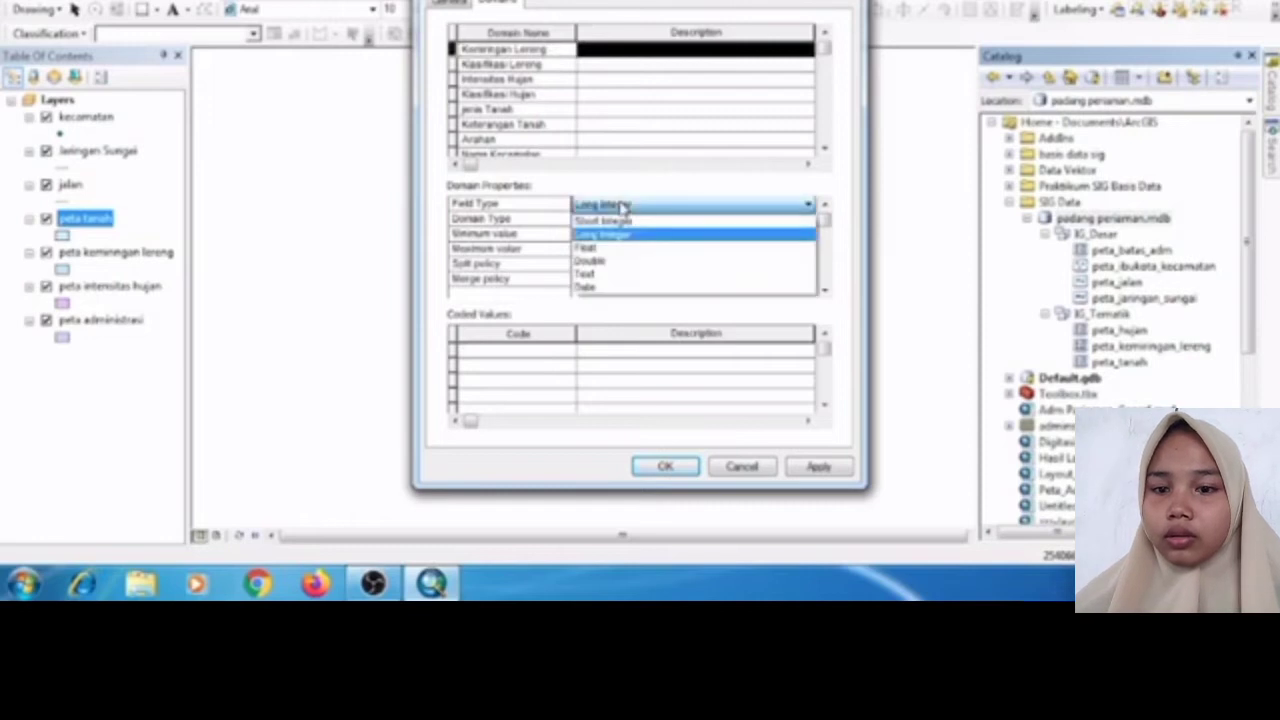
{"action": "left_click", "coordinate": [583, 274]}
- Add coded value 1 with the description 1,00 % - 8,00 % to the Kemiringan Lereng domain
{"action": "left_click", "coordinate": [533, 355]}
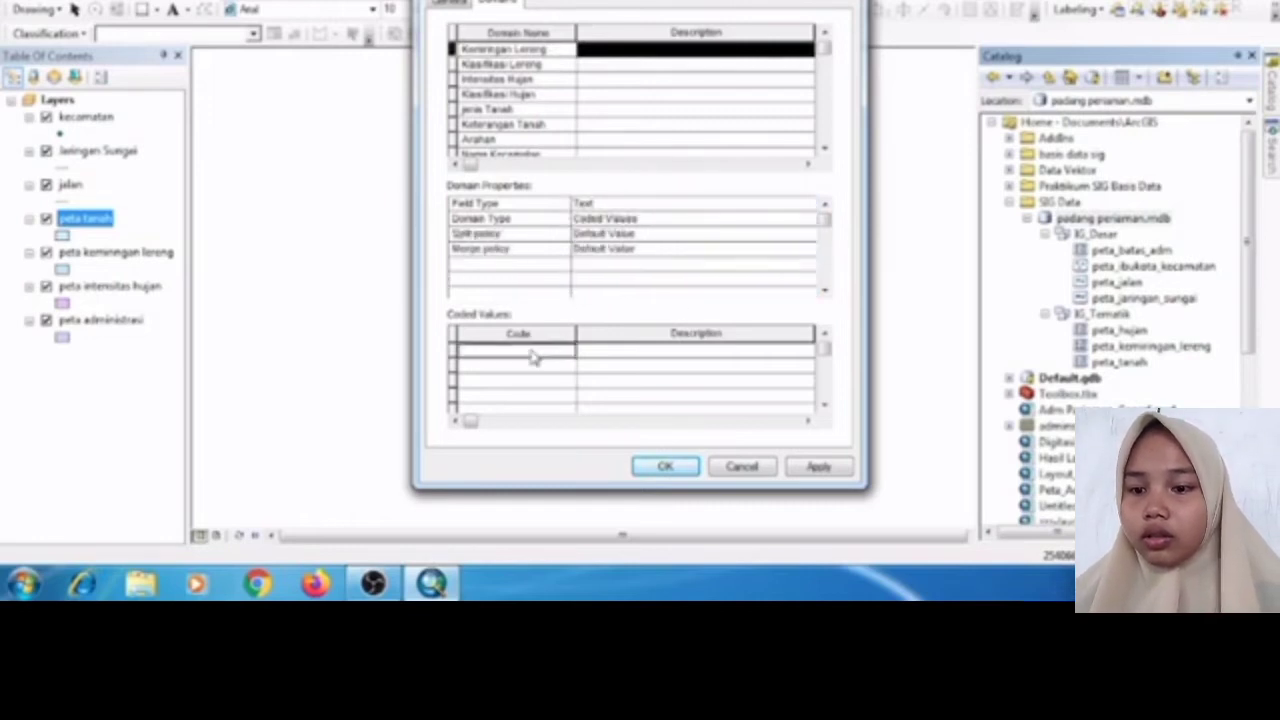
{"action": "type", "text": "1"}
{"action": "left_click", "coordinate": [601, 358]}
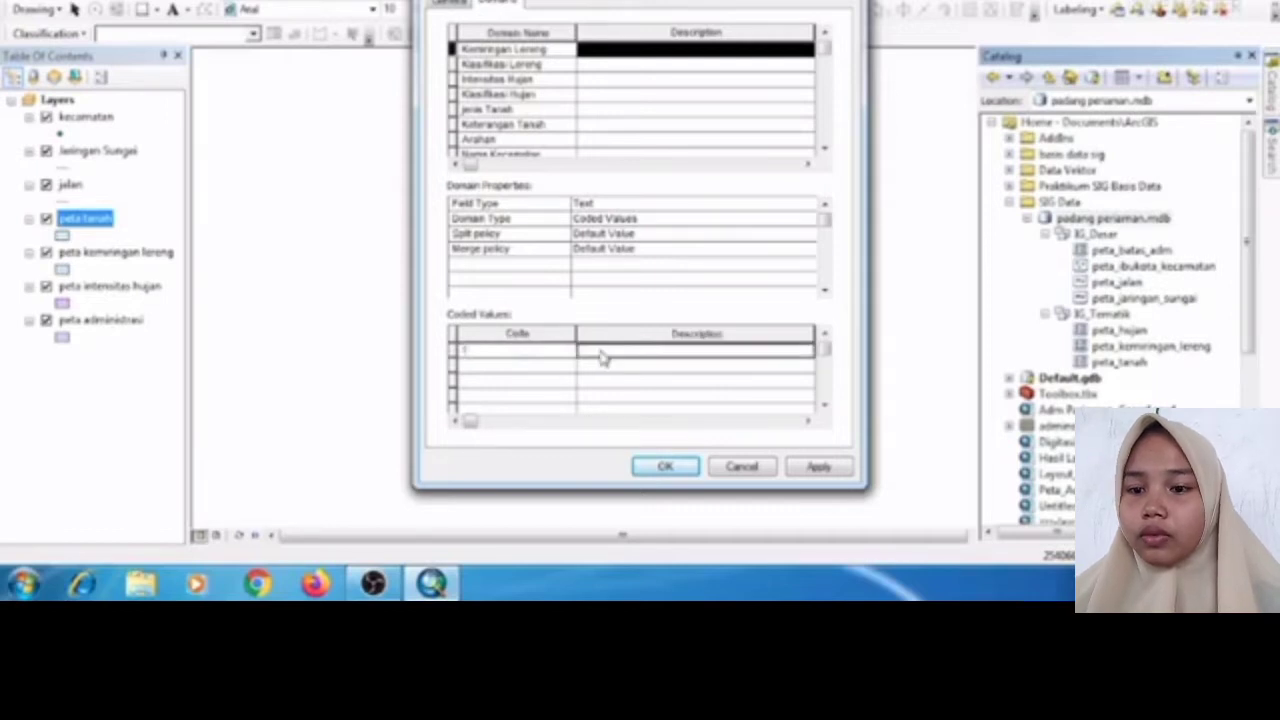
{"action": "type", "text": "1"}
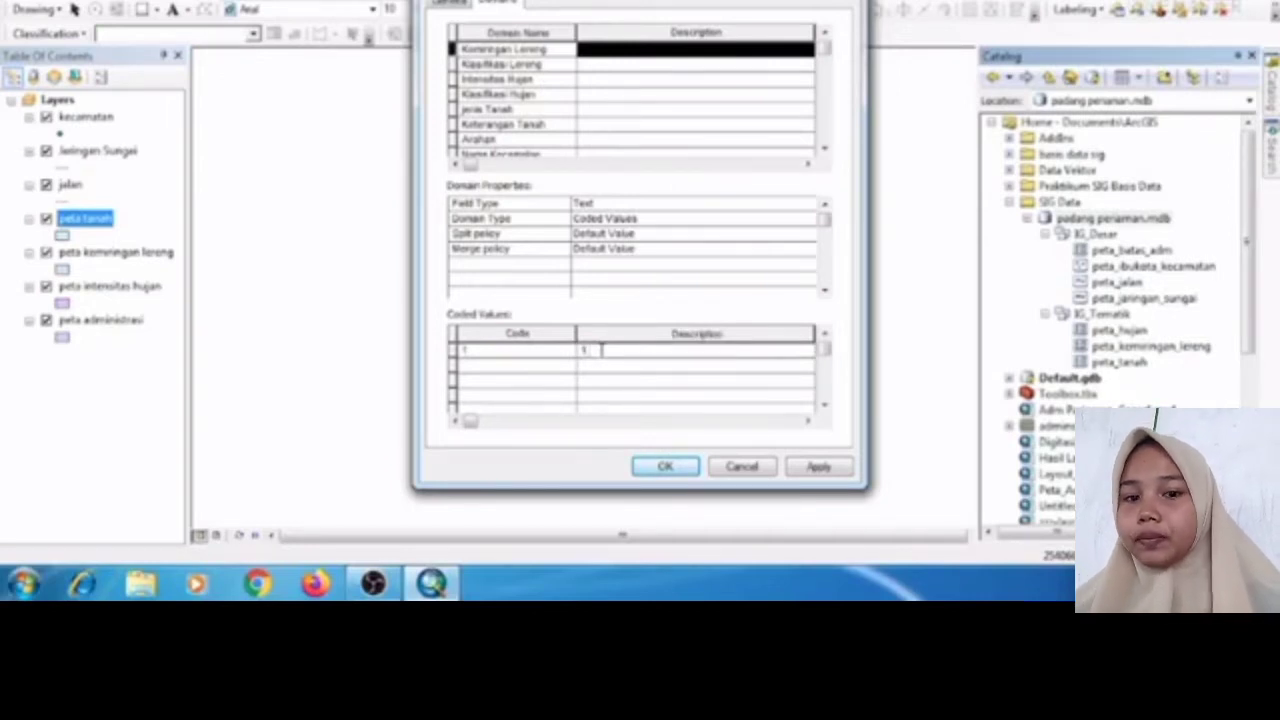
{"action": "type", "text": "_(0"}
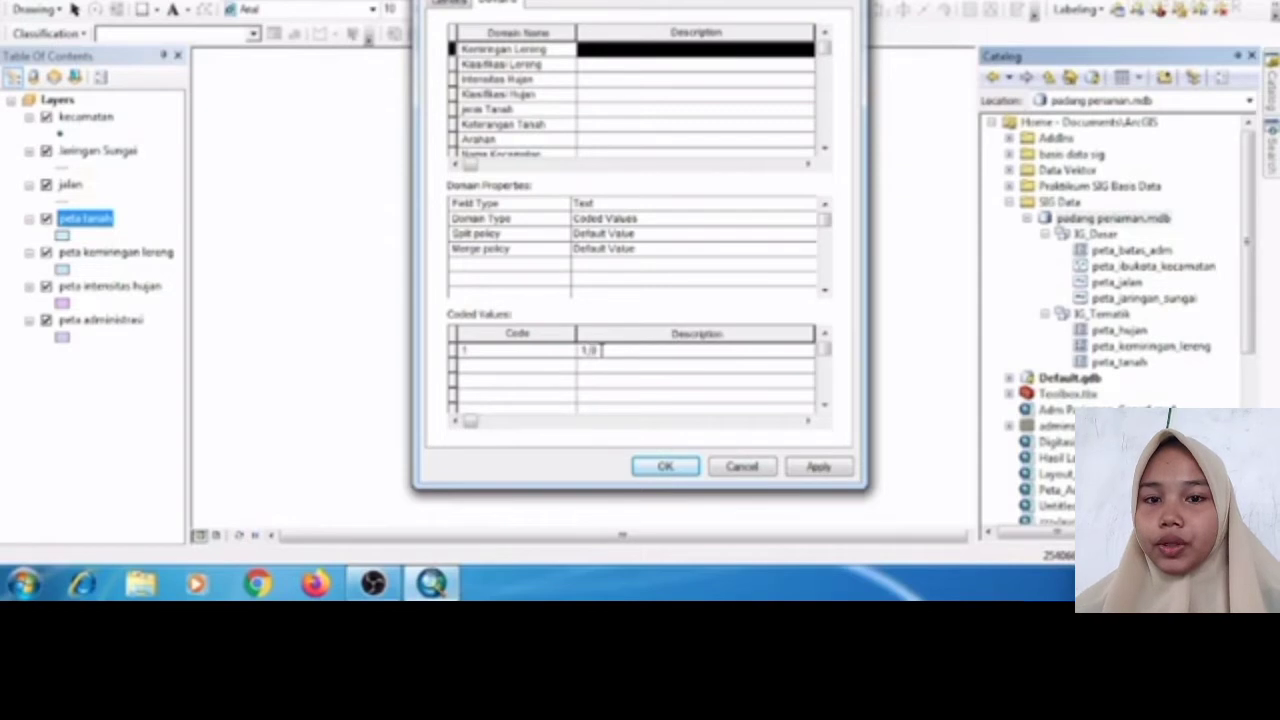
{"action": "type", "text": "-8%"}
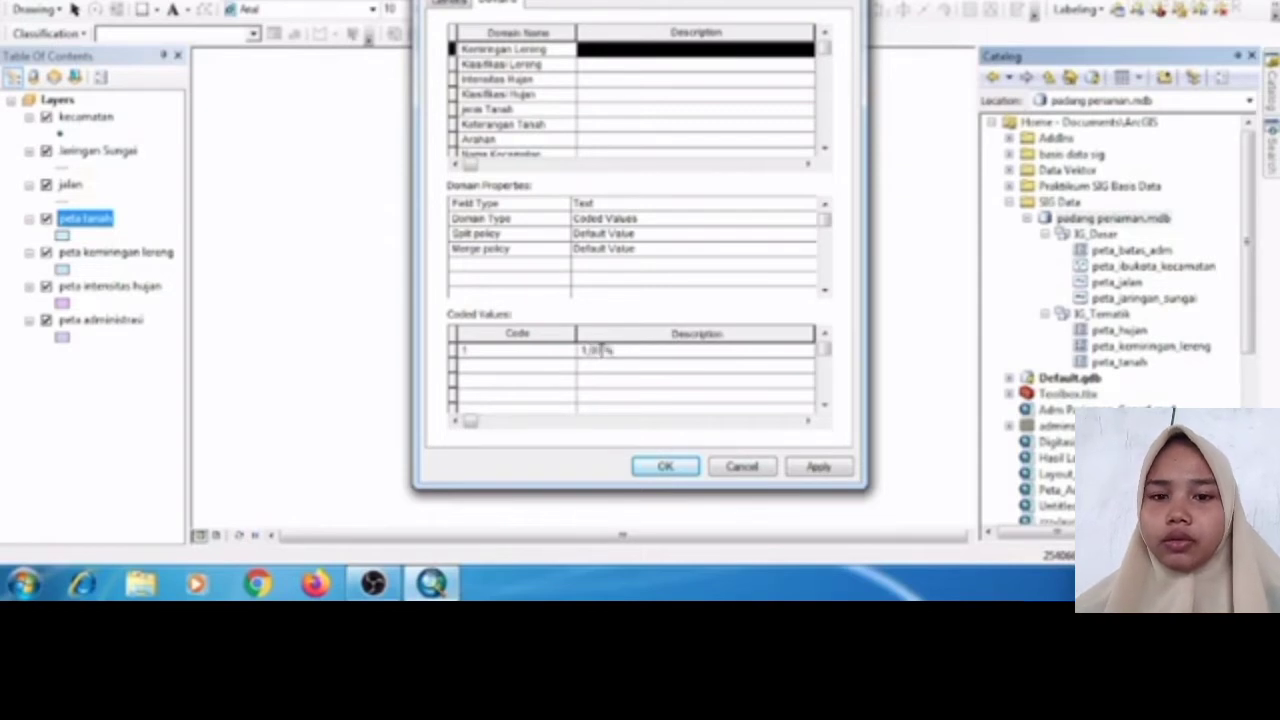
{"action": "type", "text": ")"}
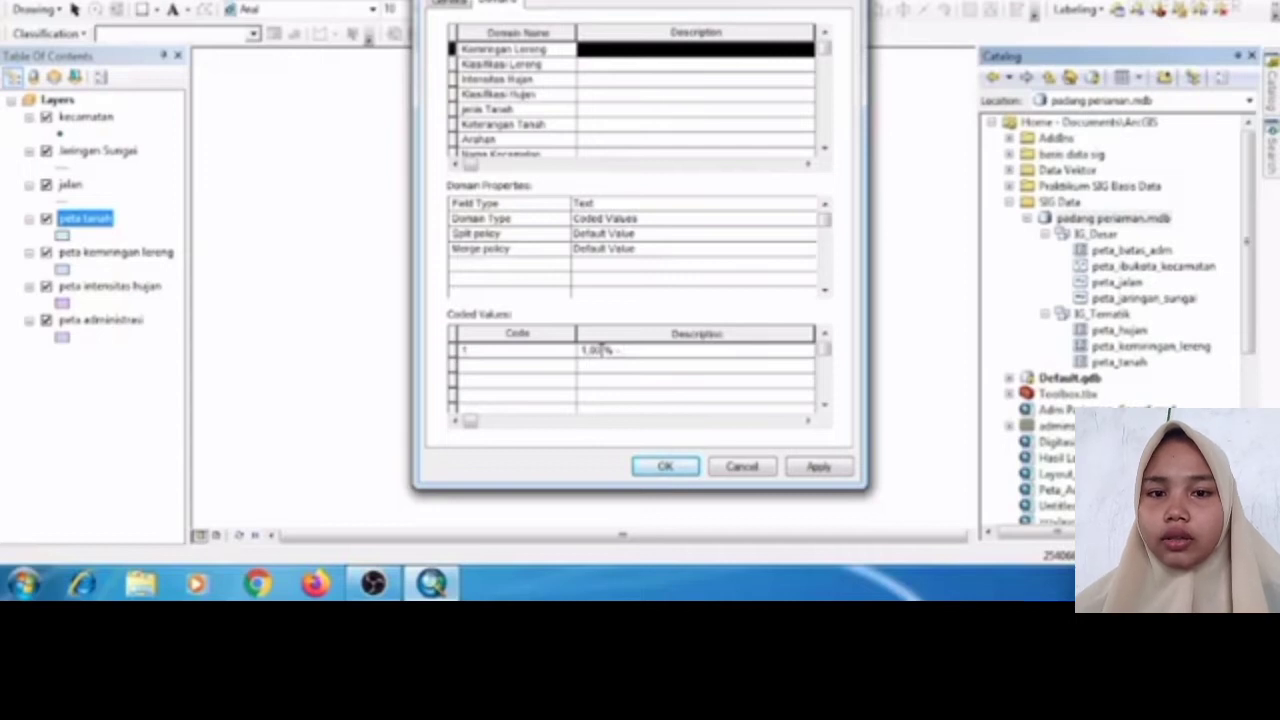
{"action": "type", "text": "8,00"}
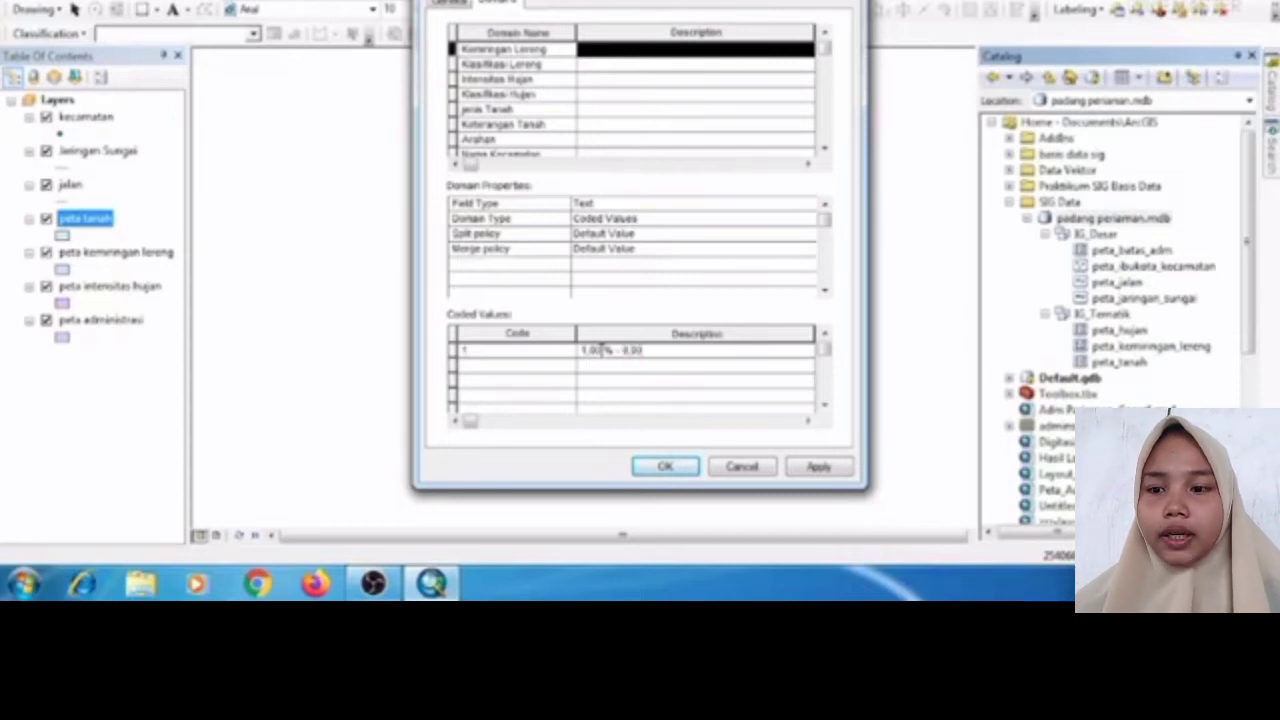
{"action": "type", "text": " %"}
- Enter 2 as the second code in the Kemiringan Lereng domain's coded values
{"action": "left_click", "coordinate": [548, 368]}
{"action": "type", "text": "2"}
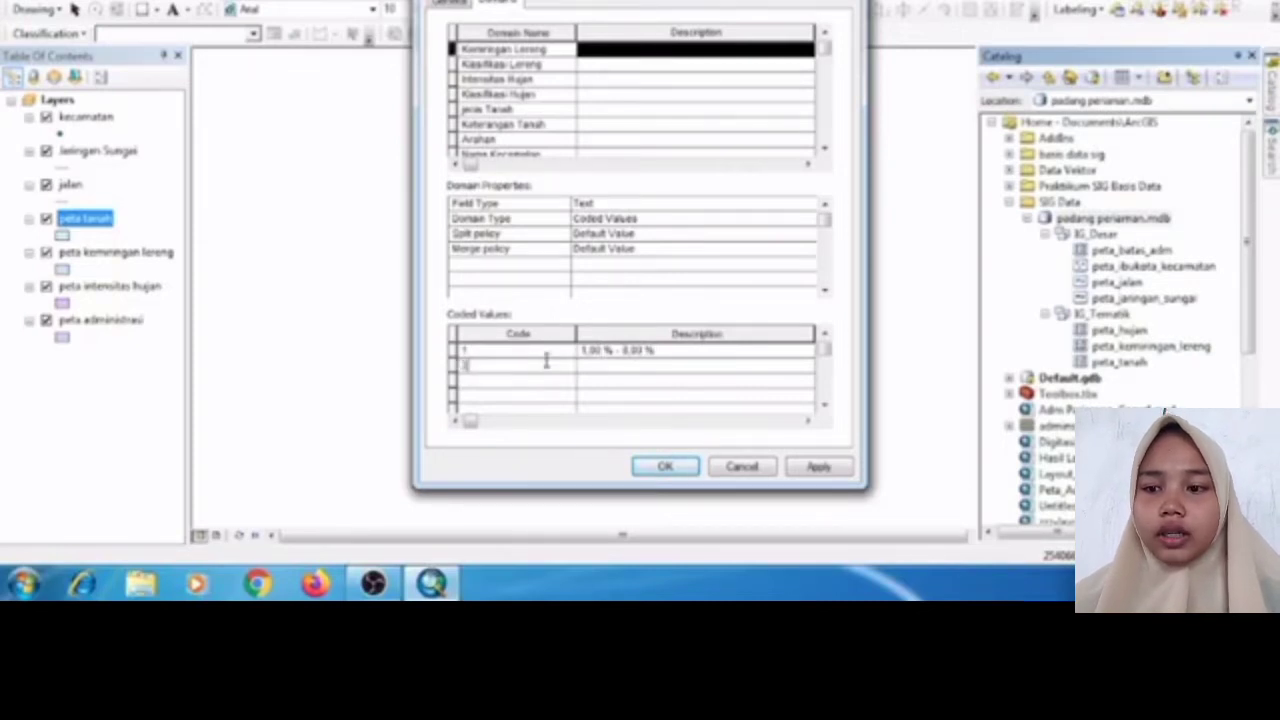
{"action": "type", "text": "*"}
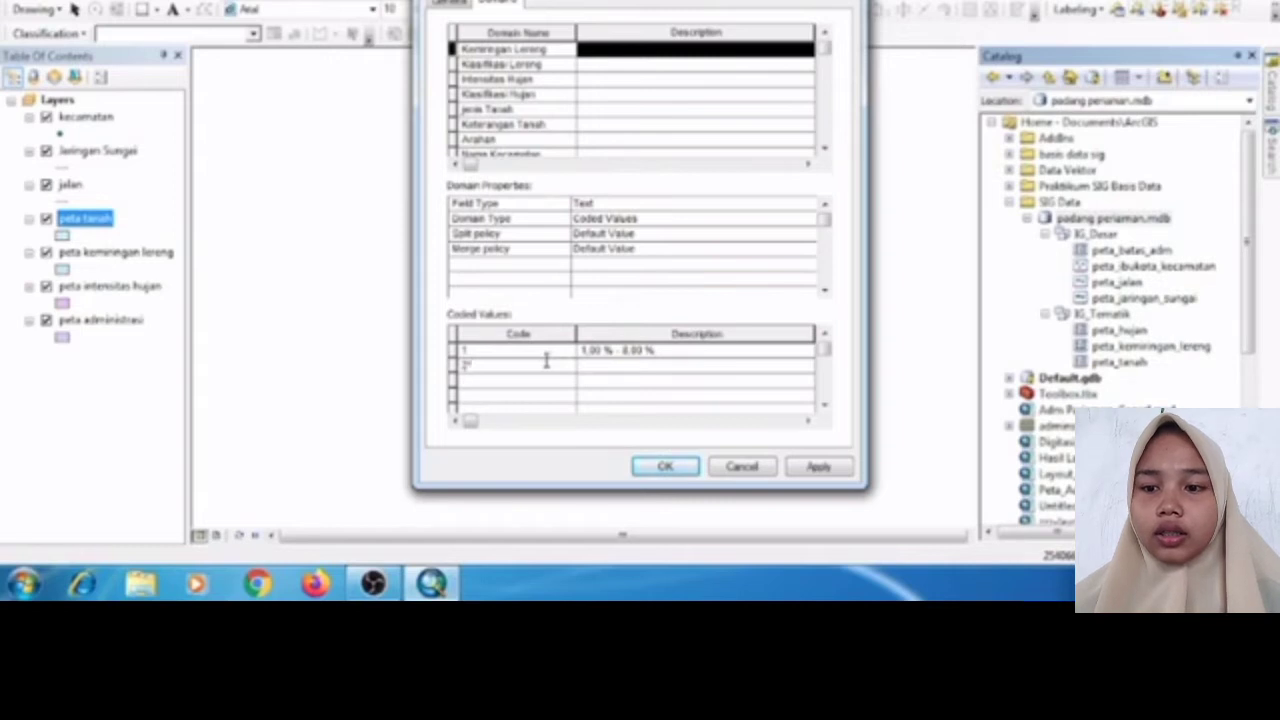
{"action": "type", "text": ",01 % -"}
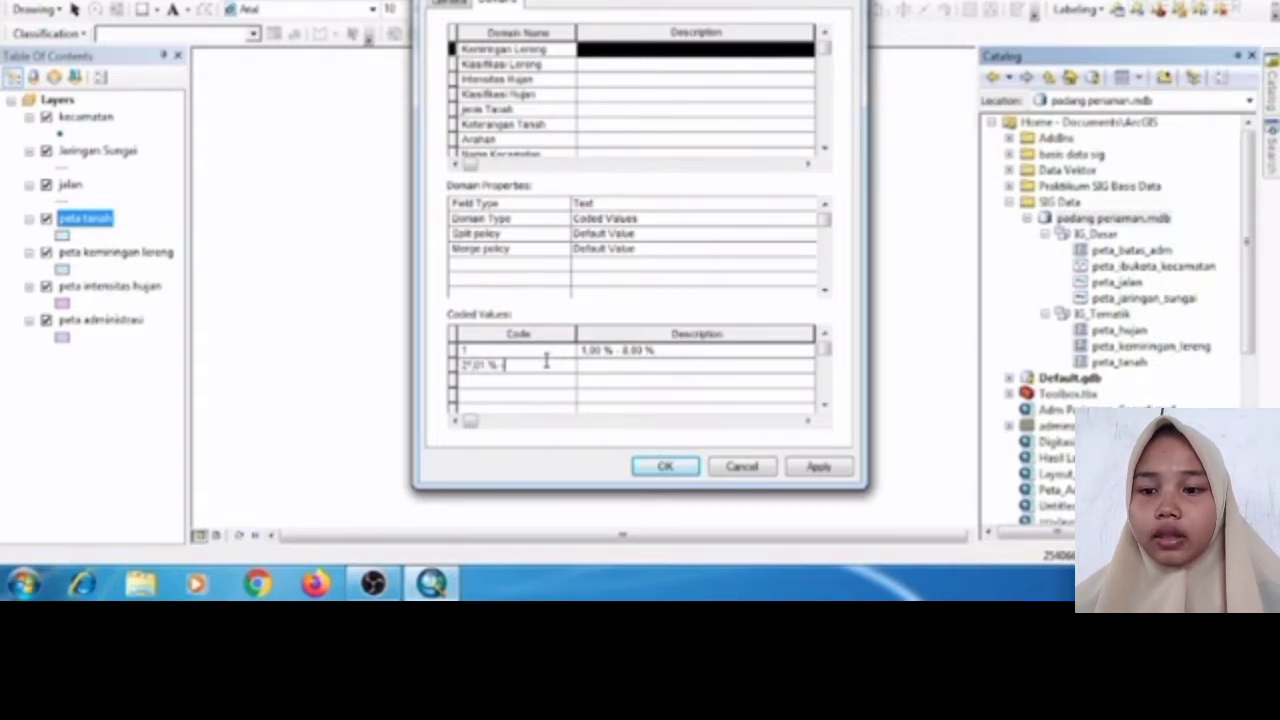
{"action": "key", "text": "BackSpace"}
{"action": "key", "text": "BackSpace"}
{"action": "key", "text": "BackSpace"}
{"action": "key", "text": "BackSpace"}
{"action": "key", "text": "BackSpace"}
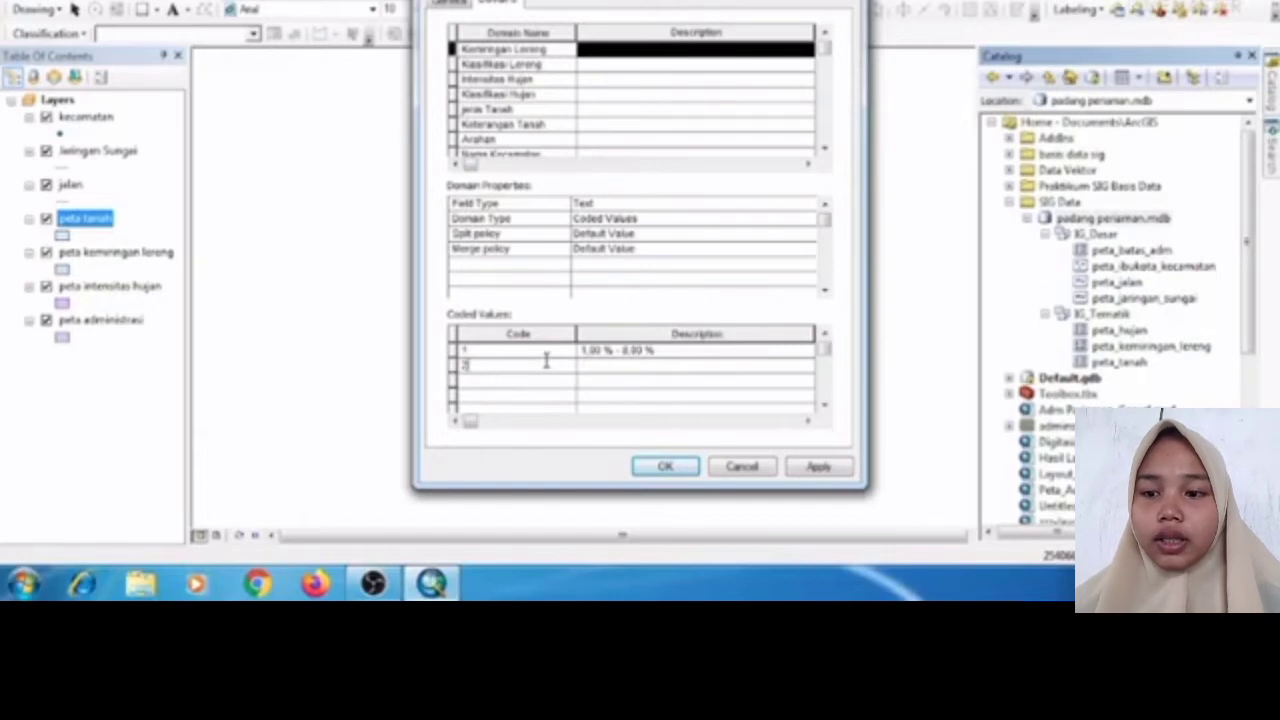
- Give code 2 of the Kemiringan Lereng domain the description 8,01 % - 15,00 %
{"action": "left_click", "coordinate": [586, 370]}
{"action": "type", "text": "2"}
{"action": "type", "text": ",0"}
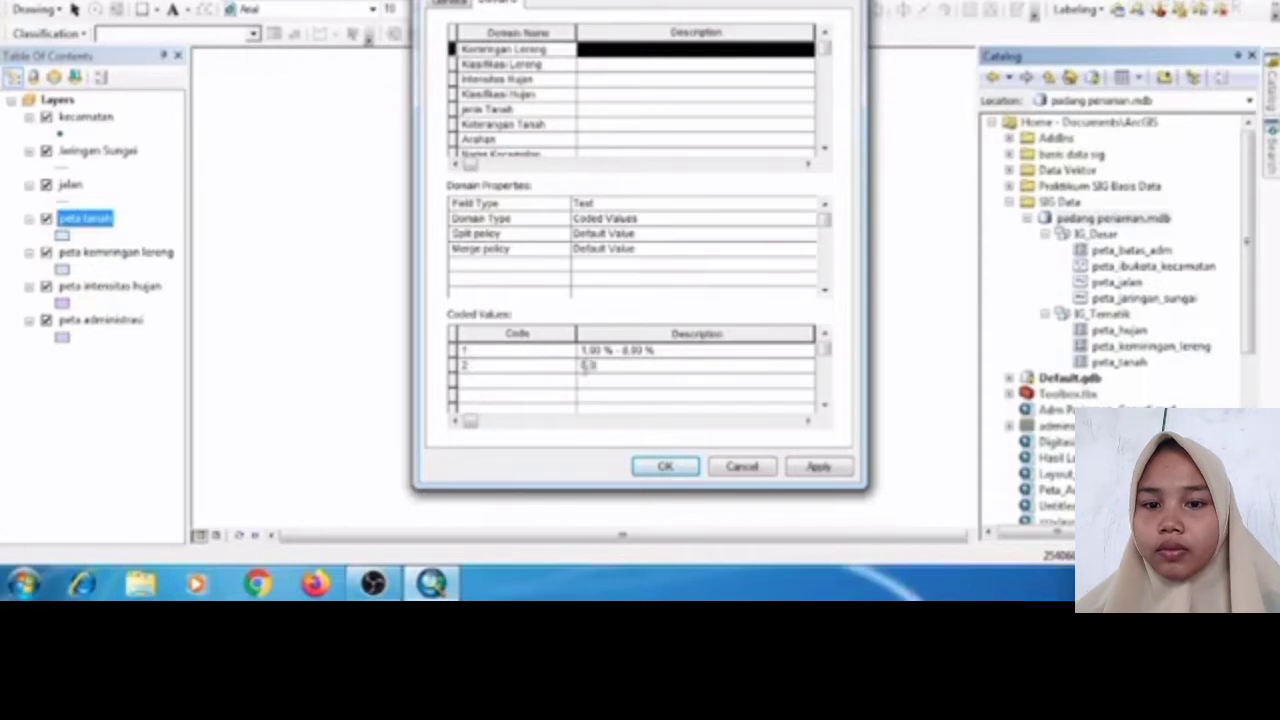
{"action": "type", "text": "1 %"}
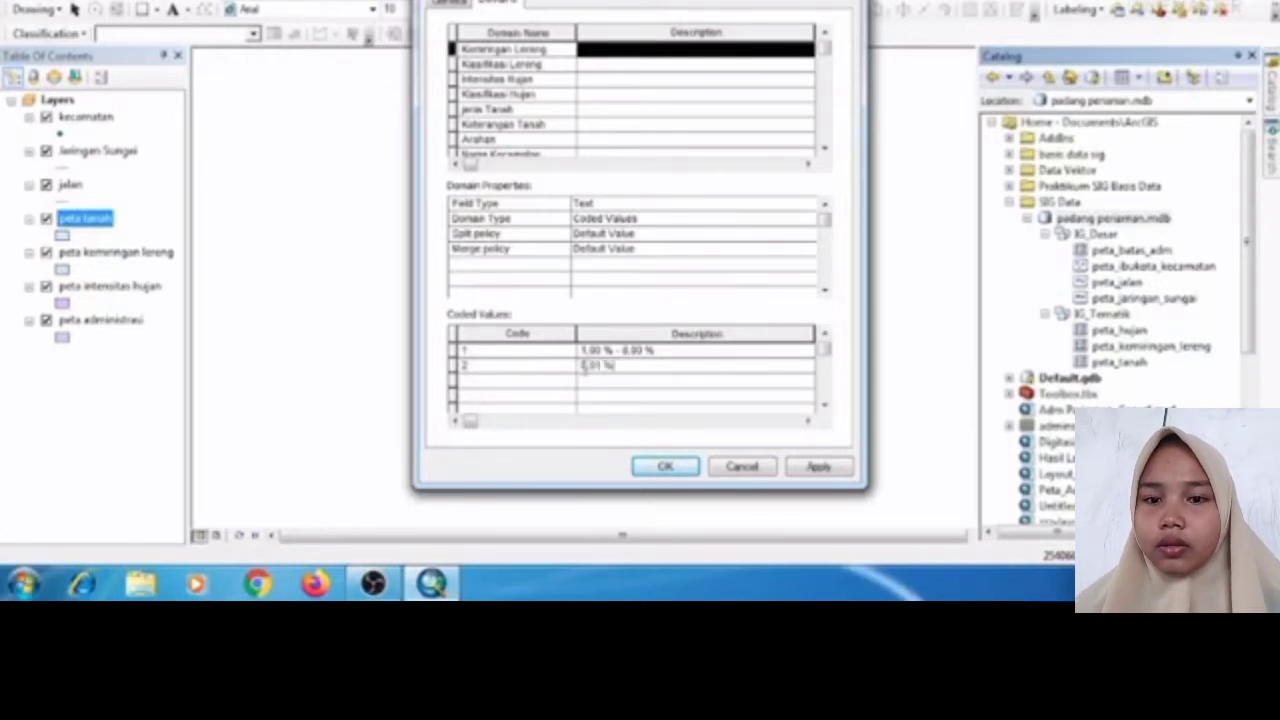
{"action": "type", "text": "_"}
{"action": "key", "text": "BackSpace"}
{"action": "type", "text": "- "}
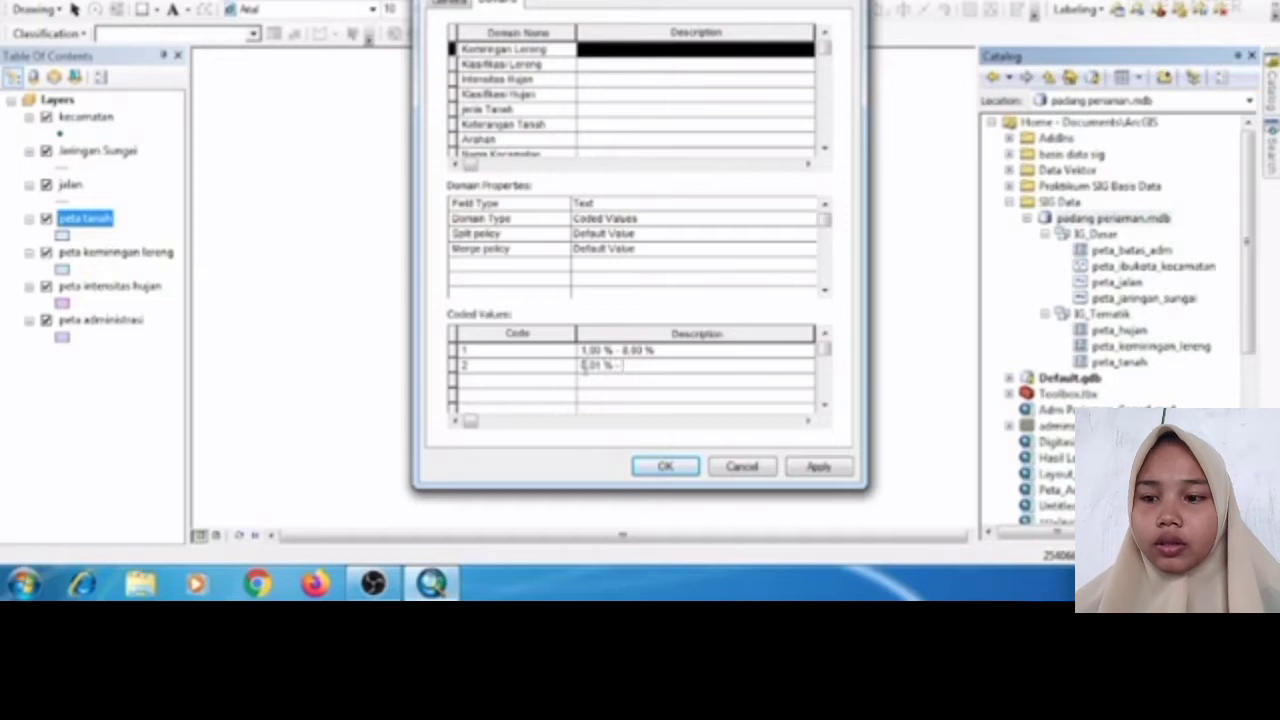
{"action": "type", "text": "15,00"}
{"action": "key", "text": "BackSpace"}
{"action": "type", "text": "%"}
- Add coded value 3 with the description 15,01 % - 25,00 % to the Kemiringan Lereng domain
{"action": "left_click", "coordinate": [547, 390]}
{"action": "type", "text": "3"}
{"action": "left_click", "coordinate": [586, 389]}
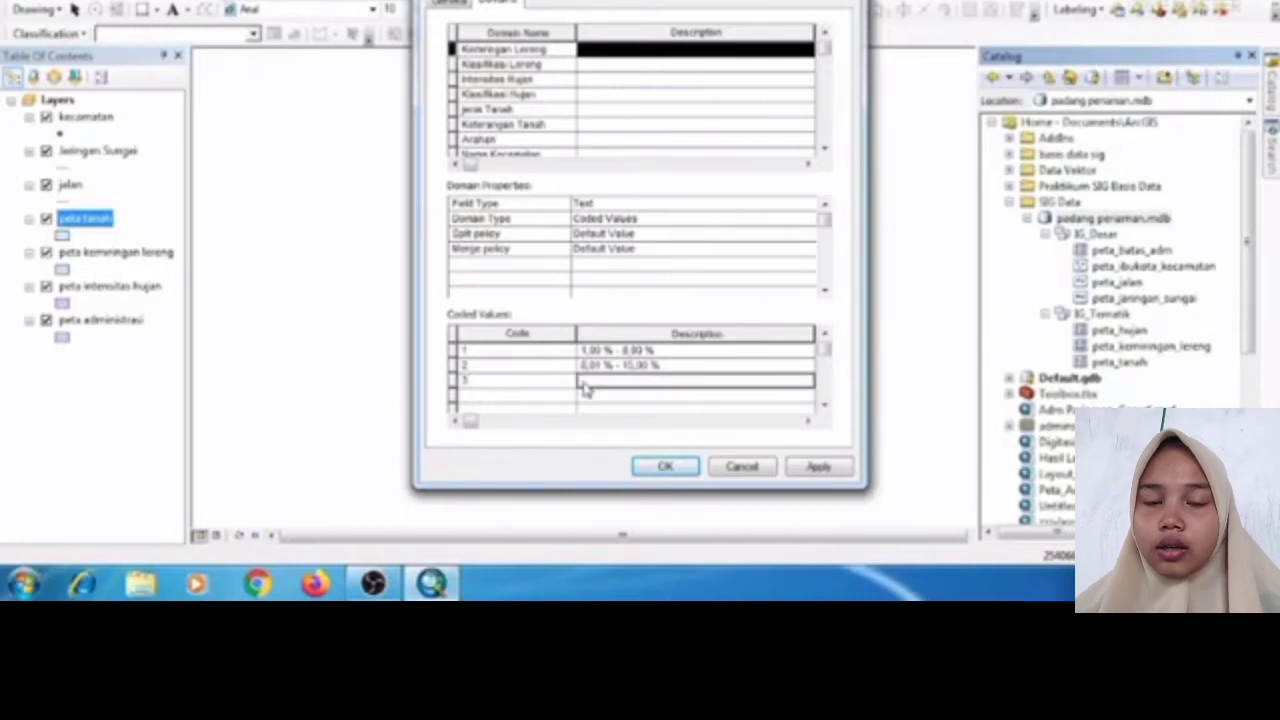
{"action": "type", "text": "15"}
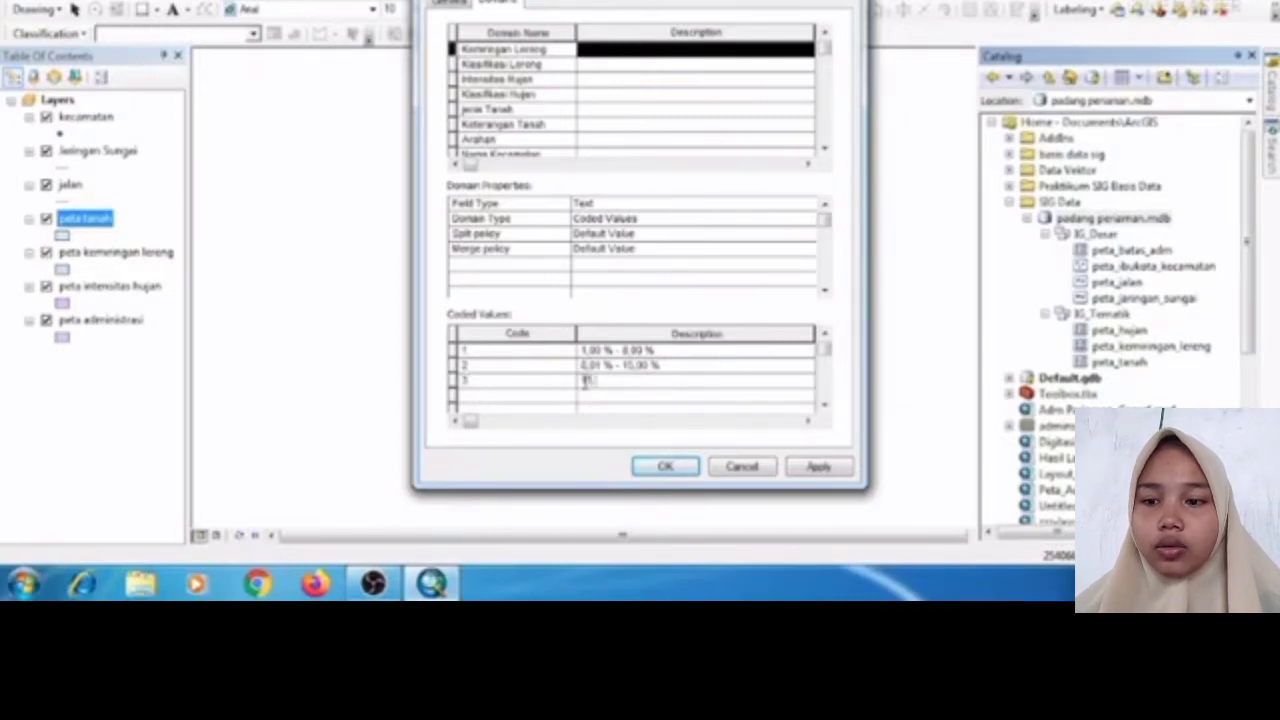
{"action": "type", "text": ",01 %"}
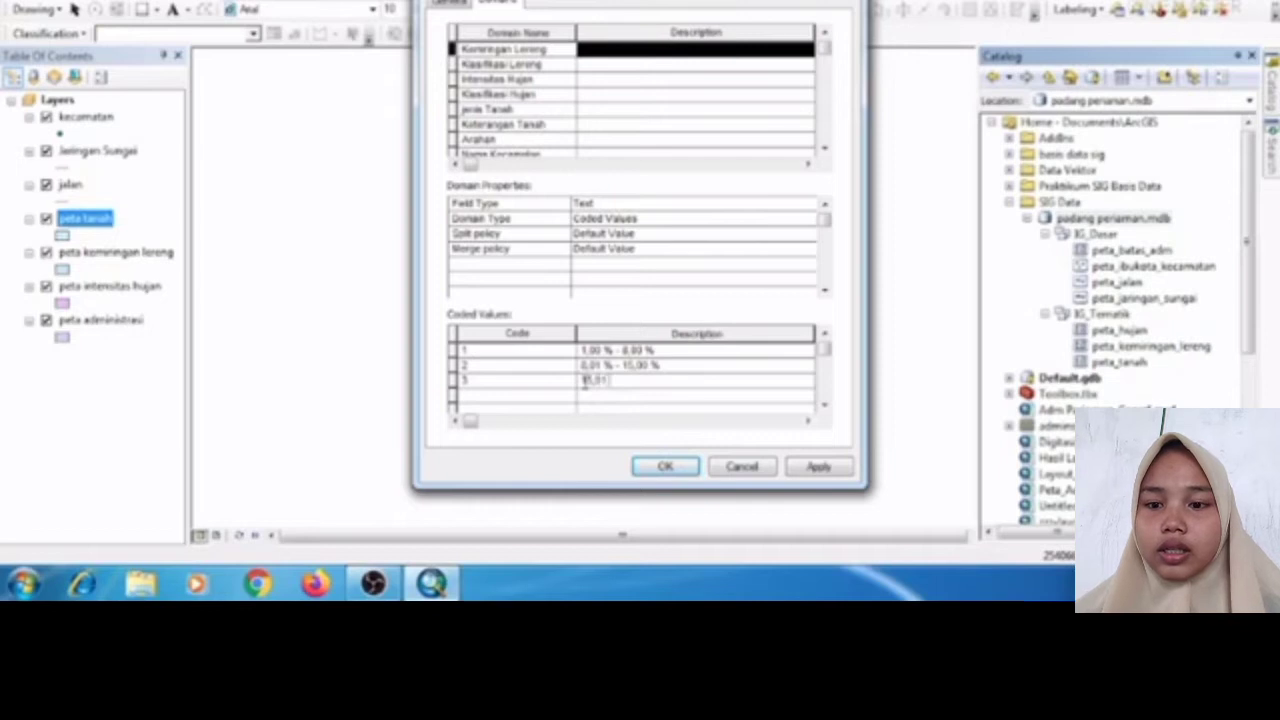
{"action": "type", "text": " -"}
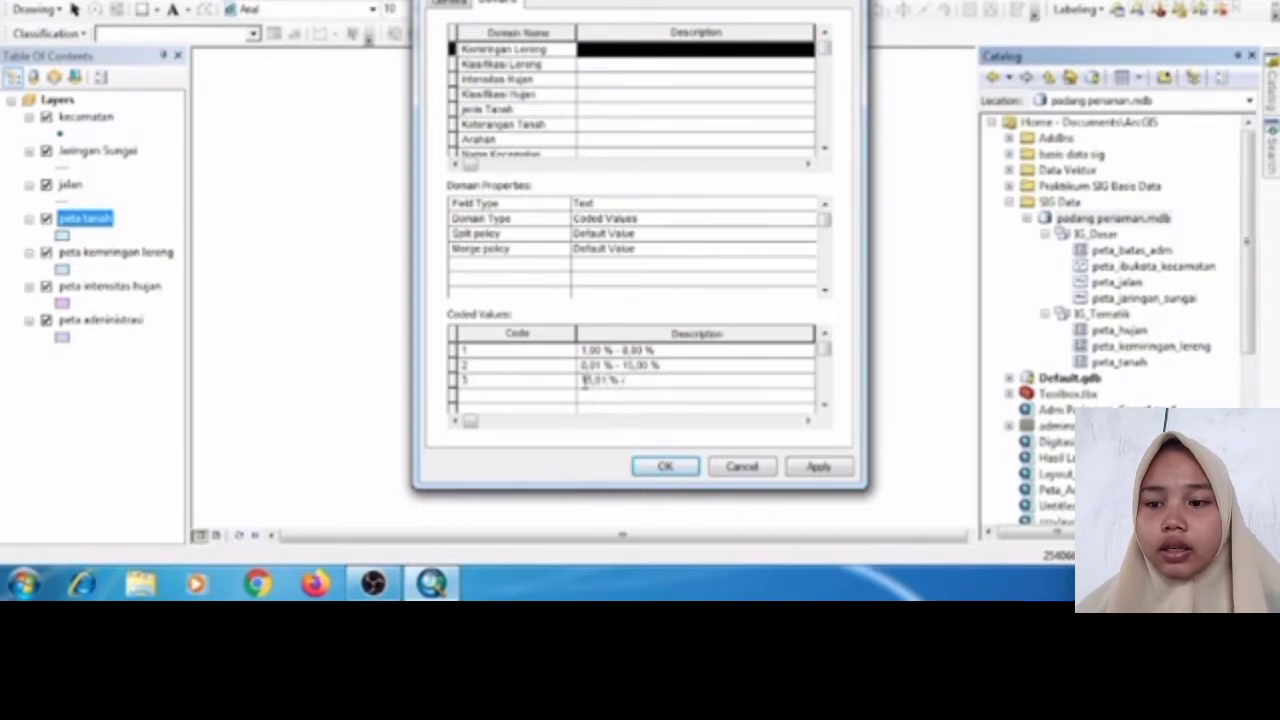
{"action": "type", "text": " 2"}
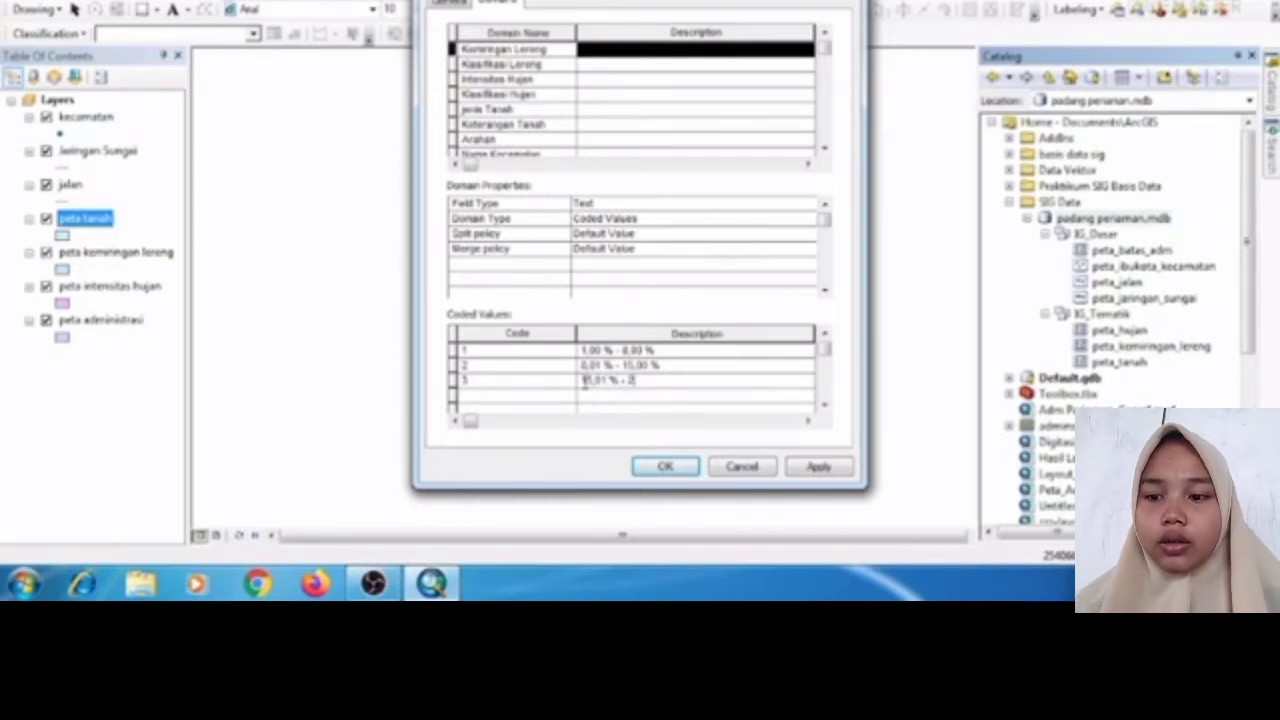
{"action": "type", "text": "5,00"}
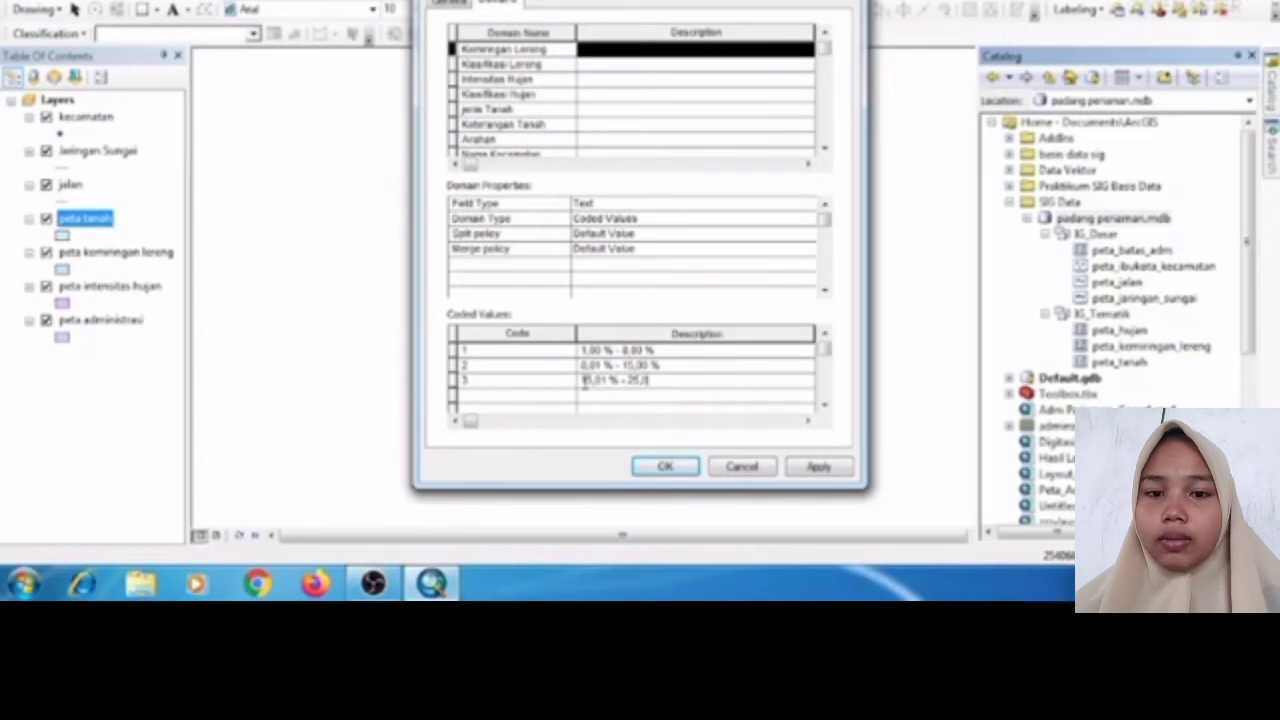
{"action": "type", "text": " %"}
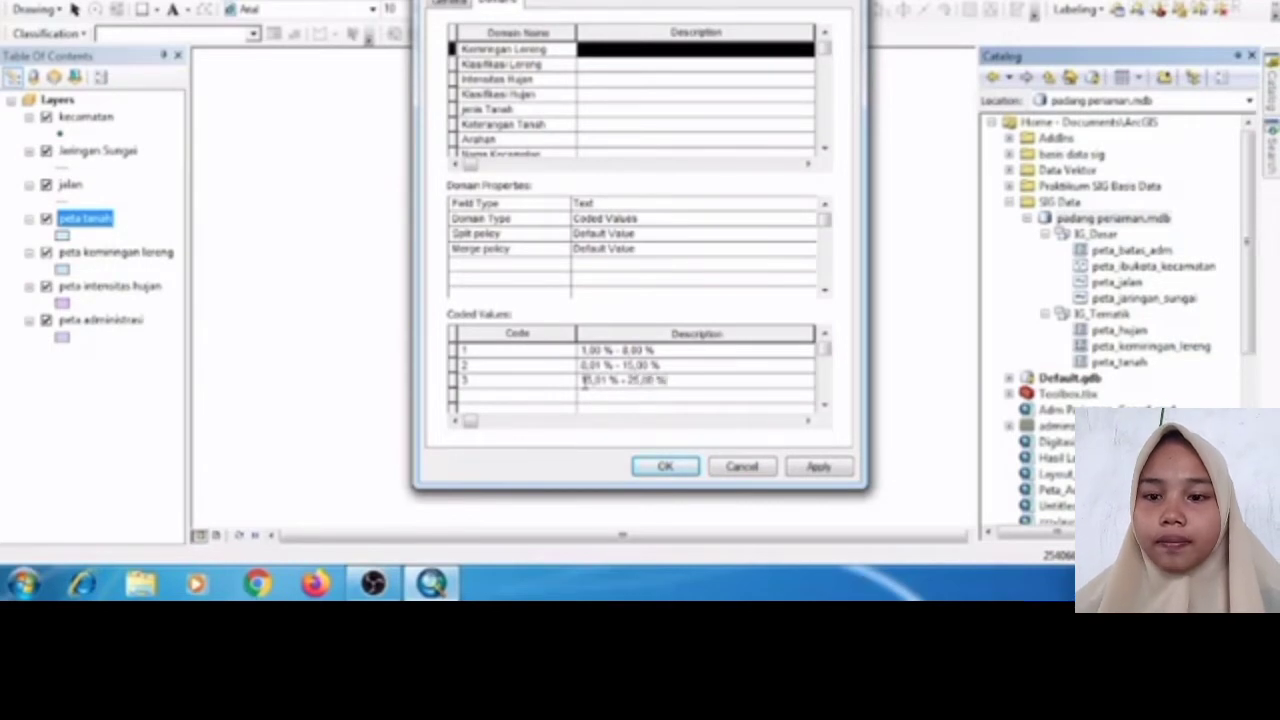
- Add coded value 4 with the description 25,01 % - 40,00 % to the Kemiringan Lereng domain
{"action": "left_click", "coordinate": [533, 400]}
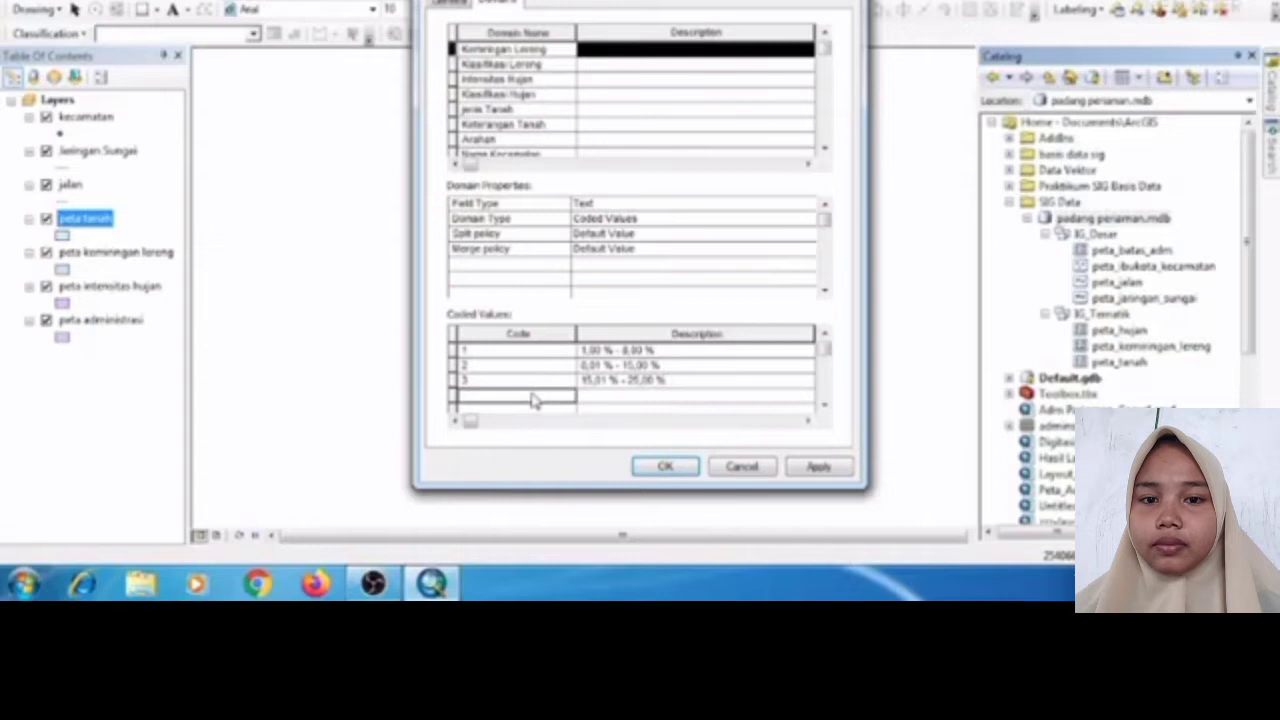
{"action": "type", "text": "4"}
{"action": "left_click", "coordinate": [586, 400]}
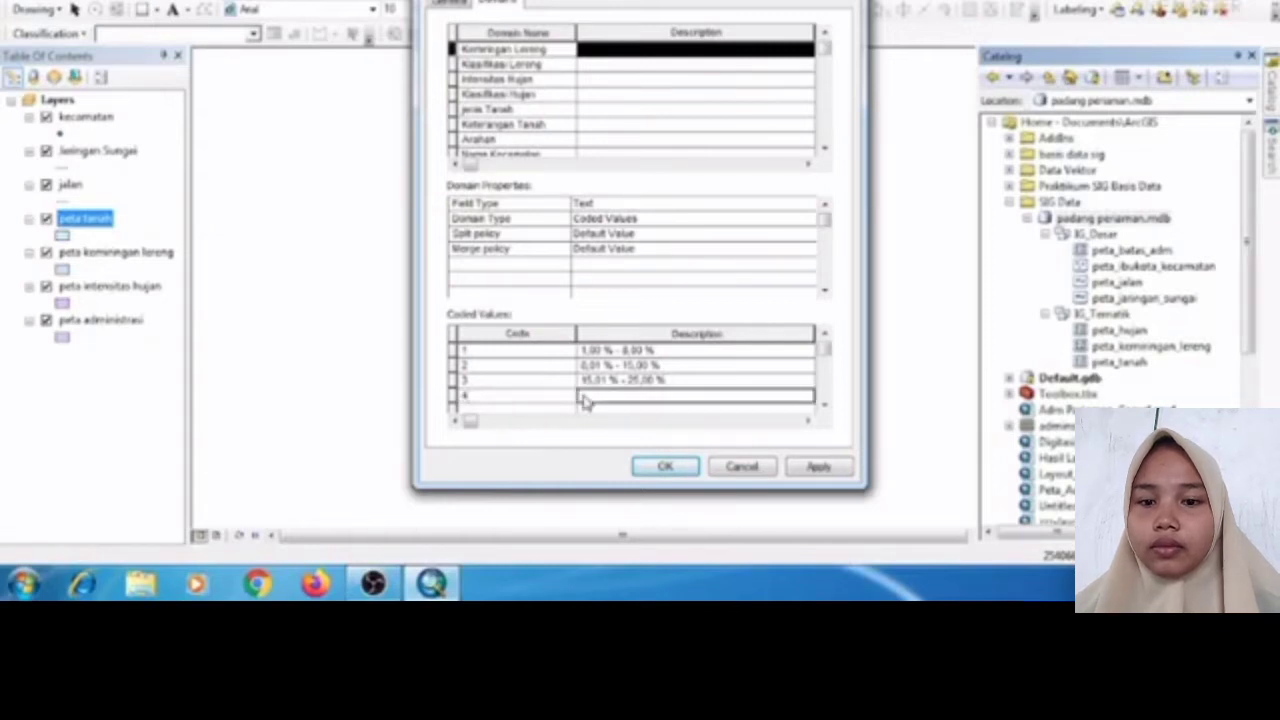
{"action": "type", "text": "25"}
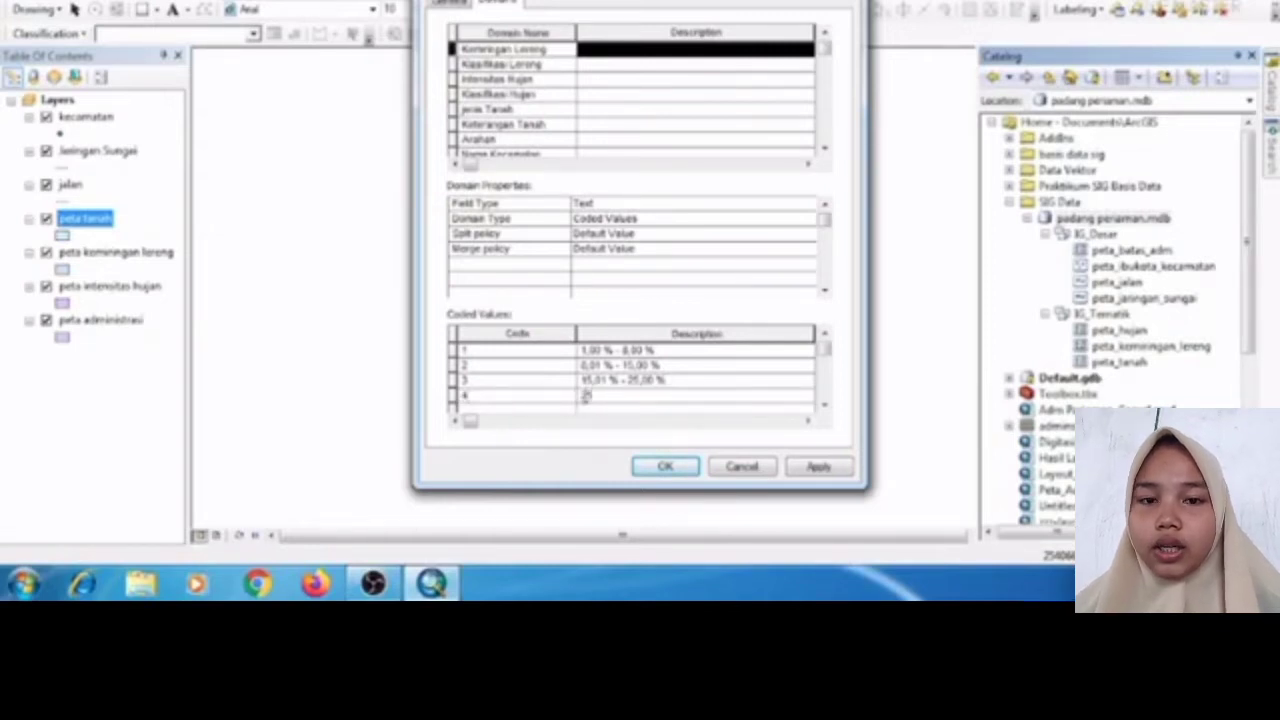
{"action": "type", "text": ",01 % - "}
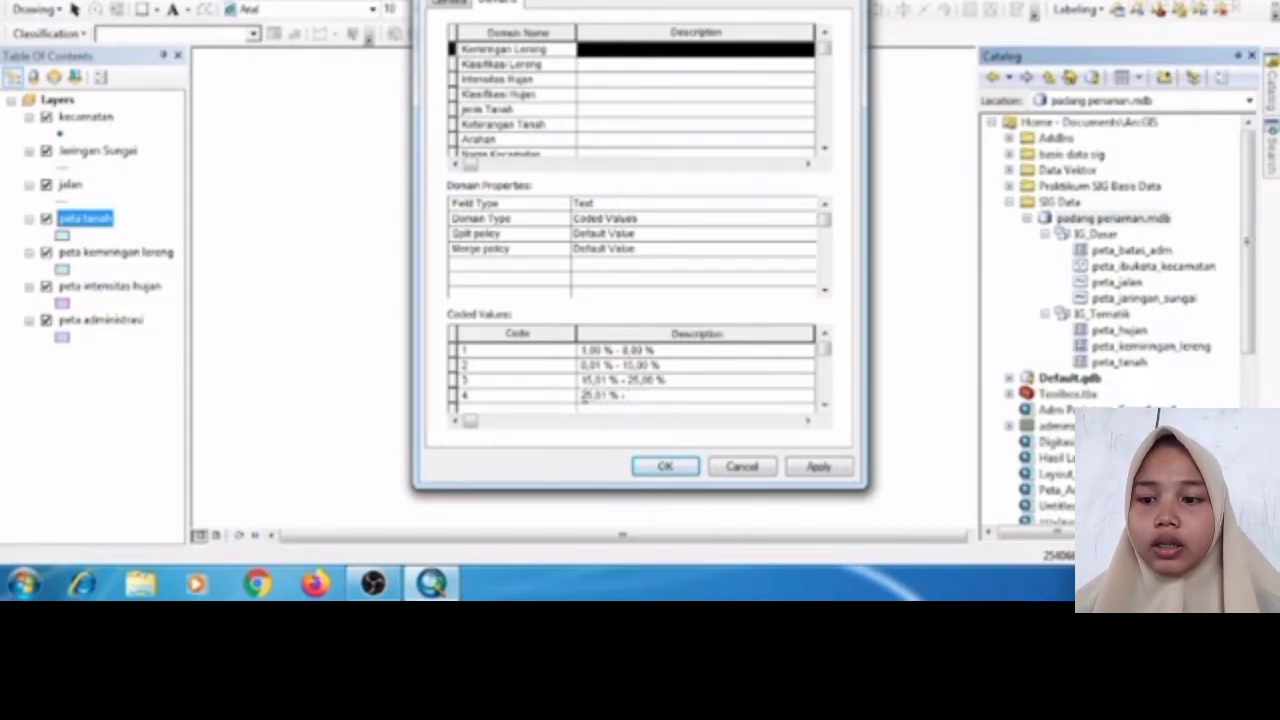
{"action": "type", "text": "40"}
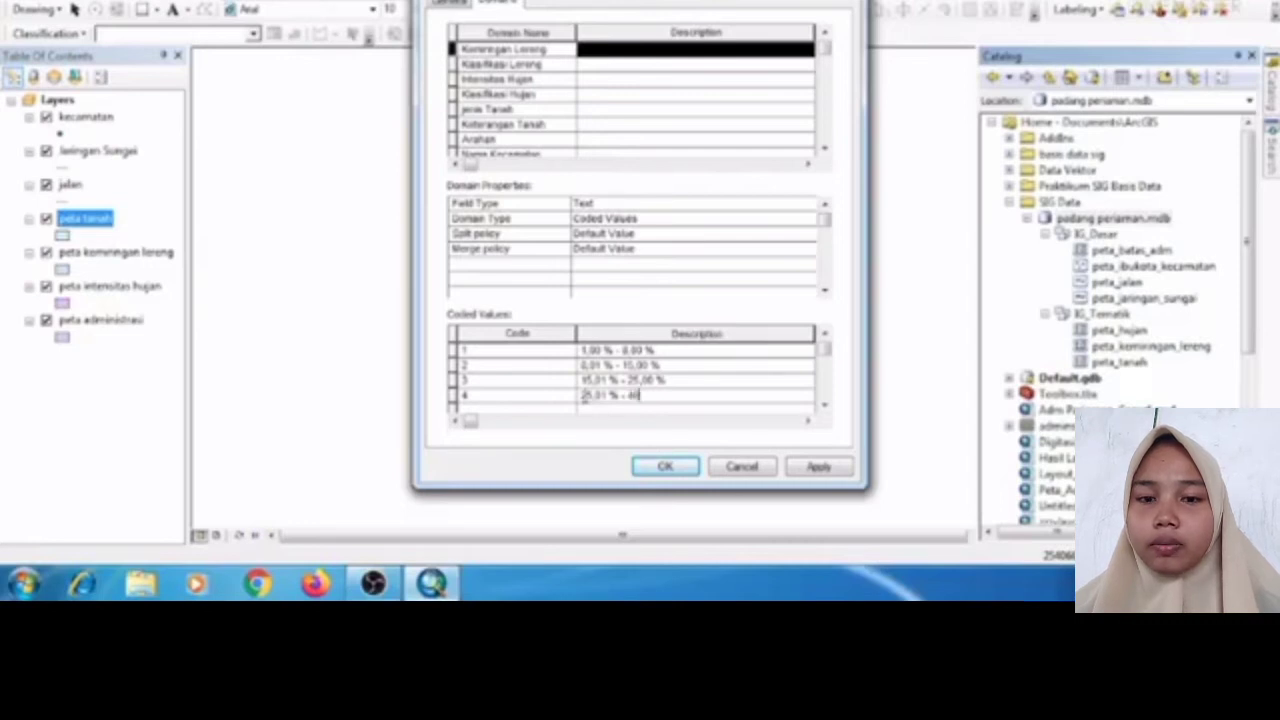
{"action": "type", "text": ",00 %"}
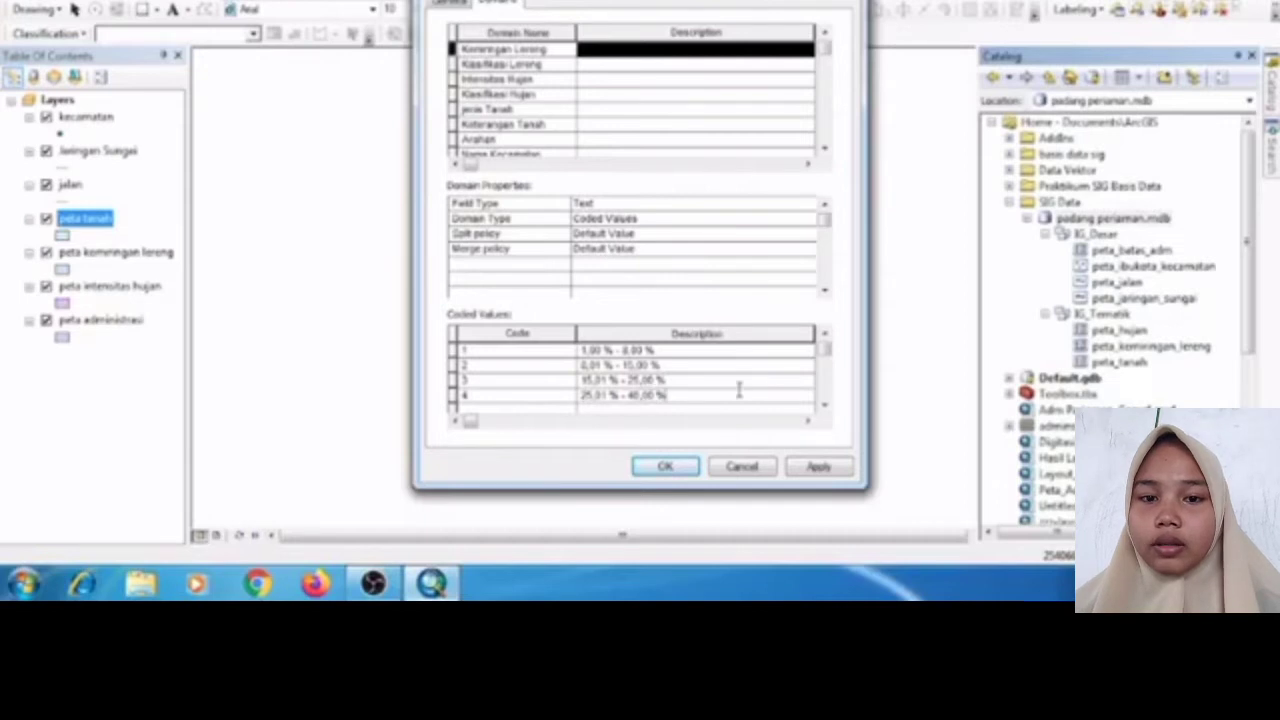
- Add coded value 5 with the description 40,01 % atau lebih to the Kemiringan Lereng domain
{"action": "left_click", "coordinate": [822, 405]}
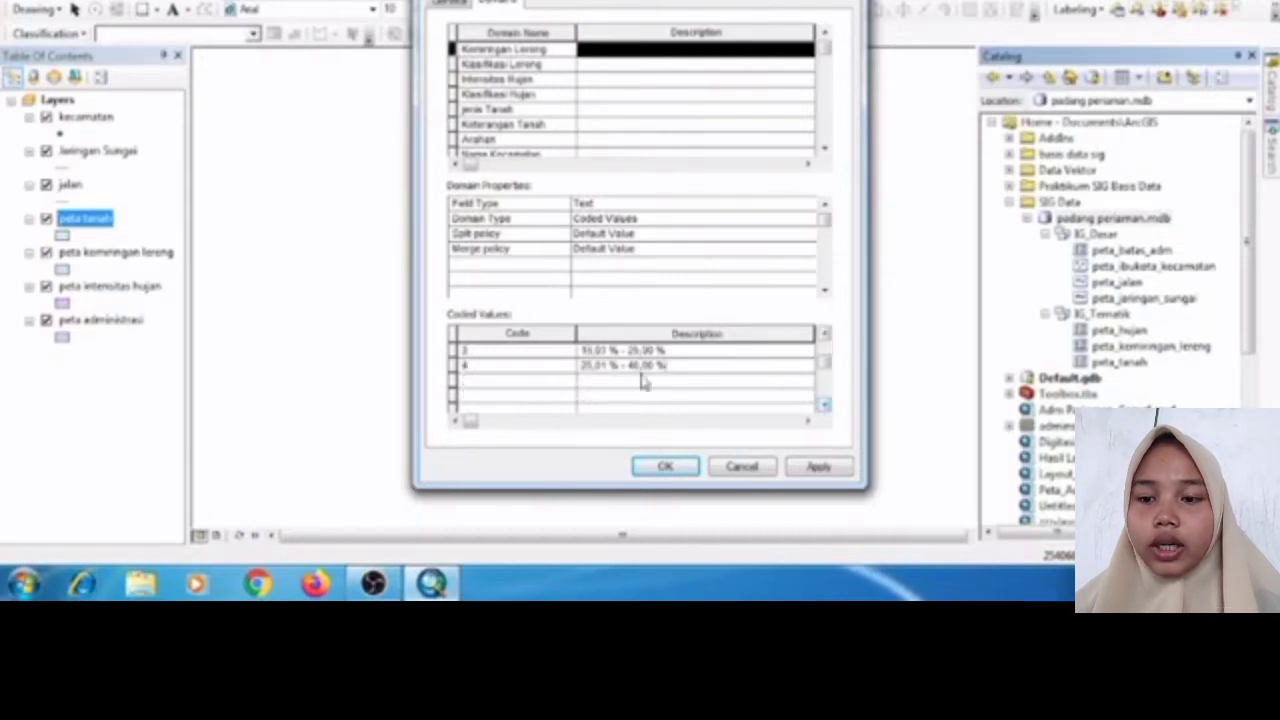
{"action": "left_click", "coordinate": [572, 386]}
{"action": "type", "text": "5"}
{"action": "left_click", "coordinate": [598, 389]}
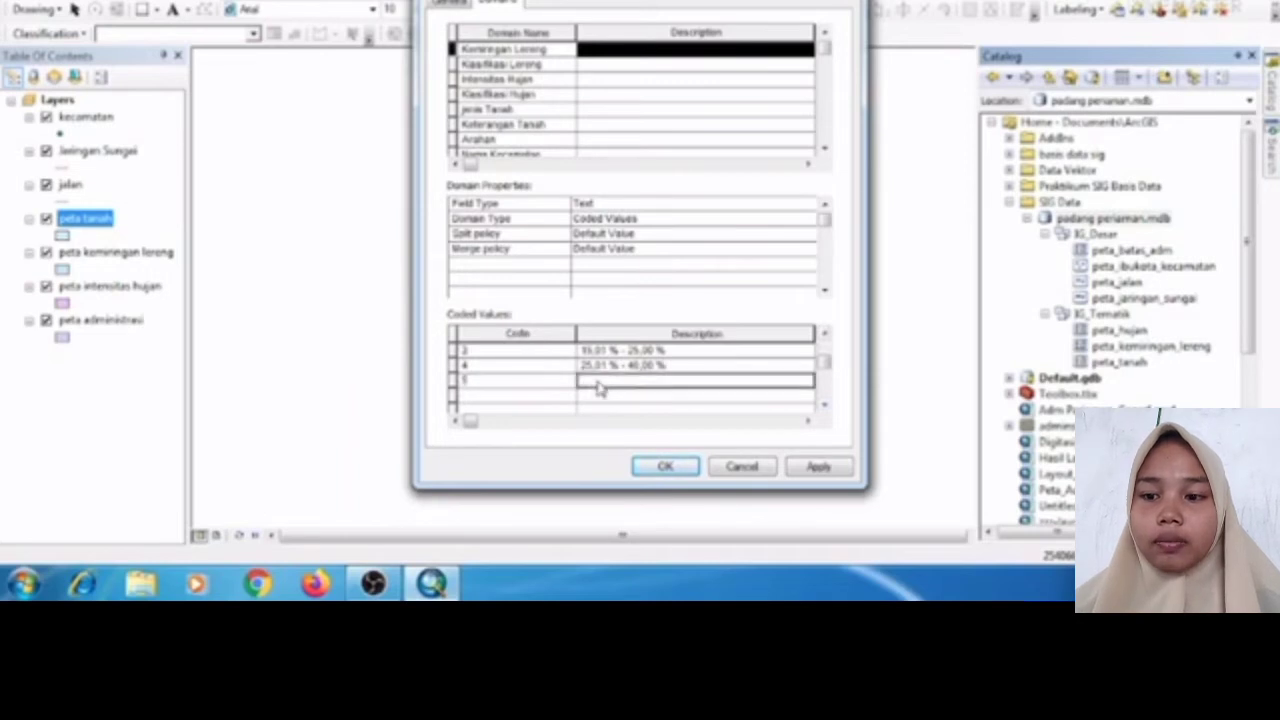
{"action": "type", "text": "40"}
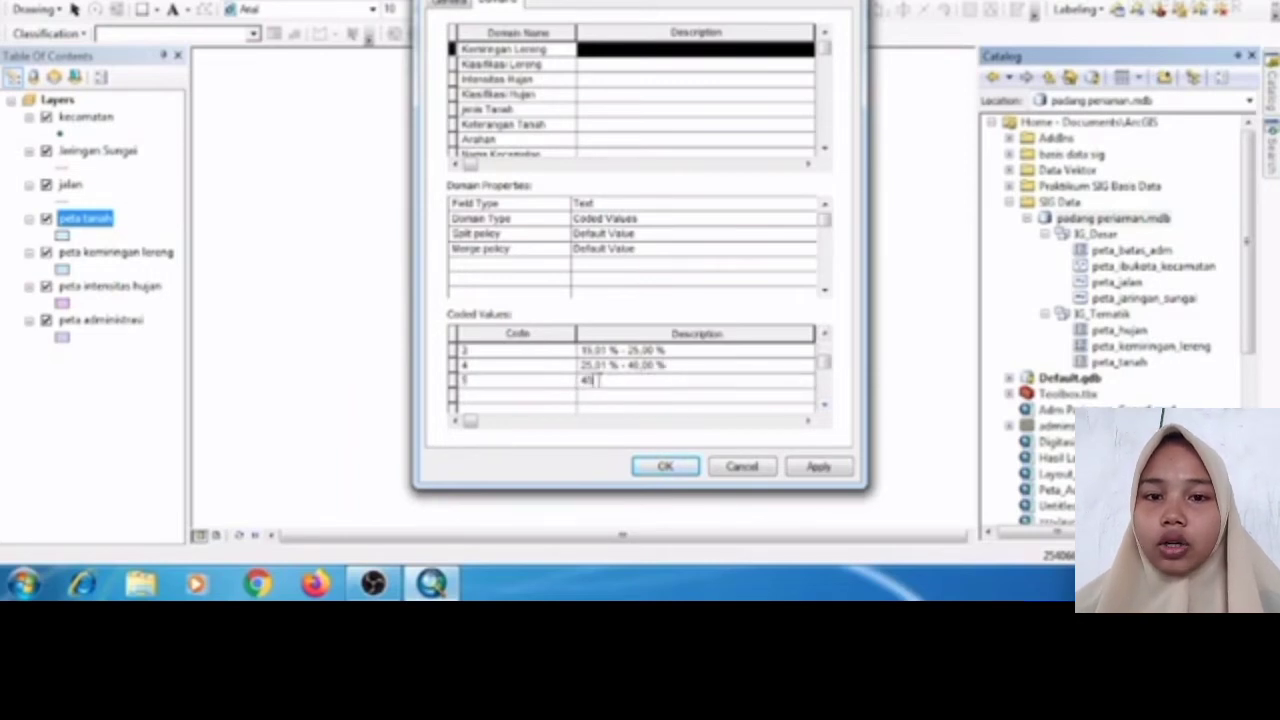
{"action": "type", "text": ",01"}
{"action": "type", "text": " %"}
{"action": "type", "text": " atas ke"}
{"action": "type", "text": "at"}
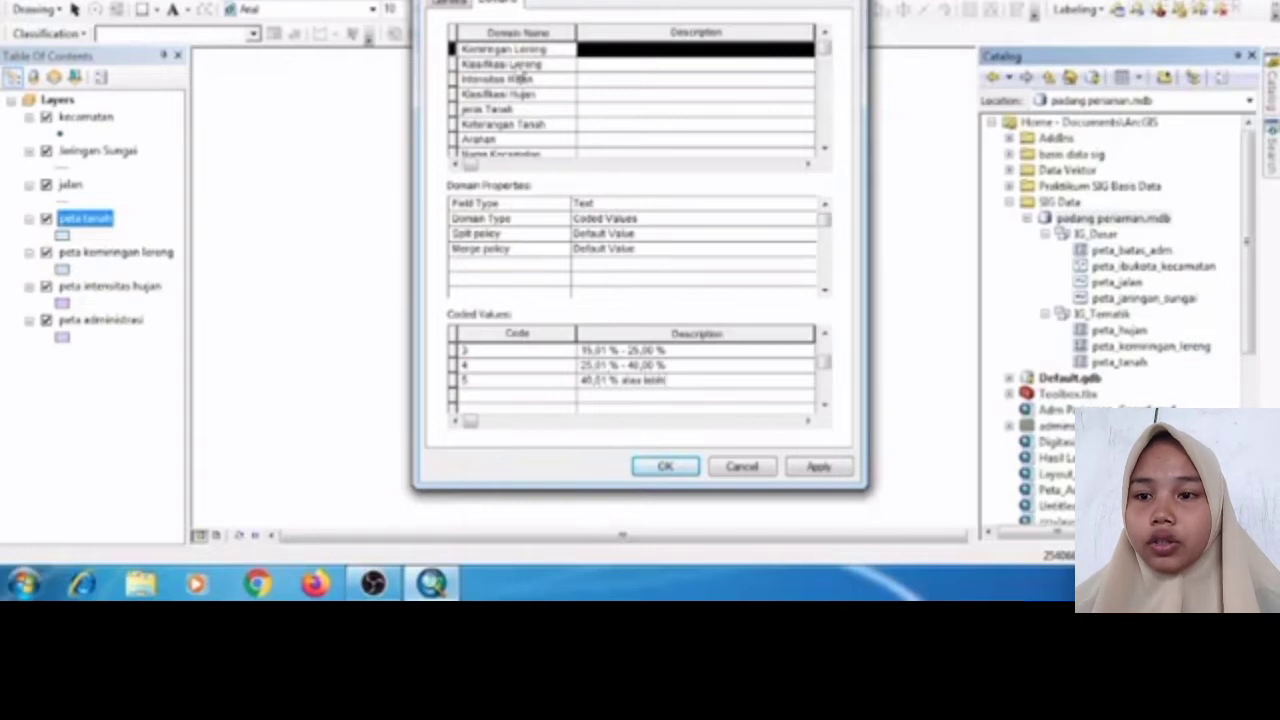
- Add coded values 1 for datar and 2 for landai to the Klasifikasi Lereng domain
{"action": "left_click", "coordinate": [516, 65]}
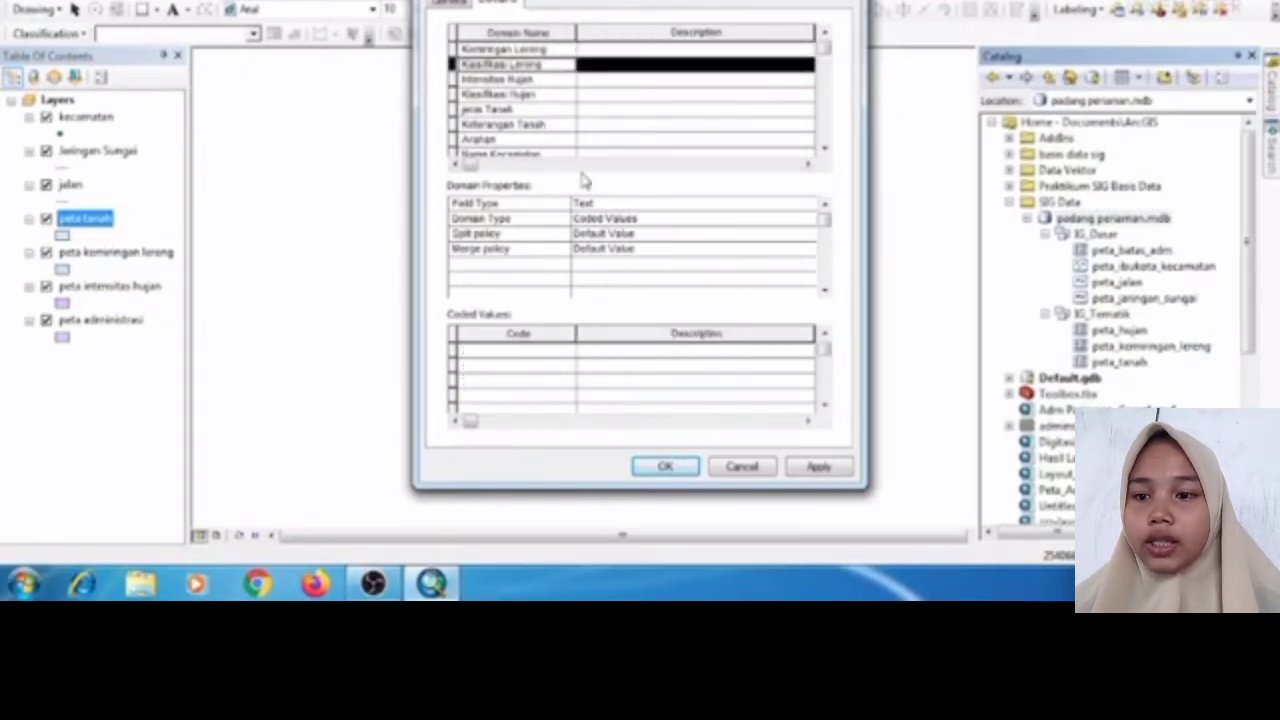
{"action": "left_click", "coordinate": [538, 352]}
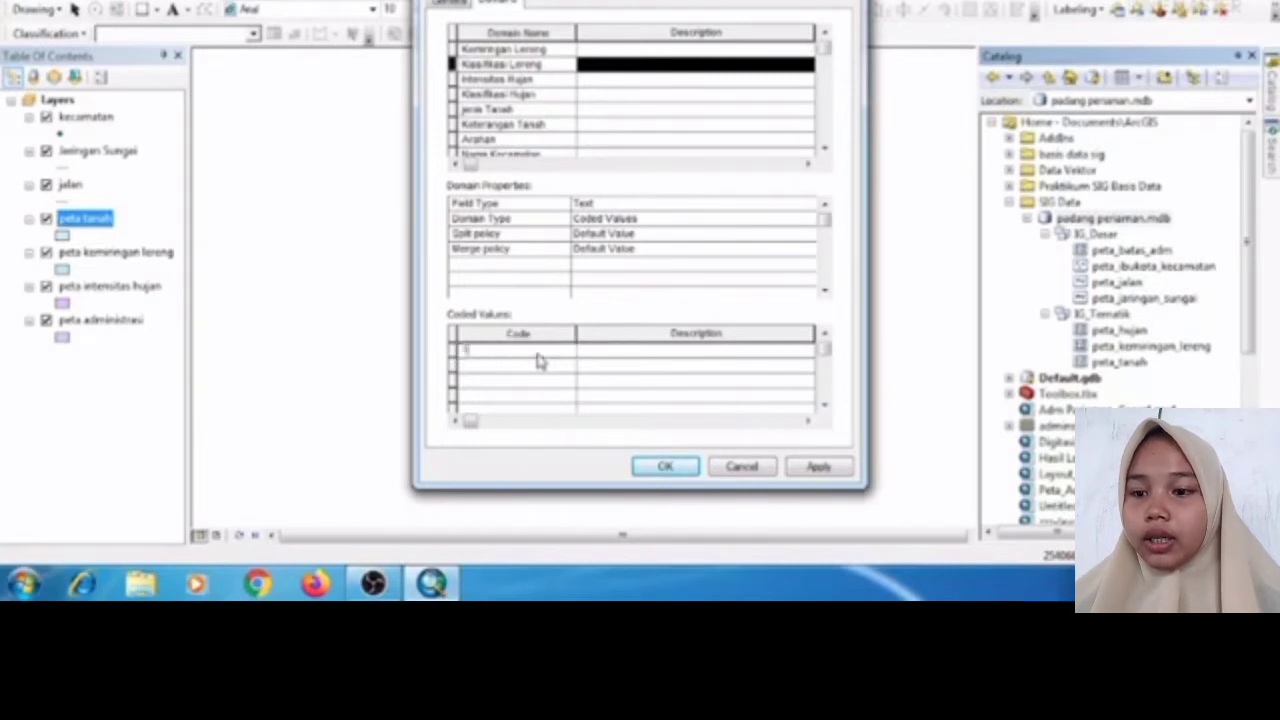
{"action": "type", "text": "1"}
{"action": "left_click", "coordinate": [587, 357]}
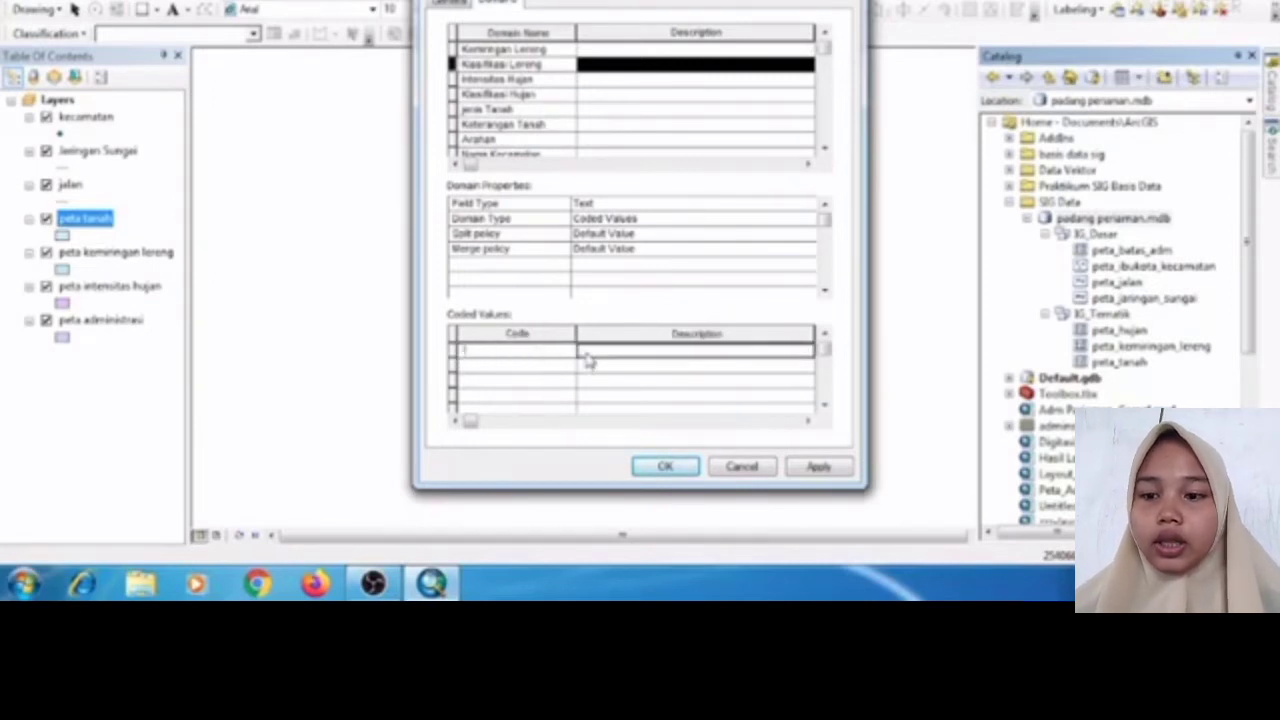
{"action": "type", "text": "datar"}
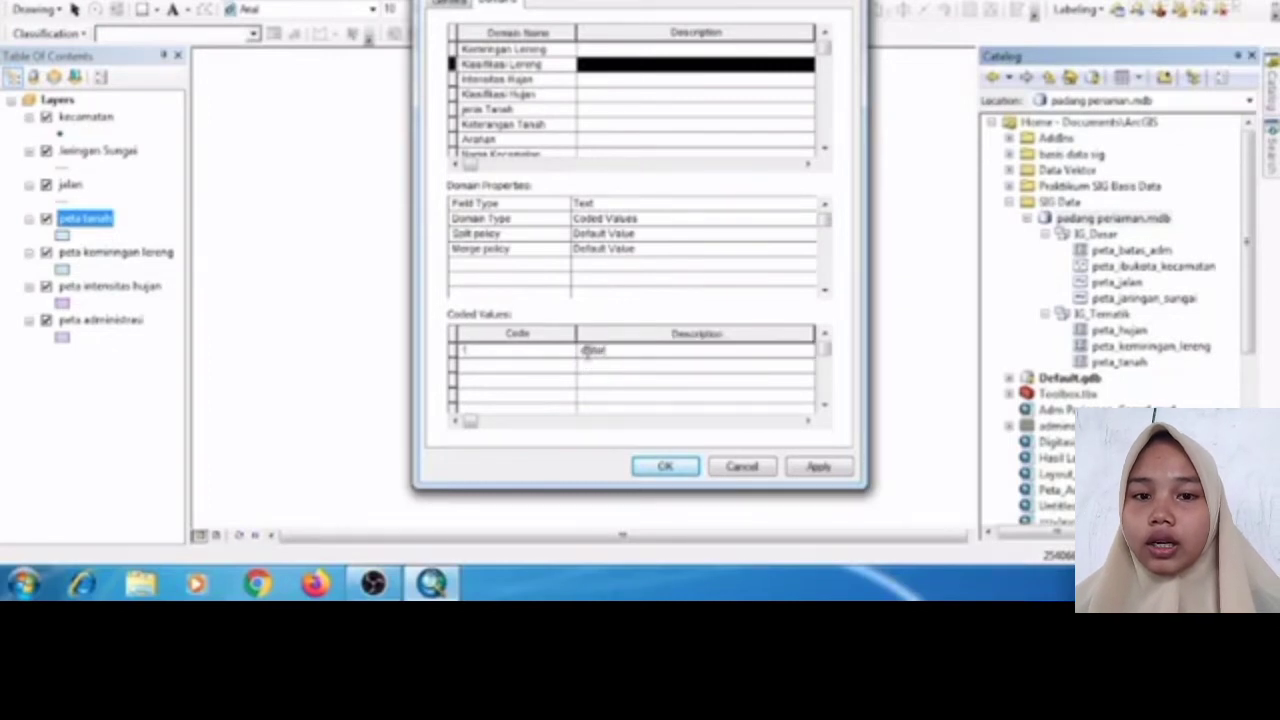
{"action": "left_click", "coordinate": [566, 366]}
{"action": "type", "text": "2"}
{"action": "left_click", "coordinate": [622, 370]}
{"action": "type", "text": "landai"}
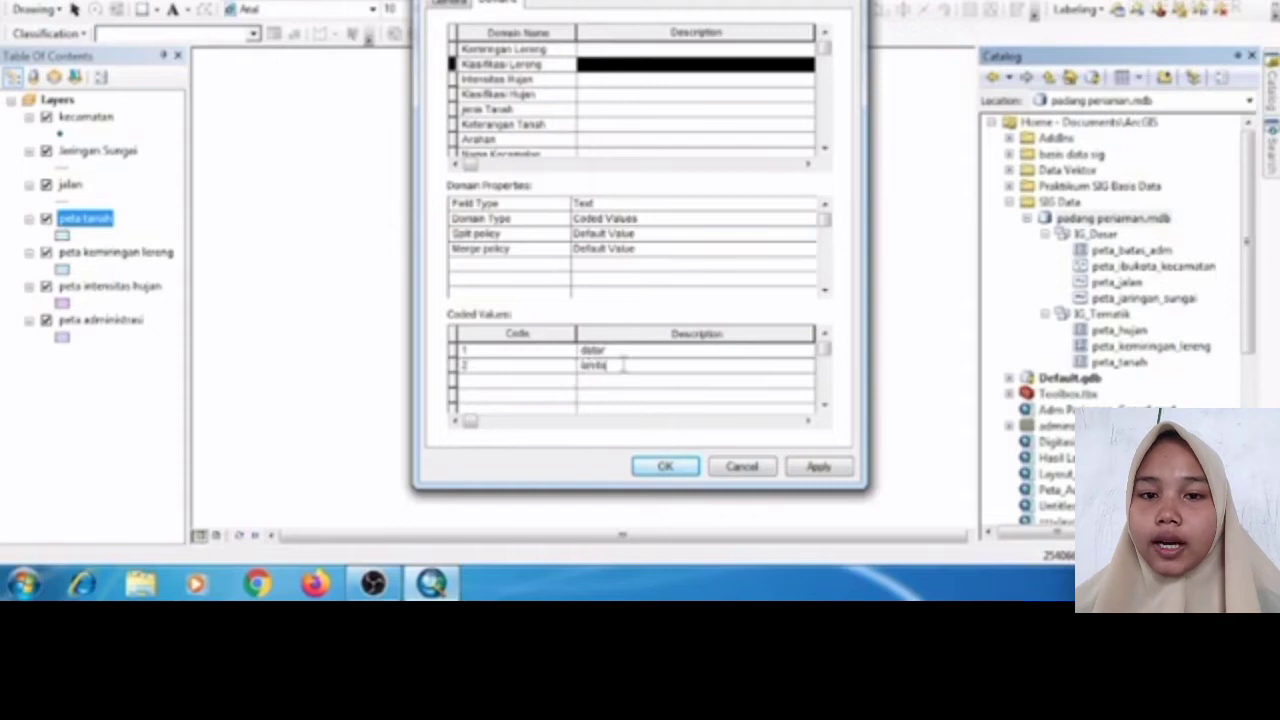
- Add coded values 3 for agak curam and 4 for curam to the Klasifikasi Lereng domain
{"action": "left_click", "coordinate": [572, 381]}
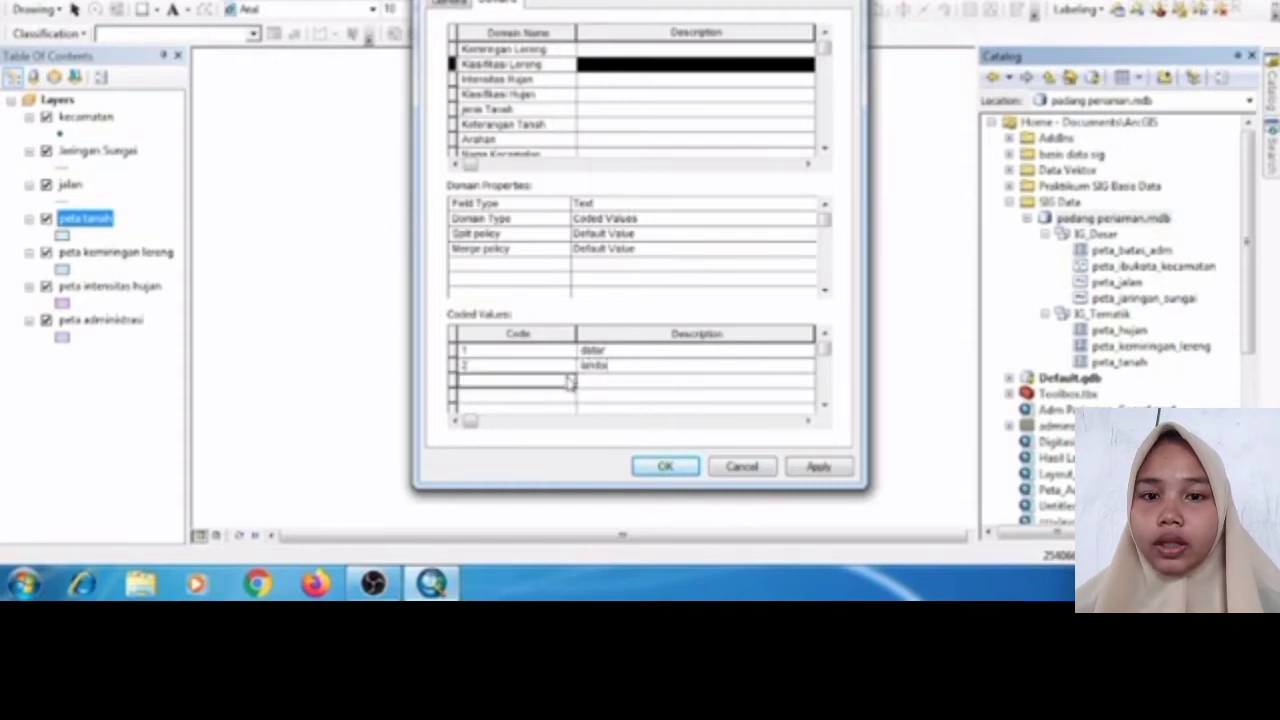
{"action": "type", "text": "3"}
{"action": "left_click", "coordinate": [590, 385]}
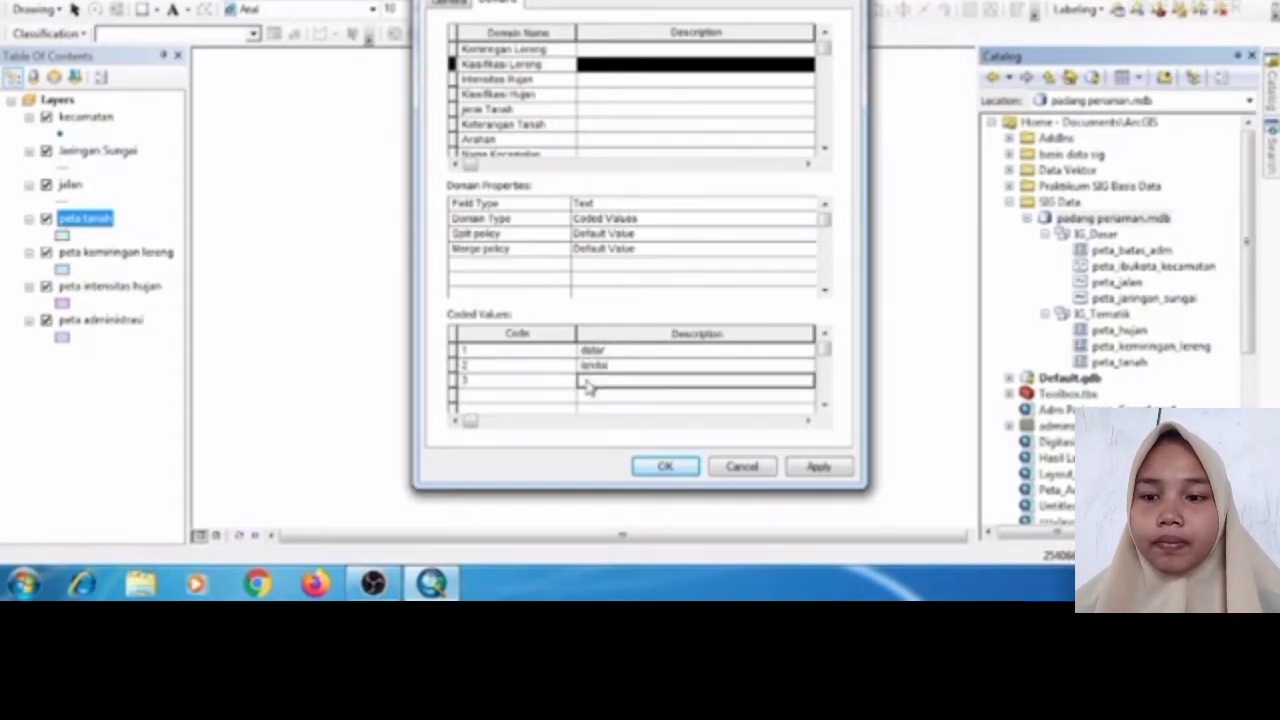
{"action": "type", "text": "agak cura"}
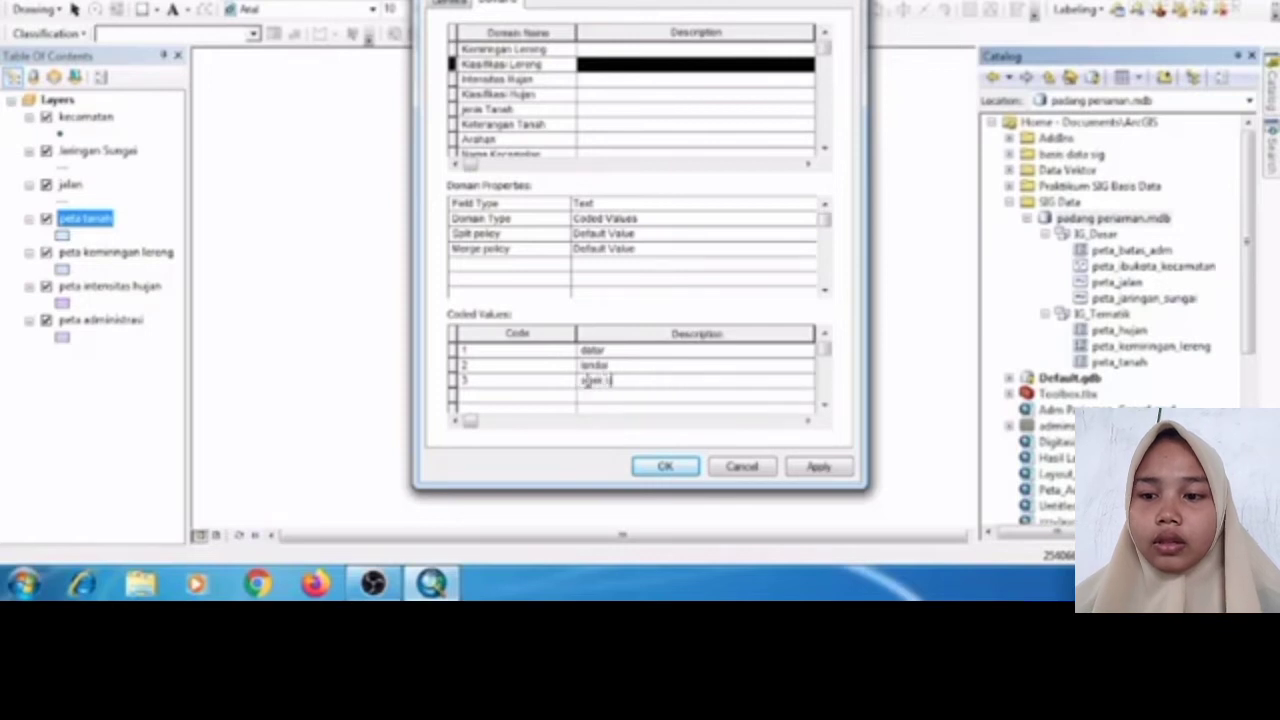
{"action": "type", "text": "m"}
{"action": "left_click", "coordinate": [559, 393]}
{"action": "type", "text": "4"}
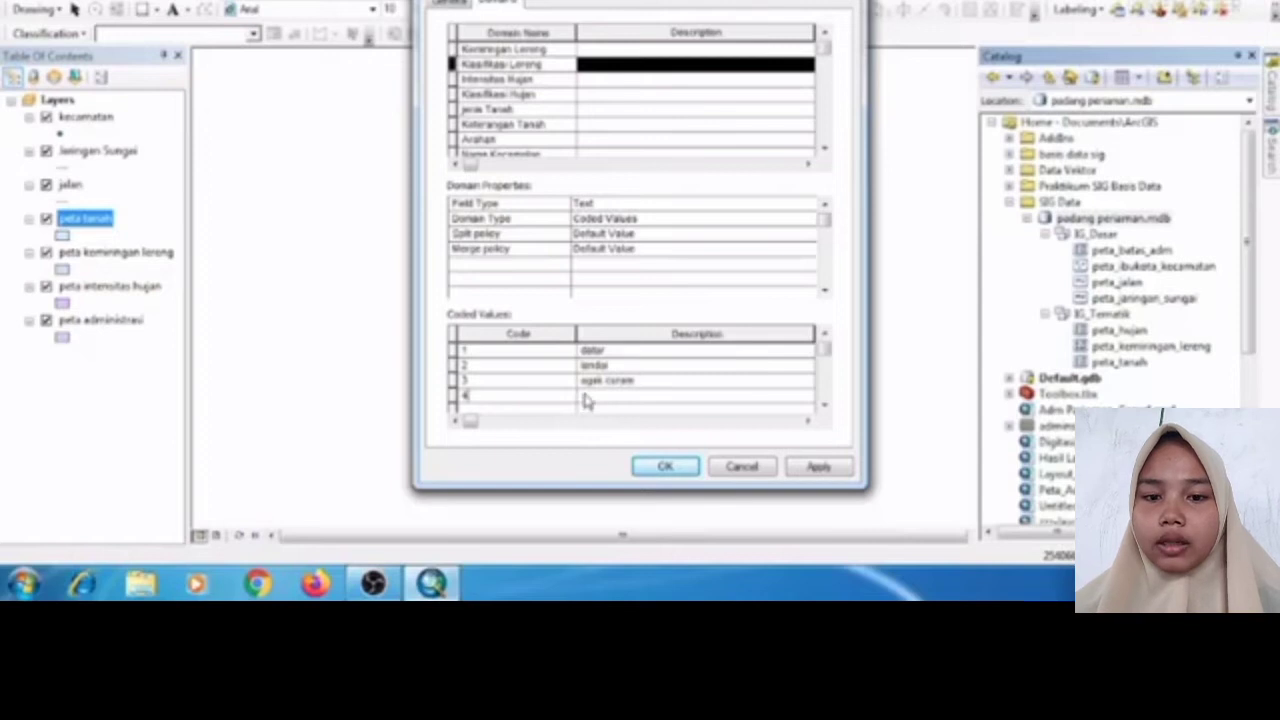
{"action": "left_click", "coordinate": [587, 397]}
{"action": "type", "text": "curam"}
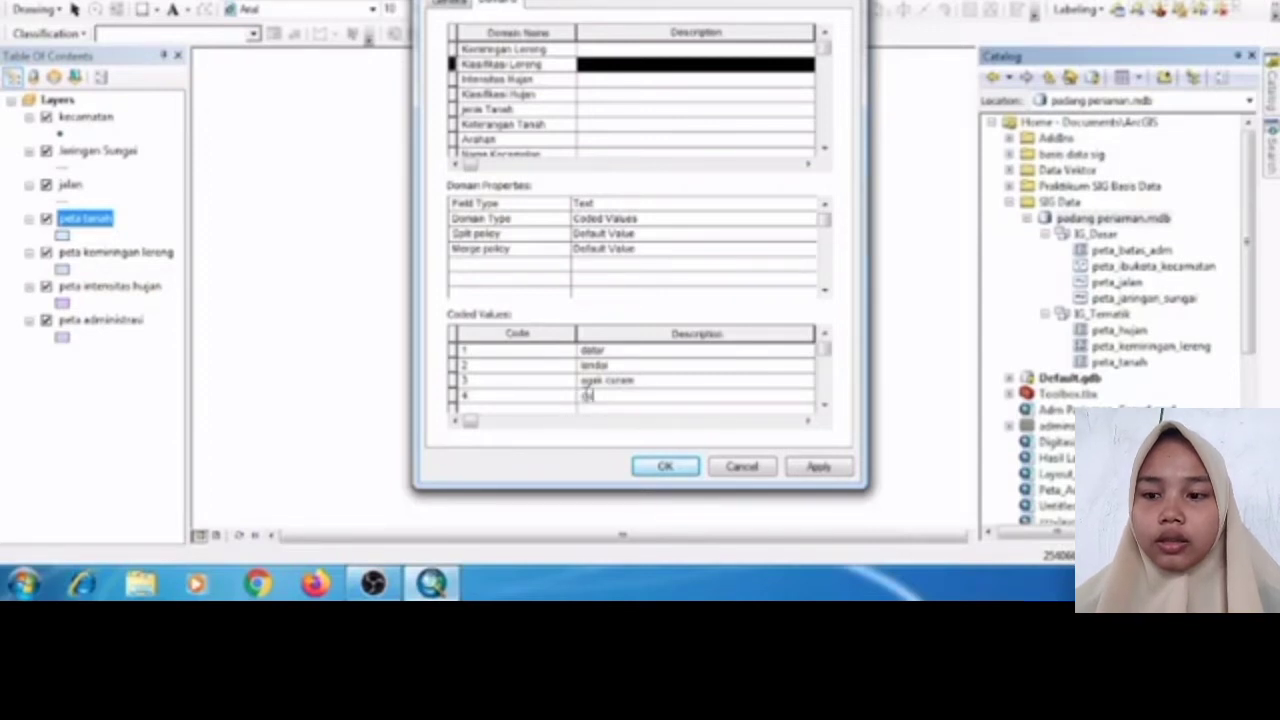
- Add coded value 5 with the description sangat curam to the Klasifikasi Lereng domain
{"action": "left_click", "coordinate": [824, 404]}
{"action": "left_click", "coordinate": [555, 398]}
{"action": "type", "text": "5"}
{"action": "left_click", "coordinate": [585, 399]}
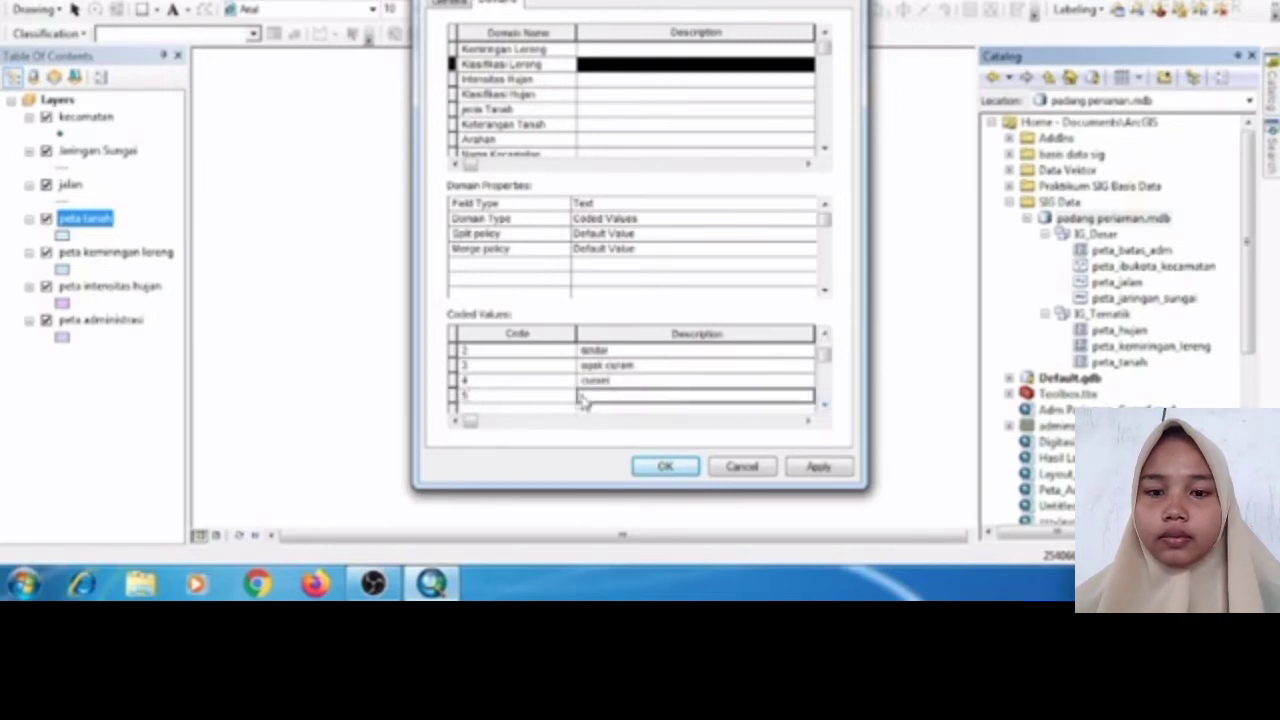
{"action": "type", "text": "sangat"}
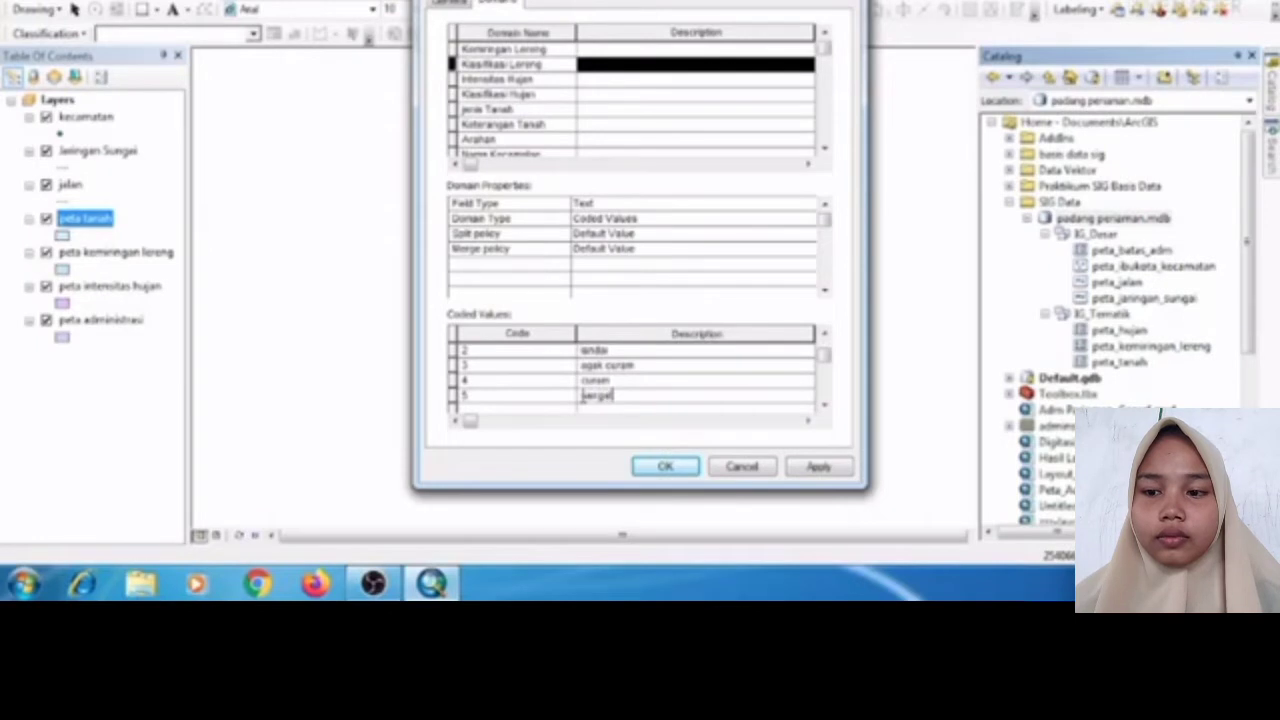
{"action": "type", "text": " curam"}
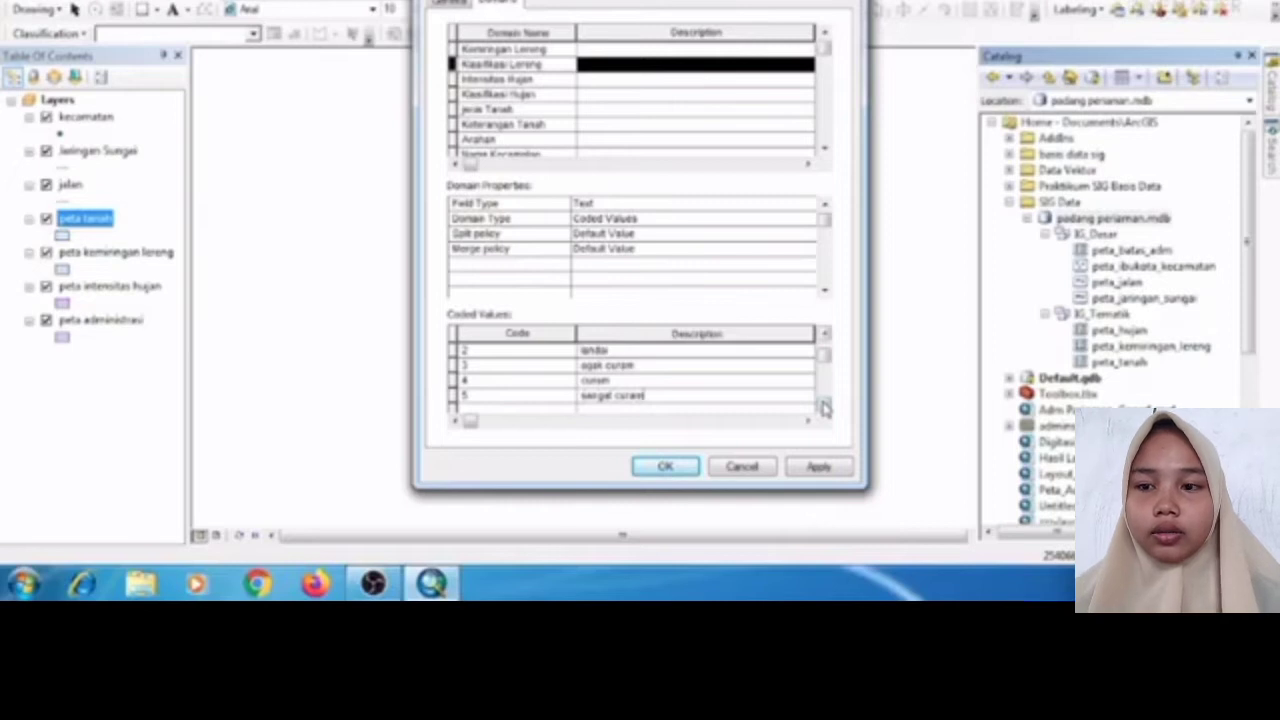
- Set the field type of the Intensitas Hujan domain to Text
{"action": "left_click", "coordinate": [545, 81]}
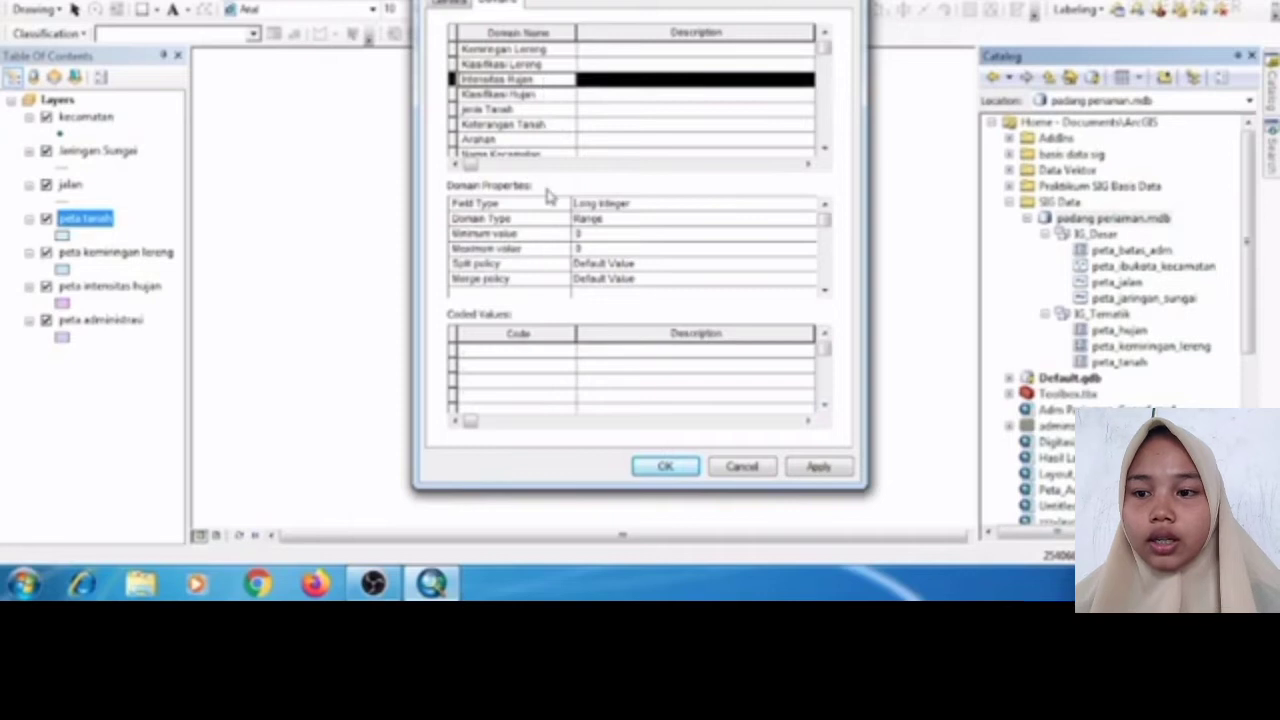
{"action": "left_click", "coordinate": [585, 205]}
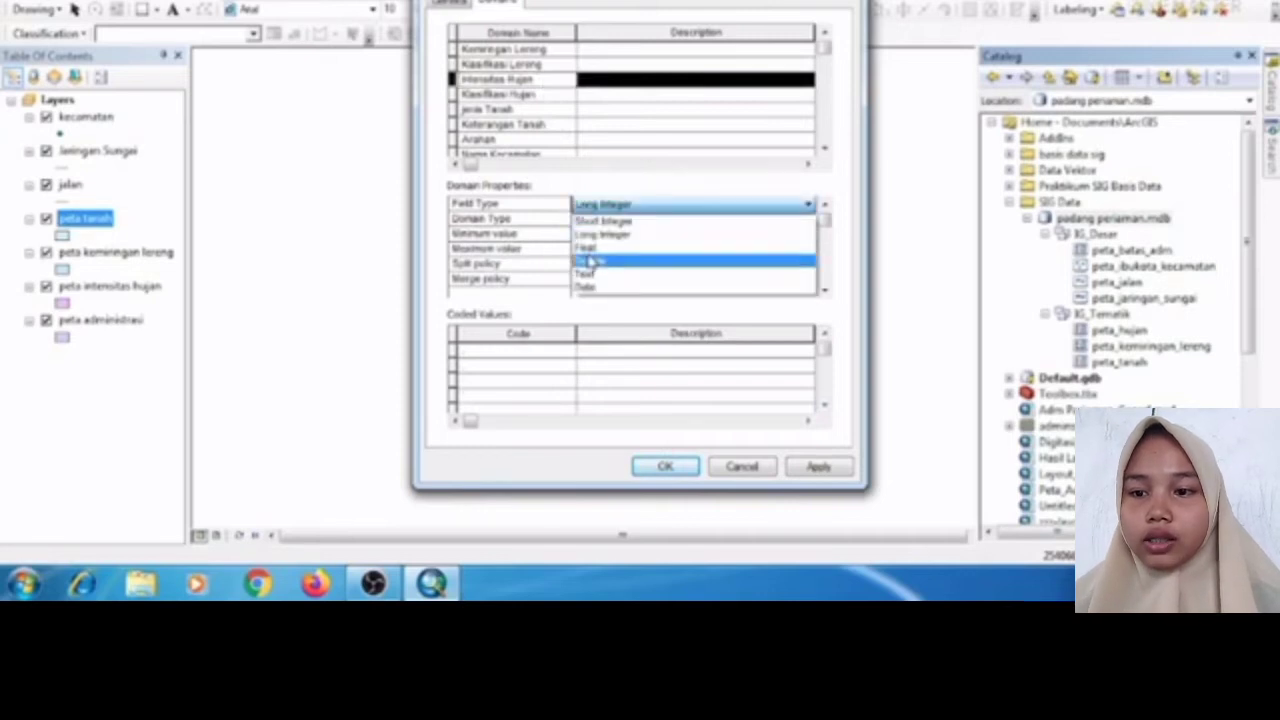
{"action": "left_click", "coordinate": [588, 276]}
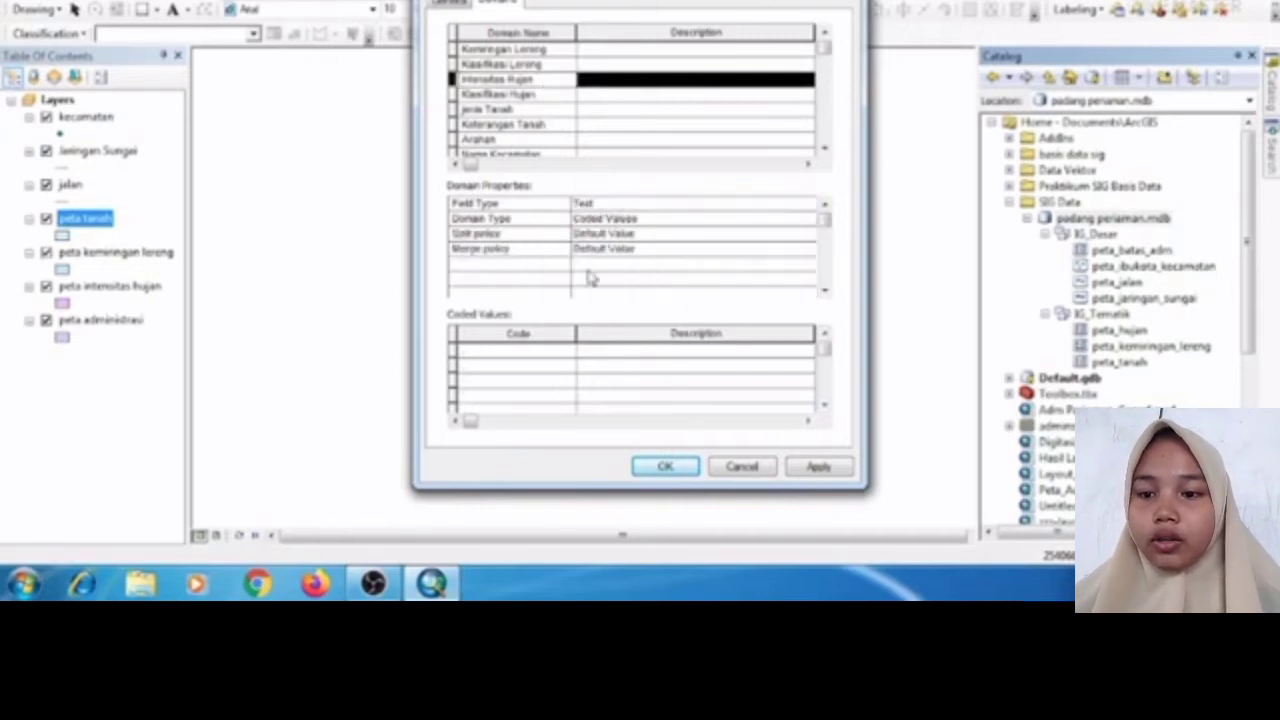
- Add coded value 1 with the description < 1750 mm / hari to the Intensitas Hujan domain
{"action": "left_click", "coordinate": [557, 358]}
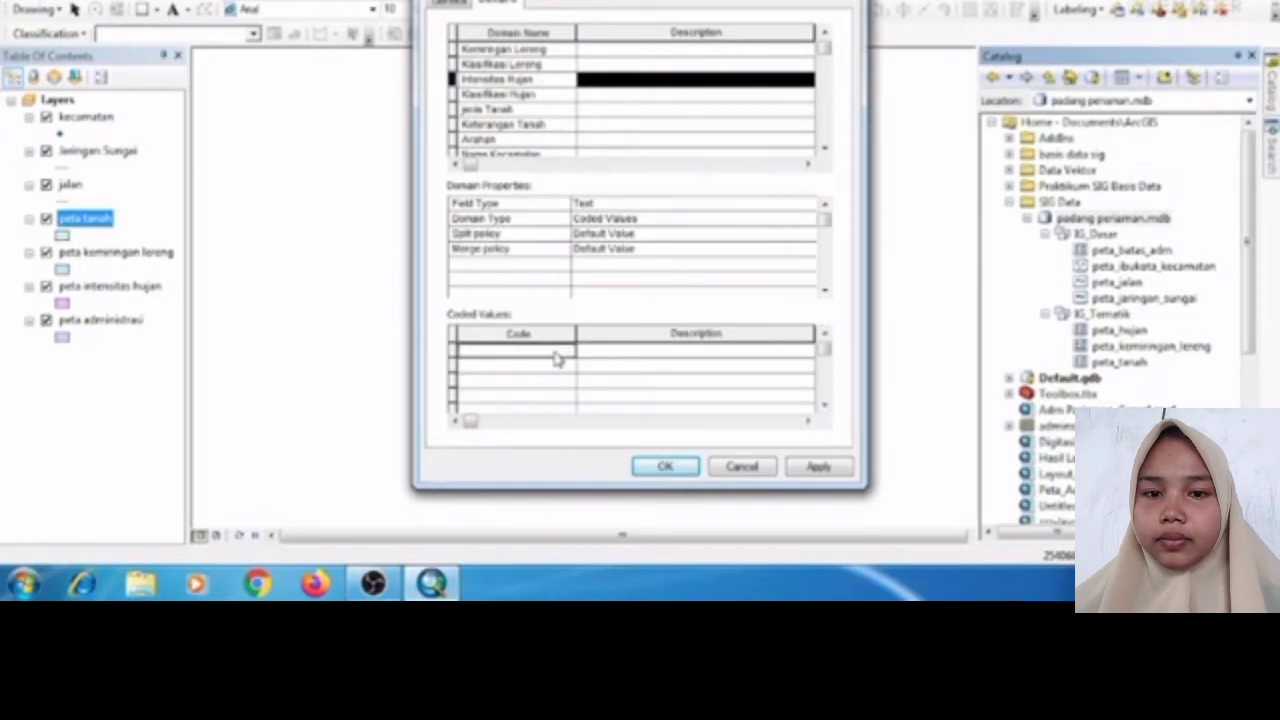
{"action": "type", "text": "1"}
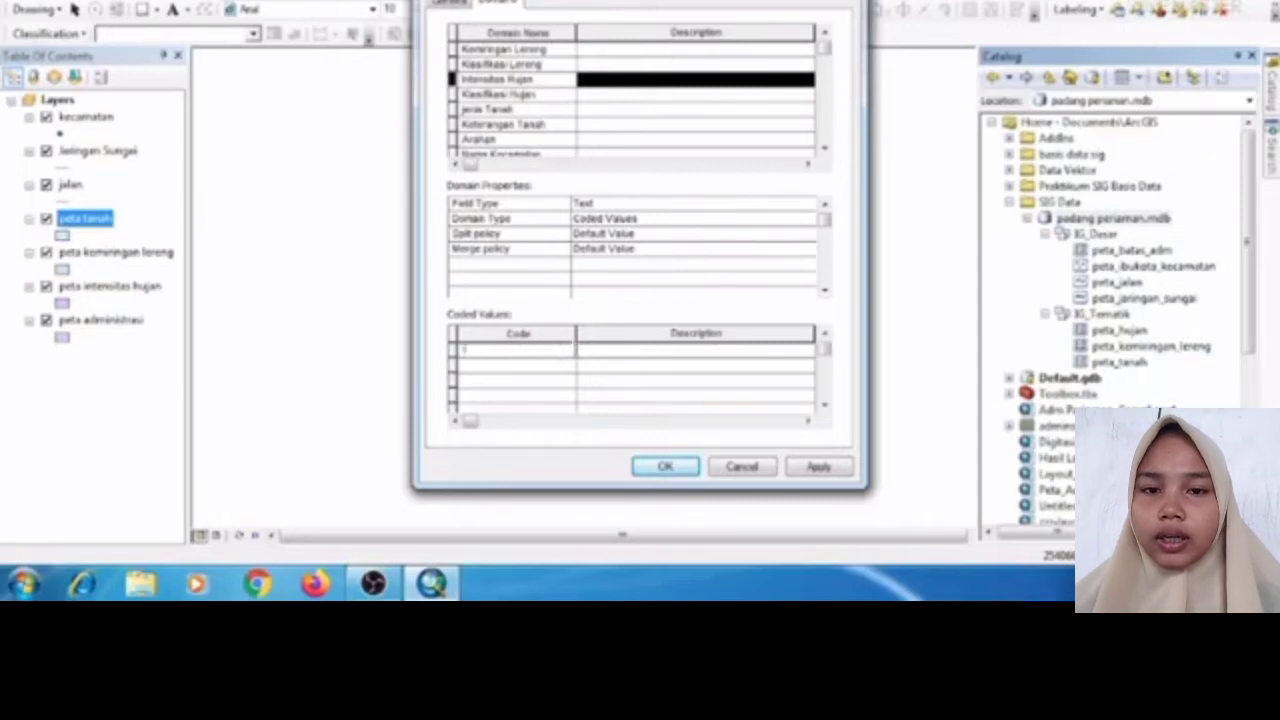
{"action": "left_click", "coordinate": [588, 356]}
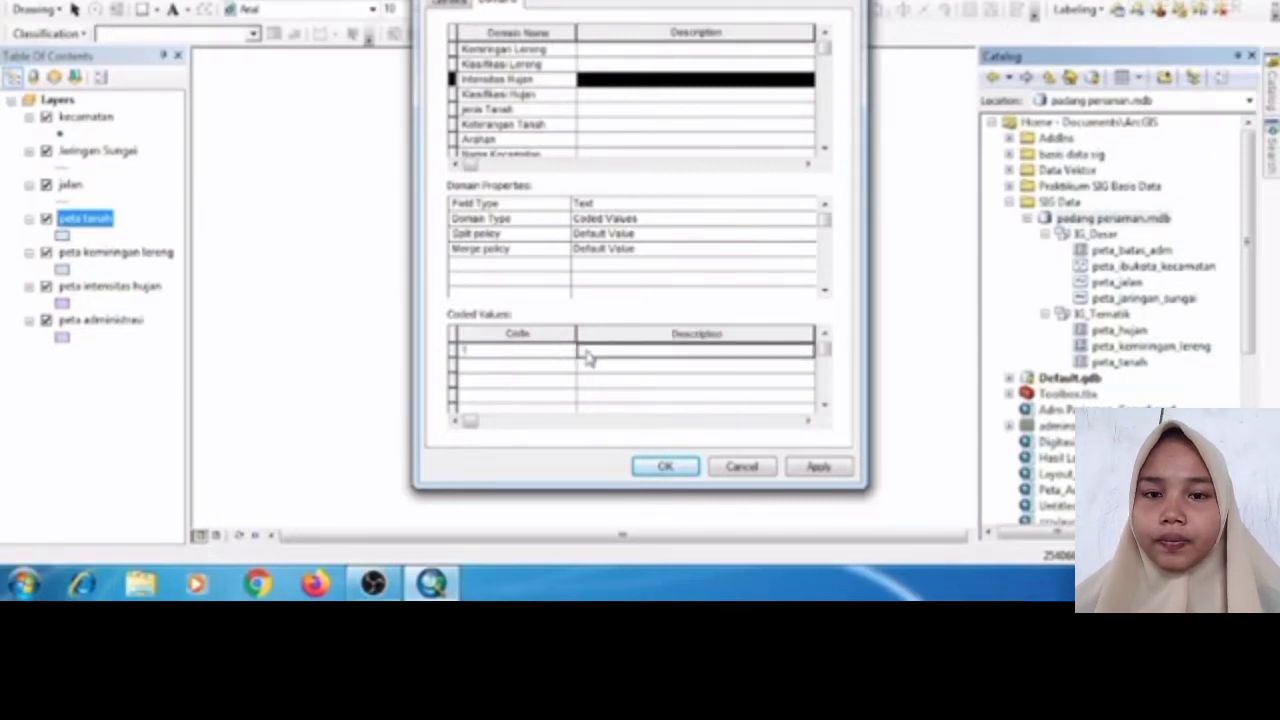
{"action": "type", "text": "<"}
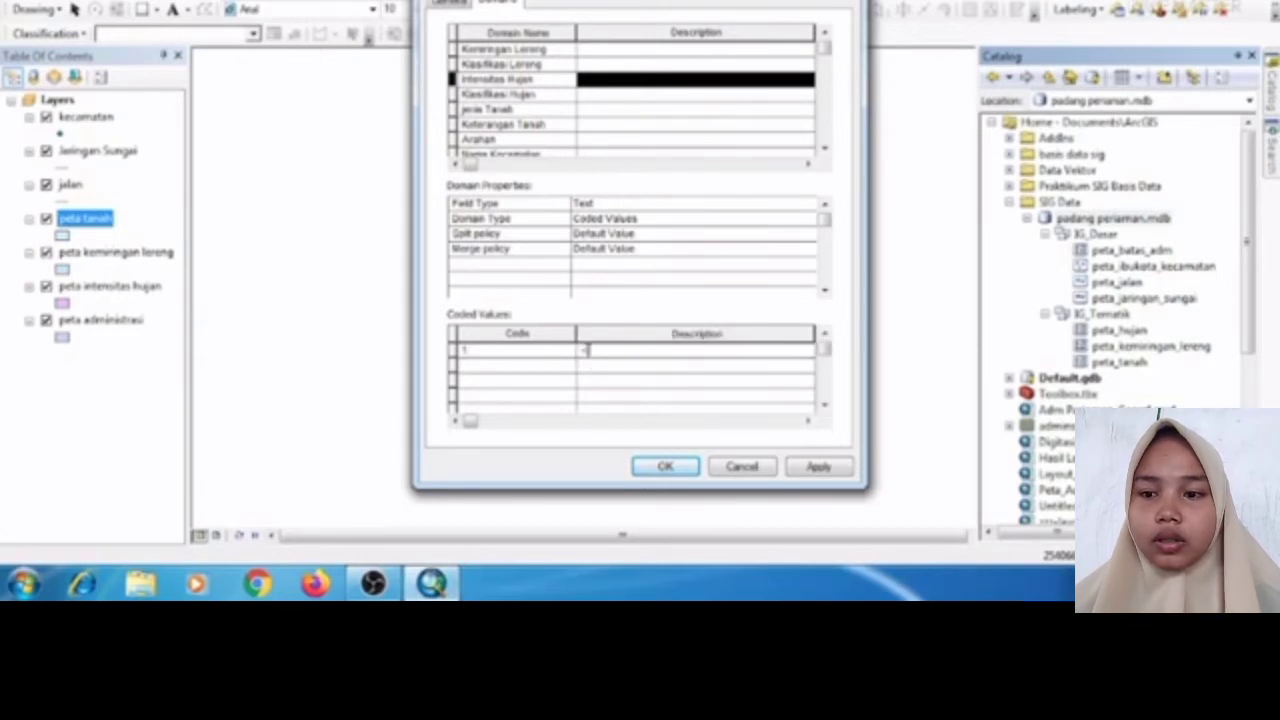
{"action": "type", "text": " 1750 mm"}
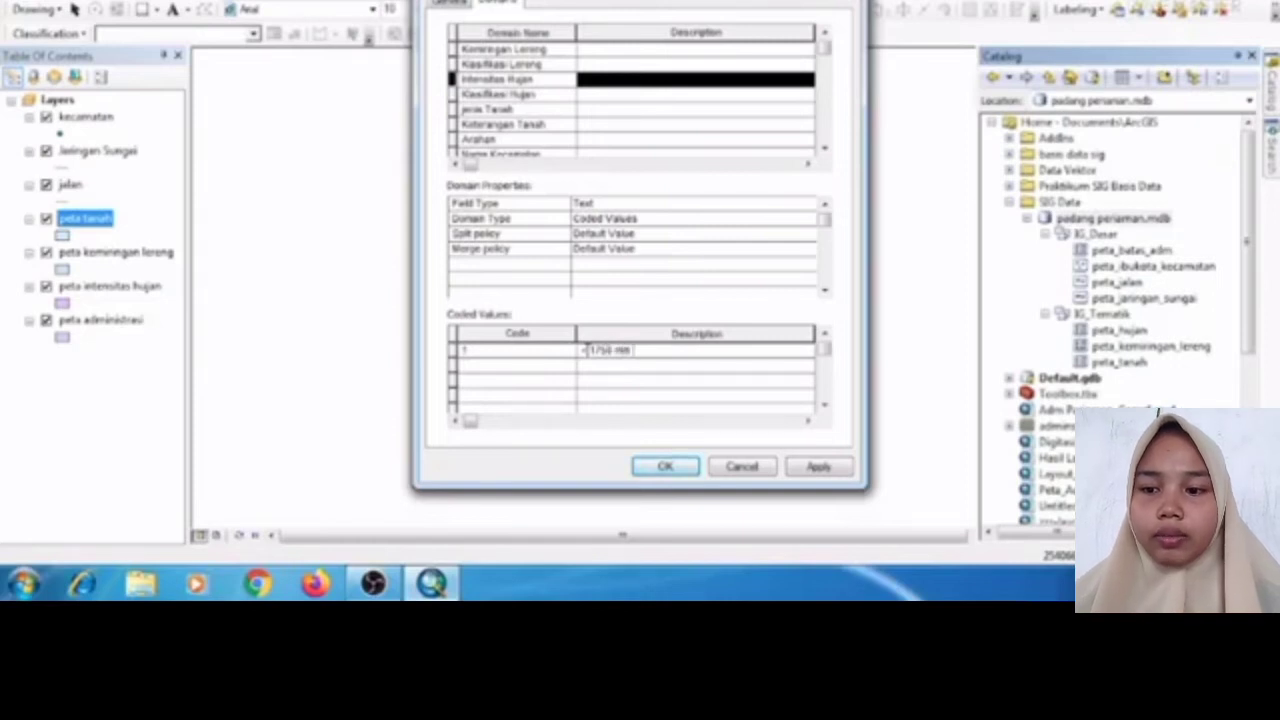
{"action": "type", "text": " / hari"}
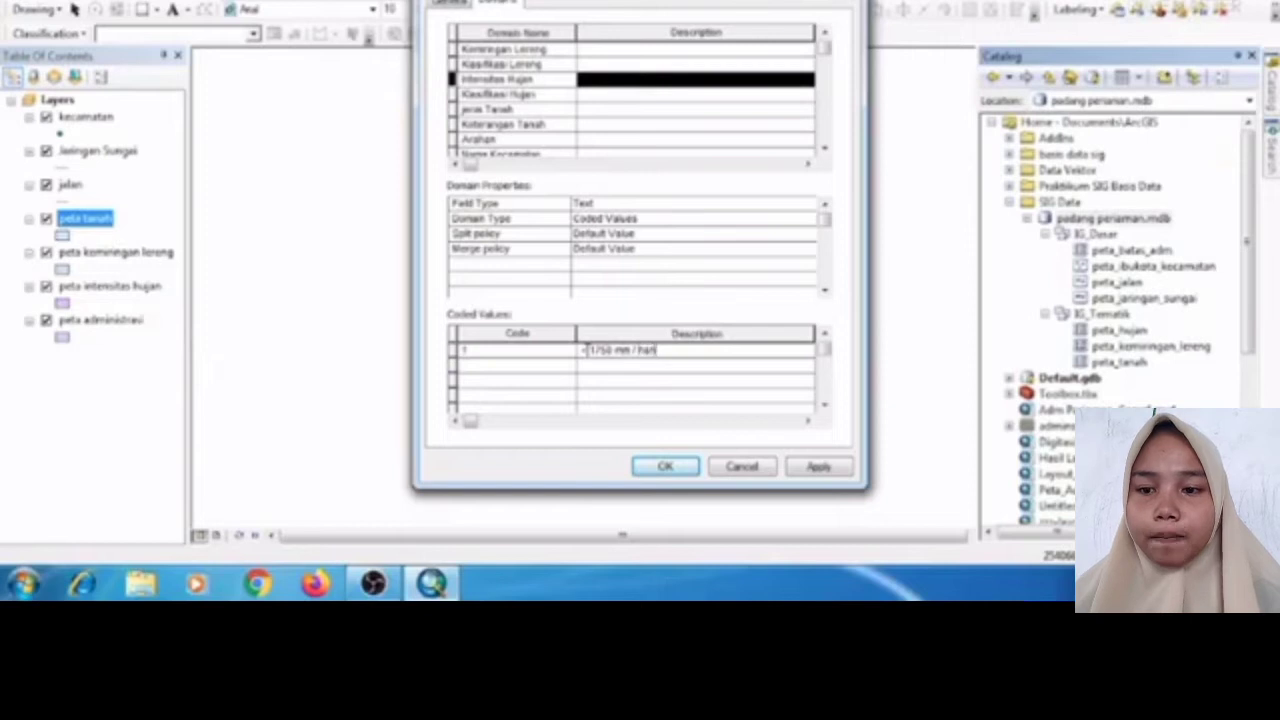
- Add coded value 2 with the description 2000 mm / hari to the Intensitas Hujan domain
{"action": "left_click", "coordinate": [542, 366]}
{"action": "type", "text": "2"}
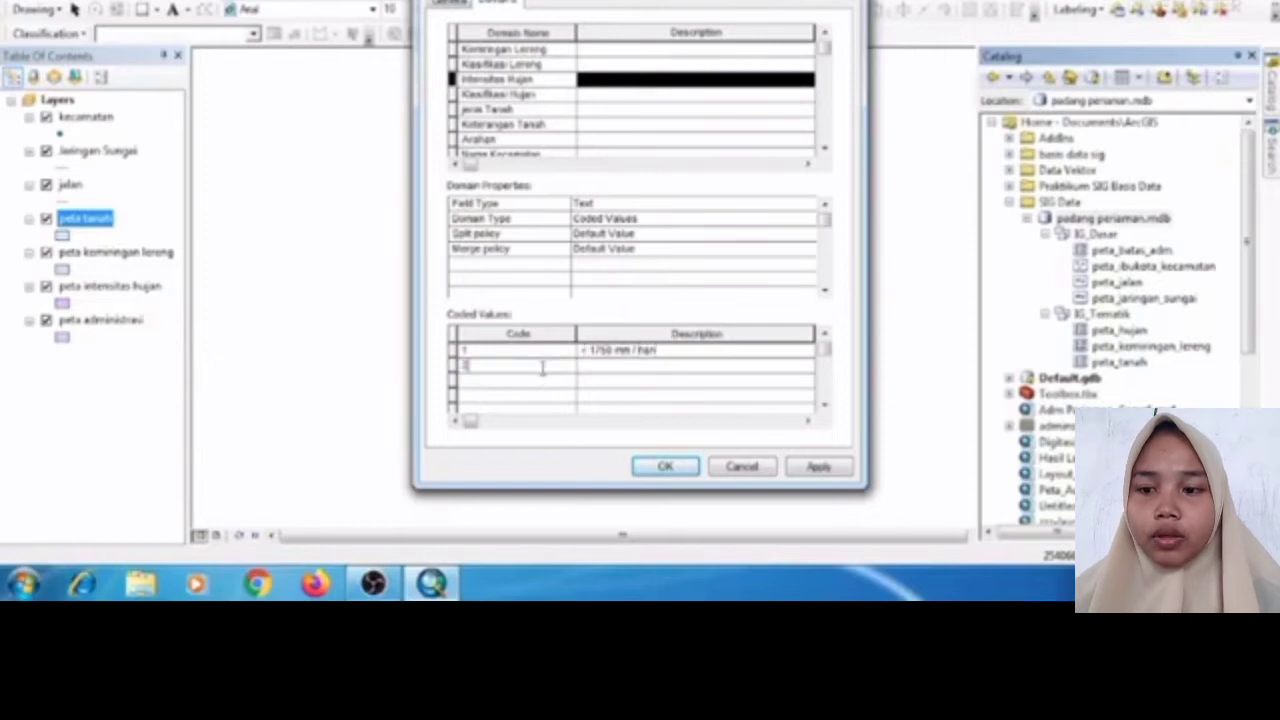
{"action": "left_click", "coordinate": [628, 368]}
{"action": "type", "text": "2000 mm"}
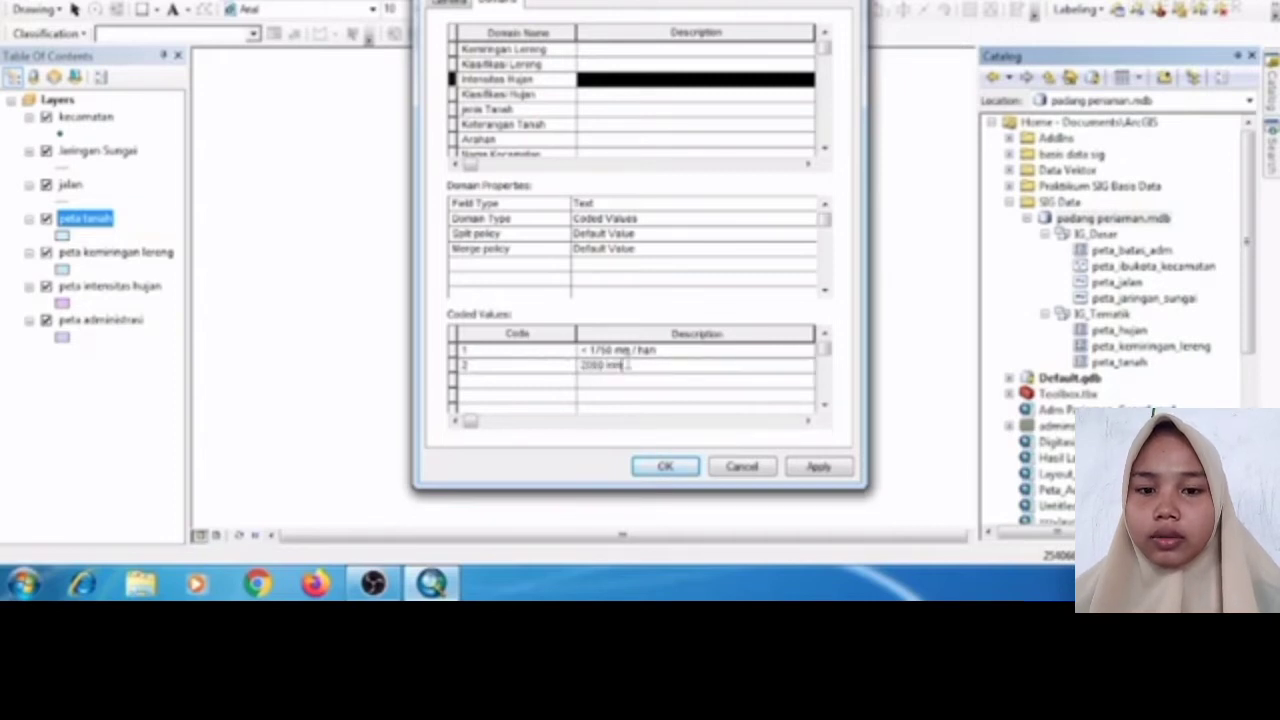
{"action": "type", "text": " / hari"}
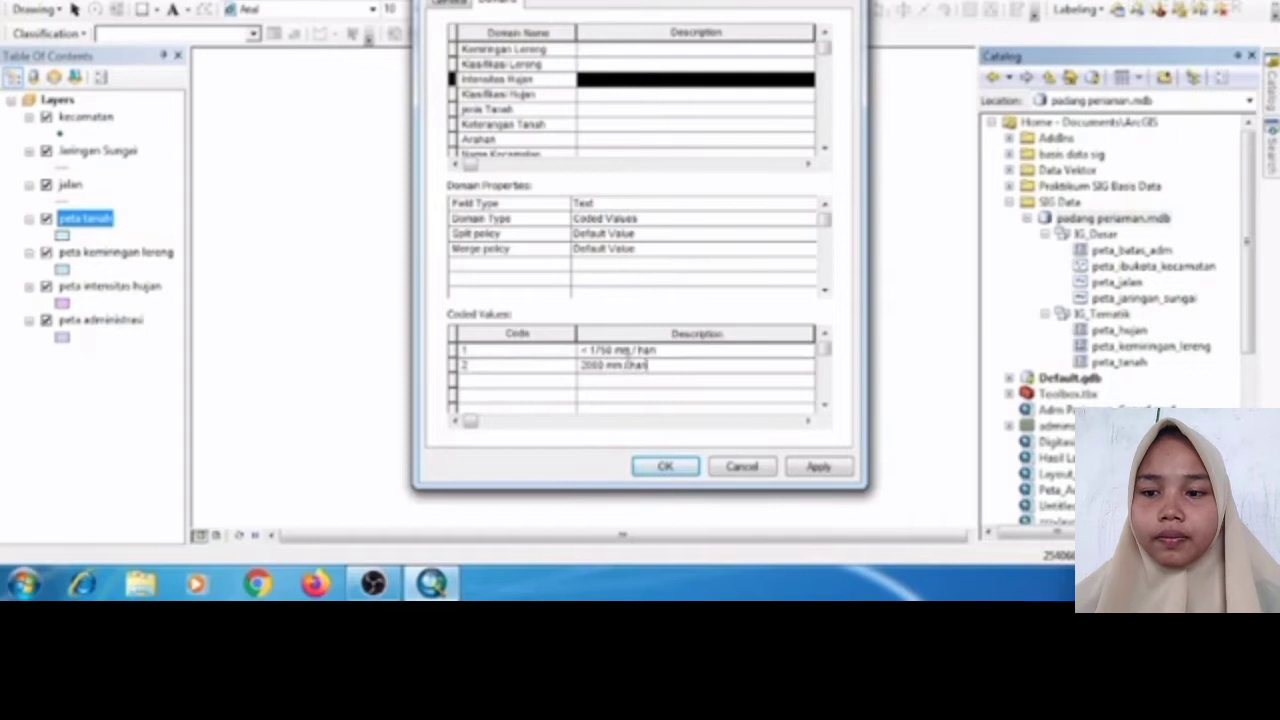
- Add coded value 3 with the description 2250 mm / hari to the Intensitas Hujan domain
{"action": "left_click", "coordinate": [567, 380]}
{"action": "type", "text": "3"}
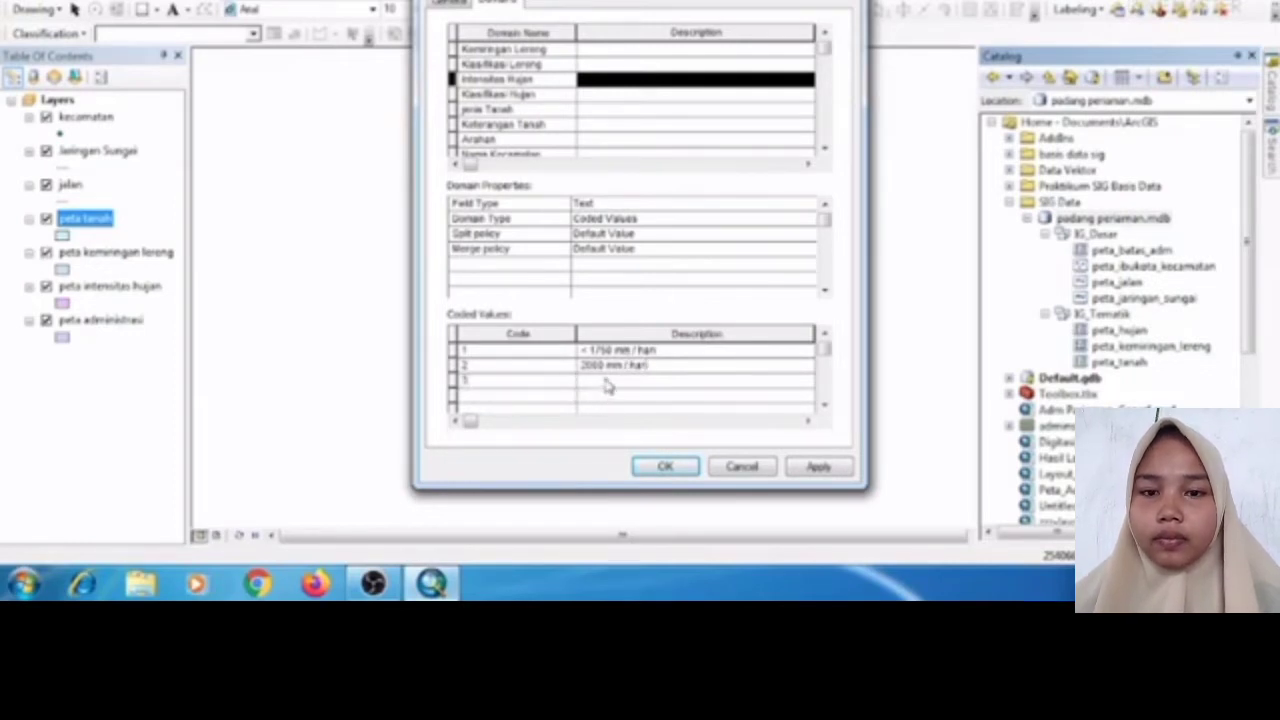
{"action": "left_click", "coordinate": [607, 383]}
{"action": "type", "text": "2"}
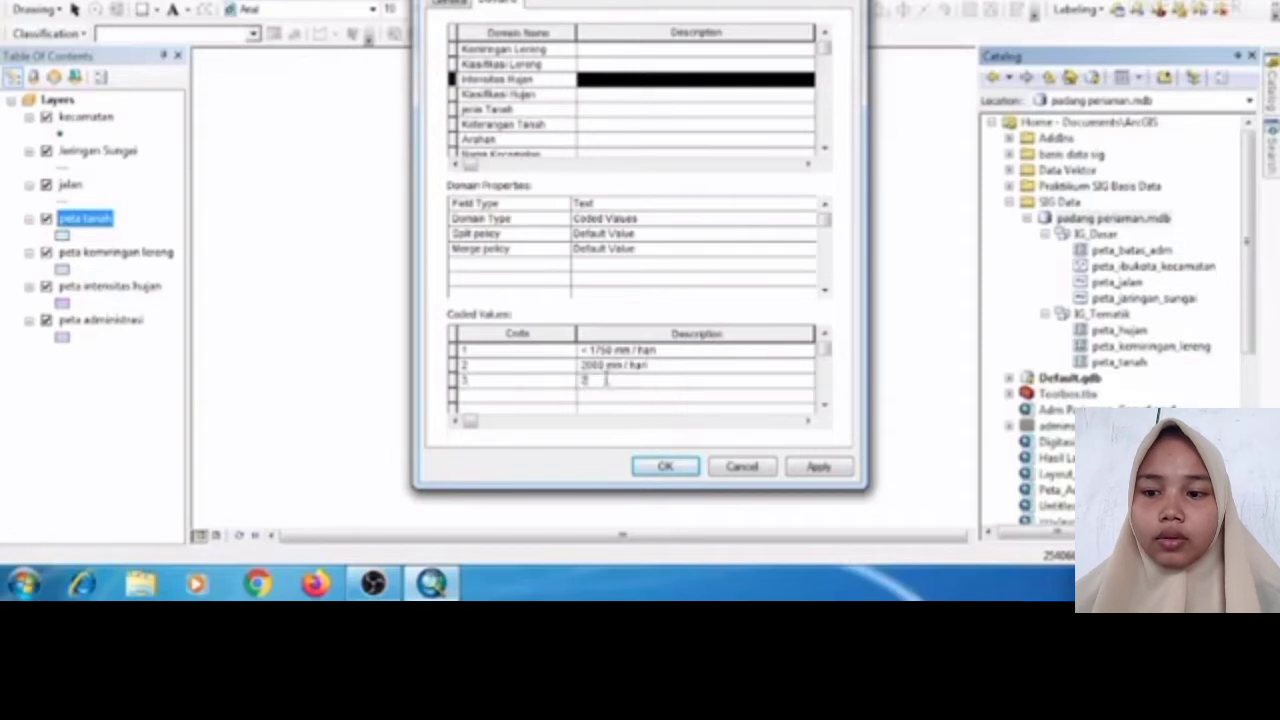
{"action": "type", "text": "250"}
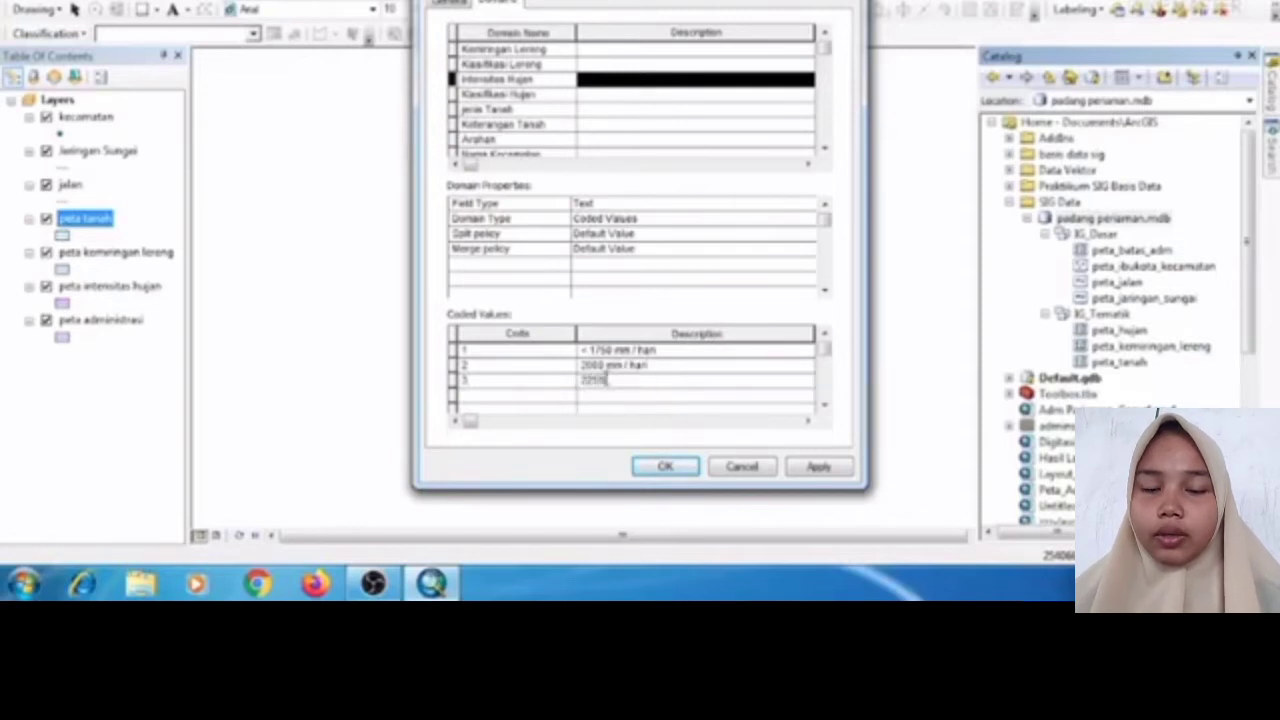
{"action": "type", "text": " mm / h"}
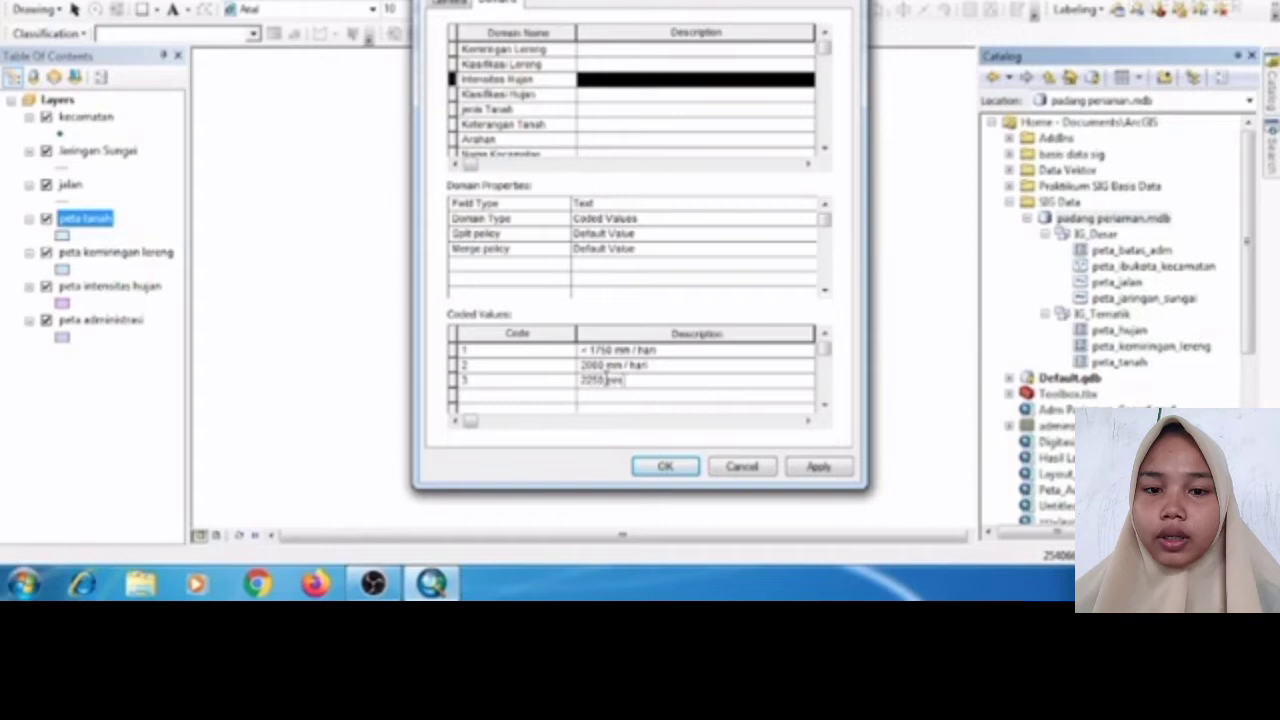
{"action": "type", "text": "ari"}
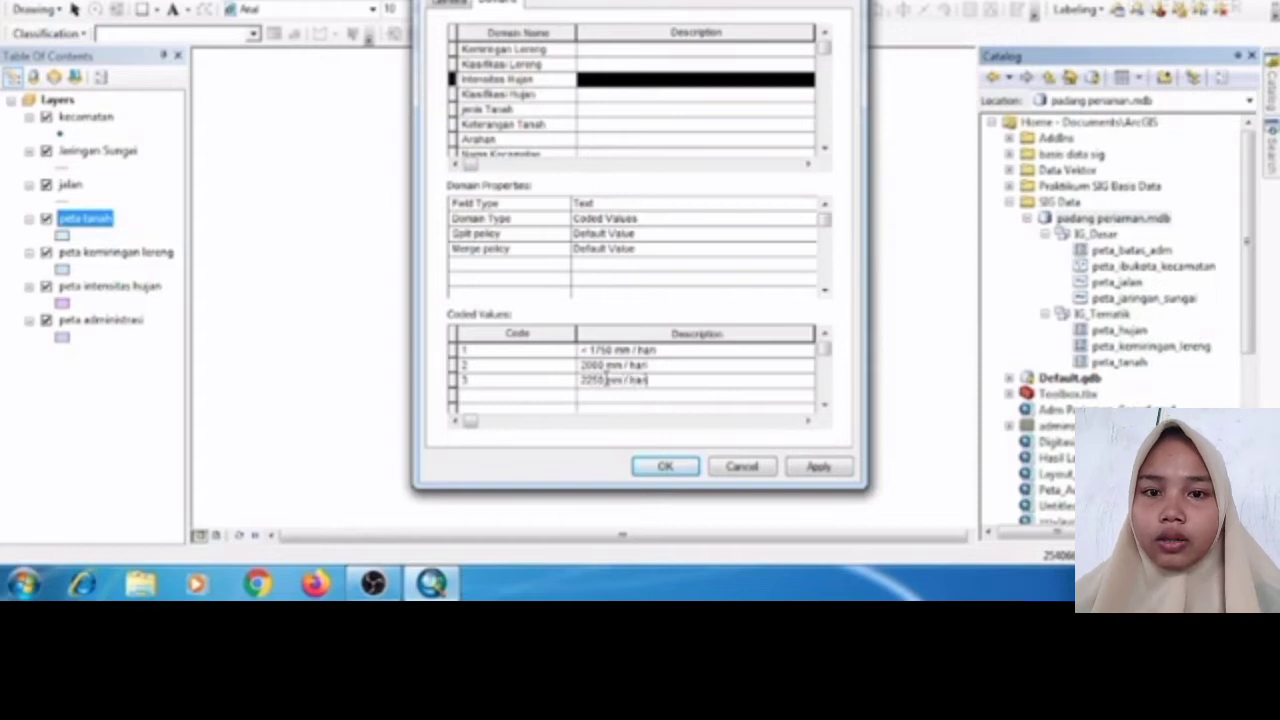
- Add coded value 4 with the description > 2250 mm / hari to the Intensitas Hujan domain
{"action": "left_click", "coordinate": [572, 395]}
{"action": "type", "text": "4"}
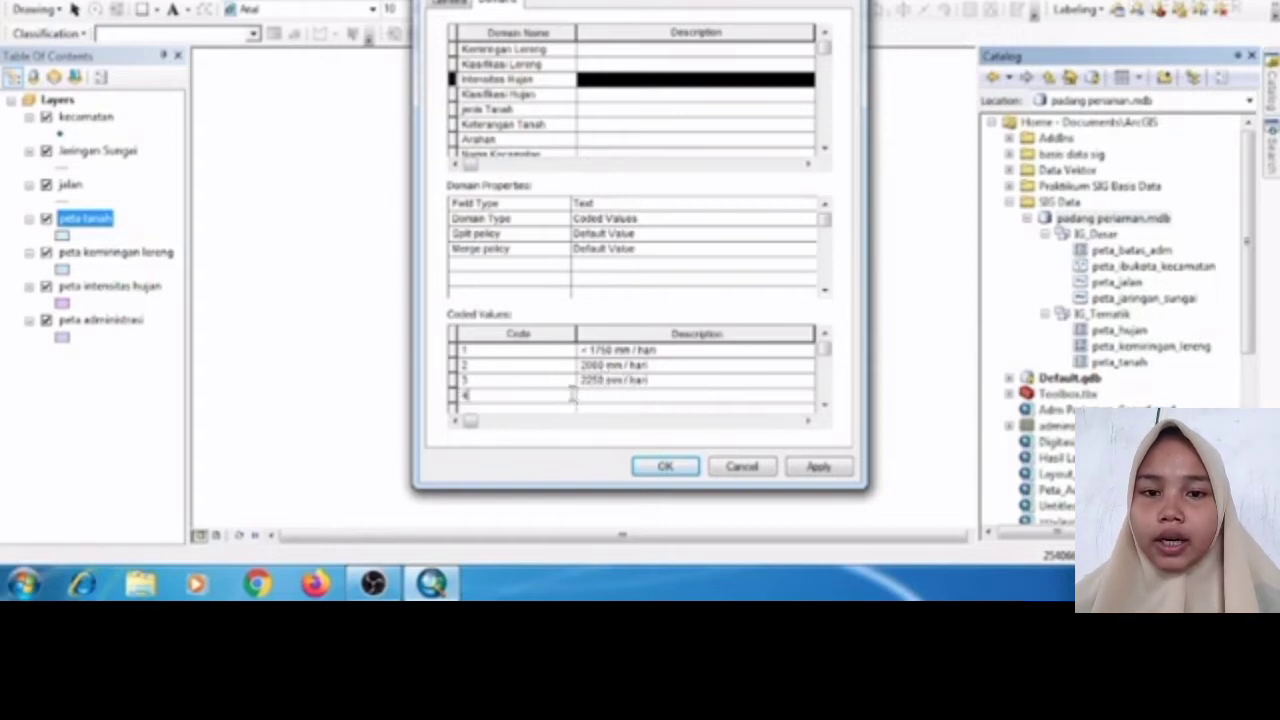
{"action": "left_click", "coordinate": [618, 400]}
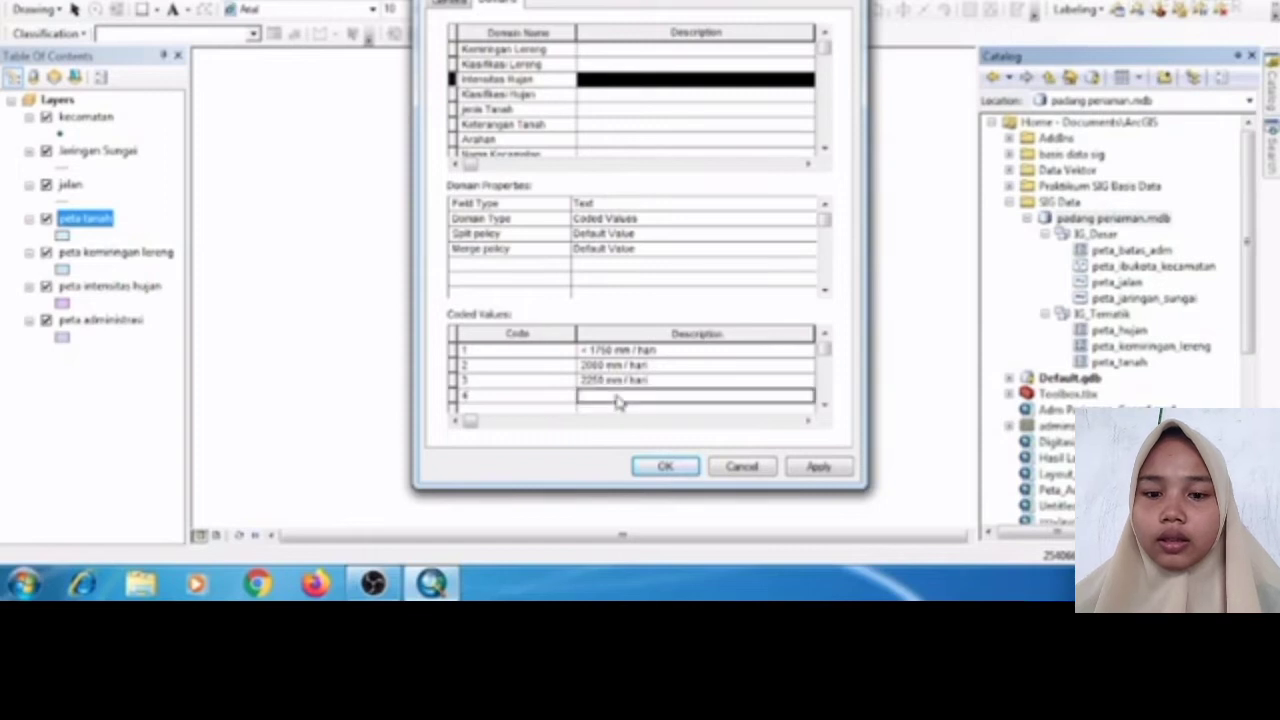
{"action": "type", "text": ">"}
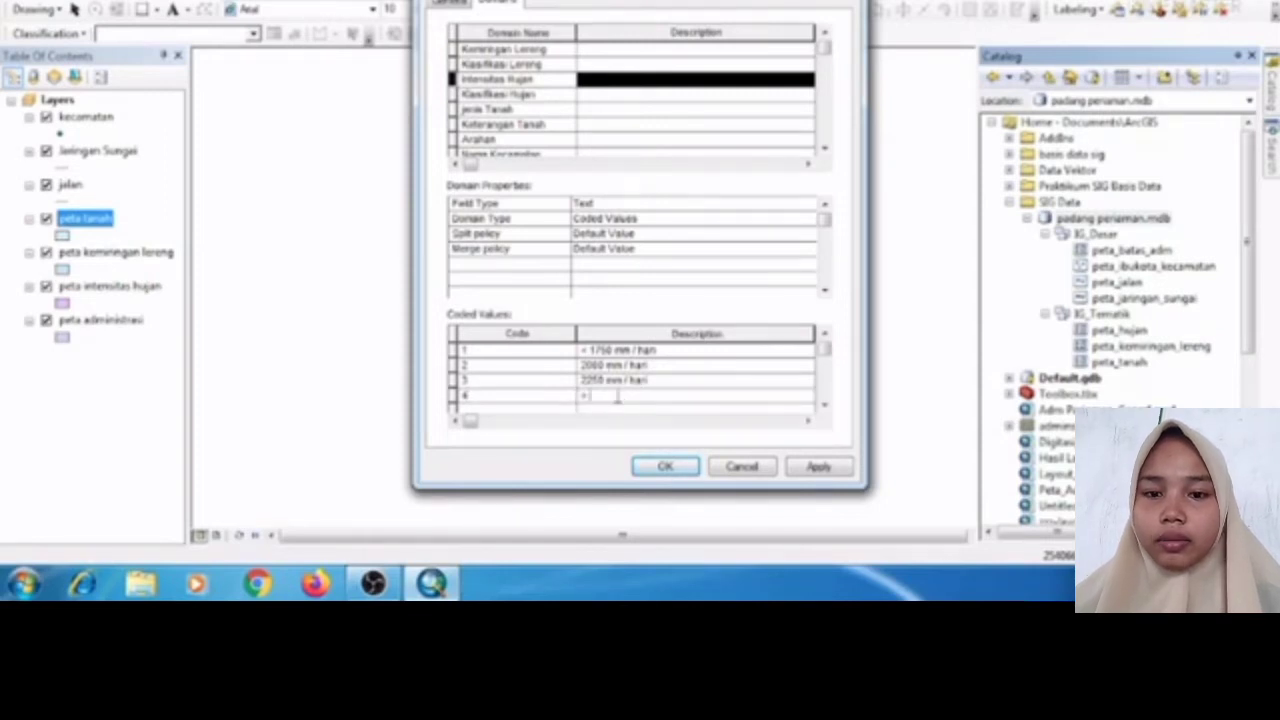
{"action": "type", "text": " 25"}
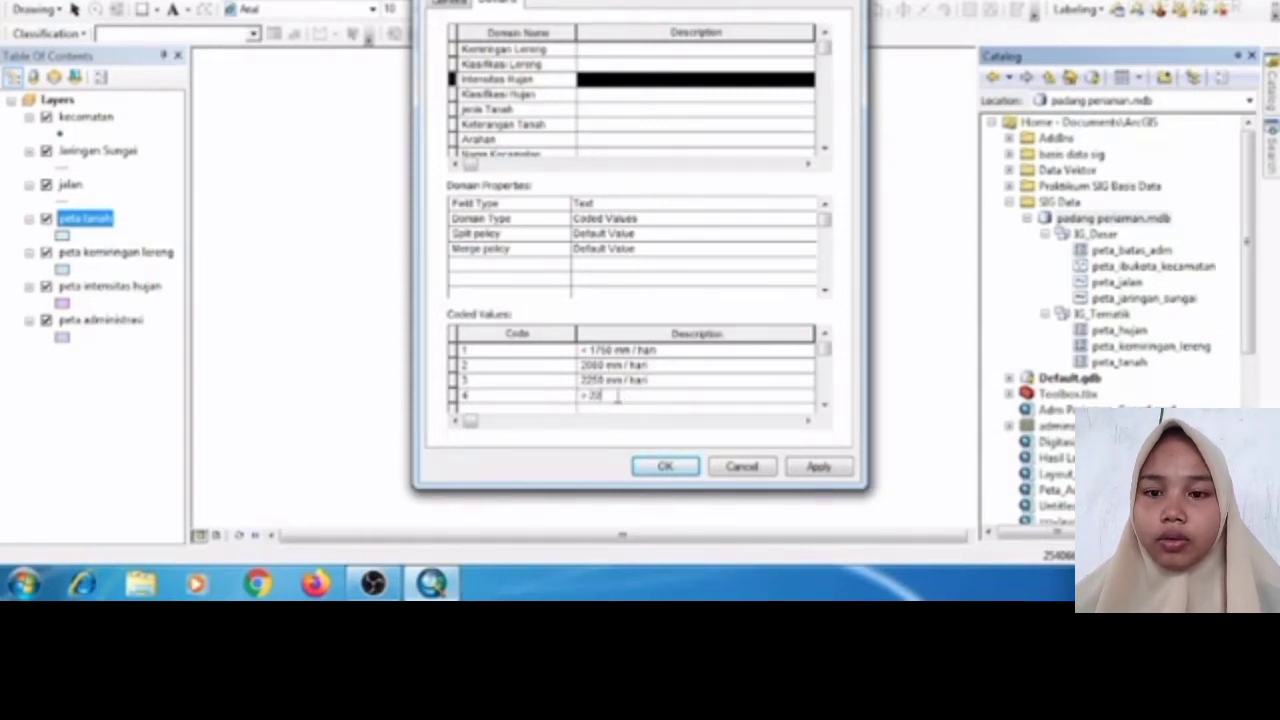
{"action": "type", "text": "50 mm /"}
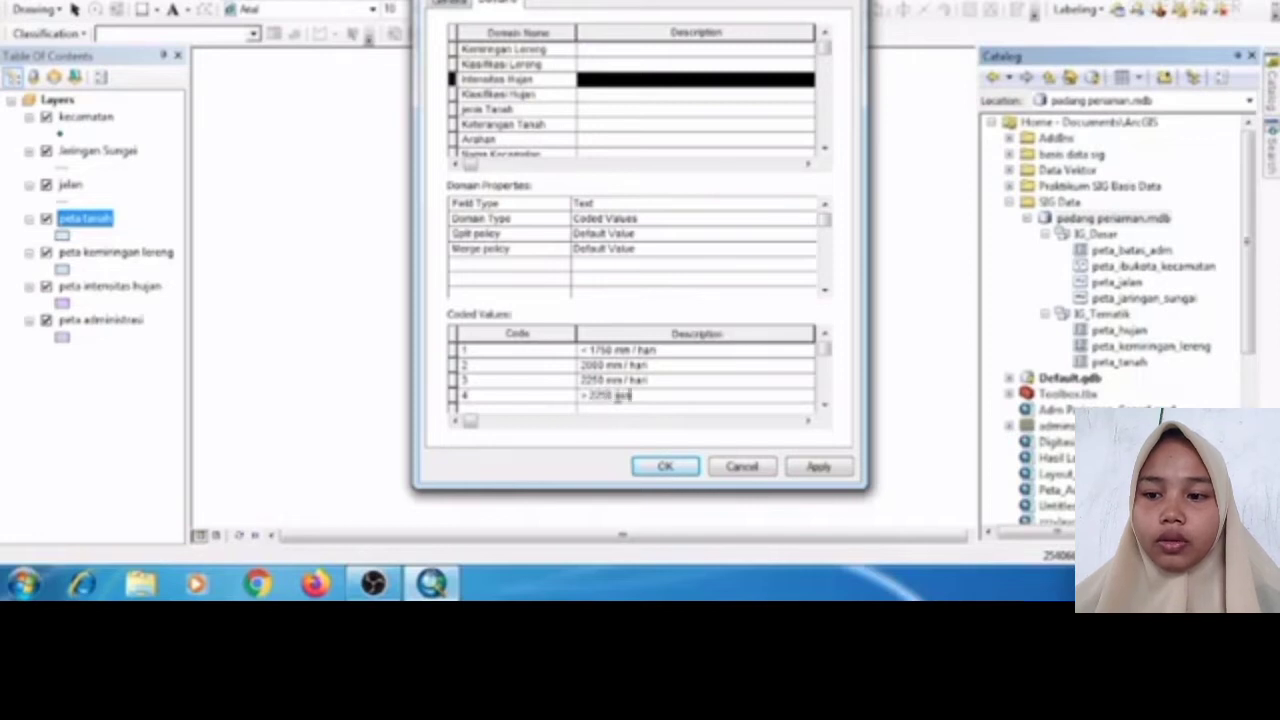
{"action": "type", "text": " hari"}
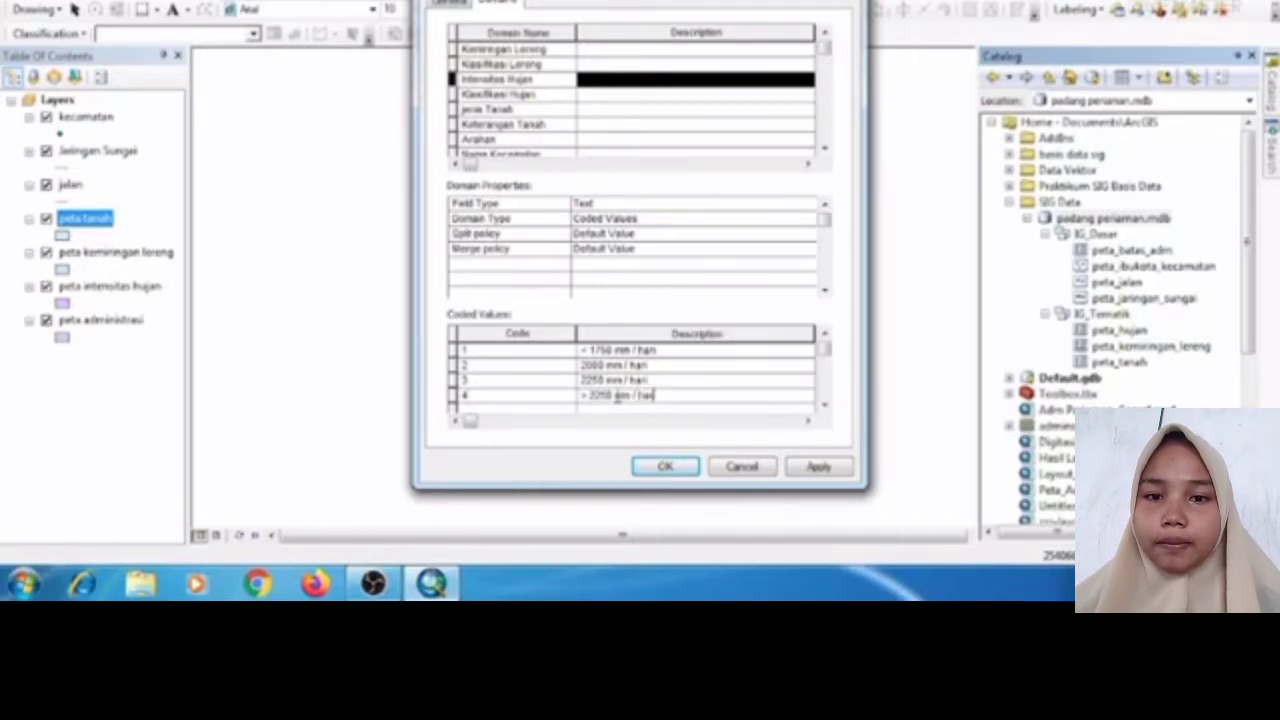
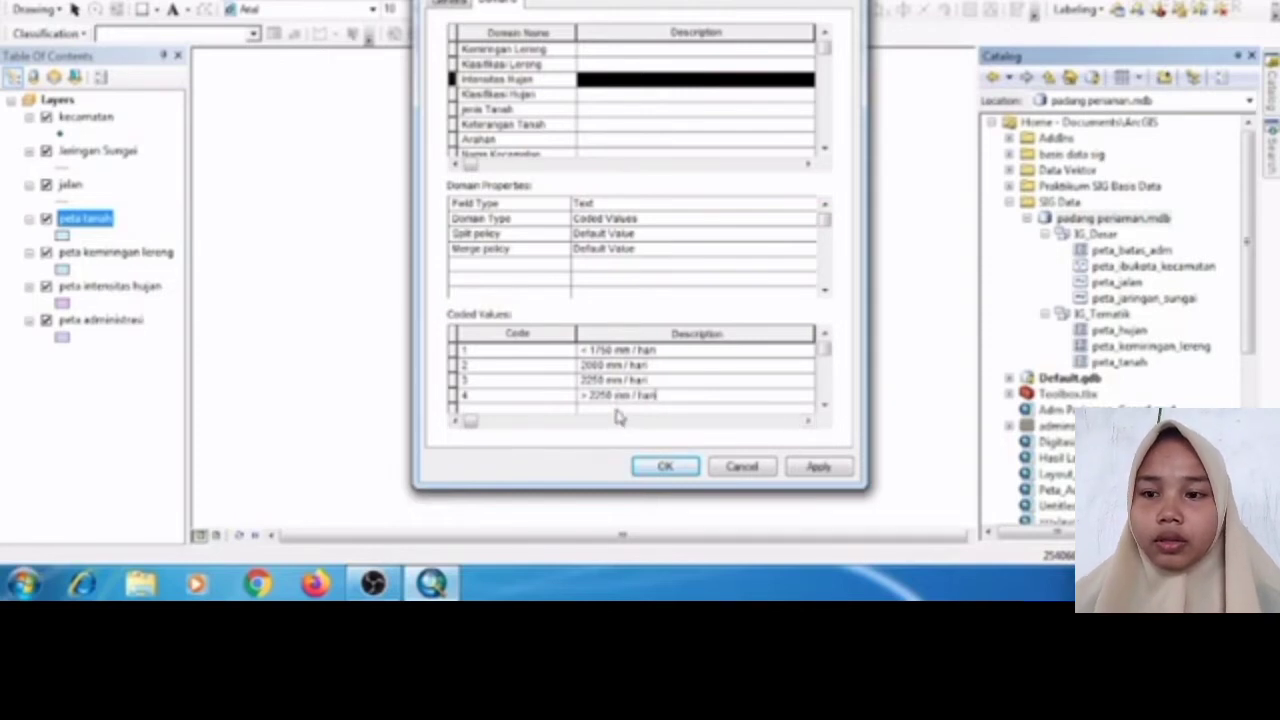
- Set the field type of the Klasifikasi Hujan domain to Text
{"action": "left_click", "coordinate": [560, 100]}
{"action": "left_click", "coordinate": [598, 204]}
{"action": "left_click", "coordinate": [598, 204]}
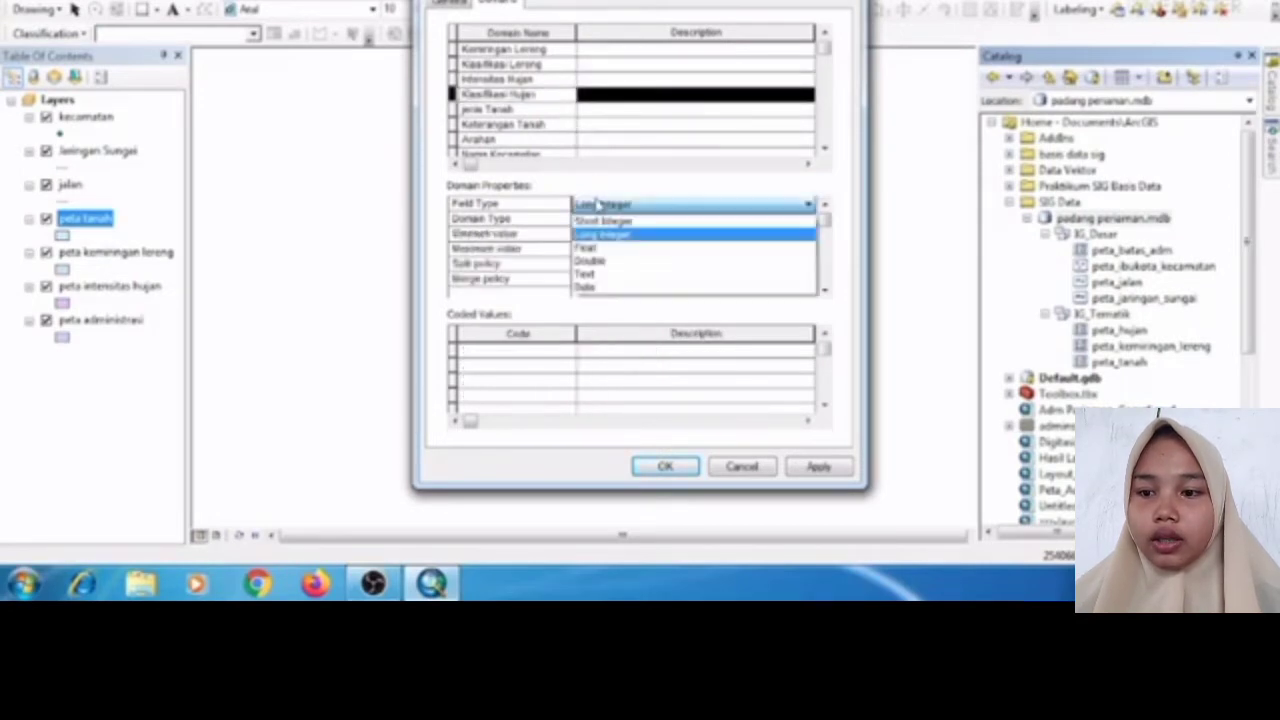
{"action": "left_click", "coordinate": [596, 274]}
- Add coded values 1 for sangat rendah and 2 for rendah to the Klasifikasi Hujan domain
{"action": "left_click", "coordinate": [547, 350]}
{"action": "type", "text": "1"}
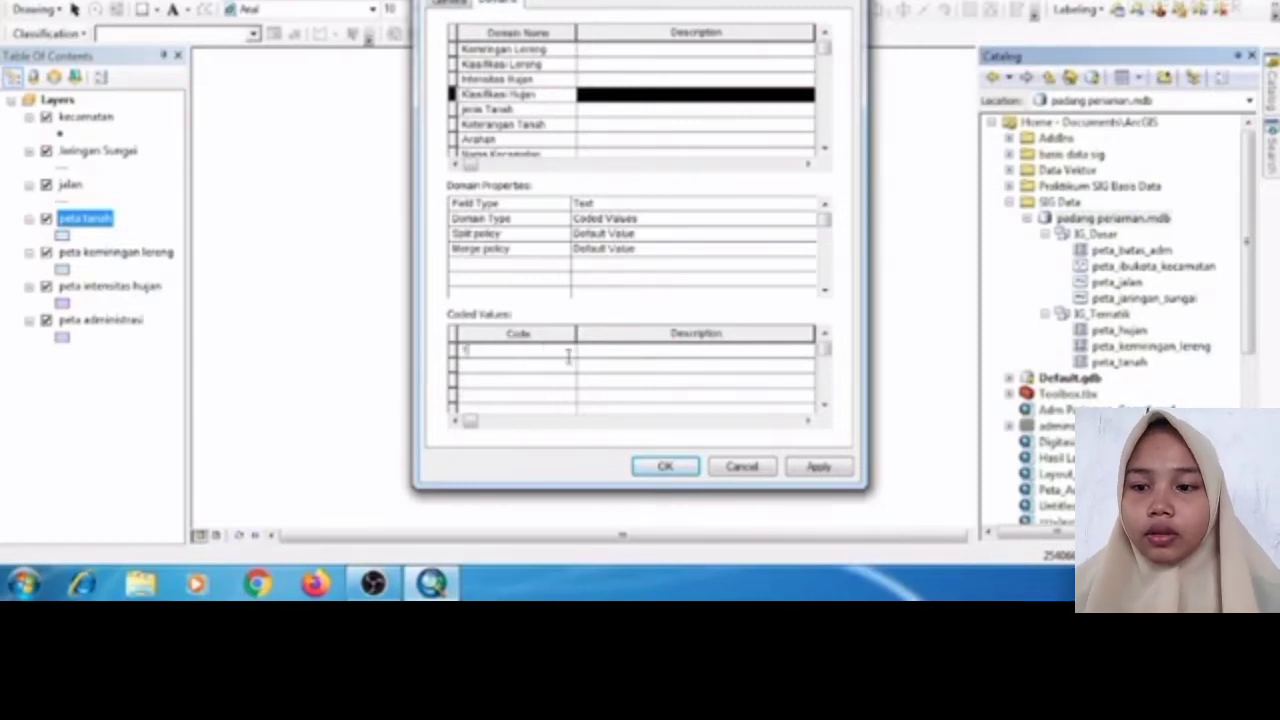
{"action": "left_click", "coordinate": [616, 360]}
{"action": "type", "text": "sa"}
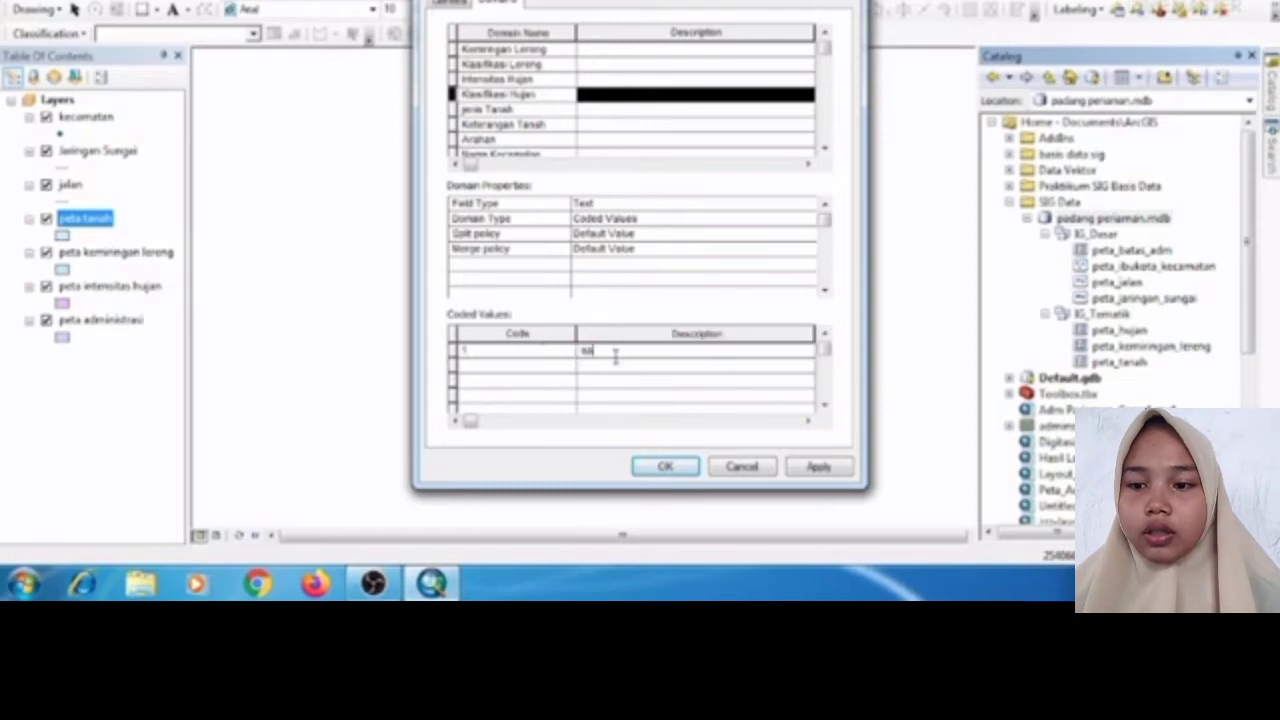
{"action": "type", "text": "ngat rendah"}
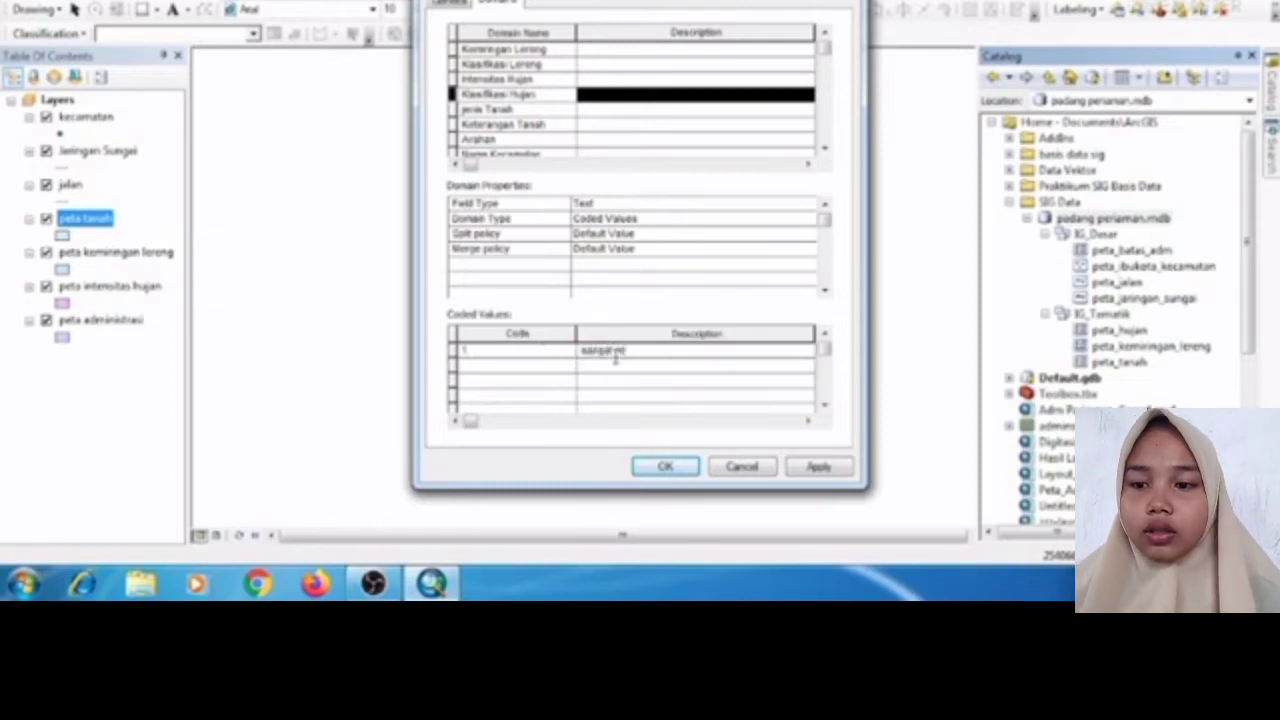
{"action": "left_click", "coordinate": [565, 368]}
{"action": "type", "text": "2"}
{"action": "left_click", "coordinate": [590, 370]}
{"action": "type", "text": "rendah"}
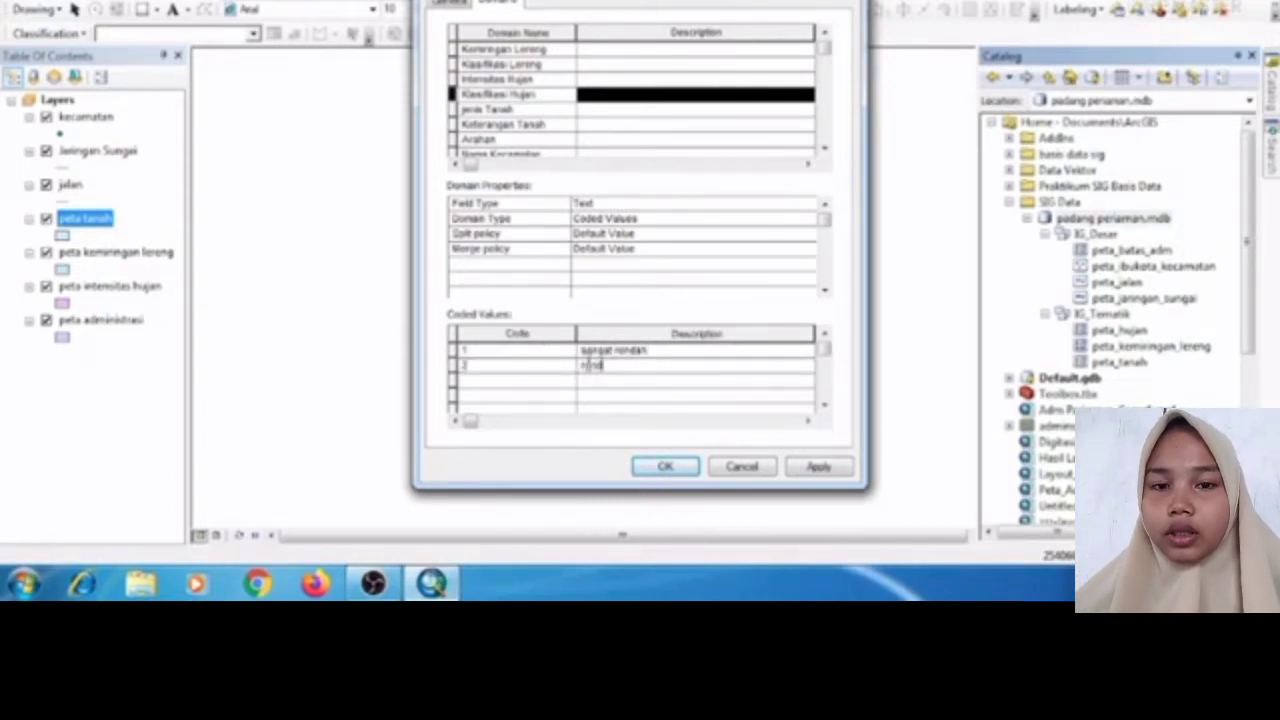
- Add coded values 3 for sedang and 4 for tinggi to the Klasifikasi Hujan domain
{"action": "left_click", "coordinate": [546, 380]}
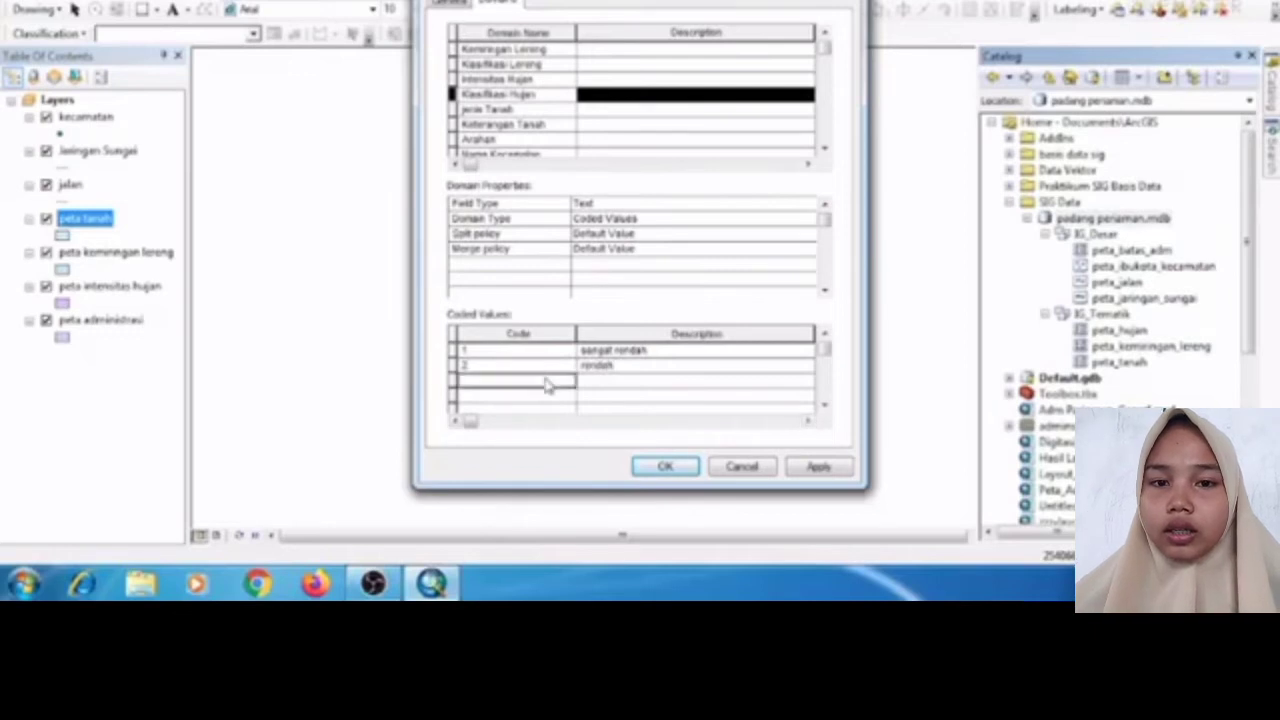
{"action": "type", "text": "3"}
{"action": "left_click", "coordinate": [591, 381]}
{"action": "type", "text": "sedang"}
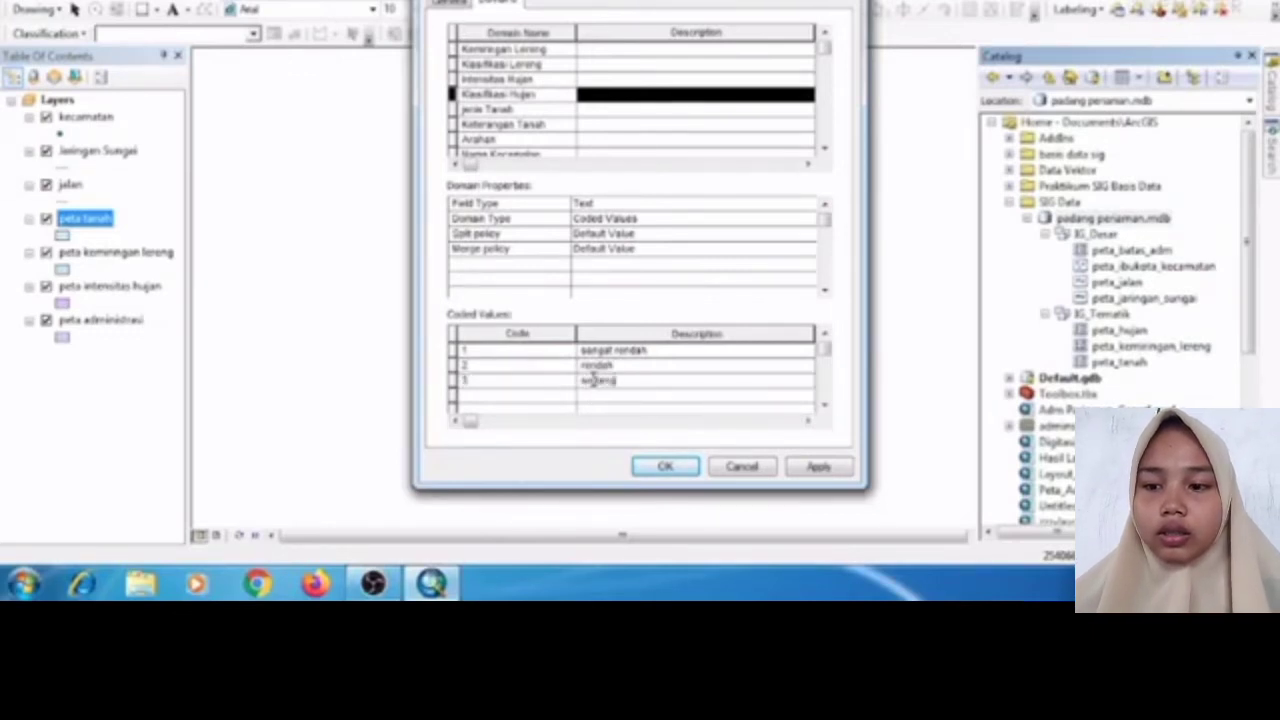
{"action": "left_click", "coordinate": [568, 398]}
{"action": "type", "text": "4"}
{"action": "left_click", "coordinate": [594, 400]}
{"action": "type", "text": "tinggi"}
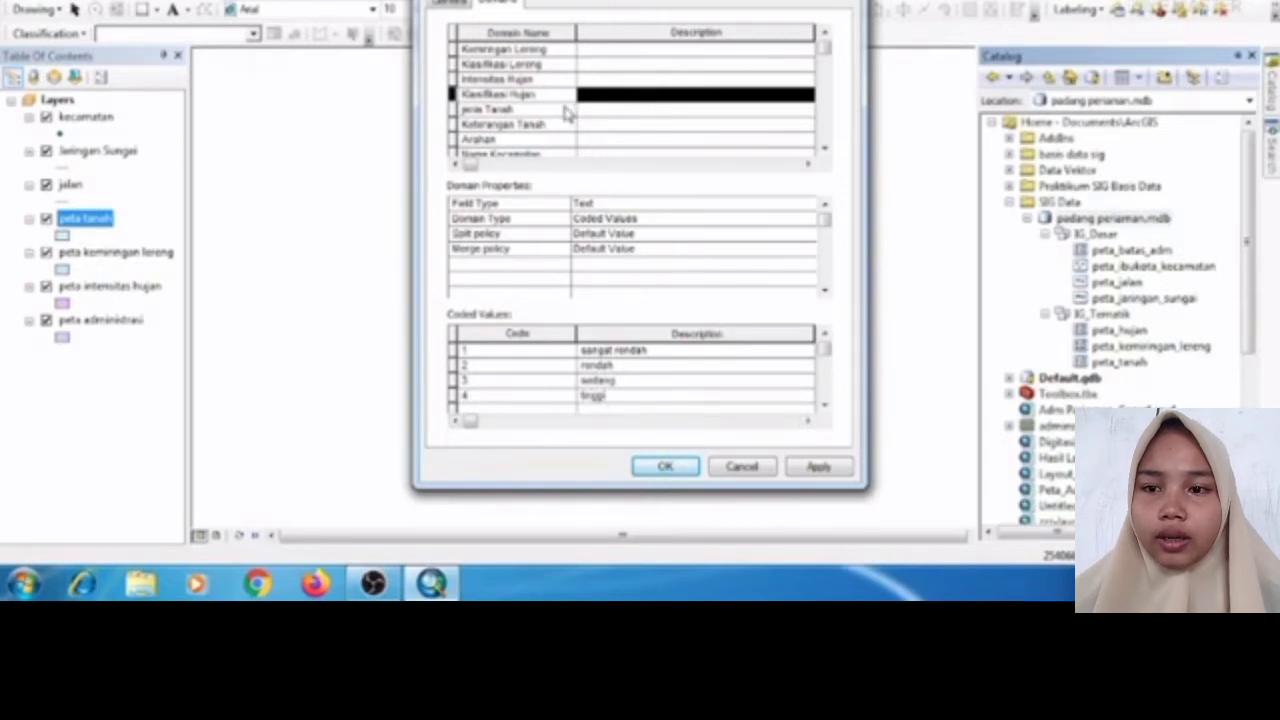
- Set the field type of the Jenis Tanah domain to Text
{"action": "left_click", "coordinate": [530, 109]}
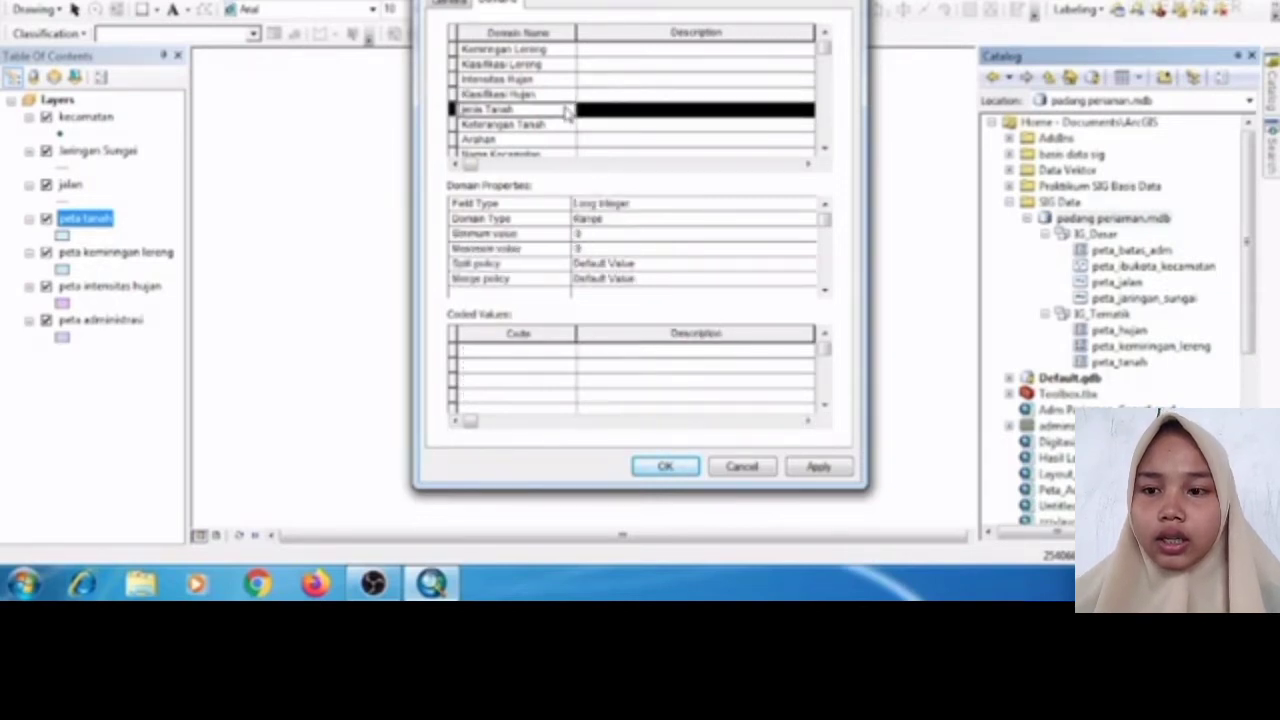
{"action": "left_click", "coordinate": [588, 205]}
{"action": "left_click", "coordinate": [588, 277]}
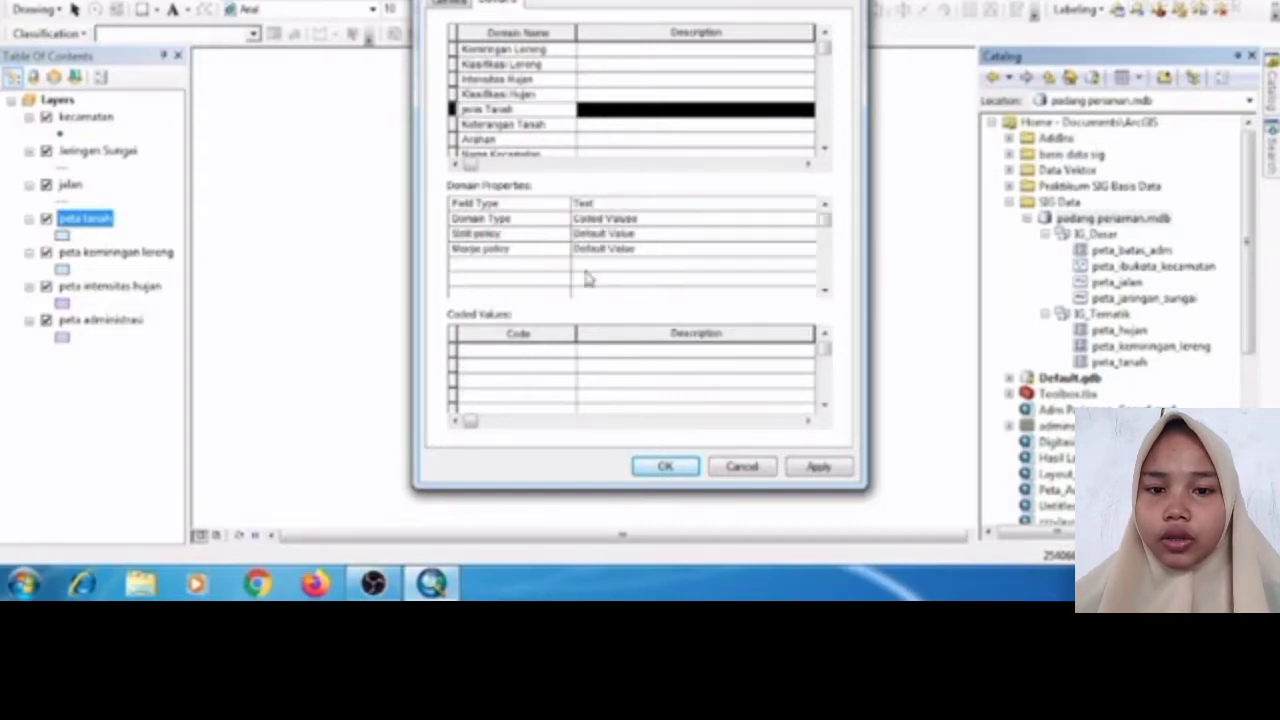
- Add coded values 1 for regosol and 2 for kambisol to the Jenis Tanah domain
{"action": "left_click", "coordinate": [540, 350]}
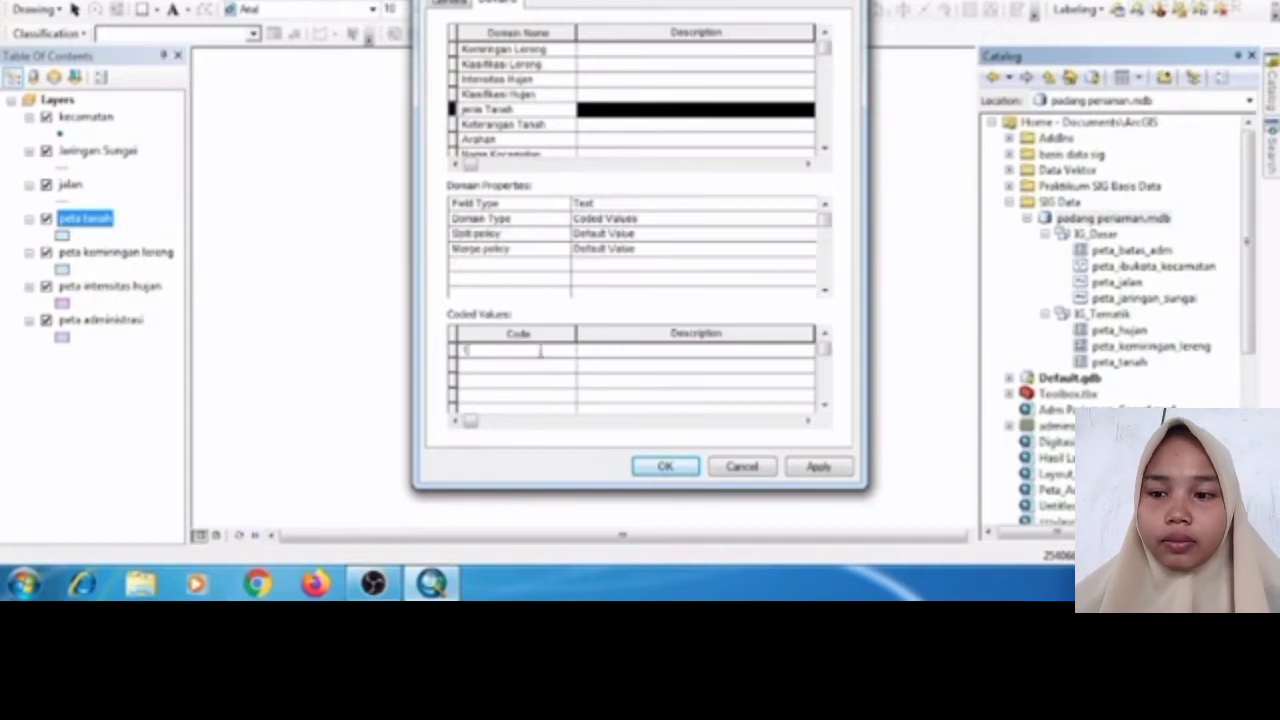
{"action": "left_click", "coordinate": [588, 356]}
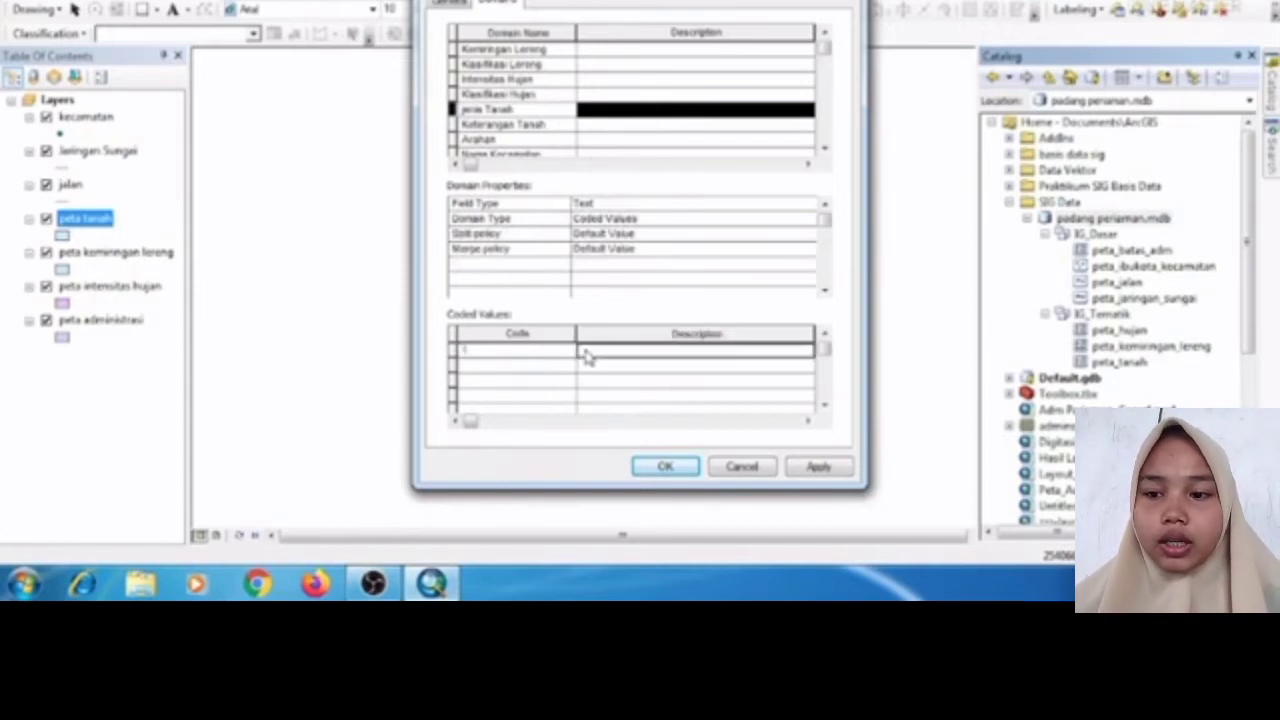
{"action": "type", "text": "Regosol"}
{"action": "left_click", "coordinate": [556, 366]}
{"action": "type", "text": "2"}
{"action": "left_click", "coordinate": [590, 368]}
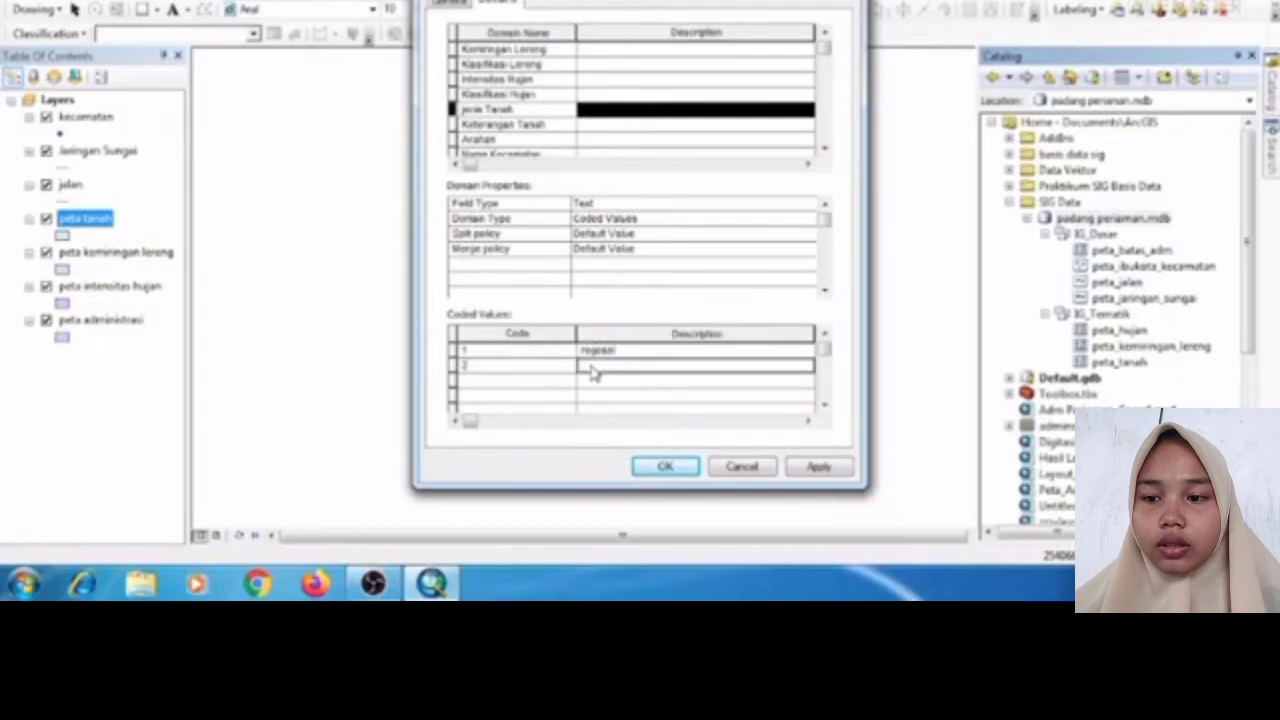
{"action": "type", "text": "kambisol"}
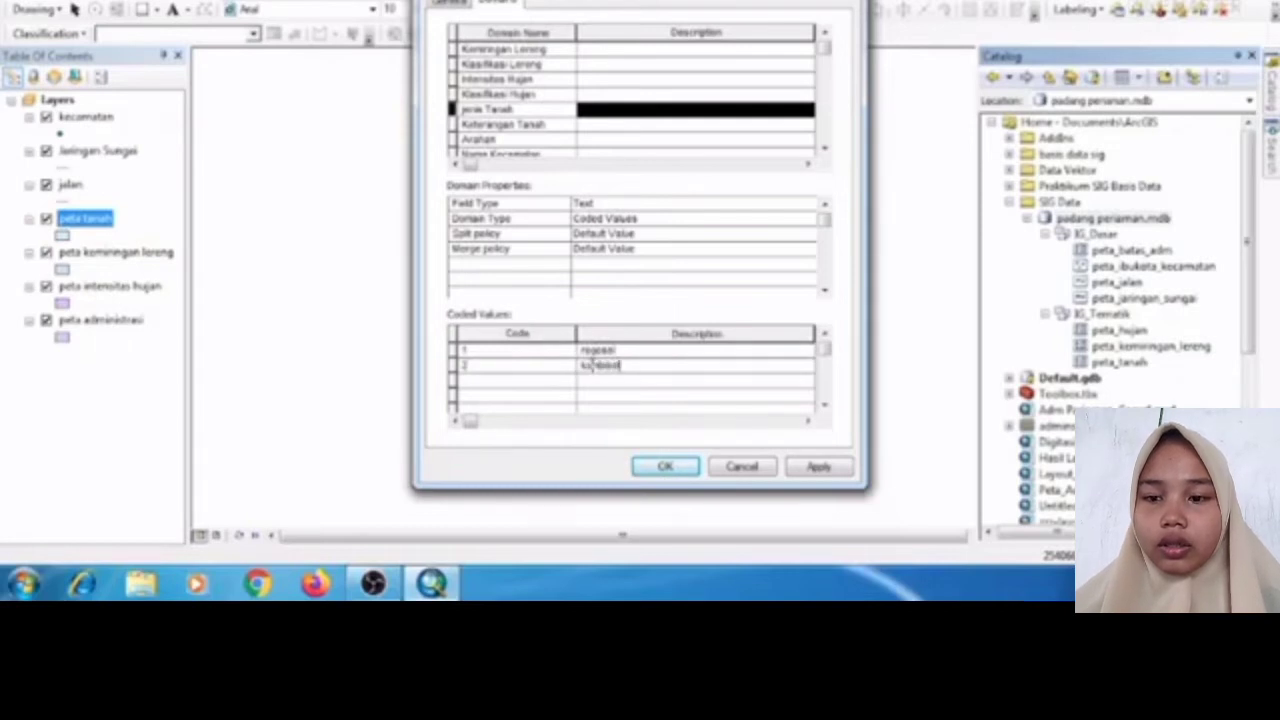
- Add coded values 3 for aluvial and 4 for gleisol to the Jenis Tanah domain
{"action": "left_click", "coordinate": [566, 381]}
{"action": "type", "text": "3"}
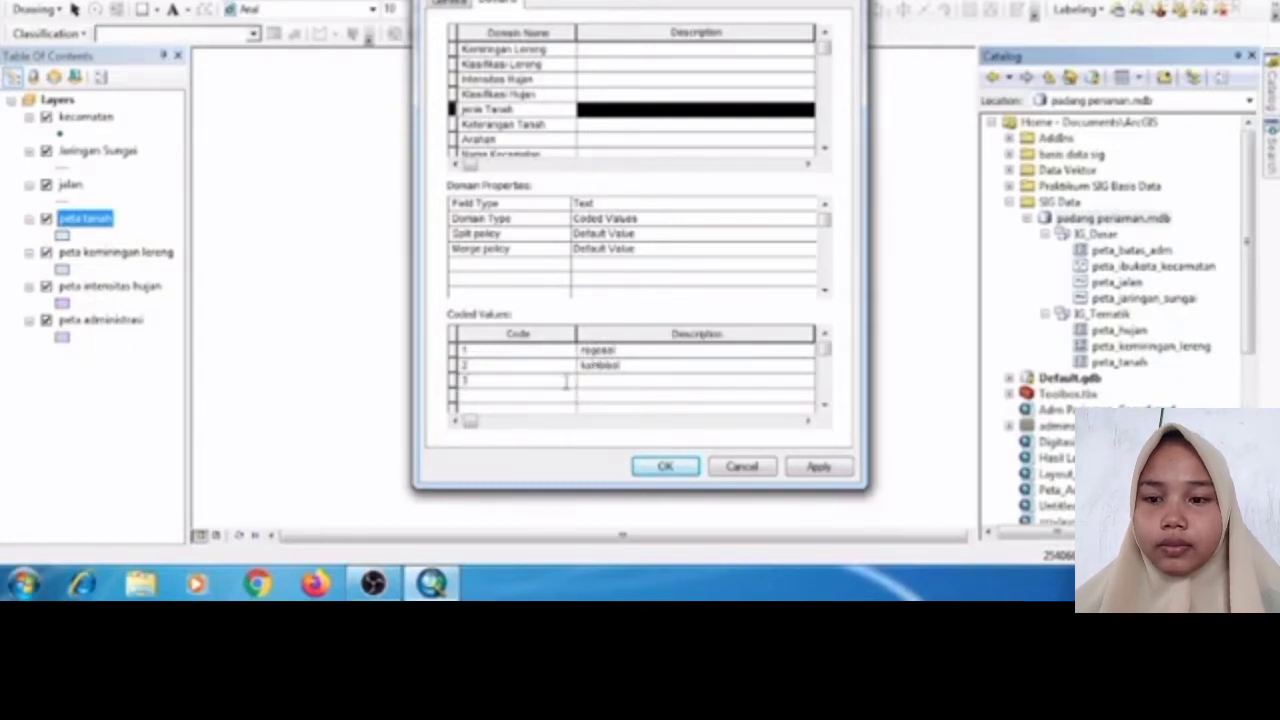
{"action": "left_click", "coordinate": [602, 380]}
{"action": "type", "text": "aluvial"}
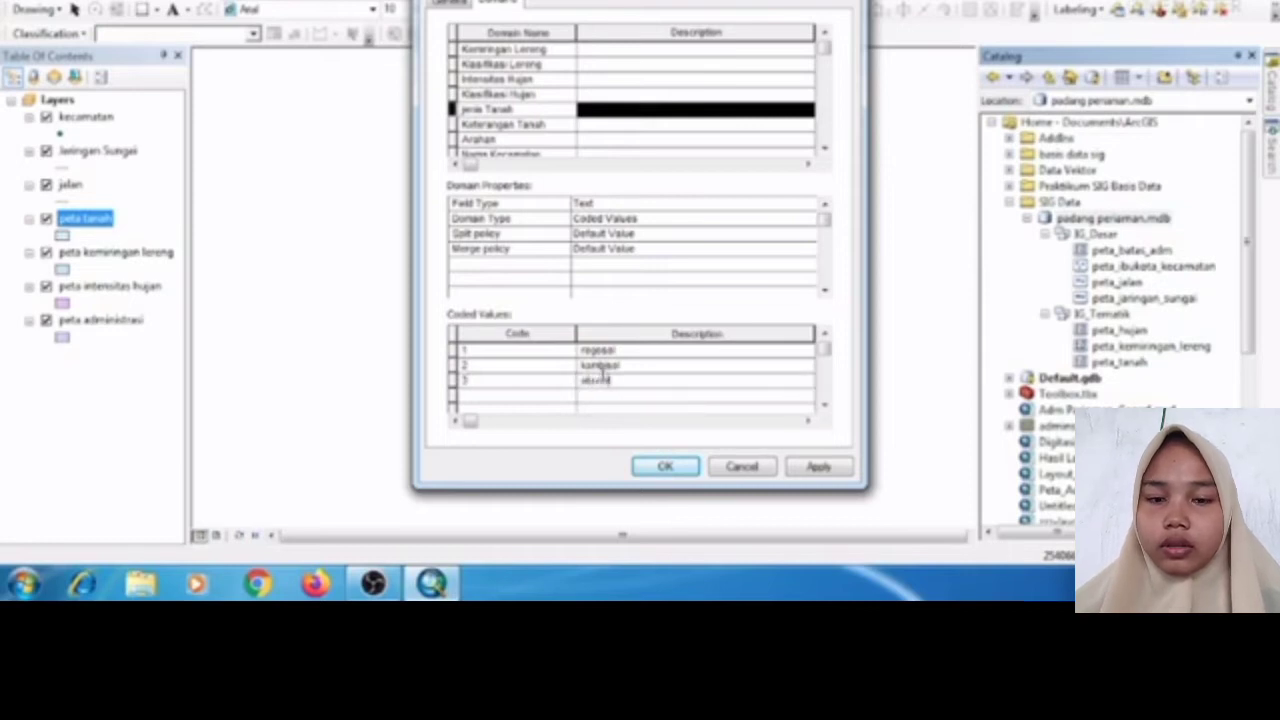
{"action": "left_click", "coordinate": [530, 400]}
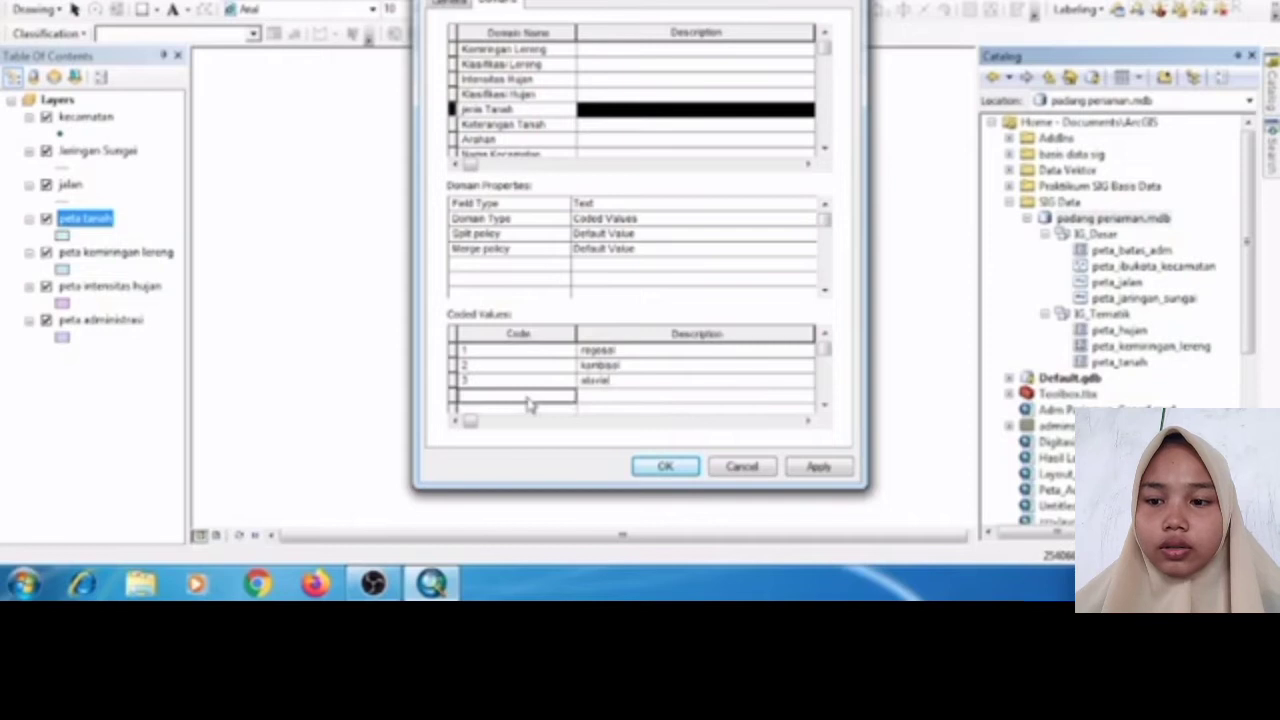
{"action": "type", "text": "4"}
{"action": "left_click", "coordinate": [590, 398]}
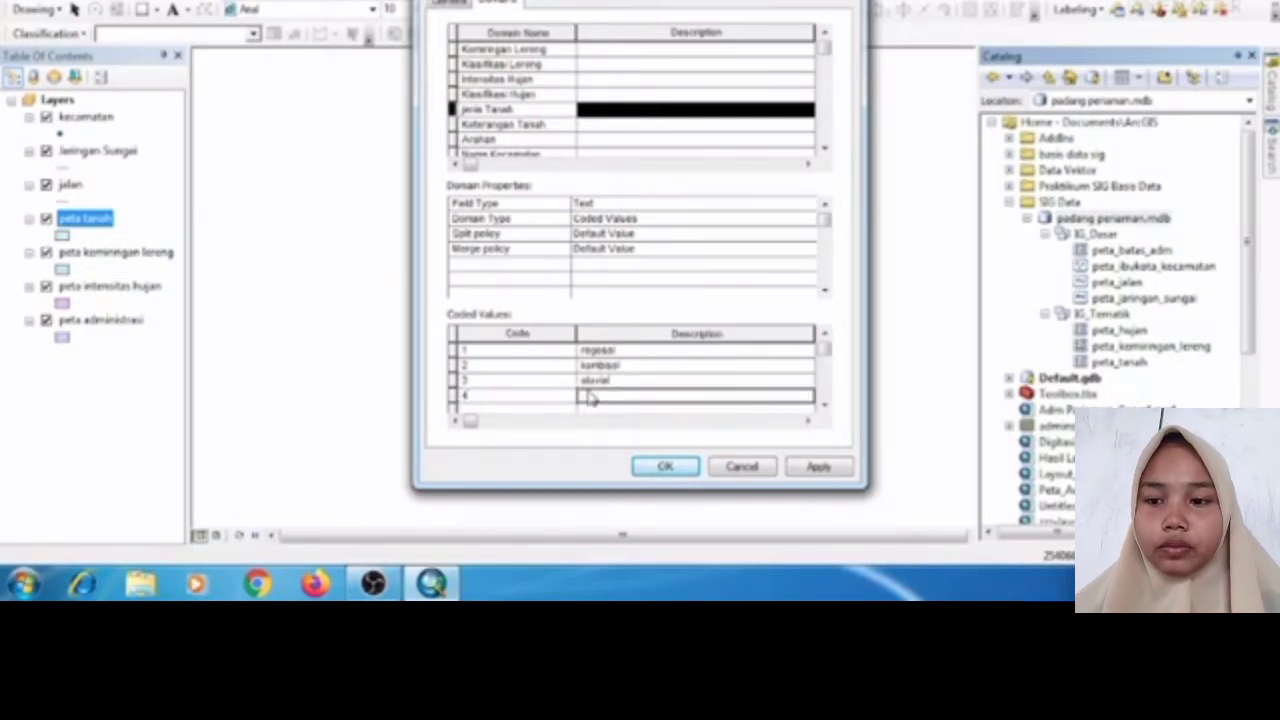
{"action": "type", "text": "gleisol"}
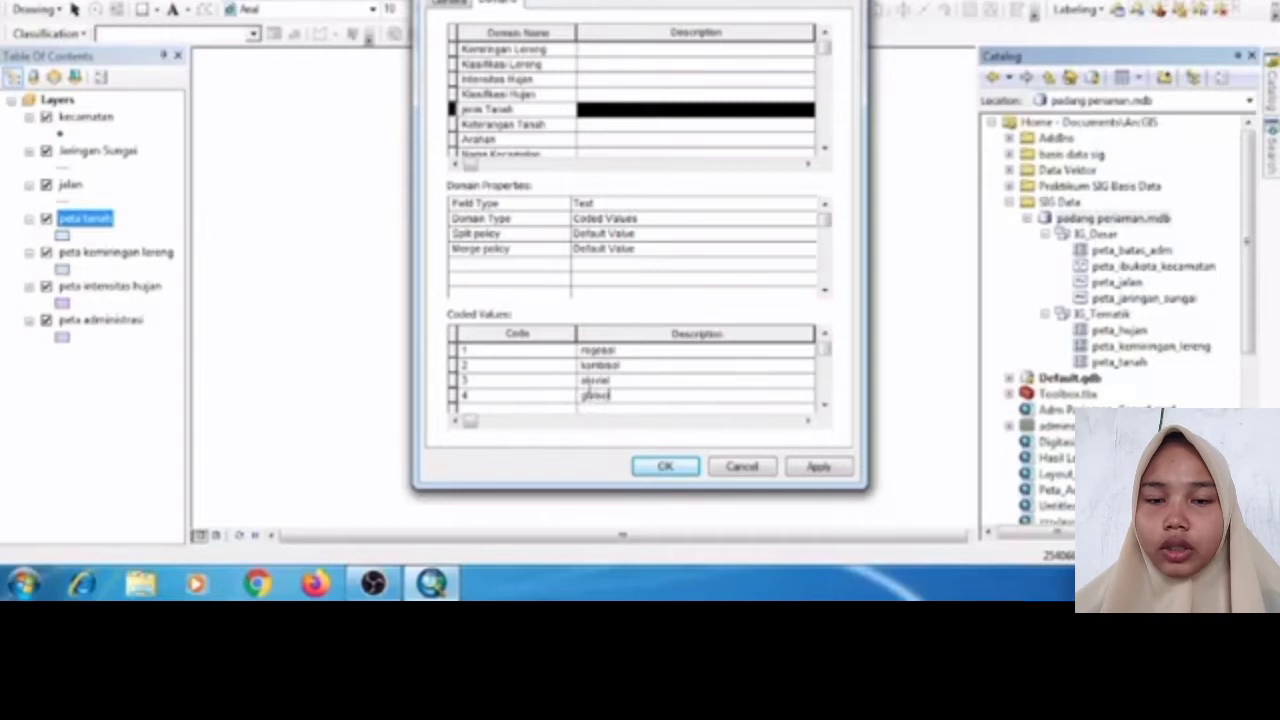
- Enter code 5 in the row below gleisol in the Jenis Tanah domain's coded values
{"action": "double_click", "coordinate": [826, 405]}
{"action": "left_click", "coordinate": [826, 406]}
{"action": "left_click", "coordinate": [571, 367]}
{"action": "type", "text": "5"}
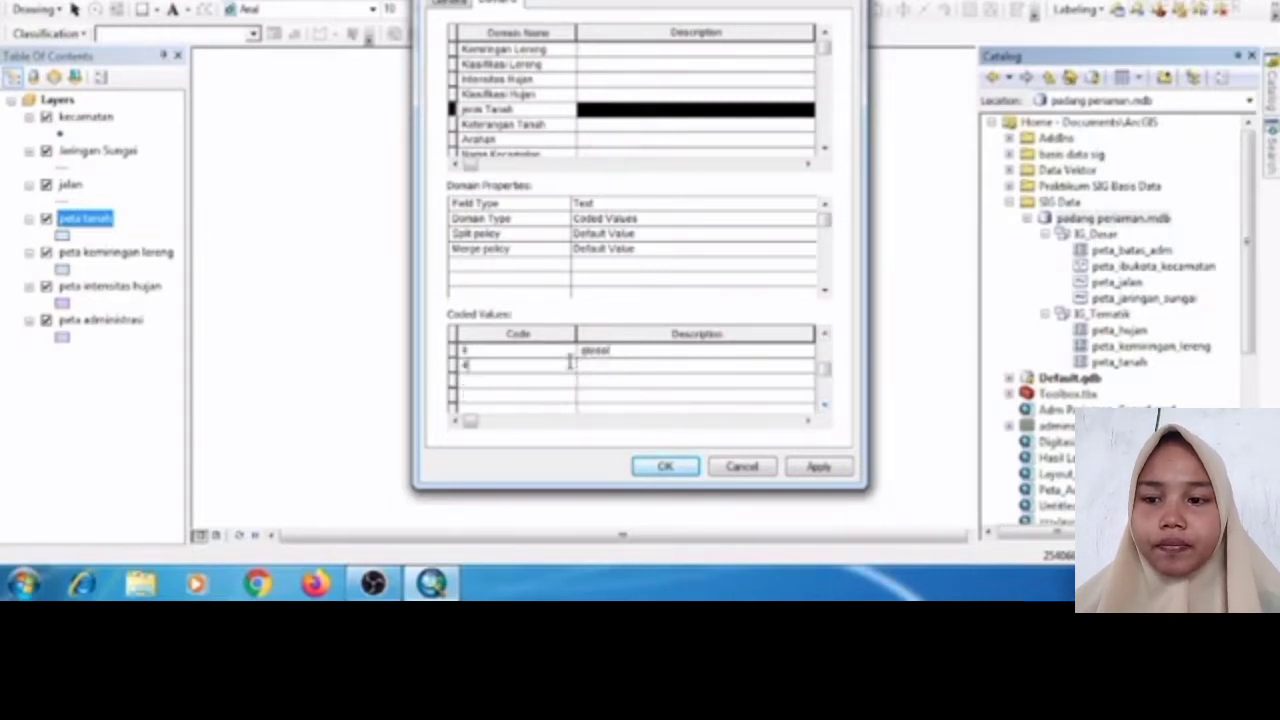
{"action": "left_click", "coordinate": [596, 365]}
{"action": "left_click", "coordinate": [554, 369]}
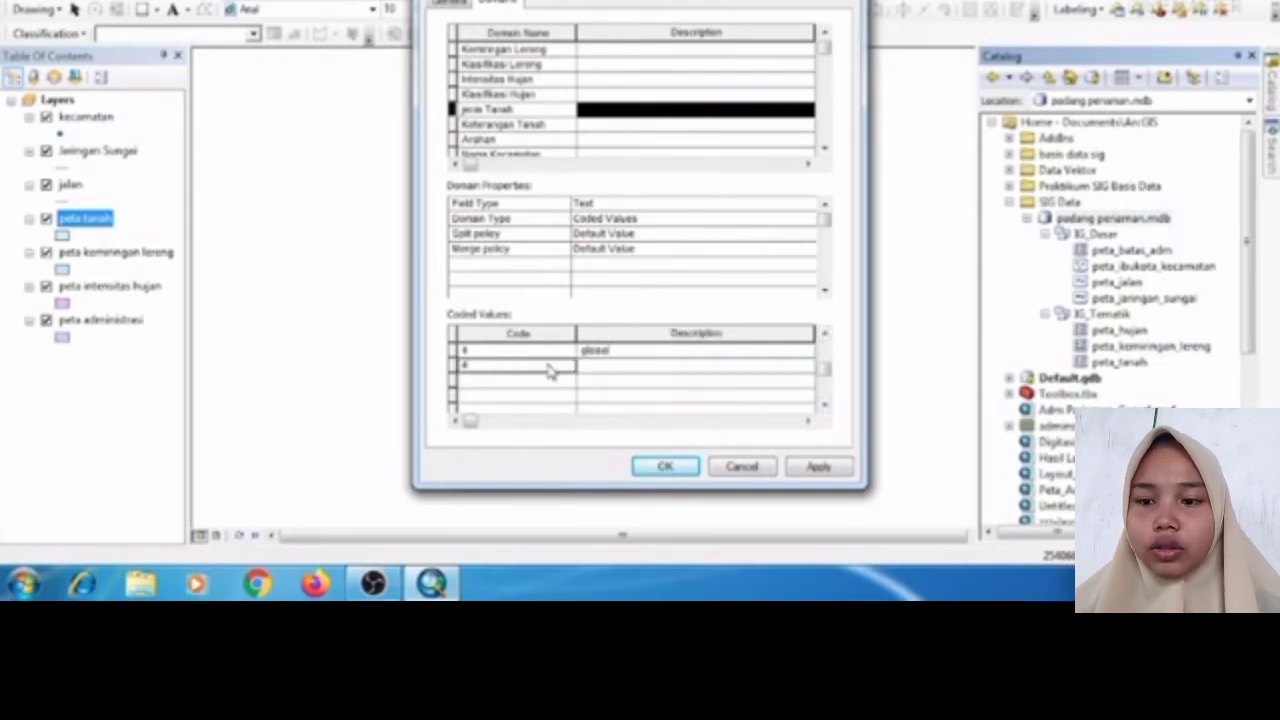
{"action": "left_click", "coordinate": [466, 369]}
{"action": "key", "text": "BackSpace"}
{"action": "type", "text": "2"}
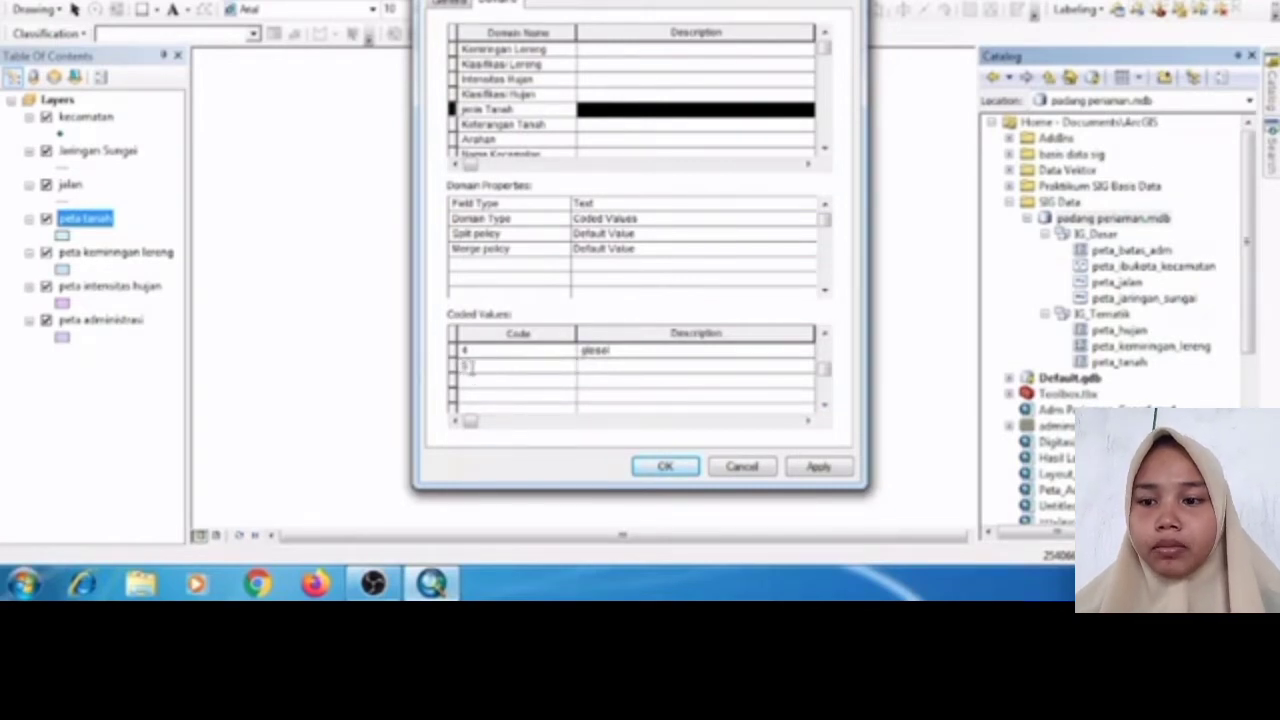
- Describe code 5 of the jenis Tanah domain as latosol and add coded values 6 grumosol and 7 mediteran
{"action": "left_click", "coordinate": [587, 366]}
{"action": "type", "text": "sedang"}
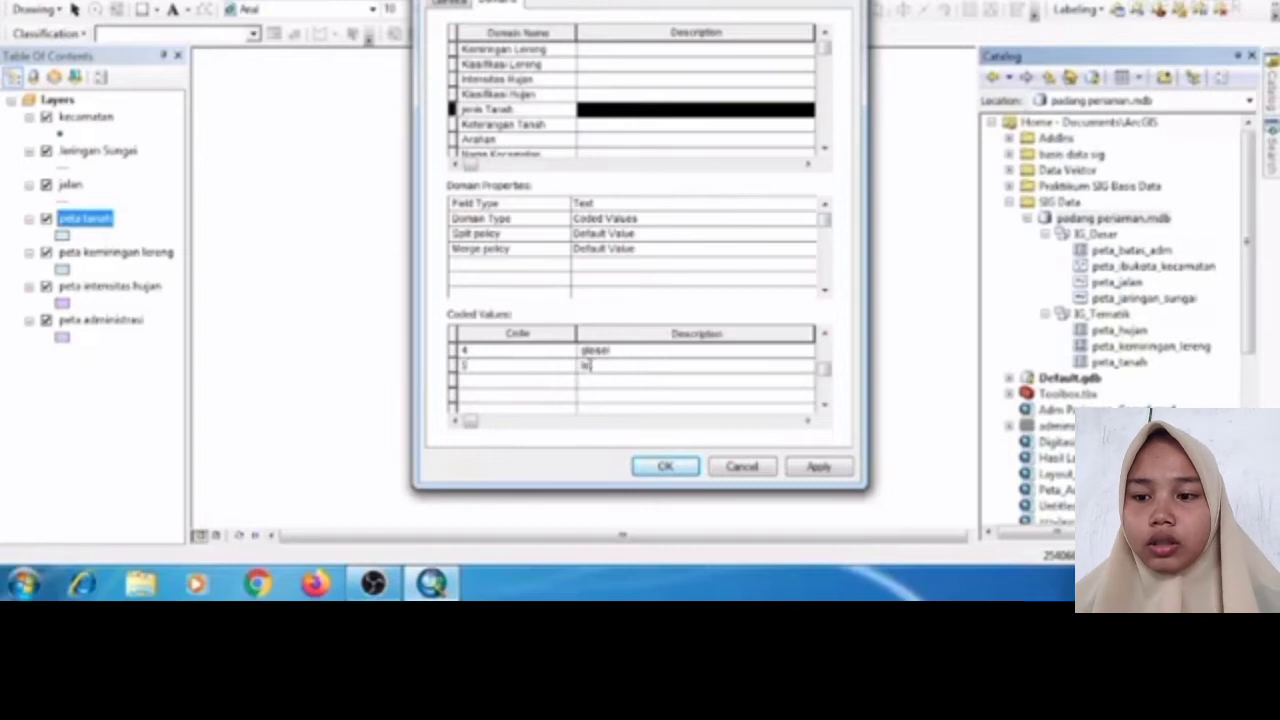
{"action": "left_click", "coordinate": [563, 381]}
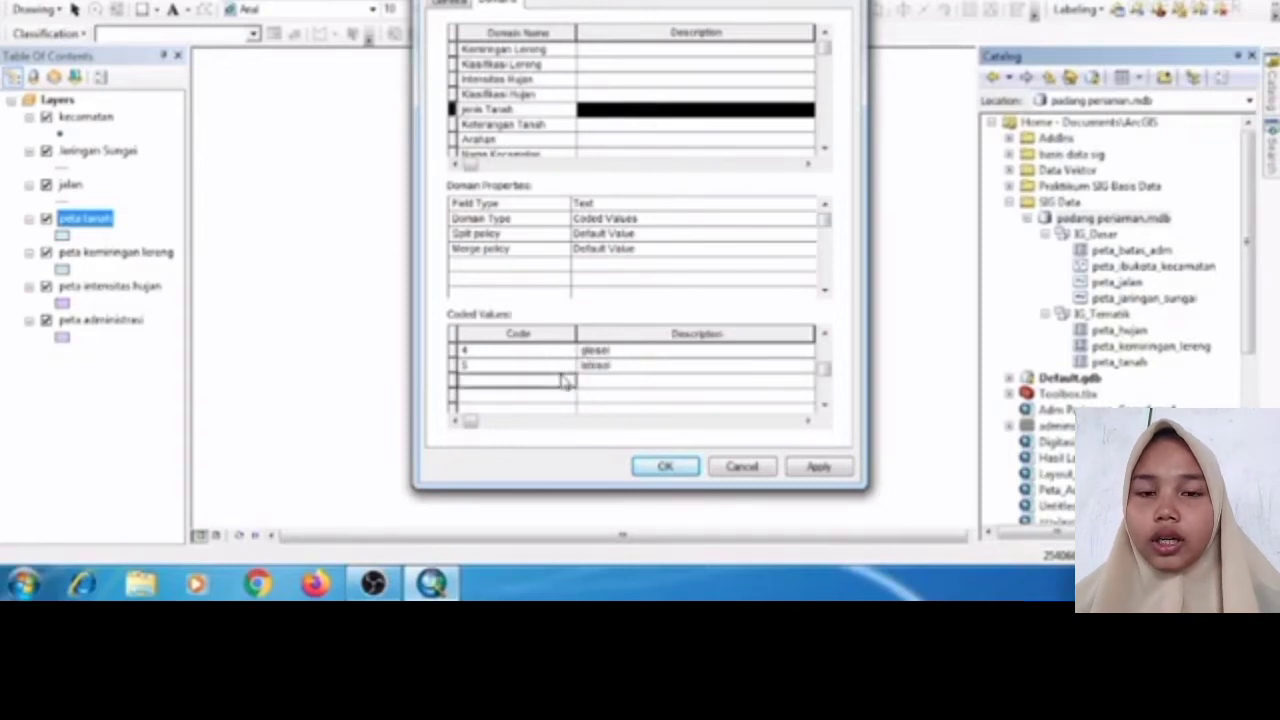
{"action": "type", "text": "6"}
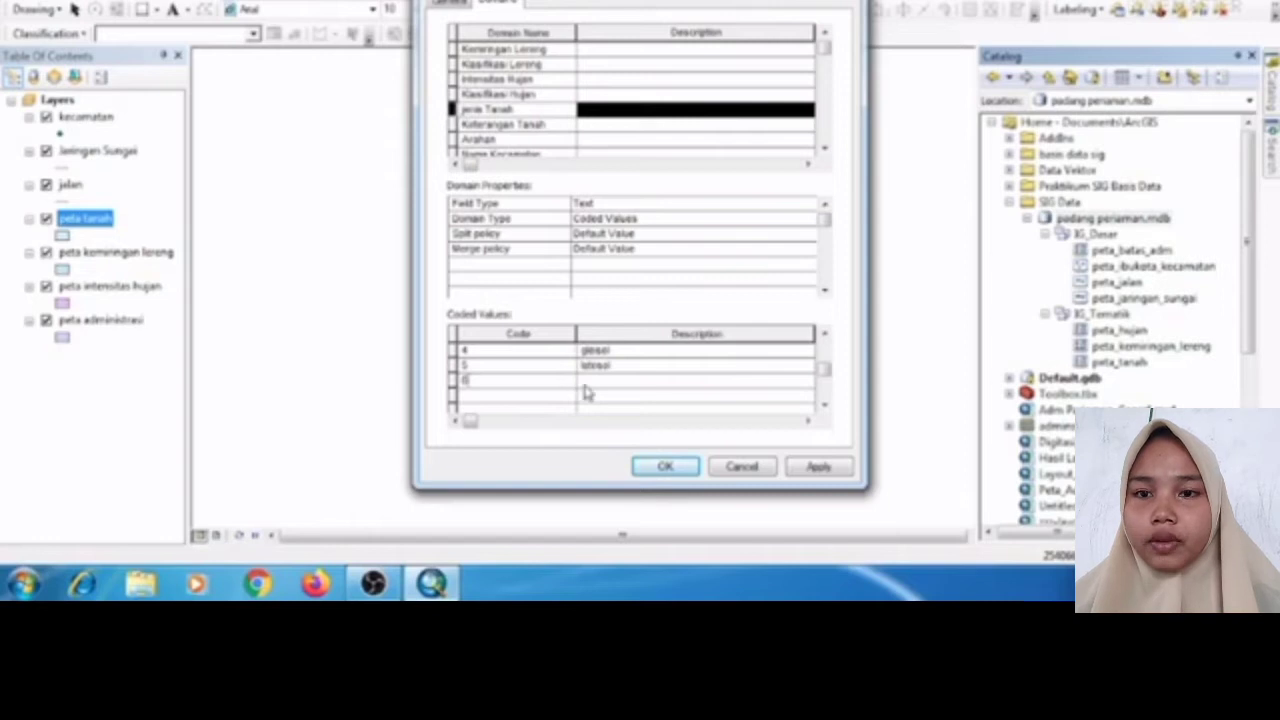
{"action": "left_click", "coordinate": [617, 387]}
{"action": "type", "text": "grumusol"}
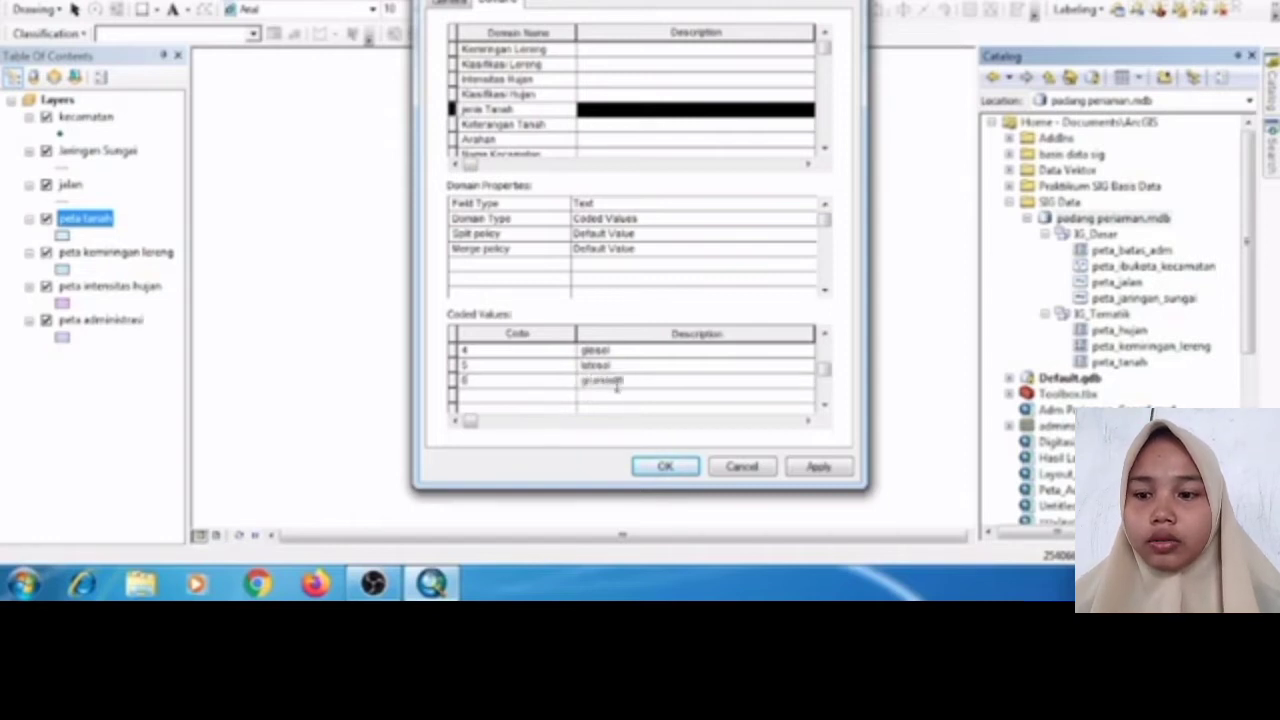
{"action": "left_click", "coordinate": [571, 400]}
{"action": "type", "text": "7"}
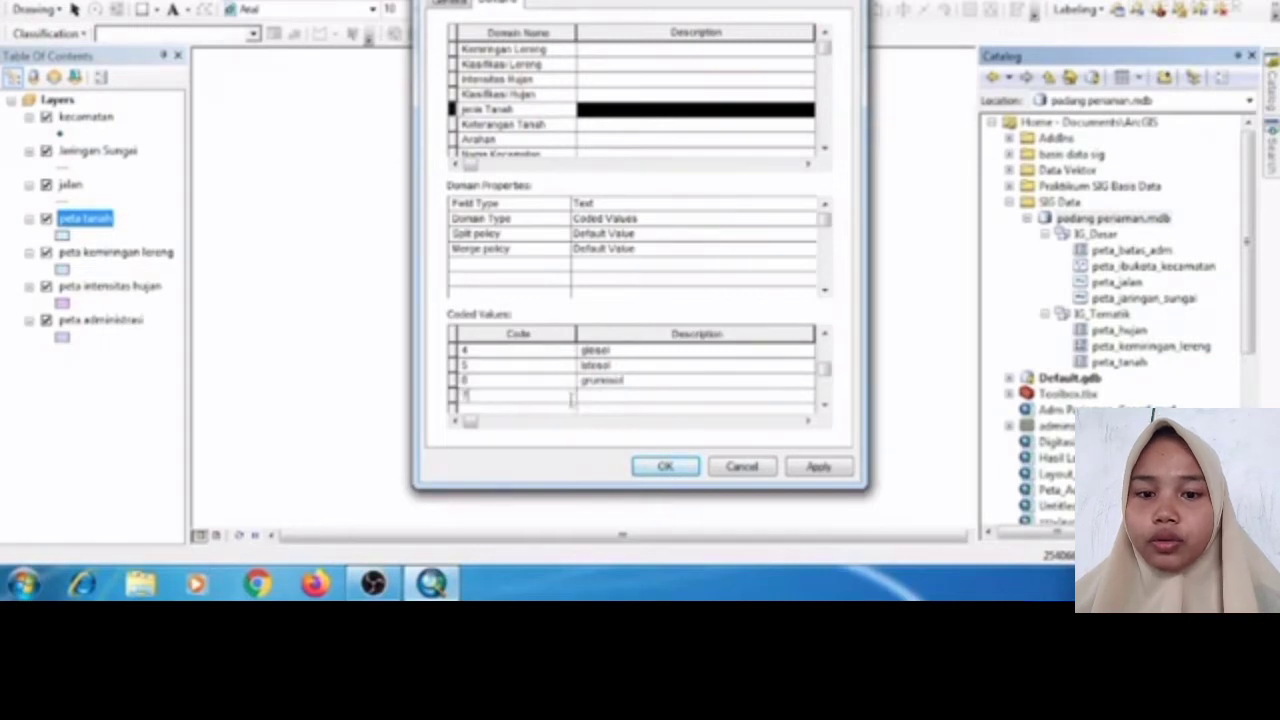
{"action": "left_click", "coordinate": [604, 399]}
{"action": "type", "text": "mediteran"}
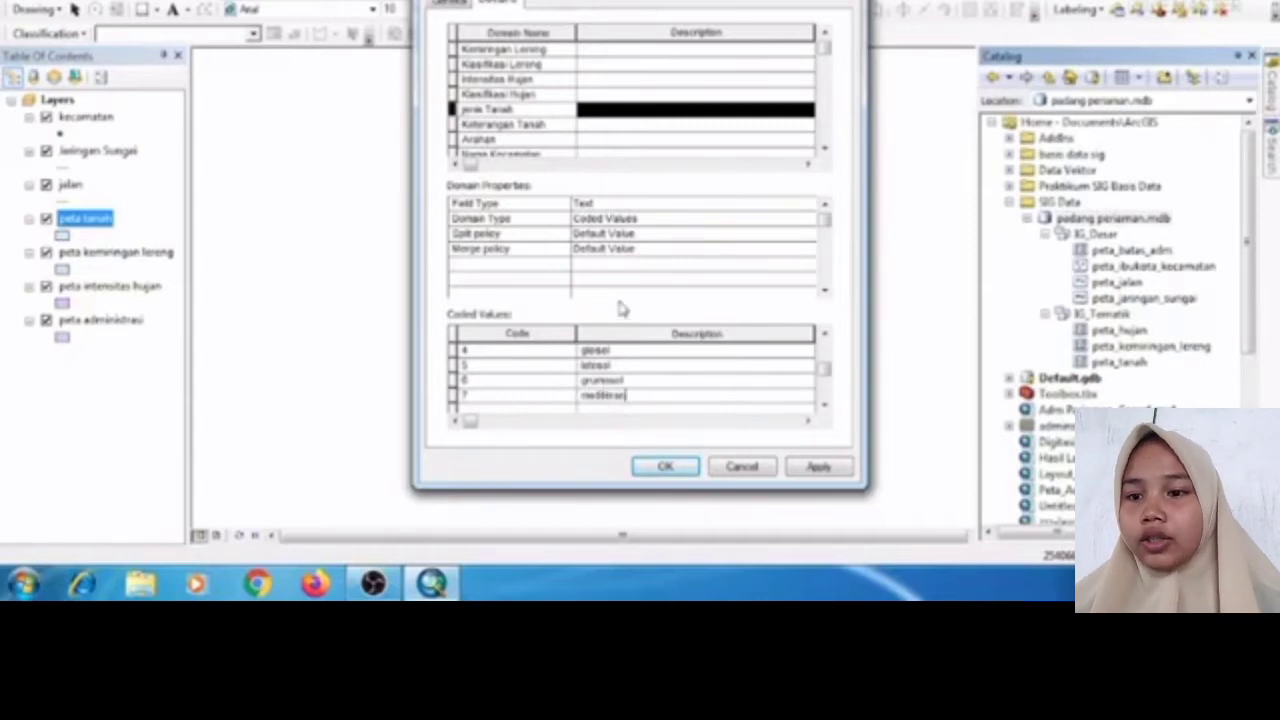
- Set the Keterangan Tanah domain's field type to Text and add coded value 1 with the description sangat peka
{"action": "left_click", "coordinate": [552, 132]}
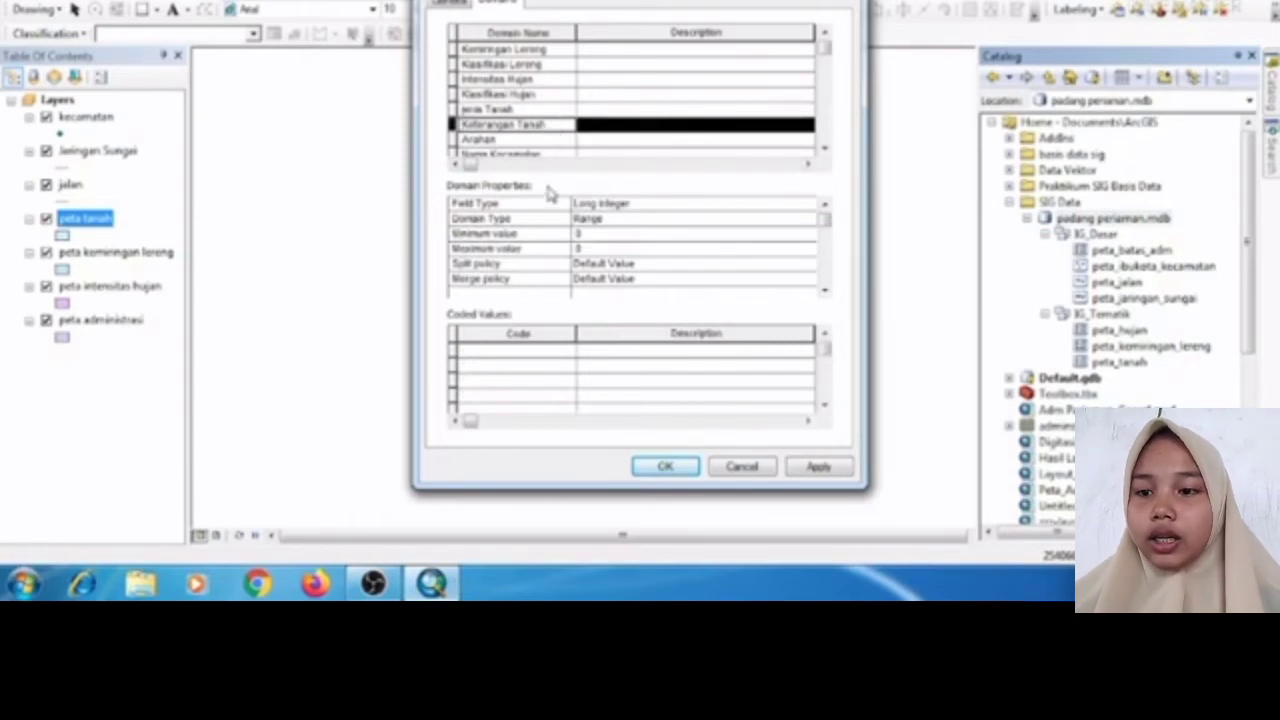
{"action": "left_click", "coordinate": [596, 203]}
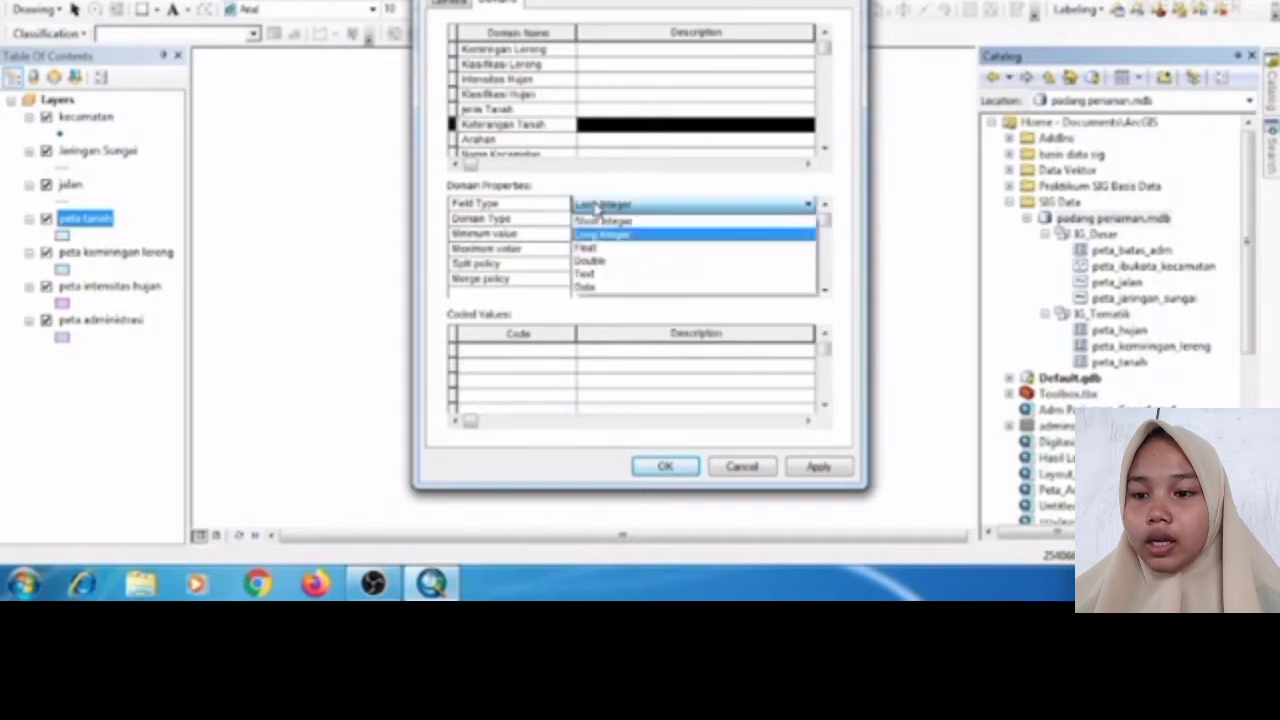
{"action": "left_click", "coordinate": [596, 275]}
{"action": "left_click", "coordinate": [557, 352]}
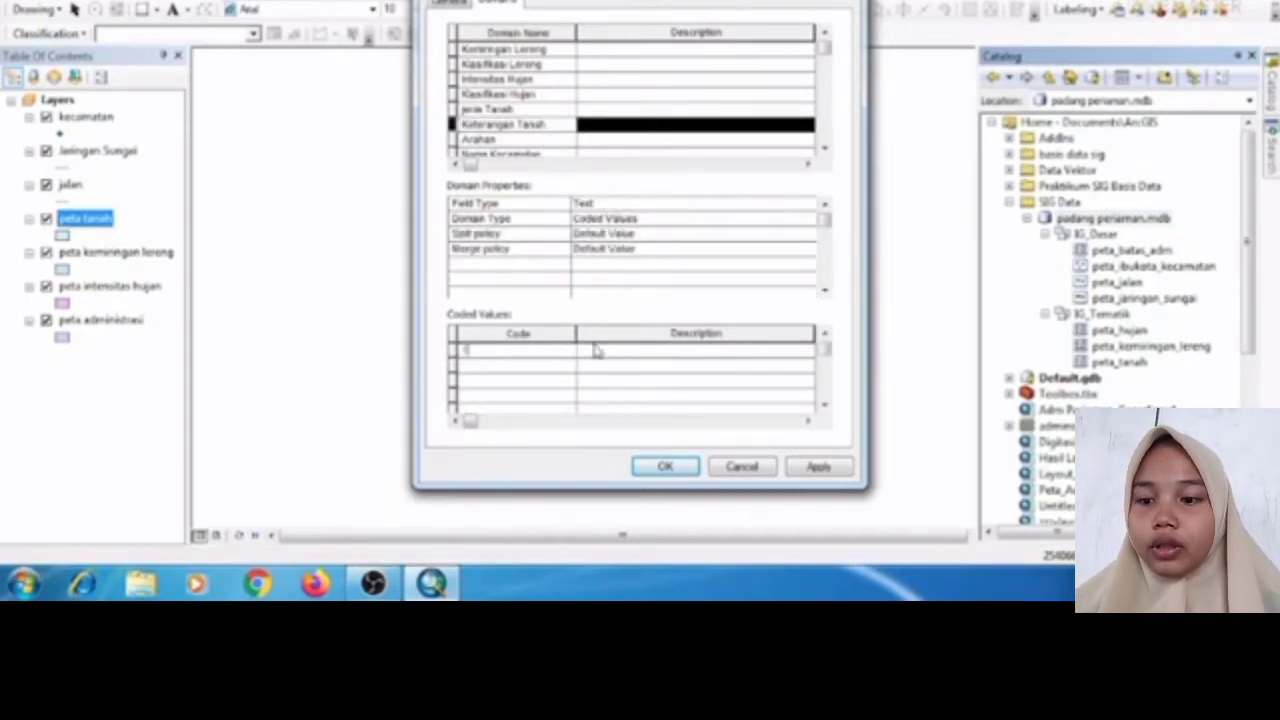
{"action": "left_click", "coordinate": [597, 352]}
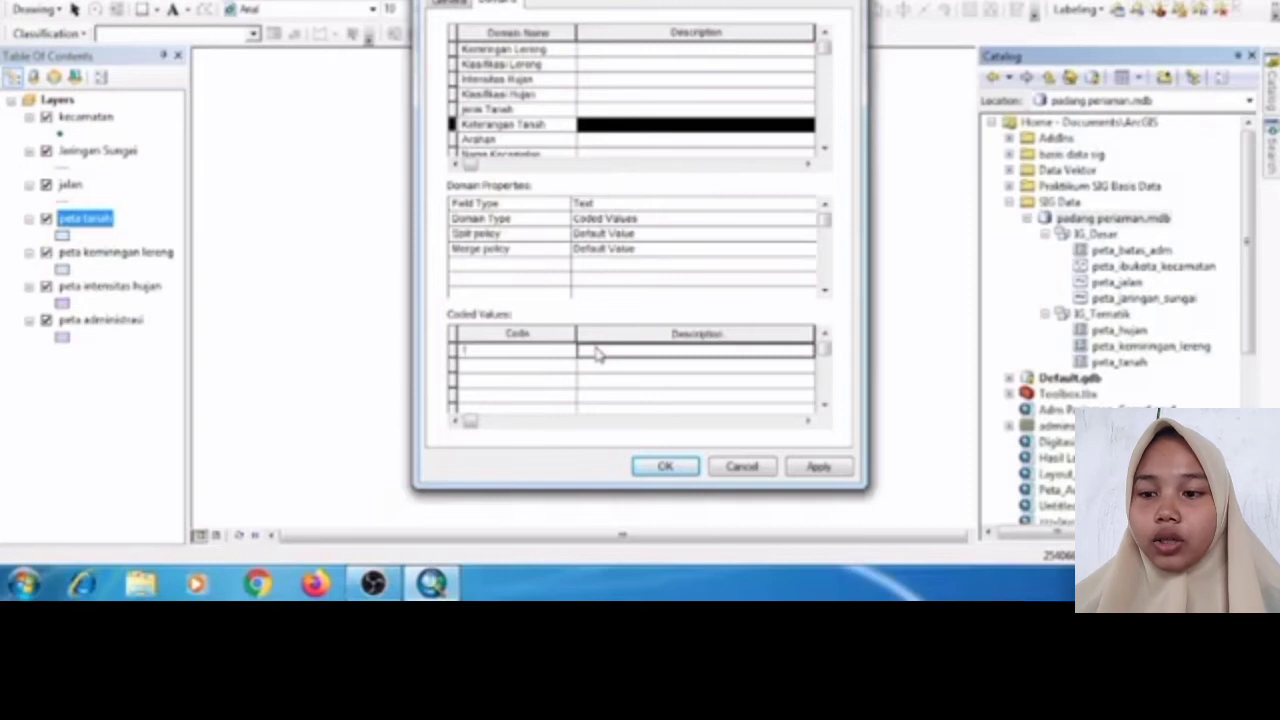
{"action": "type", "text": "sangat peka"}
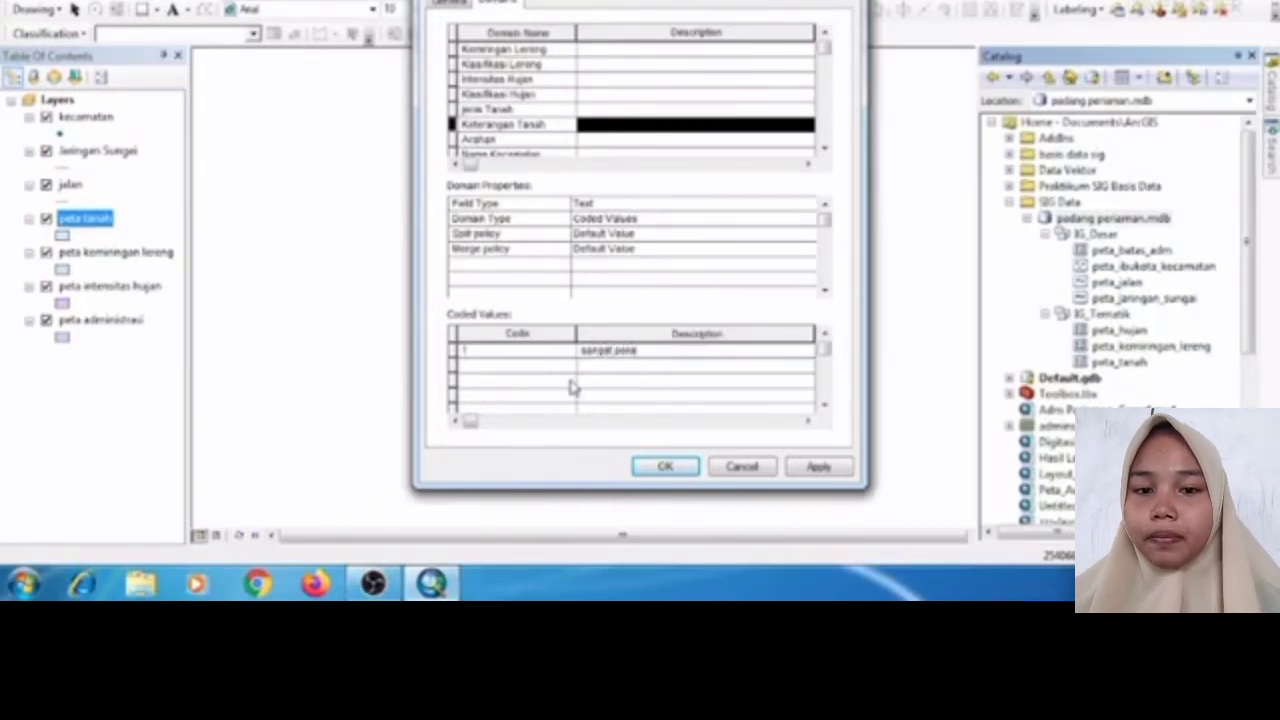
- Add coded values 2 agak peka and 3 tidak peka to the Keterangan Tanah domain
{"action": "left_click", "coordinate": [566, 368]}
{"action": "type", "text": "2"}
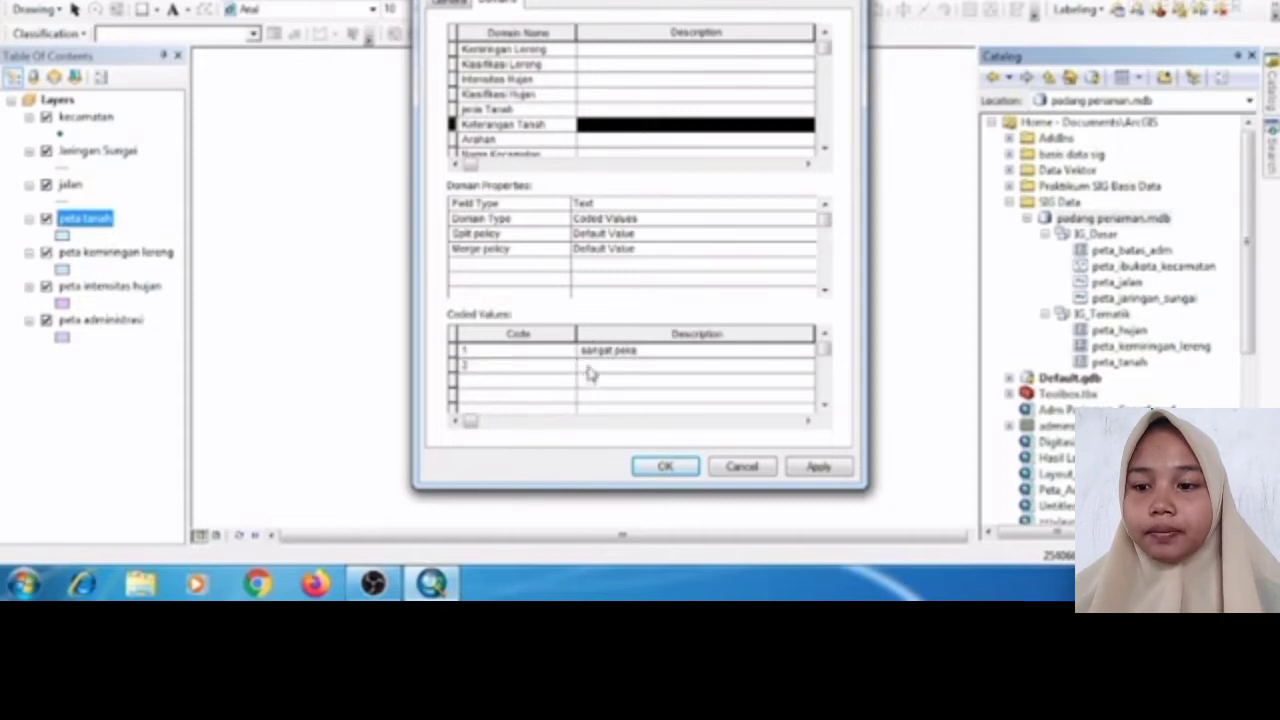
{"action": "left_click", "coordinate": [589, 370]}
{"action": "type", "text": "sa"}
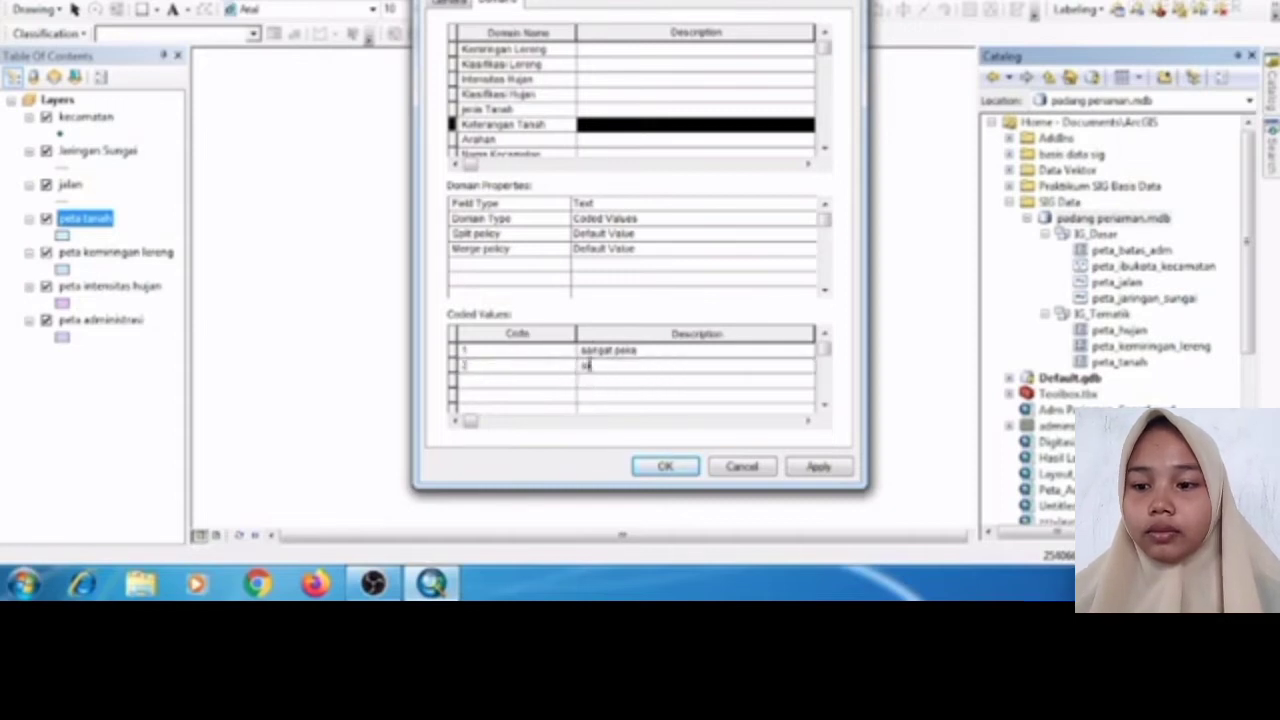
{"action": "type", "text": "ak peka"}
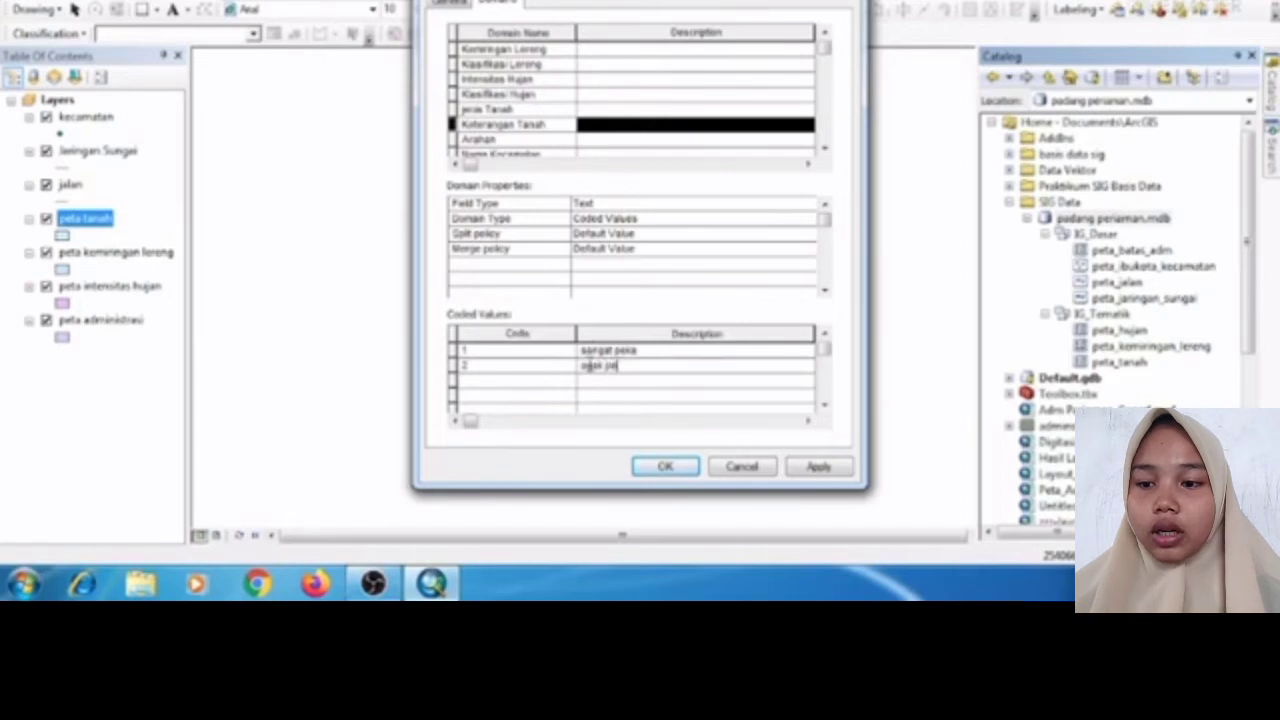
{"action": "left_click", "coordinate": [577, 385]}
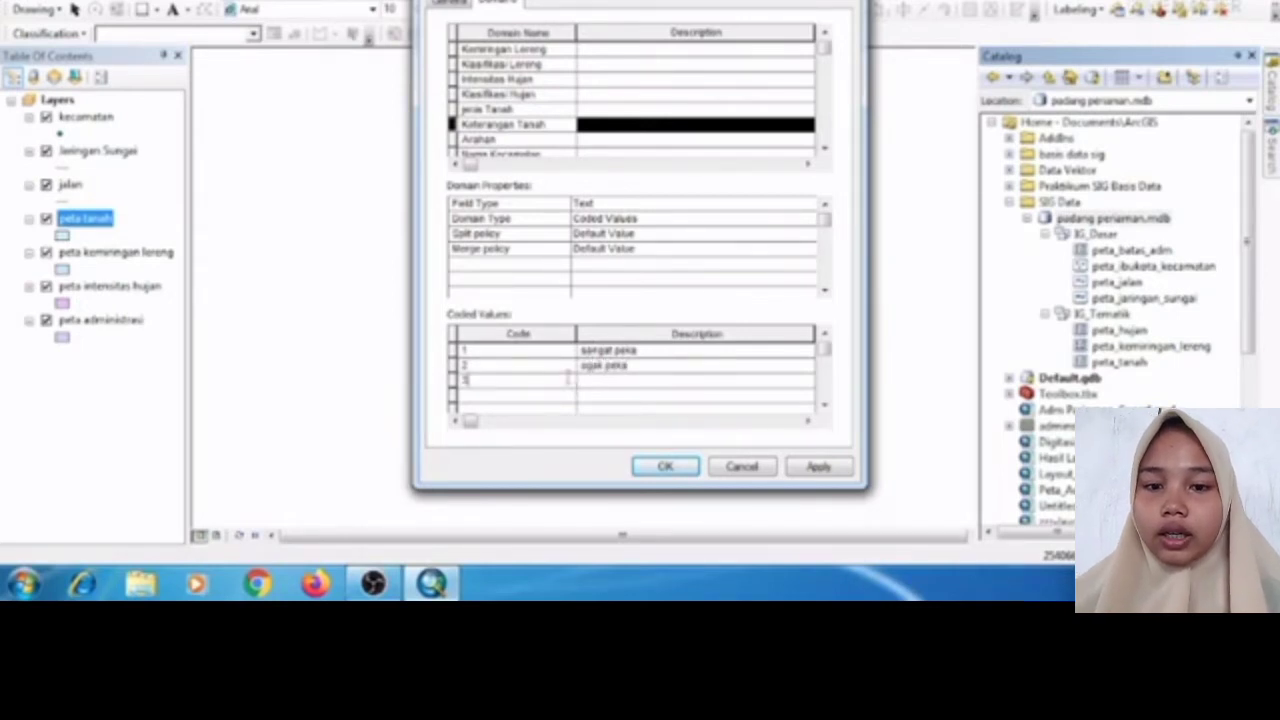
{"action": "left_click", "coordinate": [583, 387]}
{"action": "type", "text": "tidak"}
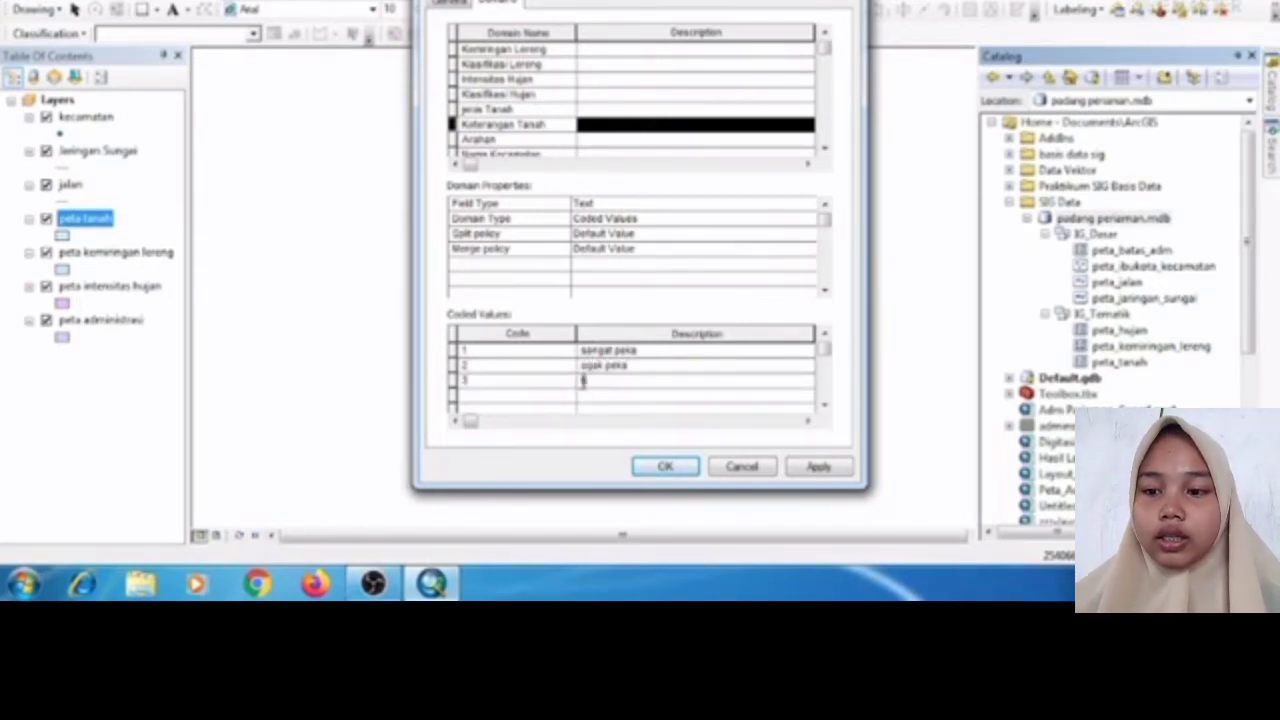
{"action": "type", "text": " peka"}
- Add coded values 4 tidak peka and 5 kurang peka to the Keterangan Tanah domain
{"action": "left_click", "coordinate": [557, 403]}
{"action": "type", "text": "4"}
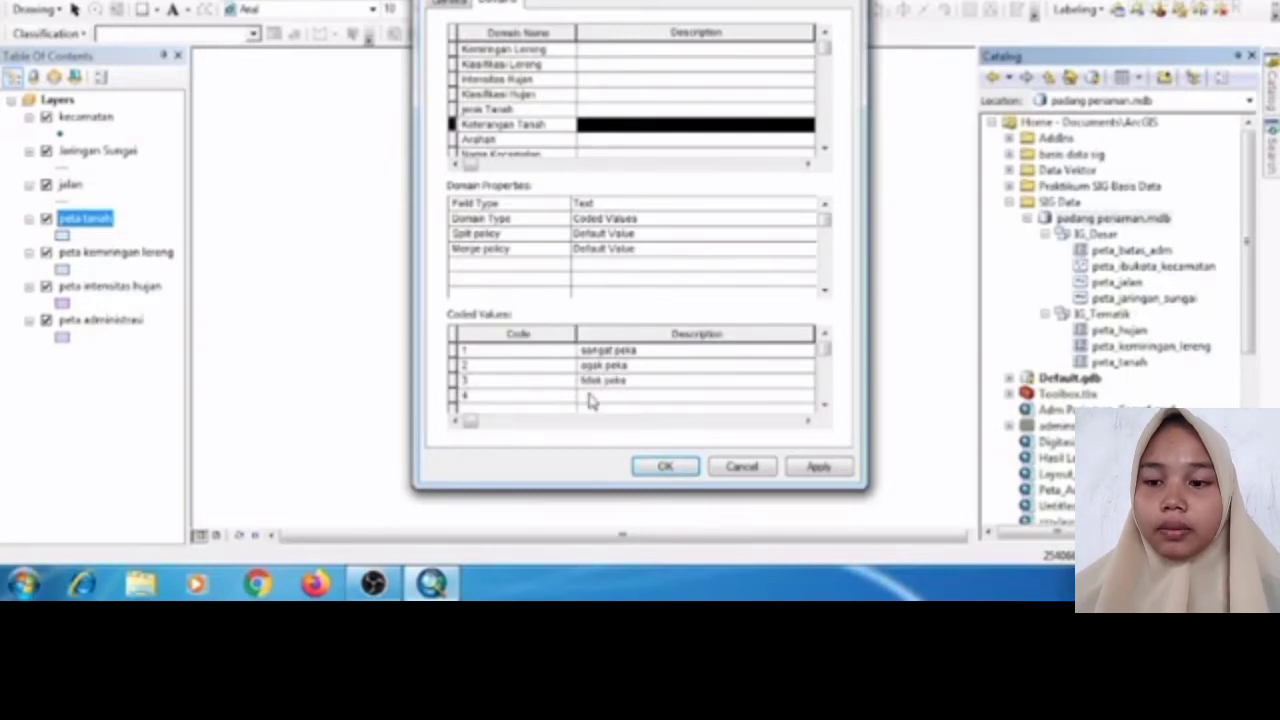
{"action": "left_click", "coordinate": [588, 395]}
{"action": "type", "text": "tidak peka"}
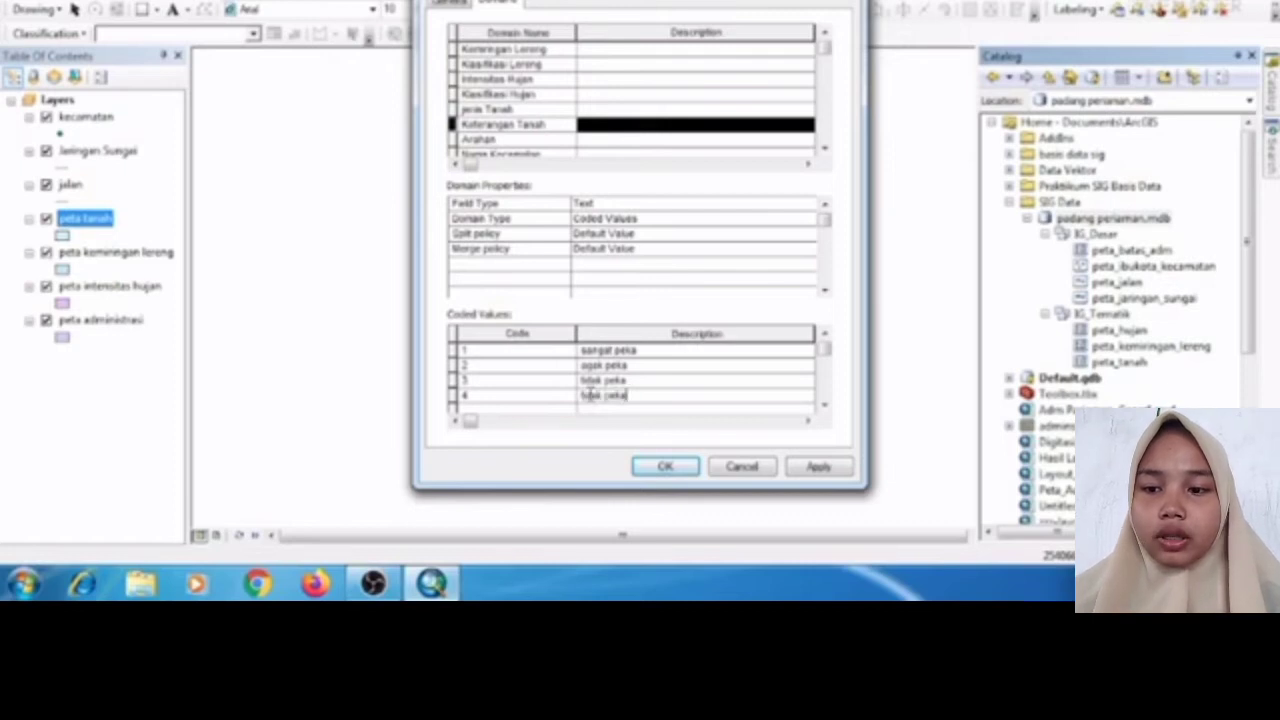
{"action": "left_click", "coordinate": [825, 405]}
{"action": "left_click", "coordinate": [825, 405]}
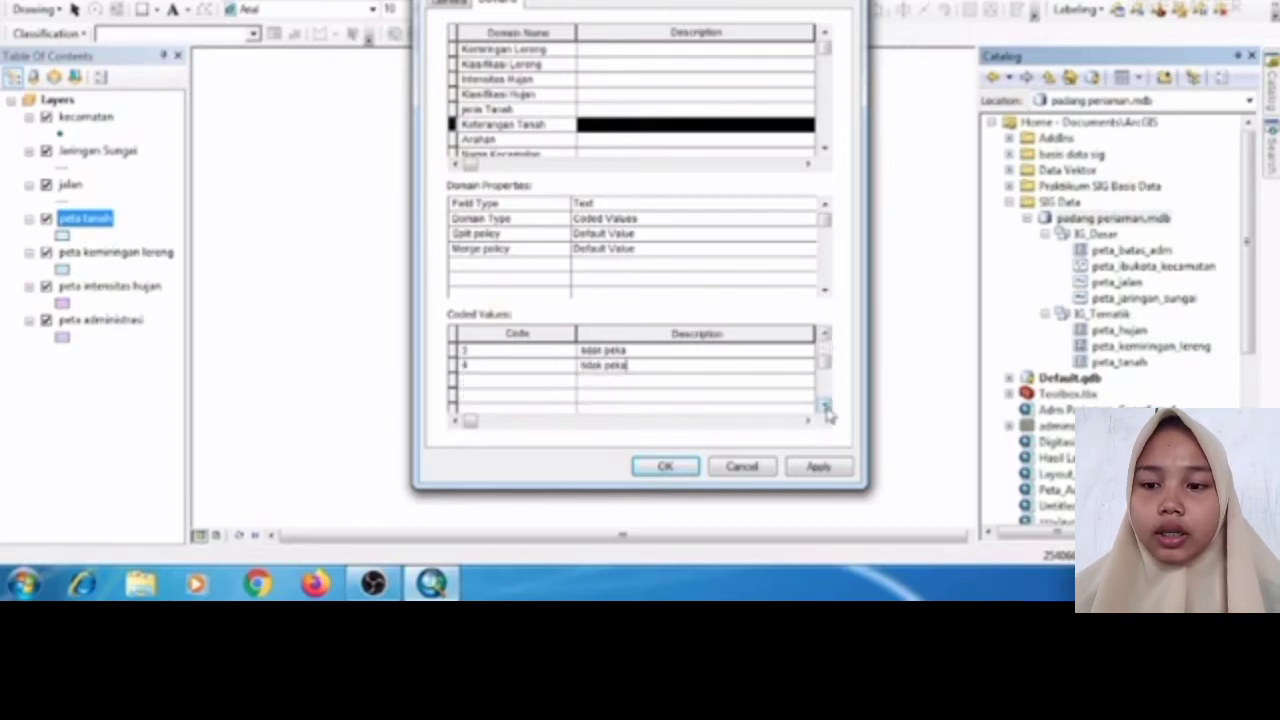
{"action": "left_click", "coordinate": [574, 388]}
{"action": "type", "text": "5"}
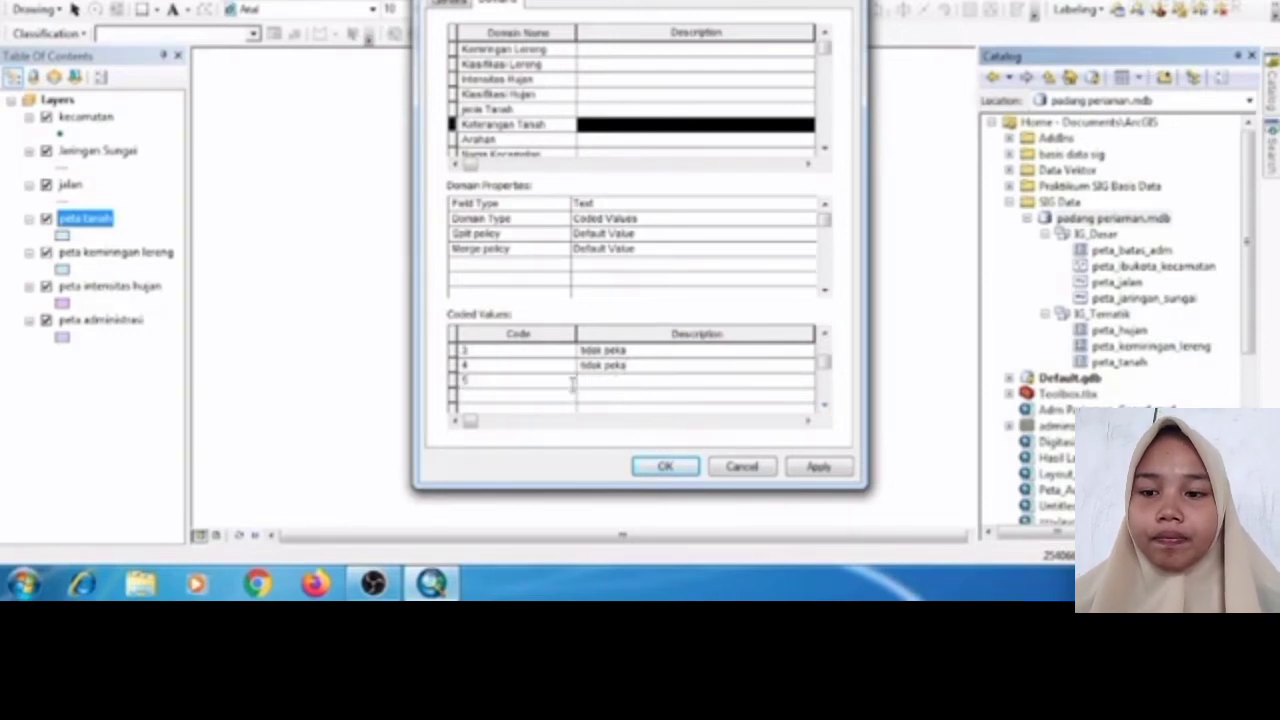
{"action": "left_click", "coordinate": [608, 382]}
{"action": "type", "text": "kurang peka"}
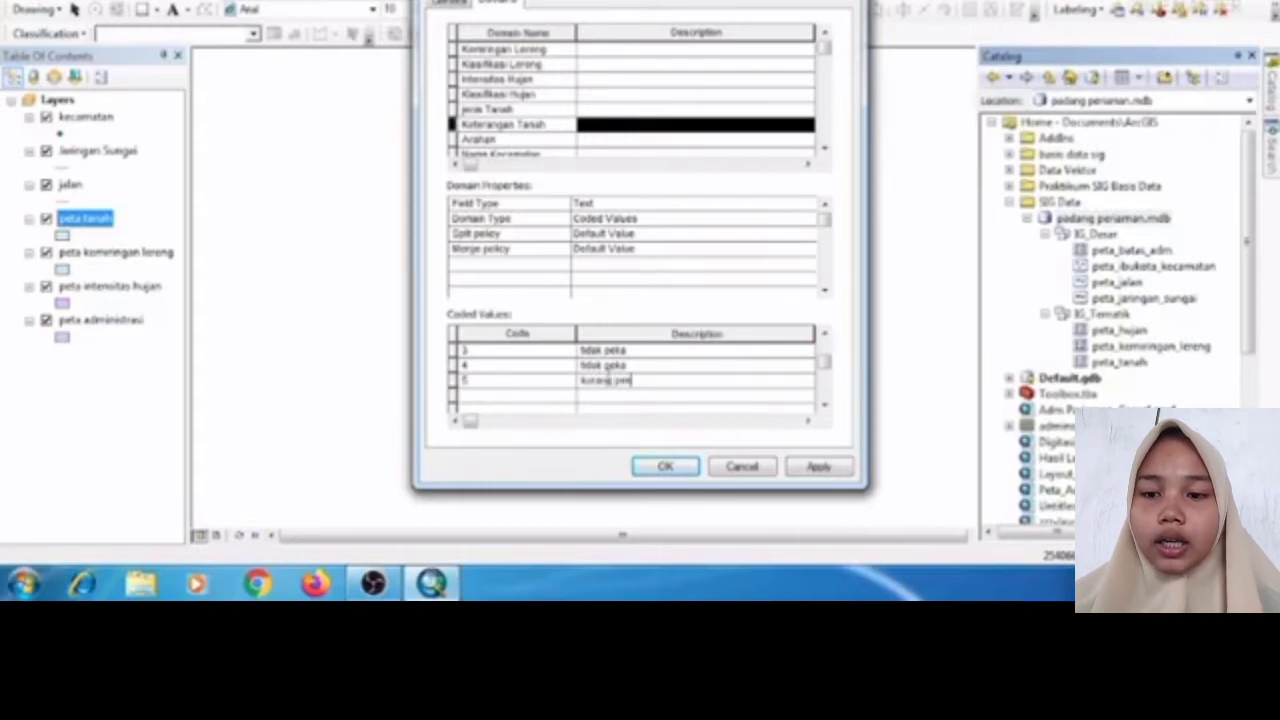
- Add coded values 6 peka and 7 agak peka to the Keterangan Tanah domain
{"action": "left_click", "coordinate": [556, 398]}
{"action": "type", "text": "6"}
{"action": "left_click", "coordinate": [589, 399]}
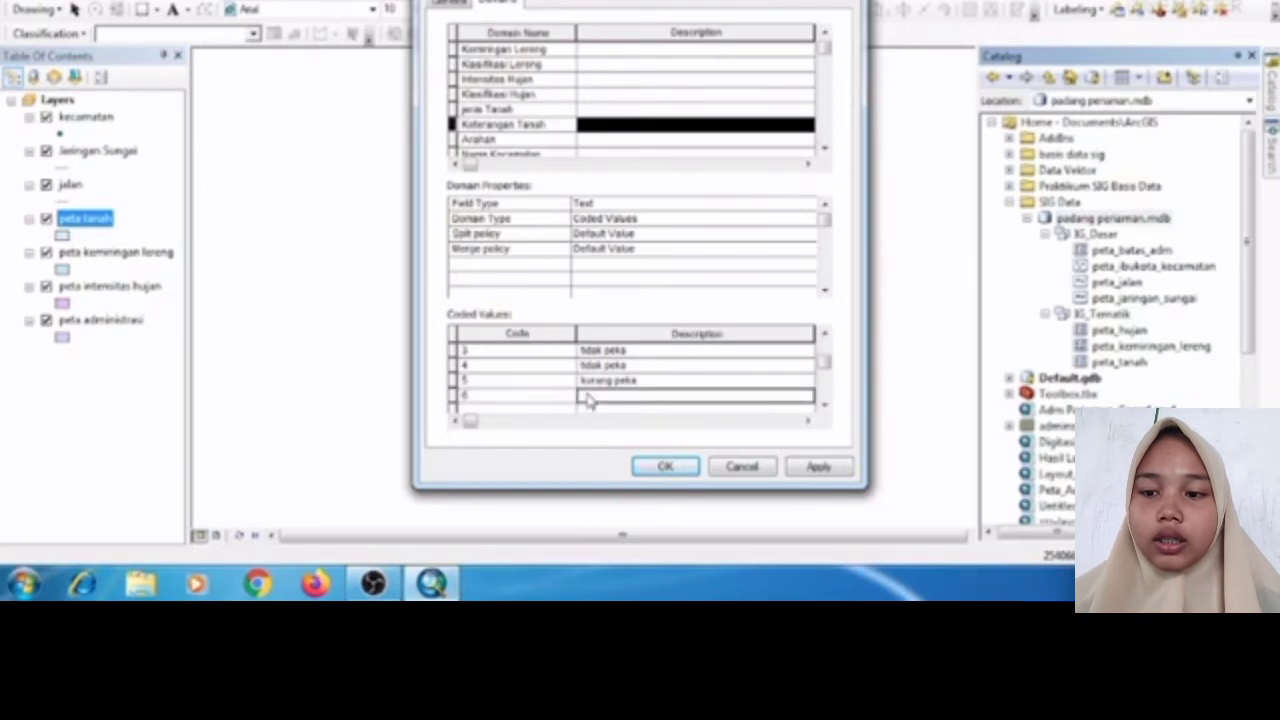
{"action": "type", "text": "peka"}
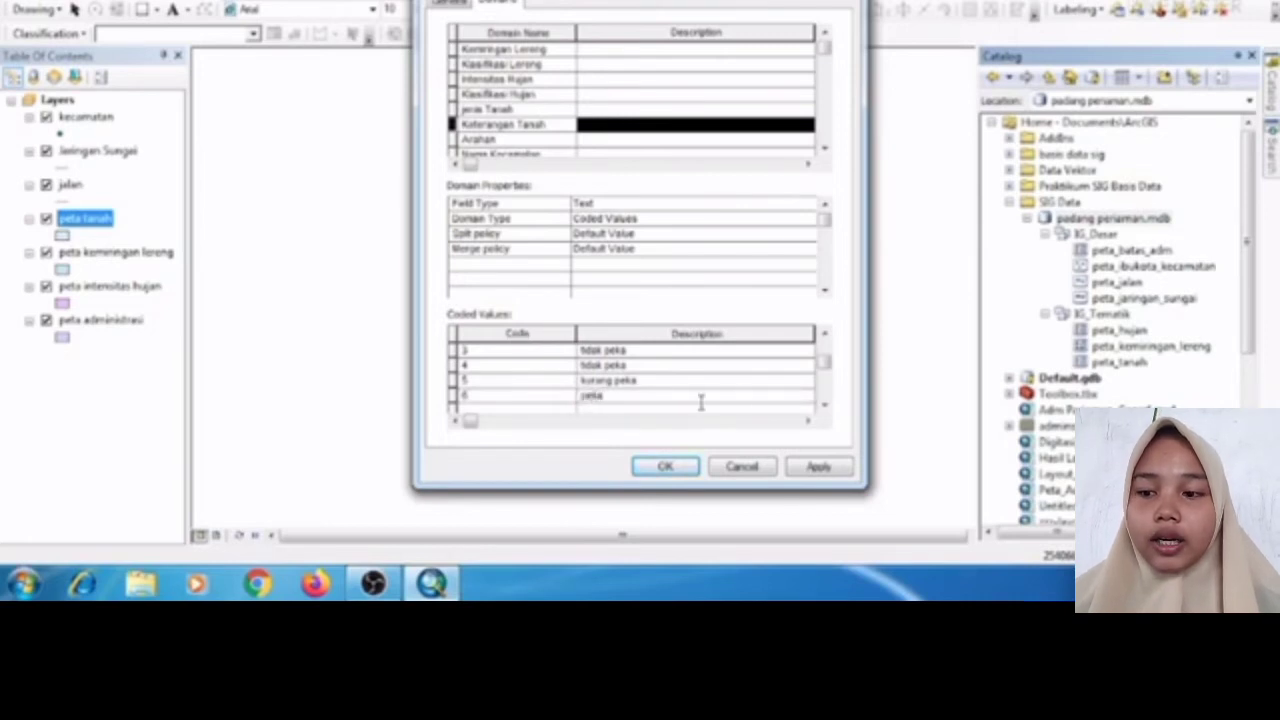
{"action": "left_click", "coordinate": [828, 405]}
{"action": "left_click", "coordinate": [725, 402]}
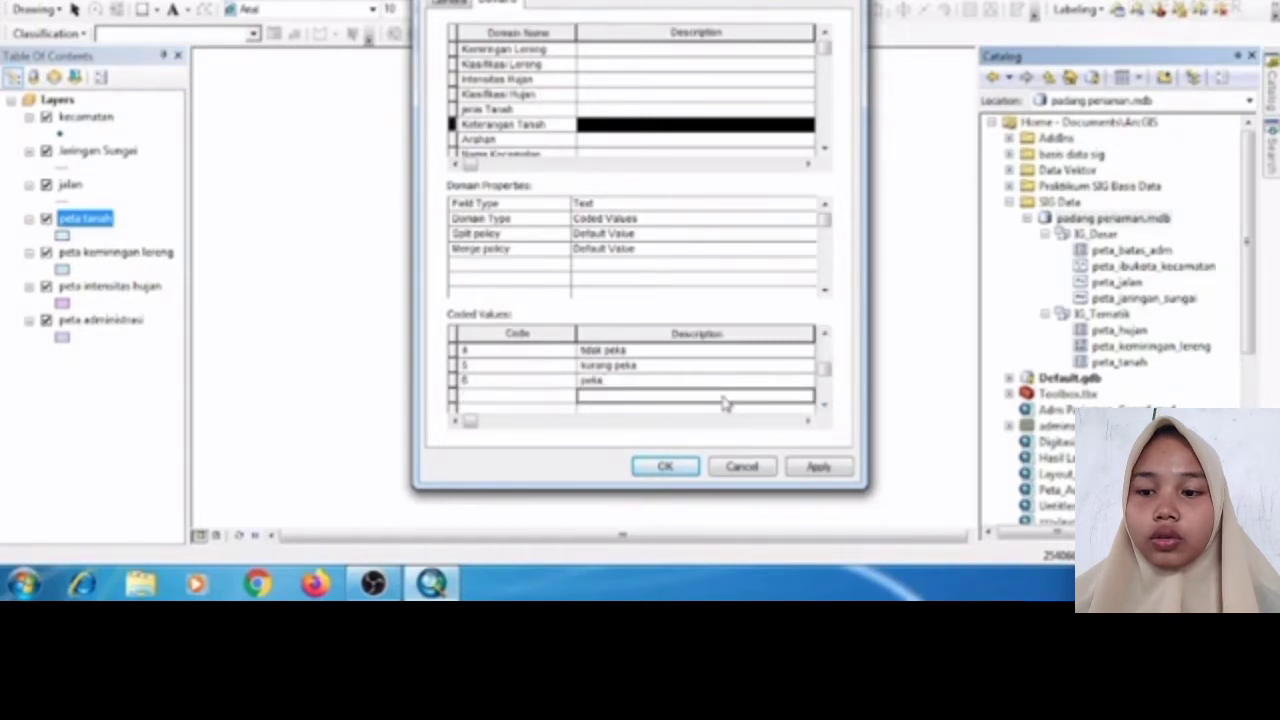
{"action": "type", "text": "7"}
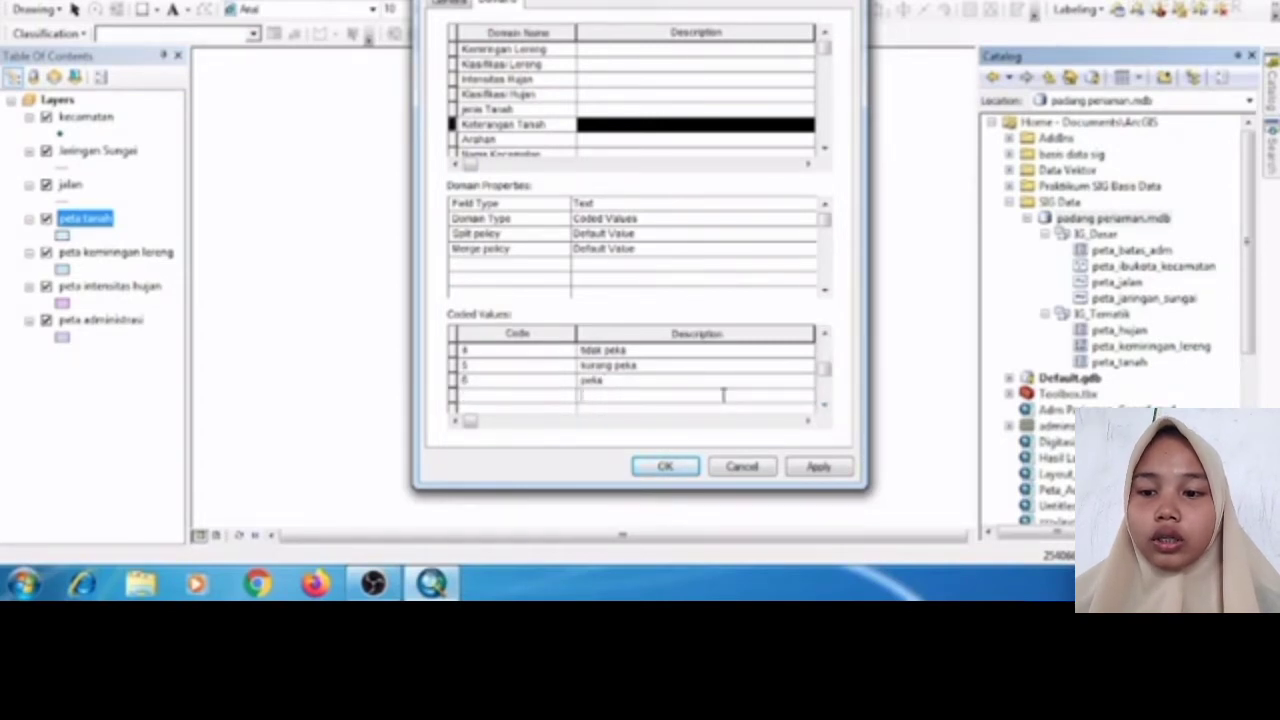
{"action": "left_click", "coordinate": [572, 401]}
{"action": "type", "text": "7"}
{"action": "left_click", "coordinate": [590, 400]}
{"action": "type", "text": "sgak peka"}
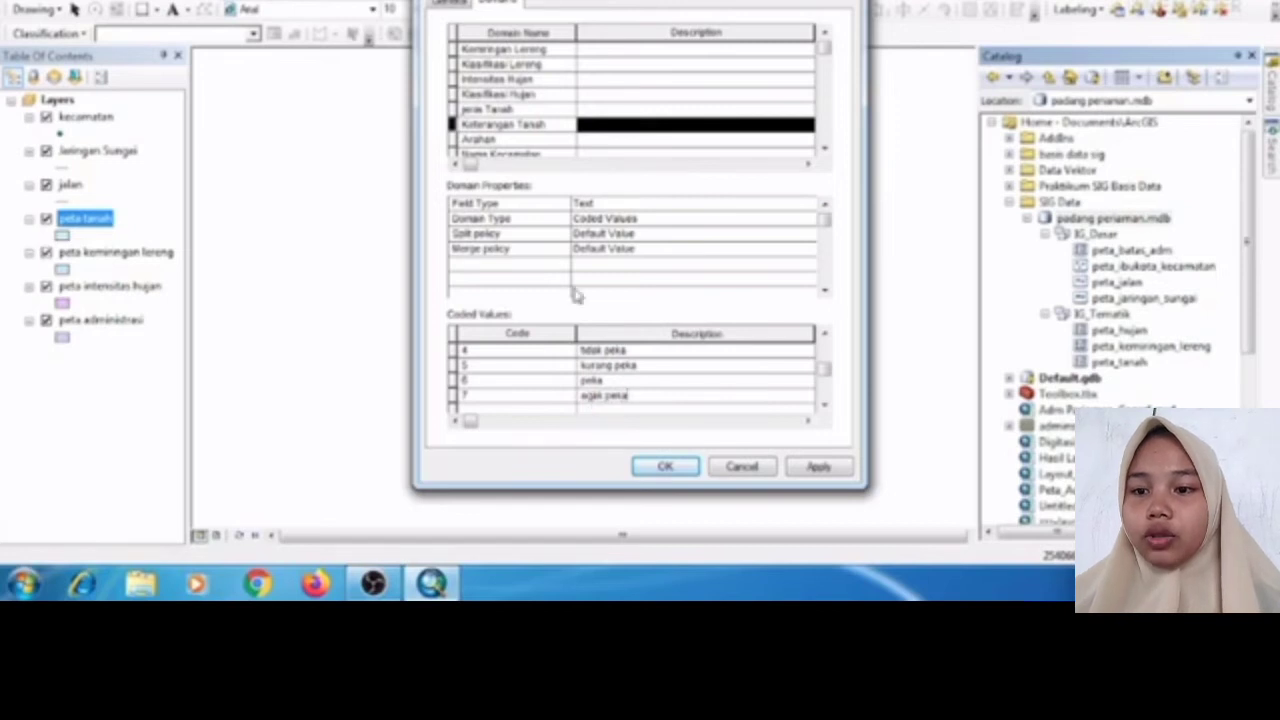
- Set the Arahan domain's field type to Text and add coded value 1 with the description kawasan lindung
{"action": "left_click", "coordinate": [556, 140]}
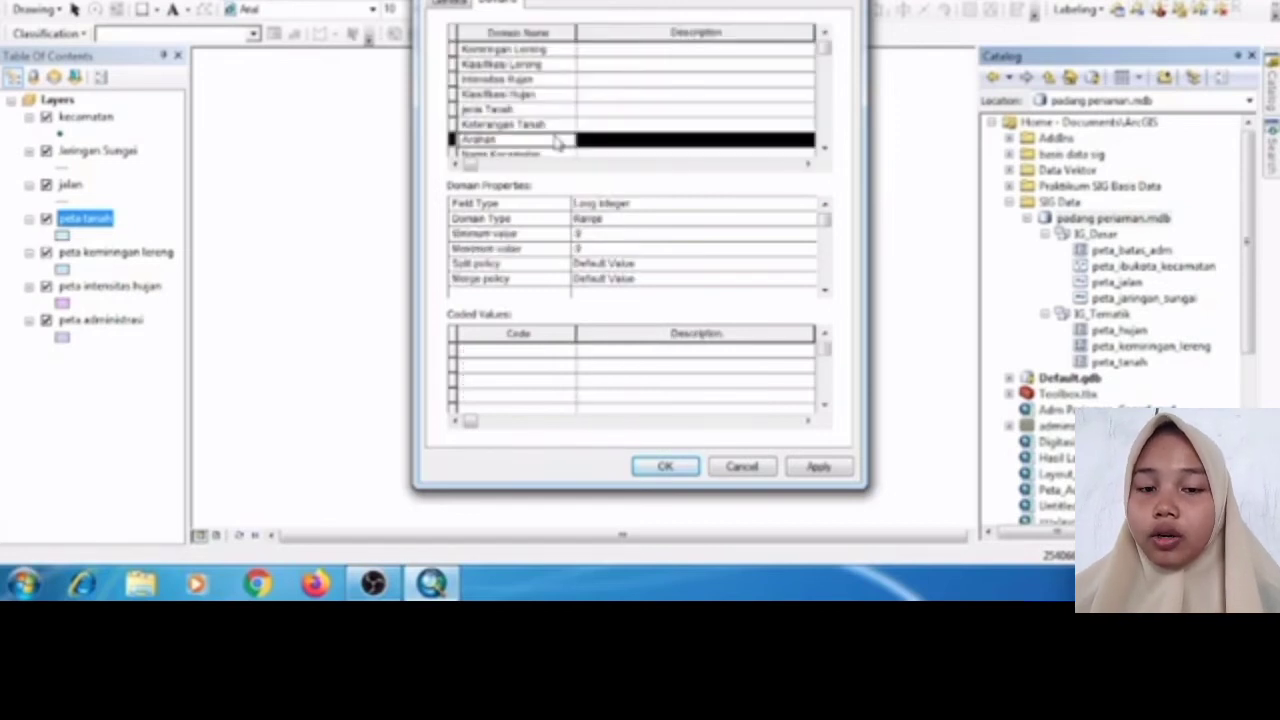
{"action": "left_click", "coordinate": [599, 205]}
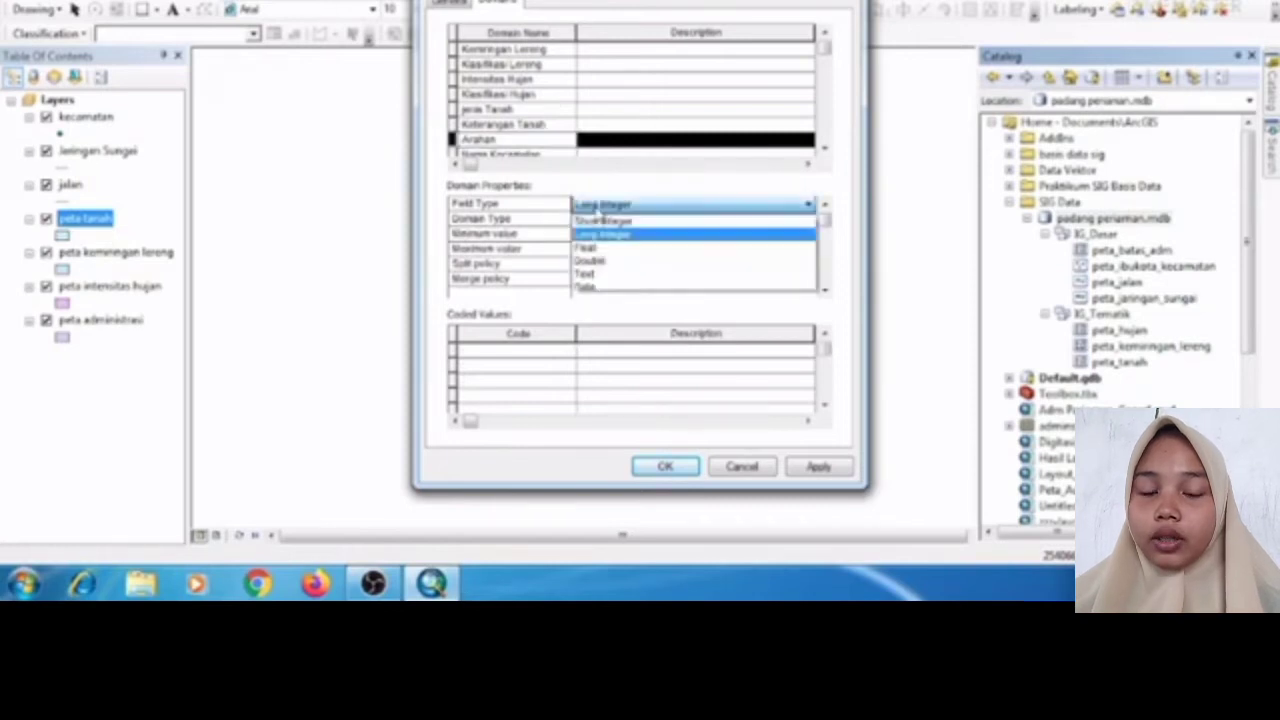
{"action": "left_click", "coordinate": [592, 273]}
{"action": "left_click", "coordinate": [563, 352]}
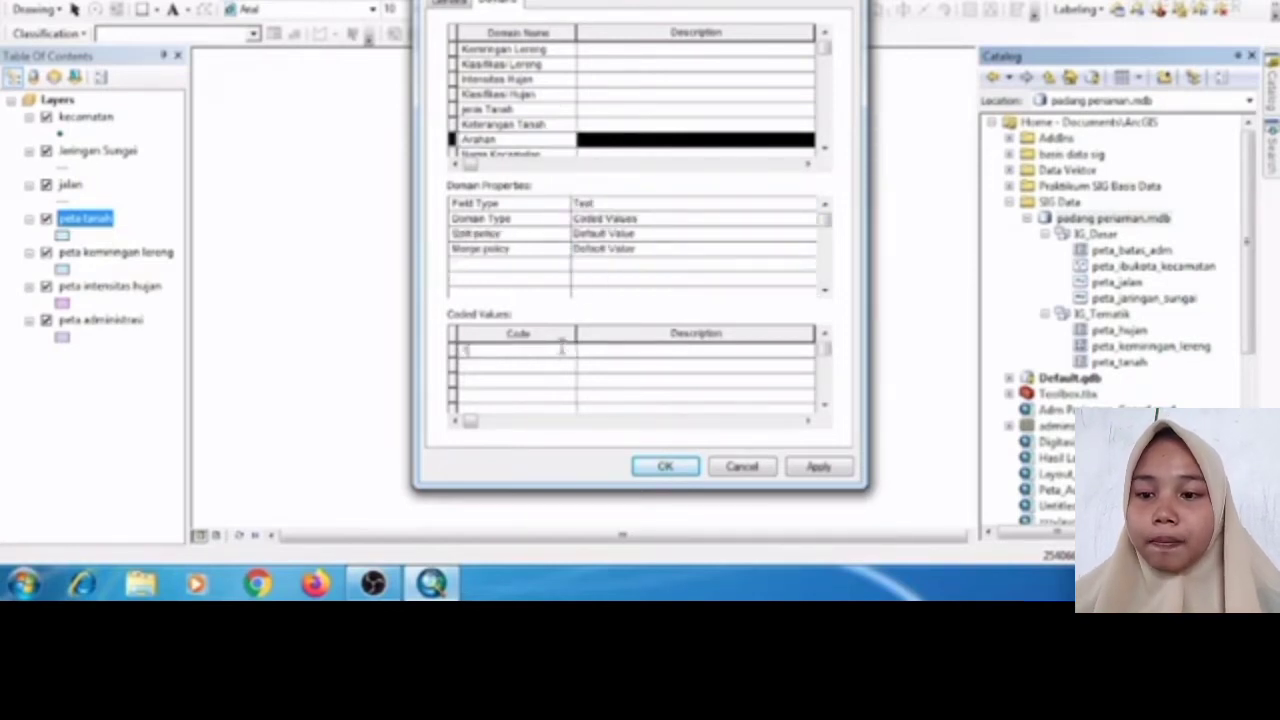
{"action": "type", "text": "1"}
{"action": "left_click", "coordinate": [601, 356]}
{"action": "type", "text": "Kawasan"}
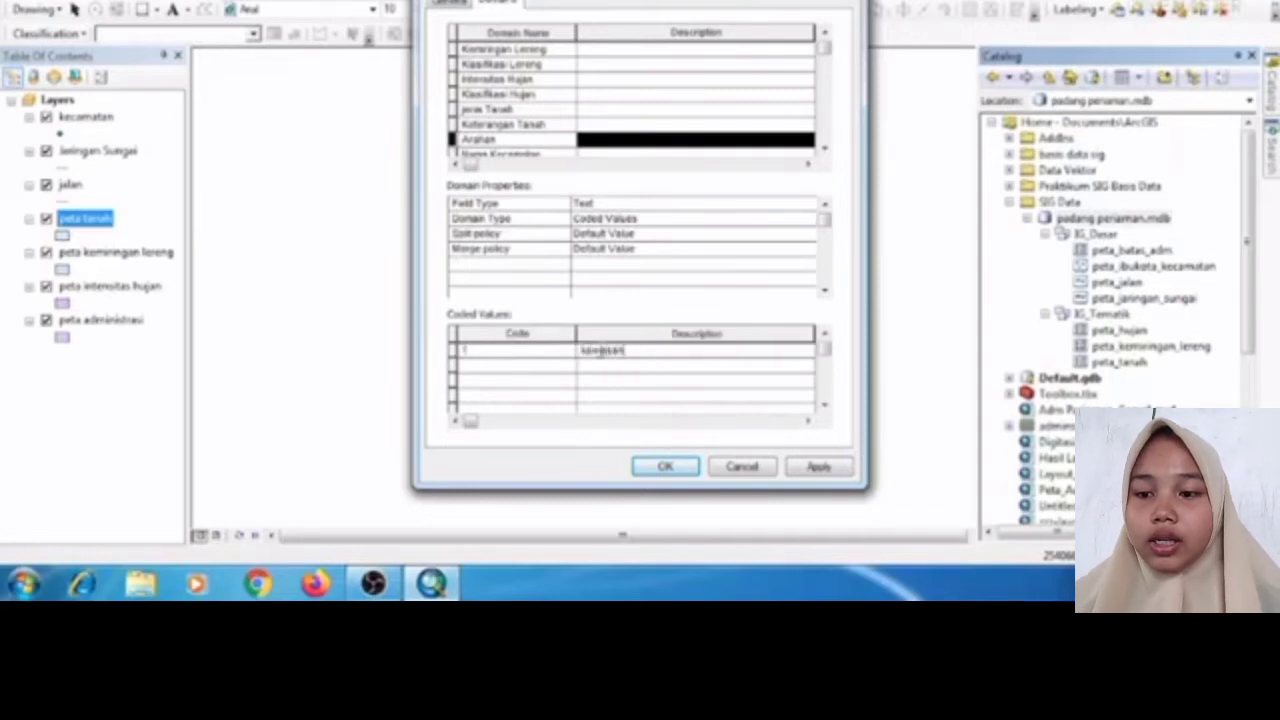
{"action": "type", "text": " Lindung"}
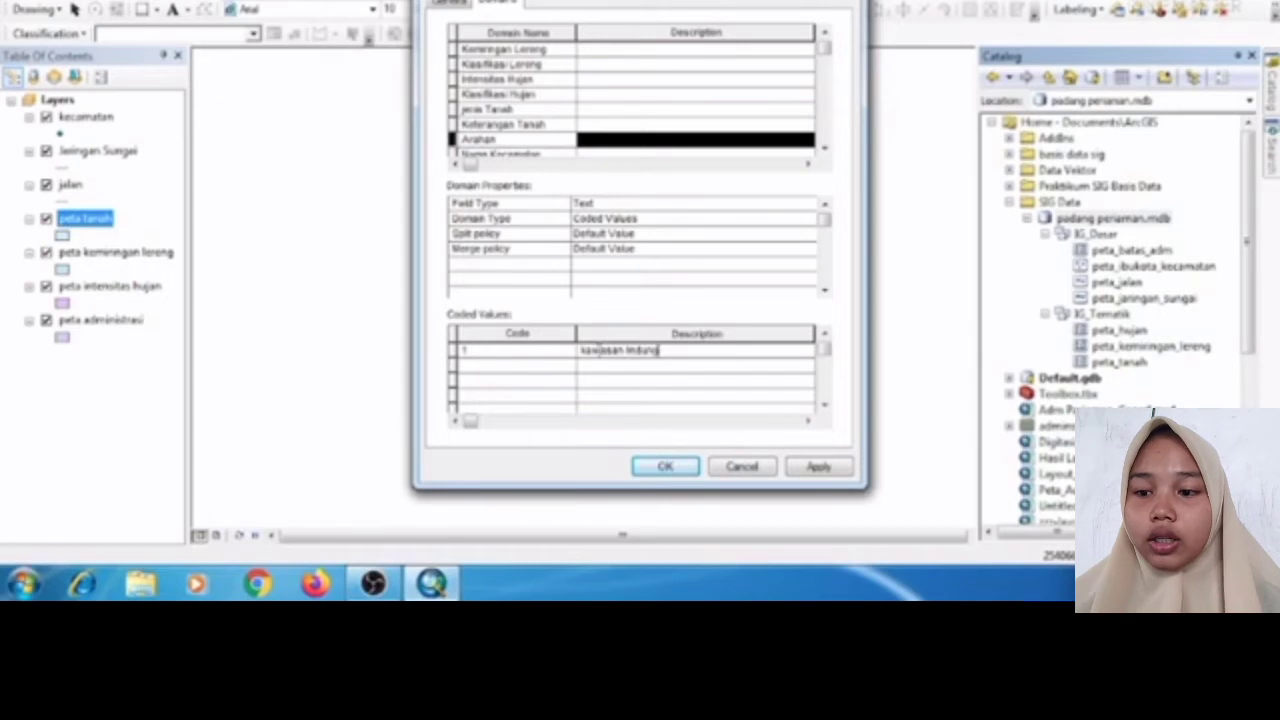
- Add coded value 2 with the description kawasan penyangga to the Arahan domain
{"action": "left_click", "coordinate": [575, 377]}
{"action": "type", "text": "2"}
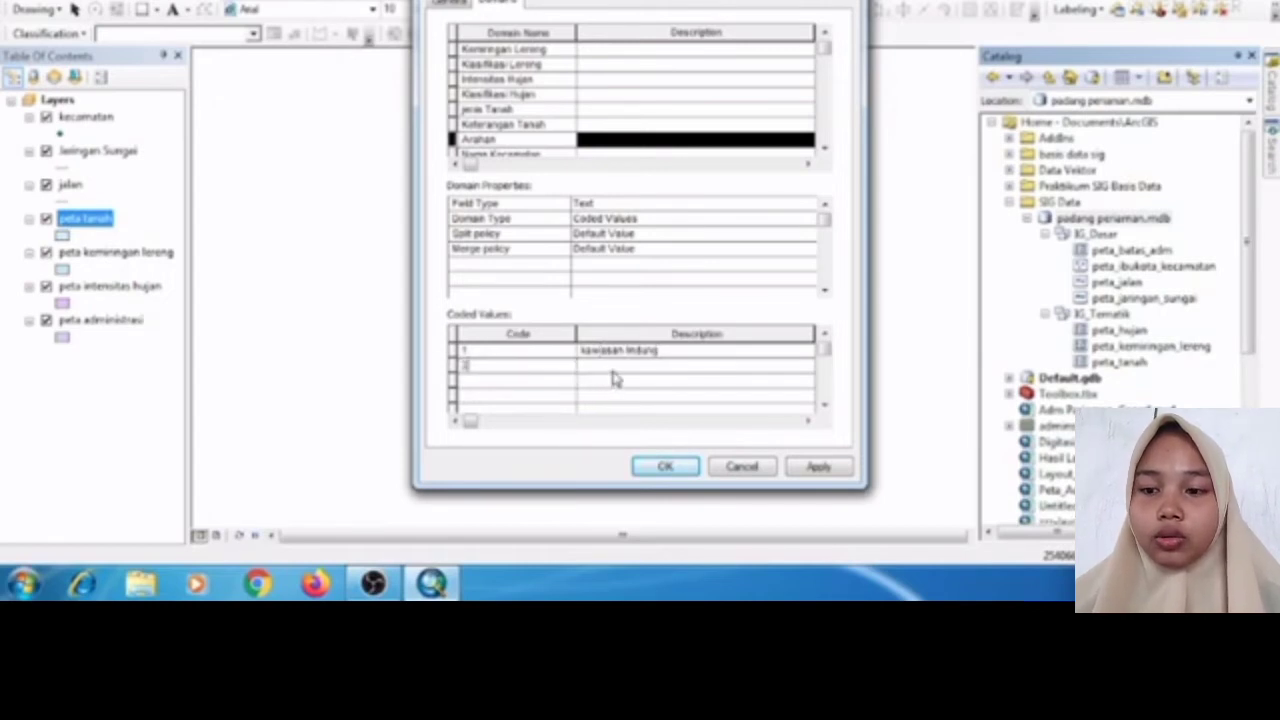
{"action": "left_click", "coordinate": [613, 366]}
{"action": "type", "text": "kawasan penyangga"}
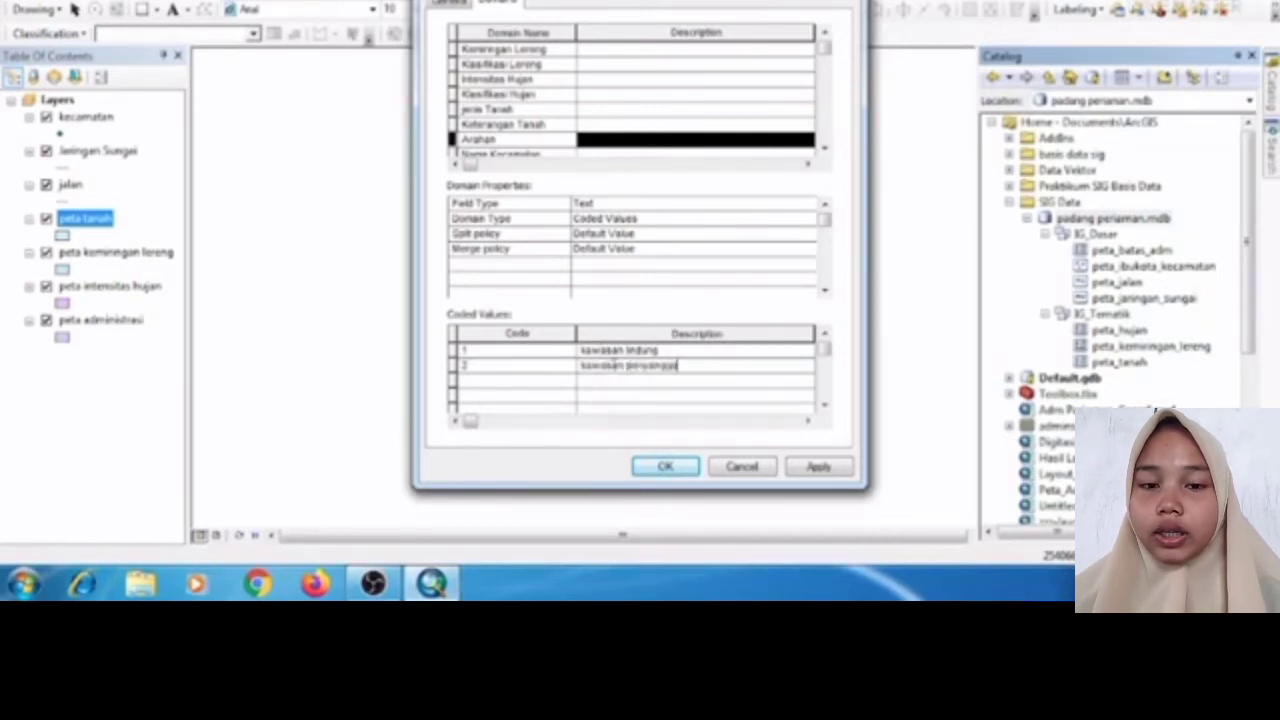
- Add coded value 3 with the description kawasan budidaya tanaman tahunan to the Arahan domain
{"action": "left_click", "coordinate": [574, 386]}
{"action": "type", "text": "3"}
{"action": "left_click", "coordinate": [591, 388]}
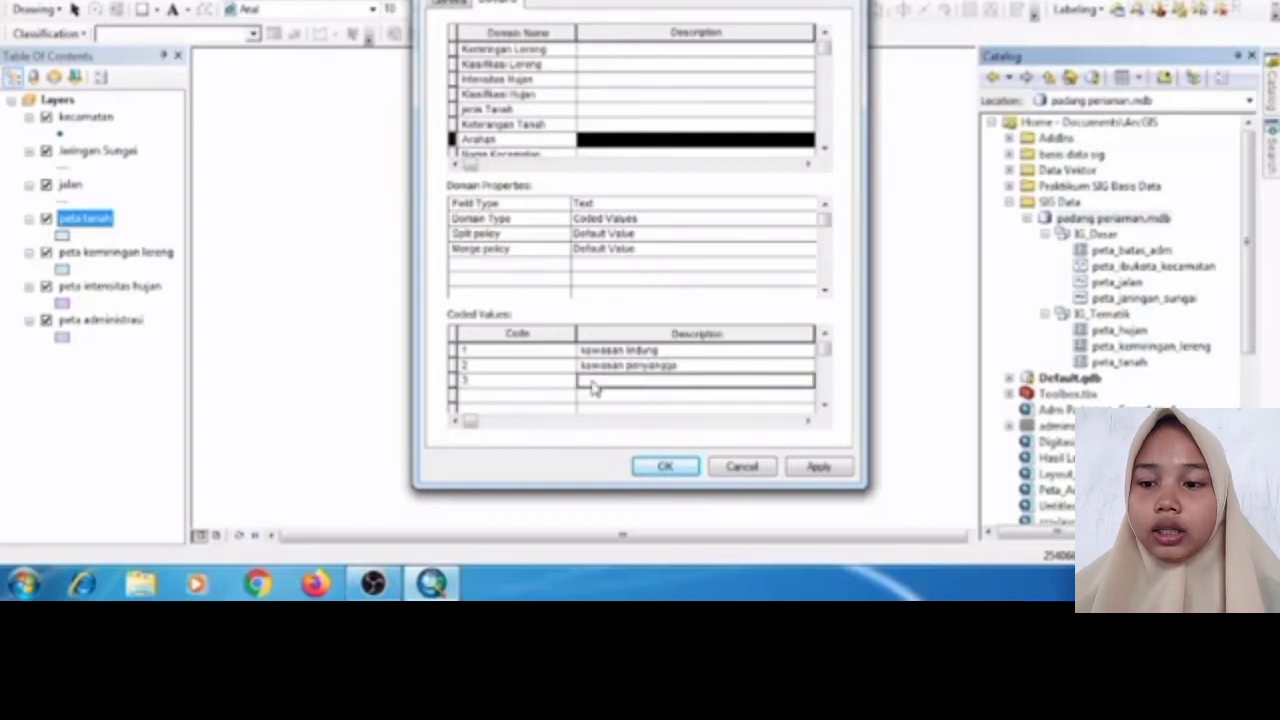
{"action": "type", "text": "kawasan"}
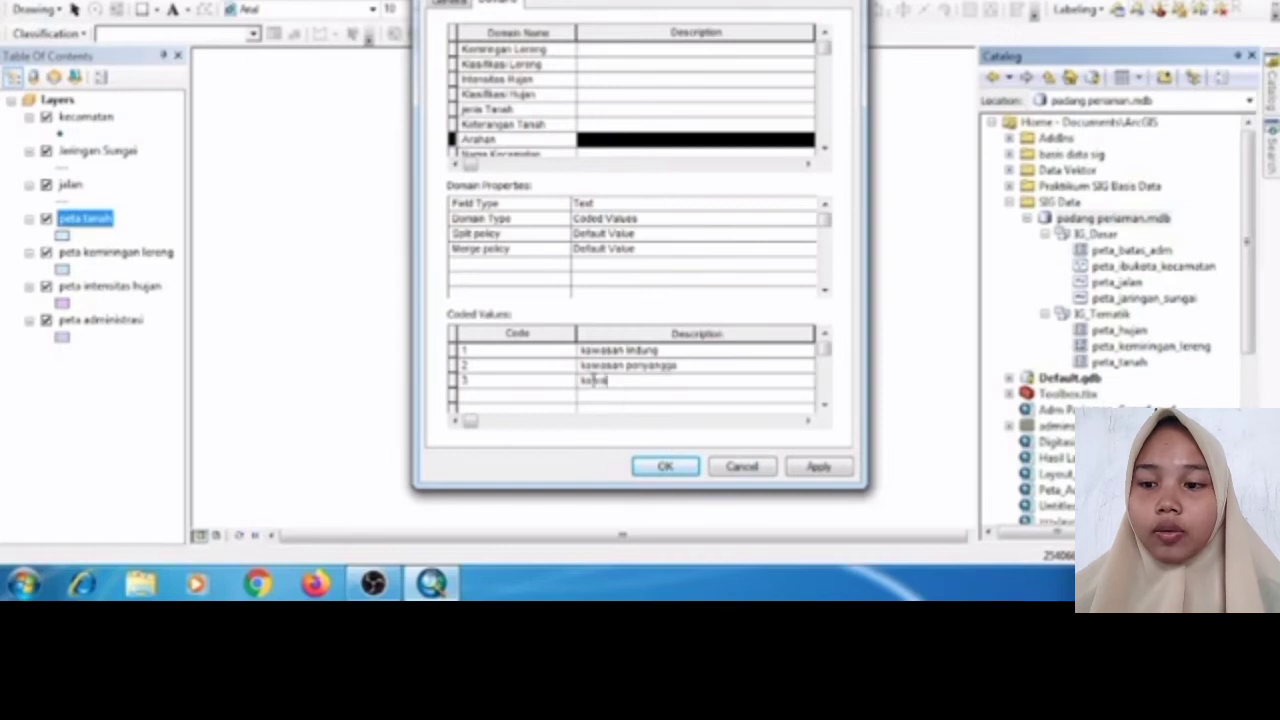
{"action": "type", "text": " bud"}
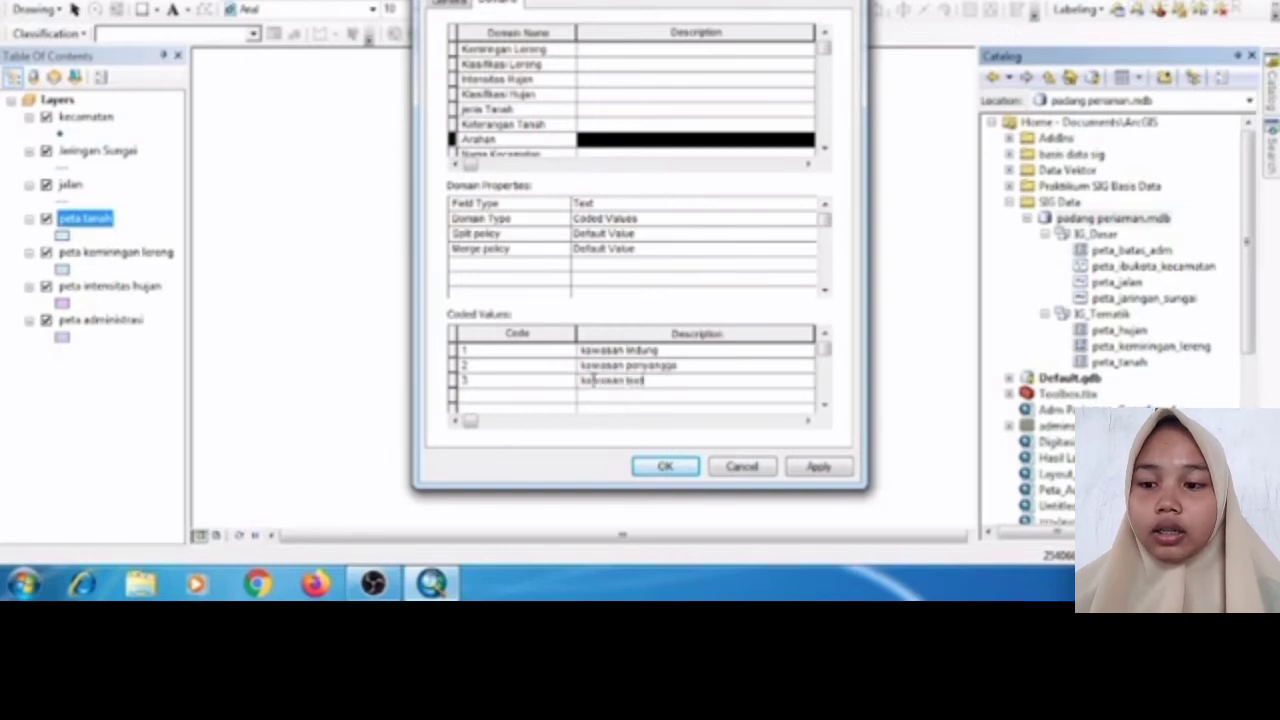
{"action": "type", "text": "id"}
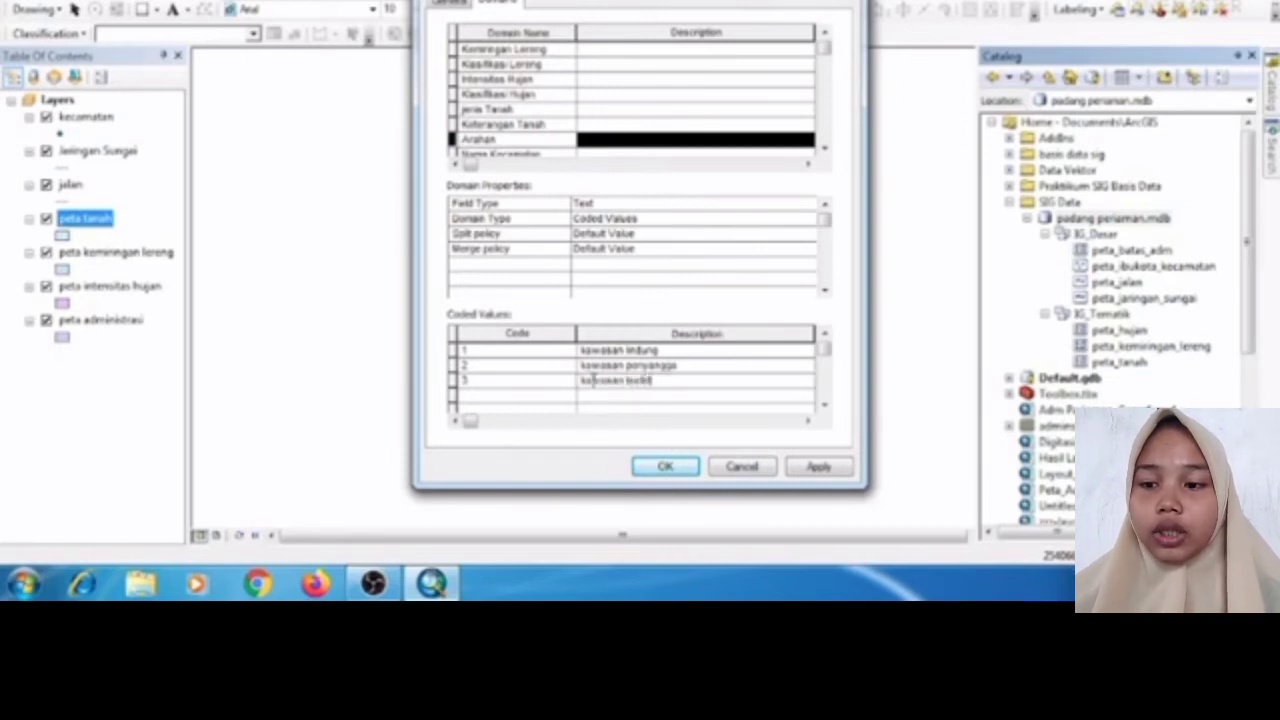
{"action": "type", "text": "aya tanaman se"}
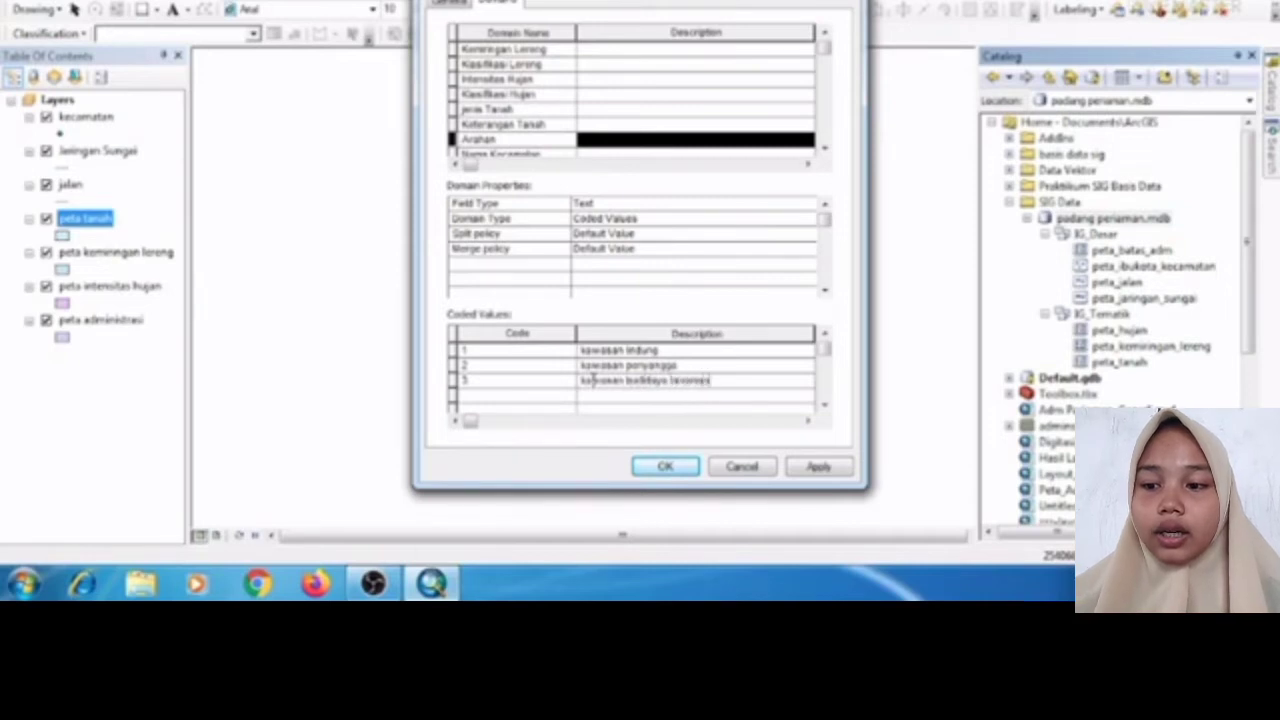
{"action": "type", "text": "musim"}
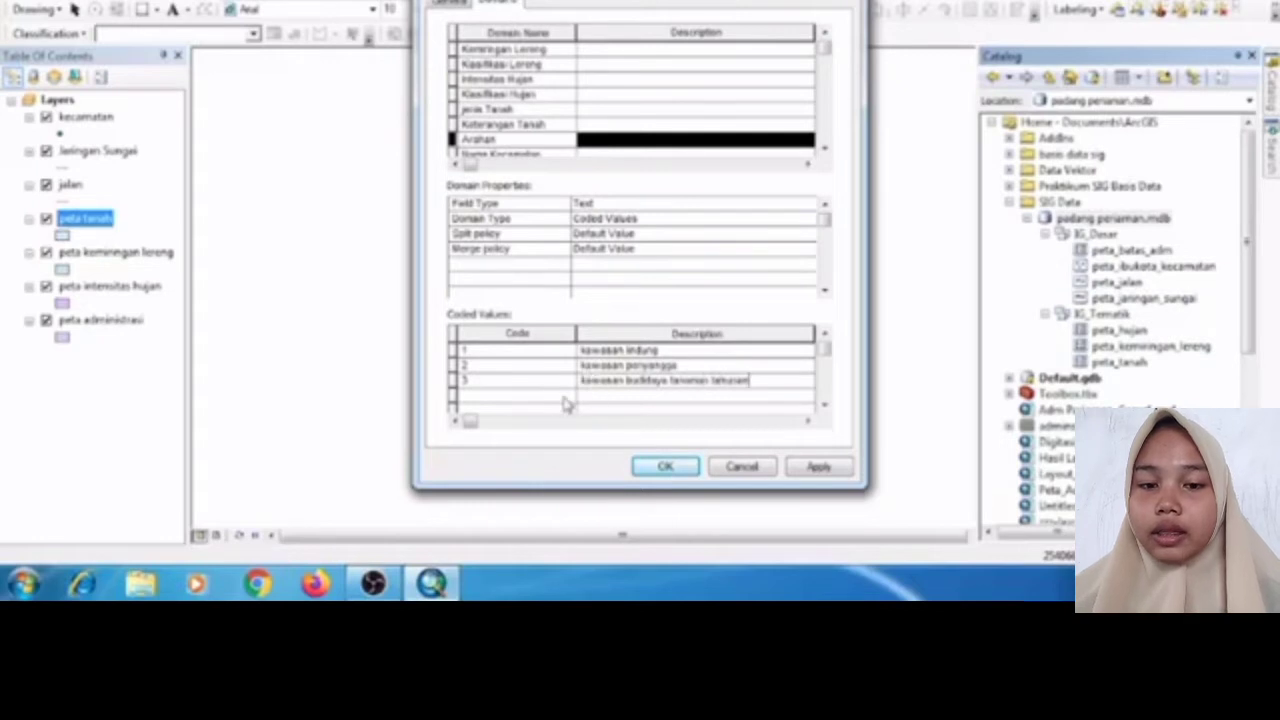
- Add coded value 4 with the description kawasan budidaya tanaman semusim dan permukiman to the Arahan domain
{"action": "left_click", "coordinate": [555, 400]}
{"action": "type", "text": "4"}
{"action": "left_click", "coordinate": [585, 400]}
{"action": "type", "text": "kawasan"}
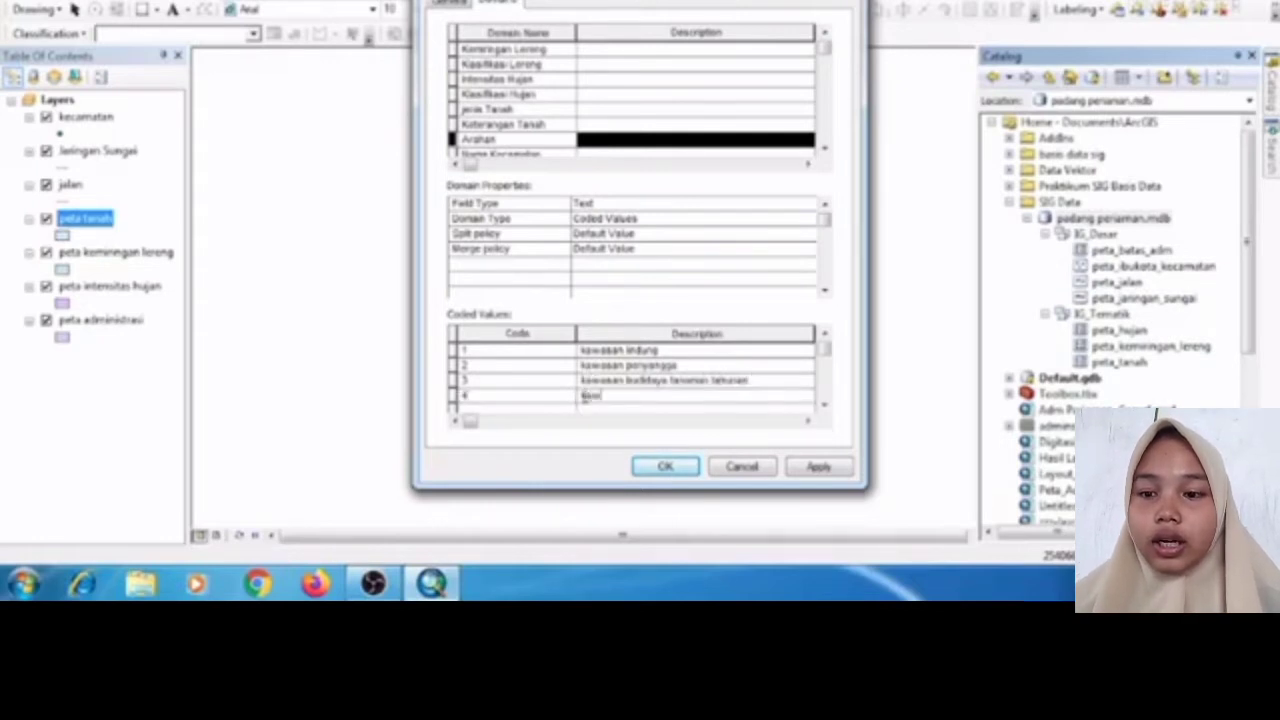
{"action": "type", "text": " budidaya"}
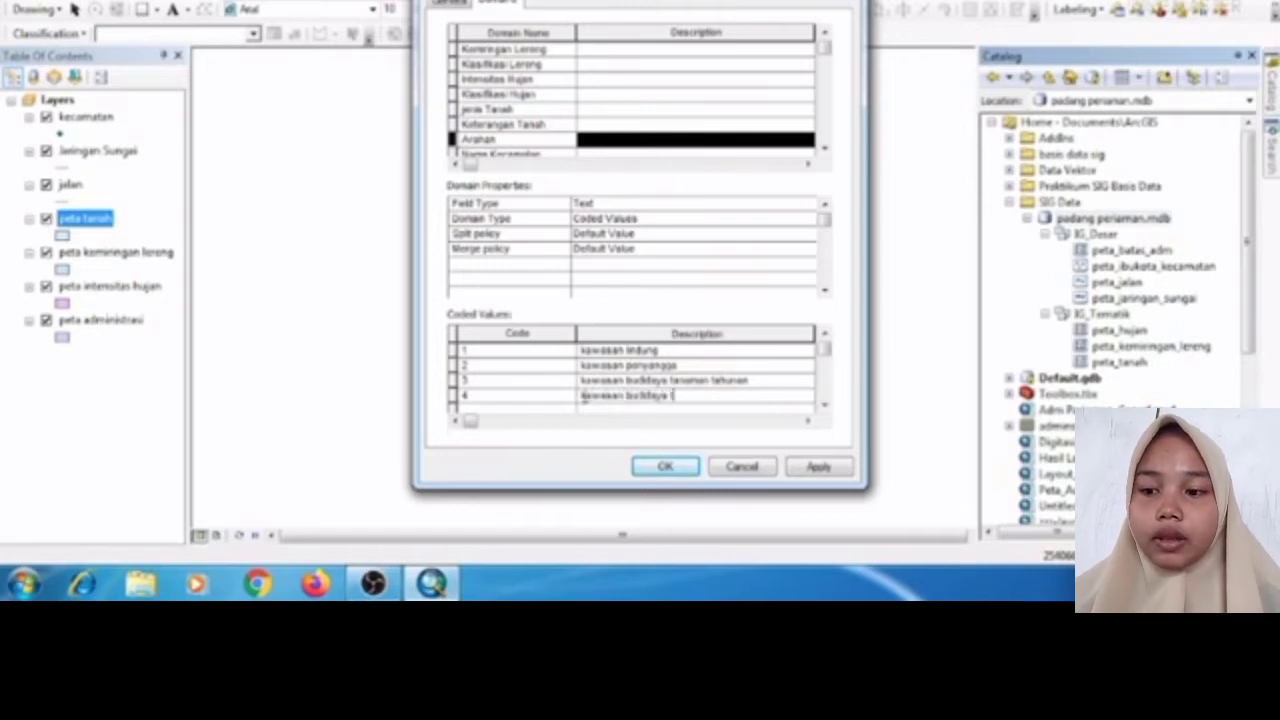
{"action": "type", "text": " tanaman"}
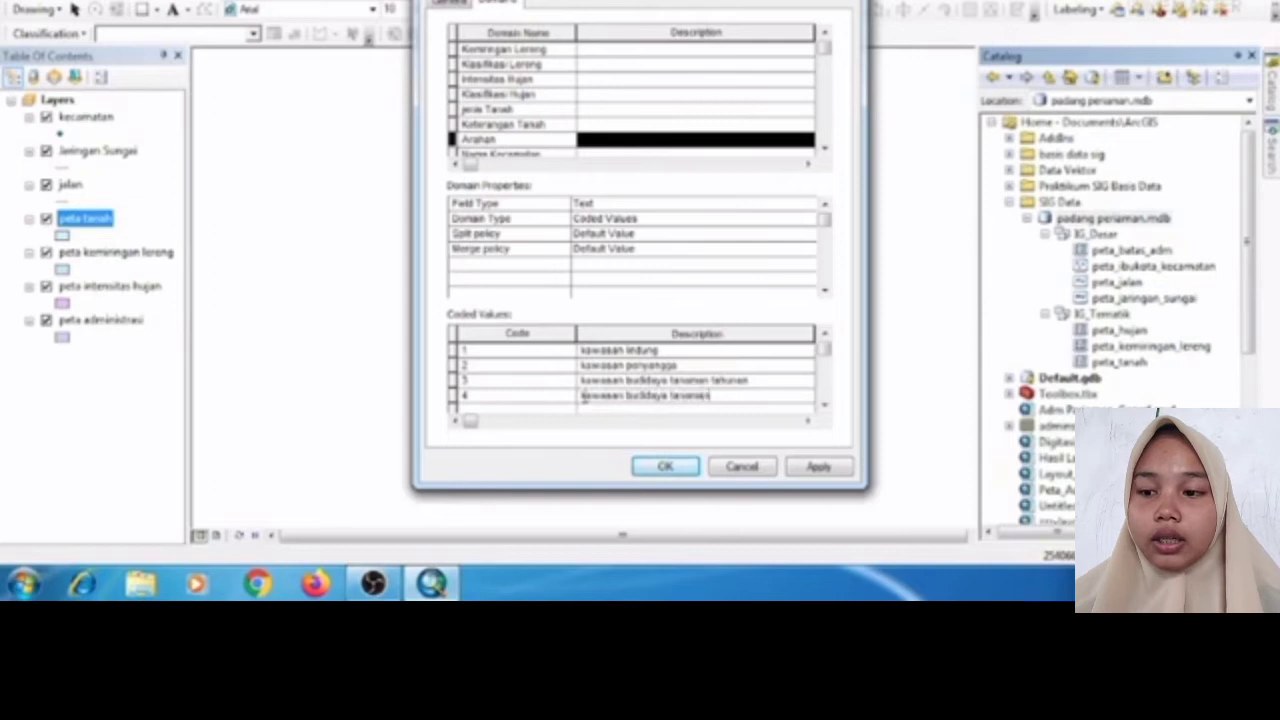
{"action": "type", "text": " semusim"}
{"action": "type", "text": "m"}
{"action": "type", "text": " dan"}
{"action": "type", "text": " pe"}
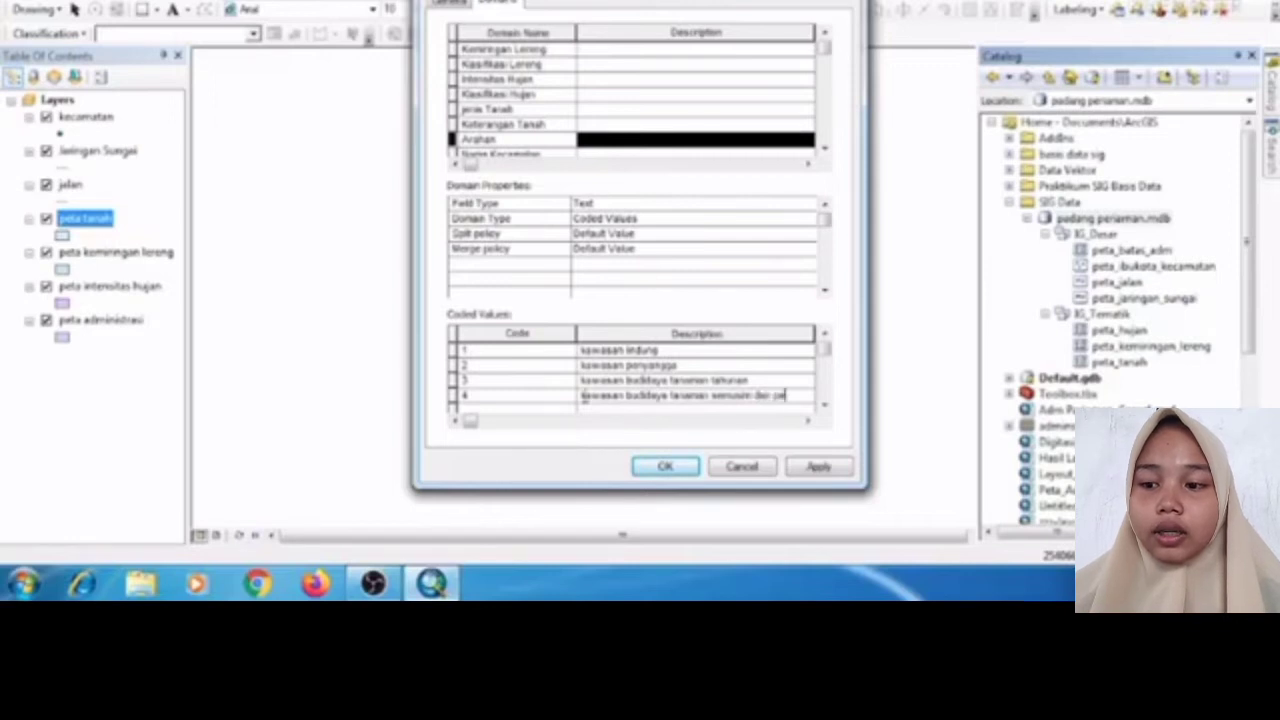
{"action": "type", "text": "rmukiman"}
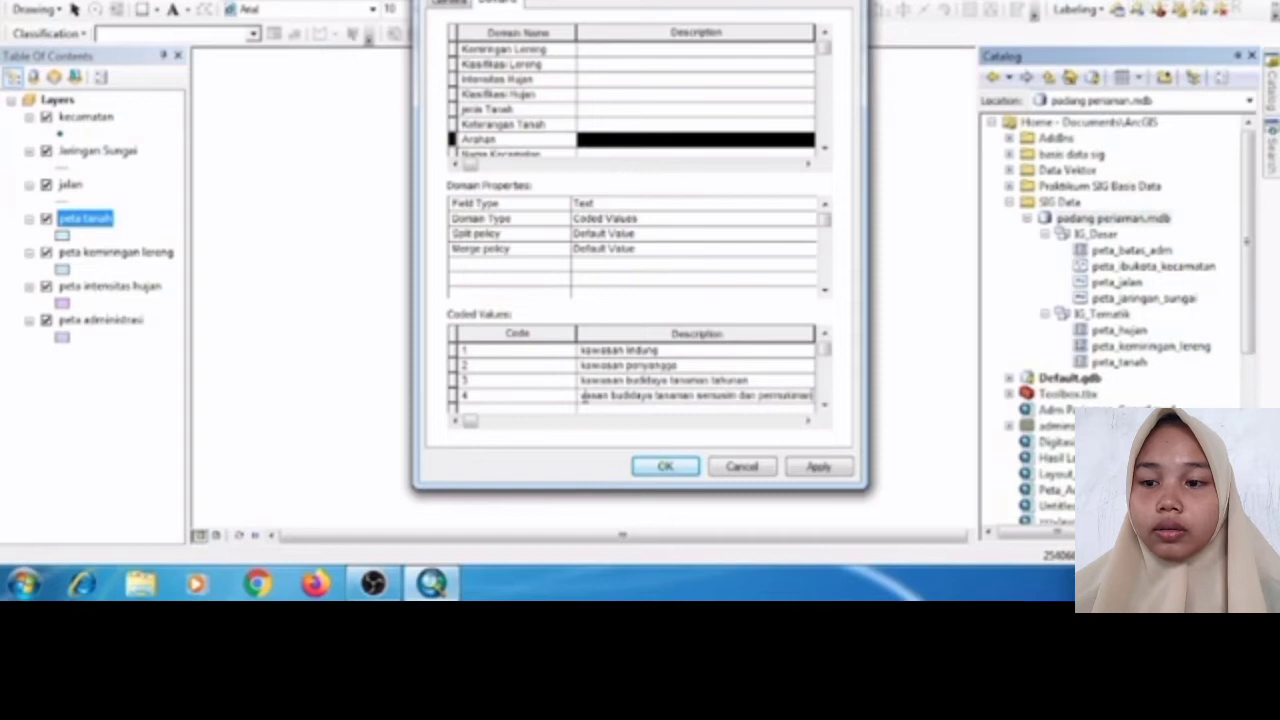
- Set the Nama Kecamatan domain's field type to Text and add coded value 1 with the description kecamatan pariaman utara
{"action": "left_click", "coordinate": [556, 155]}
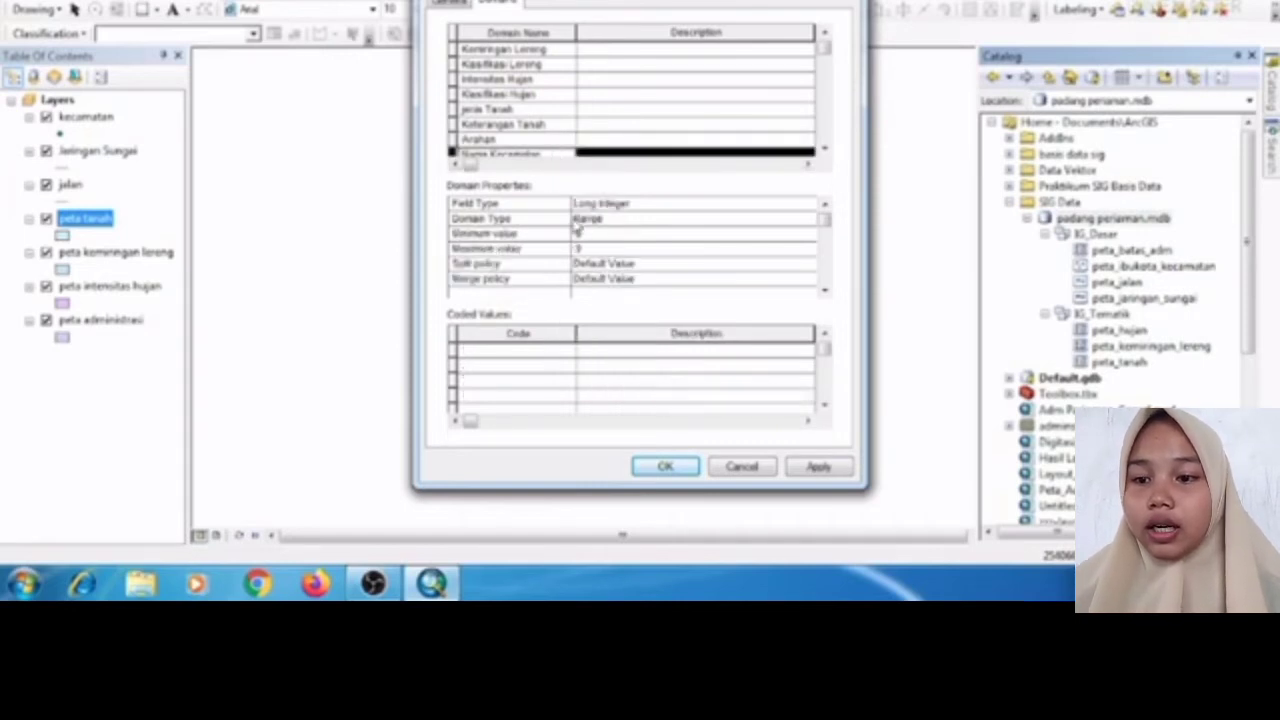
{"action": "left_click", "coordinate": [580, 208]}
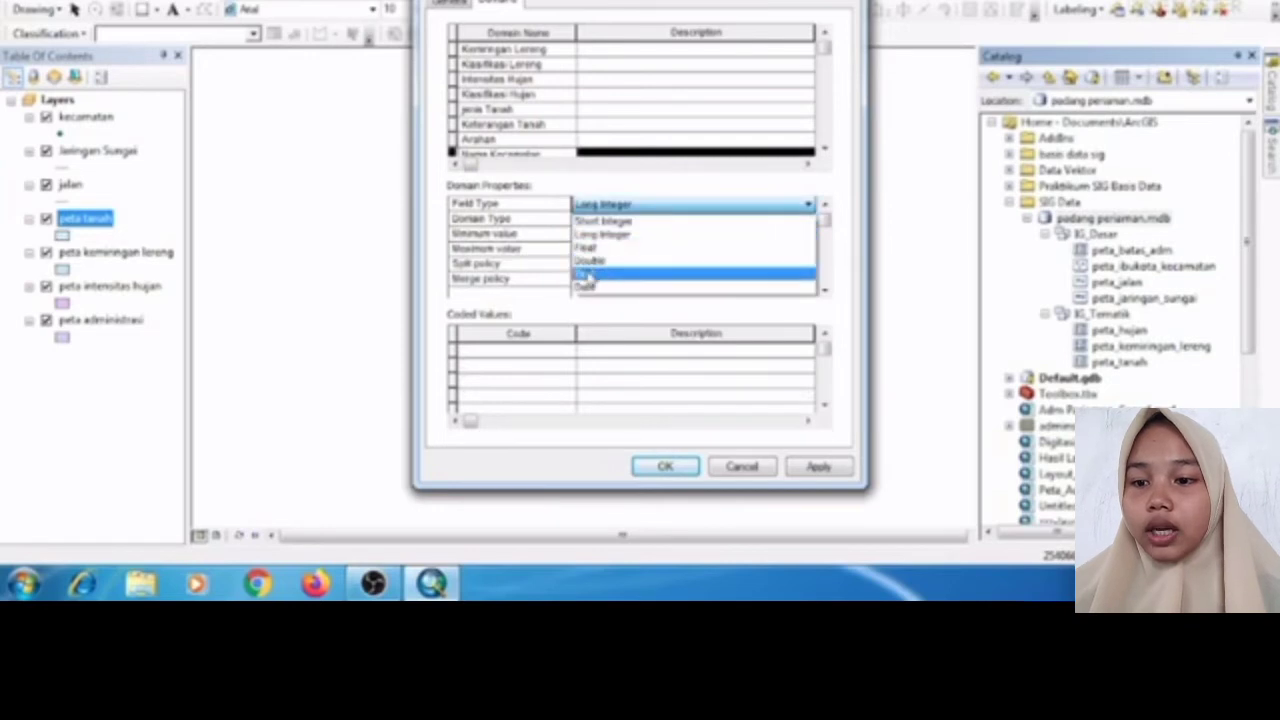
{"action": "left_click", "coordinate": [586, 273]}
{"action": "left_click", "coordinate": [550, 351]}
{"action": "type", "text": "1"}
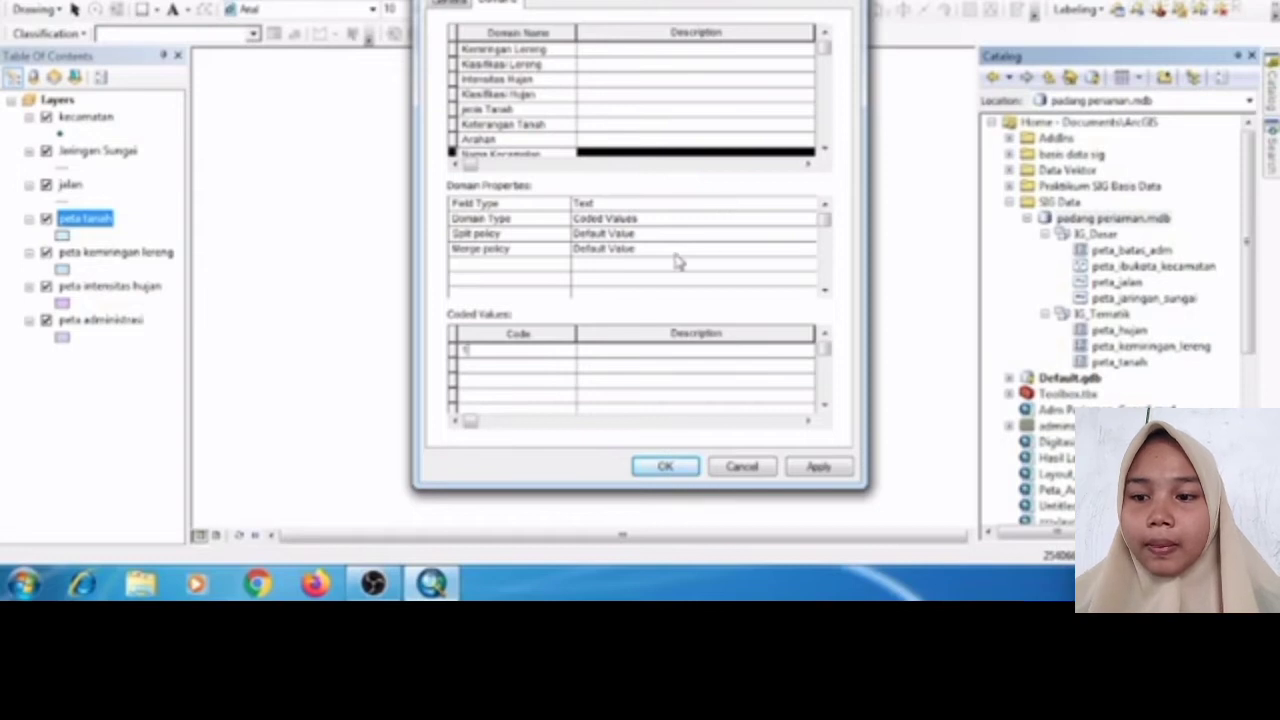
{"action": "left_click", "coordinate": [648, 355]}
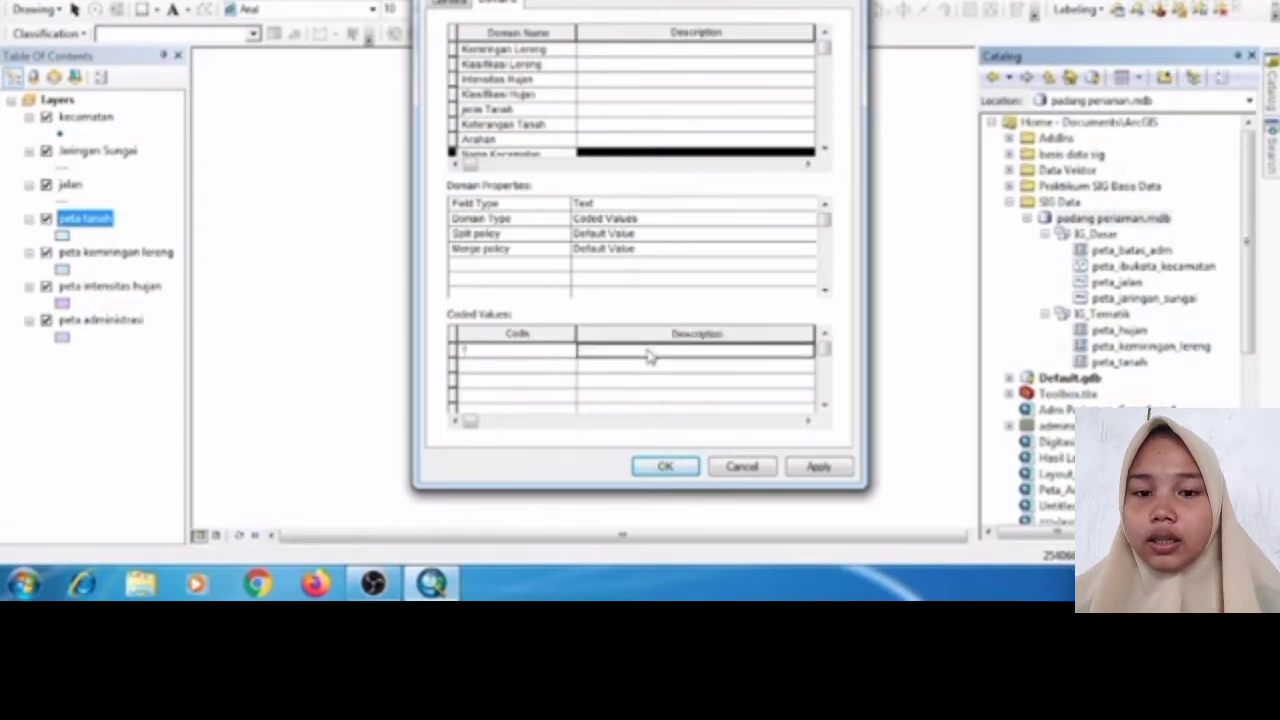
{"action": "type", "text": "keca"}
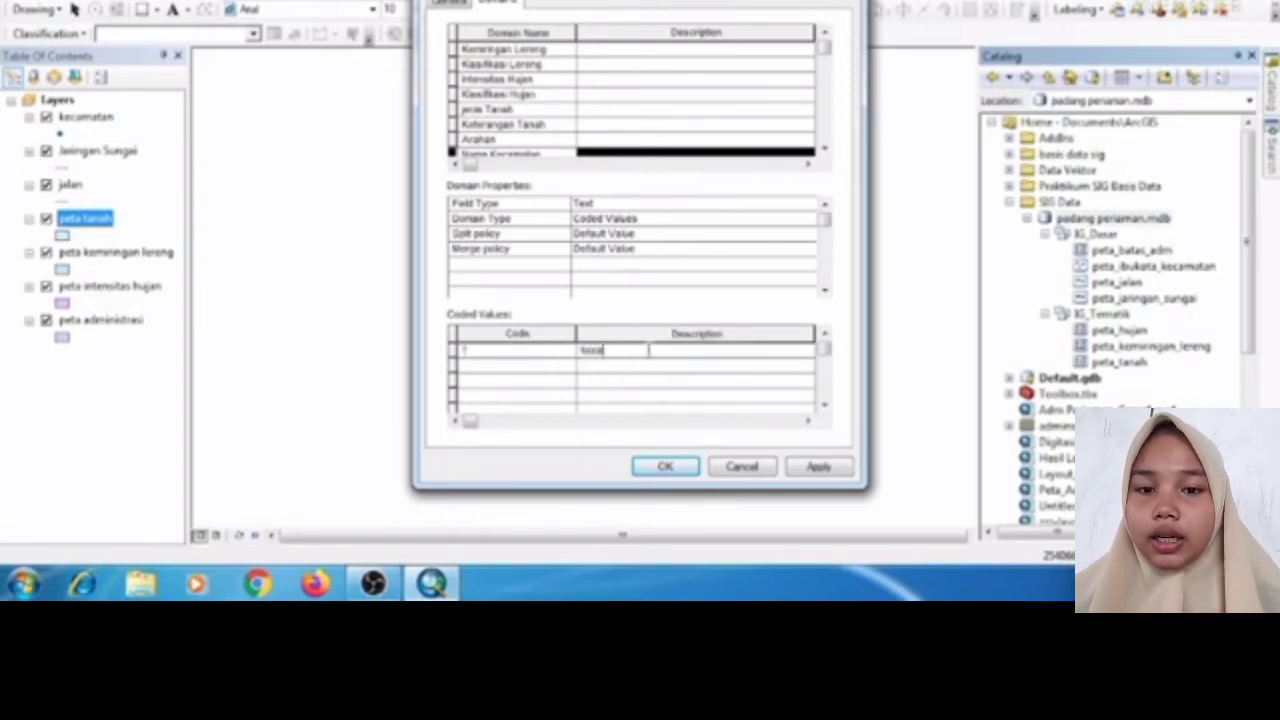
{"action": "type", "text": "matan sa"}
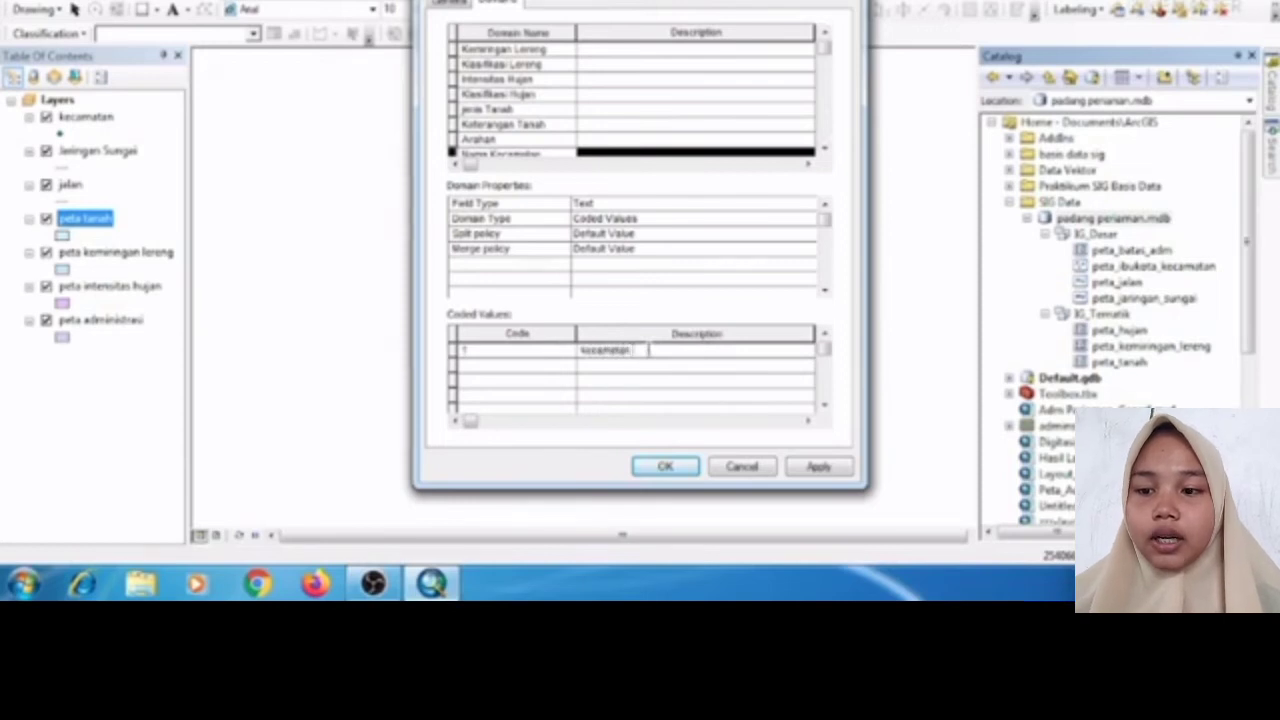
{"action": "type", "text": "riaman utara"}
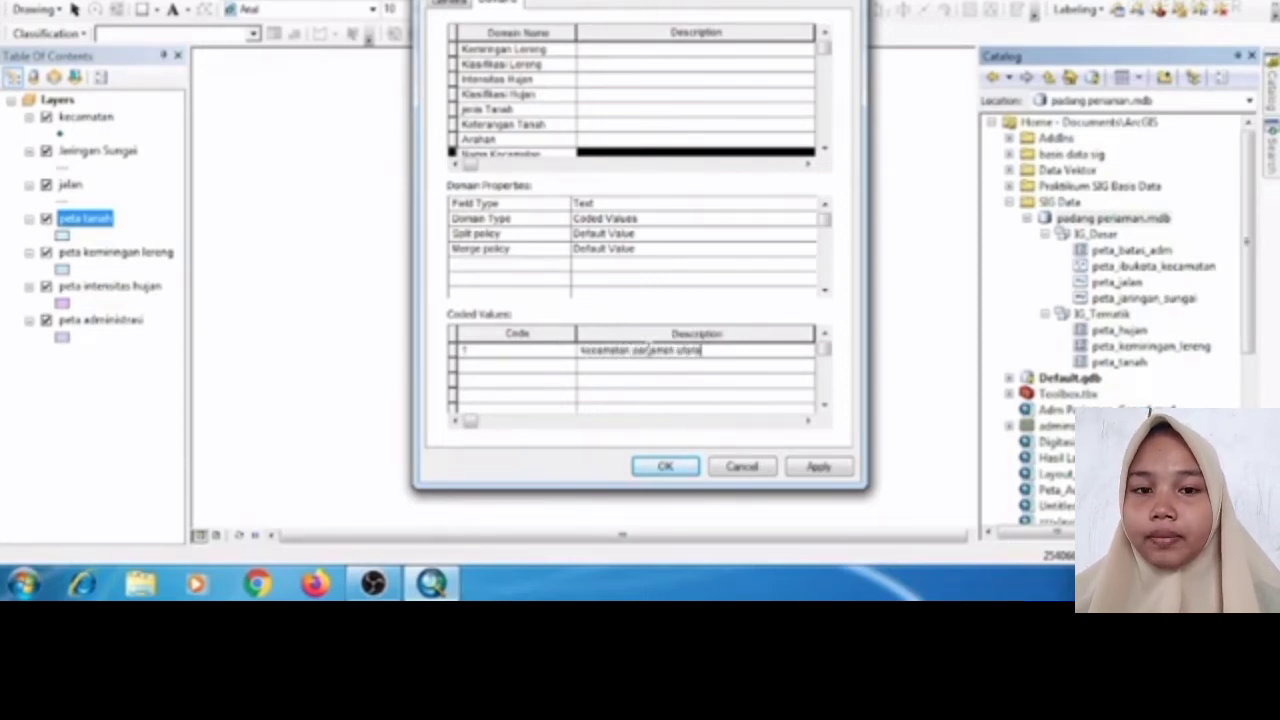
- Add coded value 2 with the description kecamatan pariaman timur to the Nama Kecamatan domain
{"action": "left_click", "coordinate": [571, 374]}
{"action": "type", "text": "2"}
{"action": "left_click", "coordinate": [586, 372]}
{"action": "type", "text": "kecamatan pa"}
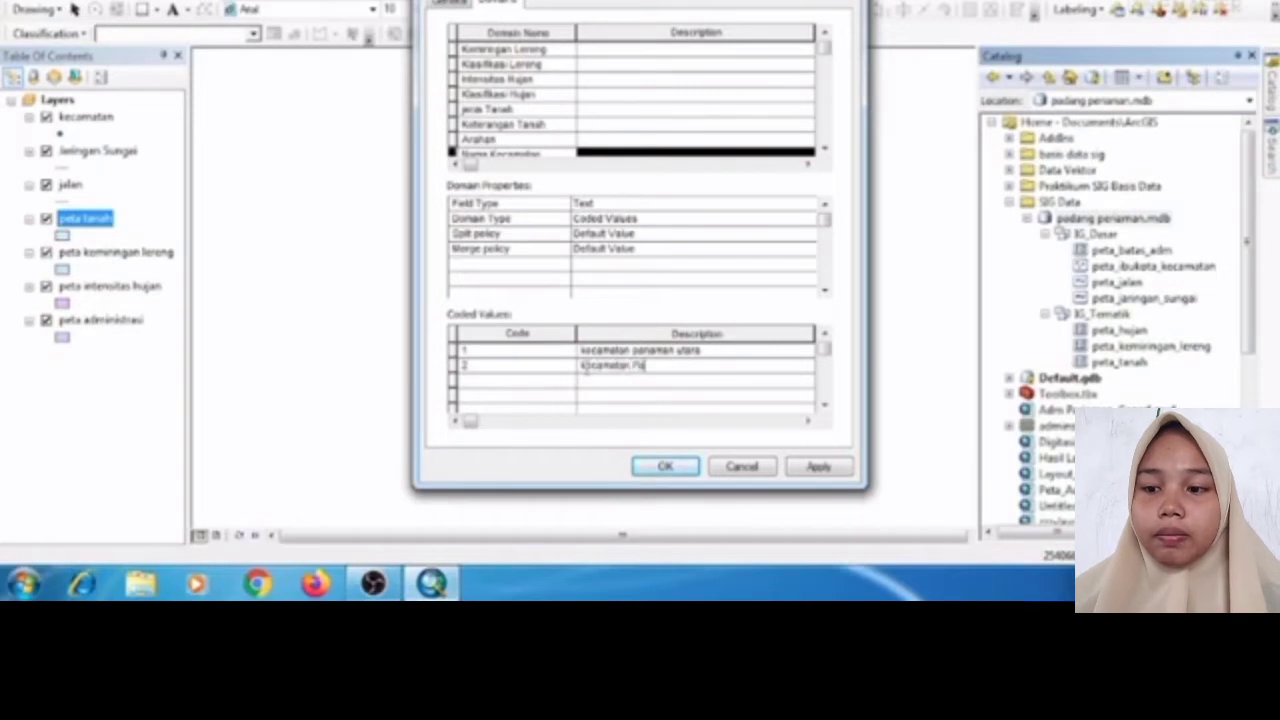
{"action": "key", "text": "BackSpace"}
{"action": "type", "text": "pariaman"}
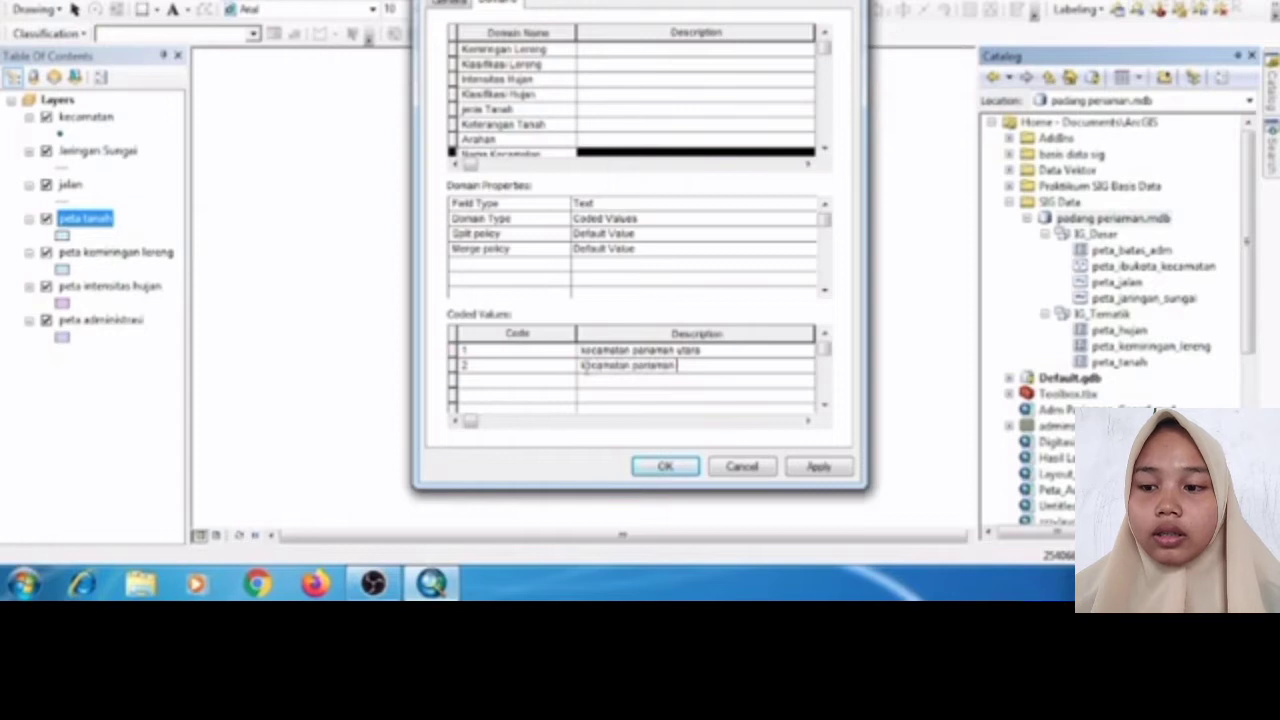
{"action": "type", "text": " timur"}
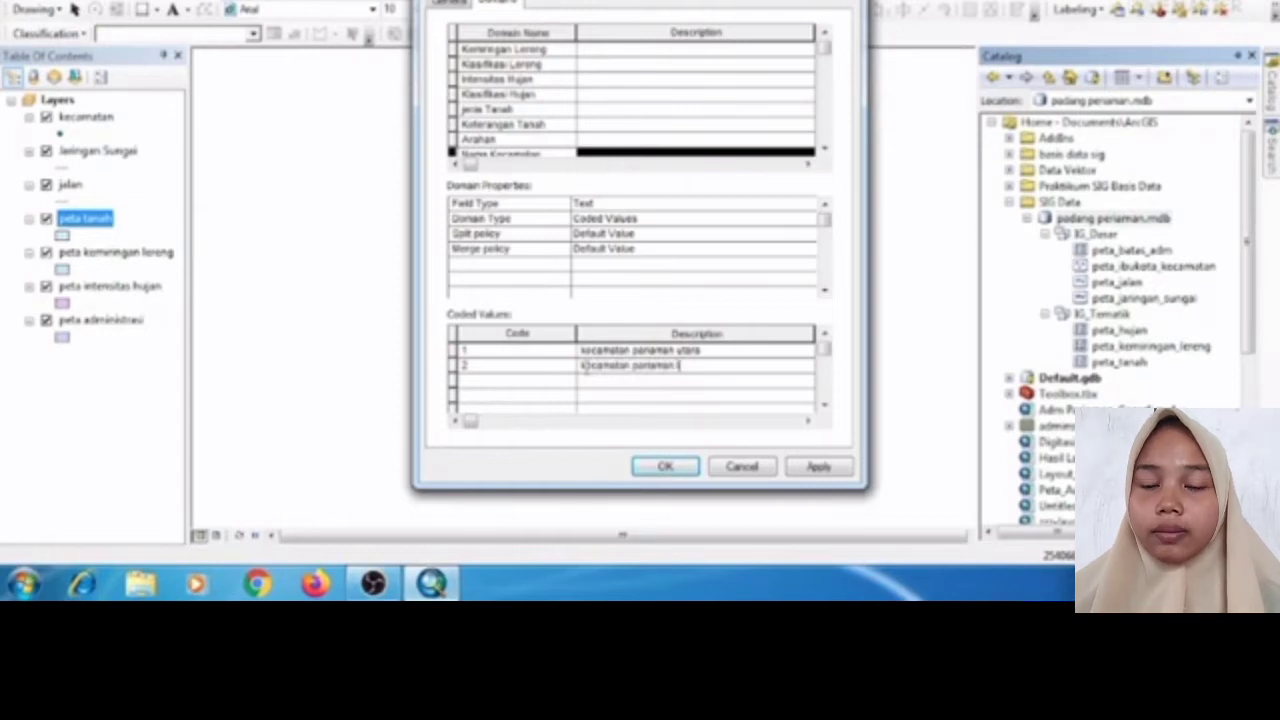
- Add coded value 3 with the description kecamatan pariaman tengah to the Nama Kecamatan domain
{"action": "left_click", "coordinate": [560, 379]}
{"action": "type", "text": "3"}
{"action": "left_click", "coordinate": [587, 385]}
{"action": "type", "text": "kecam"}
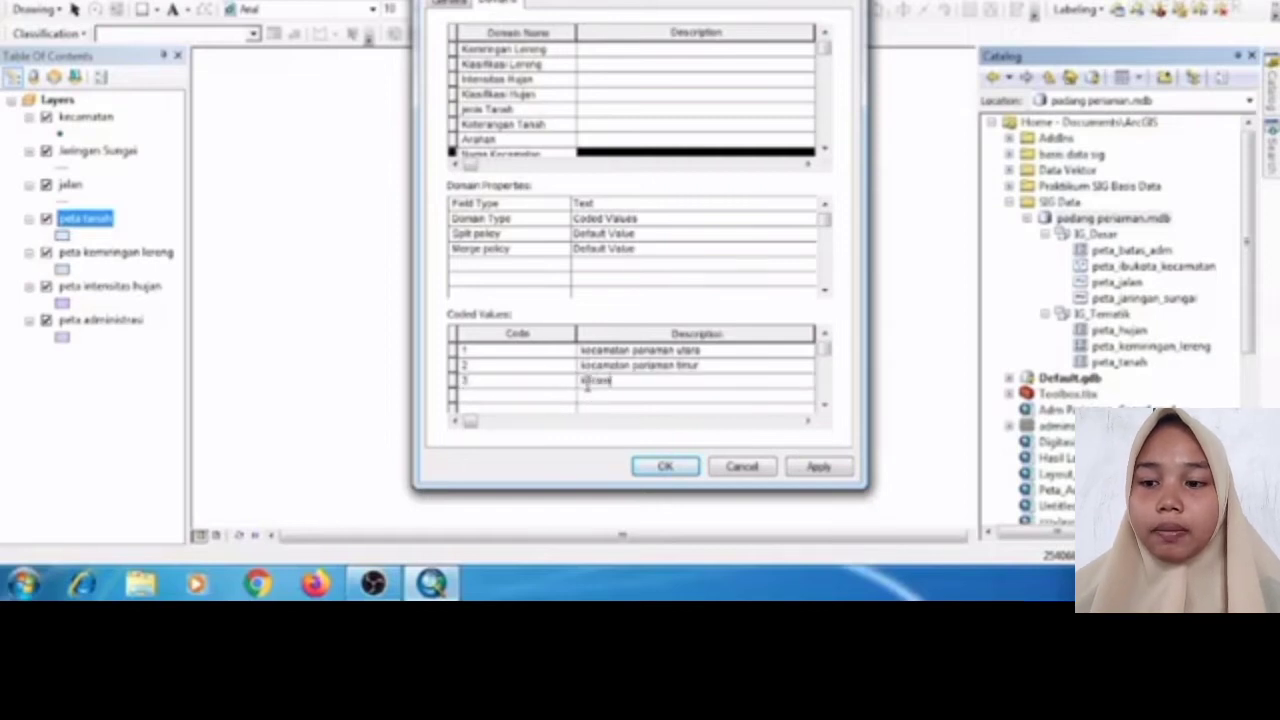
{"action": "type", "text": "atan par"}
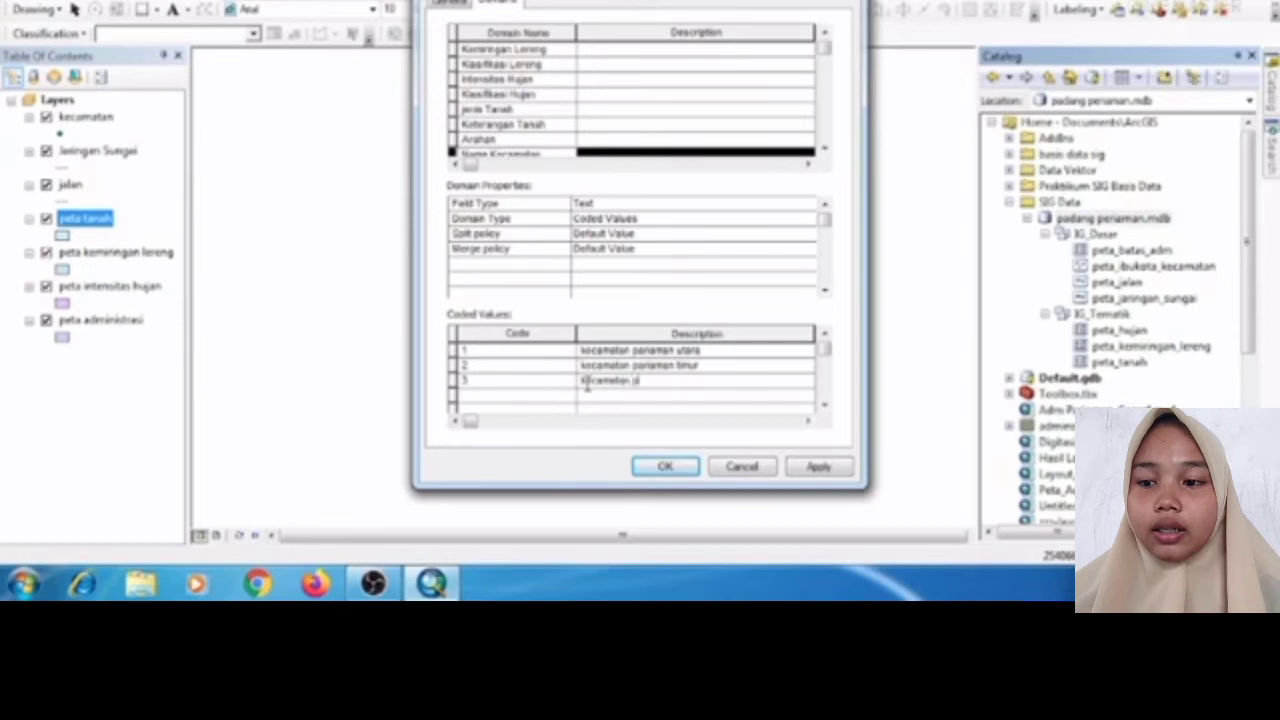
{"action": "type", "text": "iama"}
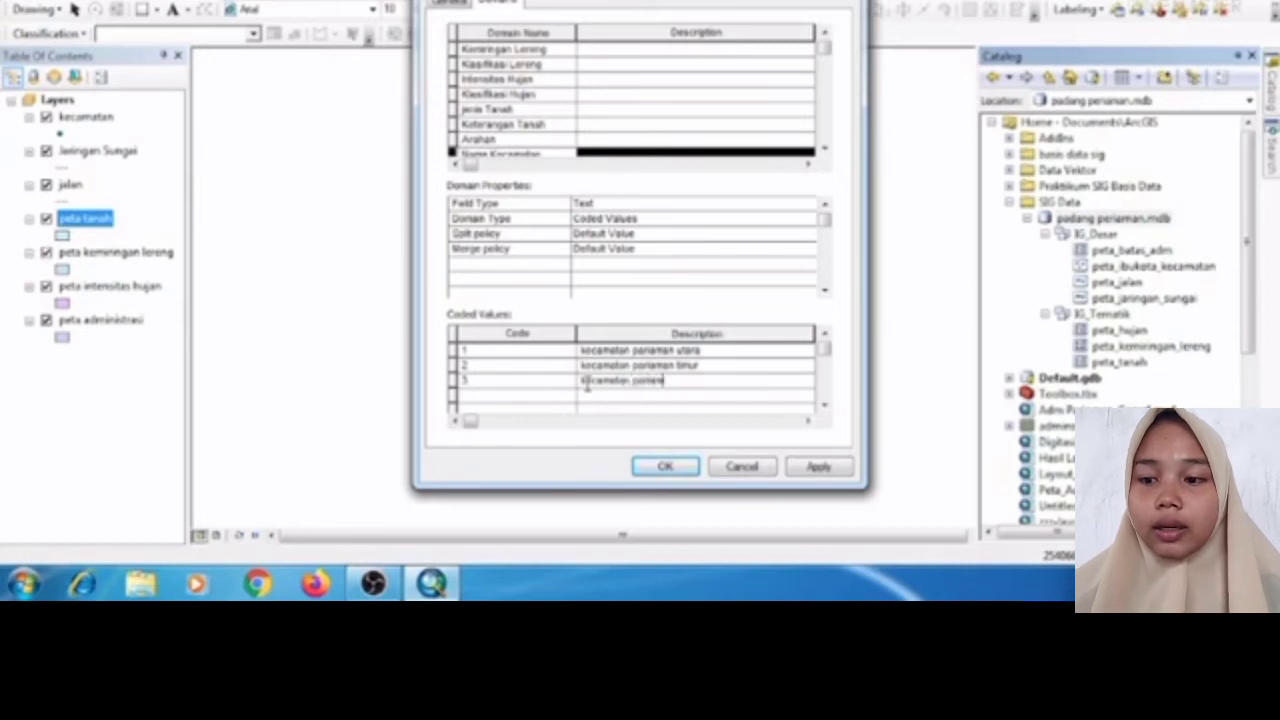
{"action": "type", "text": "n tengah"}
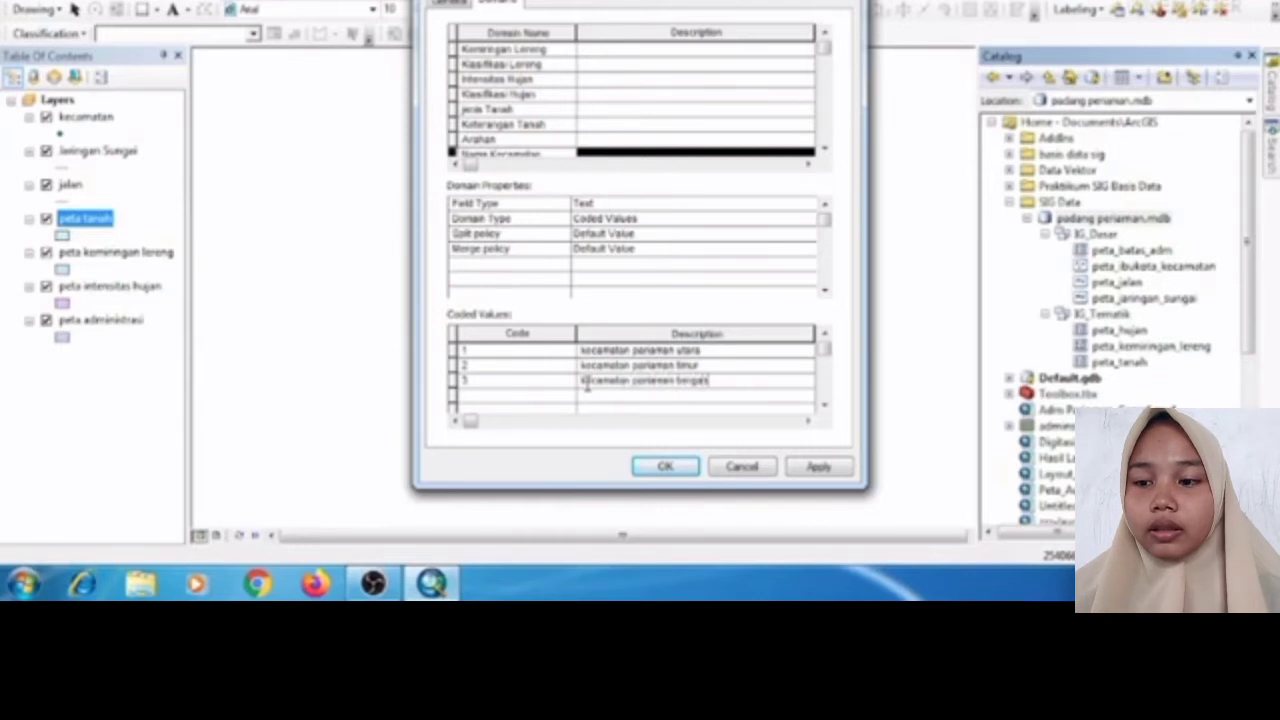
- Add coded value 4, kecamatan pariaman selatan, to the Nama Kecamatan domain and apply the geodatabase's domain settings
{"action": "left_click", "coordinate": [567, 399]}
{"action": "type", "text": "4"}
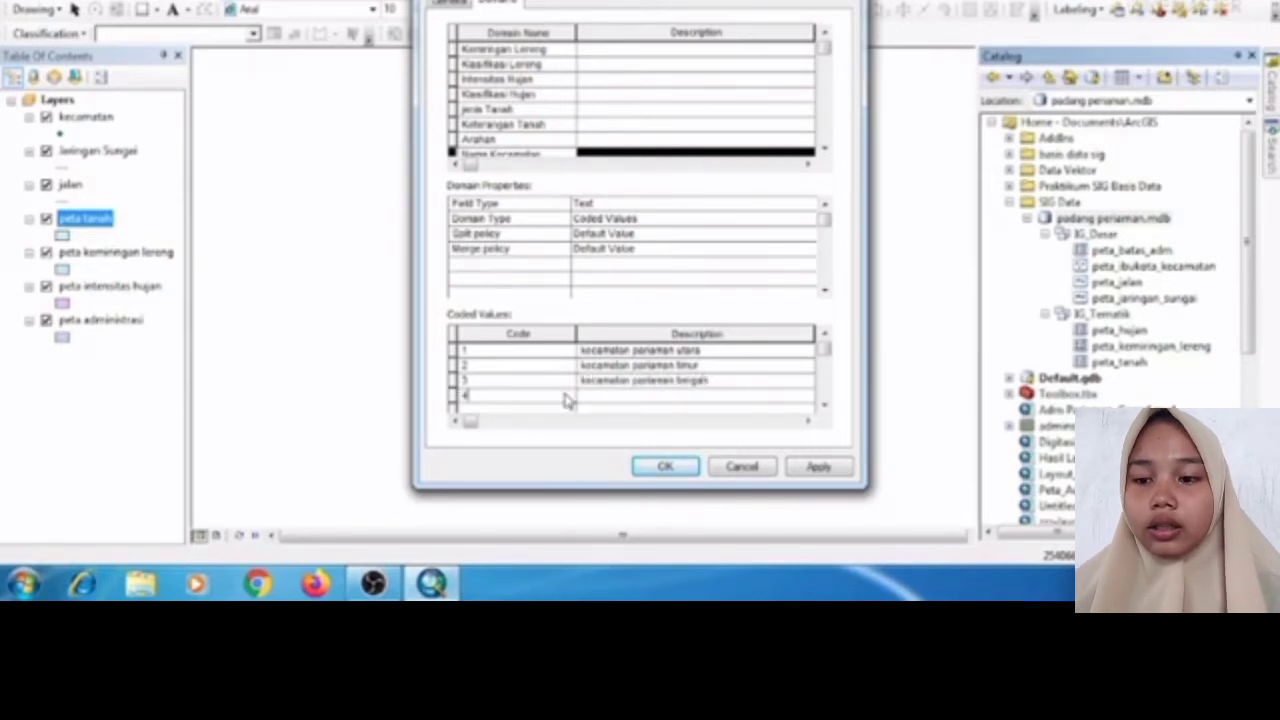
{"action": "left_click", "coordinate": [586, 399]}
{"action": "type", "text": "kecamatan"}
{"action": "type", "text": "n "}
{"action": "type", "text": "pariam"}
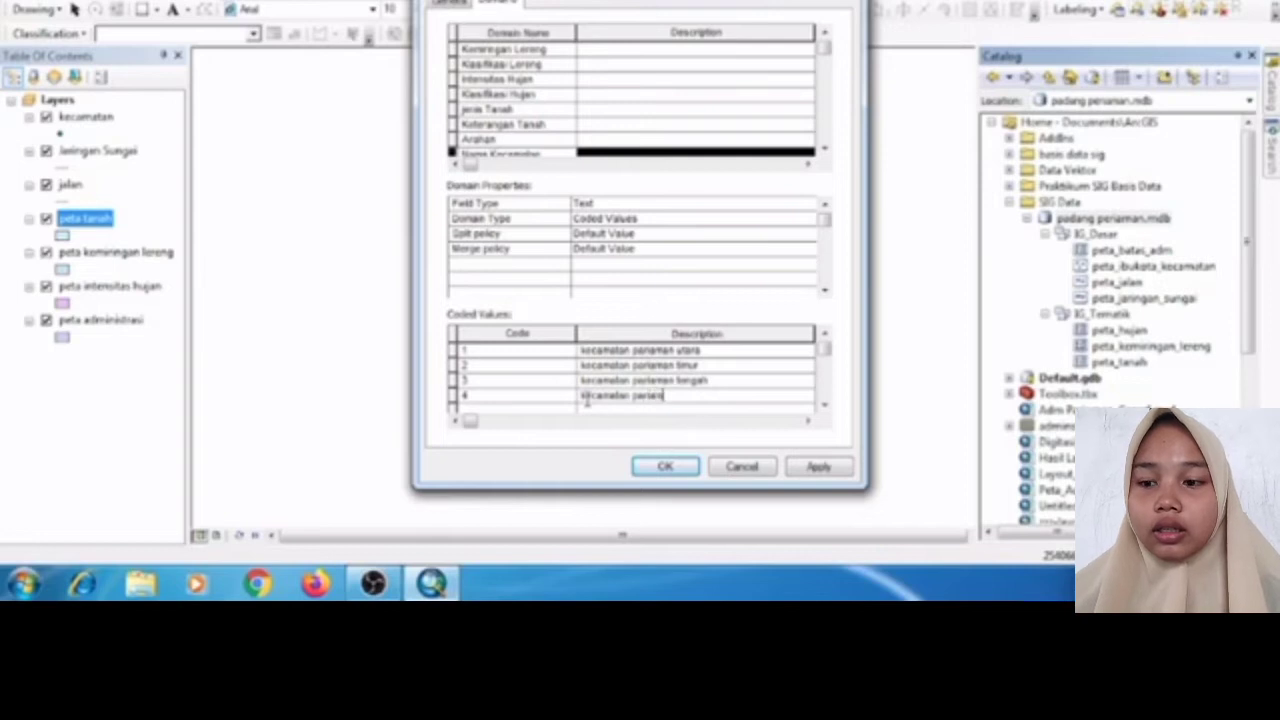
{"action": "type", "text": "an selatan"}
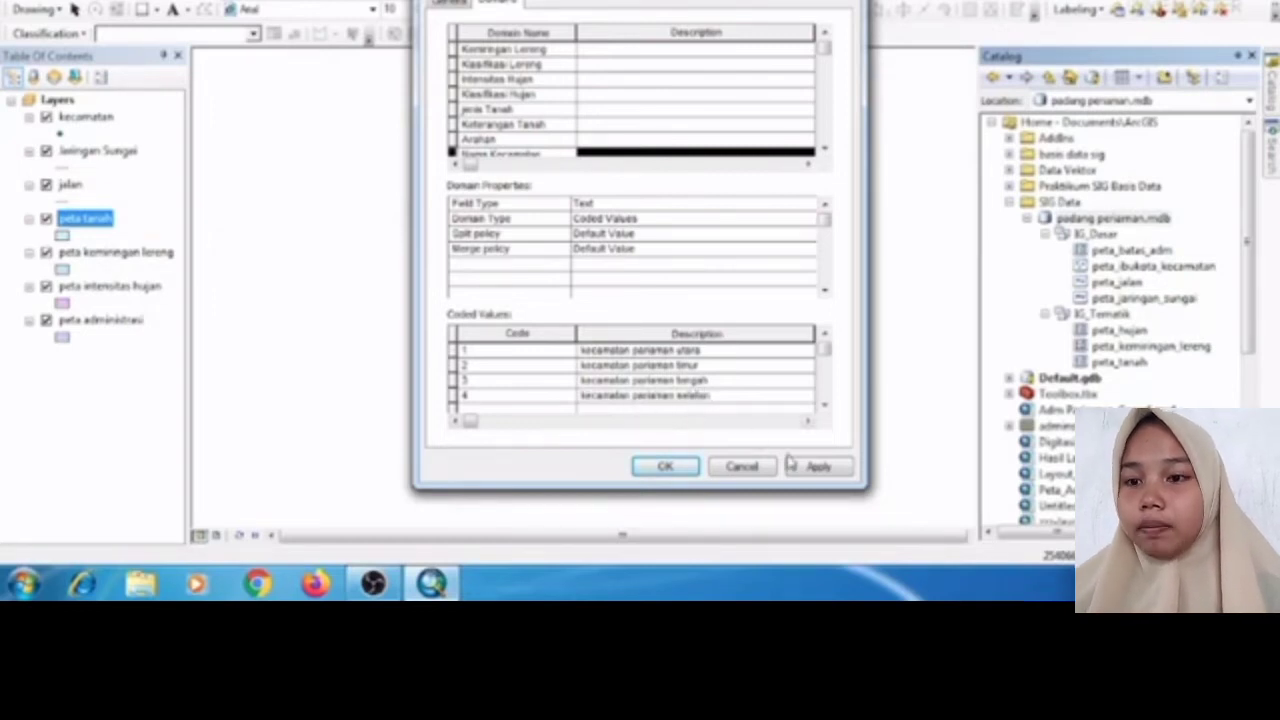
{"action": "left_click", "coordinate": [814, 466]}
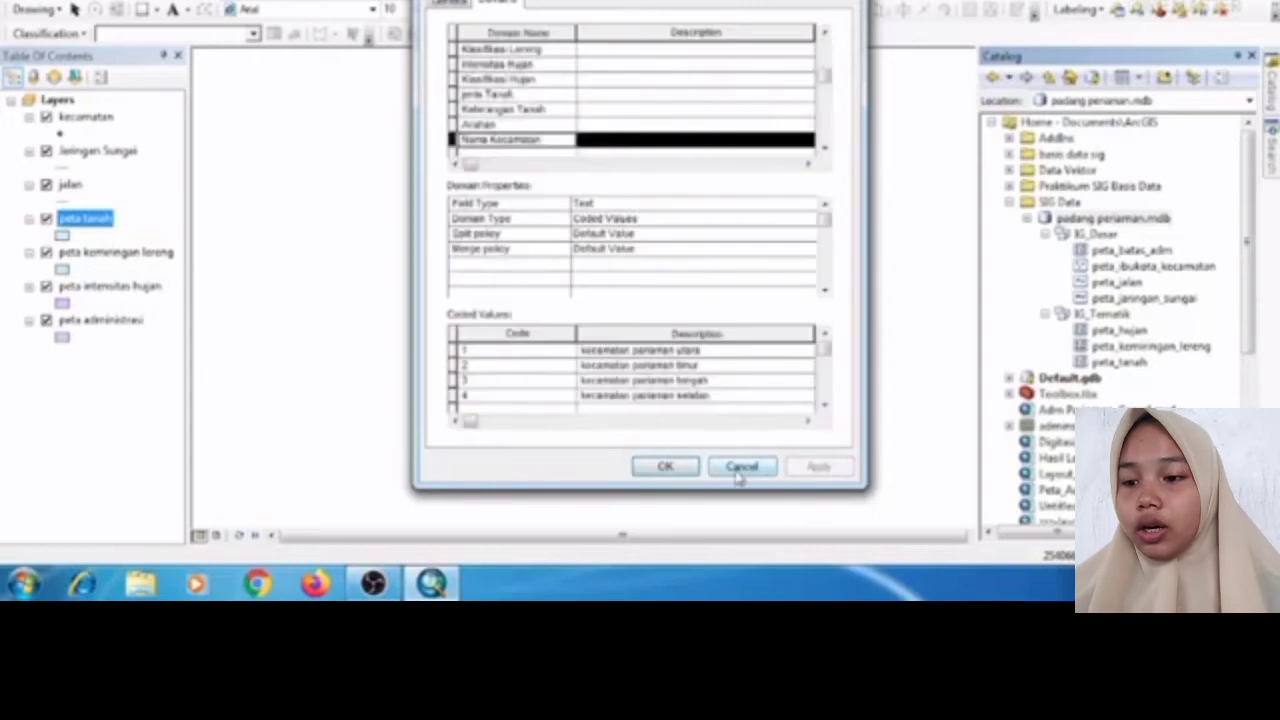
{"action": "left_click", "coordinate": [693, 468]}
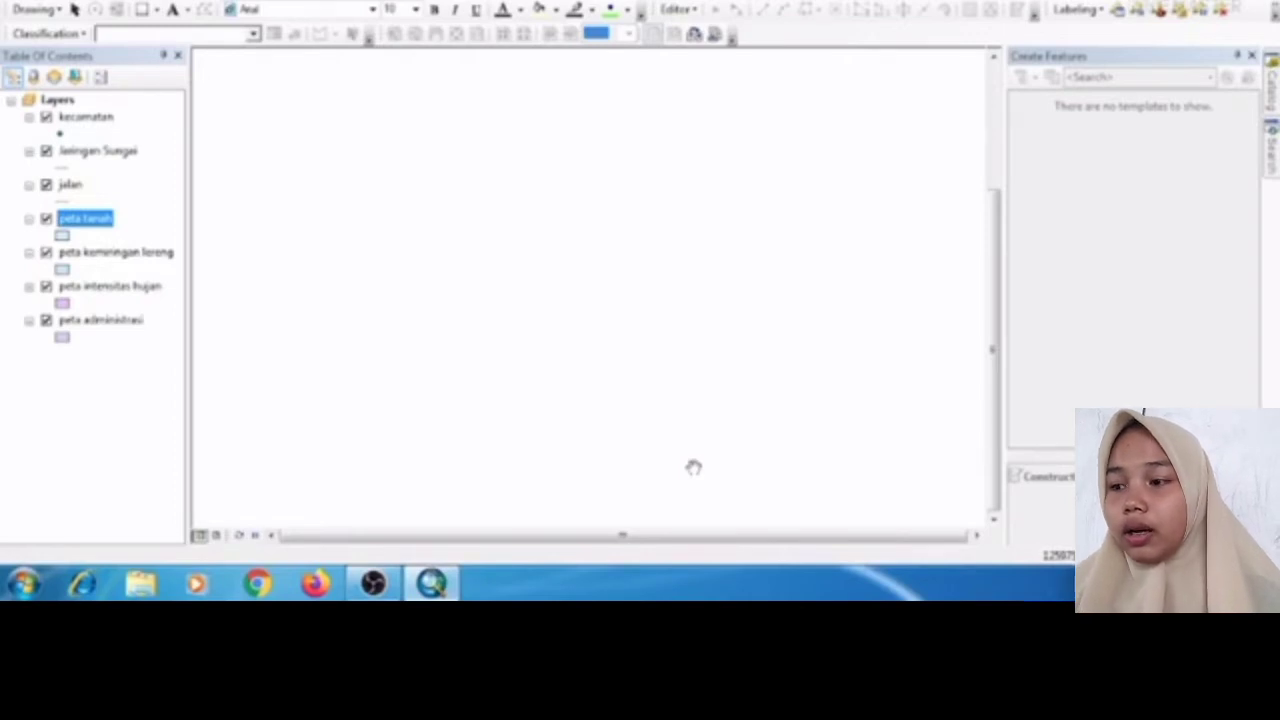
- Assign the Nama Kecamatan domain to the kecamatan field of the peta_batas_adm feature class and confirm its properties
{"action": "left_click", "coordinate": [1273, 97]}
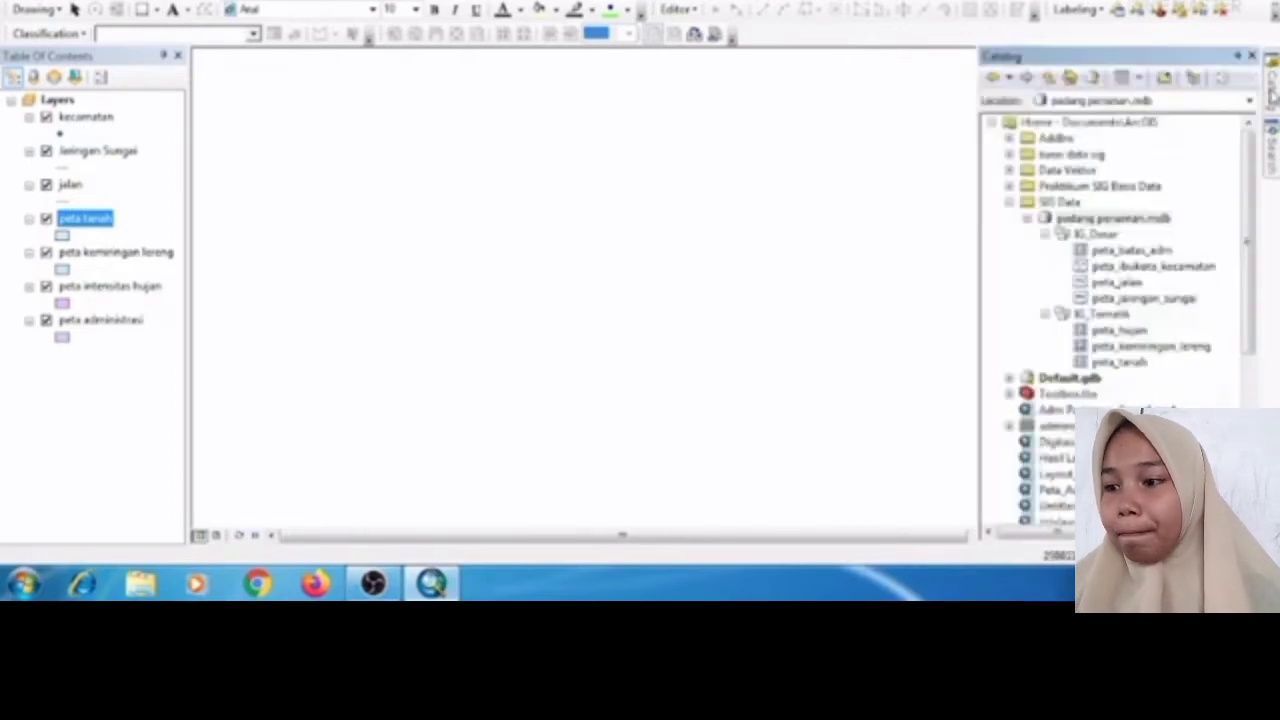
{"action": "right_click", "coordinate": [1136, 252]}
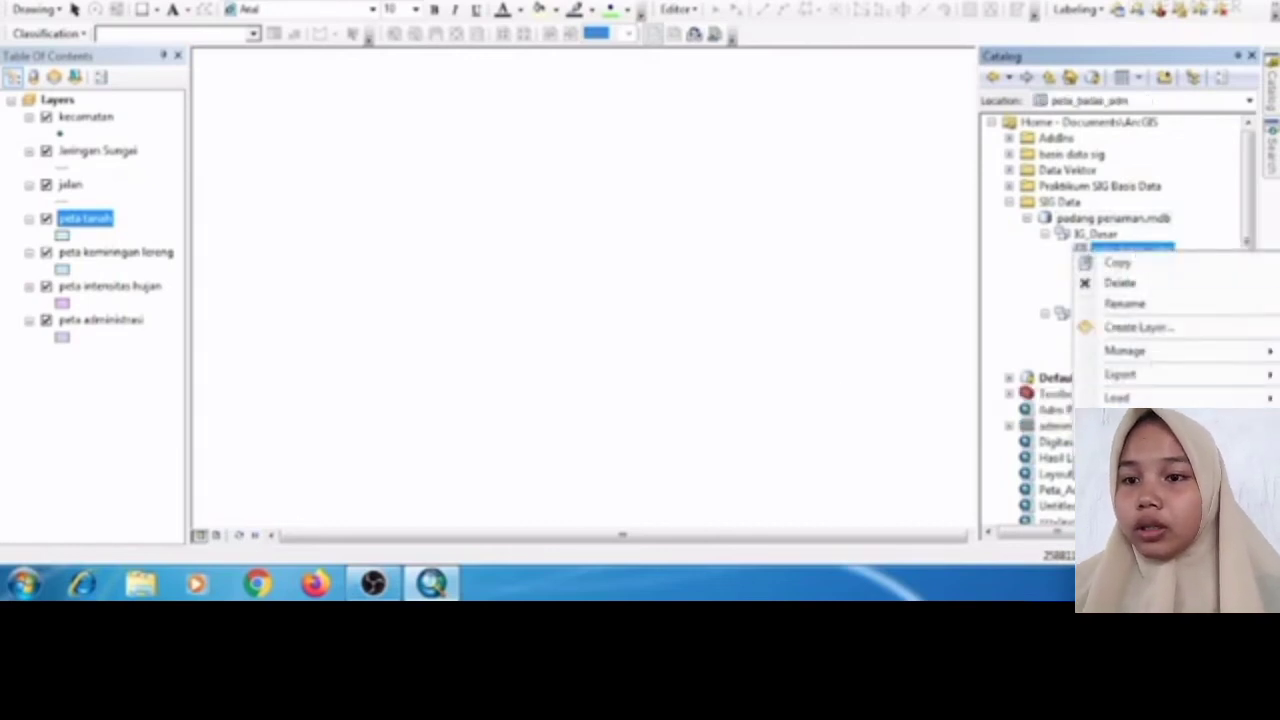
{"action": "left_click", "coordinate": [1134, 488]}
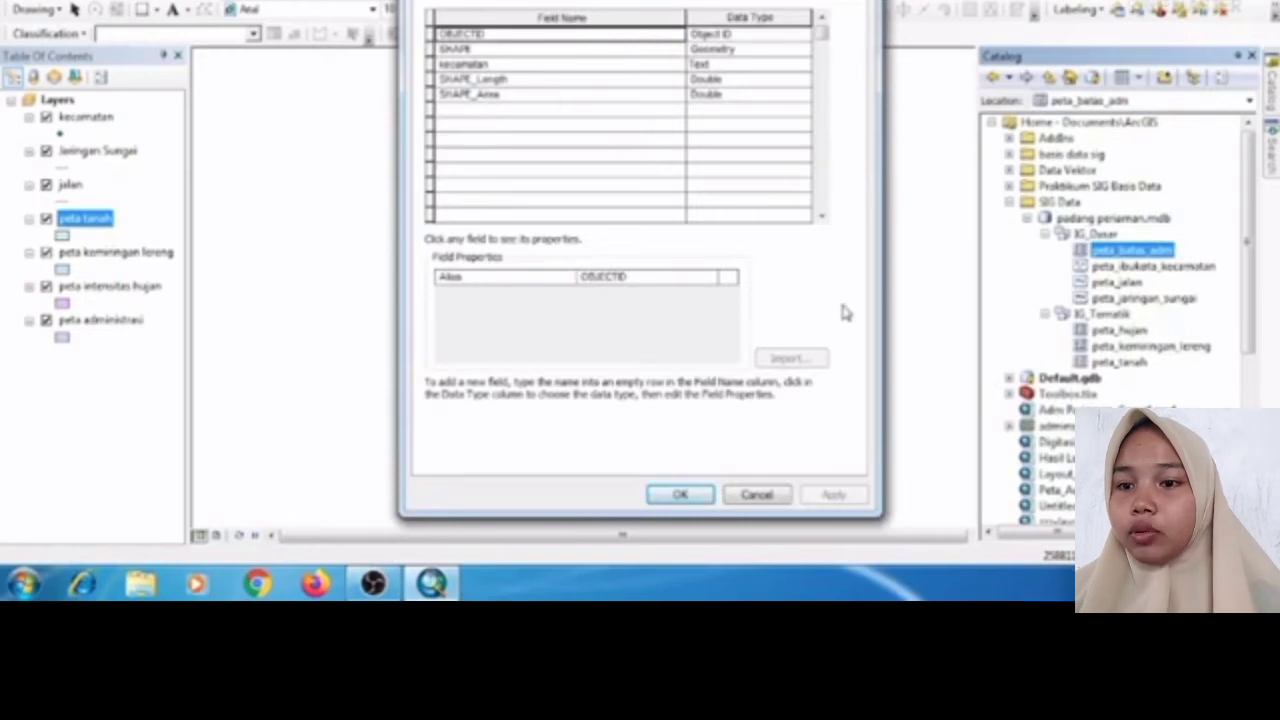
{"action": "left_click", "coordinate": [619, 66]}
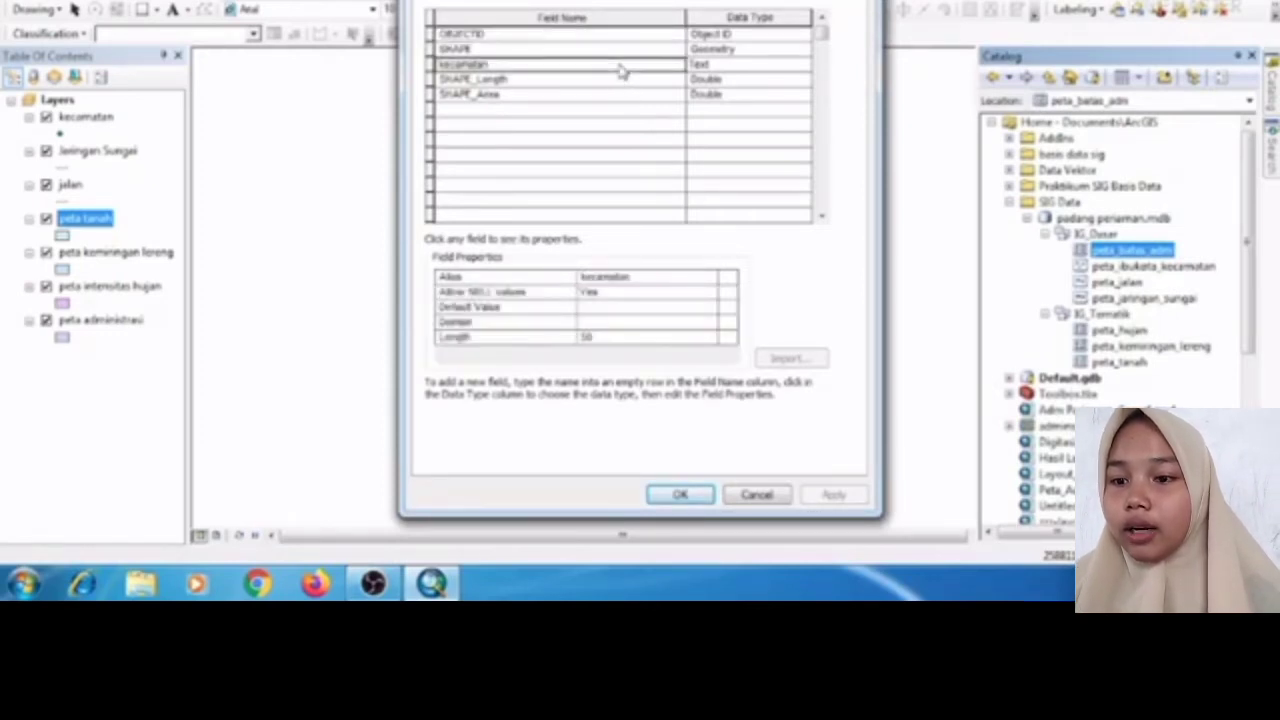
{"action": "left_click", "coordinate": [628, 323]}
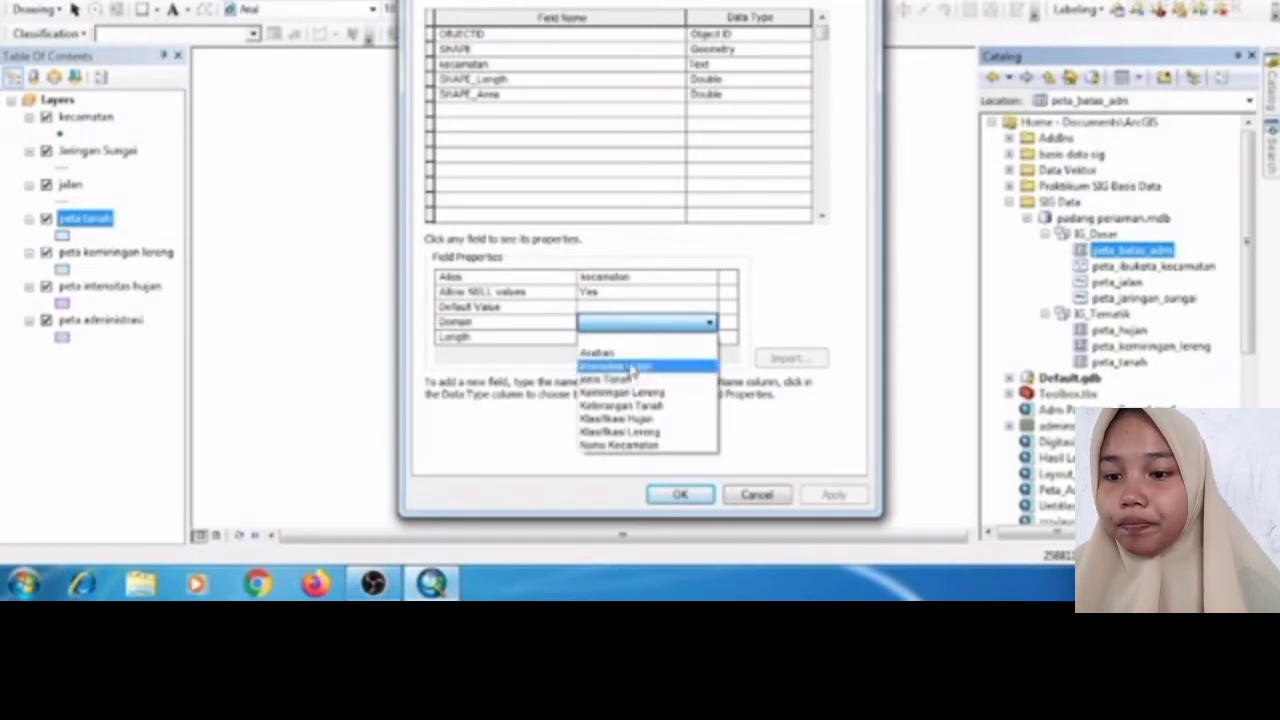
{"action": "left_click", "coordinate": [641, 447]}
{"action": "left_click", "coordinate": [672, 493]}
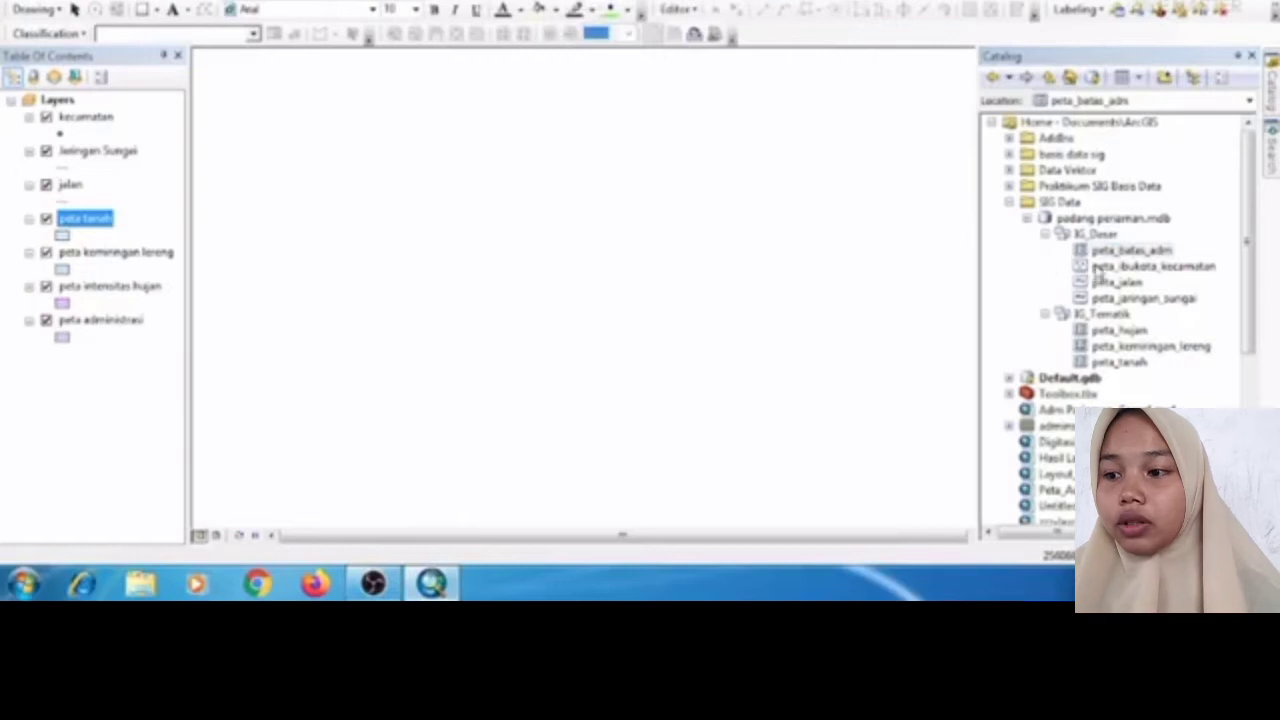
- Assign the Nama Kecamatan domain to the kecamatan field of the peta_ibukota_kecamatan feature class and apply the change
{"action": "left_click", "coordinate": [1097, 268]}
{"action": "right_click", "coordinate": [1097, 268]}
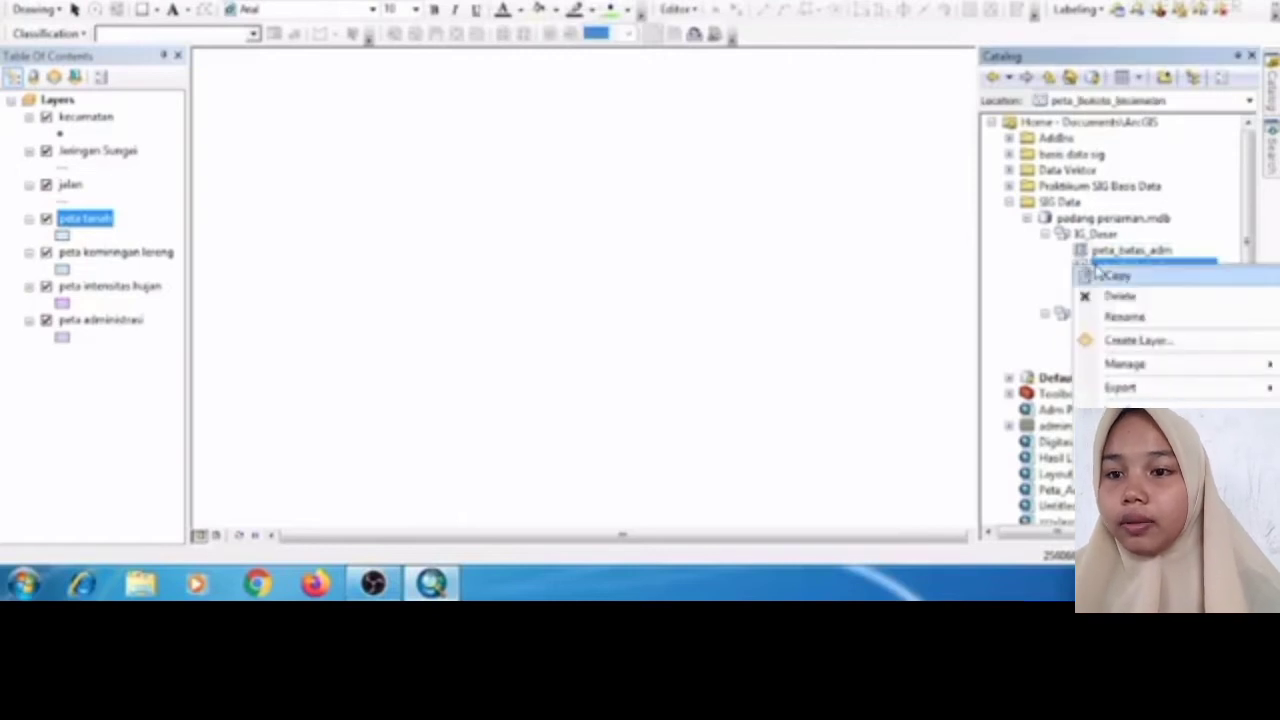
{"action": "left_click", "coordinate": [1130, 458]}
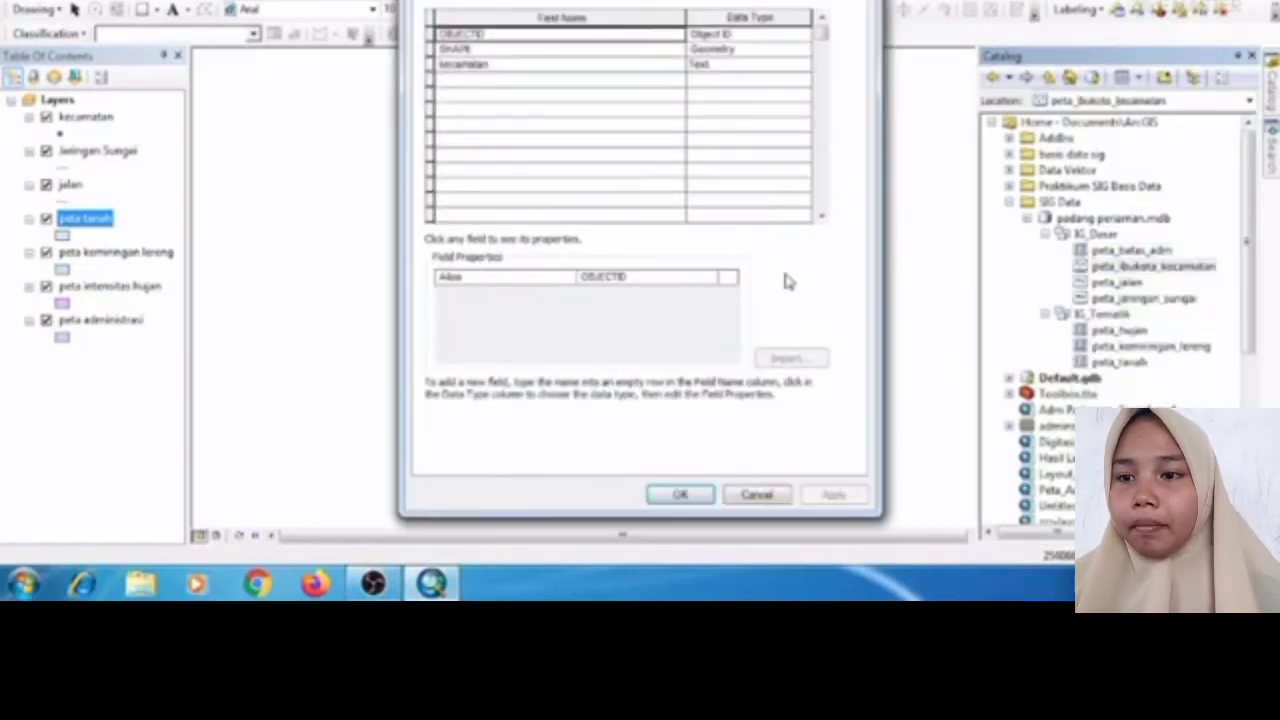
{"action": "left_click", "coordinate": [643, 65]}
{"action": "left_click", "coordinate": [651, 322]}
{"action": "left_click", "coordinate": [651, 322]}
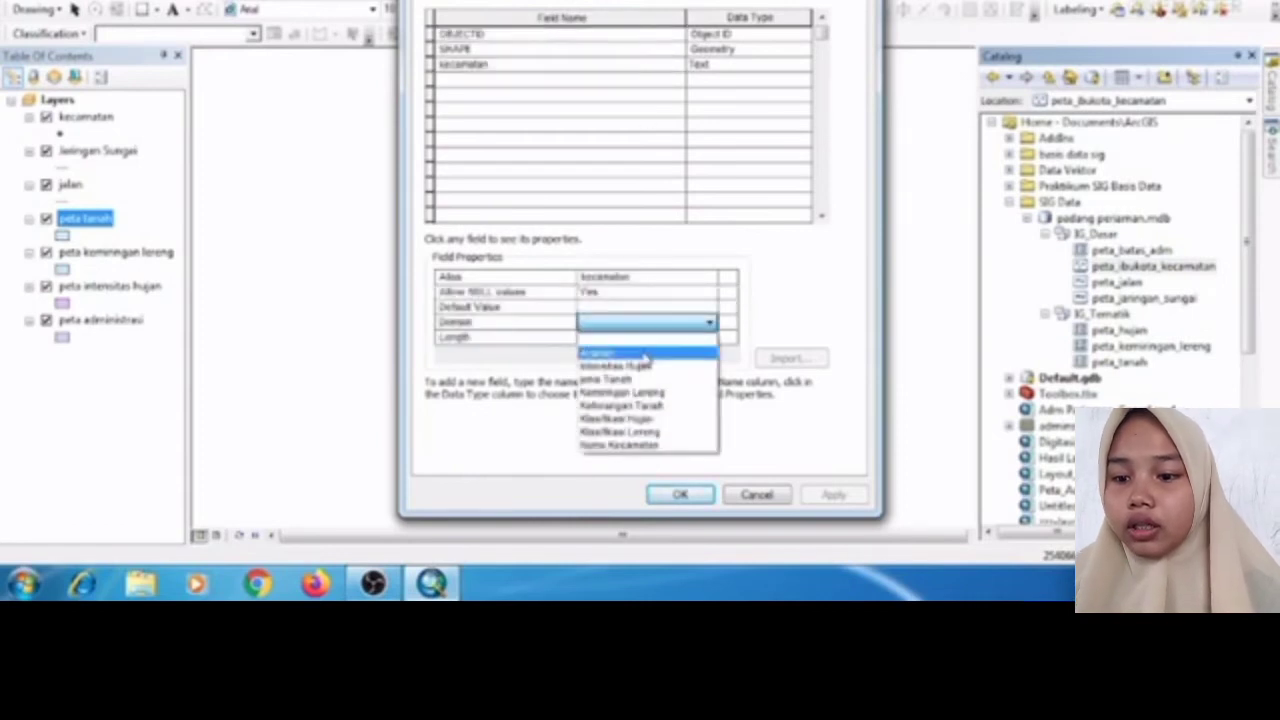
{"action": "left_click", "coordinate": [645, 444]}
{"action": "left_click", "coordinate": [830, 494]}
{"action": "left_click", "coordinate": [682, 494]}
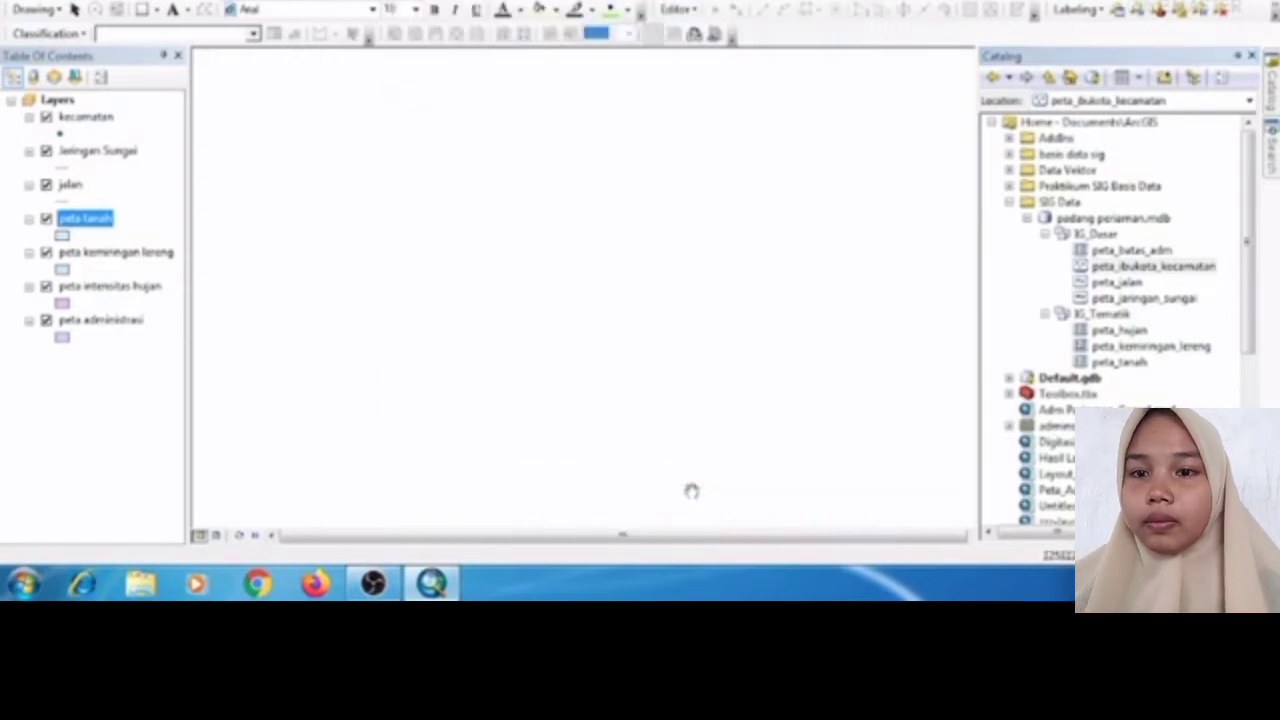
- Assign the Intensitas Hujan domain to the intensitas_hujan field of the peta_hujan feature class
{"action": "mouse_move", "coordinate": [1272, 90]}
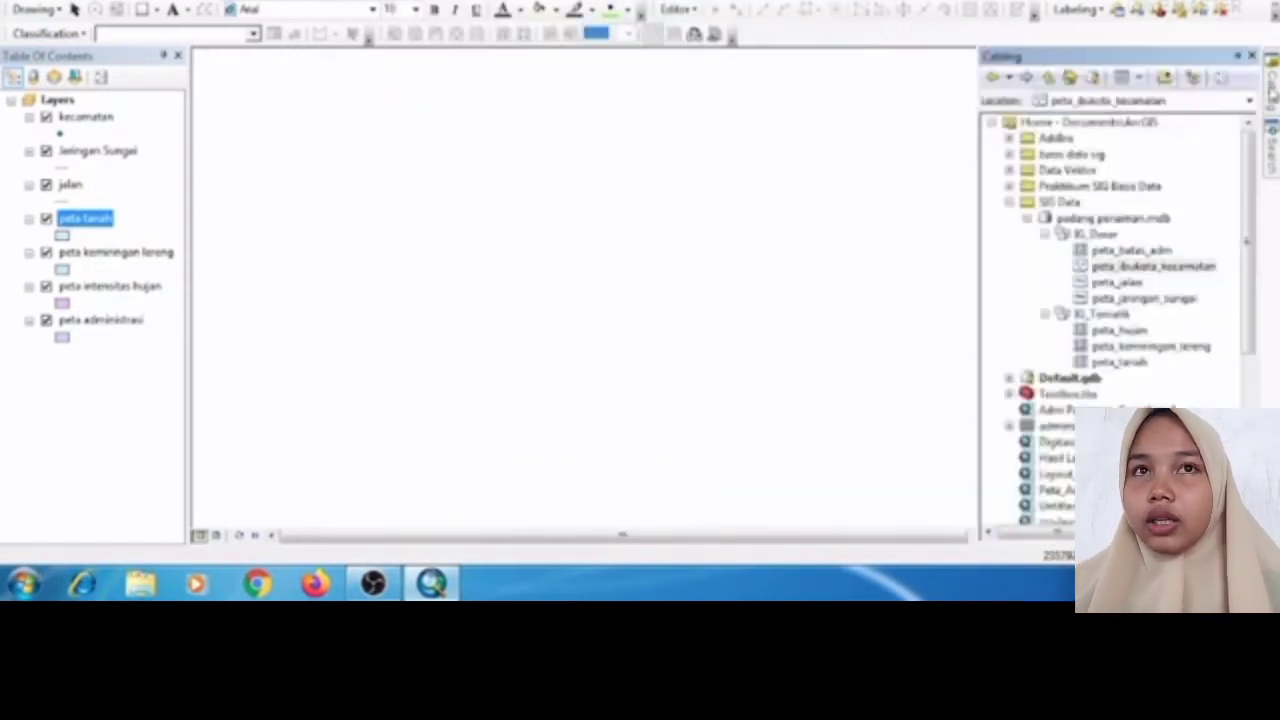
{"action": "left_click", "coordinate": [1120, 332]}
{"action": "right_click", "coordinate": [1120, 332]}
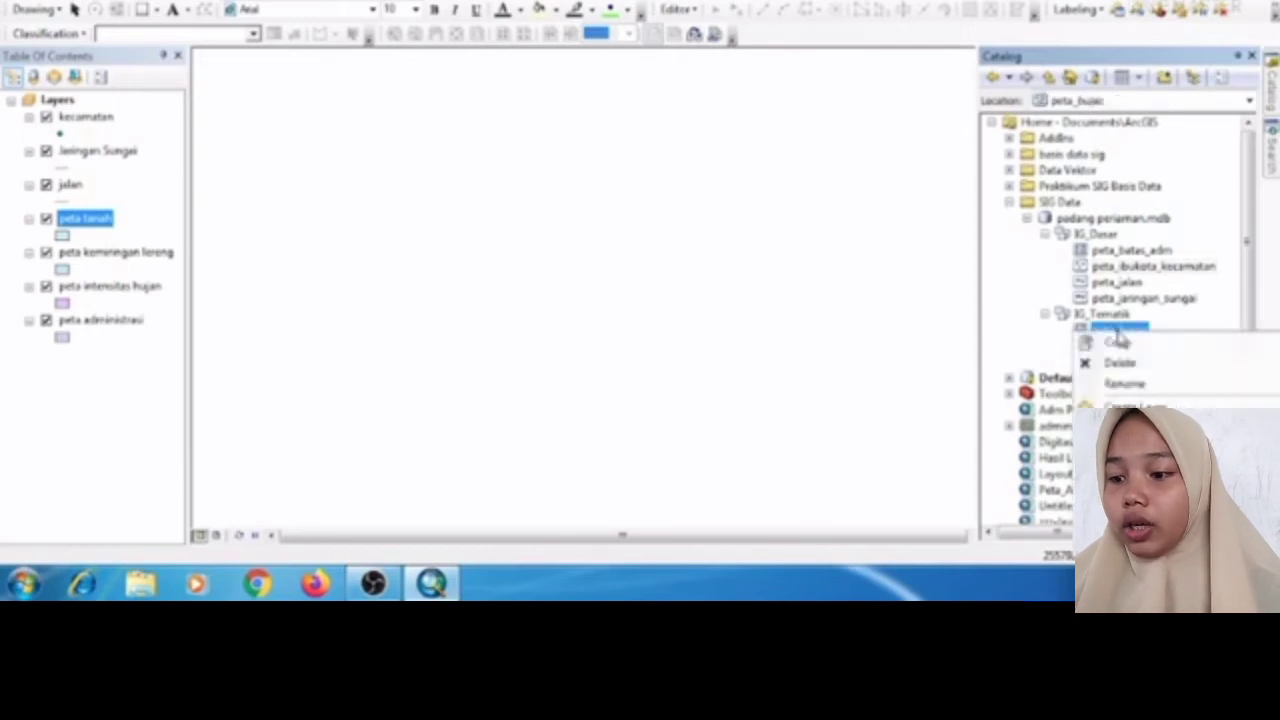
{"action": "left_click", "coordinate": [1130, 540]}
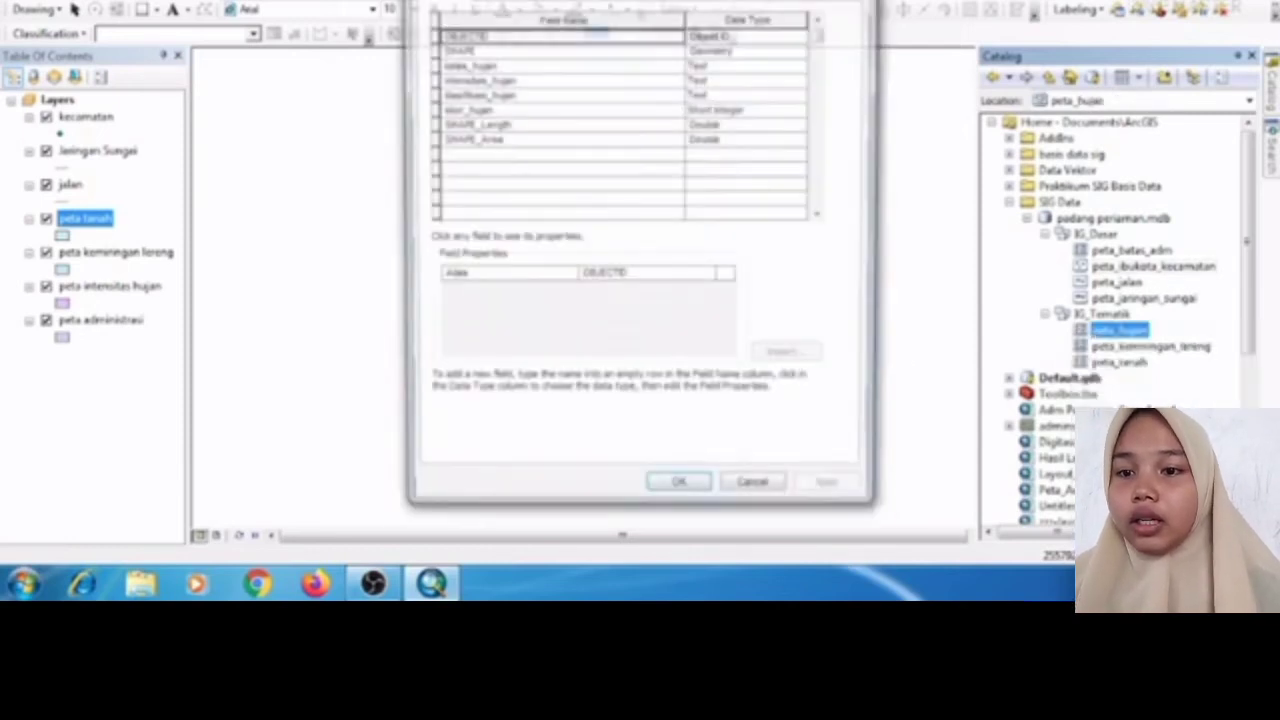
{"action": "left_click", "coordinate": [652, 68]}
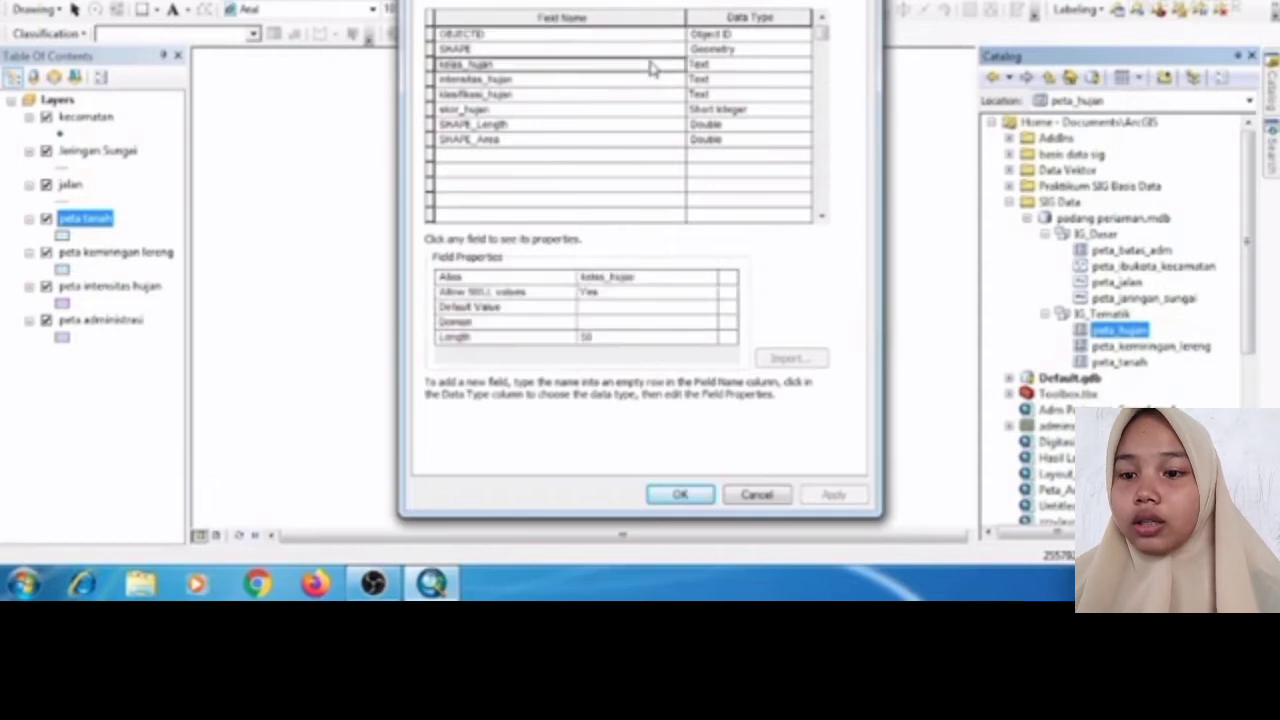
{"action": "left_click", "coordinate": [632, 328]}
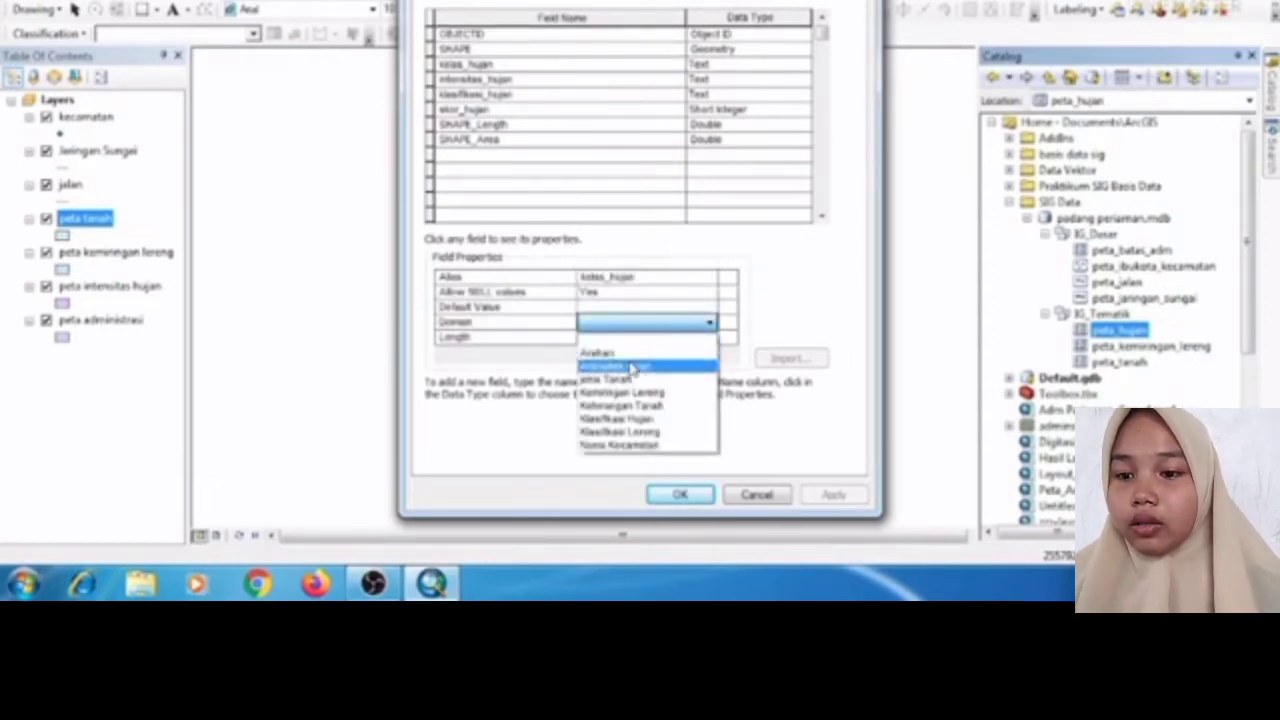
{"action": "left_click", "coordinate": [583, 86]}
{"action": "left_click", "coordinate": [579, 80]}
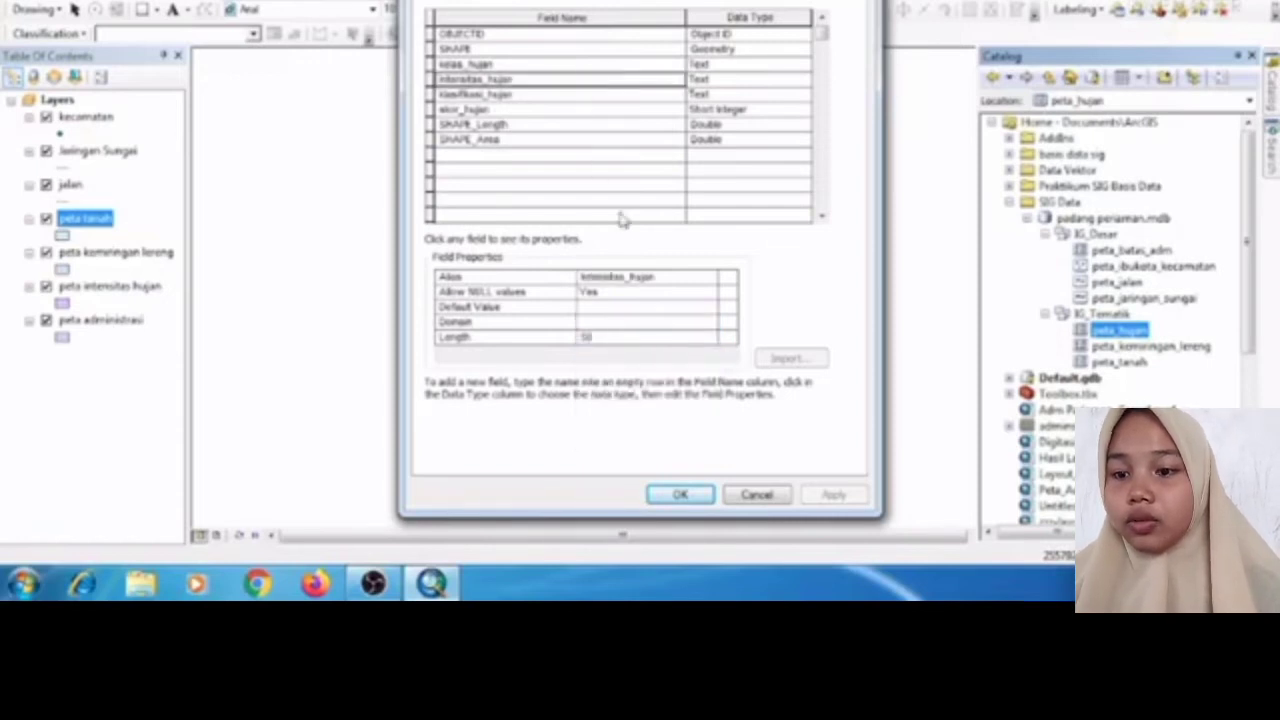
{"action": "left_click", "coordinate": [588, 323]}
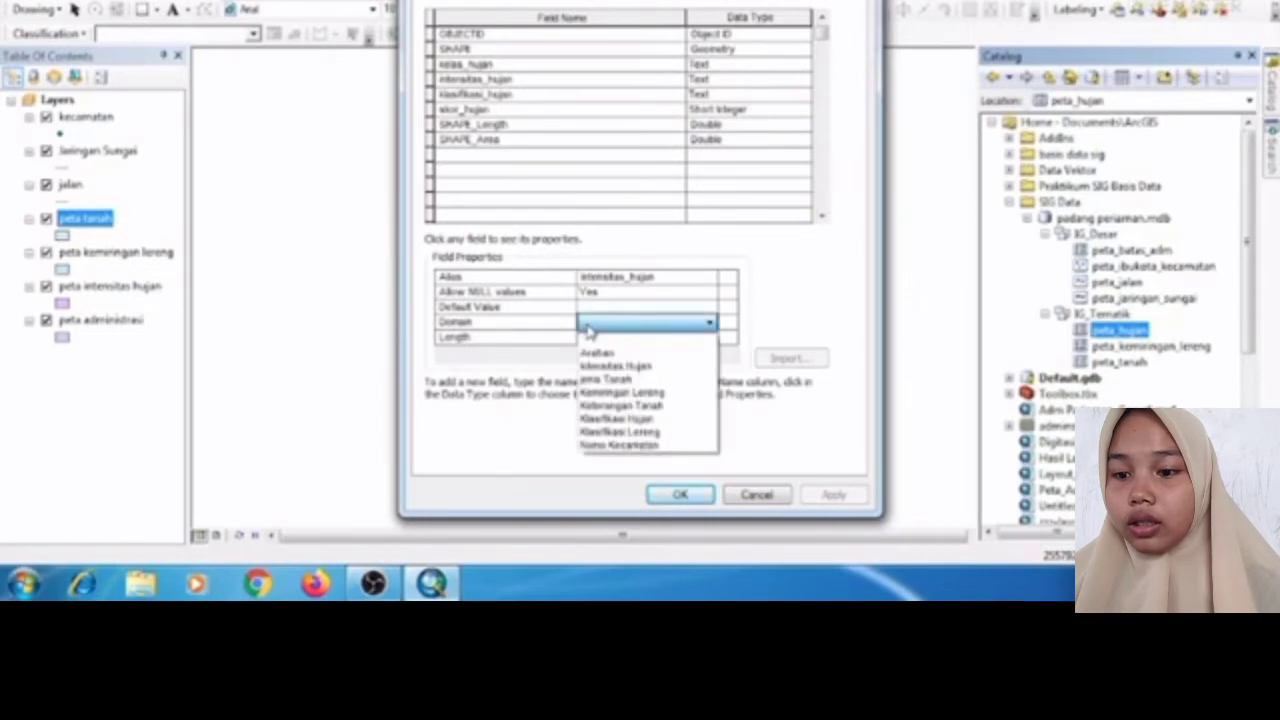
{"action": "left_click", "coordinate": [600, 368]}
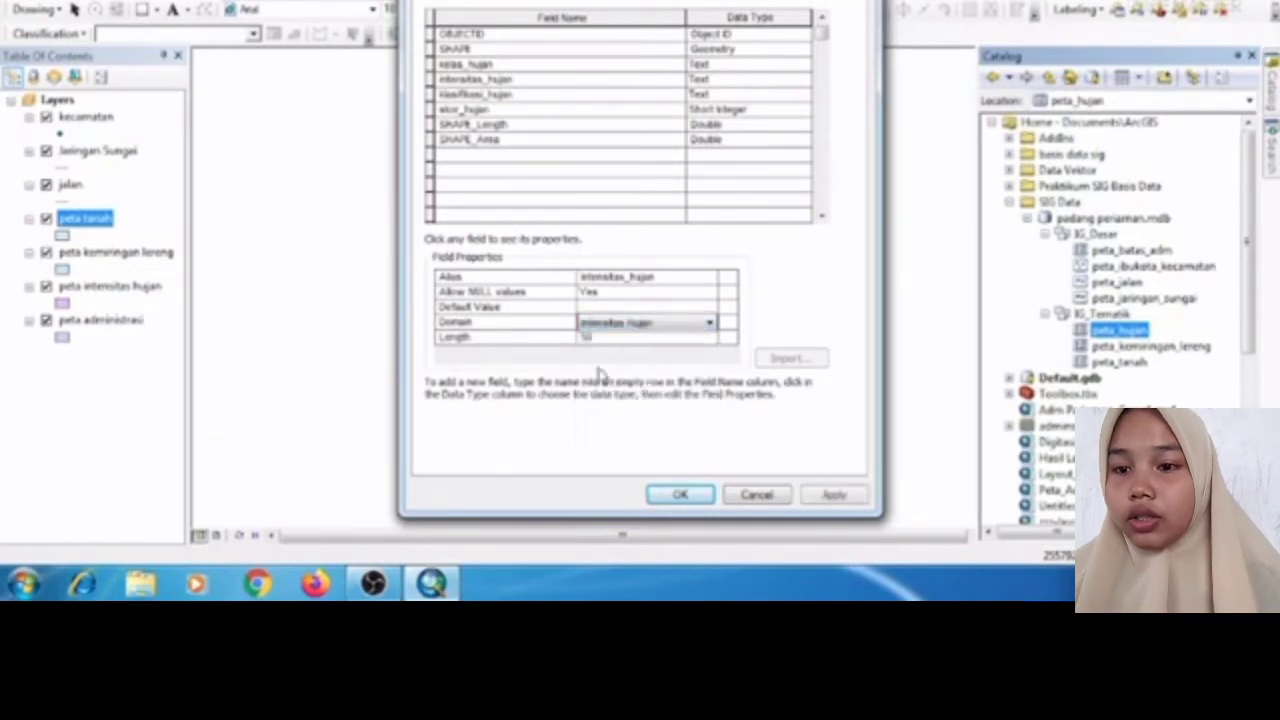
- Leave the klasifikasi_hujan field's domain empty and apply the peta_hujan field settings
{"action": "left_click", "coordinate": [580, 95]}
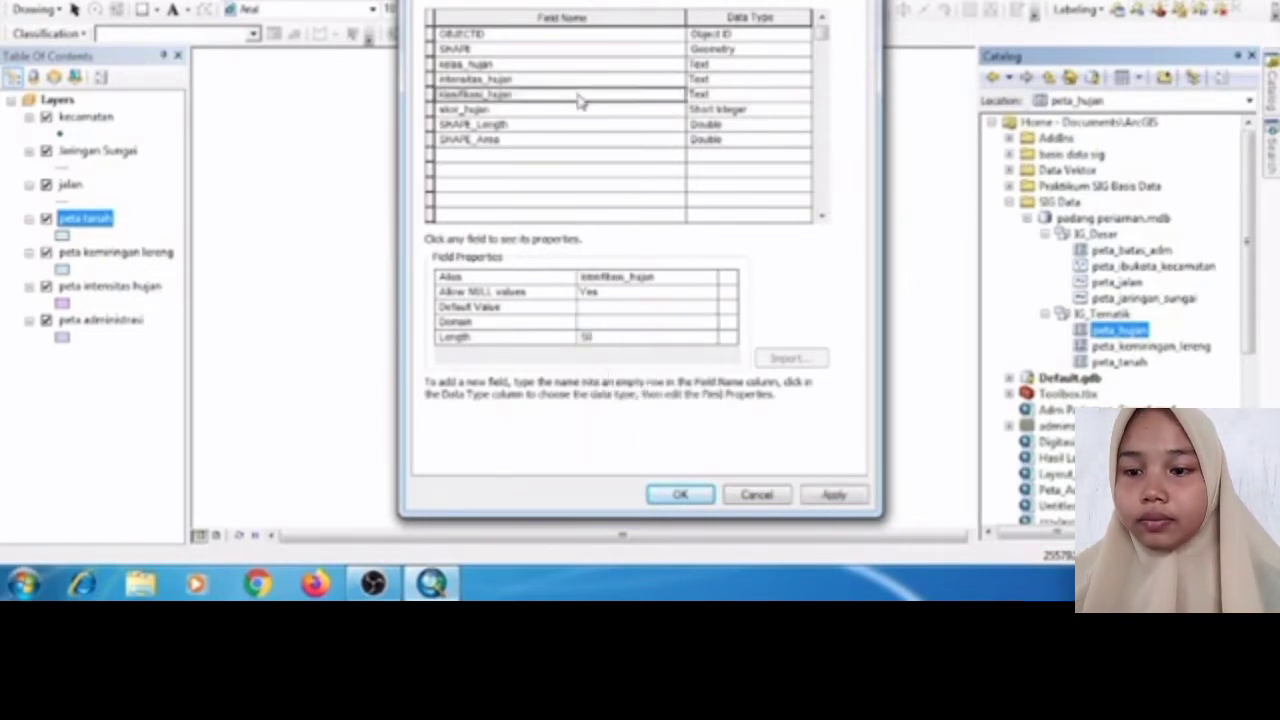
{"action": "left_click", "coordinate": [595, 322]}
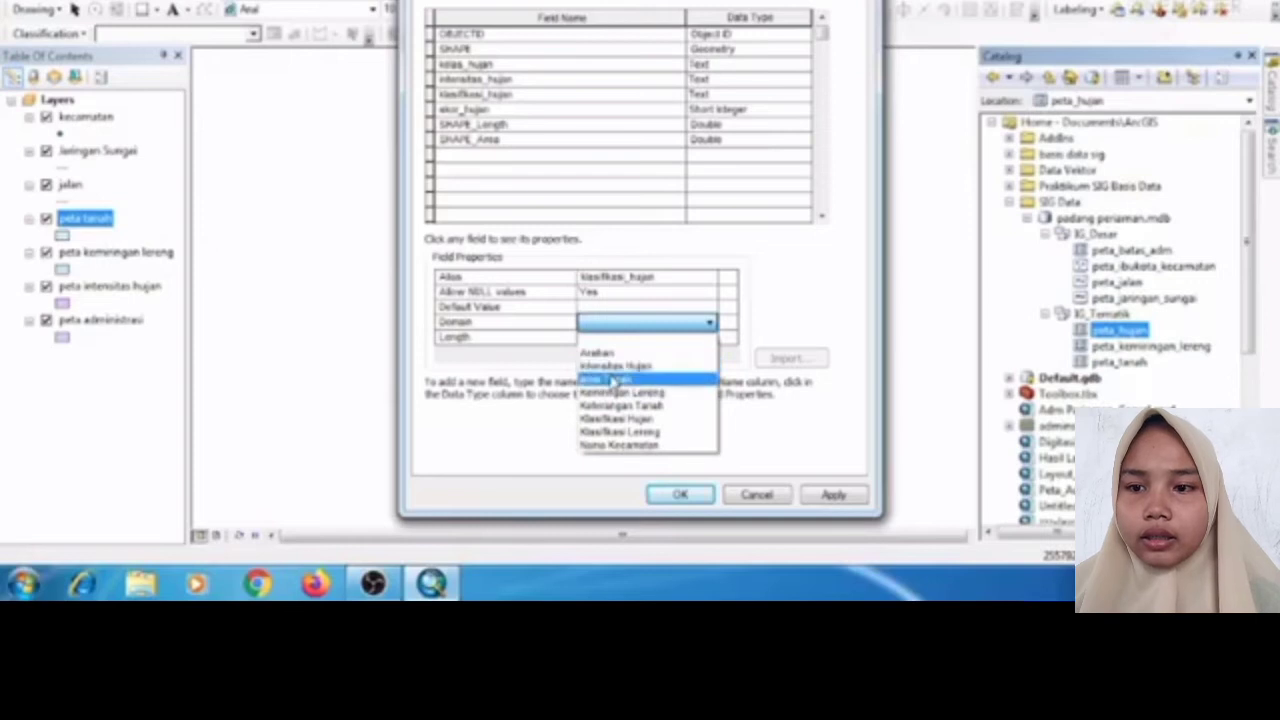
{"action": "left_click", "coordinate": [592, 96]}
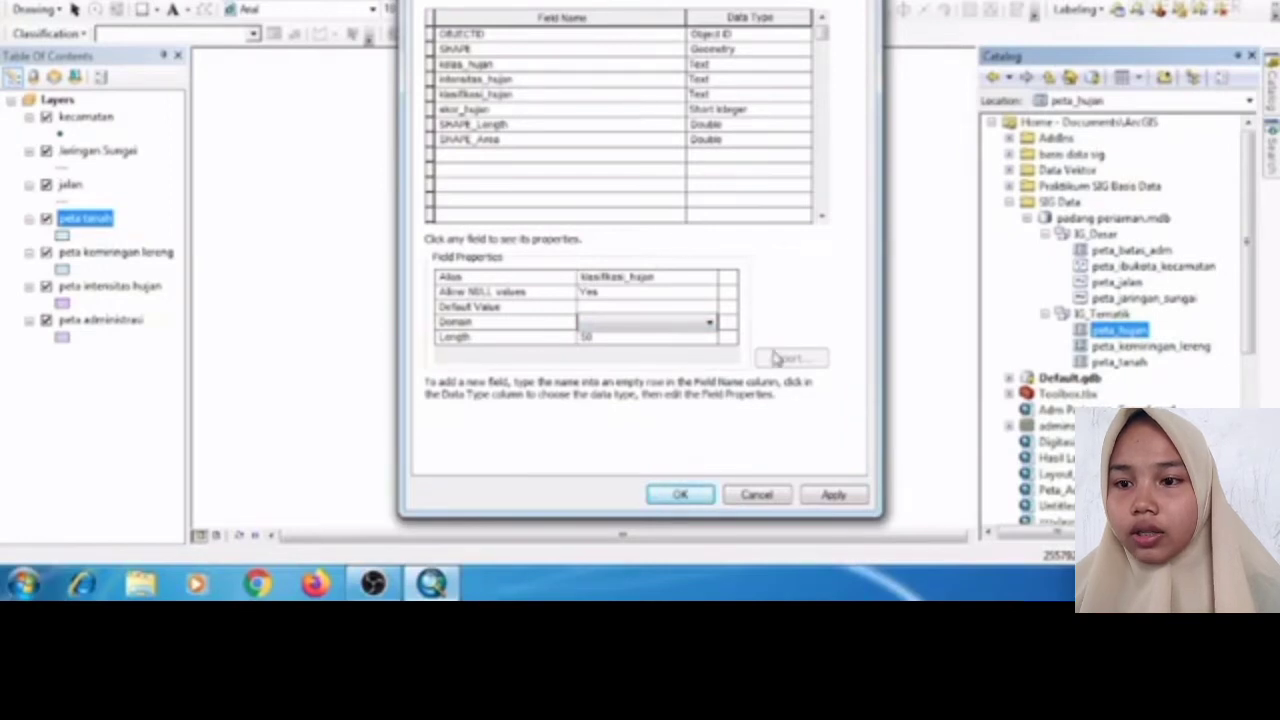
{"action": "left_click", "coordinate": [833, 496]}
{"action": "left_click", "coordinate": [680, 494]}
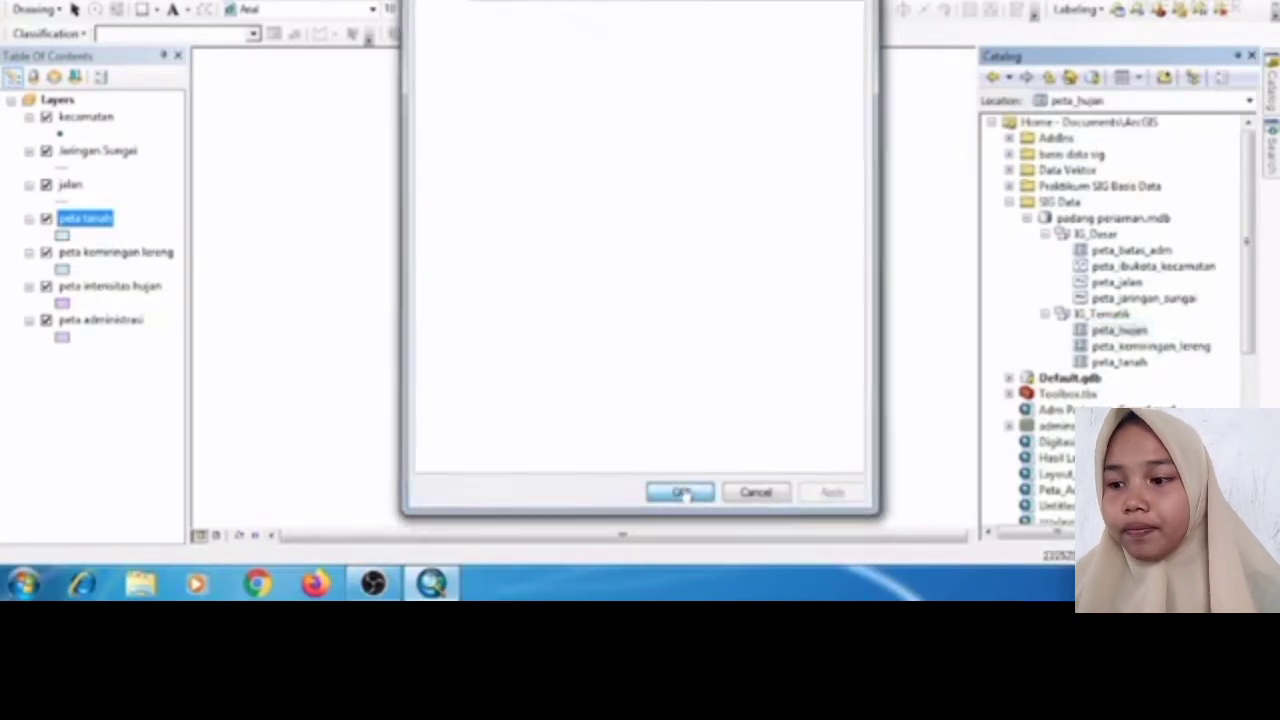
- Assign the Kemiringan Lereng domain to the kemiringan_lereng field of the peta_kemiringan_lereng feature class
{"action": "right_click", "coordinate": [1098, 347]}
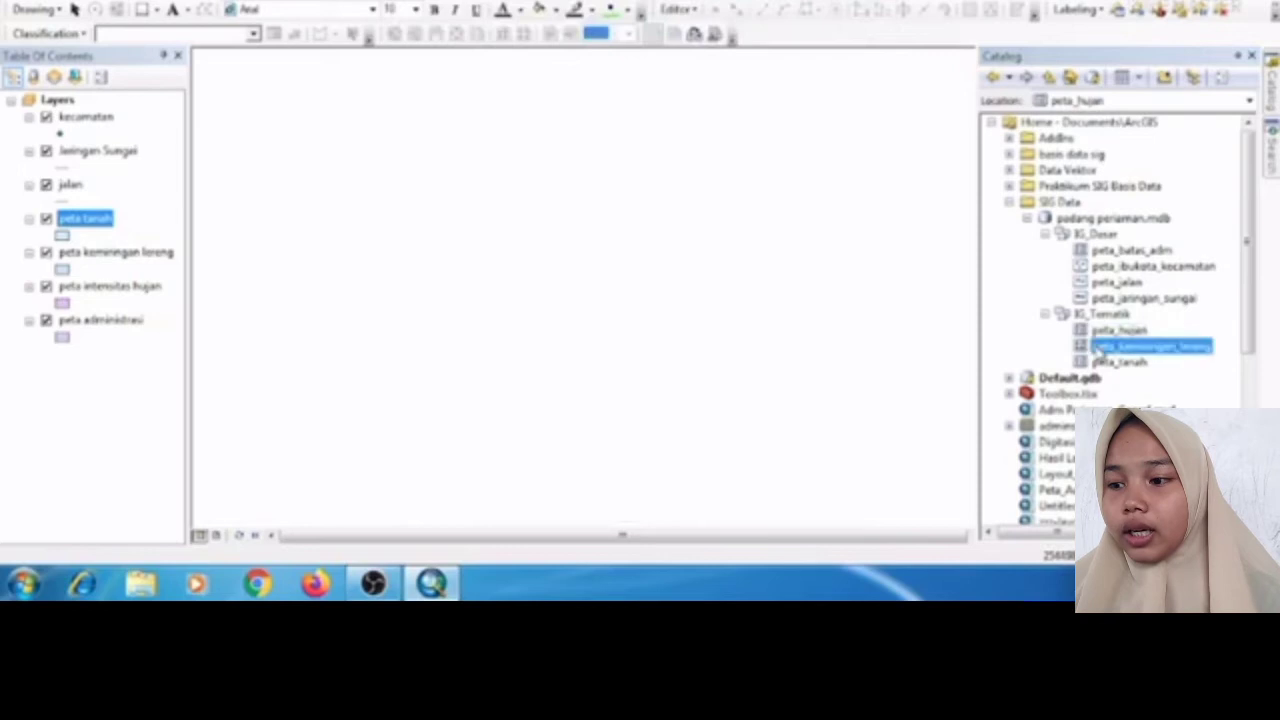
{"action": "left_click", "coordinate": [1100, 332]}
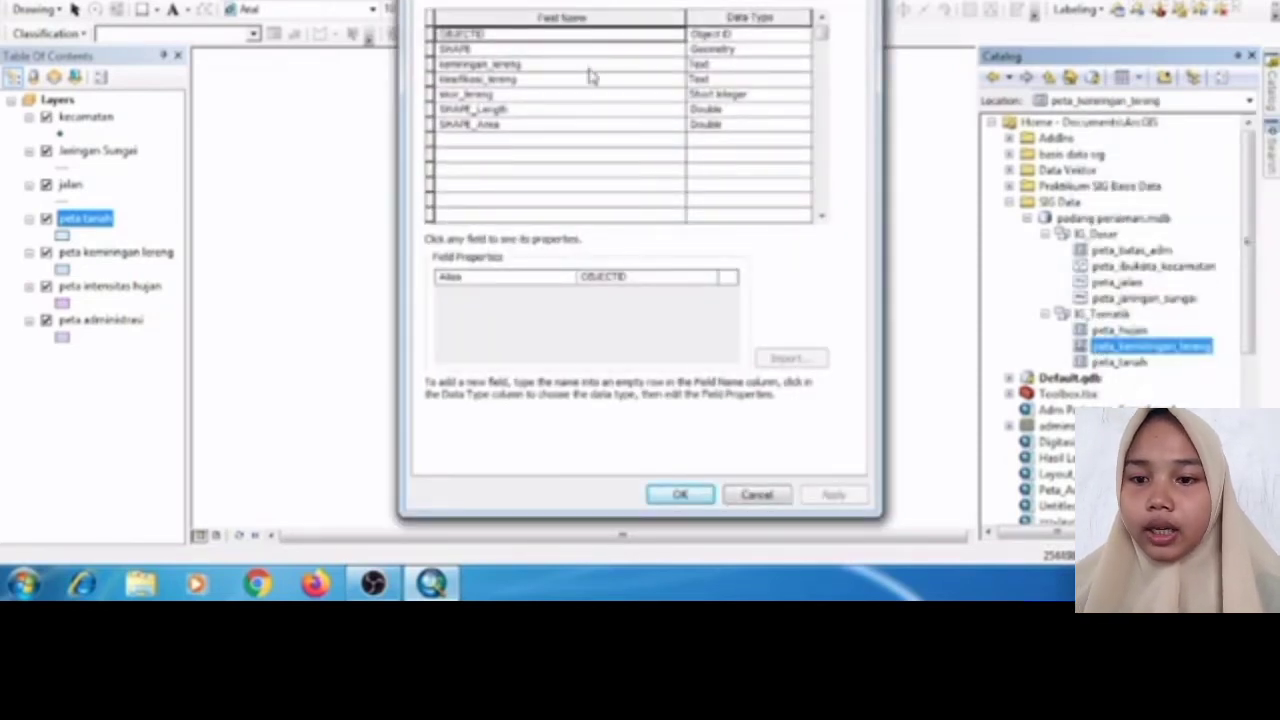
{"action": "left_click", "coordinate": [530, 64]}
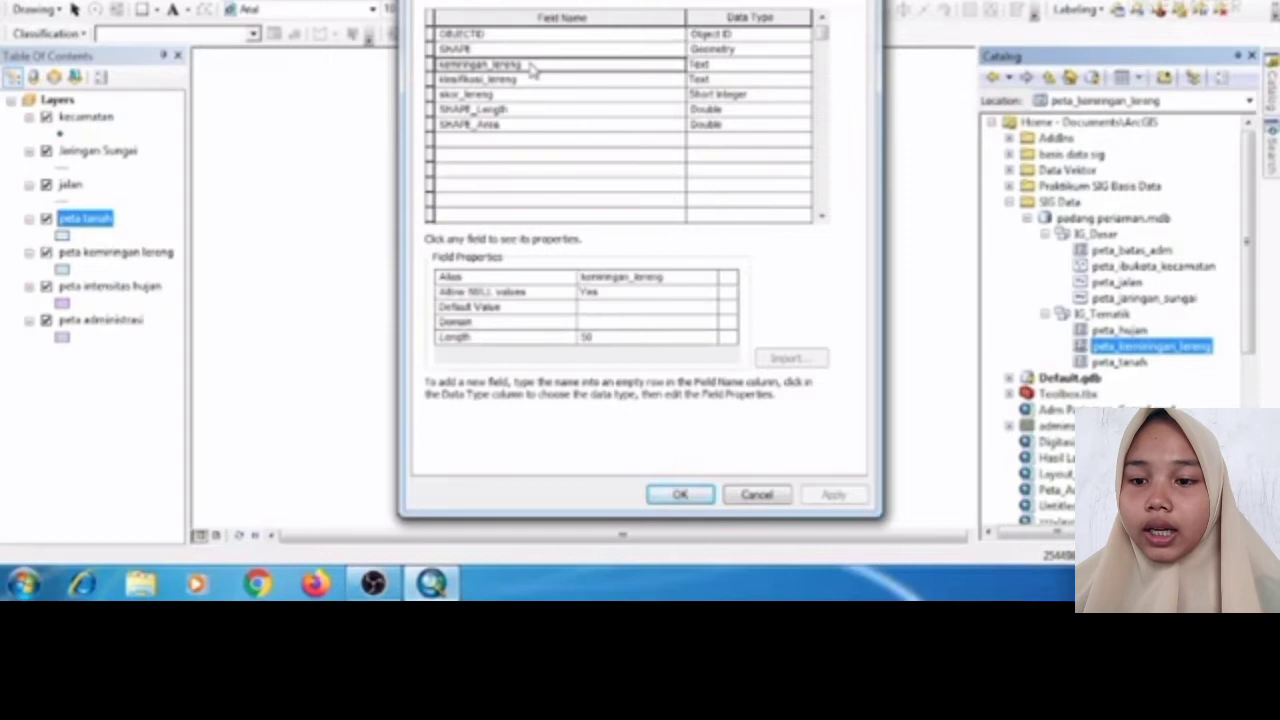
{"action": "left_click", "coordinate": [590, 321]}
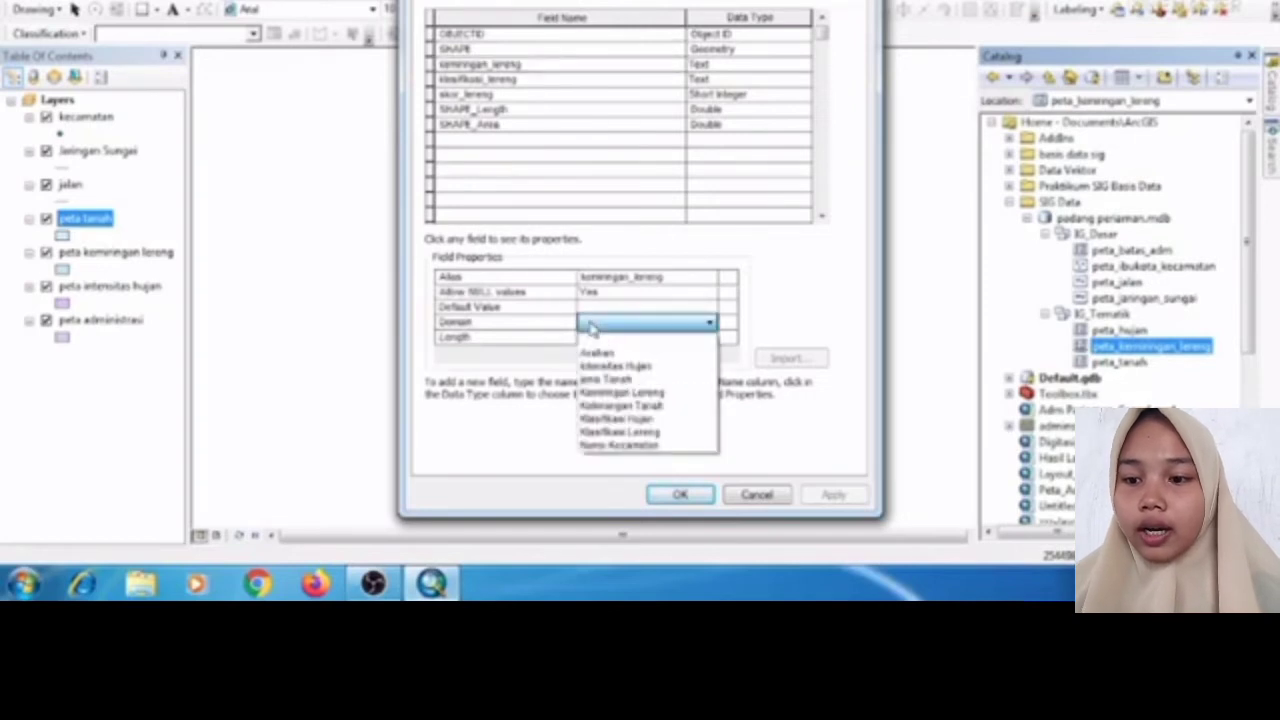
{"action": "left_click", "coordinate": [621, 393]}
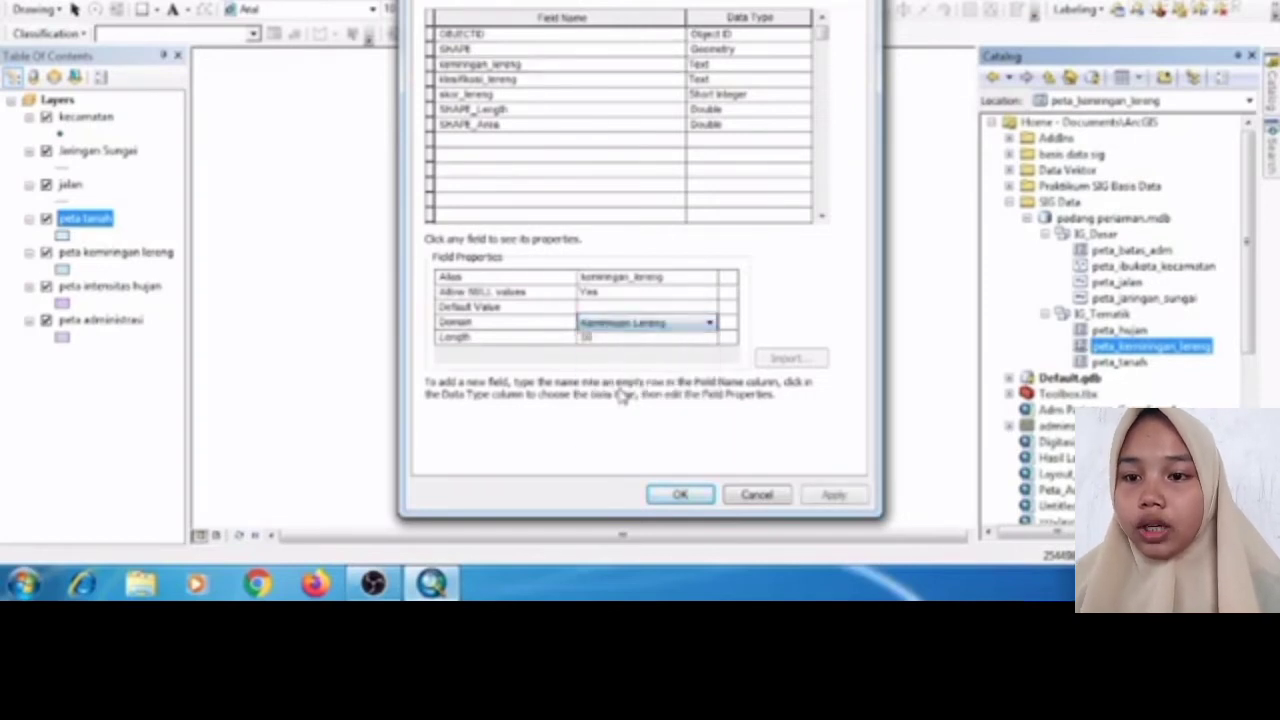
- Assign the Klasifikasi Lereng domain to the klasifikasi_lereng field and apply the peta_kemiringan_lereng field settings
{"action": "left_click", "coordinate": [561, 80]}
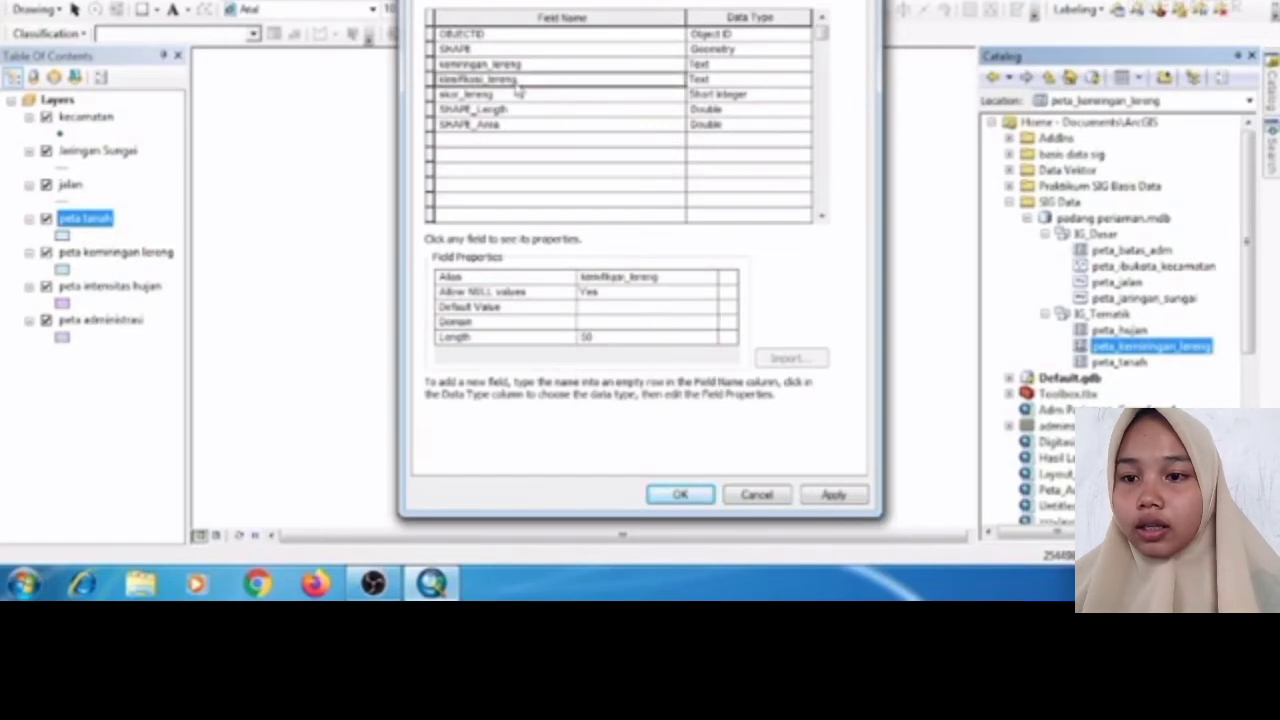
{"action": "left_click", "coordinate": [520, 80]}
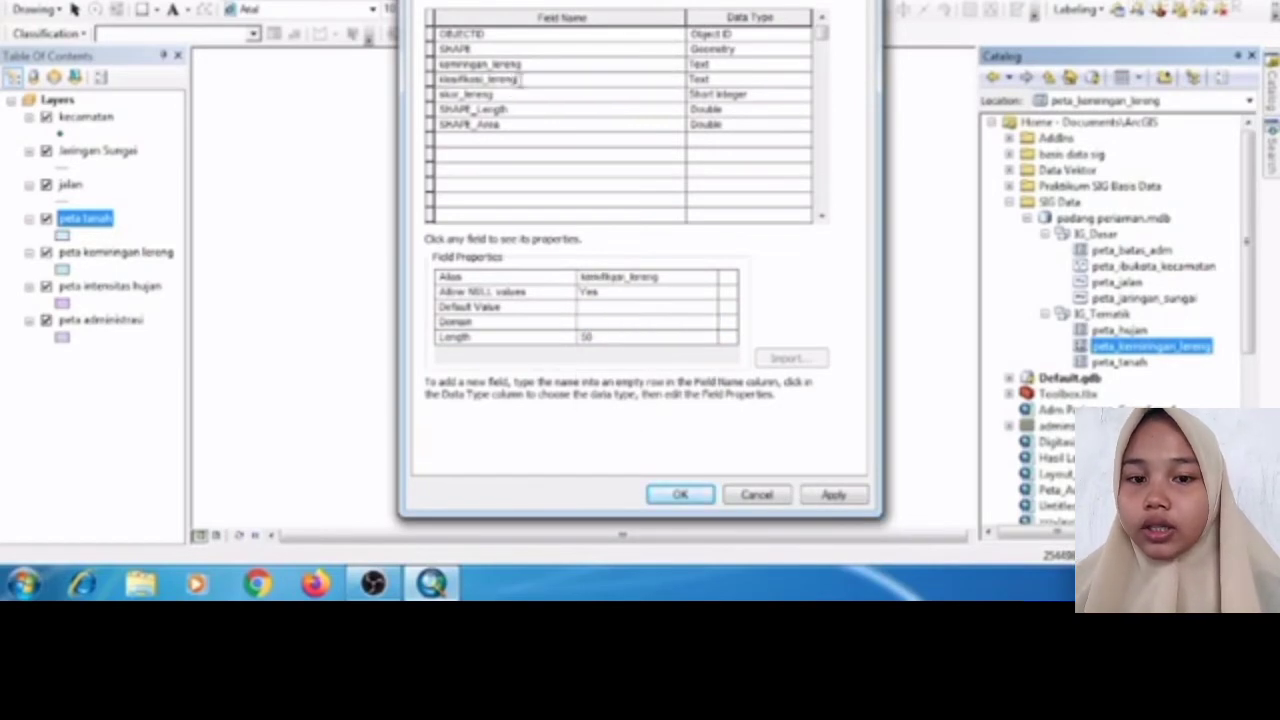
{"action": "left_click", "coordinate": [610, 324]}
{"action": "left_click", "coordinate": [610, 326]}
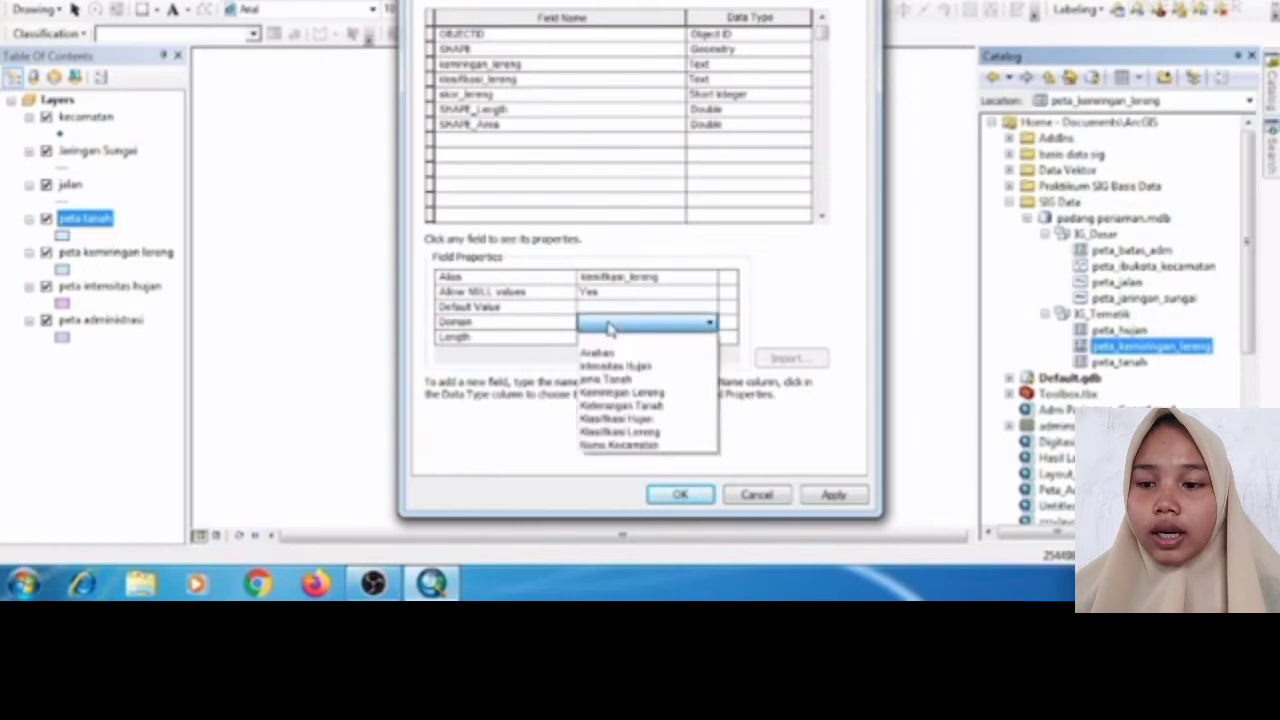
{"action": "left_click", "coordinate": [628, 434]}
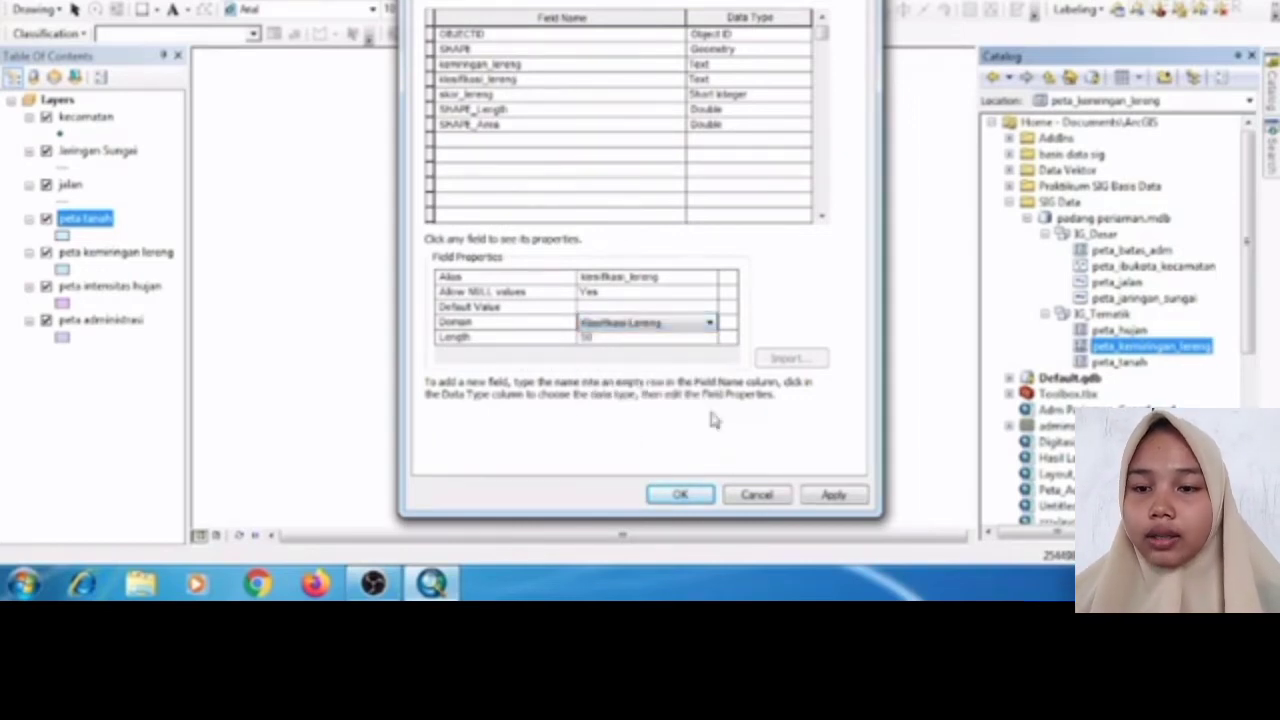
{"action": "left_click", "coordinate": [818, 495]}
{"action": "left_click", "coordinate": [680, 496]}
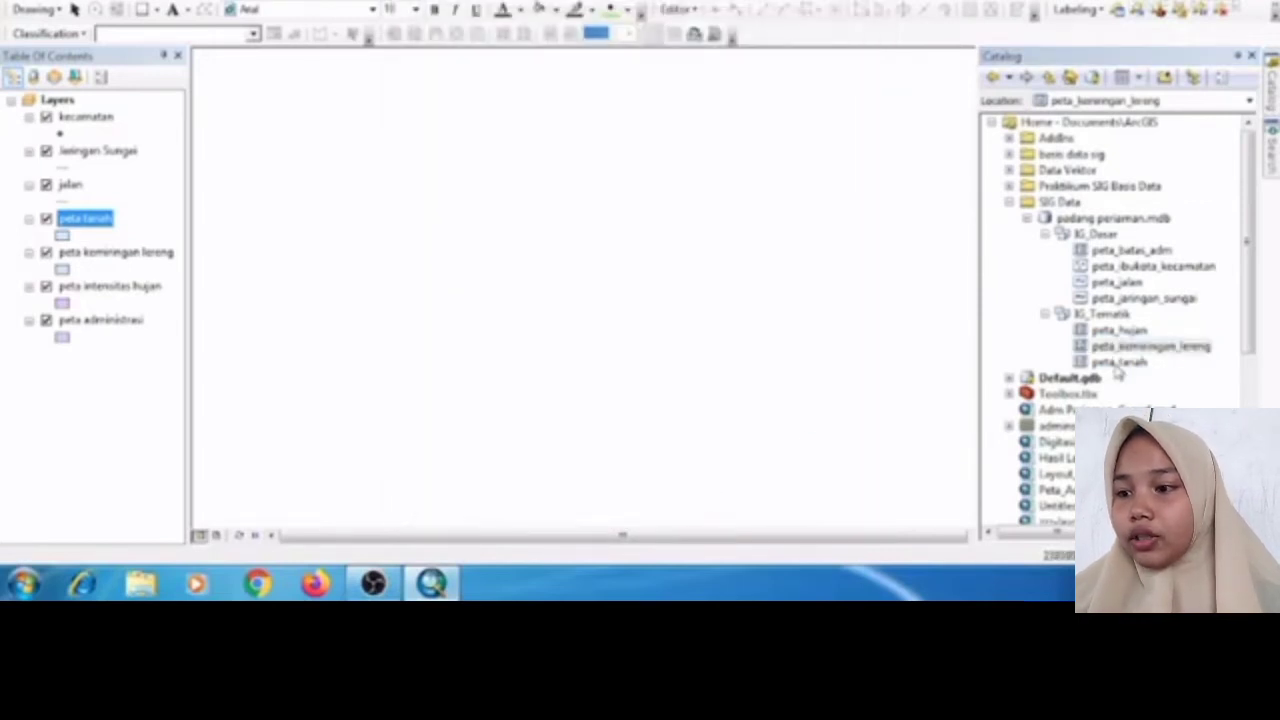
- Assign the Jenis Tanah domain to the jenis_tanah field of the peta_tanah feature class and apply the settings
{"action": "left_click", "coordinate": [1116, 366]}
{"action": "right_click", "coordinate": [1116, 366]}
{"action": "left_click", "coordinate": [1118, 353]}
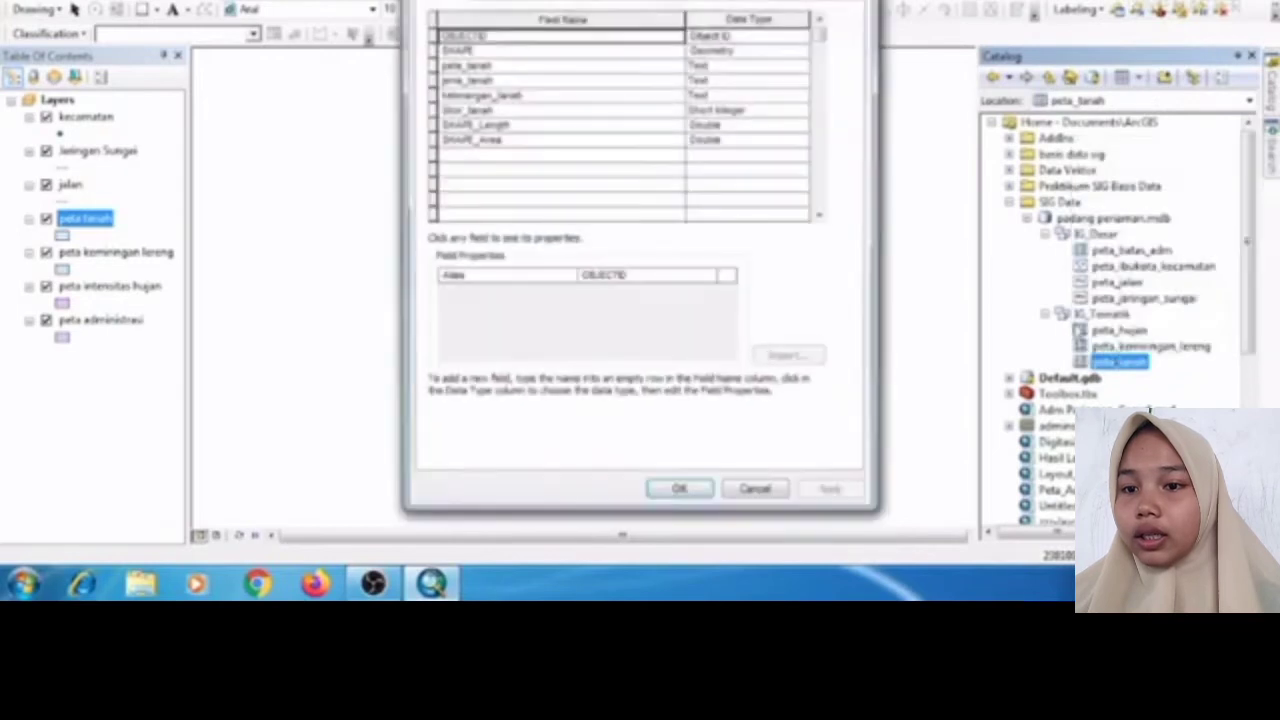
{"action": "left_click", "coordinate": [538, 66]}
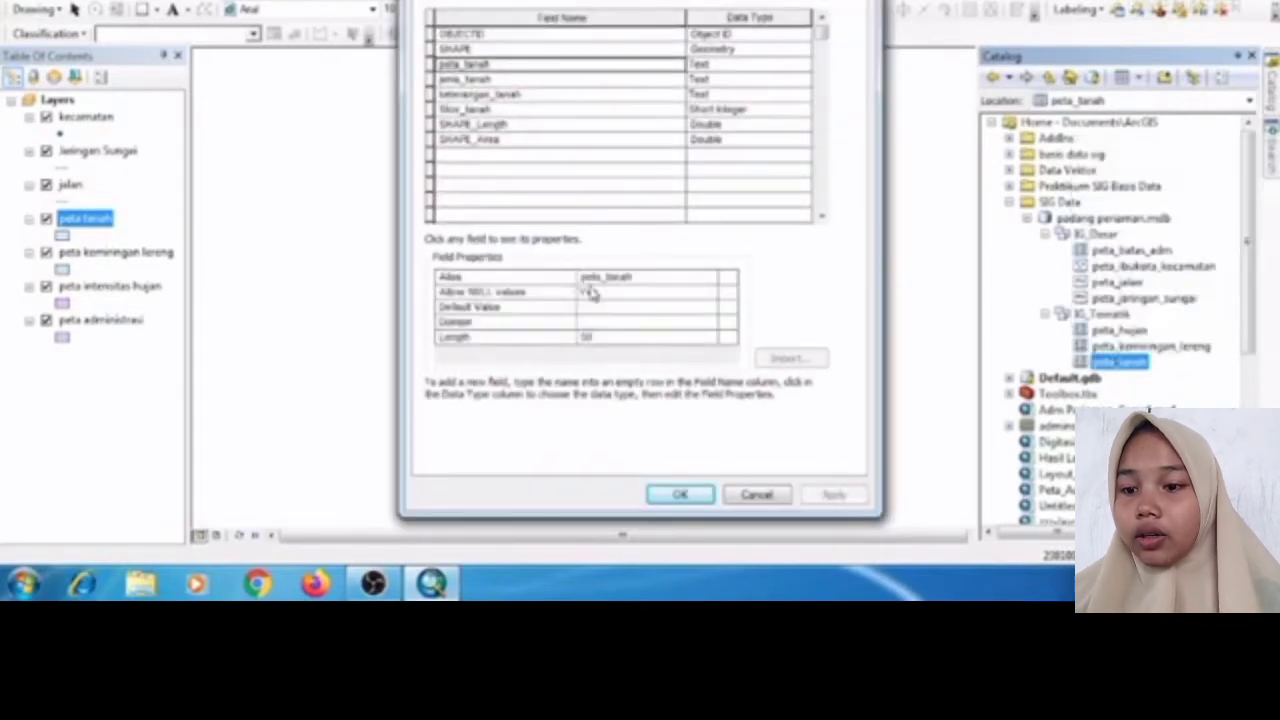
{"action": "left_click", "coordinate": [606, 326]}
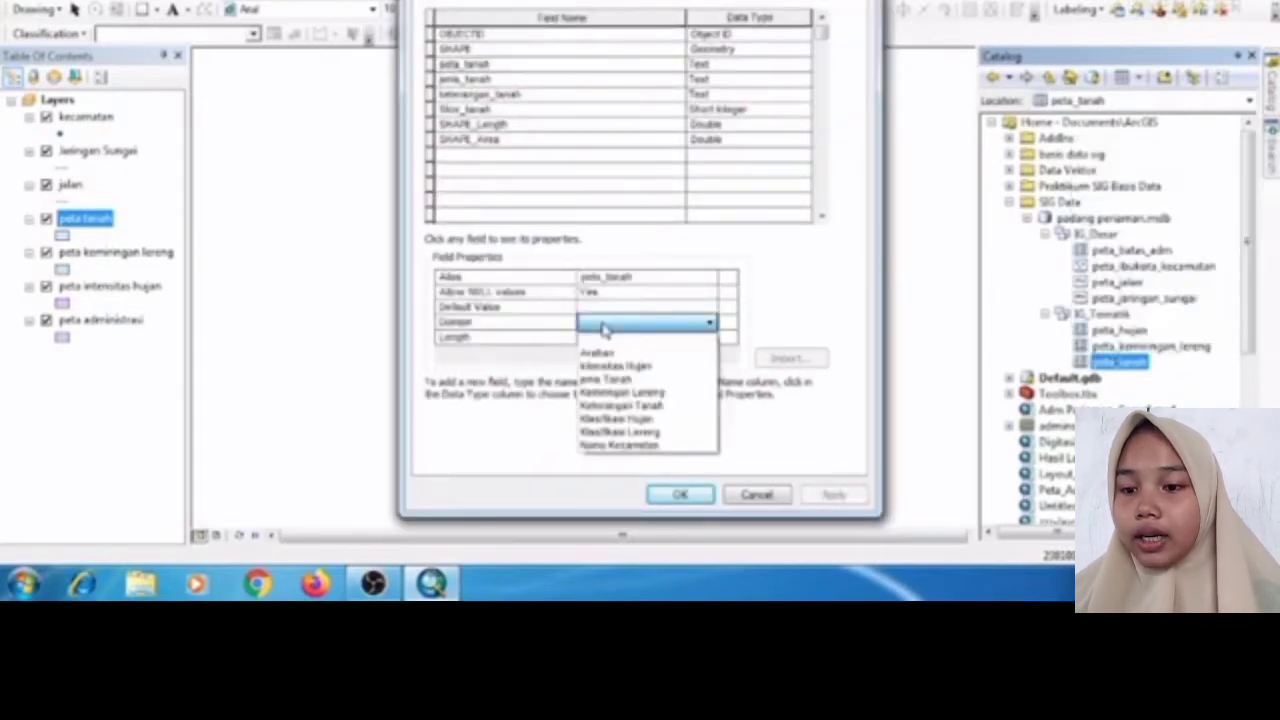
{"action": "left_click", "coordinate": [586, 80]}
{"action": "left_click", "coordinate": [587, 80]}
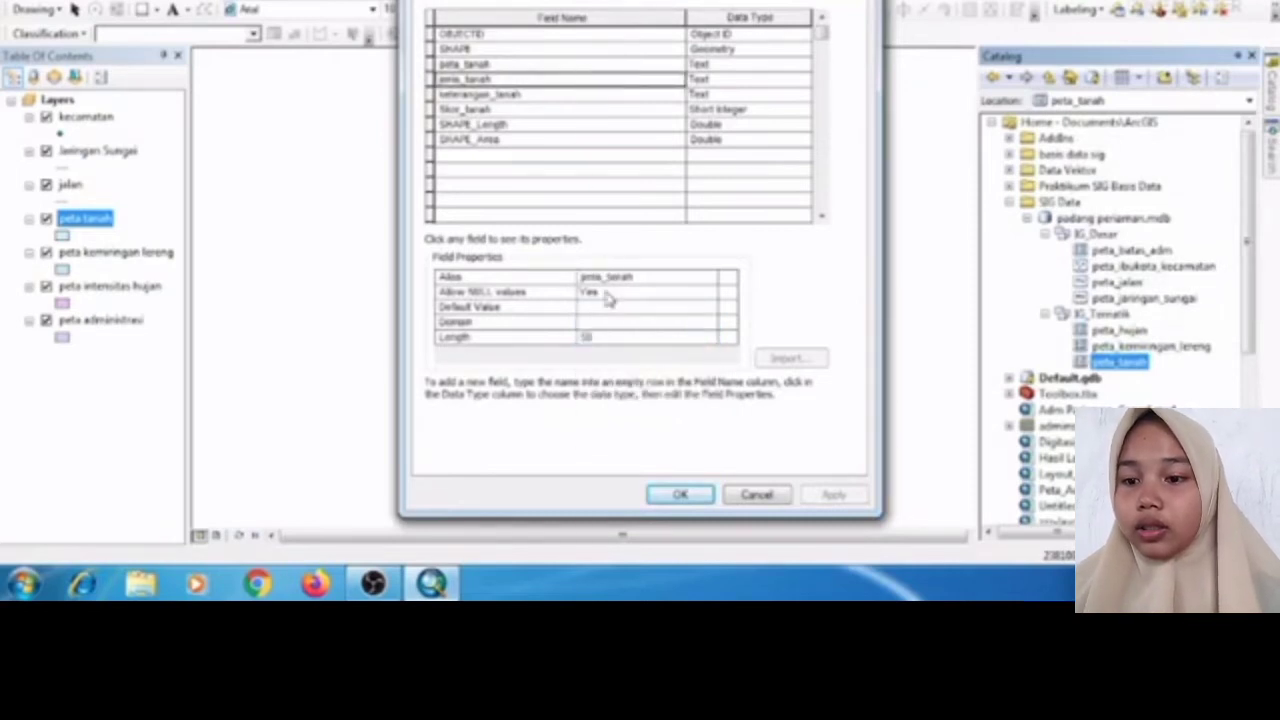
{"action": "left_click", "coordinate": [610, 322]}
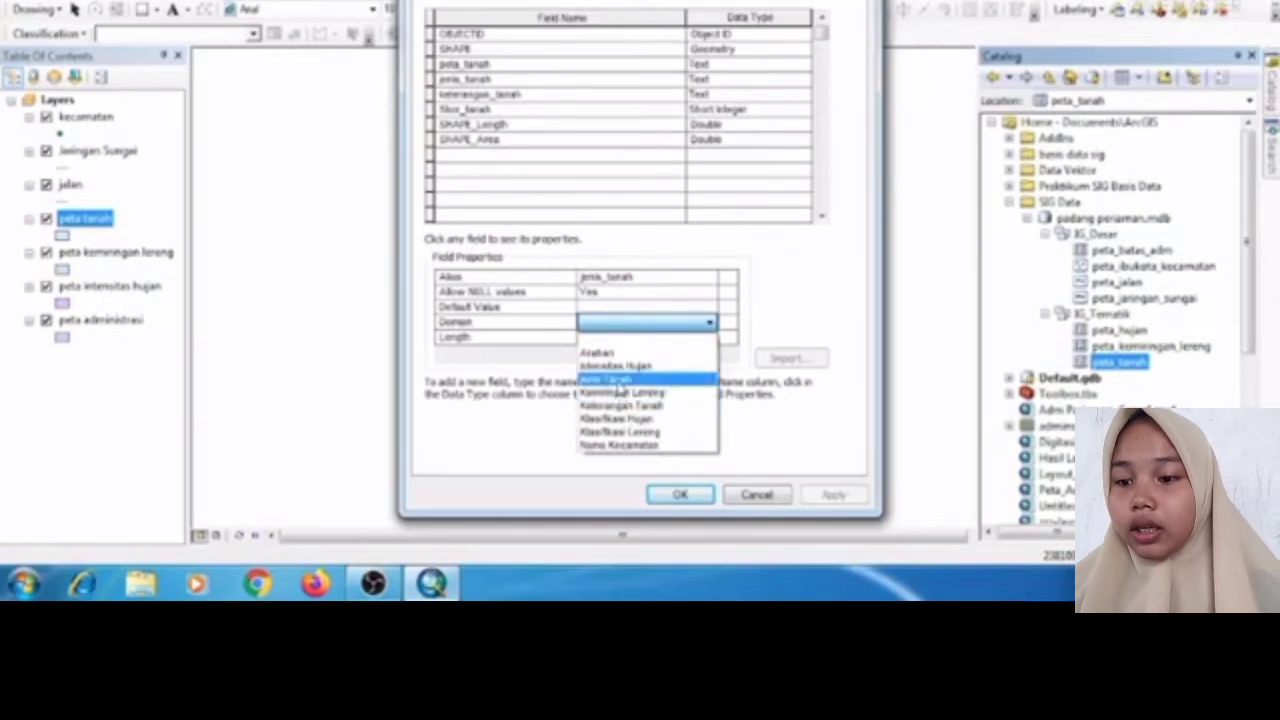
{"action": "left_click", "coordinate": [605, 379]}
{"action": "left_click", "coordinate": [810, 495]}
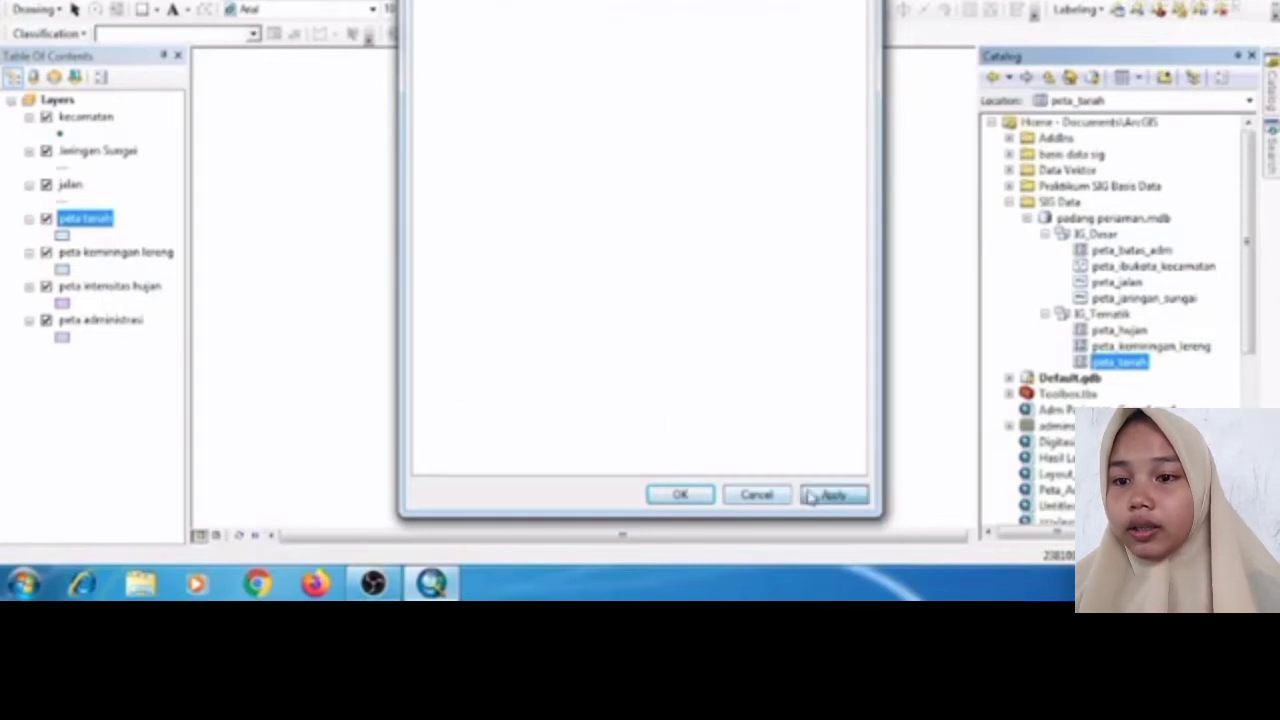
{"action": "left_click", "coordinate": [680, 494]}
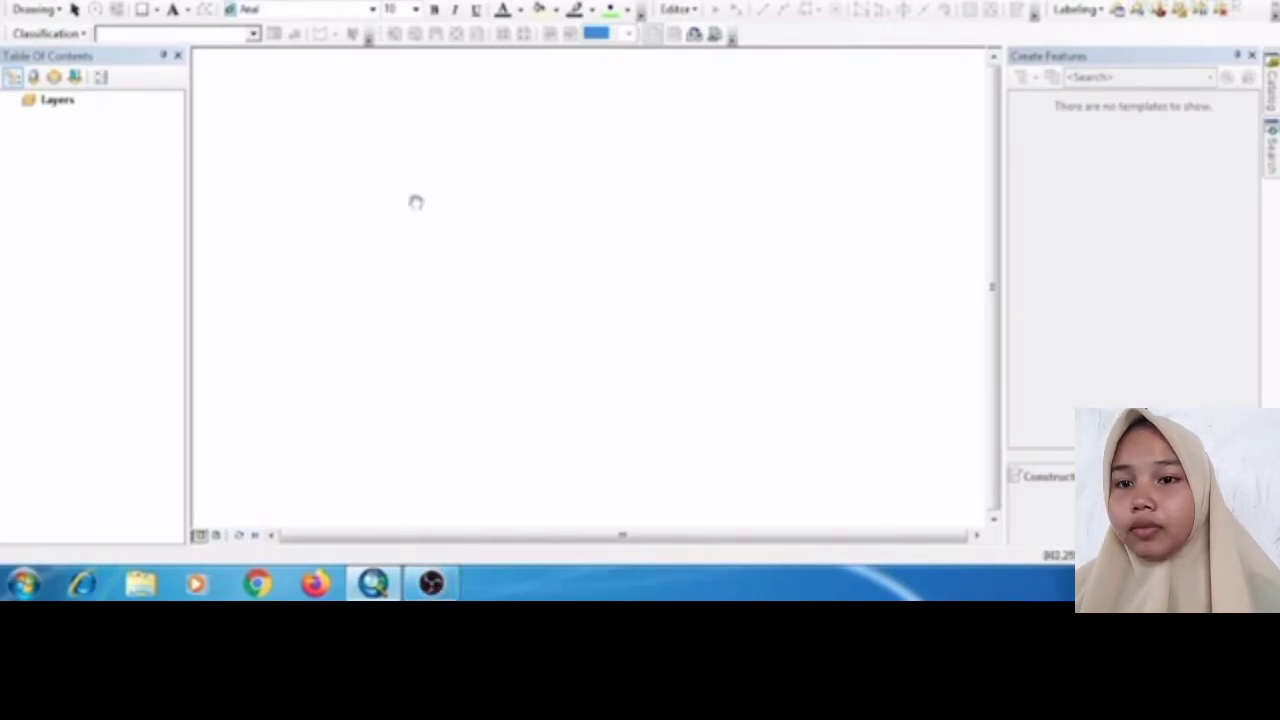
- Add the Kota Pariaman administrative map JPG image from the ArcGIS home folder to the empty map, accepting its unknown spatial reference
{"action": "left_click", "coordinate": [242, 1]}
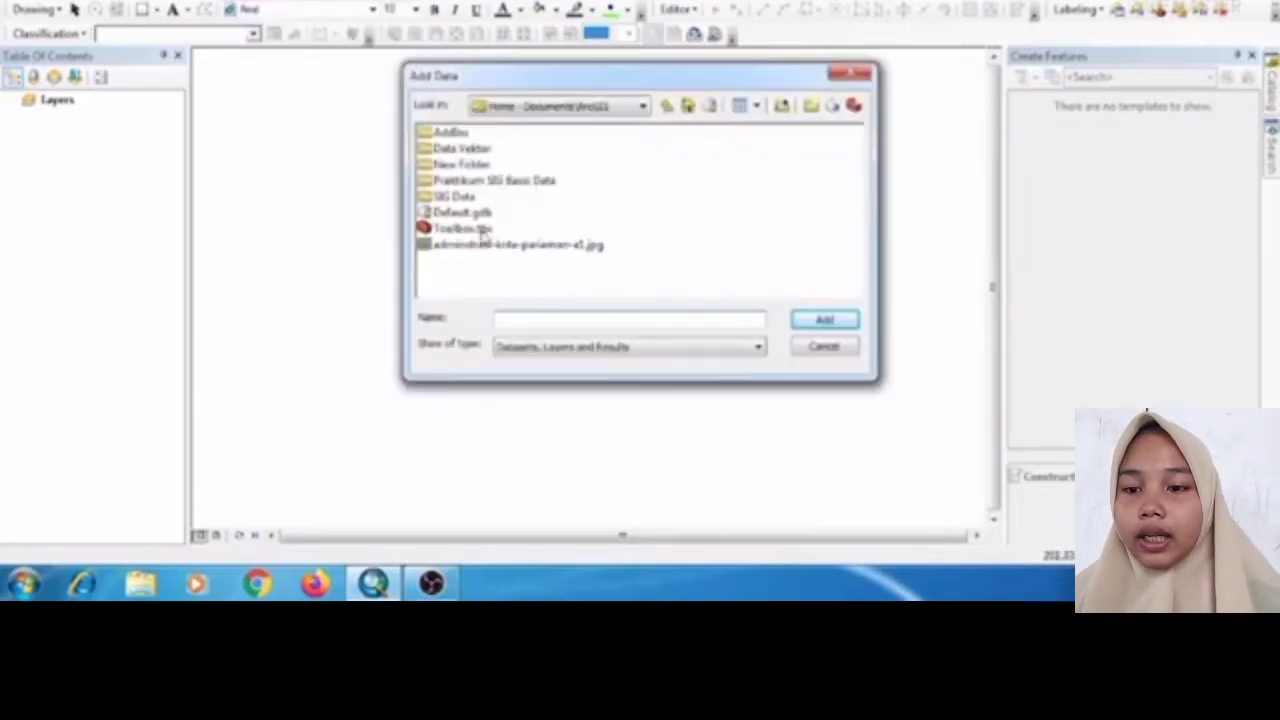
{"action": "left_click", "coordinate": [490, 246]}
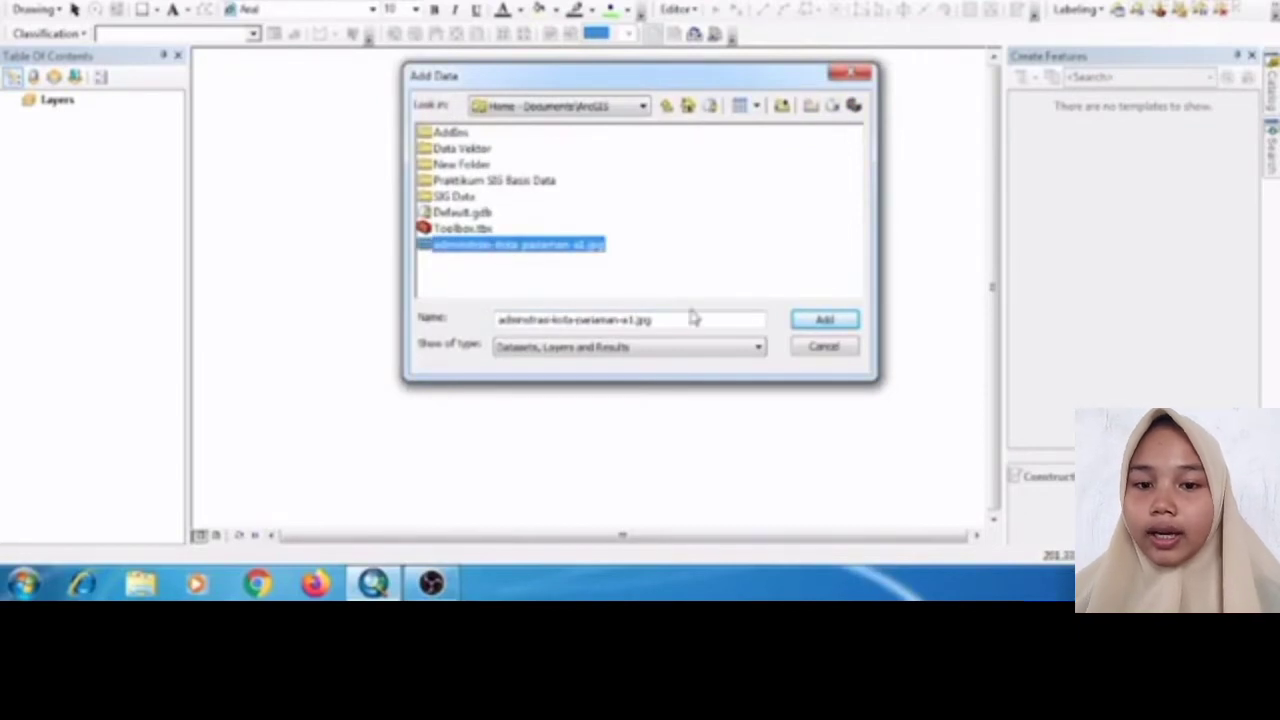
{"action": "left_click", "coordinate": [815, 320]}
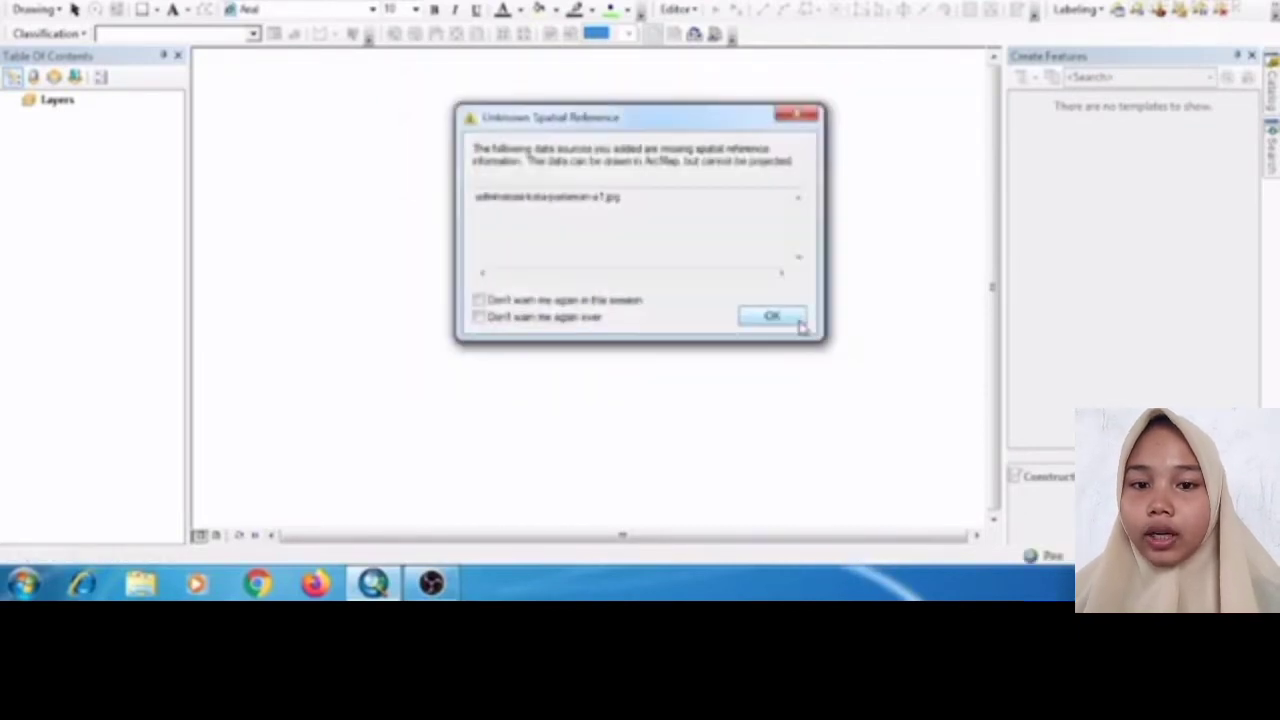
{"action": "left_click", "coordinate": [771, 317]}
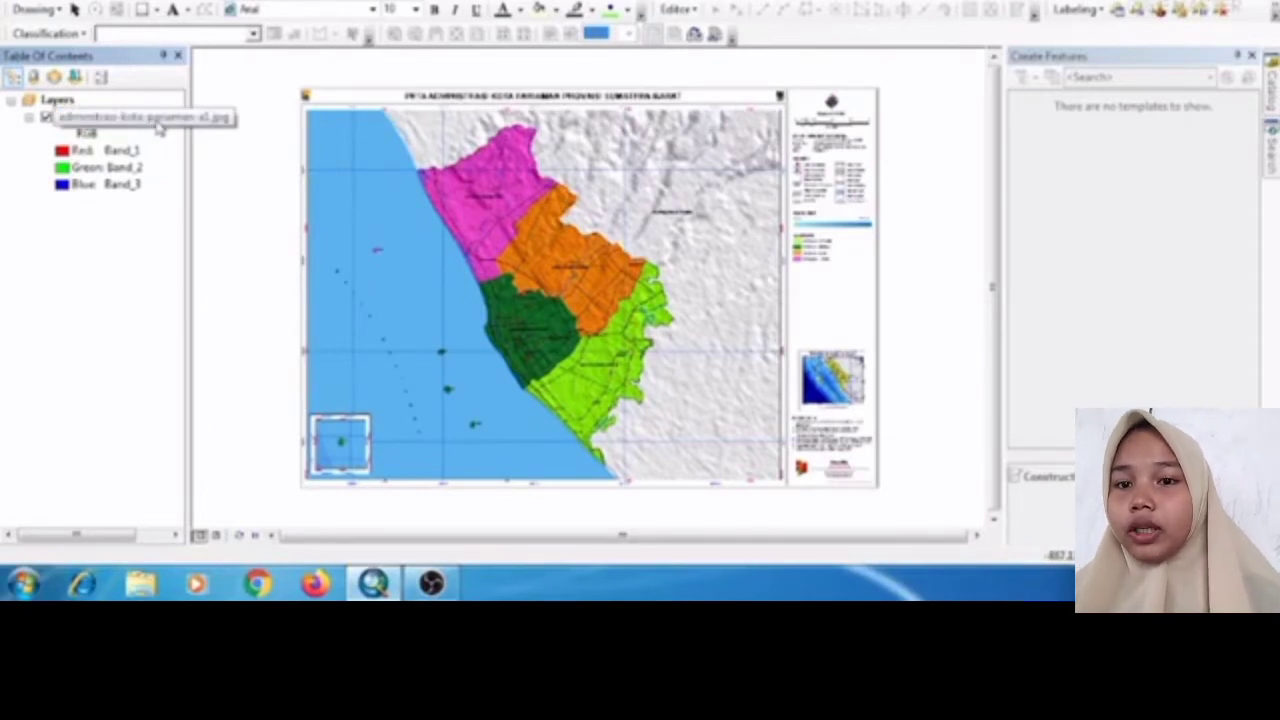
{"action": "right_click", "coordinate": [157, 124]}
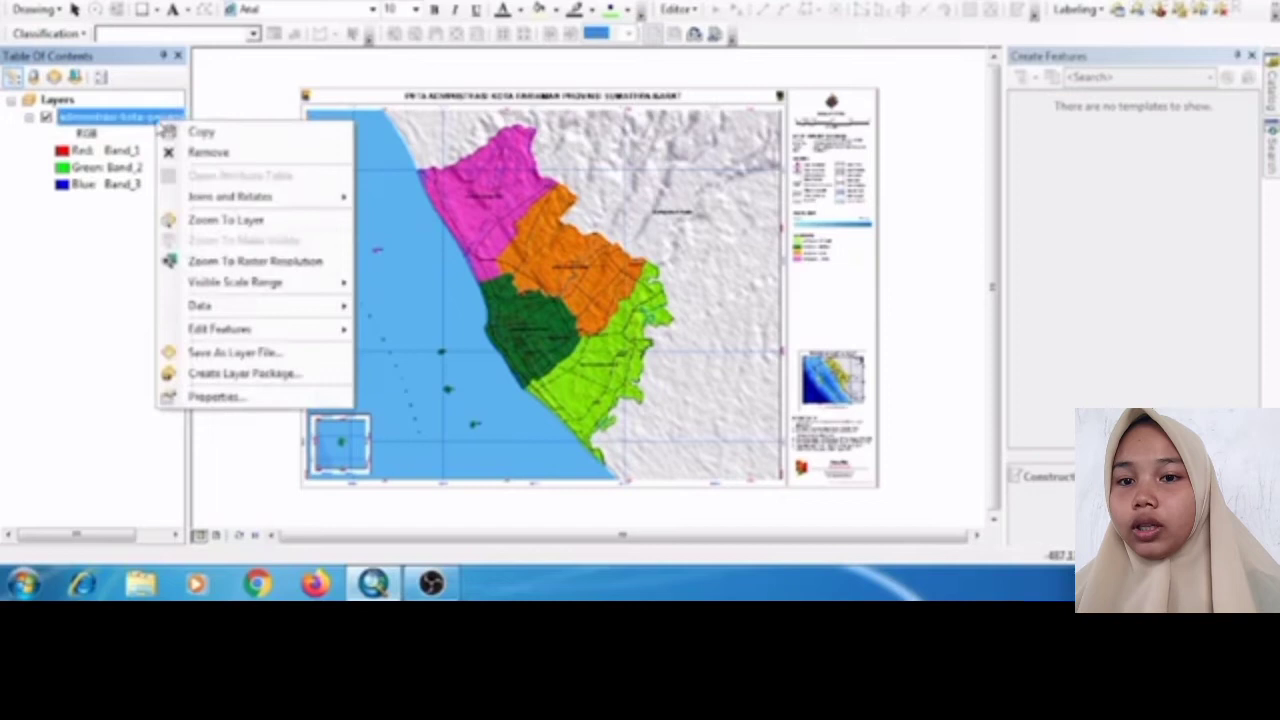
{"action": "left_click", "coordinate": [200, 398]}
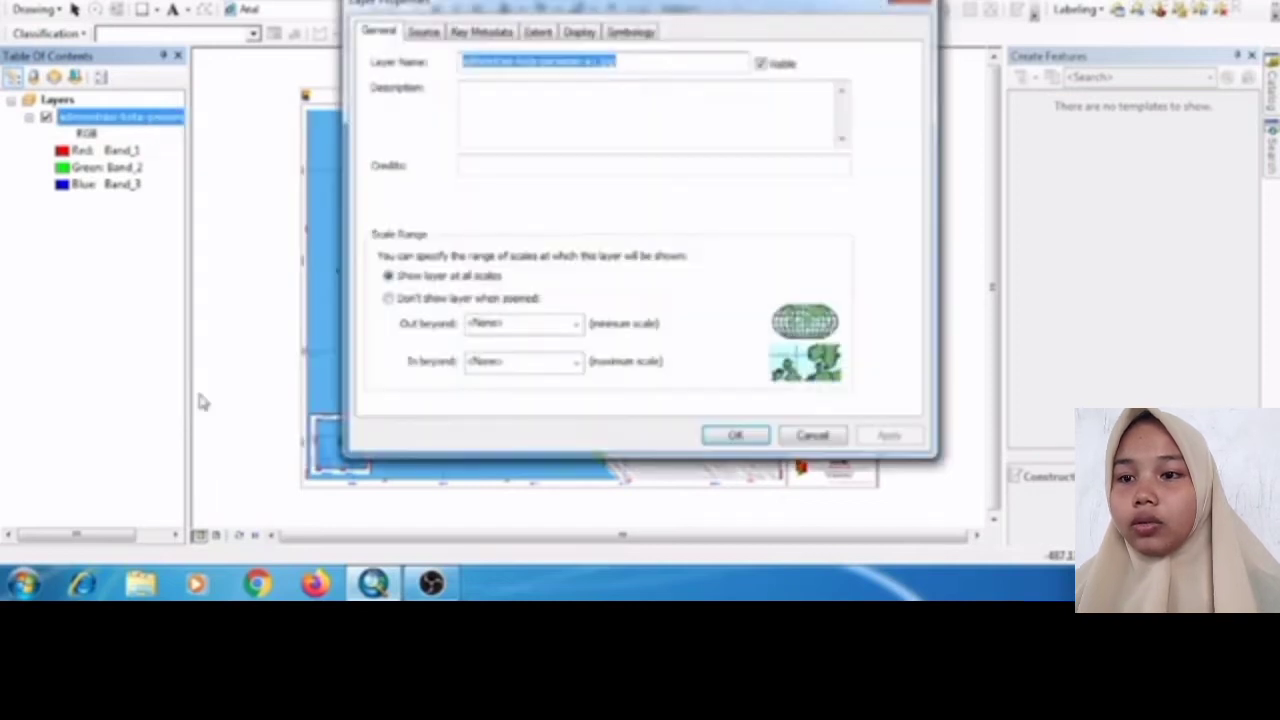
{"action": "left_click", "coordinate": [912, 5]}
- Set the data frame's coordinate system to the favourite WGS 1984 UTM Zone 49S
{"action": "right_click", "coordinate": [68, 100]}
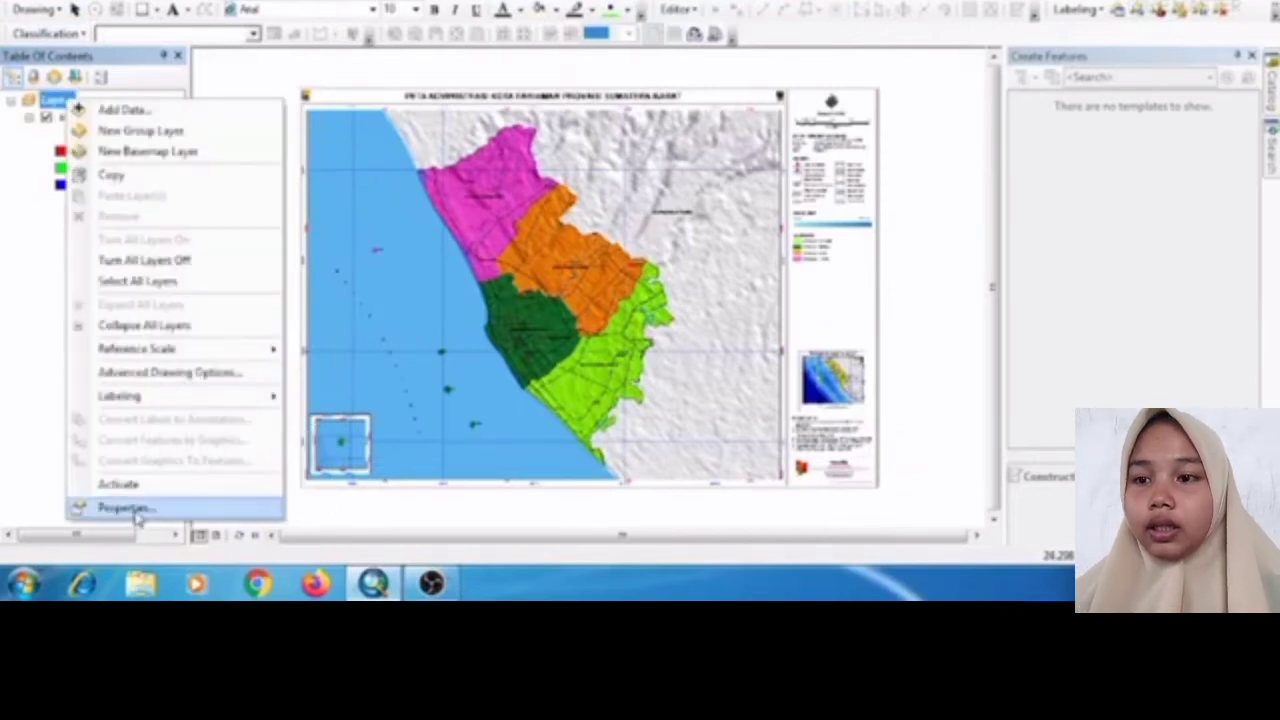
{"action": "left_click", "coordinate": [125, 508]}
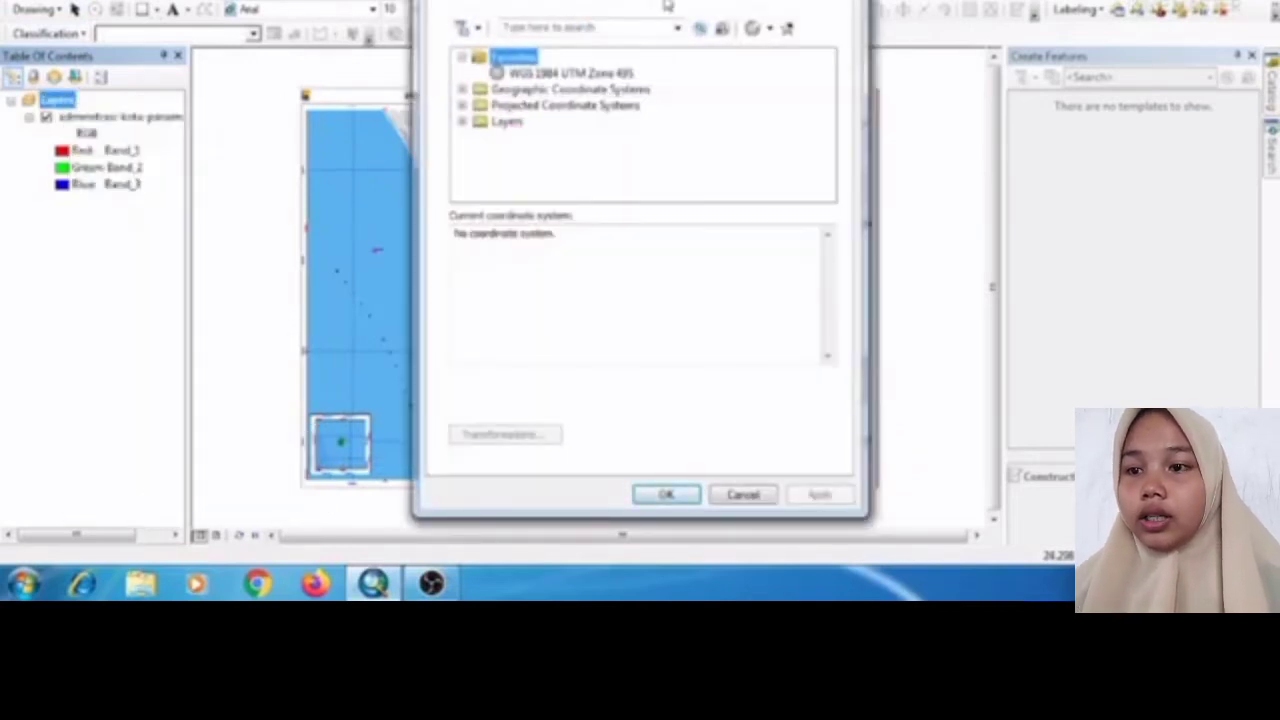
{"action": "left_click", "coordinate": [602, 75]}
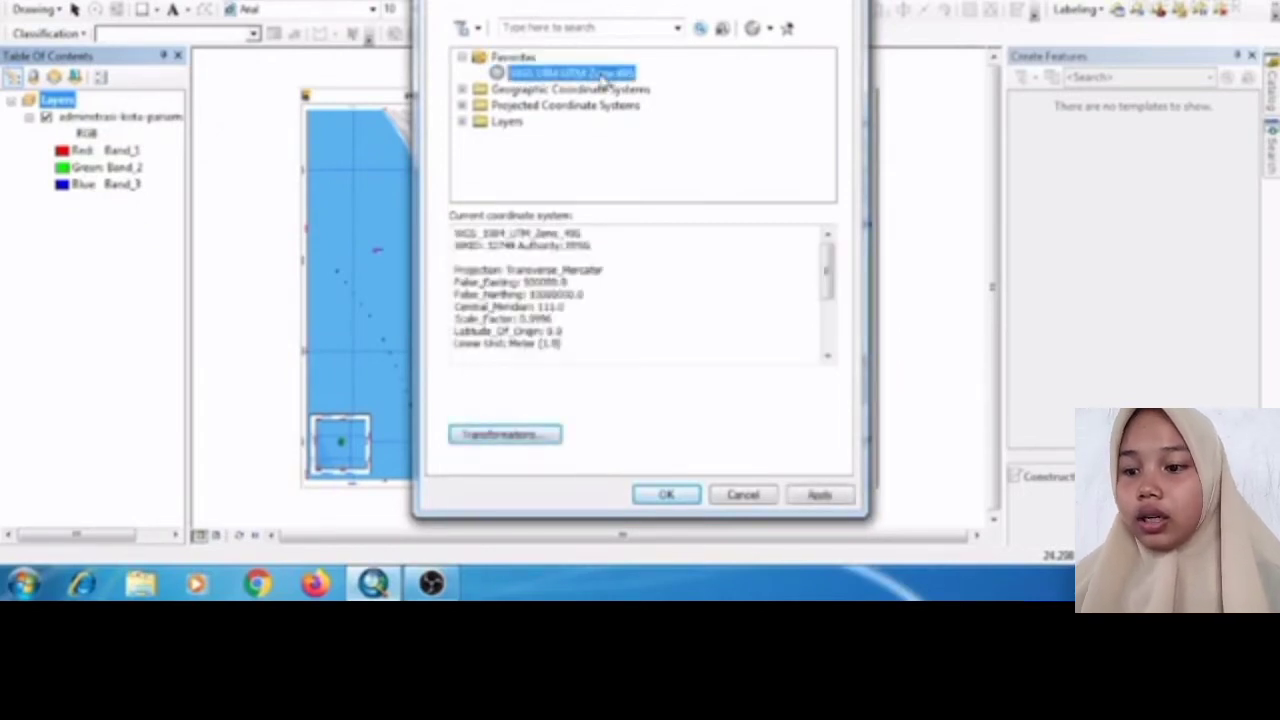
{"action": "left_click", "coordinate": [819, 498]}
{"action": "left_click", "coordinate": [662, 495]}
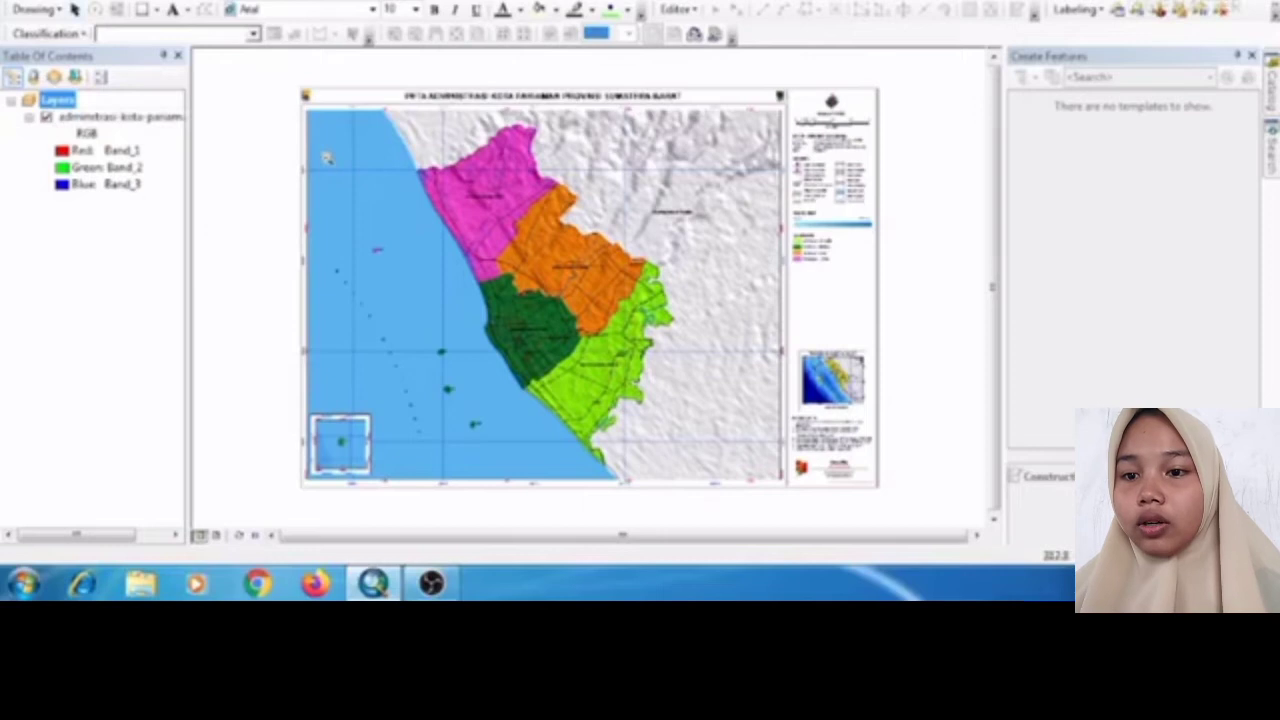
- Place the first georeferencing control point at the centre of the red grid cross above the island P. Kasiak
{"action": "left_click_drag", "start_coordinate": [355, 226], "coordinate": [420, 260]}
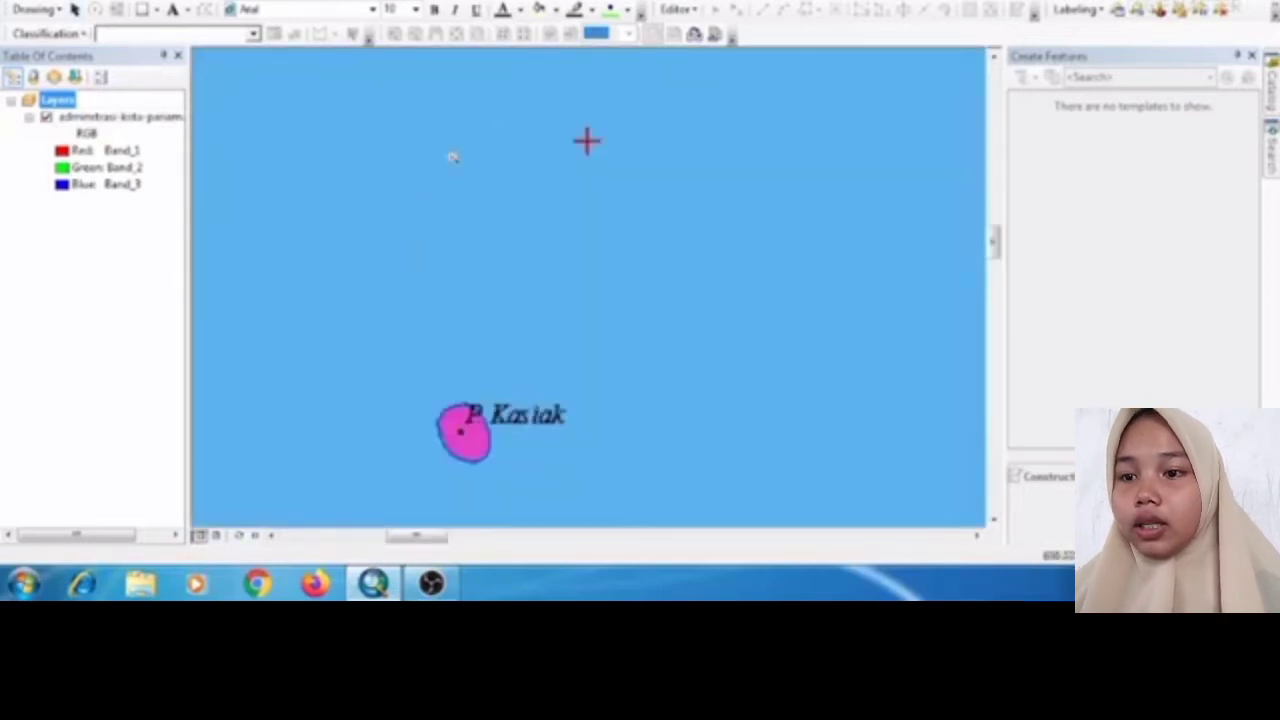
{"action": "left_click", "coordinate": [666, 197]}
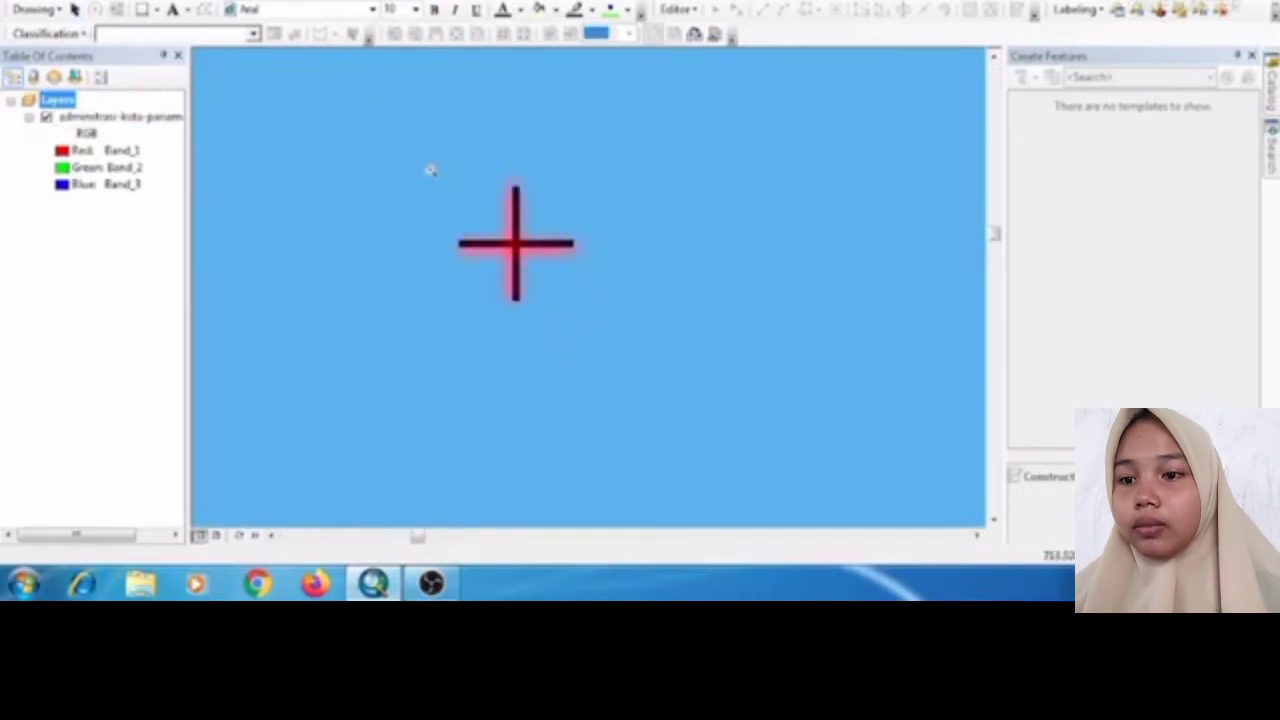
{"action": "left_click_drag", "start_coordinate": [606, 320], "coordinate": [605, 318]}
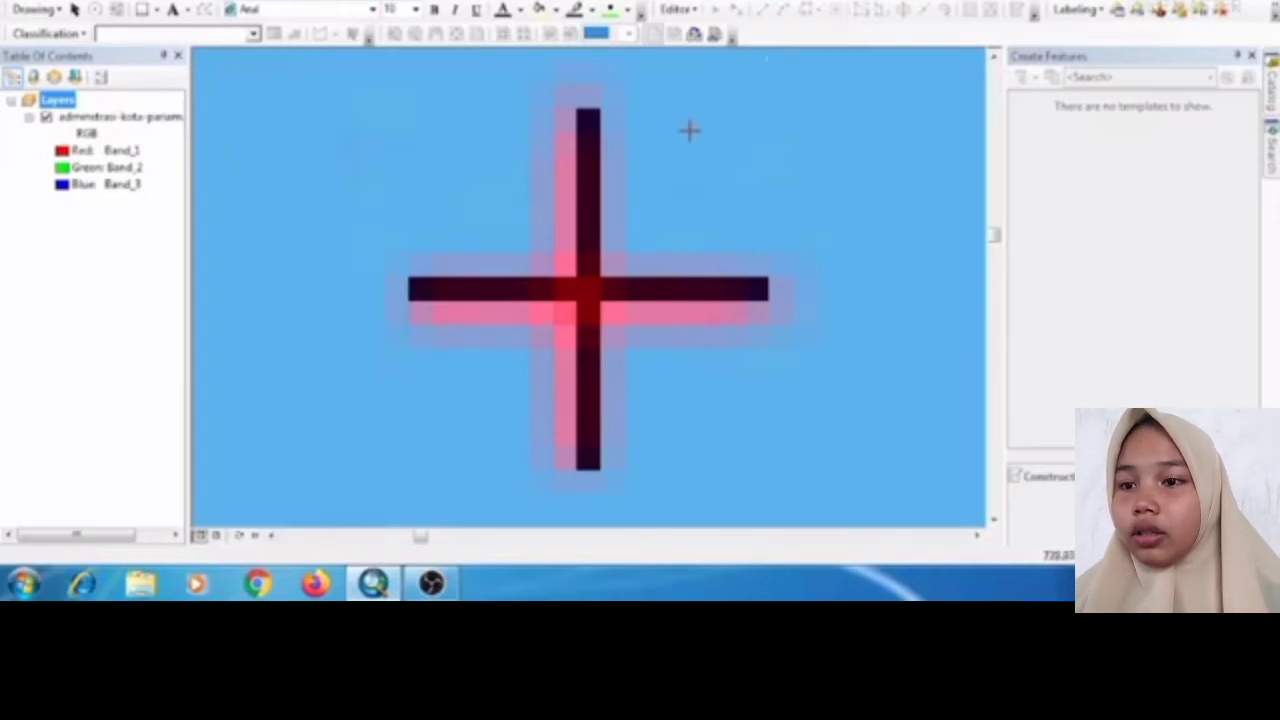
{"action": "left_click", "coordinate": [587, 289]}
- Set the first control point's X to 619991 and its Y to the grid northing of that cross
{"action": "right_click", "coordinate": [588, 291]}
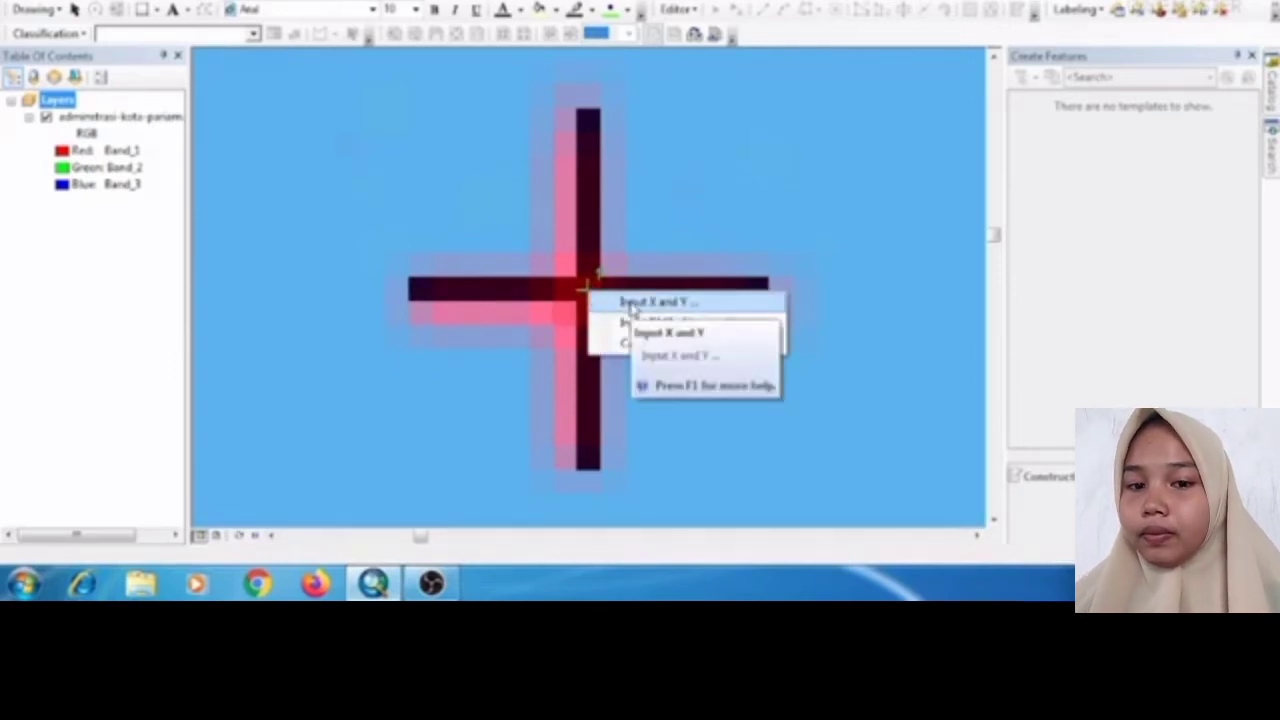
{"action": "left_click", "coordinate": [632, 303]}
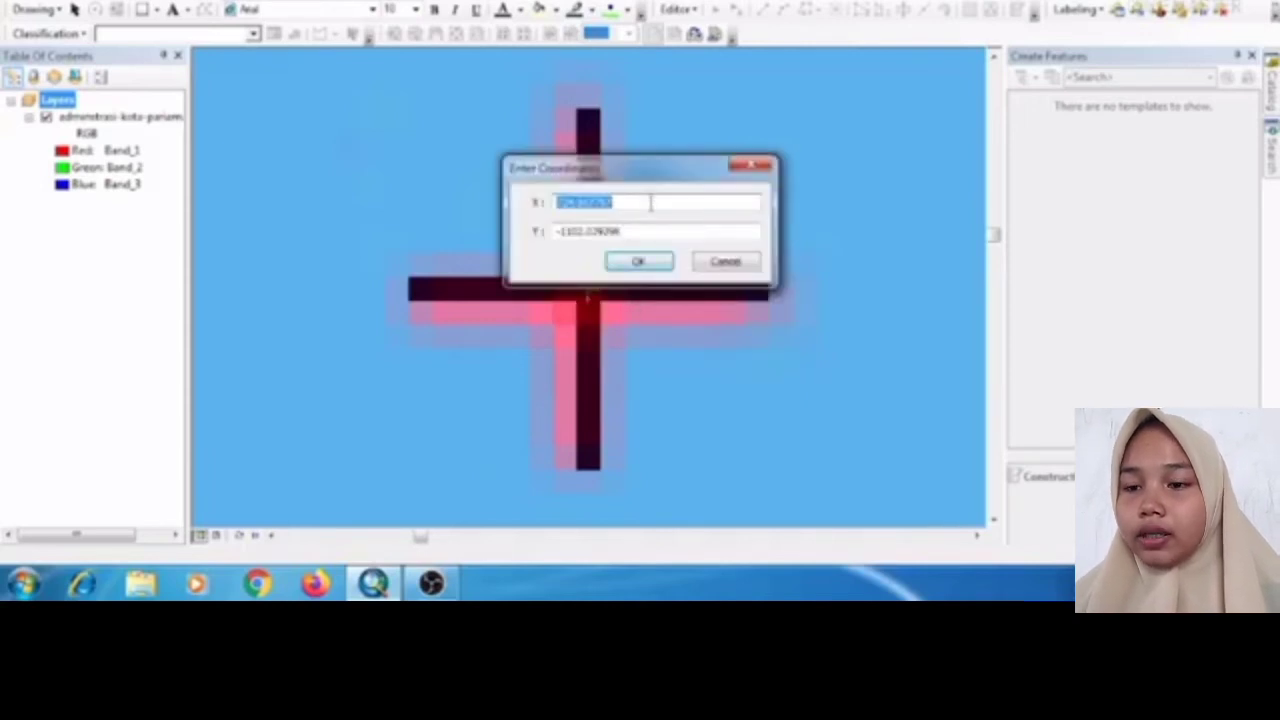
{"action": "key", "text": "BackSpace"}
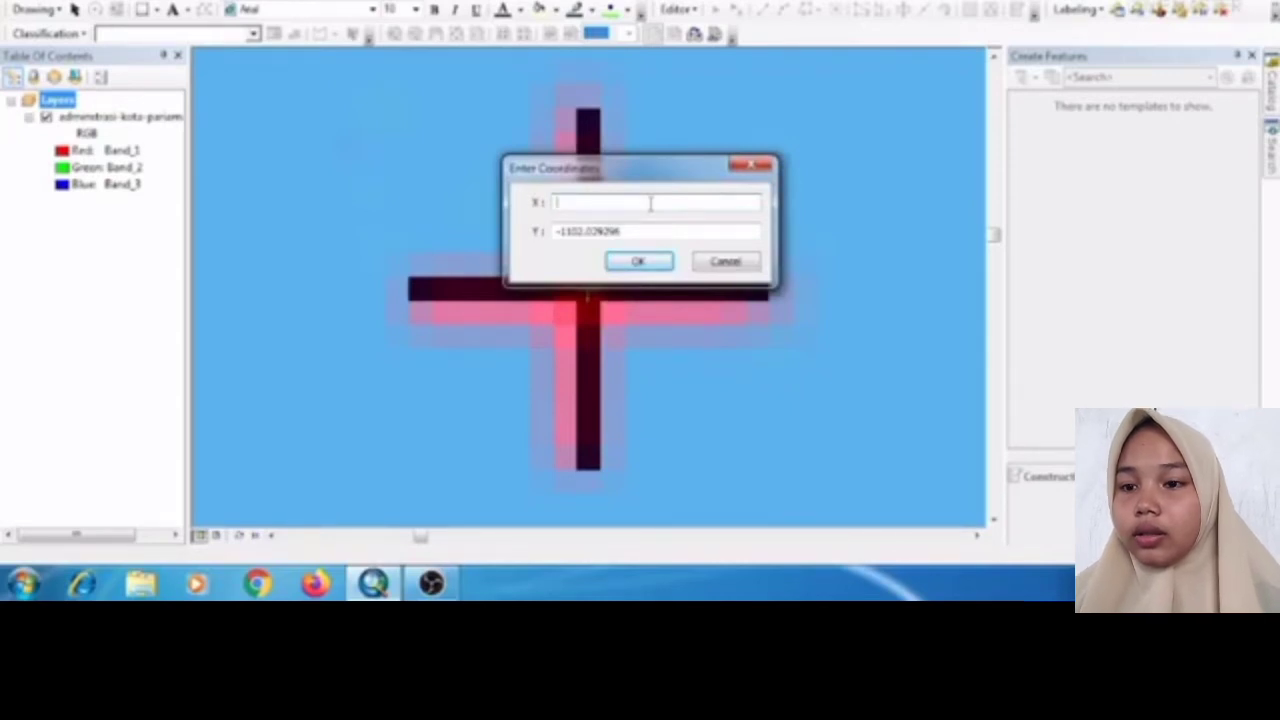
{"action": "type", "text": "6.6"}
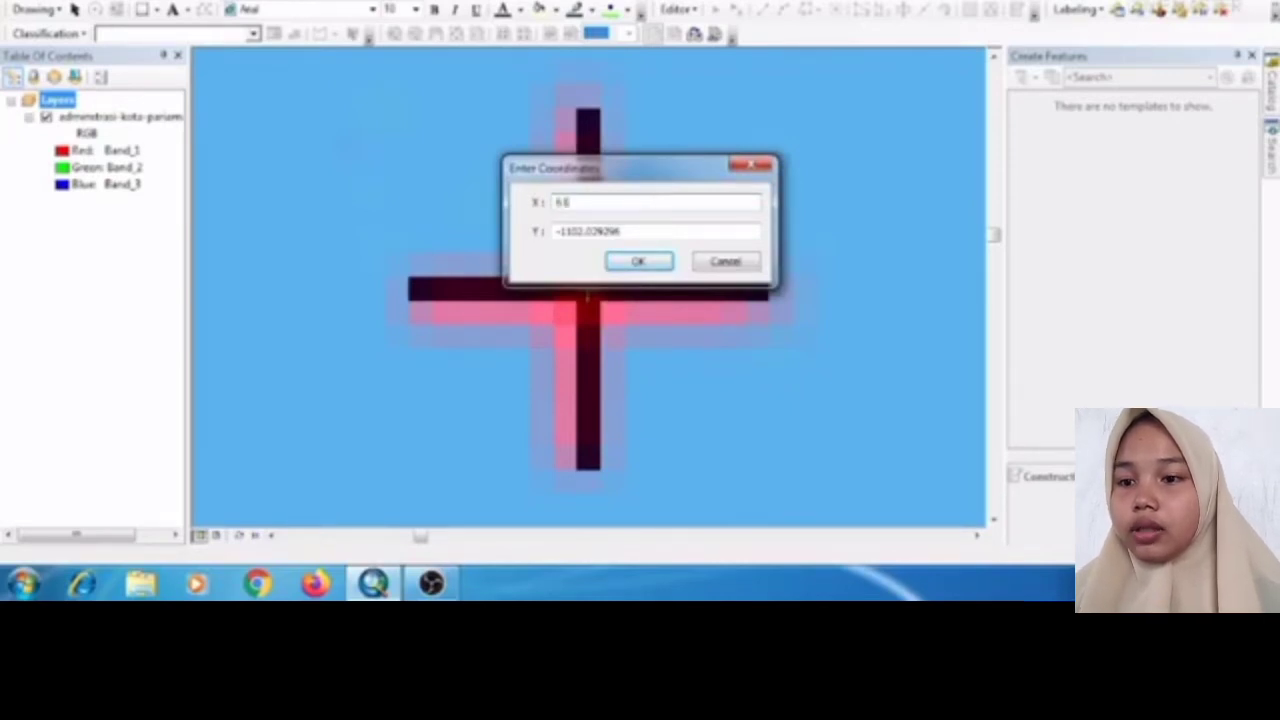
{"action": "type", "text": "99"}
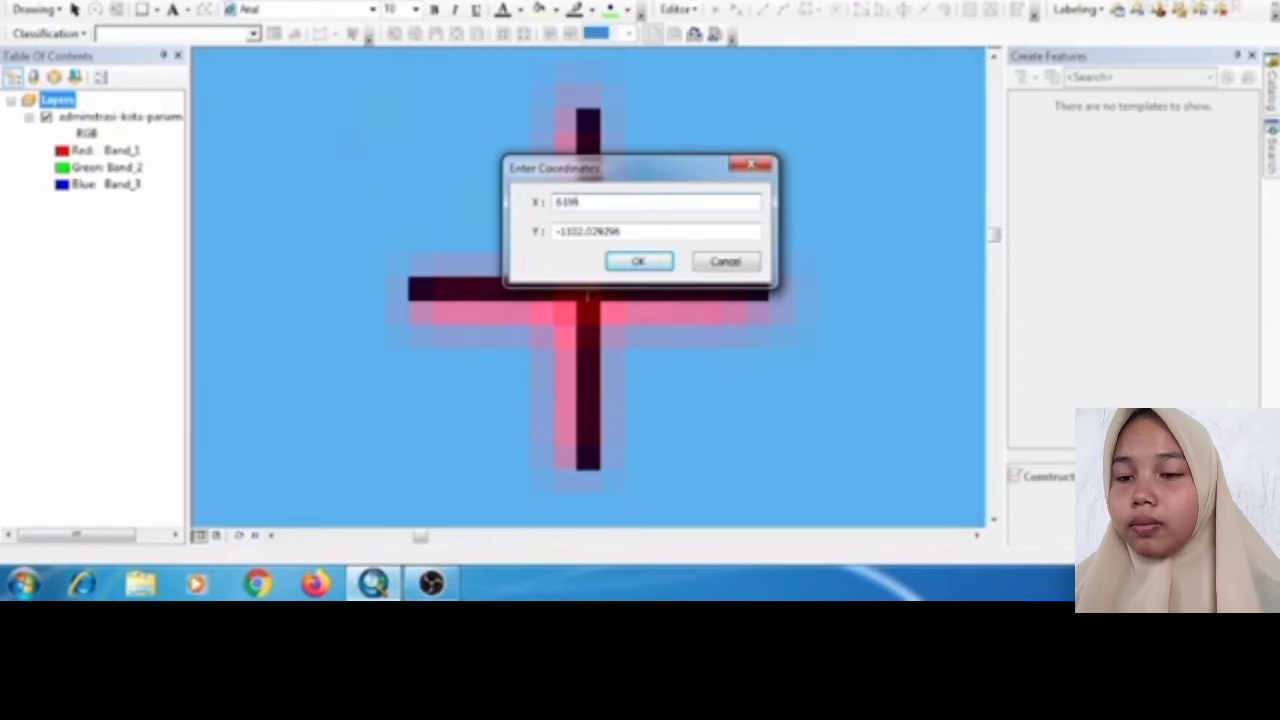
{"action": "type", "text": "91"}
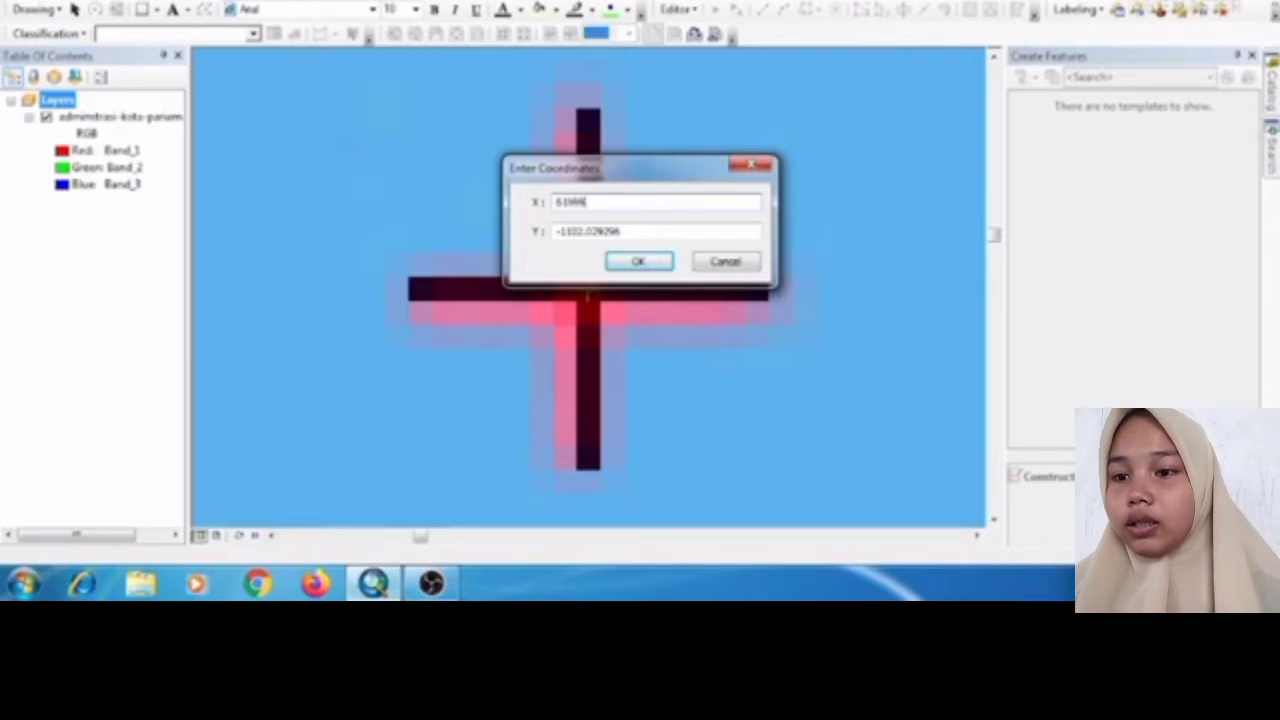
{"action": "left_click", "coordinate": [654, 232]}
{"action": "key", "text": "BackSpace"}
{"action": "key", "text": "BackSpace"}
{"action": "key", "text": "BackSpace"}
{"action": "key", "text": "BackSpace"}
{"action": "key", "text": "BackSpace"}
{"action": "key", "text": "BackSpace"}
{"action": "key", "text": "BackSpace"}
{"action": "key", "text": "BackSpace"}
{"action": "key", "text": "BackSpace"}
{"action": "key", "text": "BackSpace"}
{"action": "key", "text": "BackSpace"}
{"action": "key", "text": "BackSpace"}
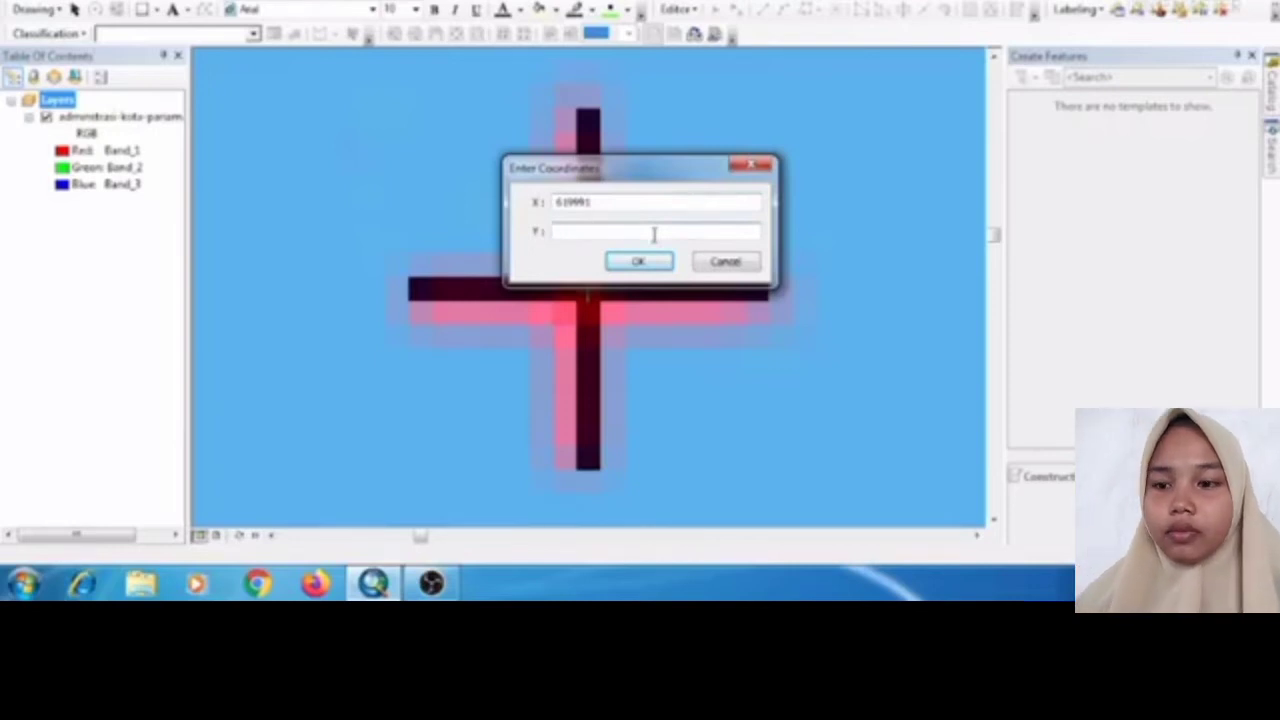
{"action": "type", "text": "9934"}
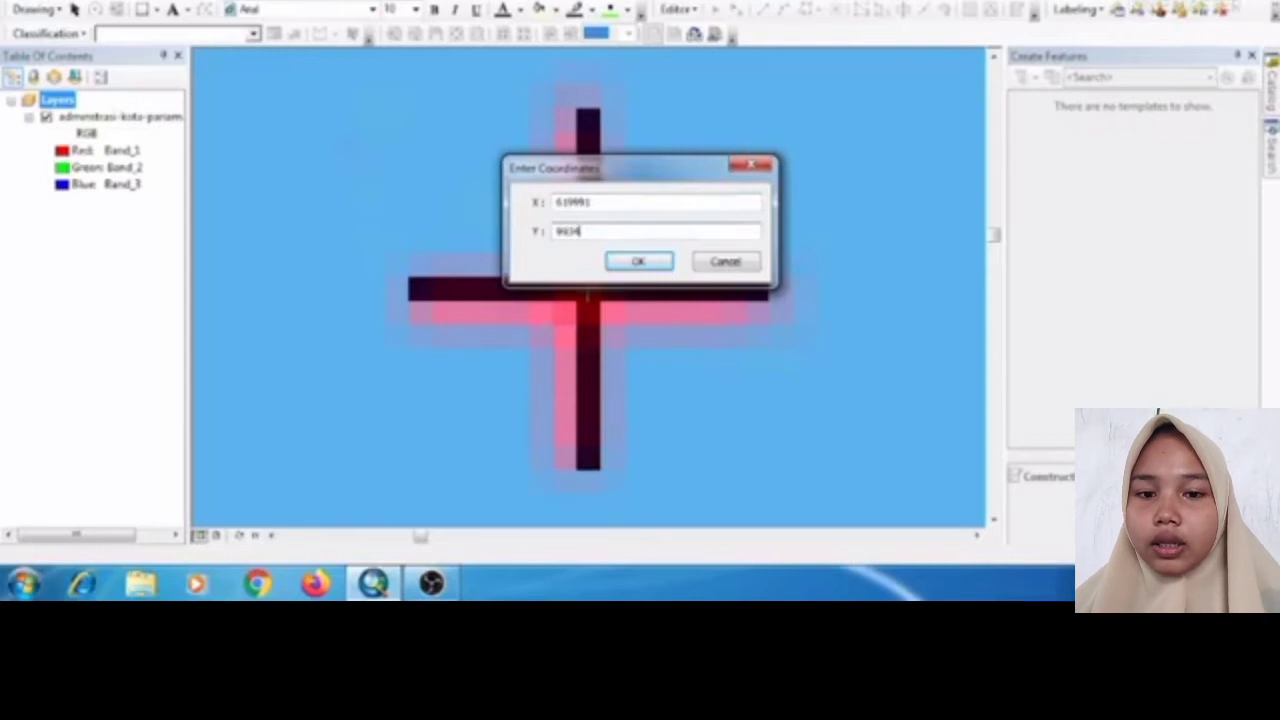
{"action": "type", "text": "993"}
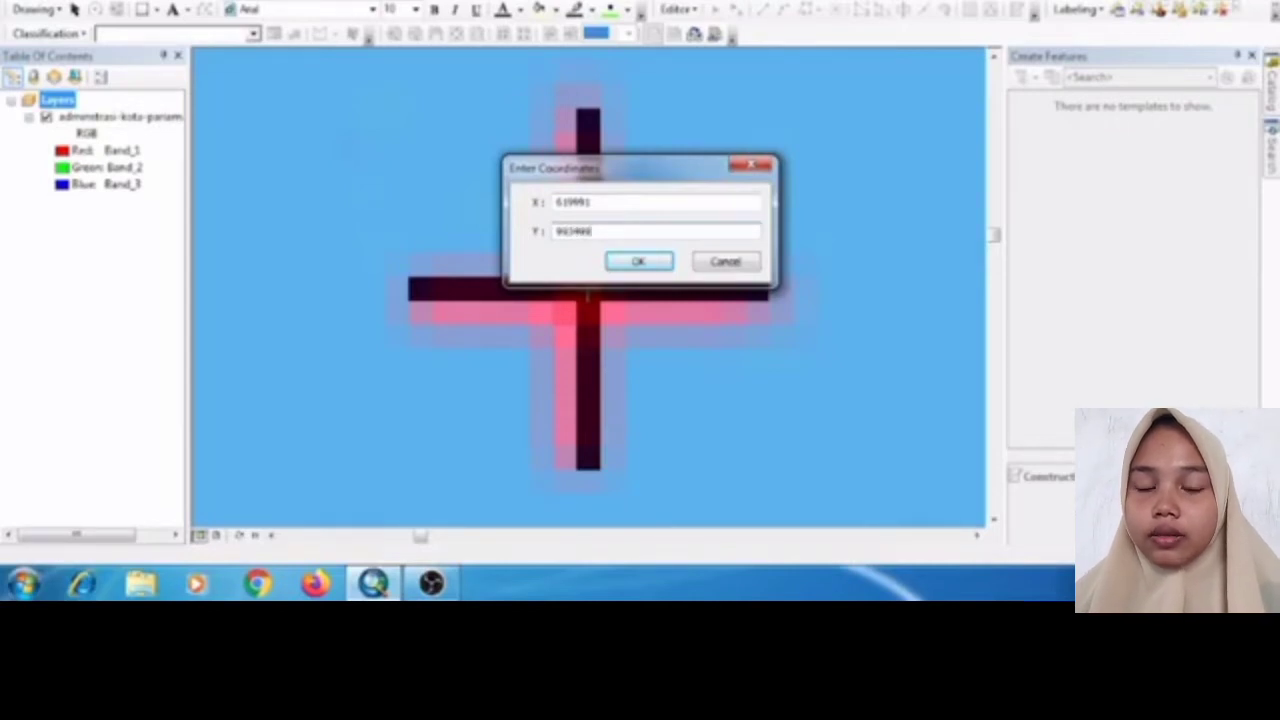
{"action": "left_click", "coordinate": [655, 260]}
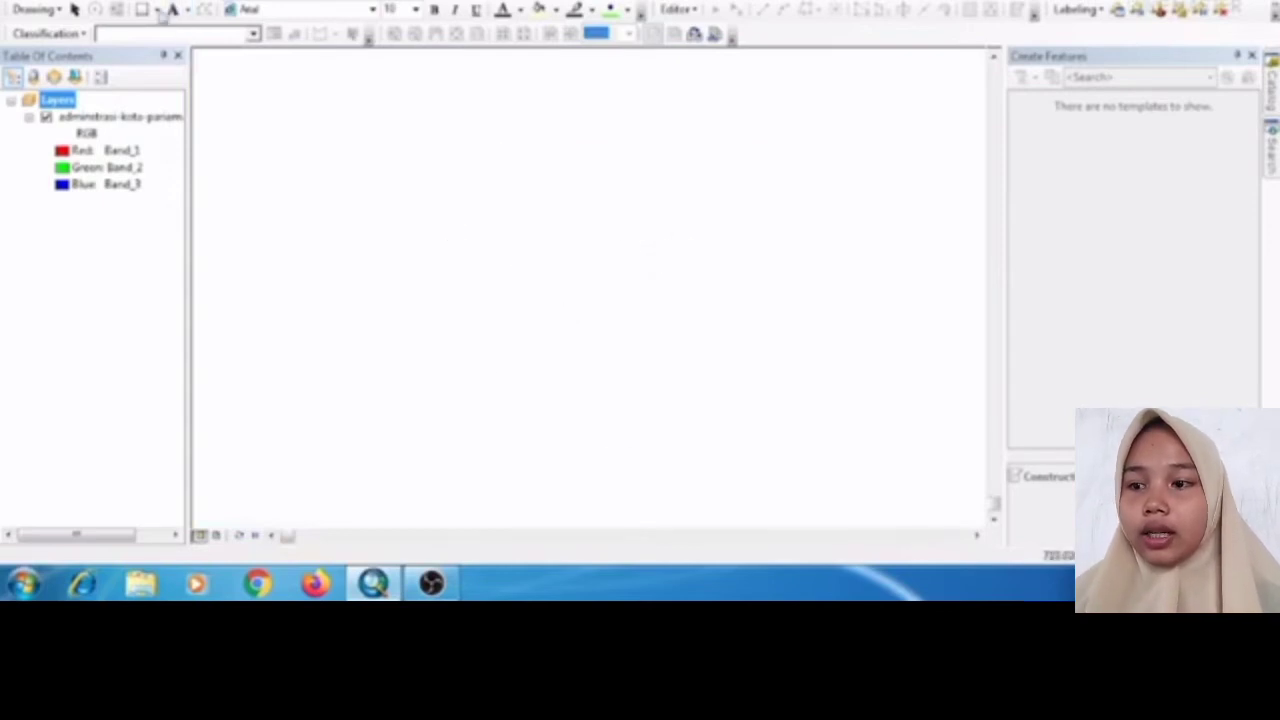
- Place the second control point at the centre of the map's southwestern red grid cross, beside the small inset, and start entering its coordinates
{"action": "left_click", "coordinate": [84, 1]}
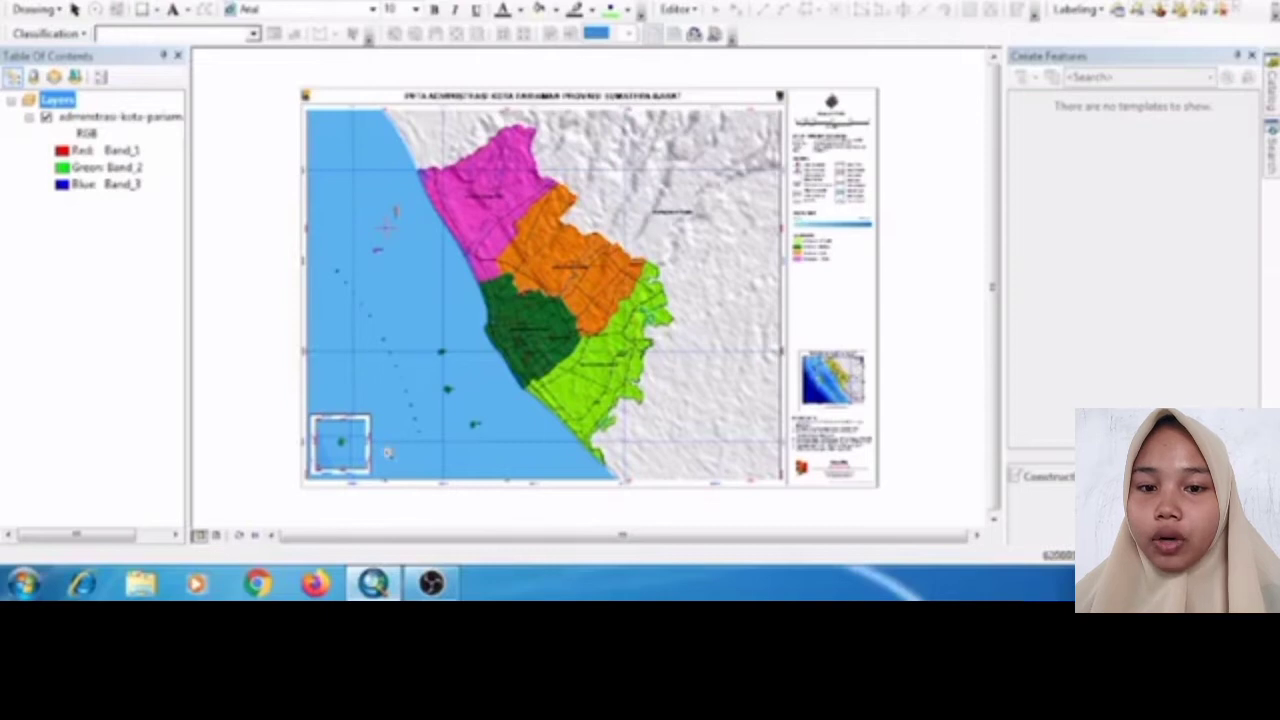
{"action": "left_click_drag", "start_coordinate": [384, 472], "coordinate": [424, 496]}
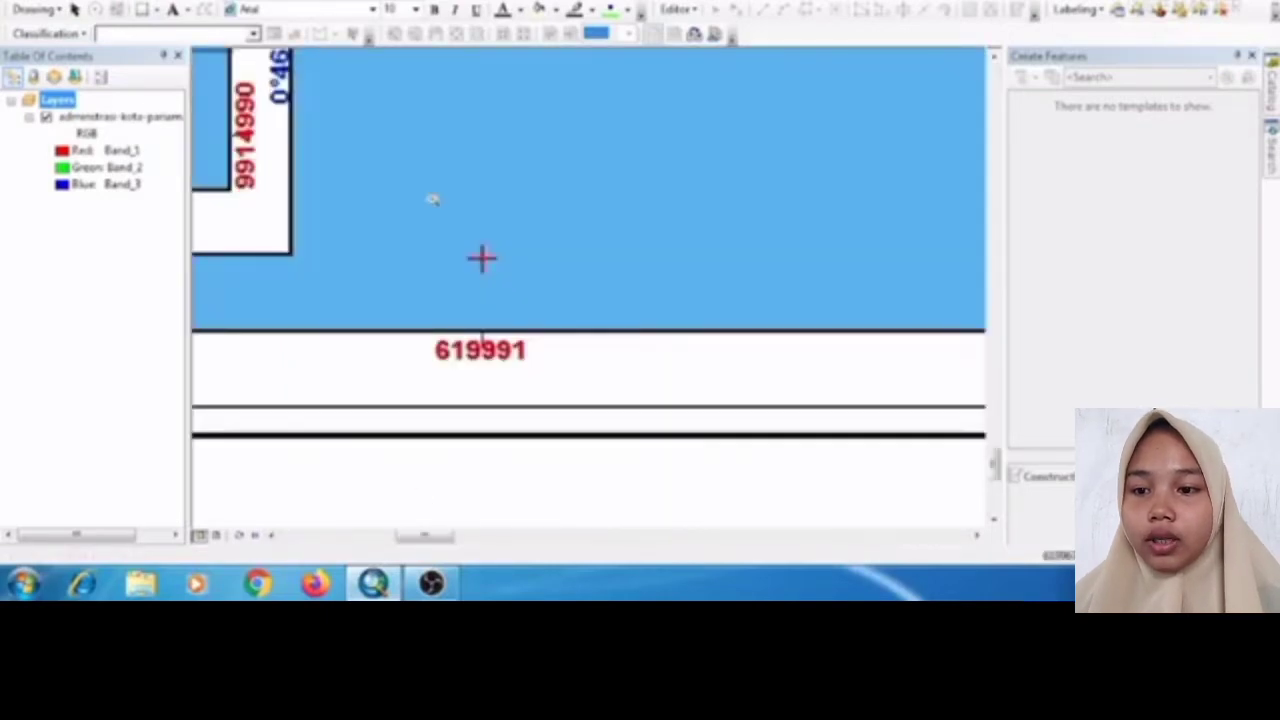
{"action": "left_click_drag", "start_coordinate": [508, 281], "coordinate": [548, 317]}
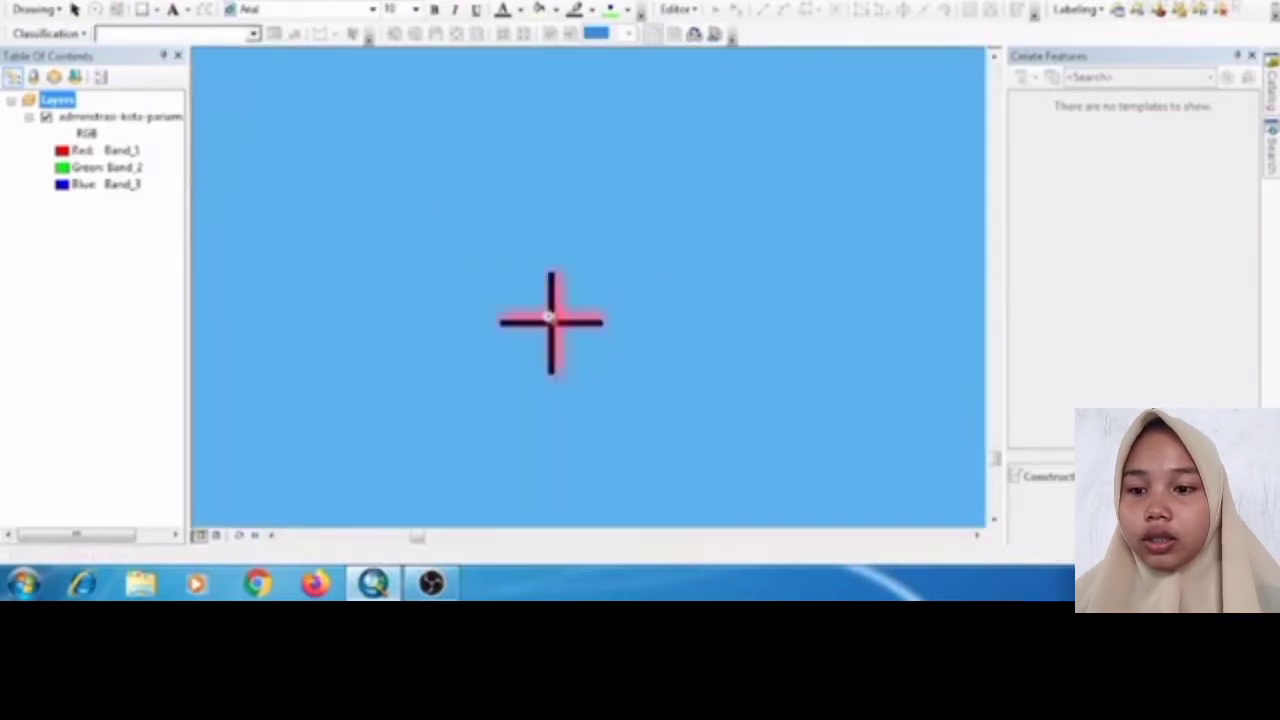
{"action": "left_click_drag", "start_coordinate": [388, 250], "coordinate": [669, 431]}
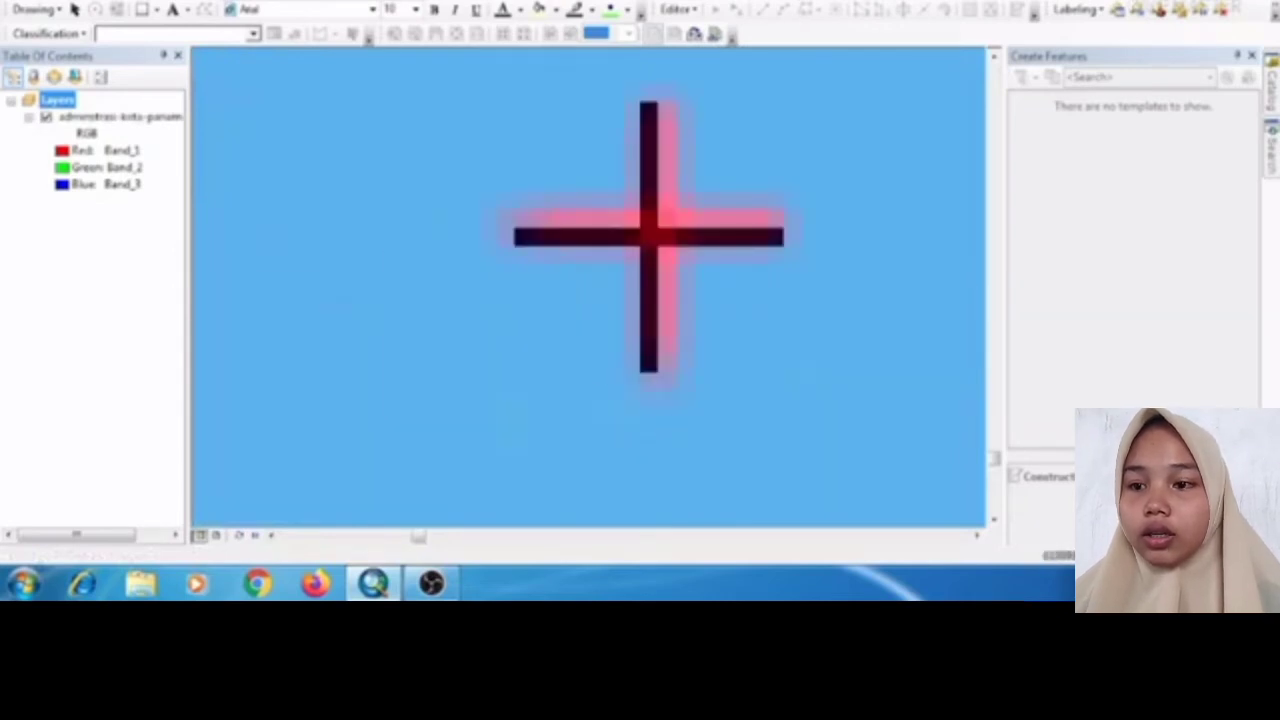
{"action": "right_click", "coordinate": [648, 234]}
{"action": "left_click", "coordinate": [700, 246]}
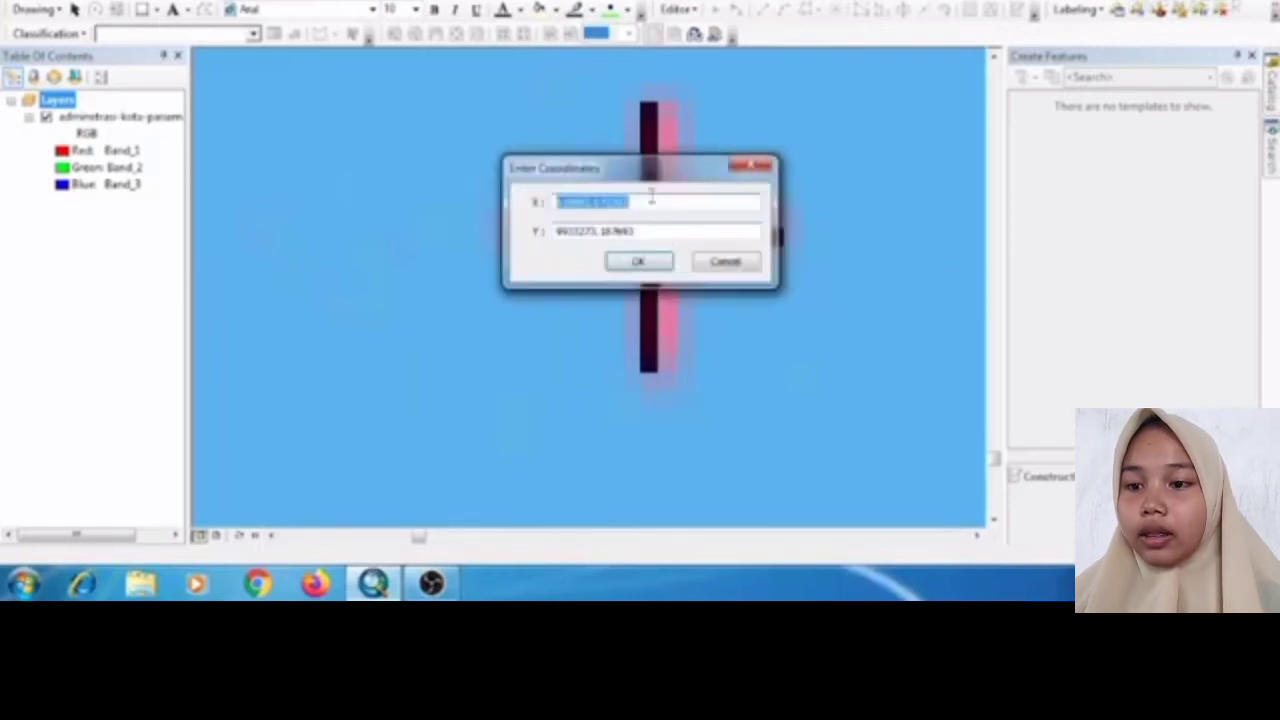
- Set the second control point's X to 619991 and its Y to the grid northing of that cross
{"action": "left_click", "coordinate": [651, 201]}
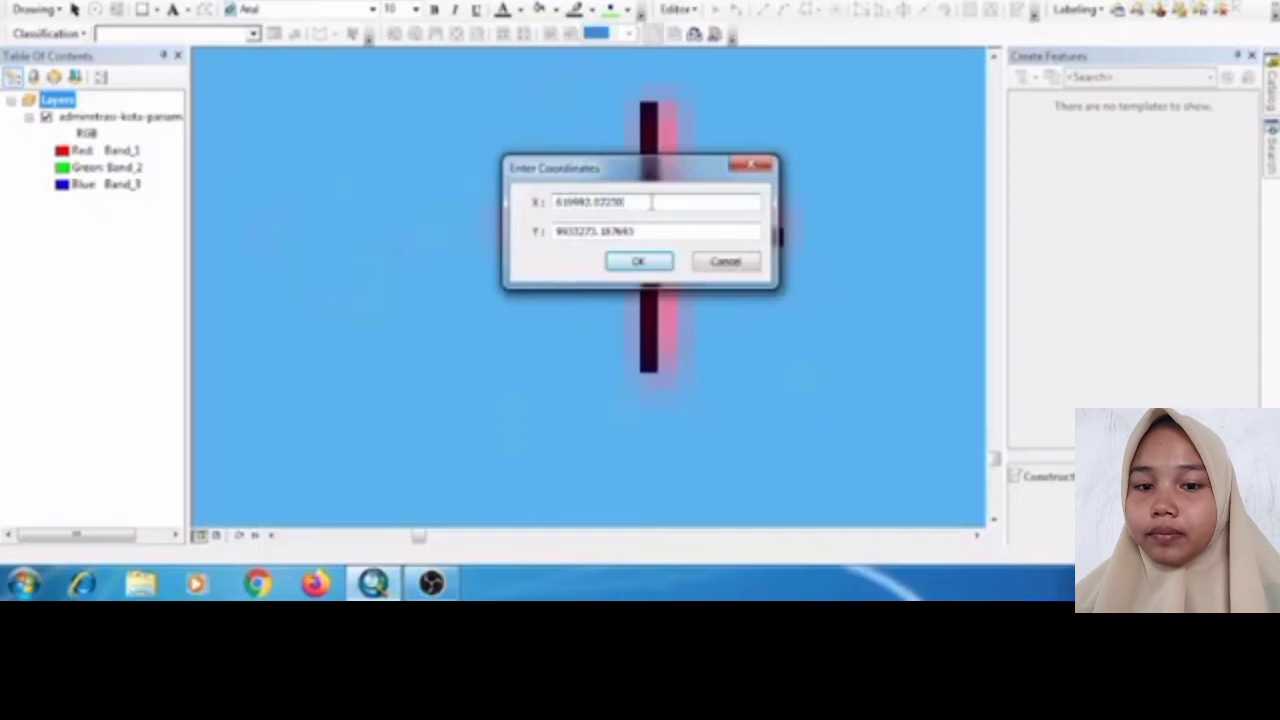
{"action": "key", "text": "BackSpace"}
{"action": "key", "text": "BackSpace"}
{"action": "key", "text": "BackSpace"}
{"action": "key", "text": "BackSpace"}
{"action": "key", "text": "BackSpace"}
{"action": "key", "text": "BackSpace"}
{"action": "key", "text": "BackSpace"}
{"action": "key", "text": "BackSpace"}
{"action": "key", "text": "BackSpace"}
{"action": "key", "text": "BackSpace"}
{"action": "key", "text": "BackSpace"}
{"action": "key", "text": "BackSpace"}
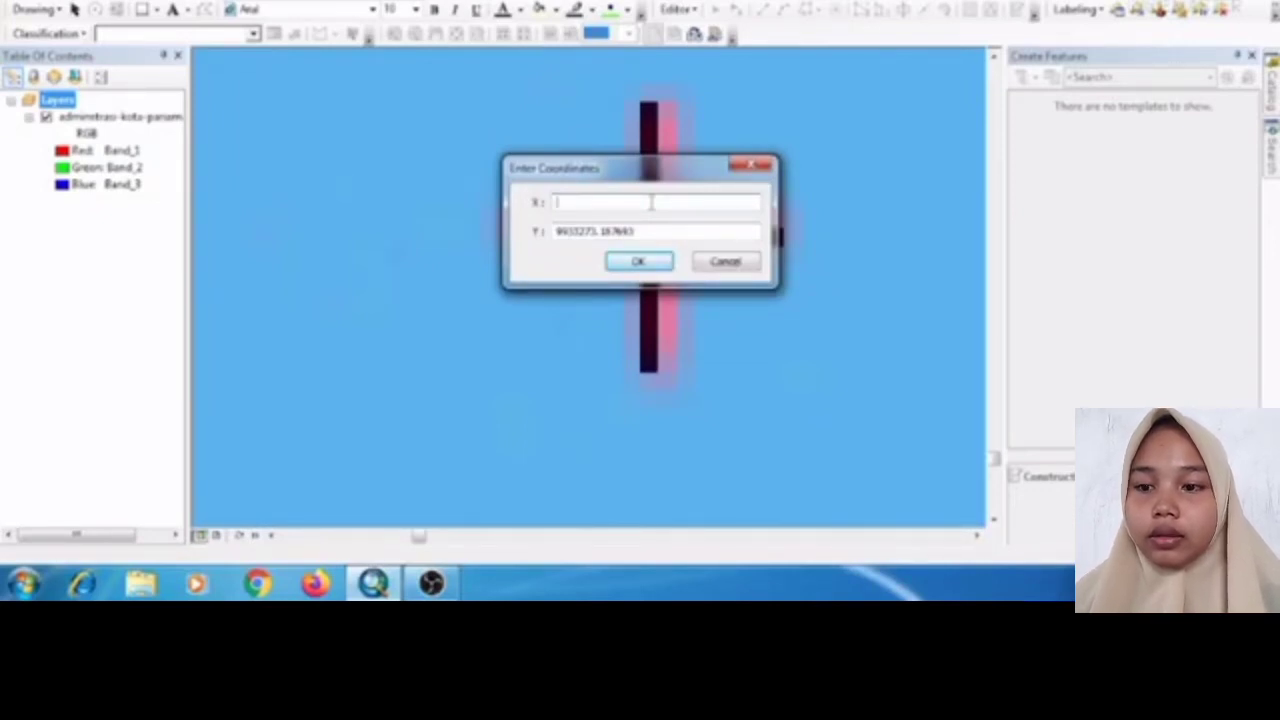
{"action": "type", "text": "618991"}
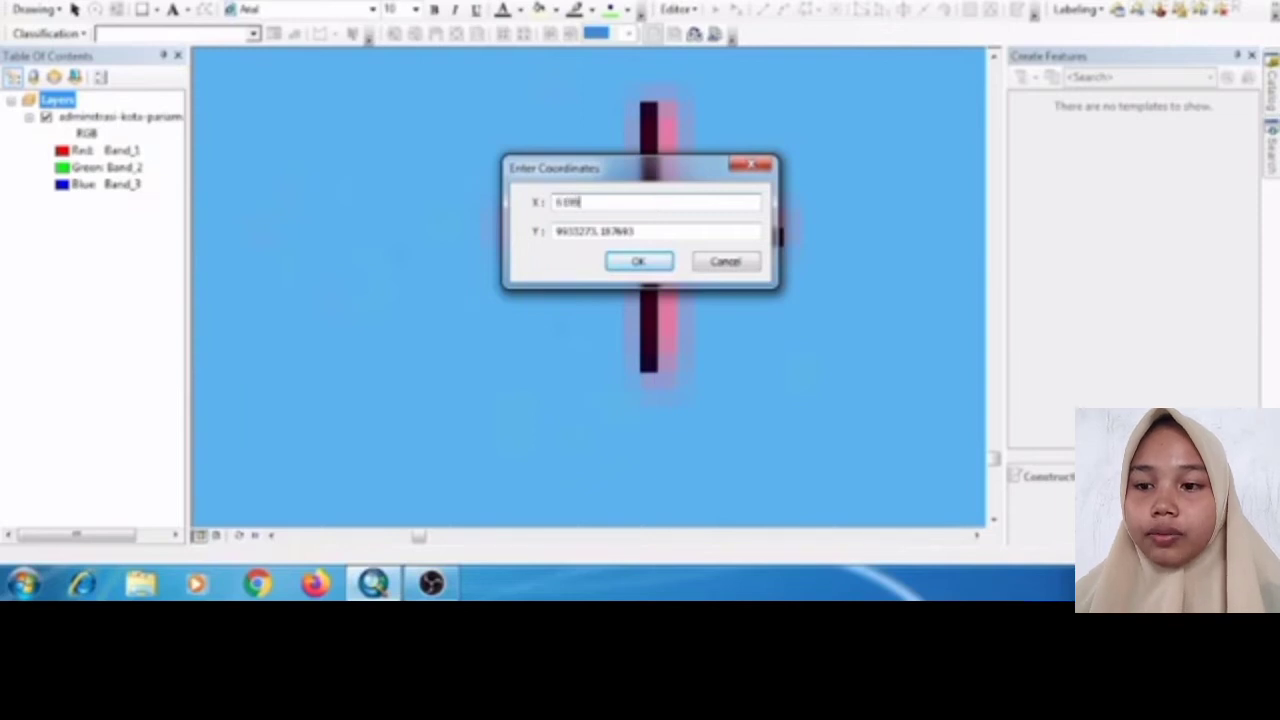
{"action": "left_click", "coordinate": [651, 229]}
{"action": "key", "text": "BackSpace"}
{"action": "key", "text": "BackSpace"}
{"action": "key", "text": "BackSpace"}
{"action": "key", "text": "BackSpace"}
{"action": "key", "text": "BackSpace"}
{"action": "key", "text": "BackSpace"}
{"action": "key", "text": "BackSpace"}
{"action": "key", "text": "BackSpace"}
{"action": "key", "text": "BackSpace"}
{"action": "key", "text": "BackSpace"}
{"action": "key", "text": "BackSpace"}
{"action": "key", "text": "BackSpace"}
{"action": "key", "text": "BackSpace"}
{"action": "key", "text": "BackSpace"}
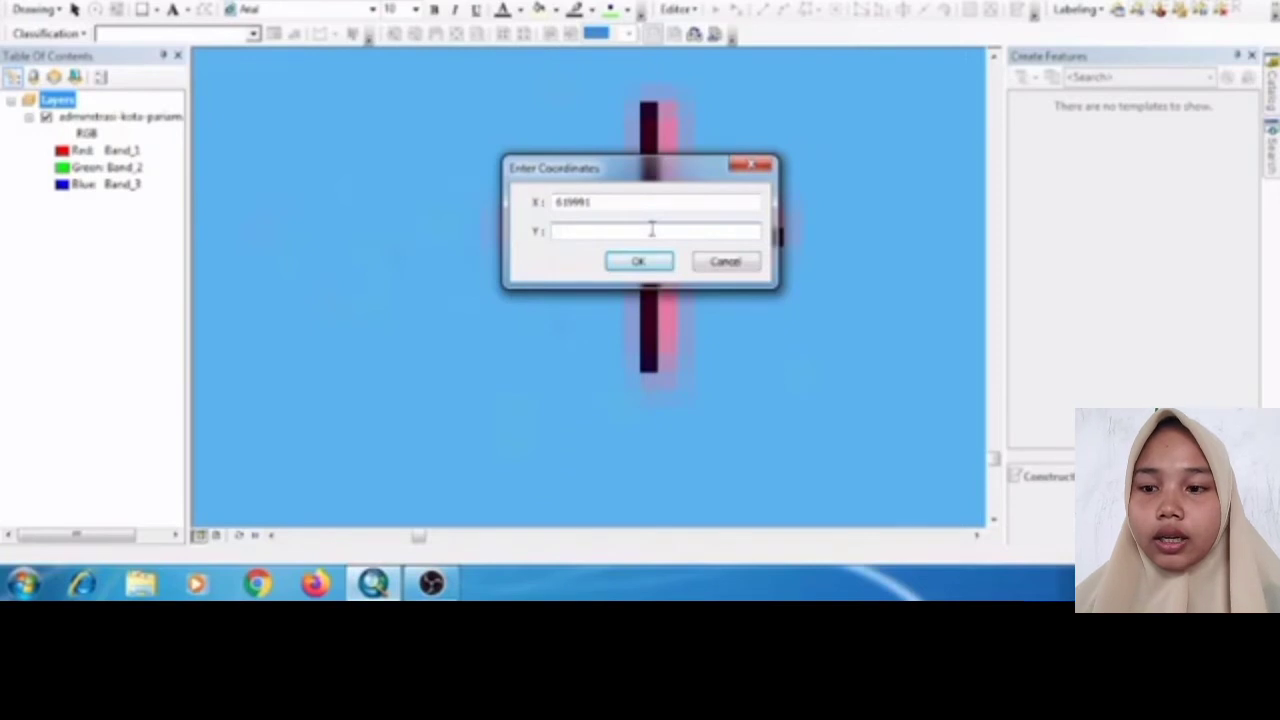
{"action": "type", "text": "96239600"}
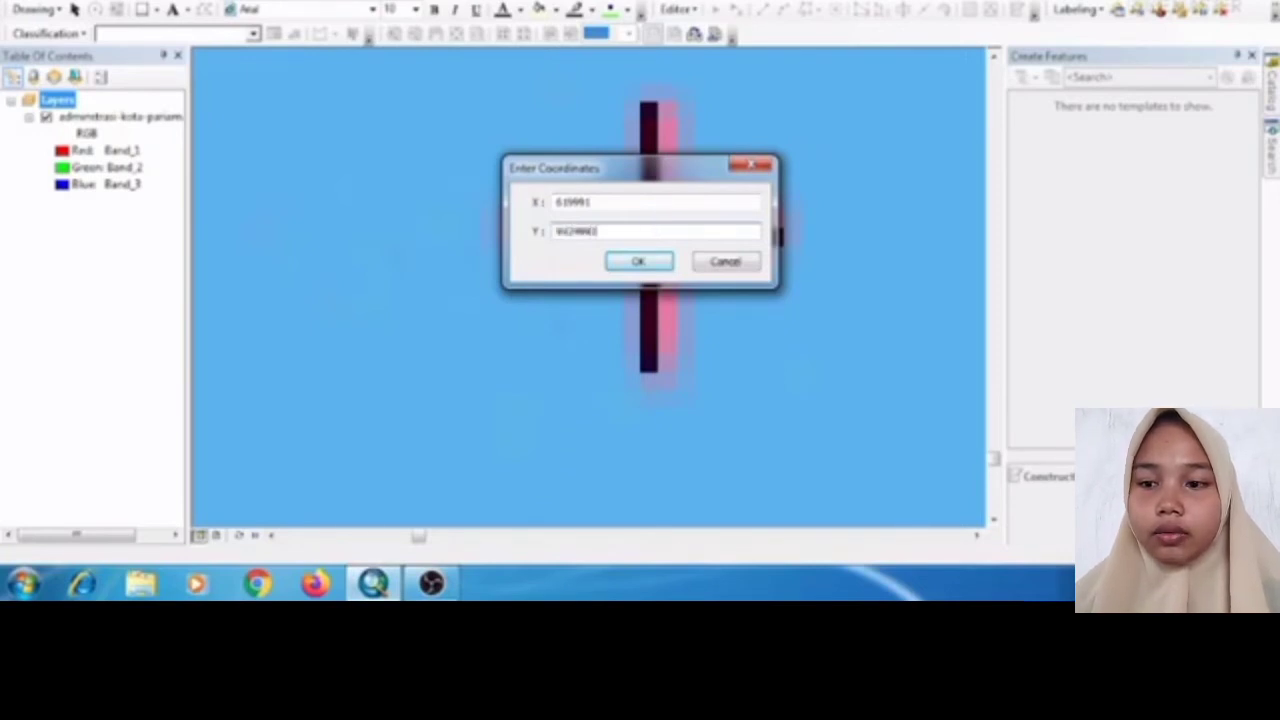
{"action": "left_click", "coordinate": [655, 259]}
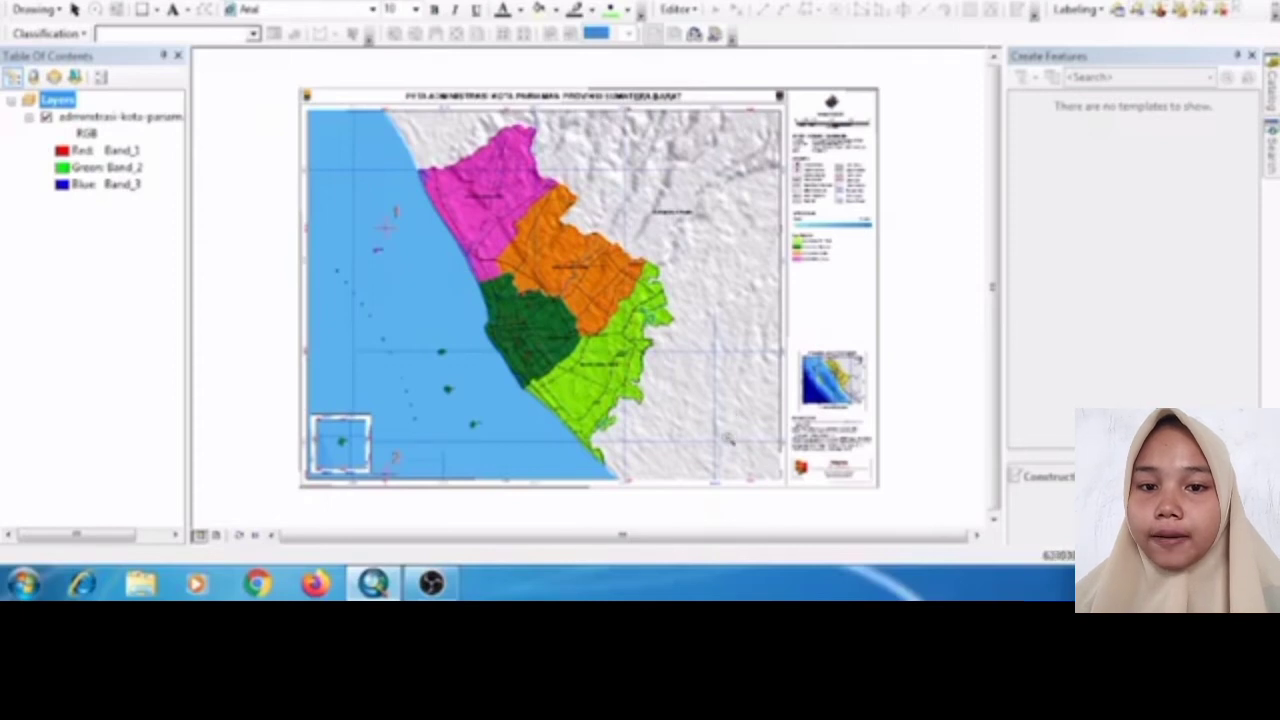
- Place the third control point at the centre of the map's southeastern red grid cross and start entering its coordinates
{"action": "left_click_drag", "start_coordinate": [731, 456], "coordinate": [769, 488]}
{"action": "left_click_drag", "start_coordinate": [513, 246], "coordinate": [654, 386]}
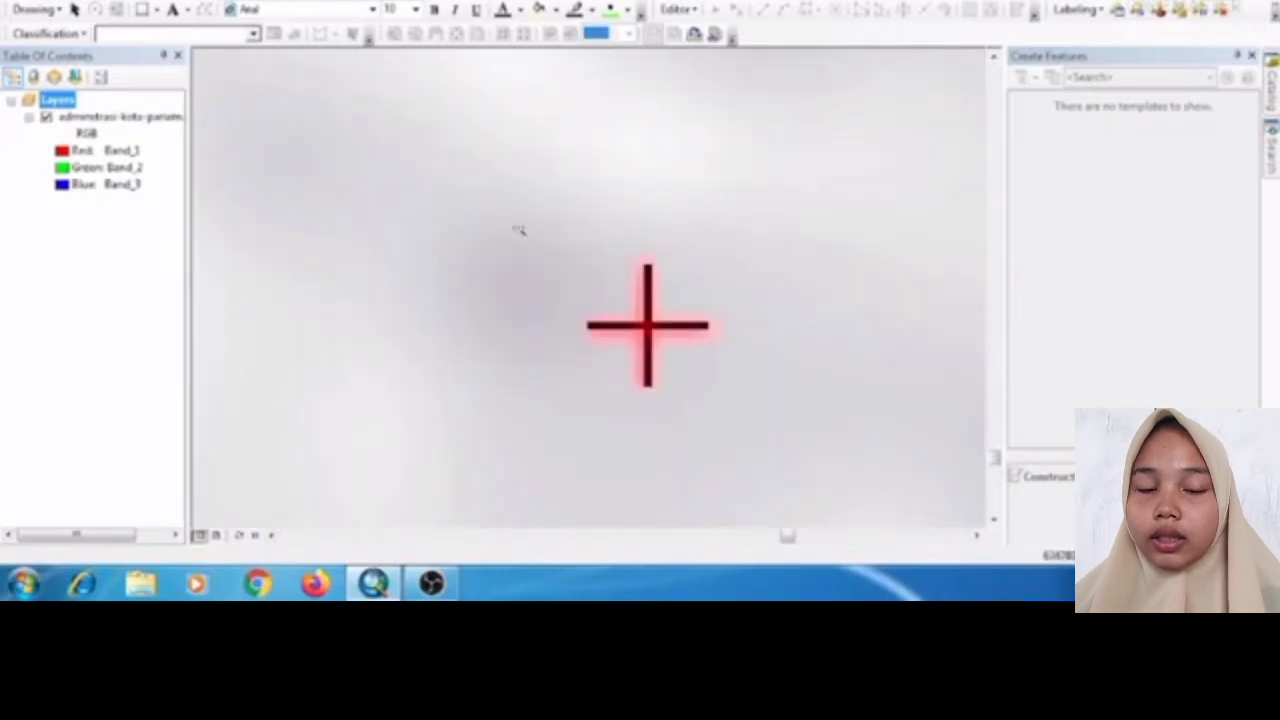
{"action": "left_click_drag", "start_coordinate": [501, 202], "coordinate": [740, 414]}
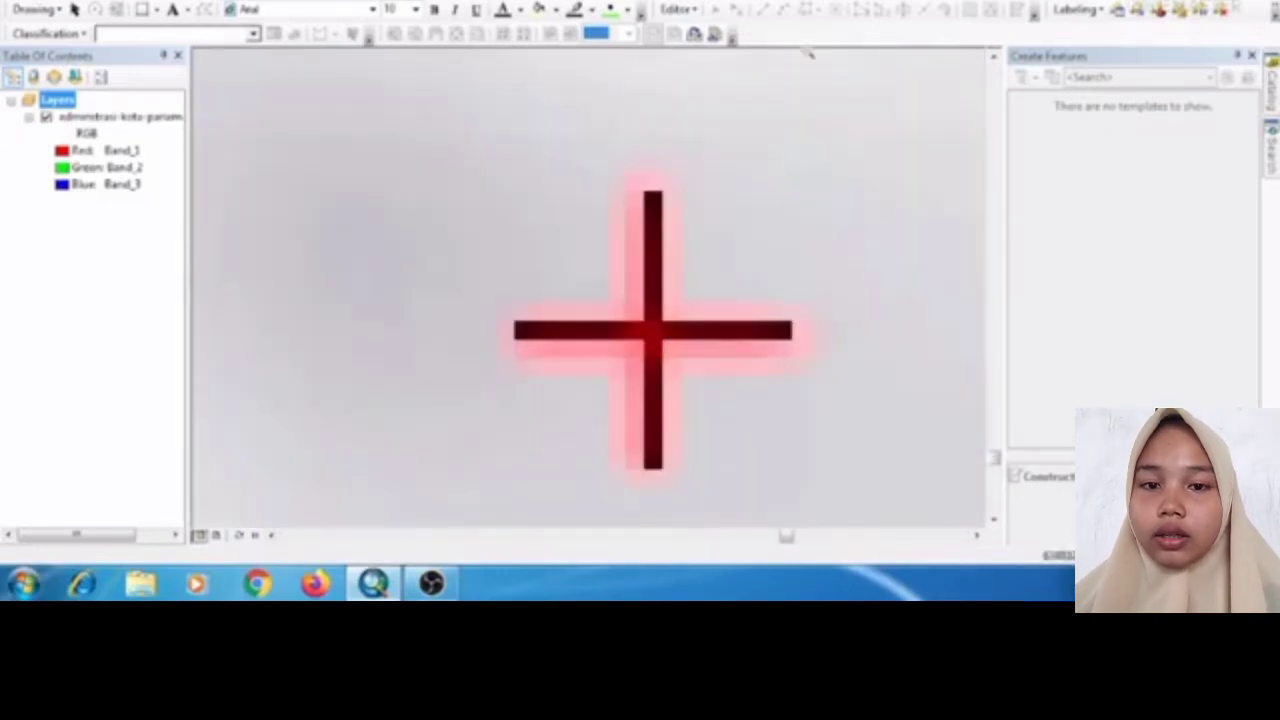
{"action": "right_click", "coordinate": [652, 330]}
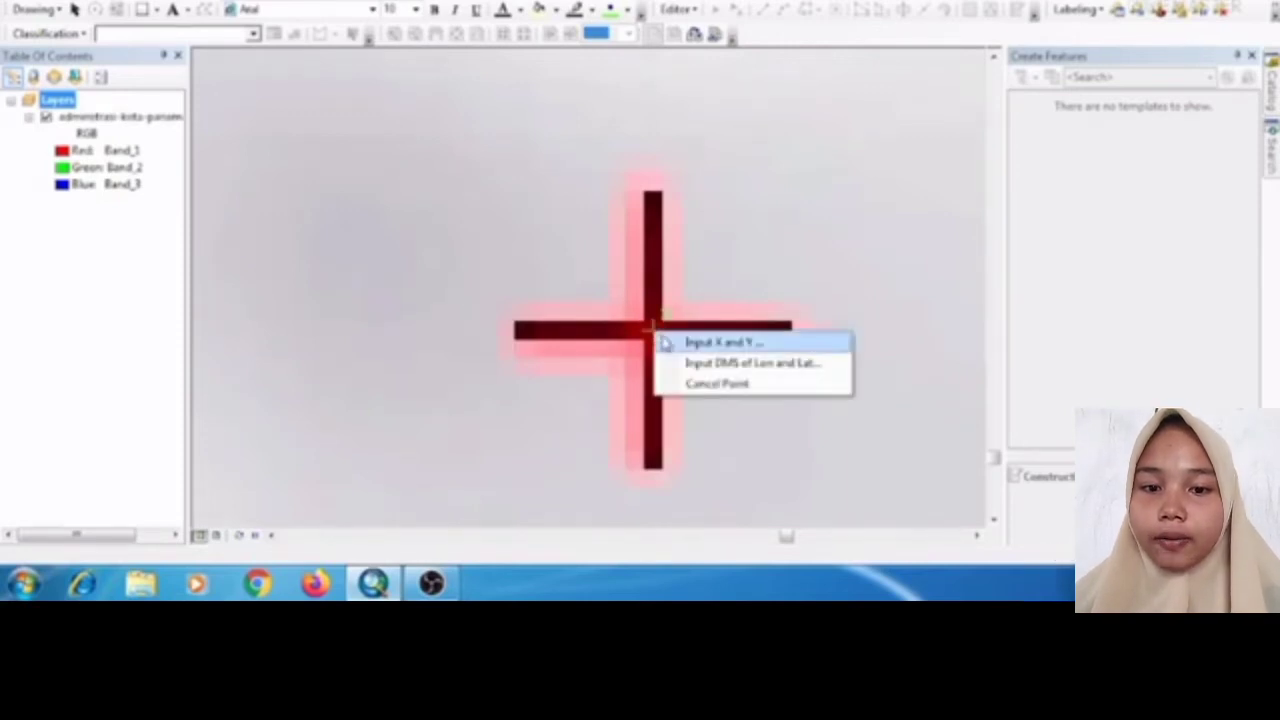
{"action": "left_click", "coordinate": [668, 342]}
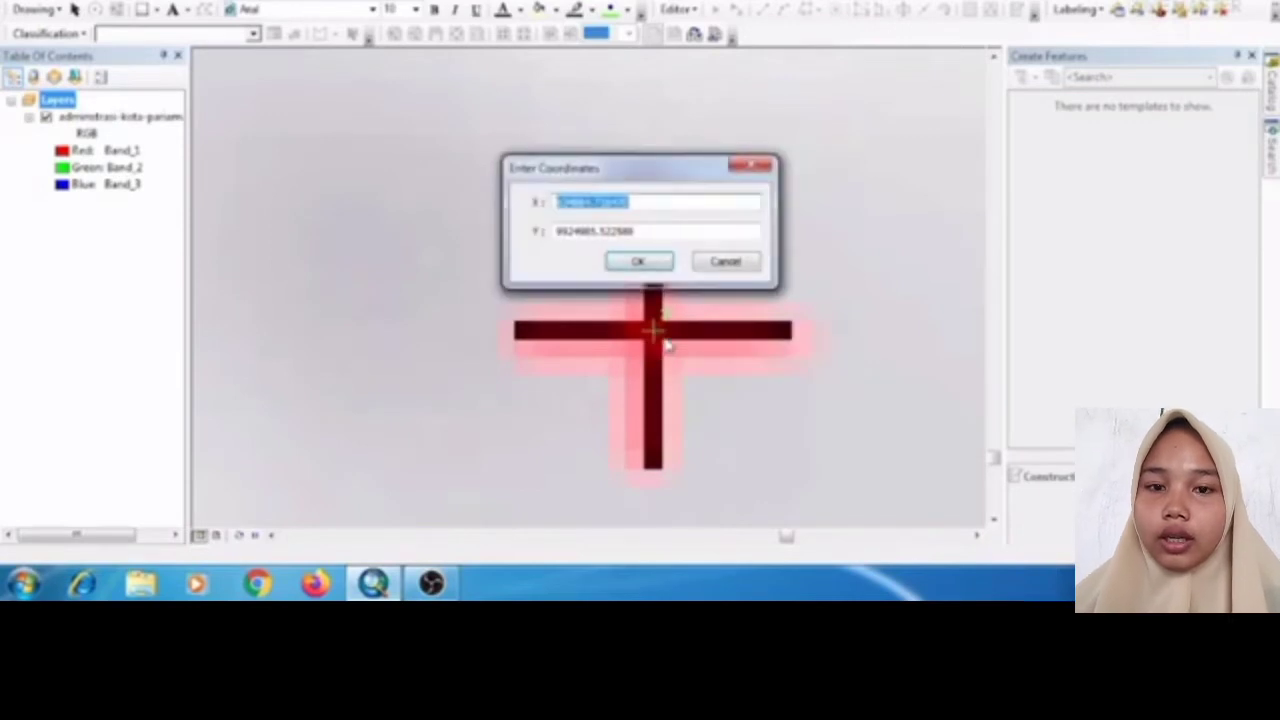
- Set the third control point's X to 634991 and its Y to 9924993
{"action": "key", "text": "BackSpace"}
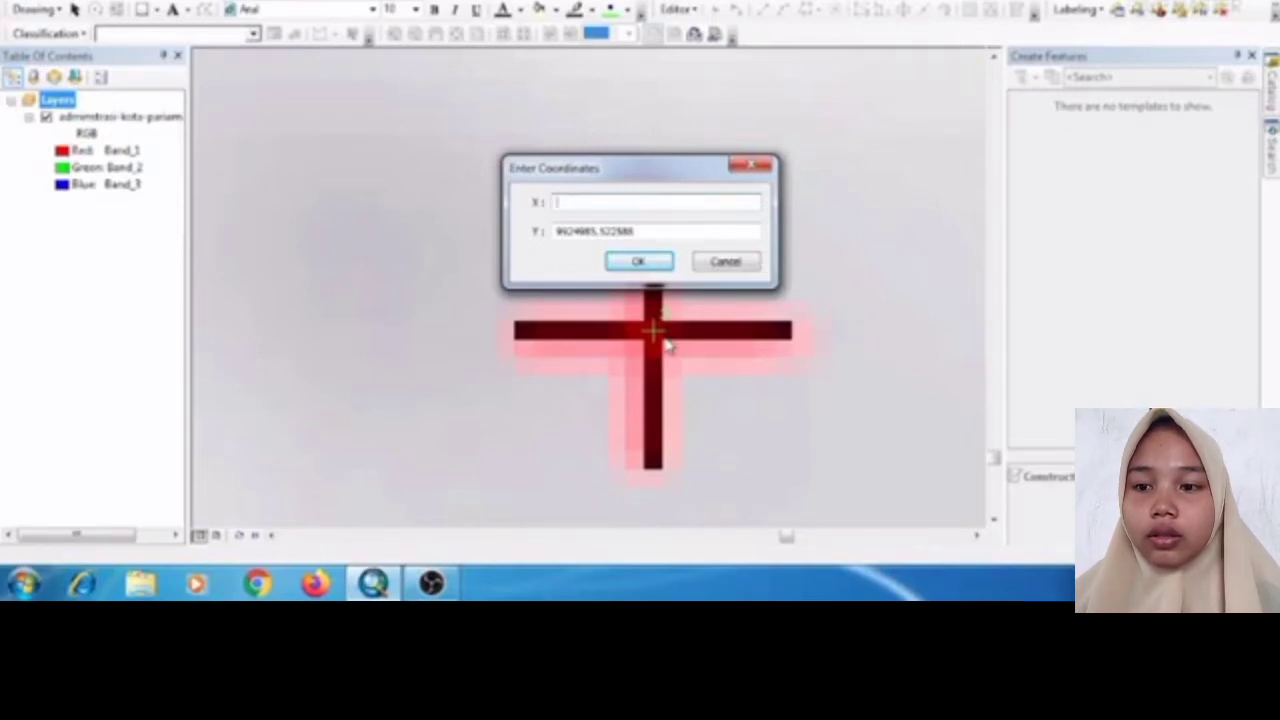
{"action": "type", "text": "6548"}
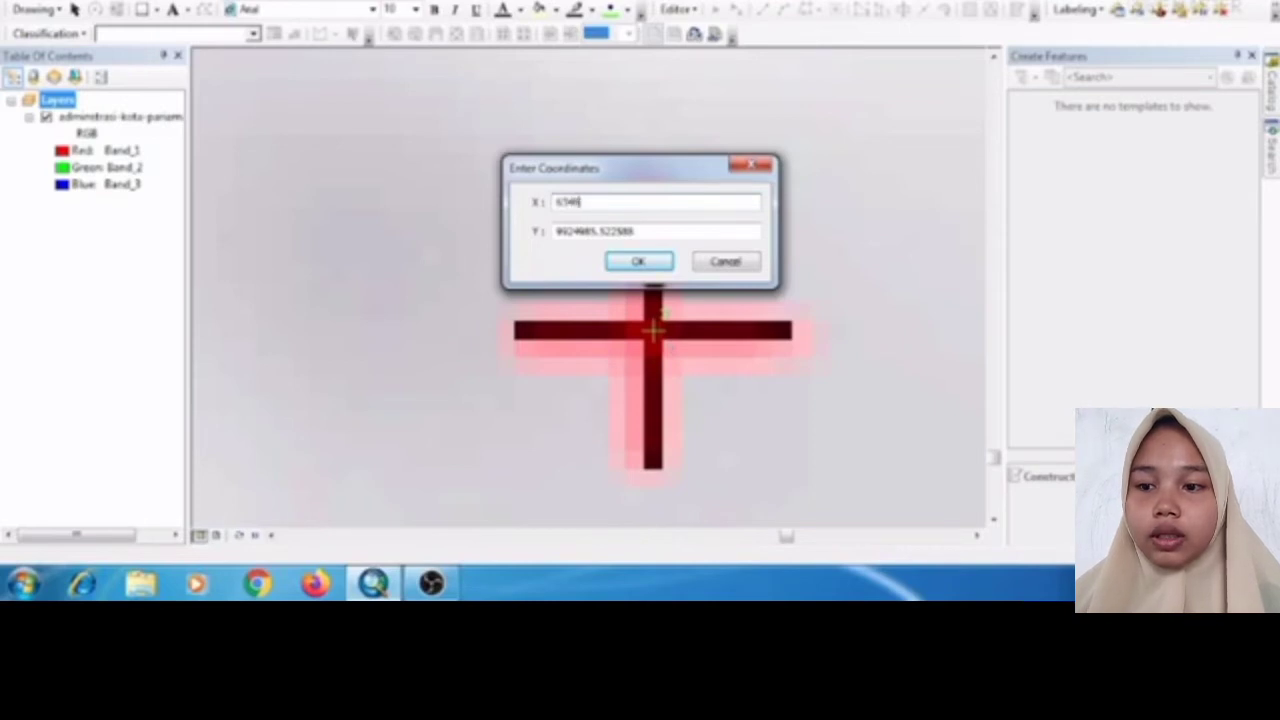
{"action": "type", "text": "61"}
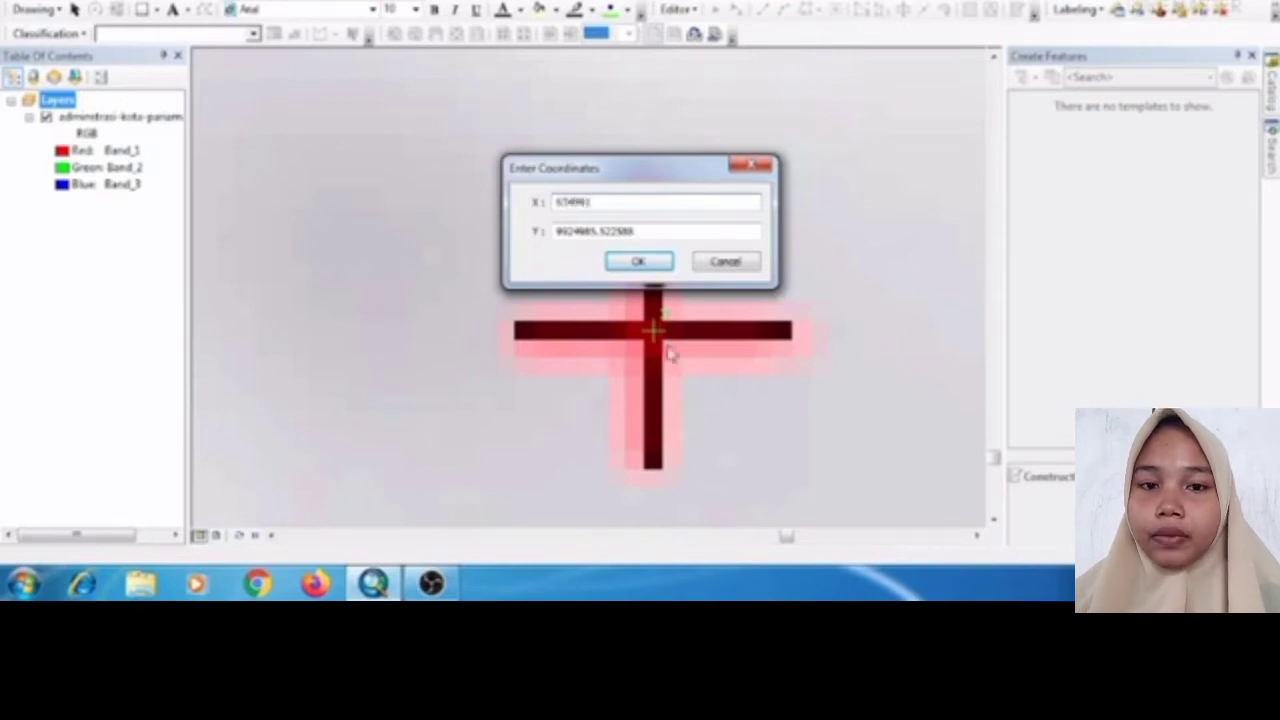
{"action": "left_click", "coordinate": [685, 235]}
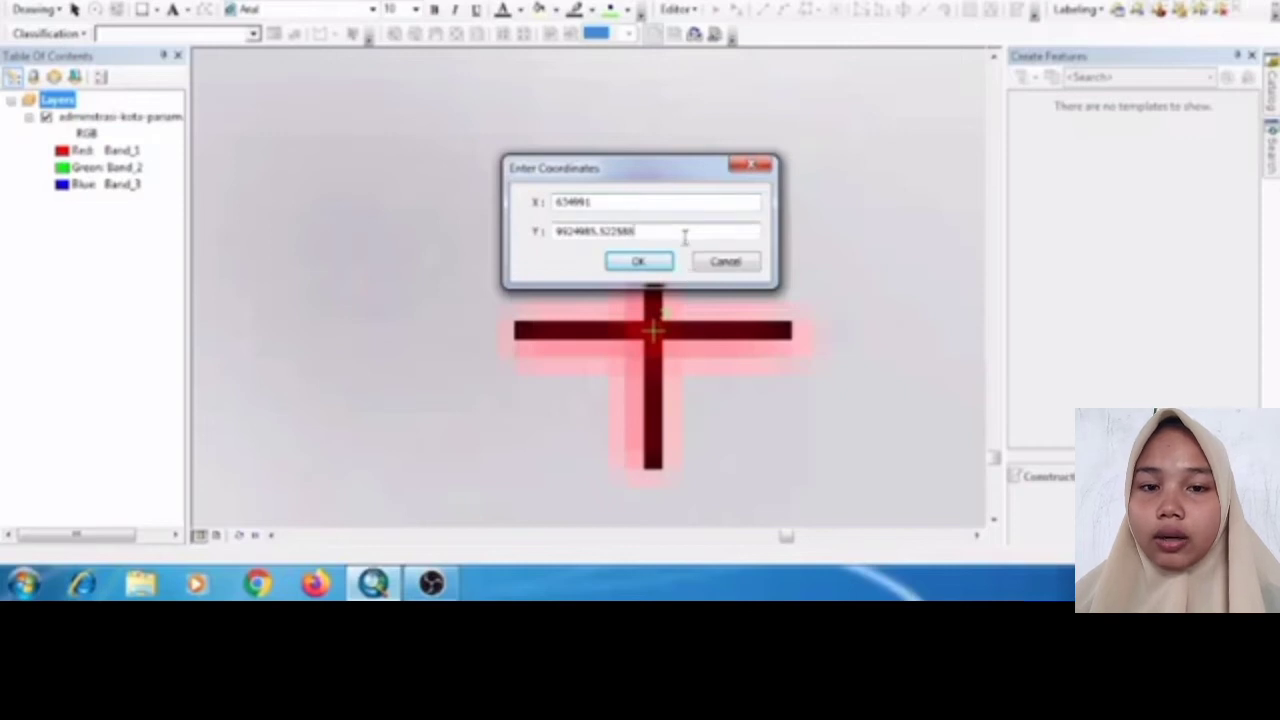
{"action": "key", "text": "BackSpace"}
{"action": "key", "text": "BackSpace"}
{"action": "key", "text": "BackSpace"}
{"action": "key", "text": "BackSpace"}
{"action": "key", "text": "BackSpace"}
{"action": "key", "text": "BackSpace"}
{"action": "key", "text": "BackSpace"}
{"action": "key", "text": "BackSpace"}
{"action": "key", "text": "BackSpace"}
{"action": "key", "text": "BackSpace"}
{"action": "key", "text": "BackSpace"}
{"action": "key", "text": "BackSpace"}
{"action": "key", "text": "BackSpace"}
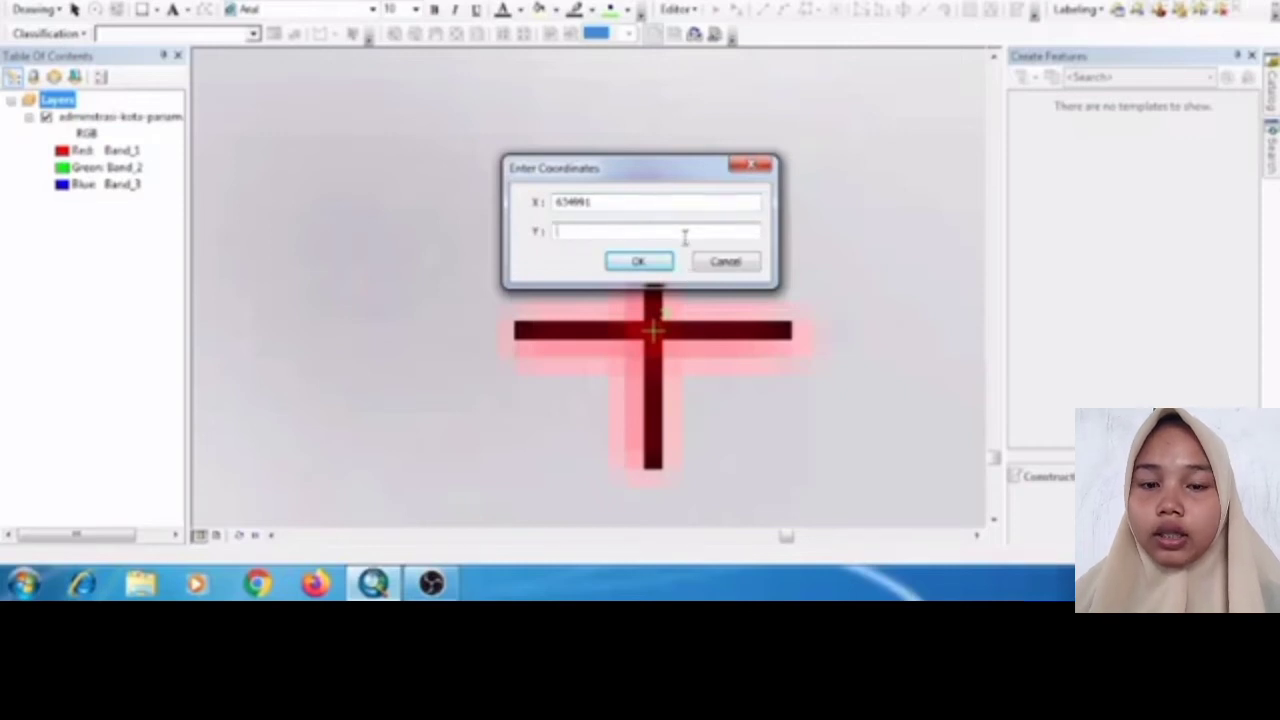
{"action": "type", "text": "9924"}
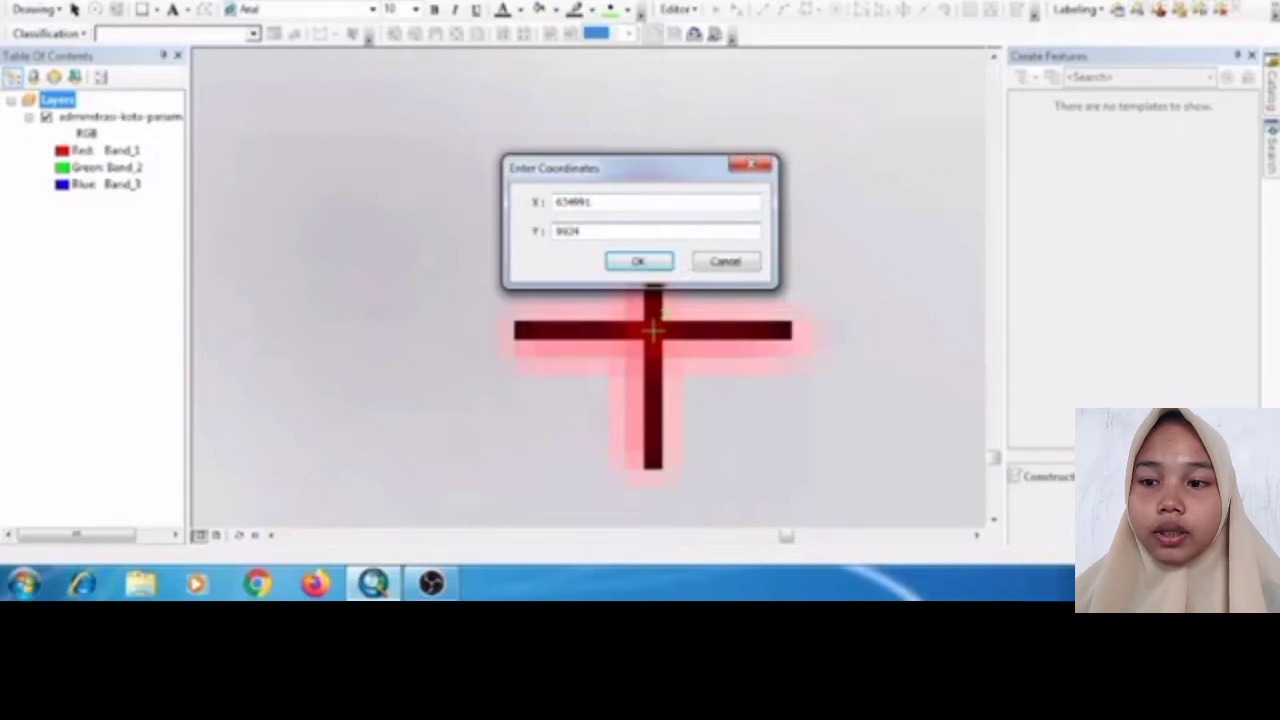
{"action": "type", "text": "083"}
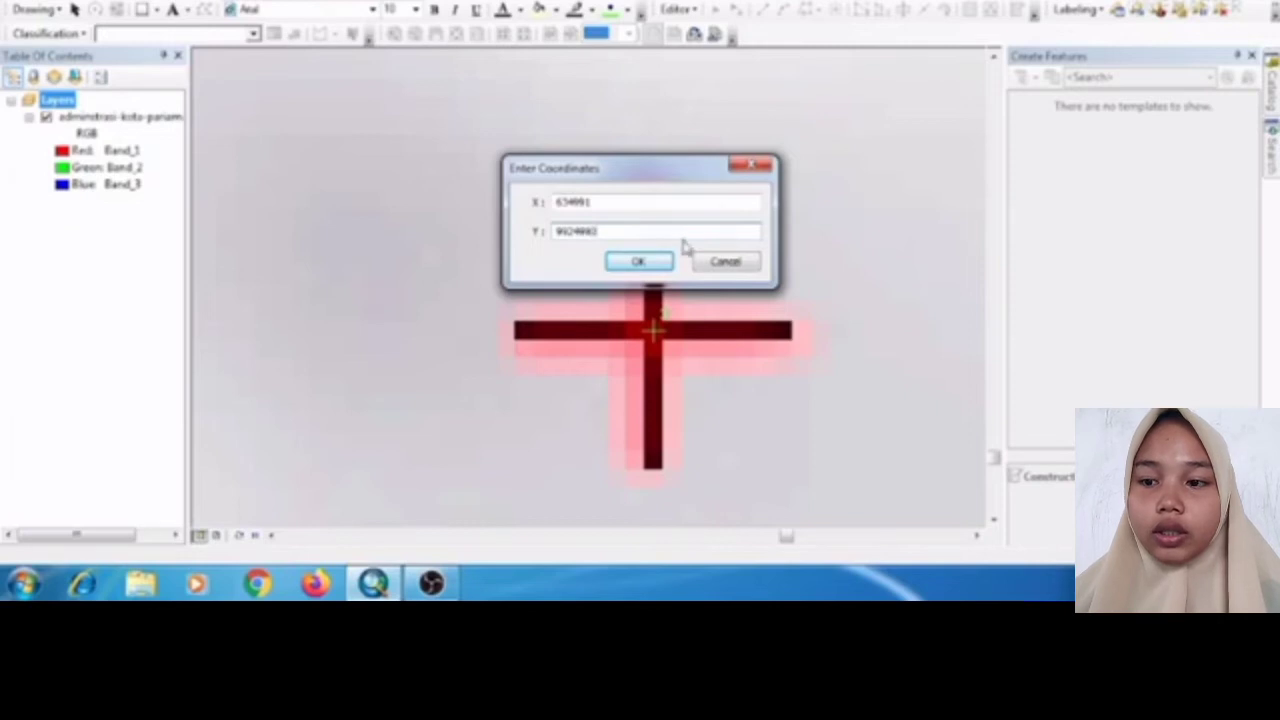
{"action": "left_click", "coordinate": [656, 263]}
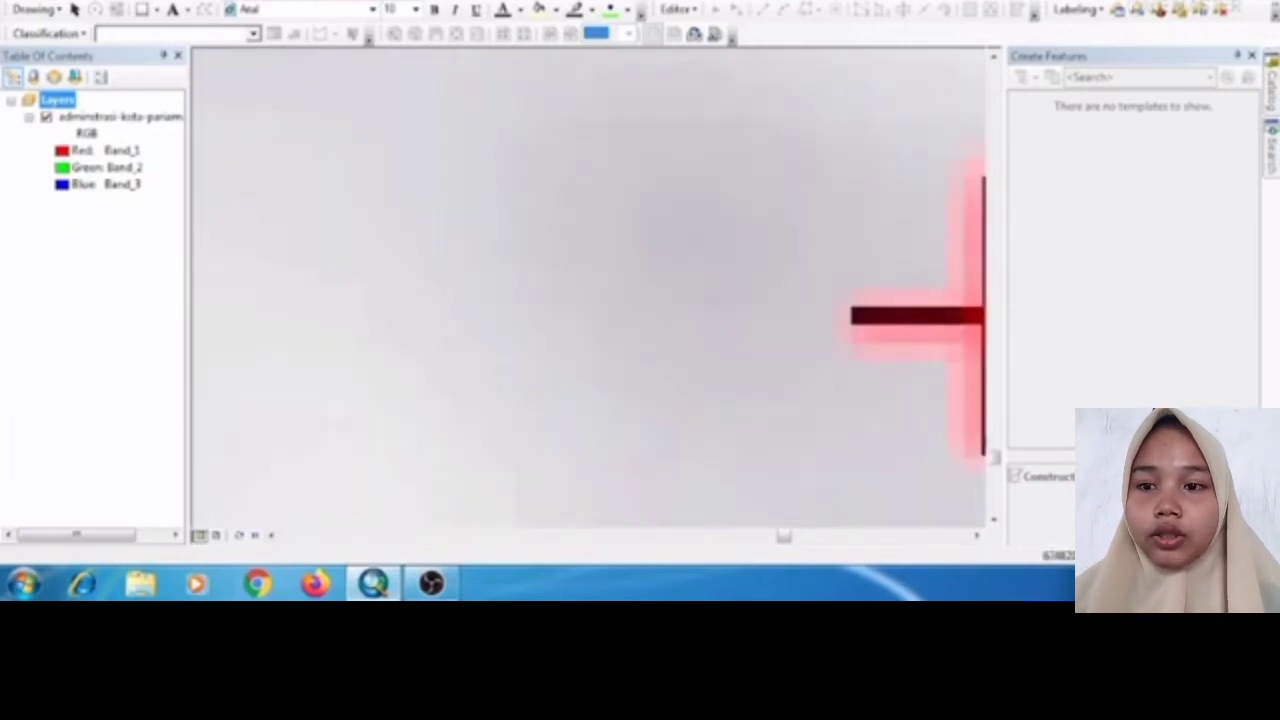
- Place the fourth control point at the centre of the northeastern red grid cross and start entering its coordinates
{"action": "left_click", "coordinate": [74, 2]}
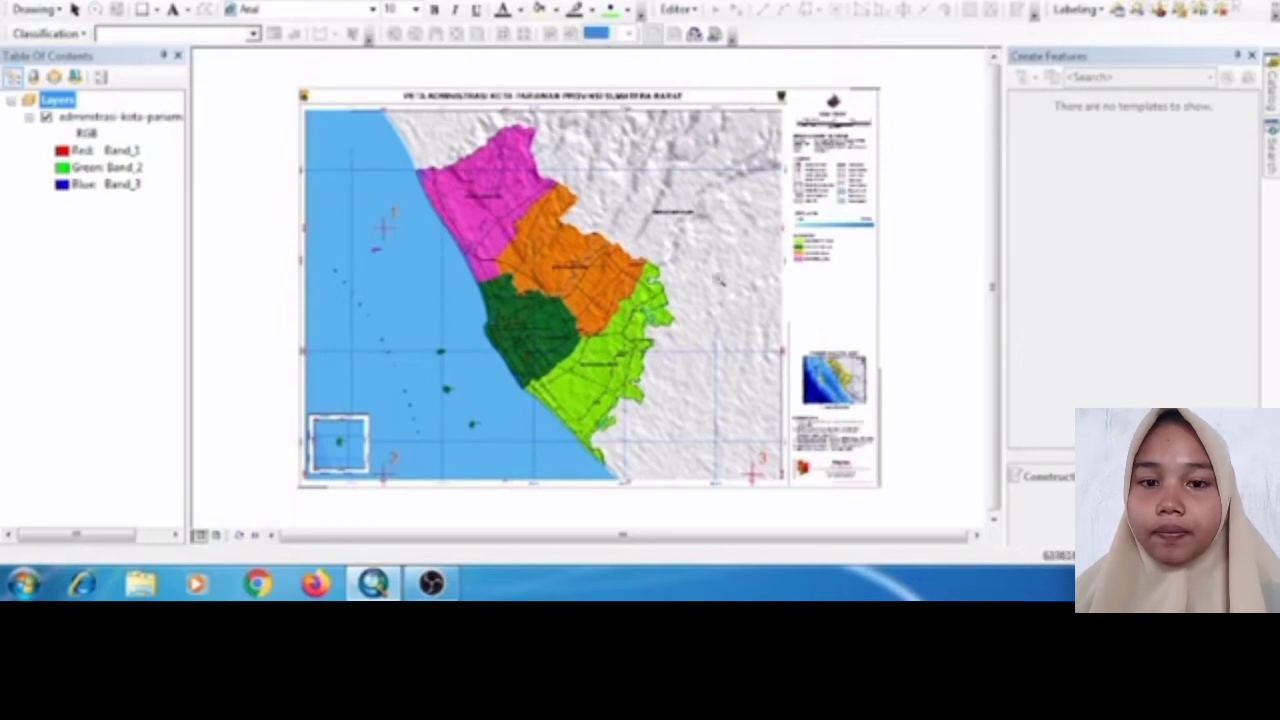
{"action": "left_click_drag", "start_coordinate": [744, 220], "coordinate": [762, 242]}
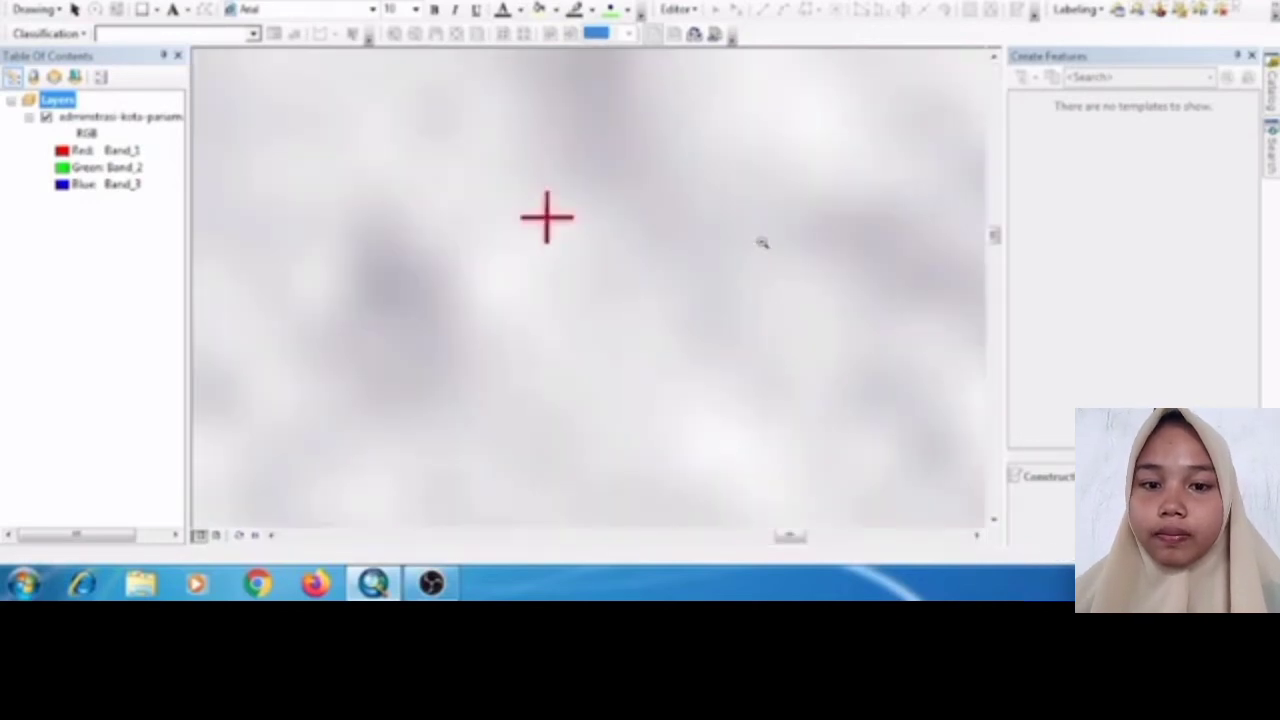
{"action": "left_click_drag", "start_coordinate": [386, 143], "coordinate": [648, 308]}
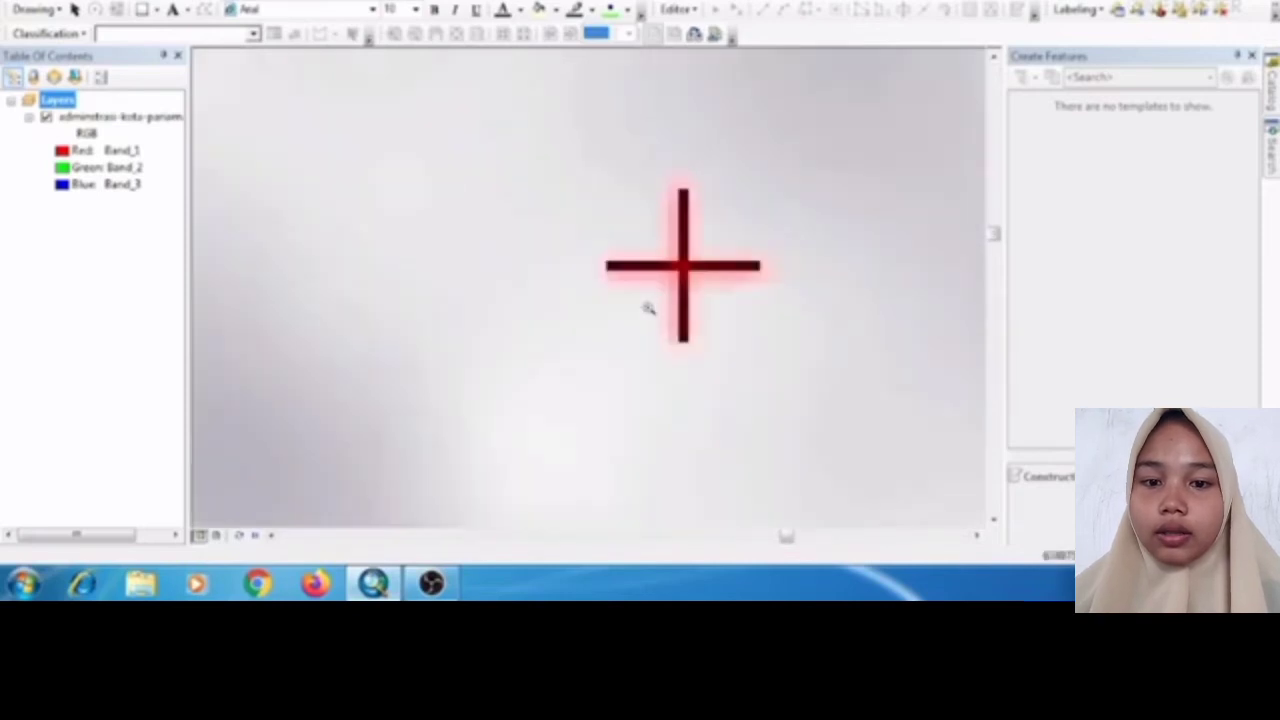
{"action": "left_click_drag", "start_coordinate": [480, 54], "coordinate": [808, 408]}
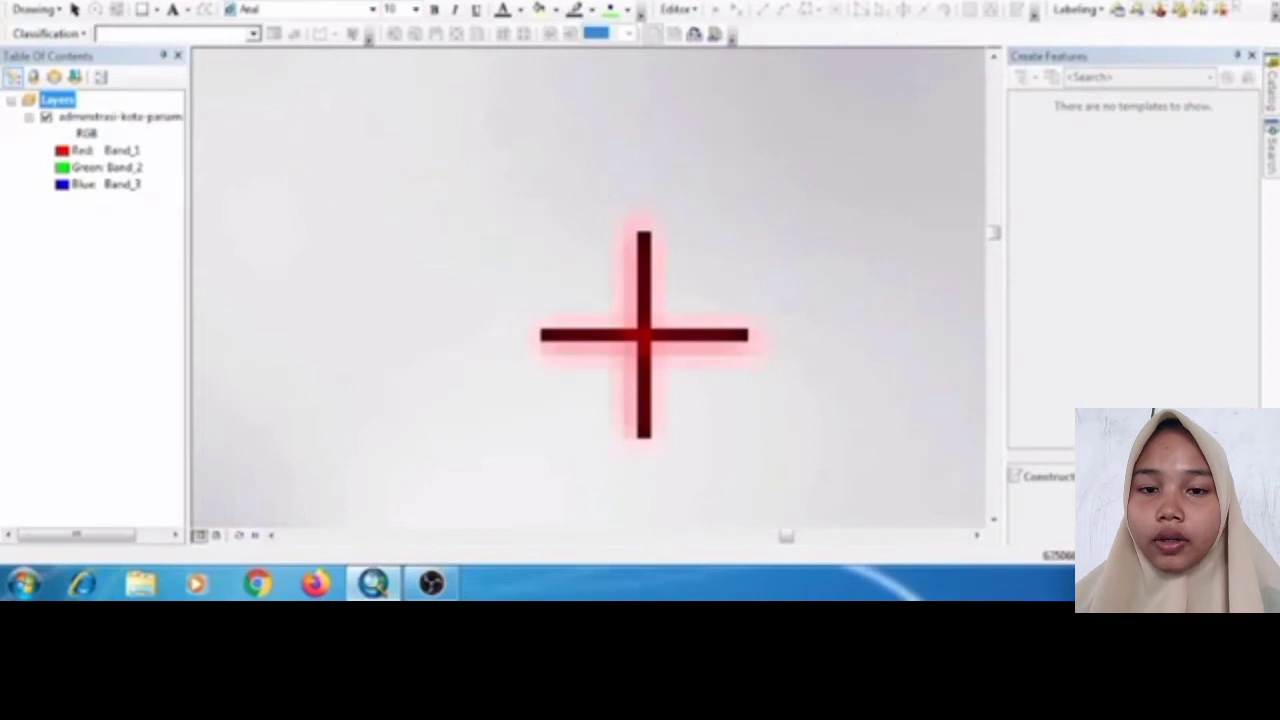
{"action": "right_click", "coordinate": [643, 335]}
{"action": "left_click", "coordinate": [678, 348]}
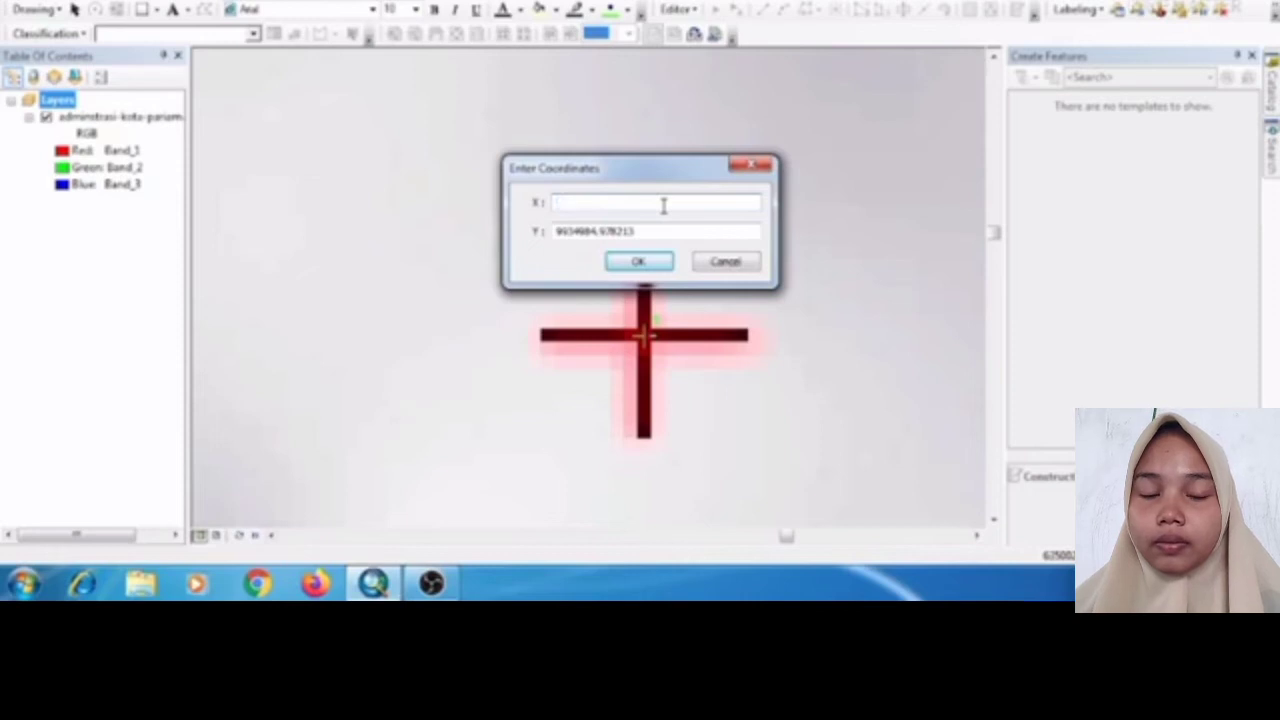
- Set the fourth control point's X to 634991 and its Y to 9934993
{"action": "type", "text": "6348"}
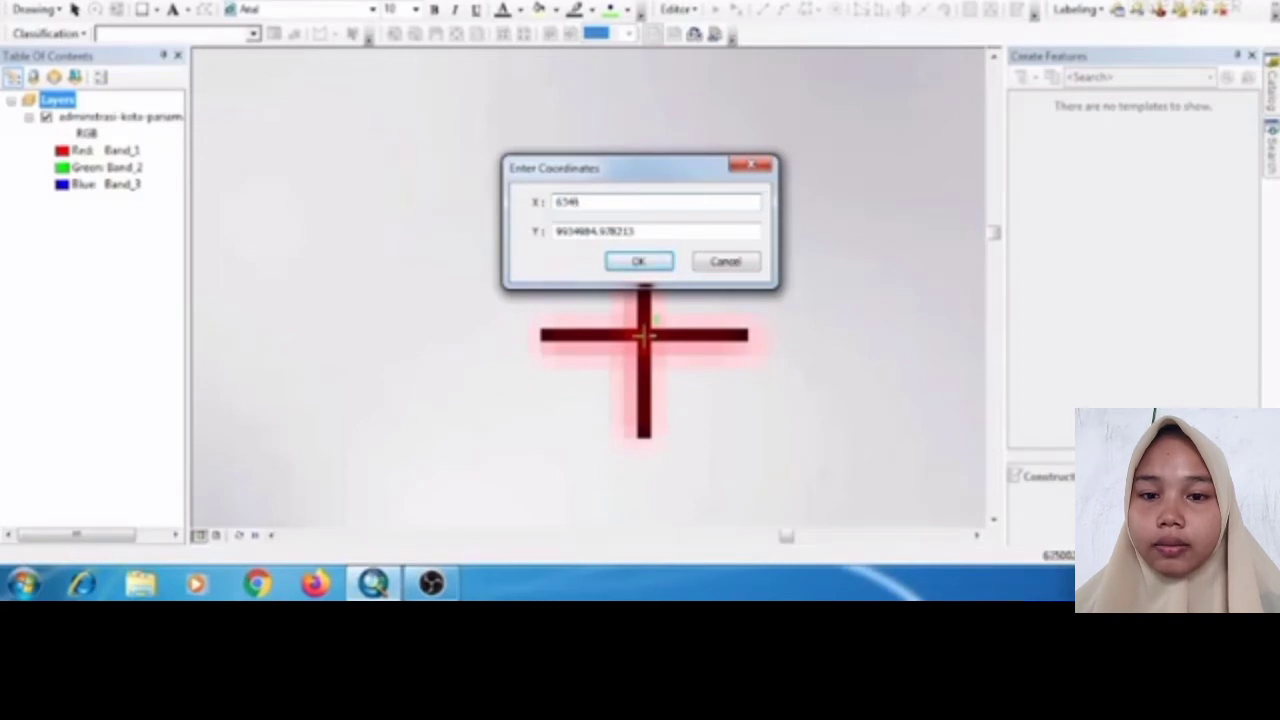
{"action": "type", "text": "91"}
{"action": "left_click", "coordinate": [675, 232]}
{"action": "key", "text": "BackSpace"}
{"action": "key", "text": "BackSpace"}
{"action": "key", "text": "BackSpace"}
{"action": "key", "text": "BackSpace"}
{"action": "key", "text": "BackSpace"}
{"action": "key", "text": "BackSpace"}
{"action": "key", "text": "BackSpace"}
{"action": "key", "text": "BackSpace"}
{"action": "key", "text": "BackSpace"}
{"action": "key", "text": "BackSpace"}
{"action": "key", "text": "BackSpace"}
{"action": "key", "text": "BackSpace"}
{"action": "key", "text": "BackSpace"}
{"action": "key", "text": "BackSpace"}
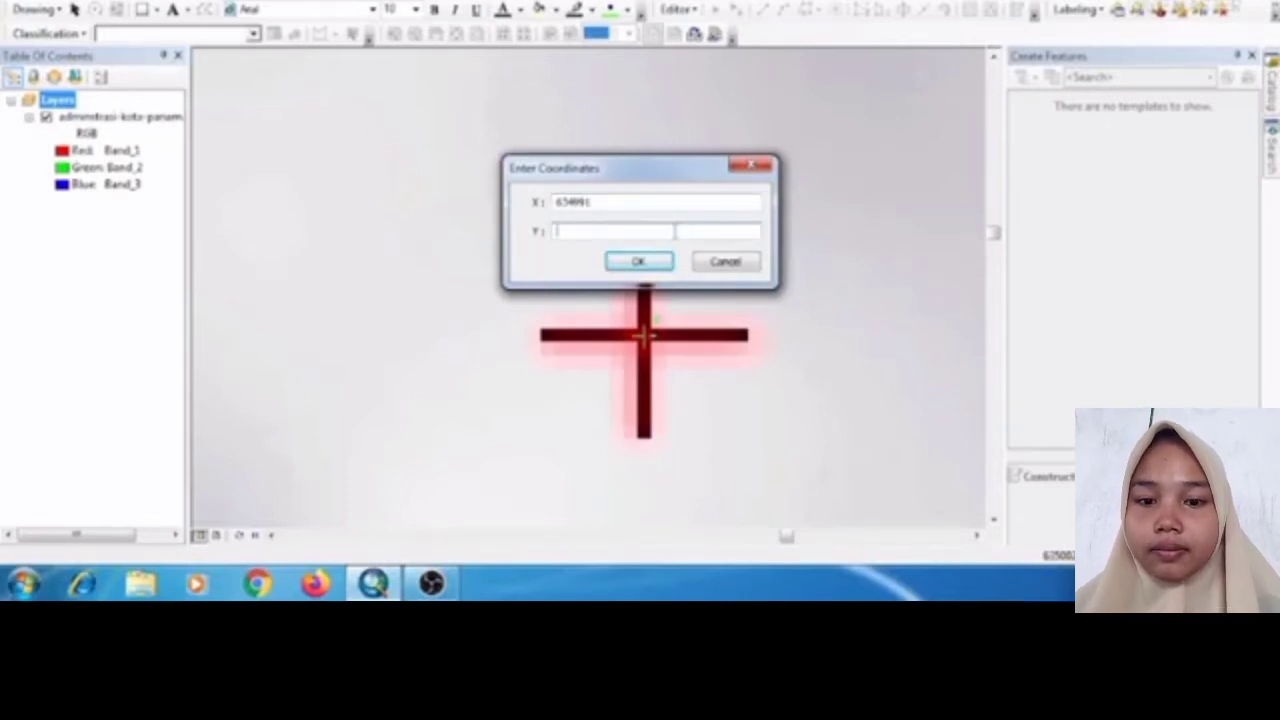
{"action": "type", "text": "9934"}
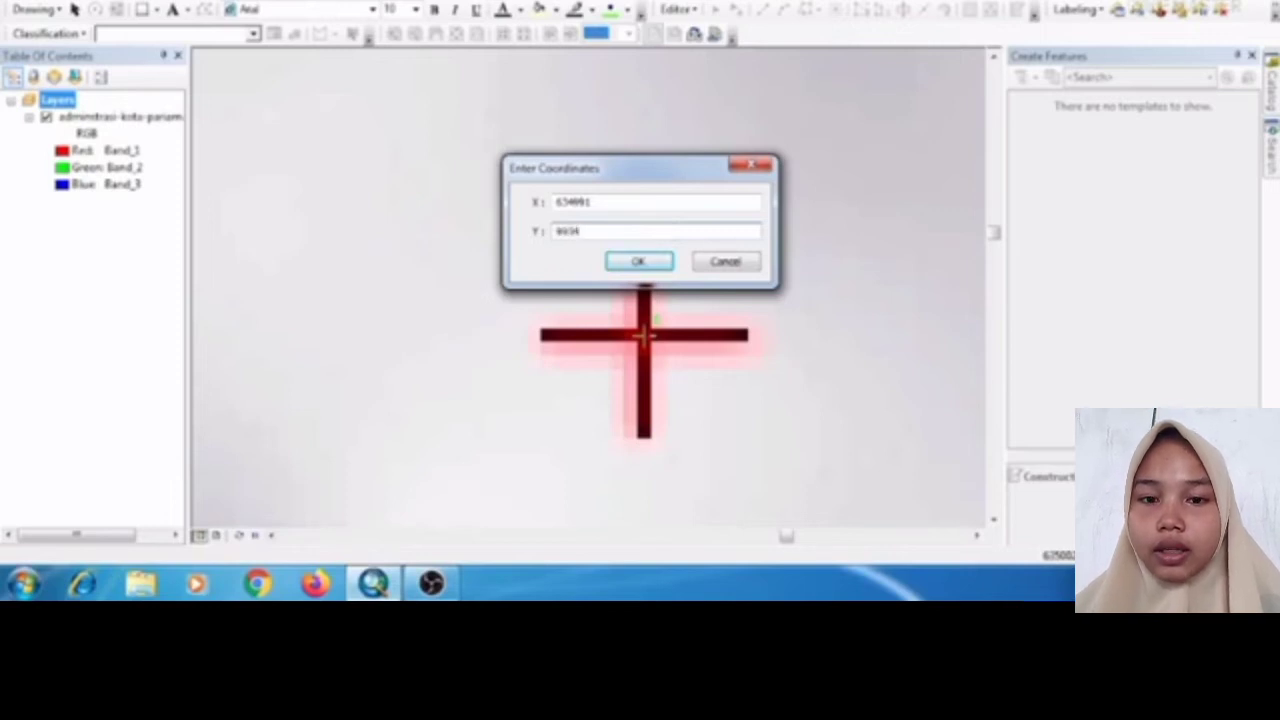
{"action": "type", "text": "993"}
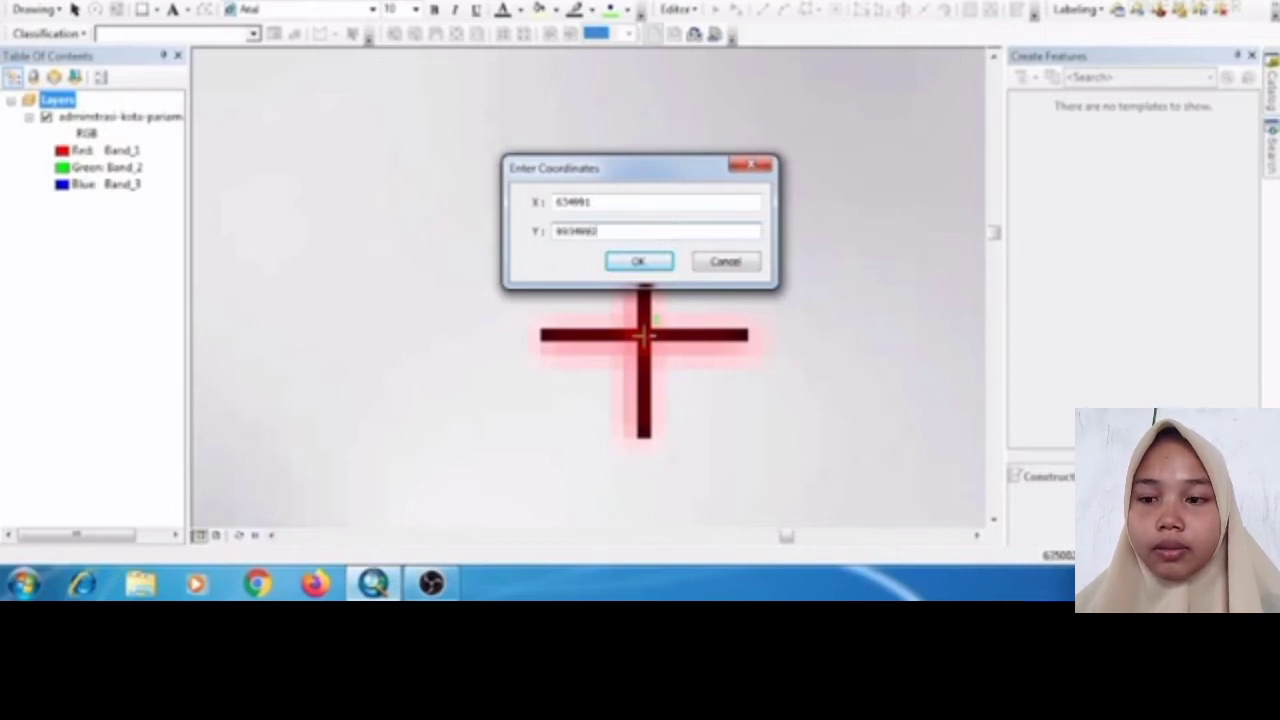
{"action": "left_click", "coordinate": [652, 262]}
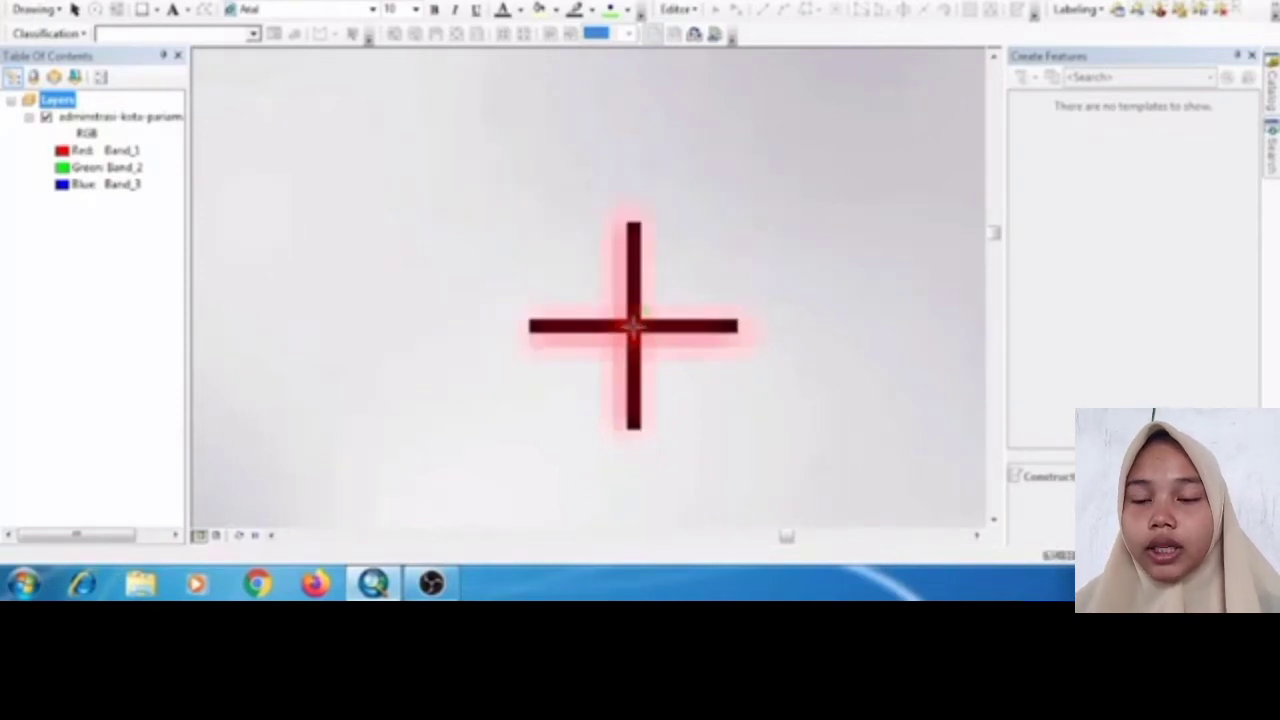
- Save the current warp to the Kota Pariaman map image with Update Georeferencing
{"action": "left_click", "coordinate": [84, 4]}
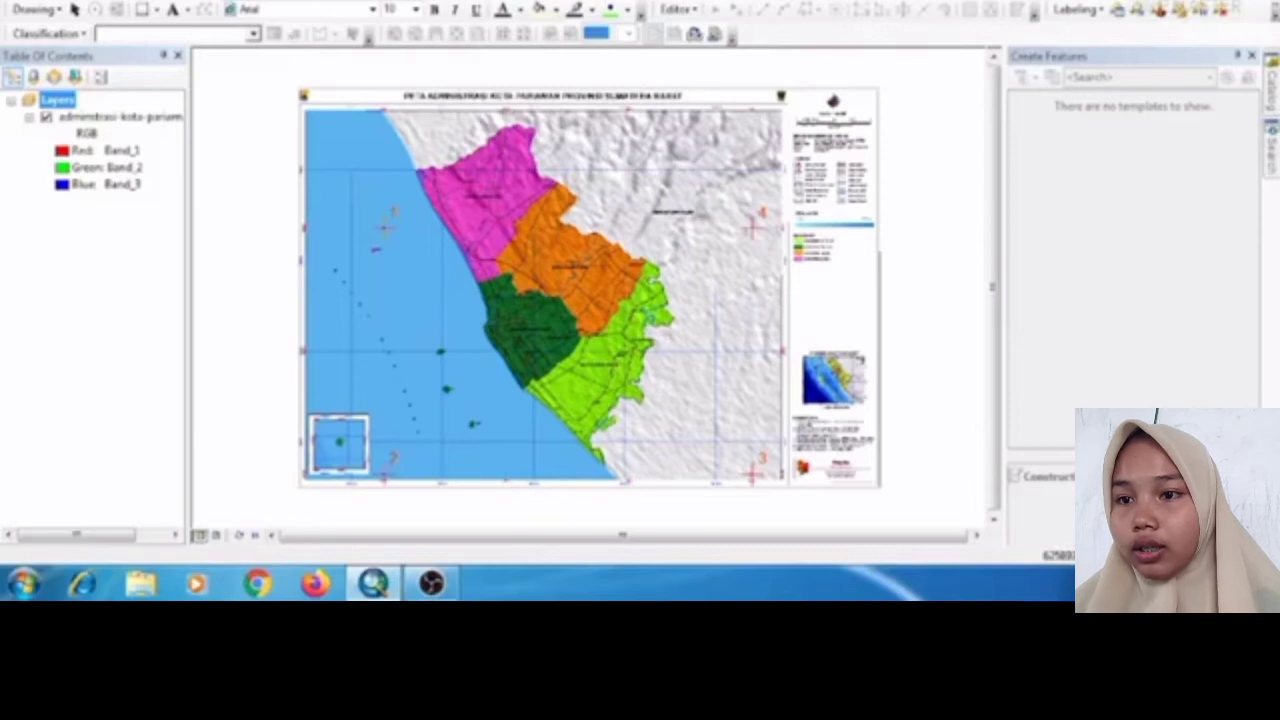
{"action": "left_click", "coordinate": [545, 0]}
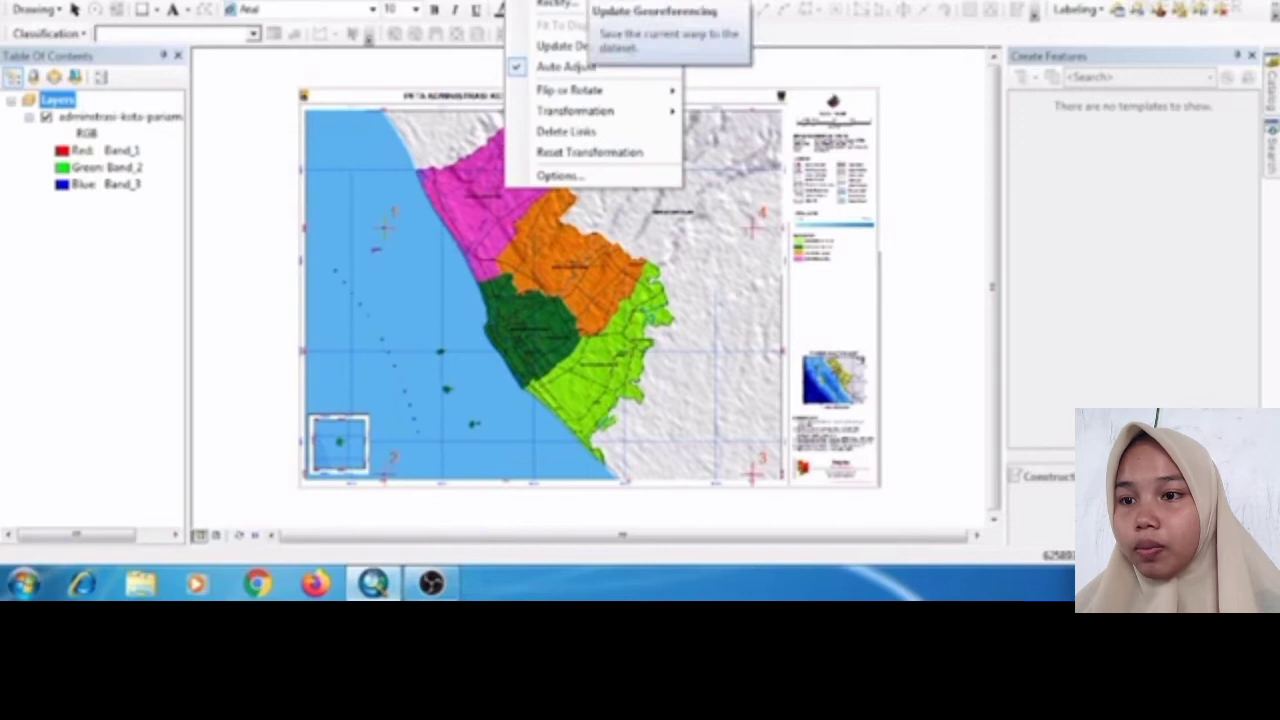
{"action": "left_click", "coordinate": [555, 0]}
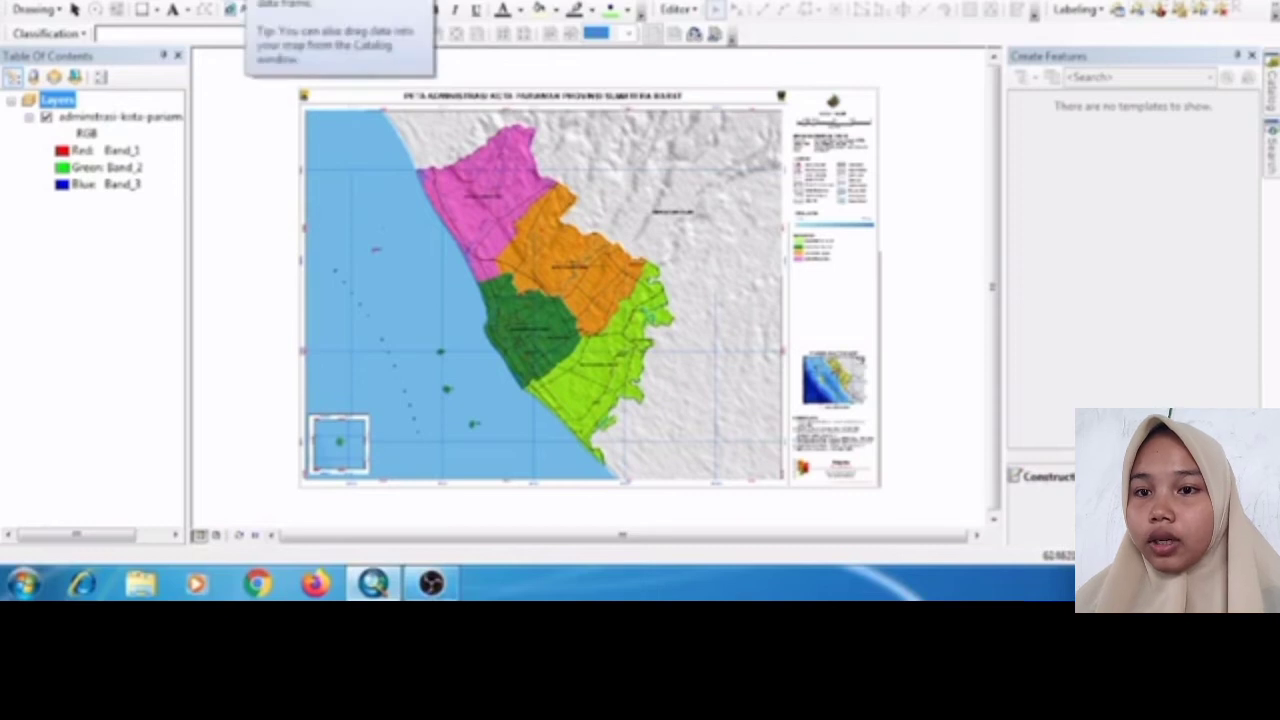
- Add the feature classes Peta_batas_Adm, peta_ibukota_Kecamatan, peta_jalan and peta_jaringan_sungai from the IG_Dasar dataset to the map
{"action": "left_click", "coordinate": [250, 1]}
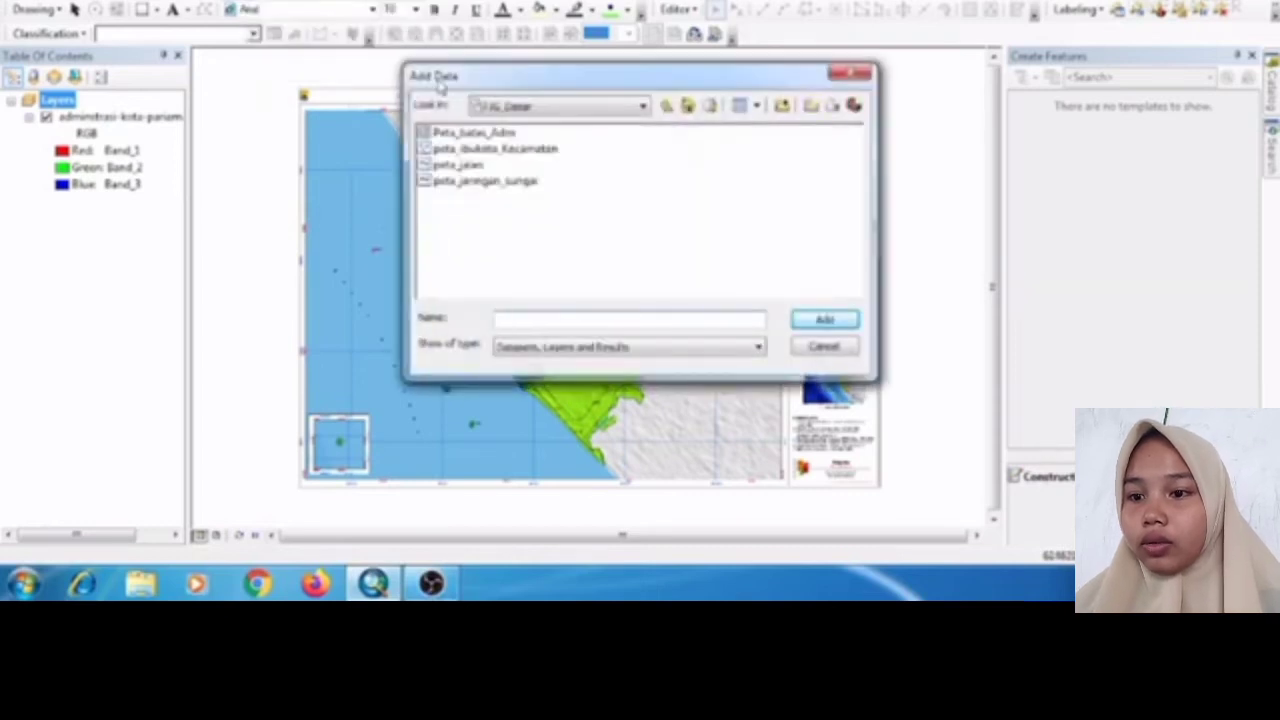
{"action": "left_click", "coordinate": [470, 132]}
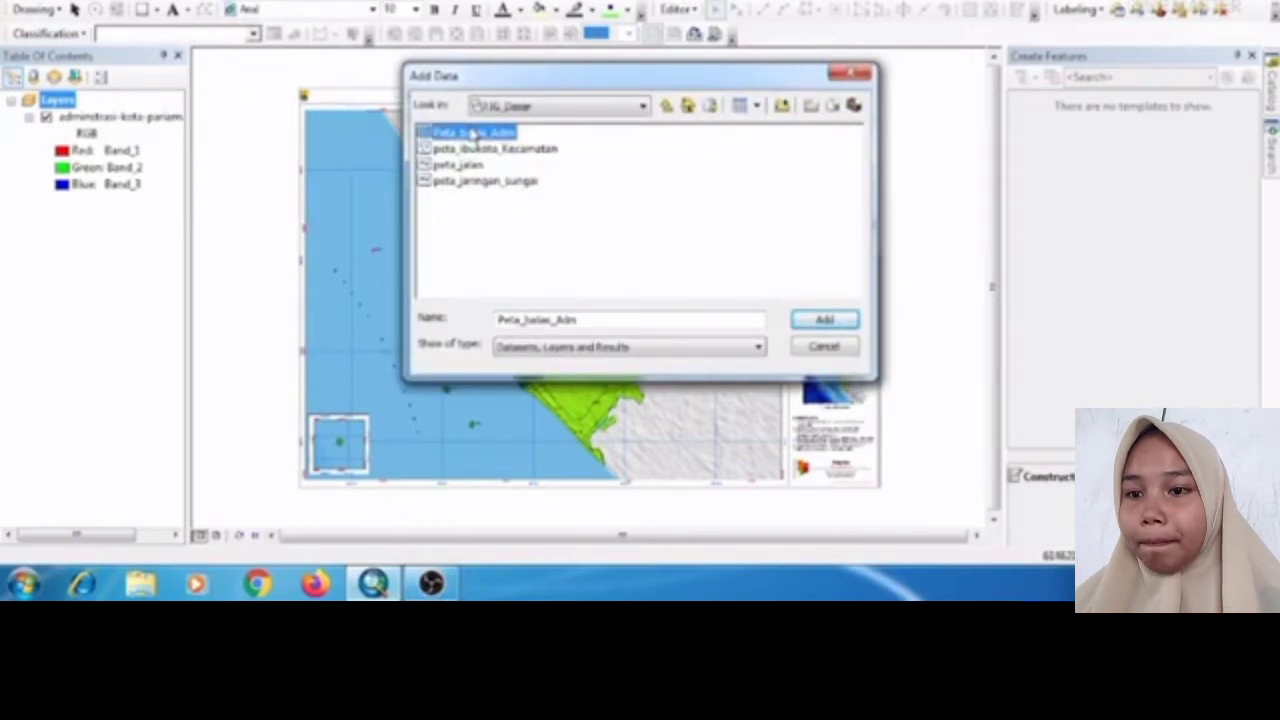
{"action": "key", "text": "shift+Down"}
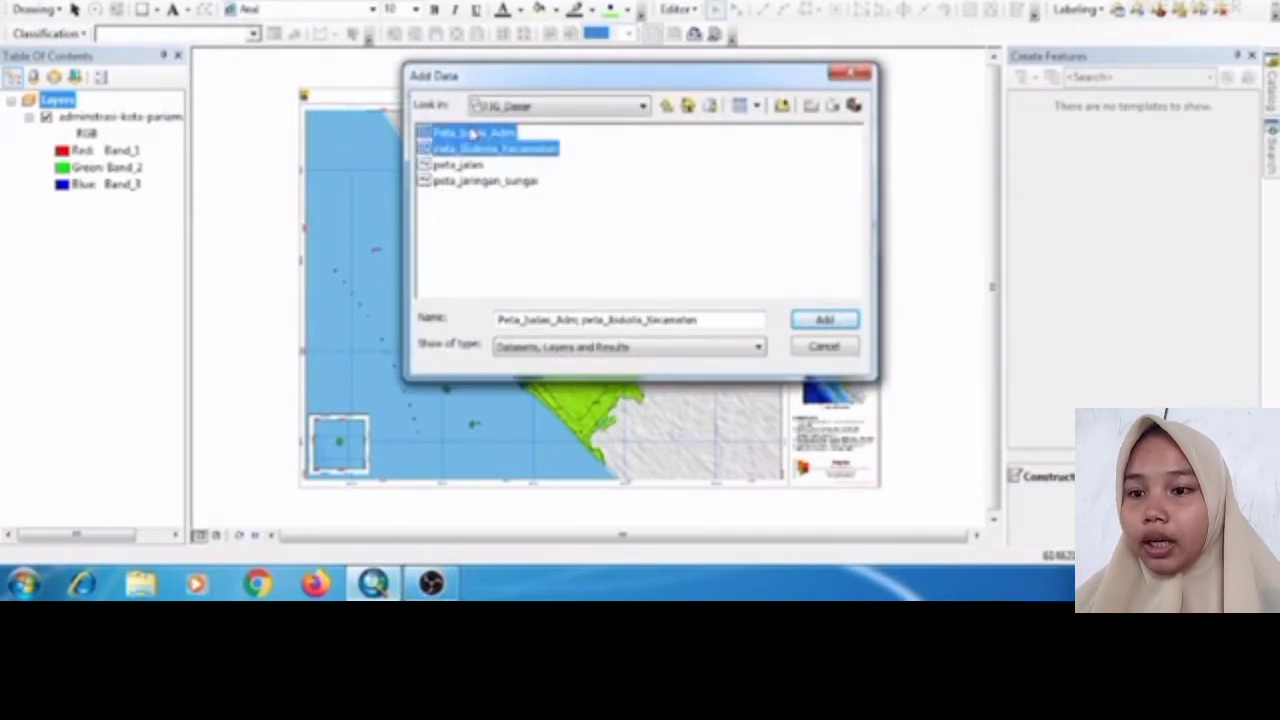
{"action": "key", "text": "shift+Down"}
{"action": "key", "text": "shift+Down"}
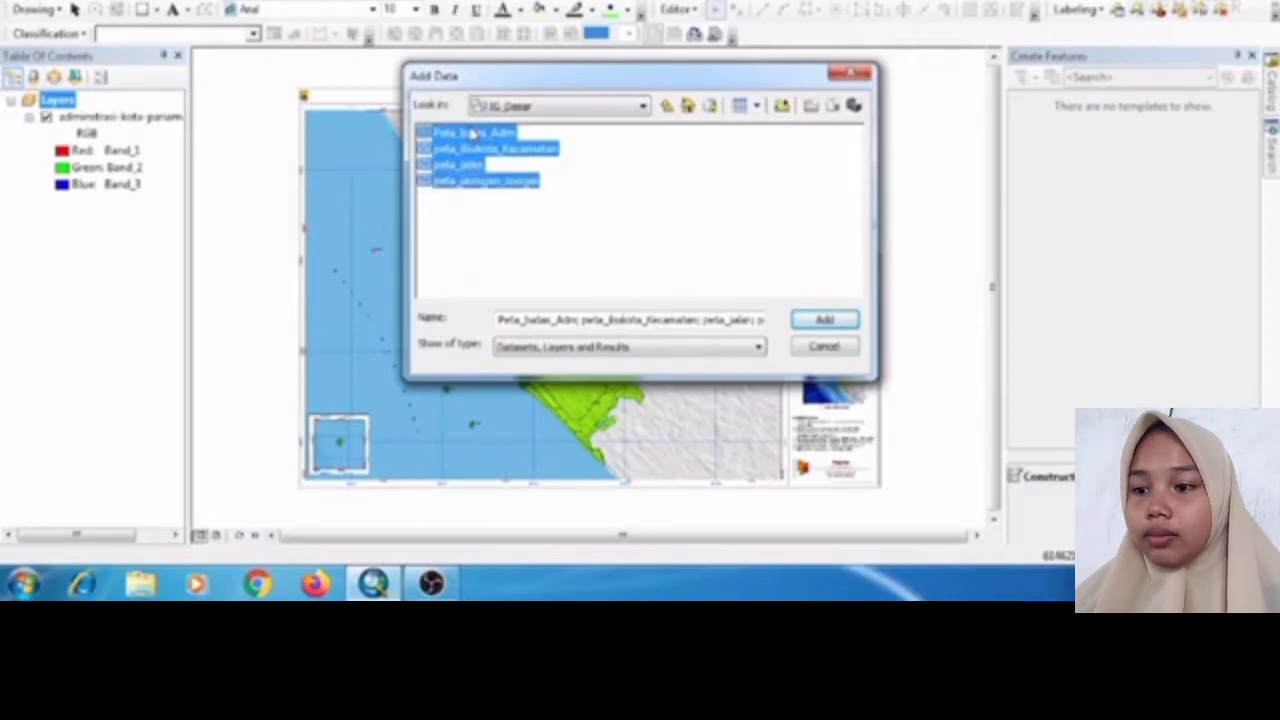
{"action": "left_click", "coordinate": [820, 320]}
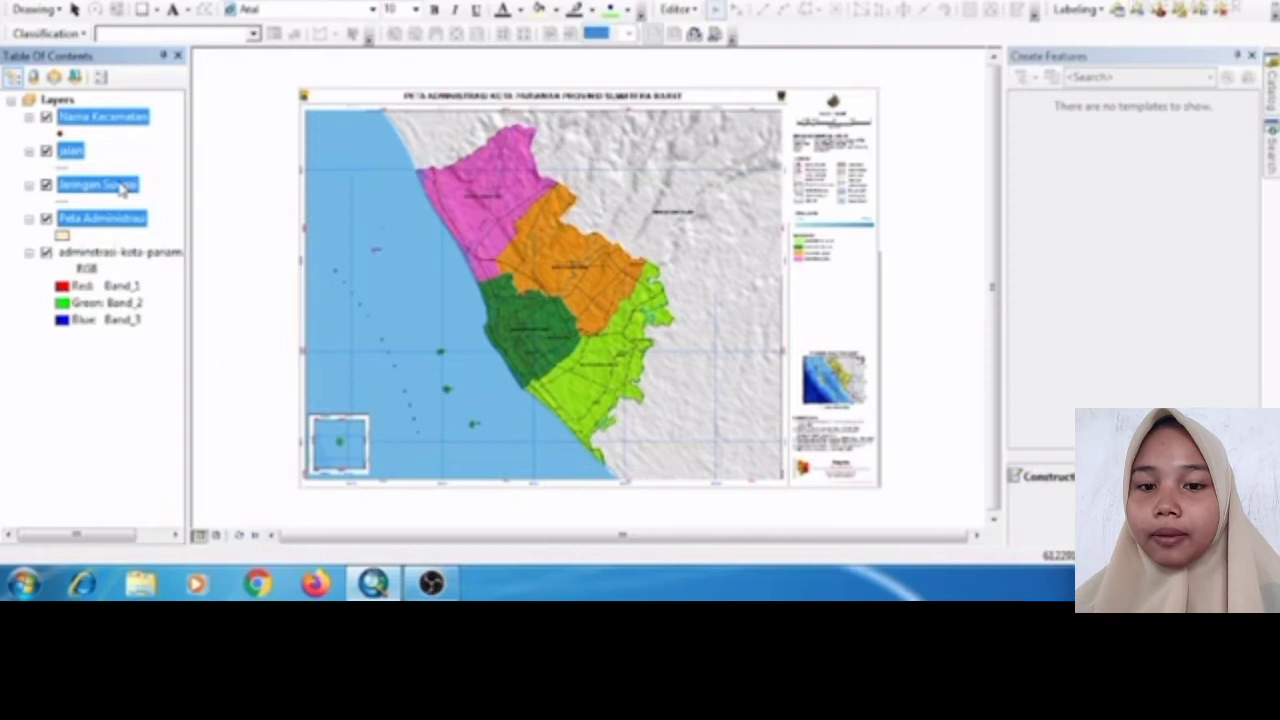
- Start an edit session and activate the Peta Administrasi template with the Polygon construction tool over the northern district
{"action": "left_click", "coordinate": [697, 12]}
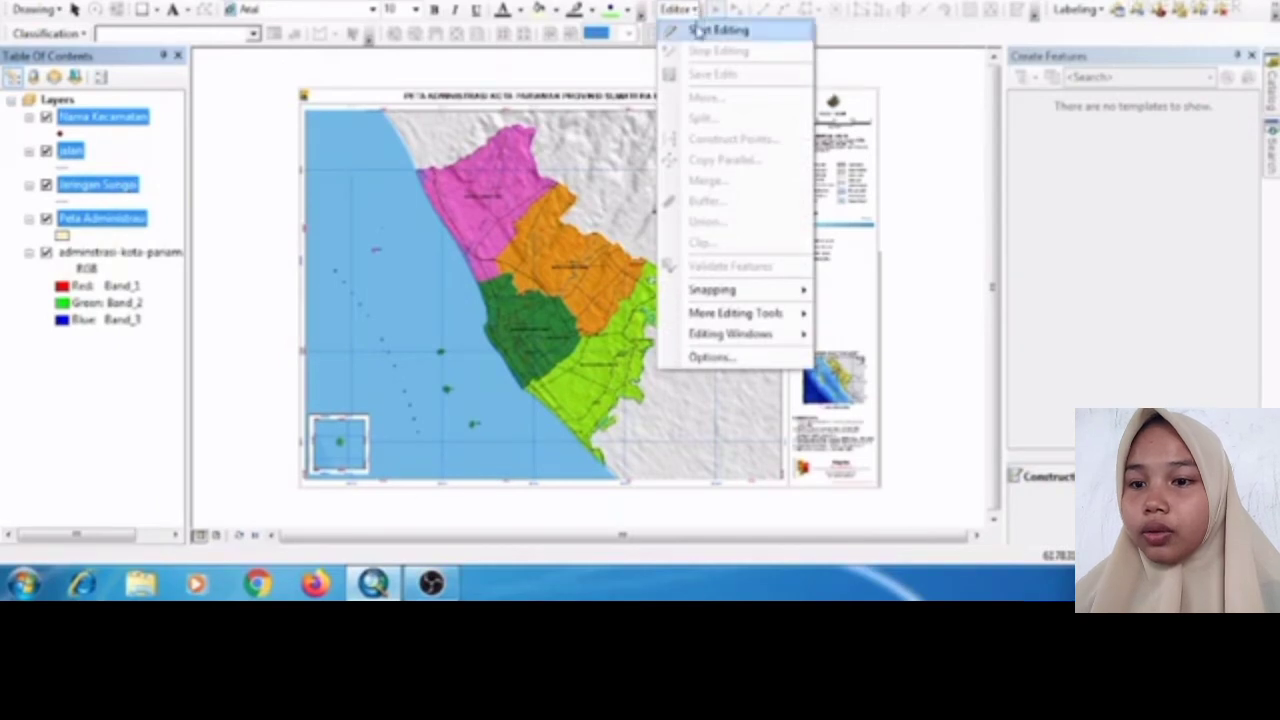
{"action": "left_click", "coordinate": [718, 31]}
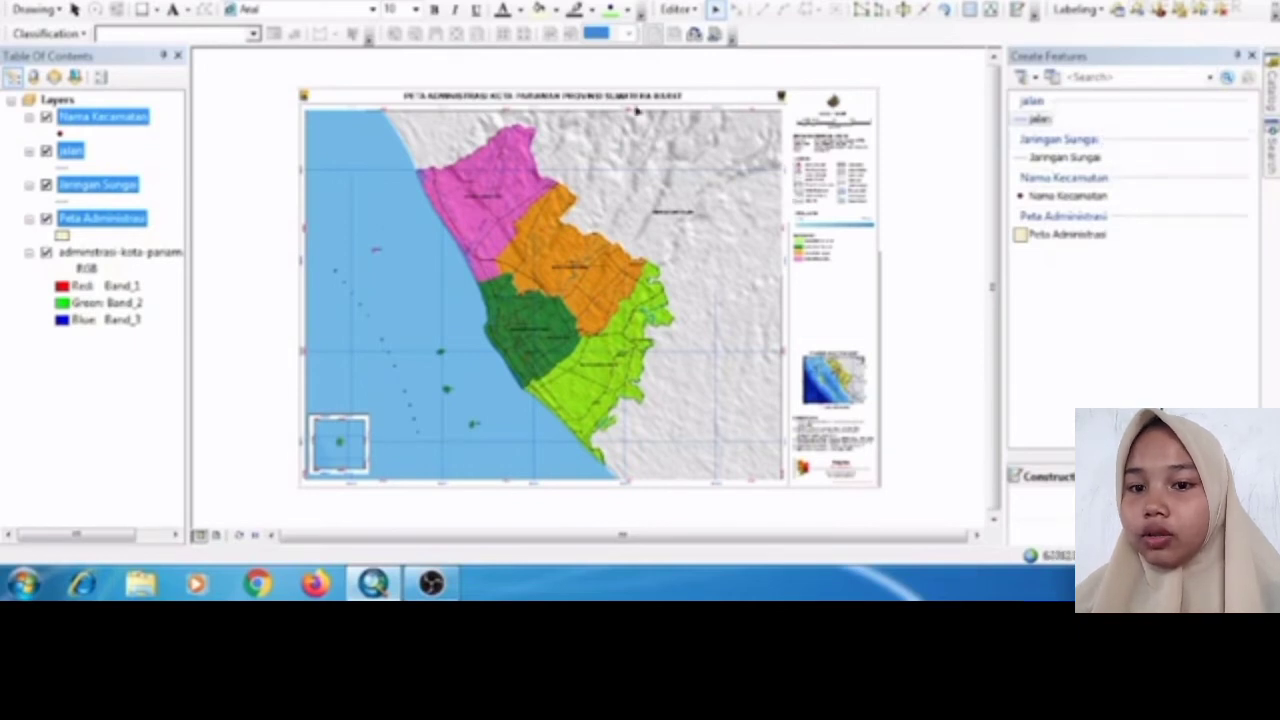
{"action": "left_click", "coordinate": [140, 221]}
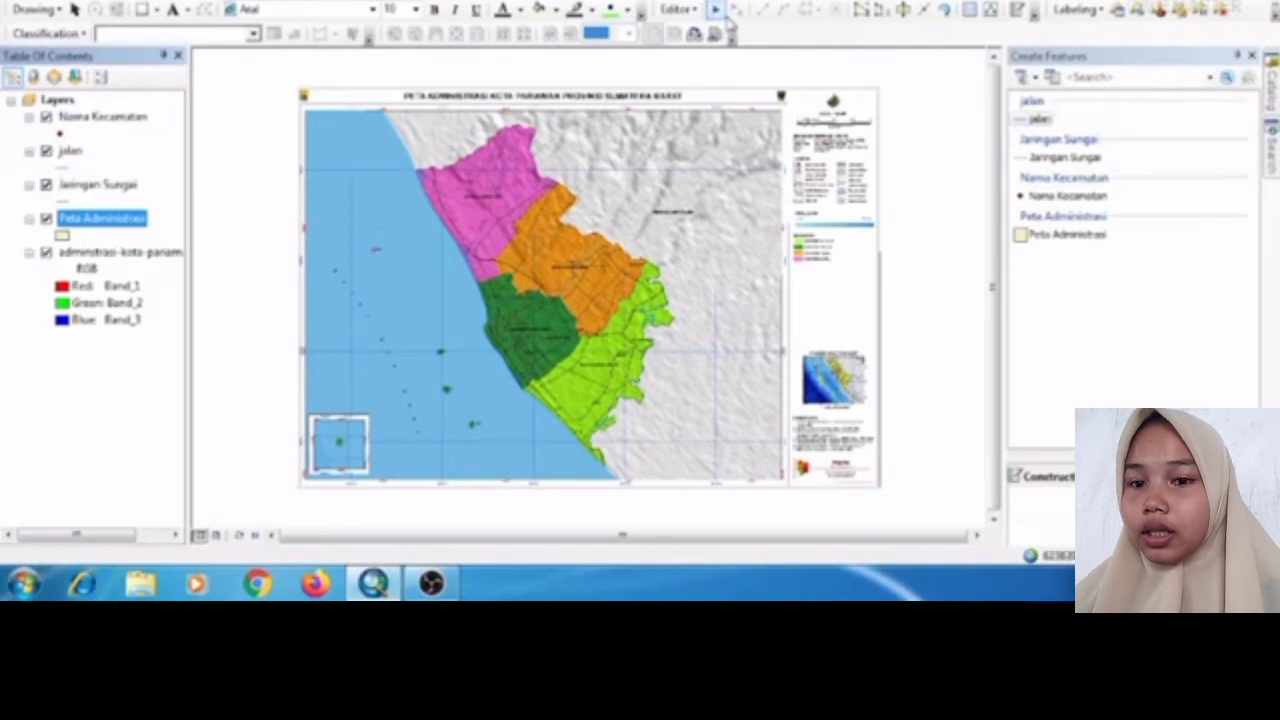
{"action": "left_click", "coordinate": [1045, 248]}
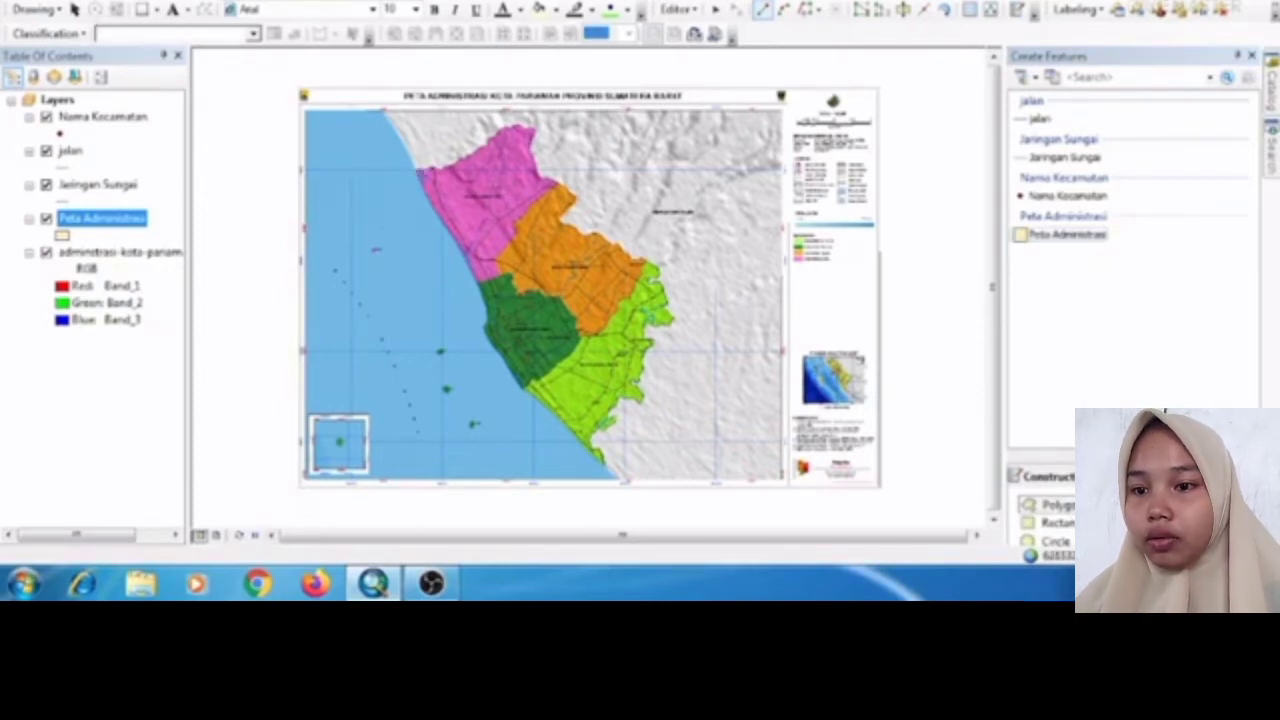
{"action": "left_click", "coordinate": [120, 3]}
{"action": "left_click_drag", "start_coordinate": [350, 126], "coordinate": [579, 264]}
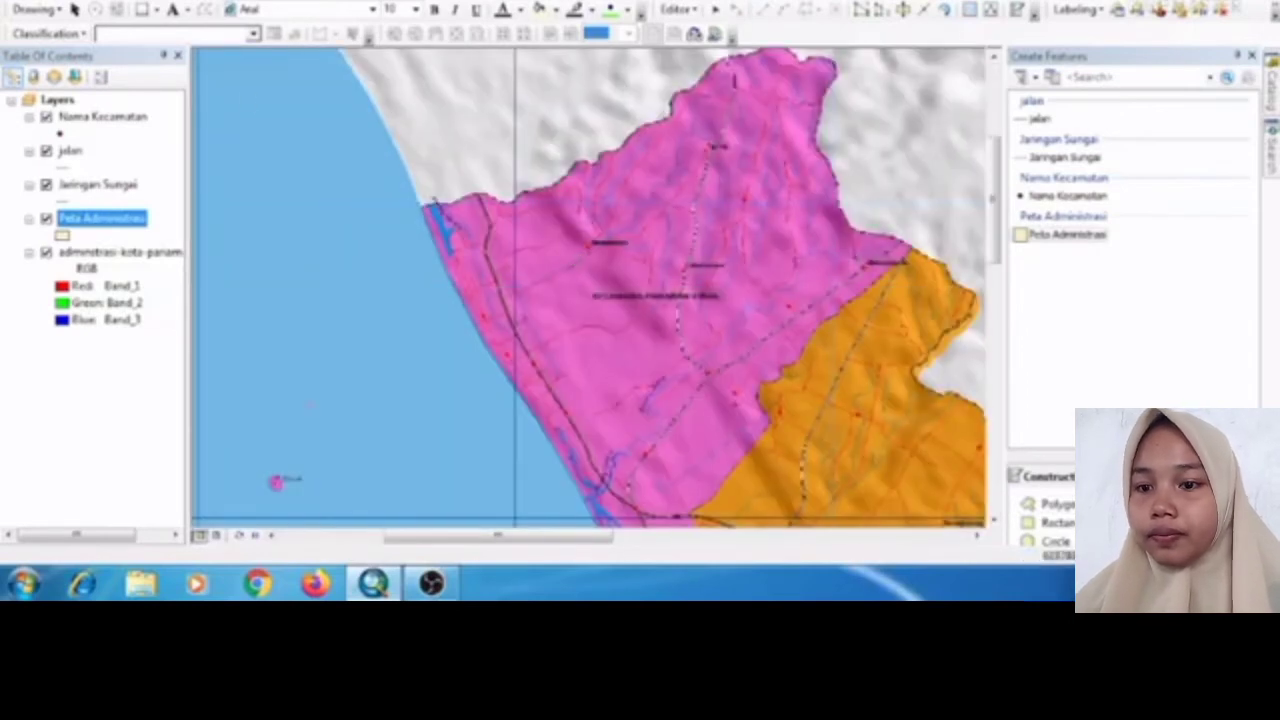
{"action": "left_click_drag", "start_coordinate": [357, 180], "coordinate": [314, 200]}
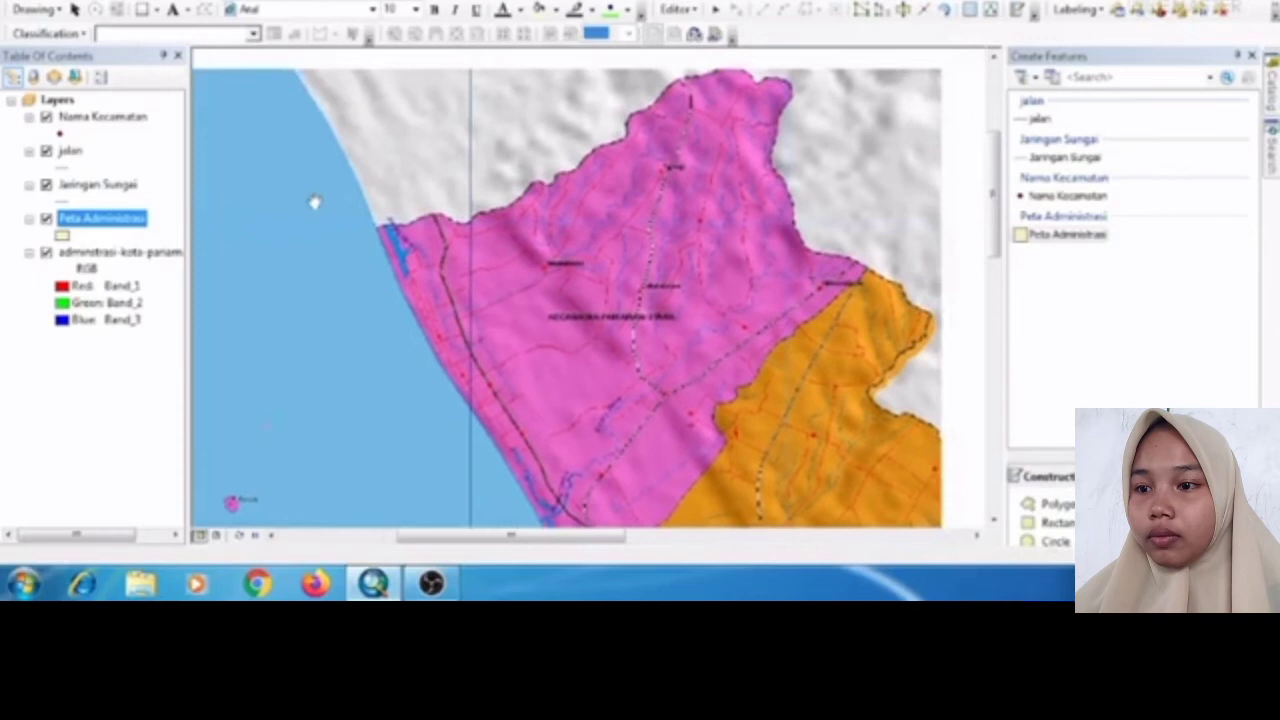
{"action": "left_click_drag", "start_coordinate": [482, 290], "coordinate": [450, 268]}
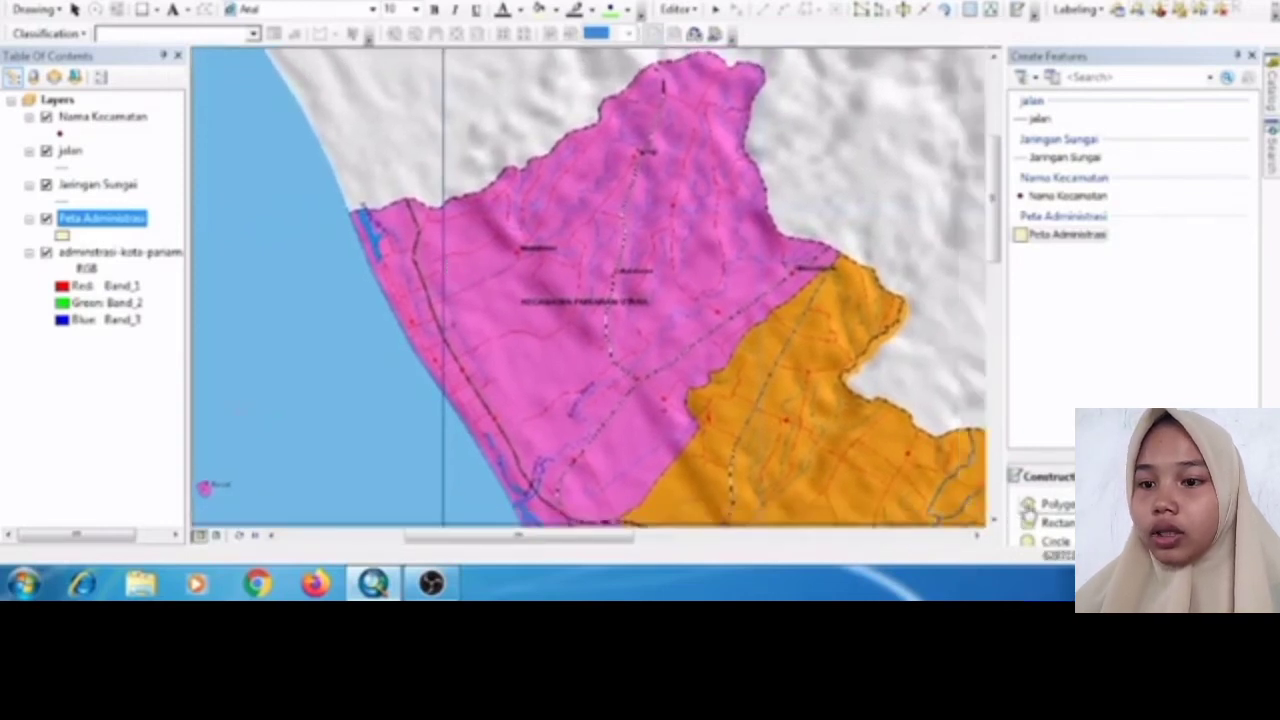
{"action": "left_click", "coordinate": [1027, 506]}
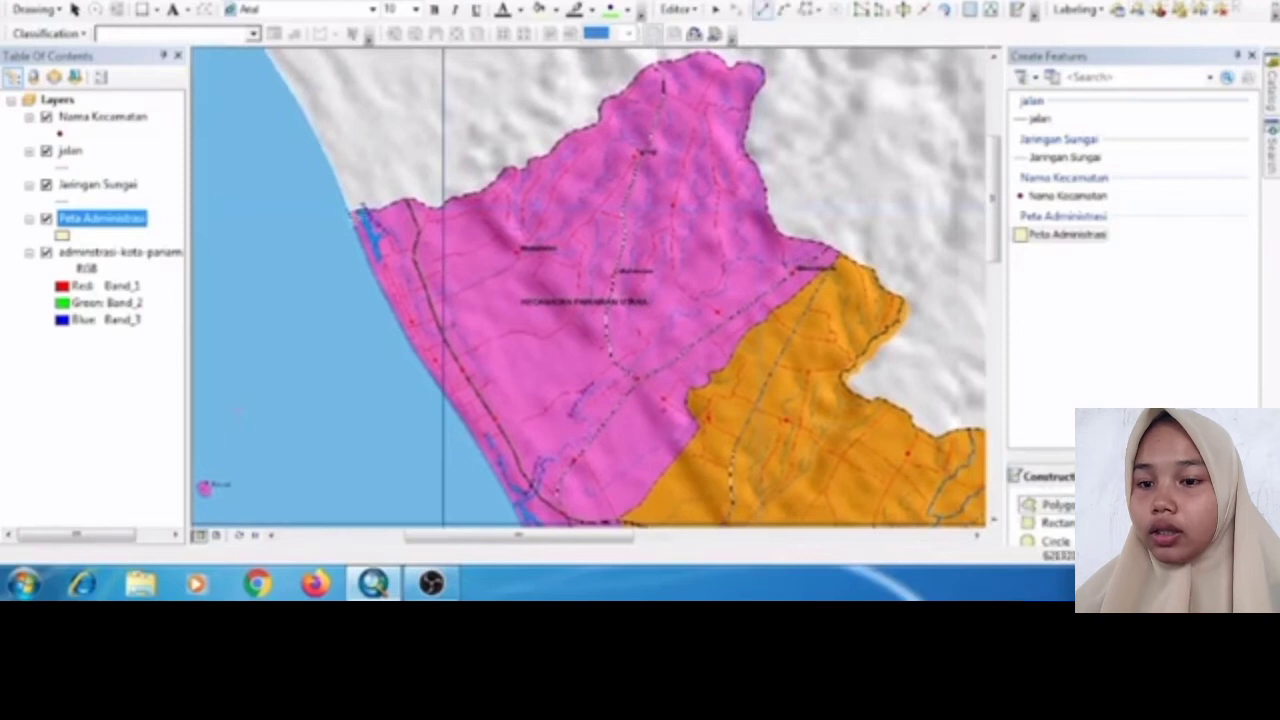
- Try to trace a Peta Administrasi polygon along the city's outer boundary, from the northwestern coast over the pink district to the orange district's eastern edge
{"action": "left_click", "coordinate": [351, 213]}
{"action": "left_click", "coordinate": [383, 208]}
{"action": "left_click", "coordinate": [405, 198]}
{"action": "left_click", "coordinate": [412, 198]}
{"action": "left_click", "coordinate": [433, 205]}
{"action": "left_click", "coordinate": [450, 203]}
{"action": "left_click", "coordinate": [464, 199]}
{"action": "left_click", "coordinate": [476, 194]}
{"action": "left_click", "coordinate": [488, 189]}
{"action": "left_click", "coordinate": [500, 180]}
{"action": "left_click", "coordinate": [512, 171]}
{"action": "left_click", "coordinate": [526, 164]}
{"action": "left_click", "coordinate": [540, 157]}
{"action": "left_click", "coordinate": [547, 152]}
{"action": "left_click", "coordinate": [558, 146]}
{"action": "left_click", "coordinate": [569, 139]}
{"action": "left_click", "coordinate": [582, 130]}
{"action": "left_click", "coordinate": [595, 123]}
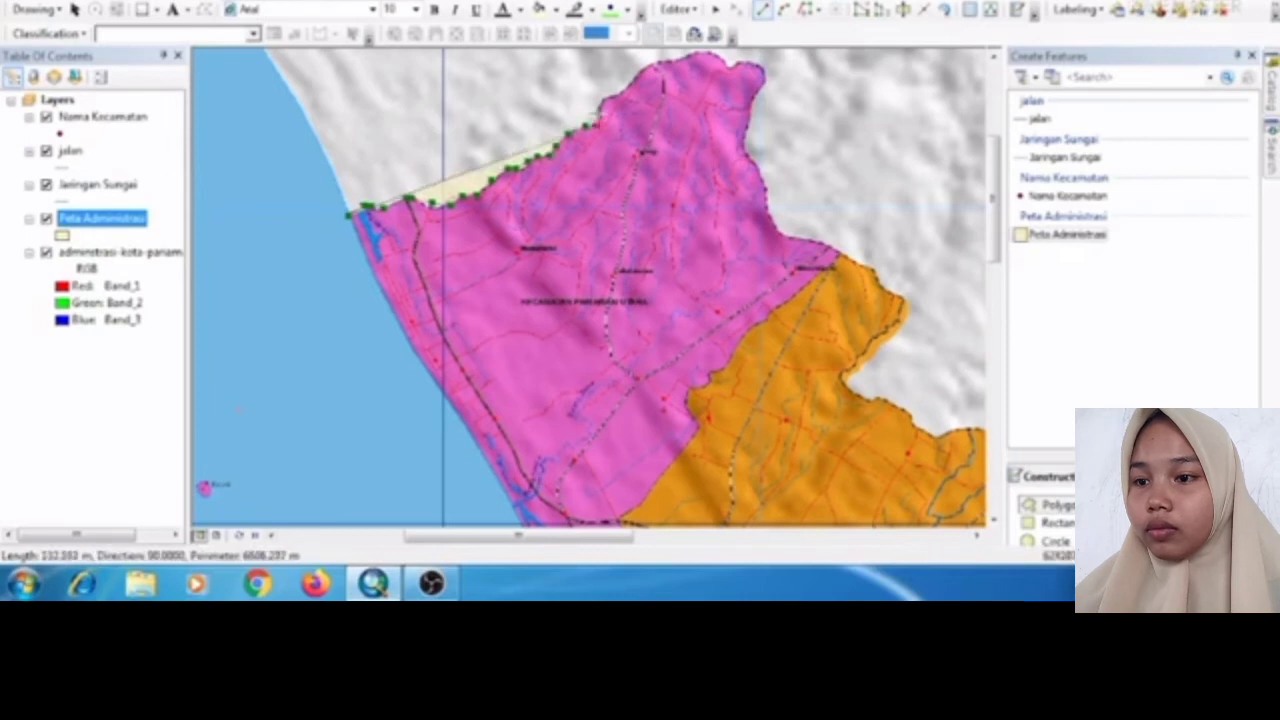
{"action": "left_click", "coordinate": [598, 109]}
{"action": "left_click", "coordinate": [608, 98]}
{"action": "left_click", "coordinate": [619, 95]}
{"action": "left_click", "coordinate": [632, 84]}
{"action": "left_click", "coordinate": [650, 70]}
{"action": "left_click", "coordinate": [663, 62]}
{"action": "left_click", "coordinate": [690, 57]}
{"action": "left_click", "coordinate": [707, 51]}
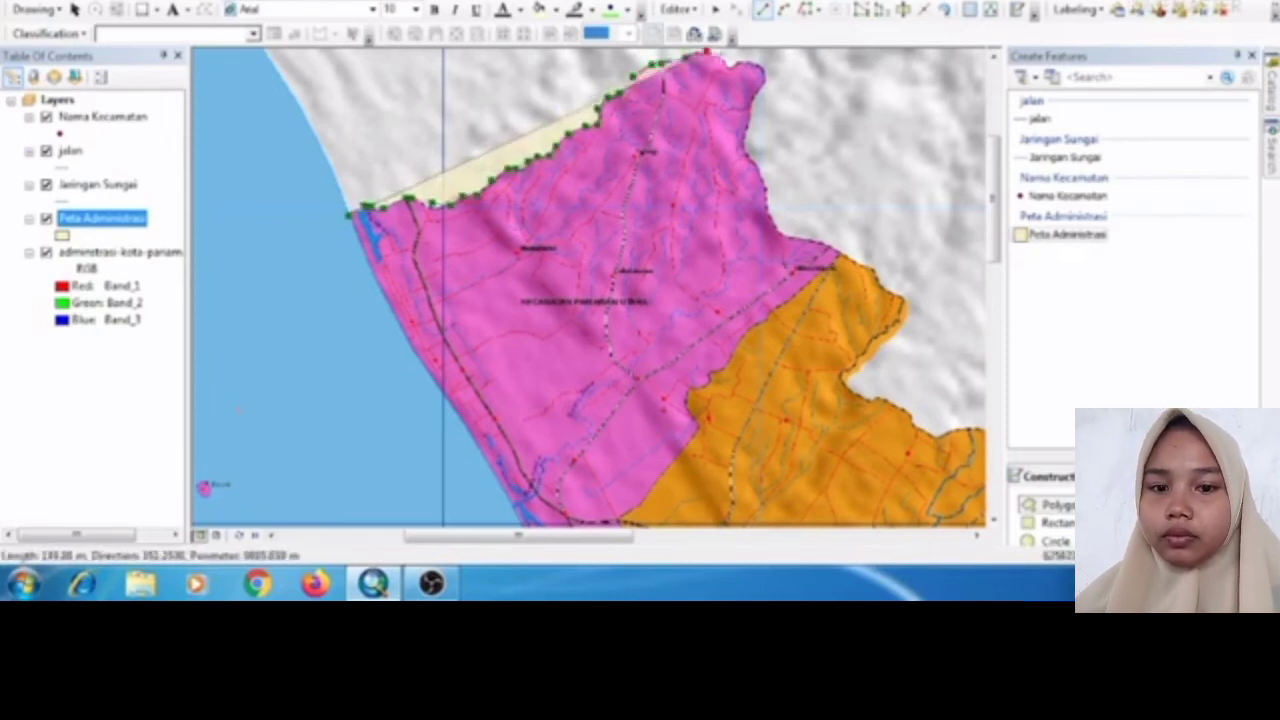
{"action": "left_click", "coordinate": [741, 63]}
{"action": "left_click", "coordinate": [751, 66]}
{"action": "left_click", "coordinate": [758, 70]}
{"action": "left_click", "coordinate": [763, 77]}
{"action": "left_click", "coordinate": [756, 105]}
{"action": "left_click", "coordinate": [751, 112]}
{"action": "left_click", "coordinate": [750, 137]}
{"action": "left_click", "coordinate": [747, 158]}
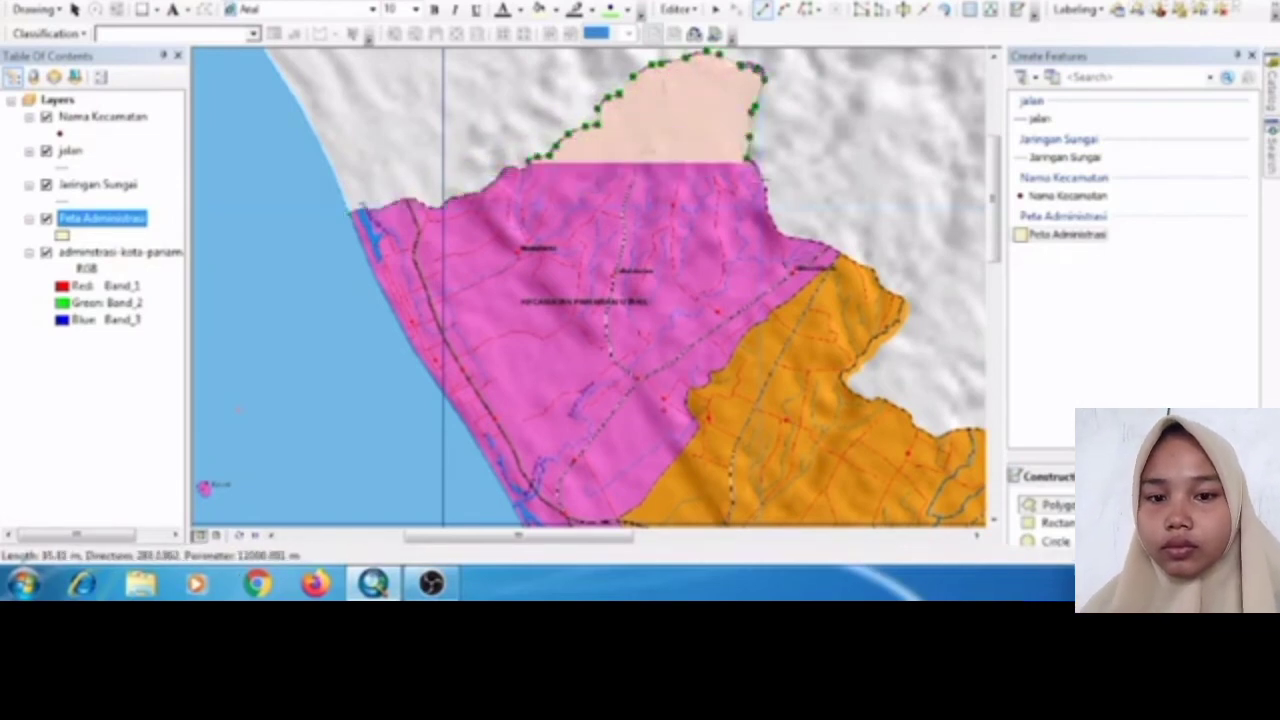
{"action": "left_click", "coordinate": [759, 170]}
{"action": "left_click", "coordinate": [763, 180]}
{"action": "left_click", "coordinate": [768, 207]}
{"action": "left_click", "coordinate": [778, 224]}
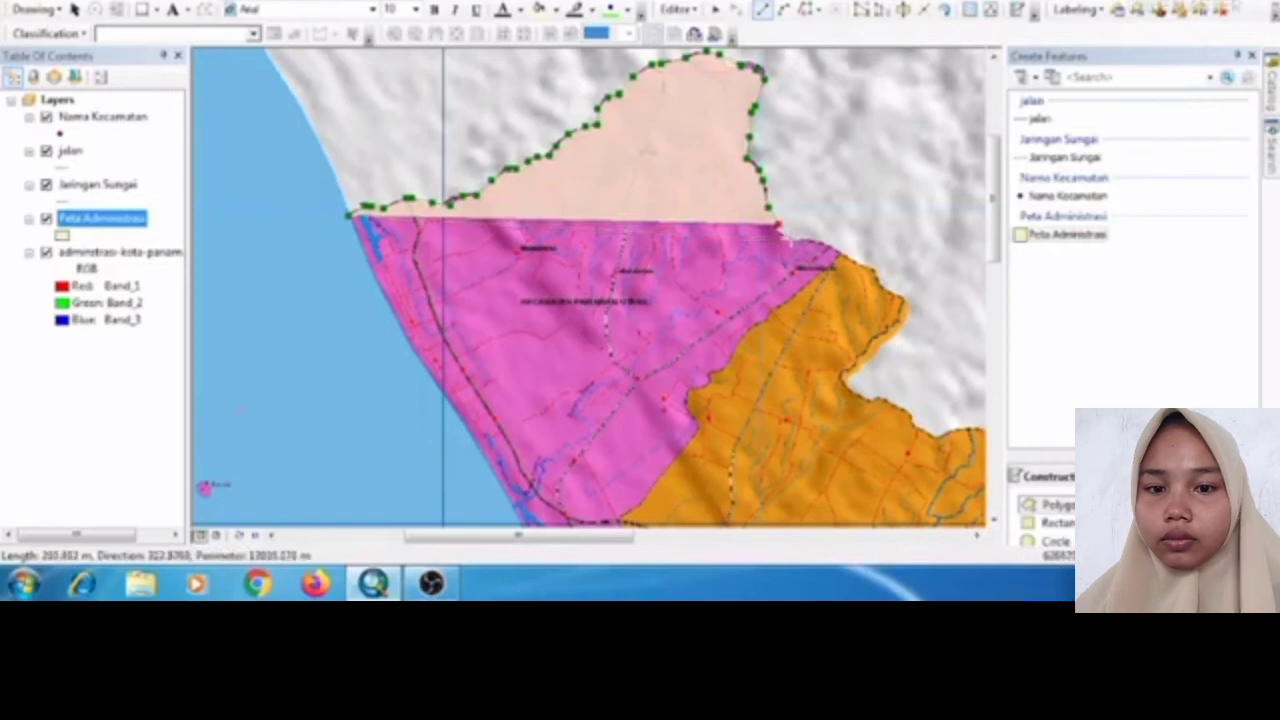
{"action": "left_click", "coordinate": [790, 238]}
{"action": "left_click", "coordinate": [806, 243]}
{"action": "left_click", "coordinate": [822, 247]}
{"action": "left_click", "coordinate": [836, 251]}
{"action": "left_click", "coordinate": [852, 256]}
{"action": "left_click", "coordinate": [867, 262]}
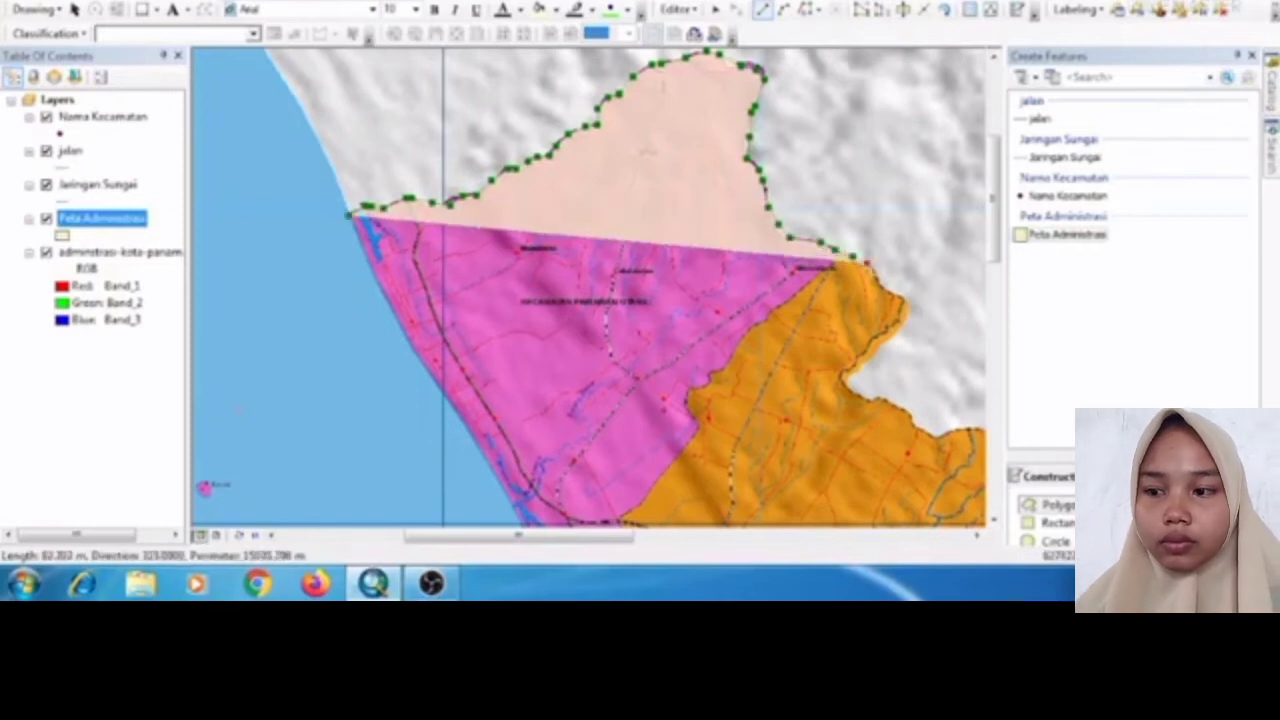
{"action": "left_click", "coordinate": [878, 272]}
{"action": "left_click", "coordinate": [889, 284]}
{"action": "left_click", "coordinate": [903, 298]}
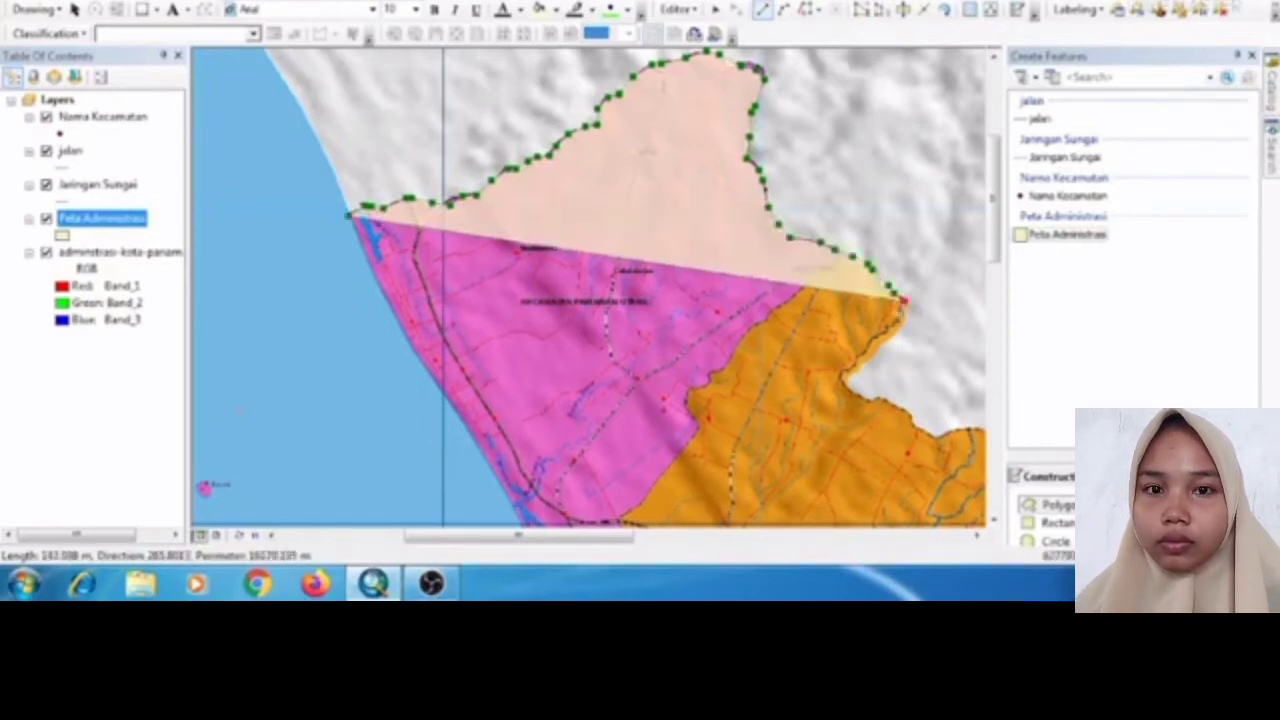
{"action": "left_click", "coordinate": [904, 313]}
{"action": "left_click", "coordinate": [896, 320]}
{"action": "left_click", "coordinate": [890, 325]}
{"action": "left_click", "coordinate": [877, 337]}
{"action": "left_click", "coordinate": [865, 350]}
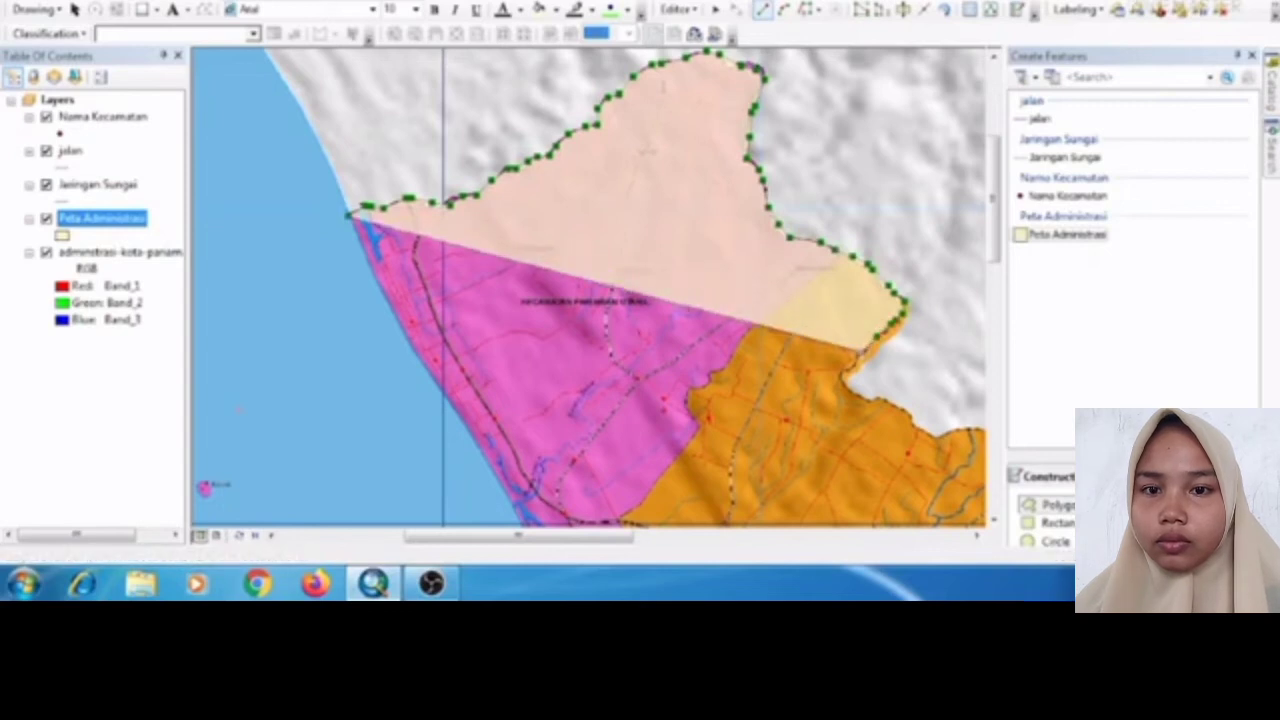
{"action": "double_click", "coordinate": [860, 350]}
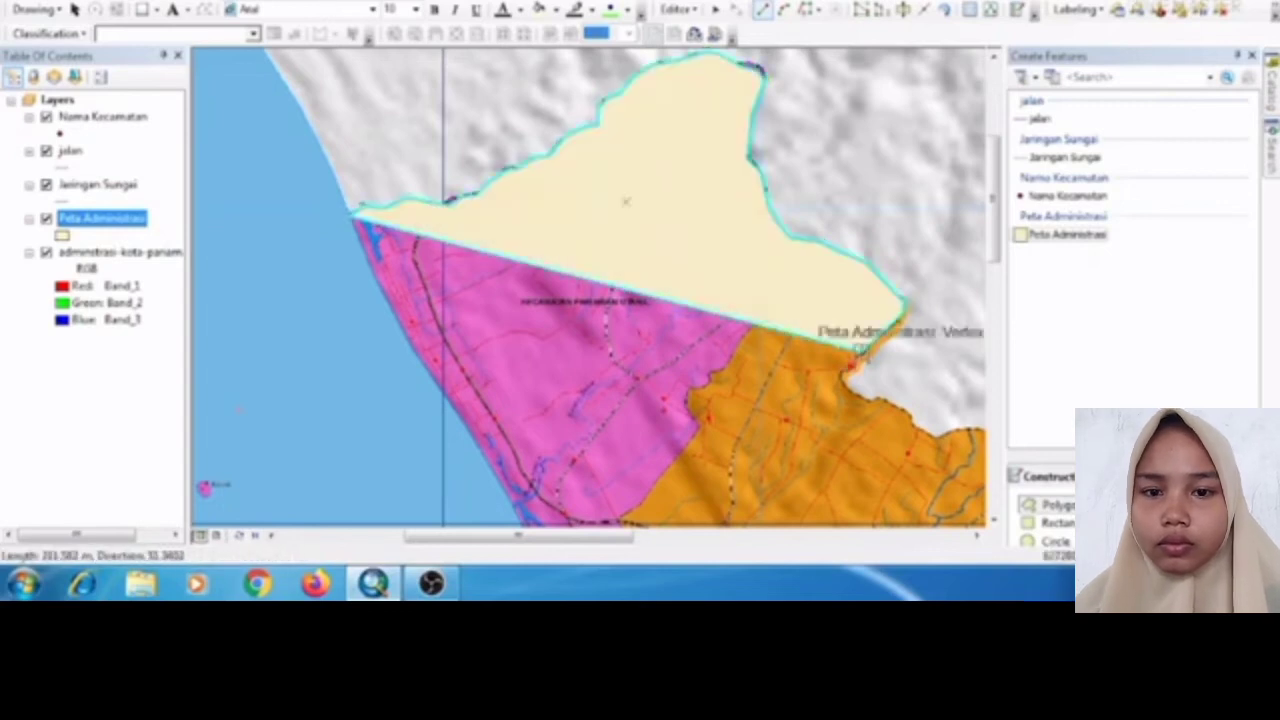
- Discard the stray sketch vertices and delete the prematurely finished polygon over the northern district
{"action": "right_click", "coordinate": [860, 350]}
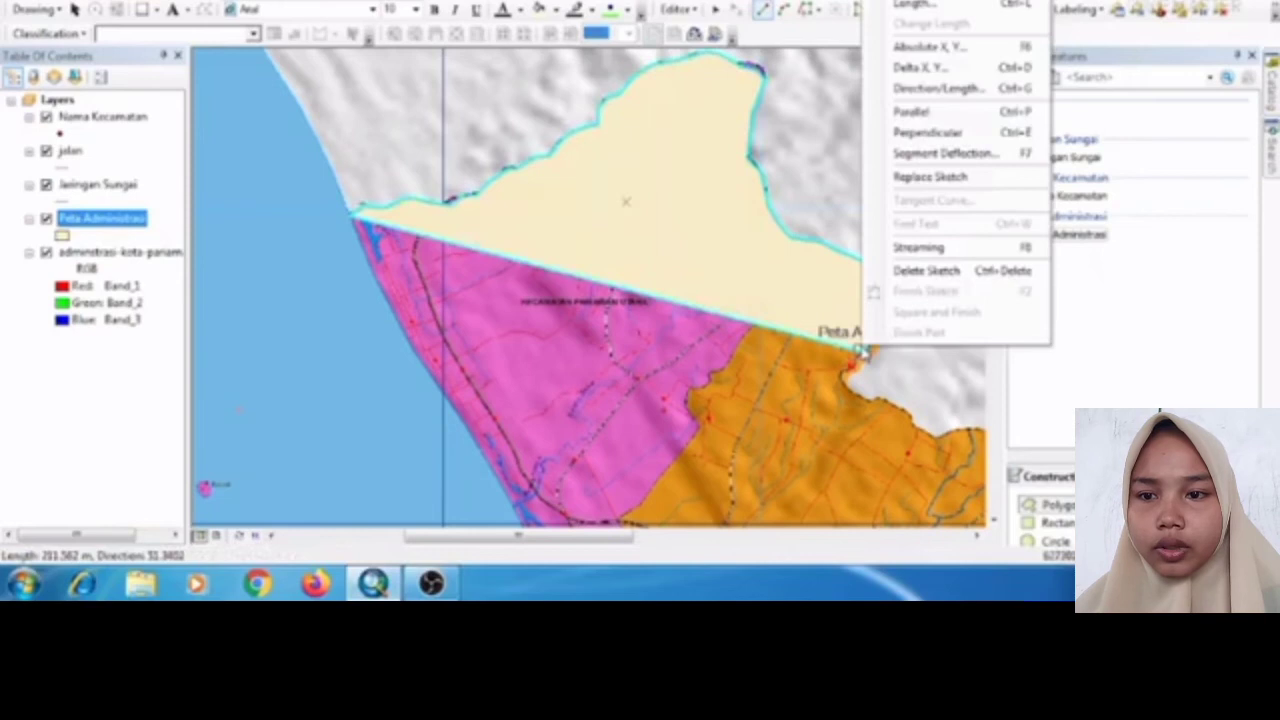
{"action": "left_click", "coordinate": [875, 272]}
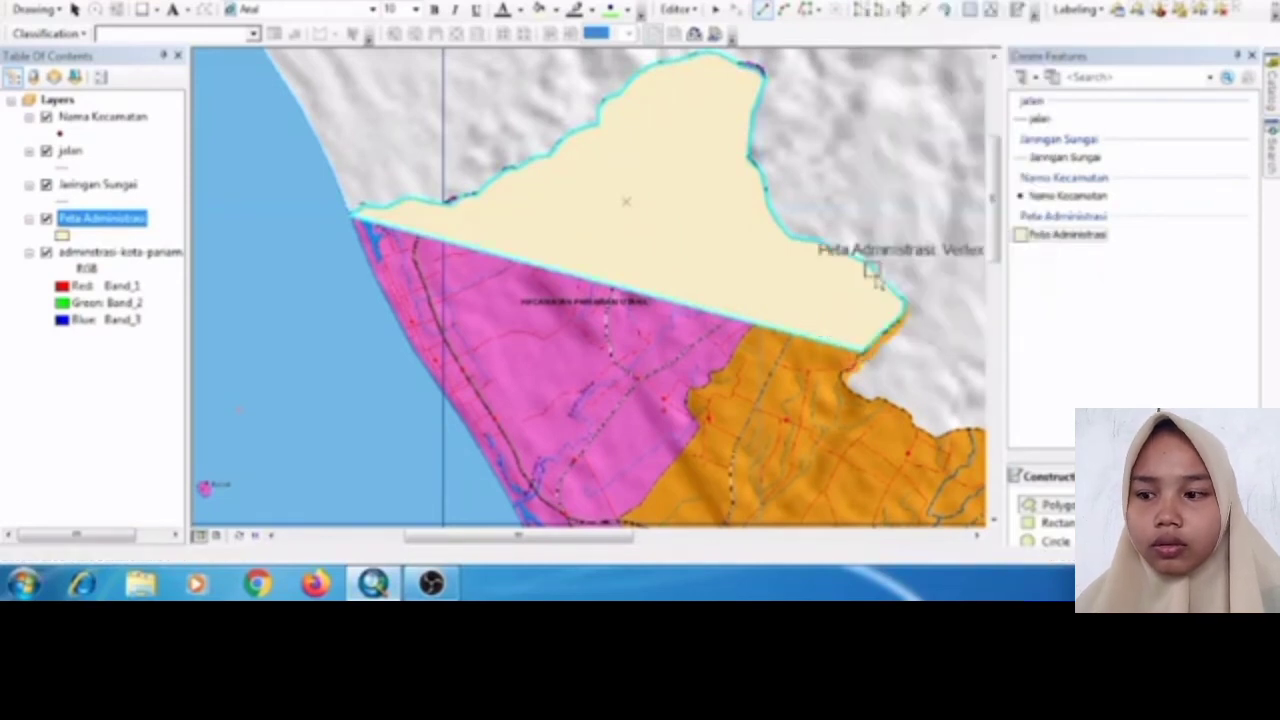
{"action": "right_click", "coordinate": [861, 362]}
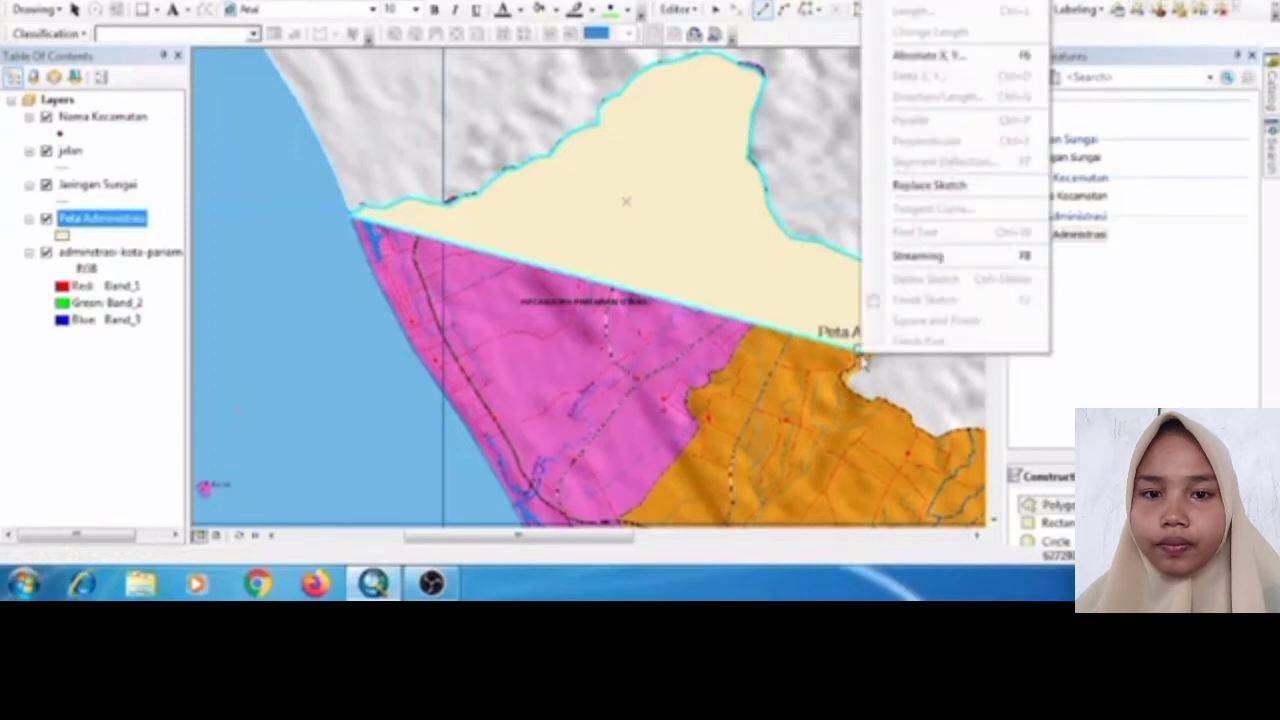
{"action": "left_click", "coordinate": [815, 285]}
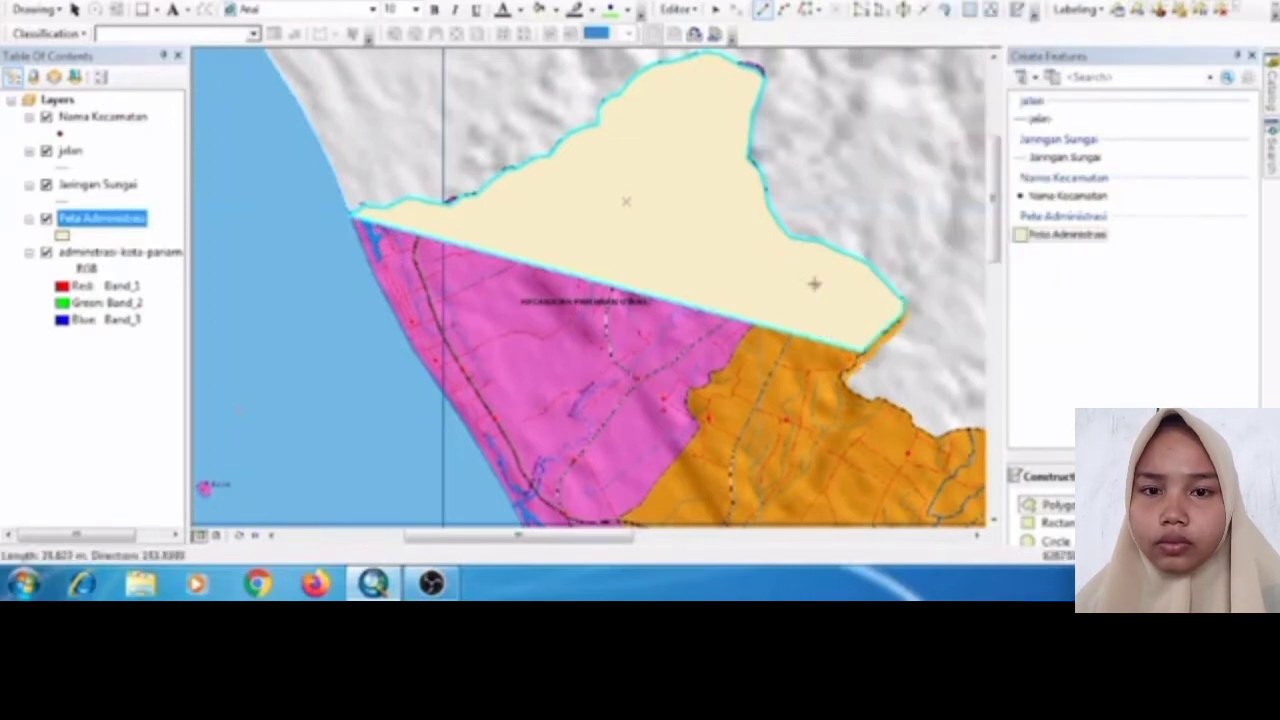
{"action": "right_click", "coordinate": [815, 287]}
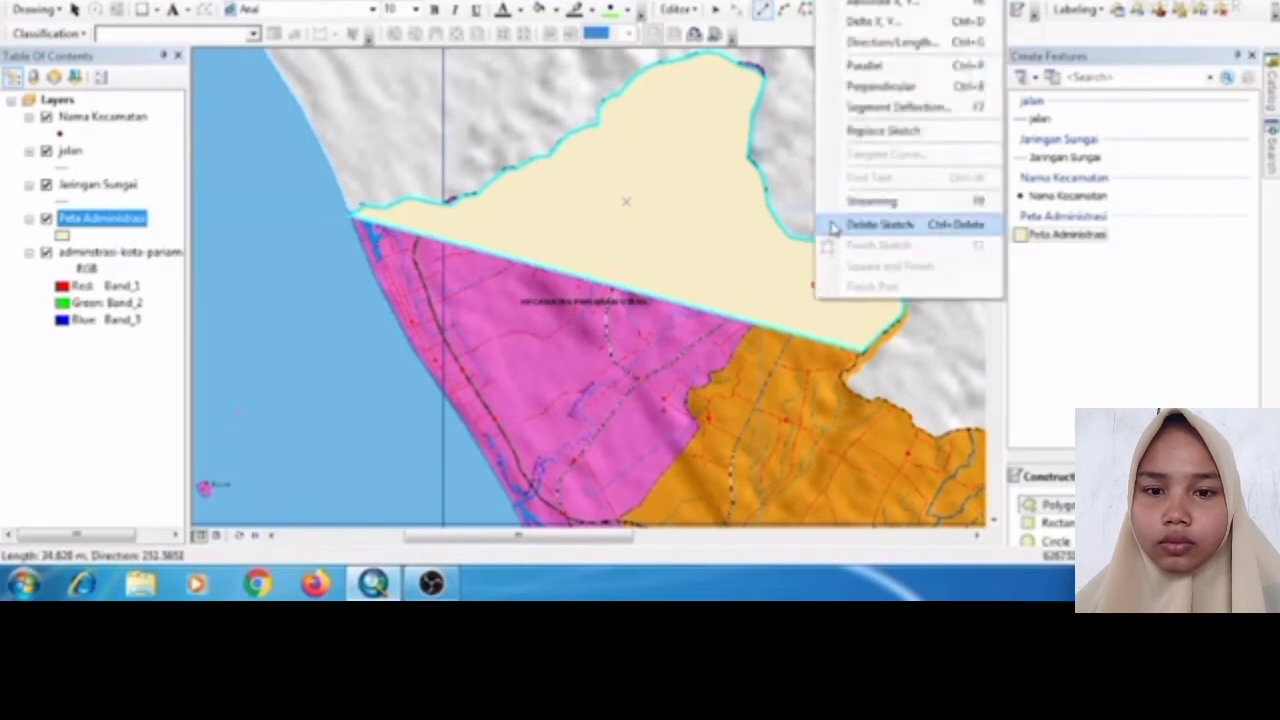
{"action": "left_click", "coordinate": [828, 222]}
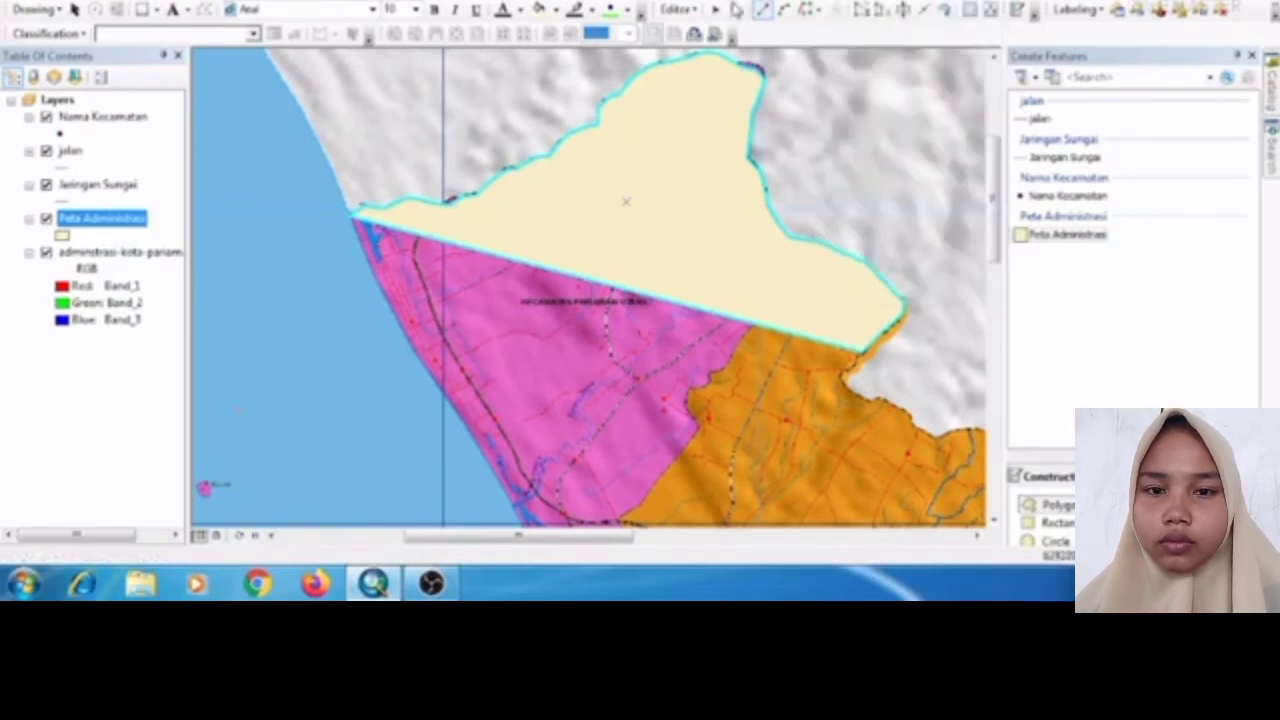
{"action": "left_click", "coordinate": [715, 9]}
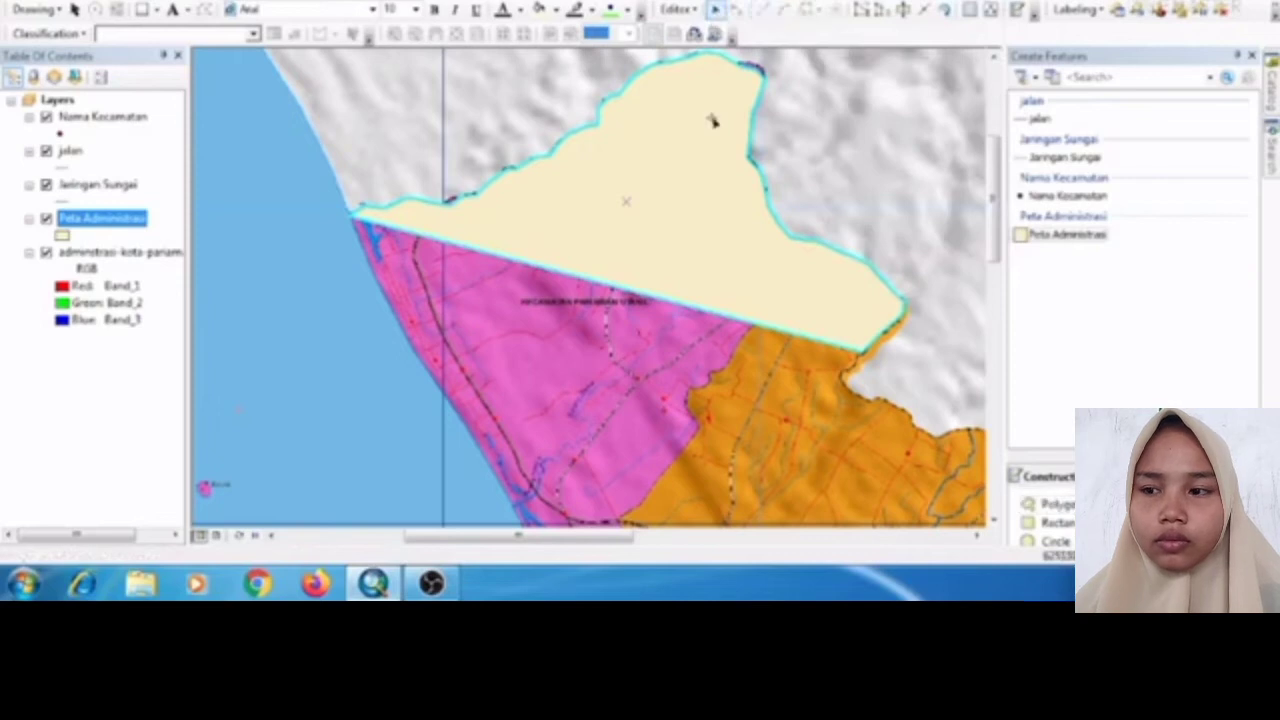
{"action": "right_click", "coordinate": [713, 121]}
{"action": "left_click", "coordinate": [726, 174]}
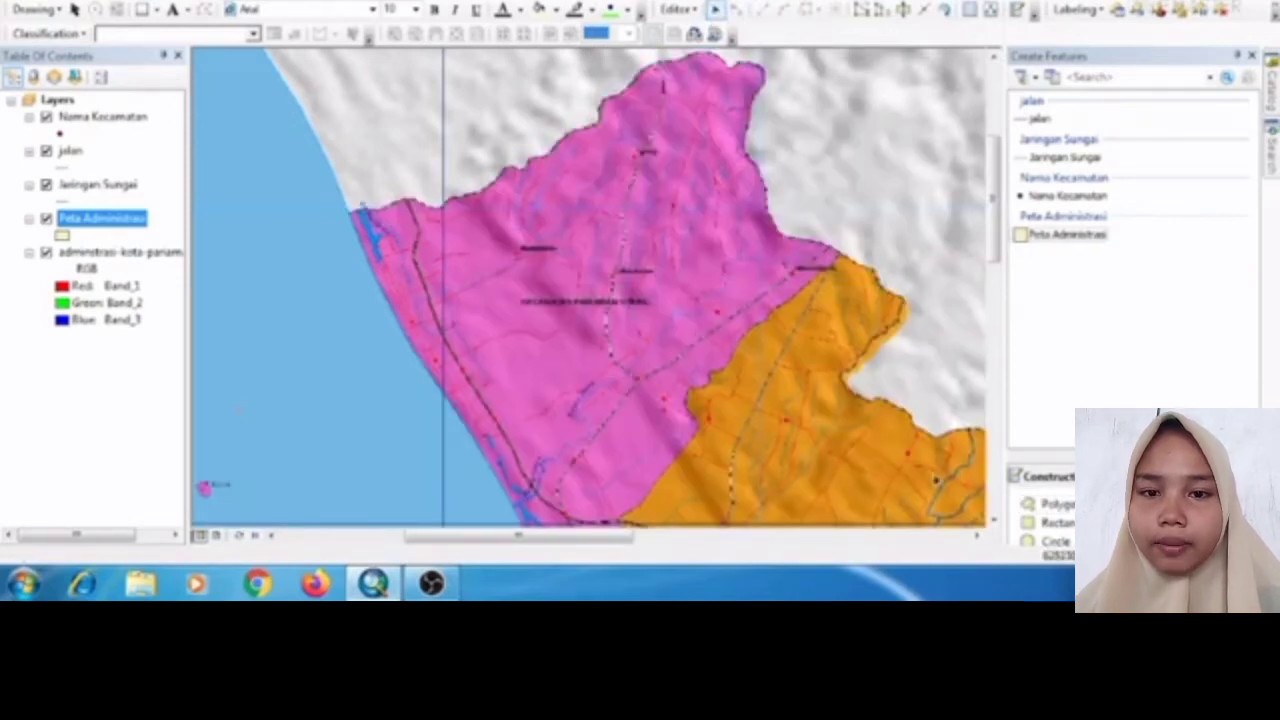
- Start a new Peta Administrasi polygon at the northwestern coast and trace the pink district's northern boundary up to its northern tip
{"action": "left_click", "coordinate": [1045, 504]}
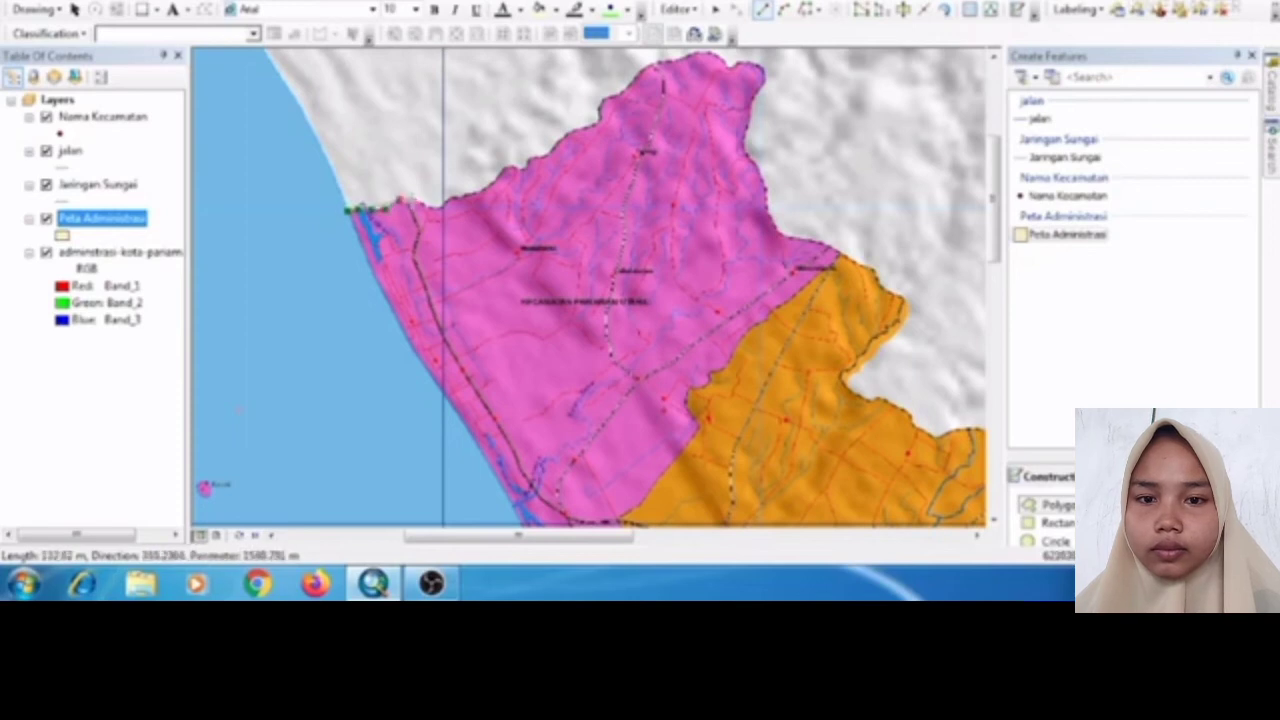
{"action": "left_click", "coordinate": [446, 206]}
{"action": "left_click", "coordinate": [464, 195]}
{"action": "left_click", "coordinate": [482, 190]}
{"action": "left_click", "coordinate": [497, 176]}
{"action": "left_click", "coordinate": [509, 170]}
{"action": "left_click", "coordinate": [527, 163]}
{"action": "left_click", "coordinate": [547, 155]}
{"action": "left_click", "coordinate": [557, 141]}
{"action": "left_click", "coordinate": [578, 125]}
{"action": "left_click", "coordinate": [590, 122]}
{"action": "left_click", "coordinate": [598, 117]}
{"action": "left_click", "coordinate": [601, 106]}
{"action": "left_click", "coordinate": [614, 94]}
{"action": "left_click", "coordinate": [638, 76]}
{"action": "left_click", "coordinate": [655, 67]}
{"action": "left_click", "coordinate": [675, 61]}
{"action": "left_click", "coordinate": [690, 56]}
{"action": "left_click", "coordinate": [710, 54]}
{"action": "left_click", "coordinate": [725, 59]}
{"action": "left_click", "coordinate": [731, 63]}
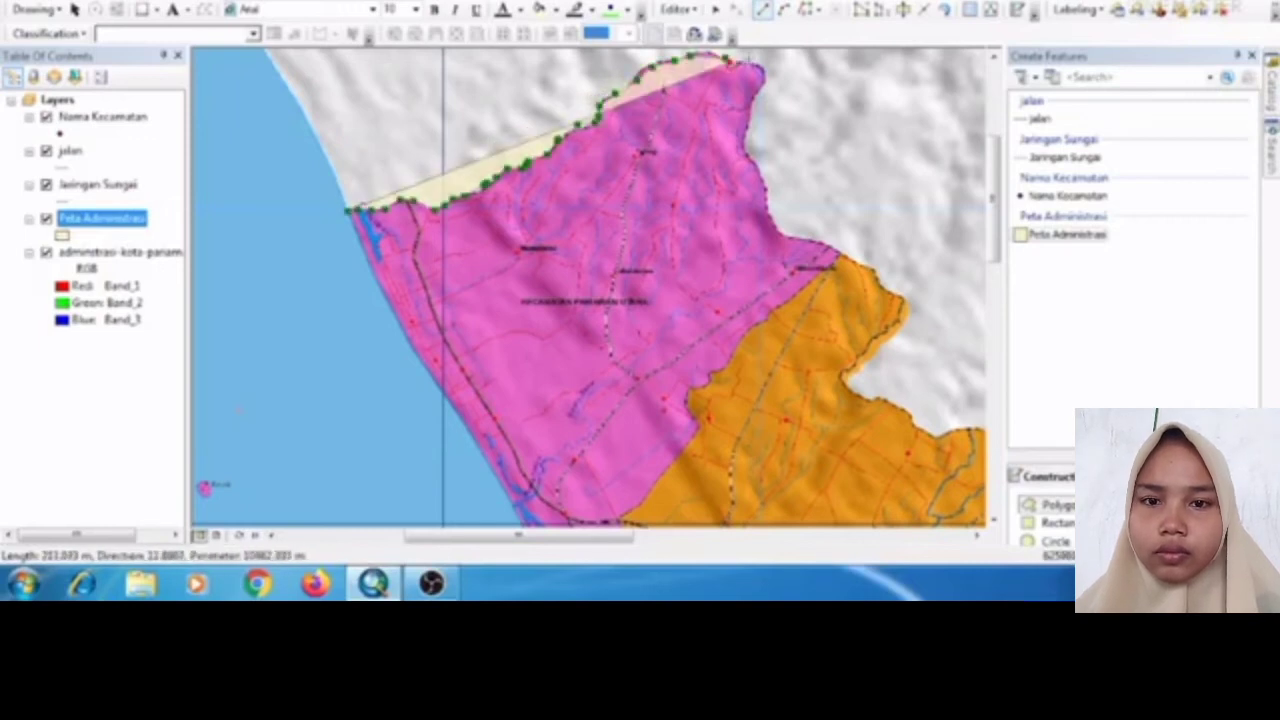
- Continue the polygon sketch down the pink district's eastern boundary to where it meets the orange district
{"action": "left_click", "coordinate": [761, 67]}
{"action": "left_click", "coordinate": [766, 85]}
{"action": "left_click", "coordinate": [749, 106]}
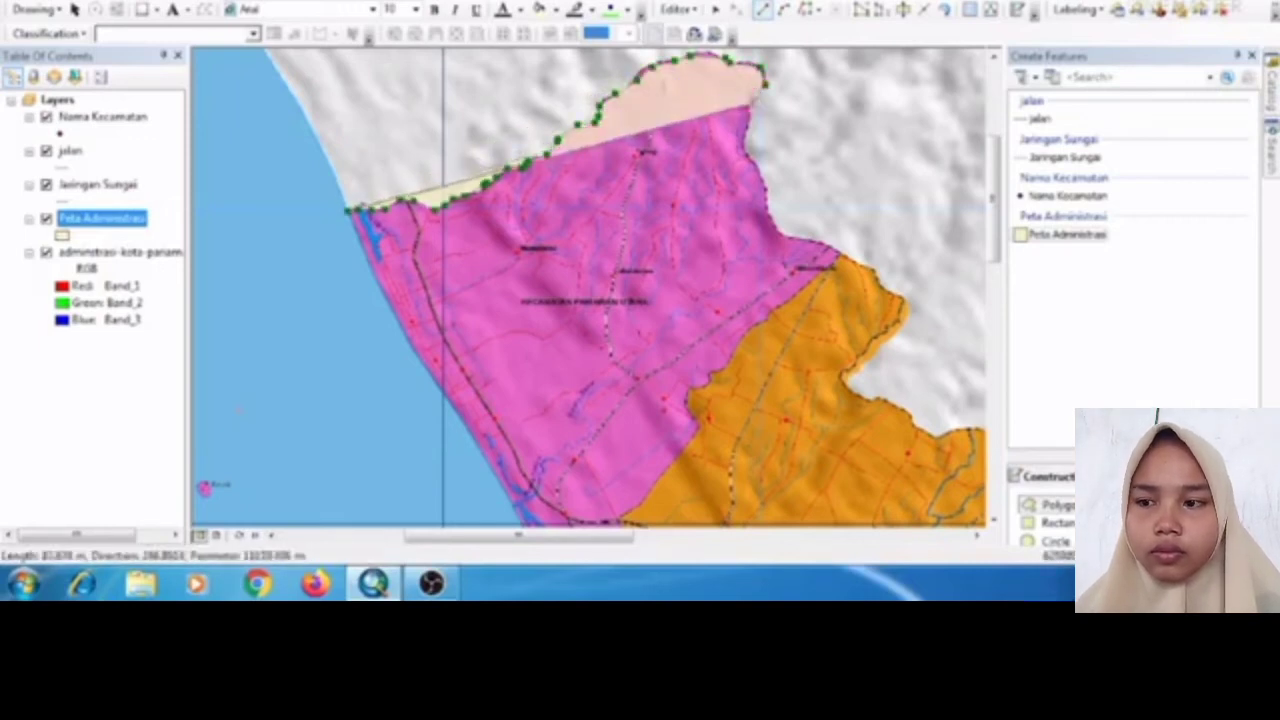
{"action": "left_click", "coordinate": [742, 130]}
{"action": "left_click", "coordinate": [741, 145]}
{"action": "left_click", "coordinate": [747, 160]}
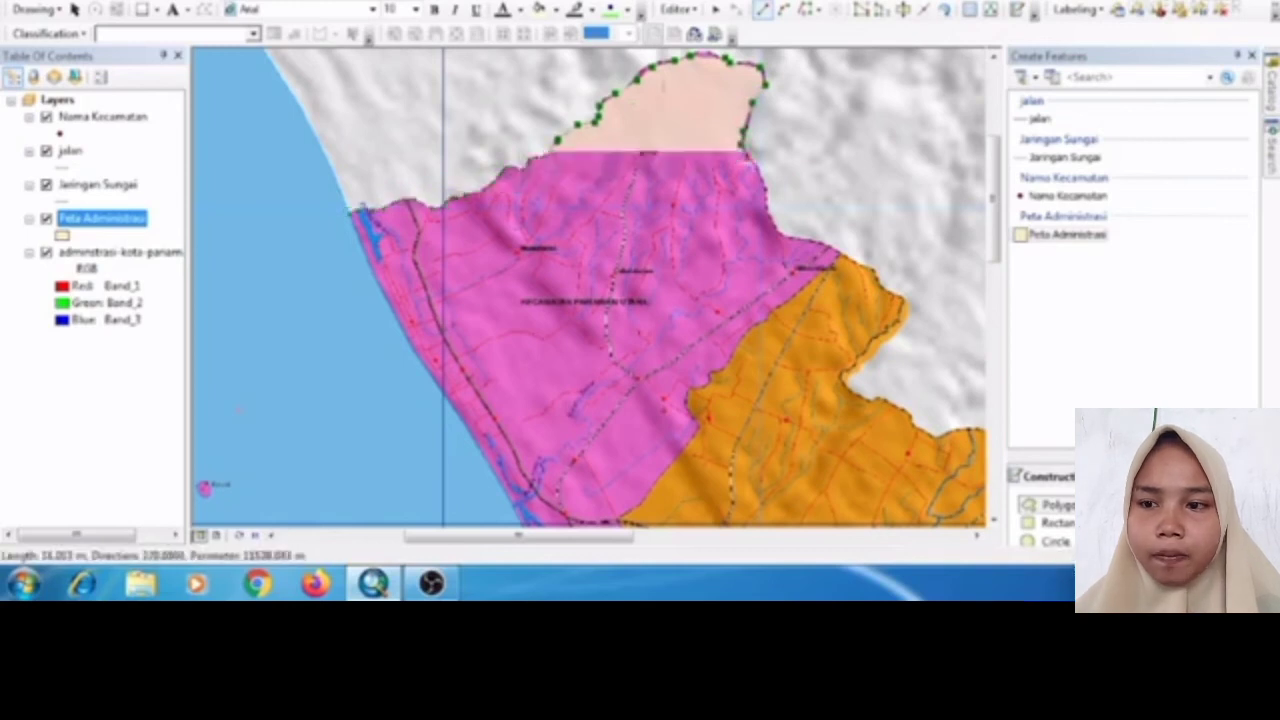
{"action": "left_click", "coordinate": [753, 164]}
{"action": "left_click", "coordinate": [760, 177]}
{"action": "left_click", "coordinate": [766, 193]}
{"action": "left_click", "coordinate": [771, 209]}
{"action": "left_click", "coordinate": [778, 226]}
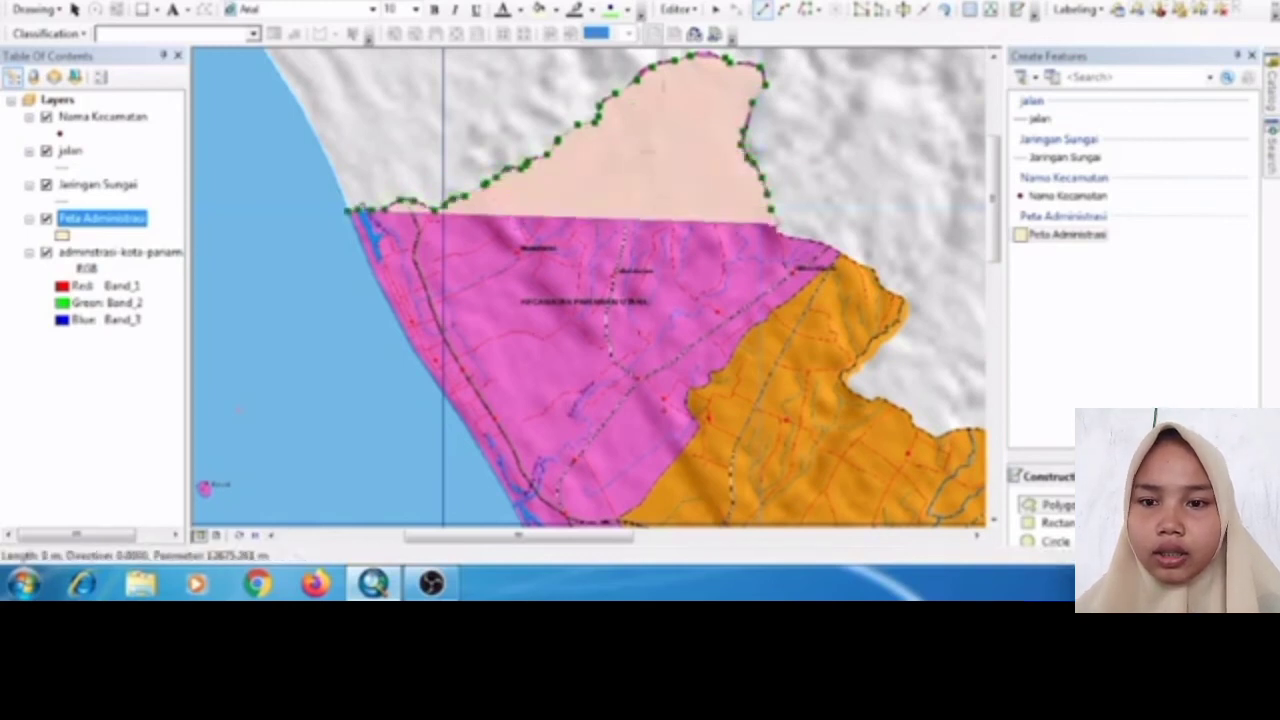
{"action": "left_click", "coordinate": [786, 236]}
{"action": "left_click", "coordinate": [799, 237]}
{"action": "left_click", "coordinate": [814, 242]}
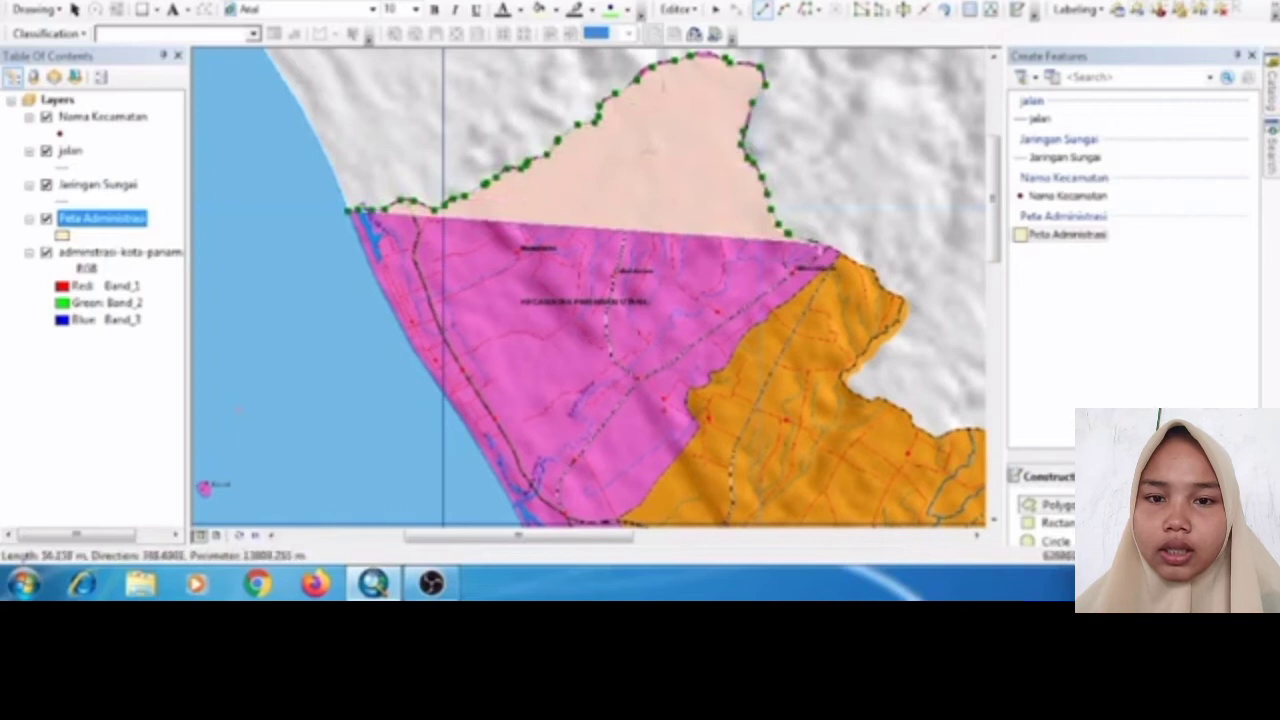
{"action": "left_click", "coordinate": [828, 247]}
{"action": "left_click", "coordinate": [838, 250]}
- Extend the polygon sketch around the orange district's northeastern bulge and inward notch, then southeast along its outer edge
{"action": "left_click", "coordinate": [858, 265]}
{"action": "left_click", "coordinate": [874, 268]}
{"action": "left_click", "coordinate": [881, 281]}
{"action": "left_click", "coordinate": [890, 291]}
{"action": "left_click", "coordinate": [902, 298]}
{"action": "left_click", "coordinate": [903, 307]}
{"action": "left_click", "coordinate": [896, 319]}
{"action": "left_click", "coordinate": [884, 331]}
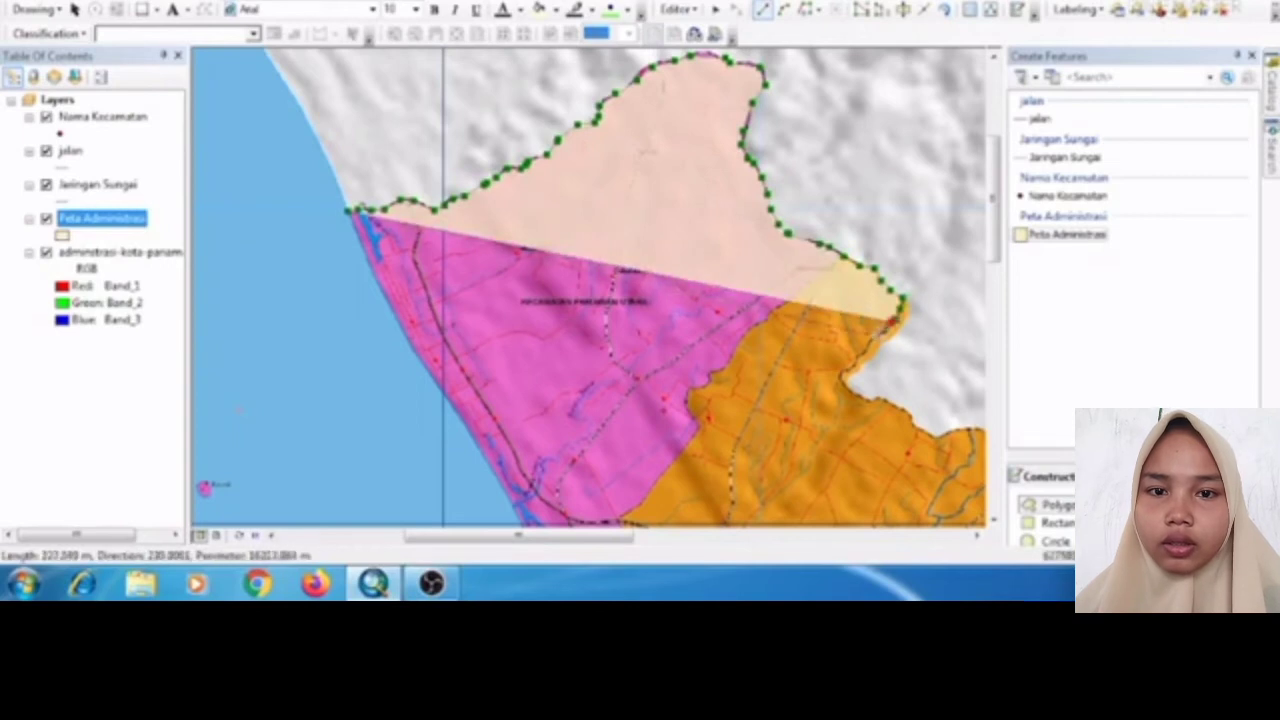
{"action": "left_click", "coordinate": [876, 340]}
{"action": "left_click", "coordinate": [866, 350]}
{"action": "left_click", "coordinate": [859, 356]}
{"action": "left_click", "coordinate": [847, 371]}
{"action": "left_click", "coordinate": [839, 379]}
{"action": "left_click", "coordinate": [850, 390]}
{"action": "left_click", "coordinate": [880, 401]}
{"action": "left_click", "coordinate": [915, 420]}
{"action": "left_click", "coordinate": [924, 430]}
{"action": "left_click", "coordinate": [938, 435]}
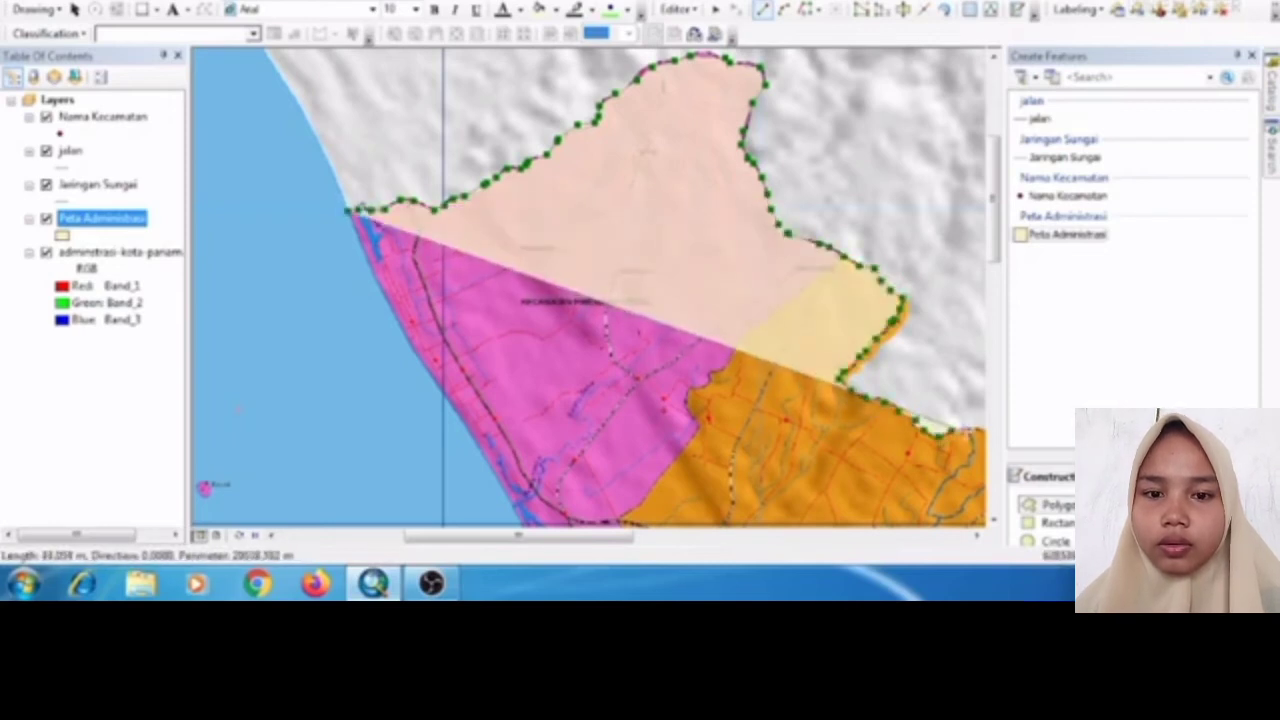
- Trace the rest of the orange district's northeastern boundary to its junction with the light green district
{"action": "left_click", "coordinate": [157, 3]}
{"action": "left_click_drag", "start_coordinate": [345, 212], "coordinate": [192, 85]}
{"action": "left_click_drag", "start_coordinate": [451, 243], "coordinate": [289, 154]}
{"action": "left_click_drag", "start_coordinate": [415, 231], "coordinate": [317, 186]}
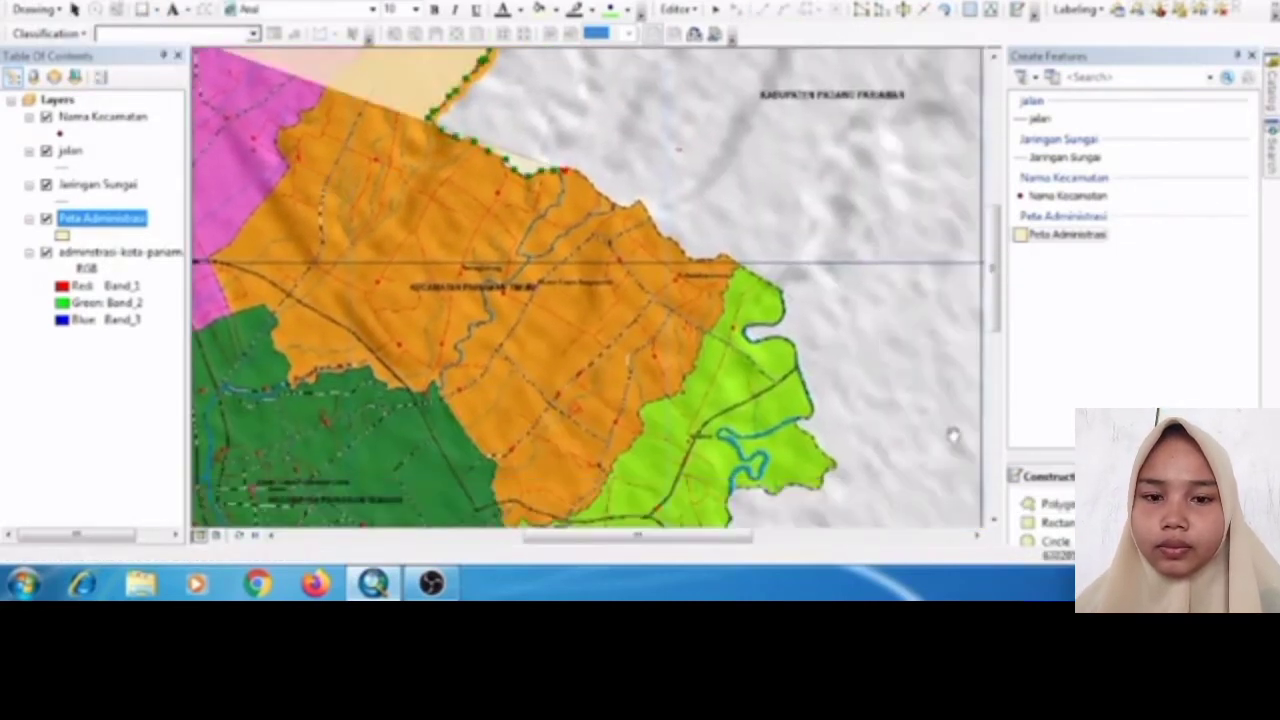
{"action": "left_click", "coordinate": [1045, 504]}
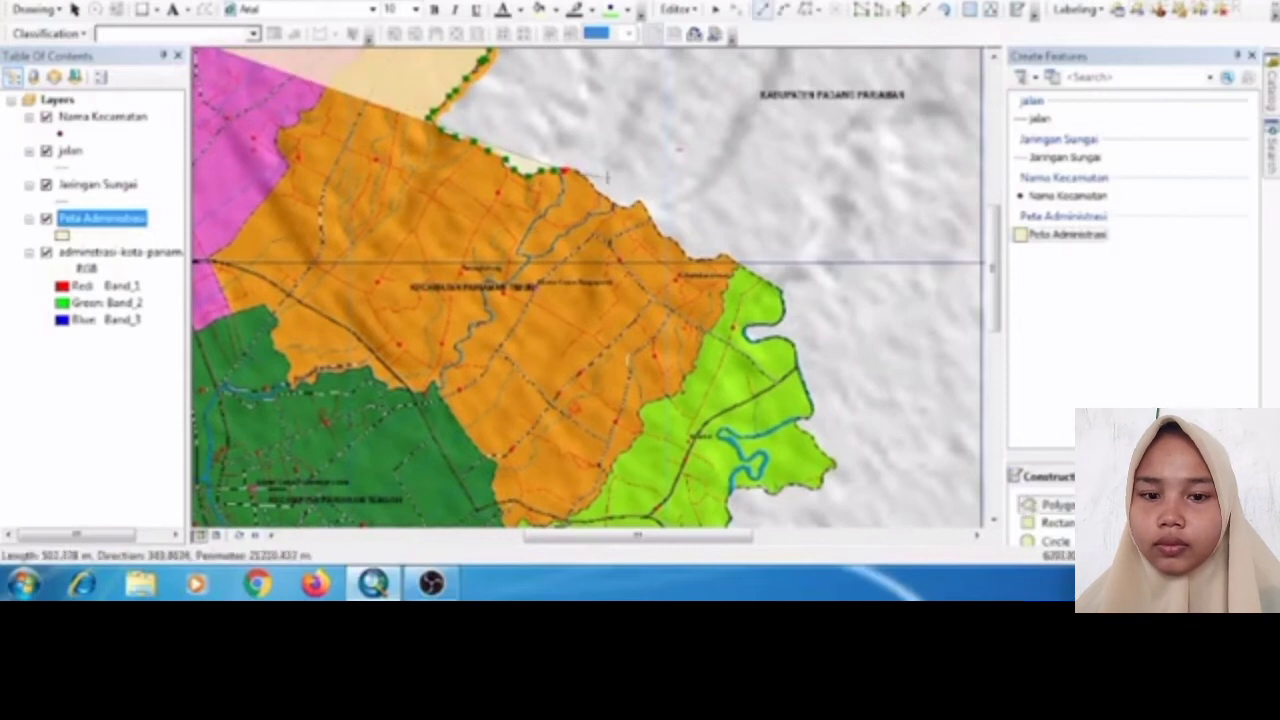
{"action": "left_click", "coordinate": [578, 170]}
{"action": "left_click", "coordinate": [590, 184]}
{"action": "left_click", "coordinate": [602, 197]}
{"action": "left_click", "coordinate": [613, 203]}
{"action": "left_click", "coordinate": [626, 207]}
{"action": "left_click", "coordinate": [638, 202]}
{"action": "left_click", "coordinate": [648, 207]}
{"action": "left_click", "coordinate": [651, 218]}
{"action": "left_click", "coordinate": [656, 228]}
{"action": "left_click", "coordinate": [663, 237]}
{"action": "left_click", "coordinate": [673, 245]}
{"action": "left_click", "coordinate": [683, 252]}
{"action": "left_click", "coordinate": [707, 257]}
{"action": "left_click", "coordinate": [724, 257]}
{"action": "left_click", "coordinate": [738, 264]}
- Continue the polygon sketch around the light green district's northeastern lobe, following its notch and eastern point to the inner bend below
{"action": "left_click", "coordinate": [753, 270]}
{"action": "left_click", "coordinate": [770, 283]}
{"action": "left_click", "coordinate": [783, 292]}
{"action": "left_click", "coordinate": [786, 311]}
{"action": "left_click", "coordinate": [772, 323]}
{"action": "left_click", "coordinate": [748, 329]}
{"action": "left_click", "coordinate": [760, 339]}
{"action": "left_click", "coordinate": [780, 340]}
{"action": "left_click", "coordinate": [792, 347]}
{"action": "left_click", "coordinate": [797, 362]}
{"action": "left_click", "coordinate": [801, 384]}
{"action": "left_click", "coordinate": [808, 396]}
{"action": "left_click", "coordinate": [811, 411]}
{"action": "left_click", "coordinate": [795, 423]}
{"action": "left_click", "coordinate": [809, 437]}
{"action": "left_click", "coordinate": [820, 448]}
{"action": "left_click", "coordinate": [836, 466]}
{"action": "left_click", "coordinate": [822, 482]}
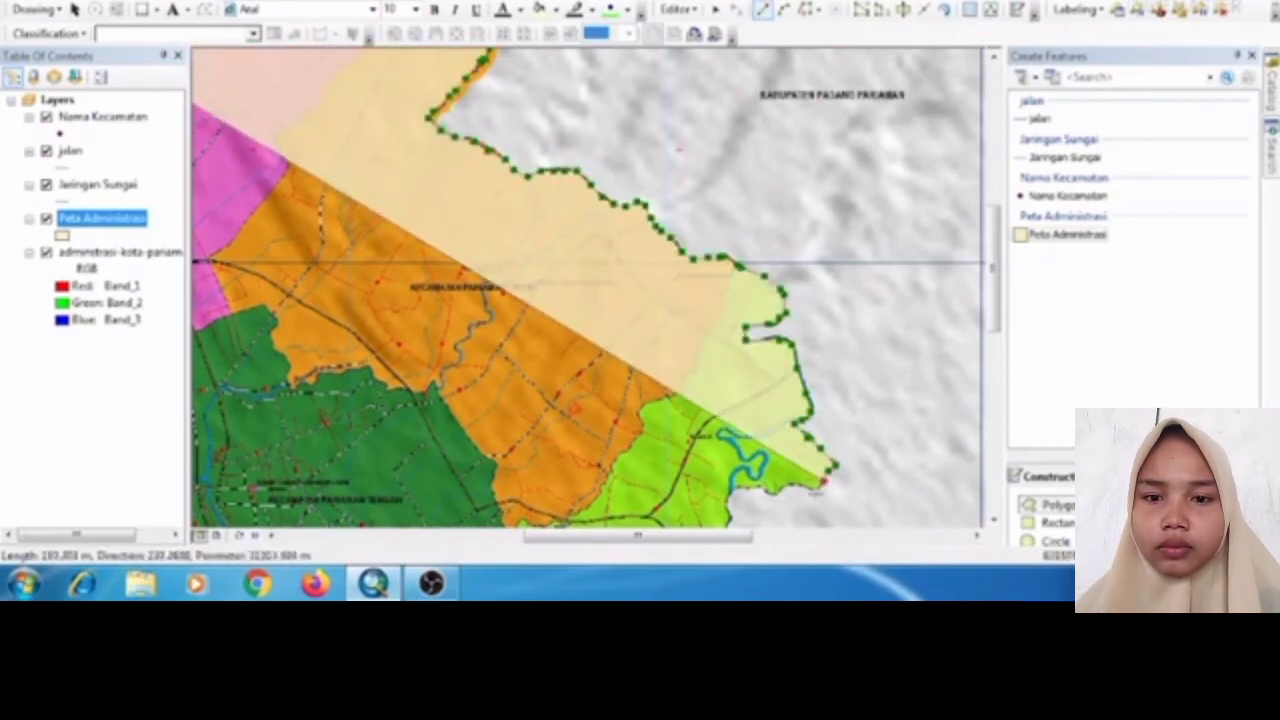
{"action": "left_click", "coordinate": [815, 493]}
{"action": "left_click", "coordinate": [790, 486]}
{"action": "left_click", "coordinate": [776, 491]}
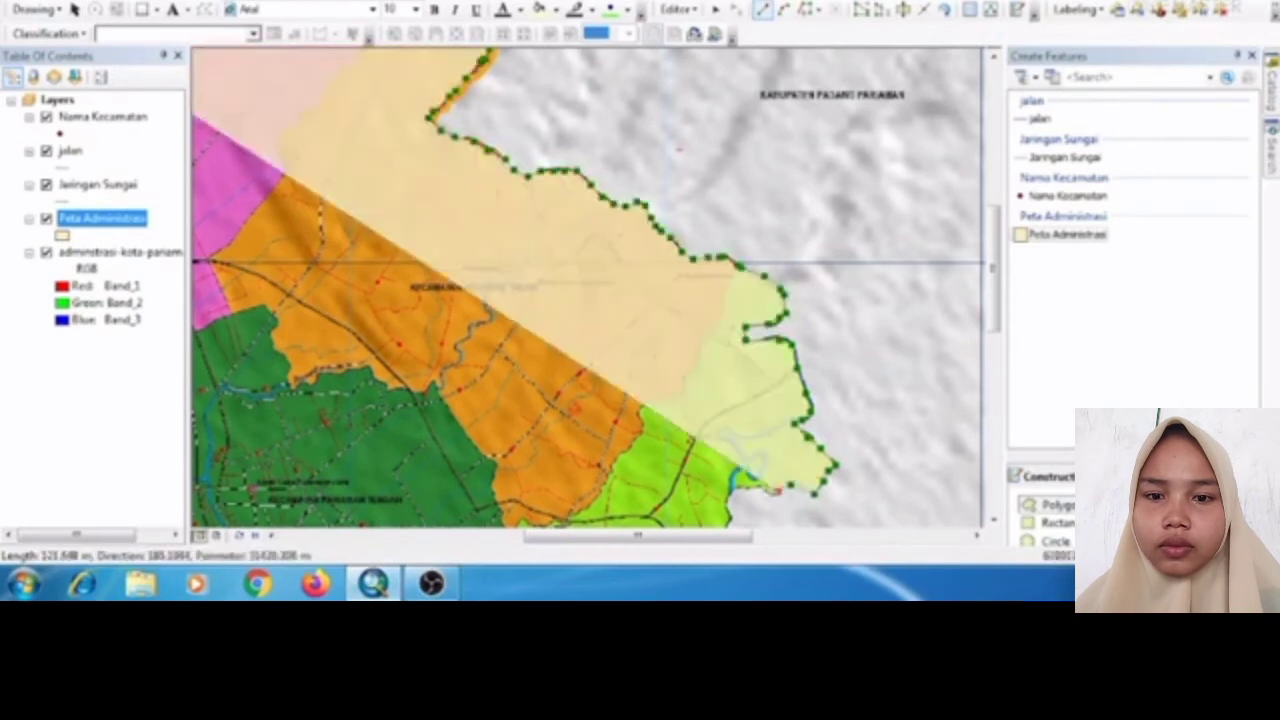
{"action": "left_click", "coordinate": [729, 497]}
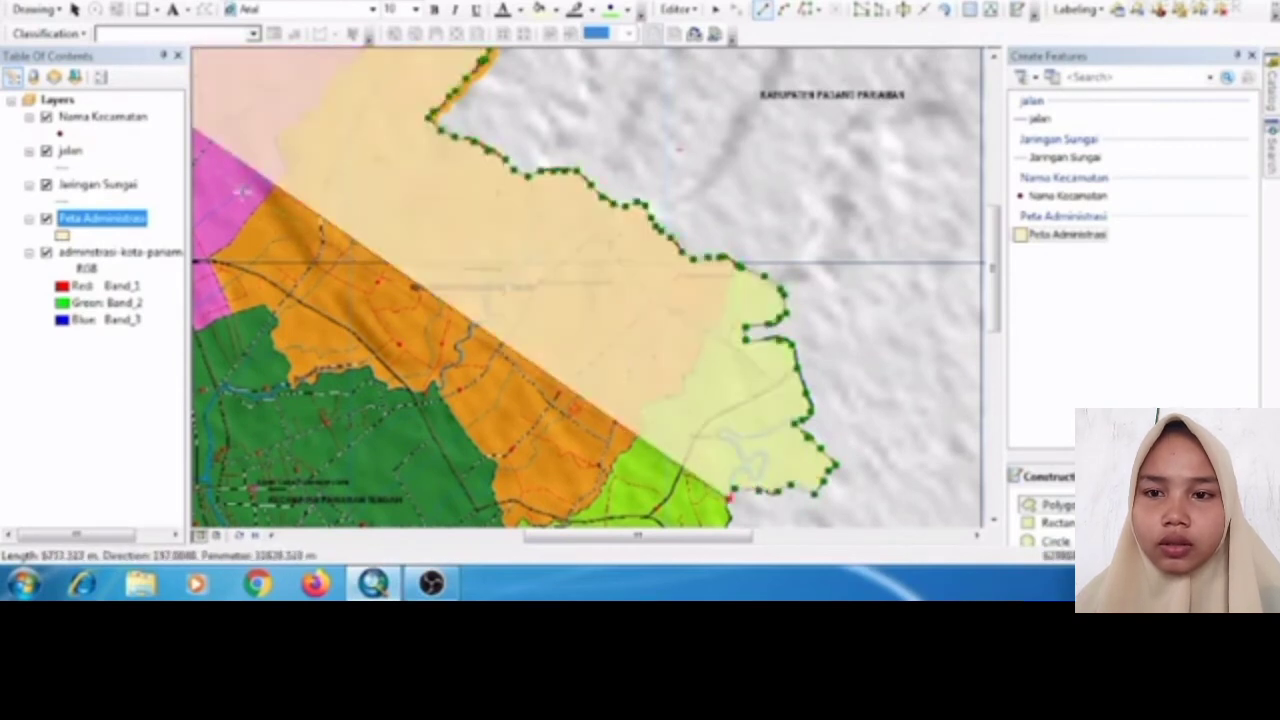
- Trace the light green district's eastern boundary southward, around the small bulge and the protruding lobe to the lobe's western end
{"action": "left_click_drag", "start_coordinate": [383, 312], "coordinate": [601, 183]}
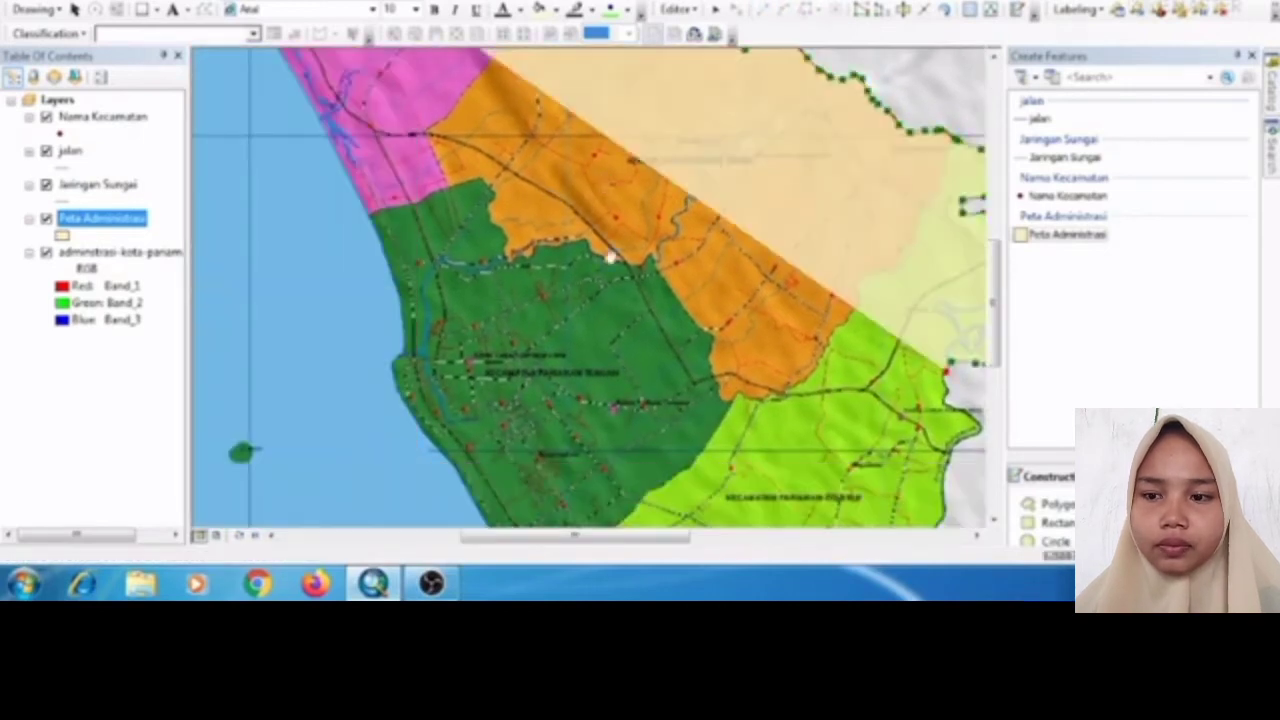
{"action": "left_click_drag", "start_coordinate": [640, 346], "coordinate": [557, 191]}
{"action": "left_click_drag", "start_coordinate": [632, 284], "coordinate": [606, 133]}
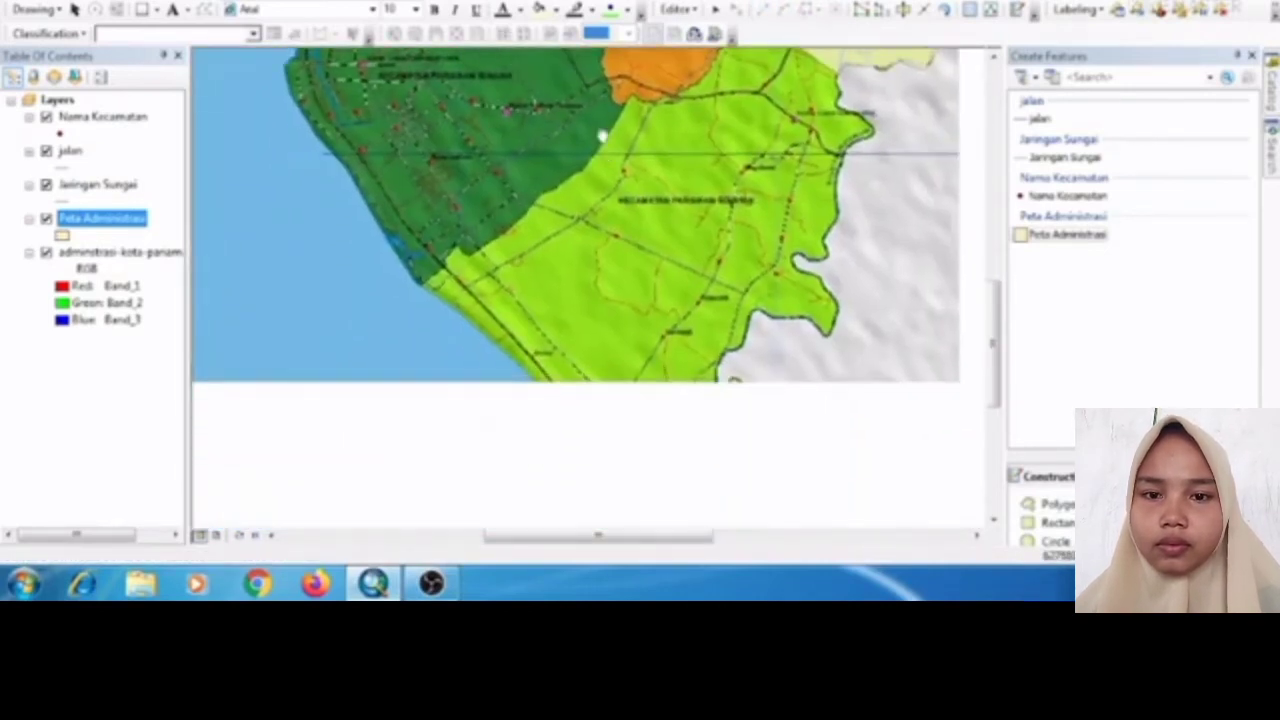
{"action": "left_click_drag", "start_coordinate": [617, 177], "coordinate": [610, 158]}
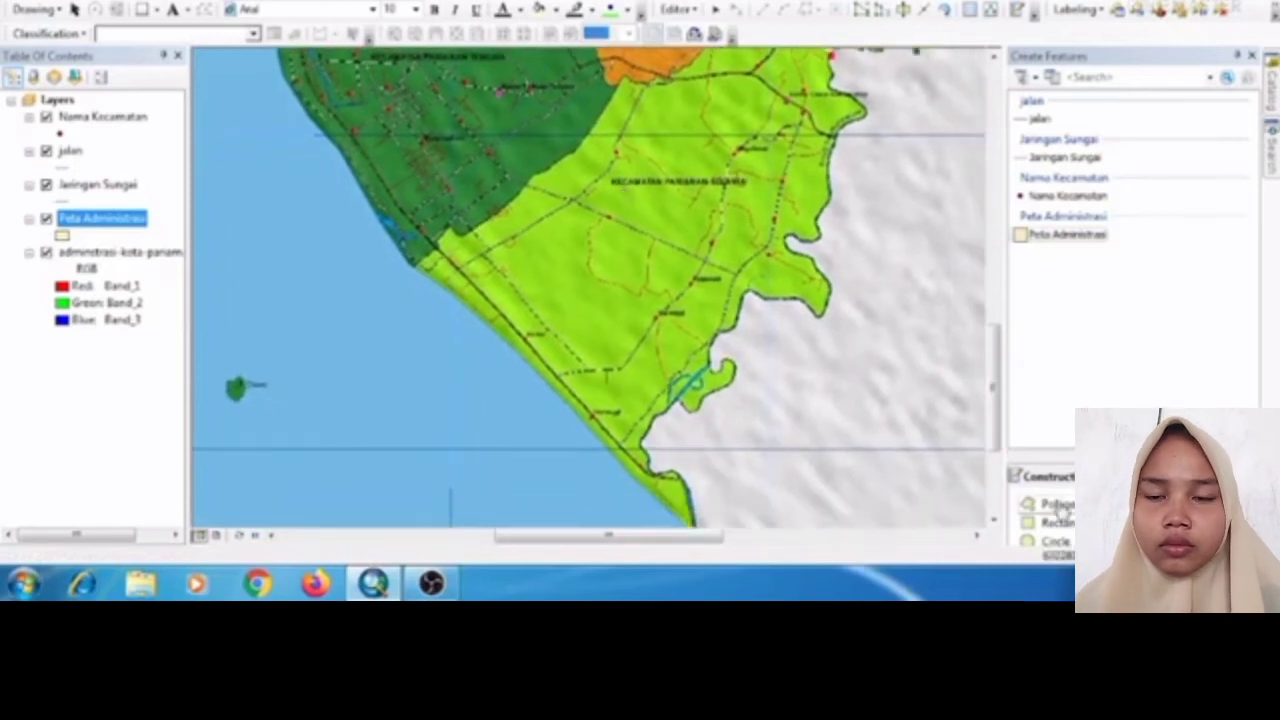
{"action": "left_click", "coordinate": [1058, 506]}
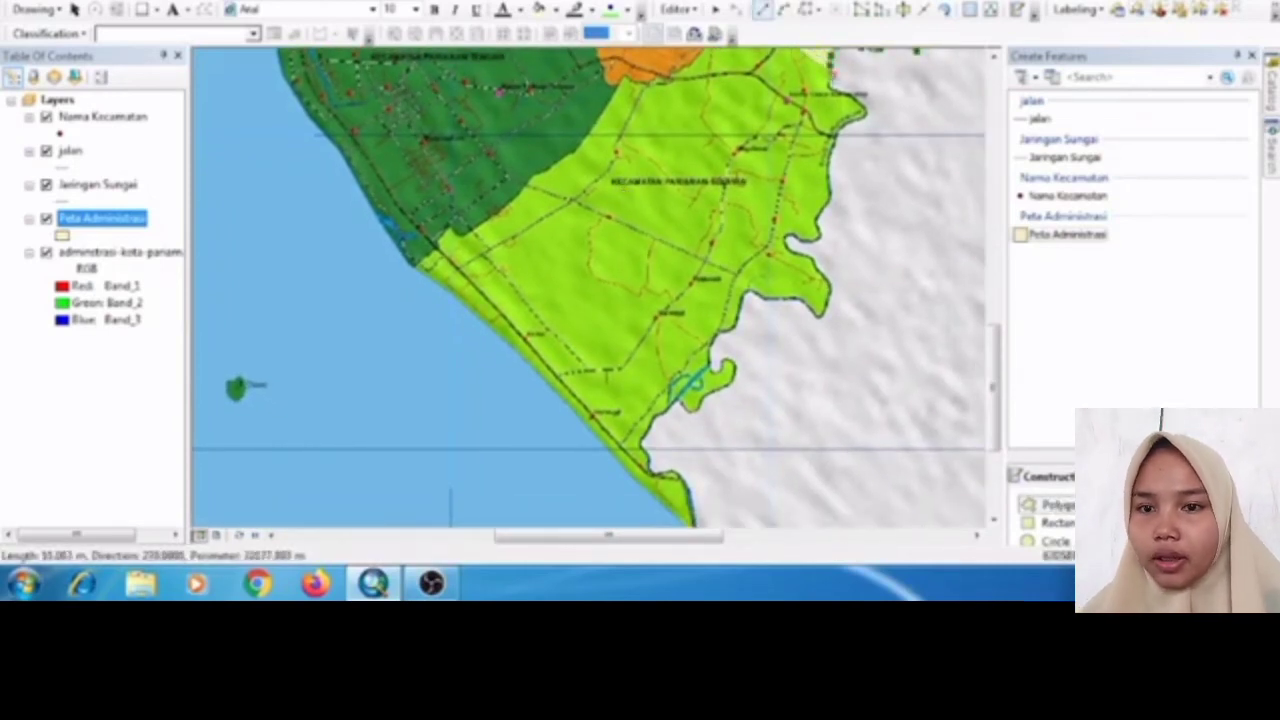
{"action": "left_click", "coordinate": [835, 88]}
{"action": "left_click", "coordinate": [848, 95]}
{"action": "left_click", "coordinate": [862, 108]}
{"action": "left_click", "coordinate": [852, 121]}
{"action": "left_click", "coordinate": [839, 138]}
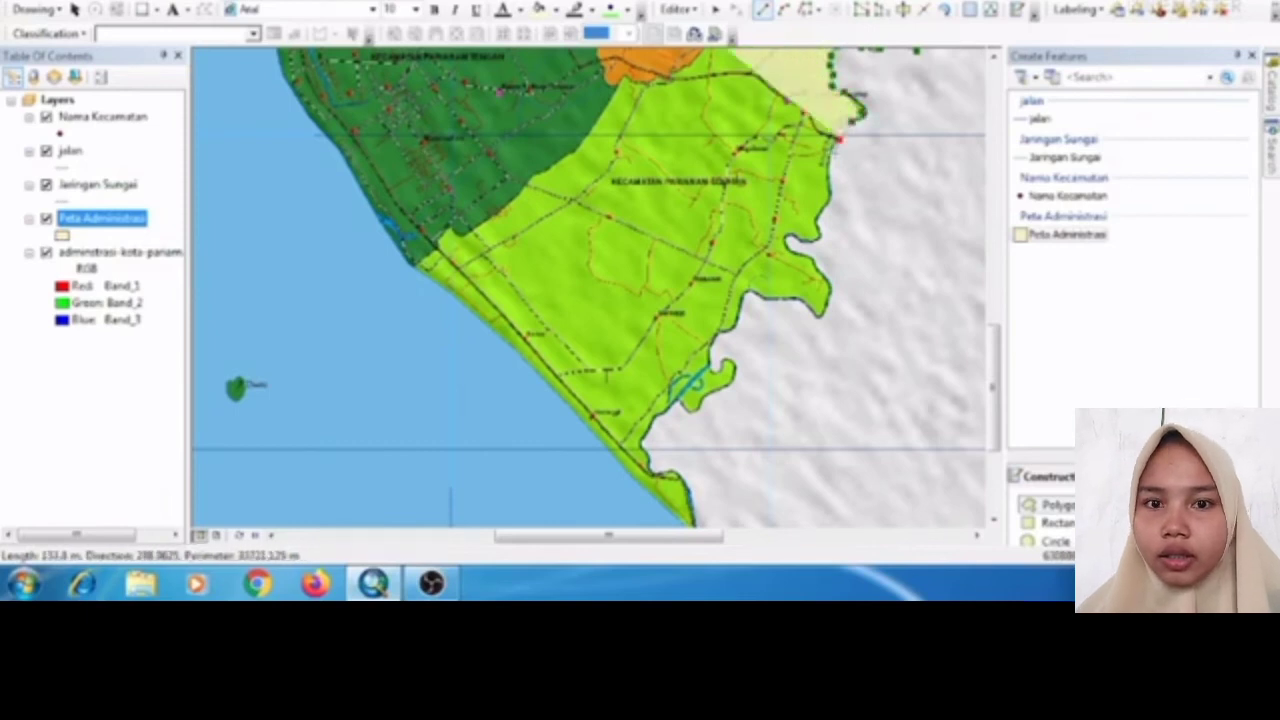
{"action": "left_click", "coordinate": [832, 165]}
{"action": "left_click", "coordinate": [831, 182]}
{"action": "left_click", "coordinate": [830, 203]}
{"action": "left_click", "coordinate": [819, 224]}
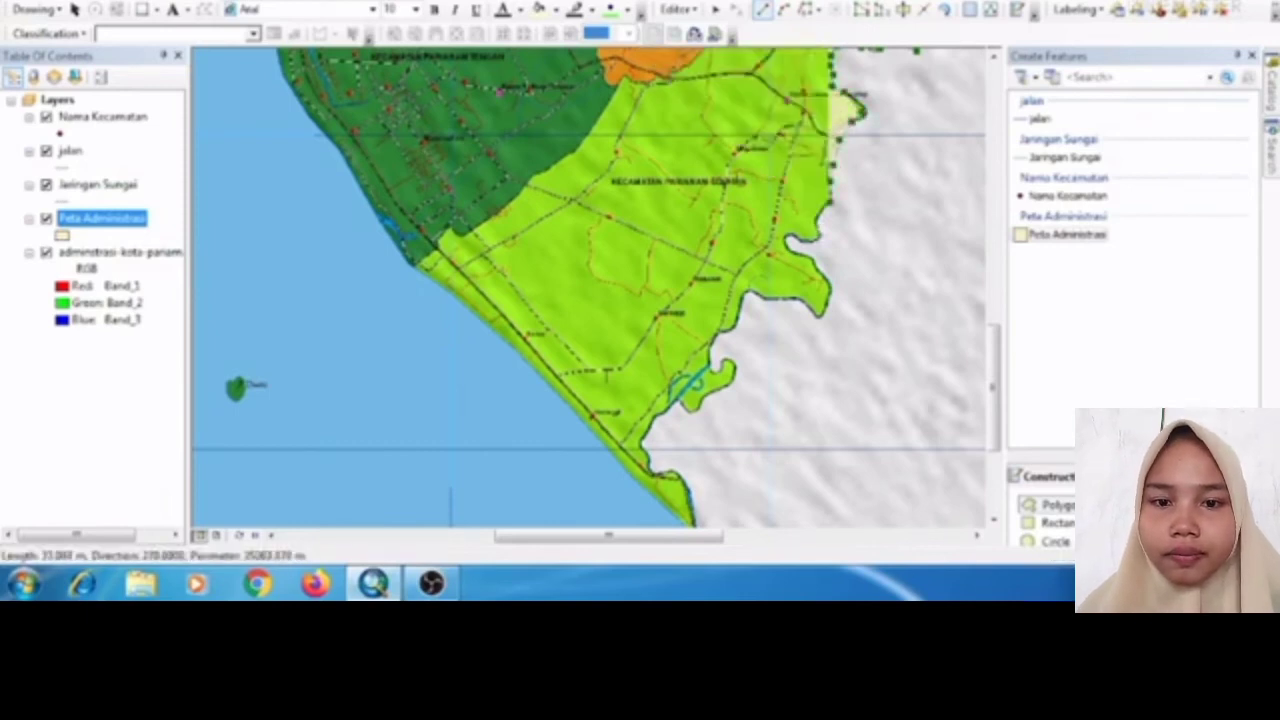
{"action": "left_click", "coordinate": [817, 238]}
{"action": "left_click", "coordinate": [802, 242]}
{"action": "left_click", "coordinate": [789, 238]}
{"action": "left_click", "coordinate": [780, 234]}
{"action": "left_click", "coordinate": [785, 248]}
{"action": "left_click", "coordinate": [811, 253]}
{"action": "left_click", "coordinate": [819, 263]}
{"action": "left_click", "coordinate": [825, 283]}
{"action": "left_click", "coordinate": [828, 293]}
{"action": "left_click", "coordinate": [828, 305]}
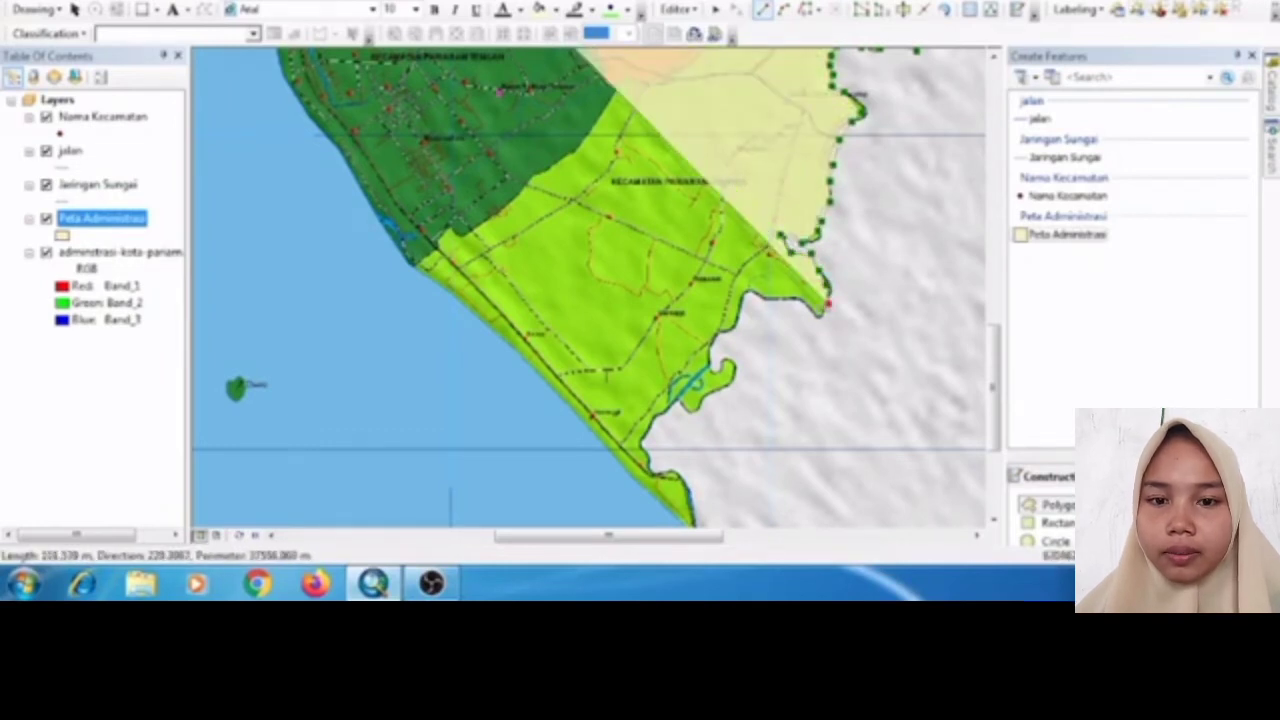
{"action": "left_click", "coordinate": [820, 314]}
{"action": "left_click", "coordinate": [803, 302]}
{"action": "left_click", "coordinate": [781, 298]}
{"action": "left_click", "coordinate": [764, 297]}
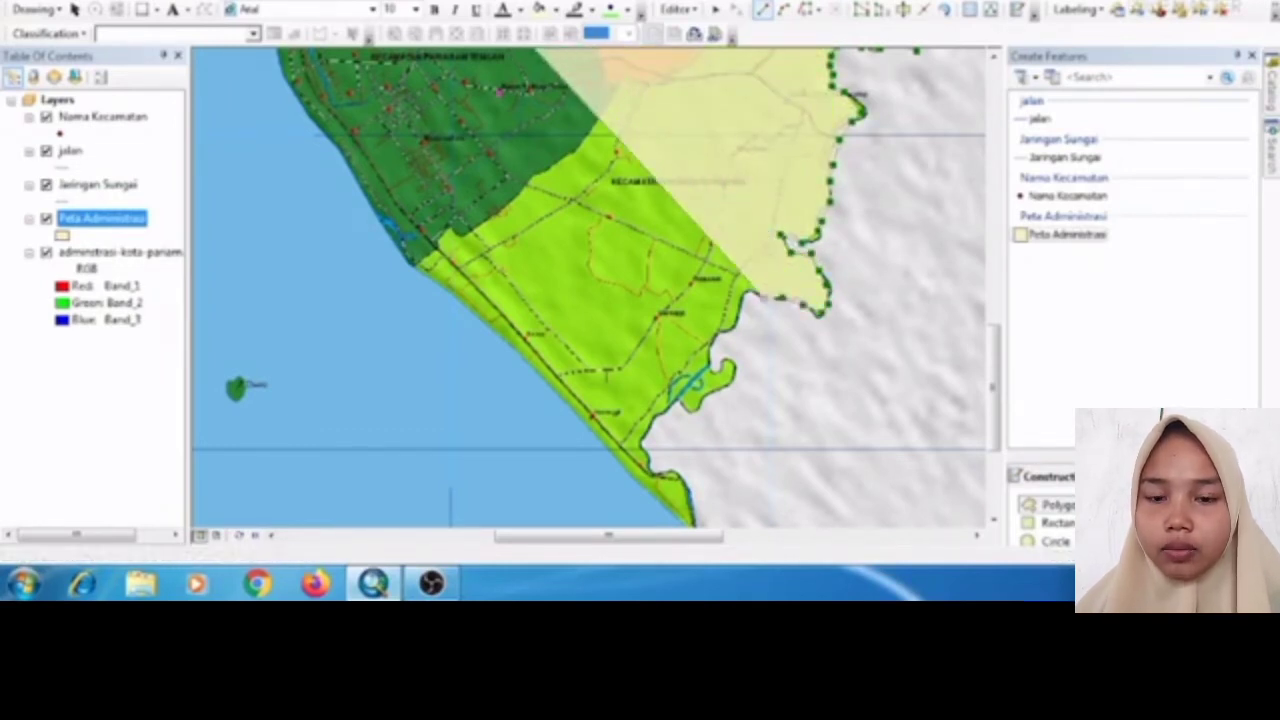
{"action": "left_click", "coordinate": [746, 297]}
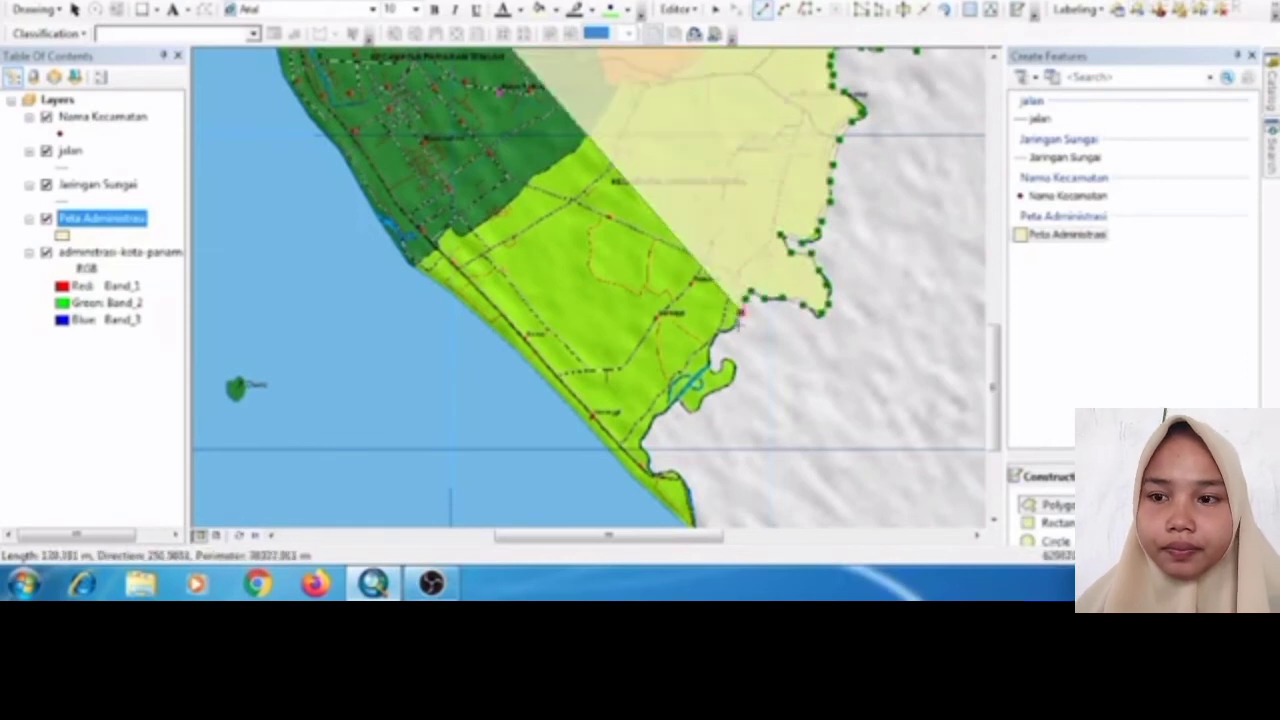
- Continue the polygon sketch around the small hooked loop on the light green district's southeastern edge and down toward its southern tip
{"action": "left_click", "coordinate": [737, 326]}
{"action": "left_click", "coordinate": [729, 332]}
{"action": "left_click", "coordinate": [716, 336]}
{"action": "left_click", "coordinate": [712, 344]}
{"action": "left_click", "coordinate": [709, 359]}
{"action": "left_click", "coordinate": [711, 372]}
{"action": "left_click", "coordinate": [721, 373]}
{"action": "left_click", "coordinate": [722, 365]}
{"action": "left_click", "coordinate": [729, 362]}
{"action": "left_click", "coordinate": [734, 370]}
{"action": "left_click", "coordinate": [733, 377]}
{"action": "left_click", "coordinate": [727, 387]}
{"action": "left_click", "coordinate": [714, 393]}
{"action": "left_click", "coordinate": [701, 399]}
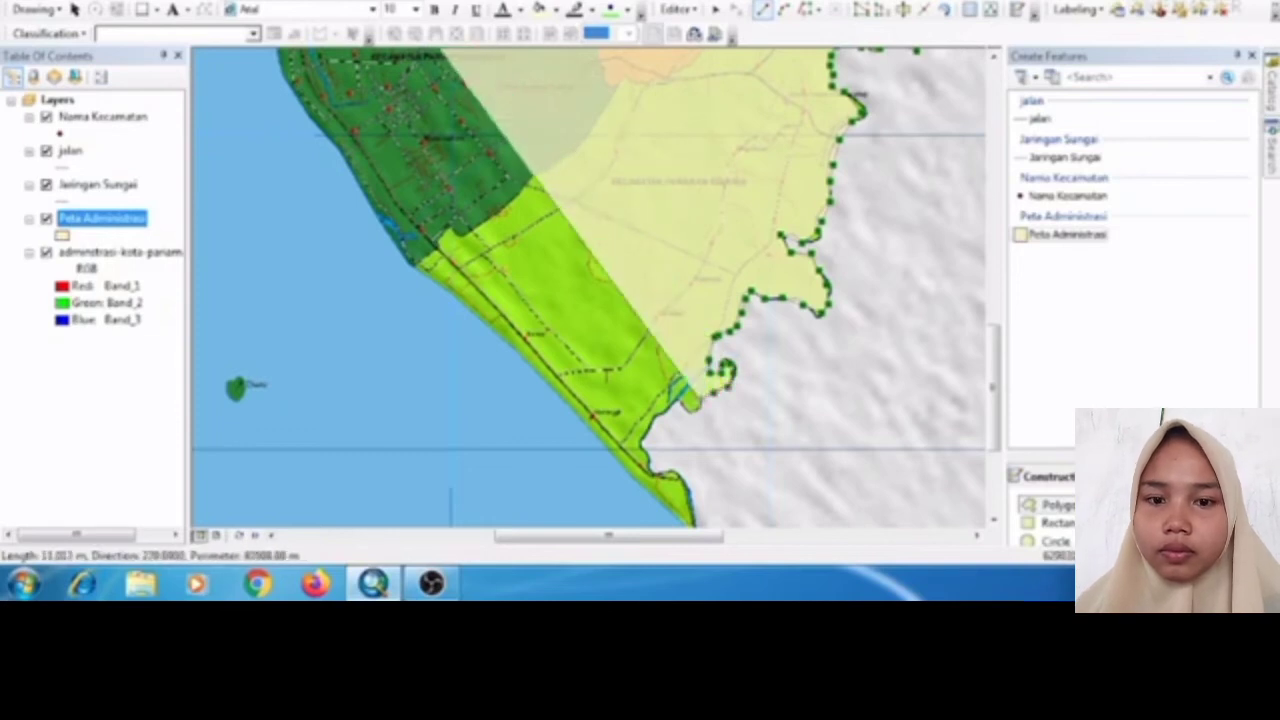
{"action": "left_click", "coordinate": [684, 405]}
{"action": "left_click", "coordinate": [684, 409]}
{"action": "left_click", "coordinate": [673, 398]}
{"action": "left_click", "coordinate": [666, 416]}
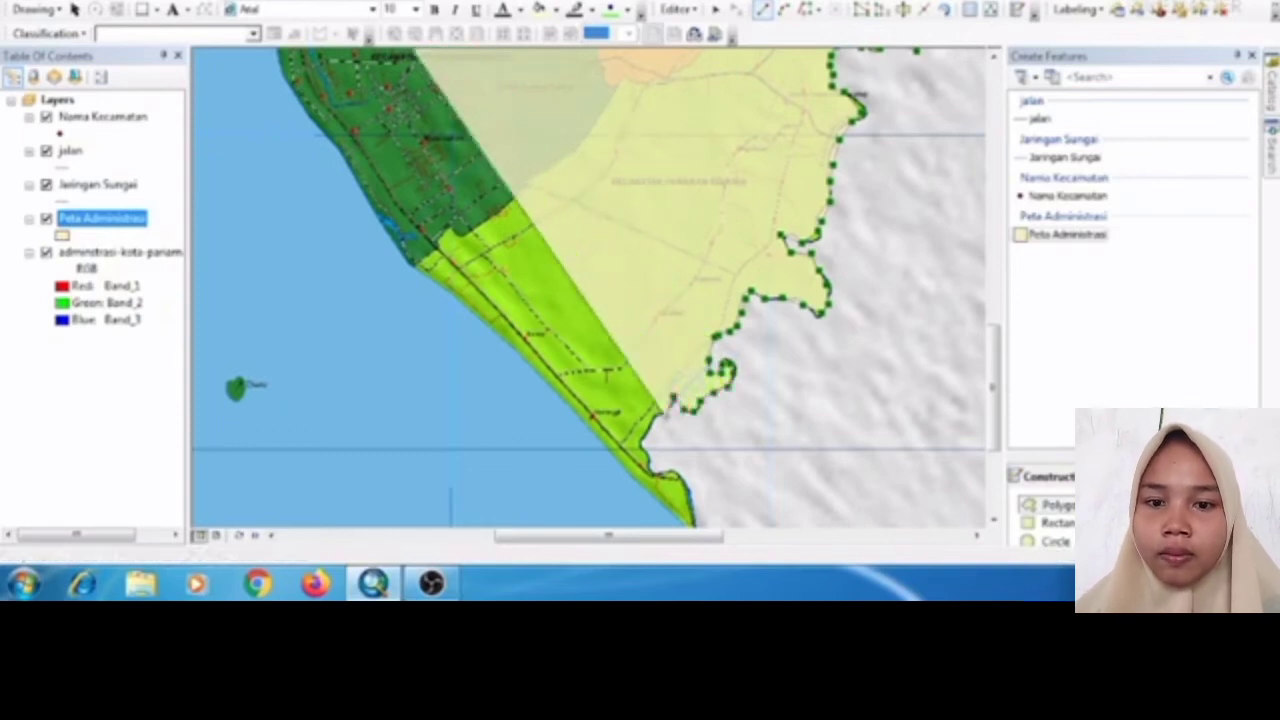
{"action": "left_click", "coordinate": [651, 418]}
{"action": "left_click", "coordinate": [644, 432]}
{"action": "left_click", "coordinate": [640, 446]}
{"action": "left_click", "coordinate": [648, 457]}
{"action": "left_click", "coordinate": [651, 470]}
{"action": "left_click", "coordinate": [667, 472]}
{"action": "left_click", "coordinate": [679, 474]}
{"action": "left_click", "coordinate": [689, 486]}
{"action": "left_click", "coordinate": [694, 502]}
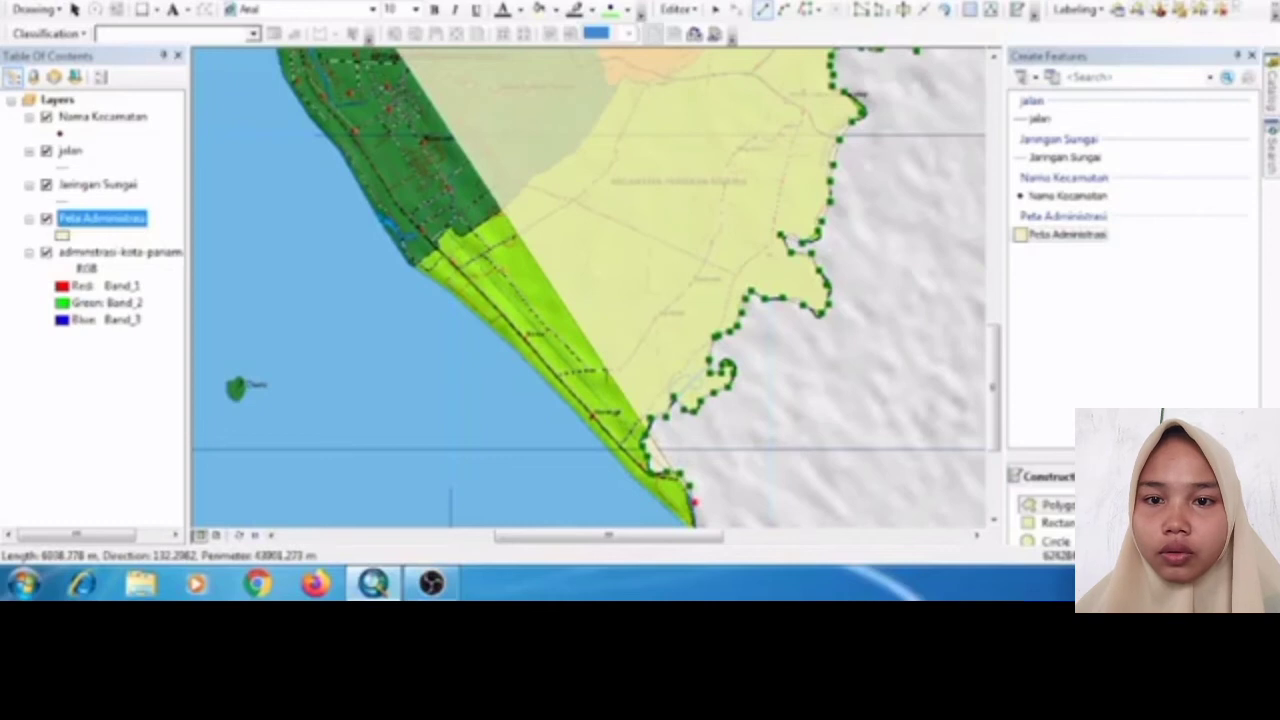
- Trace the light green district's coastline northwest from its southern tip and onto the dark green district's coast
{"action": "left_click_drag", "start_coordinate": [371, 271], "coordinate": [463, 100]}
{"action": "mouse_move", "coordinate": [591, 231]}
{"action": "left_mouse_down"}
{"action": "mouse_move", "coordinate": [769, 277]}
{"action": "mouse_move", "coordinate": [772, 304]}
{"action": "left_mouse_up"}
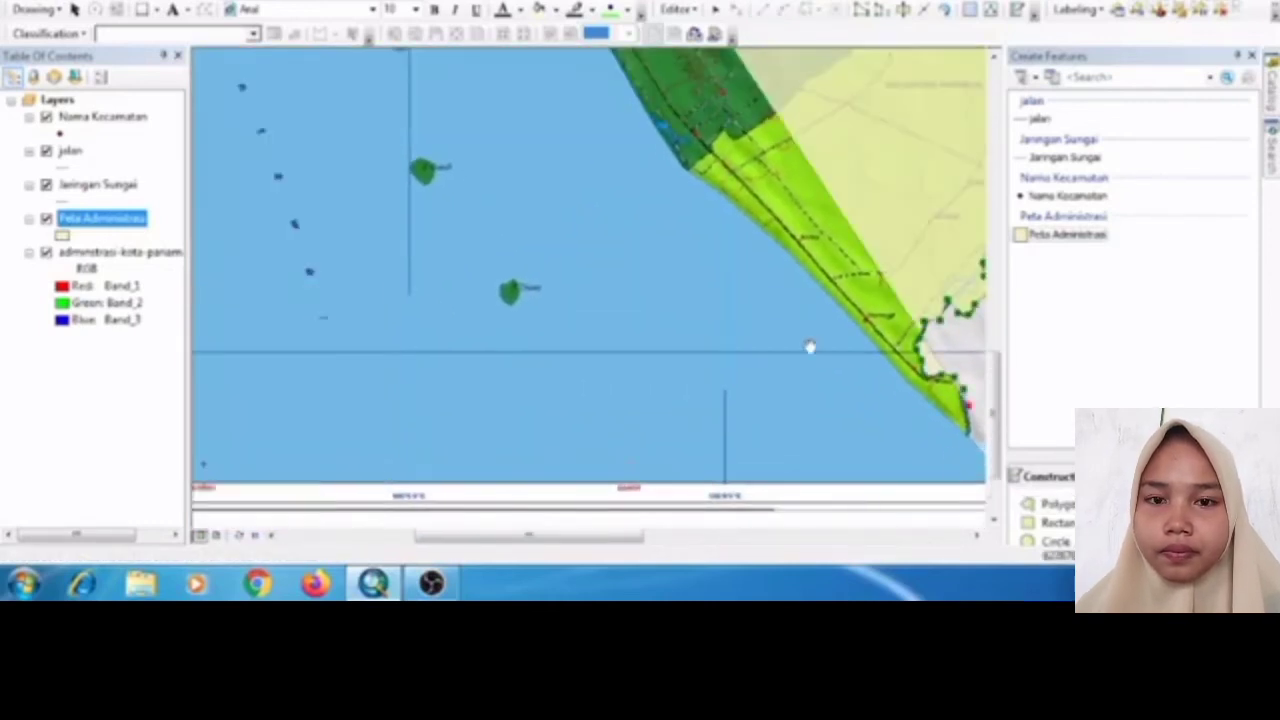
{"action": "left_click", "coordinate": [1053, 507]}
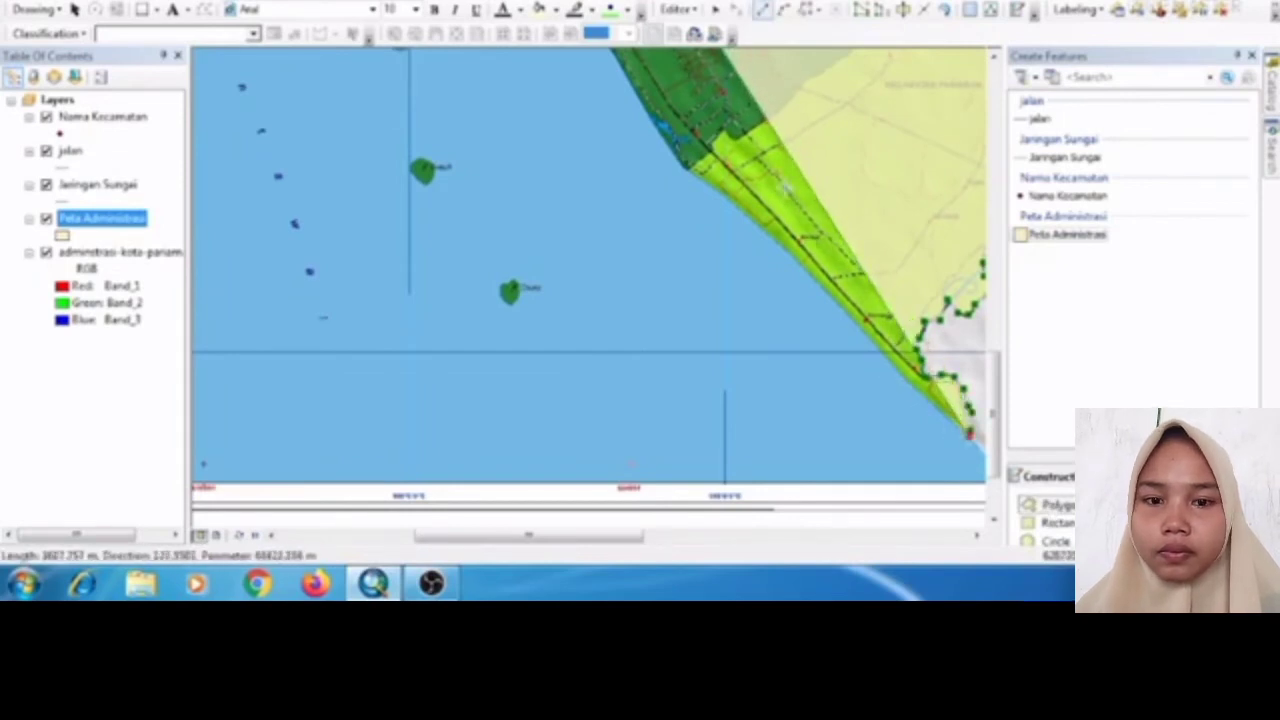
{"action": "left_click", "coordinate": [727, 196]}
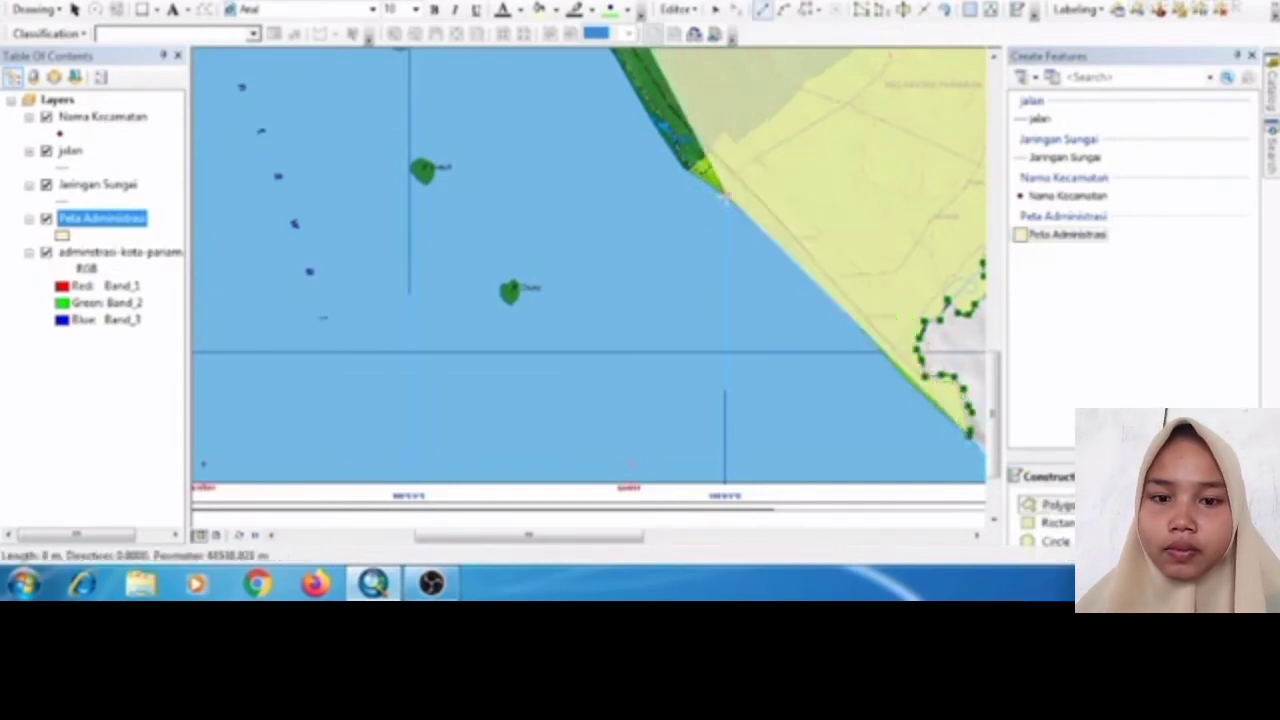
{"action": "left_click", "coordinate": [683, 169]}
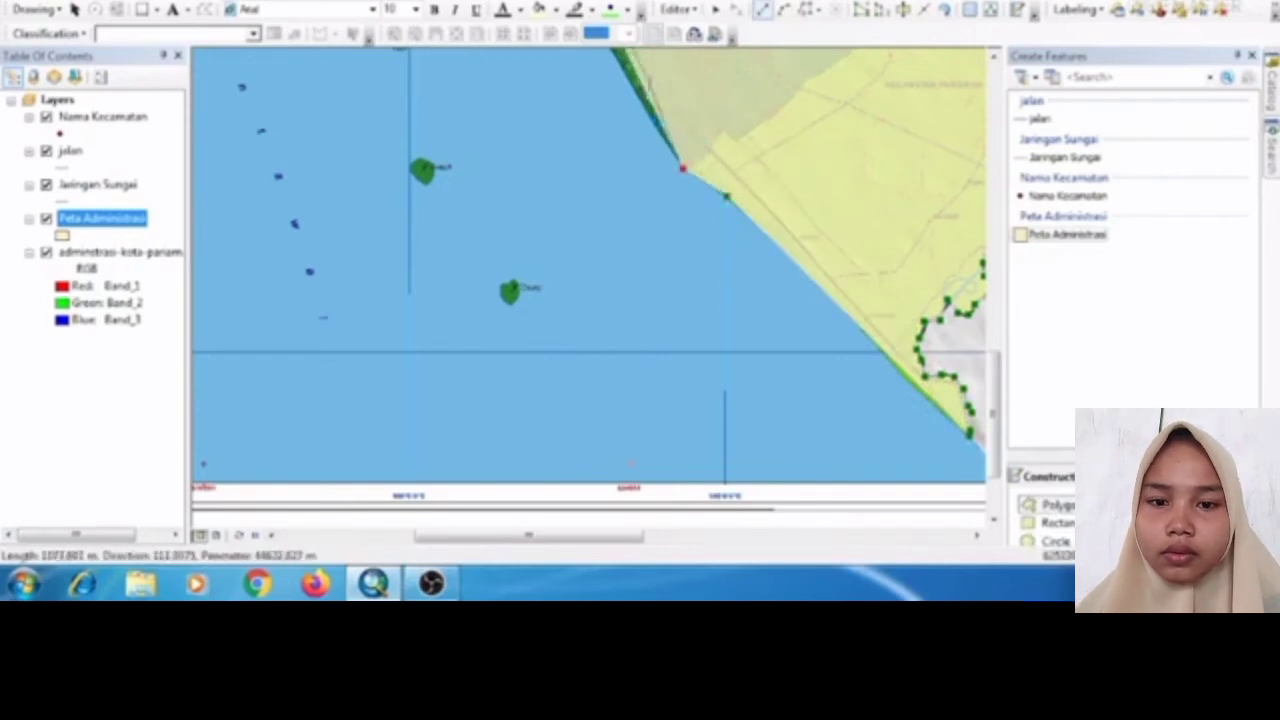
{"action": "left_click", "coordinate": [632, 87]}
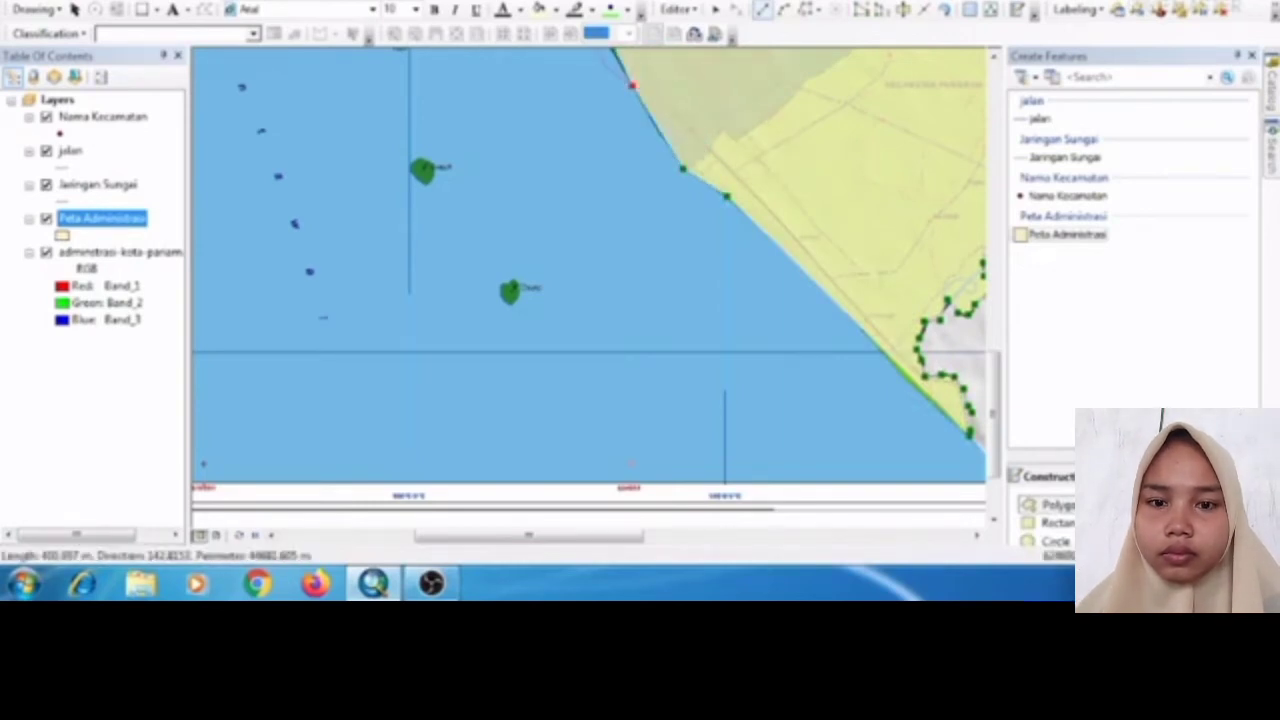
- Continue the polygon sketch northward along the dark green district's coast, around its small bulge, to the pink district's southern coast
{"action": "scroll", "coordinate": [443, 294], "scroll_direction": "down", "scroll_amount": 3}
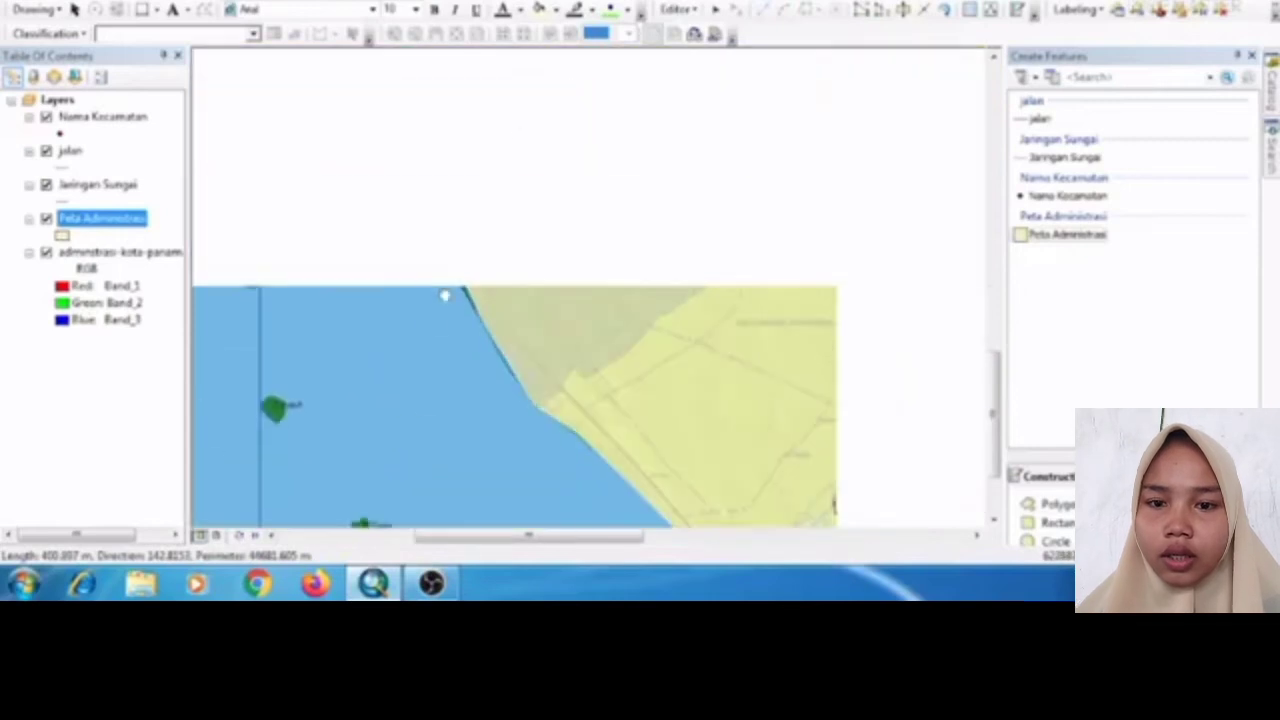
{"action": "left_click", "coordinate": [1033, 502]}
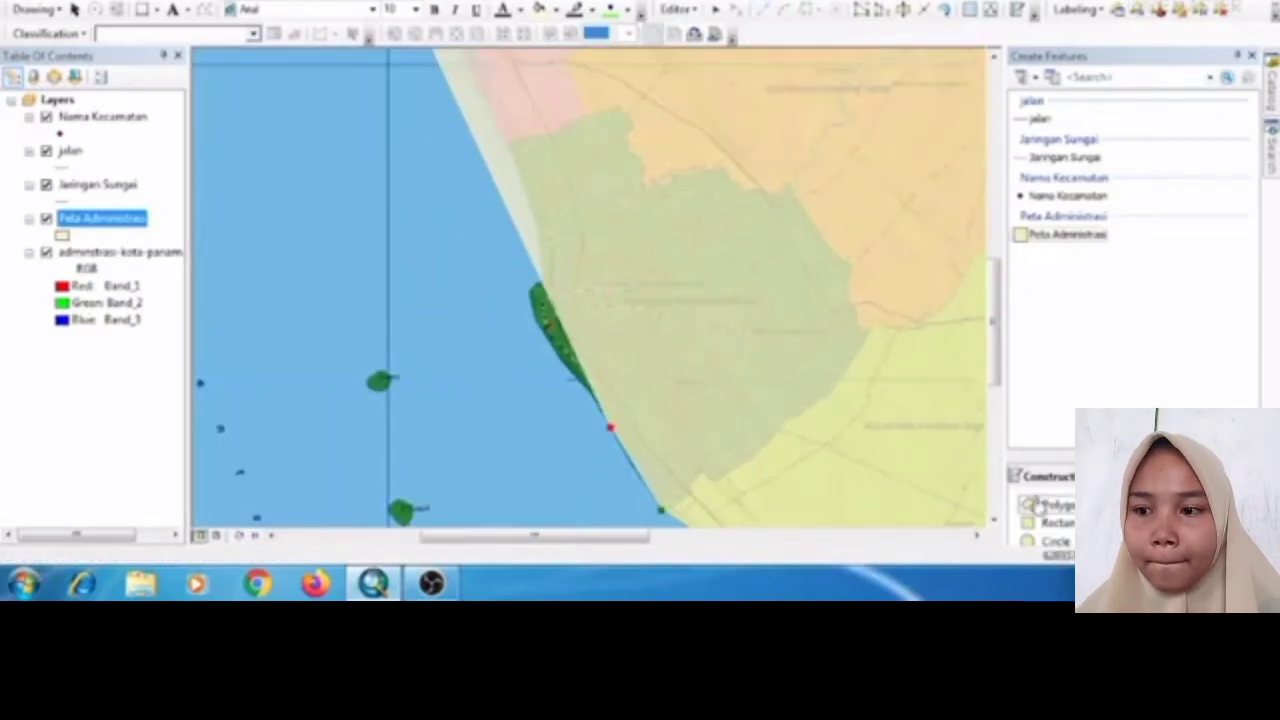
{"action": "left_click", "coordinate": [555, 349]}
{"action": "left_click", "coordinate": [538, 325]}
{"action": "left_click", "coordinate": [527, 288]}
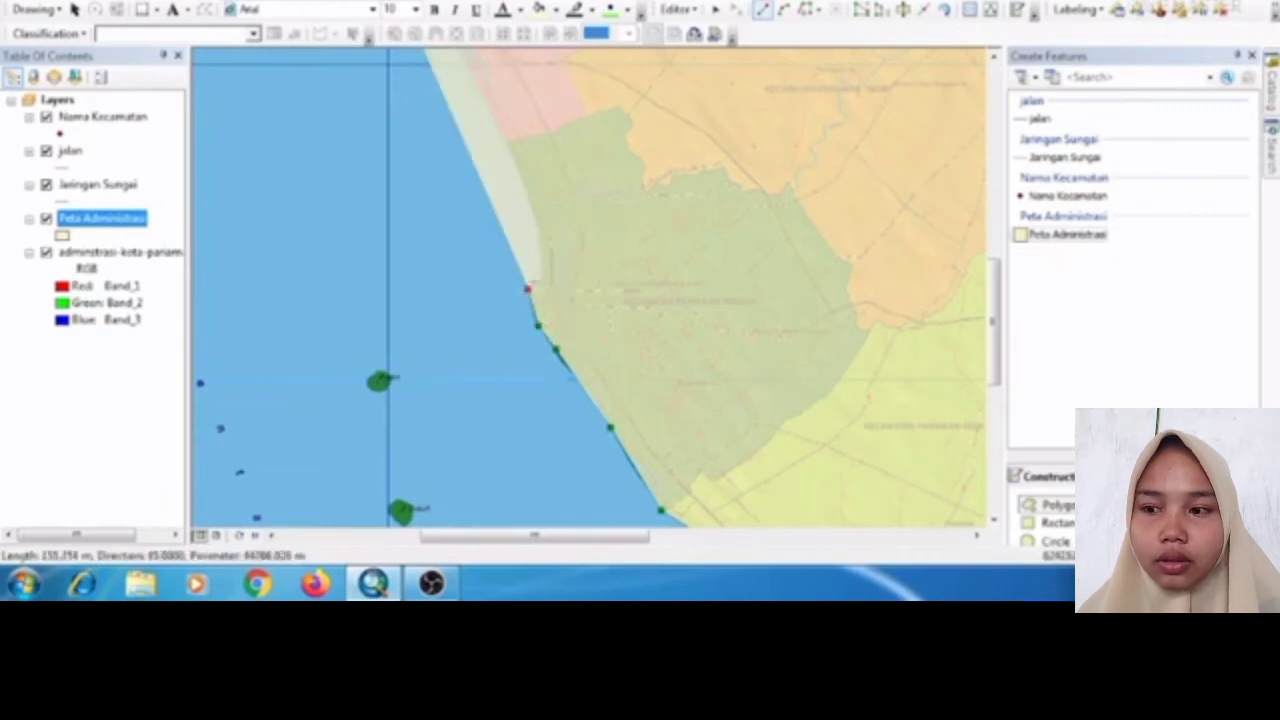
{"action": "left_click", "coordinate": [543, 273]}
{"action": "left_click", "coordinate": [537, 211]}
{"action": "left_click", "coordinate": [476, 83]}
- Trace the pink district's coastline north to the sketch's starting vertex and finish the polygon sketch
{"action": "left_click", "coordinate": [290, 2]}
{"action": "left_click_drag", "start_coordinate": [332, 60], "coordinate": [521, 274]}
{"action": "left_click_drag", "start_coordinate": [653, 172], "coordinate": [597, 358]}
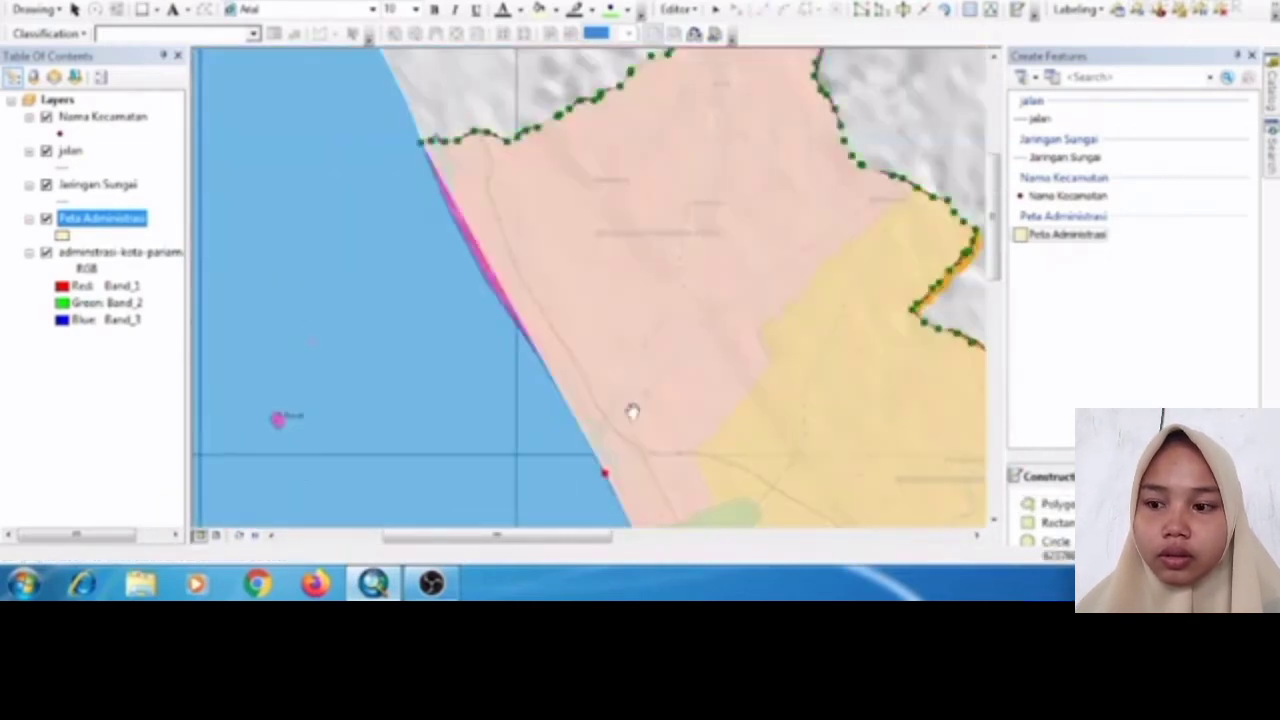
{"action": "left_click", "coordinate": [1048, 508]}
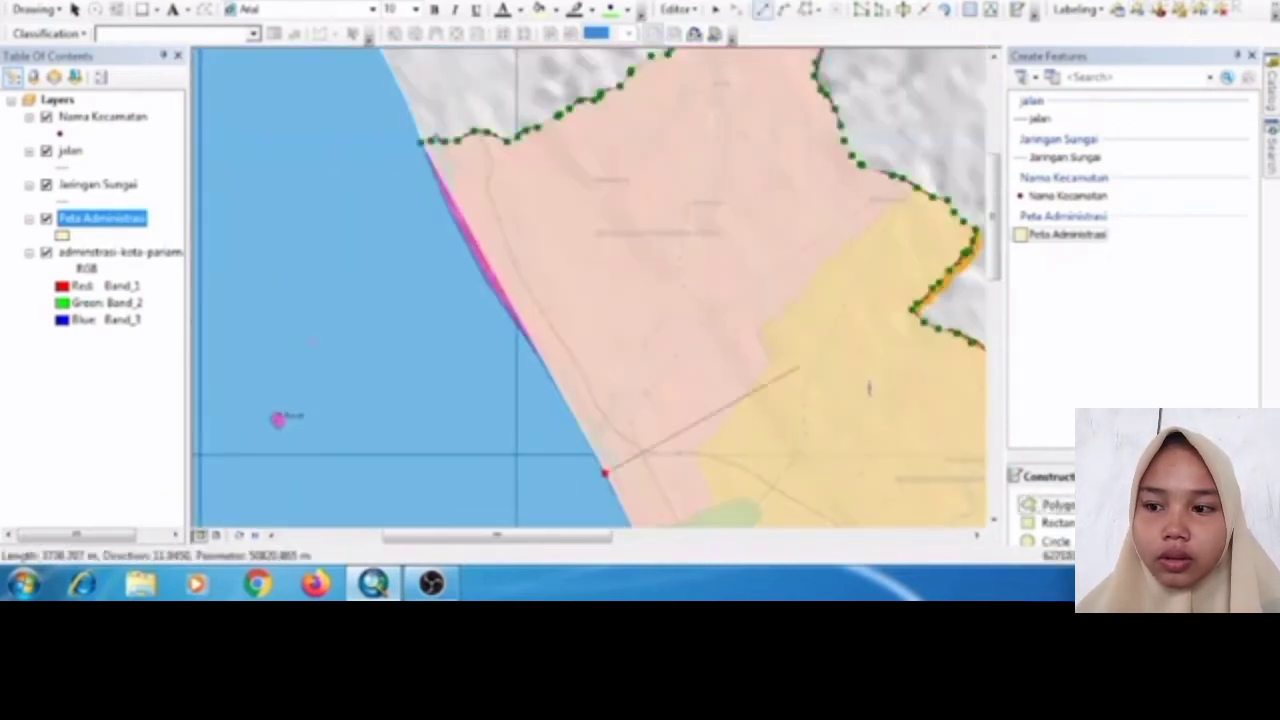
{"action": "left_click", "coordinate": [523, 329]}
{"action": "left_click", "coordinate": [475, 271]}
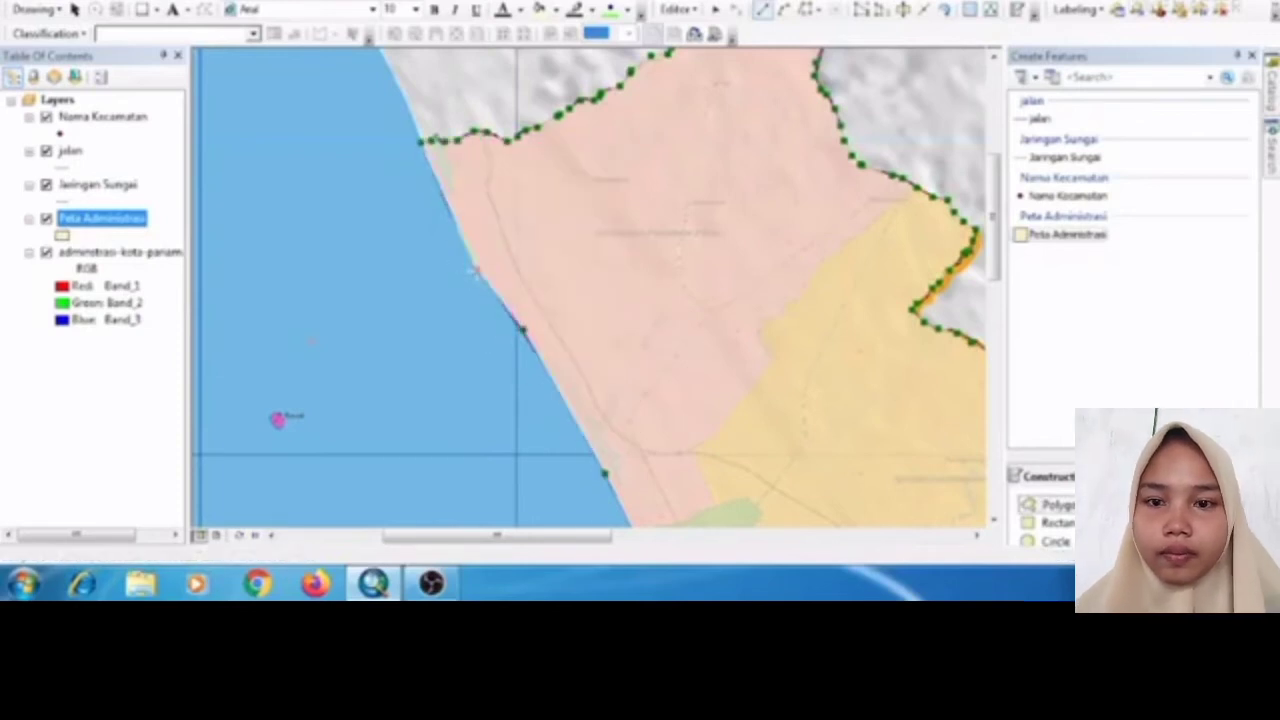
{"action": "left_click", "coordinate": [420, 140]}
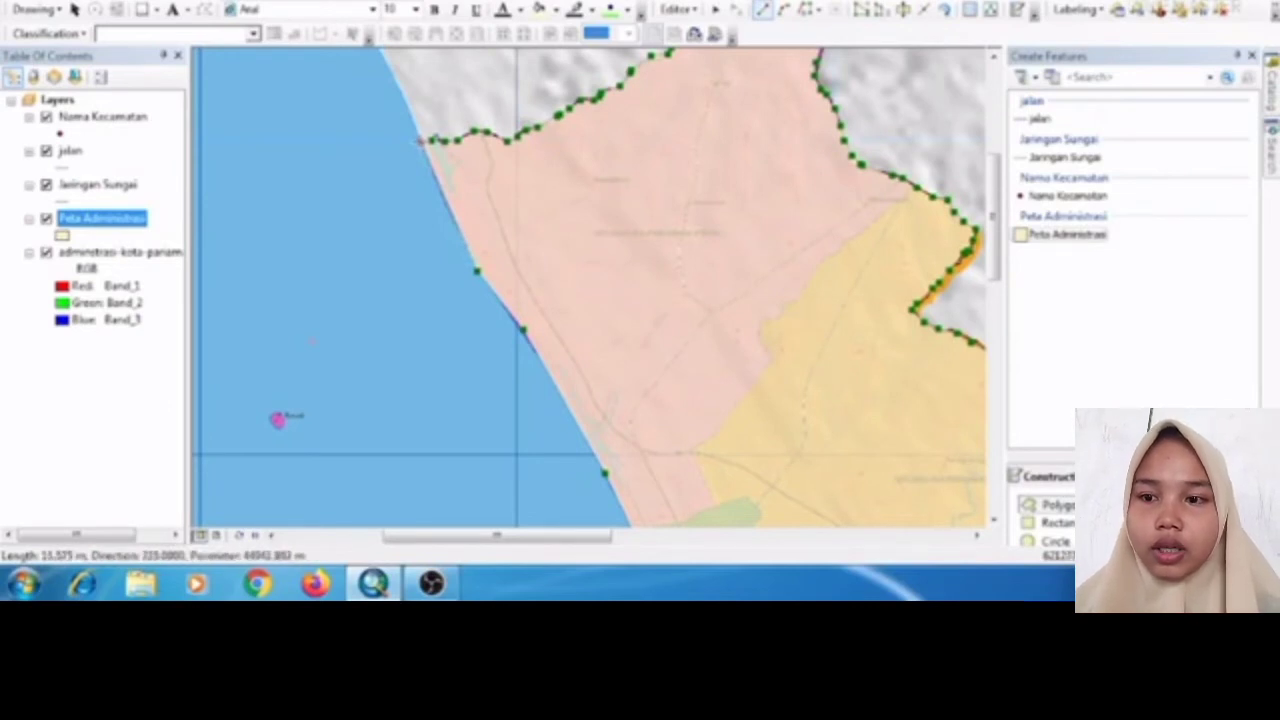
{"action": "right_click", "coordinate": [421, 142]}
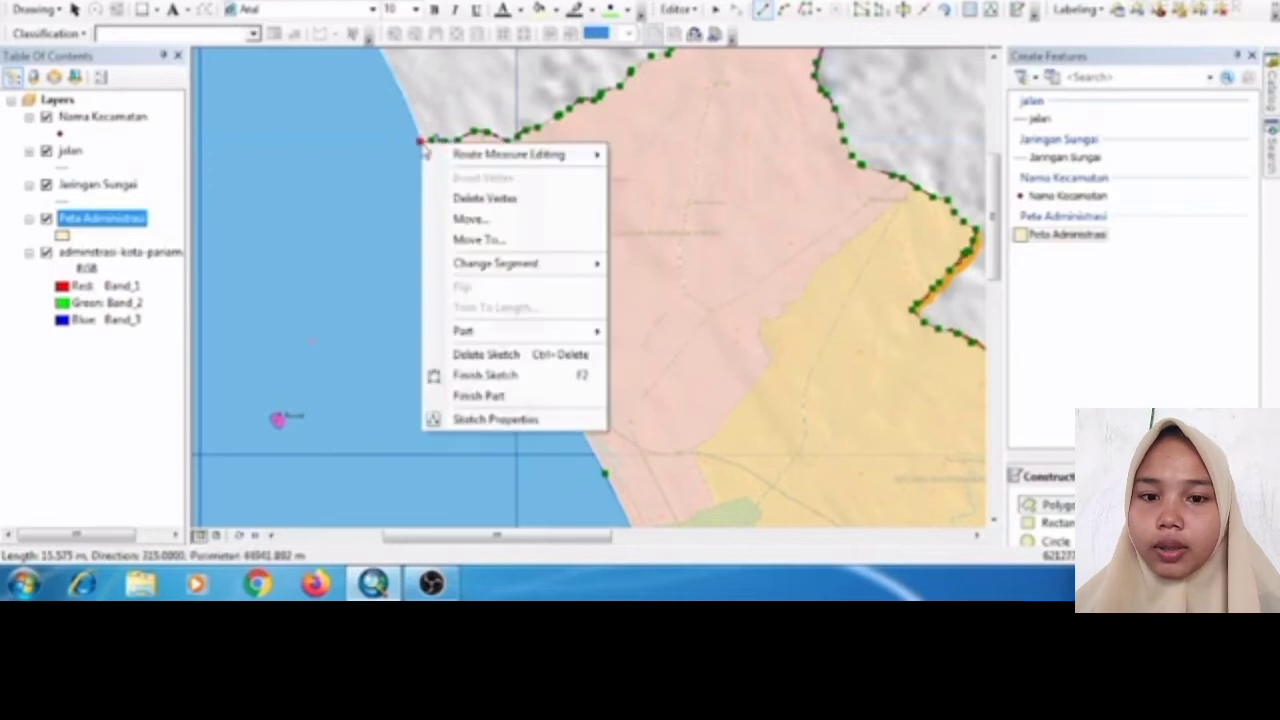
{"action": "left_click", "coordinate": [485, 374]}
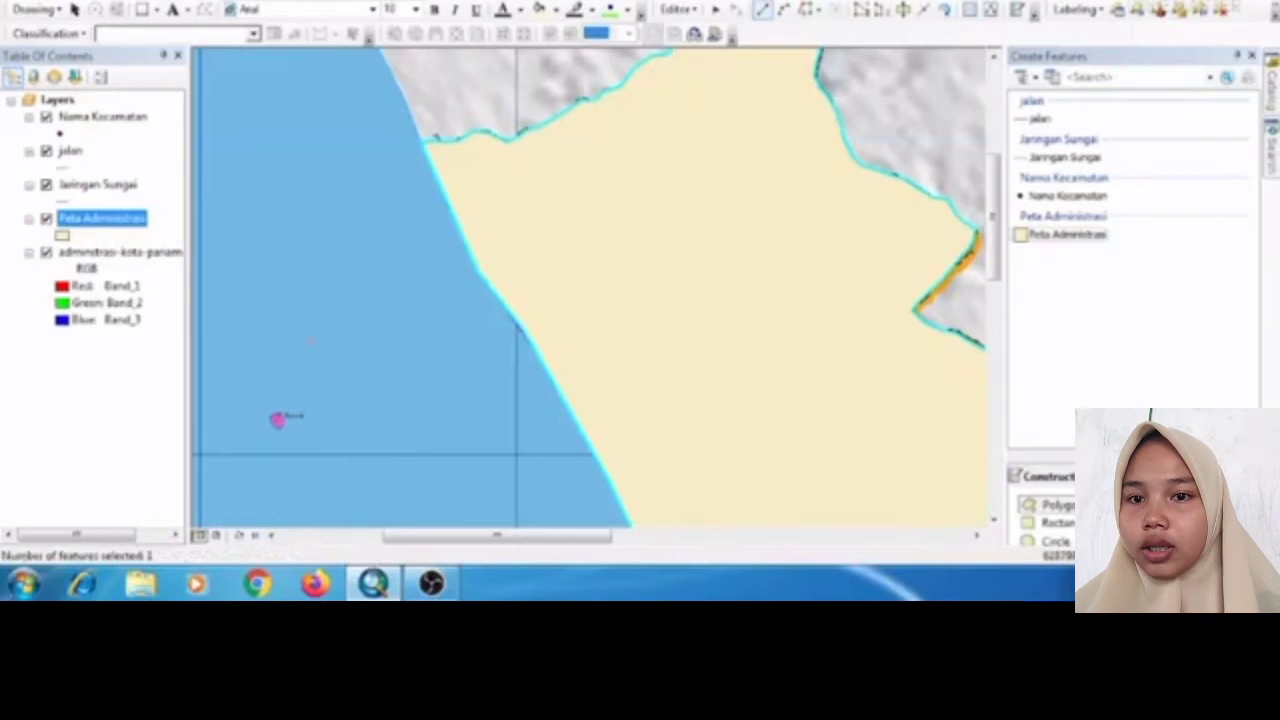
- Examine the completed Peta Administrasi polygon's outline against the full map sheet
{"action": "left_click", "coordinate": [20, 1]}
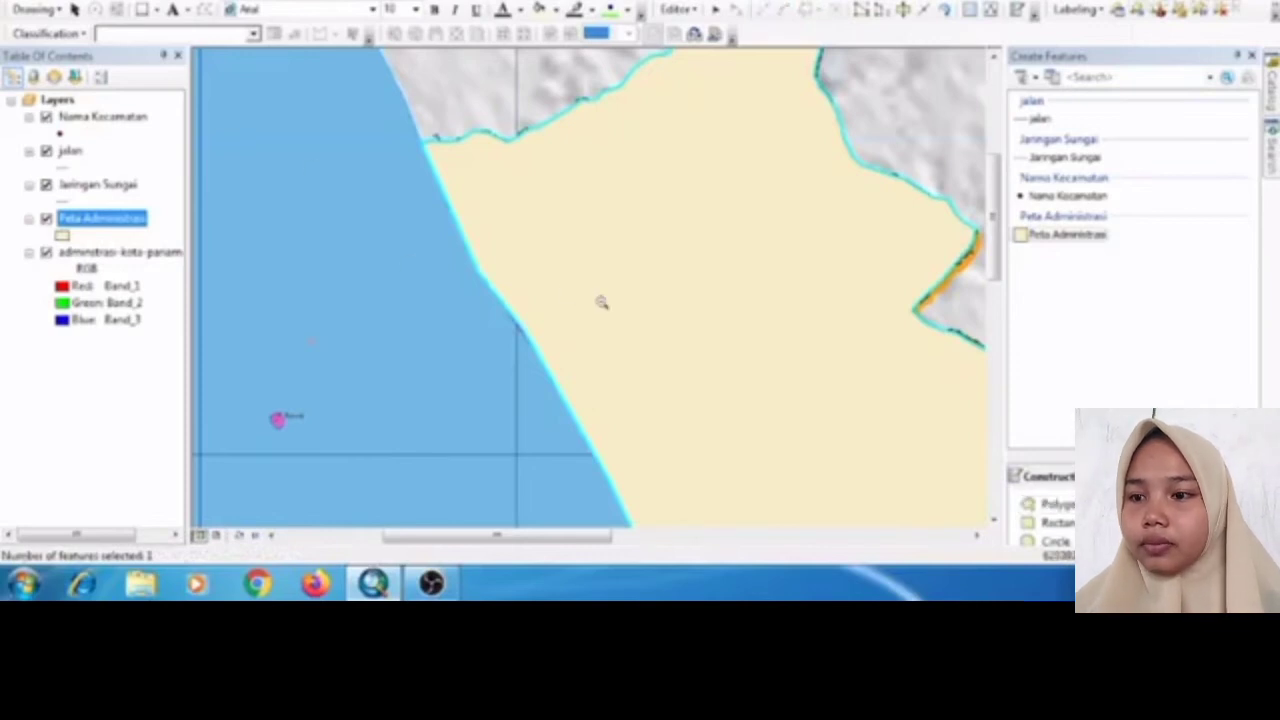
{"action": "scroll", "coordinate": [692, 368], "scroll_direction": "up", "scroll_amount": 1}
{"action": "scroll", "coordinate": [790, 517], "scroll_direction": "up", "scroll_amount": 1}
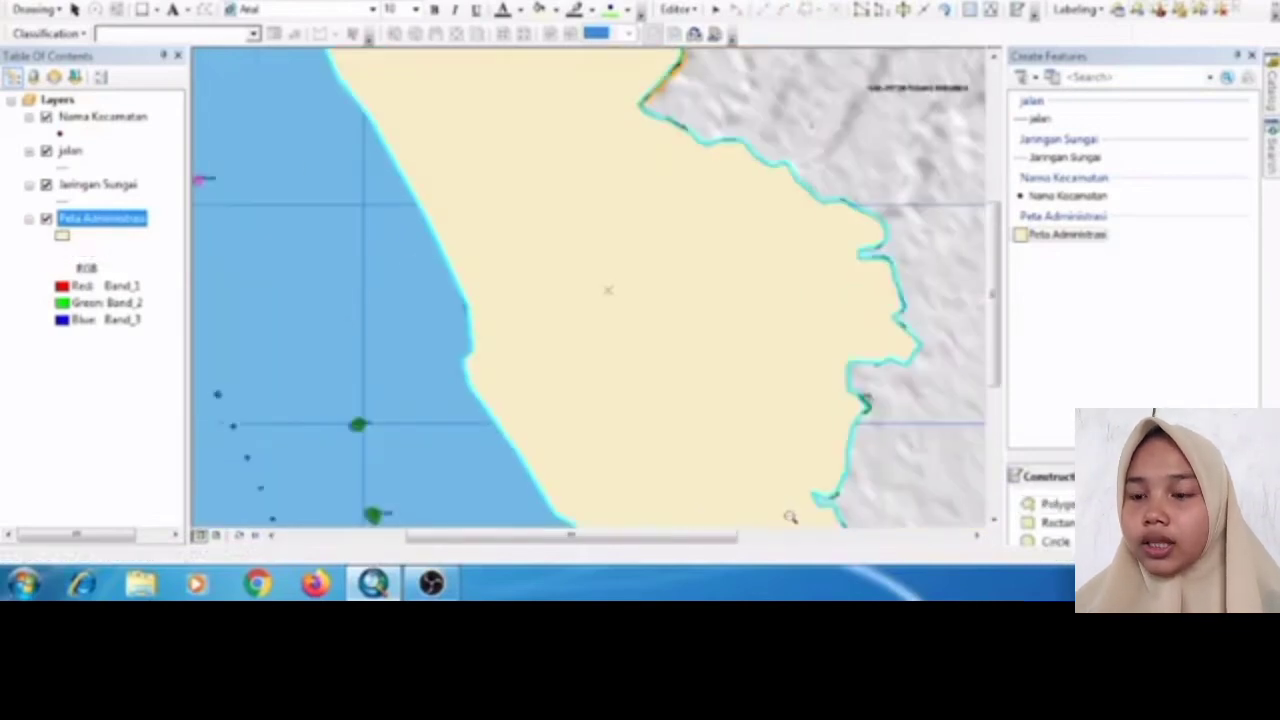
{"action": "scroll", "coordinate": [549, 92], "scroll_direction": "up", "scroll_amount": 1}
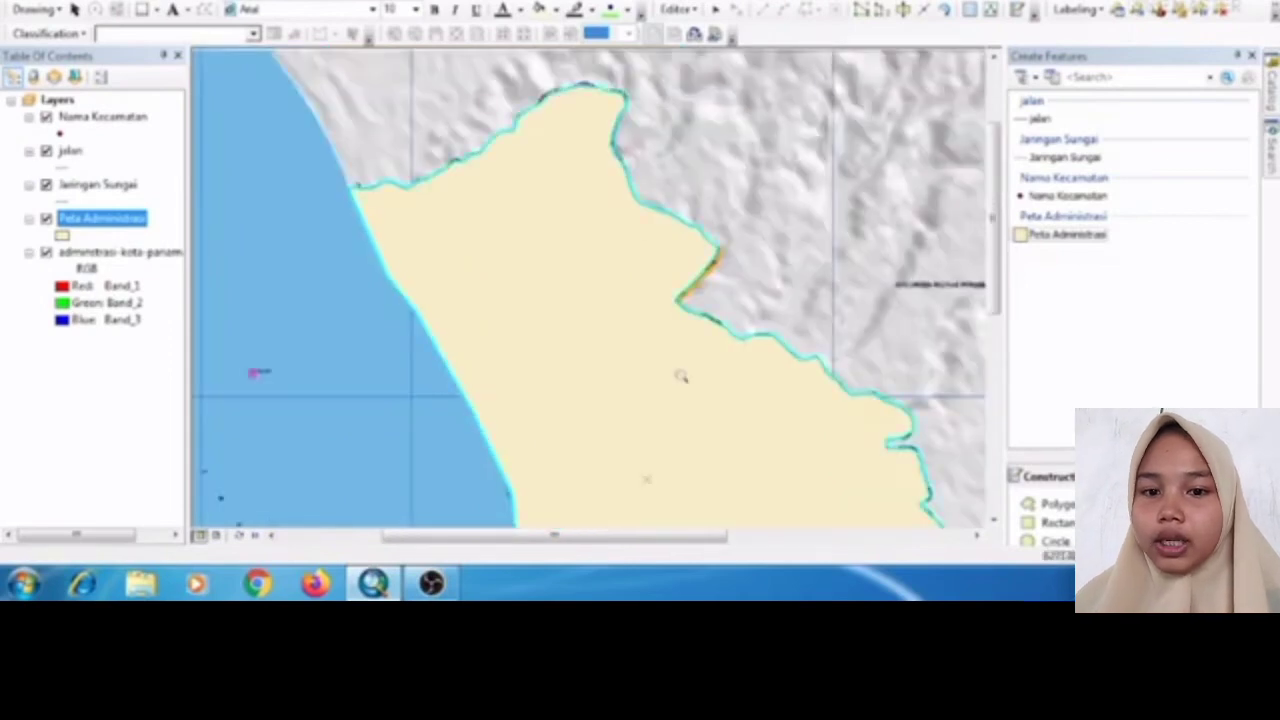
{"action": "left_click", "coordinate": [759, 520]}
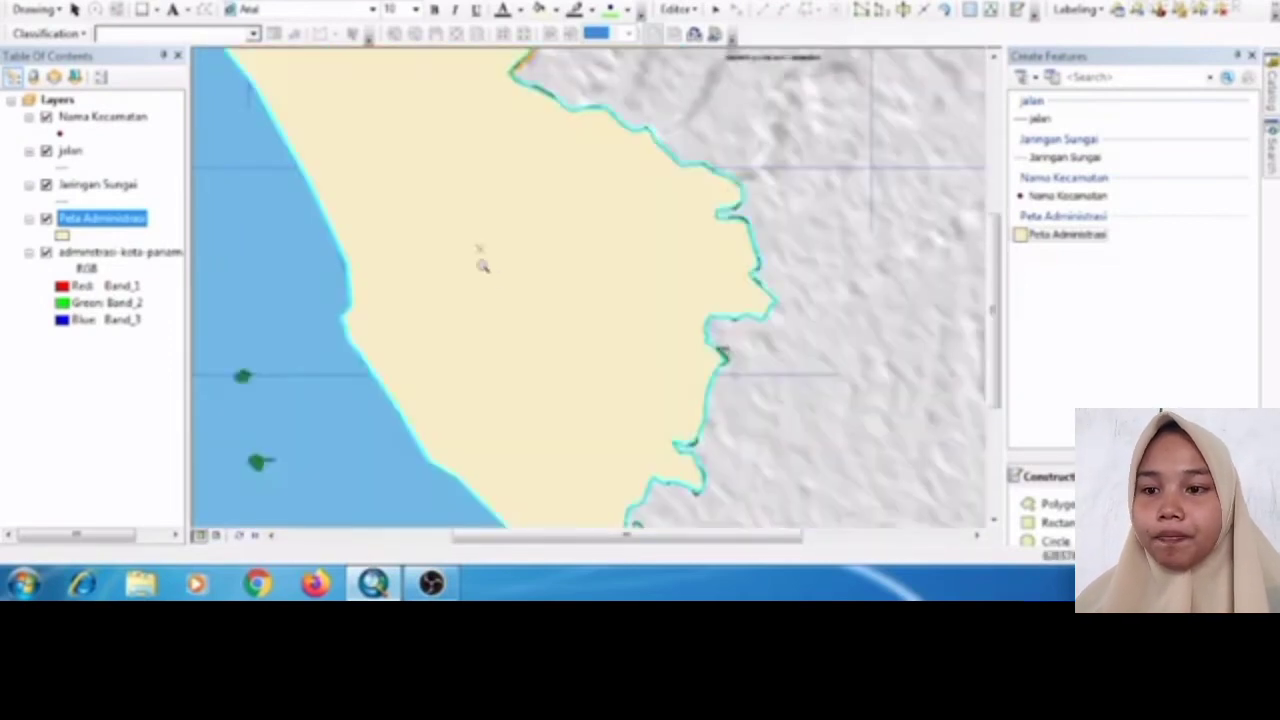
{"action": "left_click", "coordinate": [426, 80]}
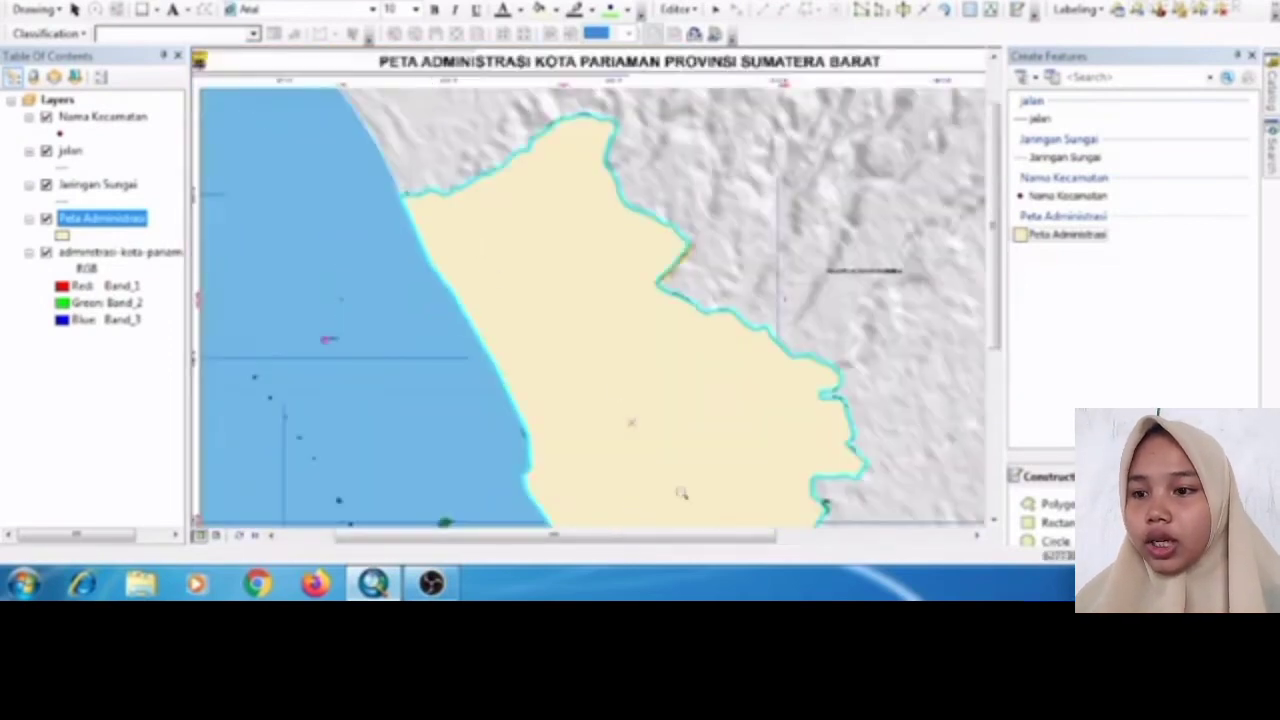
{"action": "left_click", "coordinate": [691, 511]}
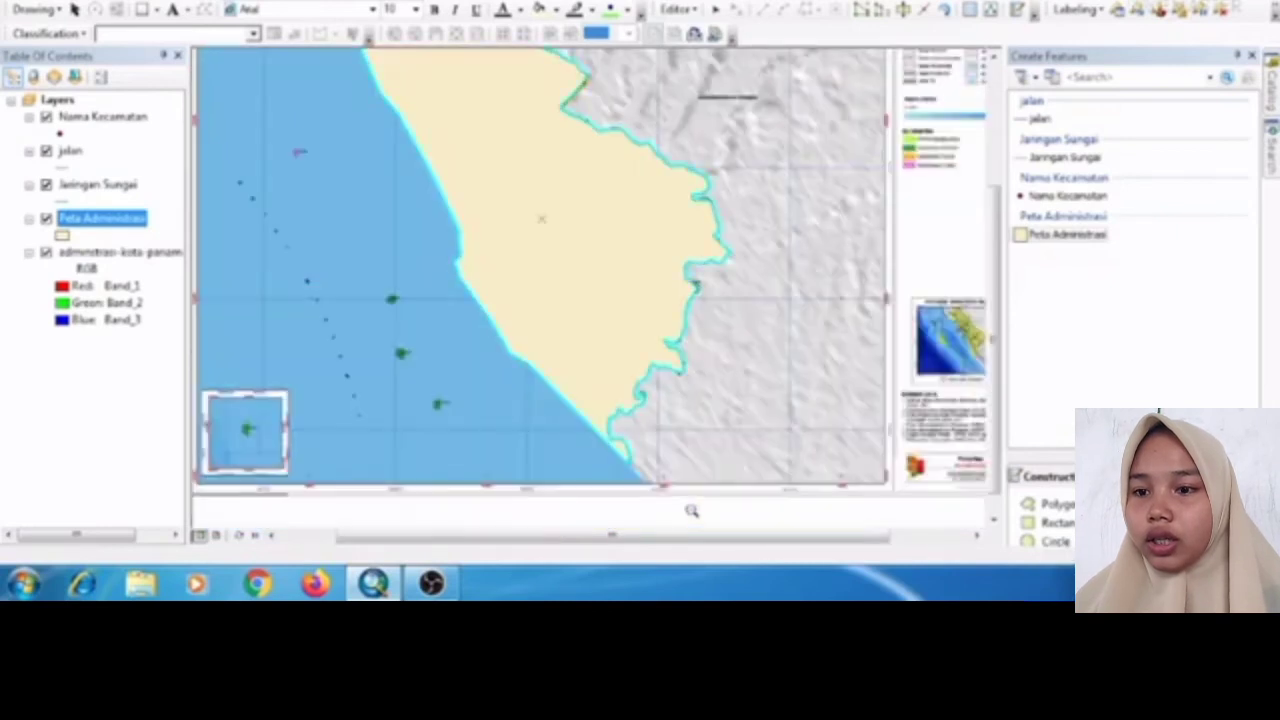
{"action": "left_click", "coordinate": [480, 101]}
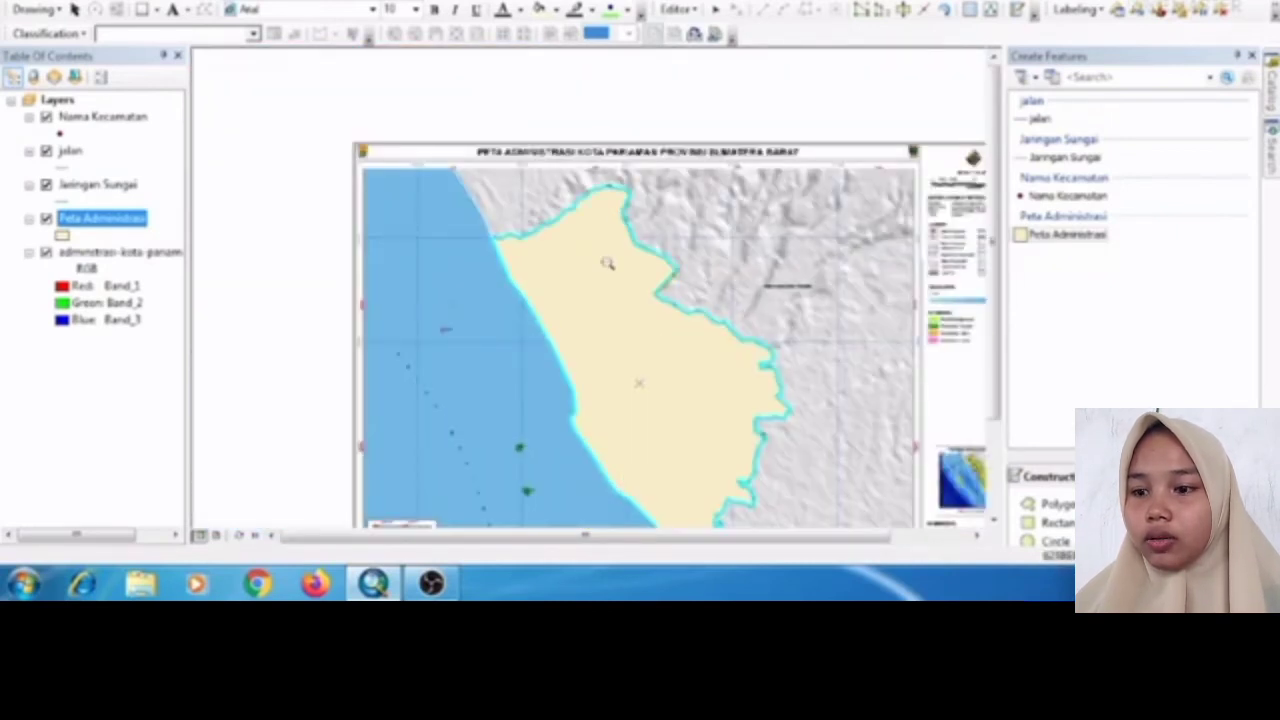
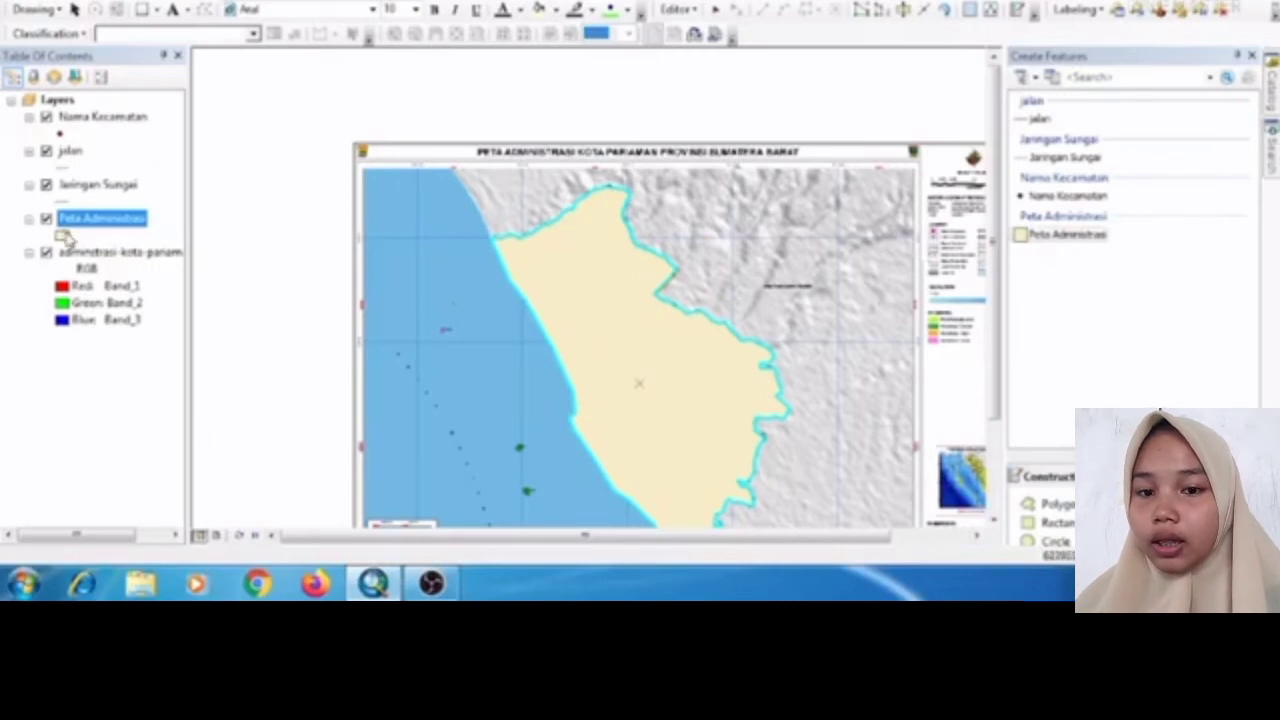
- Change the Peta Administrasi layer's fill symbol to Hollow
{"action": "left_click", "coordinate": [64, 236]}
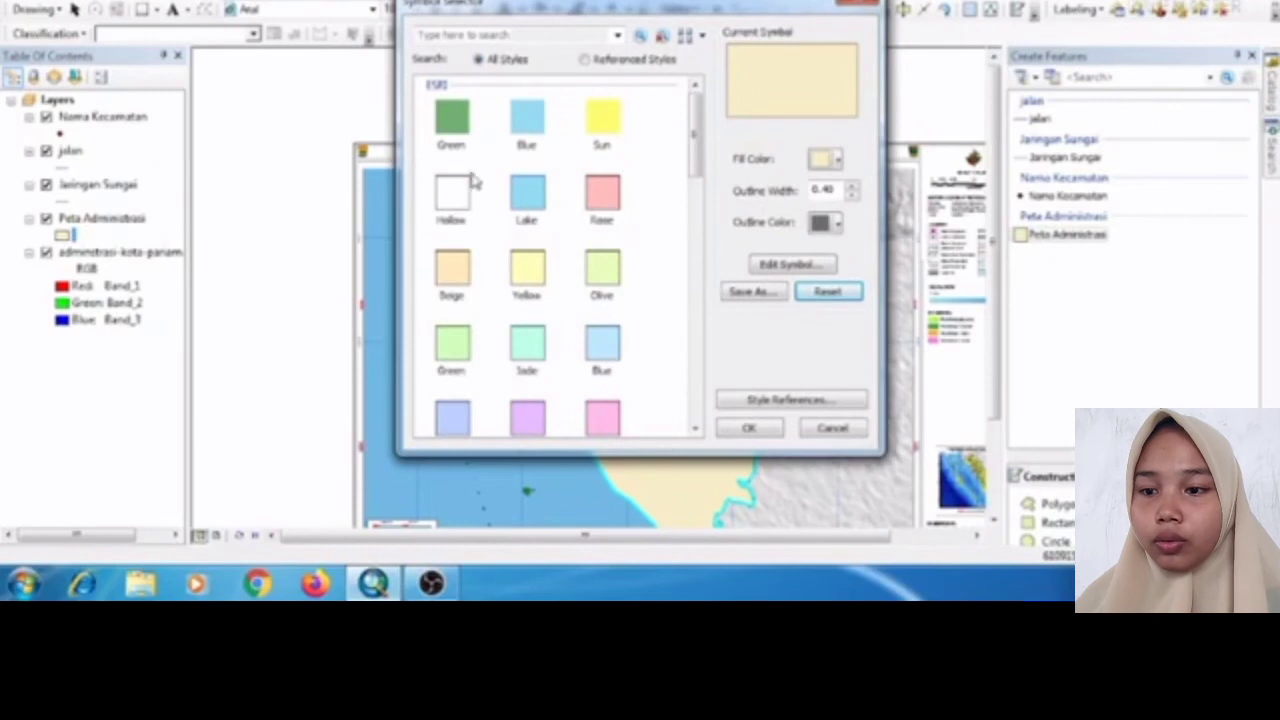
{"action": "left_click", "coordinate": [456, 192]}
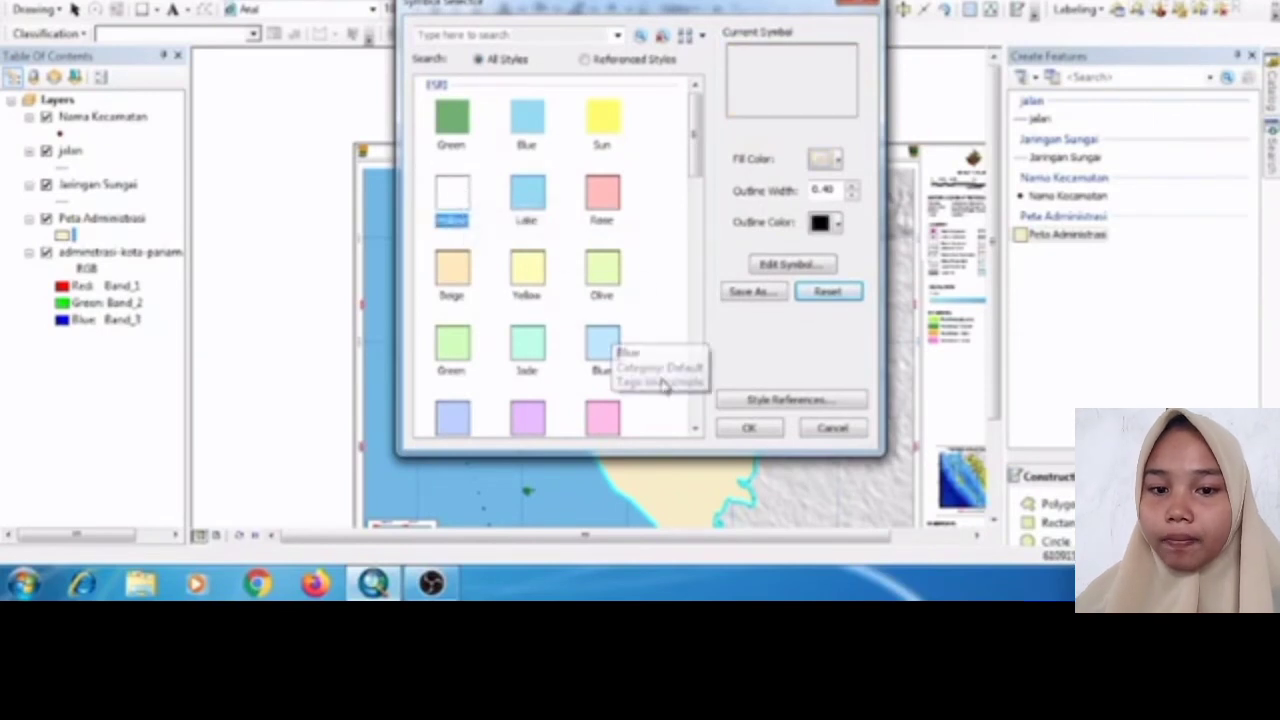
{"action": "left_click", "coordinate": [748, 429]}
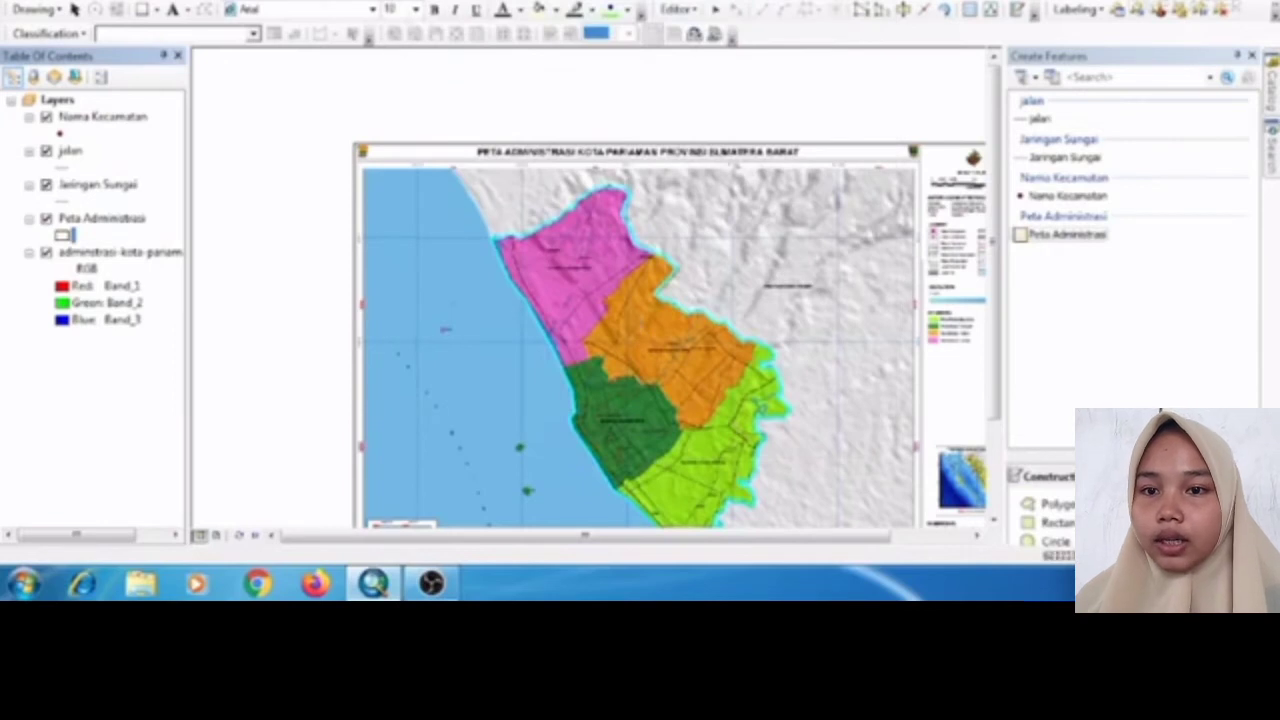
- With the Cut Polygons tool, trace the boundary between the pink and orange districts from the northeastern edge to the dark green district
{"action": "left_click_drag", "start_coordinate": [484, 273], "coordinate": [422, 217]}
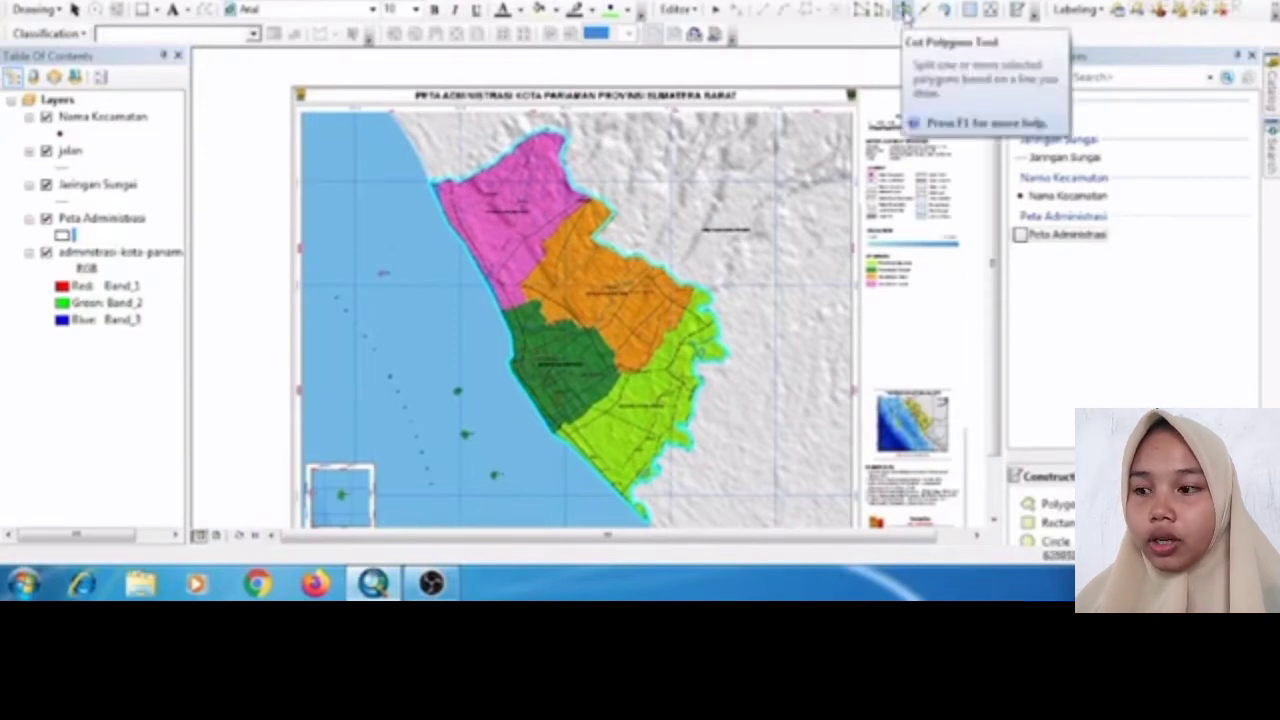
{"action": "left_click", "coordinate": [905, 12]}
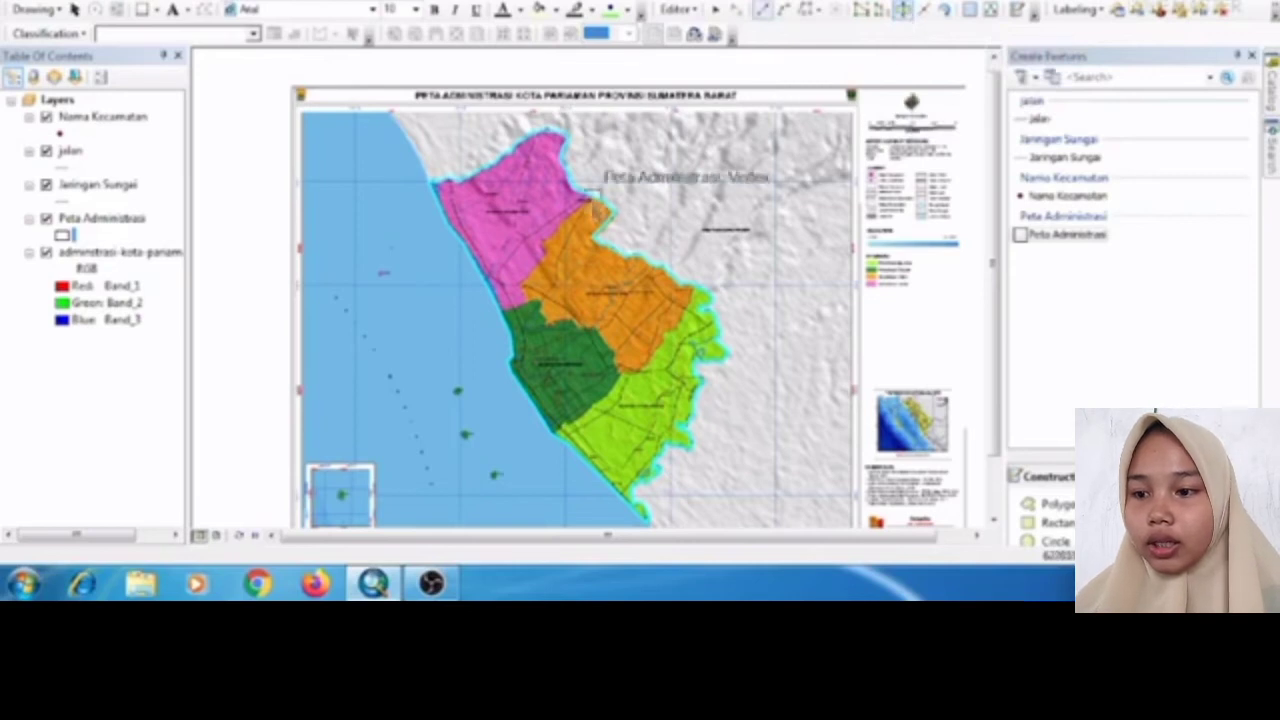
{"action": "left_click", "coordinate": [593, 198]}
{"action": "left_click", "coordinate": [578, 209]}
{"action": "left_click", "coordinate": [568, 215]}
{"action": "left_click", "coordinate": [554, 238]}
{"action": "left_click", "coordinate": [545, 241]}
{"action": "left_click", "coordinate": [543, 251]}
{"action": "left_click", "coordinate": [541, 260]}
{"action": "left_click", "coordinate": [532, 272]}
{"action": "left_click", "coordinate": [528, 279]}
{"action": "left_click", "coordinate": [520, 284]}
{"action": "left_click", "coordinate": [523, 298]}
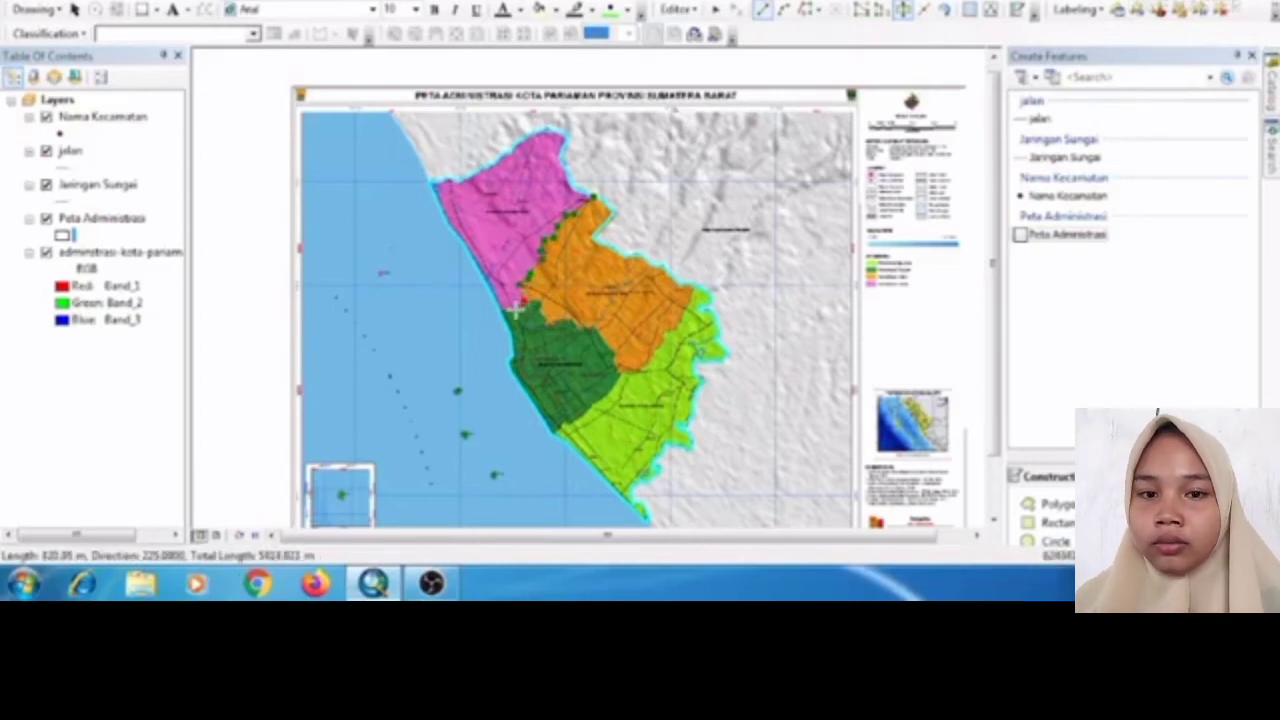
- Extend the cut line along the pink and dark green boundary to the coast and finish it to split off the pink district
{"action": "left_click", "coordinate": [515, 306]}
{"action": "left_click", "coordinate": [508, 308]}
{"action": "left_click", "coordinate": [501, 313]}
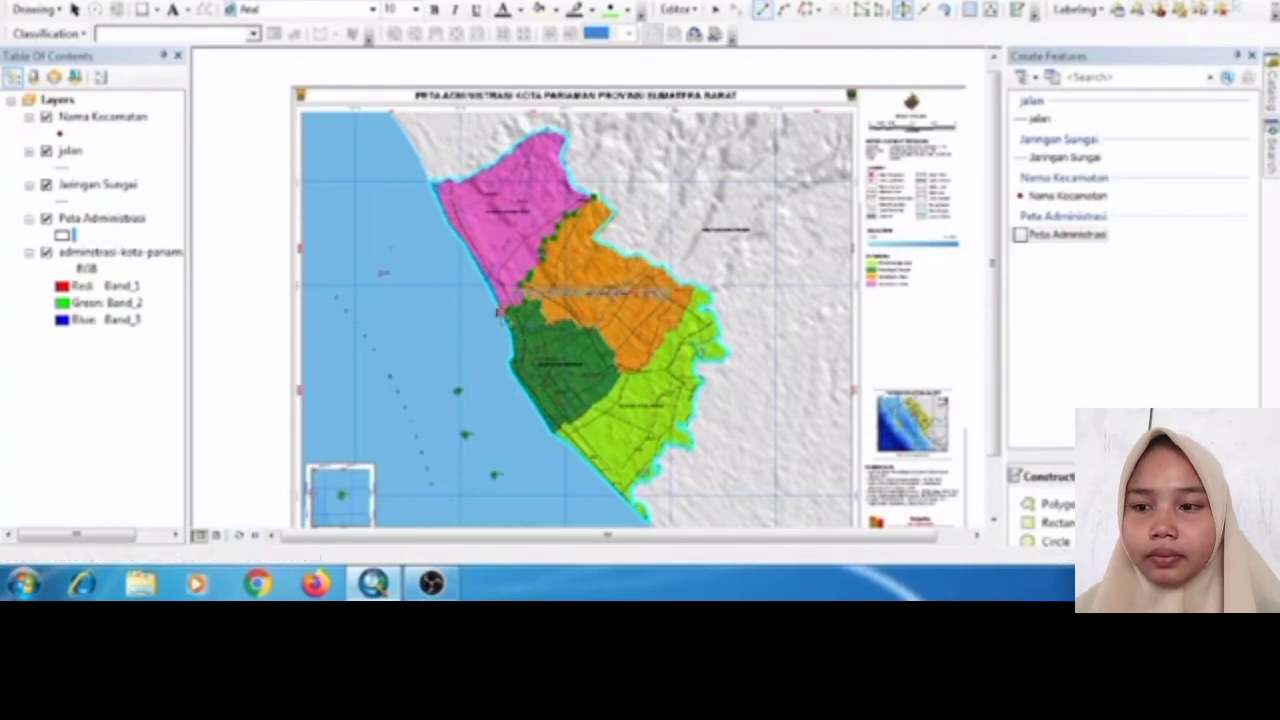
{"action": "right_click", "coordinate": [501, 314]}
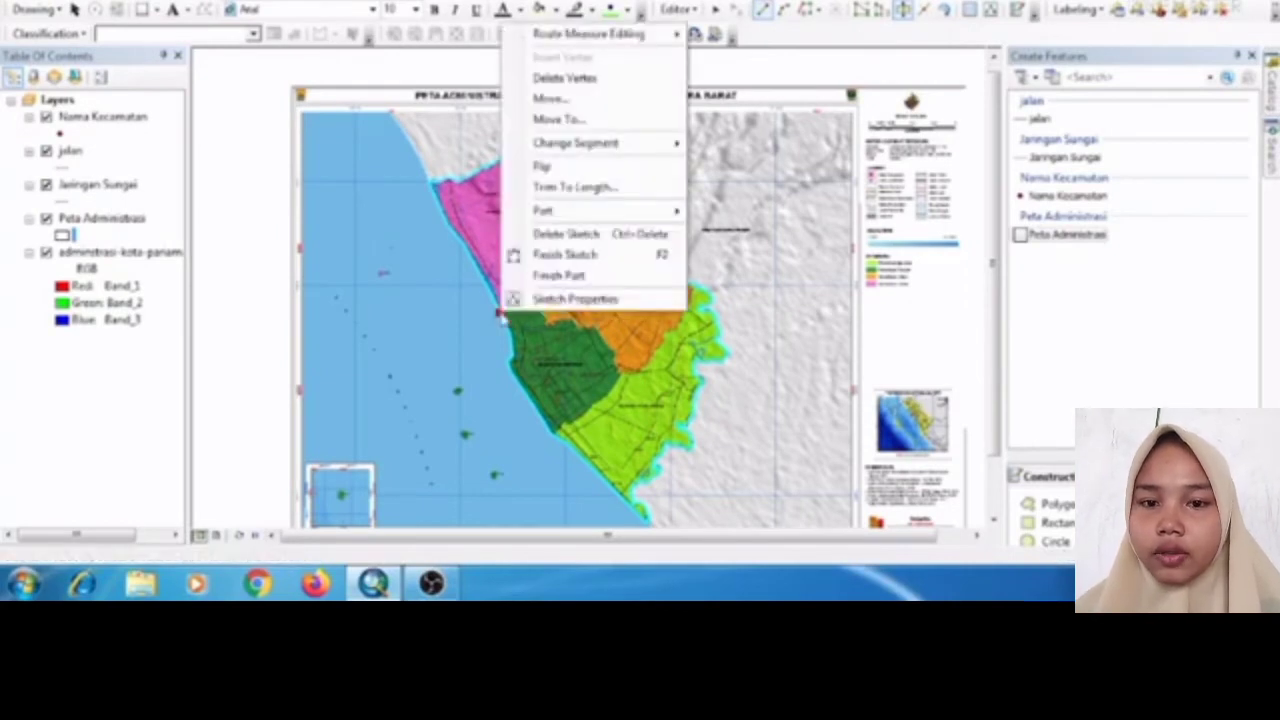
{"action": "left_click", "coordinate": [518, 254]}
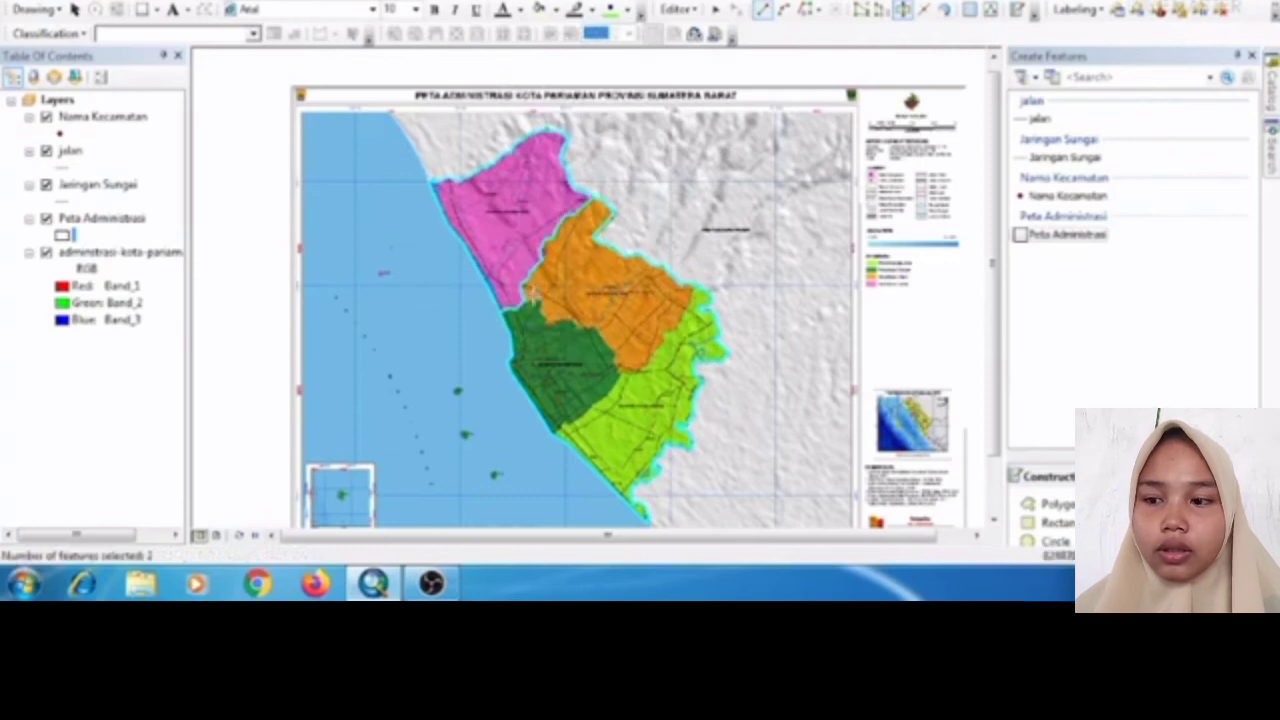
- Start a second cut line at the pink district's edge and trace the orange and dark green boundary to the light green district
{"action": "left_click", "coordinate": [522, 300]}
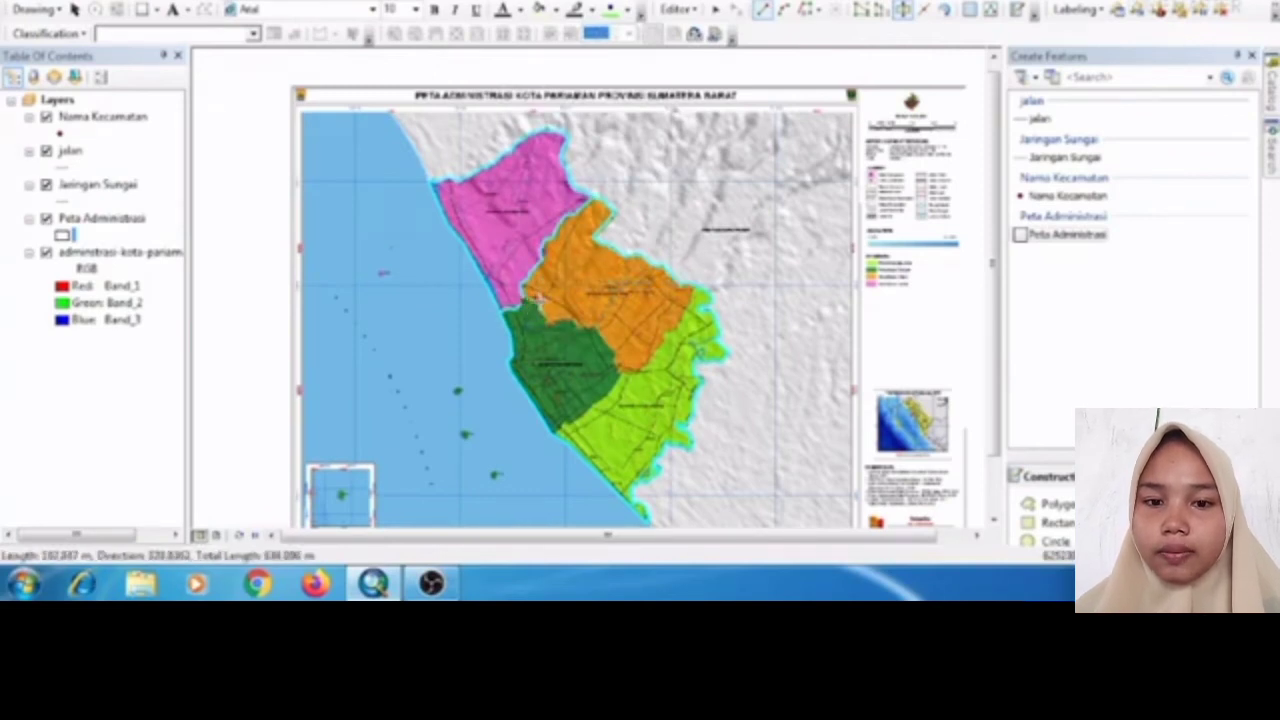
{"action": "left_click", "coordinate": [559, 324]}
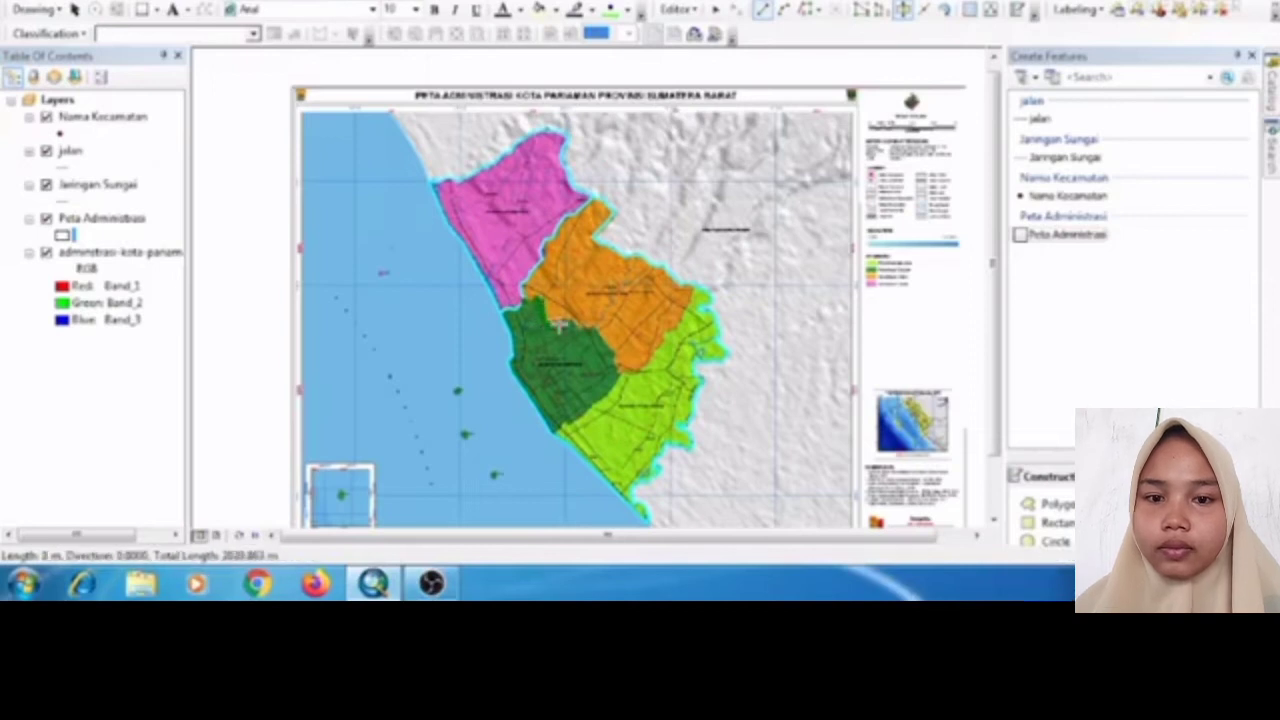
{"action": "left_click", "coordinate": [592, 327]}
{"action": "left_click", "coordinate": [600, 333]}
{"action": "left_click", "coordinate": [607, 344]}
{"action": "left_click", "coordinate": [615, 353]}
{"action": "left_click", "coordinate": [616, 364]}
{"action": "left_click", "coordinate": [621, 370]}
- Extend the cut line along the orange and light green boundary to the eastern edge and finish it to split off the orange district
{"action": "left_click", "coordinate": [629, 372]}
{"action": "left_click", "coordinate": [637, 371]}
{"action": "left_click", "coordinate": [646, 363]}
{"action": "left_click", "coordinate": [651, 354]}
{"action": "left_click", "coordinate": [656, 347]}
{"action": "left_click", "coordinate": [659, 341]}
{"action": "left_click", "coordinate": [666, 330]}
{"action": "left_click", "coordinate": [670, 324]}
{"action": "left_click", "coordinate": [675, 317]}
{"action": "left_click", "coordinate": [682, 308]}
{"action": "left_click", "coordinate": [690, 298]}
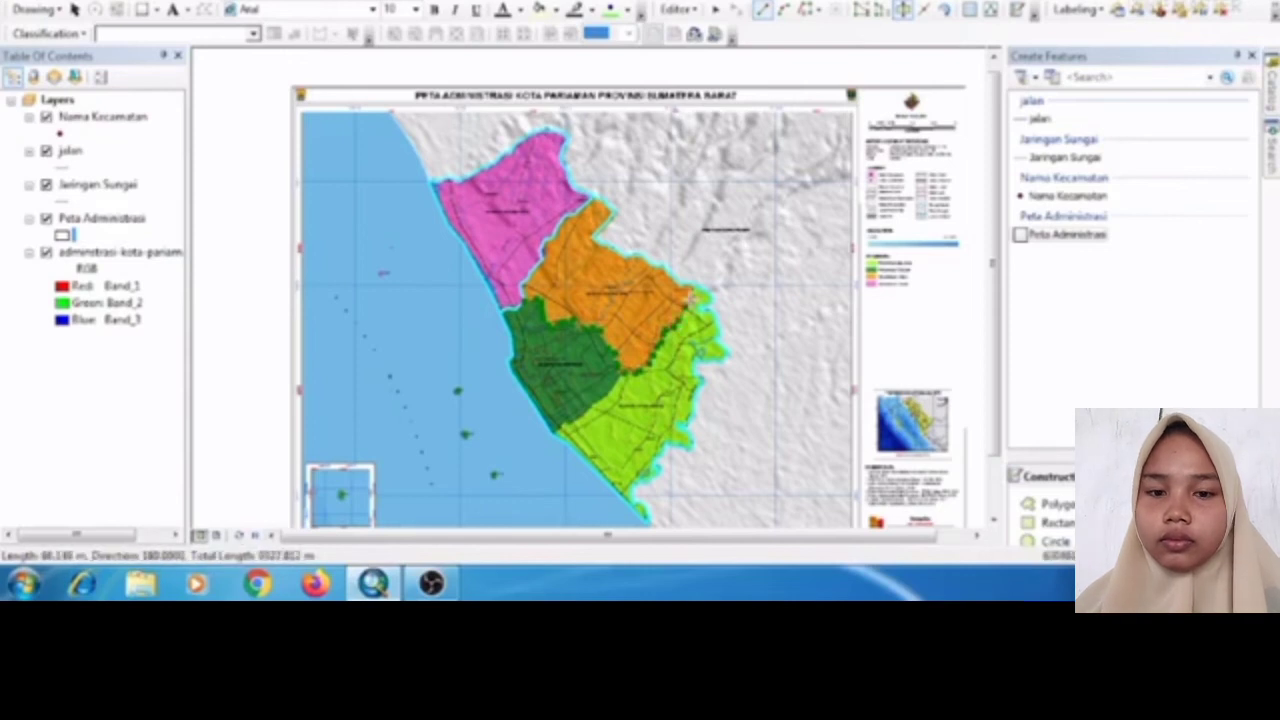
{"action": "double_click", "coordinate": [695, 286]}
{"action": "right_click", "coordinate": [697, 288]}
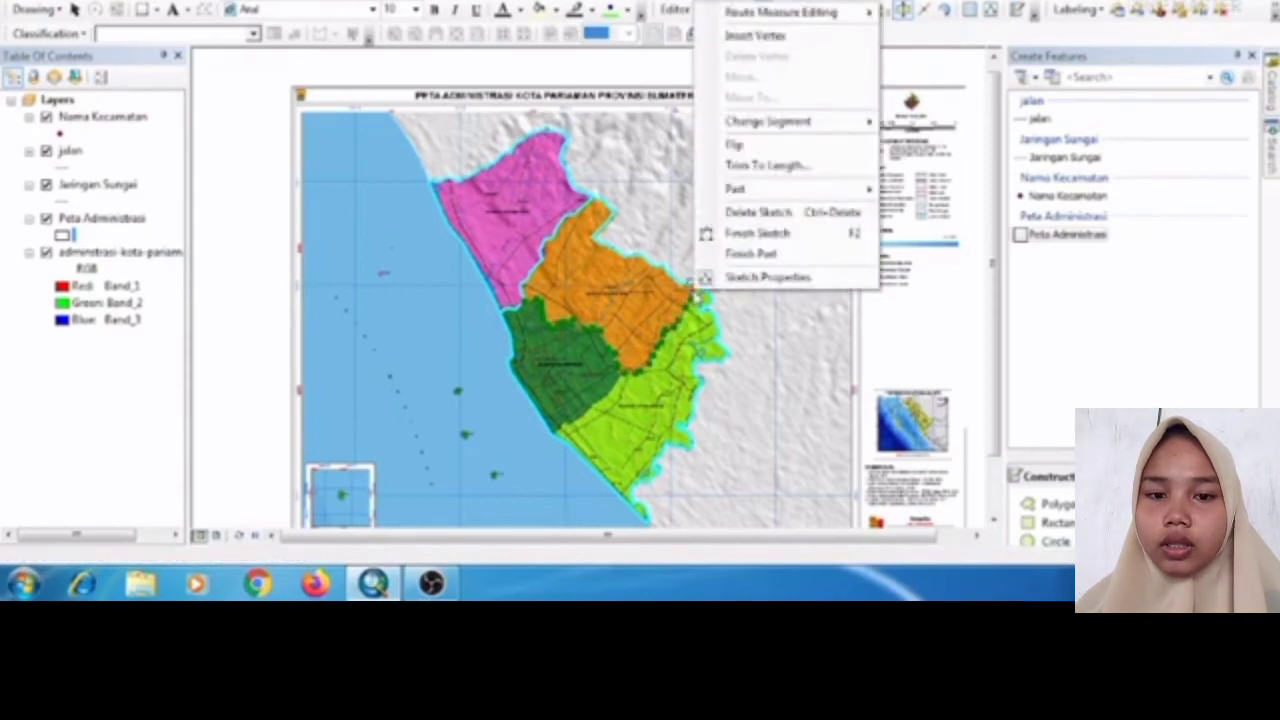
{"action": "left_click", "coordinate": [712, 236]}
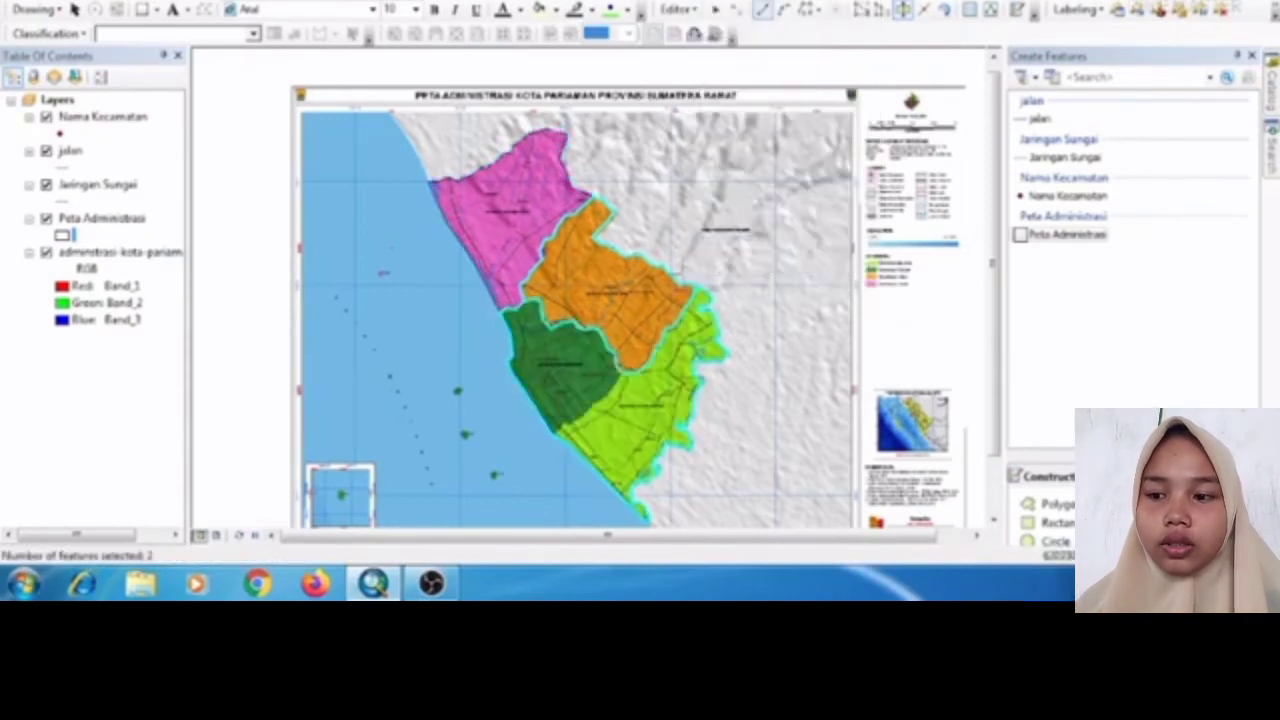
- Cut the remaining polygon along the dark green and light green boundary, from the orange district's southern tip to the coast
{"action": "left_click", "coordinate": [620, 375]}
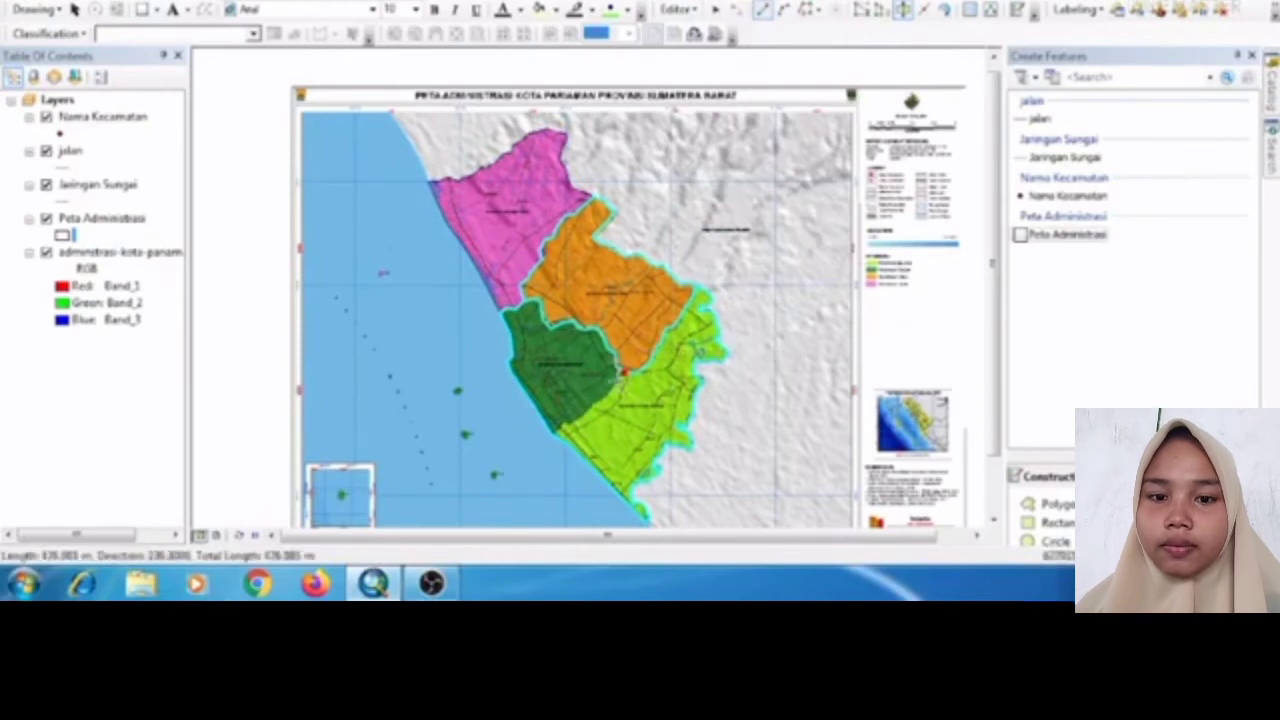
{"action": "left_click", "coordinate": [610, 393]}
{"action": "left_click", "coordinate": [598, 402]}
{"action": "left_click", "coordinate": [588, 408]}
{"action": "left_click", "coordinate": [575, 418]}
{"action": "left_click", "coordinate": [553, 432]}
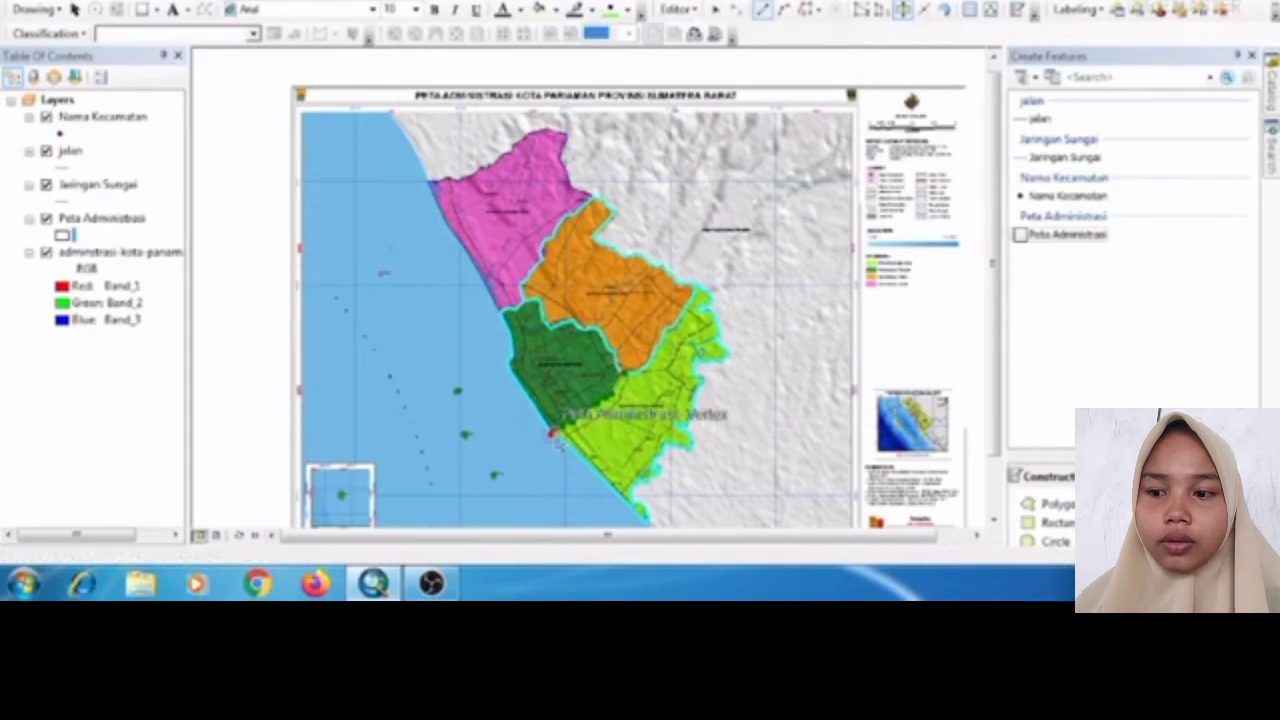
{"action": "right_click", "coordinate": [556, 440]}
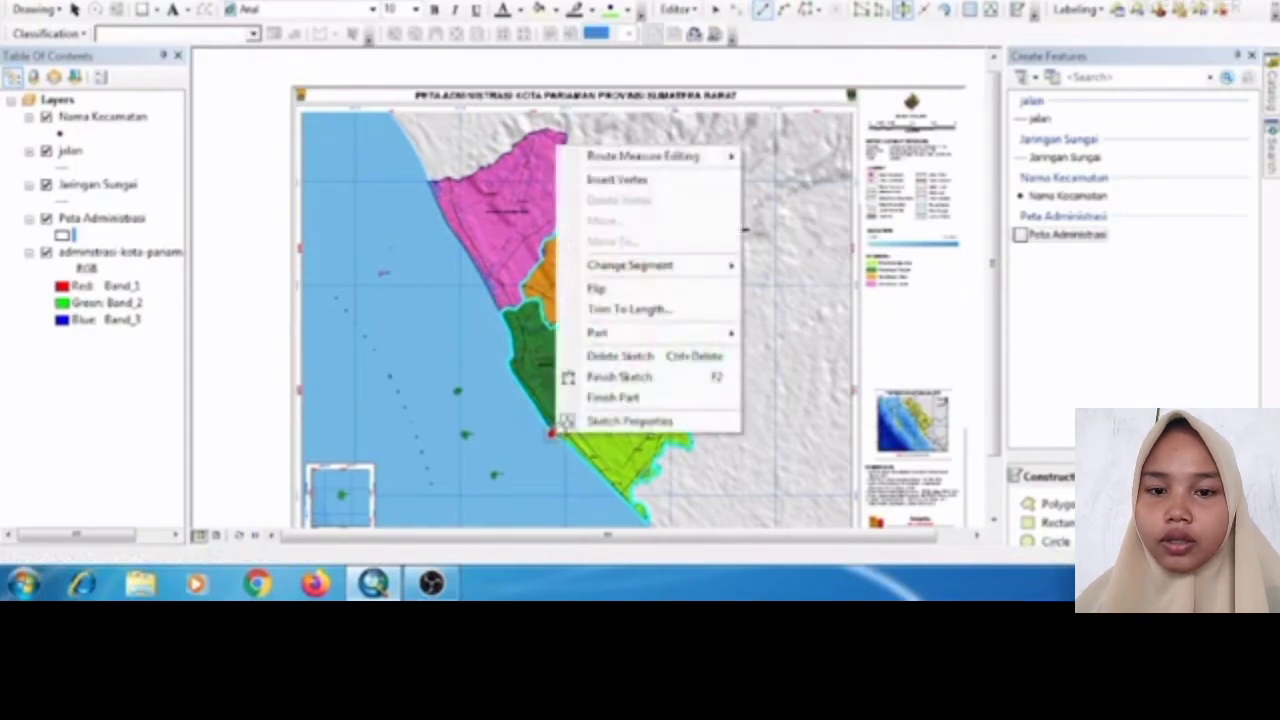
{"action": "left_click", "coordinate": [573, 379]}
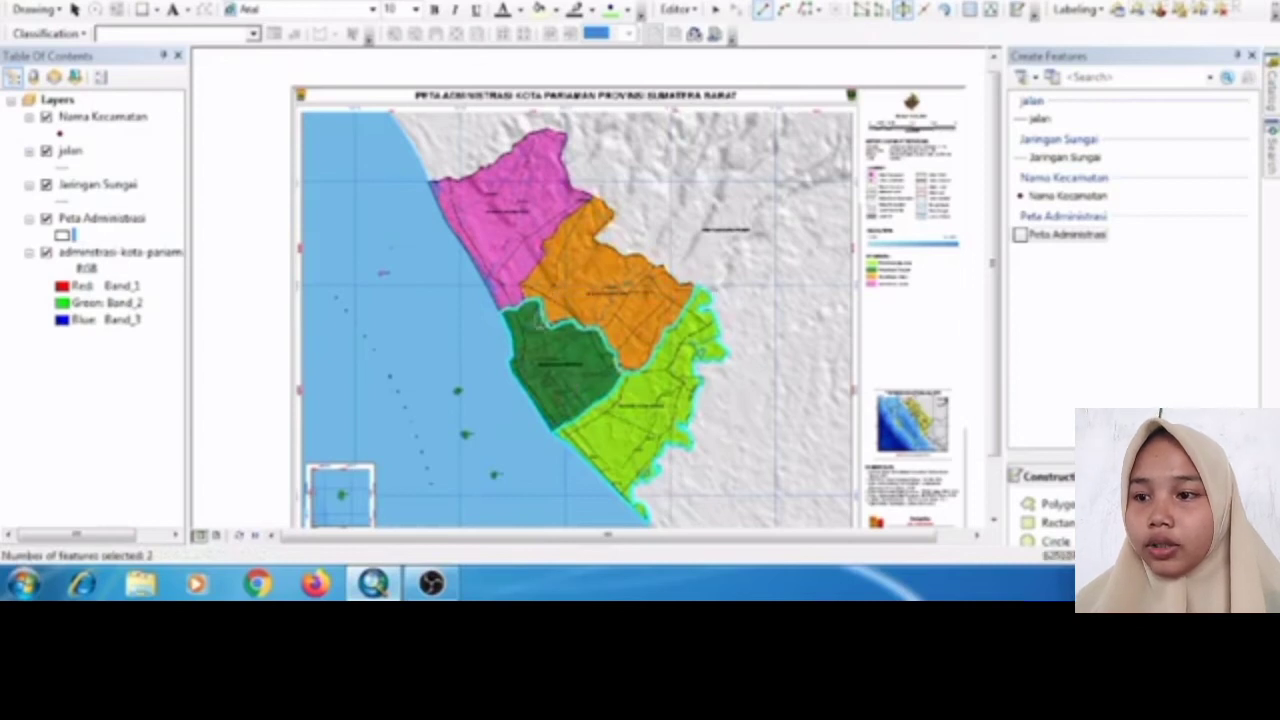
- Select the pink district polygon with the Edit tool and open the Peta Administrasi attribute table
{"action": "left_click", "coordinate": [716, 9]}
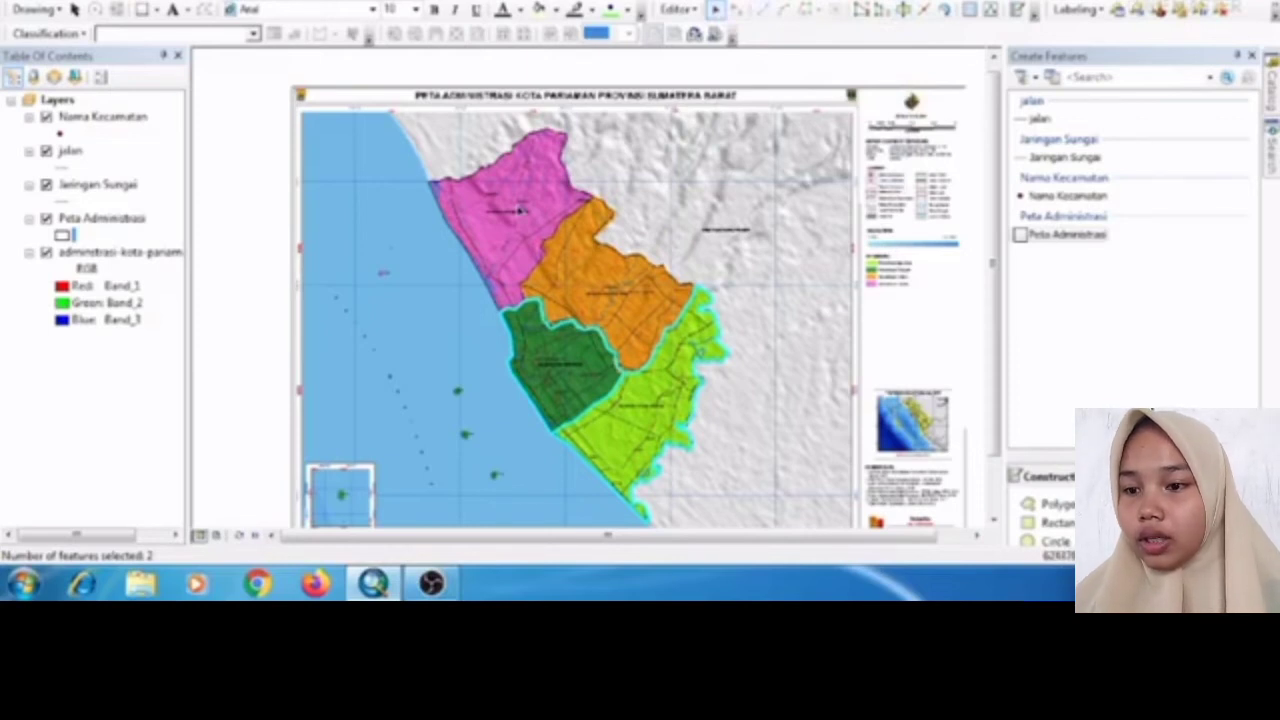
{"action": "left_click", "coordinate": [520, 208]}
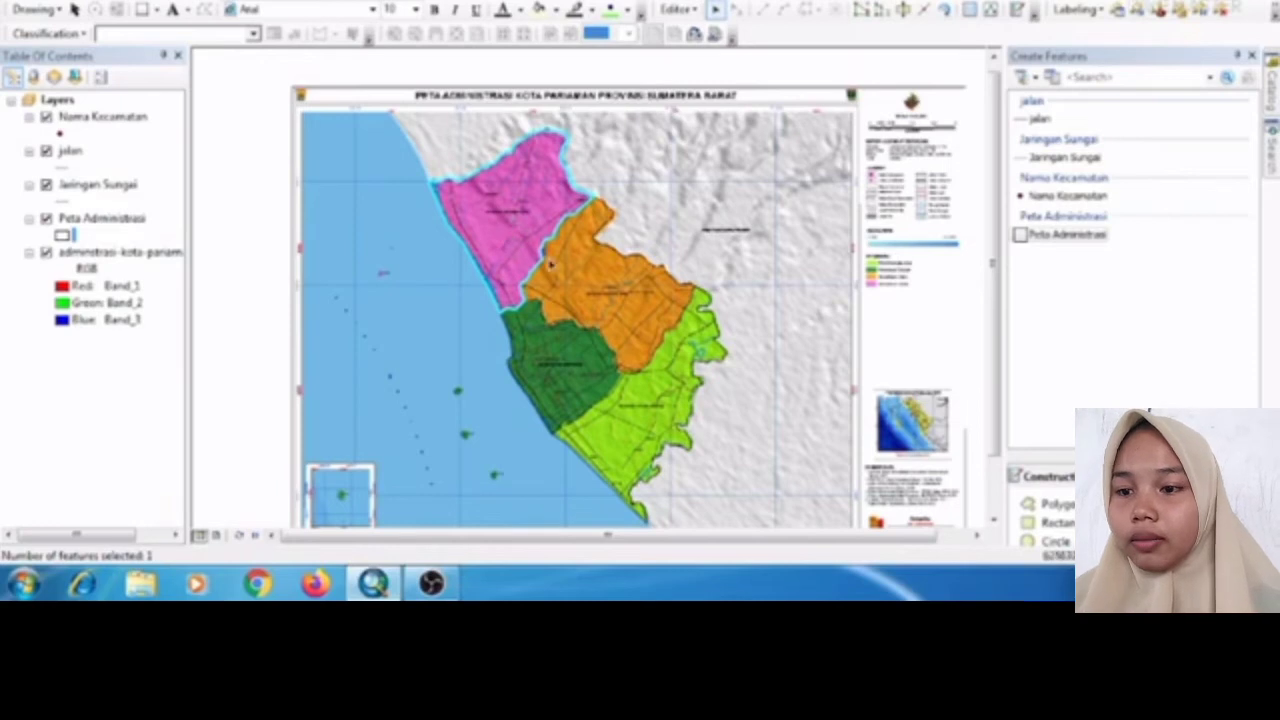
{"action": "left_click", "coordinate": [586, 288]}
{"action": "left_click", "coordinate": [531, 243]}
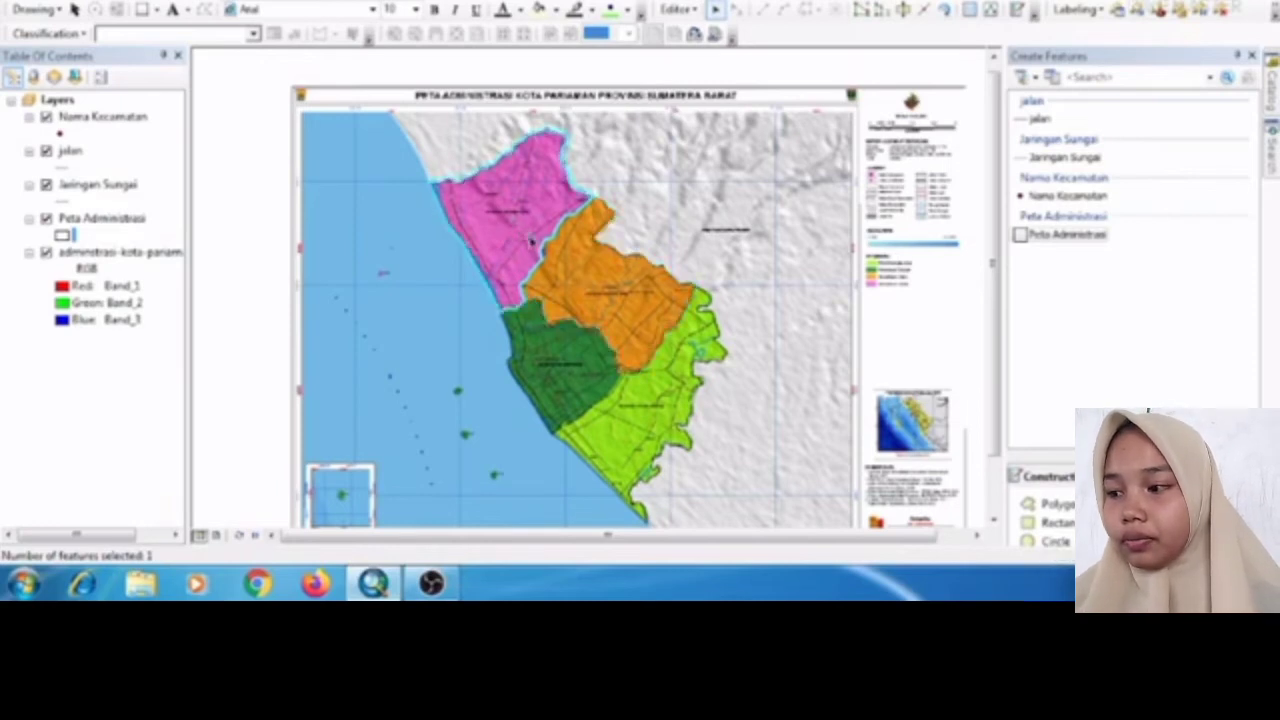
{"action": "right_click", "coordinate": [143, 226]}
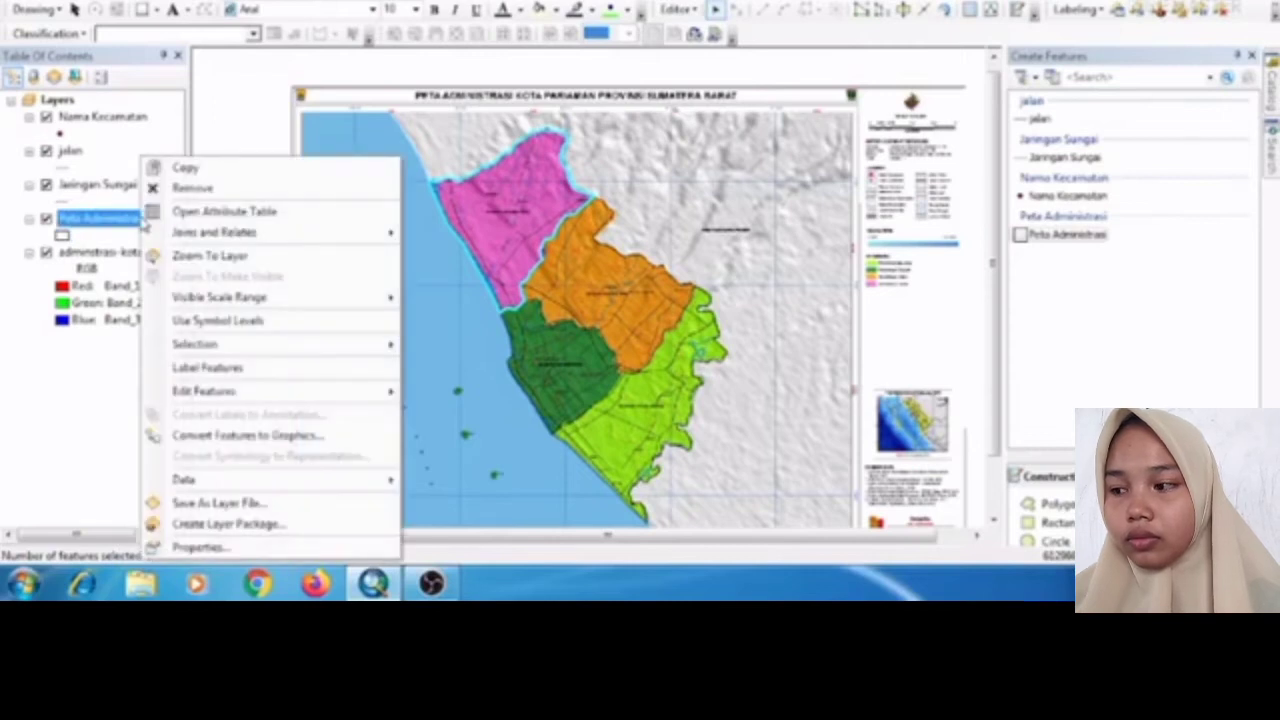
{"action": "left_click", "coordinate": [224, 211]}
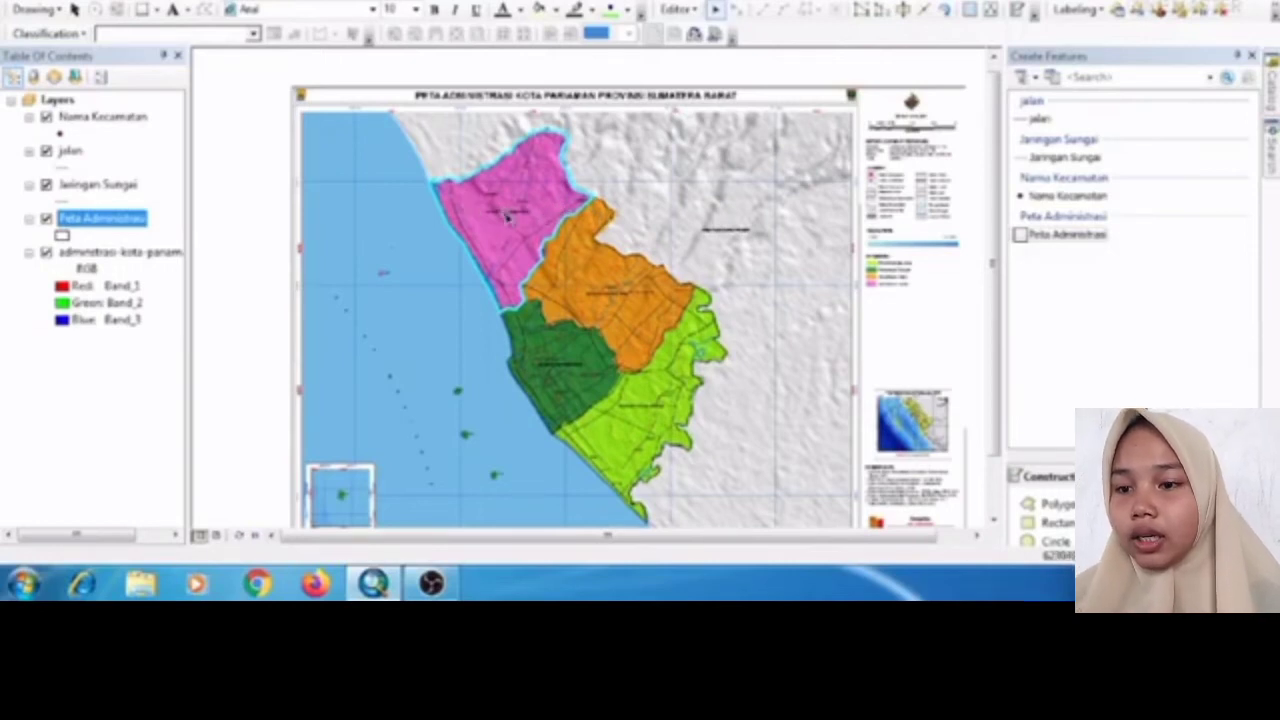
- Widen the district name column in the Peta Administrasi attribute table and set the pink district's name to Kecamatan Pariaman Utara
{"action": "right_click", "coordinate": [139, 222]}
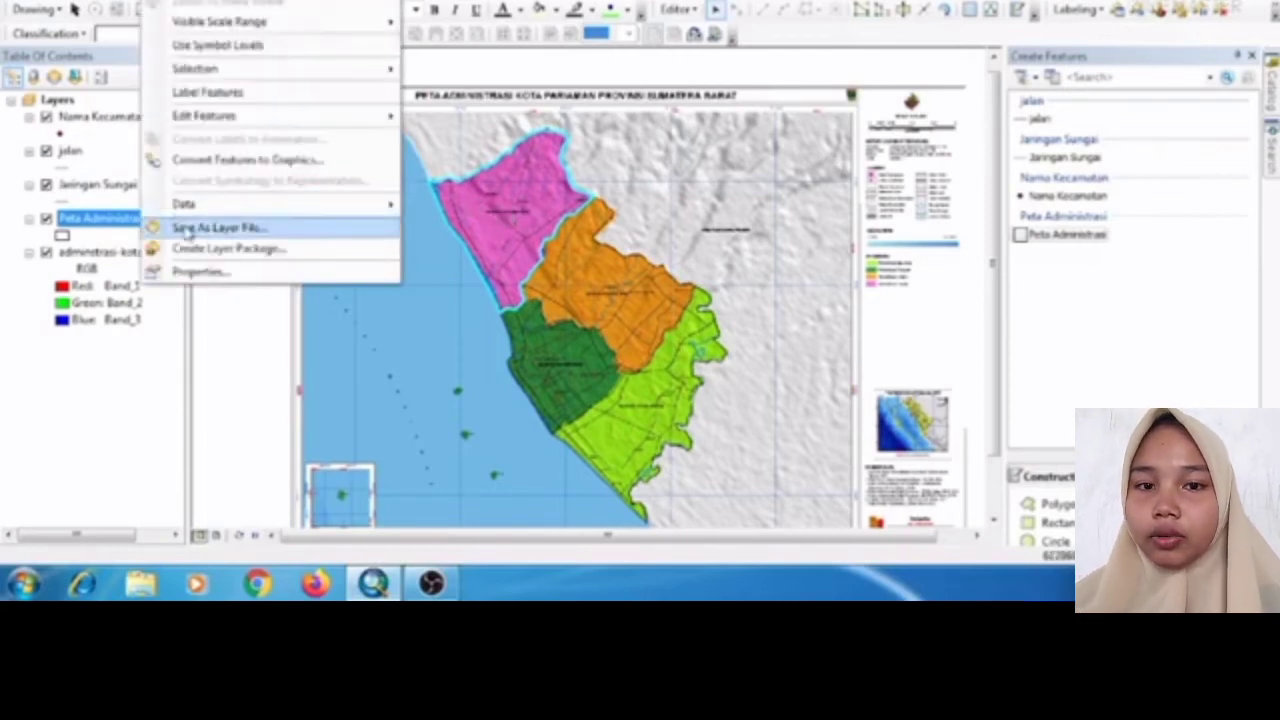
{"action": "left_click", "coordinate": [212, 2]}
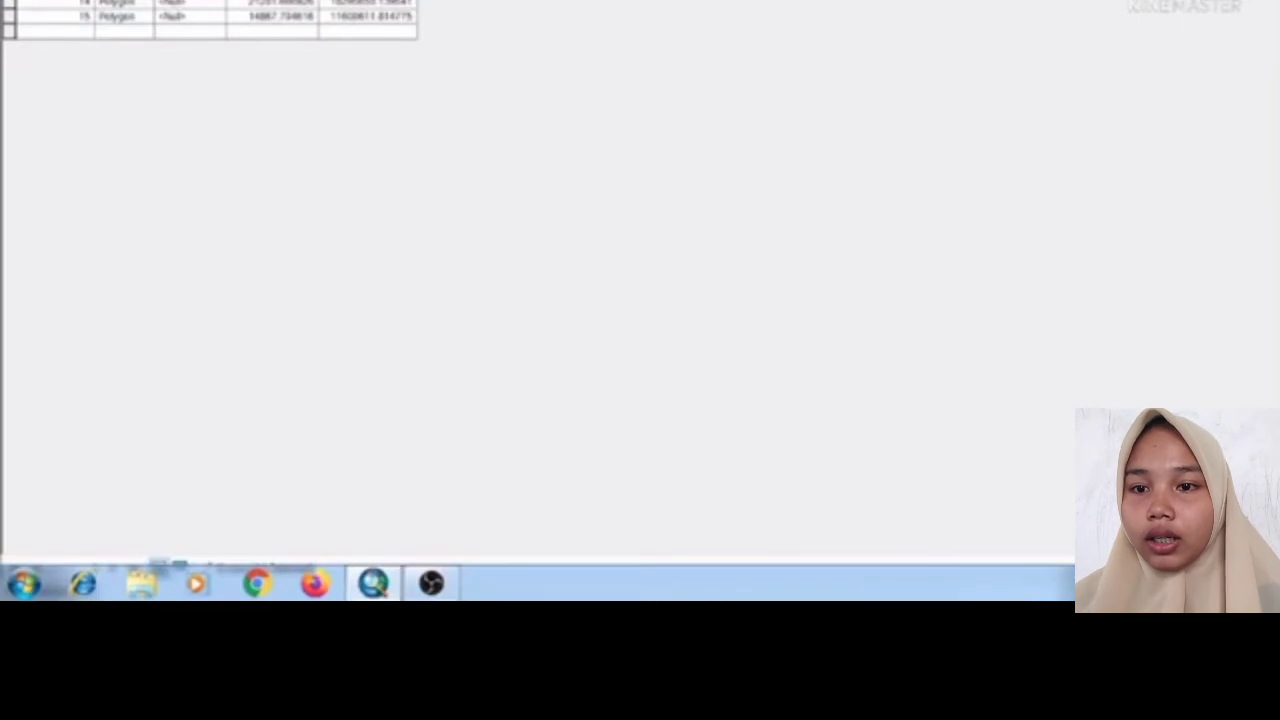
{"action": "left_click", "coordinate": [195, 2]}
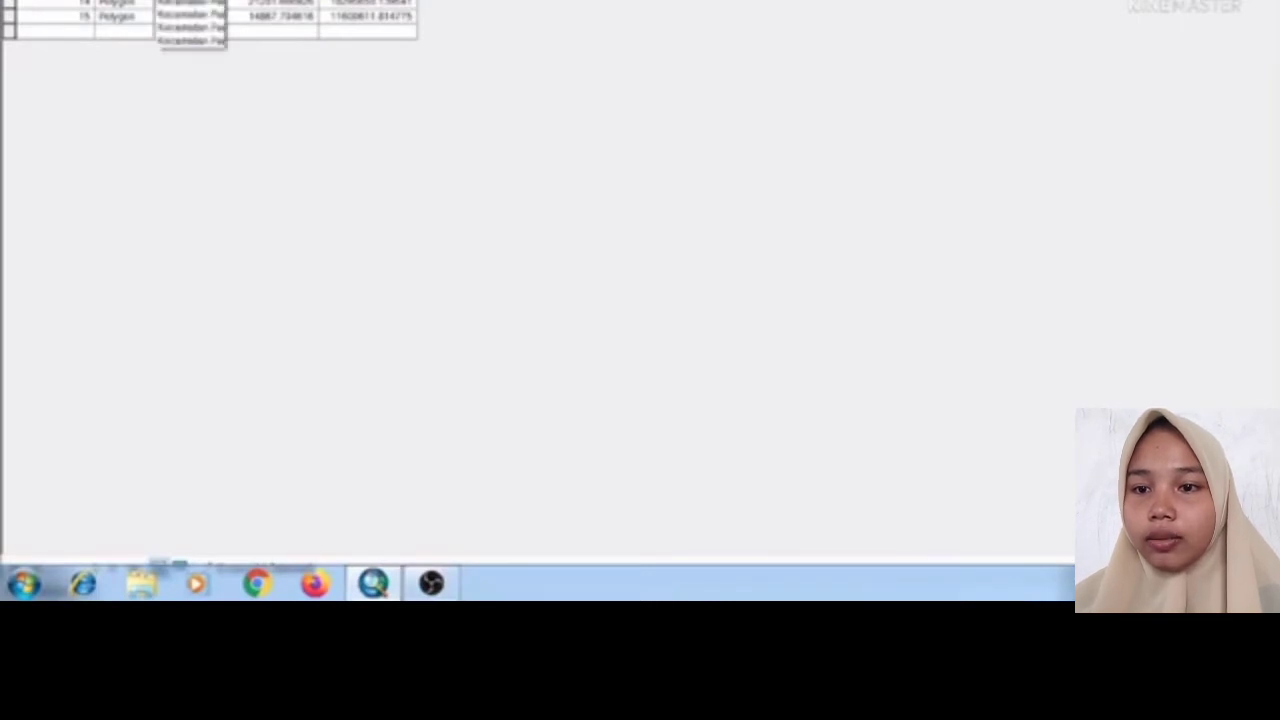
{"action": "left_click", "coordinate": [255, 119]}
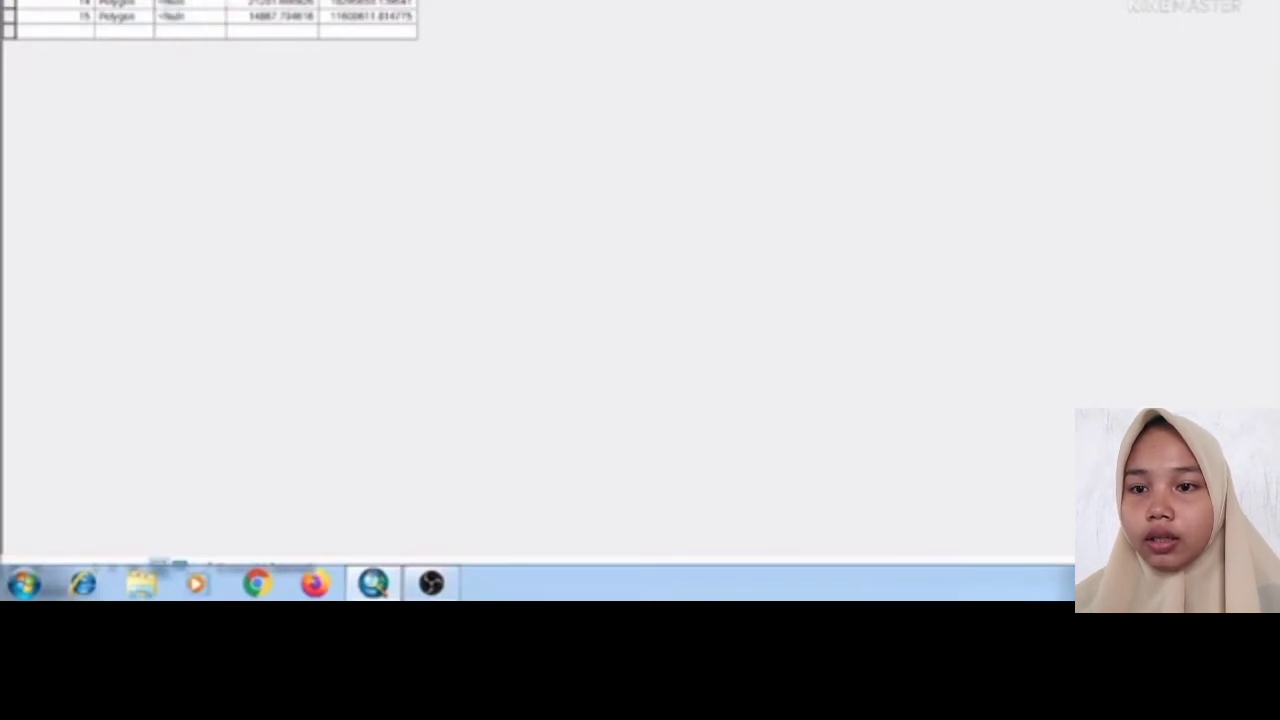
{"action": "left_click_drag", "start_coordinate": [228, 1], "coordinate": [375, 2]}
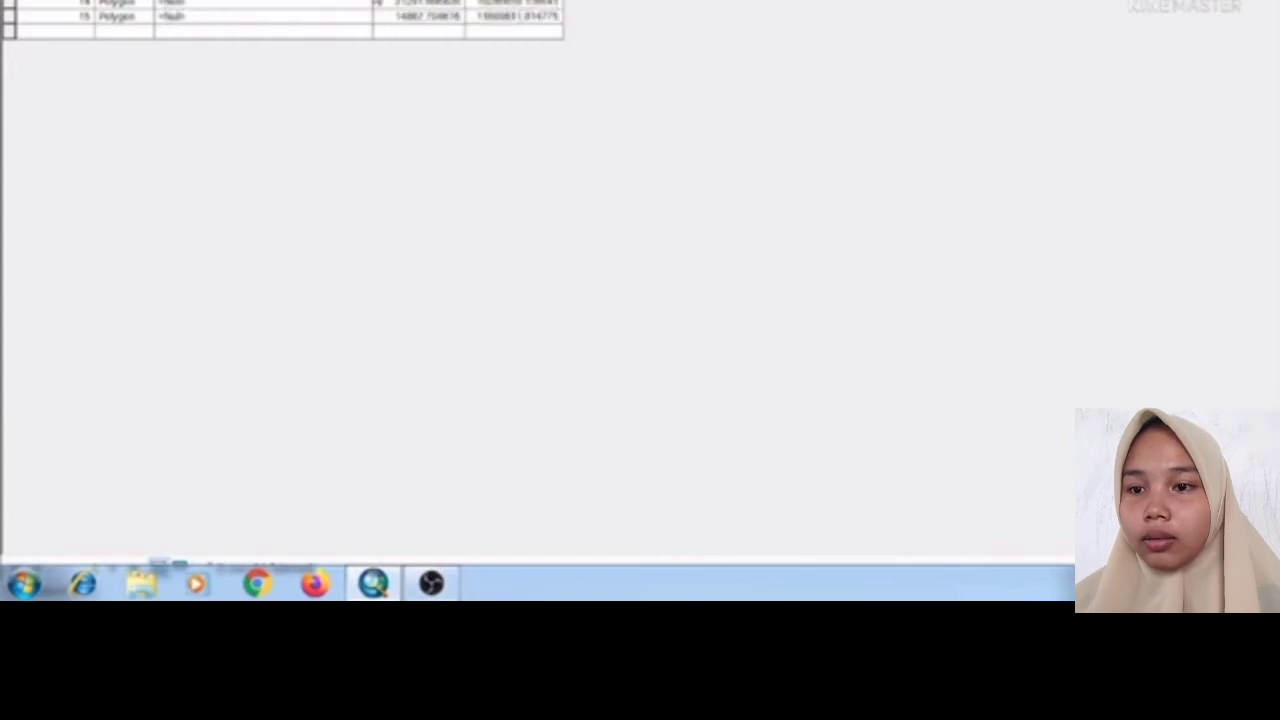
{"action": "left_click", "coordinate": [262, 2]}
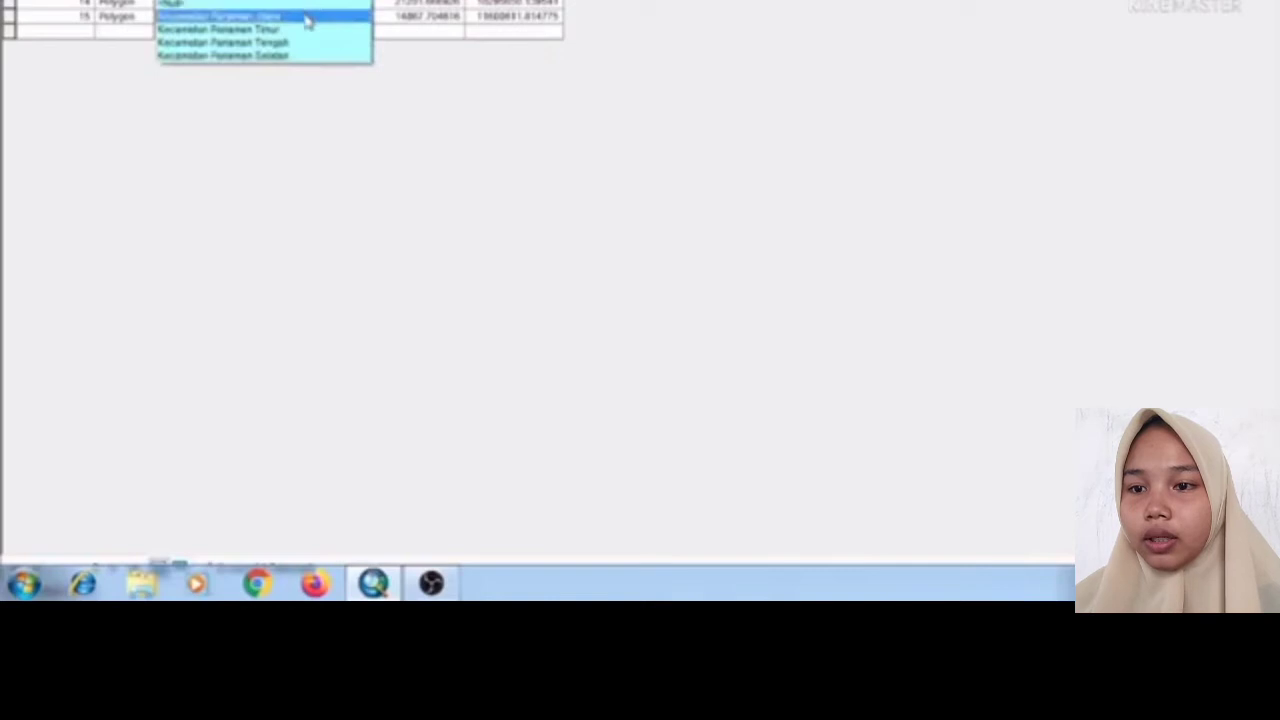
{"action": "left_click", "coordinate": [306, 18]}
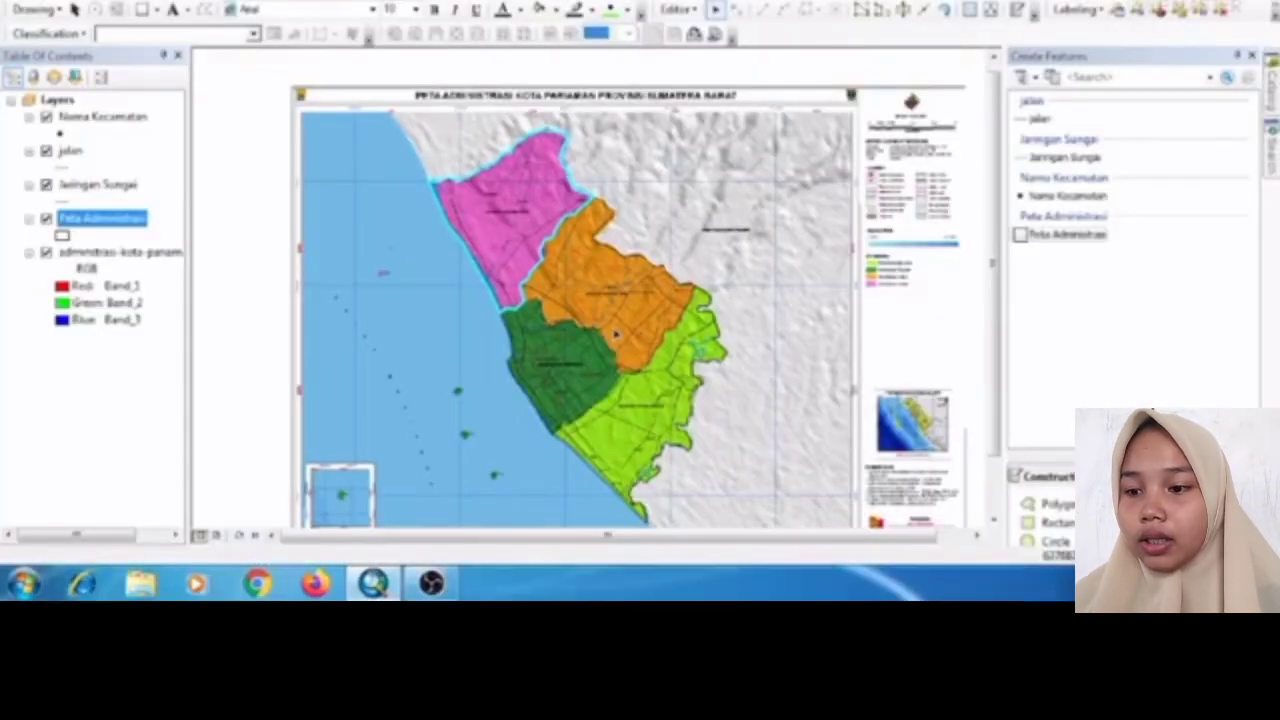
- Select the dark green district polygon and set its name to Kecamatan Pariaman Tengah in the Peta Administrasi attribute table
{"action": "left_click", "coordinate": [586, 355]}
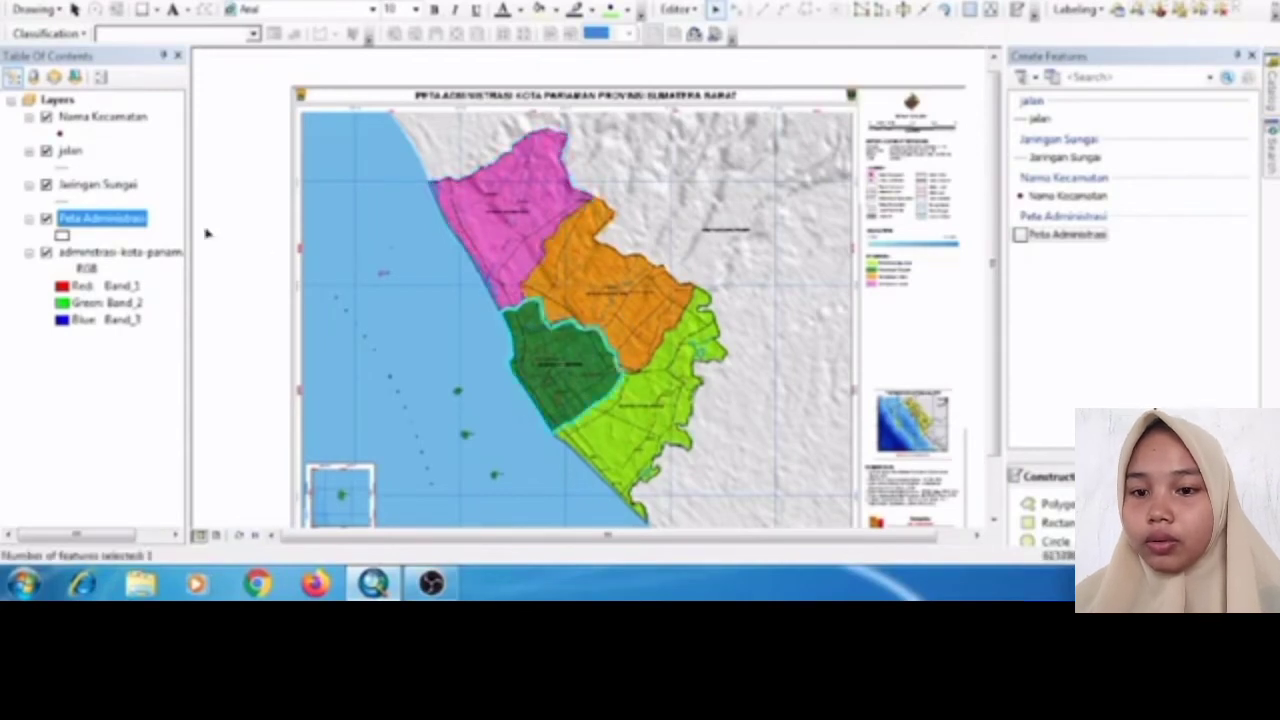
{"action": "right_click", "coordinate": [135, 232]}
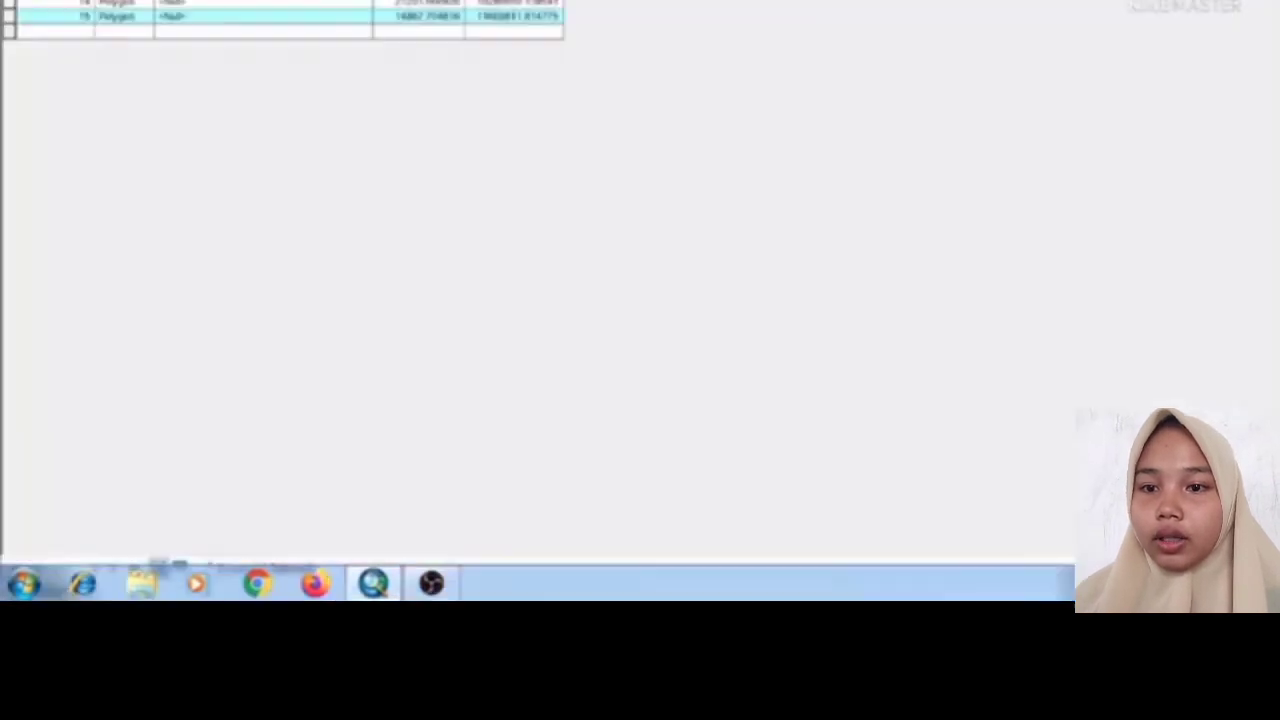
{"action": "left_click", "coordinate": [202, 20]}
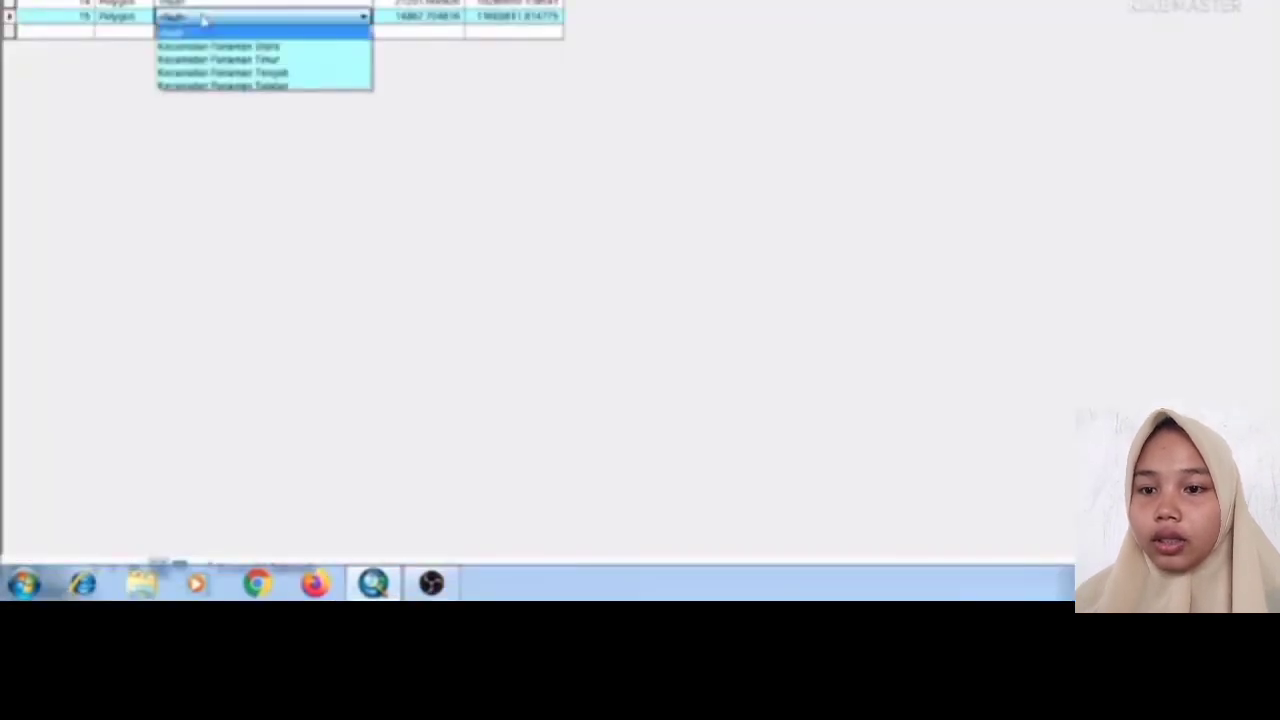
{"action": "left_click", "coordinate": [214, 73]}
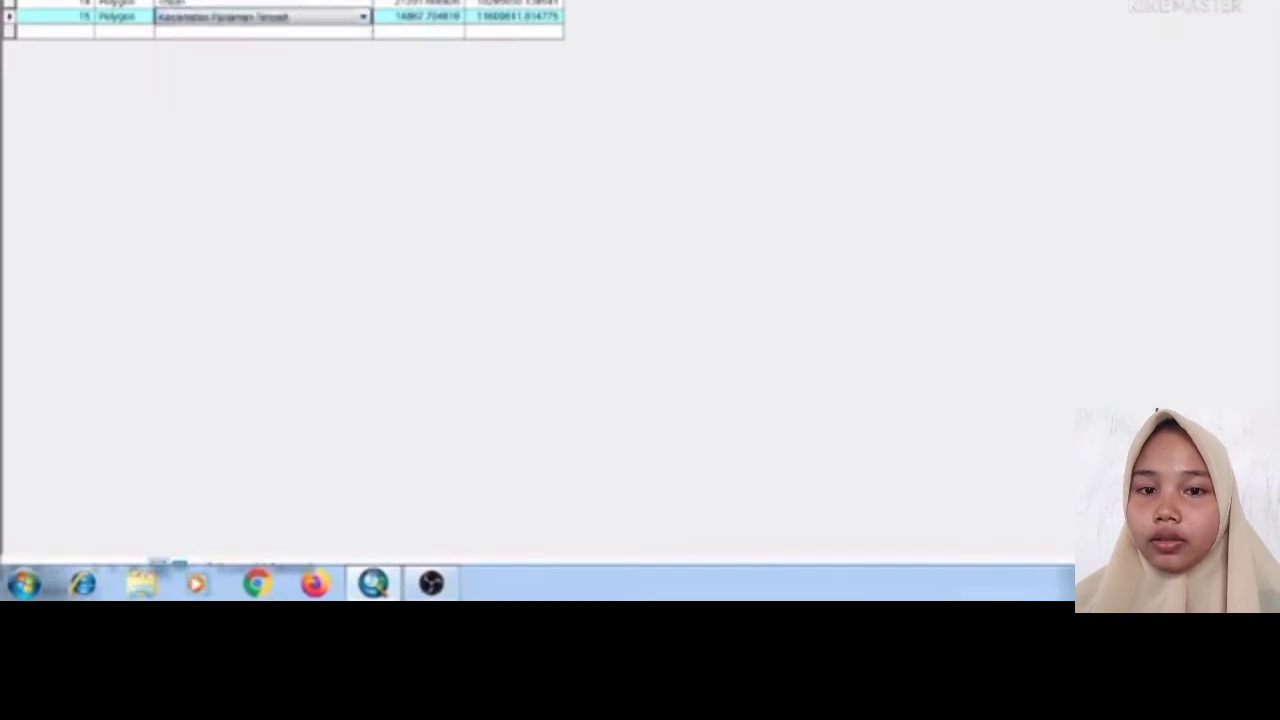
{"action": "left_click", "coordinate": [1262, 1]}
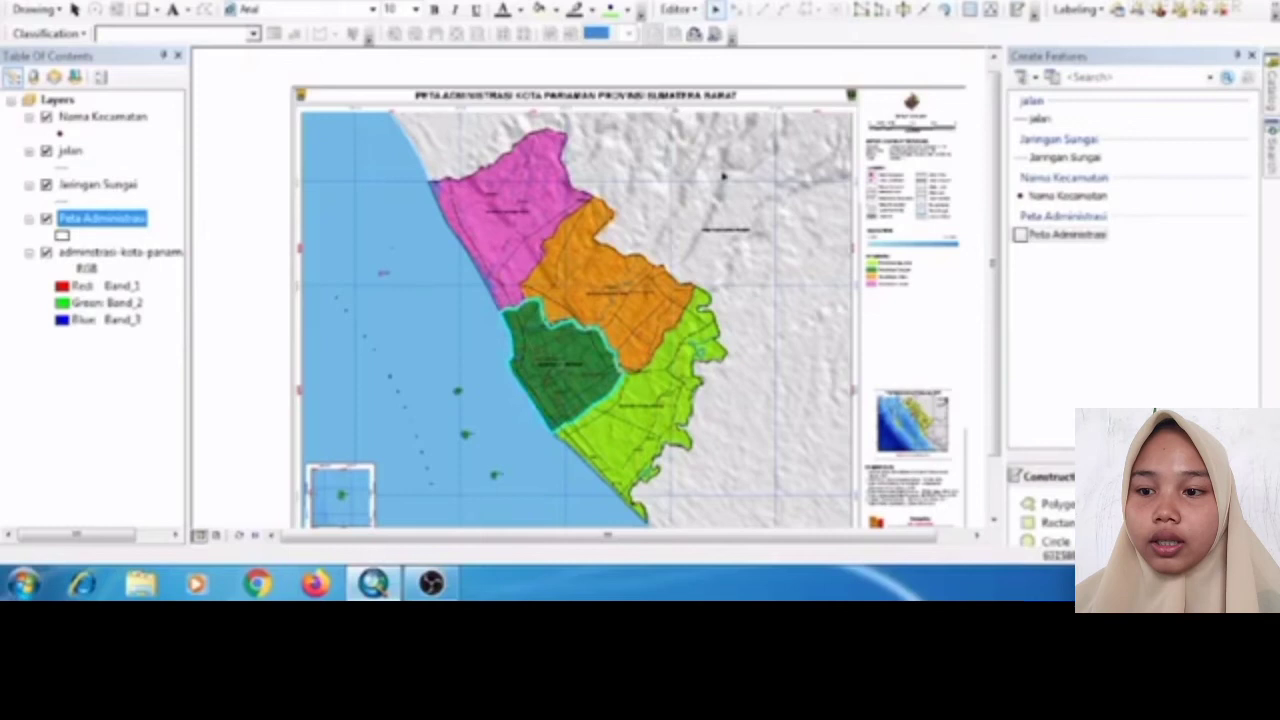
- Select the orange district polygon and set its name to Kecamatan Pariaman Timur in the Peta Administrasi attribute table
{"action": "left_click", "coordinate": [608, 289]}
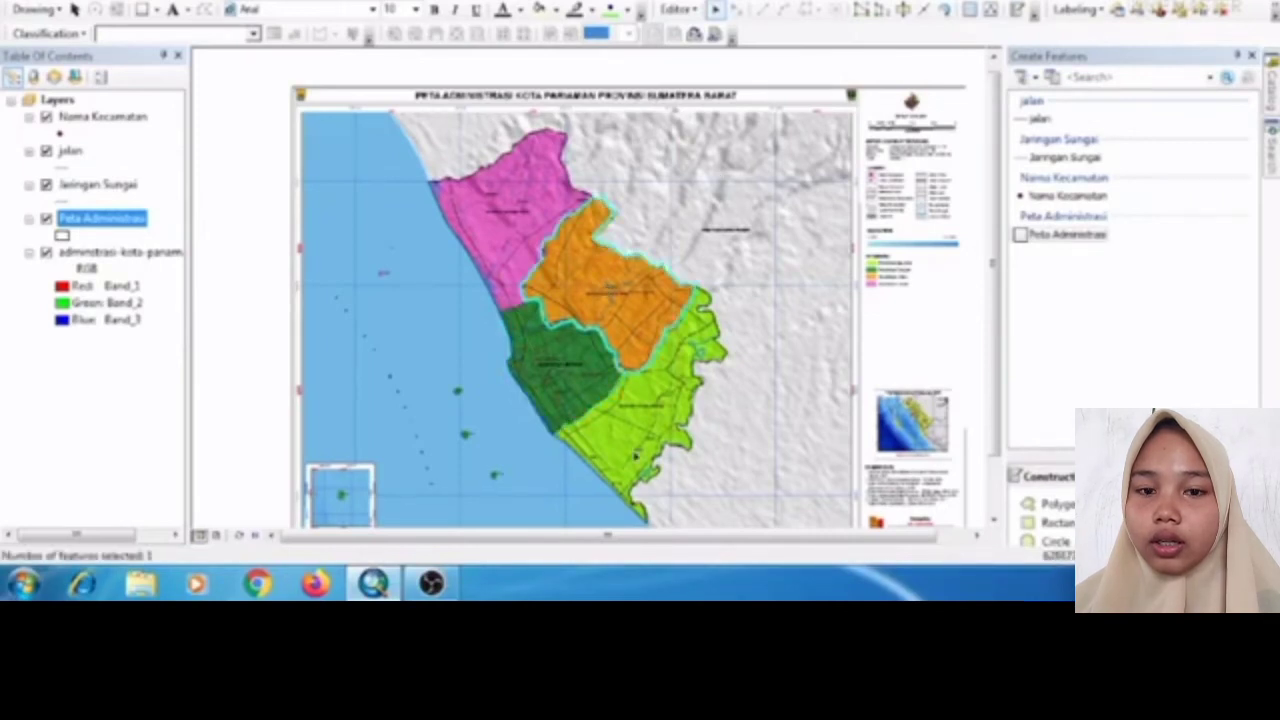
{"action": "left_click", "coordinate": [634, 454]}
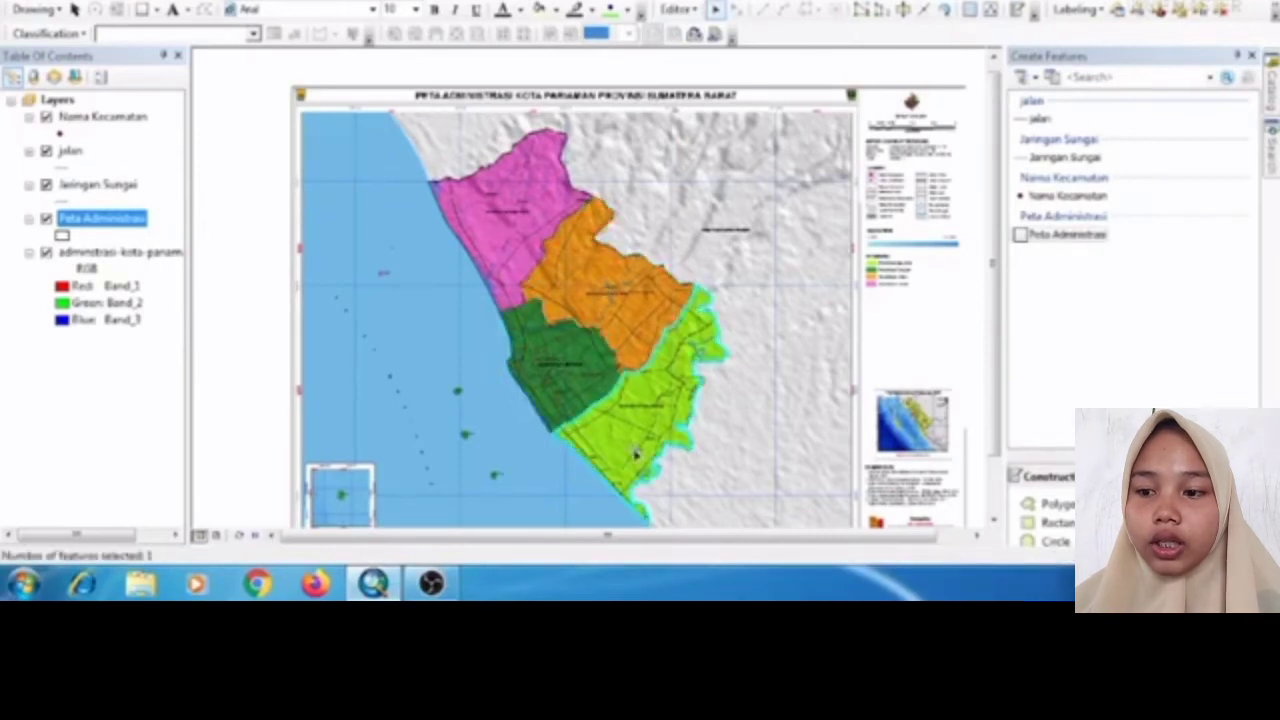
{"action": "left_click", "coordinate": [619, 313]}
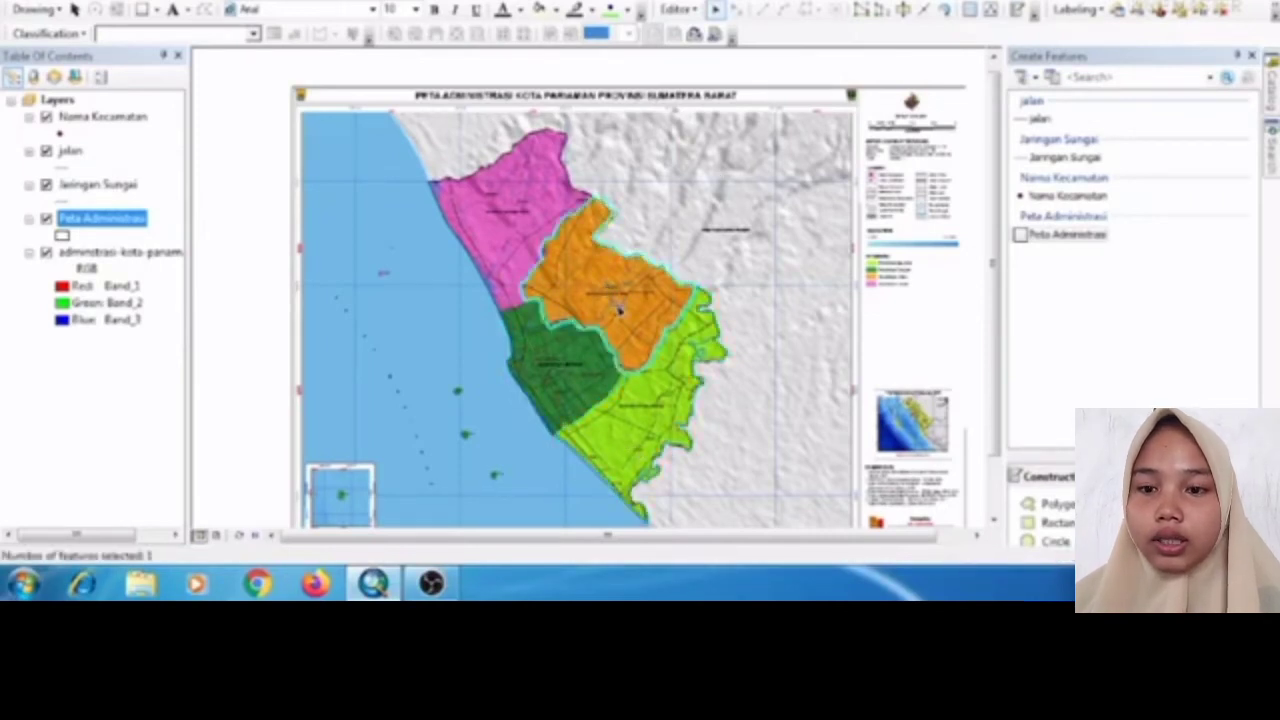
{"action": "right_click", "coordinate": [141, 225]}
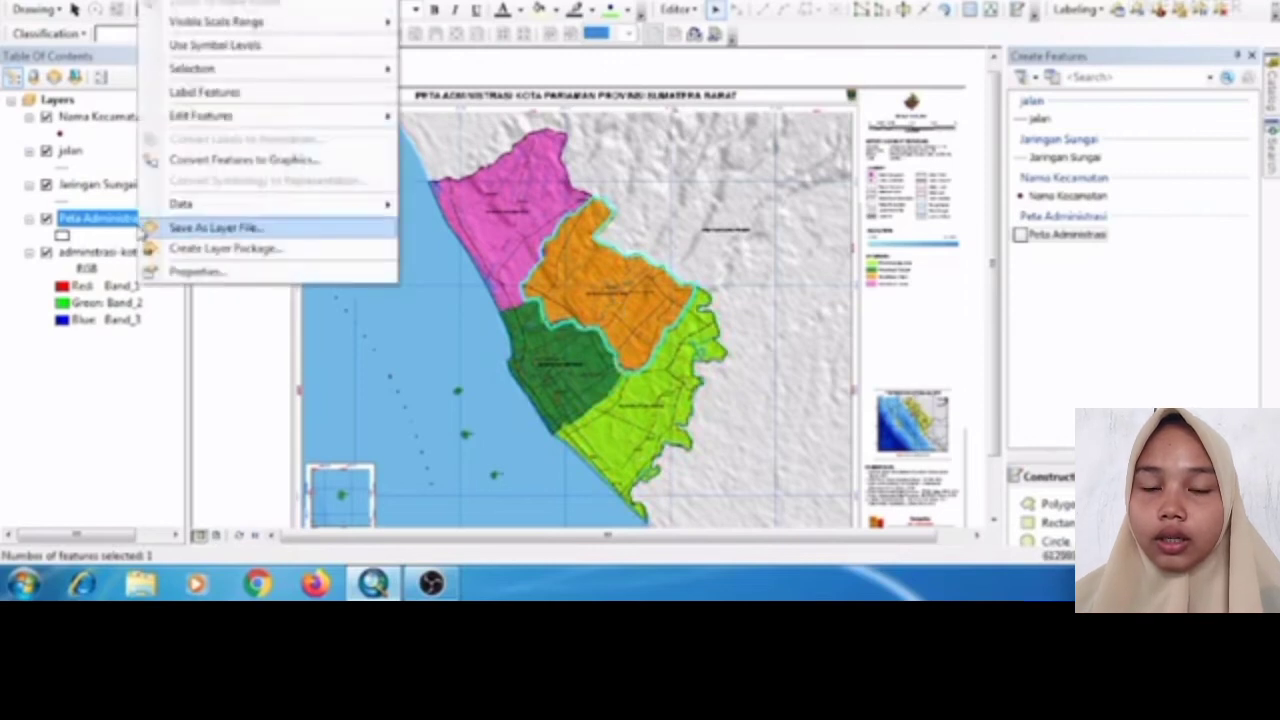
{"action": "left_click", "coordinate": [220, 1]}
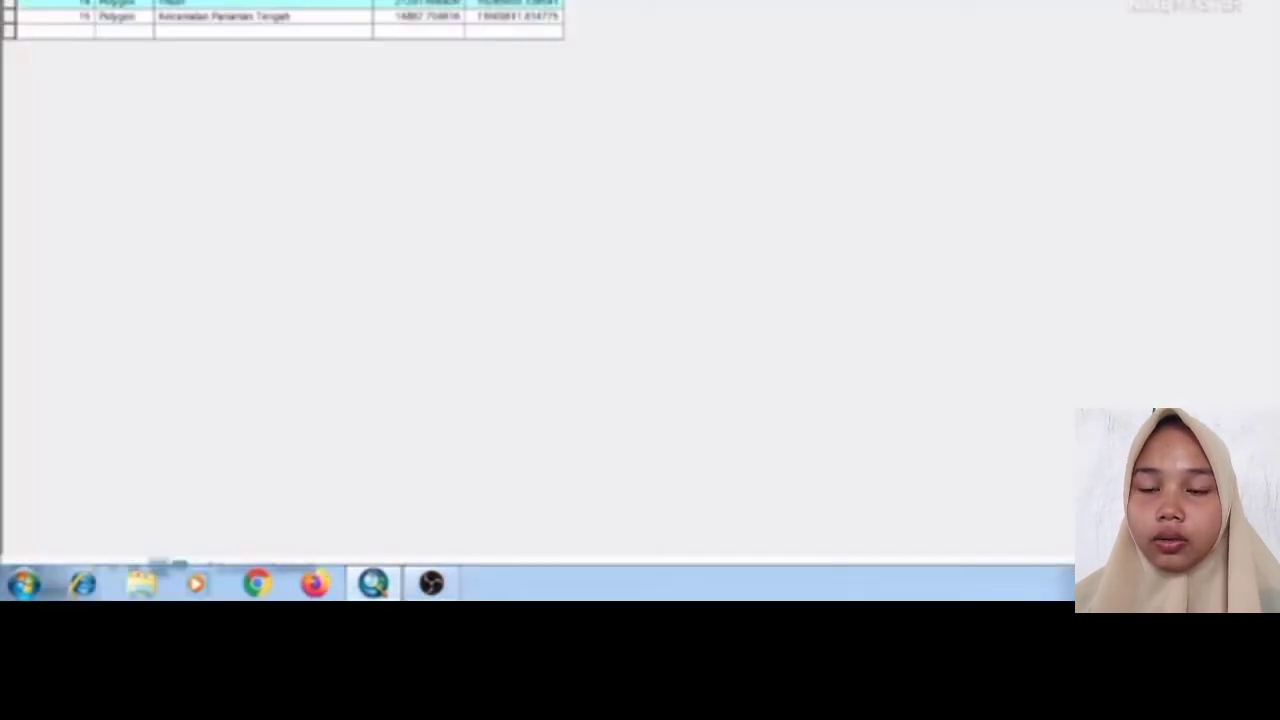
{"action": "left_click", "coordinate": [252, 5]}
{"action": "left_click", "coordinate": [252, 5]}
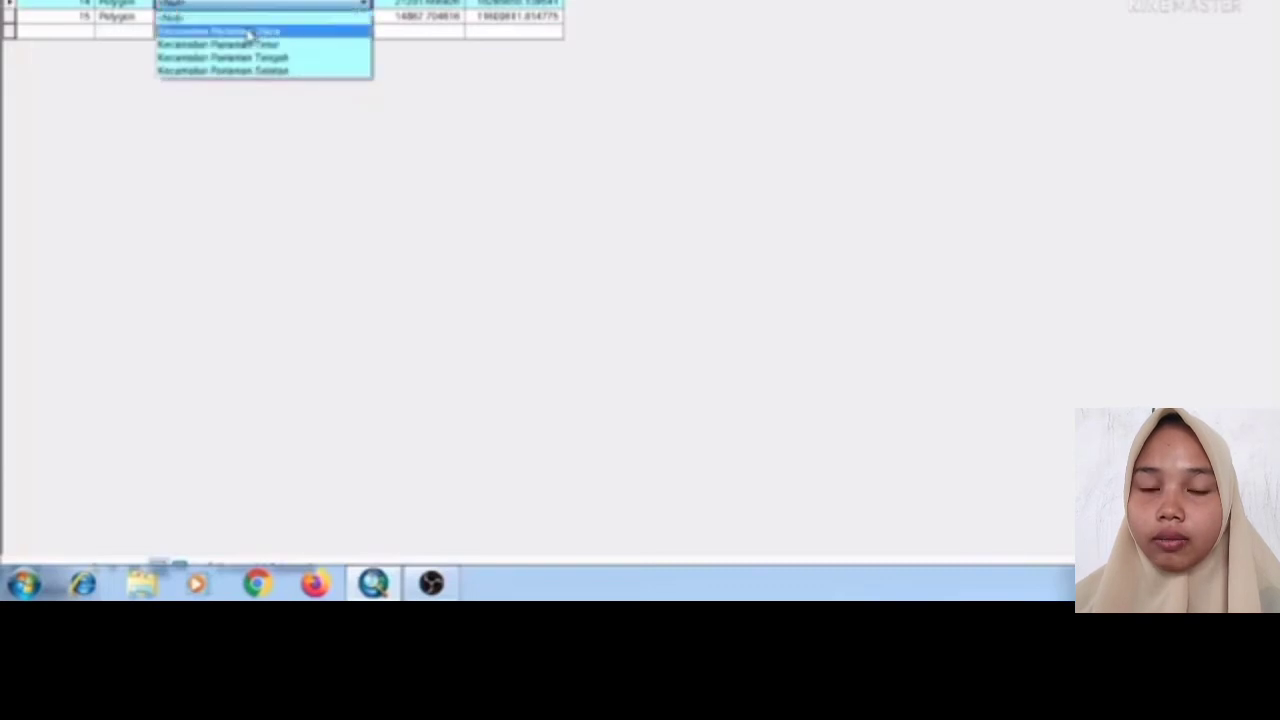
{"action": "left_click", "coordinate": [250, 46]}
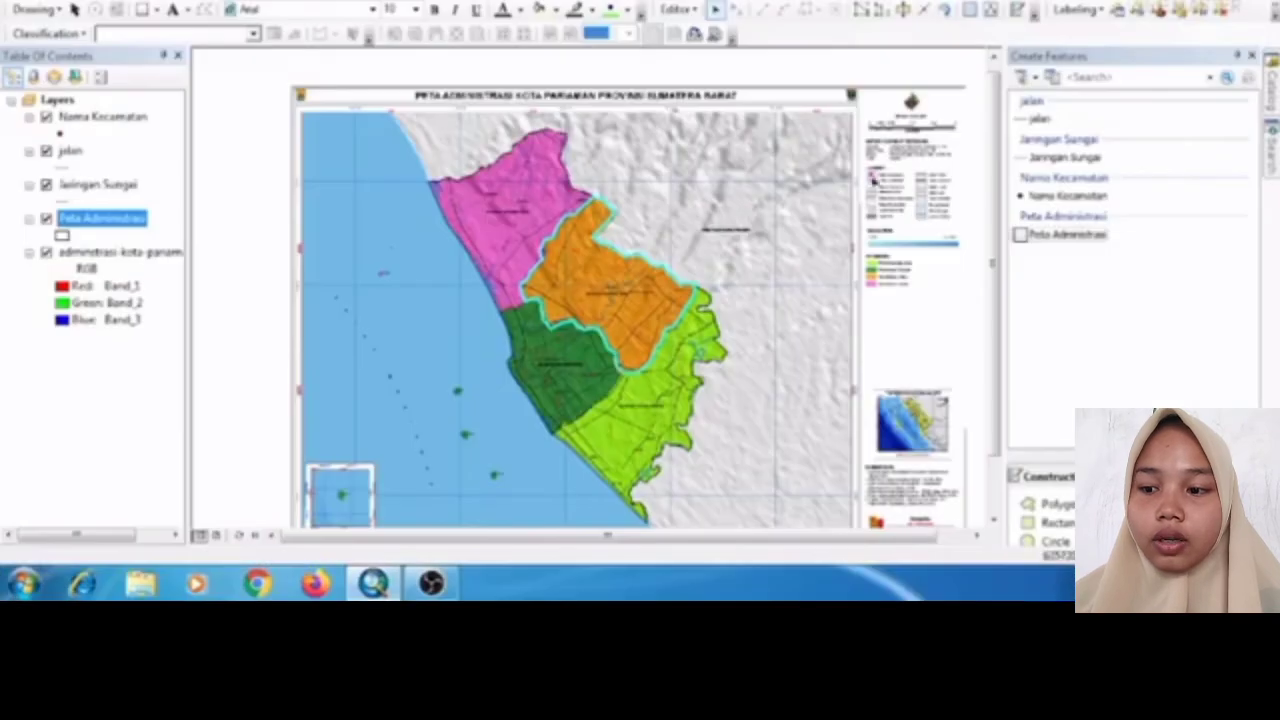
- Select the light green district polygon and set its name to Kecamatan Pariaman Selatan in the Peta Administrasi attribute table
{"action": "left_click", "coordinate": [660, 370]}
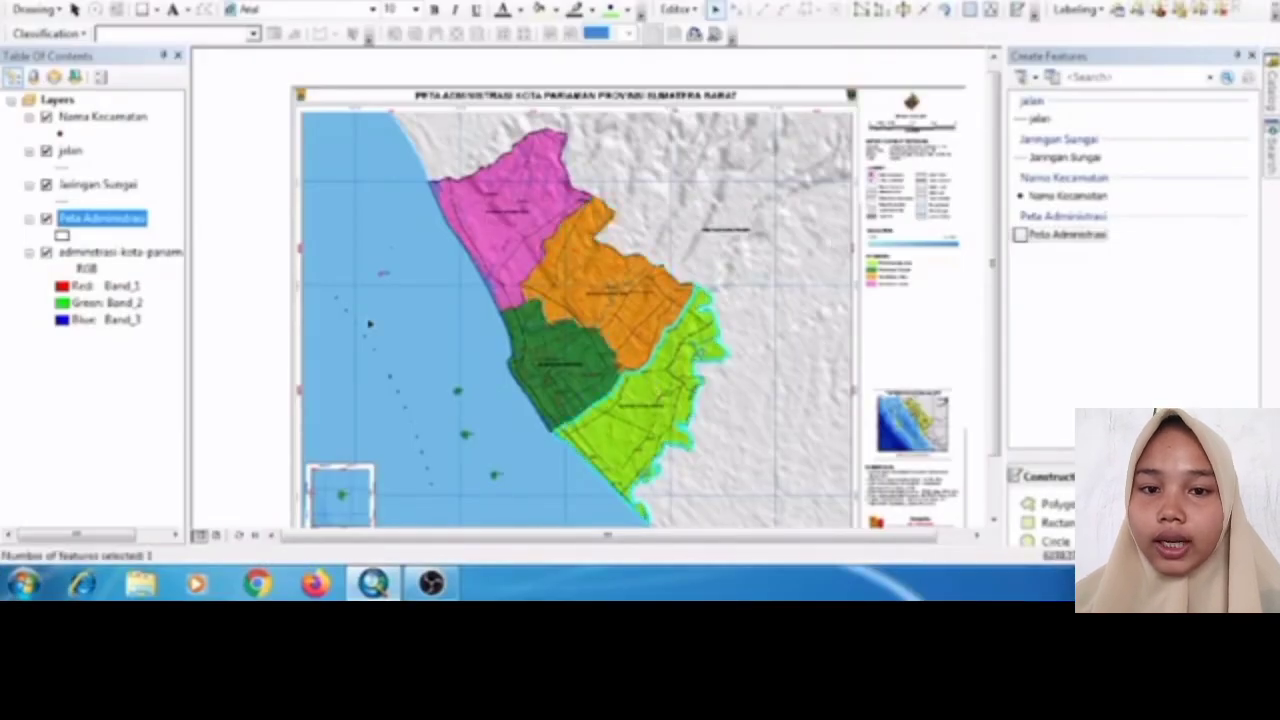
{"action": "right_click", "coordinate": [137, 225]}
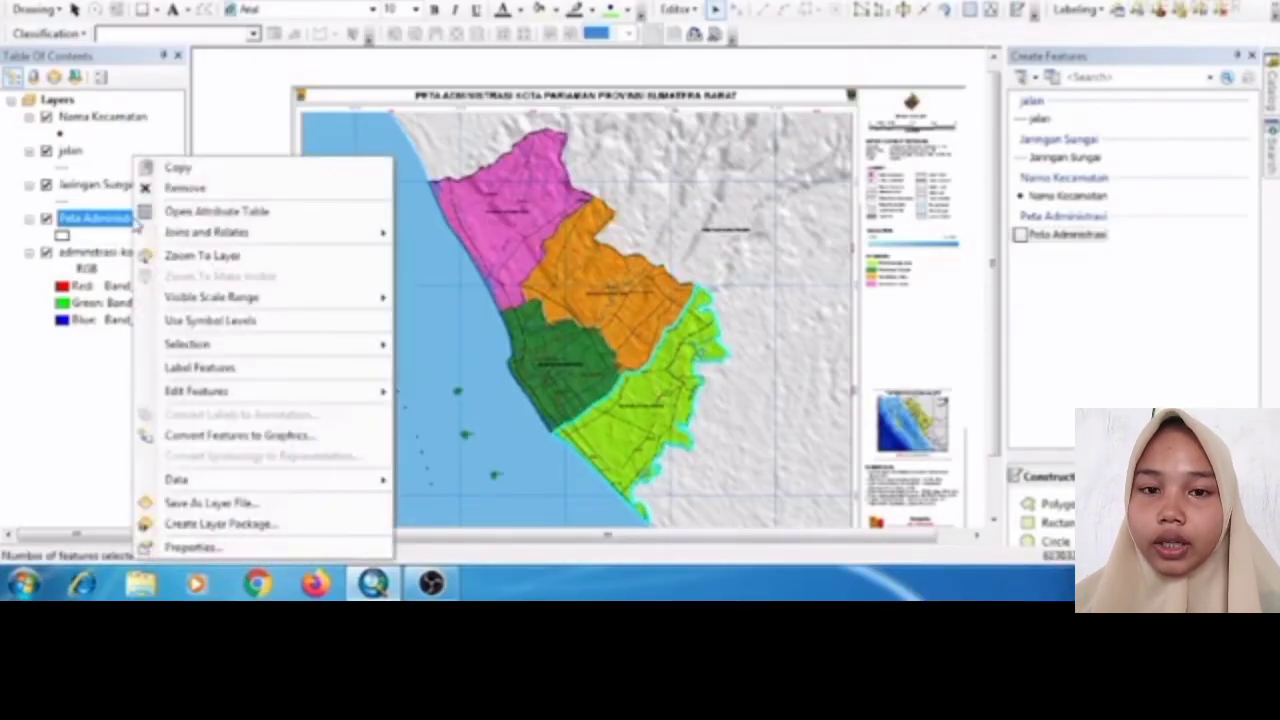
{"action": "left_click", "coordinate": [170, 209]}
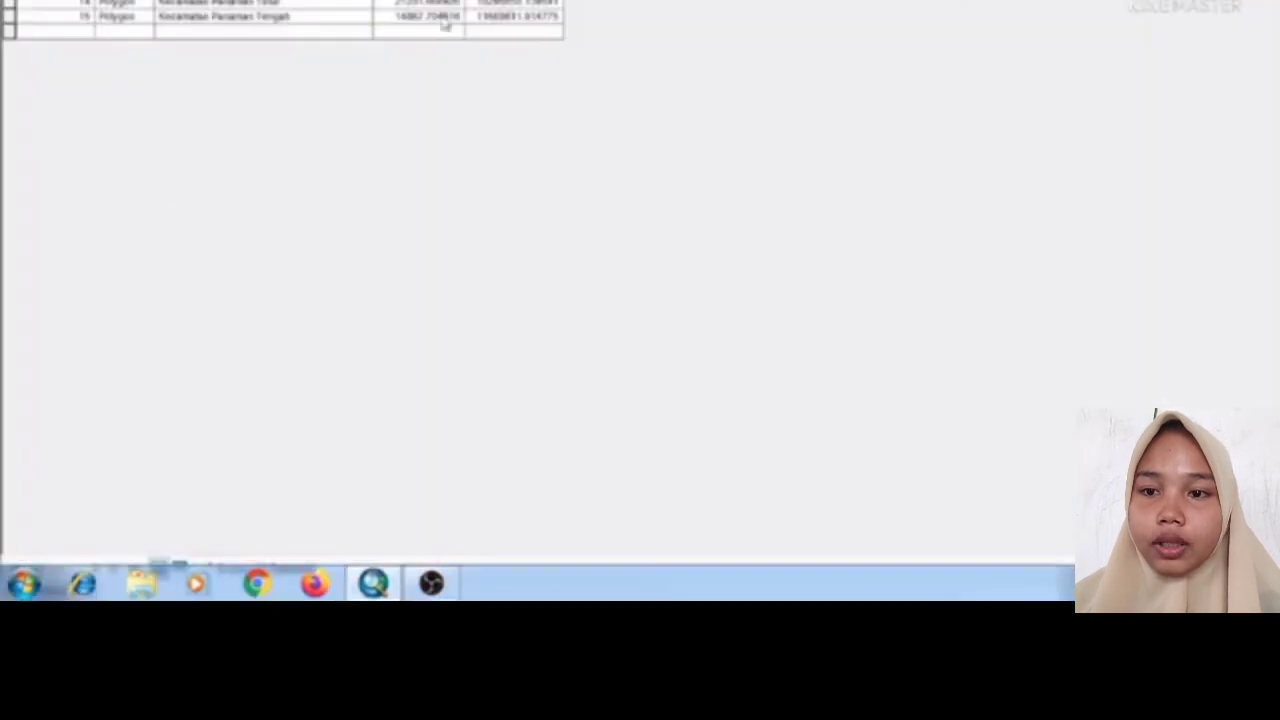
{"action": "left_click", "coordinate": [300, 2]}
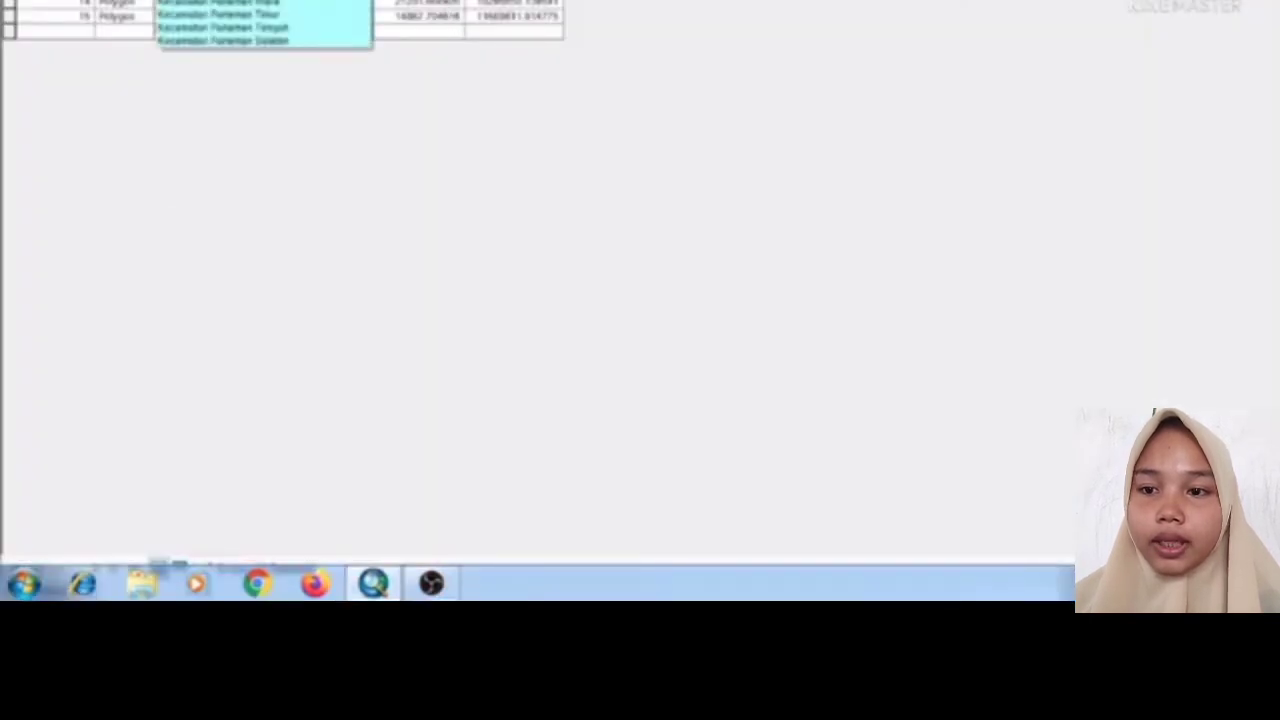
{"action": "left_click", "coordinate": [314, 41]}
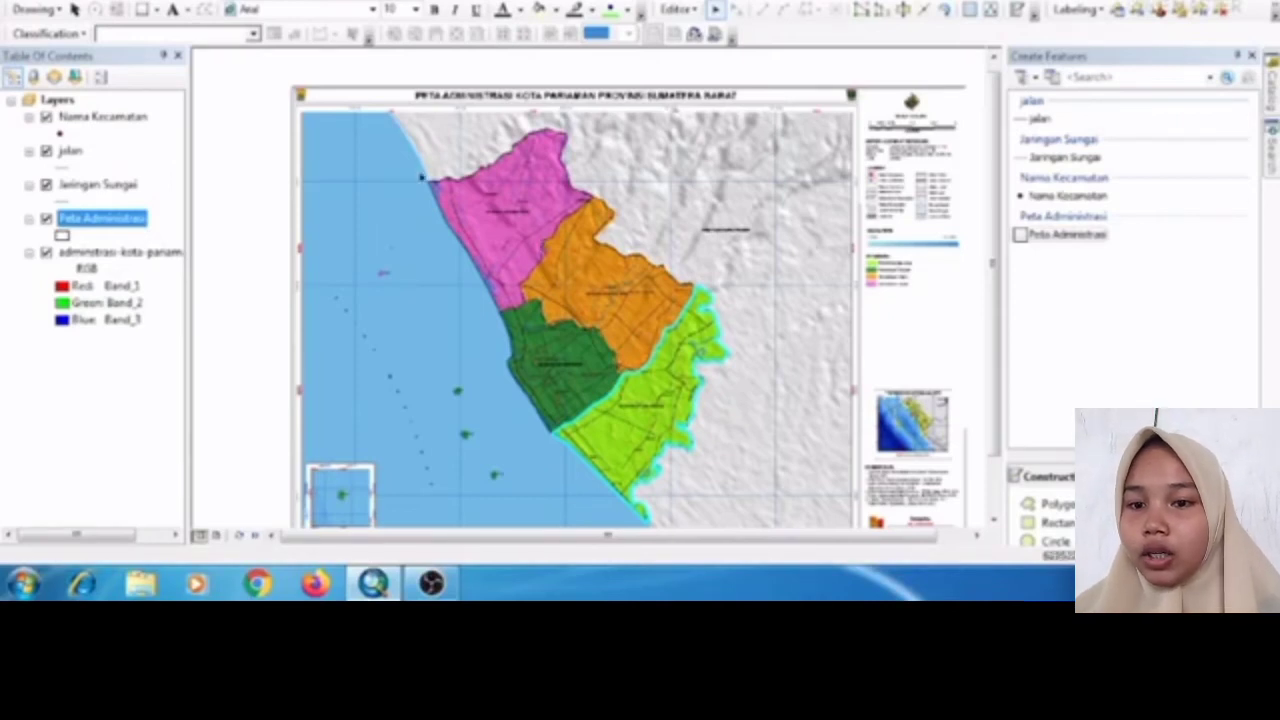
- Digitize the winding river at the eastern edge of the light green district as a Jaringan Sungai line about 2.5 km long
{"action": "left_click", "coordinate": [90, 190]}
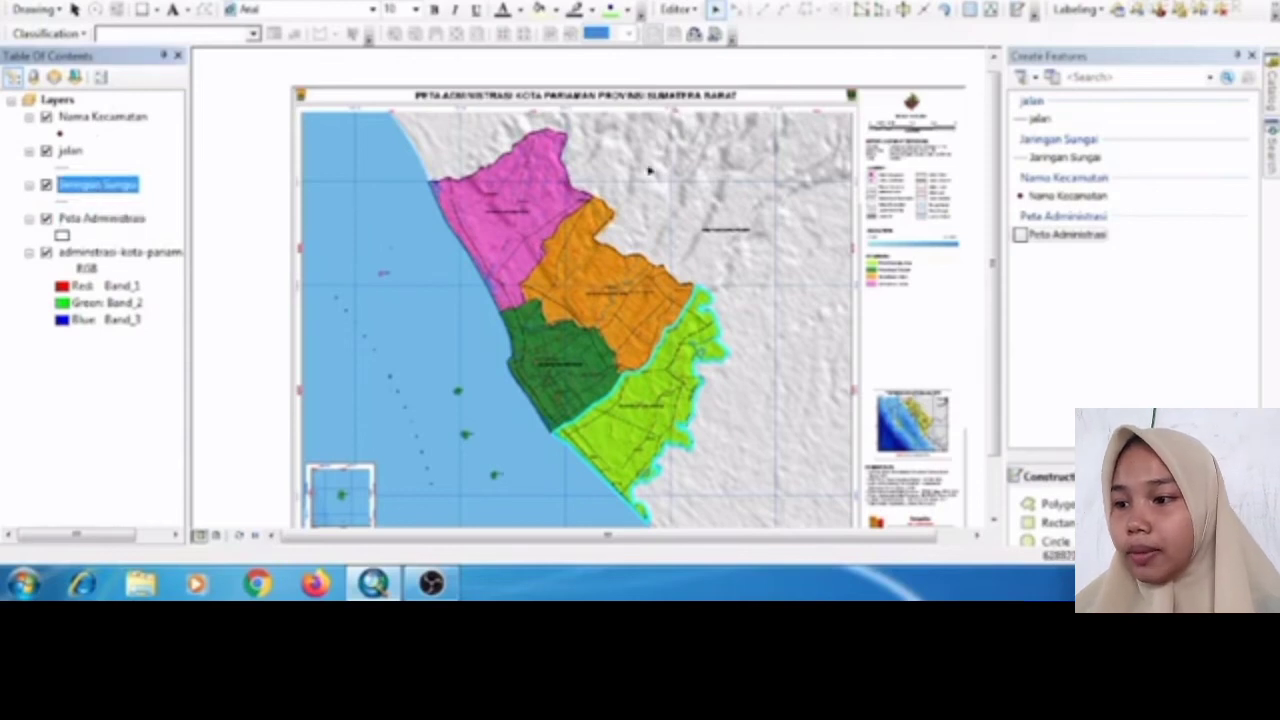
{"action": "left_click", "coordinate": [1033, 160]}
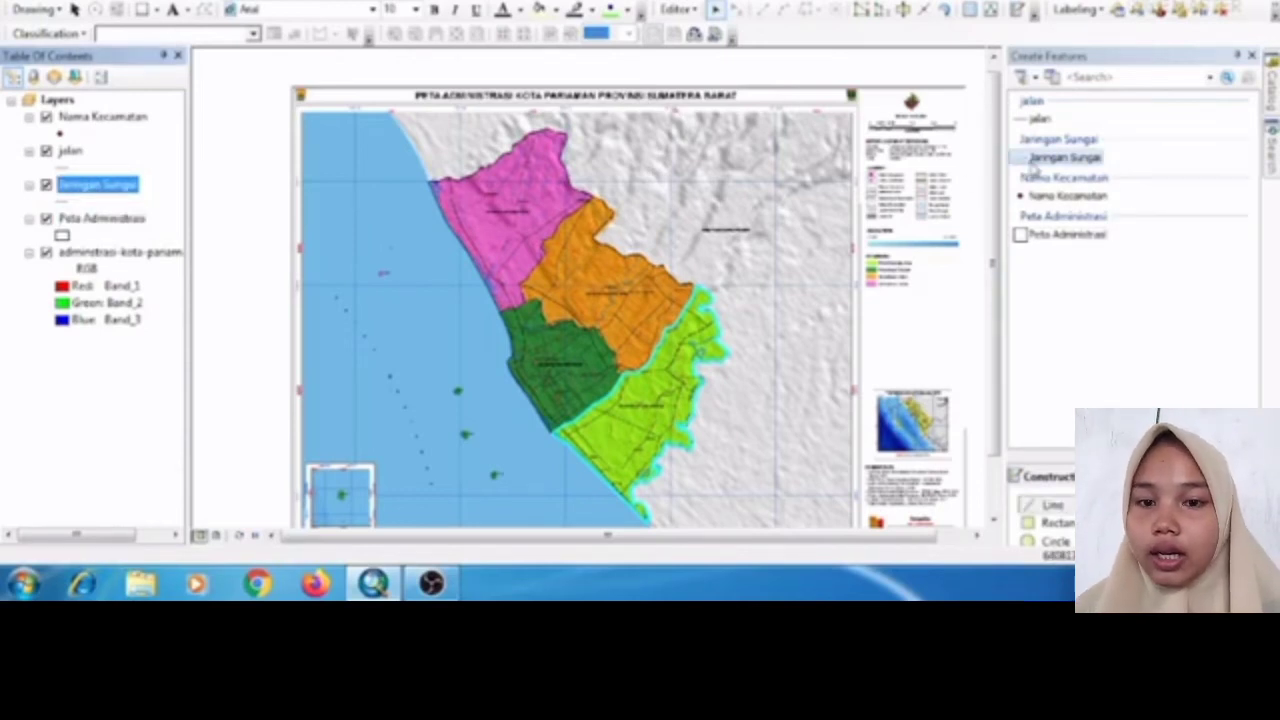
{"action": "left_click", "coordinate": [1060, 506]}
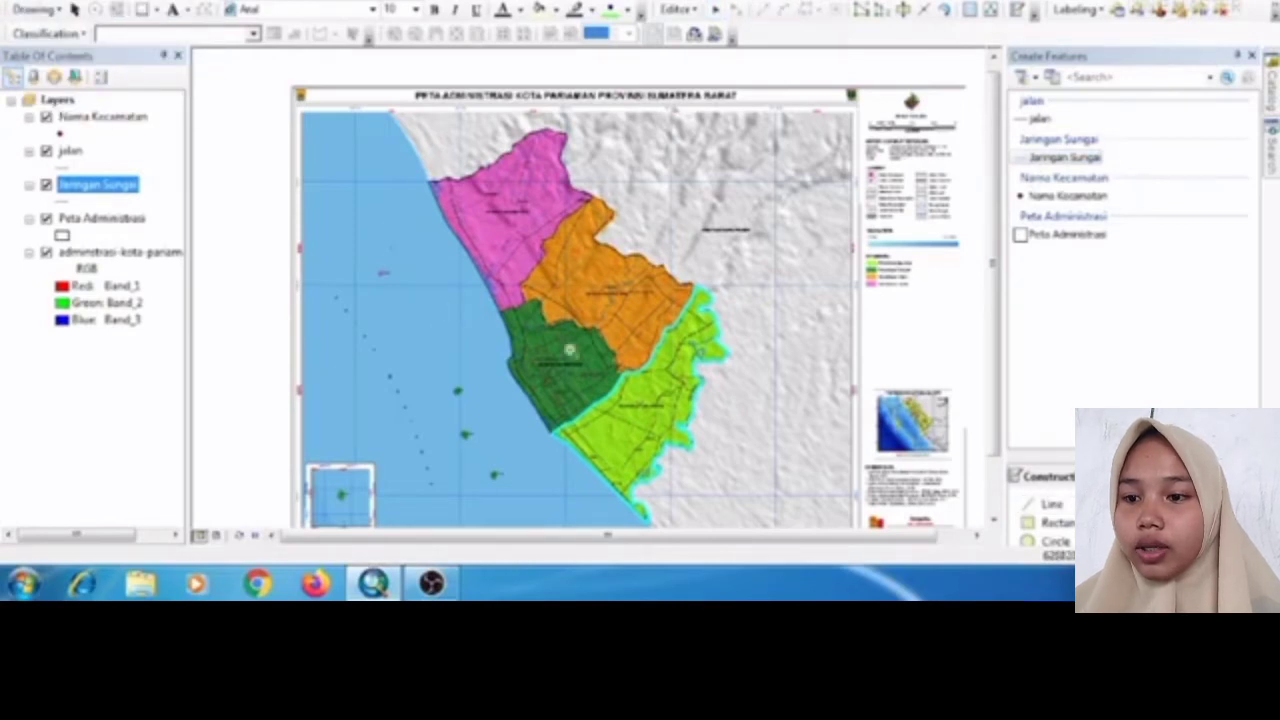
{"action": "scroll", "coordinate": [700, 445], "scroll_direction": "up", "scroll_amount": 3}
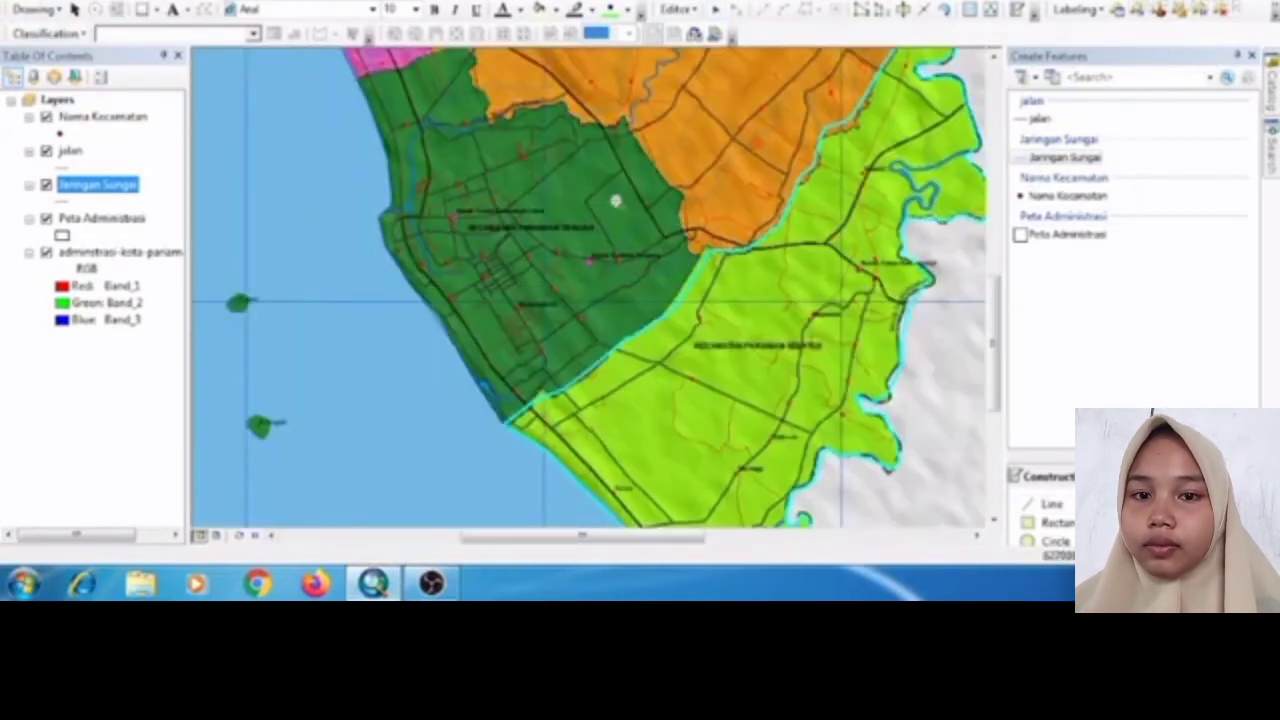
{"action": "left_click", "coordinate": [66, 2]}
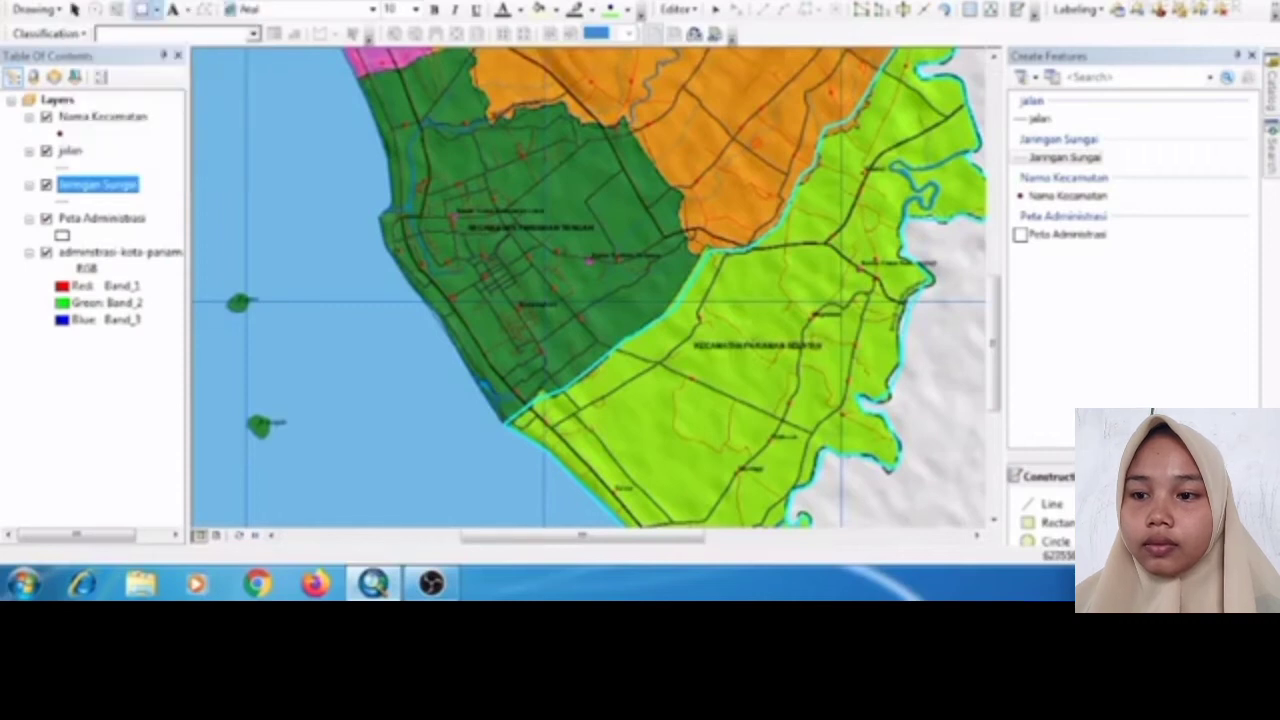
{"action": "left_click_drag", "start_coordinate": [638, 248], "coordinate": [660, 415]}
{"action": "left_click_drag", "start_coordinate": [677, 241], "coordinate": [638, 240]}
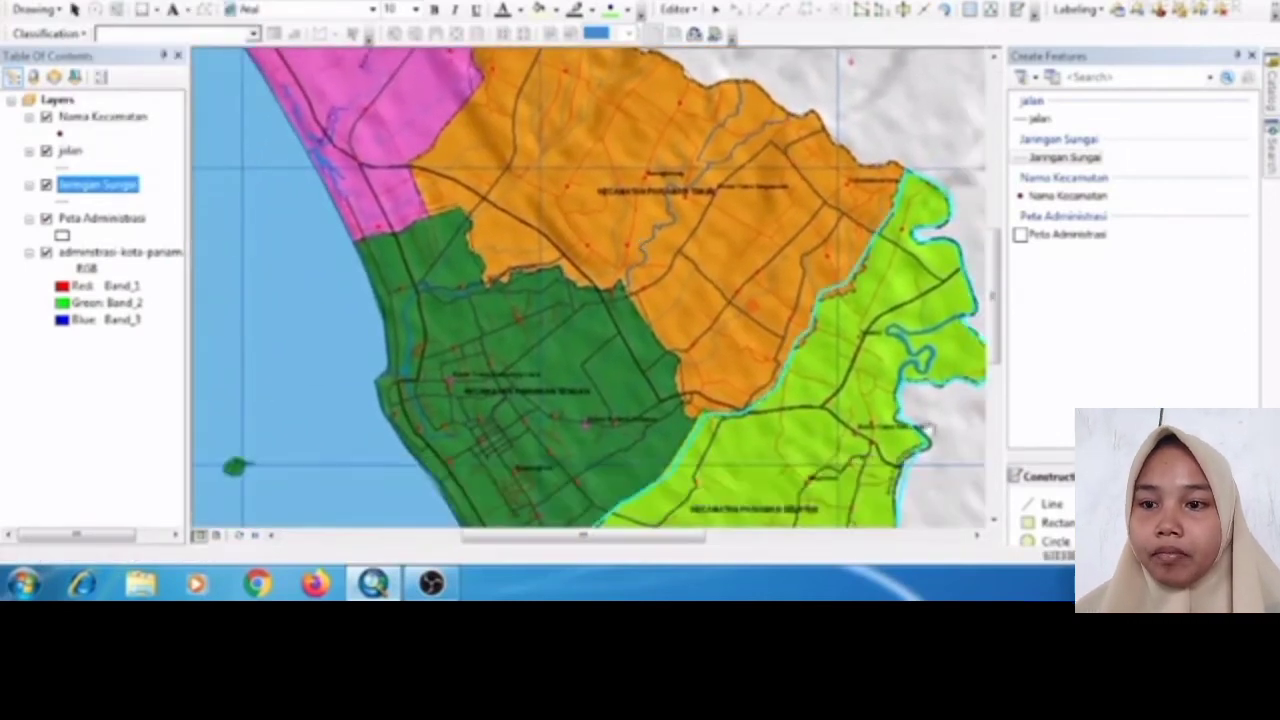
{"action": "left_click", "coordinate": [1050, 504]}
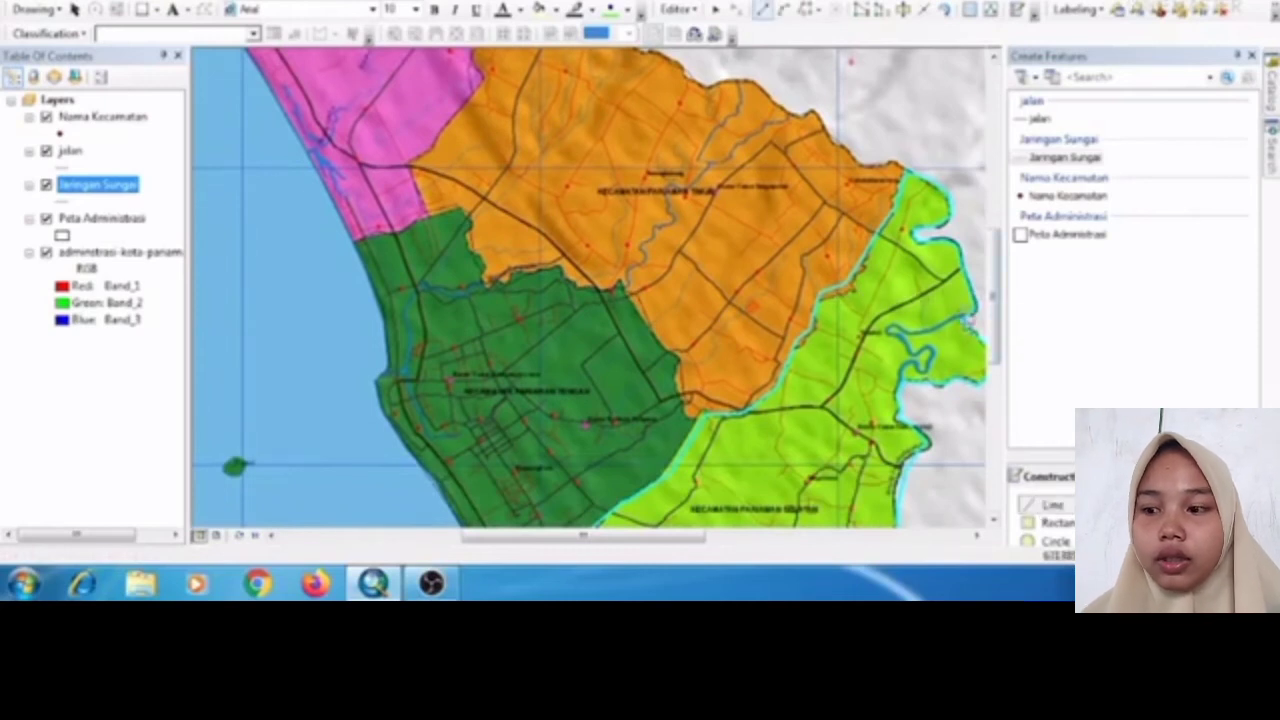
{"action": "left_click", "coordinate": [967, 317]}
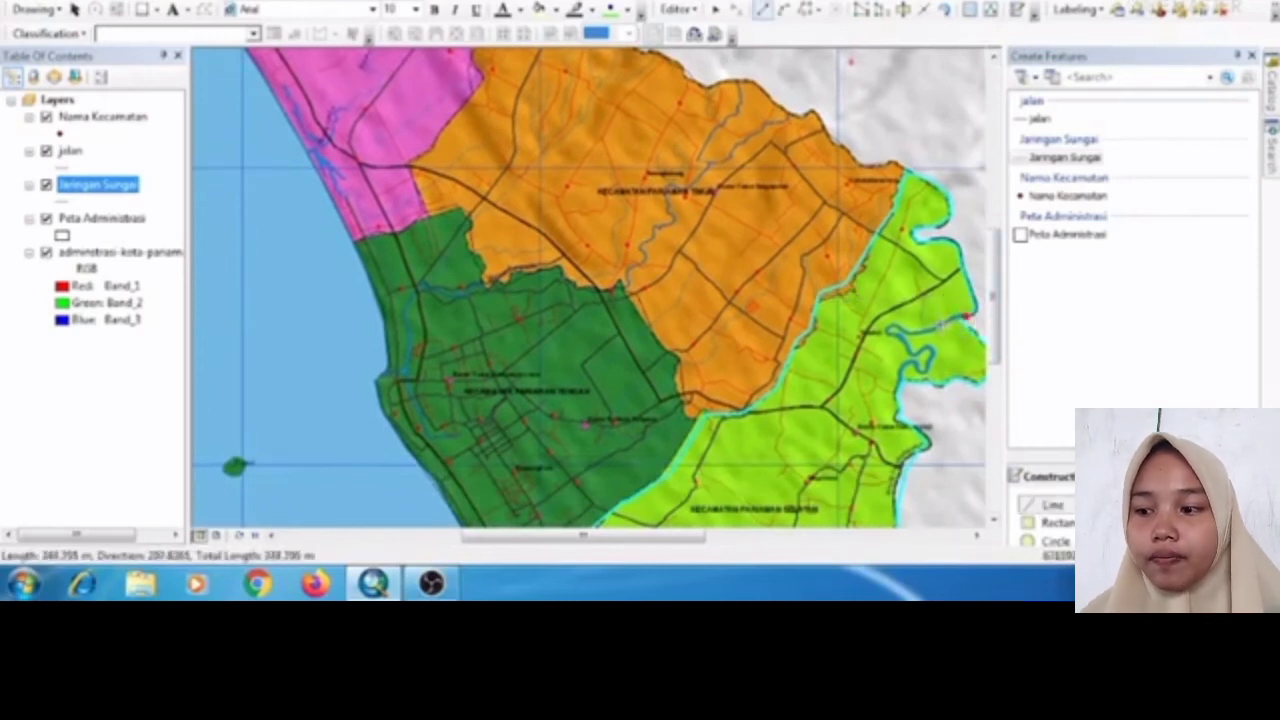
{"action": "left_click", "coordinate": [901, 328]}
{"action": "left_click", "coordinate": [888, 329]}
{"action": "left_click", "coordinate": [896, 334]}
{"action": "left_click", "coordinate": [904, 342]}
{"action": "left_click", "coordinate": [912, 352]}
{"action": "left_click", "coordinate": [922, 349]}
{"action": "left_click", "coordinate": [930, 349]}
{"action": "left_click", "coordinate": [933, 356]}
{"action": "left_click", "coordinate": [930, 363]}
{"action": "left_click", "coordinate": [926, 367]}
{"action": "left_click", "coordinate": [920, 365]}
{"action": "left_click", "coordinate": [912, 372]}
{"action": "left_click", "coordinate": [905, 379]}
{"action": "right_click", "coordinate": [905, 379]}
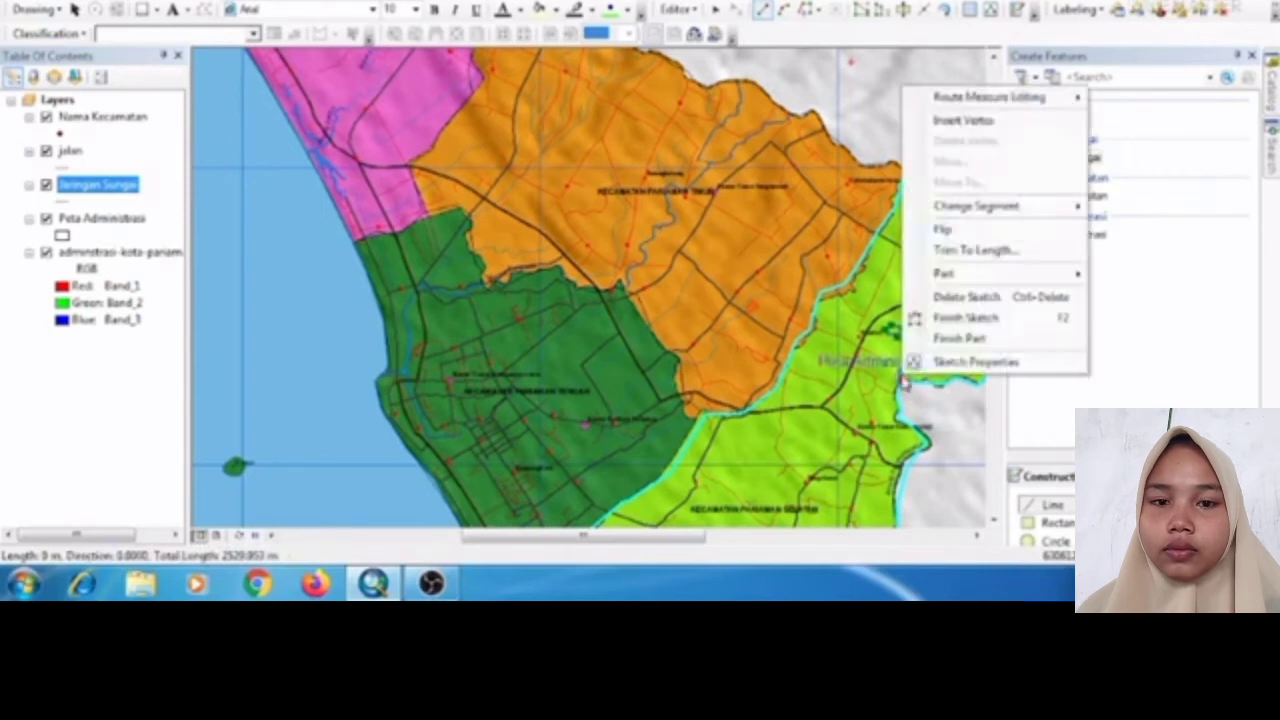
{"action": "left_click", "coordinate": [916, 316]}
- Trace the two river branches in the northeast of the orange district as one V-shaped Jaringan Sungai line ending on the district boundary
{"action": "left_click", "coordinate": [789, 117]}
{"action": "left_click", "coordinate": [777, 123]}
{"action": "left_click", "coordinate": [770, 125]}
{"action": "left_click", "coordinate": [763, 129]}
{"action": "left_click", "coordinate": [757, 133]}
{"action": "left_click", "coordinate": [749, 137]}
{"action": "left_click", "coordinate": [741, 143]}
{"action": "left_click", "coordinate": [733, 150]}
{"action": "left_click", "coordinate": [721, 162]}
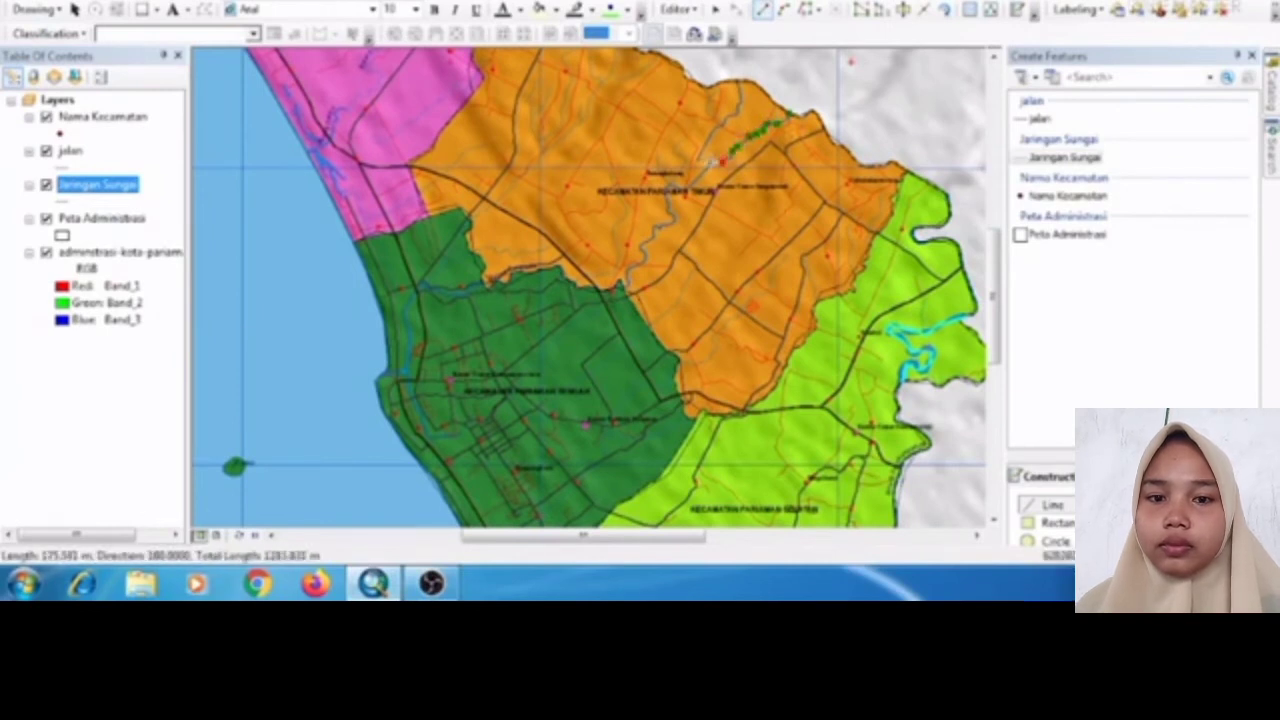
{"action": "left_click", "coordinate": [706, 163]}
{"action": "left_click", "coordinate": [698, 154]}
{"action": "left_click", "coordinate": [703, 144]}
{"action": "left_click", "coordinate": [723, 122]}
{"action": "left_click", "coordinate": [730, 117]}
{"action": "left_click", "coordinate": [738, 113]}
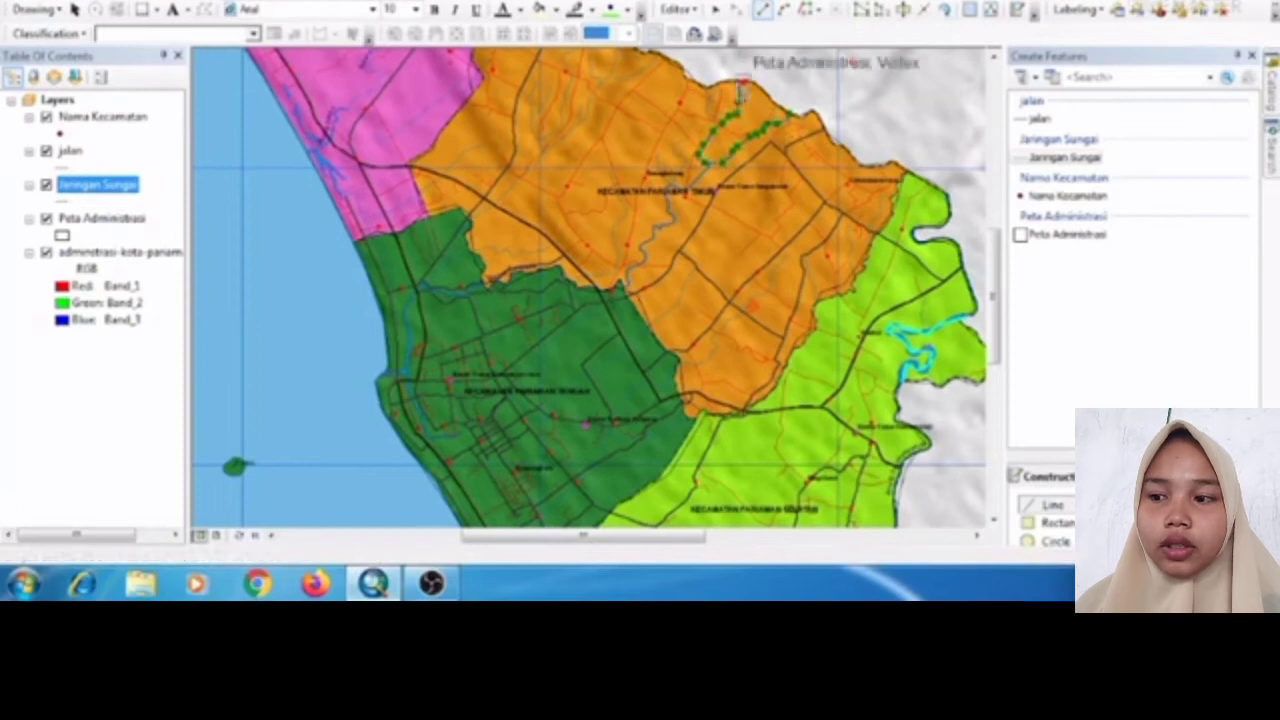
{"action": "right_click", "coordinate": [741, 90]}
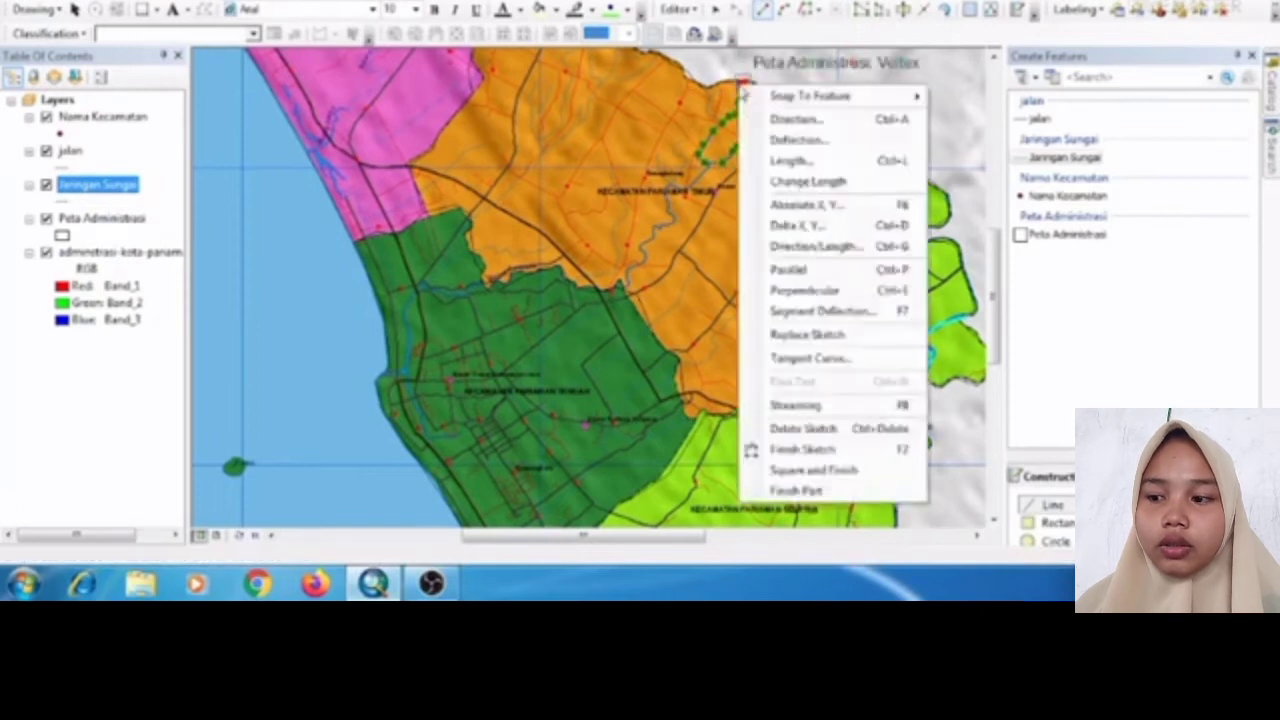
{"action": "left_click", "coordinate": [803, 450]}
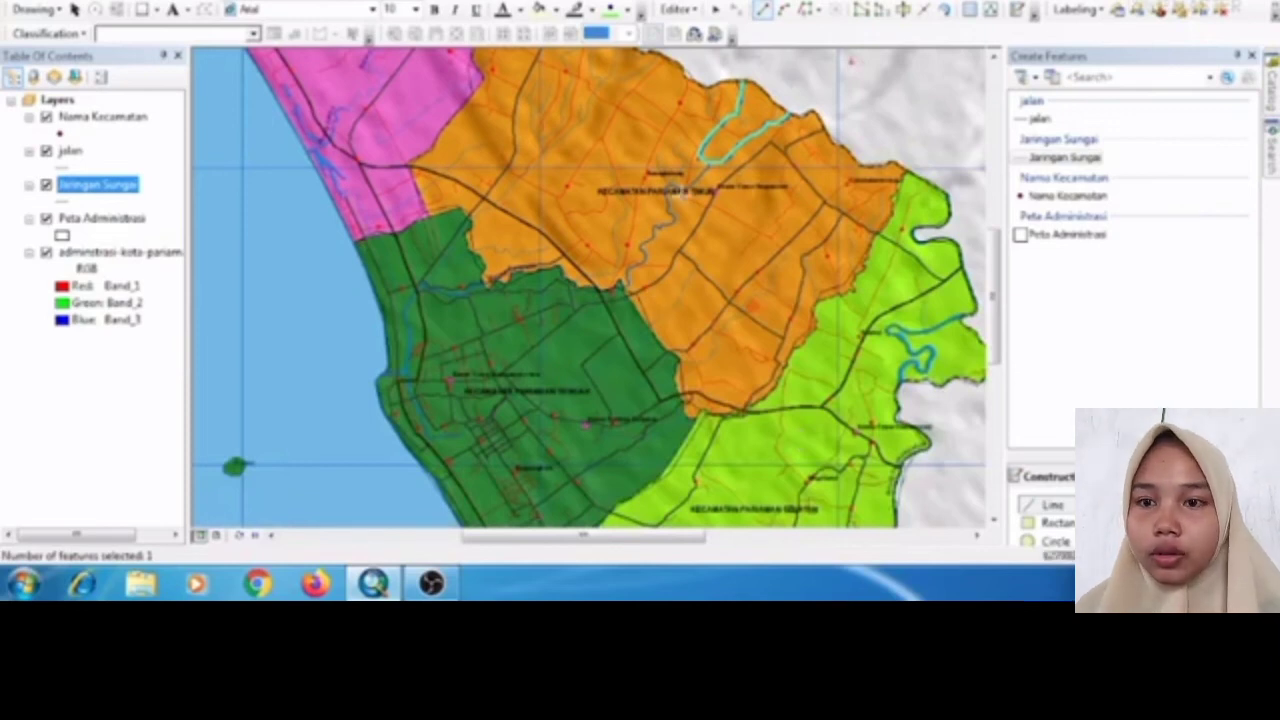
- Trace the main river from the branch junction in the orange district through the north and west of the dark green district
{"action": "left_click", "coordinate": [704, 160]}
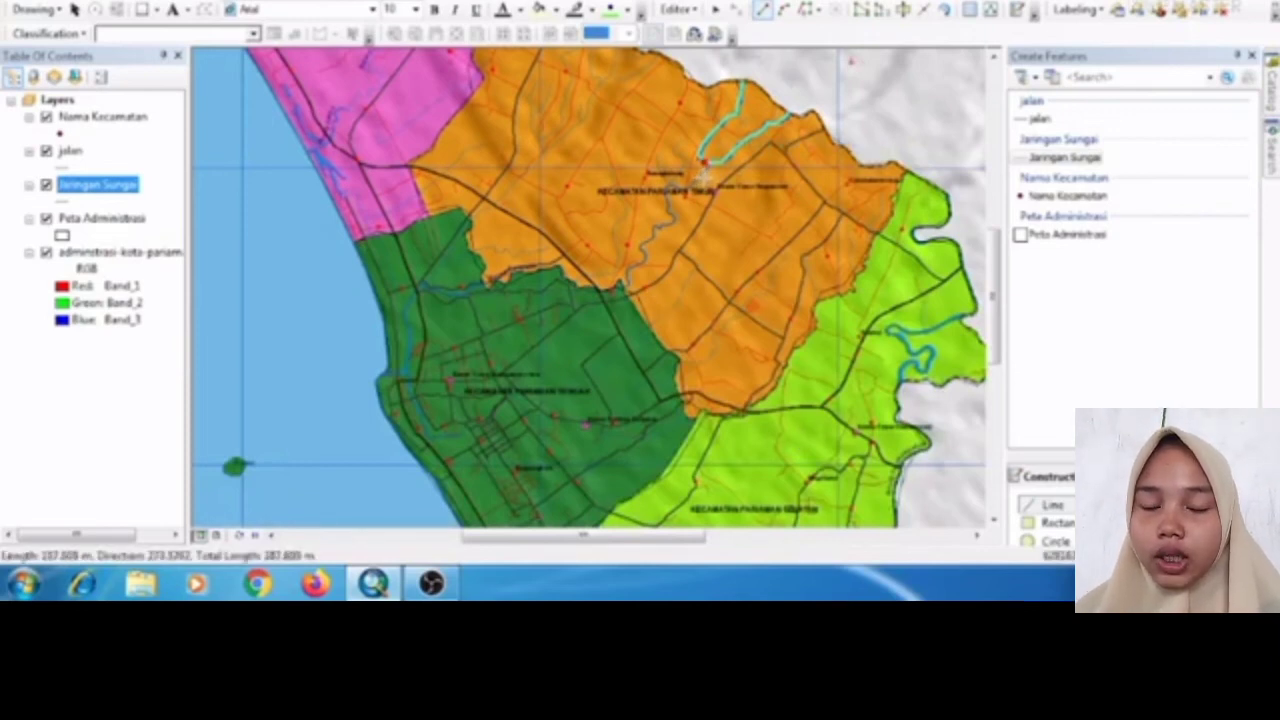
{"action": "left_click", "coordinate": [670, 190]}
{"action": "left_click", "coordinate": [668, 206]}
{"action": "left_click", "coordinate": [671, 217]}
{"action": "left_click", "coordinate": [661, 228]}
{"action": "left_click", "coordinate": [656, 234]}
{"action": "left_click", "coordinate": [651, 244]}
{"action": "left_click", "coordinate": [646, 252]}
{"action": "left_click", "coordinate": [643, 259]}
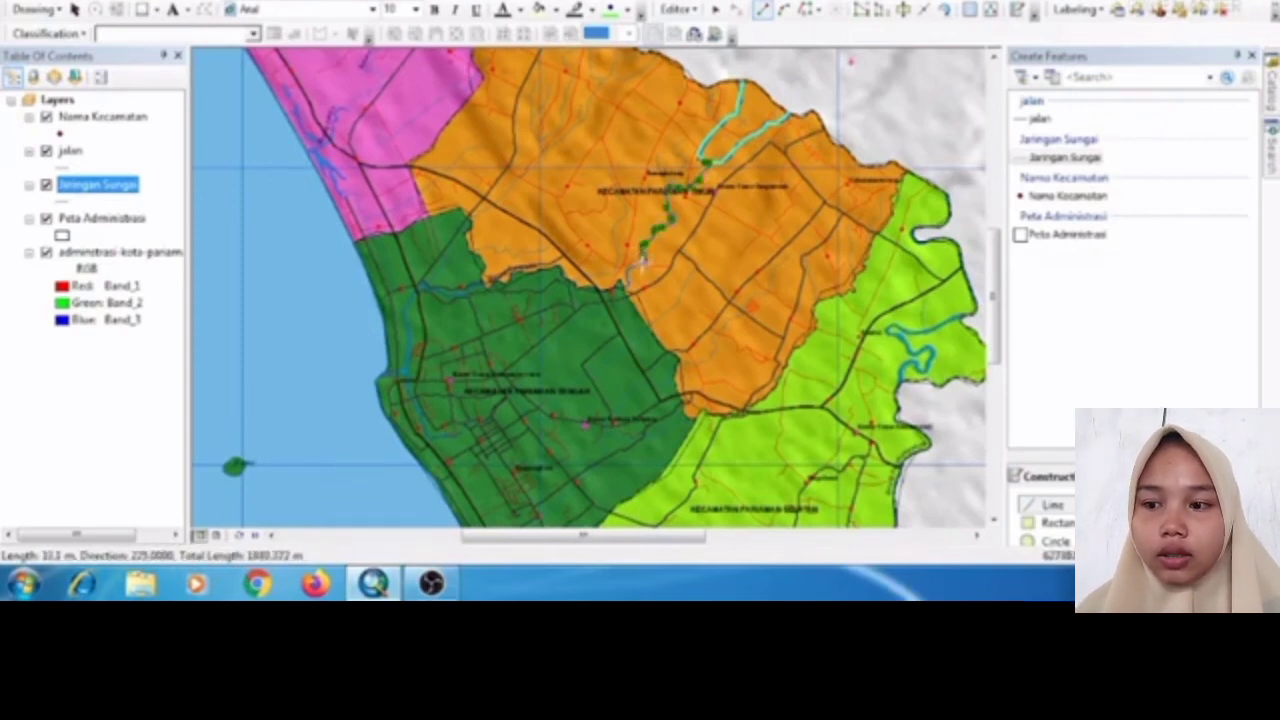
{"action": "left_click", "coordinate": [630, 267]}
{"action": "left_click", "coordinate": [627, 280]}
{"action": "left_click", "coordinate": [618, 287]}
{"action": "left_click", "coordinate": [573, 287]}
{"action": "left_click", "coordinate": [560, 267]}
{"action": "left_click", "coordinate": [539, 270]}
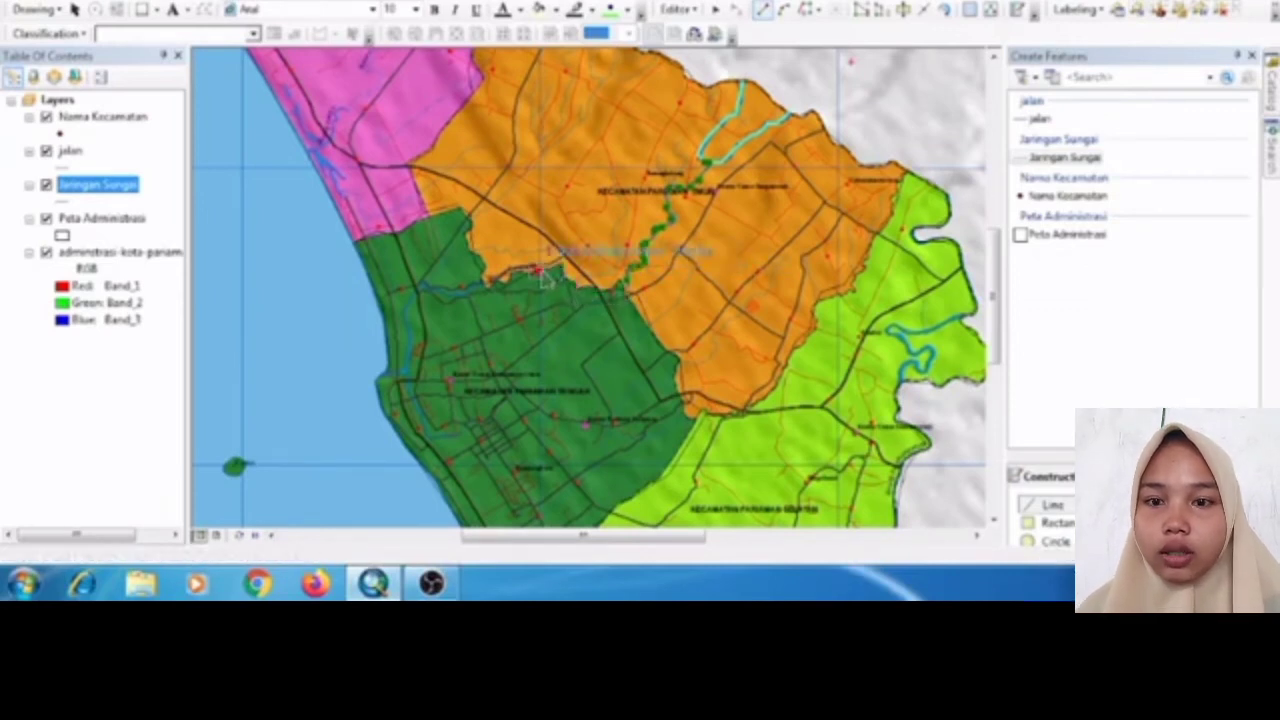
{"action": "left_click", "coordinate": [490, 279]}
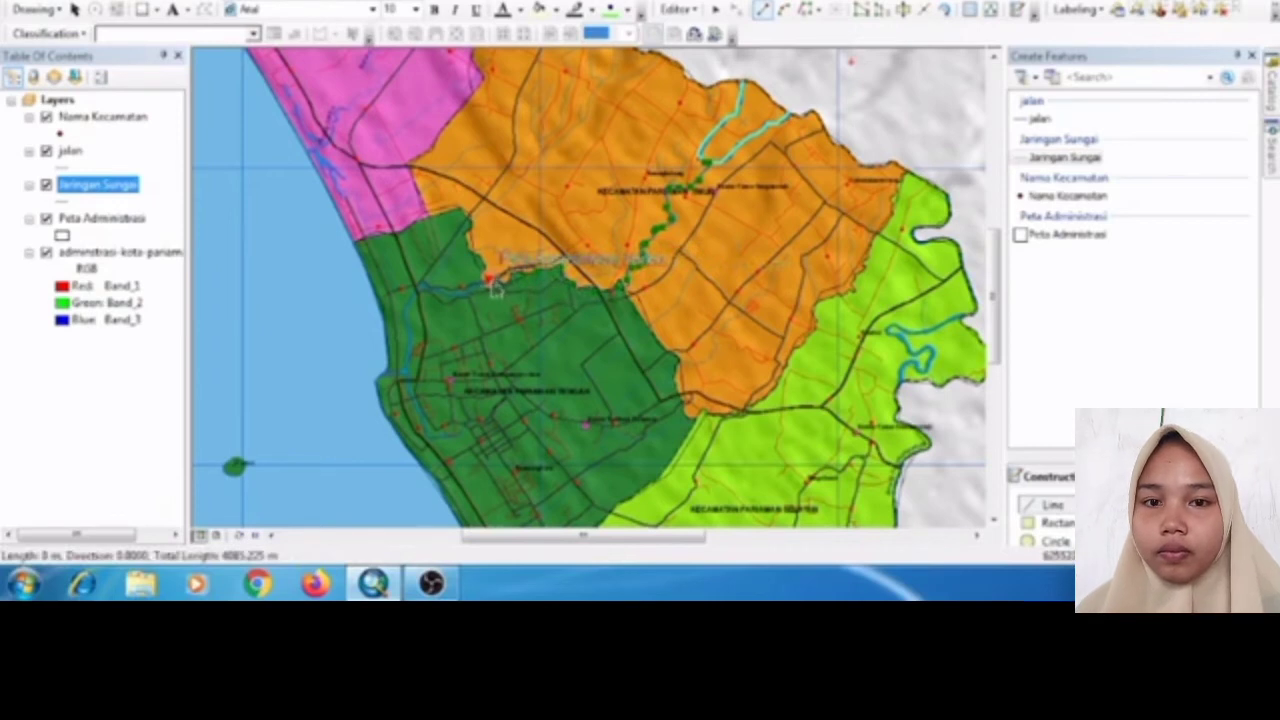
{"action": "left_click", "coordinate": [477, 287]}
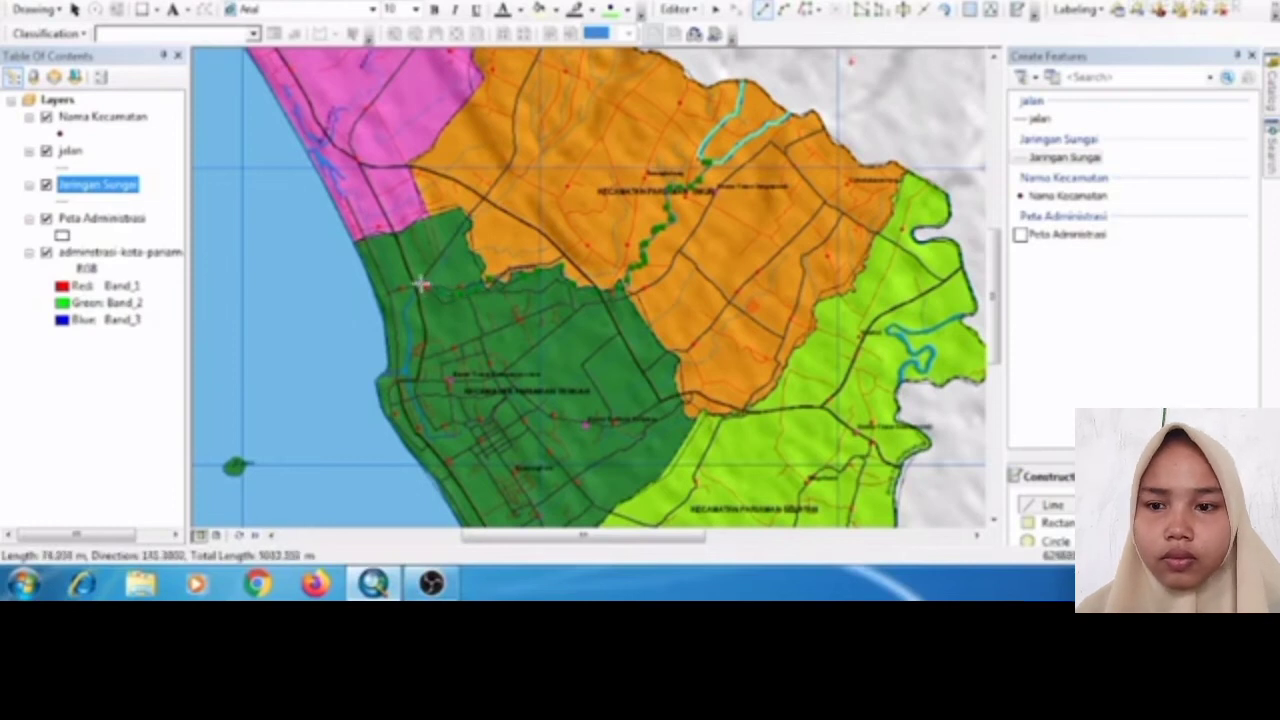
{"action": "left_click", "coordinate": [409, 344]}
{"action": "left_click", "coordinate": [401, 371]}
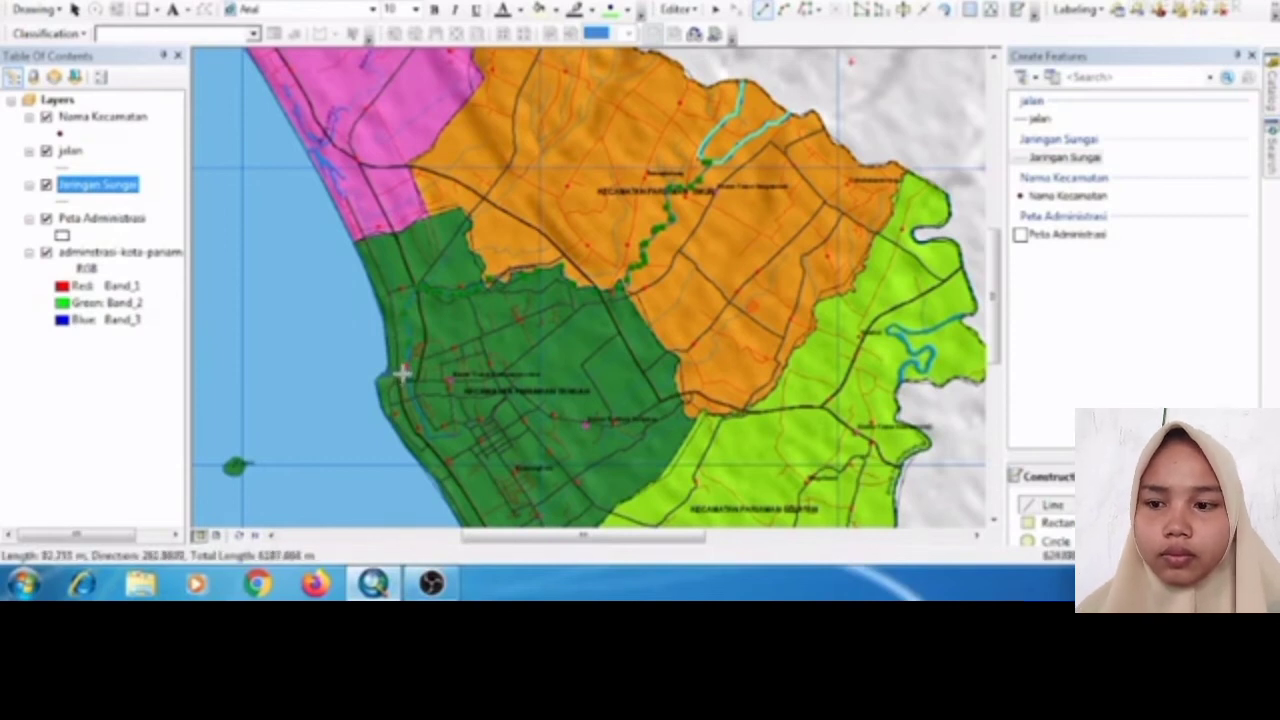
{"action": "left_click", "coordinate": [403, 375]}
{"action": "left_click", "coordinate": [410, 390]}
{"action": "left_click", "coordinate": [415, 404]}
{"action": "left_click", "coordinate": [420, 412]}
{"action": "left_click", "coordinate": [430, 434]}
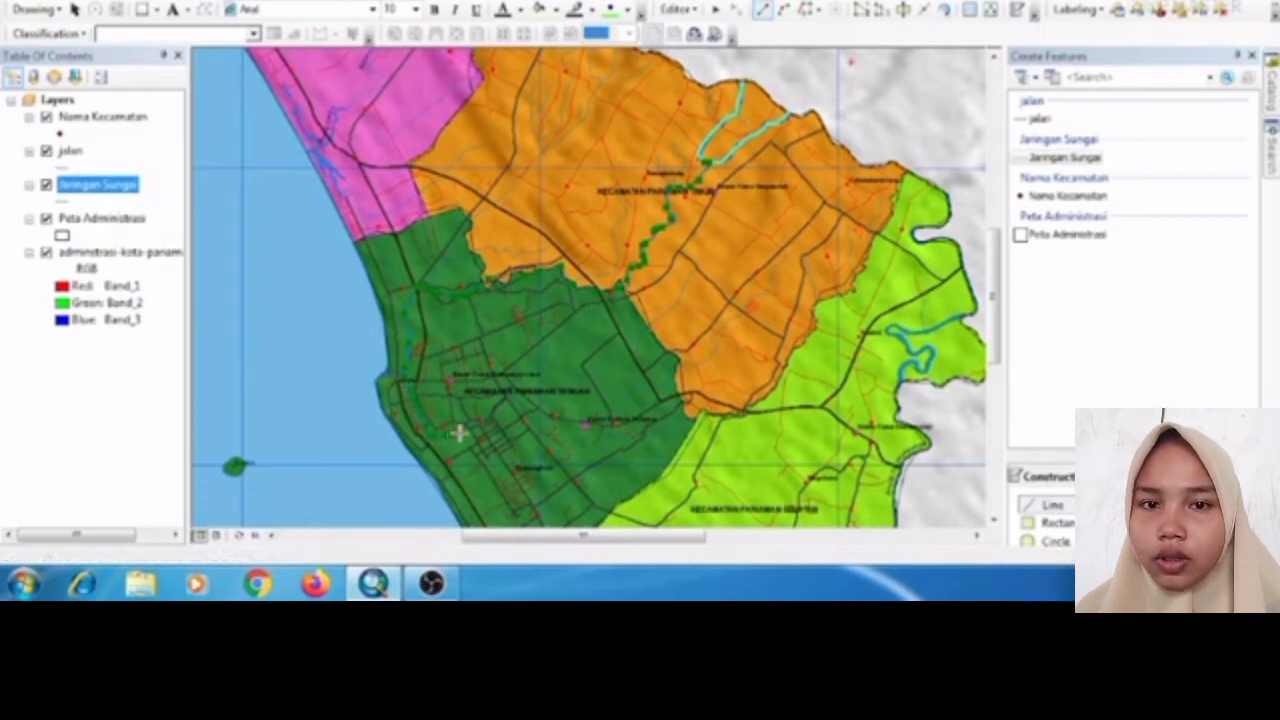
{"action": "right_click", "coordinate": [460, 435]}
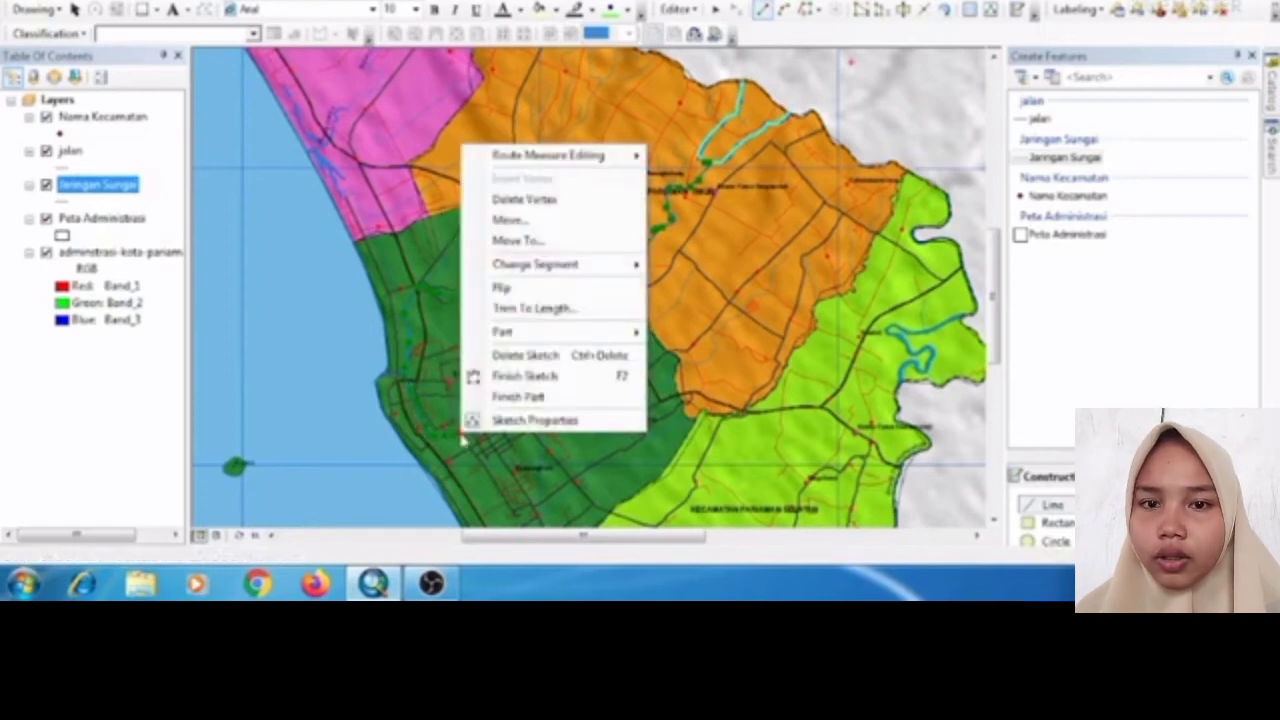
{"action": "left_click", "coordinate": [510, 376]}
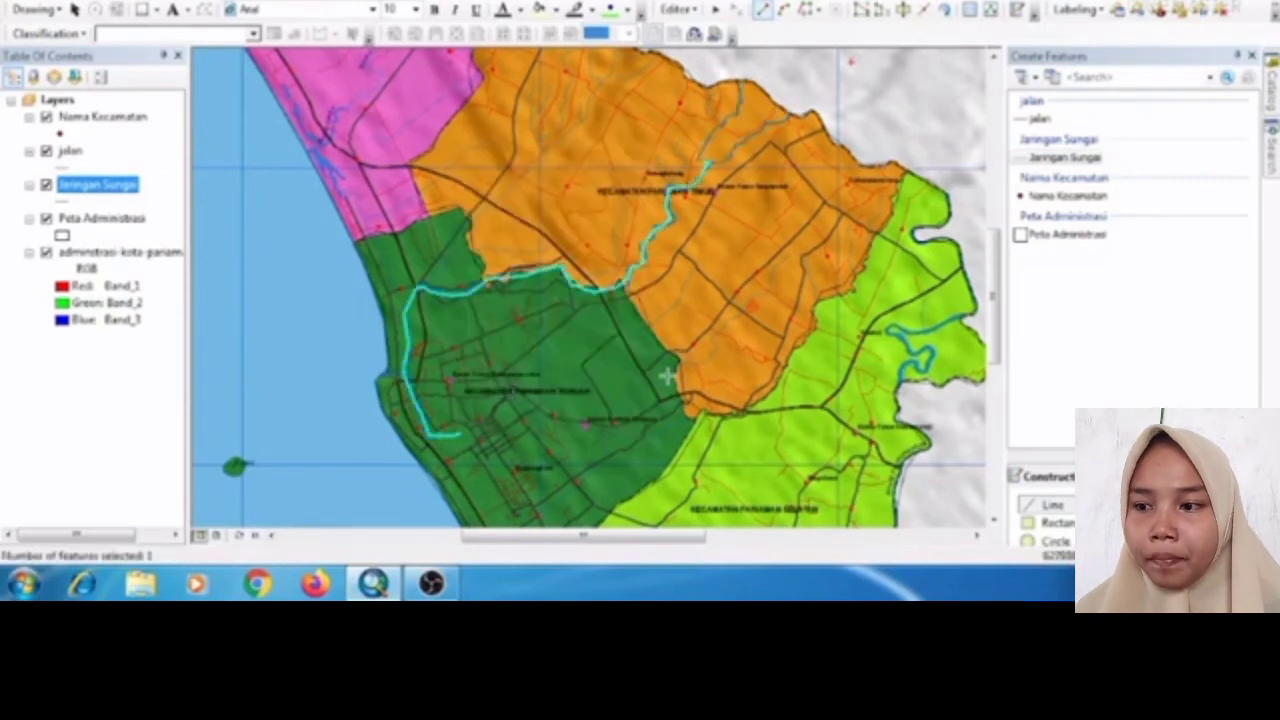
- Digitize the river running southwest from the eastern orange district into the dark green district as a Jaringan Sungai line about 3.6 km long
{"action": "left_click", "coordinate": [787, 258]}
{"action": "left_click", "coordinate": [776, 267]}
{"action": "left_click", "coordinate": [772, 280]}
{"action": "left_click", "coordinate": [762, 294]}
{"action": "left_click", "coordinate": [748, 301]}
{"action": "left_click", "coordinate": [740, 307]}
{"action": "left_click", "coordinate": [726, 322]}
{"action": "left_click", "coordinate": [715, 335]}
{"action": "left_click", "coordinate": [715, 348]}
{"action": "left_click", "coordinate": [713, 355]}
{"action": "left_click", "coordinate": [707, 360]}
{"action": "left_click", "coordinate": [692, 365]}
{"action": "left_click", "coordinate": [686, 365]}
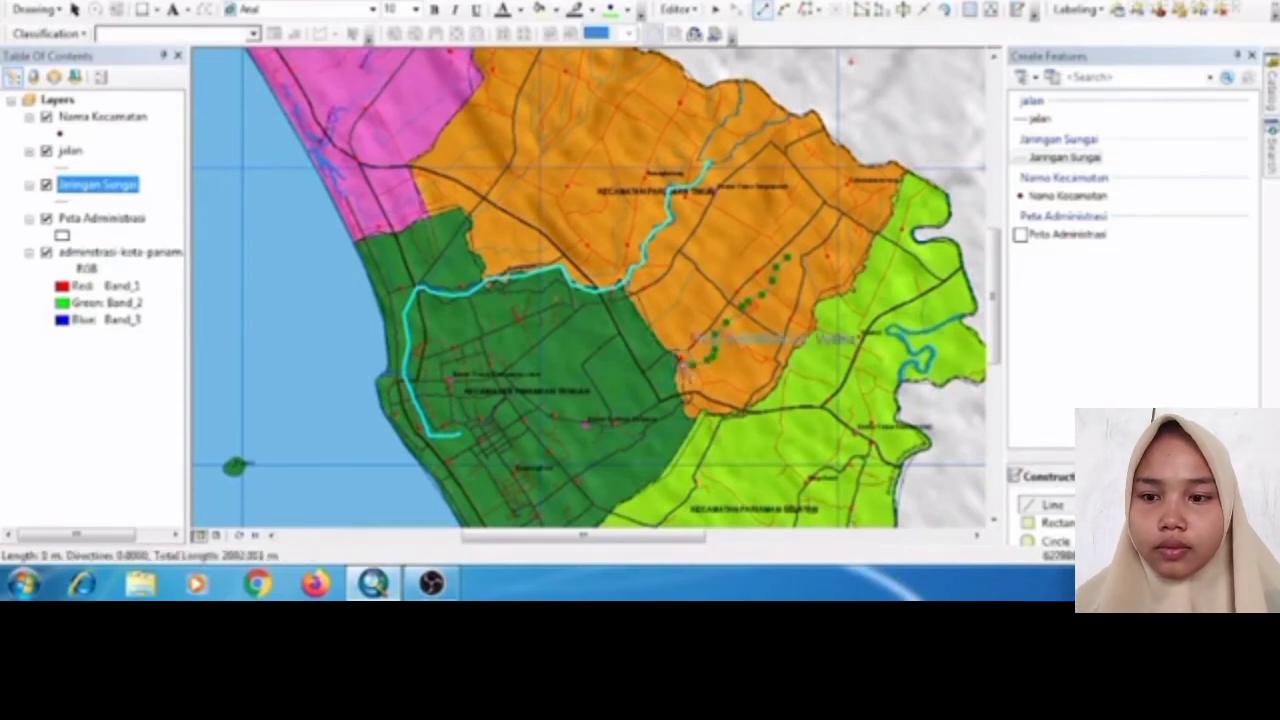
{"action": "left_click", "coordinate": [674, 374]}
{"action": "left_click", "coordinate": [663, 383]}
{"action": "left_click", "coordinate": [649, 388]}
{"action": "left_click", "coordinate": [638, 393]}
{"action": "left_click", "coordinate": [625, 402]}
{"action": "left_click", "coordinate": [614, 411]}
{"action": "left_click", "coordinate": [606, 422]}
{"action": "left_click", "coordinate": [603, 431]}
{"action": "left_click", "coordinate": [598, 444]}
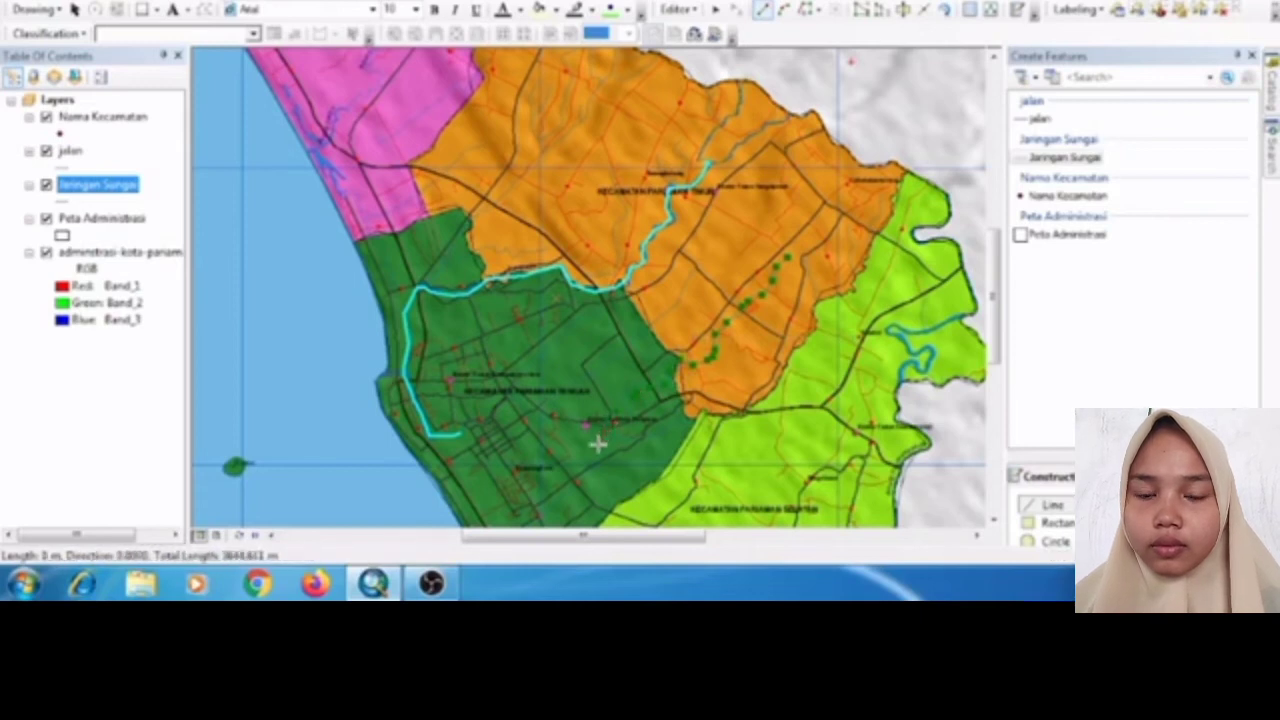
{"action": "right_click", "coordinate": [599, 448]}
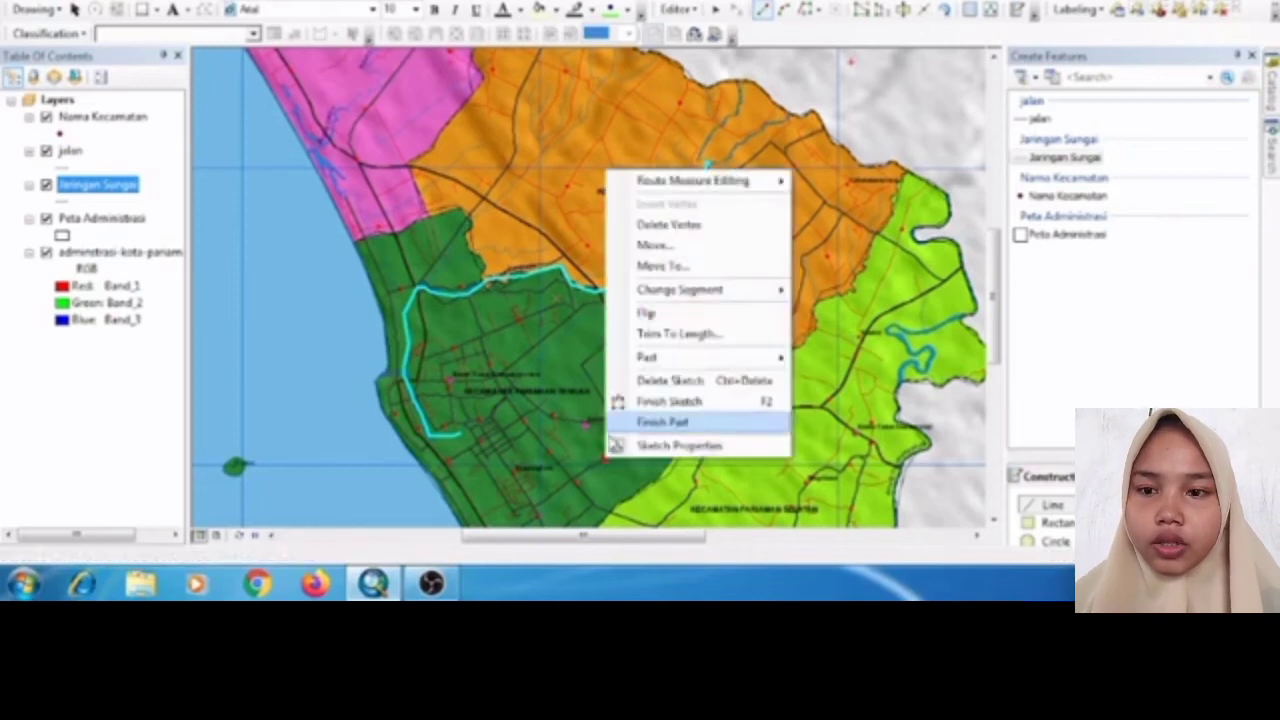
{"action": "left_click", "coordinate": [617, 403]}
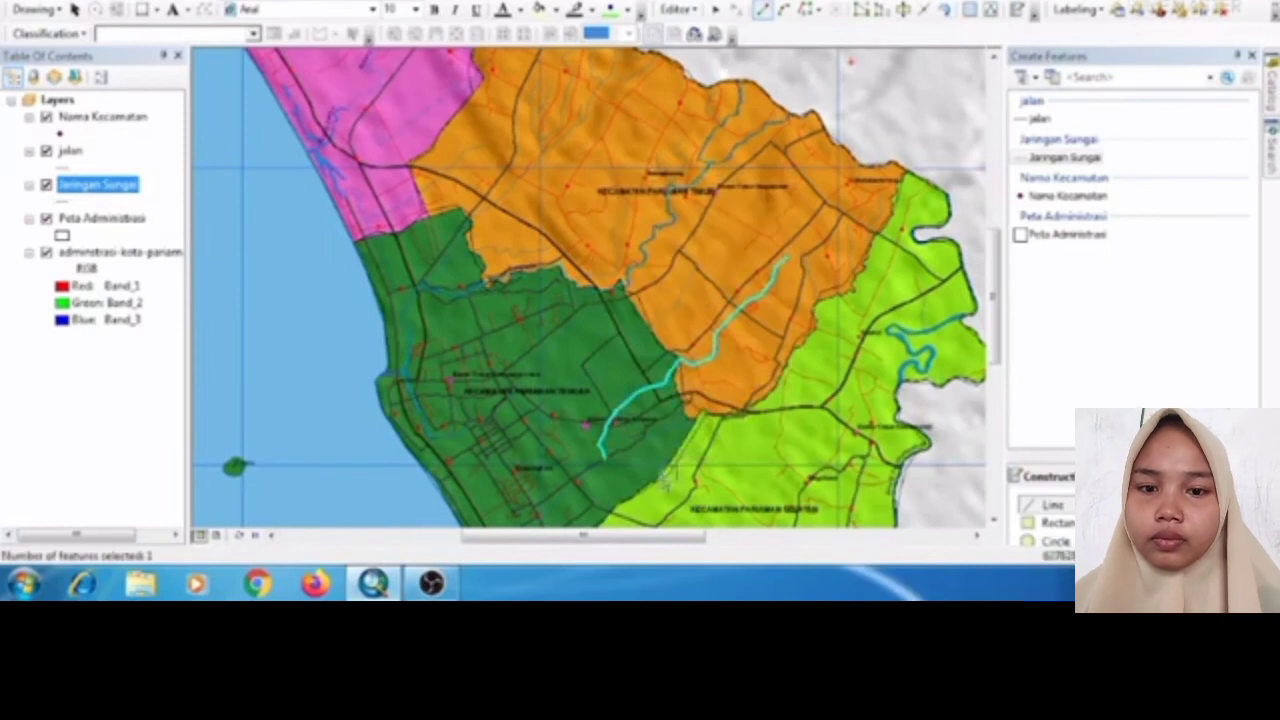
- Draw a river branch about 975 m long running west from the dark green district's eastern edge
{"action": "left_click", "coordinate": [680, 420]}
{"action": "left_click", "coordinate": [671, 425]}
{"action": "left_click", "coordinate": [650, 431]}
{"action": "left_click", "coordinate": [634, 432]}
{"action": "left_click", "coordinate": [621, 431]}
{"action": "right_click", "coordinate": [605, 436]}
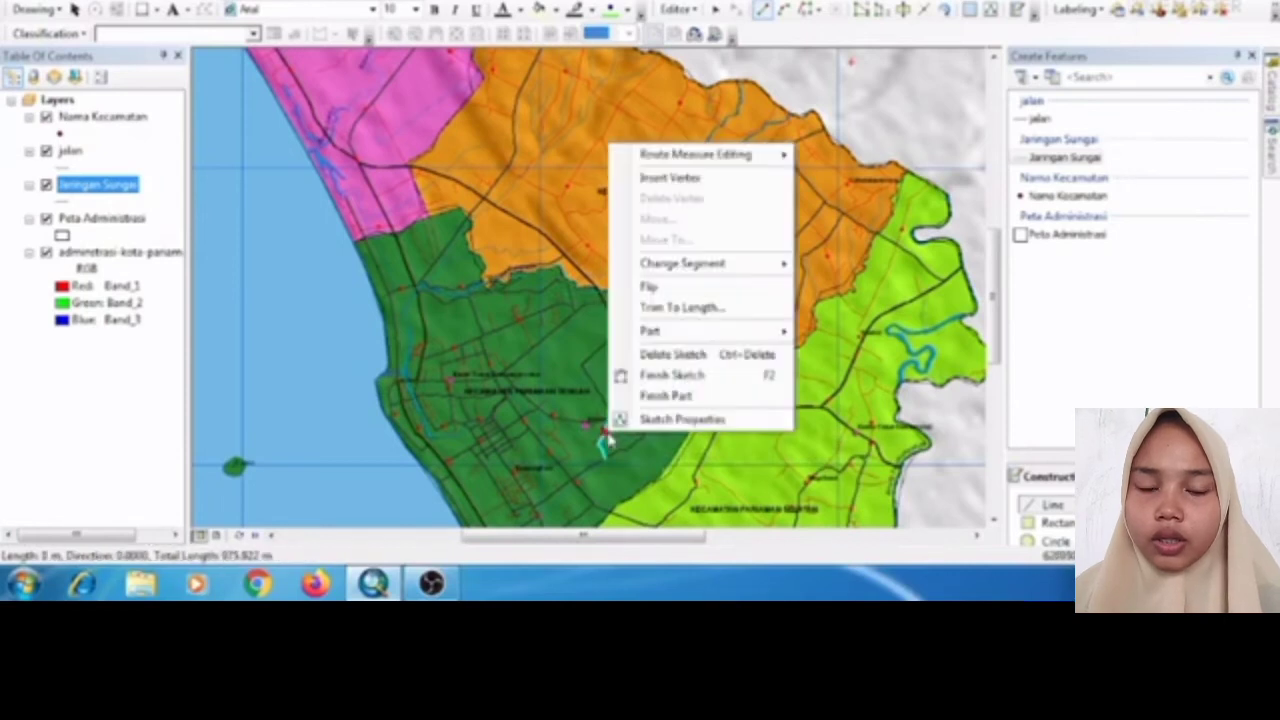
{"action": "left_click", "coordinate": [660, 382]}
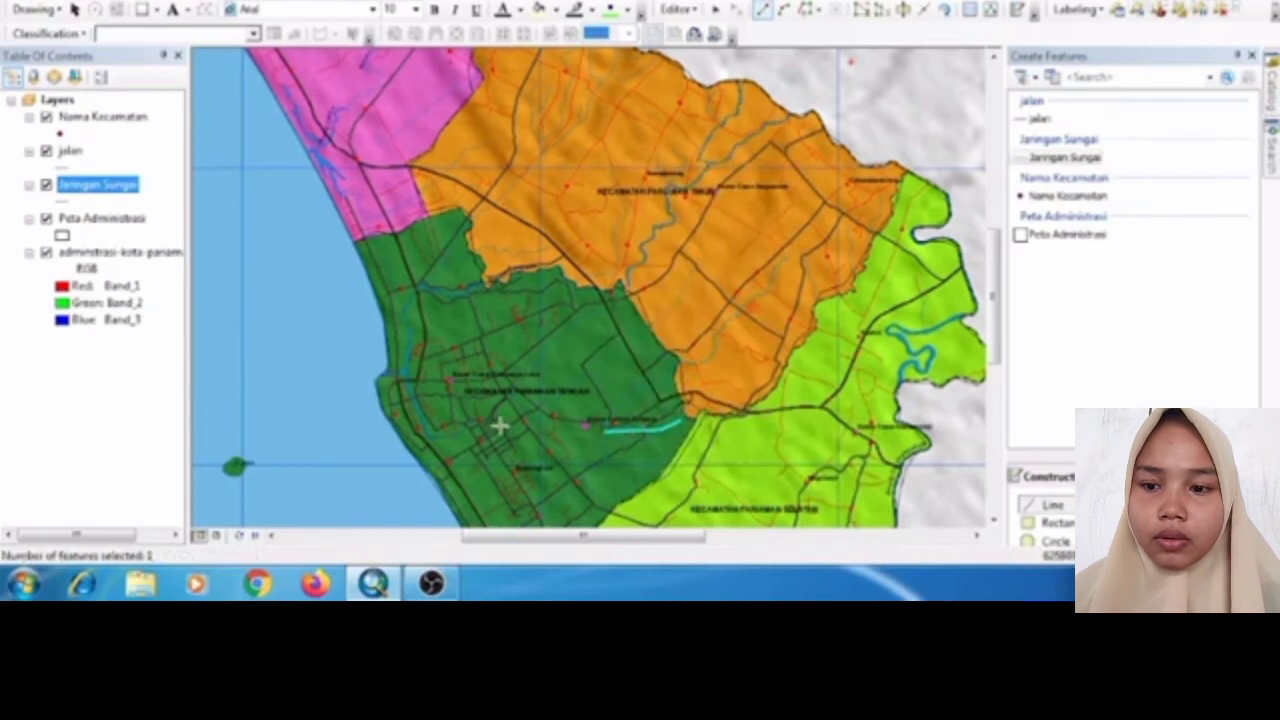
- Draw the short river outlet linking the main river to the dark green district's west coast
{"action": "left_click", "coordinate": [405, 367]}
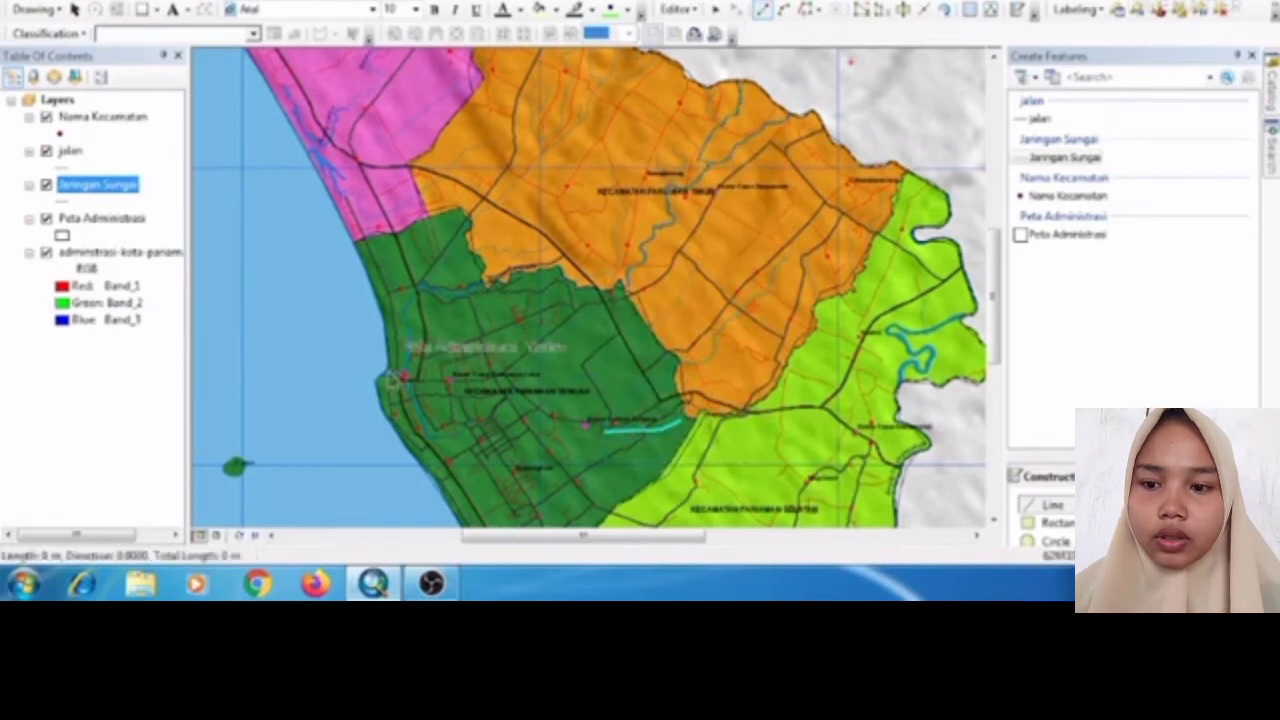
{"action": "left_click", "coordinate": [391, 372]}
{"action": "right_click", "coordinate": [381, 377]}
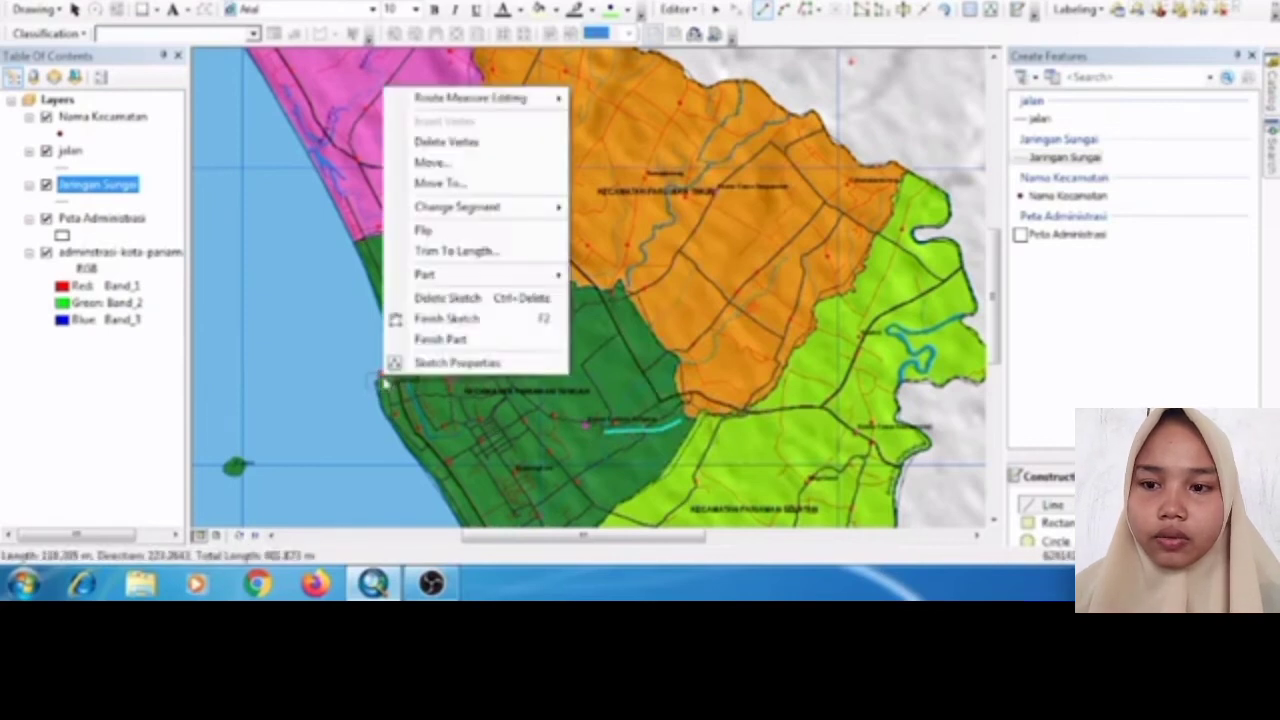
{"action": "left_click", "coordinate": [420, 319]}
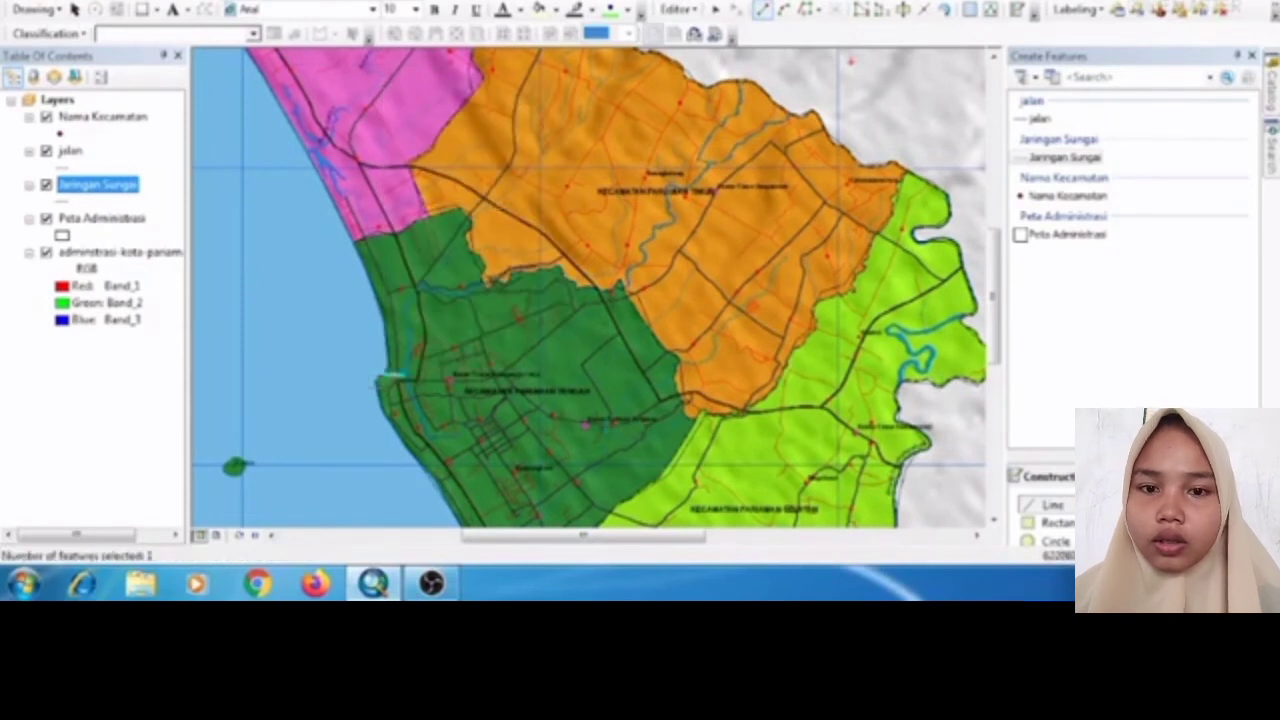
- Digitize a Jaringan Sungai line from the northwest of Kecamatan Pariaman Tengah northeast into Kecamatan Pariaman Timur and finish the sketch
{"action": "scroll", "coordinate": [520, 291], "scroll_direction": "up", "scroll_amount": 2}
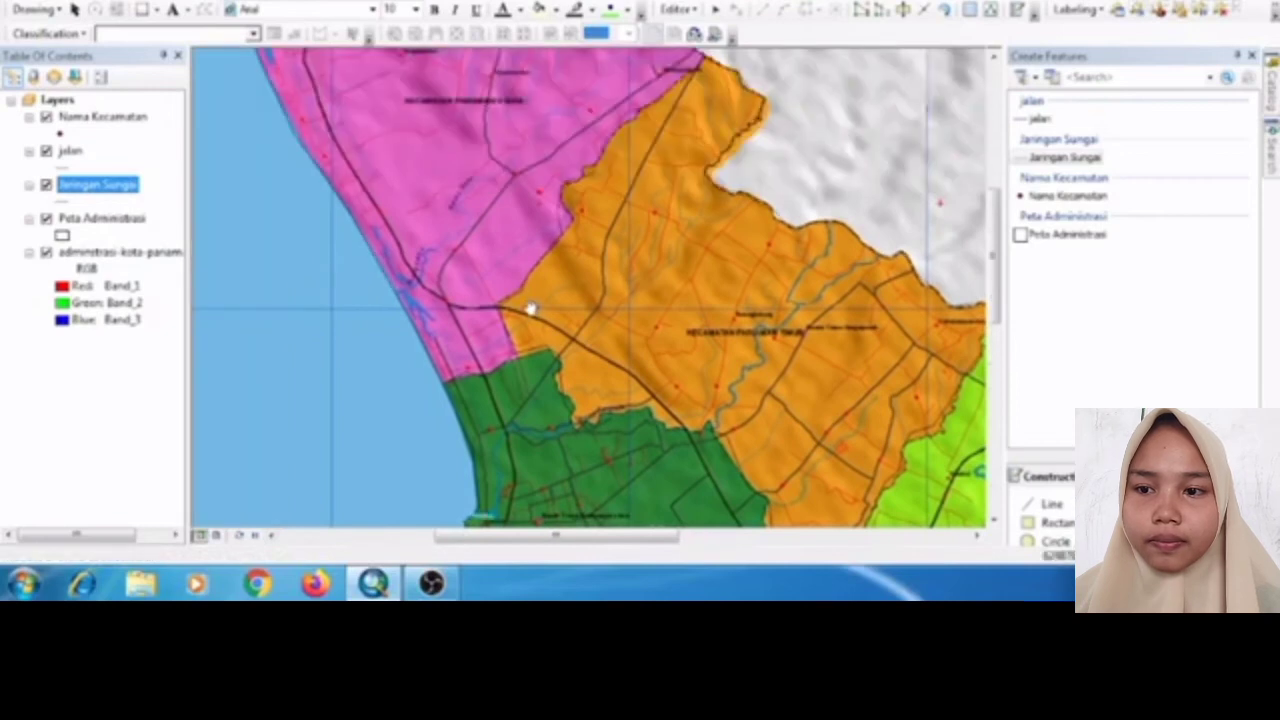
{"action": "left_click_drag", "start_coordinate": [596, 278], "coordinate": [583, 267]}
{"action": "left_click_drag", "start_coordinate": [568, 387], "coordinate": [568, 296]}
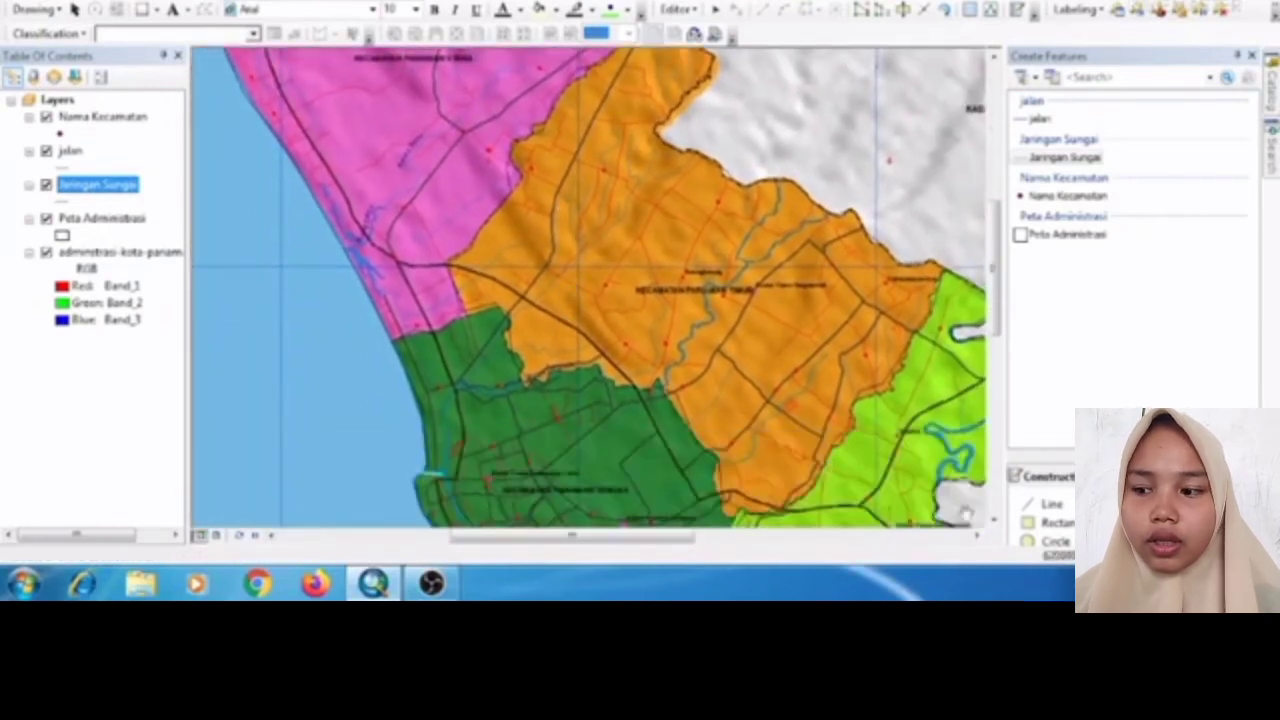
{"action": "left_click", "coordinate": [1034, 506]}
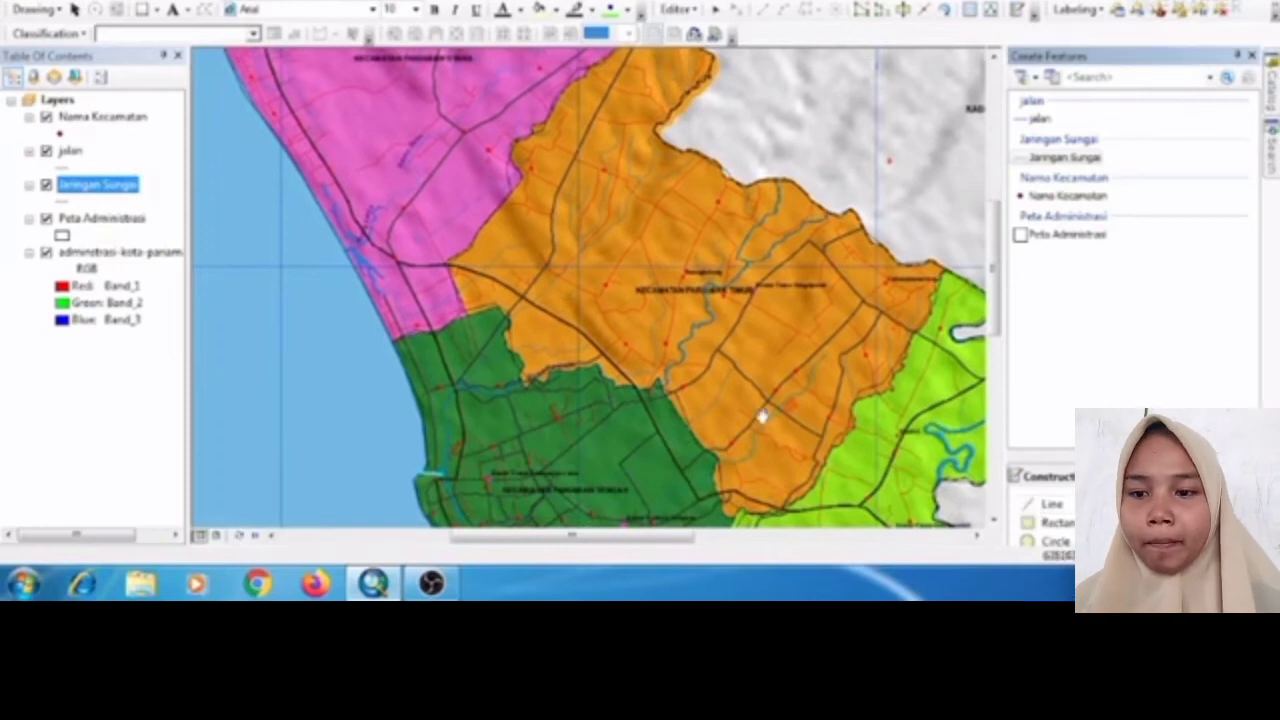
{"action": "left_click", "coordinate": [458, 384]}
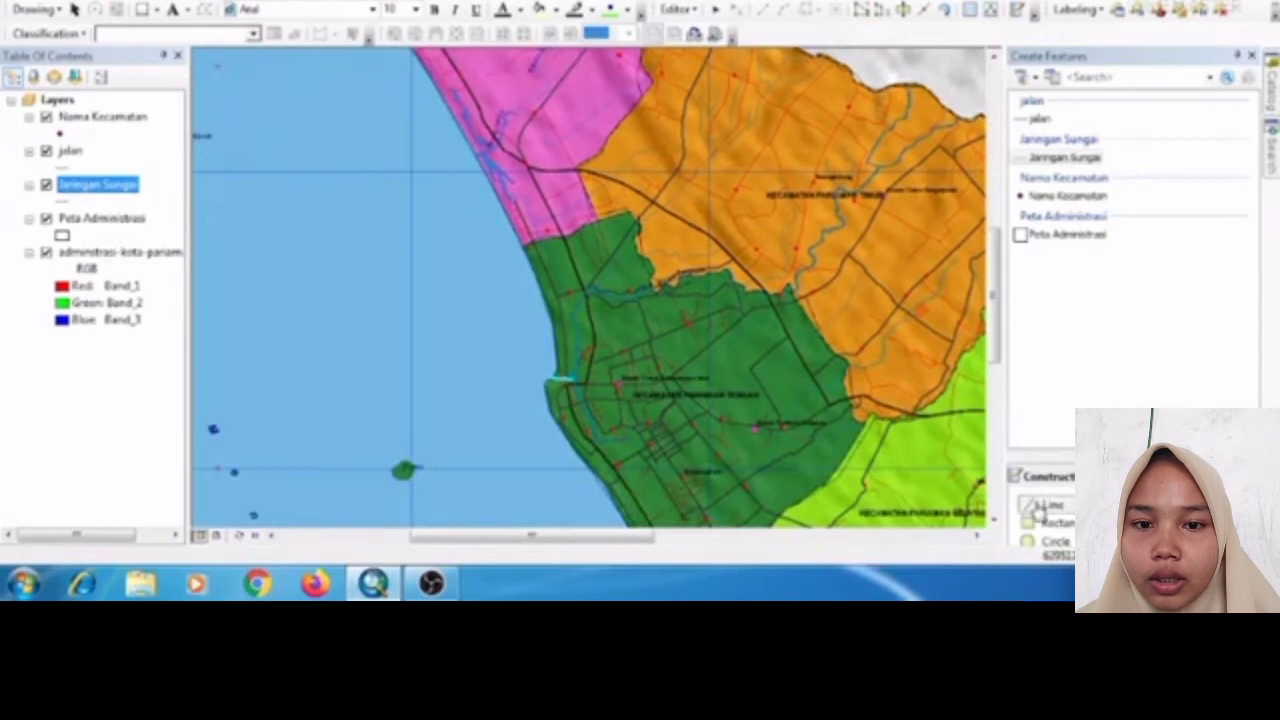
{"action": "left_click", "coordinate": [591, 293]}
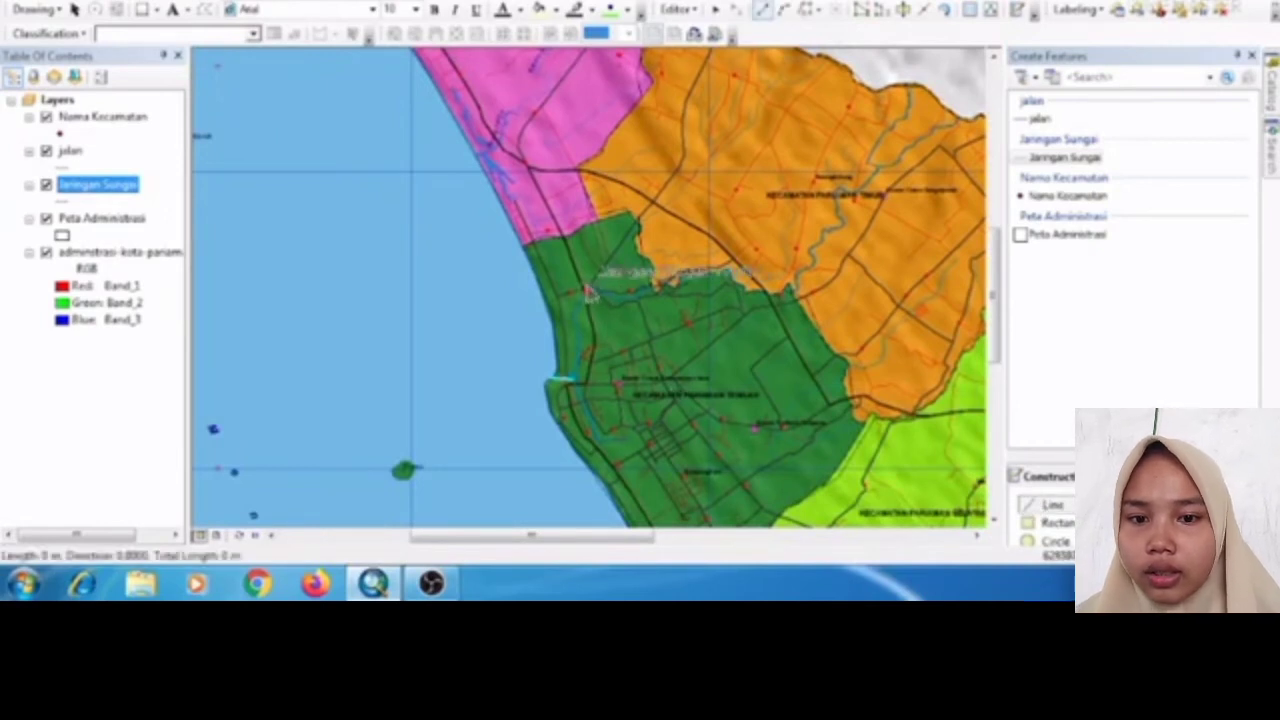
{"action": "left_click", "coordinate": [631, 241]}
{"action": "double_click", "coordinate": [655, 210]}
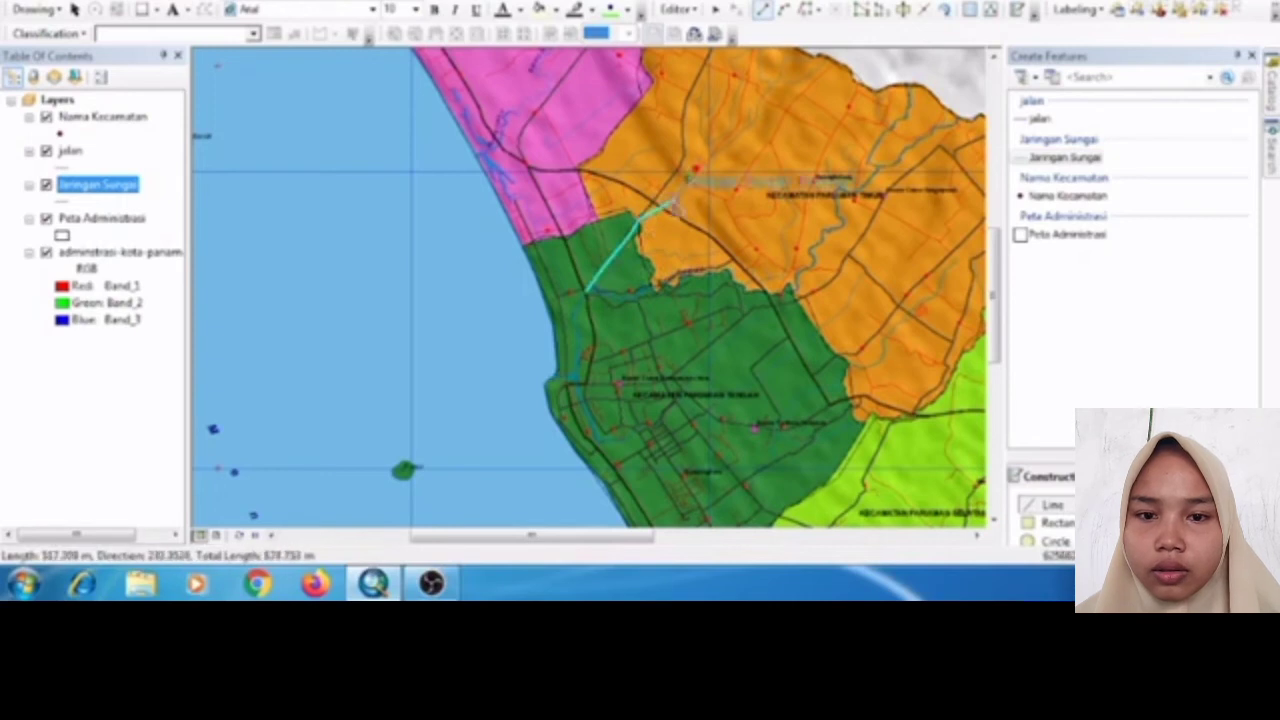
{"action": "right_click", "coordinate": [674, 208]}
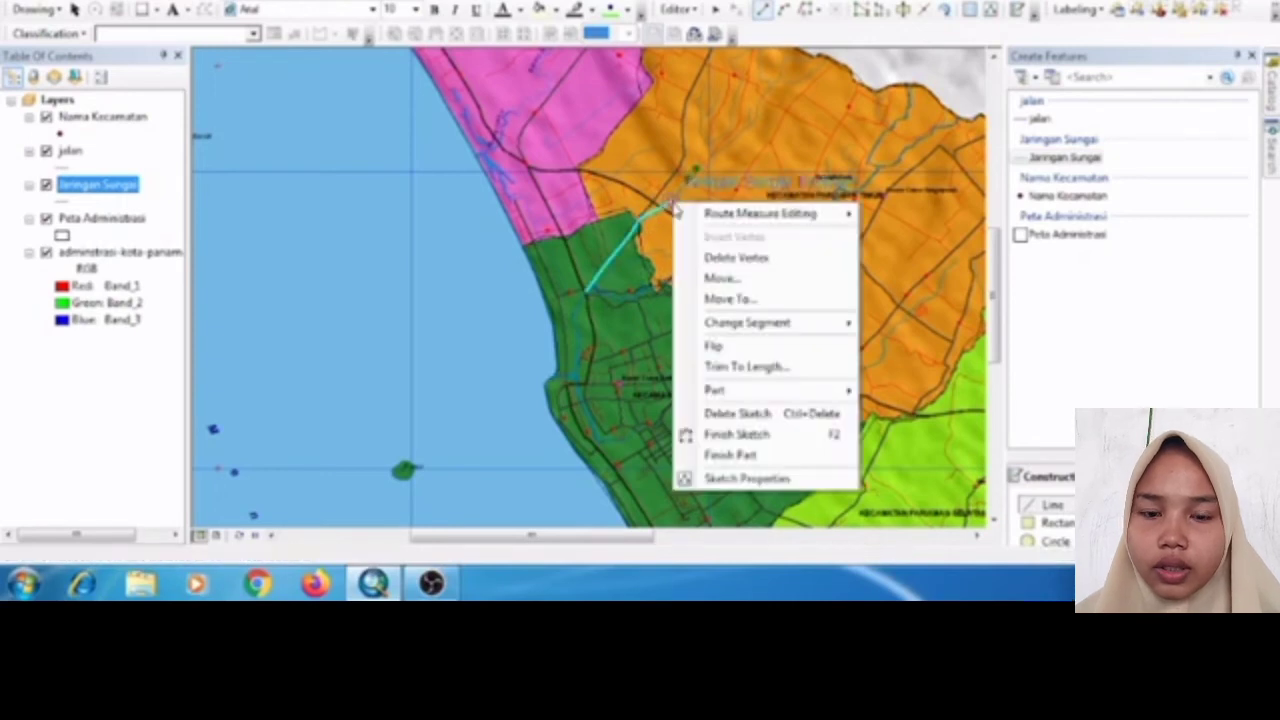
{"action": "left_click", "coordinate": [712, 434]}
- Digitize the next river stretch northeast through western Kecamatan Pariaman Timur, ending just short of its northern boundary
{"action": "left_click", "coordinate": [717, 150]}
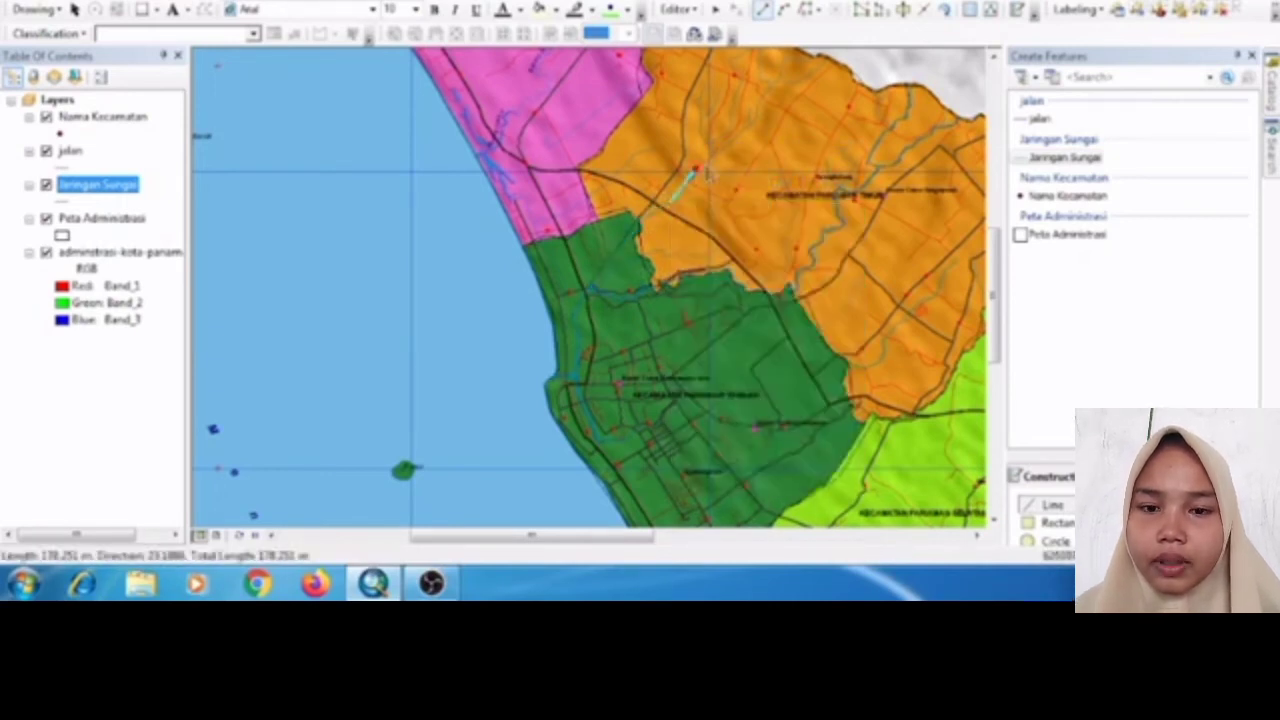
{"action": "left_click", "coordinate": [745, 131]}
{"action": "left_click", "coordinate": [757, 116]}
{"action": "left_click", "coordinate": [762, 103]}
{"action": "left_click", "coordinate": [767, 94]}
{"action": "left_click", "coordinate": [772, 86]}
{"action": "left_click", "coordinate": [779, 70]}
{"action": "double_click", "coordinate": [779, 70]}
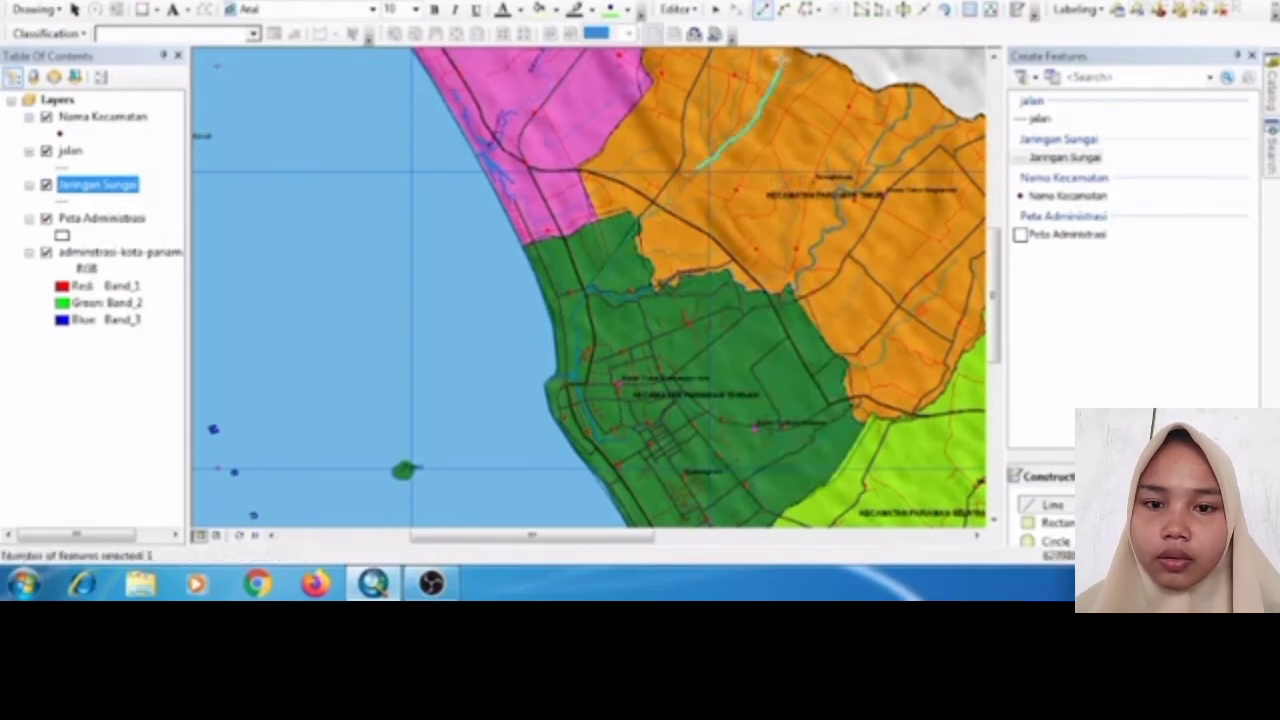
- Add a short Jaringan Sungai line continuing that river to the northern boundary of Kecamatan Pariaman Timur and finish the sketch
{"action": "left_click", "coordinate": [780, 71]}
{"action": "left_click", "coordinate": [786, 57]}
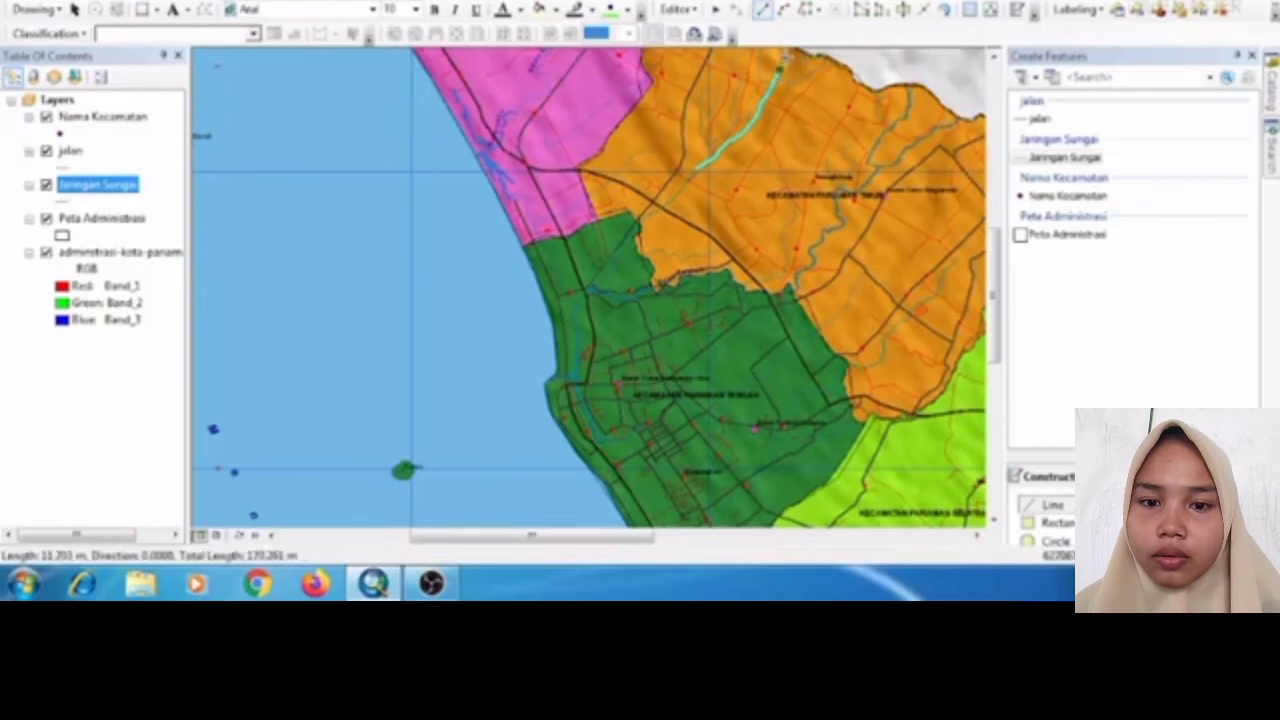
{"action": "left_click", "coordinate": [794, 60]}
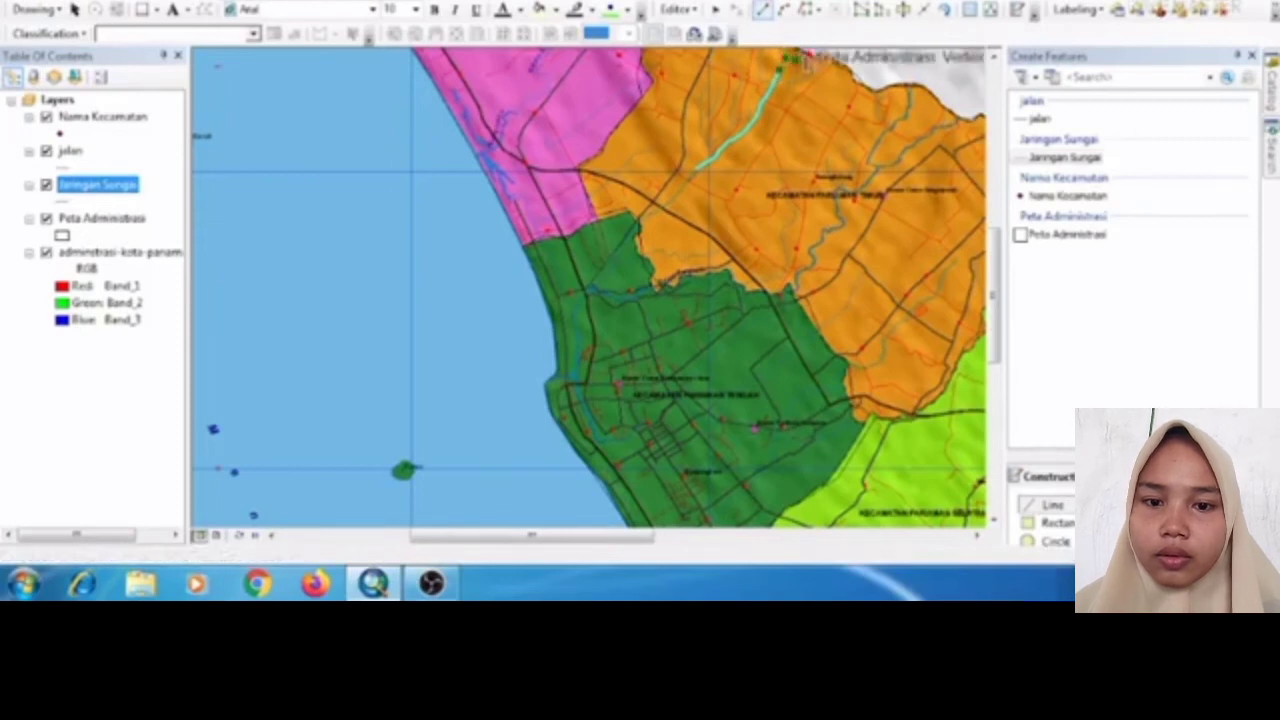
{"action": "right_click", "coordinate": [812, 52]}
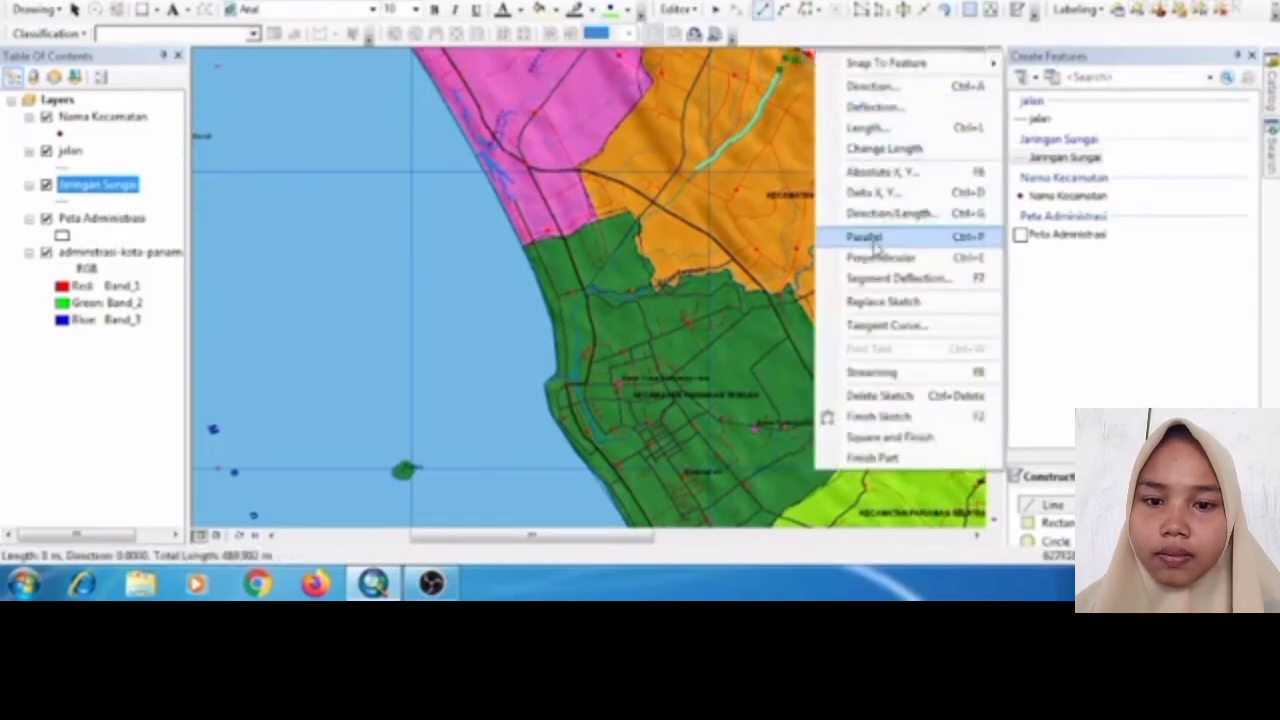
{"action": "left_click", "coordinate": [879, 417]}
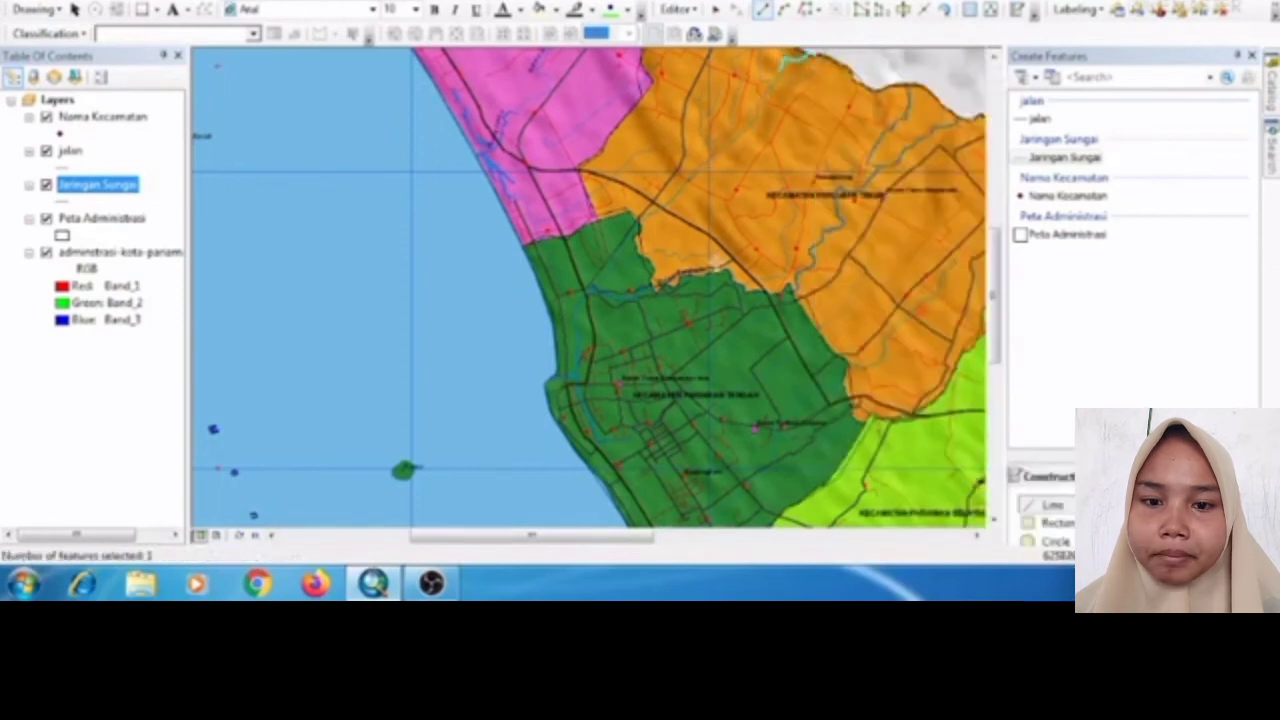
- Trace the short bent river branch in northwestern Kecamatan Pariaman Timur as a Jaringan Sungai line and finish the sketch
{"action": "left_click", "coordinate": [712, 158]}
{"action": "left_click", "coordinate": [700, 122]}
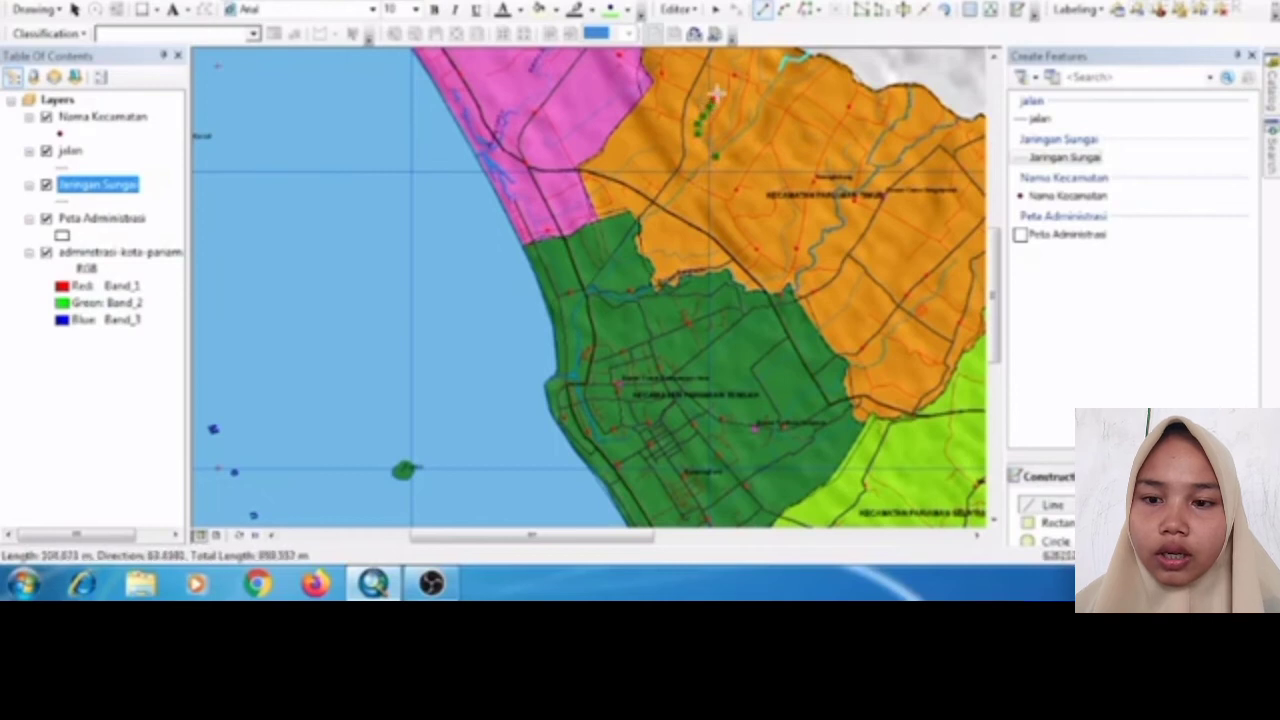
{"action": "right_click", "coordinate": [715, 96]}
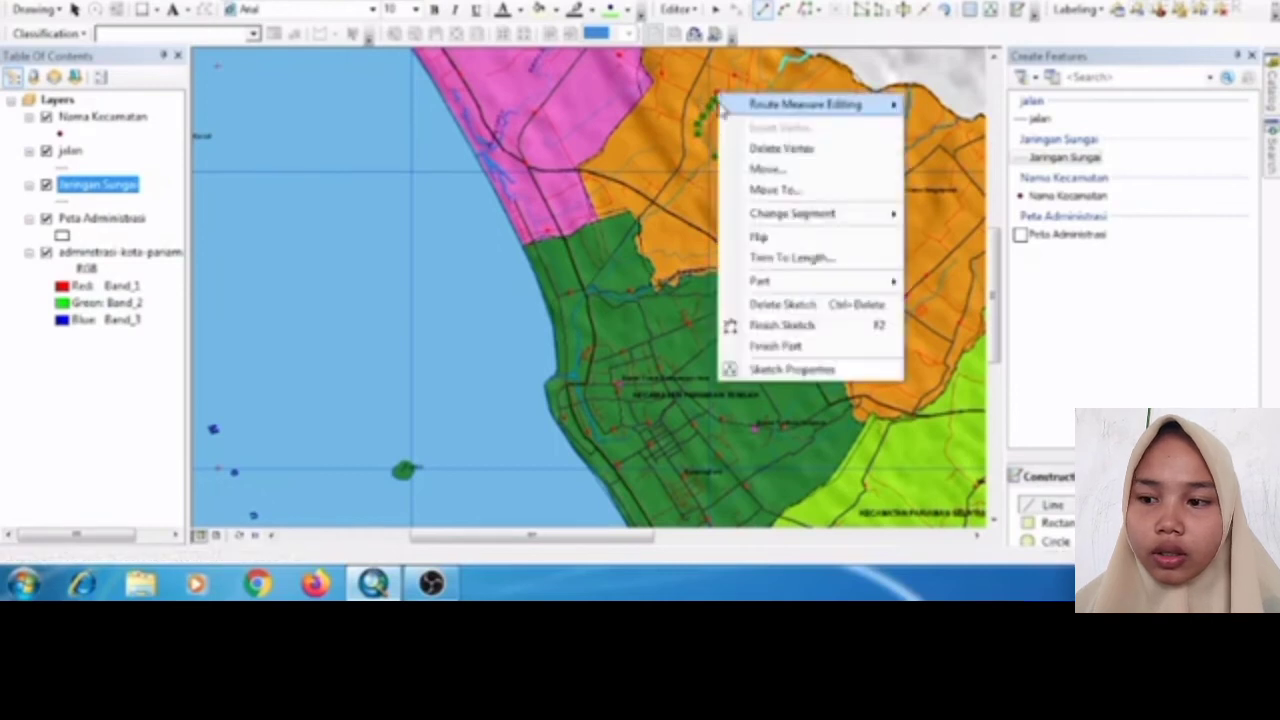
{"action": "left_click", "coordinate": [777, 326]}
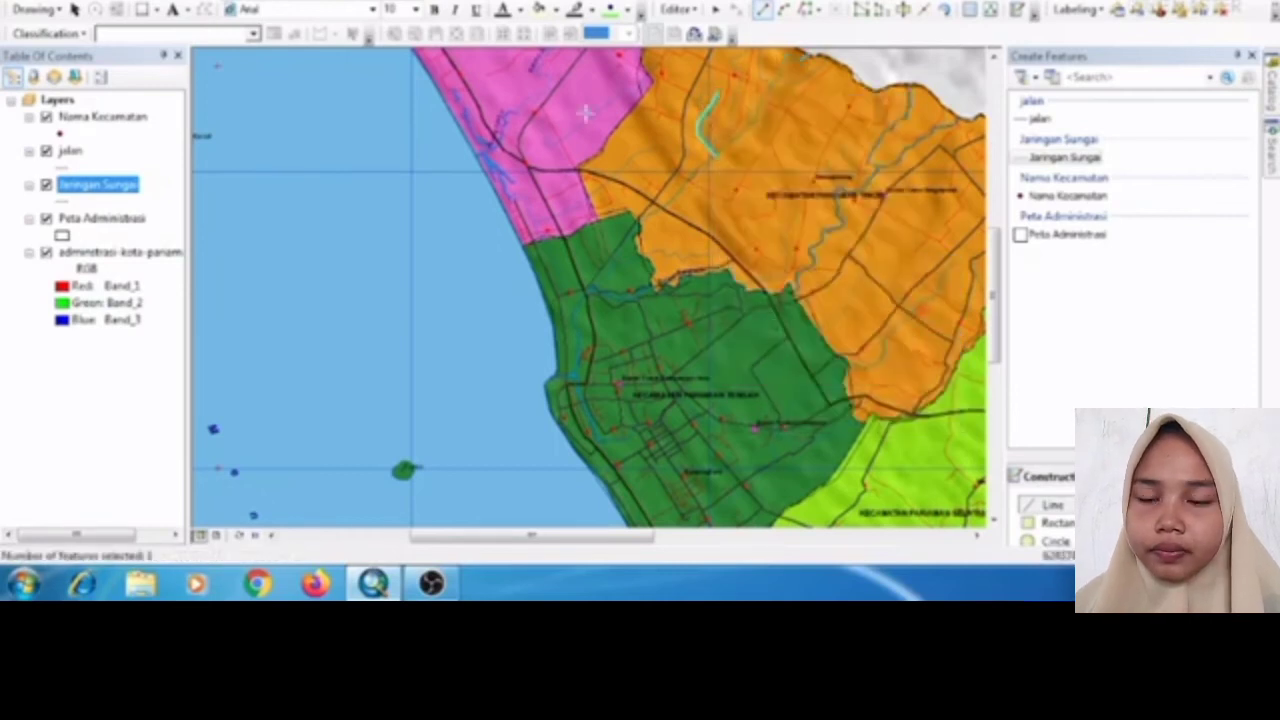
- Digitize a river from northwestern Pariaman Tengah north along the coast, then northeast across southern Pariaman Utara into Pariaman Timur, and finish it
{"action": "left_click", "coordinate": [566, 292]}
{"action": "left_click", "coordinate": [549, 261]}
{"action": "left_click", "coordinate": [542, 247]}
{"action": "left_click", "coordinate": [537, 235]}
{"action": "left_click", "coordinate": [534, 225]}
{"action": "left_click", "coordinate": [565, 213]}
{"action": "left_click", "coordinate": [606, 182]}
{"action": "left_click", "coordinate": [631, 162]}
{"action": "left_click", "coordinate": [648, 153]}
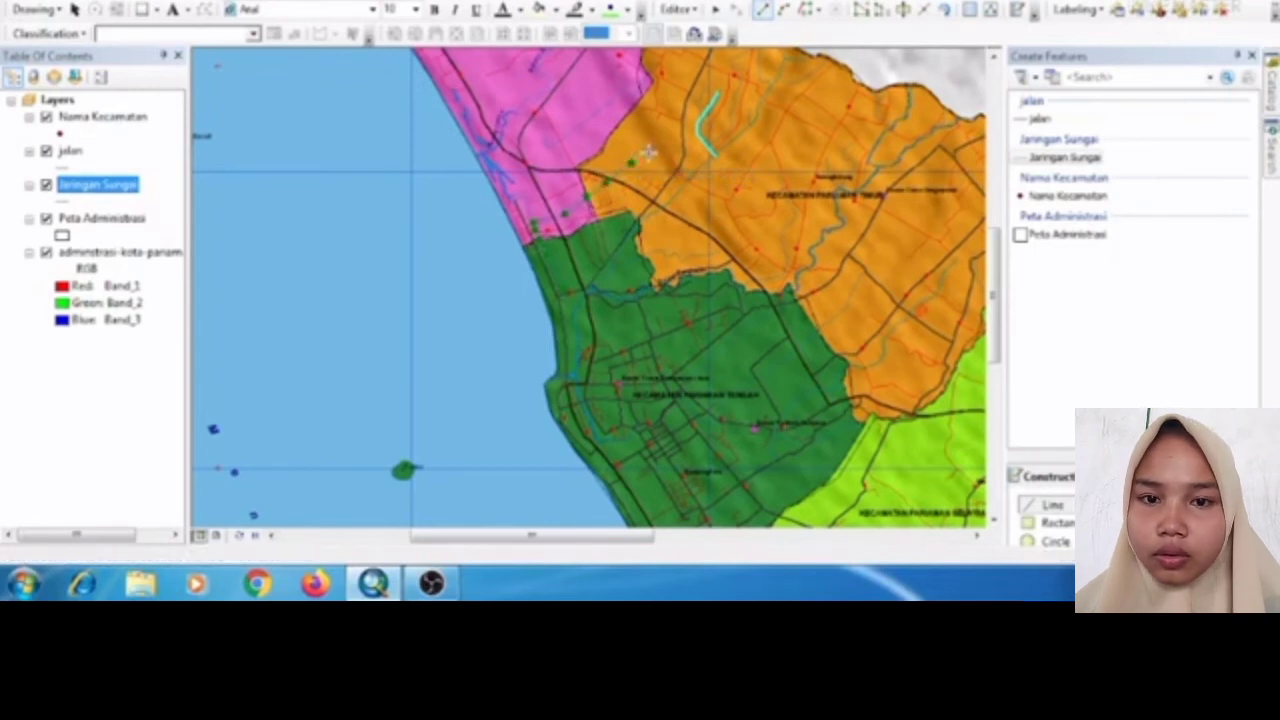
{"action": "right_click", "coordinate": [648, 153]}
{"action": "left_click", "coordinate": [692, 385]}
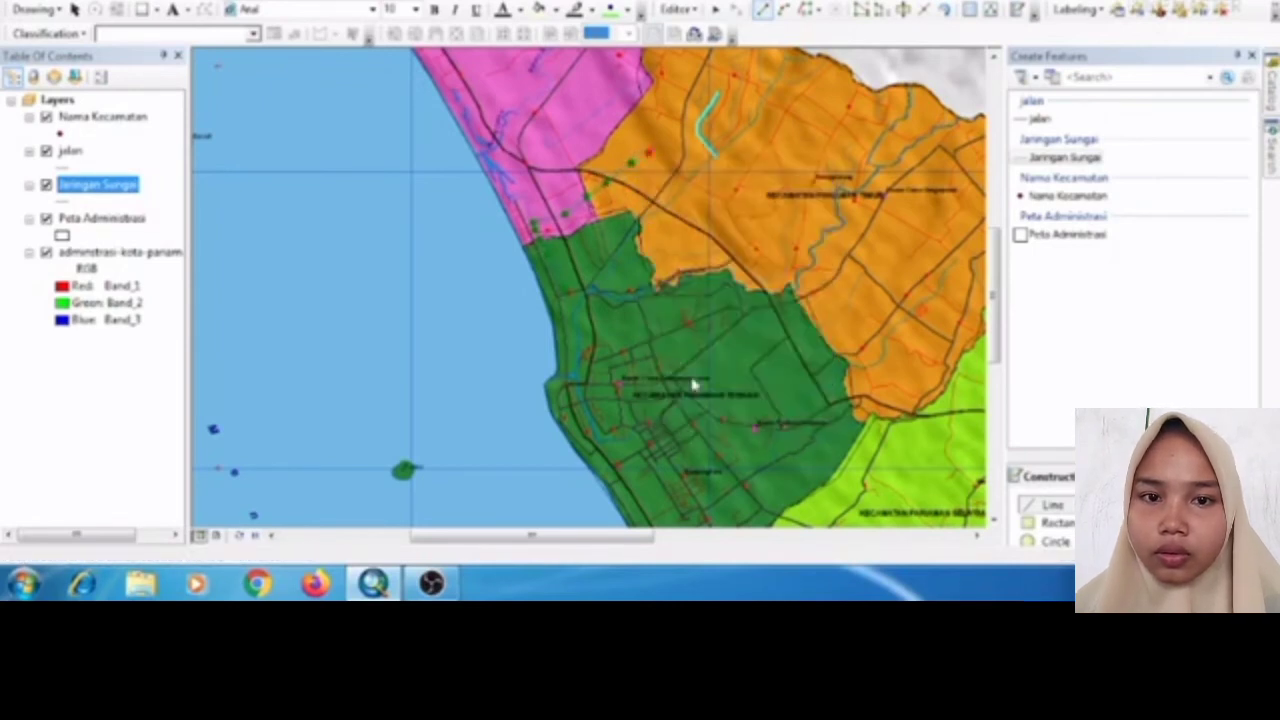
- Trace the short winding river branch near the coast in southern Kecamatan Pariaman Utara and finish the sketch
{"action": "left_click", "coordinate": [532, 224]}
{"action": "left_click", "coordinate": [522, 194]}
{"action": "left_click", "coordinate": [515, 198]}
{"action": "left_click", "coordinate": [512, 206]}
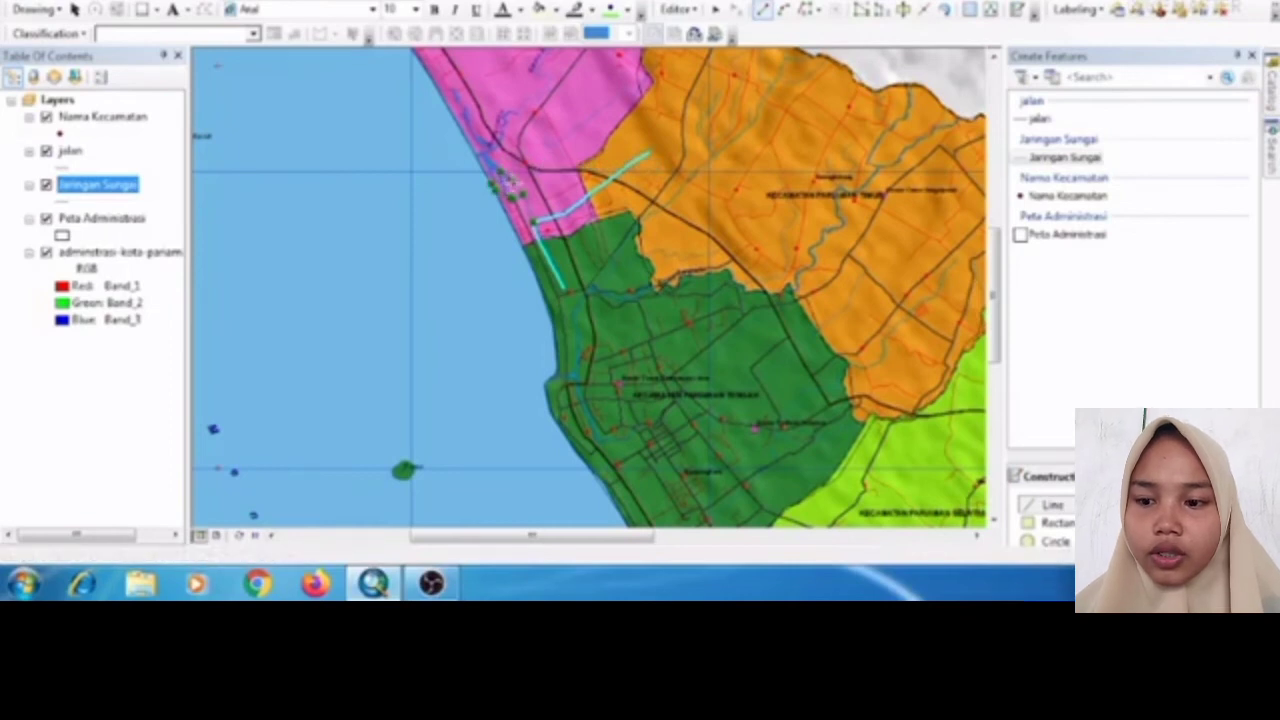
{"action": "right_click", "coordinate": [514, 186]}
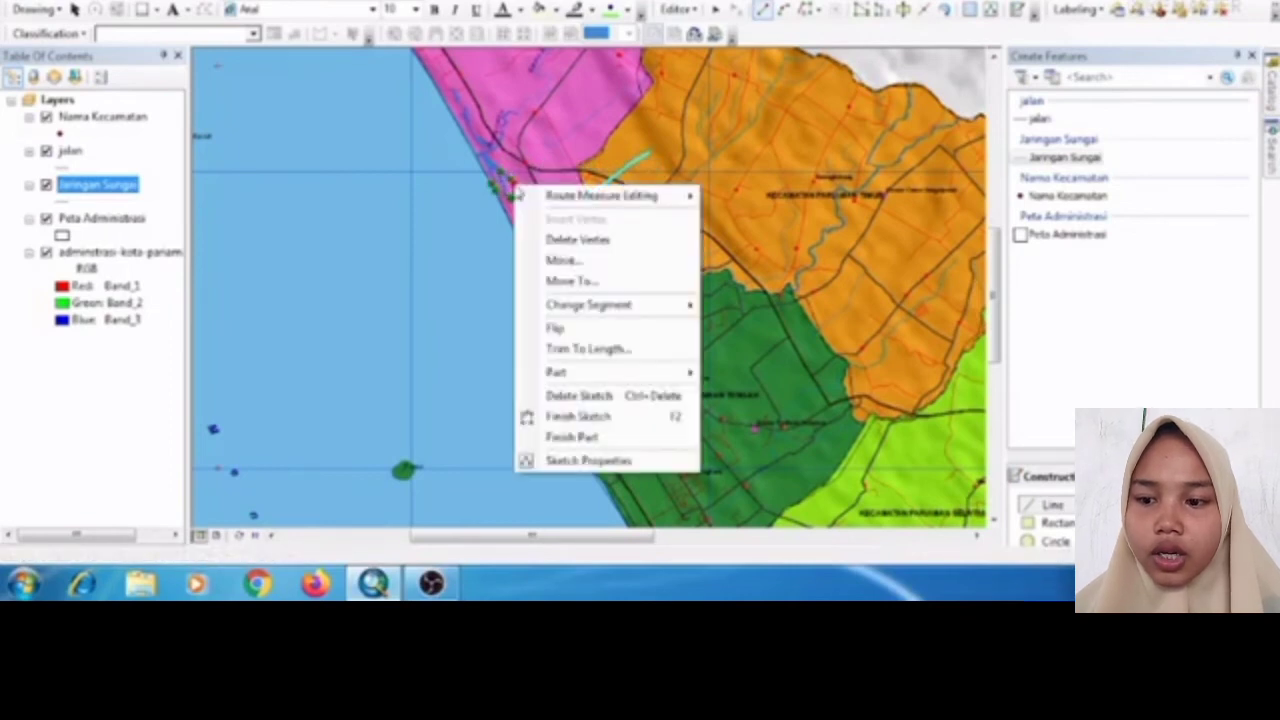
{"action": "left_click", "coordinate": [569, 418]}
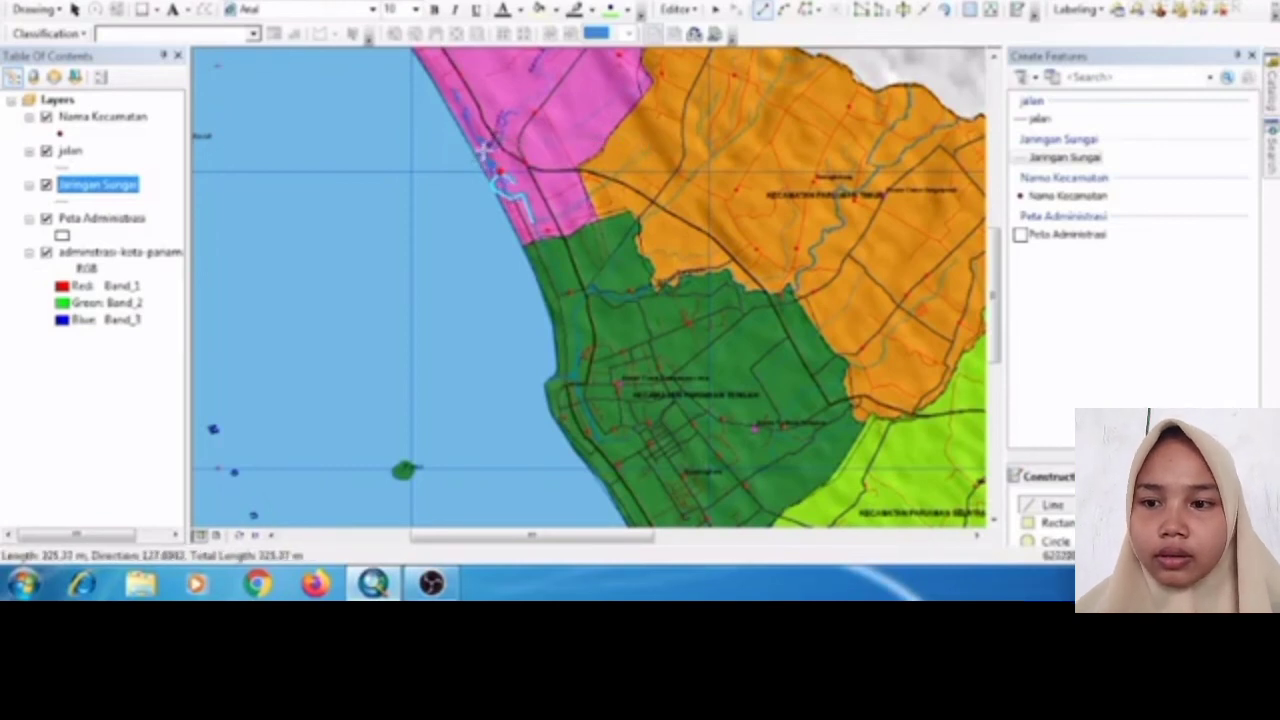
- Digitize the main river of Kecamatan Pariaman Utara from the southwest coast to its eastern boundary and finish the sketch
{"action": "left_click", "coordinate": [482, 150]}
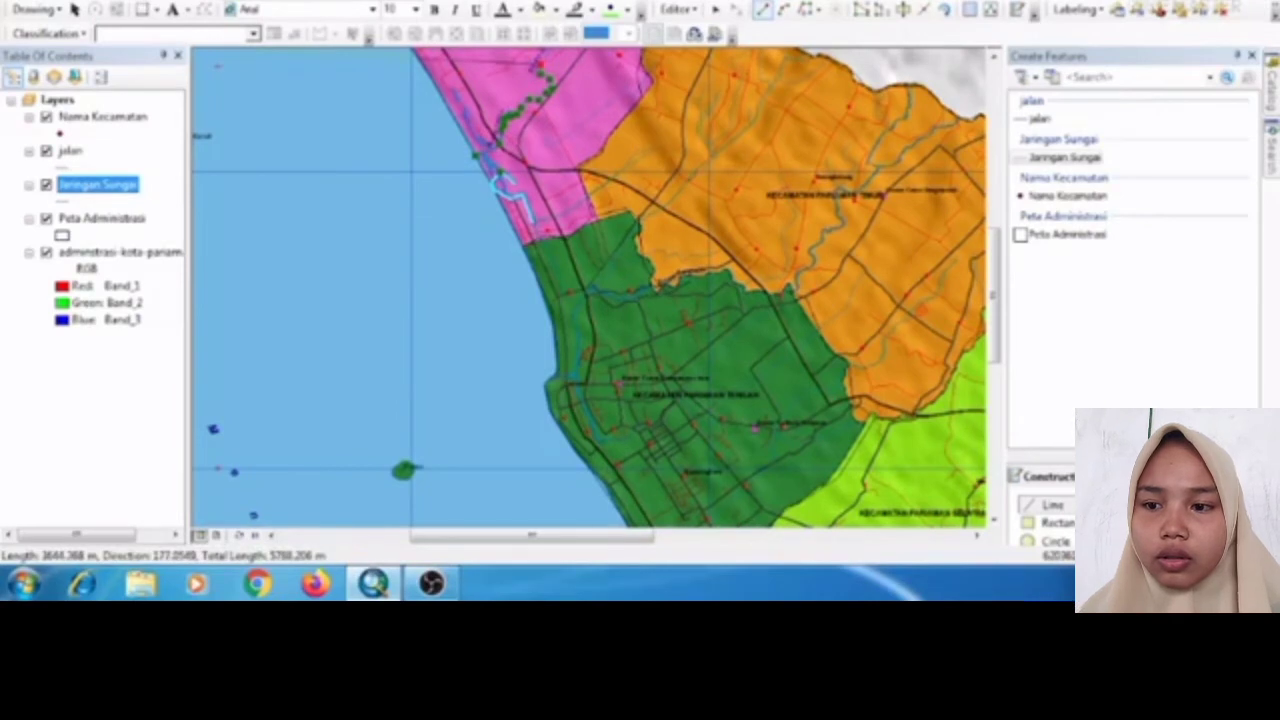
{"action": "left_click", "coordinate": [142, 2]}
{"action": "left_click_drag", "start_coordinate": [546, 222], "coordinate": [567, 480]}
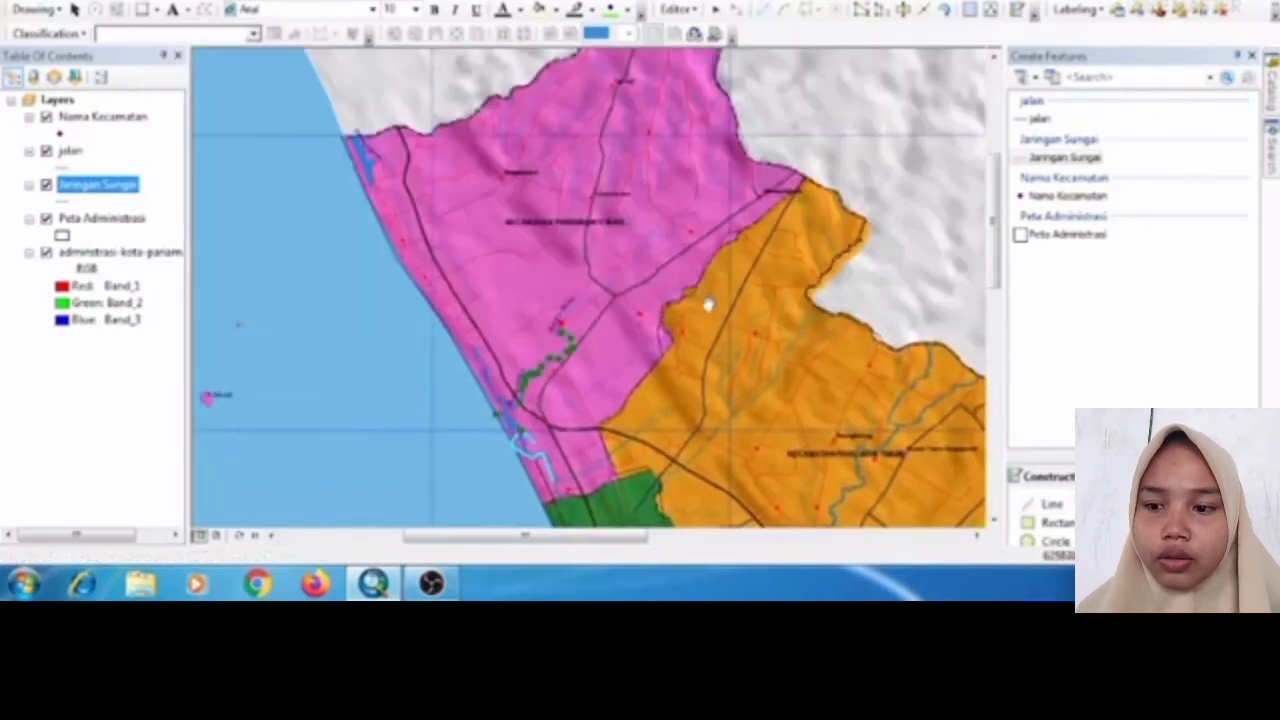
{"action": "left_click_drag", "start_coordinate": [708, 303], "coordinate": [694, 360]}
{"action": "left_click", "coordinate": [1060, 505]}
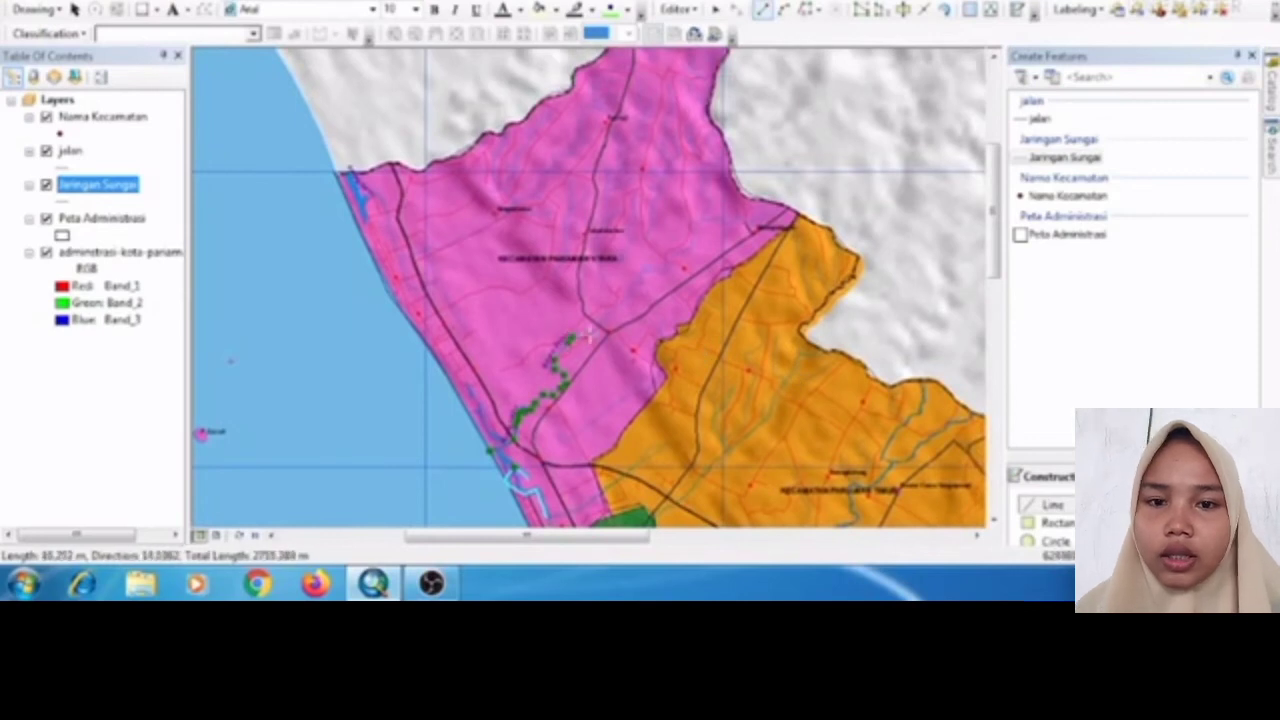
{"action": "left_click", "coordinate": [650, 268]}
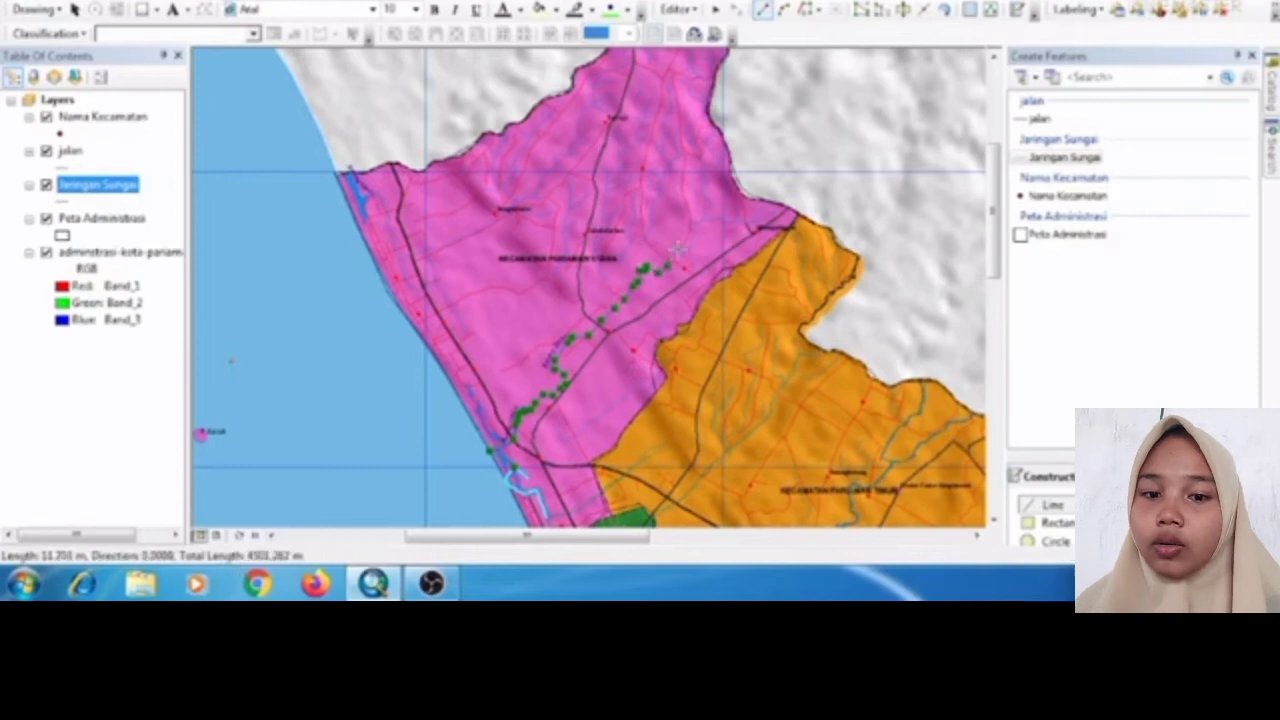
{"action": "left_click", "coordinate": [689, 224]}
{"action": "left_click", "coordinate": [706, 215]}
{"action": "left_click", "coordinate": [717, 217]}
{"action": "left_click", "coordinate": [729, 220]}
{"action": "left_click", "coordinate": [740, 222]}
{"action": "left_click", "coordinate": [753, 222]}
{"action": "left_click", "coordinate": [765, 215]}
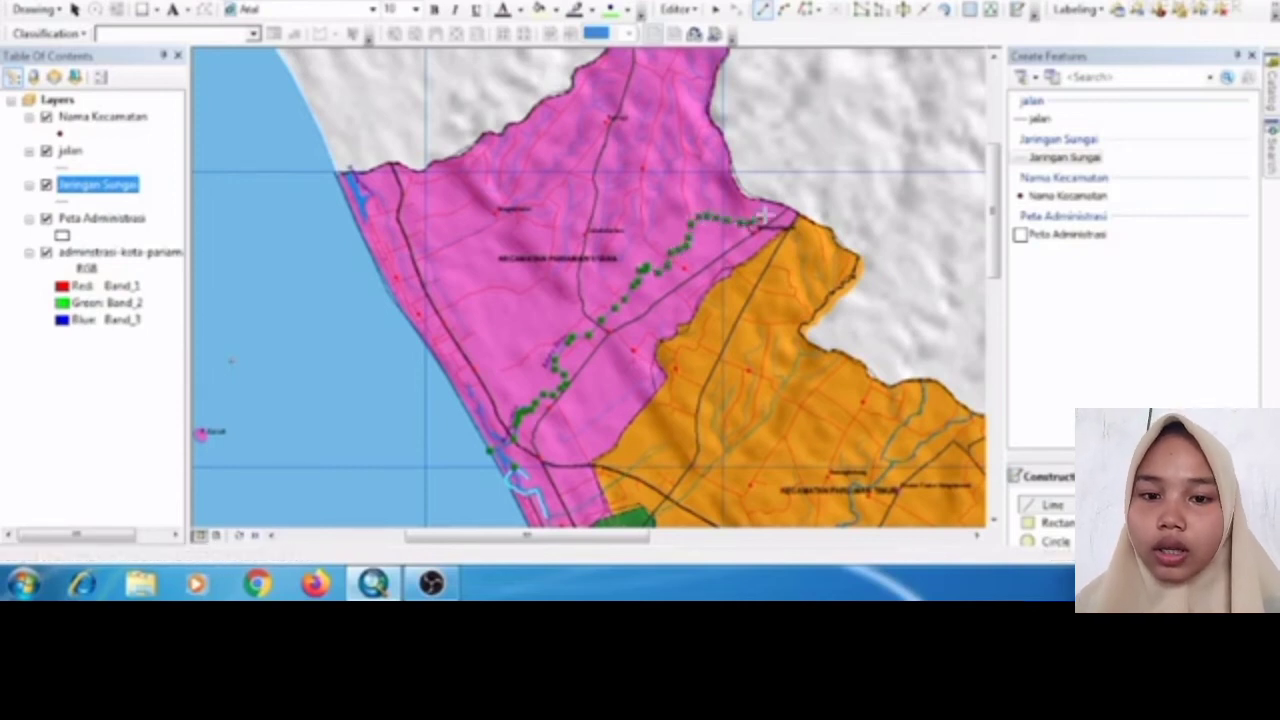
{"action": "right_click", "coordinate": [777, 204]}
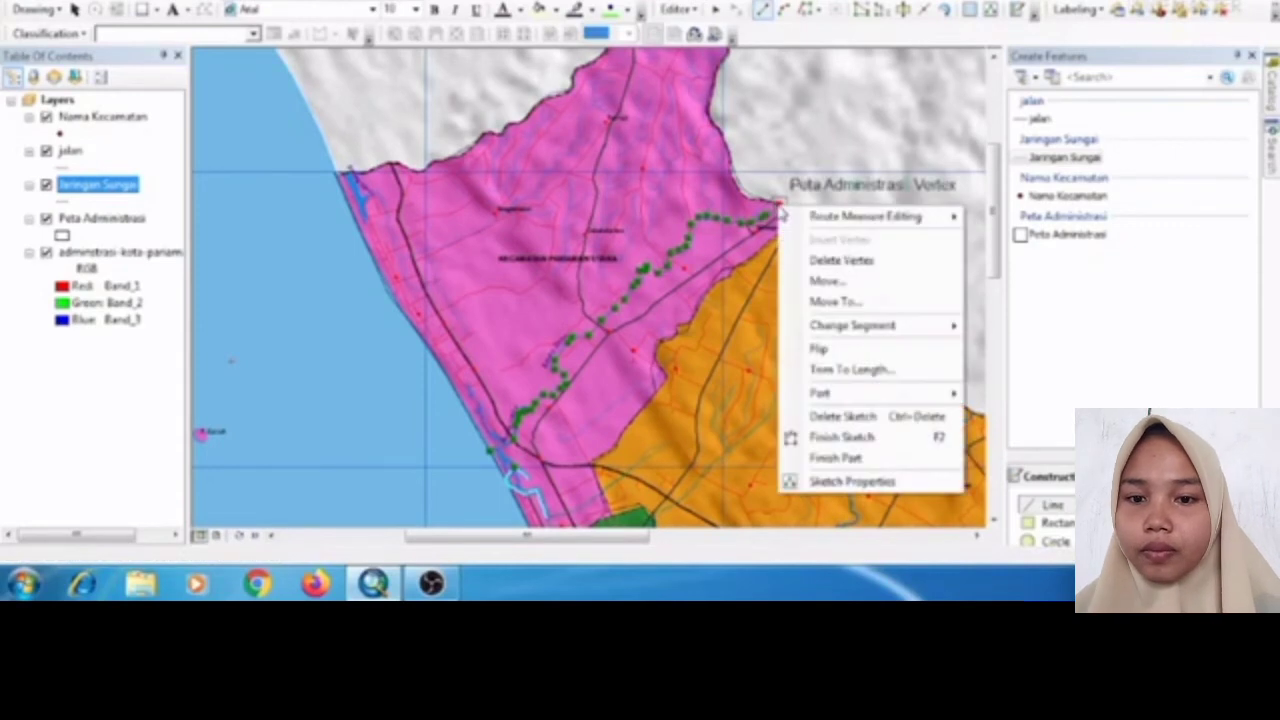
{"action": "left_click", "coordinate": [833, 437]}
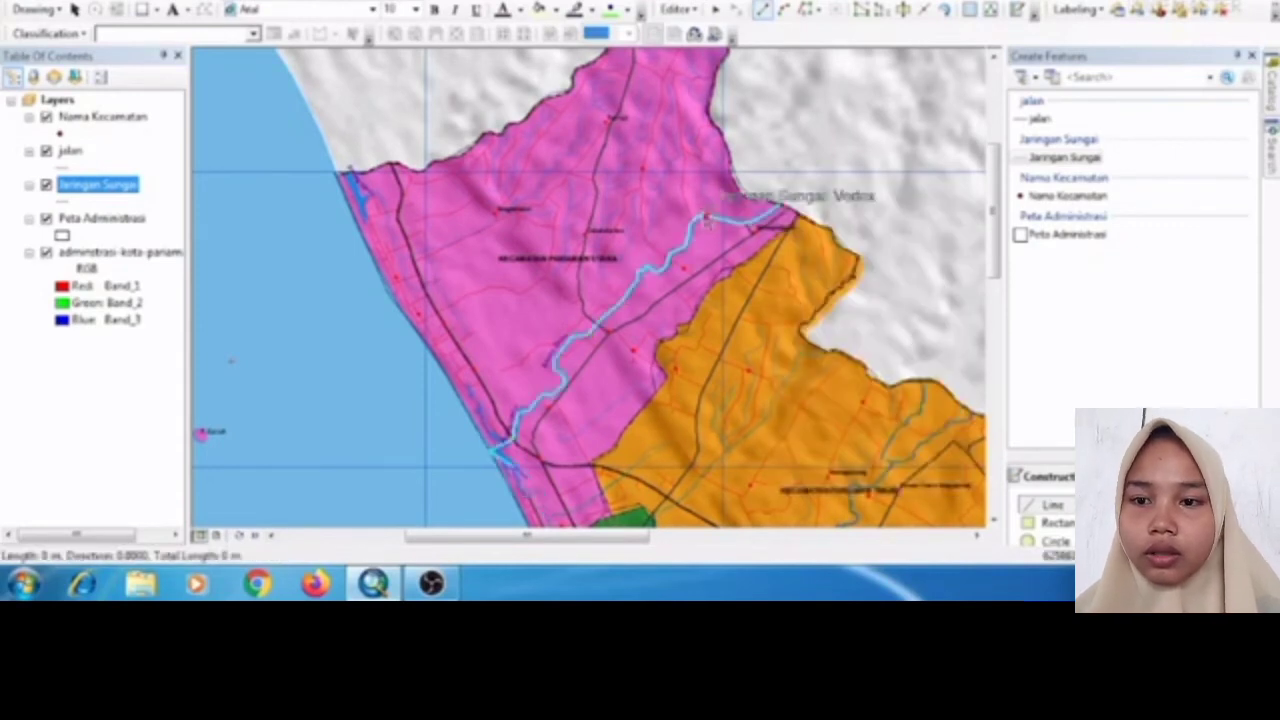
- Digitize the tributary running north from the main river's eastern bend to the Pariaman Utara boundary and finish the sketch
{"action": "left_click", "coordinate": [706, 212]}
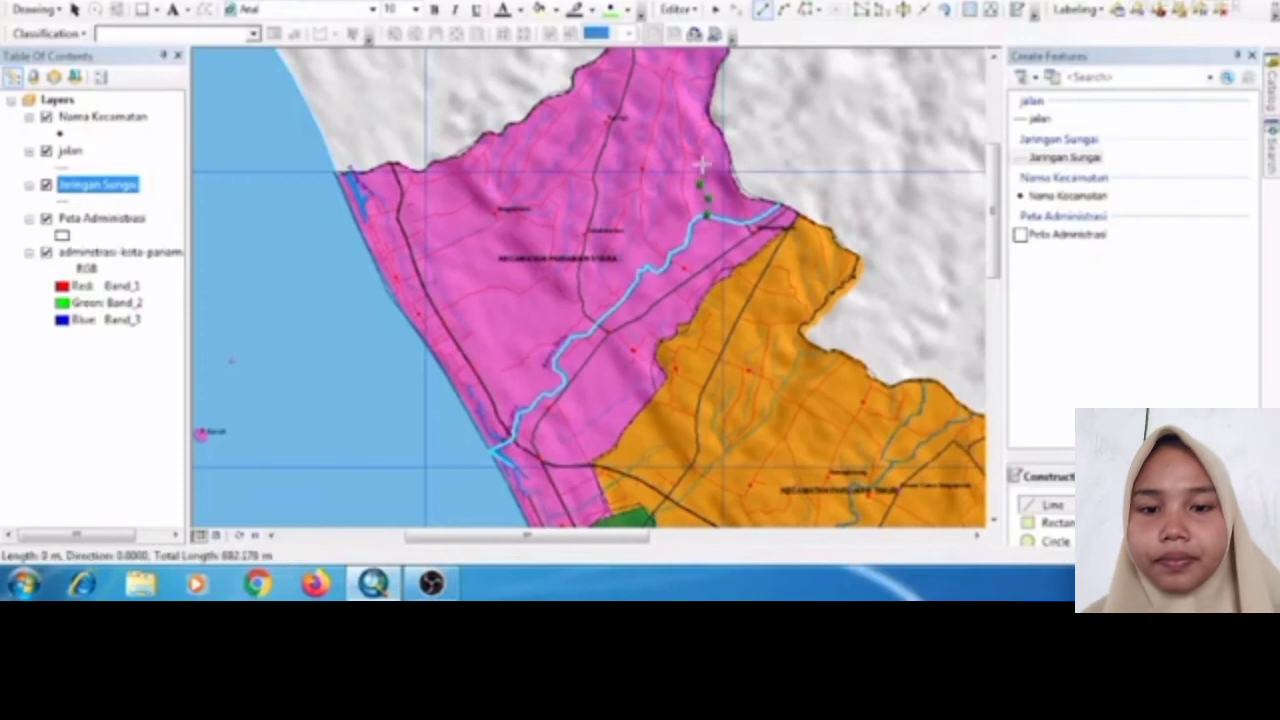
{"action": "left_click", "coordinate": [716, 130]}
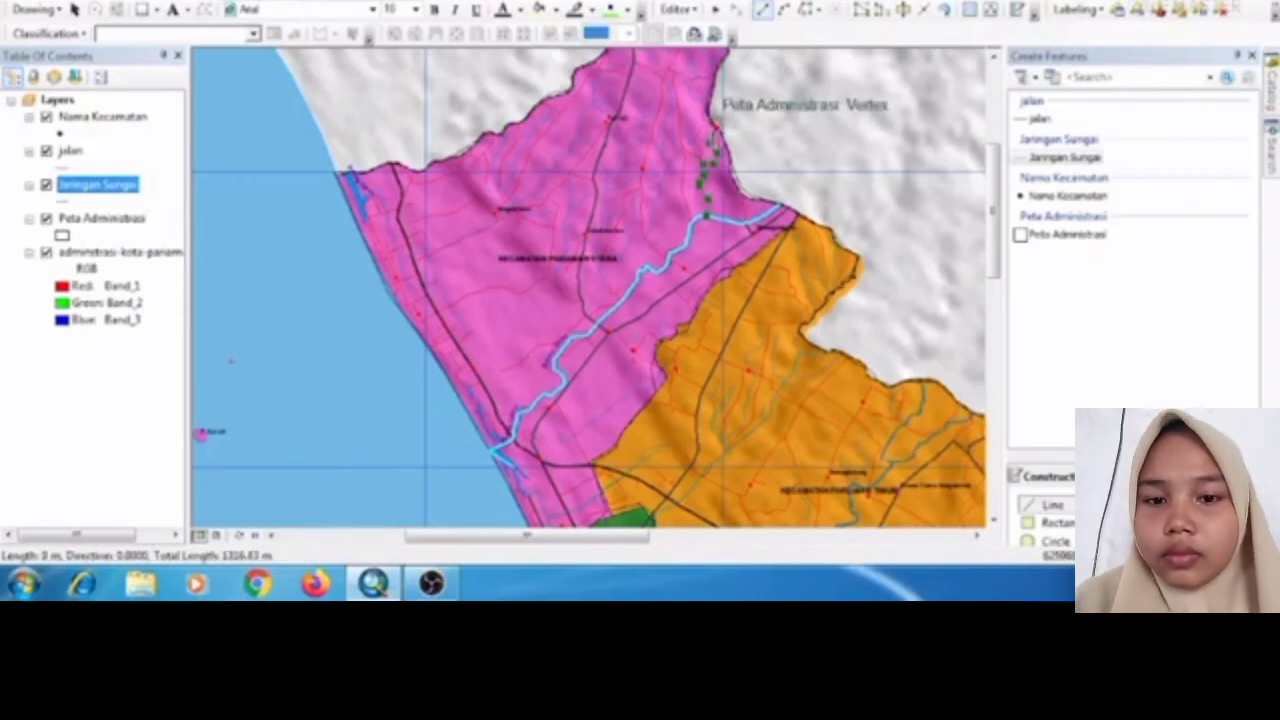
{"action": "right_click", "coordinate": [711, 128]}
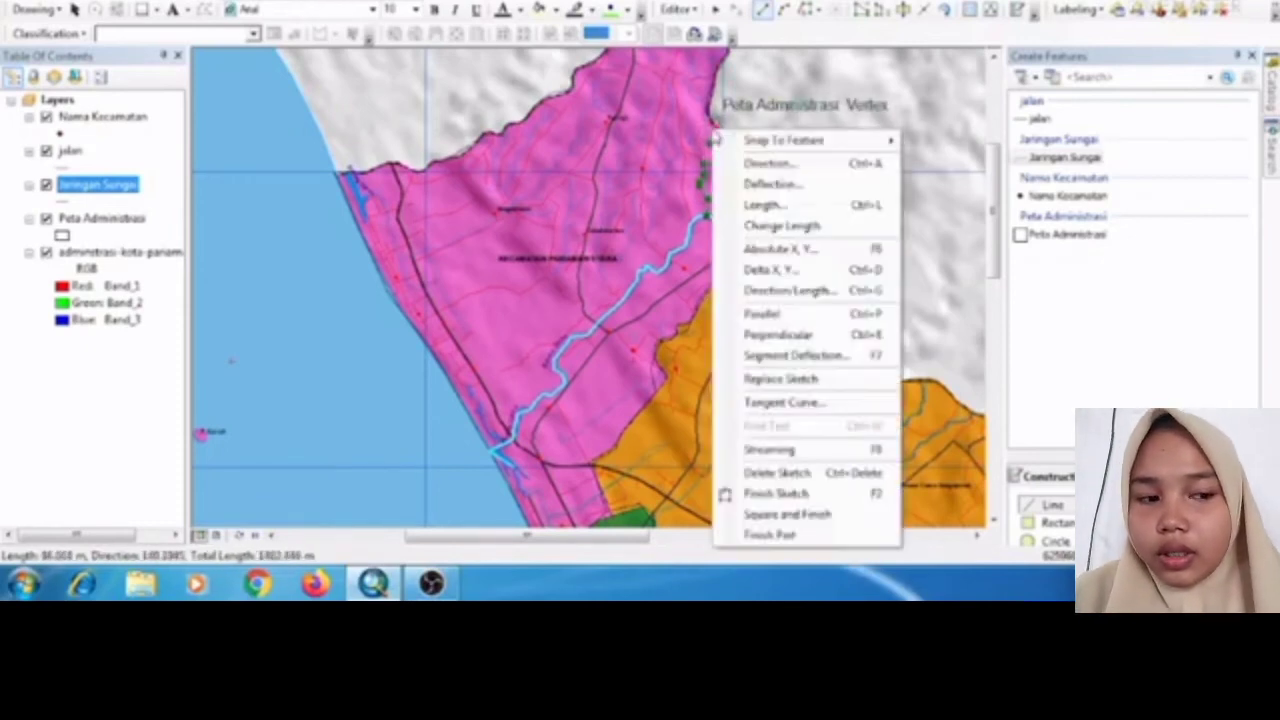
{"action": "left_click", "coordinate": [792, 491]}
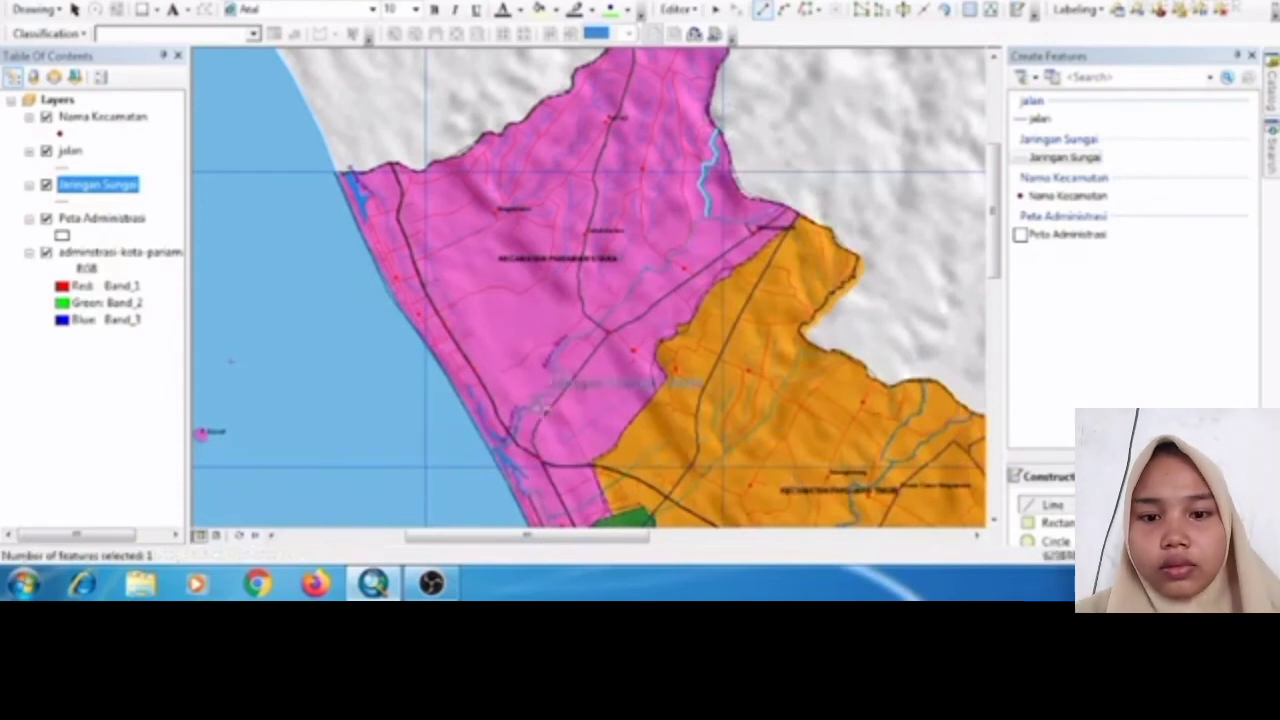
- Digitize the short river running northeast across southeastern Pariaman Utara to the Pariaman Timur boundary and finish the sketch
{"action": "left_click", "coordinate": [559, 434]}
{"action": "left_click", "coordinate": [569, 435]}
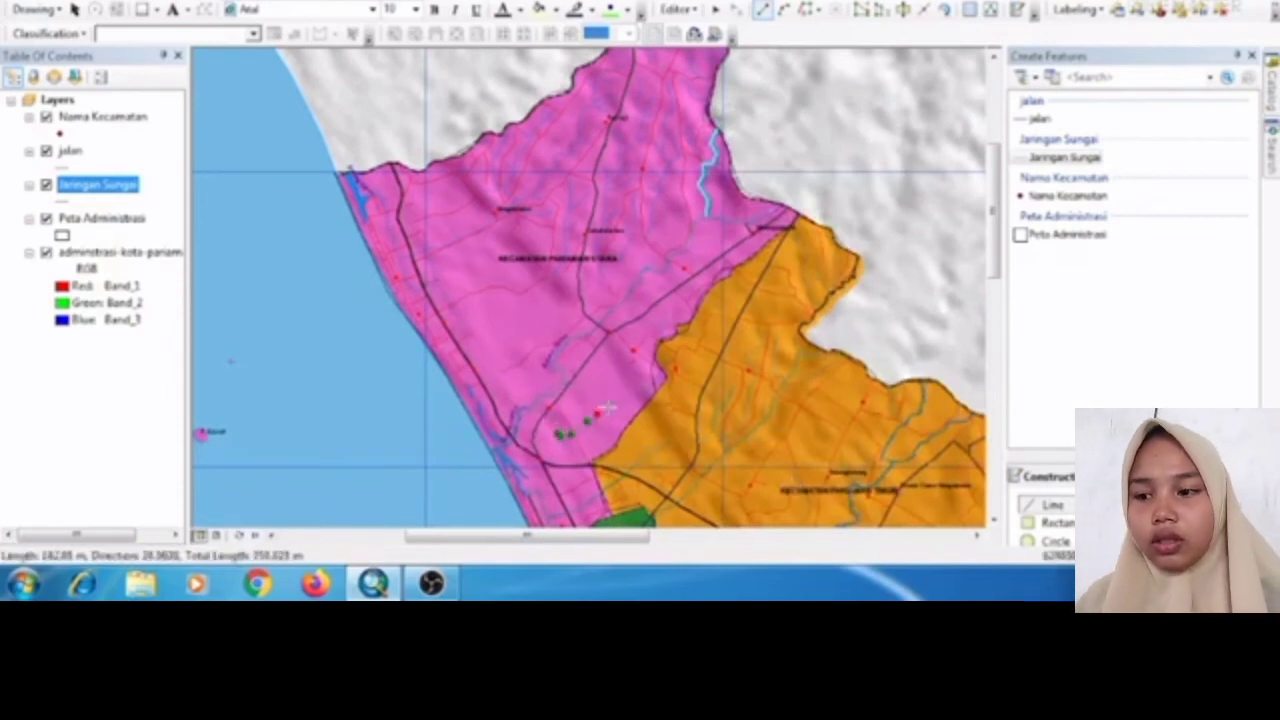
{"action": "left_click", "coordinate": [660, 369]}
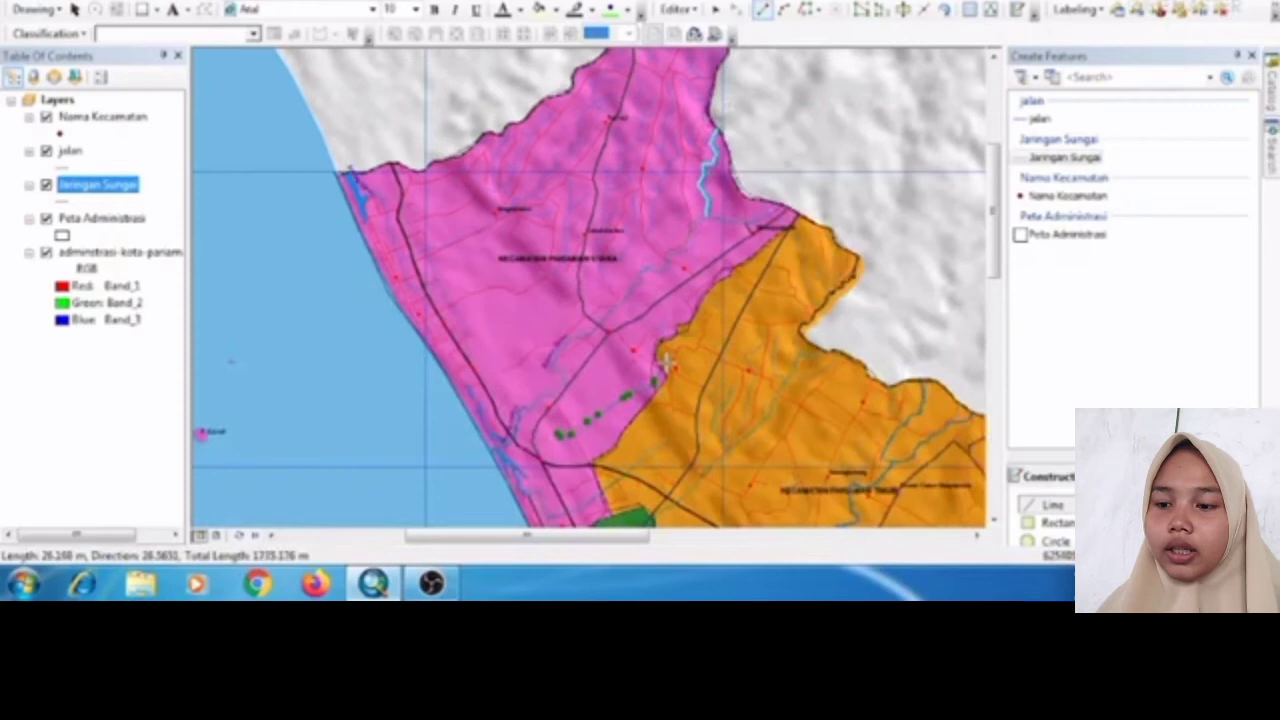
{"action": "right_click", "coordinate": [676, 355]}
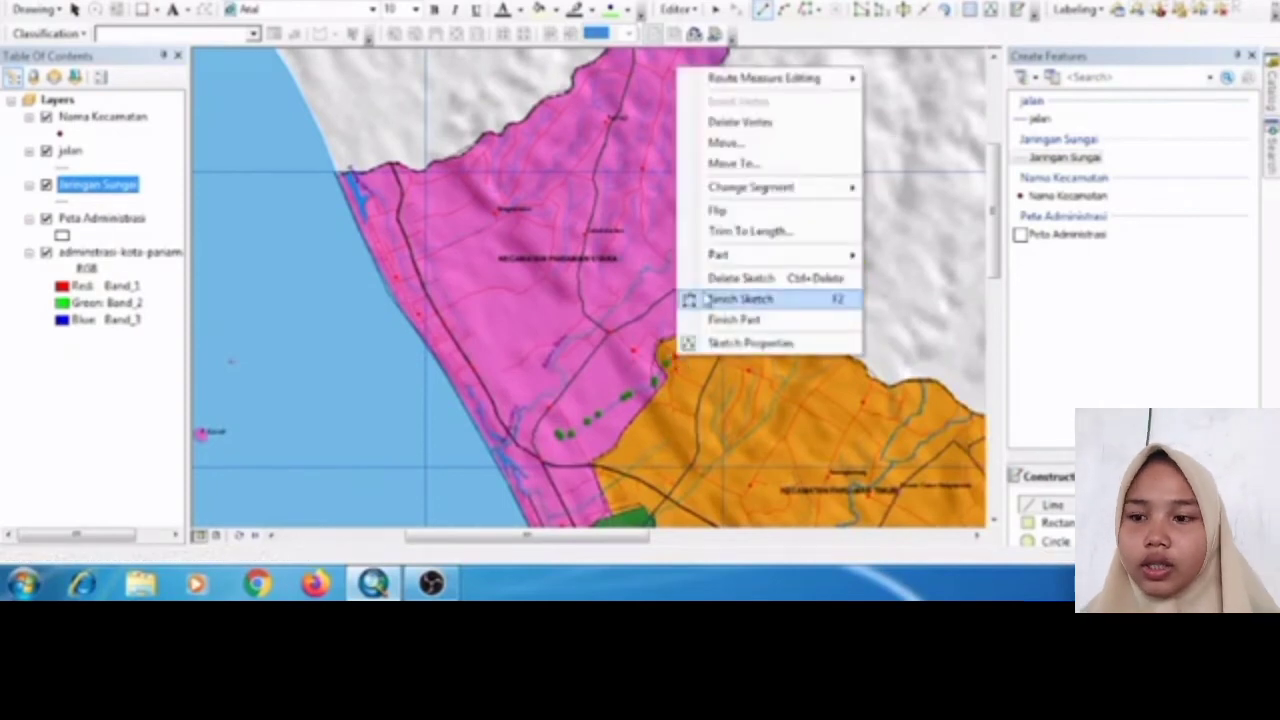
{"action": "left_click", "coordinate": [740, 299]}
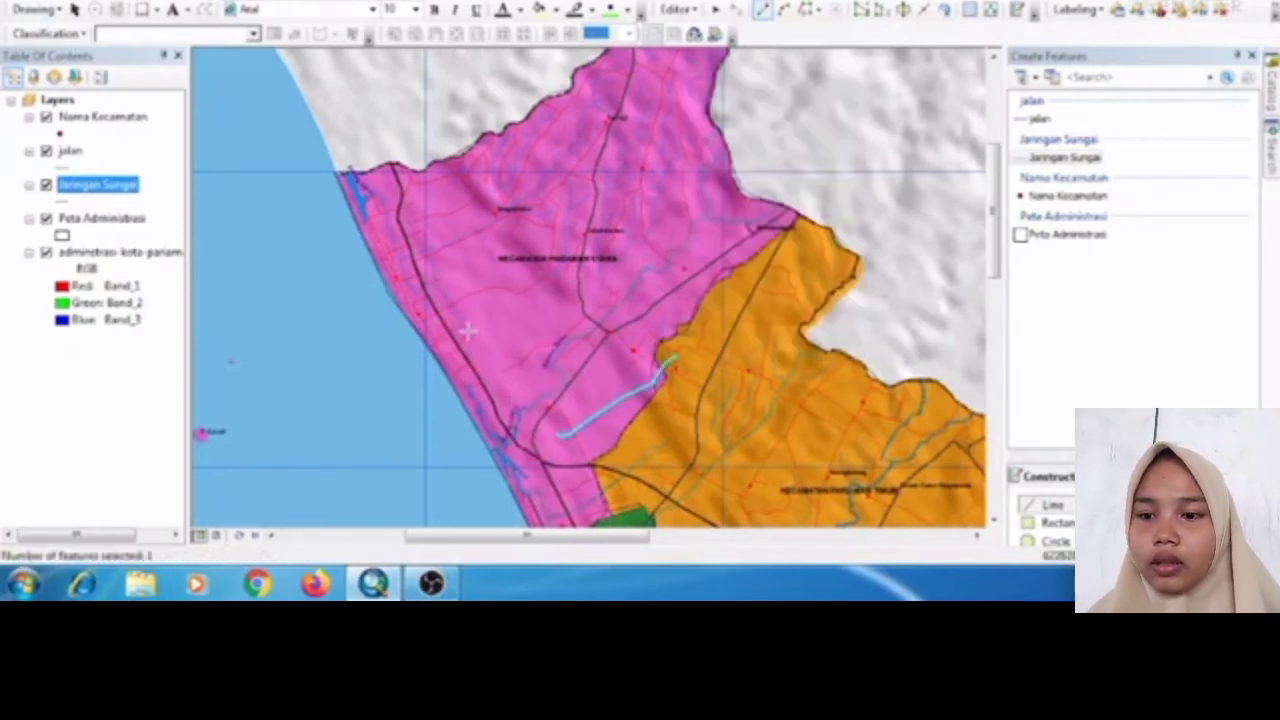
- Digitize the river from the west-central coastal strip of Pariaman Utara northeast to the district's northern boundary and finish the sketch
{"action": "left_click", "coordinate": [437, 283]}
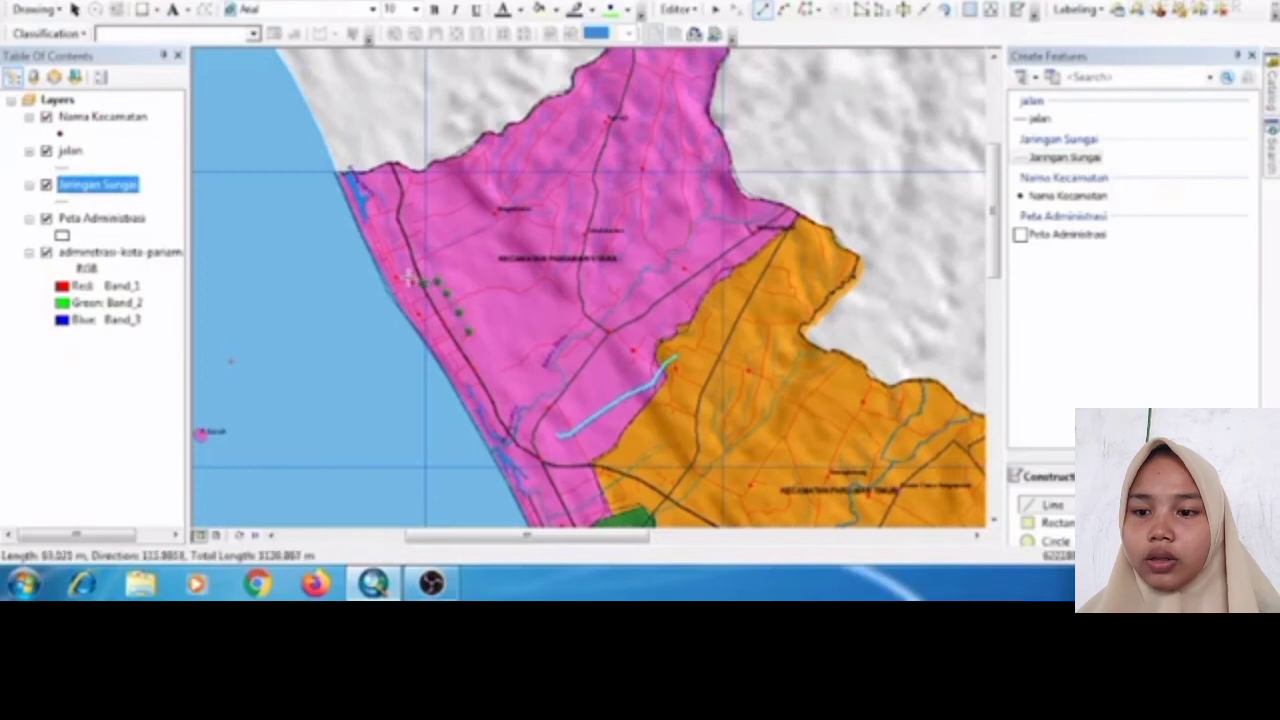
{"action": "left_click", "coordinate": [407, 266]}
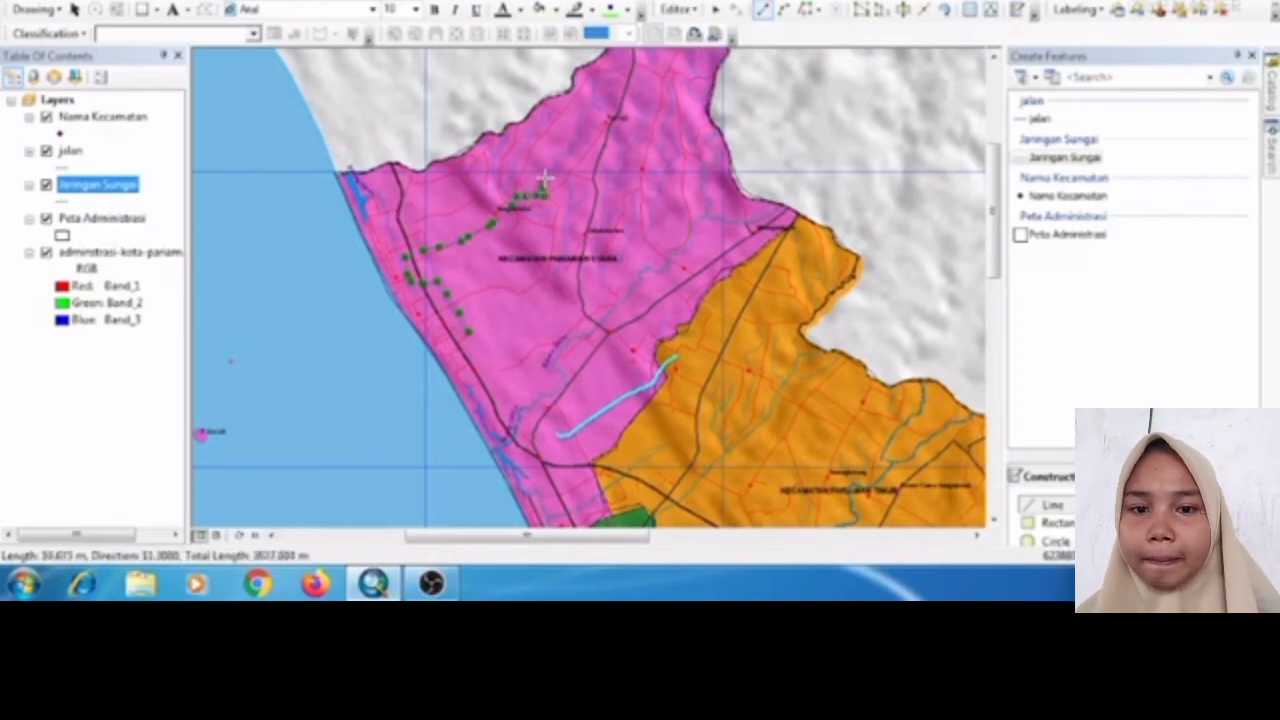
{"action": "left_click", "coordinate": [548, 176]}
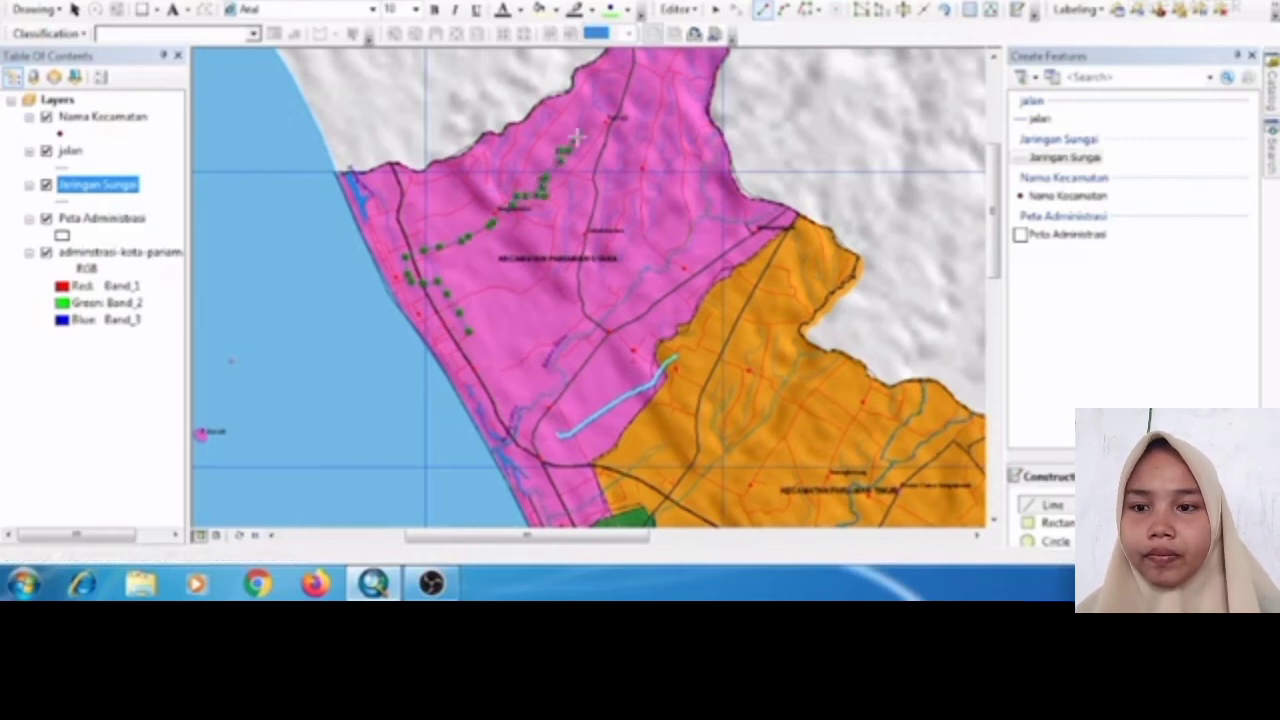
{"action": "left_click", "coordinate": [595, 82]}
{"action": "left_click", "coordinate": [585, 66]}
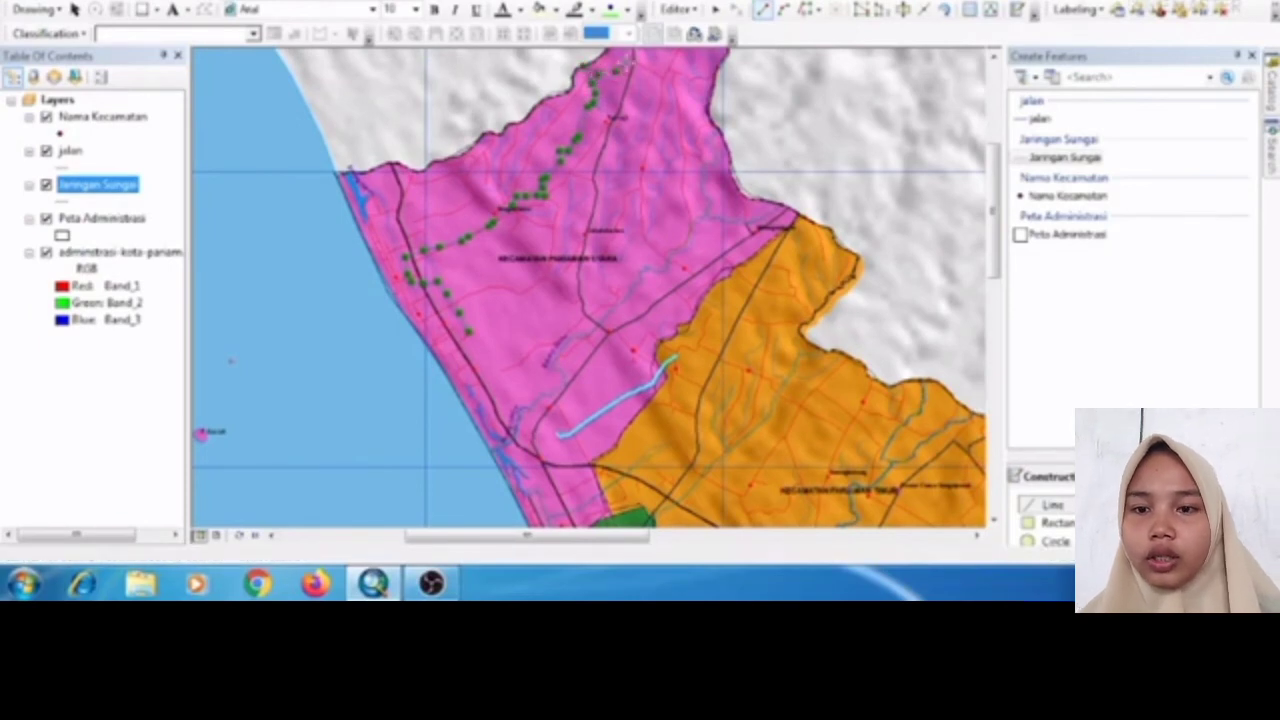
{"action": "right_click", "coordinate": [627, 63]}
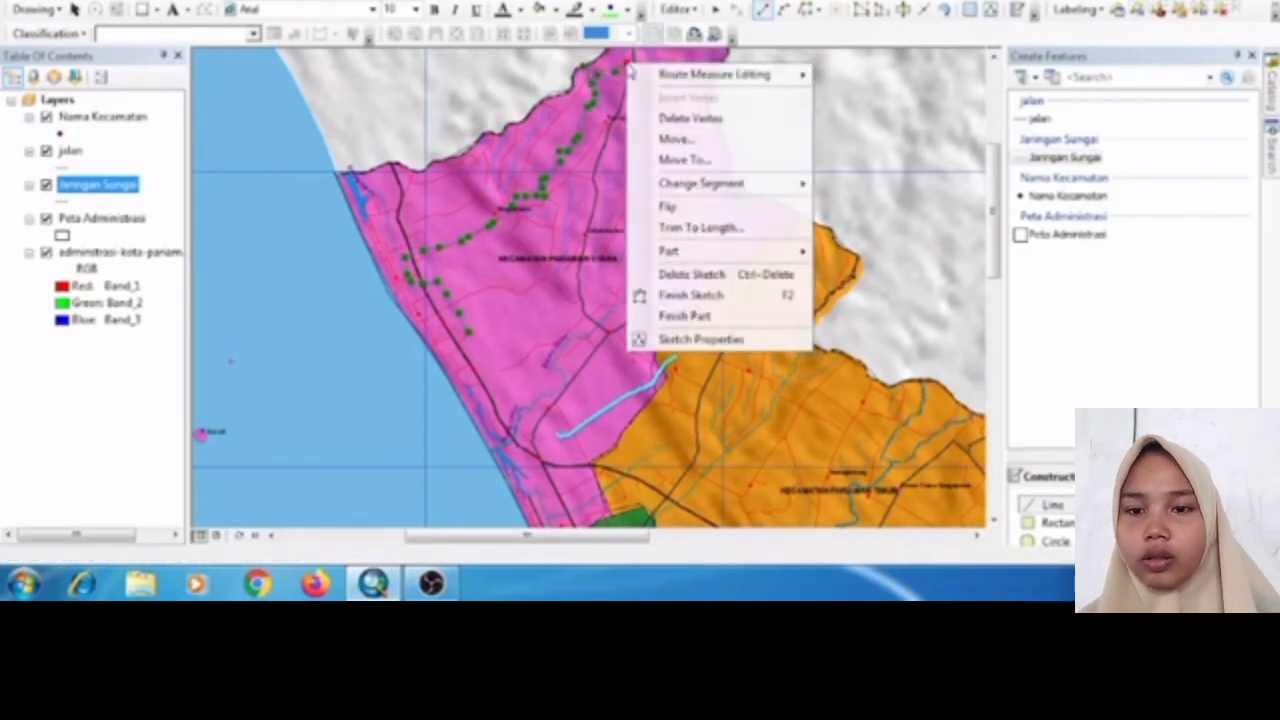
{"action": "left_click", "coordinate": [677, 294]}
- Trace the river branch from the western river bend northwest along the coast to Pariaman Utara's northwestern corner and finish the sketch
{"action": "left_click", "coordinate": [405, 257]}
{"action": "left_click", "coordinate": [395, 247]}
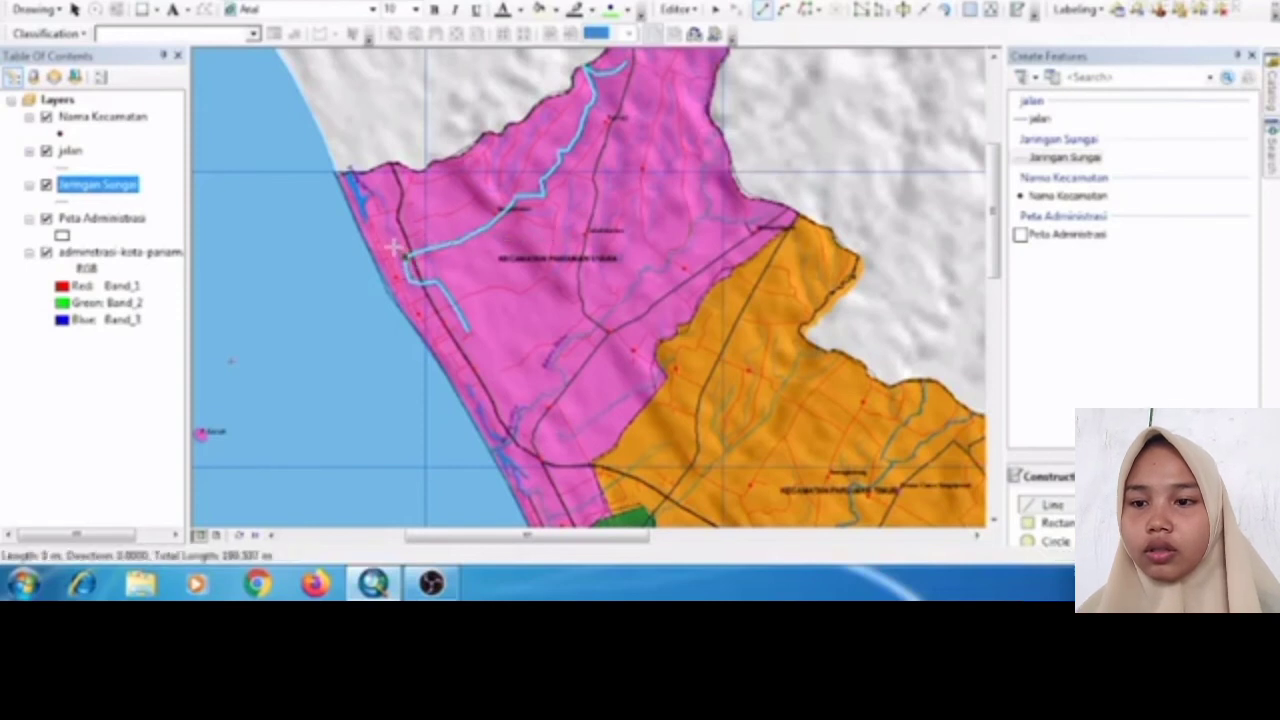
{"action": "left_click", "coordinate": [390, 221]}
{"action": "left_click", "coordinate": [387, 207]}
{"action": "left_click", "coordinate": [380, 204]}
{"action": "left_click", "coordinate": [369, 195]}
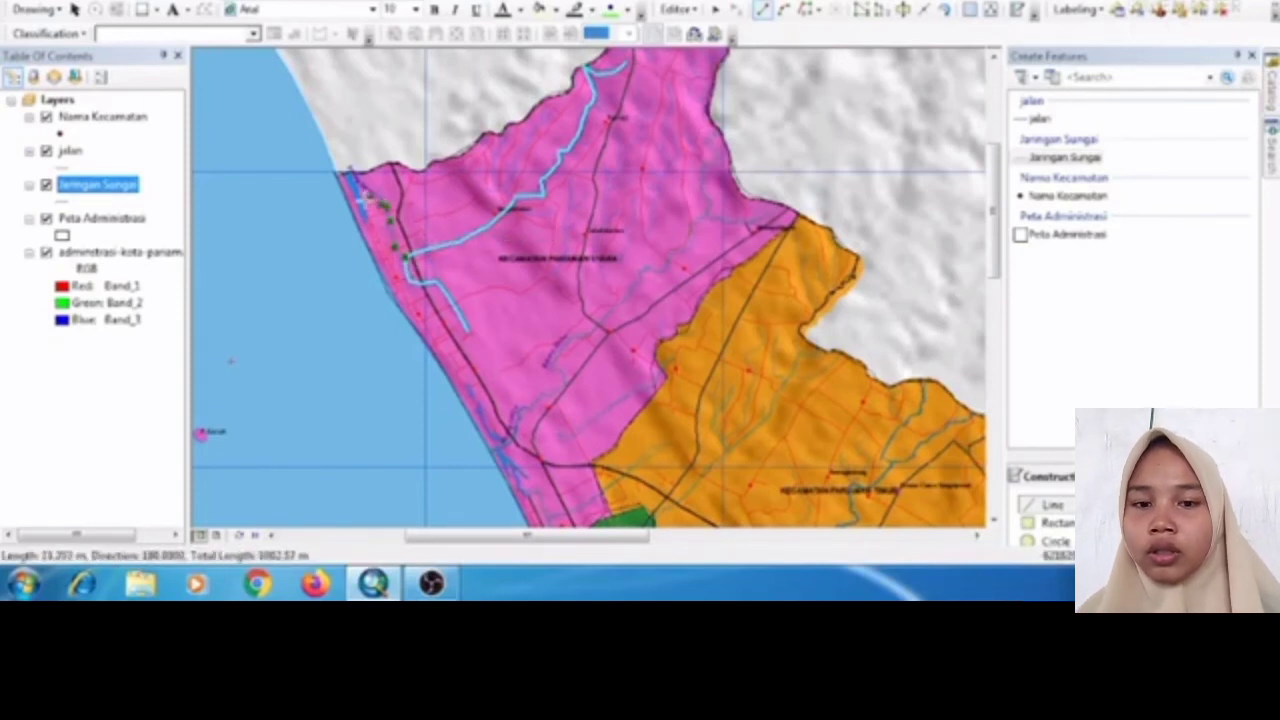
{"action": "left_click", "coordinate": [361, 203]}
{"action": "left_click", "coordinate": [364, 215]}
{"action": "left_click", "coordinate": [357, 197]}
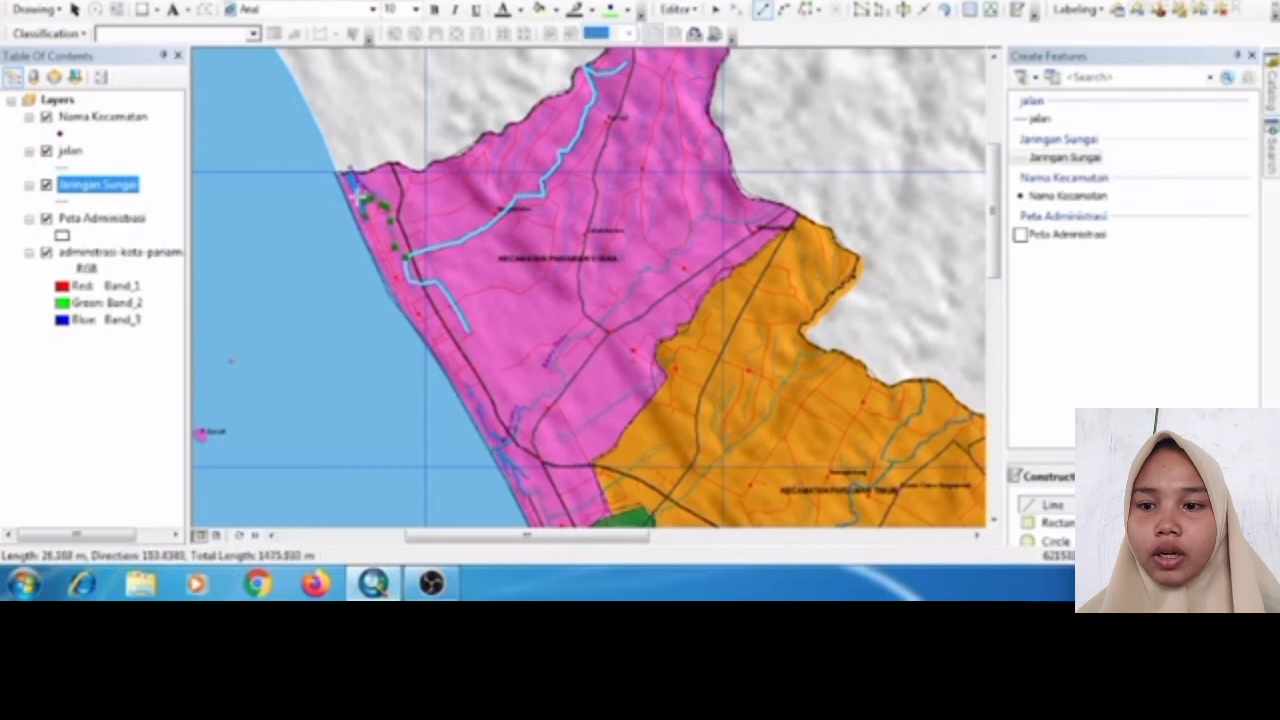
{"action": "right_click", "coordinate": [345, 171]}
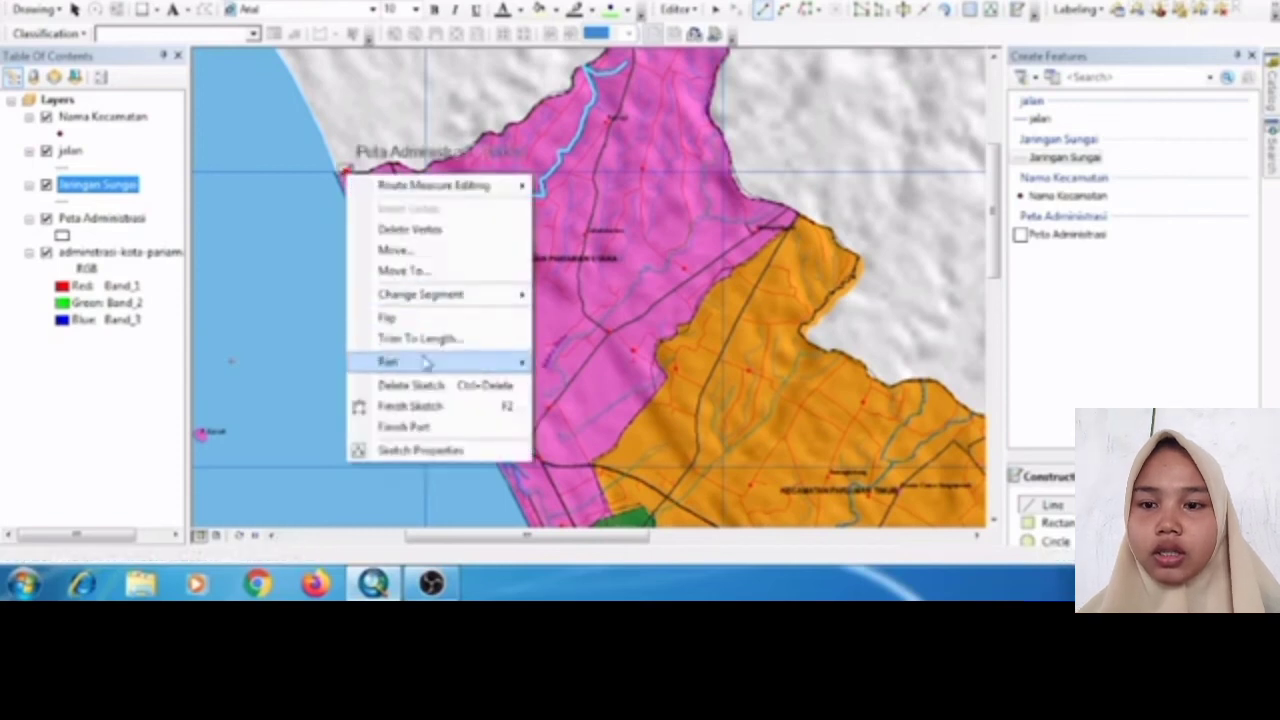
{"action": "left_click", "coordinate": [428, 406]}
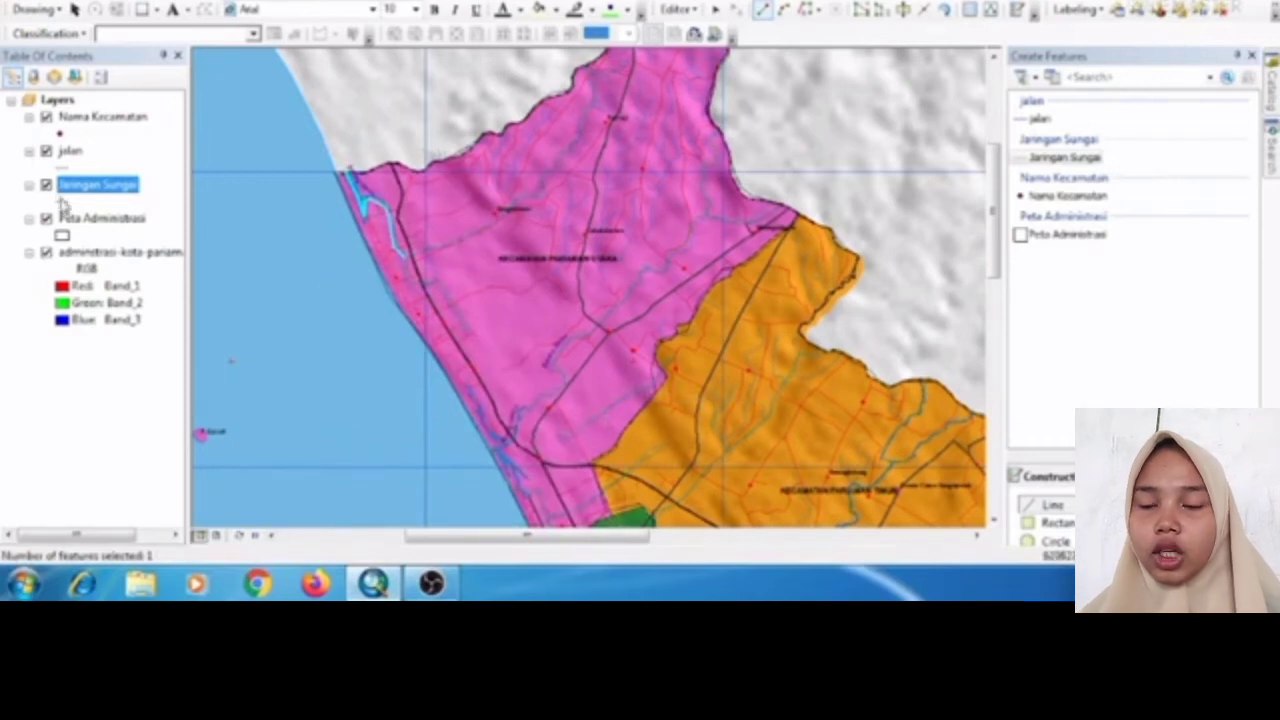
- Increase the line symbol width of the Jaringan Sungai layer by one increment and apply it
{"action": "left_click", "coordinate": [62, 202]}
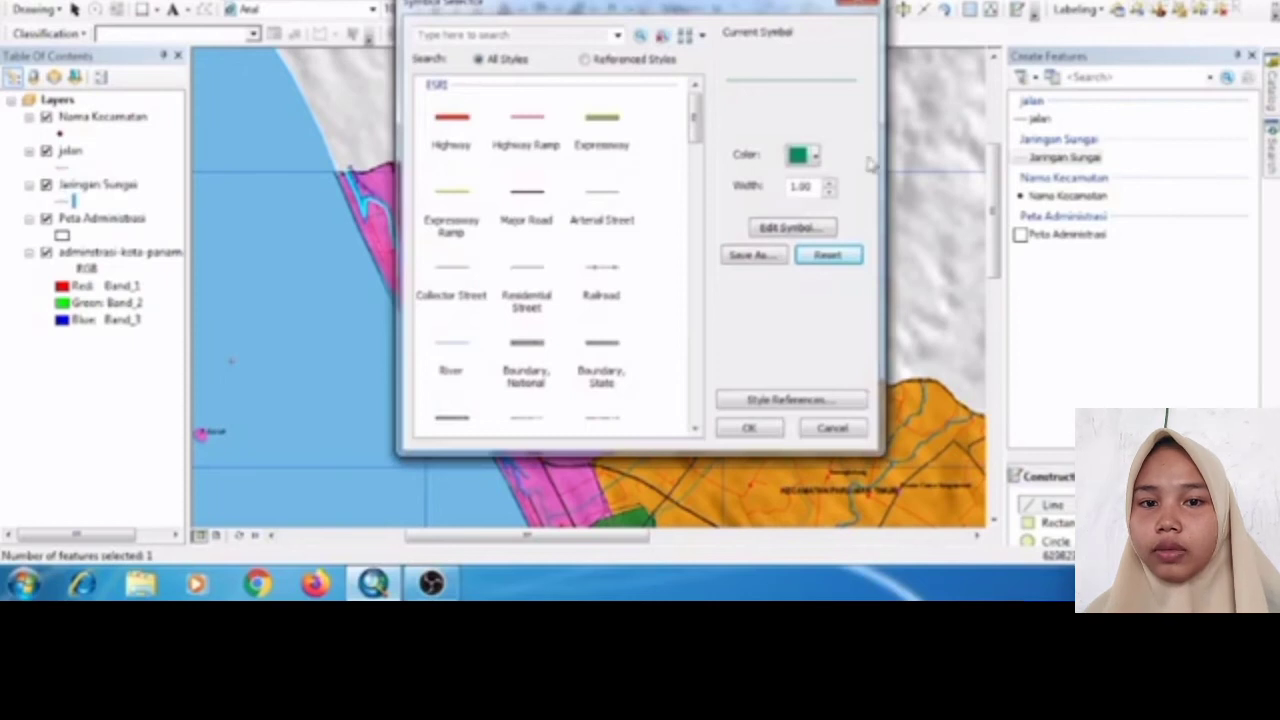
{"action": "left_click", "coordinate": [830, 184]}
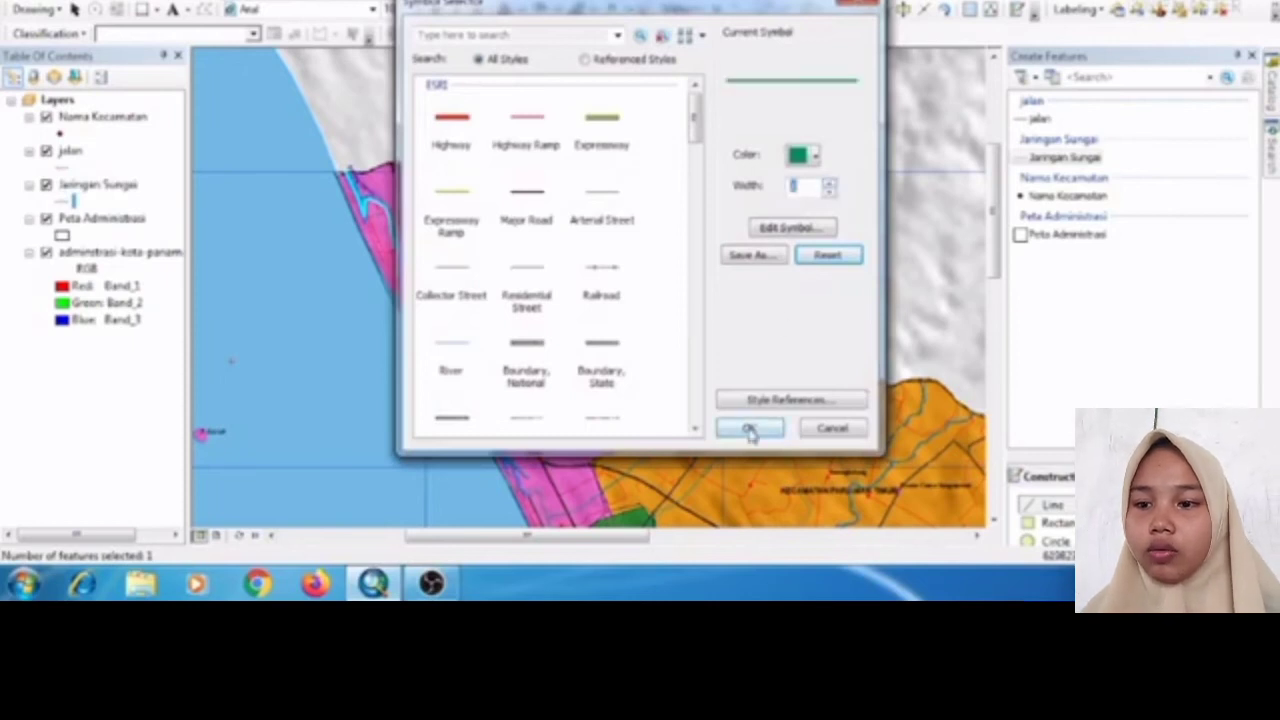
{"action": "left_click", "coordinate": [750, 428]}
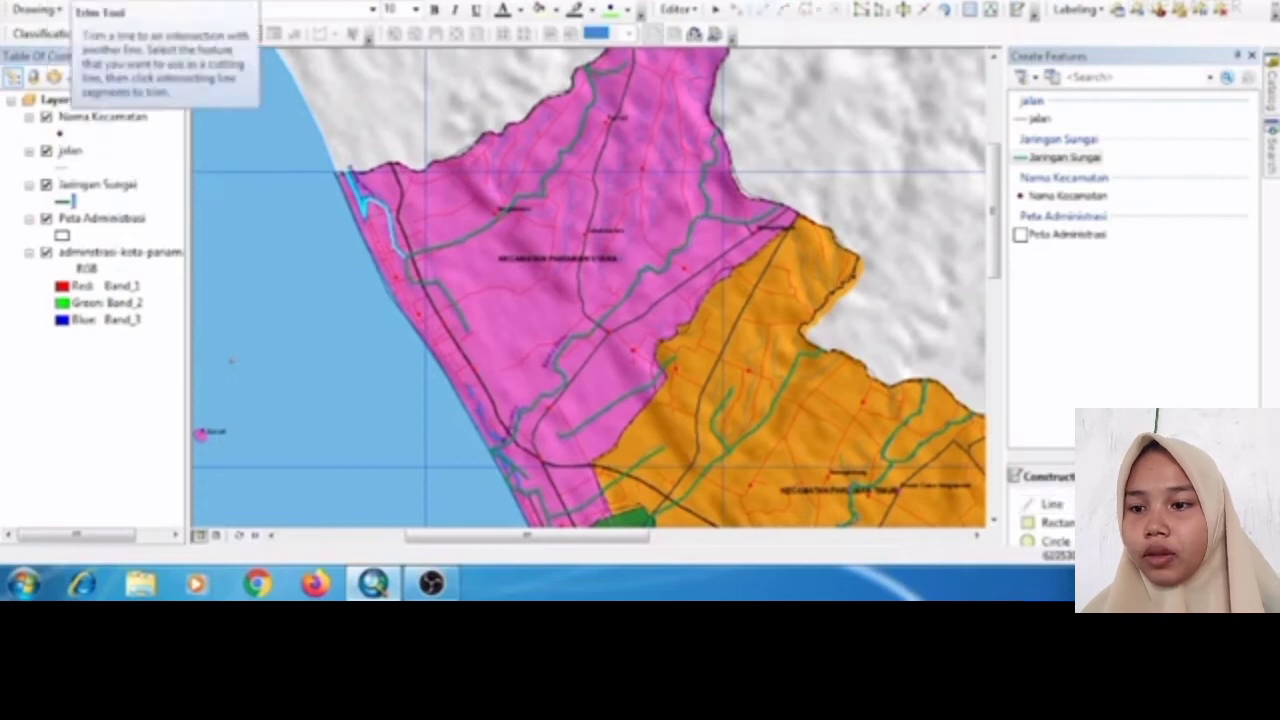
- Digitize the short river segment at the southeastern edge of Kecamatan Pariaman Selatan in the Jaringan Sungai layer and finish the sketch
{"action": "scroll", "coordinate": [556, 294], "scroll_direction": "up", "scroll_amount": 1}
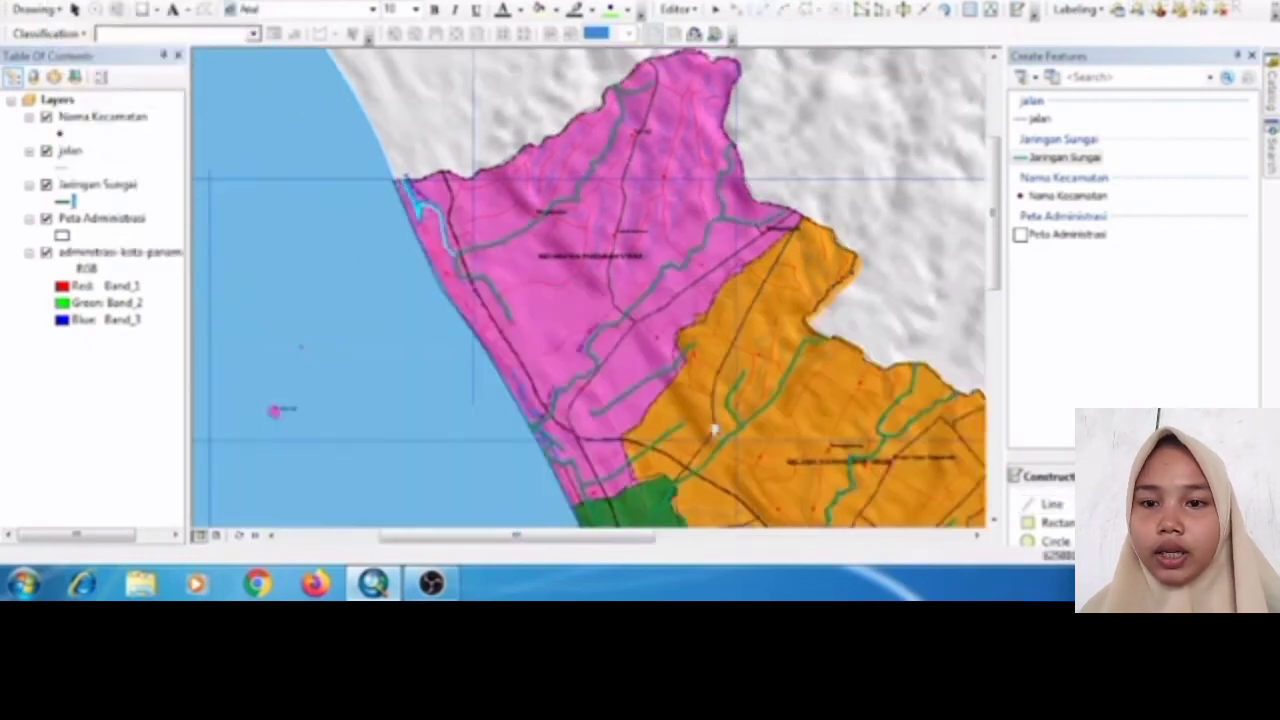
{"action": "scroll", "coordinate": [724, 445], "scroll_direction": "up", "scroll_amount": 1}
{"action": "scroll", "coordinate": [739, 457], "scroll_direction": "up", "scroll_amount": 1}
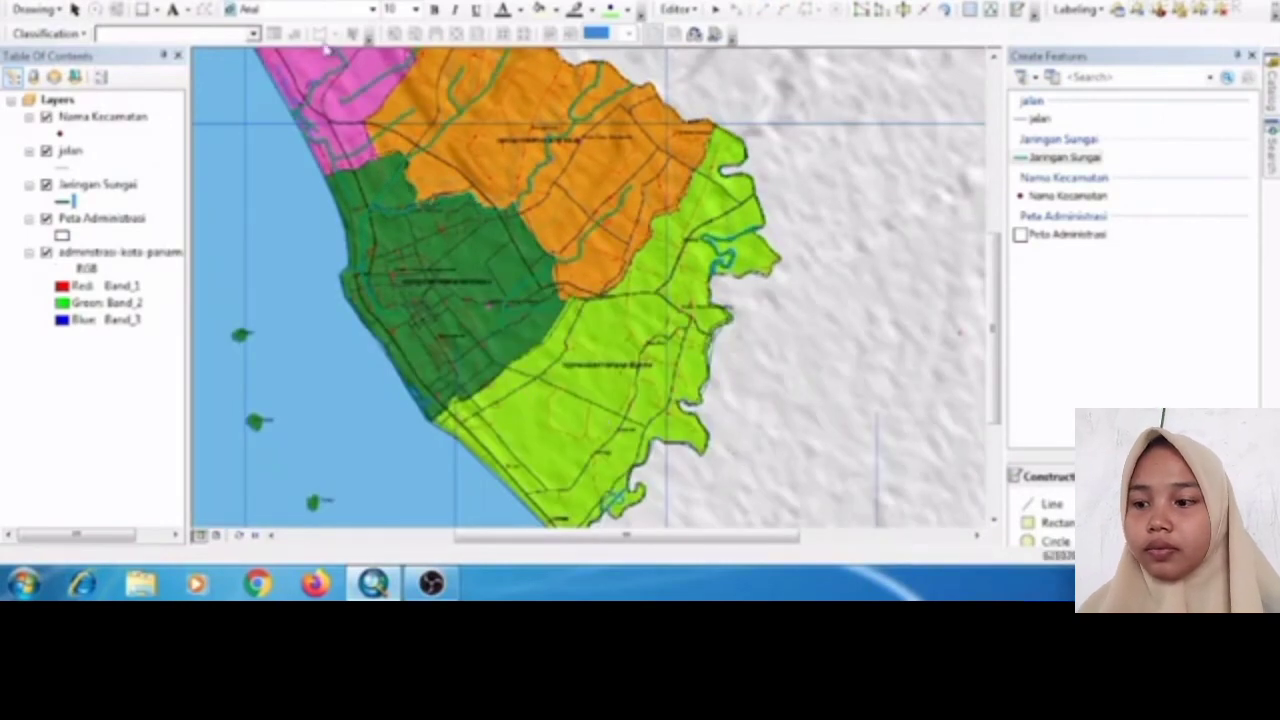
{"action": "left_click", "coordinate": [1052, 510]}
{"action": "left_click", "coordinate": [630, 484]}
{"action": "left_click", "coordinate": [616, 497]}
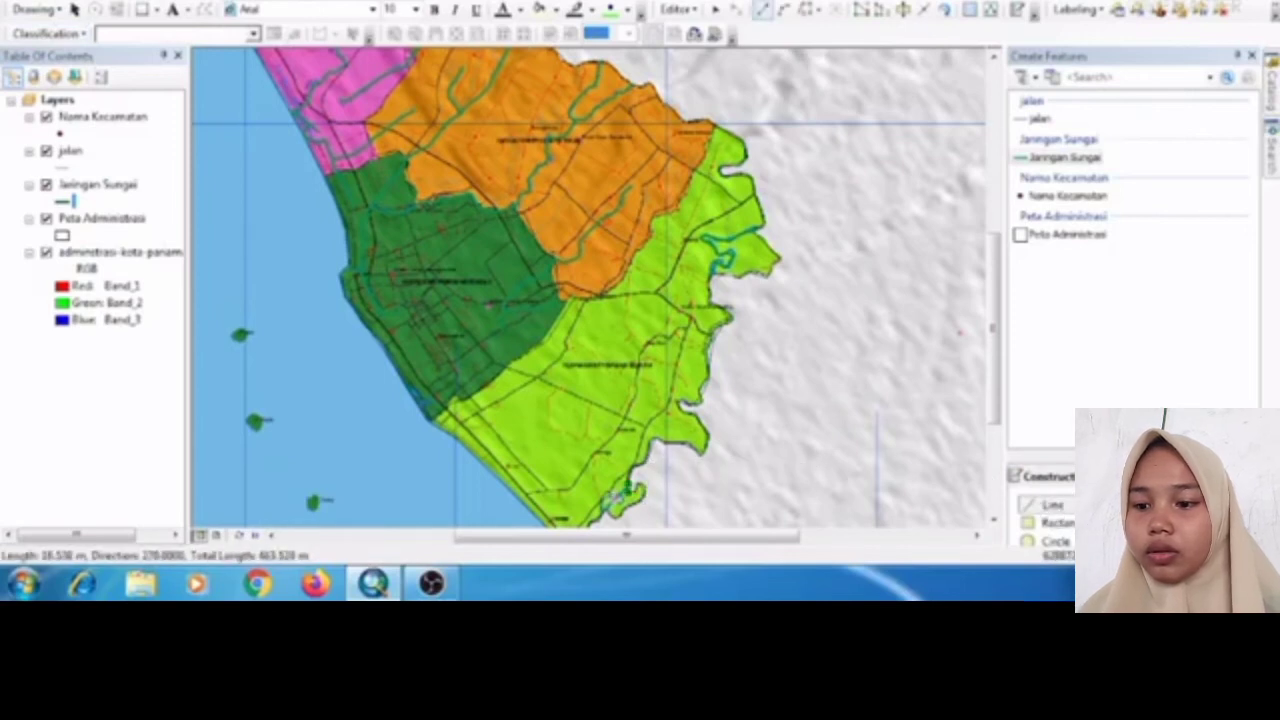
{"action": "left_click", "coordinate": [608, 509]}
{"action": "right_click", "coordinate": [606, 511]}
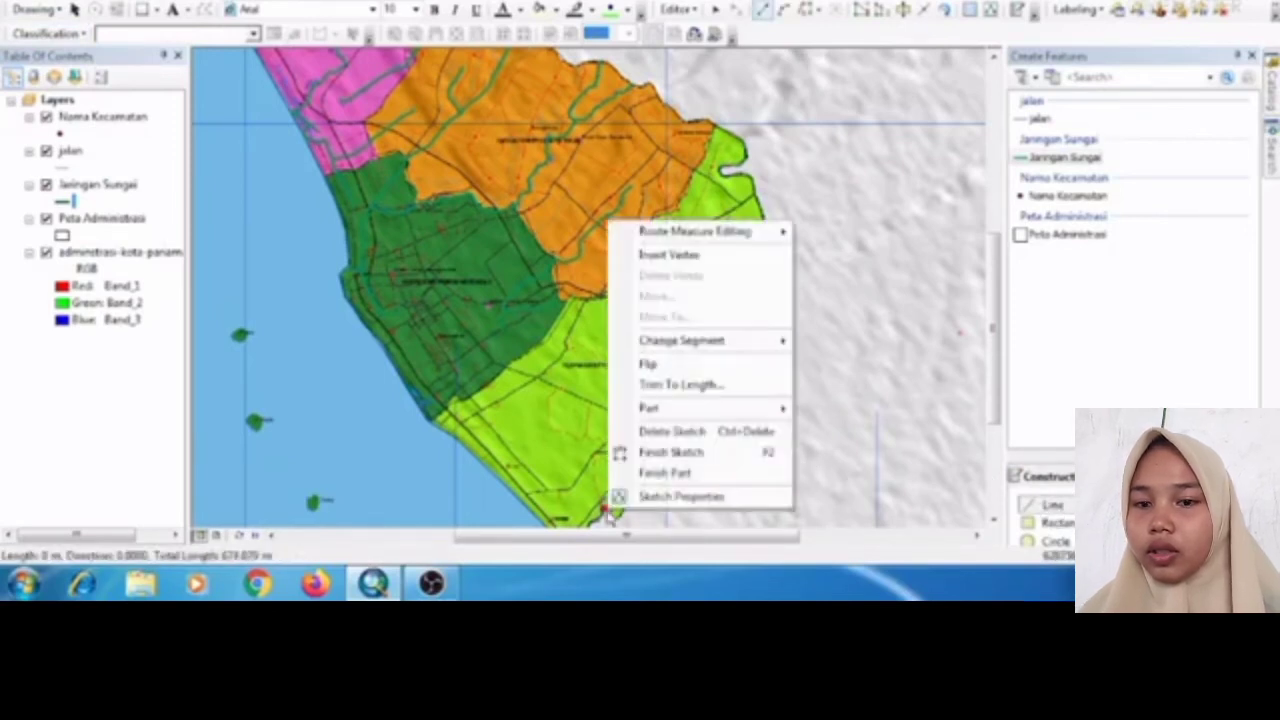
{"action": "left_click", "coordinate": [640, 452]}
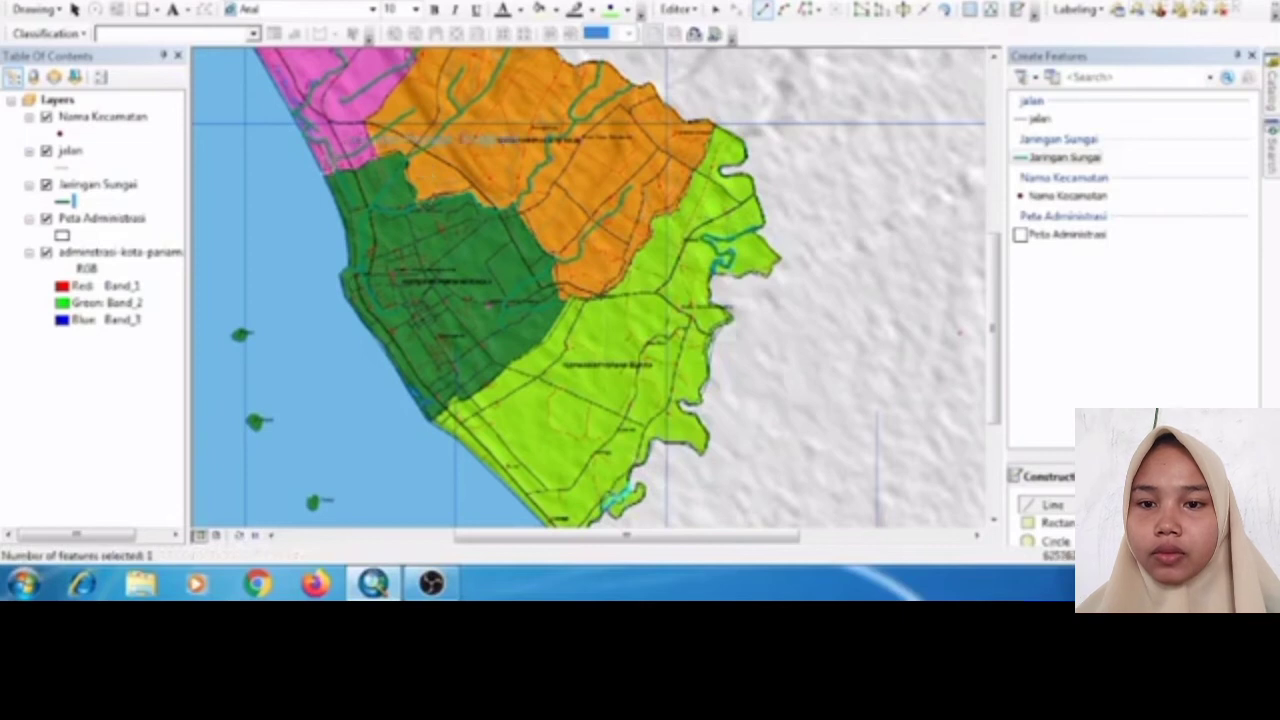
- Select the jalan layer and make its feature template active for digitizing roads
{"action": "left_click", "coordinate": [70, 150]}
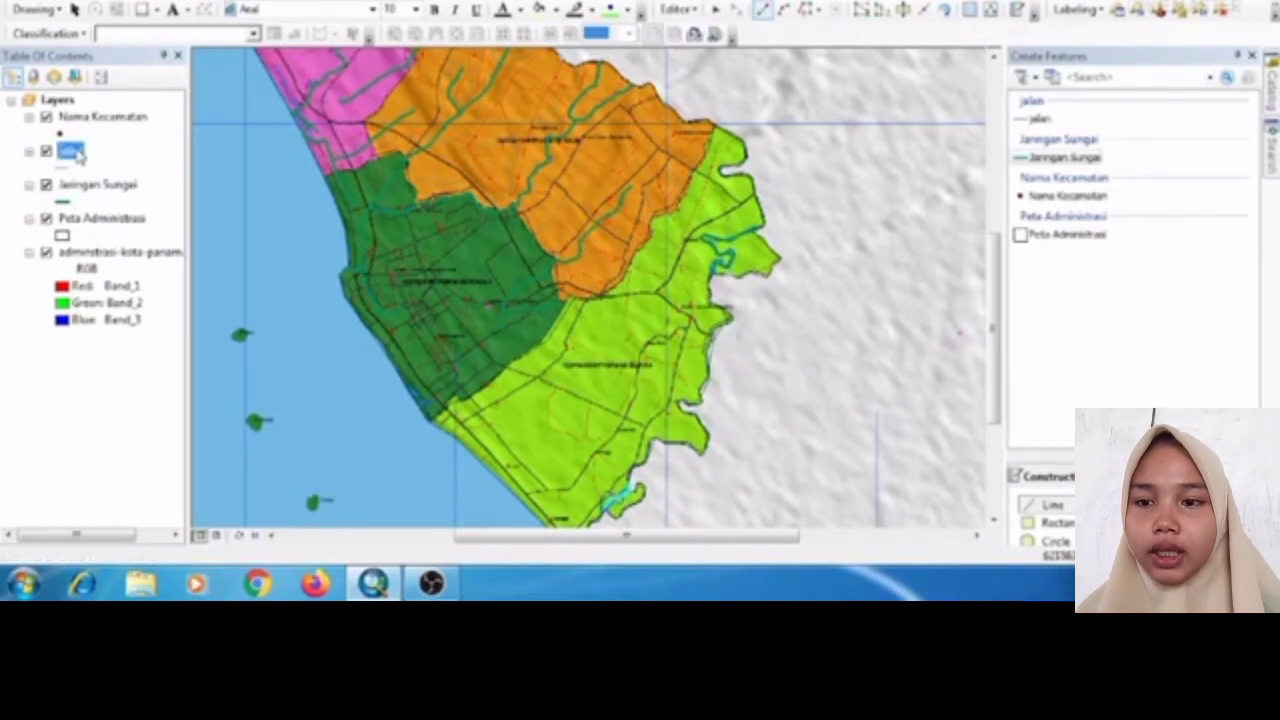
{"action": "left_click", "coordinate": [70, 150]}
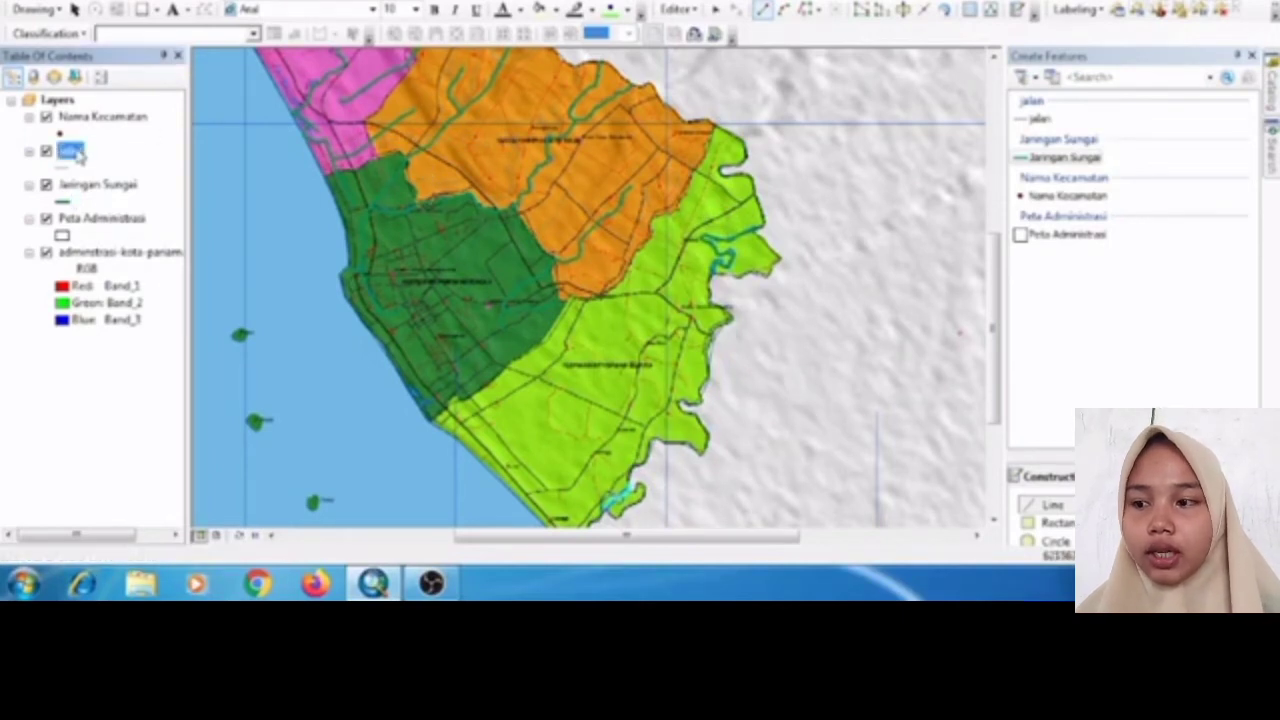
{"action": "left_click", "coordinate": [1035, 120]}
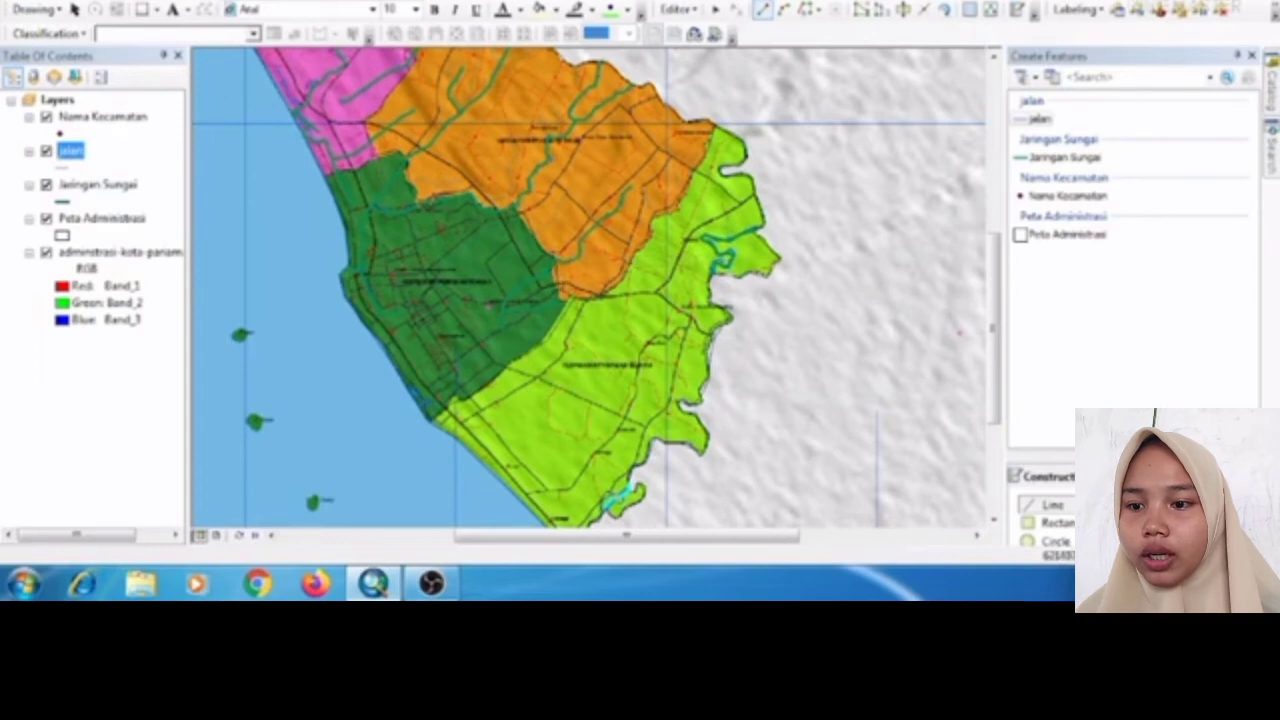
- Start a jalan line at the southern tip of Kecamatan Pariaman Selatan and trace the coastal road northwest through the district
{"action": "left_click", "coordinate": [58, 0]}
{"action": "left_click_drag", "start_coordinate": [537, 286], "coordinate": [542, 213]}
{"action": "left_click_drag", "start_coordinate": [574, 267], "coordinate": [603, 240]}
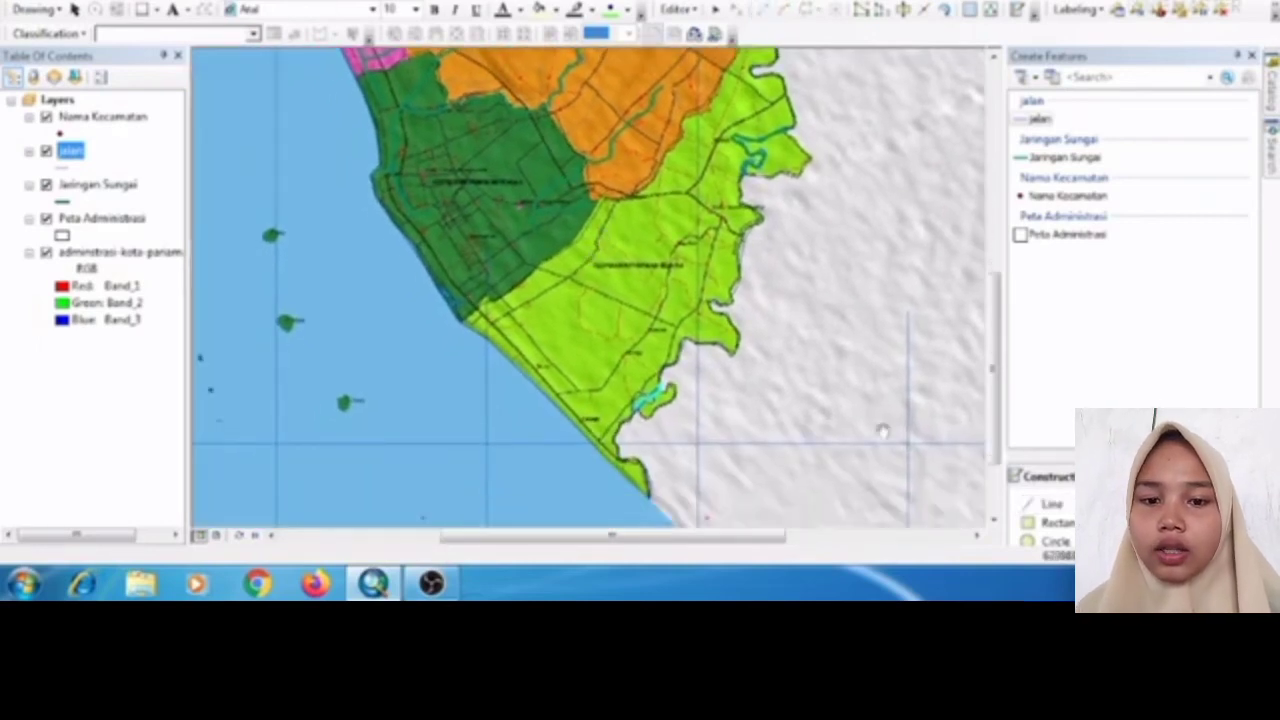
{"action": "left_click", "coordinate": [1052, 505]}
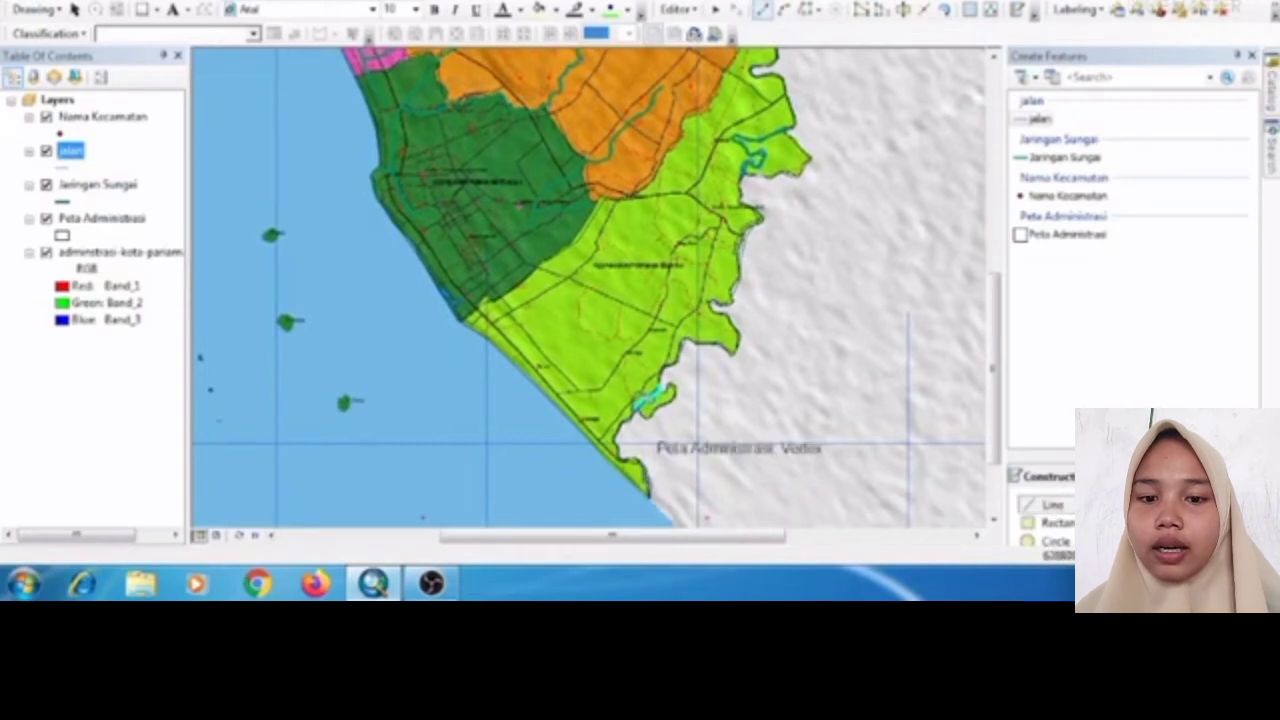
{"action": "left_click", "coordinate": [639, 459]}
{"action": "left_click", "coordinate": [632, 459]}
{"action": "left_click", "coordinate": [597, 443]}
{"action": "left_click", "coordinate": [567, 398]}
{"action": "left_click", "coordinate": [548, 382]}
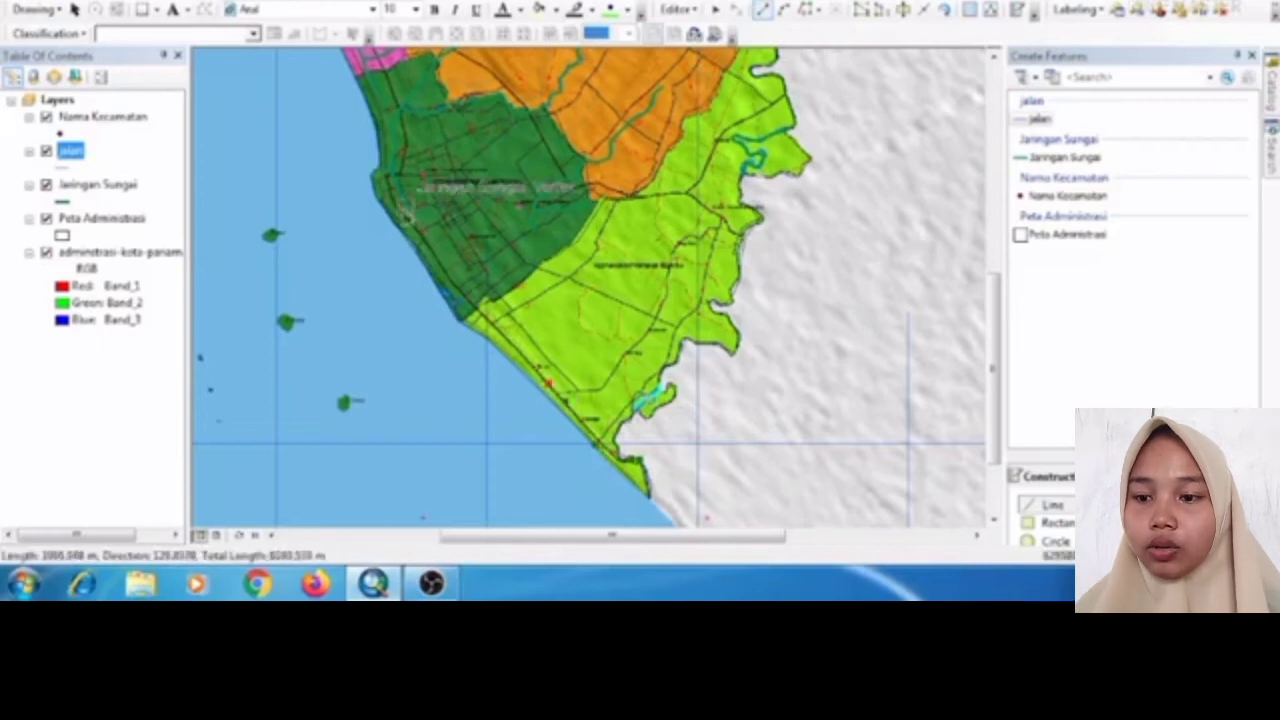
- Continue the coastal road sketch north through Kecamatan Pariaman Tengah to the Pariaman Utara boundary
{"action": "left_click", "coordinate": [425, 242]}
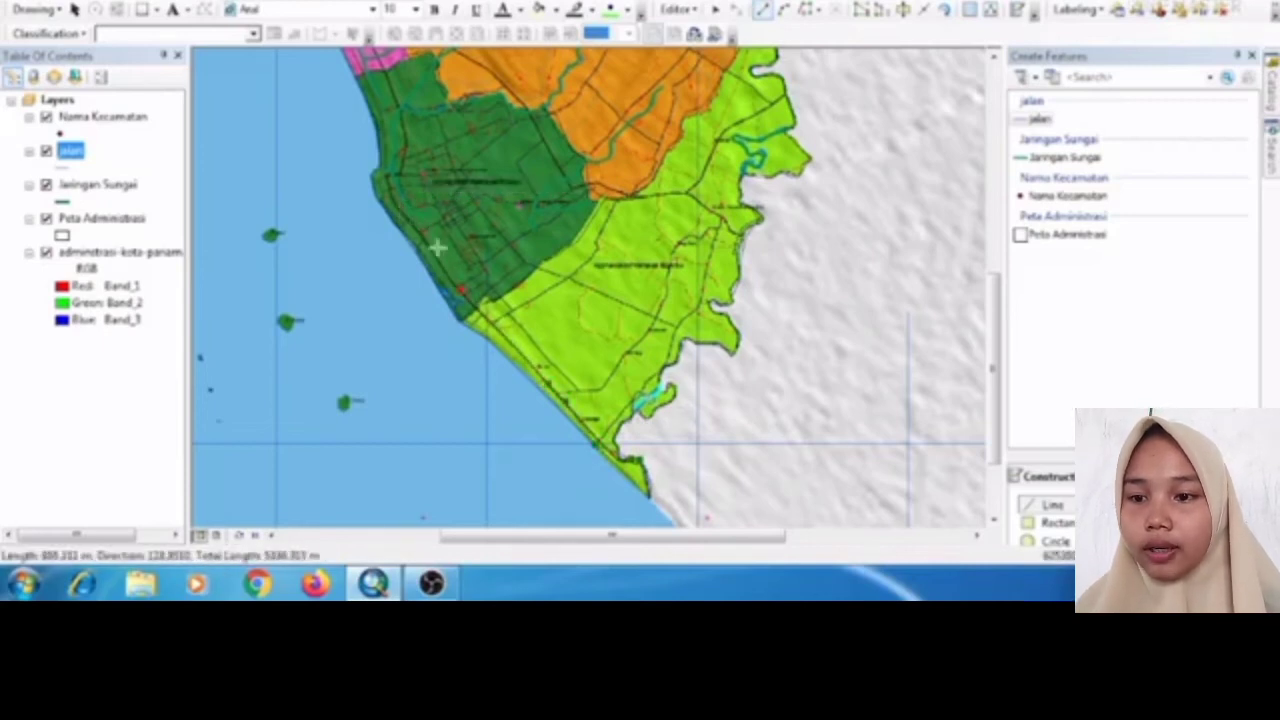
{"action": "left_click", "coordinate": [408, 213]}
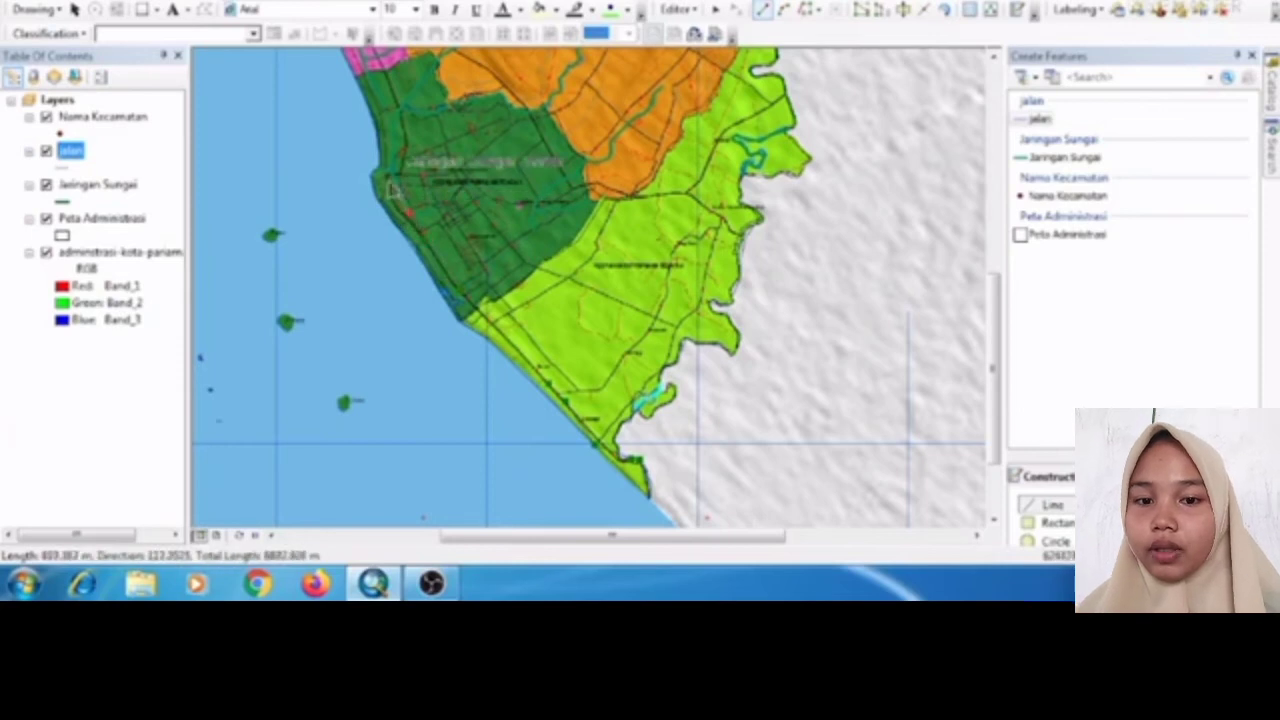
{"action": "left_click", "coordinate": [390, 184]}
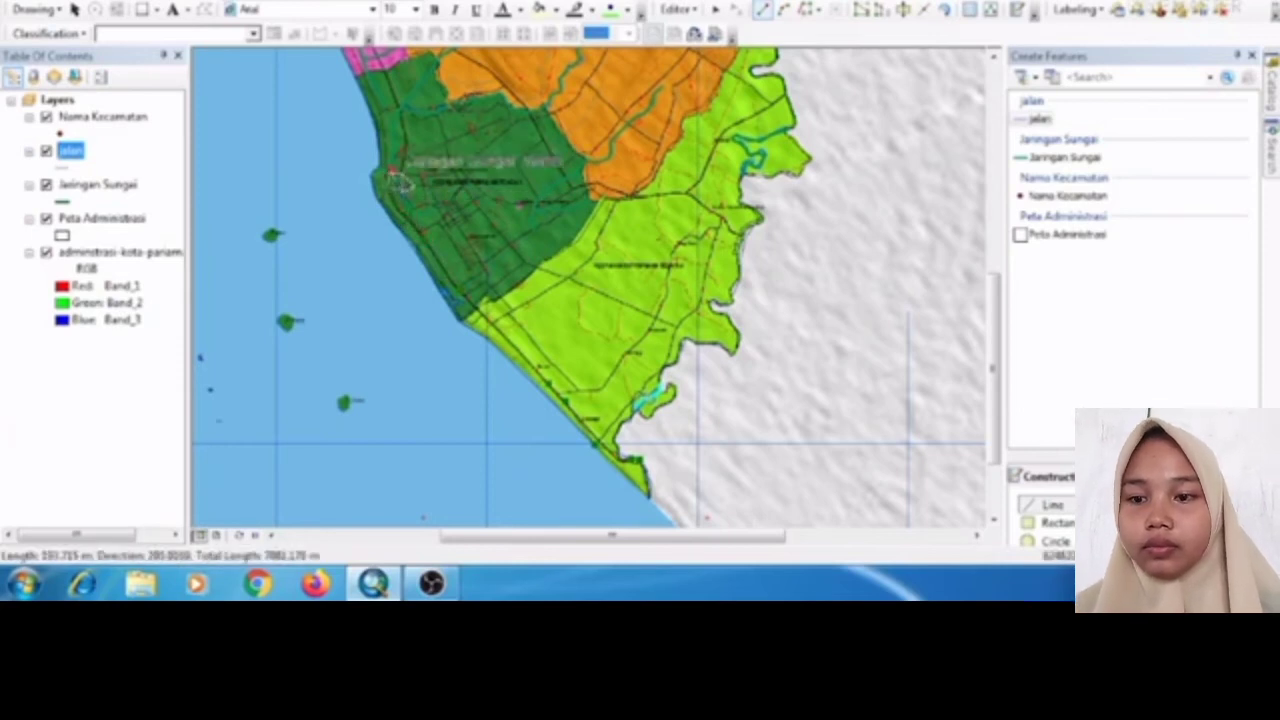
{"action": "left_click", "coordinate": [403, 172]}
{"action": "left_click", "coordinate": [405, 126]}
{"action": "left_click", "coordinate": [401, 114]}
{"action": "left_click", "coordinate": [389, 73]}
{"action": "left_click", "coordinate": [360, 53]}
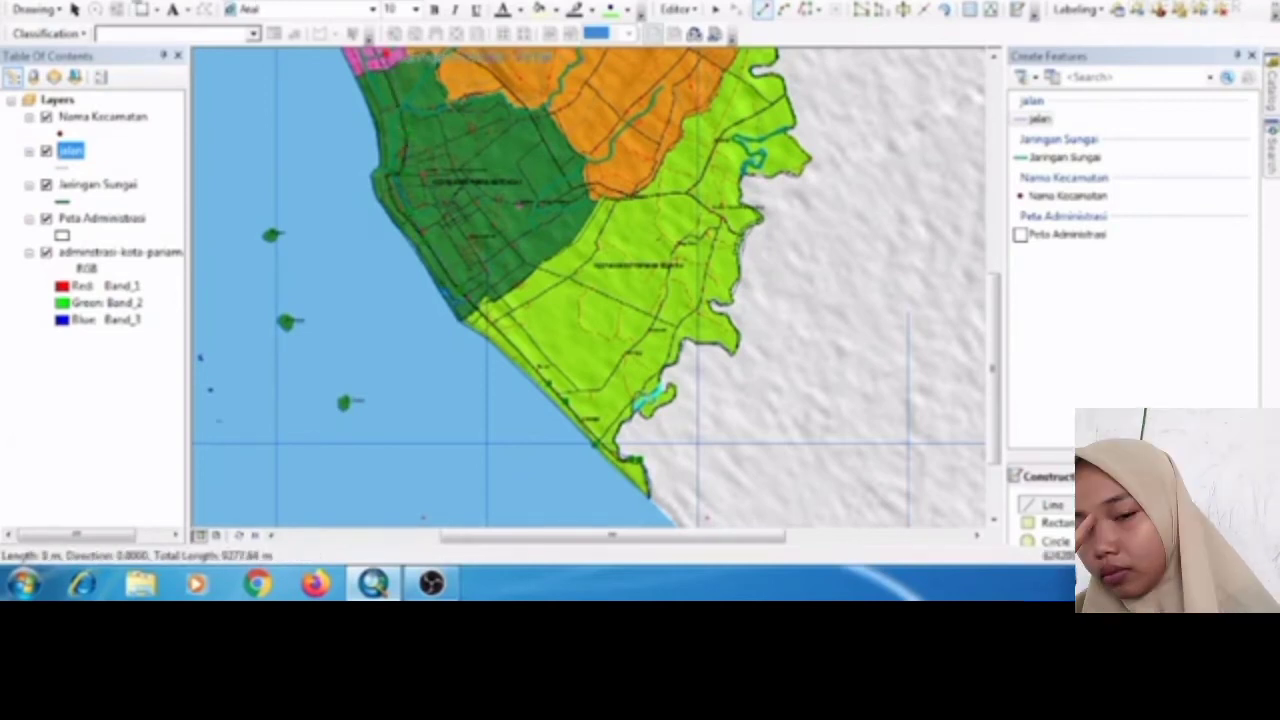
- Extend the coastal road sketch northwest through Kecamatan Pariaman Utara to the district's northern boundary and finish the sketch
{"action": "left_click_drag", "start_coordinate": [466, 182], "coordinate": [614, 397]}
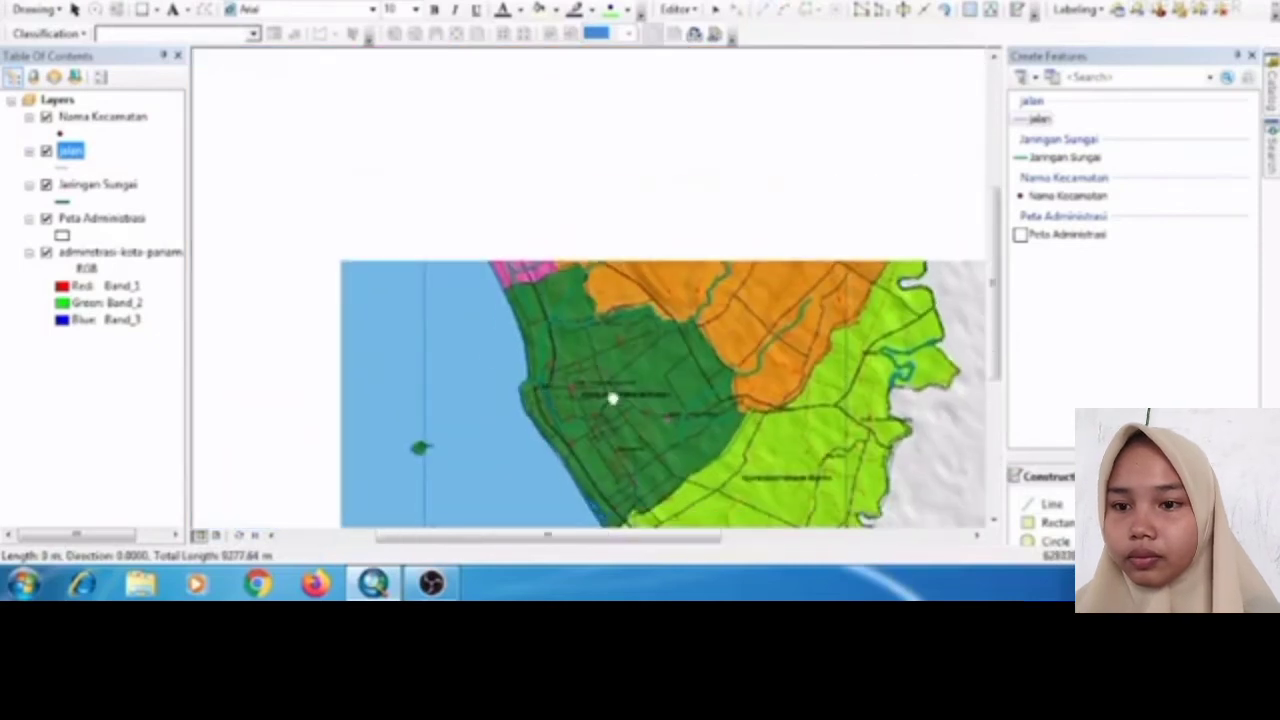
{"action": "left_click_drag", "start_coordinate": [651, 209], "coordinate": [663, 308]}
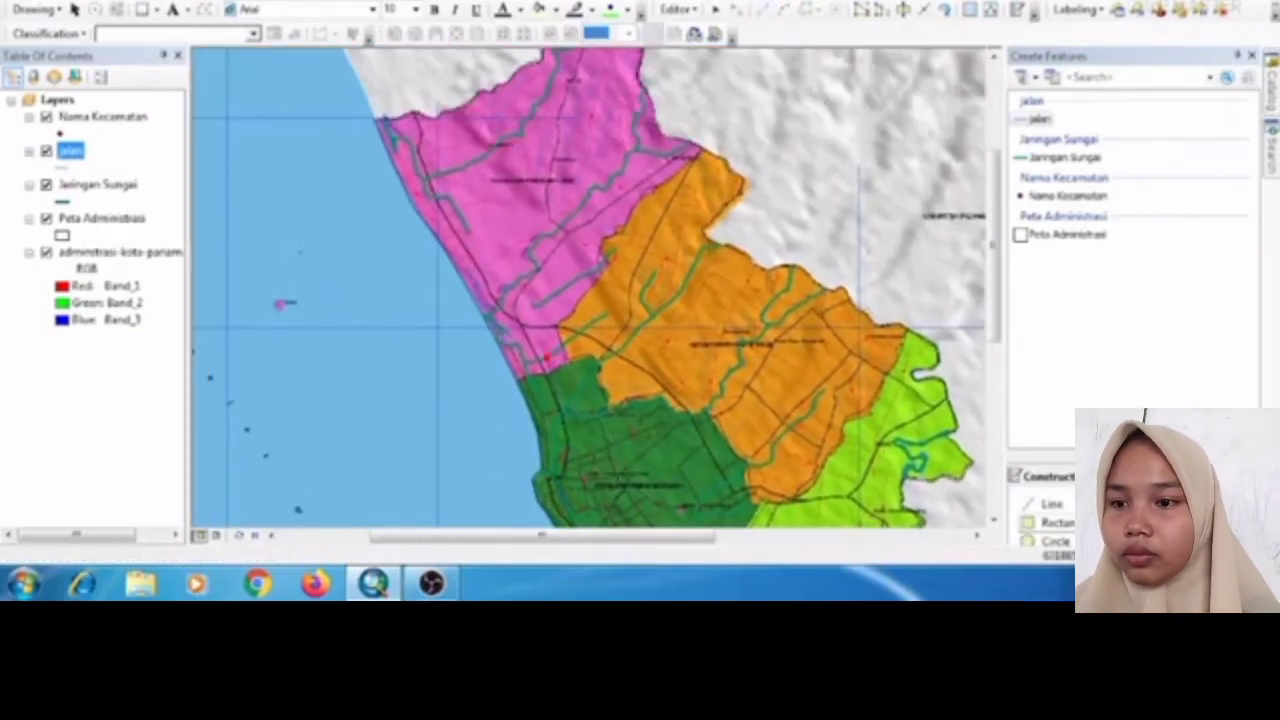
{"action": "left_click", "coordinate": [1064, 506]}
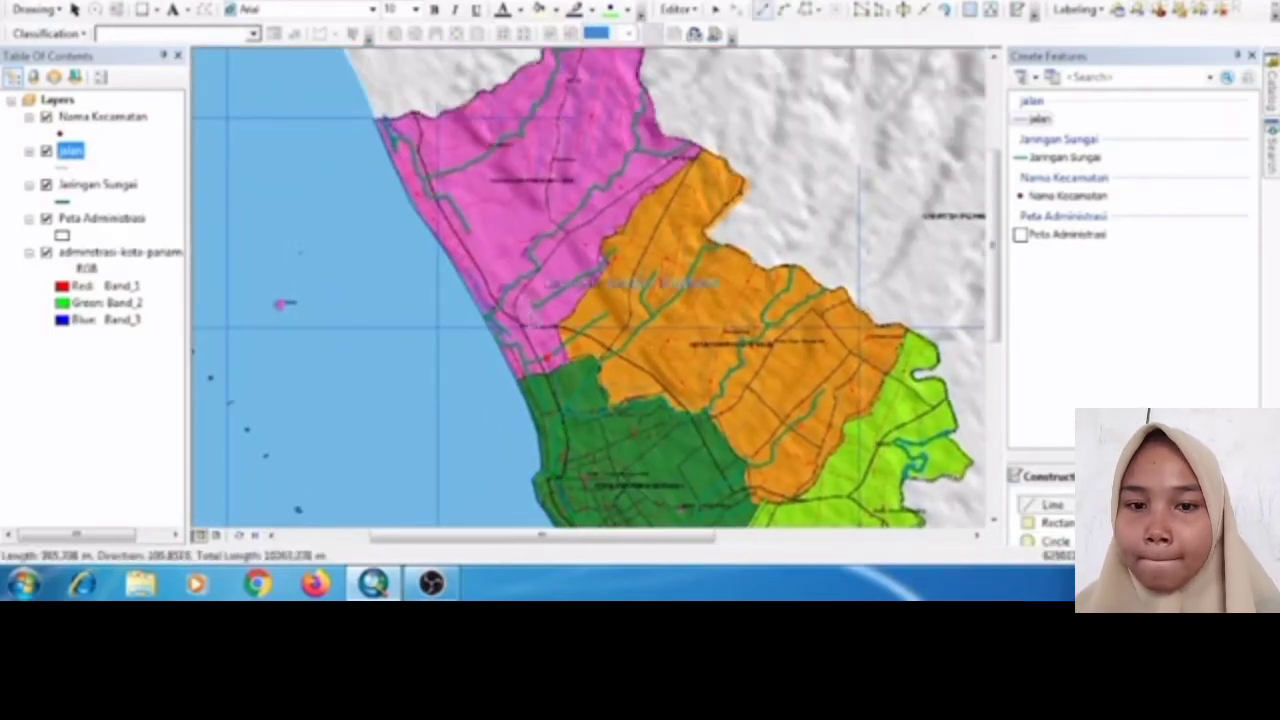
{"action": "left_click", "coordinate": [522, 322]}
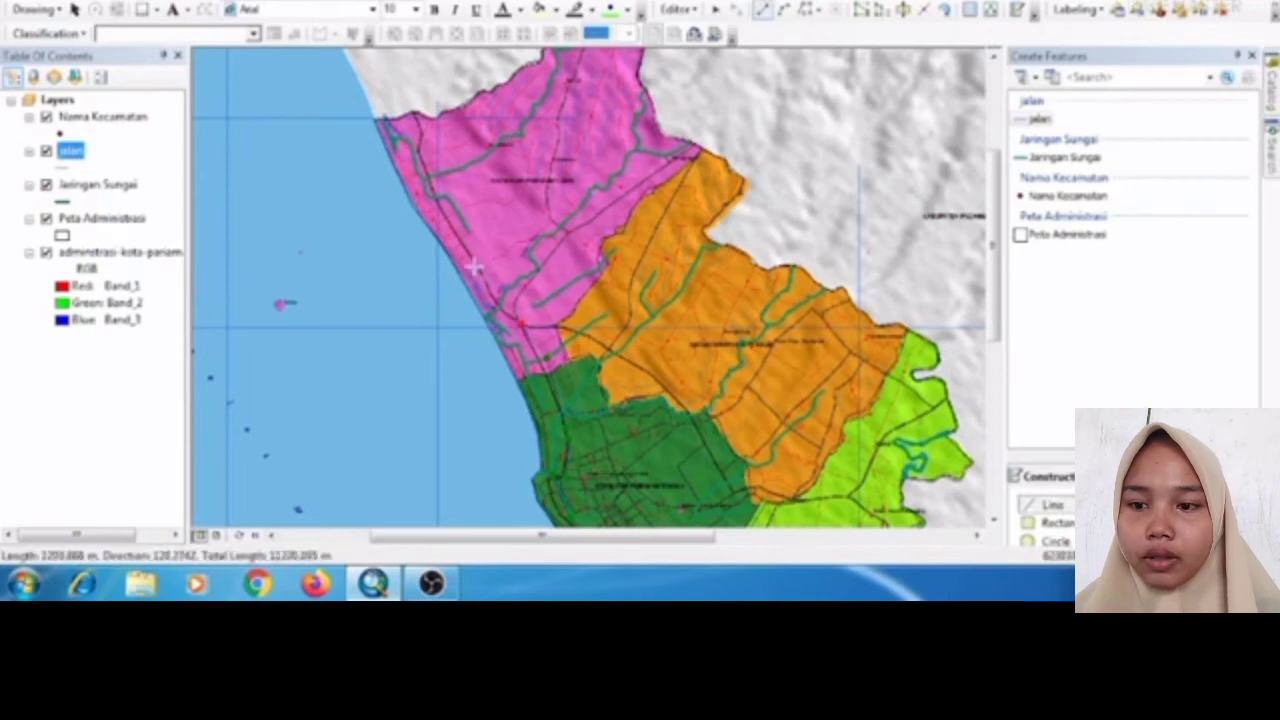
{"action": "left_click", "coordinate": [490, 294]}
{"action": "left_click", "coordinate": [475, 259]}
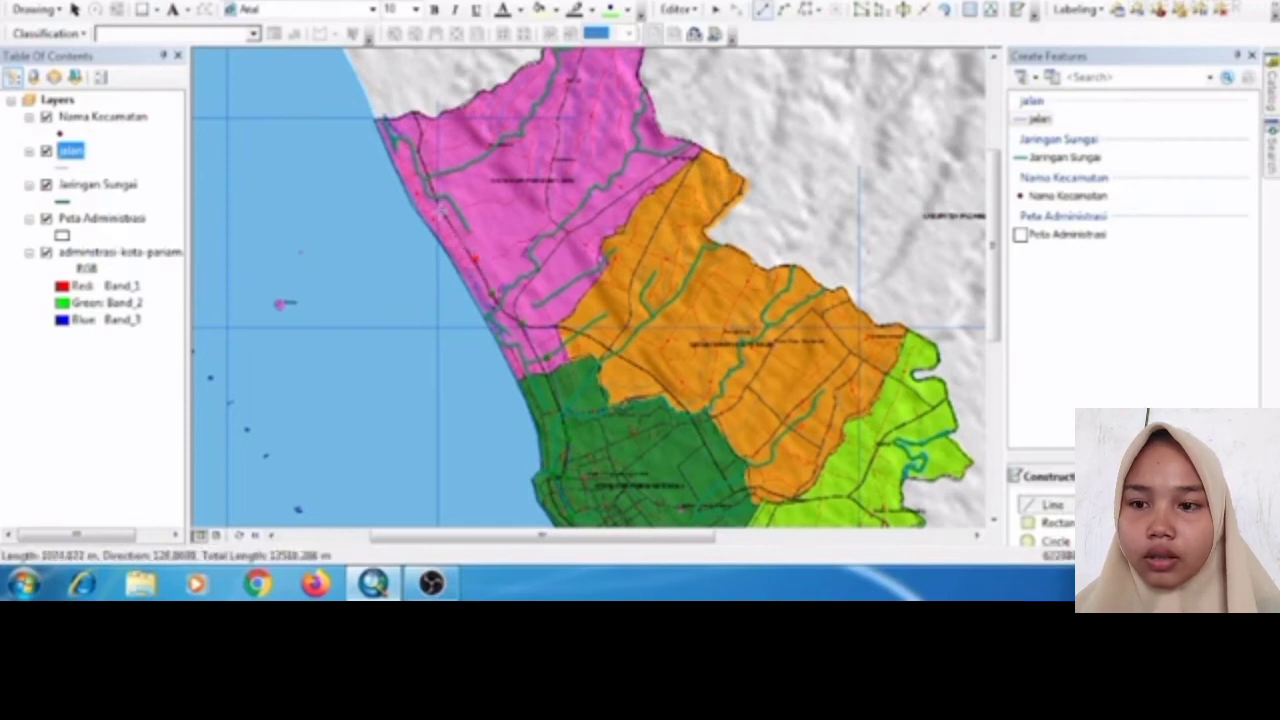
{"action": "left_click", "coordinate": [441, 211]}
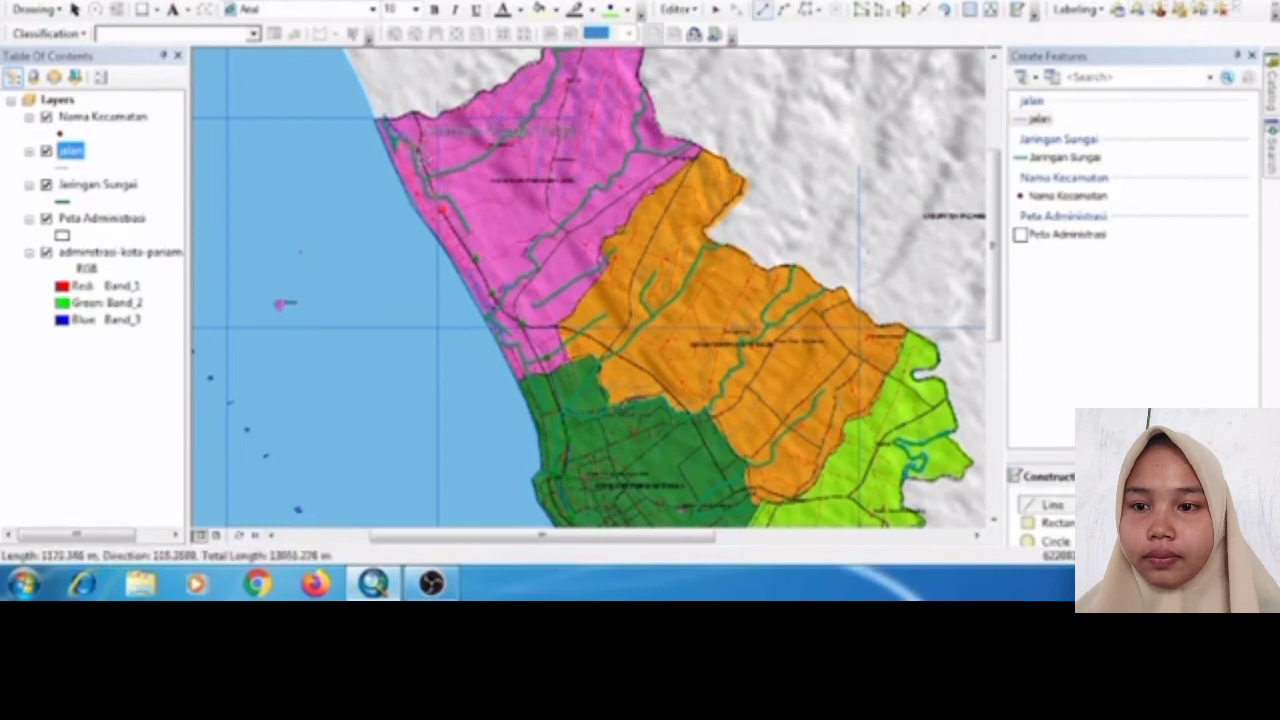
{"action": "left_click", "coordinate": [425, 153]}
{"action": "left_click", "coordinate": [423, 131]}
{"action": "left_click", "coordinate": [410, 110]}
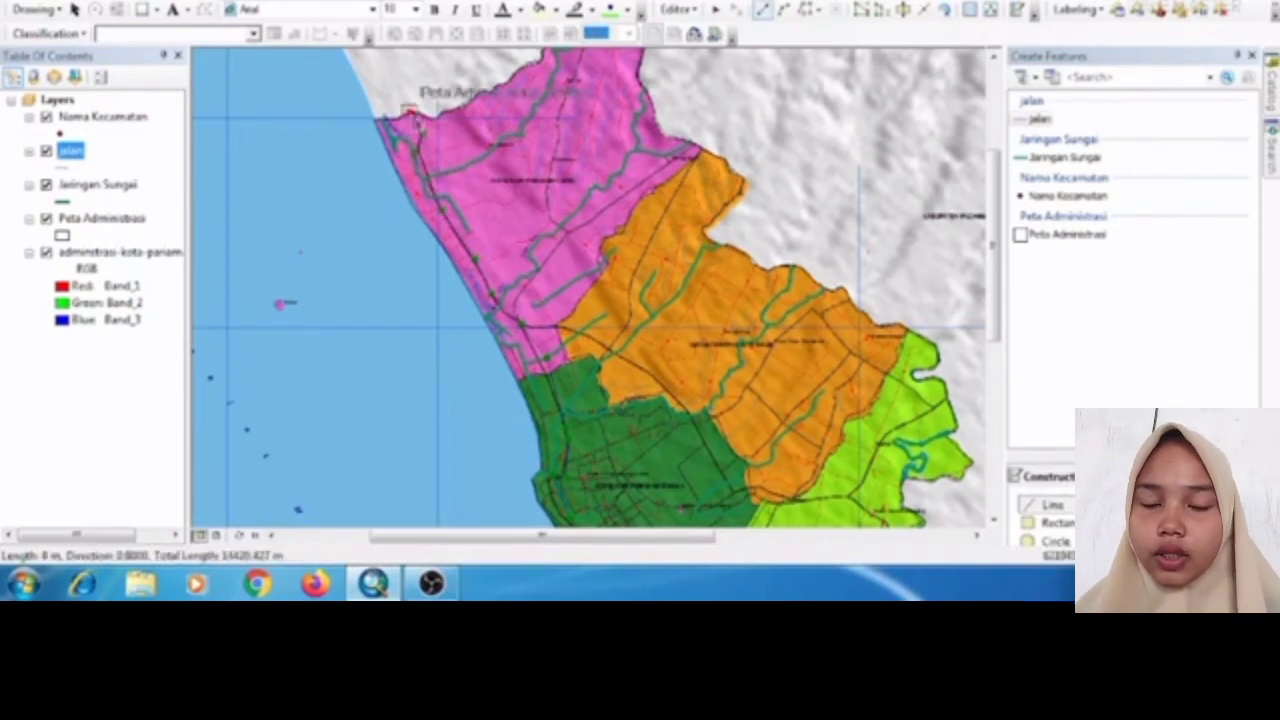
{"action": "right_click", "coordinate": [410, 110]}
{"action": "left_click", "coordinate": [472, 346]}
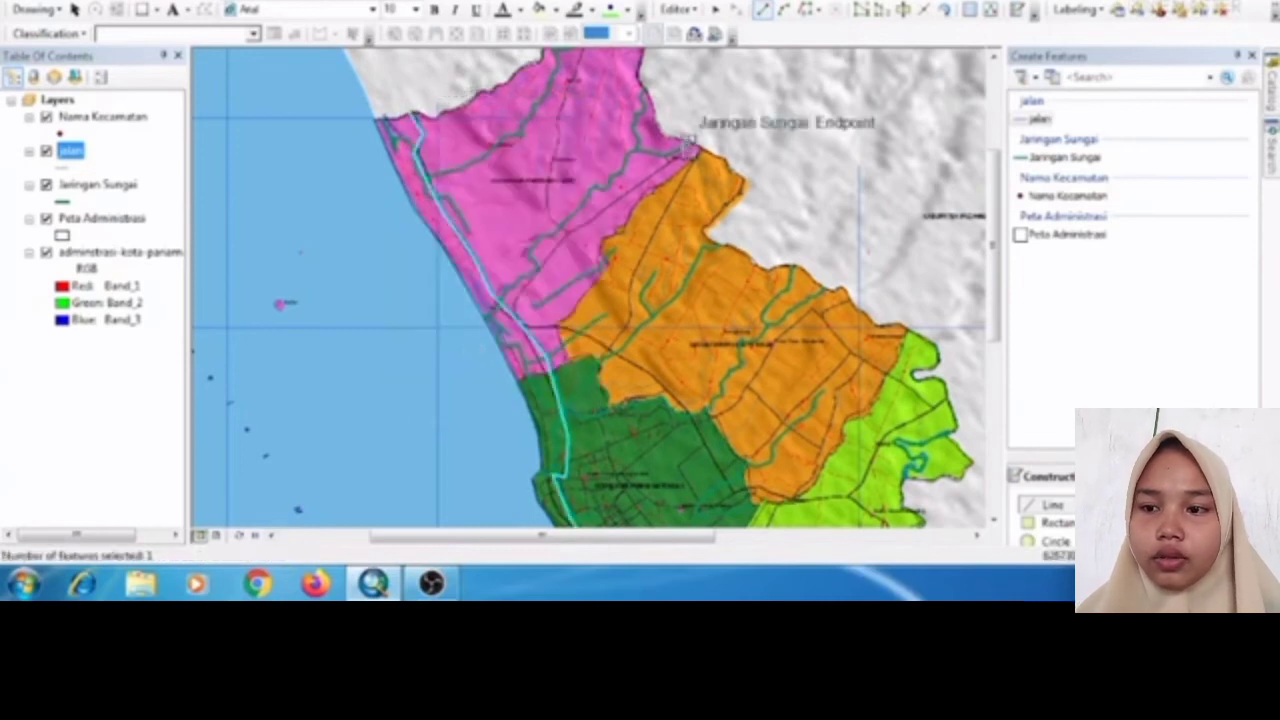
- Digitize the jalan line from the eastern corner of Kecamatan Pariaman Utara southwest to the coastal road and finish the sketch
{"action": "left_click", "coordinate": [690, 143]}
{"action": "left_click", "coordinate": [611, 205]}
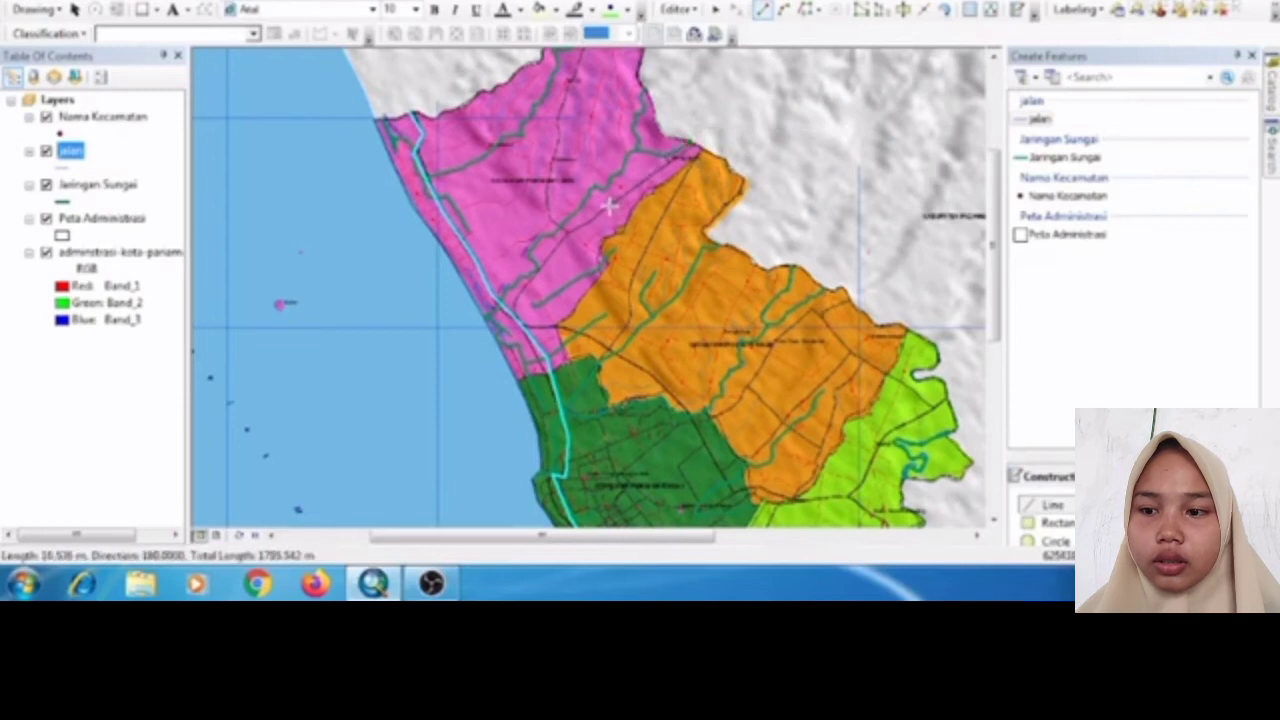
{"action": "left_click", "coordinate": [567, 234]}
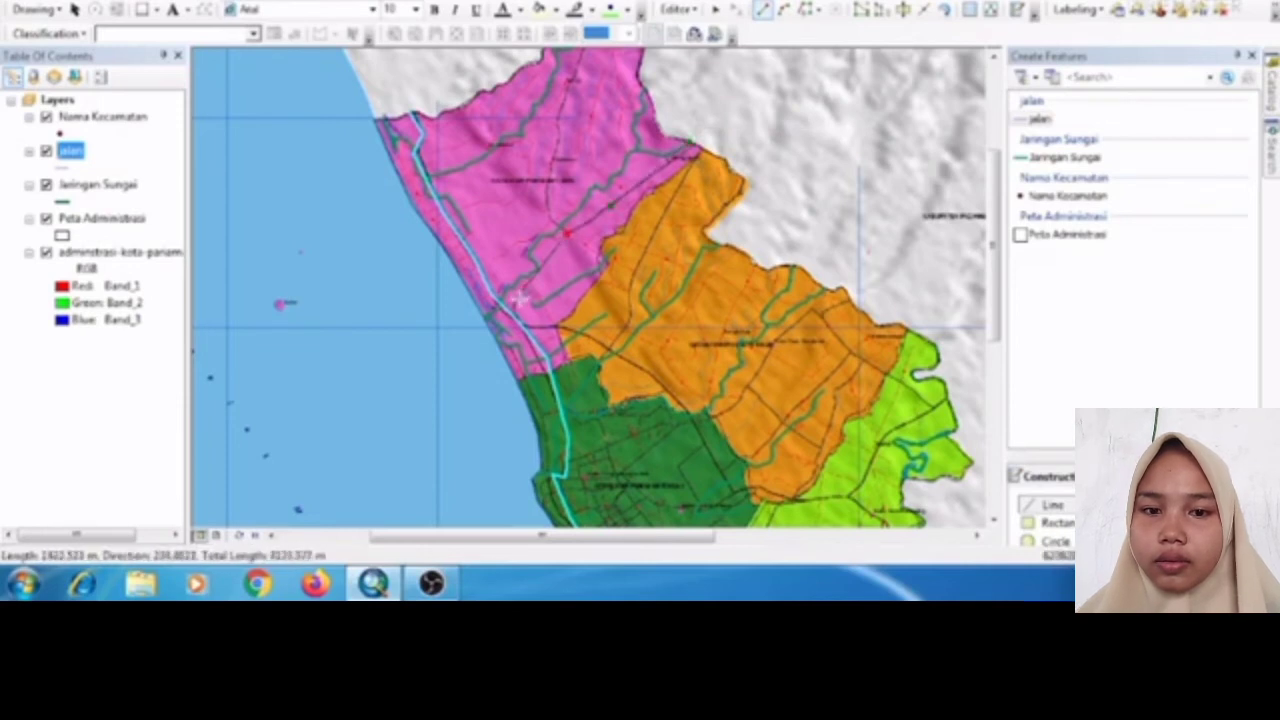
{"action": "left_click", "coordinate": [522, 322]}
{"action": "right_click", "coordinate": [522, 322]}
{"action": "left_click", "coordinate": [552, 265]}
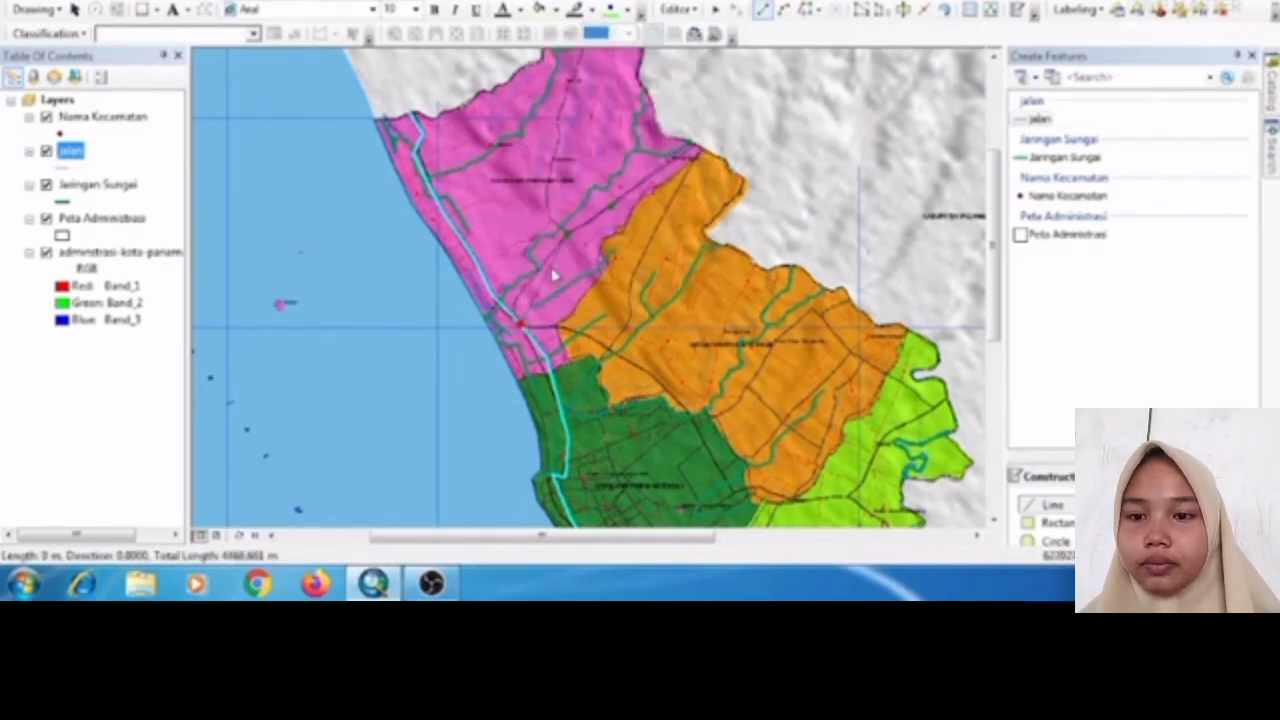
- Digitize the road branching north from the bend of the diagonal road to Kecamatan Pariaman Utara's northern boundary and finish the sketch
{"action": "left_click", "coordinate": [566, 235]}
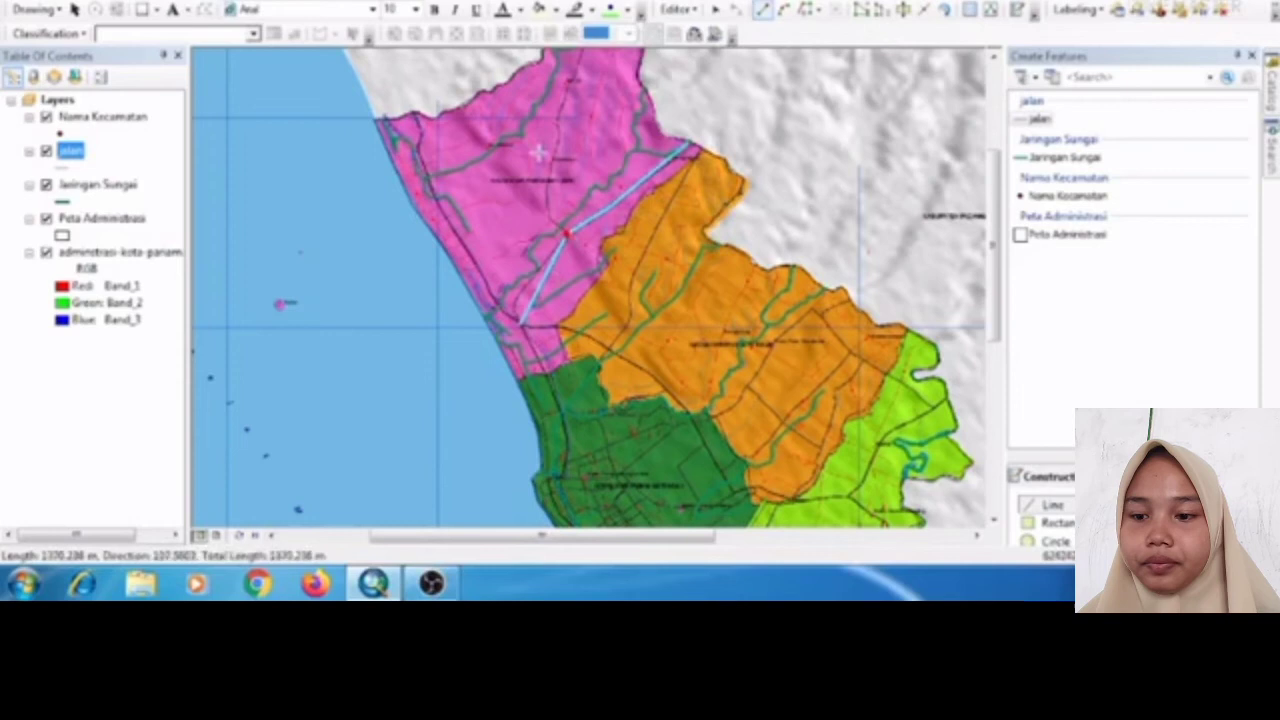
{"action": "left_click", "coordinate": [550, 215]}
{"action": "left_click", "coordinate": [546, 157]}
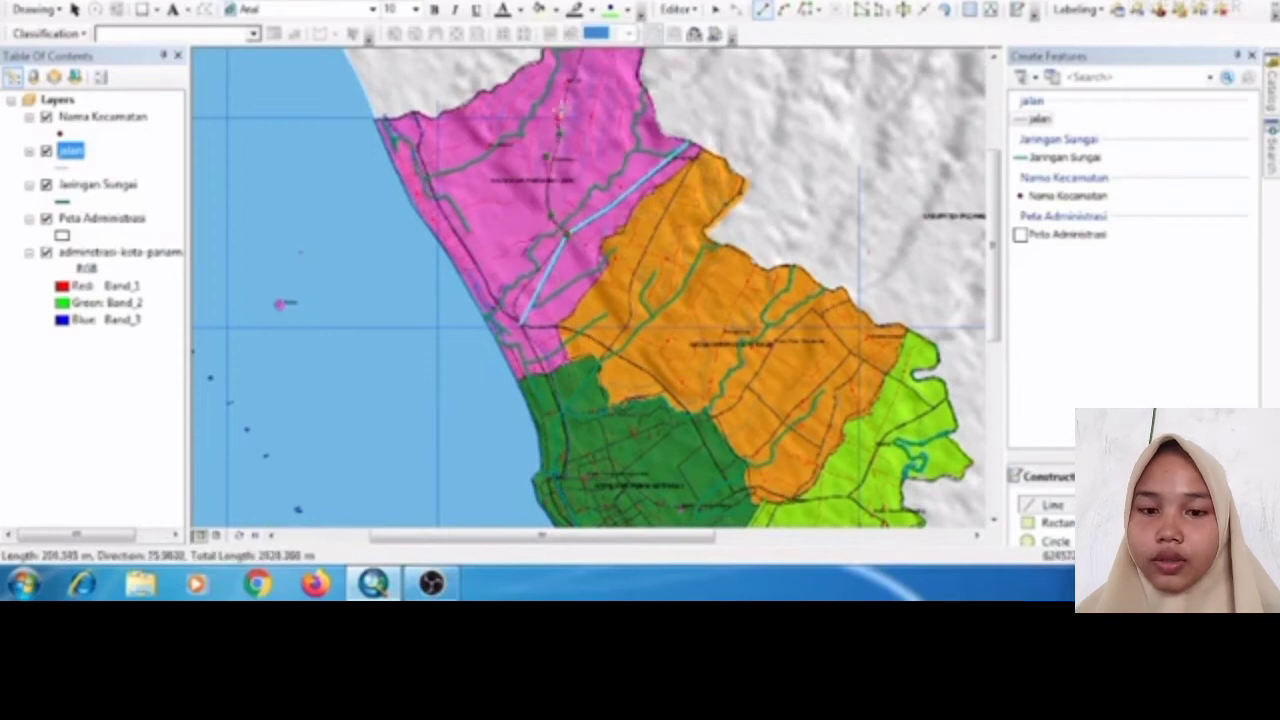
{"action": "left_click", "coordinate": [578, 57]}
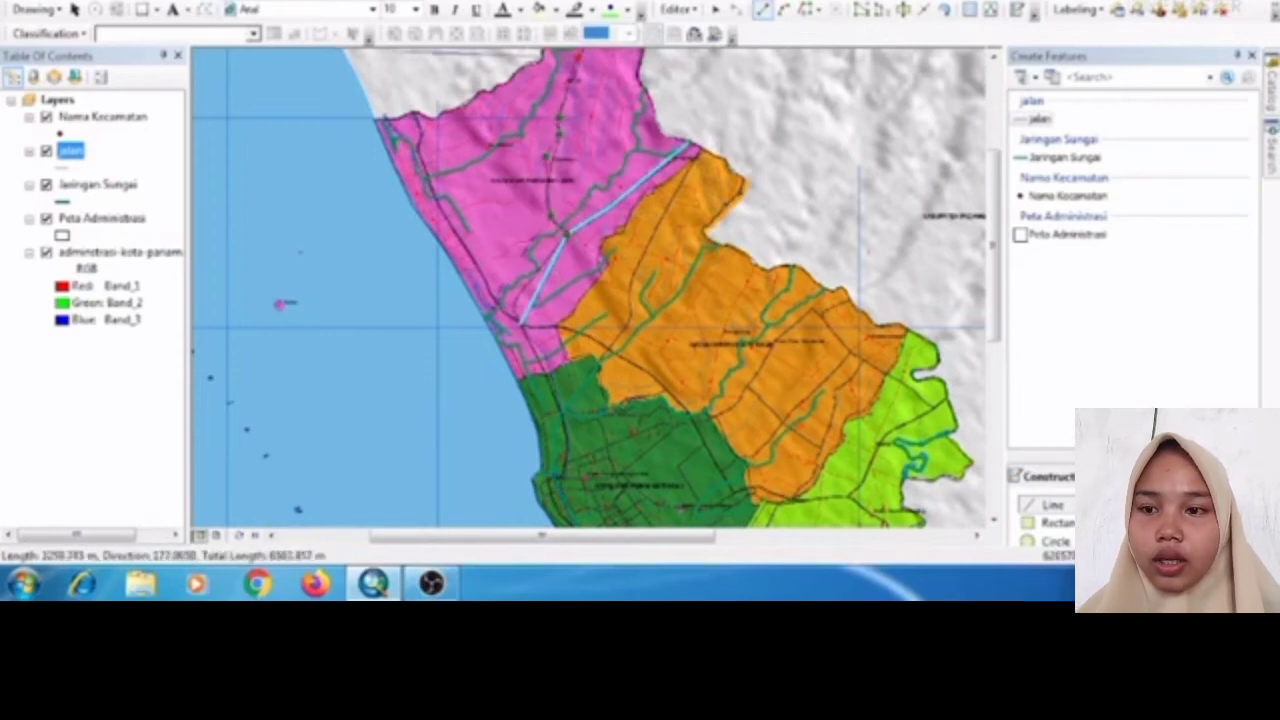
{"action": "left_click", "coordinate": [391, 2]}
{"action": "left_click_drag", "start_coordinate": [622, 201], "coordinate": [618, 385]}
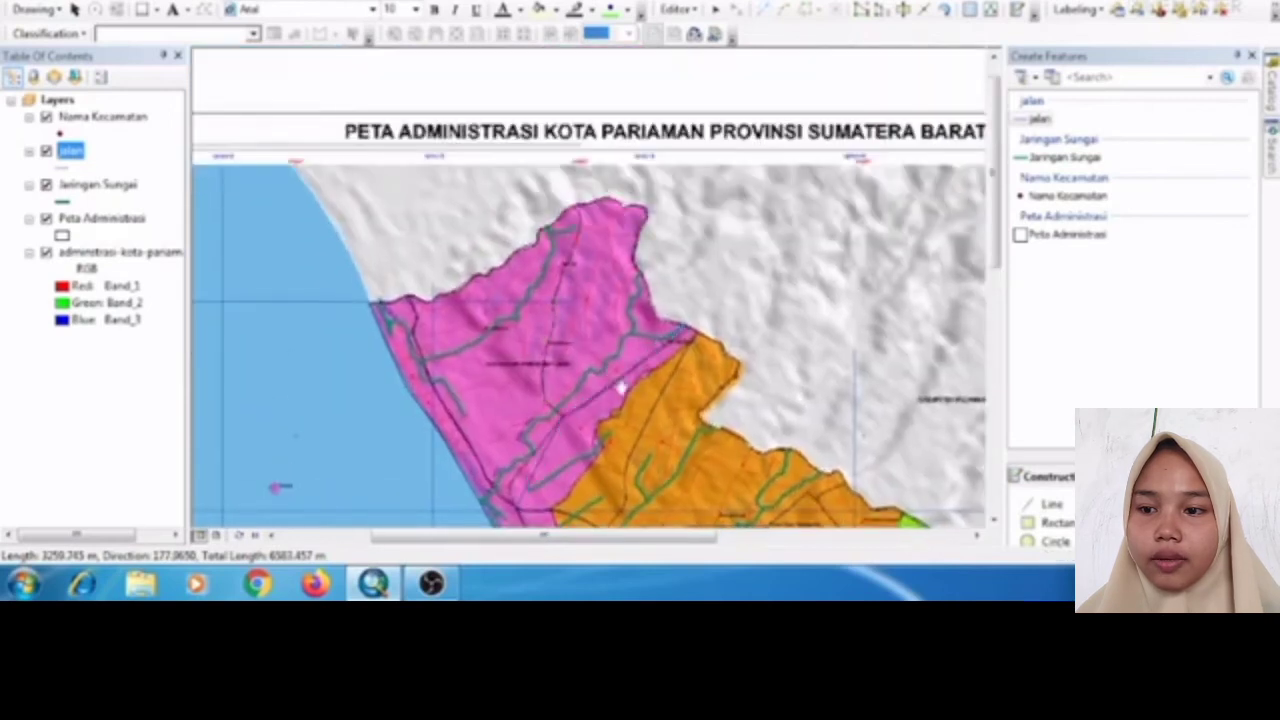
{"action": "left_click", "coordinate": [1040, 505]}
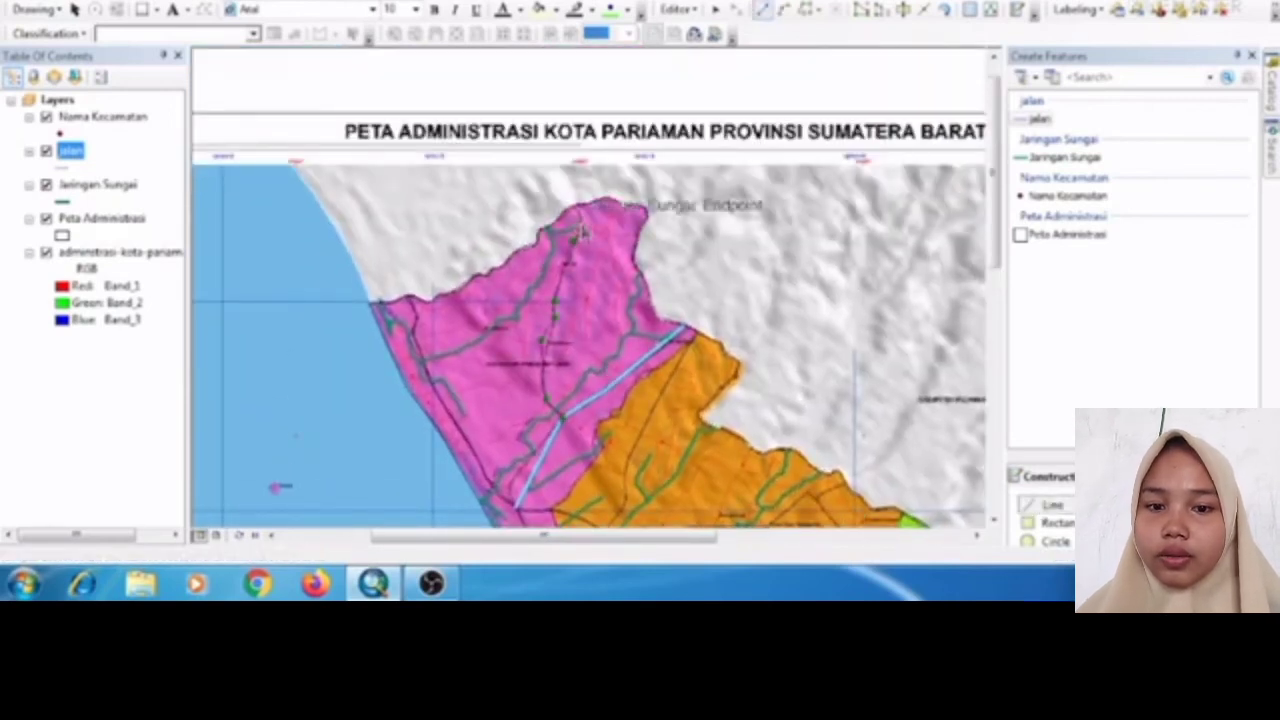
{"action": "right_click", "coordinate": [577, 206]}
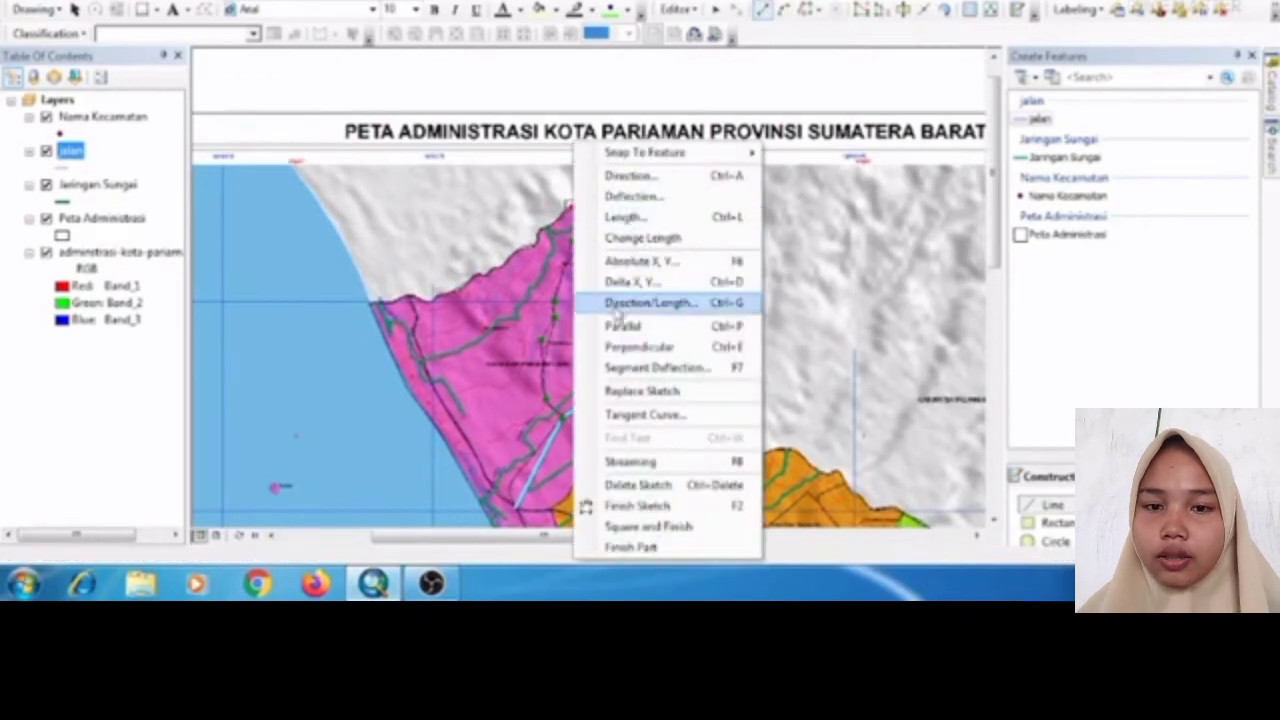
{"action": "left_click", "coordinate": [645, 505]}
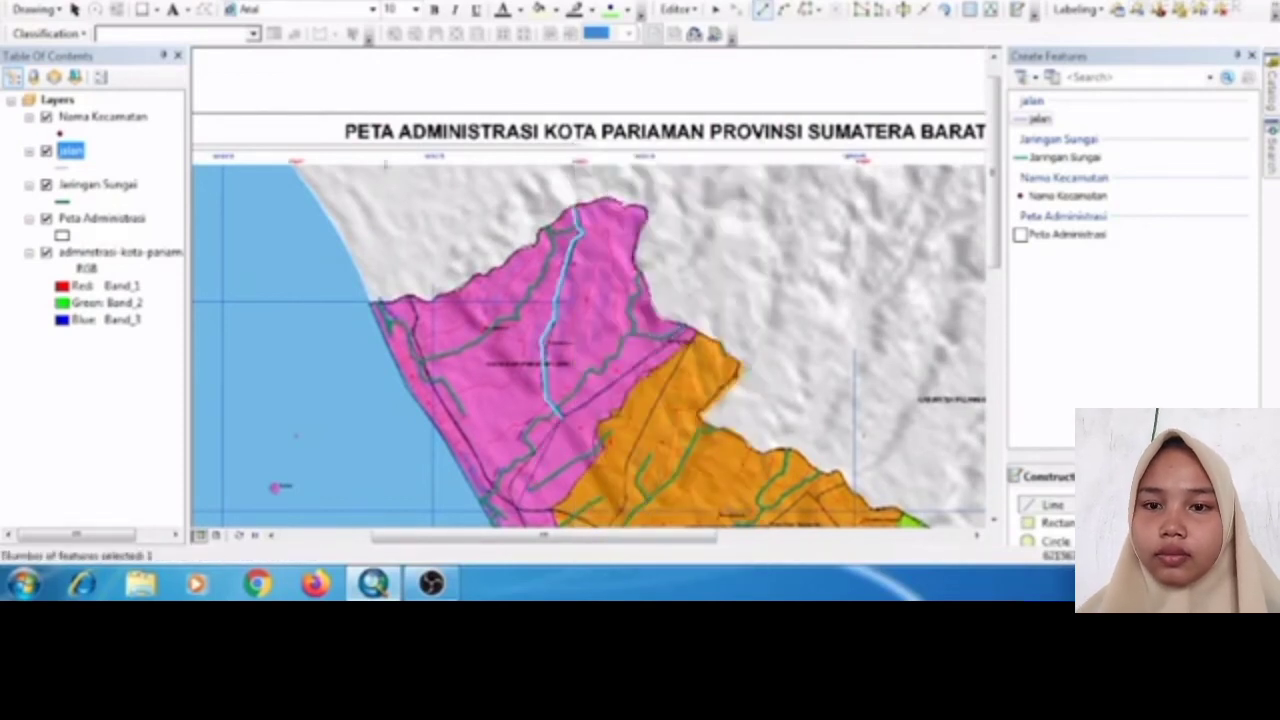
- Increase the line width of the jalan layer's symbol
{"action": "left_click", "coordinate": [346, 2]}
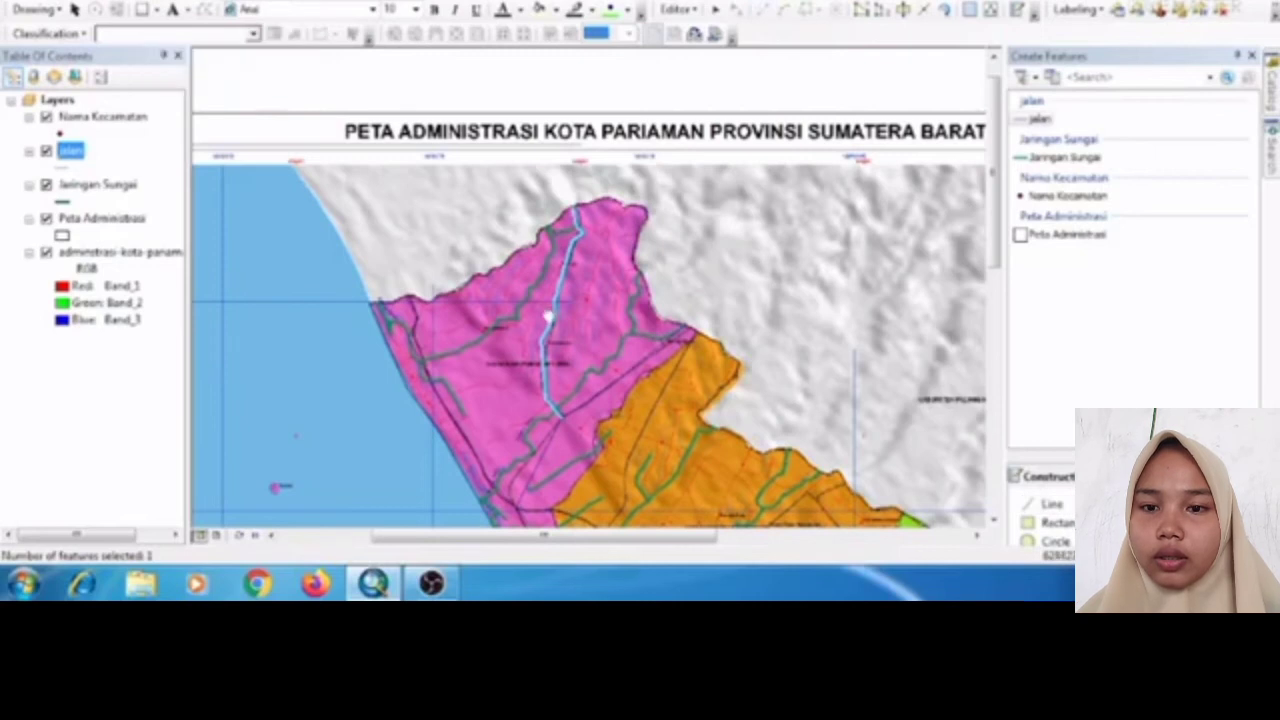
{"action": "left_click_drag", "start_coordinate": [548, 316], "coordinate": [453, 171]}
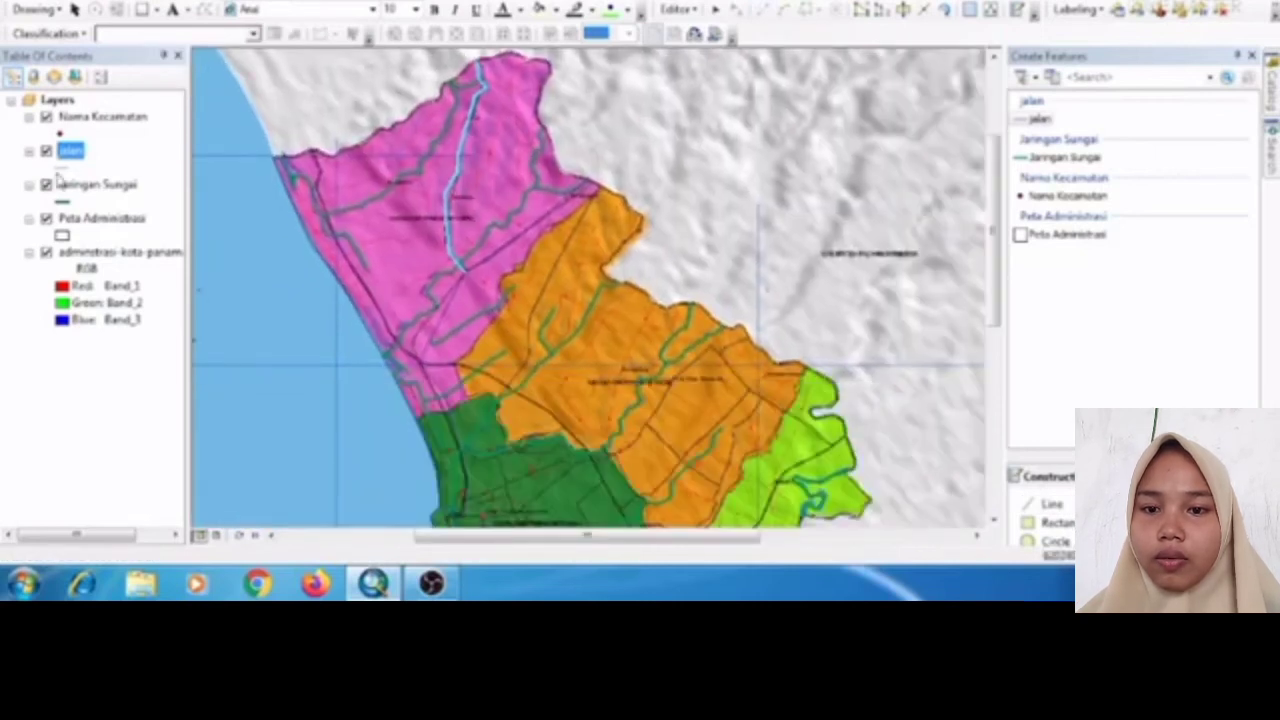
{"action": "left_click", "coordinate": [64, 168]}
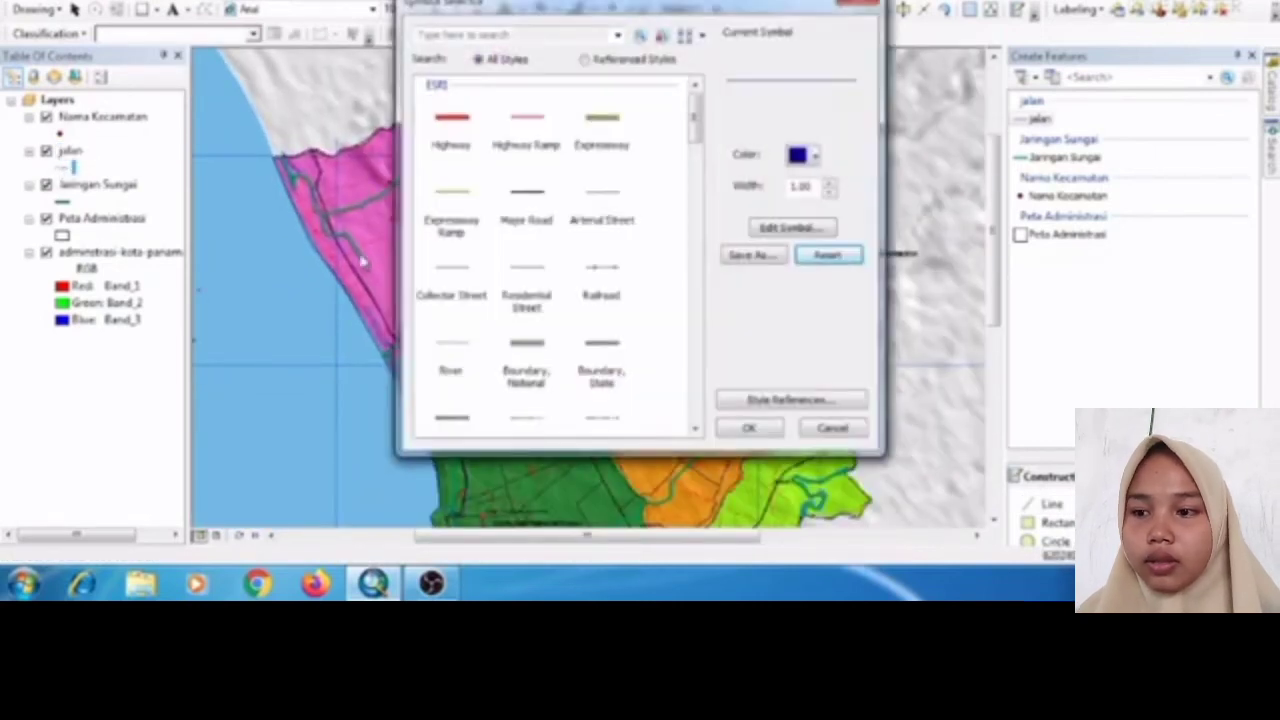
{"action": "left_click", "coordinate": [830, 186]}
{"action": "left_click", "coordinate": [740, 428]}
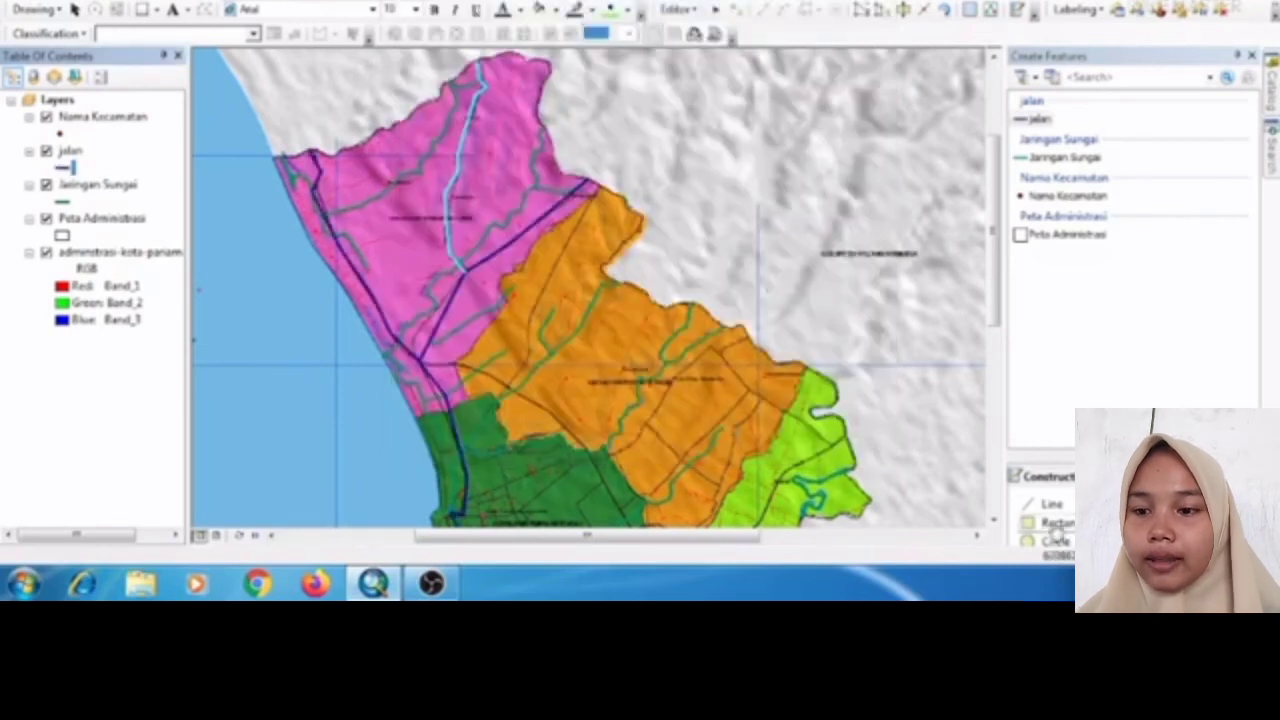
- Start a jalan line at the coastal road junction in southern Pariaman Utara and trace it southeast to Pariaman Timur's southern tip
{"action": "left_click", "coordinate": [1050, 504]}
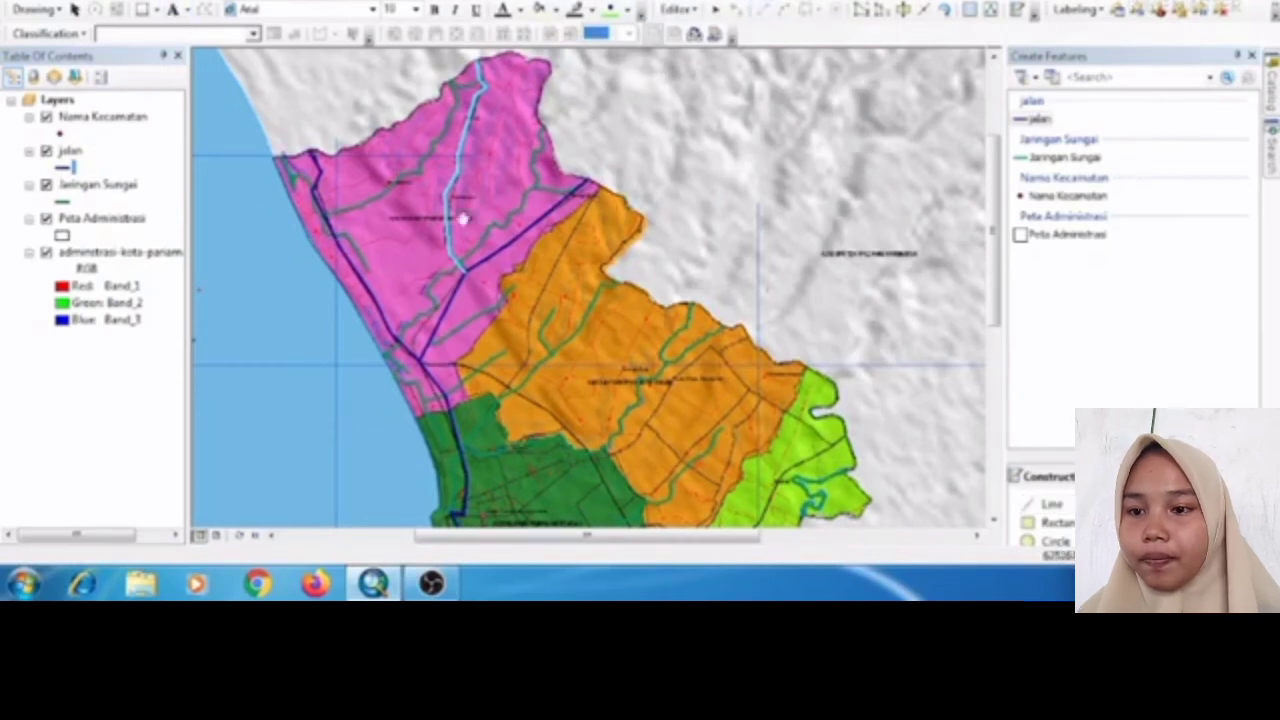
{"action": "left_click_drag", "start_coordinate": [510, 248], "coordinate": [517, 131]}
{"action": "left_click_drag", "start_coordinate": [574, 269], "coordinate": [584, 236]}
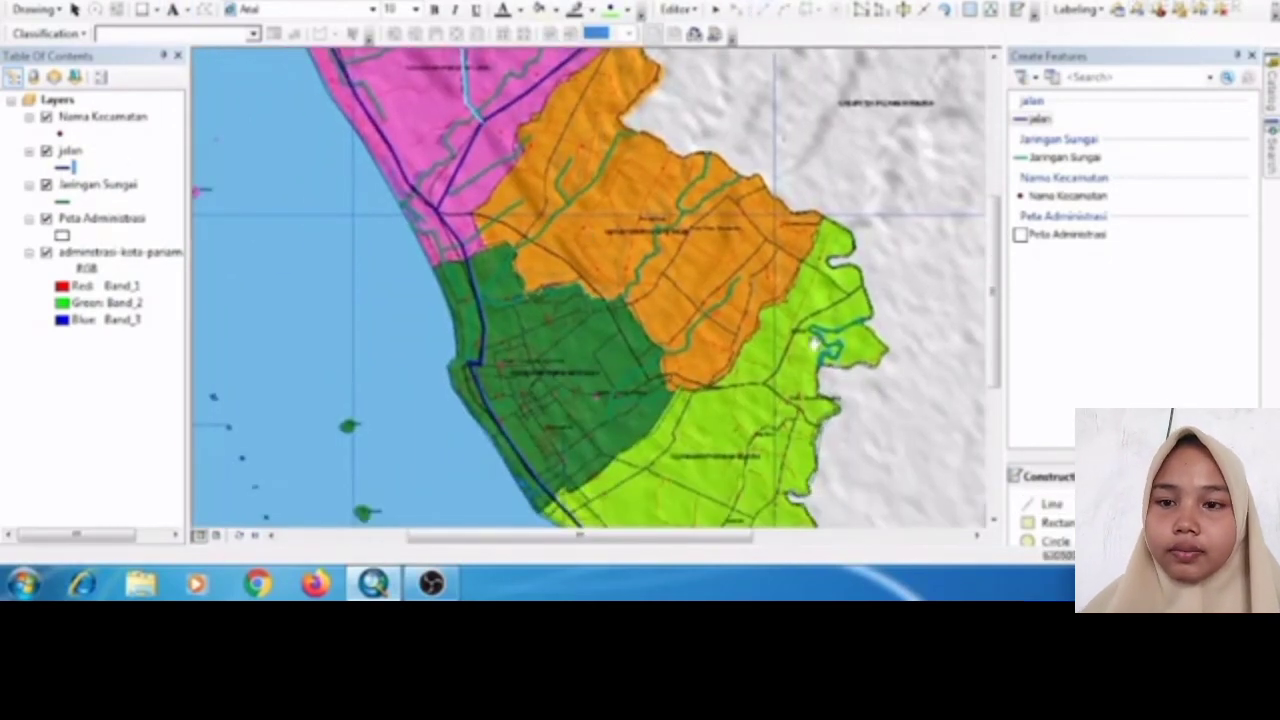
{"action": "left_click", "coordinate": [1054, 504]}
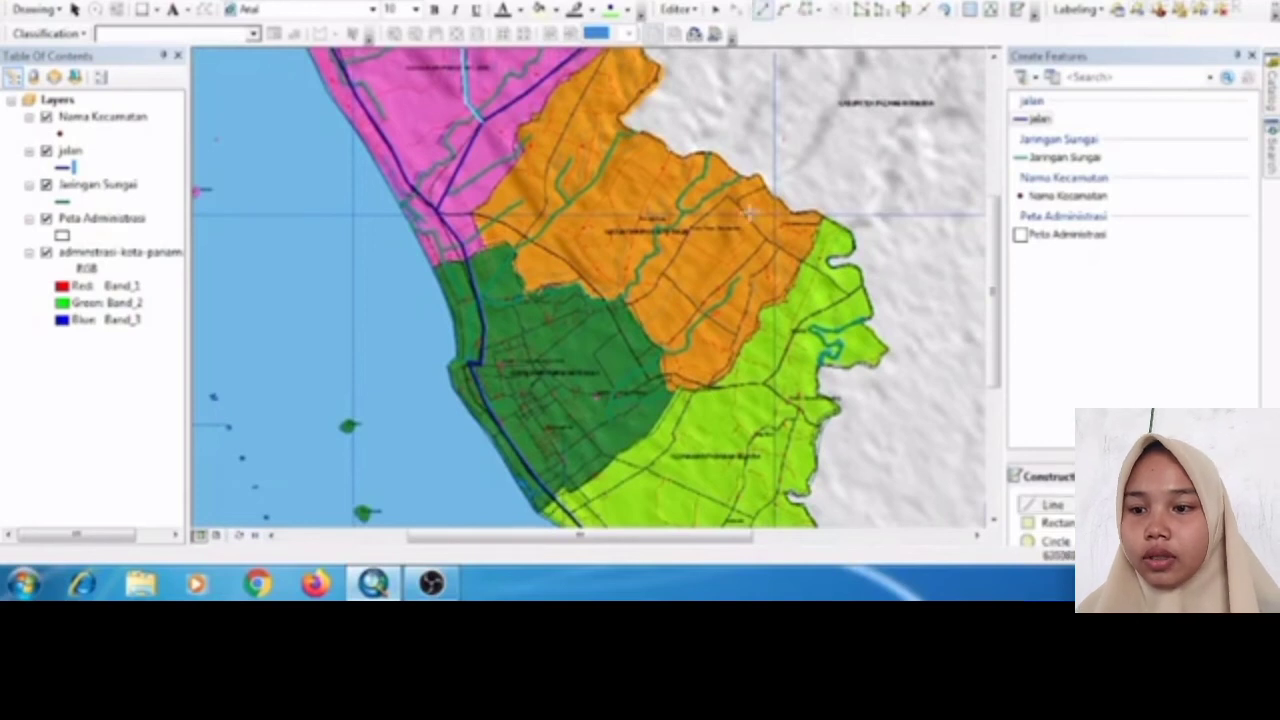
{"action": "left_click", "coordinate": [440, 211]}
{"action": "left_click", "coordinate": [473, 213]}
{"action": "left_click", "coordinate": [506, 220]}
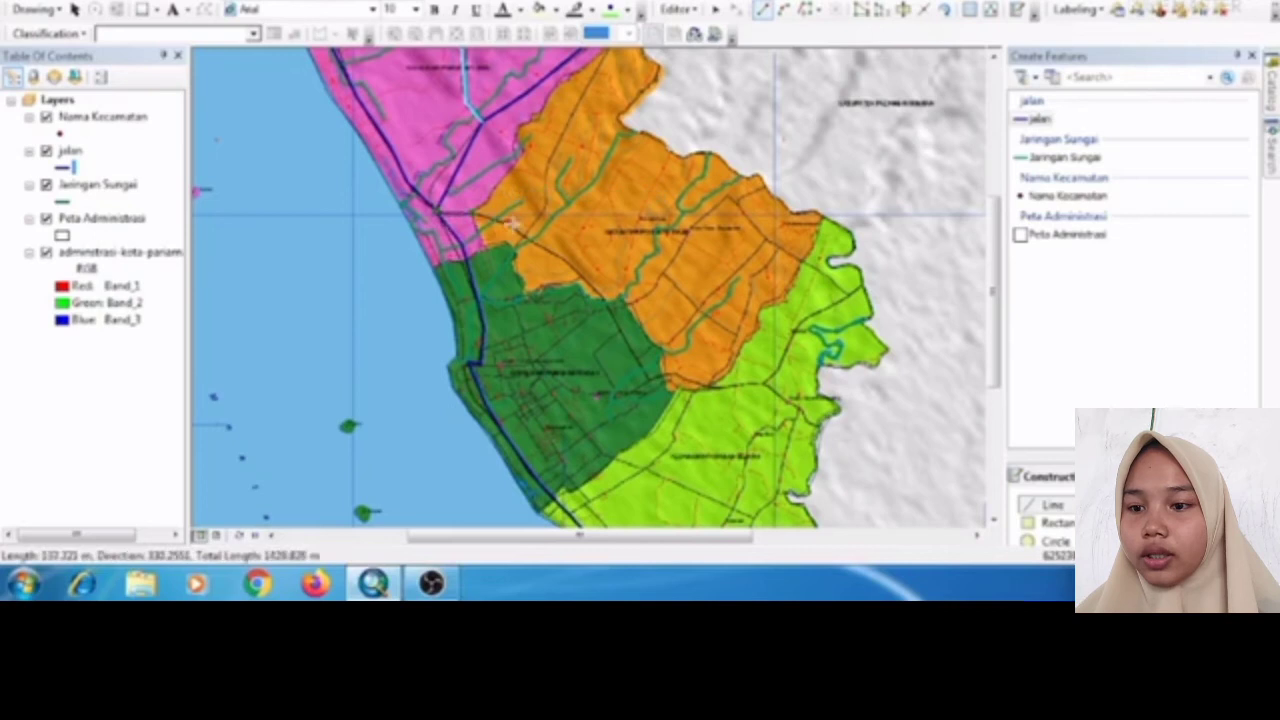
{"action": "left_click", "coordinate": [531, 236]}
{"action": "left_click", "coordinate": [556, 256]}
{"action": "left_click", "coordinate": [586, 276]}
{"action": "left_click", "coordinate": [609, 304]}
{"action": "left_click", "coordinate": [640, 349]}
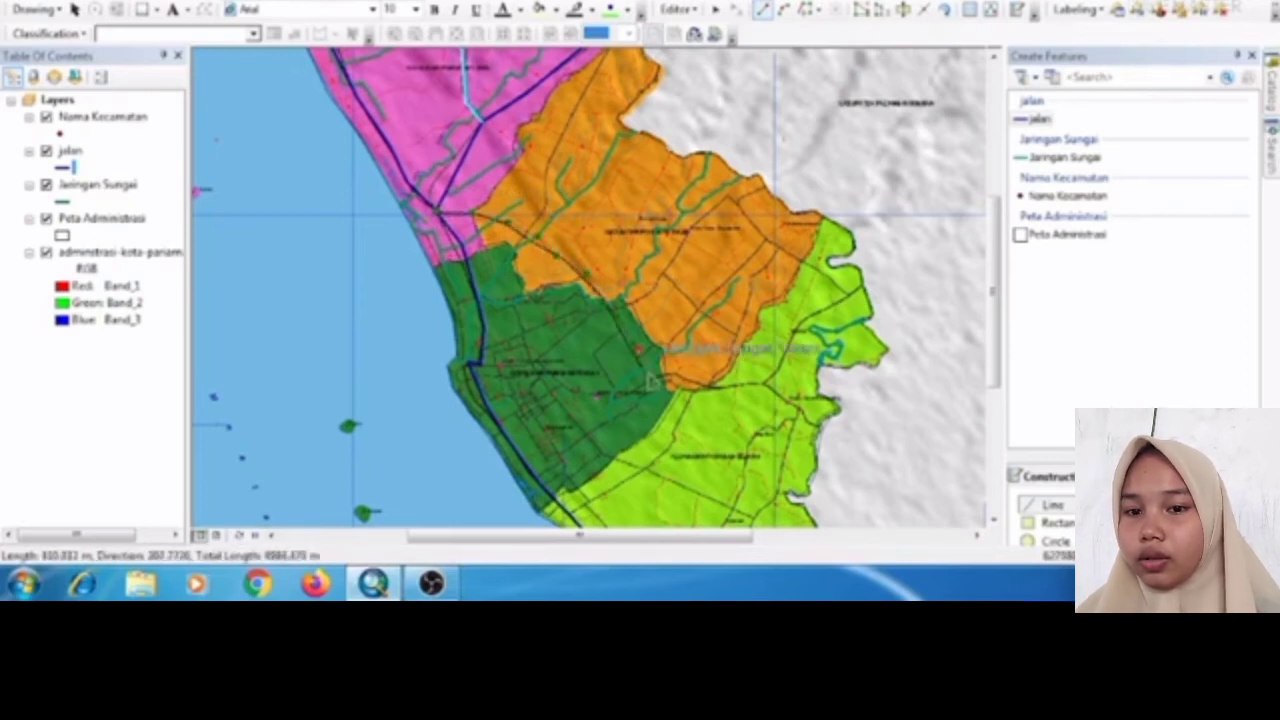
{"action": "left_click", "coordinate": [651, 375]}
{"action": "left_click", "coordinate": [677, 372]}
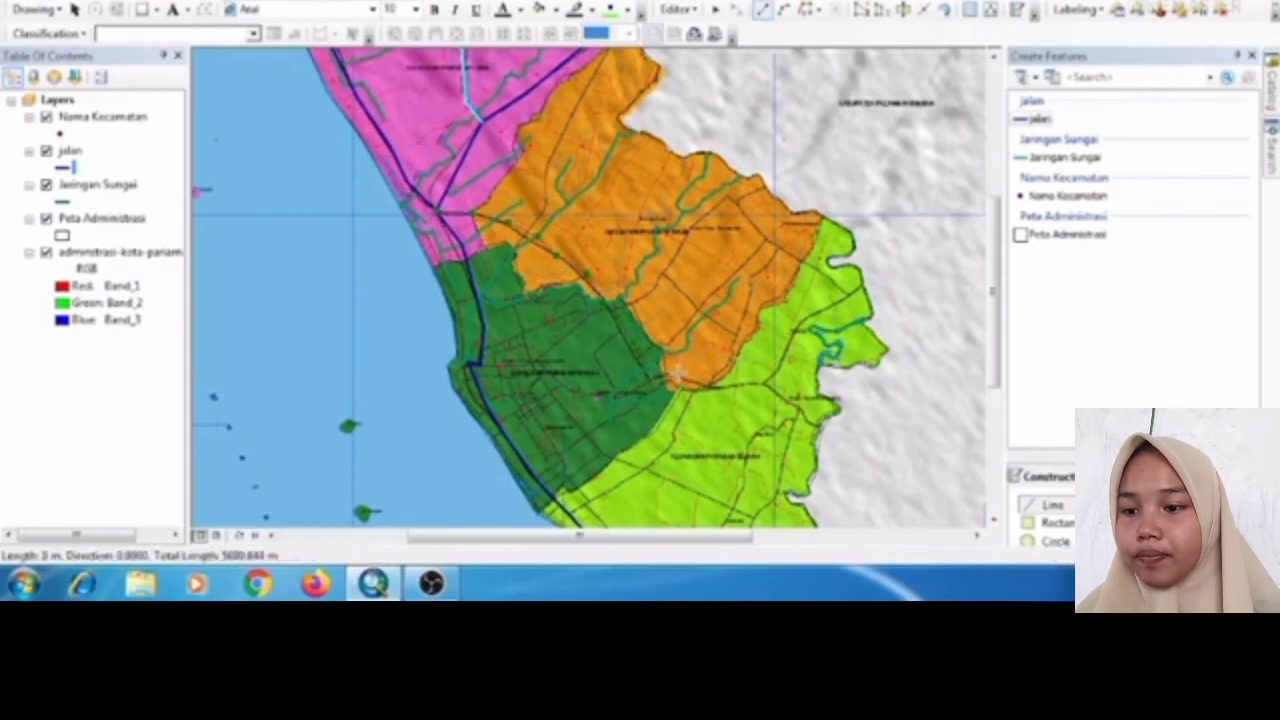
- Continue the road sketch east and northeast through Kecamatan Pariaman Selatan to its eastern boundary and finish the sketch
{"action": "left_click", "coordinate": [716, 386]}
{"action": "left_click", "coordinate": [755, 381]}
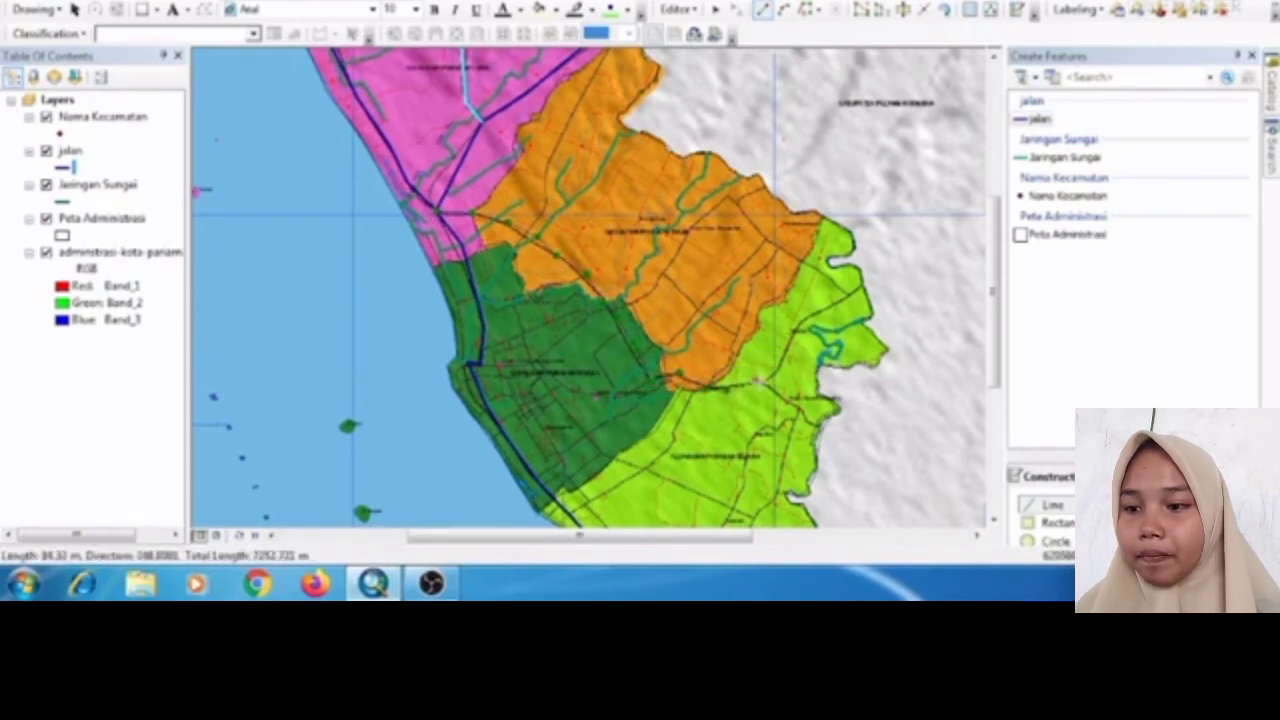
{"action": "left_click", "coordinate": [775, 374]}
{"action": "left_click", "coordinate": [782, 357]}
{"action": "left_click", "coordinate": [787, 345]}
{"action": "left_click", "coordinate": [800, 322]}
{"action": "left_click", "coordinate": [843, 298]}
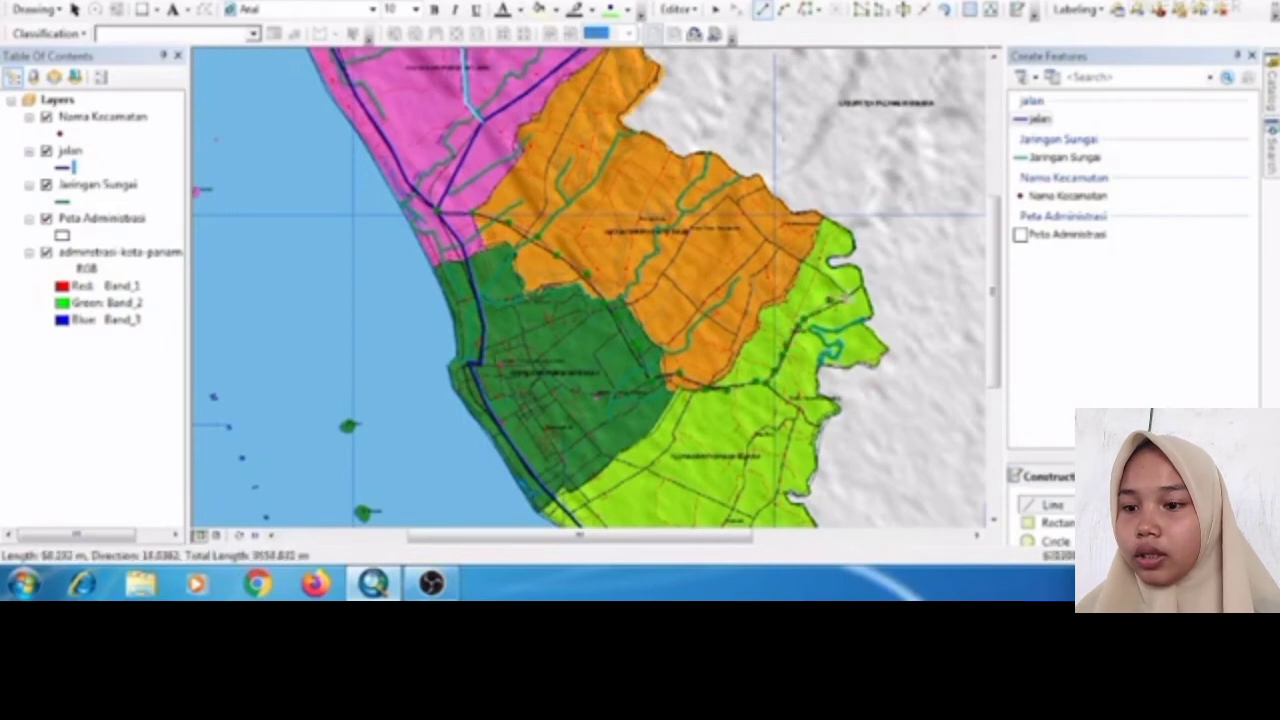
{"action": "right_click", "coordinate": [862, 292]}
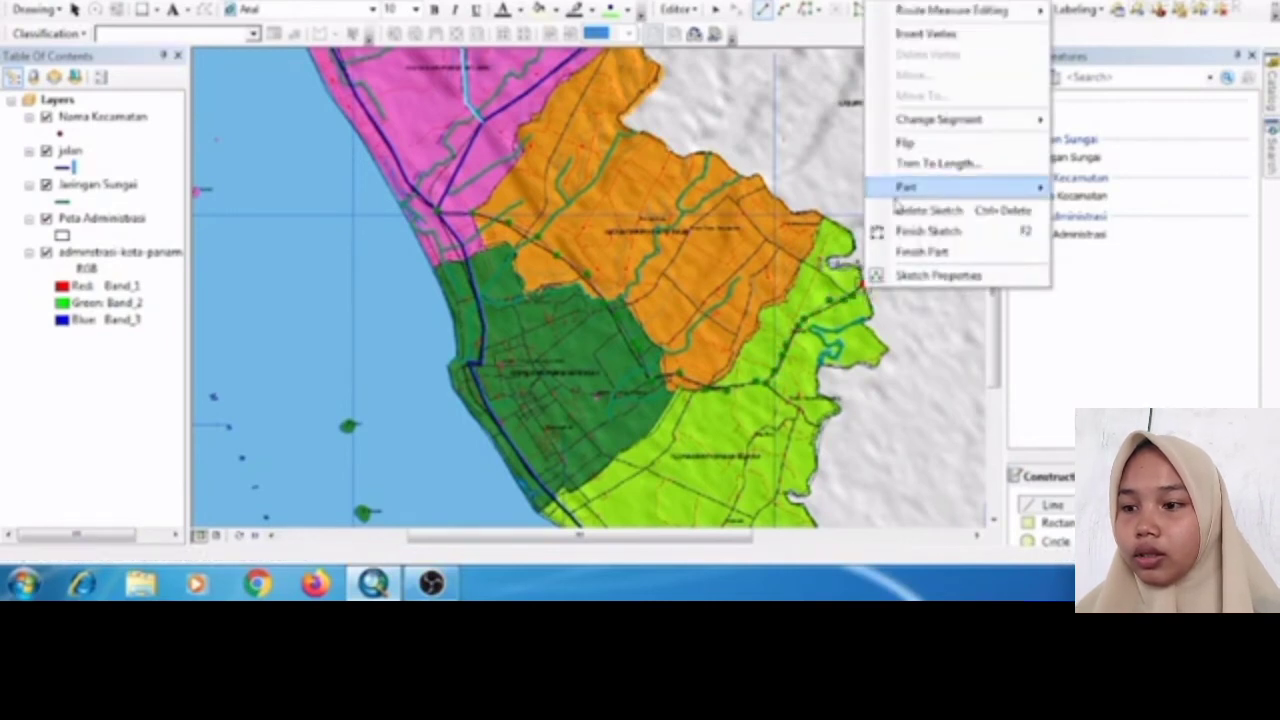
{"action": "left_click", "coordinate": [905, 232]}
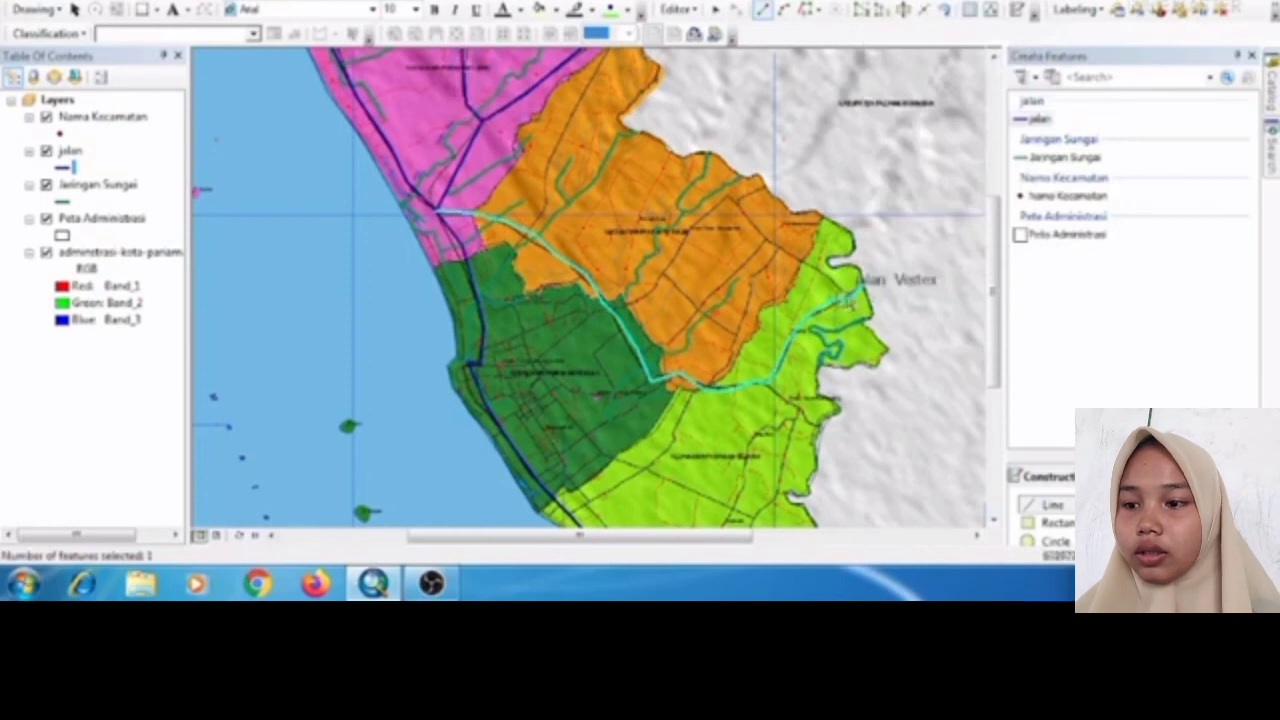
- Start a jalan line at Pariaman Selatan's northeastern road and trace it northwest, then southwest to the junction at Pariaman Timur's southern tip
{"action": "left_click", "coordinate": [845, 298]}
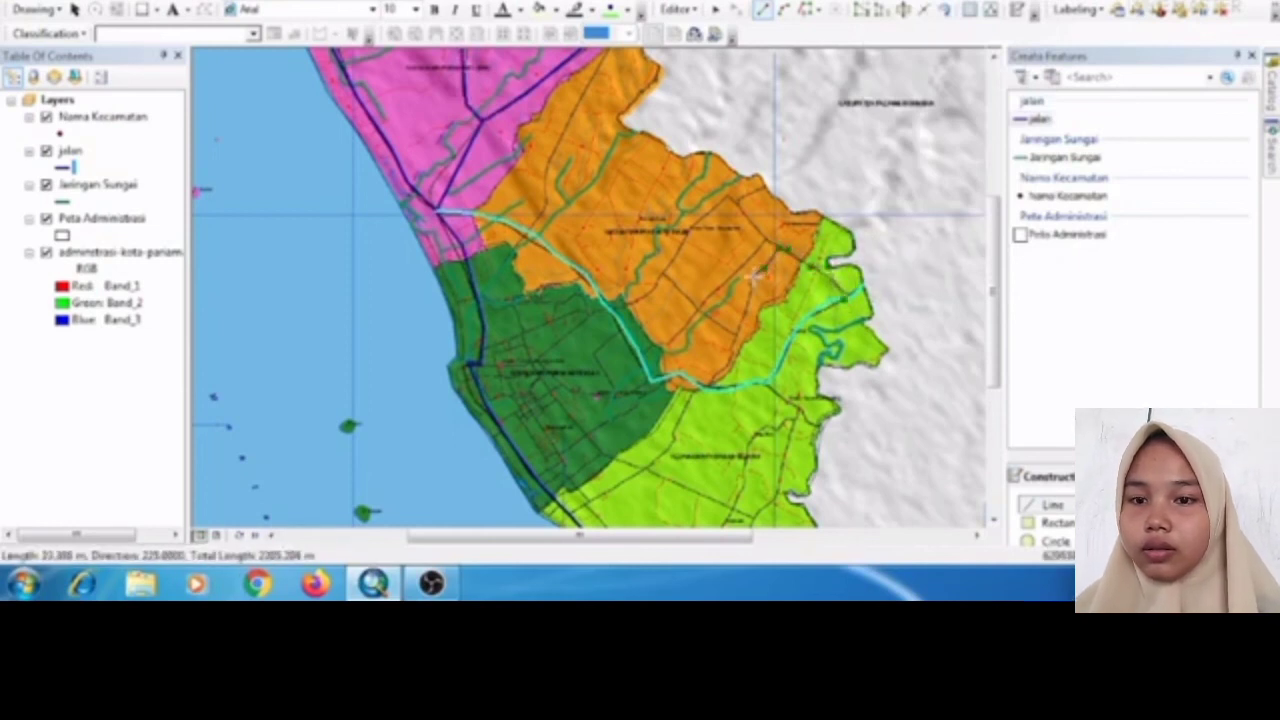
{"action": "left_click", "coordinate": [745, 321]}
{"action": "left_click", "coordinate": [740, 339]}
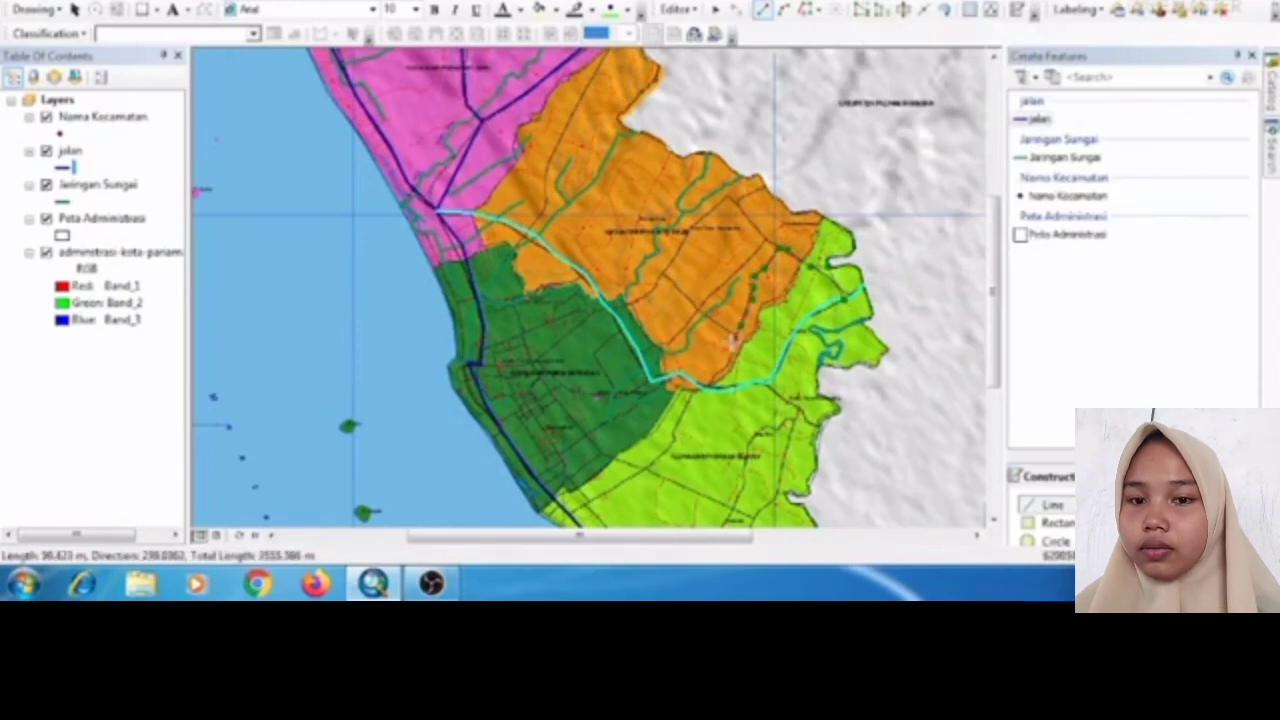
{"action": "left_click", "coordinate": [738, 352]}
{"action": "left_click", "coordinate": [732, 365]}
{"action": "left_click", "coordinate": [706, 396]}
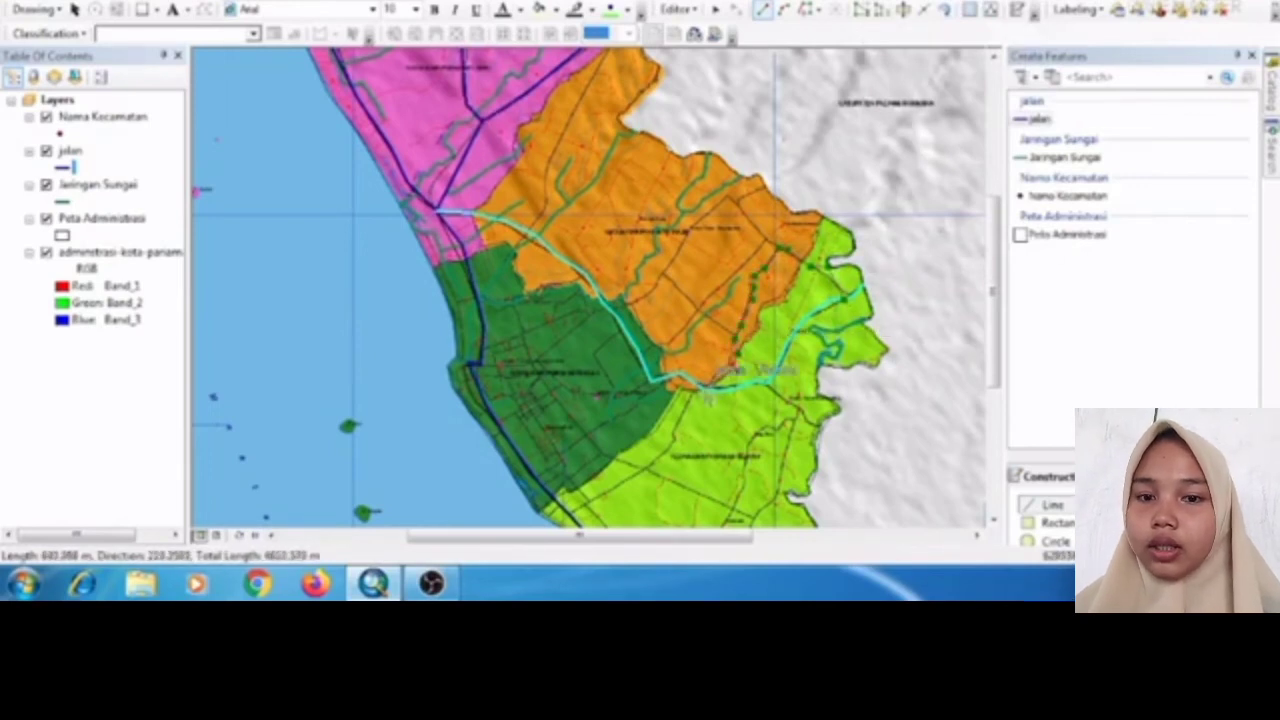
{"action": "right_click", "coordinate": [706, 396]}
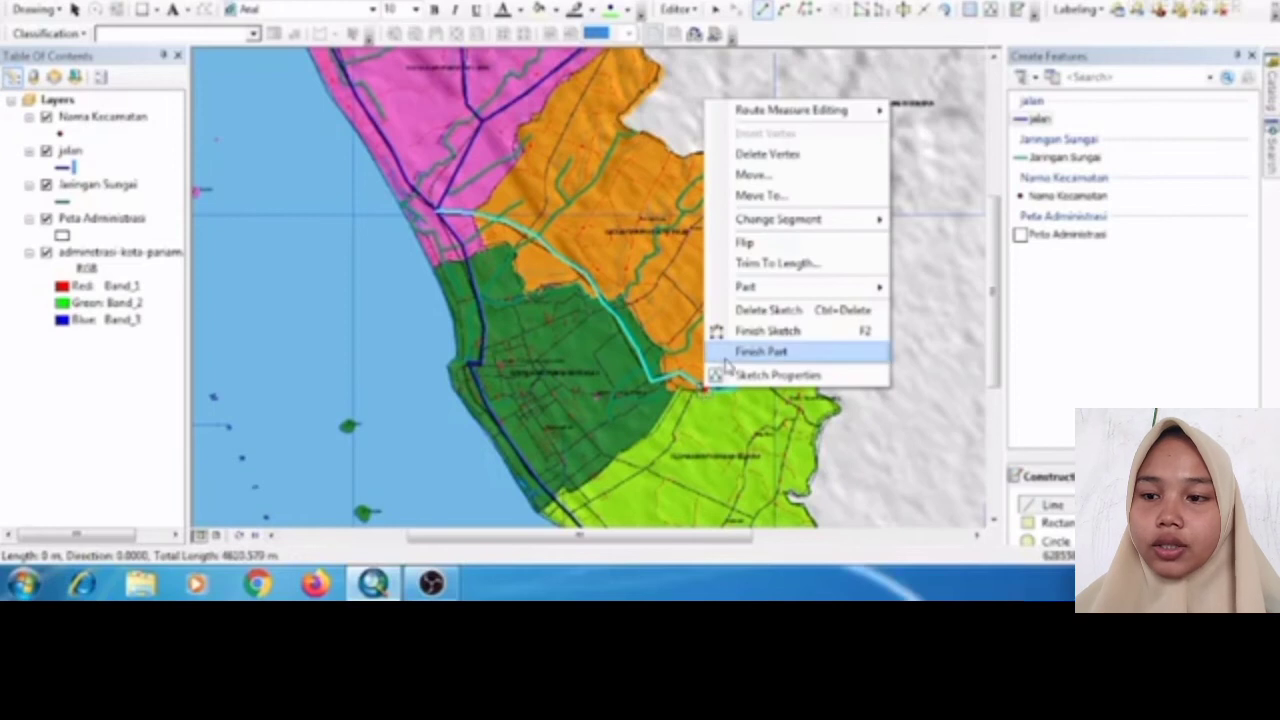
{"action": "left_click", "coordinate": [712, 399]}
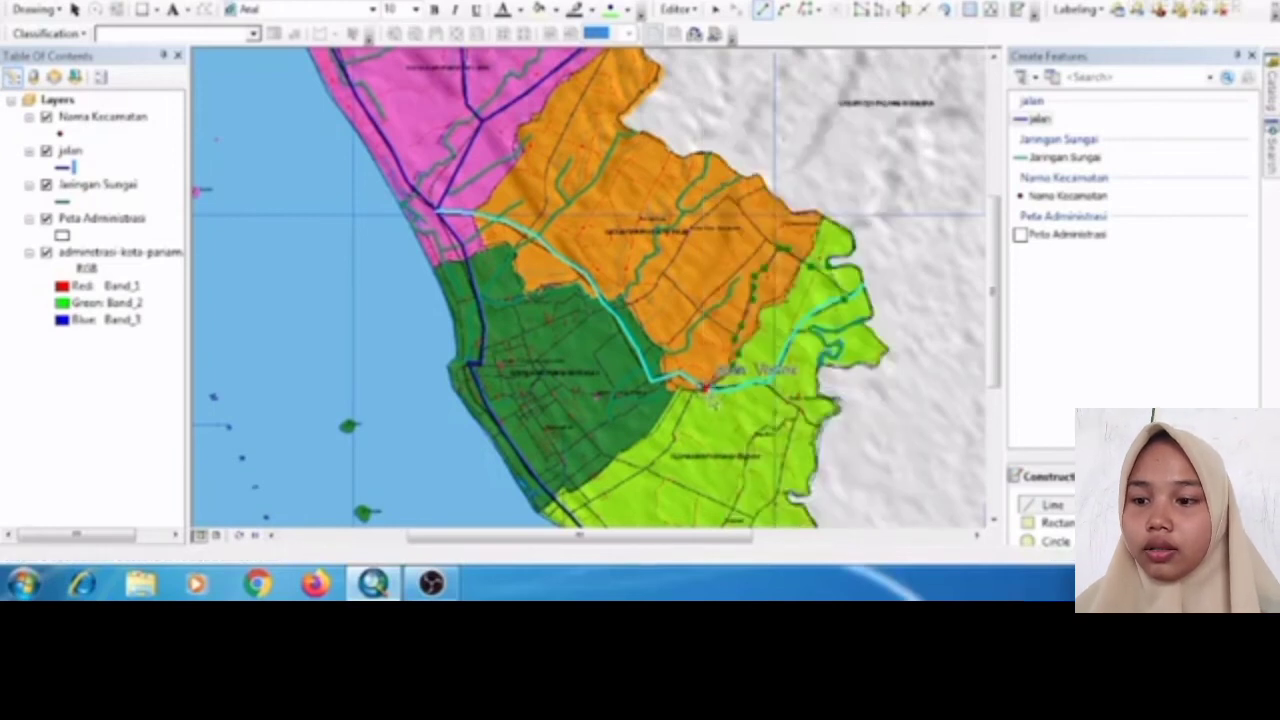
- Continue the road sketch southwest through Kecamatan Pariaman Selatan to the coastal road and finish the sketch
{"action": "left_click", "coordinate": [672, 446]}
{"action": "left_click", "coordinate": [655, 464]}
{"action": "left_click", "coordinate": [637, 477]}
{"action": "left_click", "coordinate": [616, 490]}
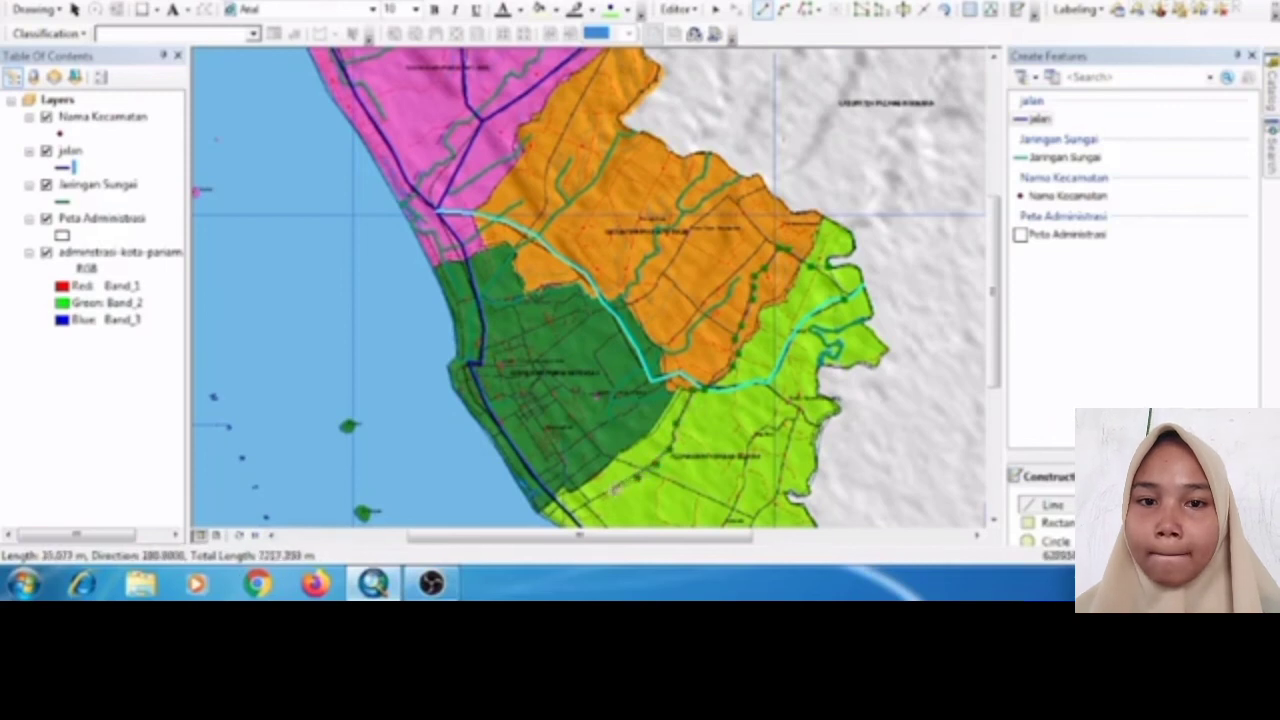
{"action": "right_click", "coordinate": [568, 512]}
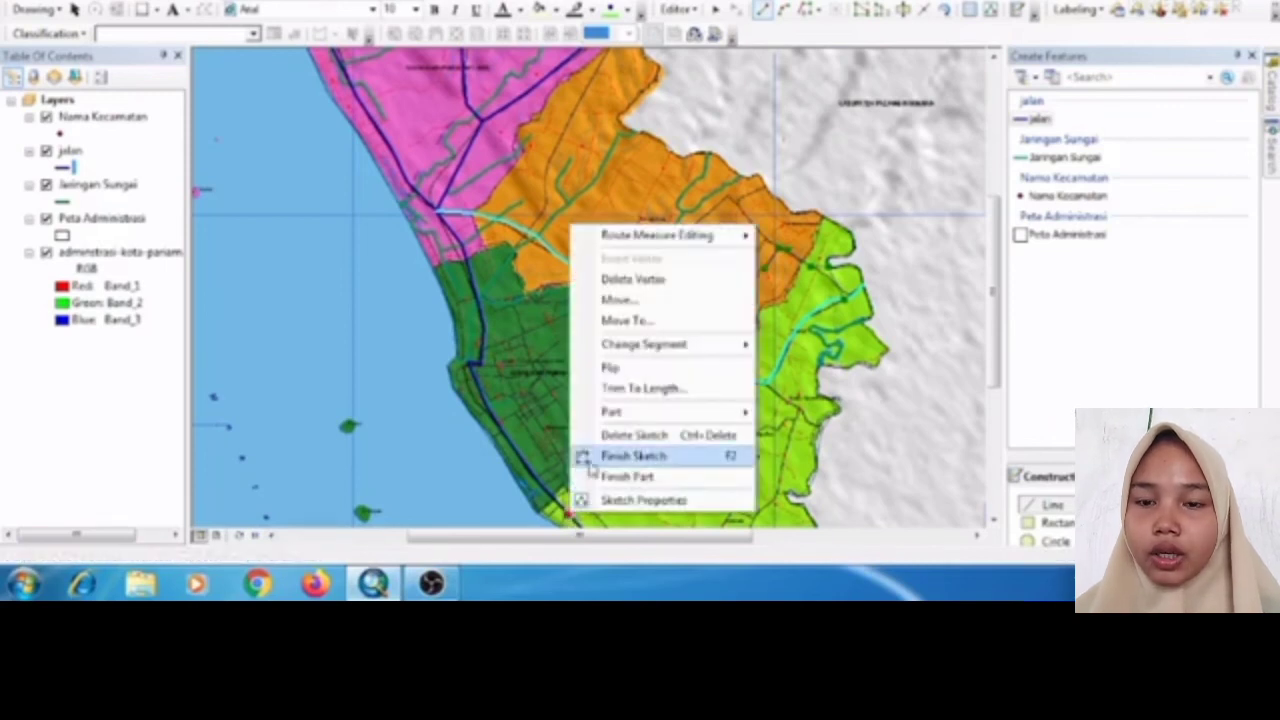
{"action": "left_click", "coordinate": [632, 456]}
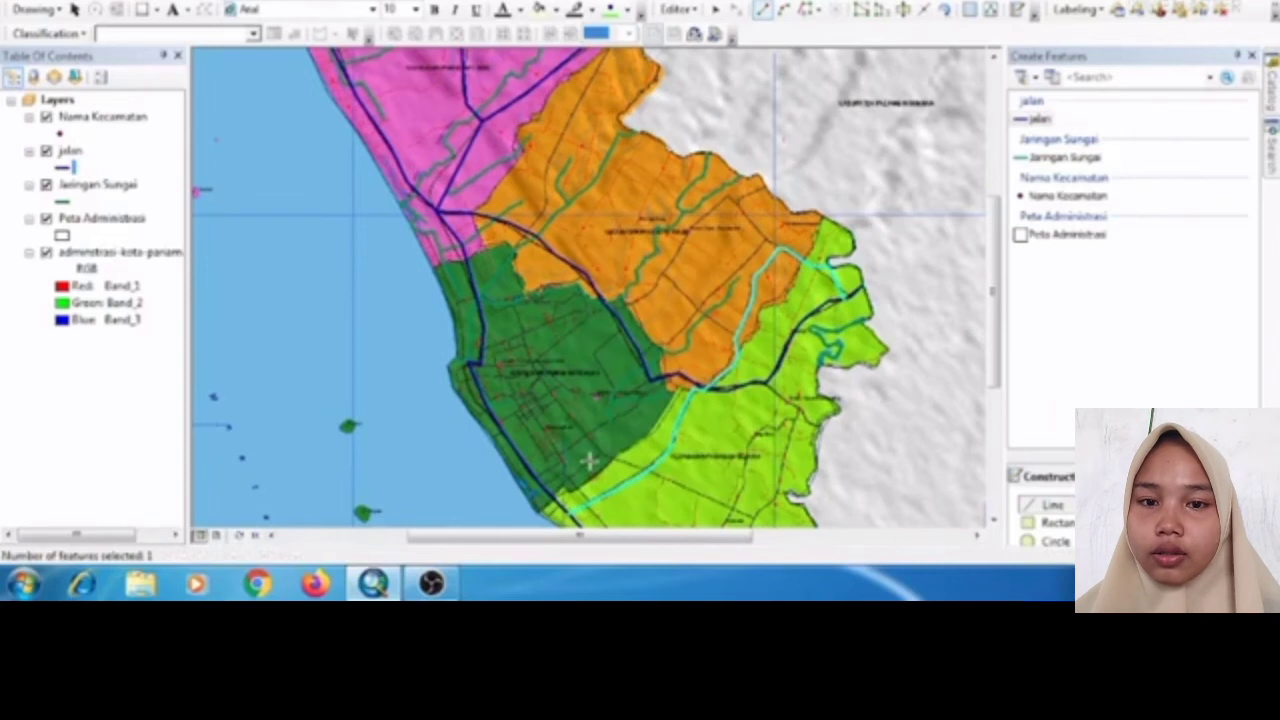
- Digitize the road from the bend in southeastern Pariaman Timur southwest to the diagonal main road and finish the sketch
{"action": "left_click", "coordinate": [782, 251]}
{"action": "left_click", "coordinate": [768, 243]}
{"action": "left_click", "coordinate": [740, 268]}
{"action": "left_click", "coordinate": [700, 302]}
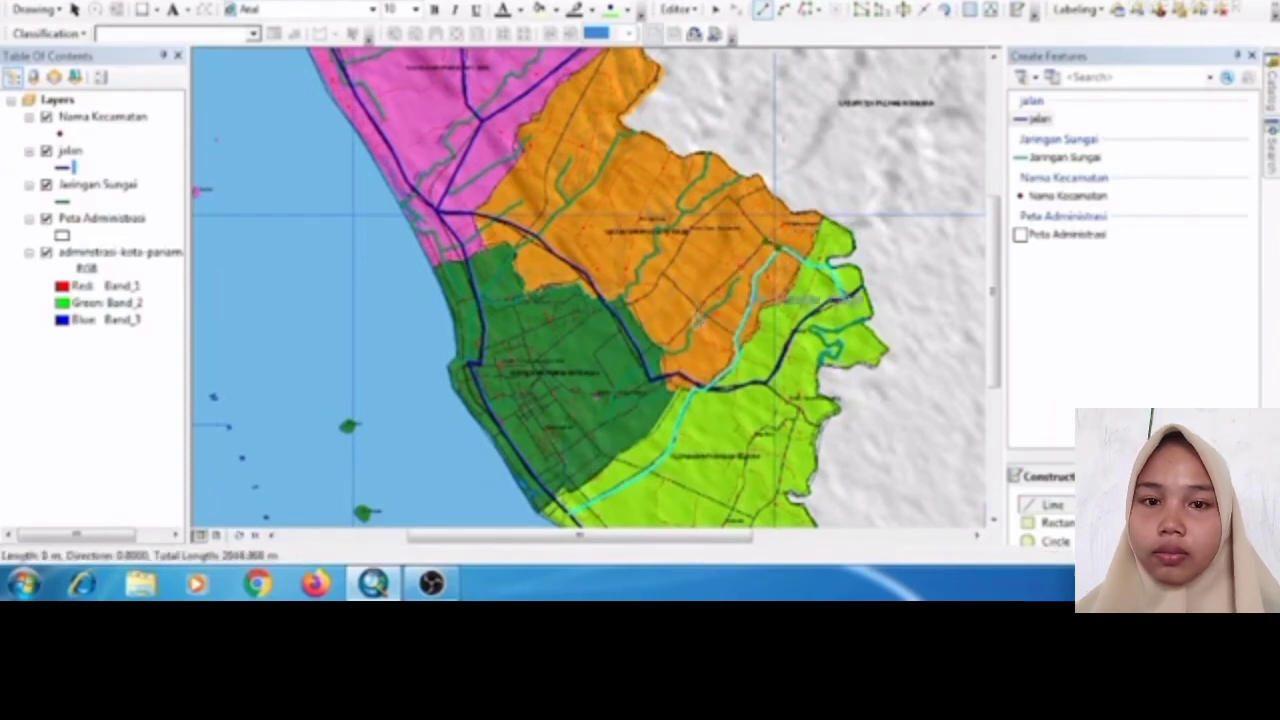
{"action": "left_click", "coordinate": [666, 339]}
{"action": "left_click", "coordinate": [638, 350]}
{"action": "right_click", "coordinate": [643, 358]}
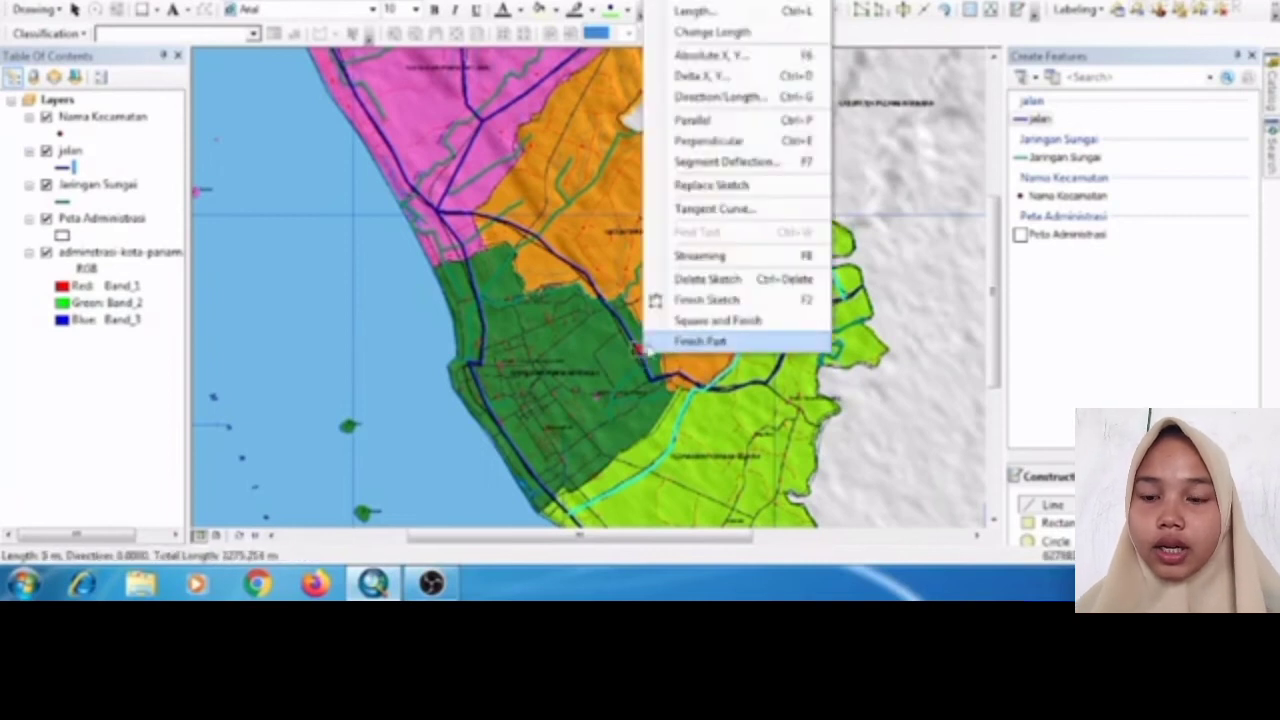
{"action": "left_click", "coordinate": [668, 298]}
- Digitize the cross road running northwest through southern Pariaman Timur from its southeastern road and finish the sketch
{"action": "left_click", "coordinate": [737, 340]}
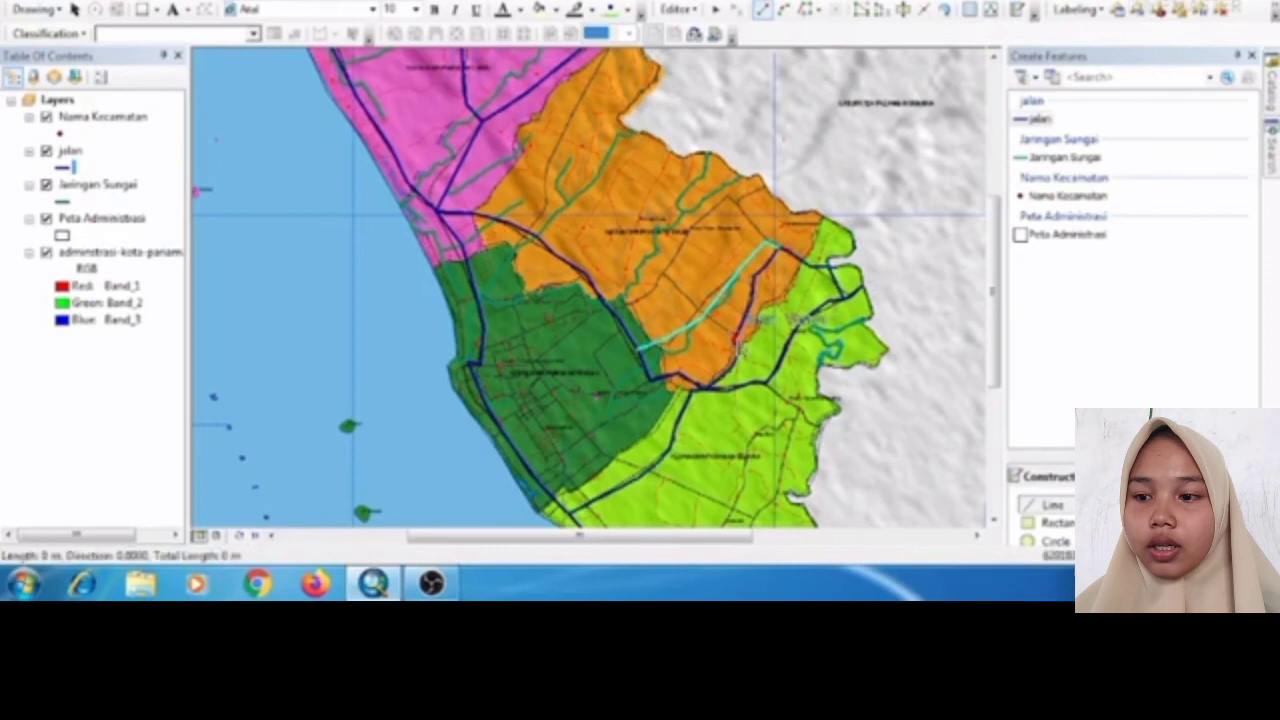
{"action": "left_click", "coordinate": [666, 272]}
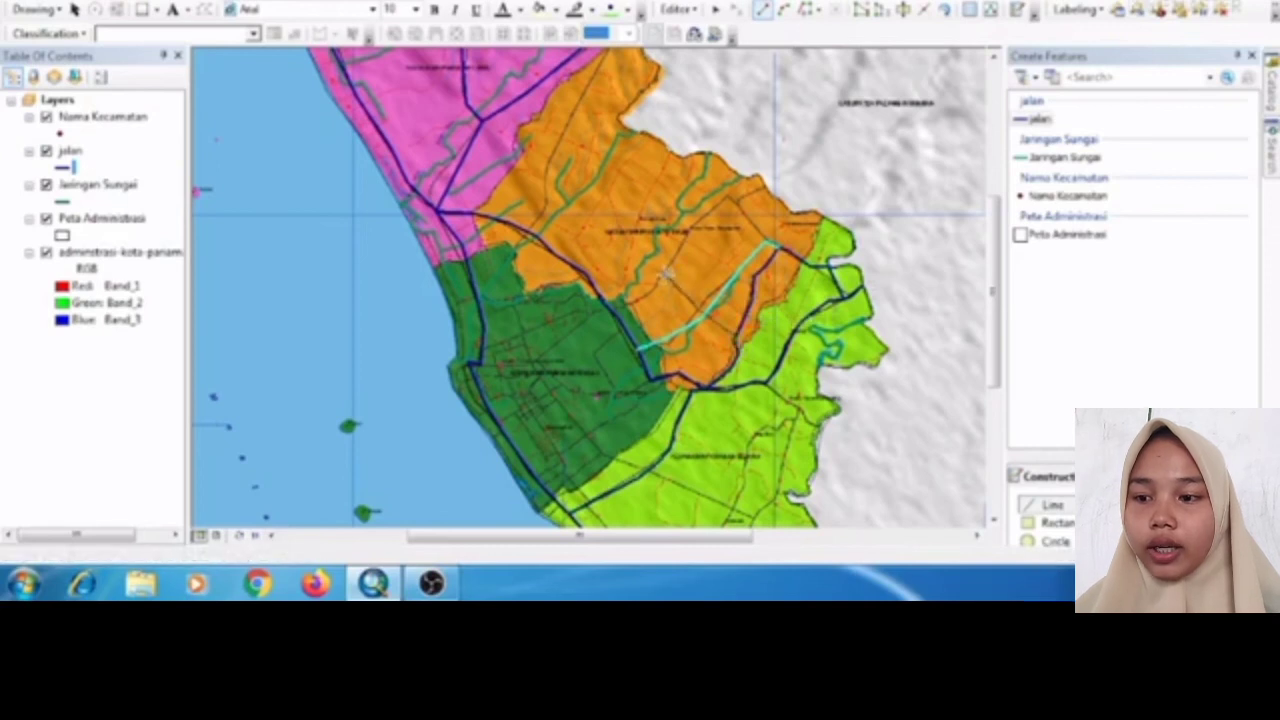
{"action": "right_click", "coordinate": [664, 276]}
{"action": "left_click", "coordinate": [680, 222]}
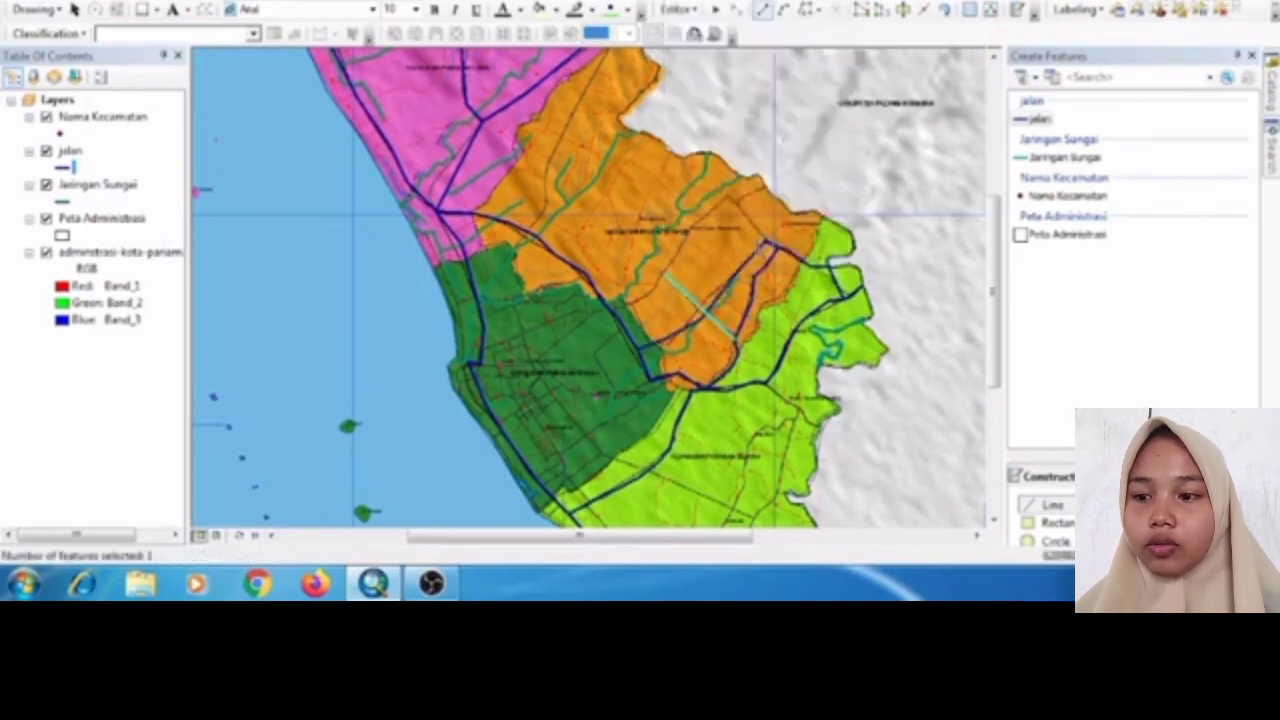
- Digitize the road from Pariaman Timur's eastern junction northwest and up to the district's northeastern boundary, then finish the sketch
{"action": "left_click", "coordinate": [768, 244]}
{"action": "left_click", "coordinate": [738, 206]}
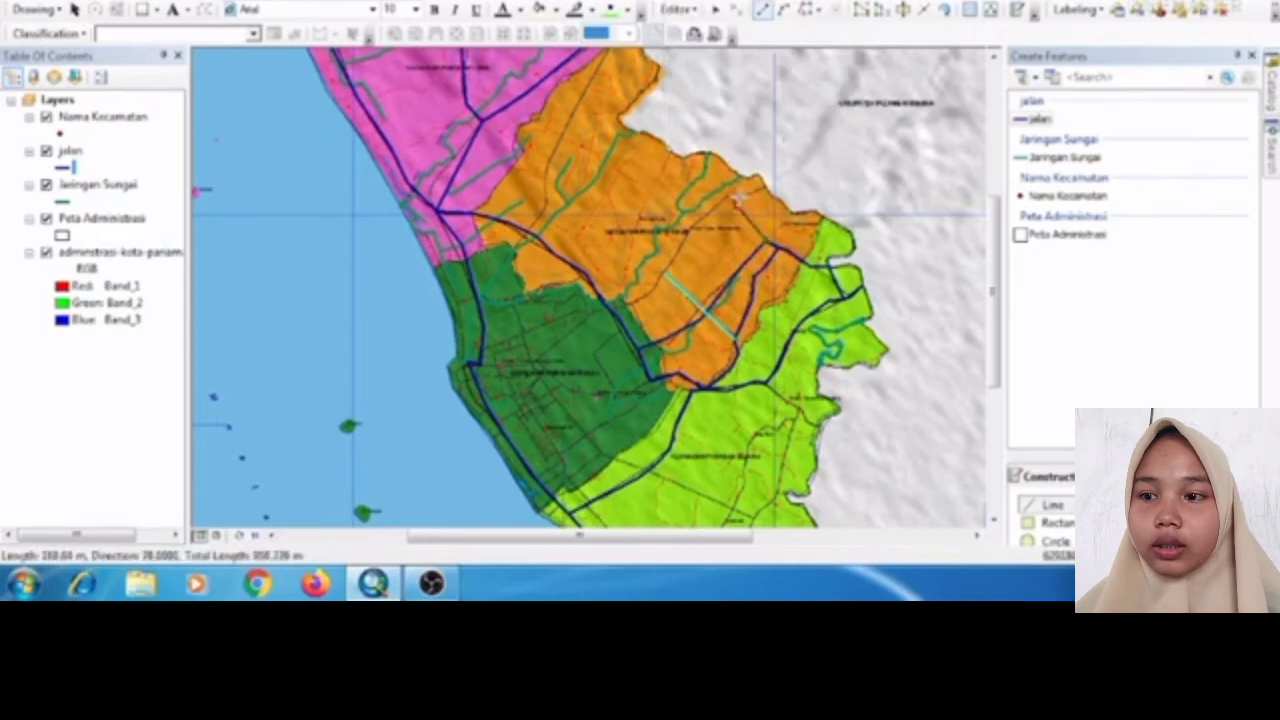
{"action": "right_click", "coordinate": [765, 184]}
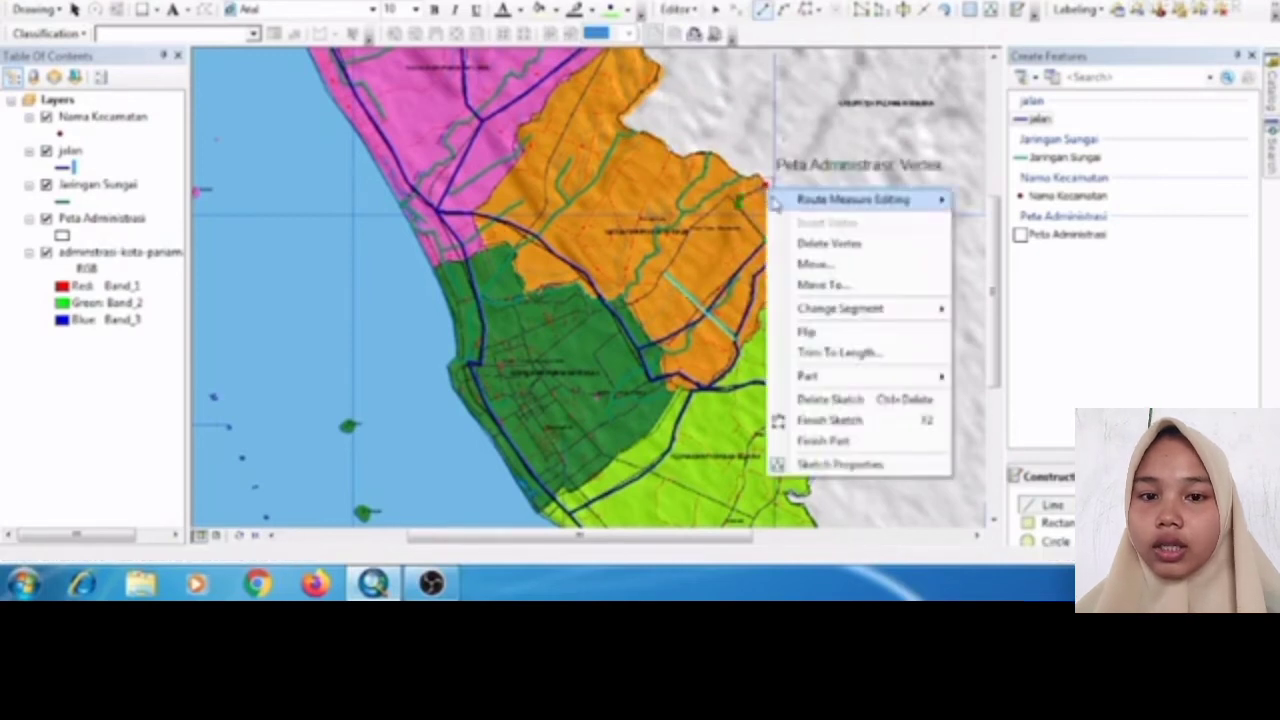
{"action": "left_click", "coordinate": [821, 426]}
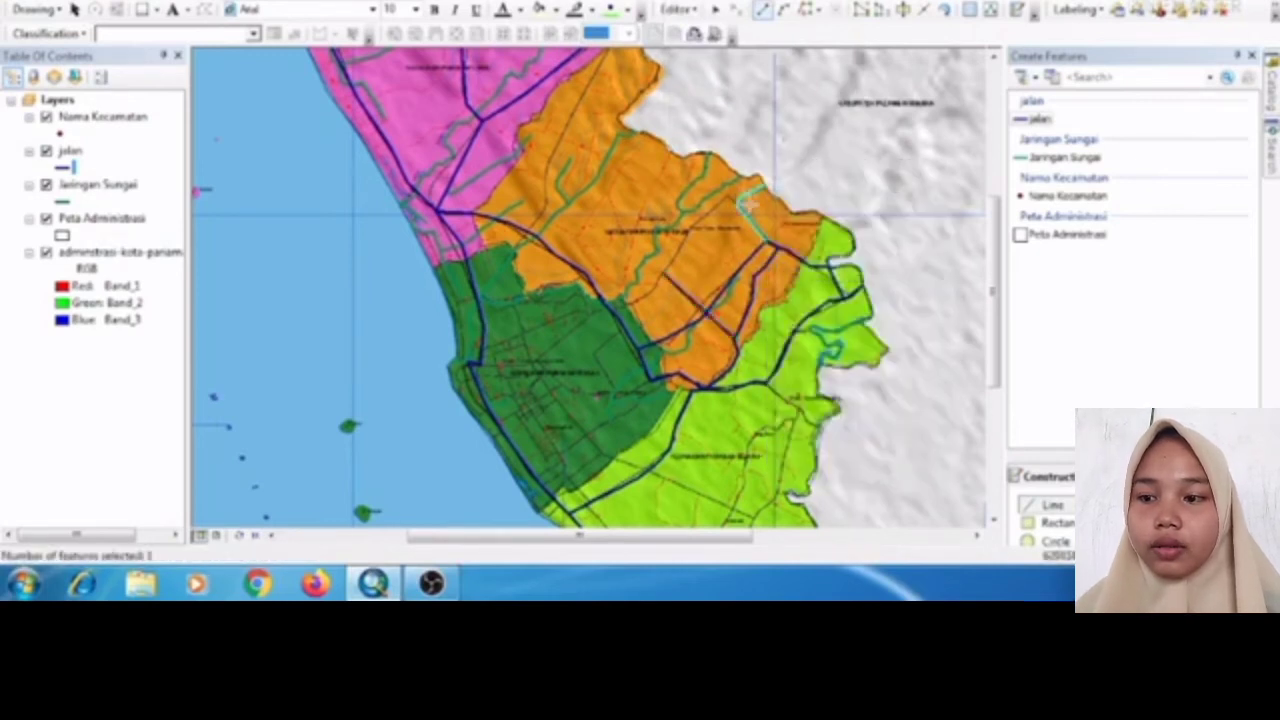
- Digitize the road from northeastern Pariaman Timur southwest past the cross road's end to the diagonal main road and finish the sketch
{"action": "left_click", "coordinate": [731, 198]}
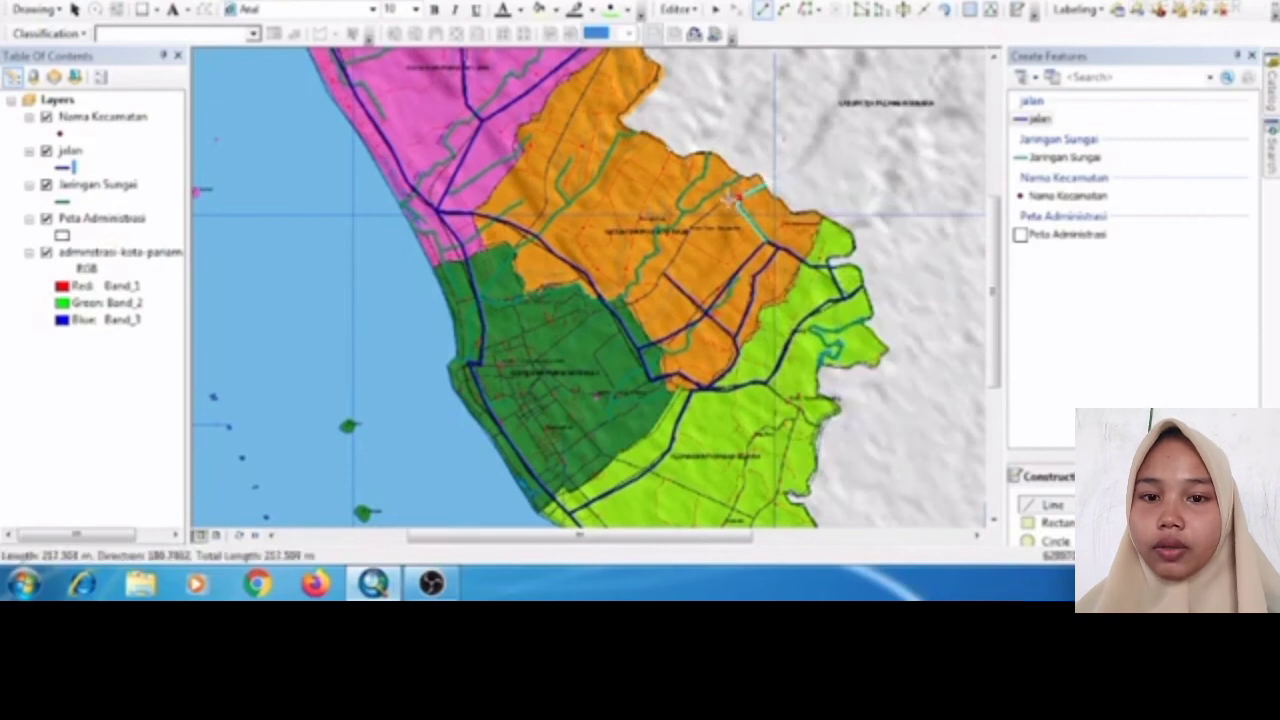
{"action": "left_click", "coordinate": [685, 235]}
{"action": "left_click", "coordinate": [672, 261]}
{"action": "left_click", "coordinate": [656, 285]}
{"action": "left_click", "coordinate": [619, 316]}
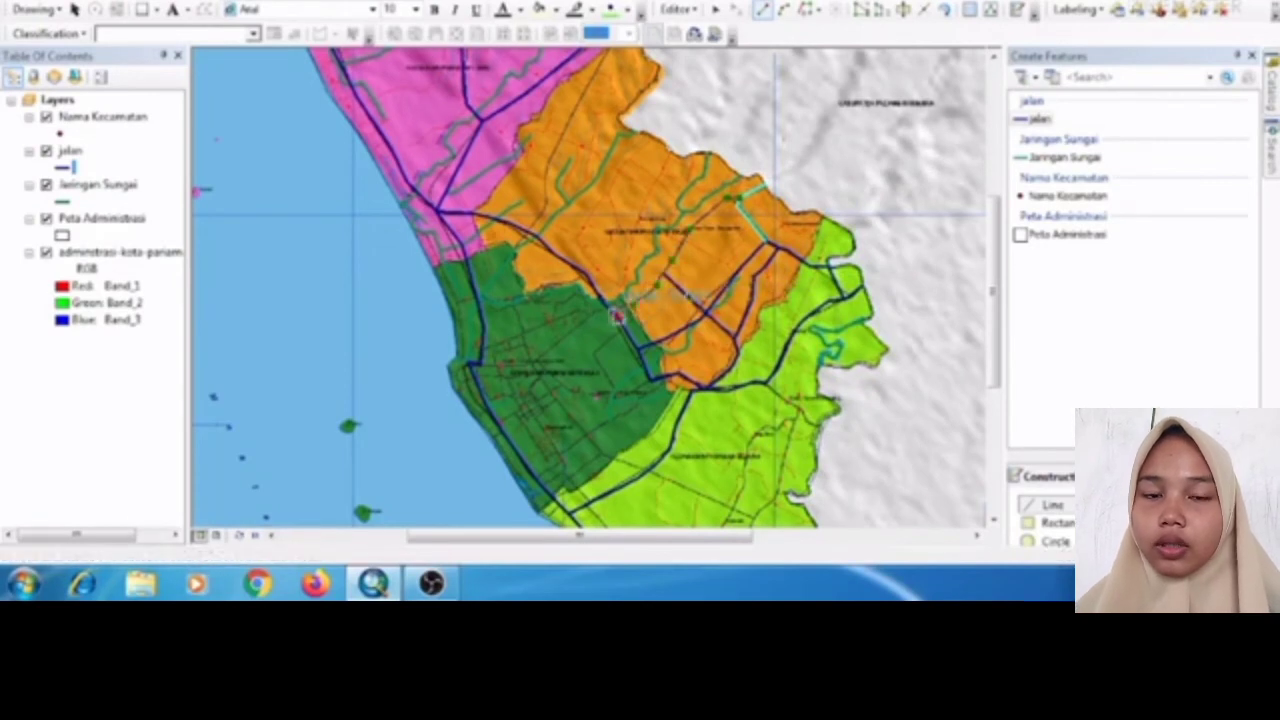
{"action": "right_click", "coordinate": [619, 316]}
{"action": "left_click", "coordinate": [678, 254]}
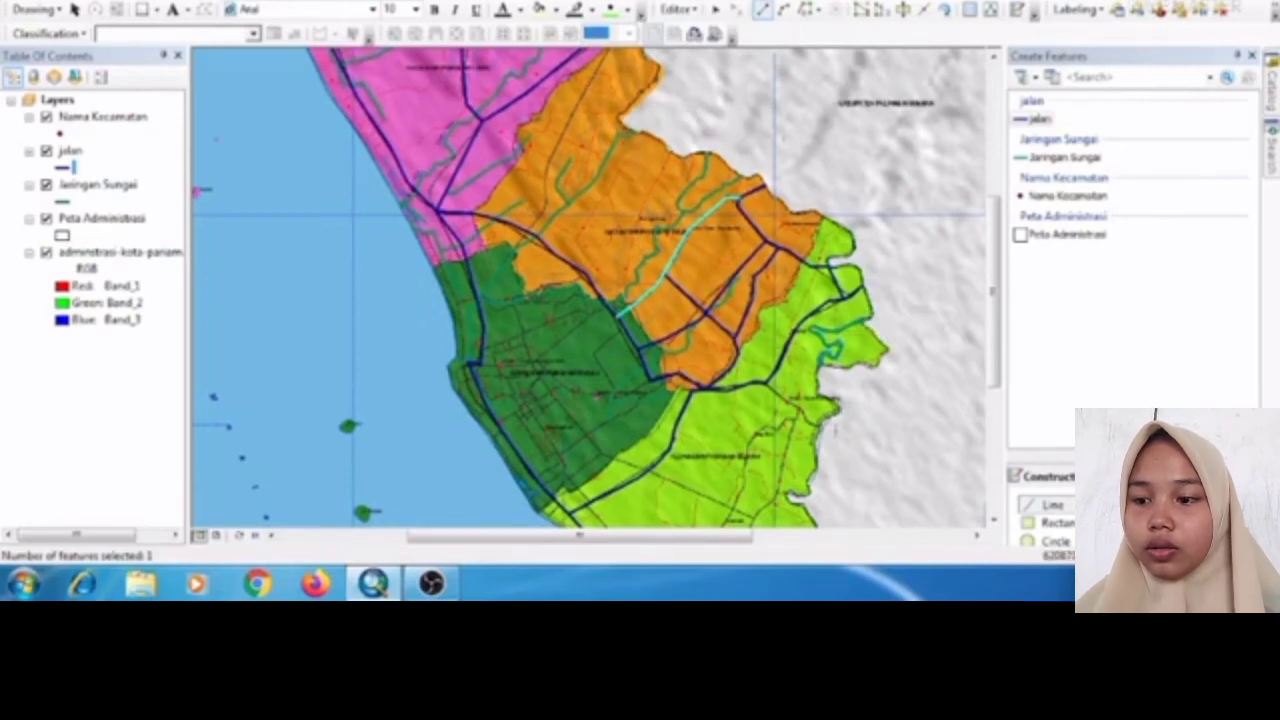
- Digitize the short road from Pariaman Selatan's eastern boundary northwest to the junction on the main road and finish the sketch
{"action": "left_click", "coordinate": [828, 414]}
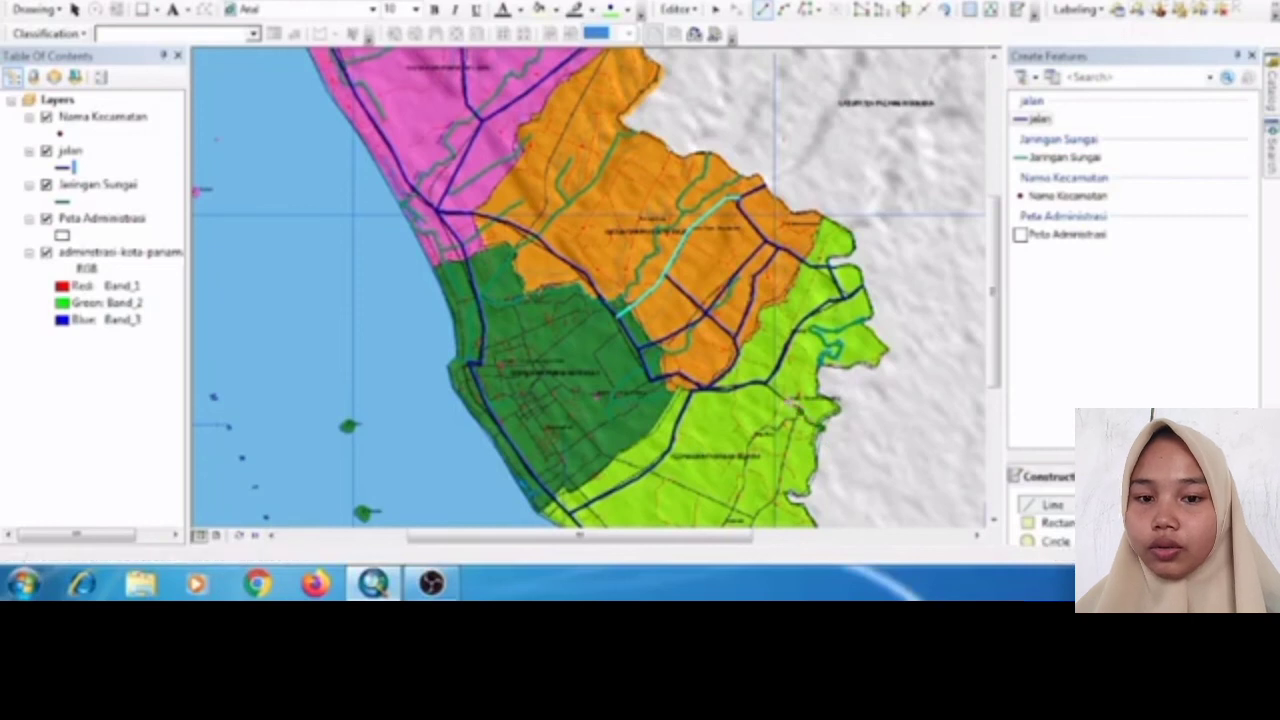
{"action": "right_click", "coordinate": [770, 388]}
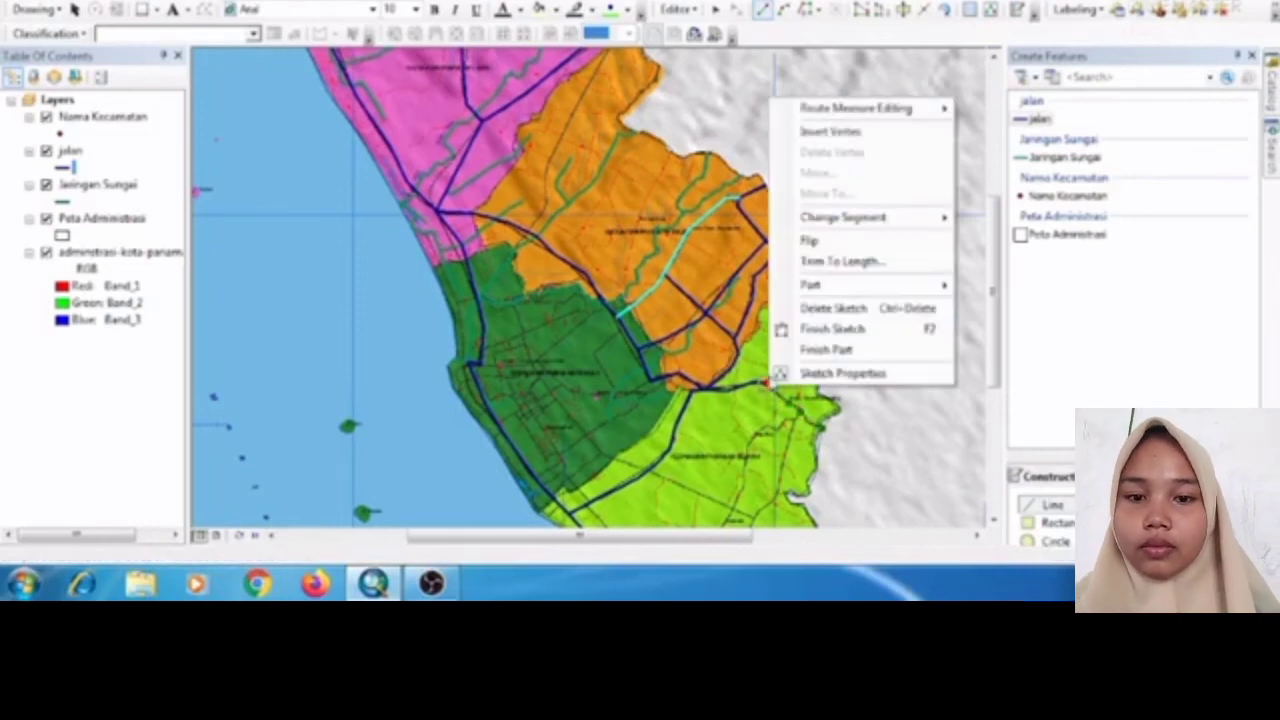
{"action": "left_click", "coordinate": [796, 330]}
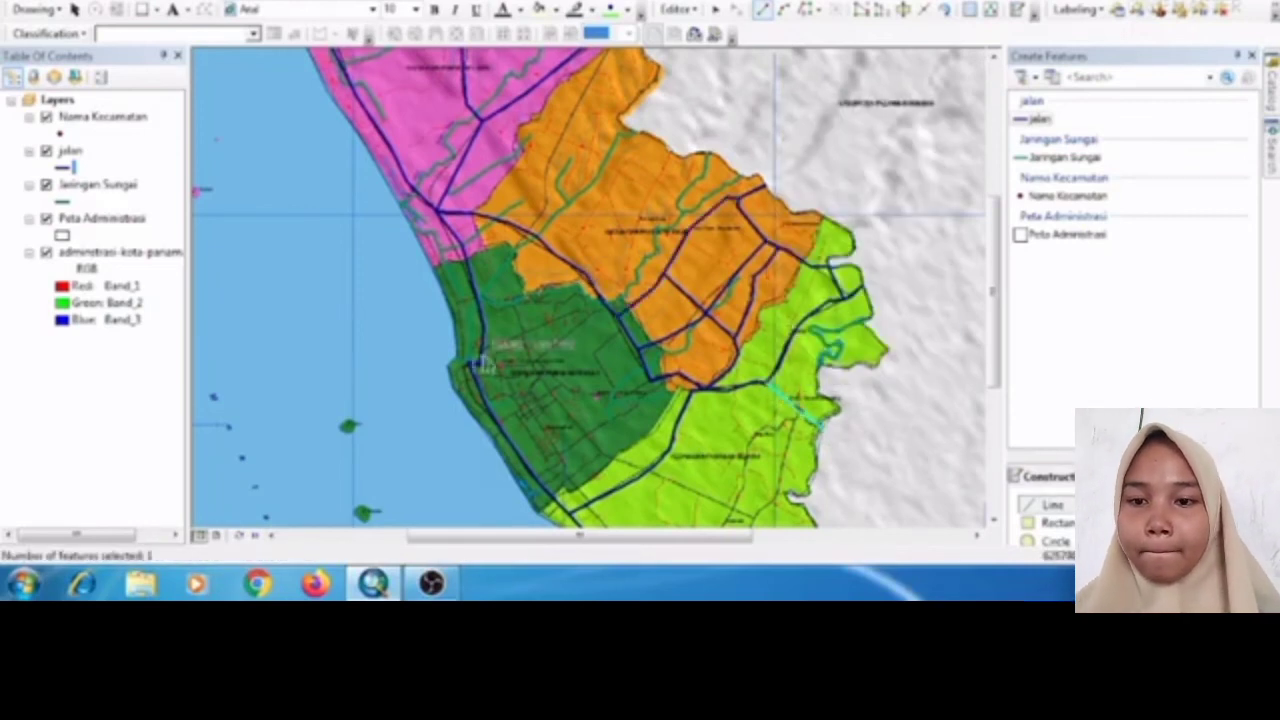
- Digitize the road from Pariaman Tengah's southeastern boundary northwest through the district to the coastal main road and finish the sketch
{"action": "left_click", "coordinate": [603, 461]}
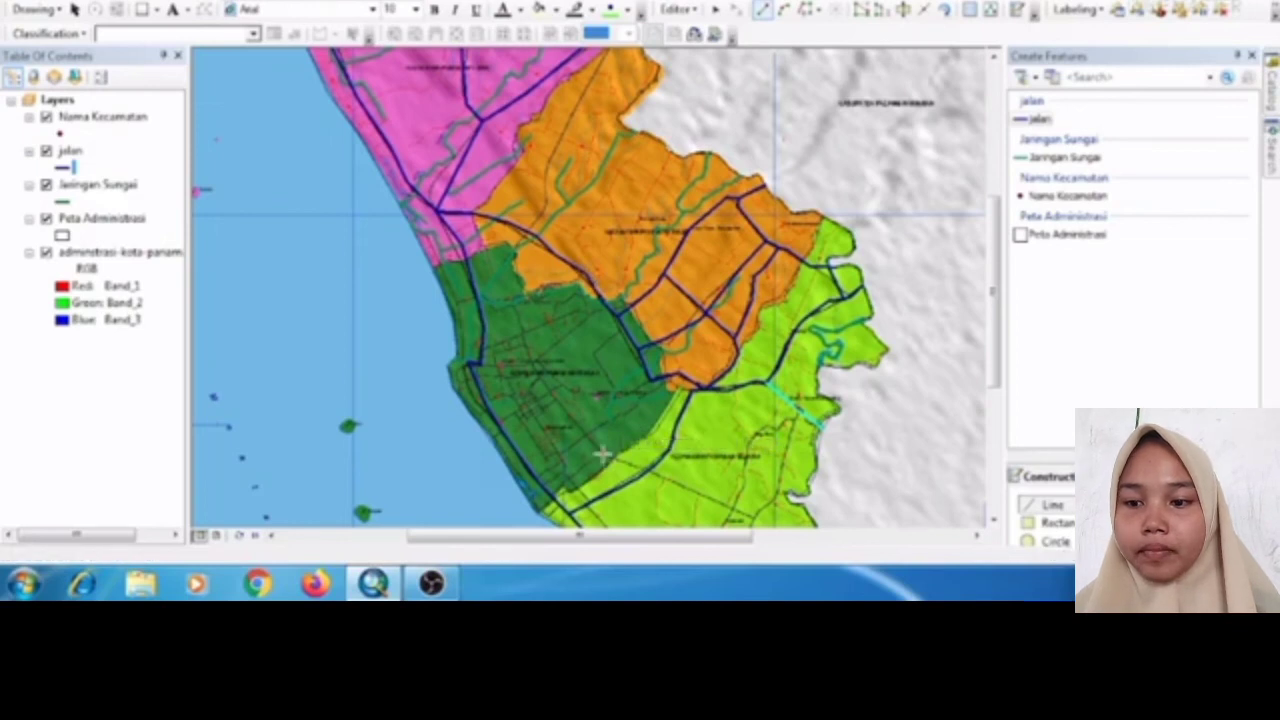
{"action": "left_click", "coordinate": [571, 410]}
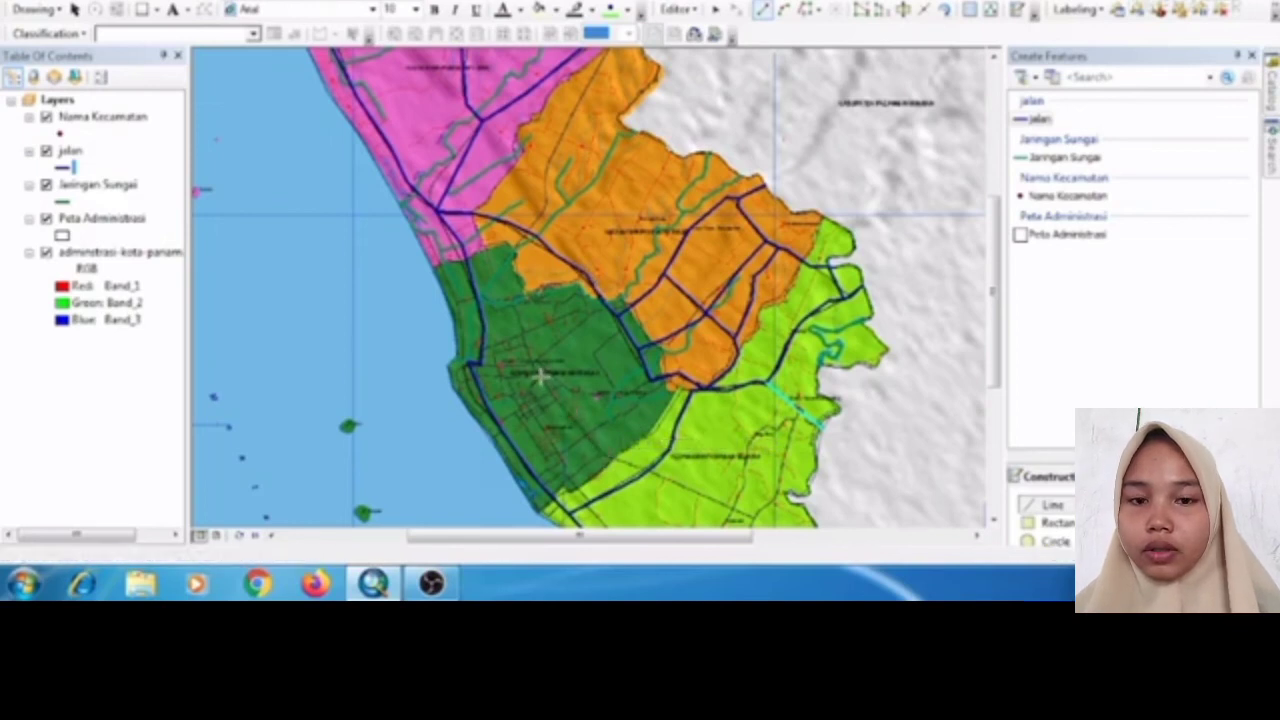
{"action": "left_click", "coordinate": [529, 346]}
{"action": "left_click", "coordinate": [521, 334]}
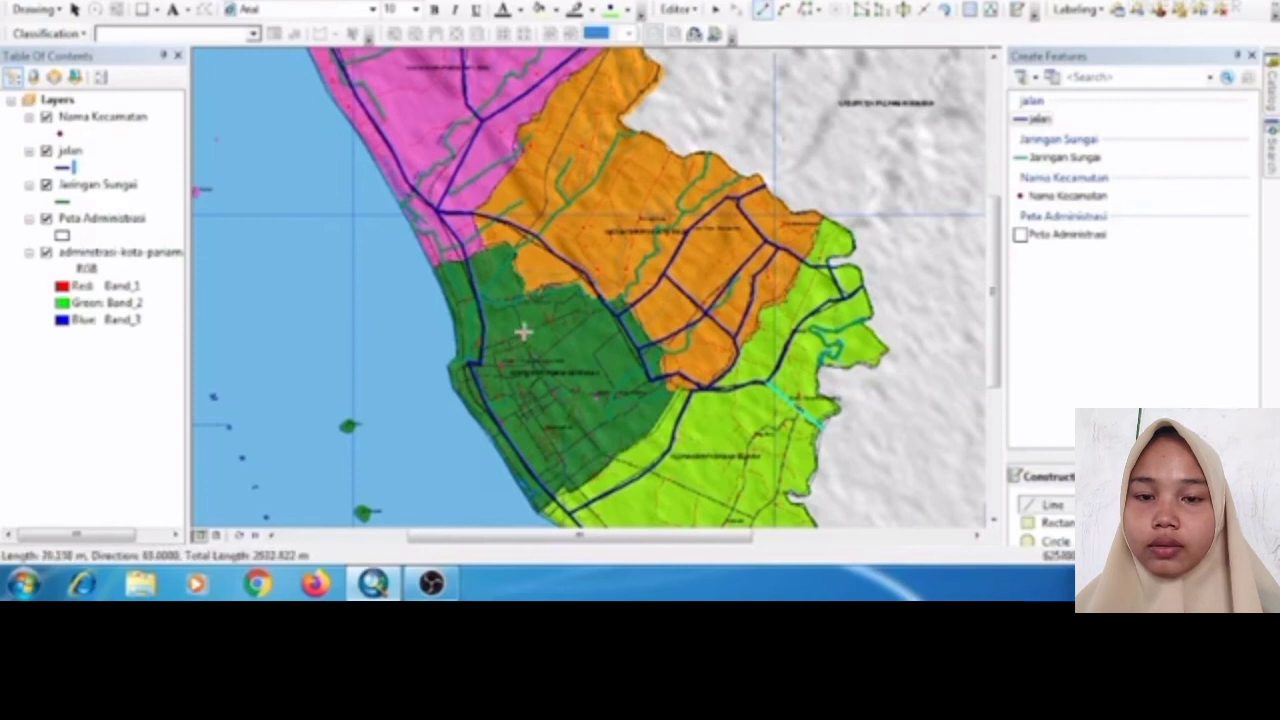
{"action": "left_click", "coordinate": [515, 307]}
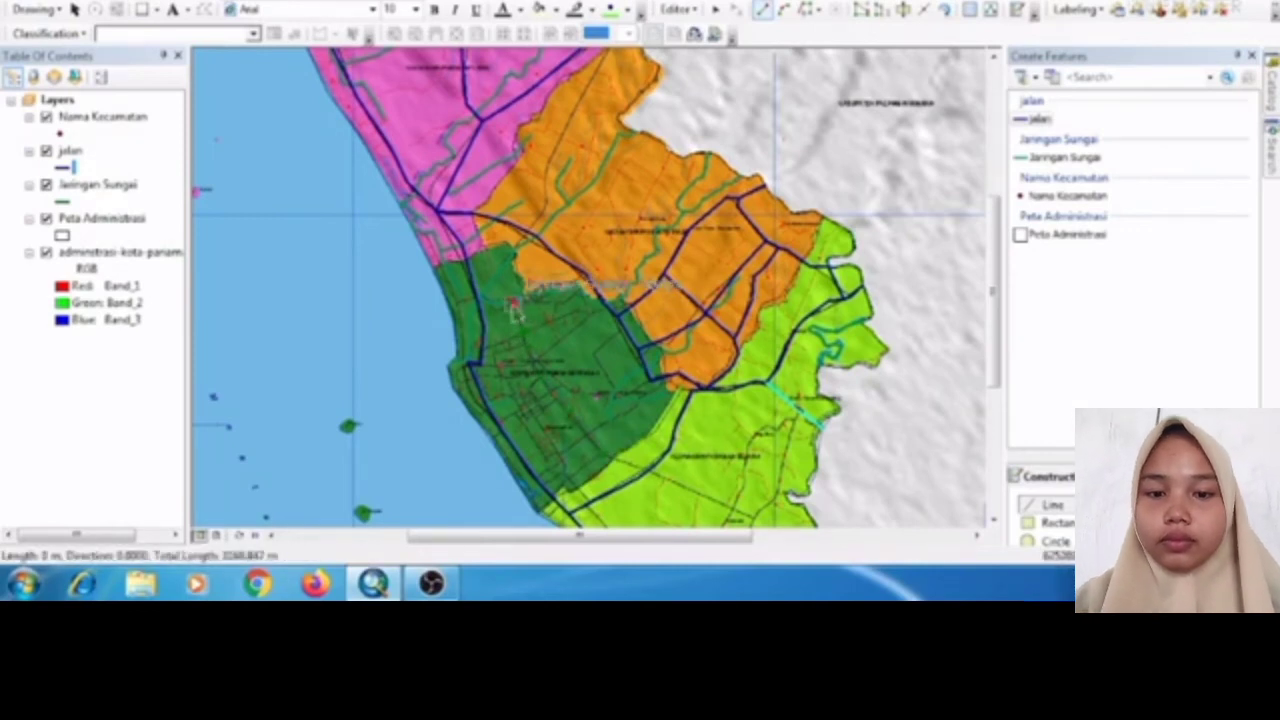
{"action": "left_click", "coordinate": [486, 298]}
{"action": "double_click", "coordinate": [478, 303]}
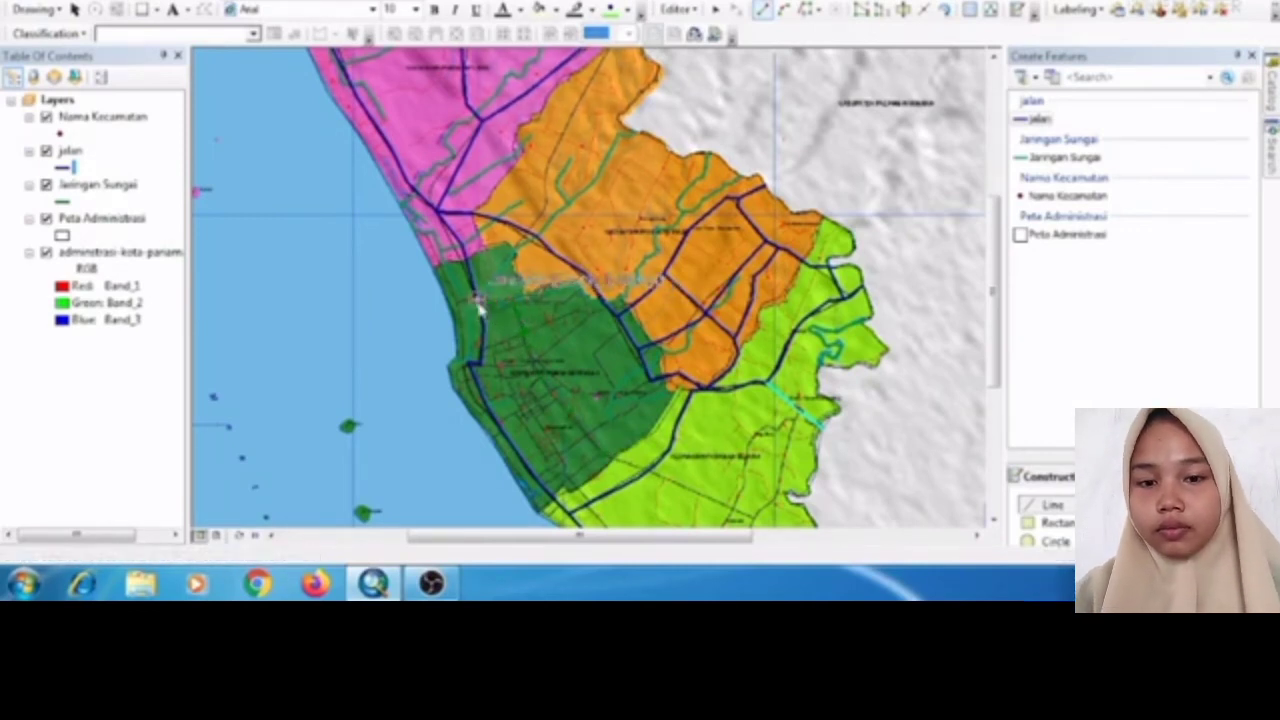
{"action": "right_click", "coordinate": [479, 305]}
{"action": "left_click", "coordinate": [507, 252]}
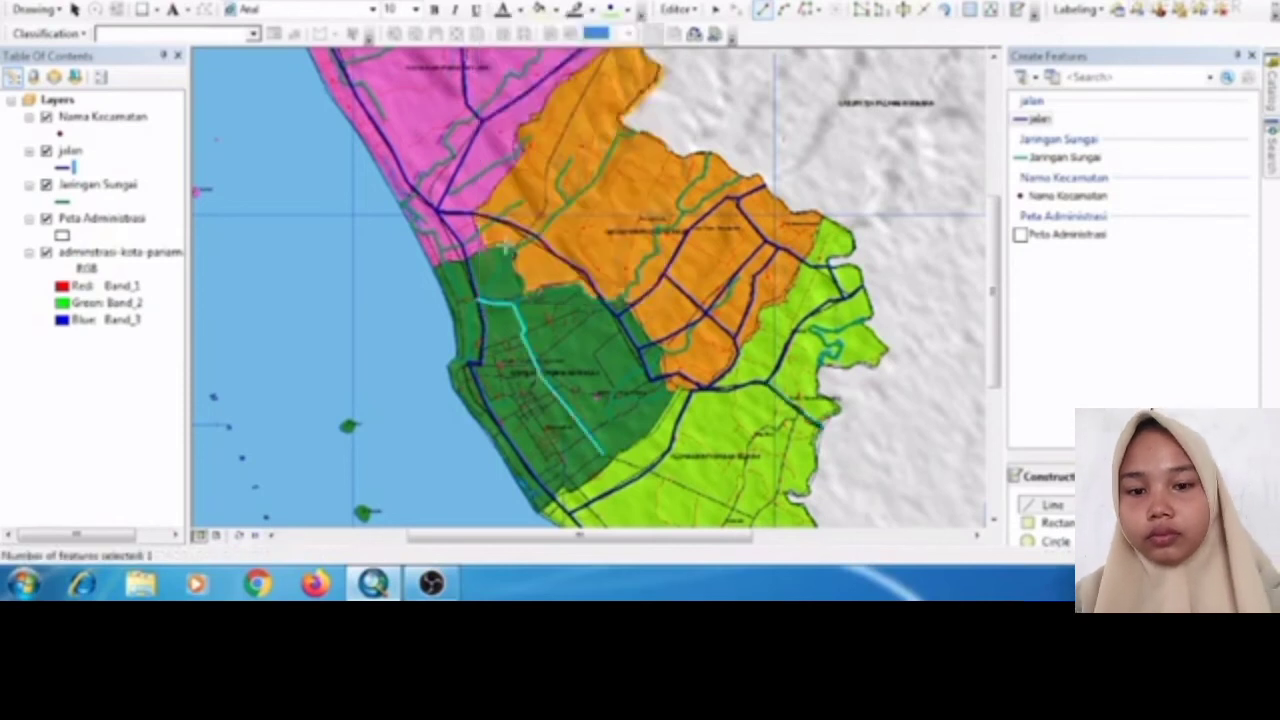
- Digitize the road linking Pariaman Tengah's central road northeast to the diagonal main road and finish the sketch
{"action": "left_click", "coordinate": [596, 313]}
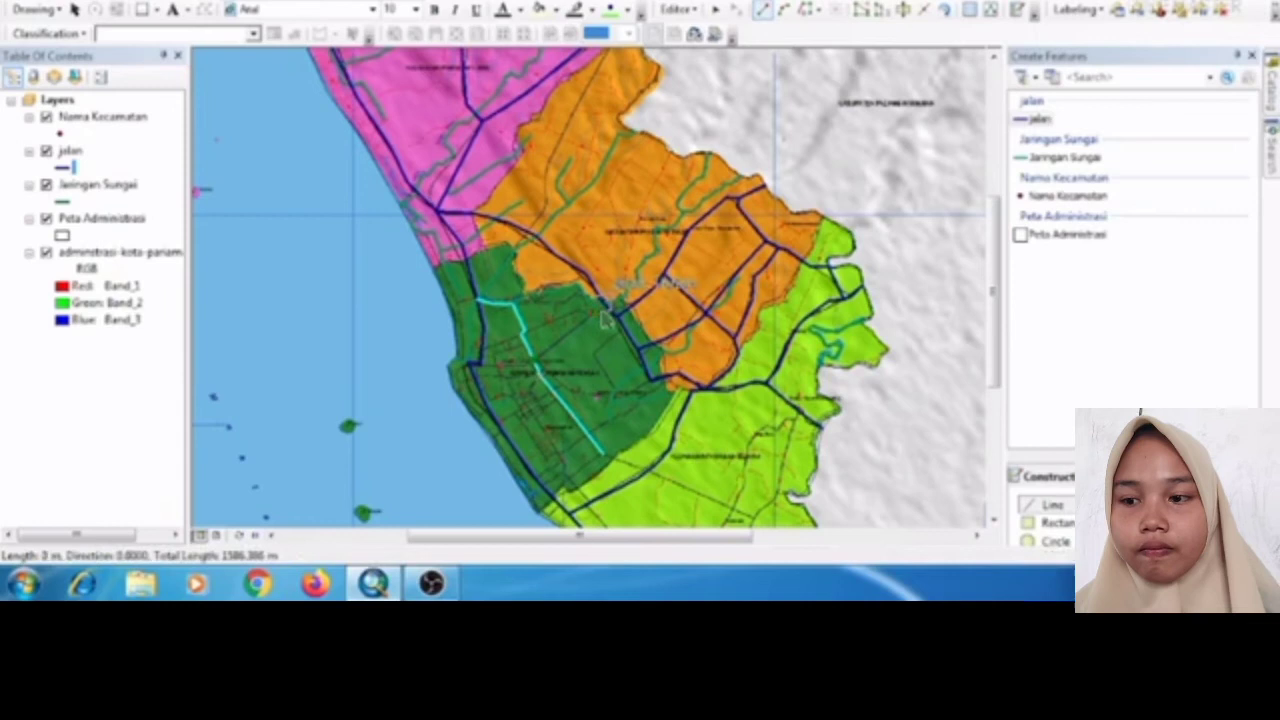
{"action": "right_click", "coordinate": [602, 315]}
{"action": "left_click", "coordinate": [667, 257]}
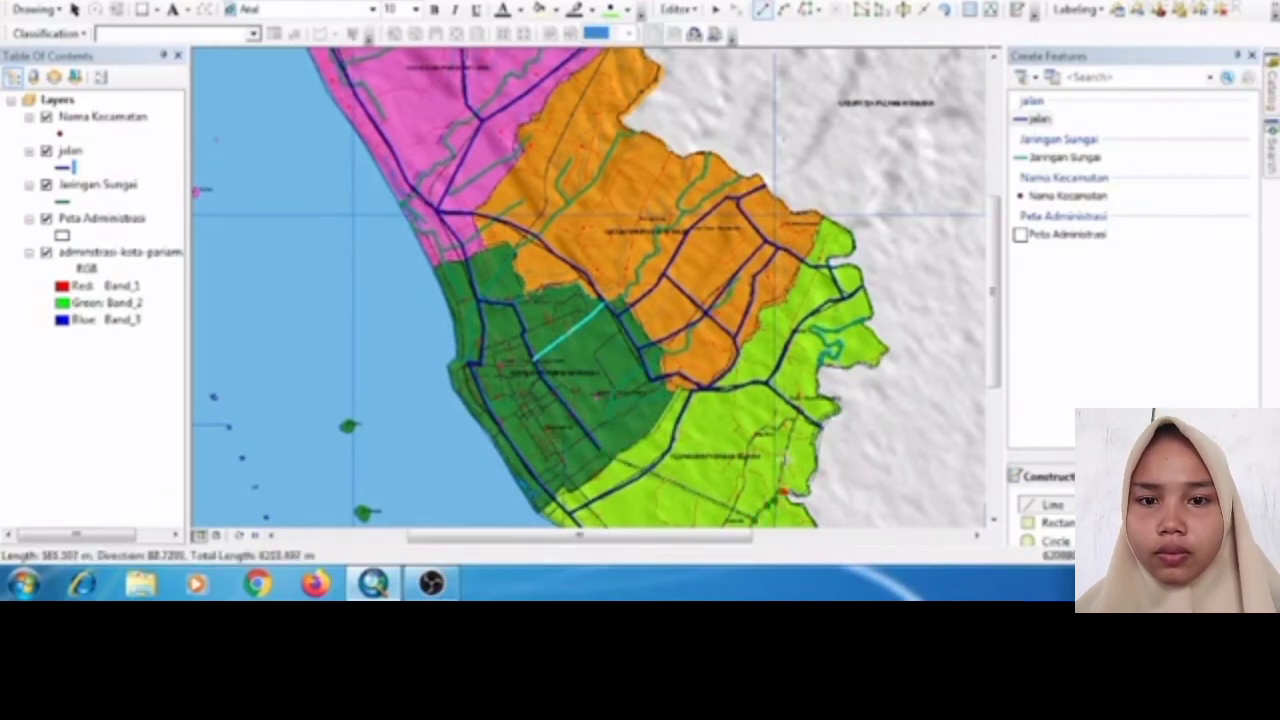
- Finish the jalan line running from Pariaman Tengah's southeastern boundary across Pariaman Selatan and north to its eastern road
{"action": "right_click", "coordinate": [802, 400]}
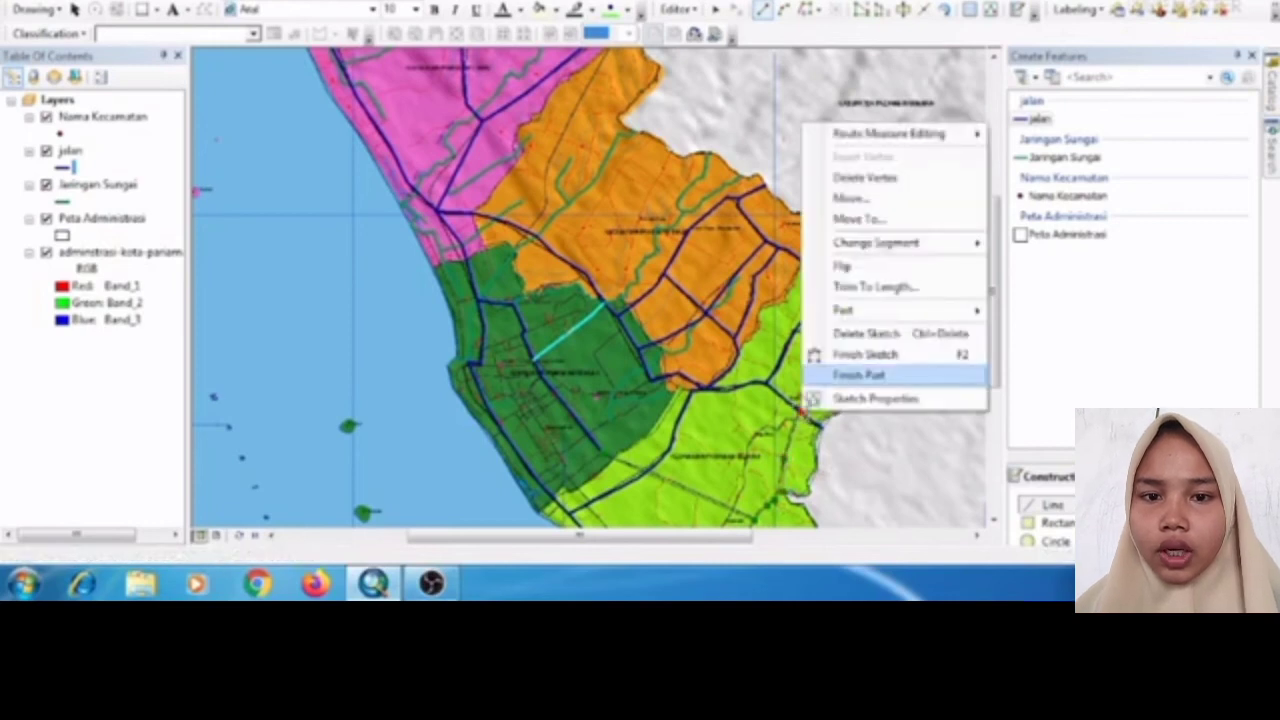
{"action": "left_click", "coordinate": [850, 354]}
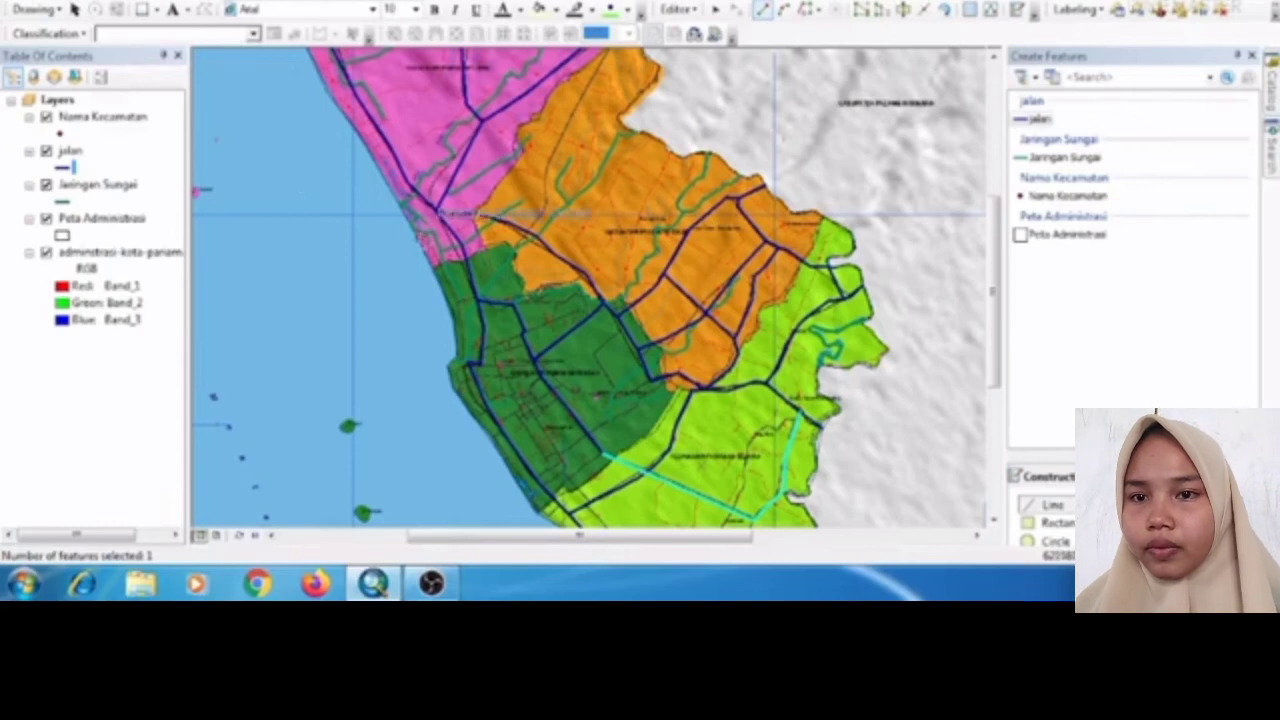
- Digitize the short road running southwest from the junction on Pariaman Selatan's eastern road with the Line tool
{"action": "left_click_drag", "start_coordinate": [469, 230], "coordinate": [457, 63]}
{"action": "left_click_drag", "start_coordinate": [592, 228], "coordinate": [549, 210]}
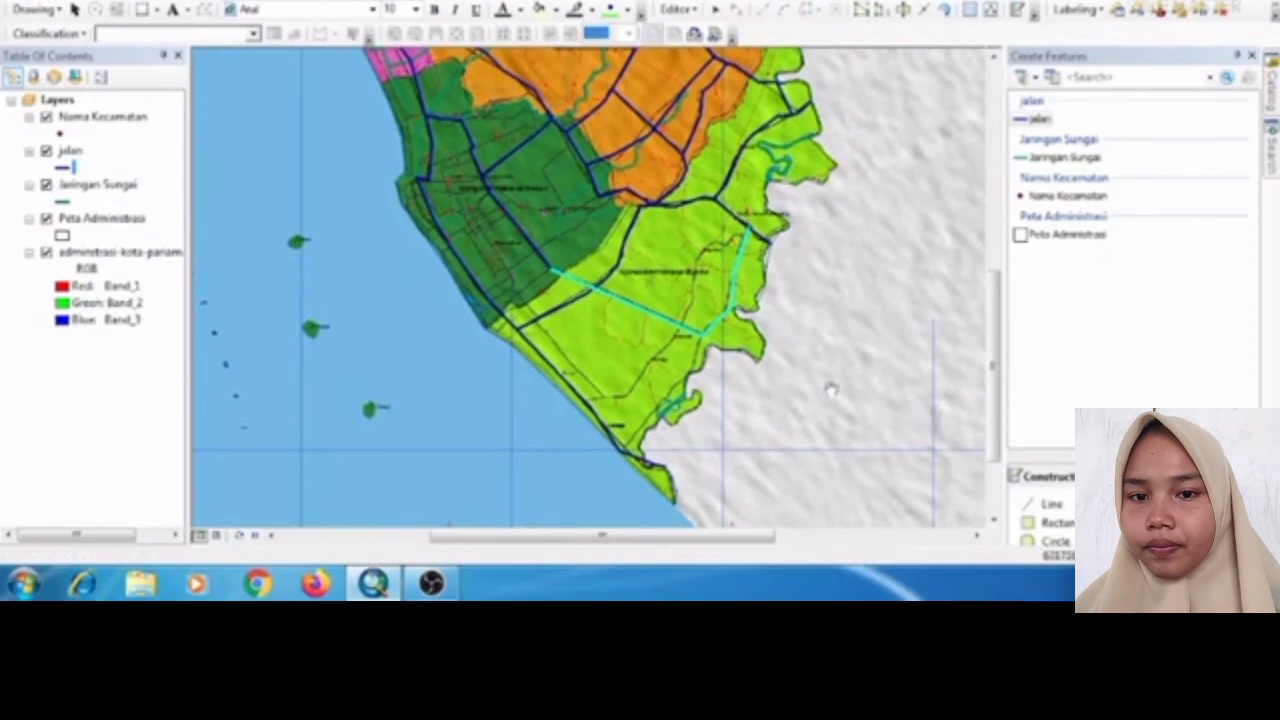
{"action": "left_click", "coordinate": [1030, 507]}
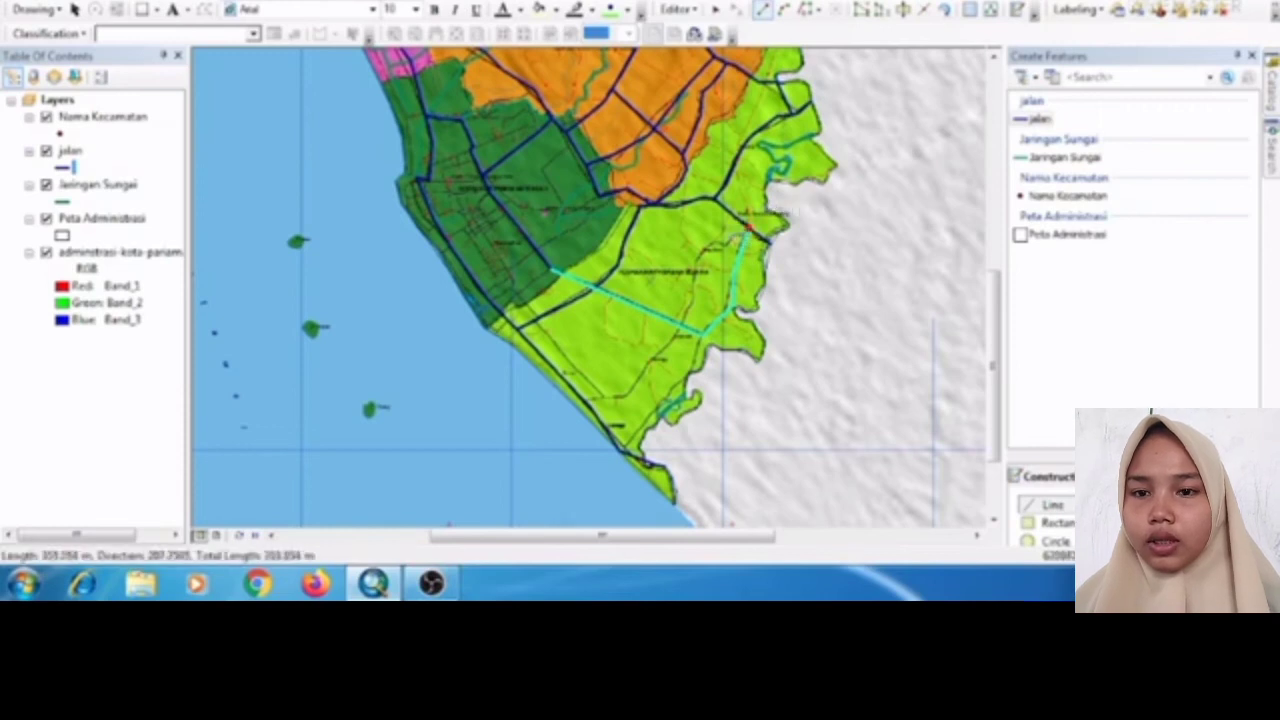
{"action": "double_click", "coordinate": [748, 224]}
- Continue the jalan line southwest from Pariaman Selatan's eastern road through the district to the coastal main road and finish the sketch
{"action": "left_click", "coordinate": [691, 294]}
{"action": "left_click", "coordinate": [690, 308]}
{"action": "left_click", "coordinate": [681, 327]}
{"action": "left_click", "coordinate": [671, 339]}
{"action": "left_click", "coordinate": [656, 354]}
{"action": "left_click", "coordinate": [645, 367]}
{"action": "left_click", "coordinate": [639, 378]}
{"action": "left_click", "coordinate": [627, 393]}
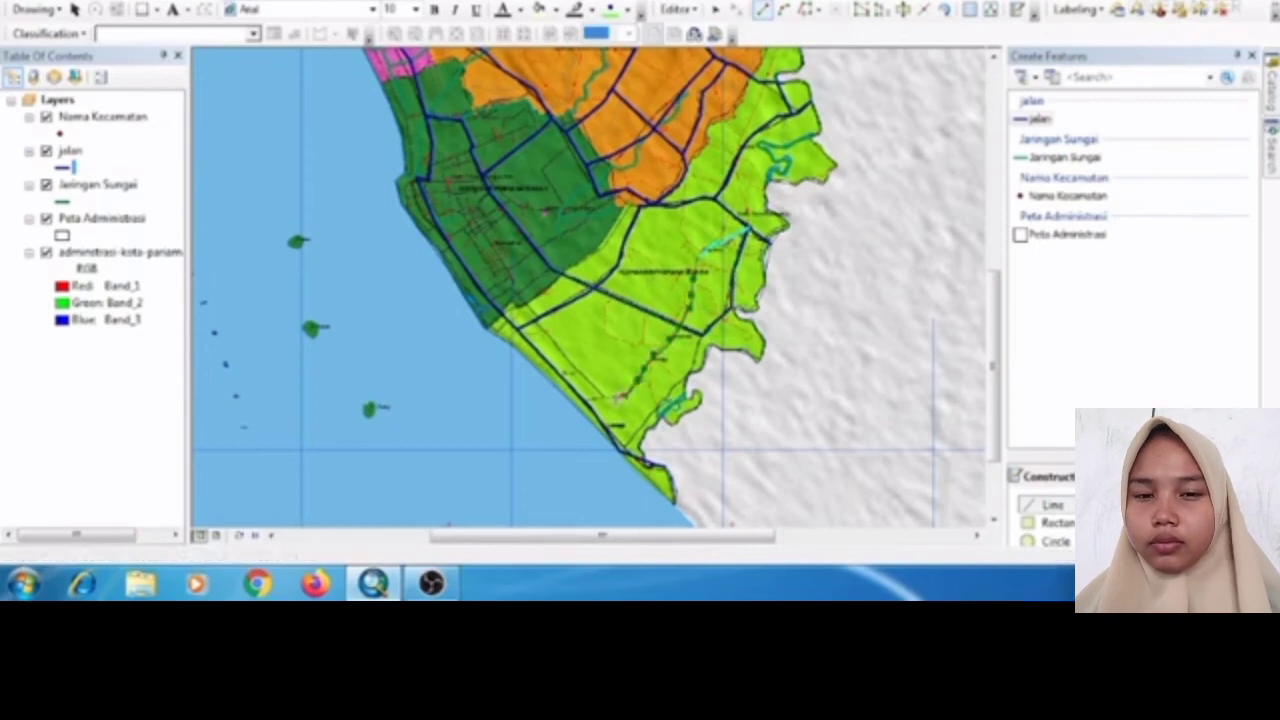
{"action": "left_click", "coordinate": [617, 399]}
{"action": "left_click", "coordinate": [606, 400]}
{"action": "double_click", "coordinate": [591, 405]}
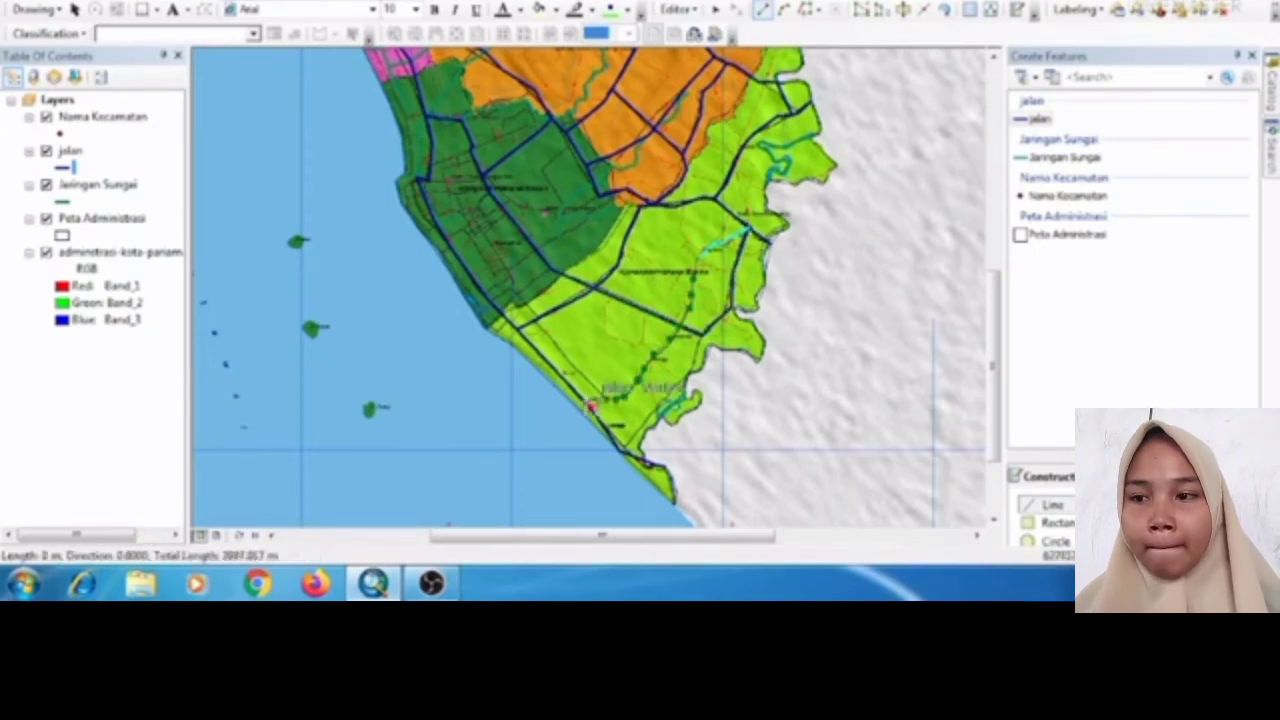
{"action": "right_click", "coordinate": [588, 408]}
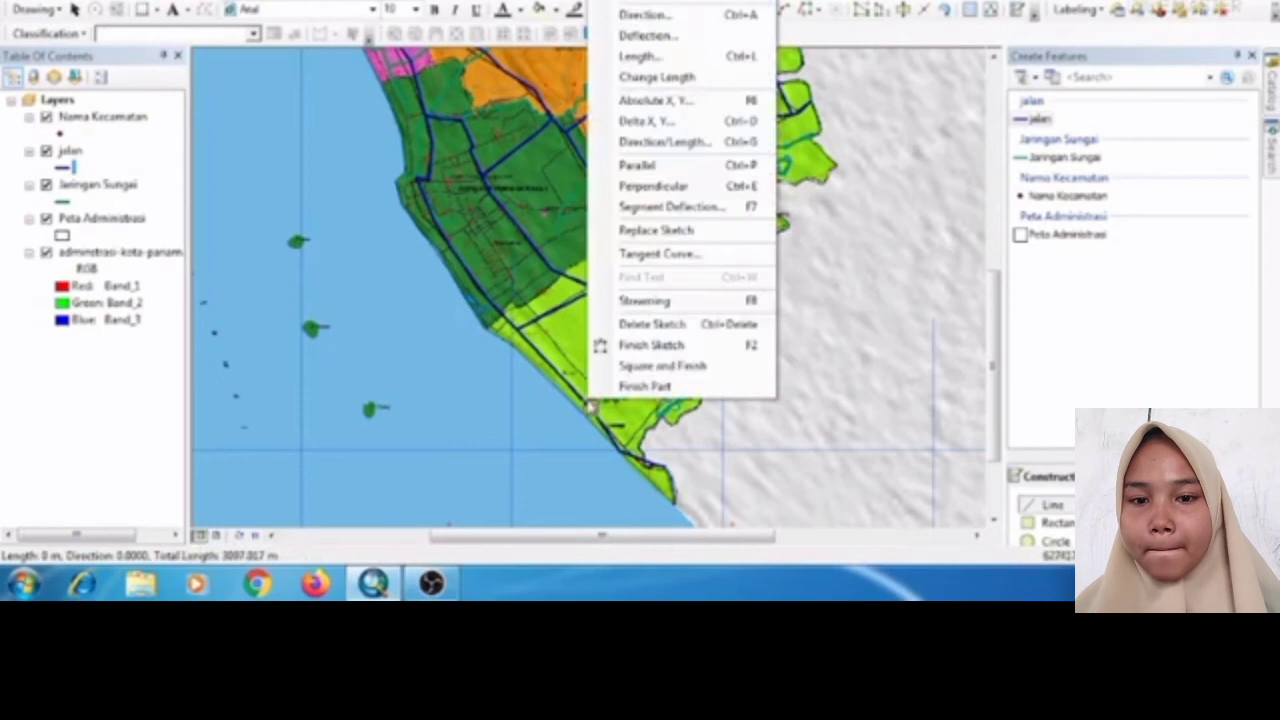
{"action": "left_click", "coordinate": [626, 343]}
- Digitize the straight road parallel to the coast in Pariaman Selatan, northwest from the newly drawn road's southern end, and finish the sketch
{"action": "left_click", "coordinate": [602, 400]}
{"action": "left_click", "coordinate": [552, 342]}
{"action": "right_click", "coordinate": [537, 322]}
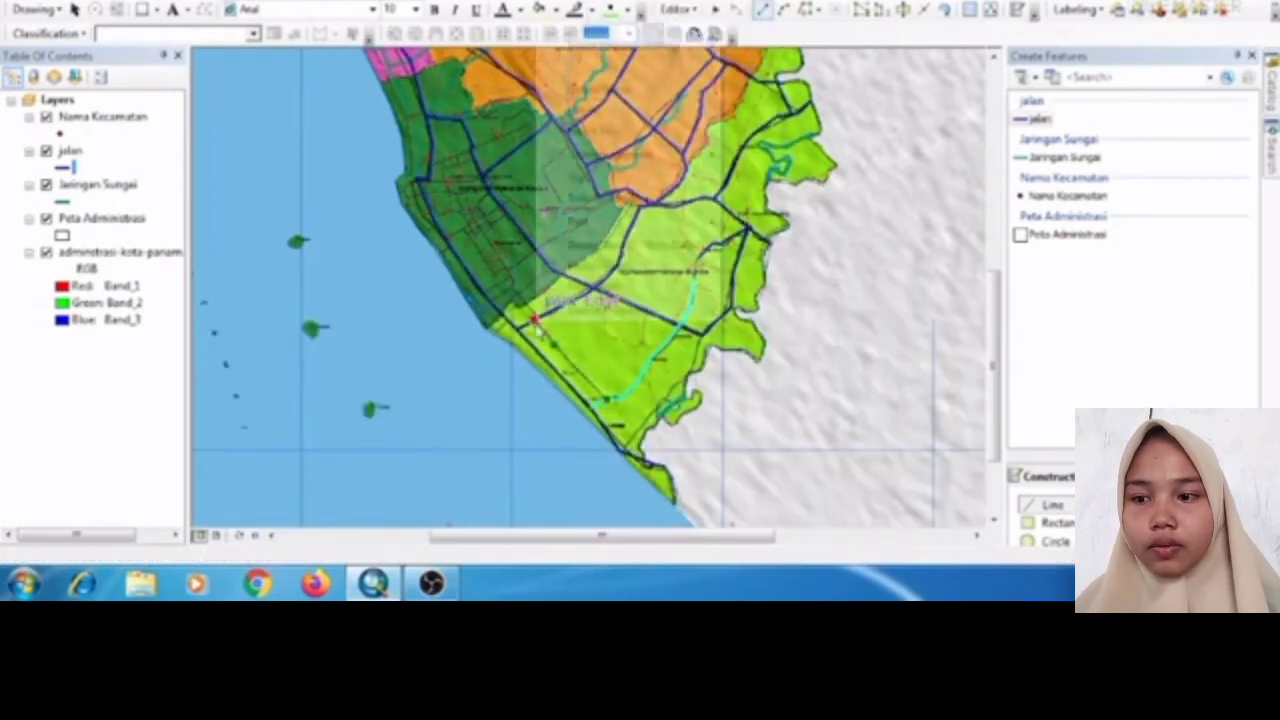
{"action": "left_click", "coordinate": [560, 266]}
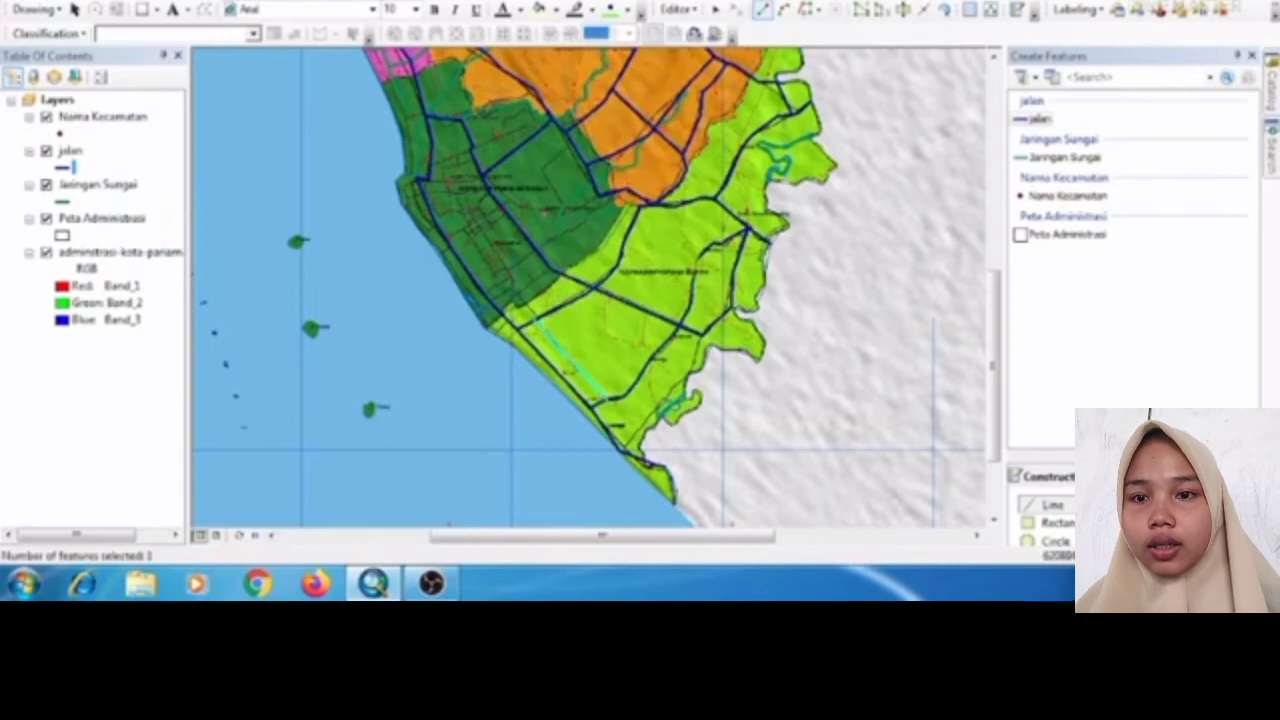
- Change the jalan layer's line symbol to Highway Ramp and reduce its width
{"action": "left_click", "coordinate": [50, 0]}
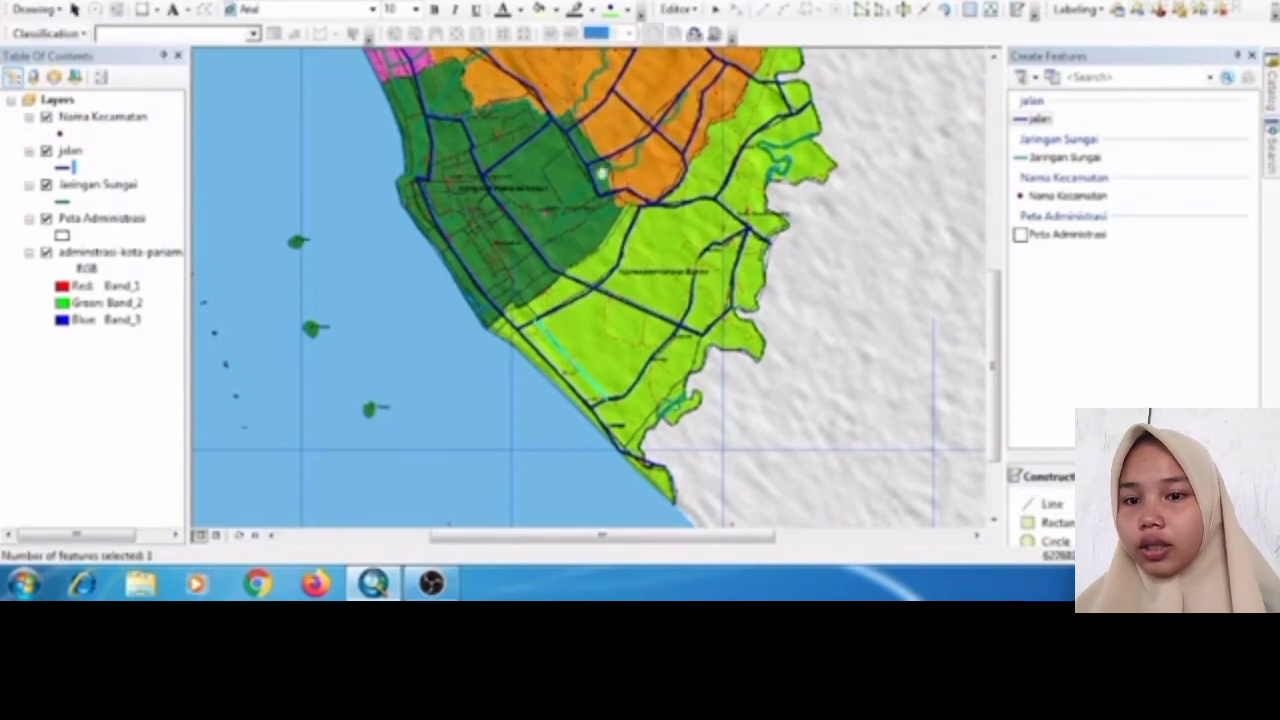
{"action": "left_click", "coordinate": [601, 173]}
{"action": "left_click", "coordinate": [601, 173]}
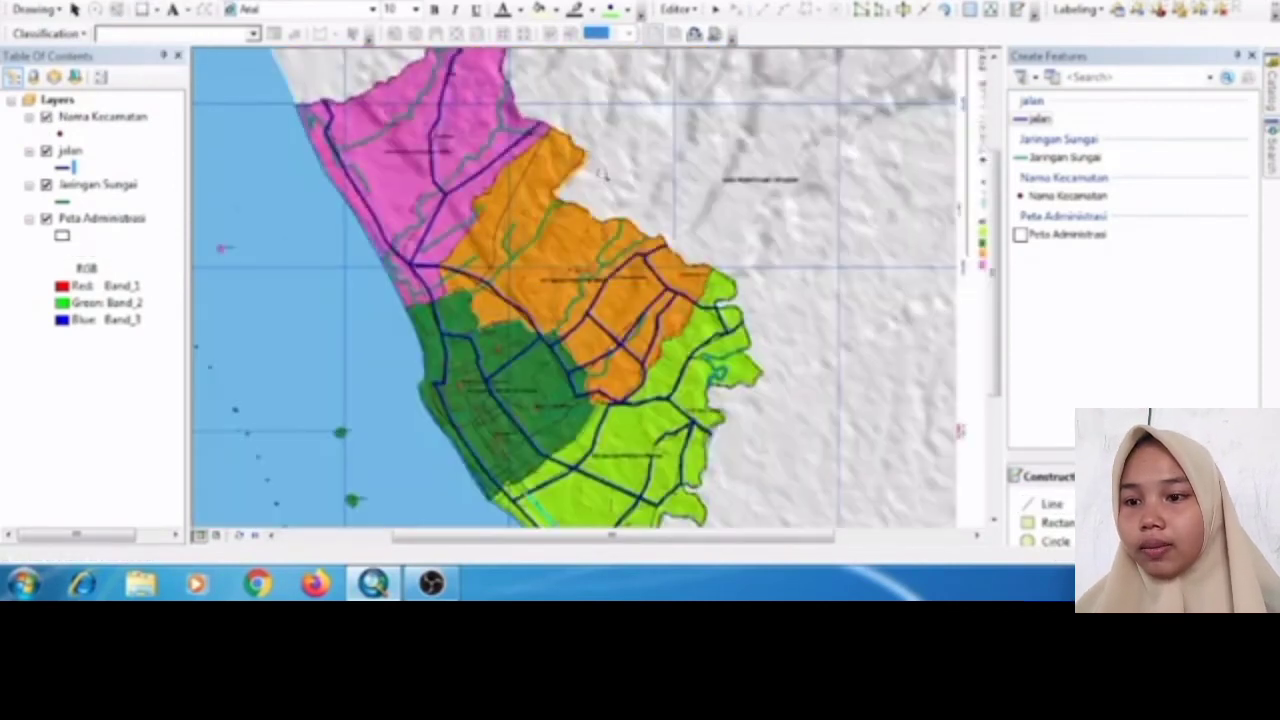
{"action": "left_click", "coordinate": [502, 173]}
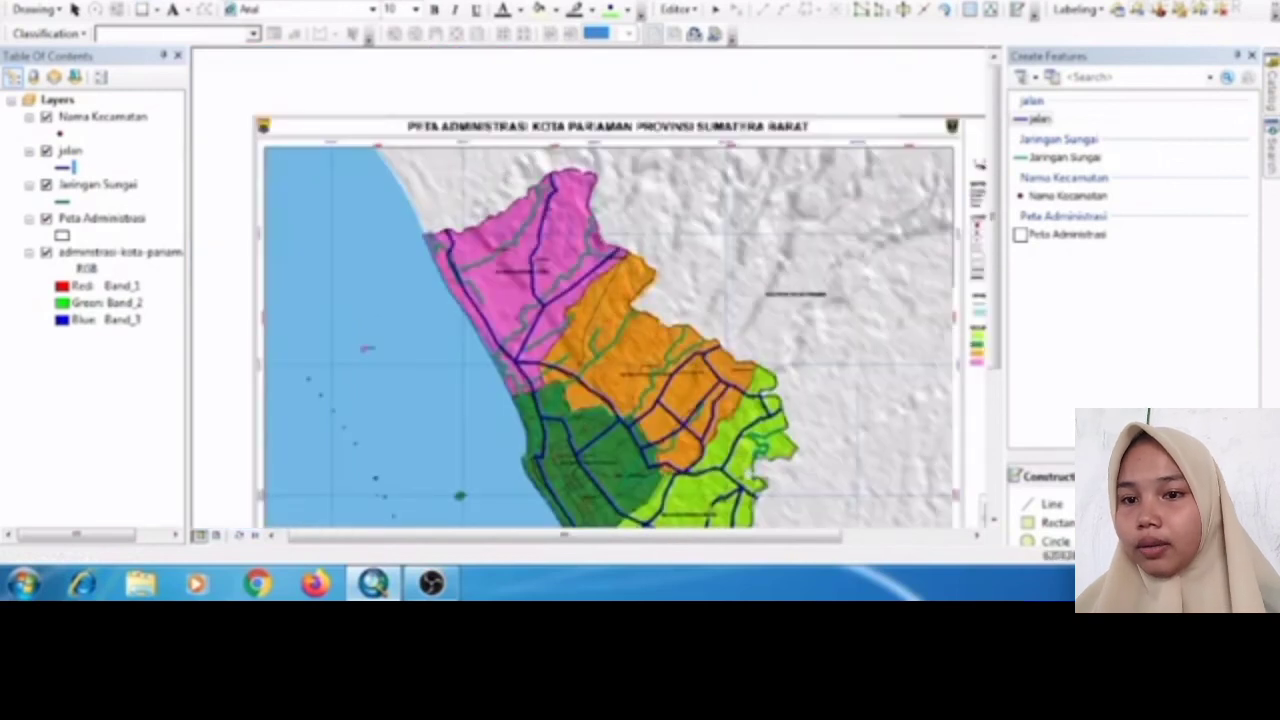
{"action": "left_click", "coordinate": [751, 476]}
{"action": "left_click", "coordinate": [469, 106]}
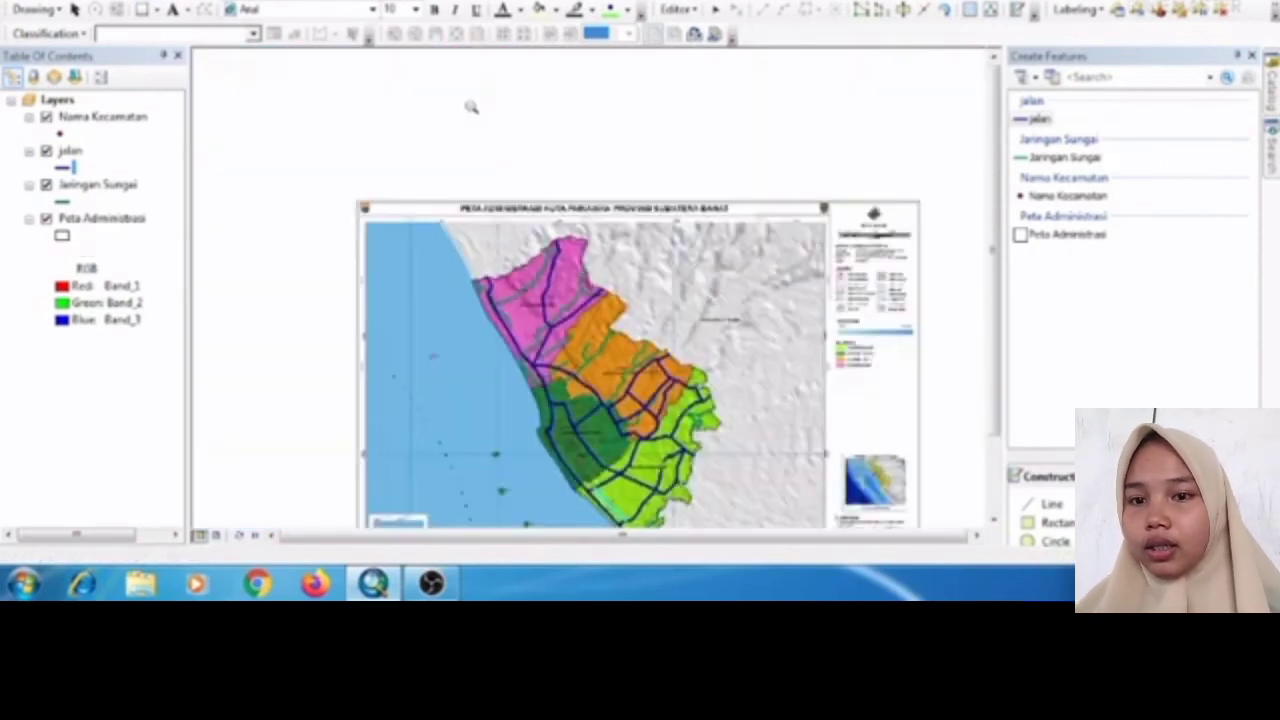
{"action": "left_click", "coordinate": [697, 500]}
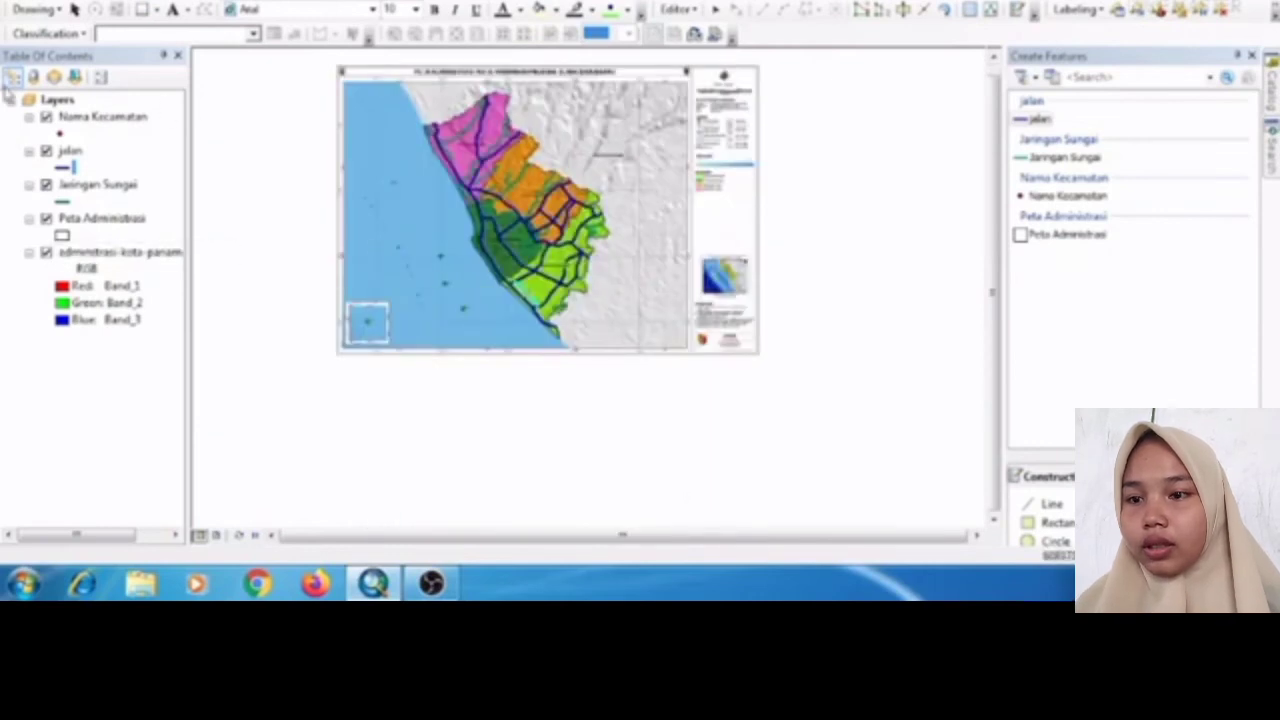
{"action": "left_click", "coordinate": [65, 168]}
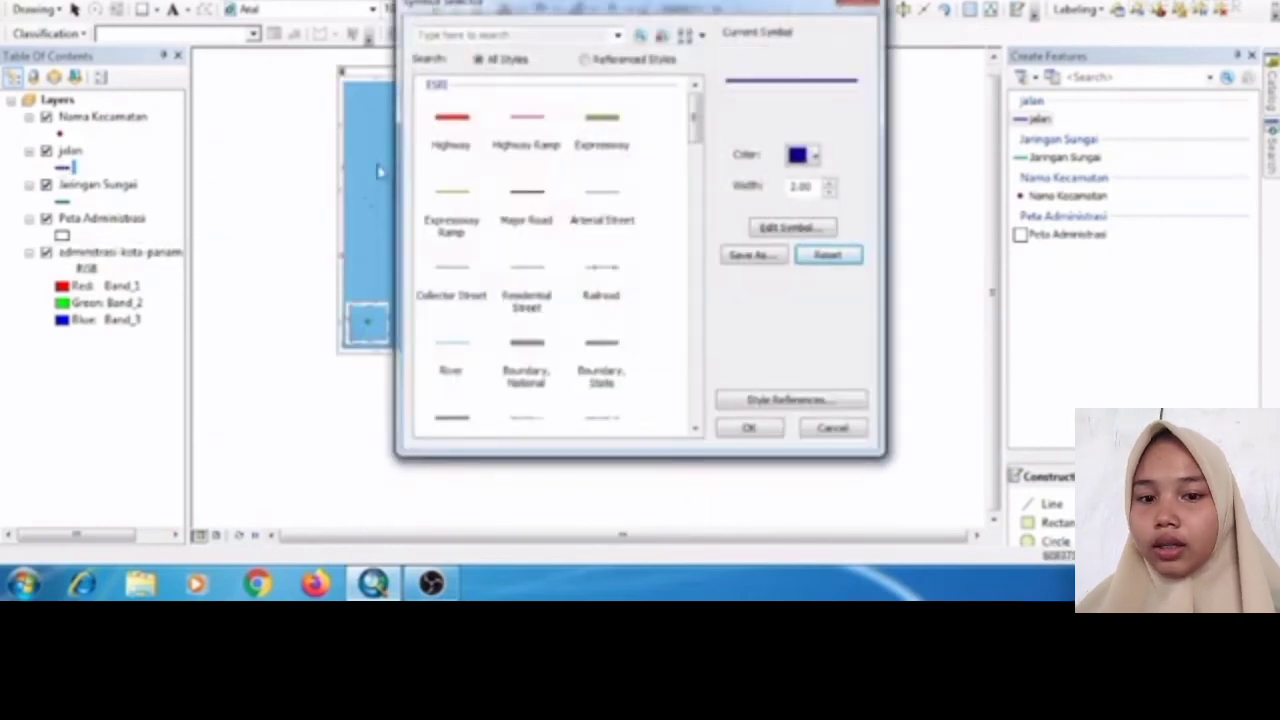
{"action": "left_click", "coordinate": [515, 123]}
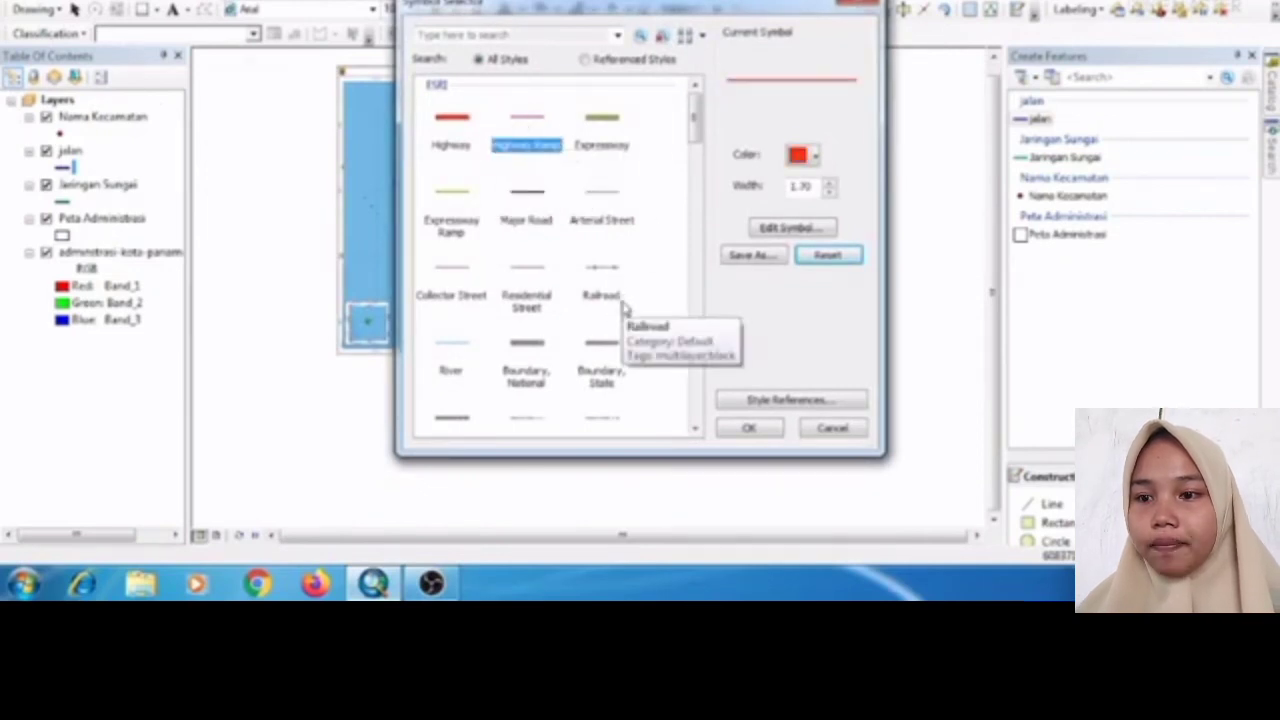
{"action": "left_click", "coordinate": [829, 195]}
{"action": "left_click", "coordinate": [829, 186]}
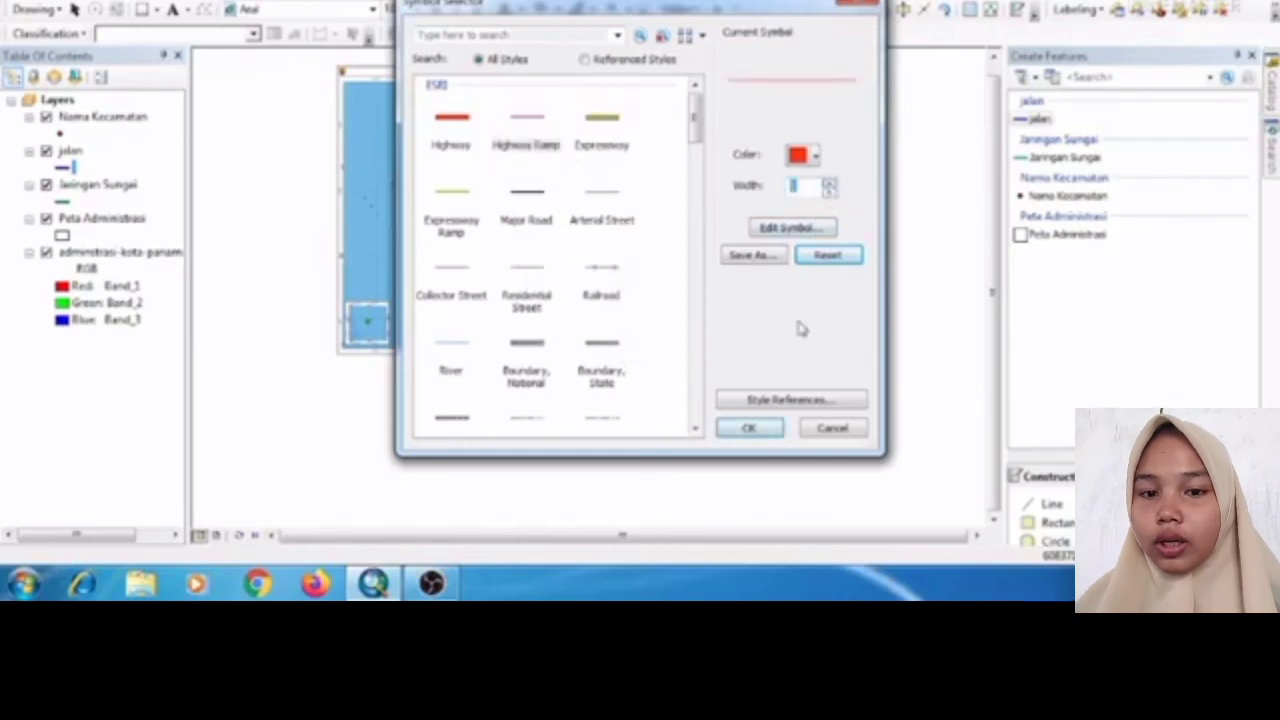
{"action": "left_click", "coordinate": [769, 428]}
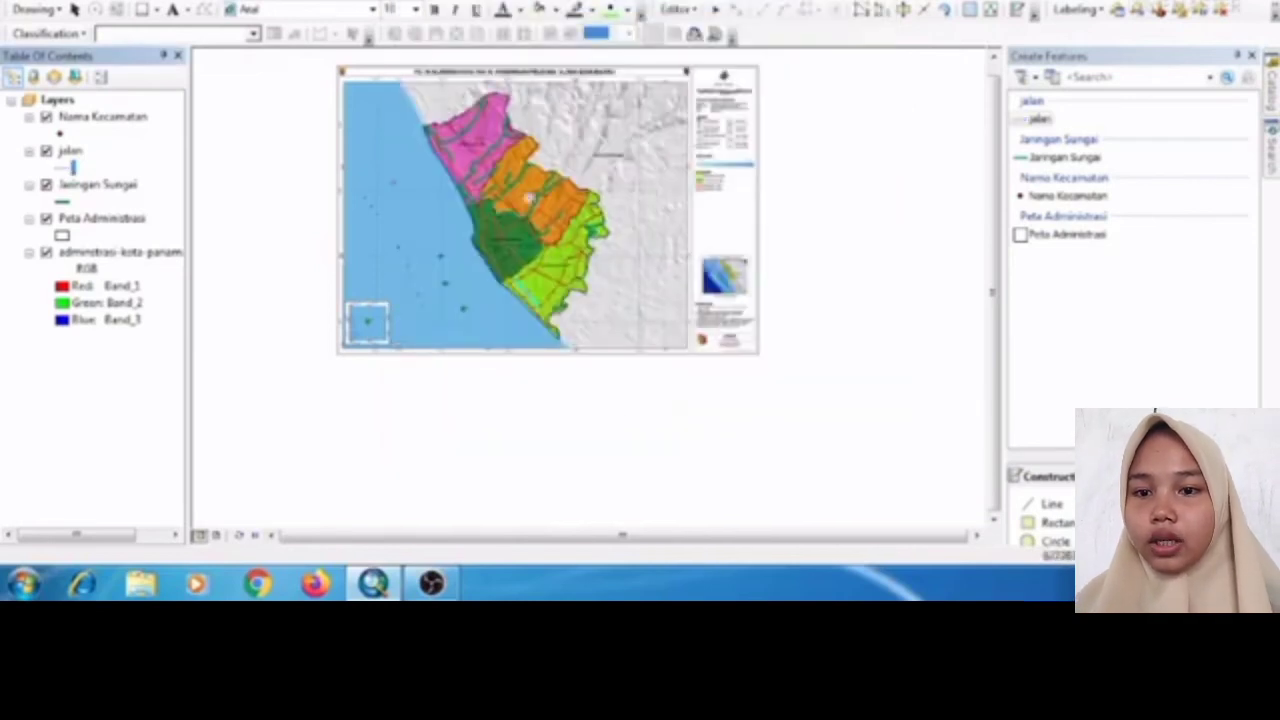
- Recolor the Jaringan Sungai lines bright turquoise green with a reduced width, and check the digitized layers with the scanned map temporarily hidden
{"action": "left_click", "coordinate": [66, 186]}
{"action": "left_click", "coordinate": [63, 201]}
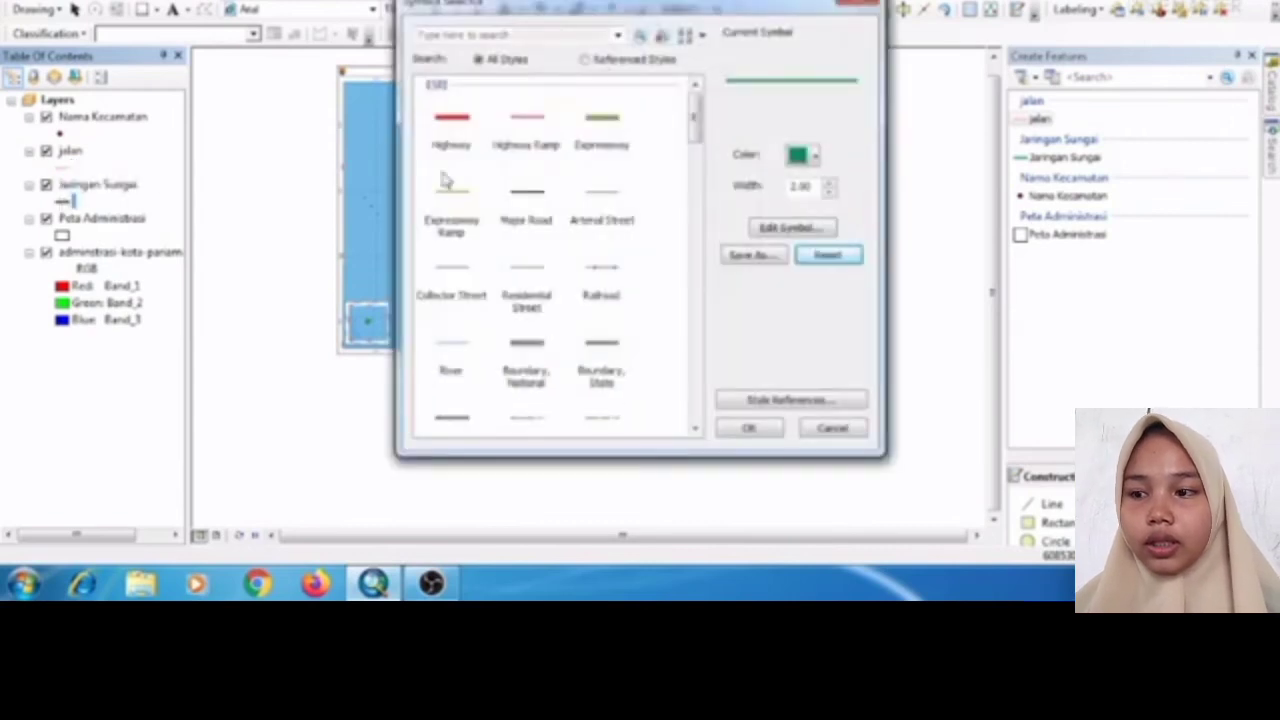
{"action": "left_click", "coordinate": [814, 156]}
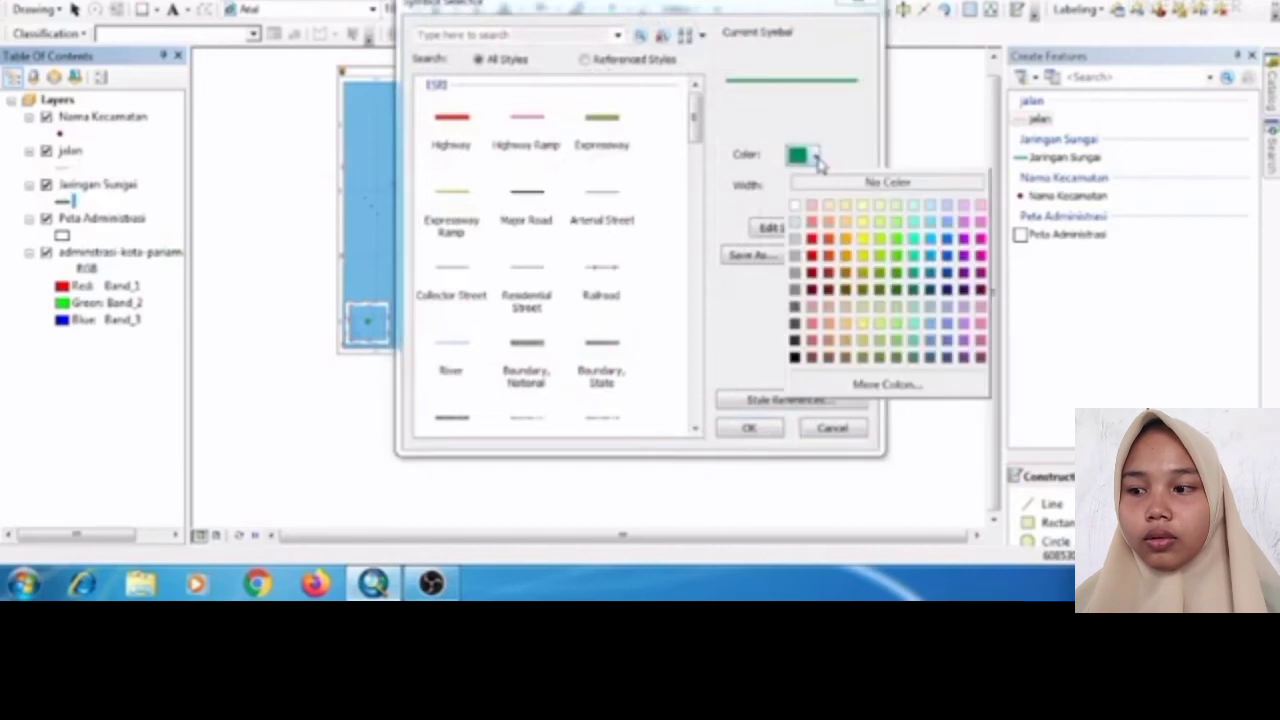
{"action": "left_click", "coordinate": [913, 241]}
{"action": "left_click", "coordinate": [826, 198]}
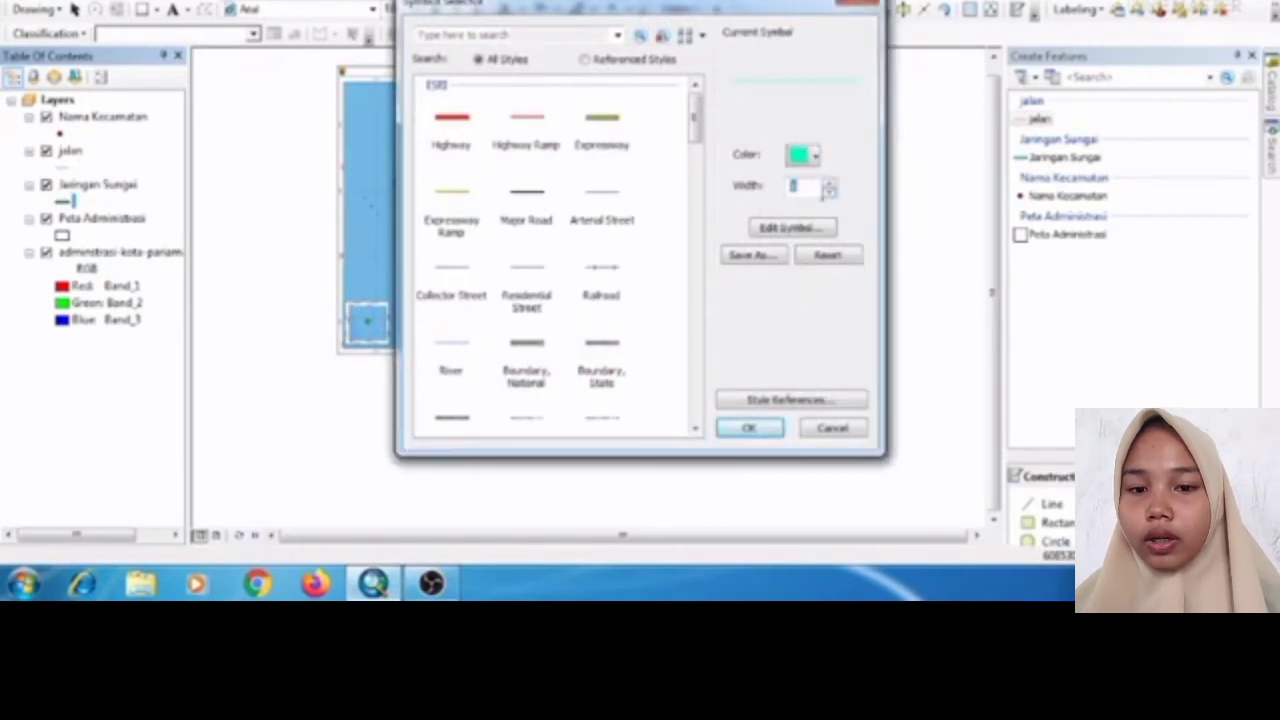
{"action": "left_click", "coordinate": [750, 428]}
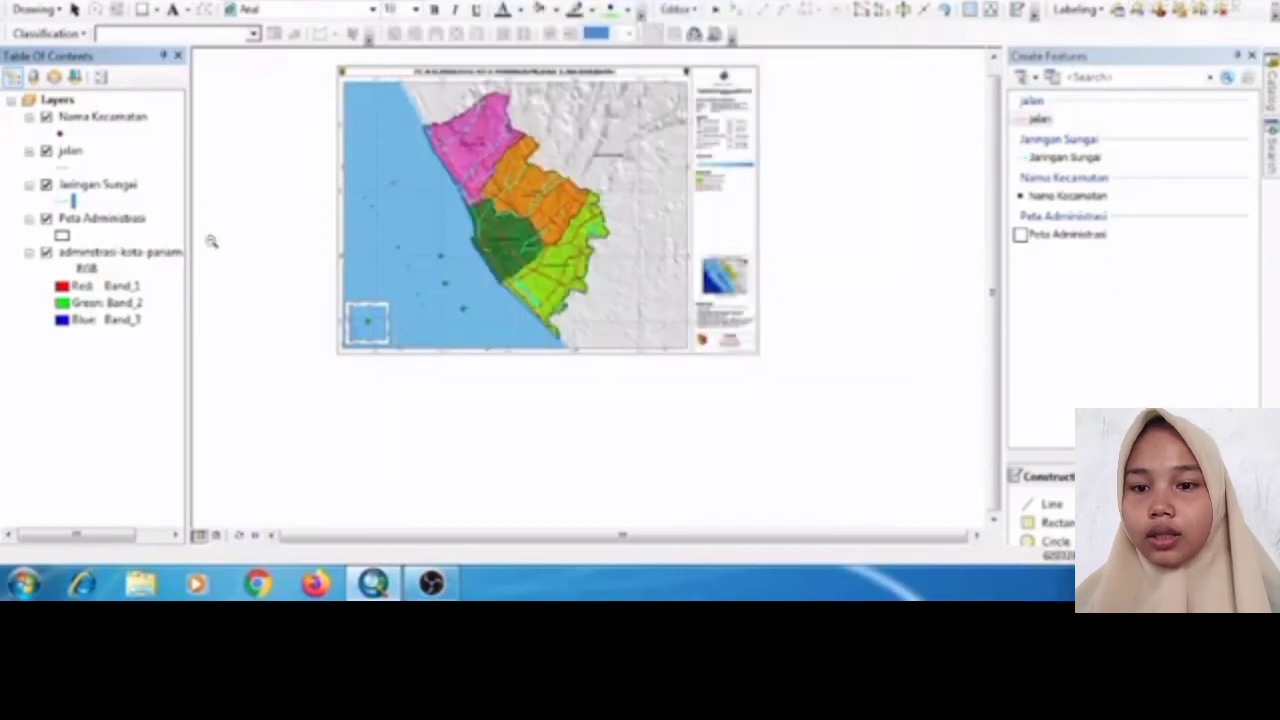
{"action": "left_click", "coordinate": [46, 253]}
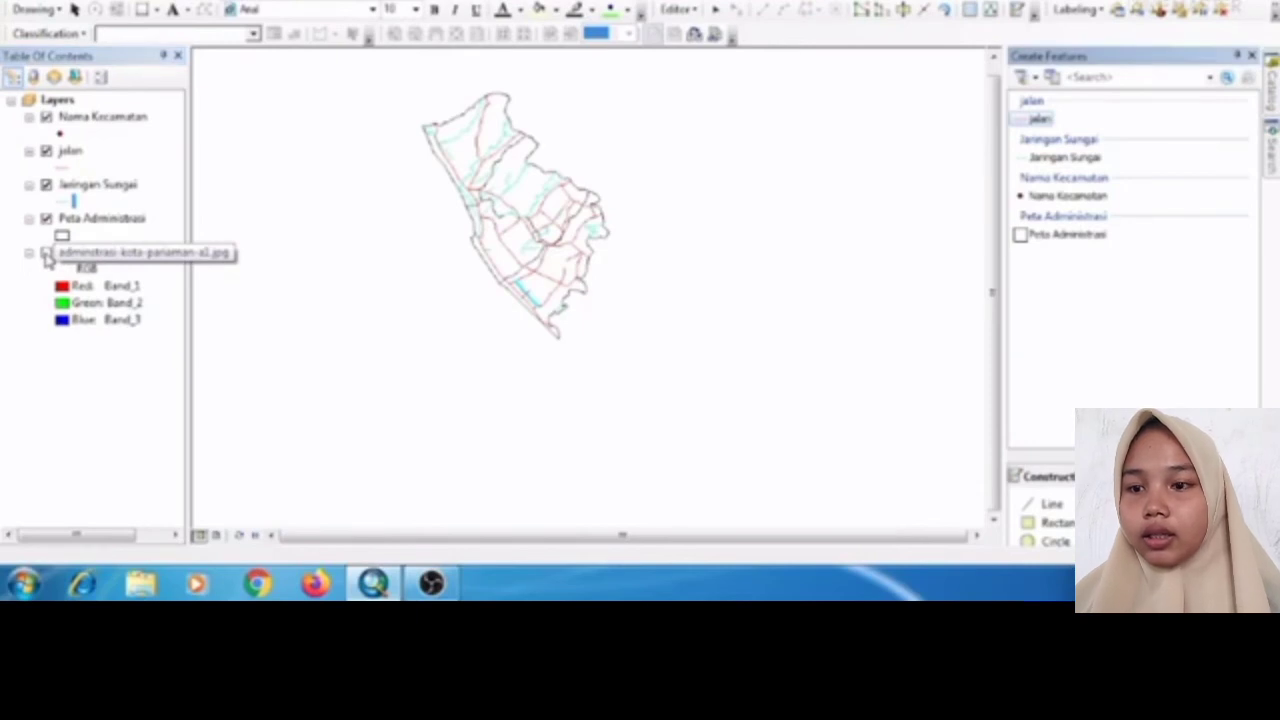
{"action": "left_click", "coordinate": [46, 253]}
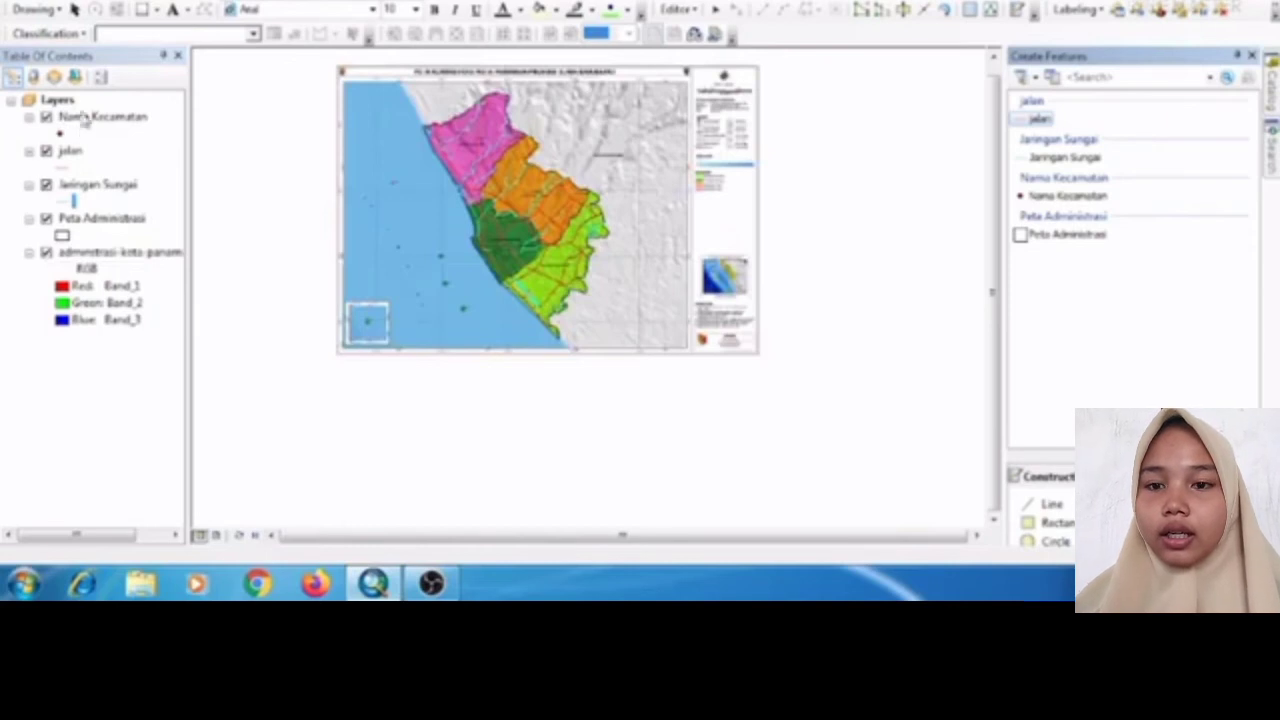
- Place Nama Kecamatan points at the labelled places in Pariaman Utara and Pariaman Timur with the Point tool
{"action": "left_click", "coordinate": [72, 118]}
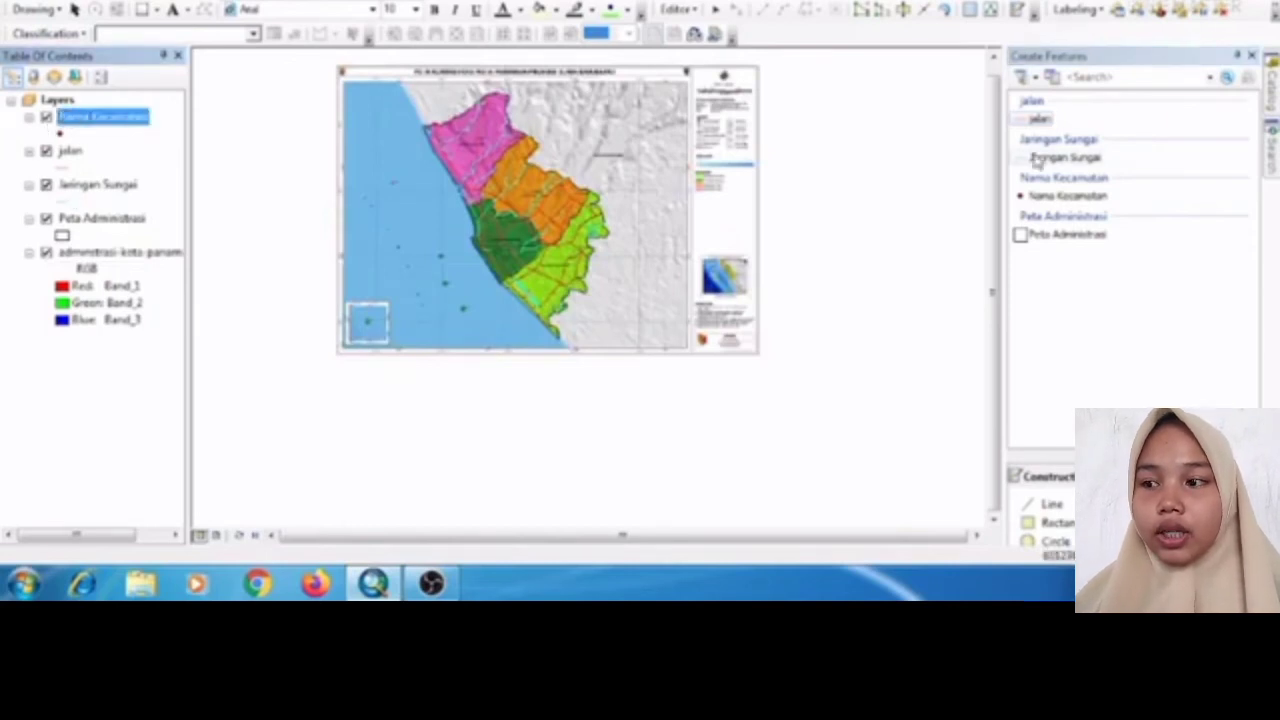
{"action": "left_click", "coordinate": [1068, 198]}
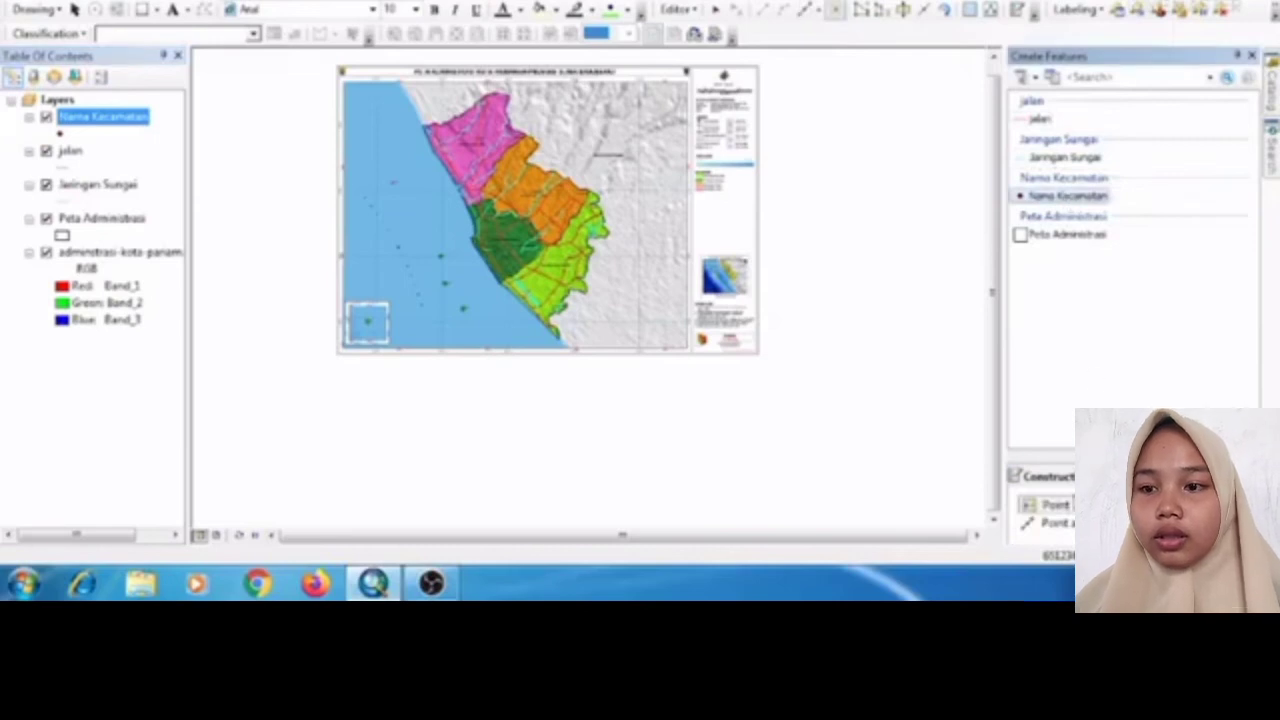
{"action": "left_click", "coordinate": [1058, 506]}
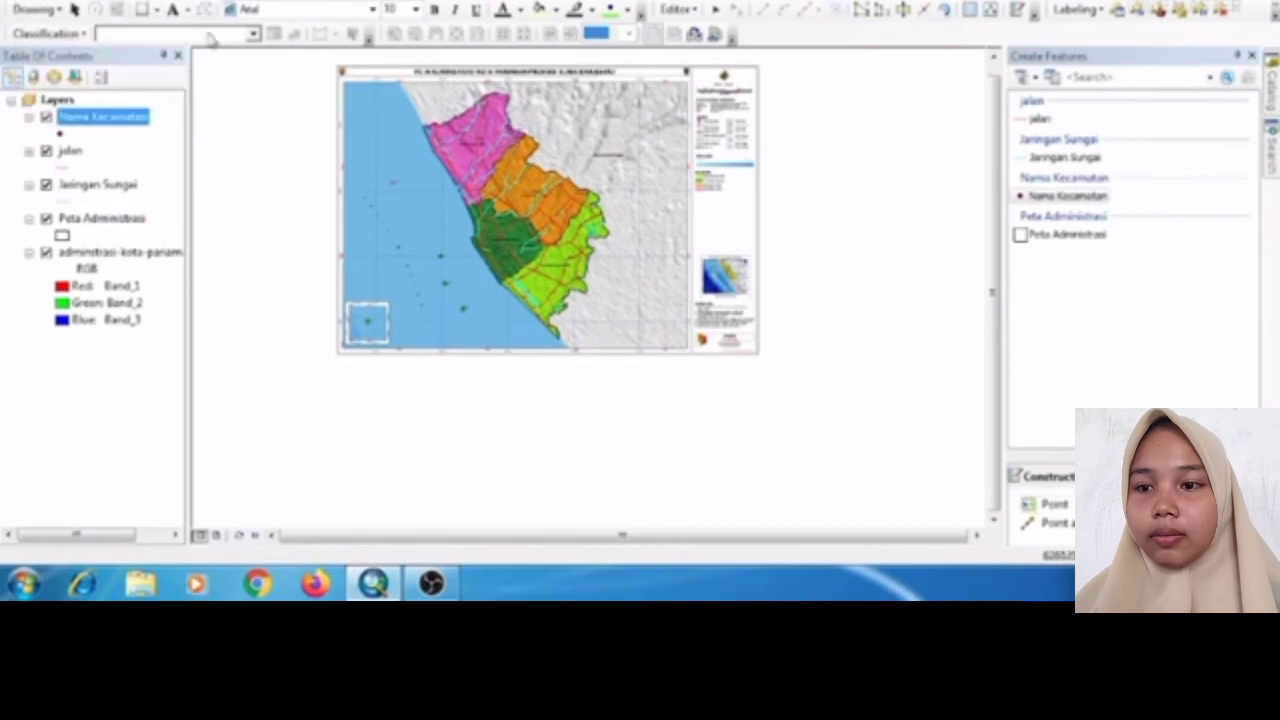
{"action": "scroll", "coordinate": [542, 197], "scroll_direction": "up", "scroll_amount": 3}
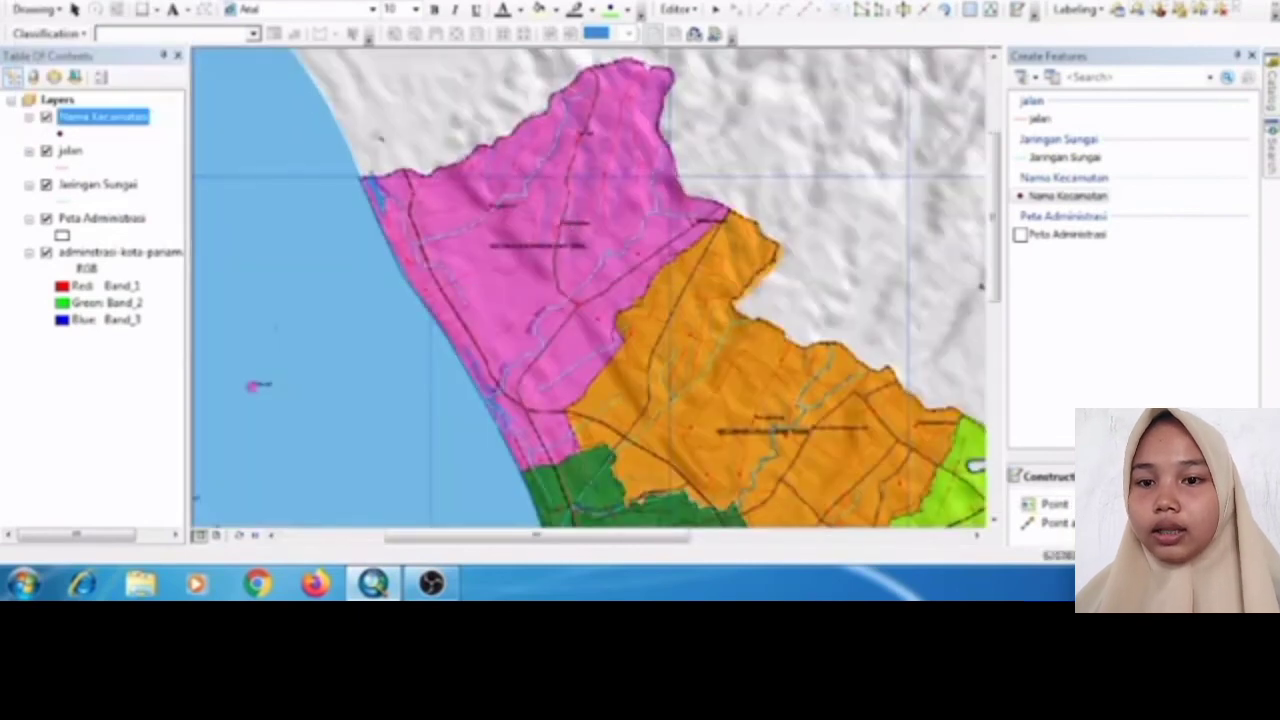
{"action": "left_click", "coordinate": [1041, 506]}
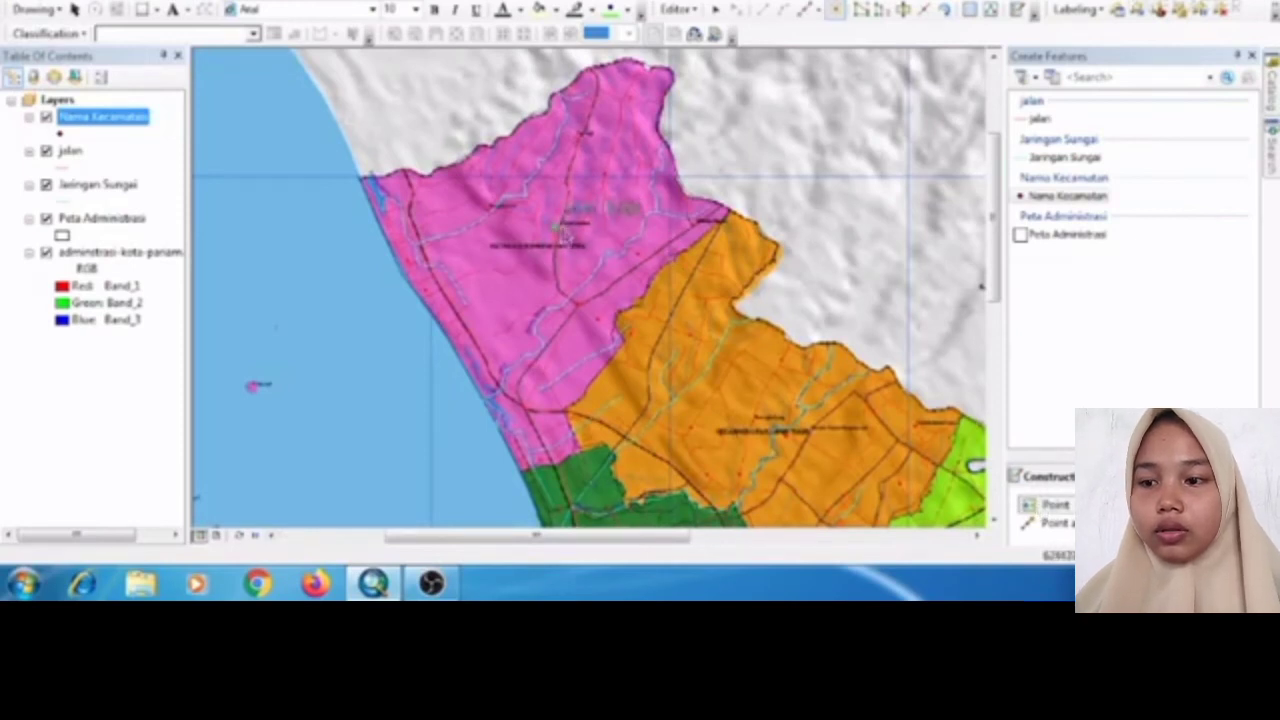
{"action": "left_click", "coordinate": [565, 226]}
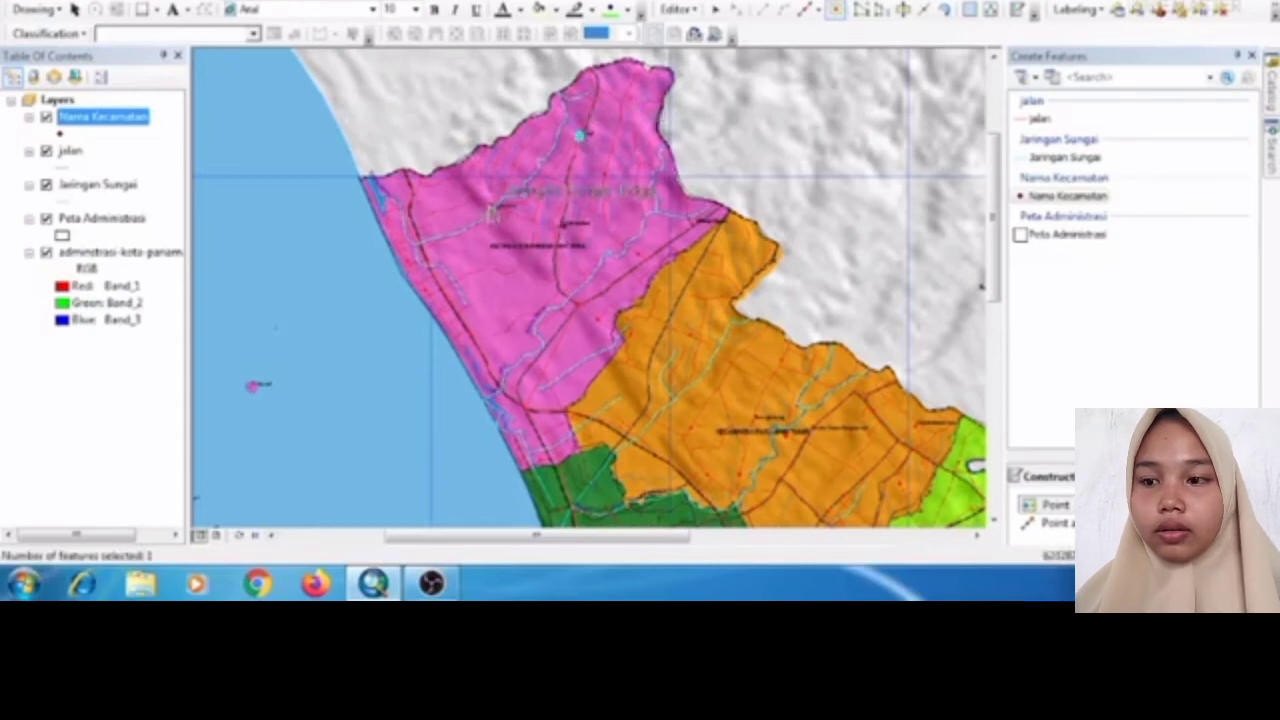
{"action": "left_click", "coordinate": [491, 211]}
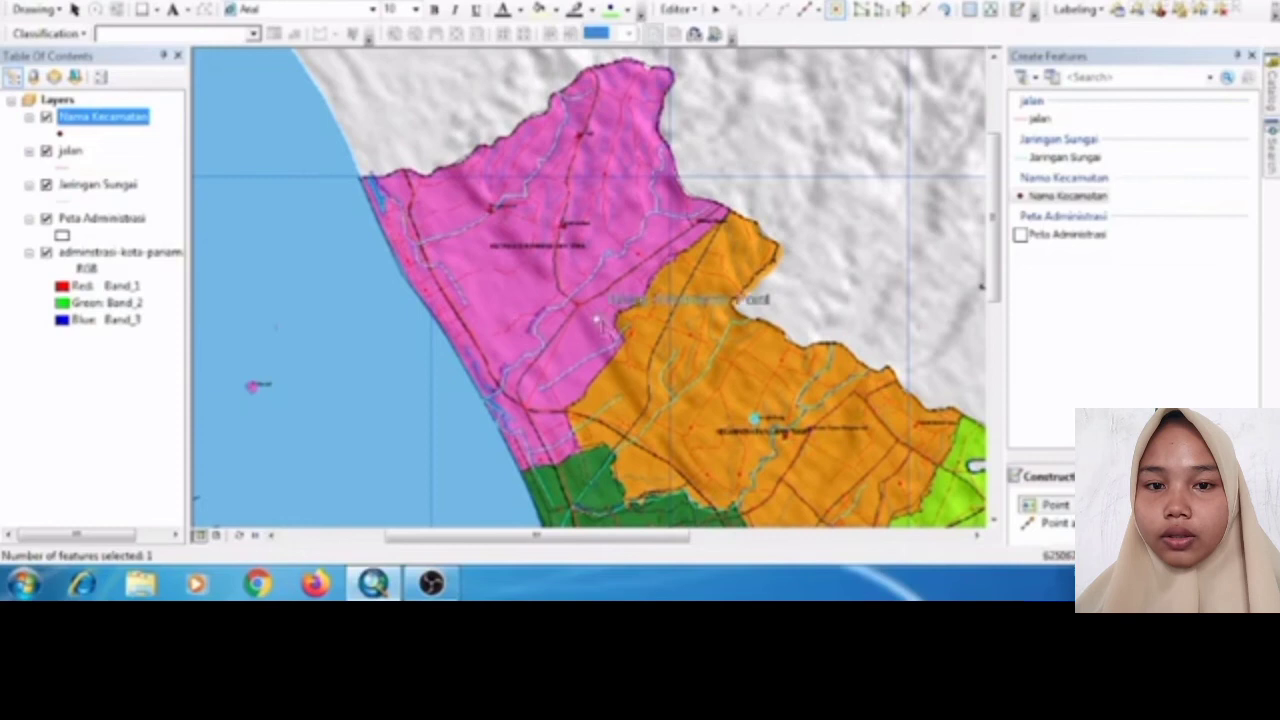
{"action": "left_click", "coordinate": [598, 320]}
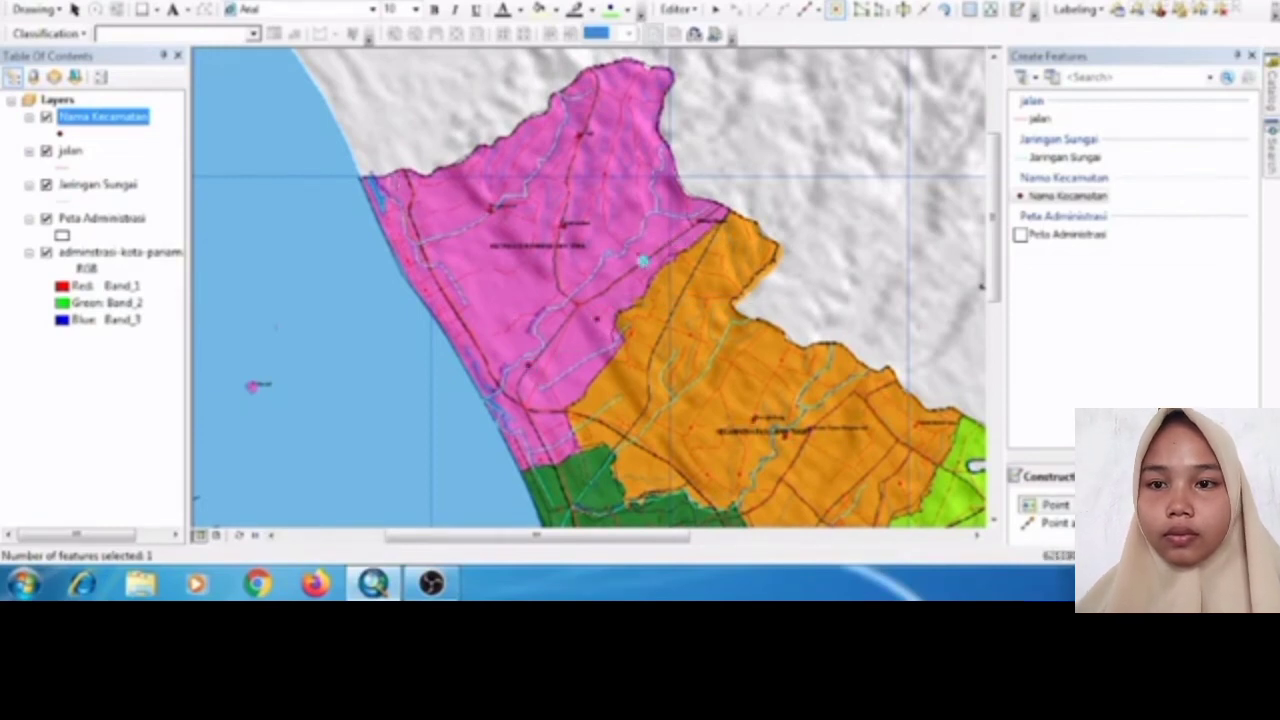
- Place Nama Kecamatan points at the labelled places in Pariaman Tengah and Pariaman Selatan
{"action": "key", "text": "c"}
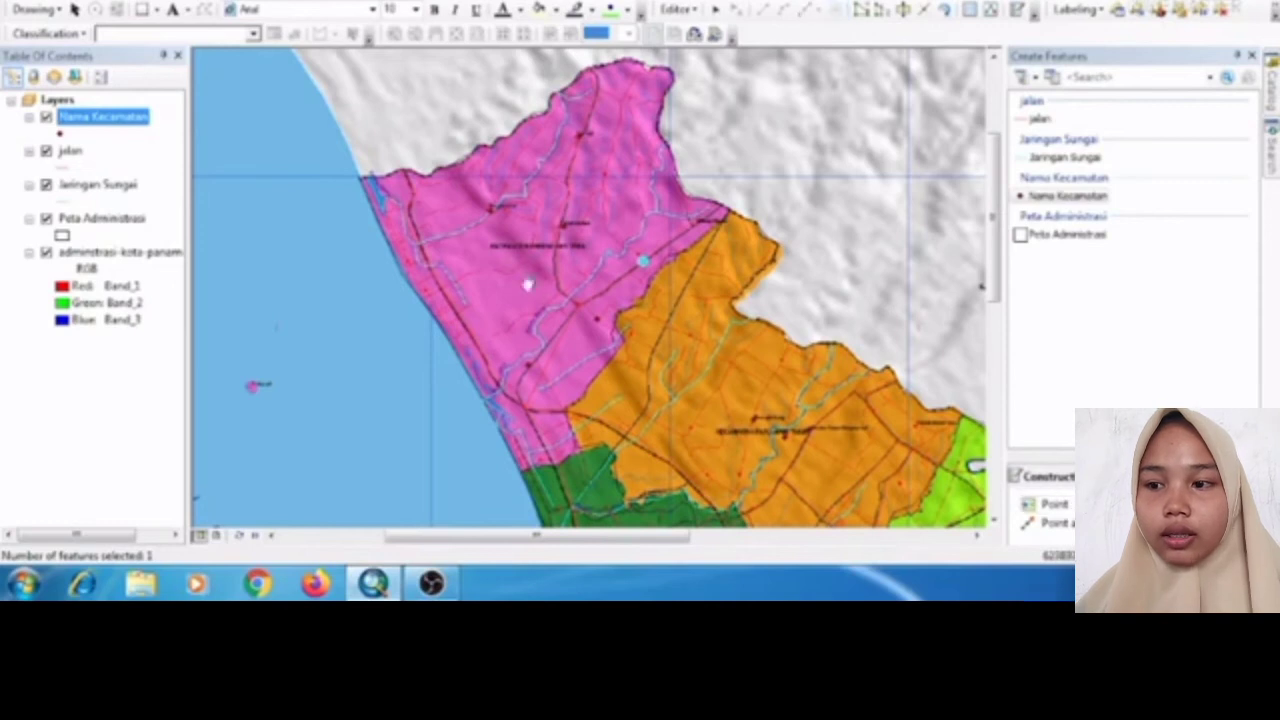
{"action": "left_click_drag", "start_coordinate": [528, 284], "coordinate": [466, 86]}
{"action": "left_click_drag", "start_coordinate": [634, 252], "coordinate": [571, 74]}
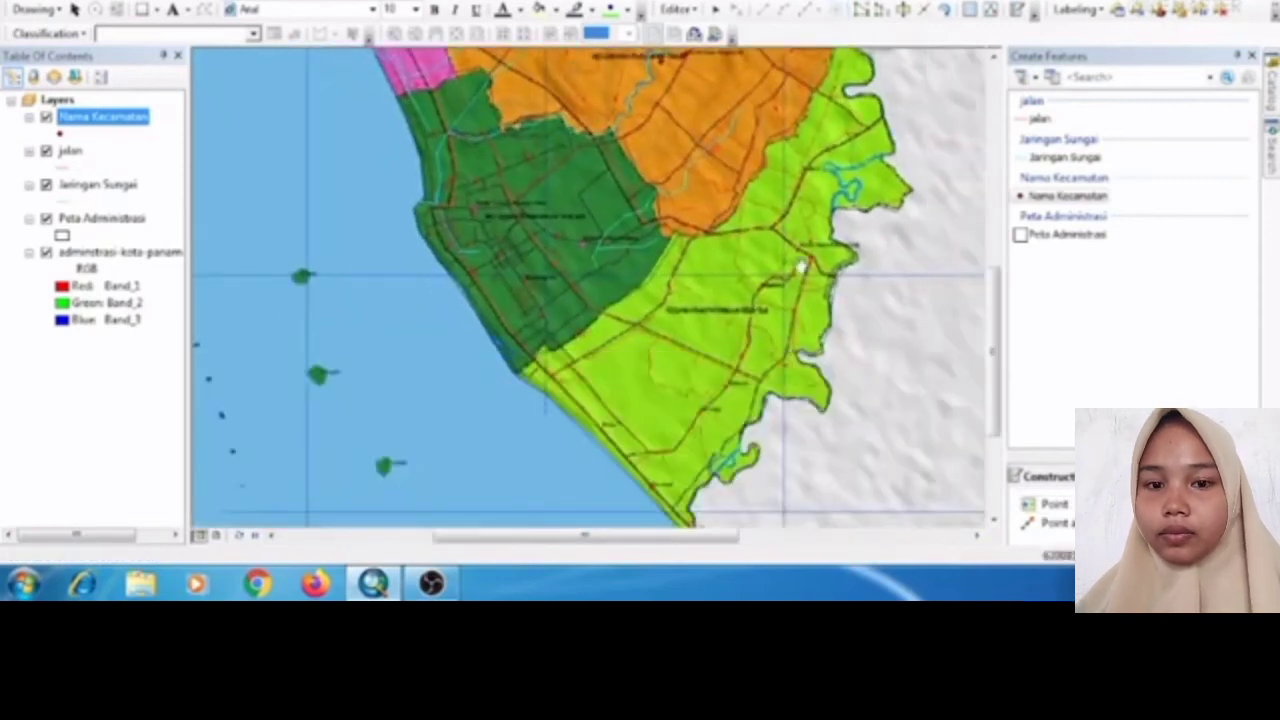
{"action": "left_click", "coordinate": [1028, 507]}
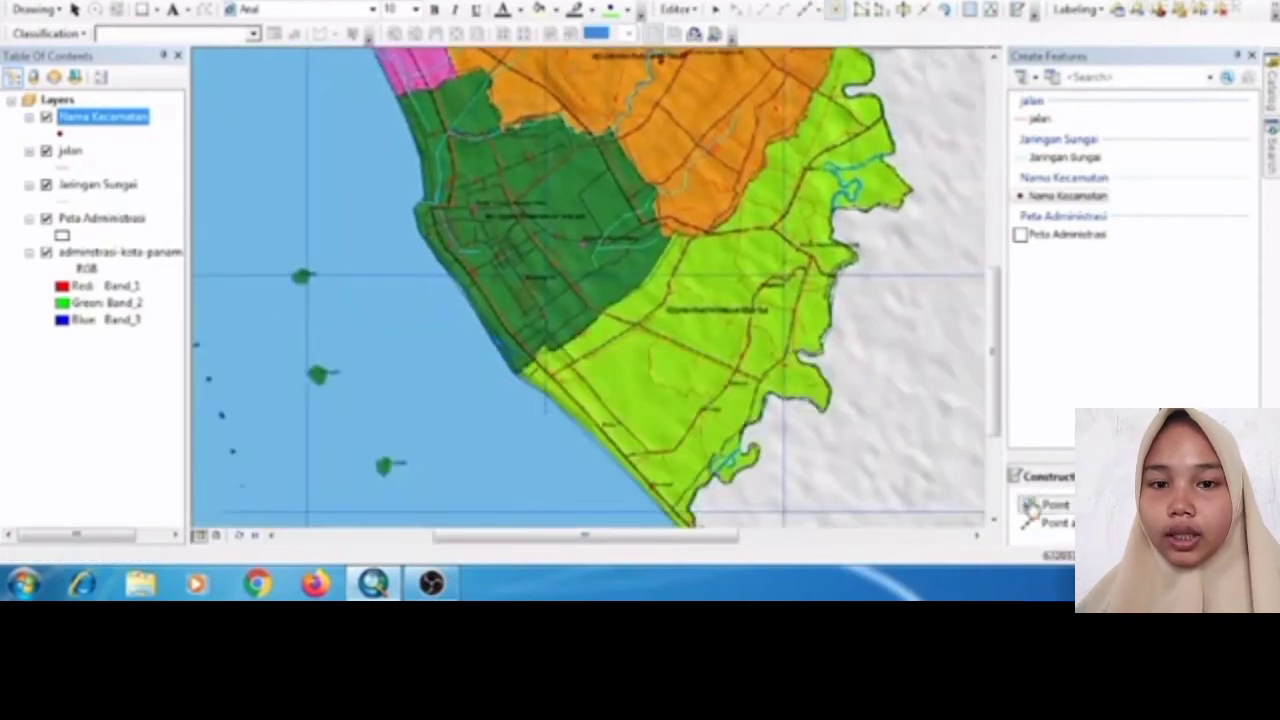
{"action": "left_click", "coordinate": [590, 247]}
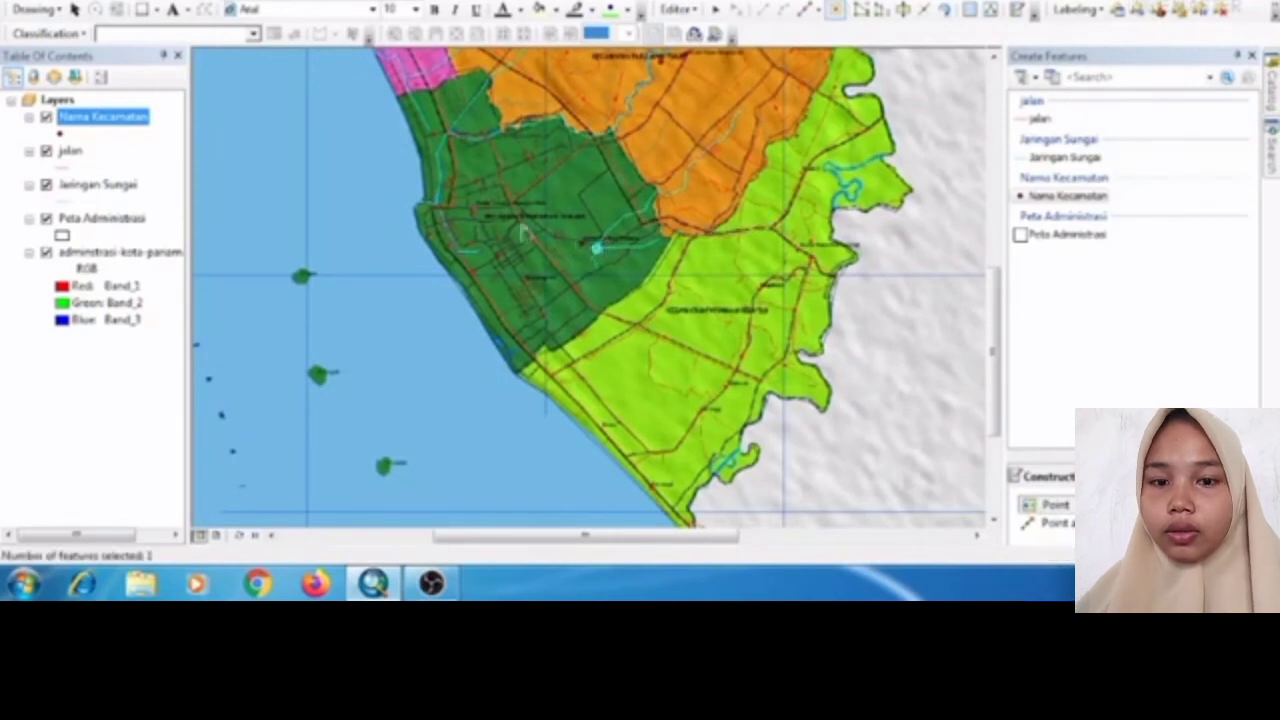
{"action": "left_click", "coordinate": [529, 159]}
{"action": "left_click", "coordinate": [524, 283]}
{"action": "left_click", "coordinate": [757, 293]}
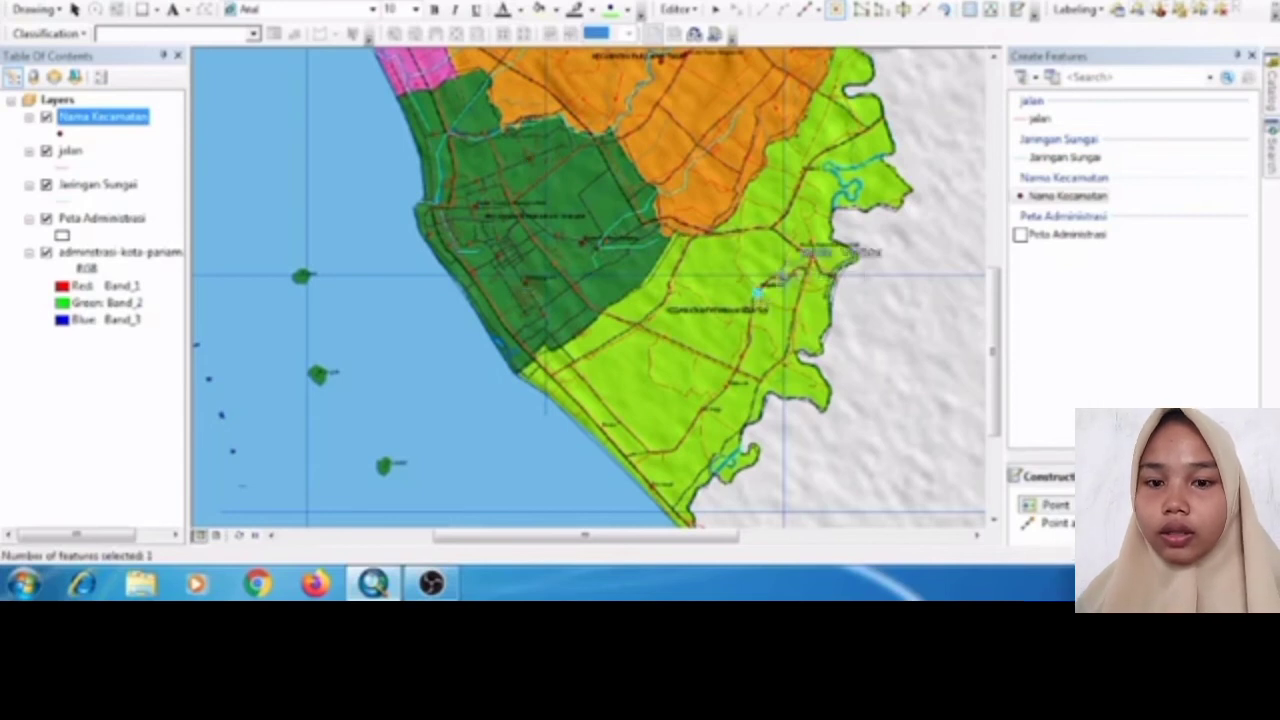
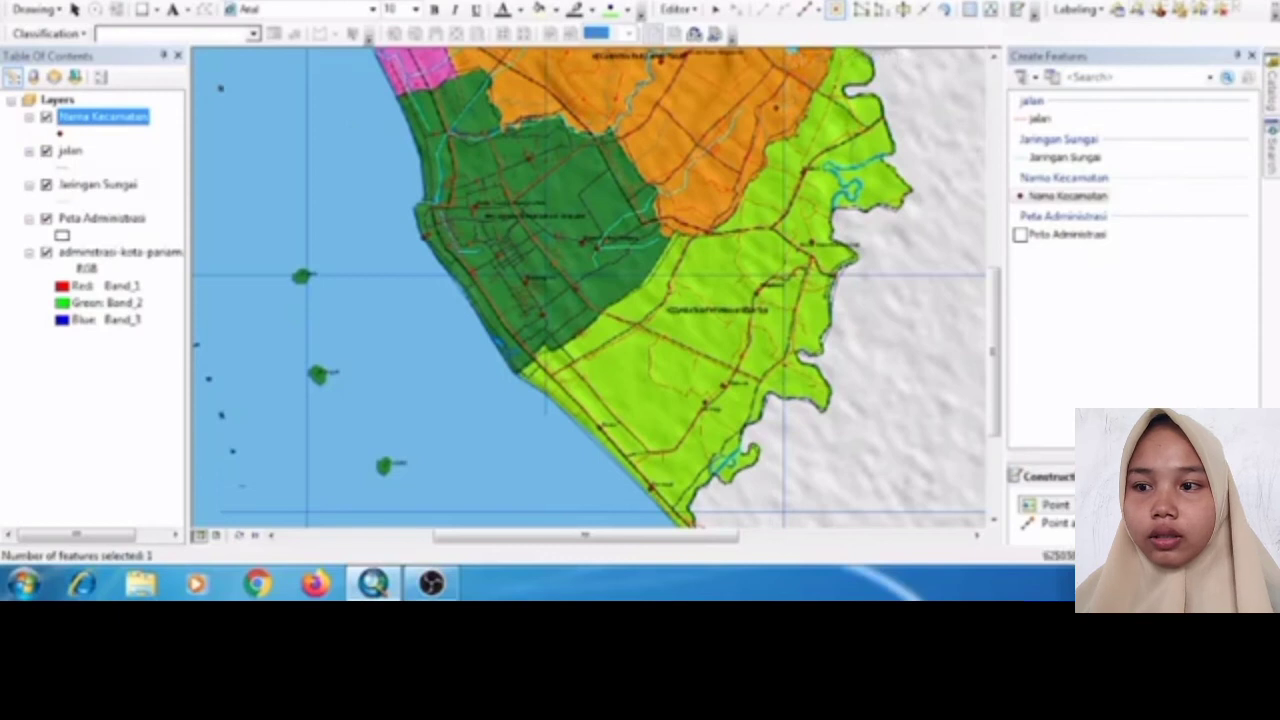
{"action": "left_click_drag", "start_coordinate": [419, 98], "coordinate": [531, 305]}
{"action": "left_click_drag", "start_coordinate": [625, 182], "coordinate": [559, 239]}
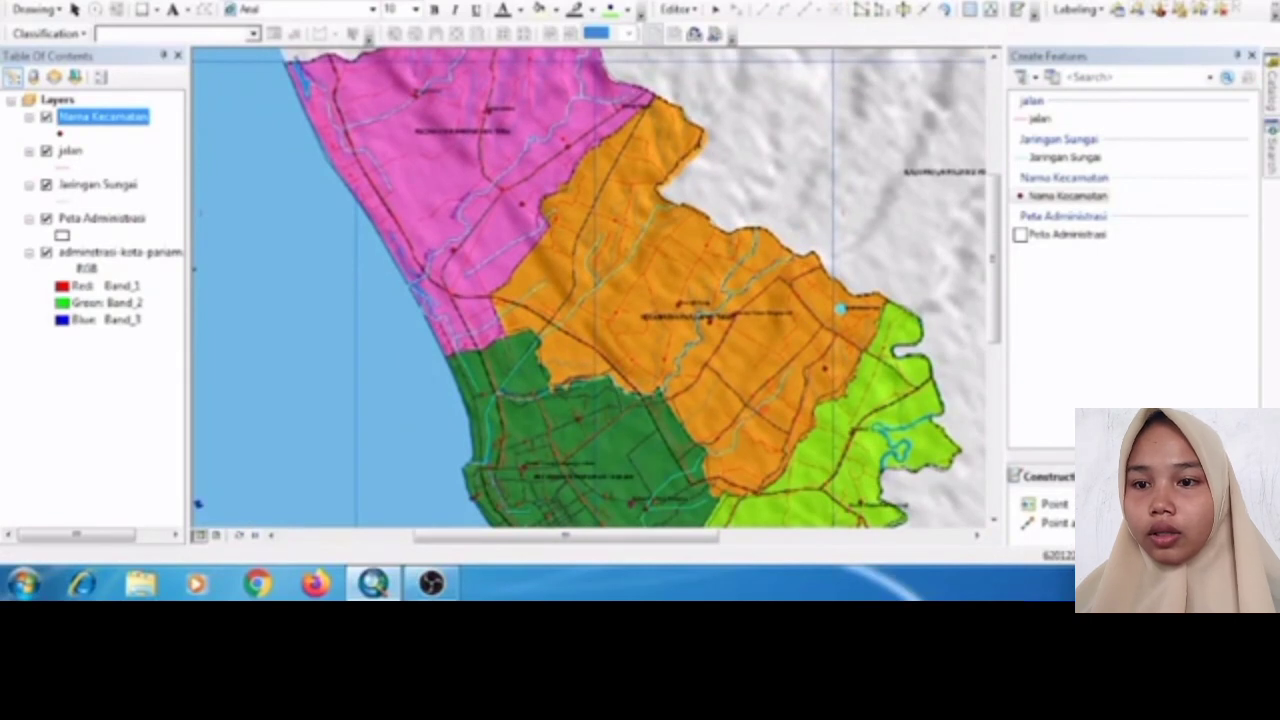
- Examine the placed Nama Kecamatan points across the four districts and the full map sheet
{"action": "left_click_drag", "start_coordinate": [449, 166], "coordinate": [558, 280]}
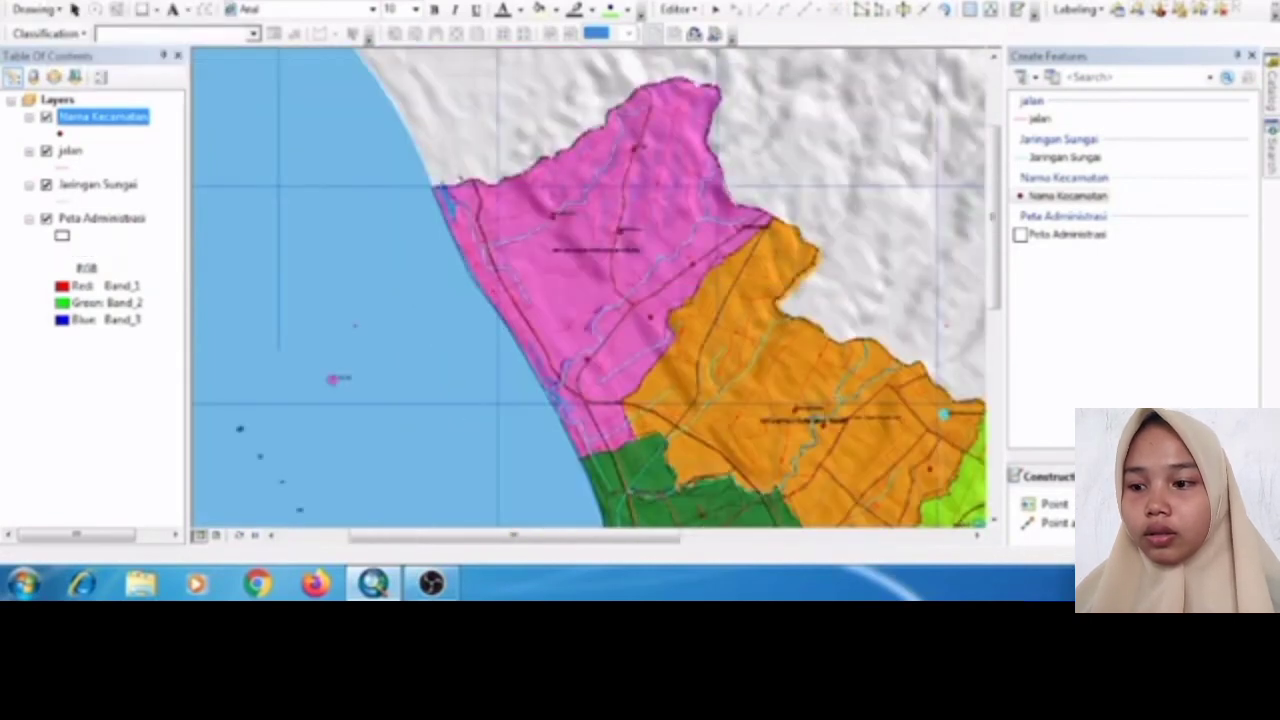
{"action": "left_click_drag", "start_coordinate": [784, 478], "coordinate": [624, 295]}
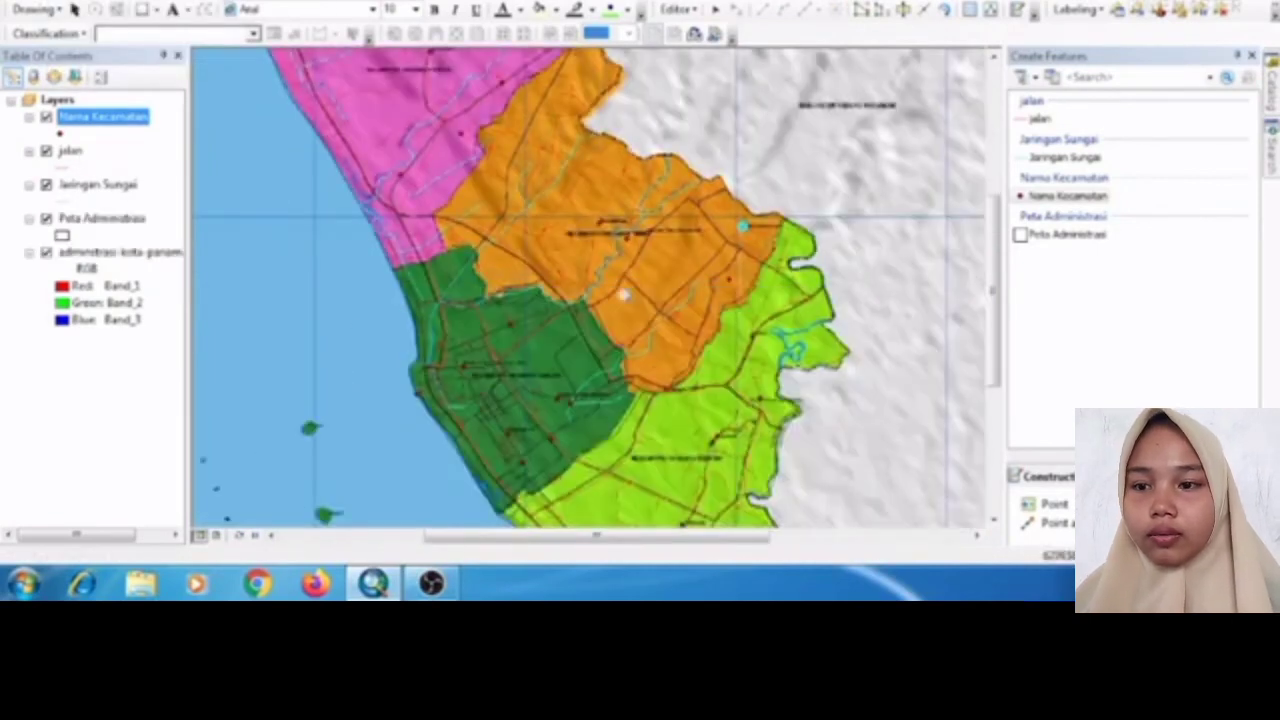
{"action": "left_click", "coordinate": [603, 260]}
{"action": "scroll", "coordinate": [432, 104], "scroll_direction": "down", "scroll_amount": 1}
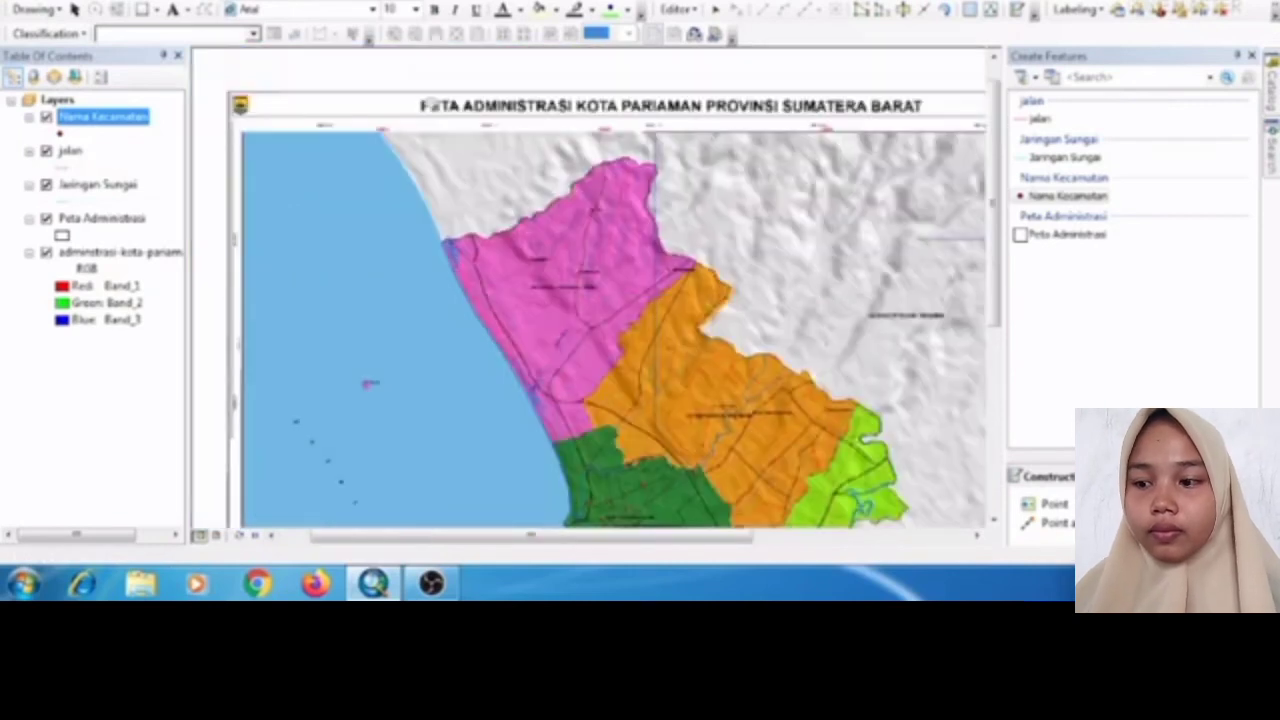
{"action": "scroll", "coordinate": [788, 500], "scroll_direction": "down", "scroll_amount": 1}
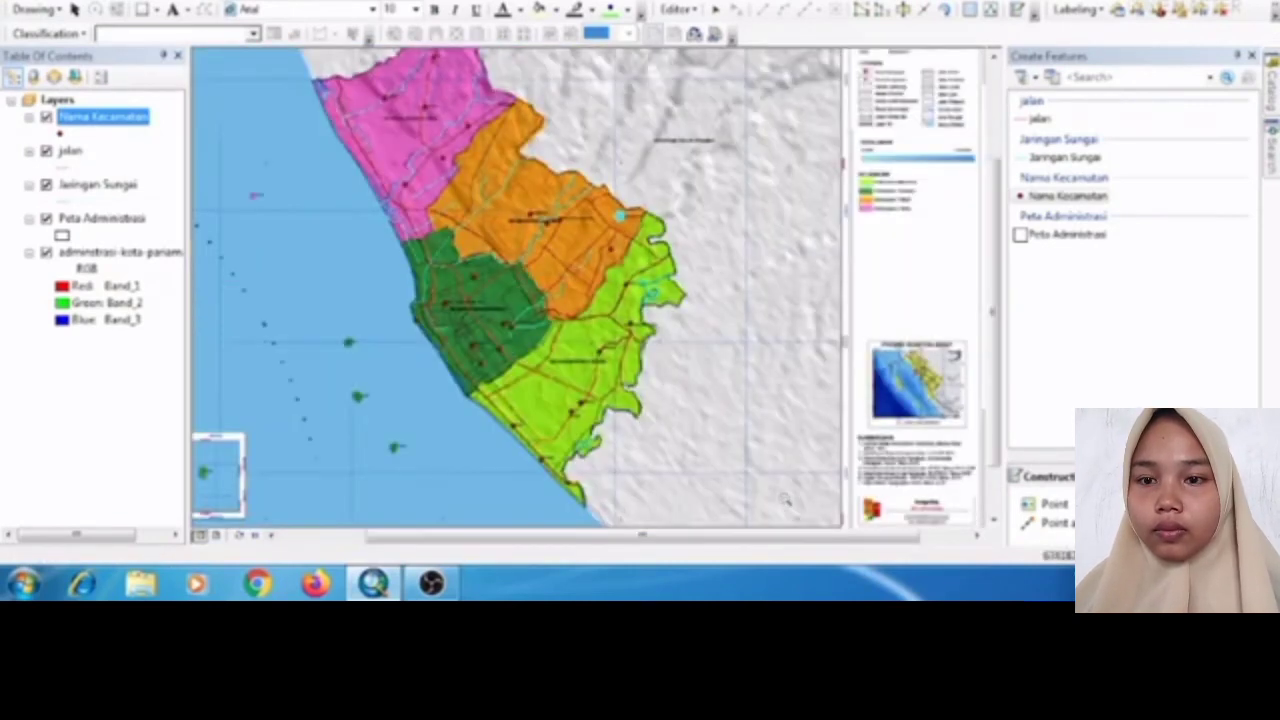
{"action": "scroll", "coordinate": [502, 105], "scroll_direction": "down", "scroll_amount": 1}
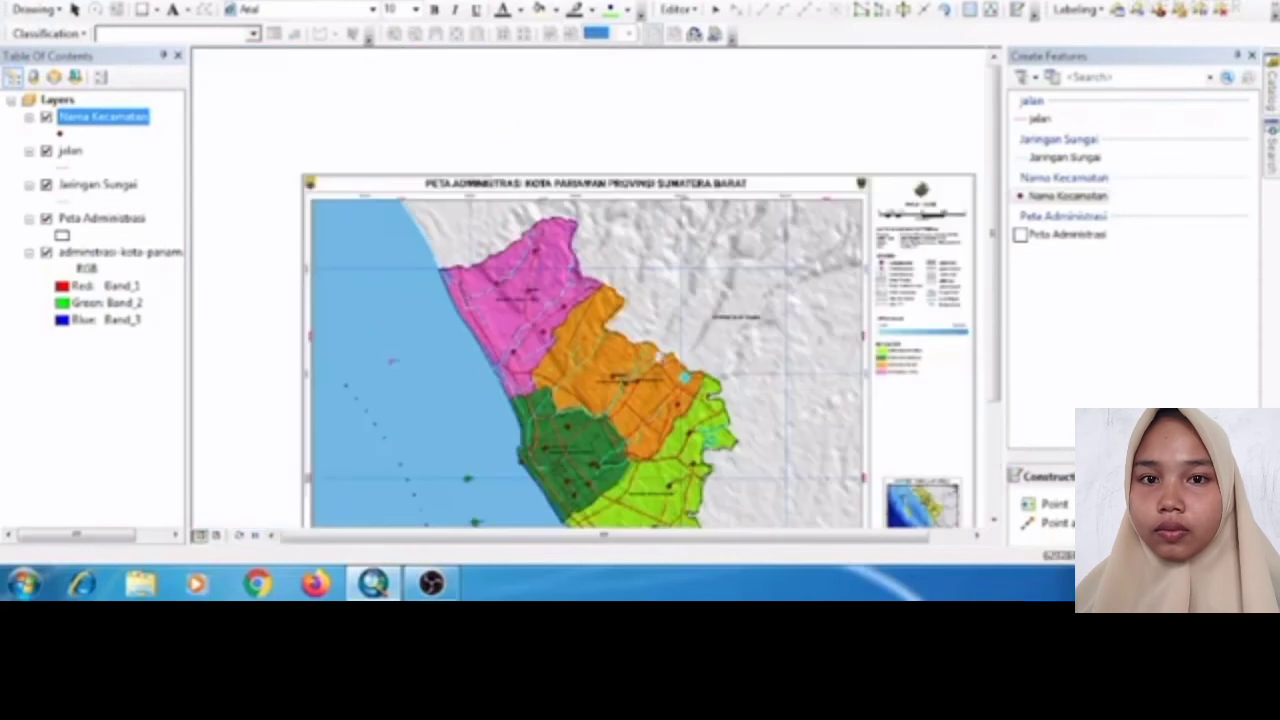
{"action": "scroll", "coordinate": [685, 446], "scroll_direction": "down", "scroll_amount": 1}
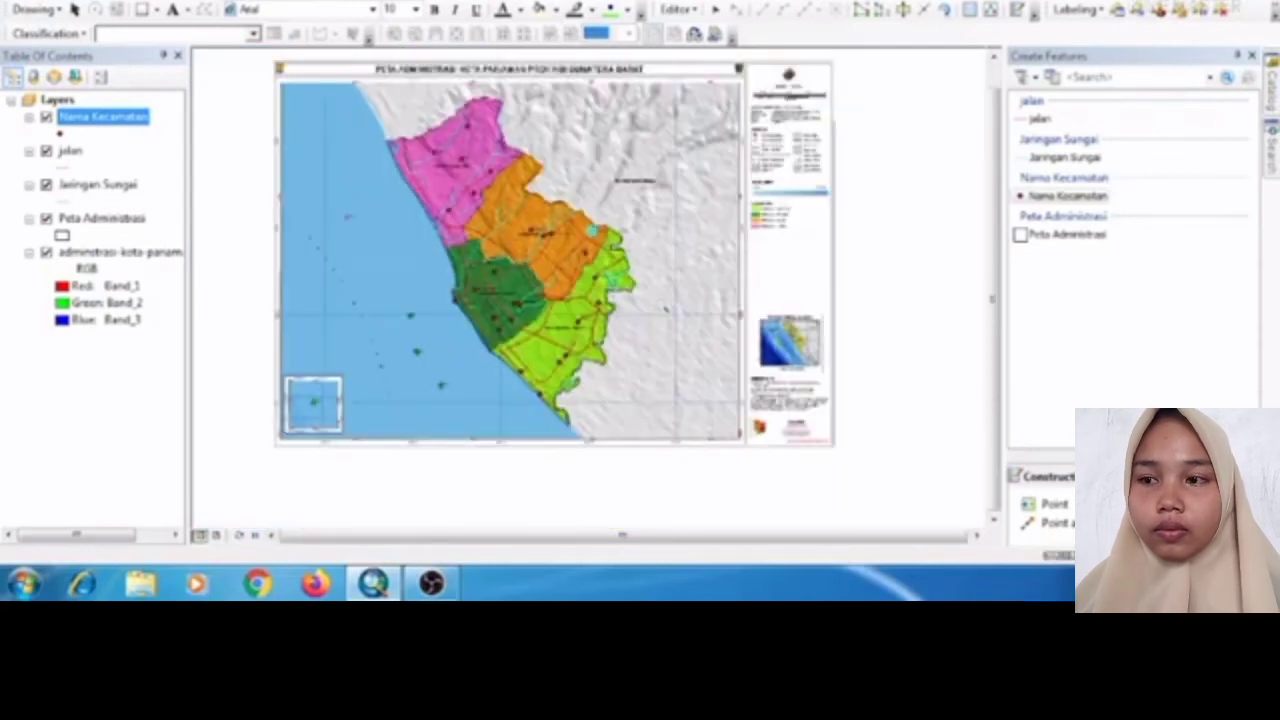
- Save the edits to the digitized layers and stop the editing session
{"action": "left_click", "coordinate": [700, 10]}
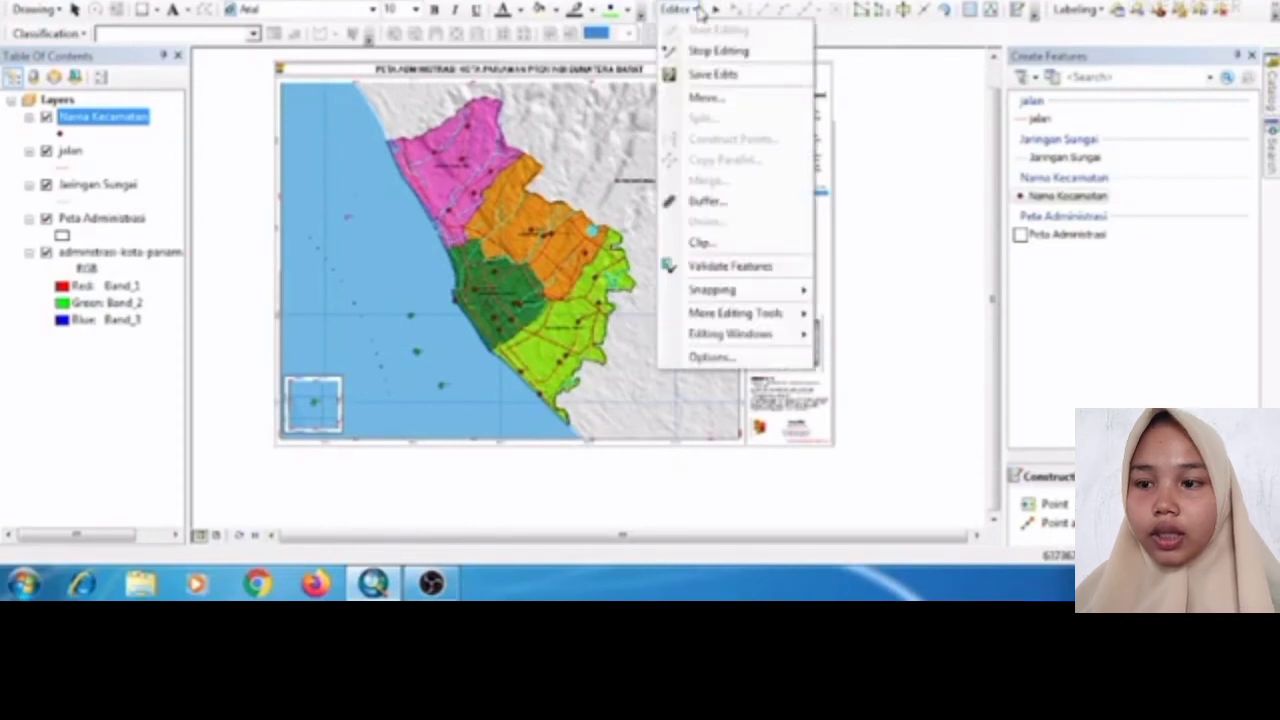
{"action": "left_click", "coordinate": [717, 51]}
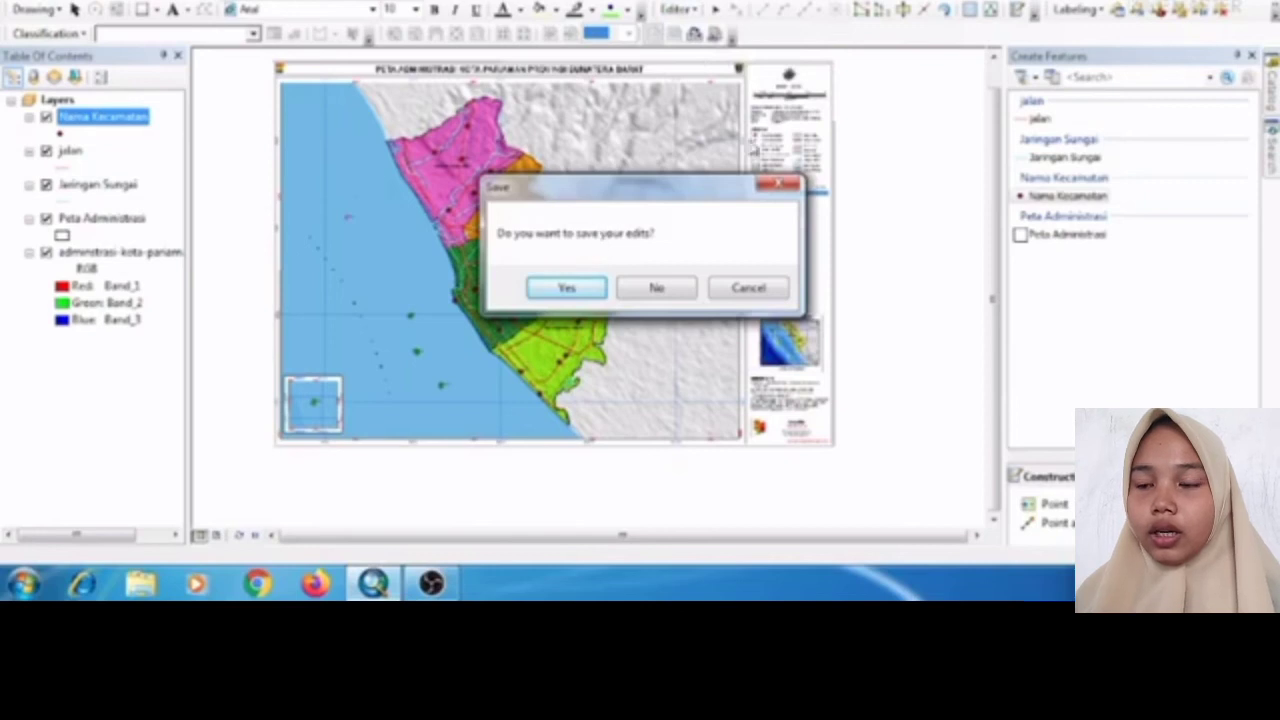
{"action": "left_click", "coordinate": [779, 184]}
{"action": "left_click", "coordinate": [686, 10]}
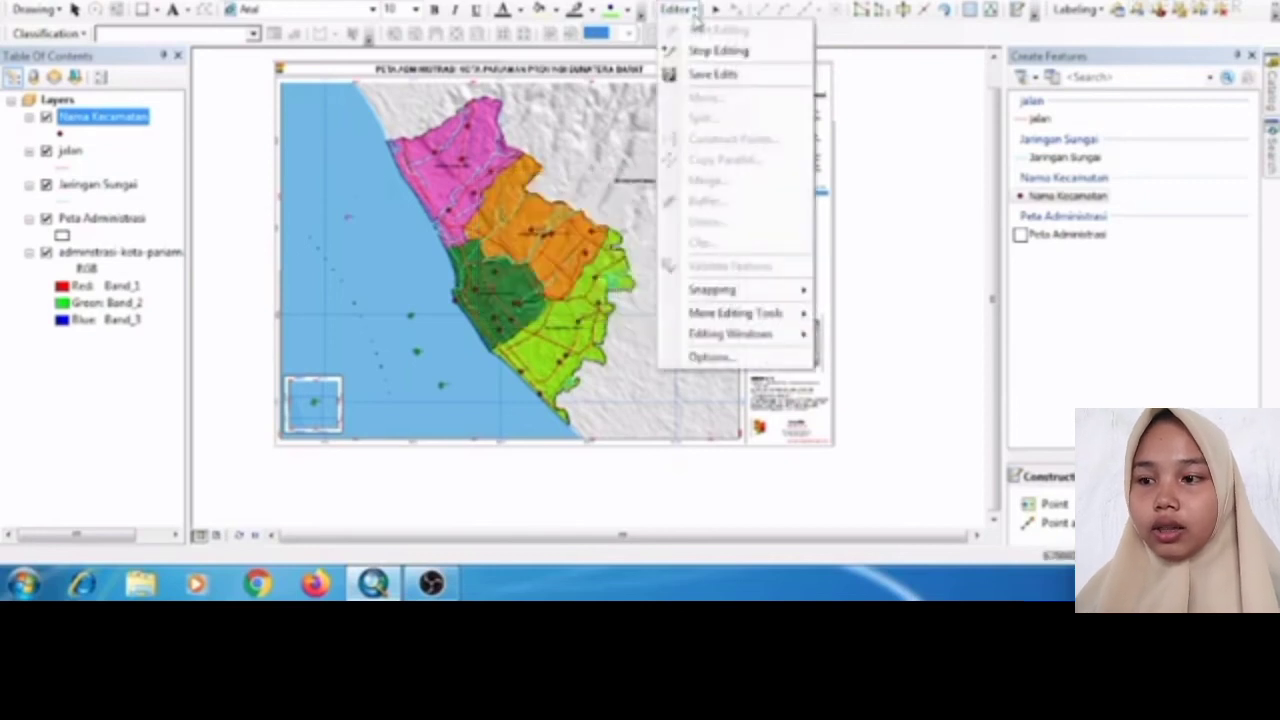
{"action": "left_click", "coordinate": [697, 76]}
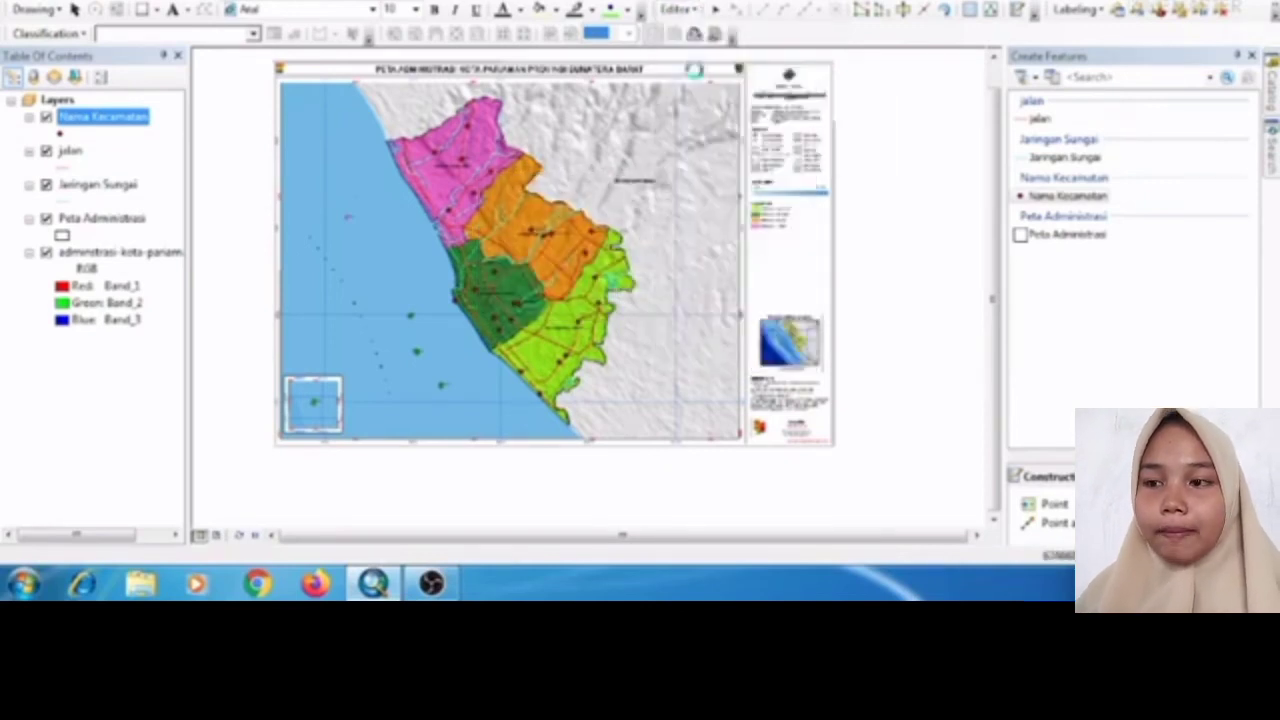
{"action": "left_click", "coordinate": [697, 12]}
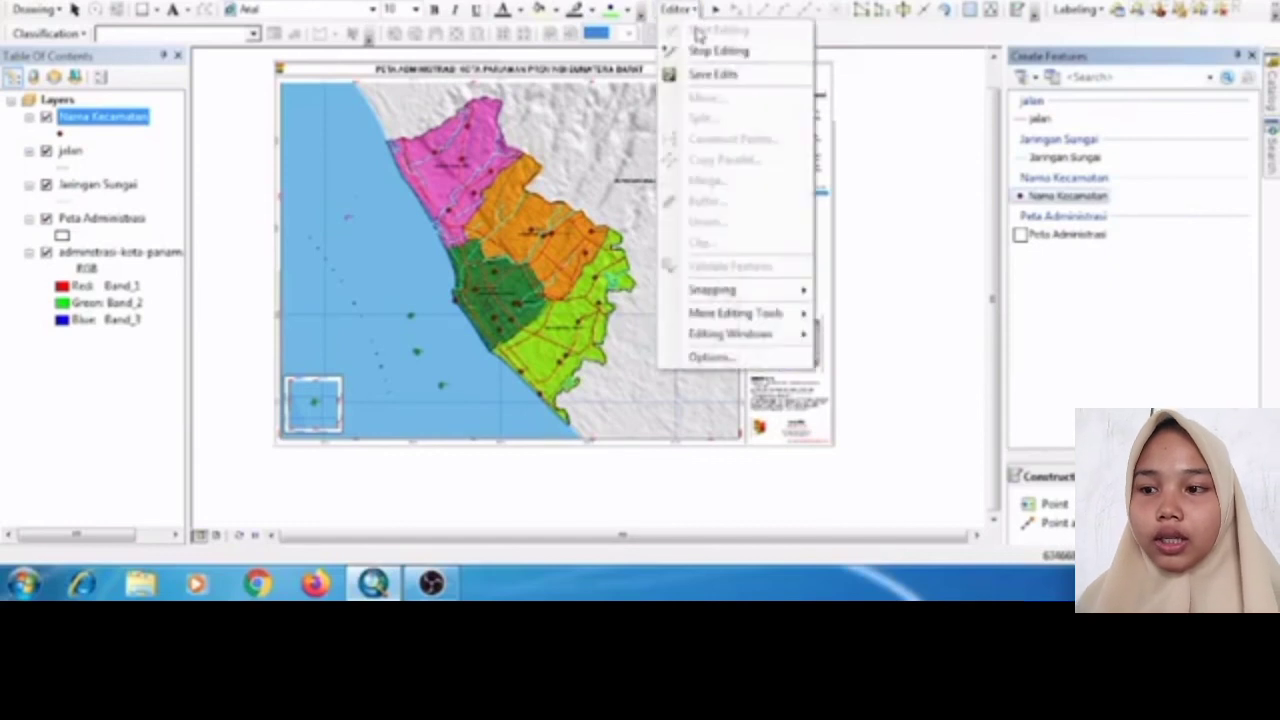
{"action": "left_click", "coordinate": [701, 49]}
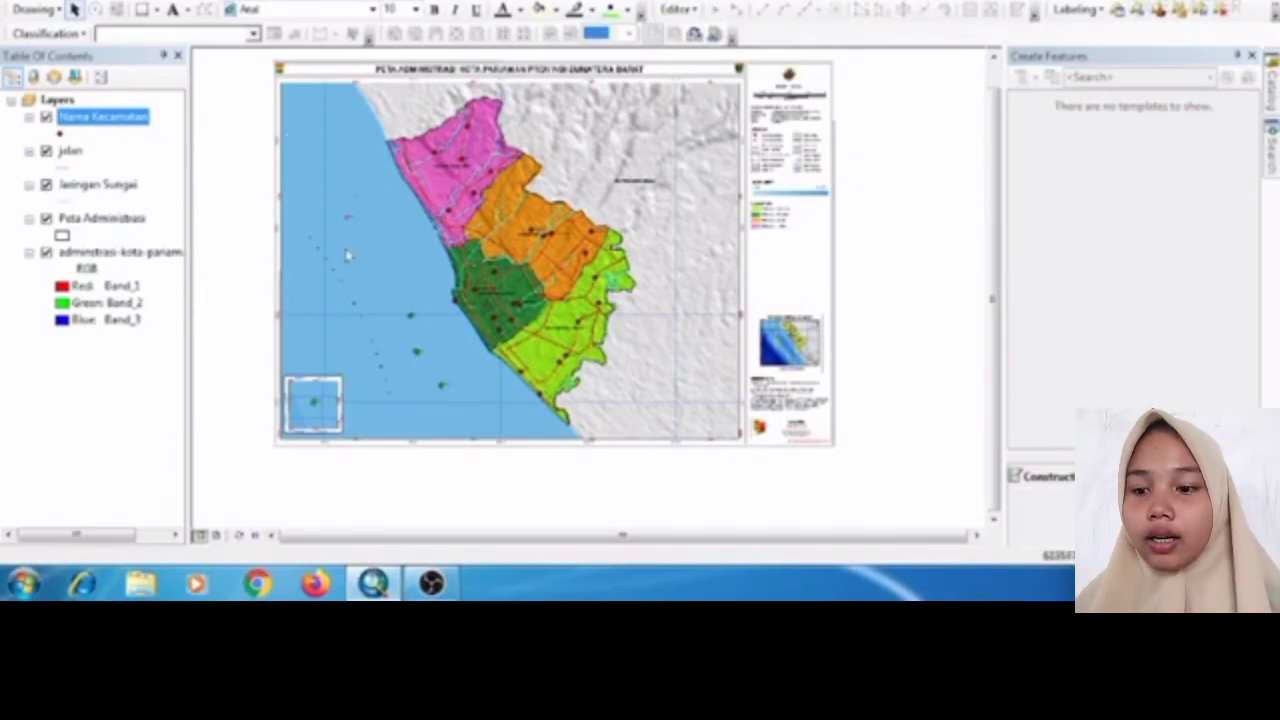
- Hide the scanned administrative map layer and set the page to A4 paper in landscape orientation
{"action": "left_click", "coordinate": [46, 254]}
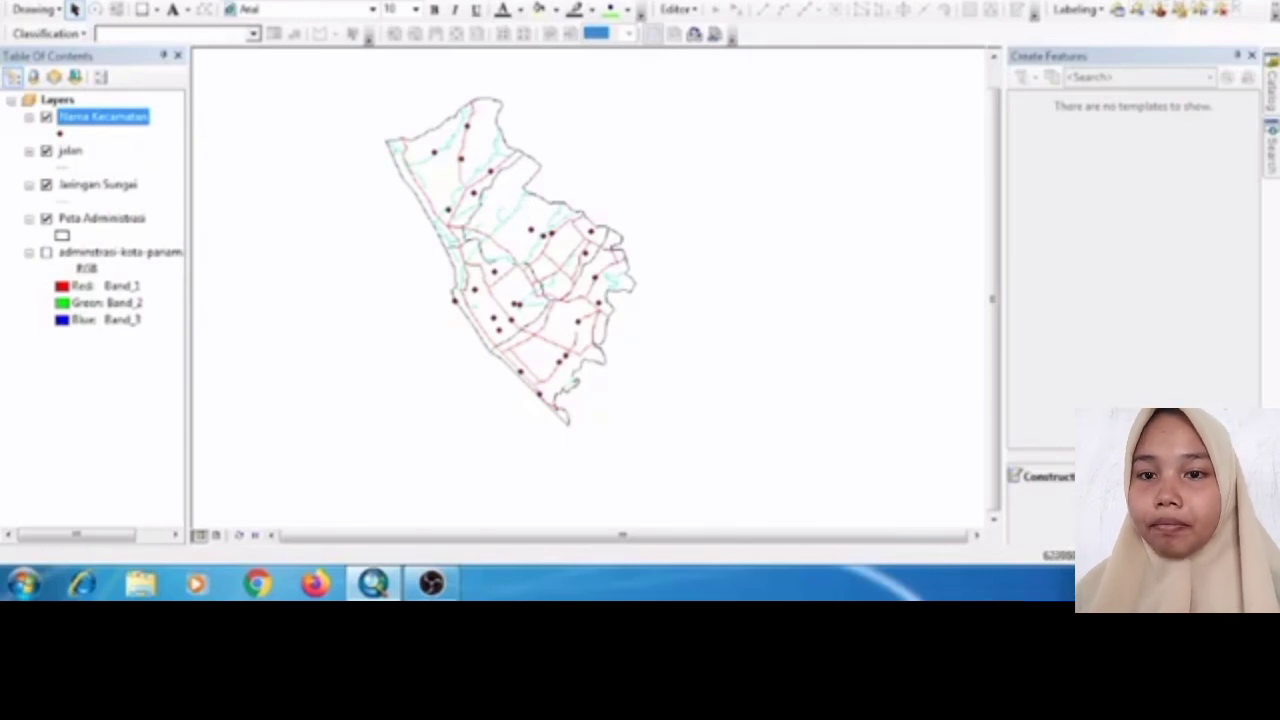
{"action": "left_click", "coordinate": [15, 0]}
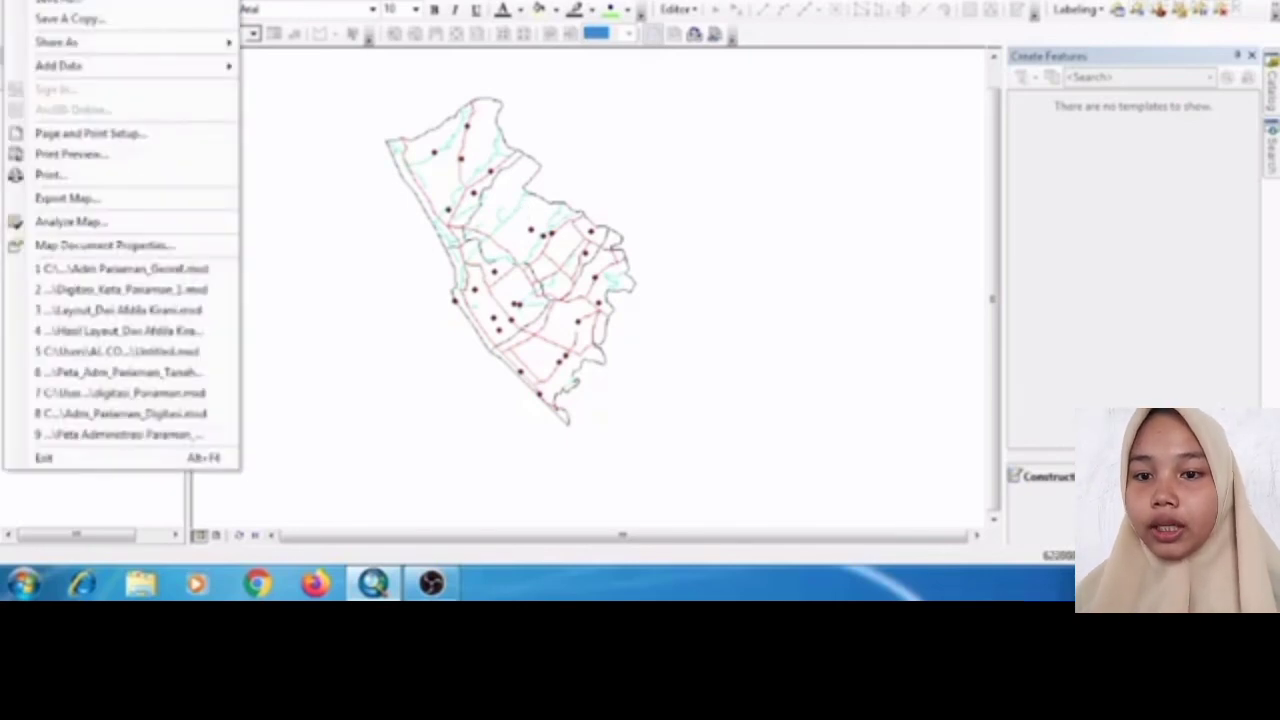
{"action": "left_click", "coordinate": [82, 140]}
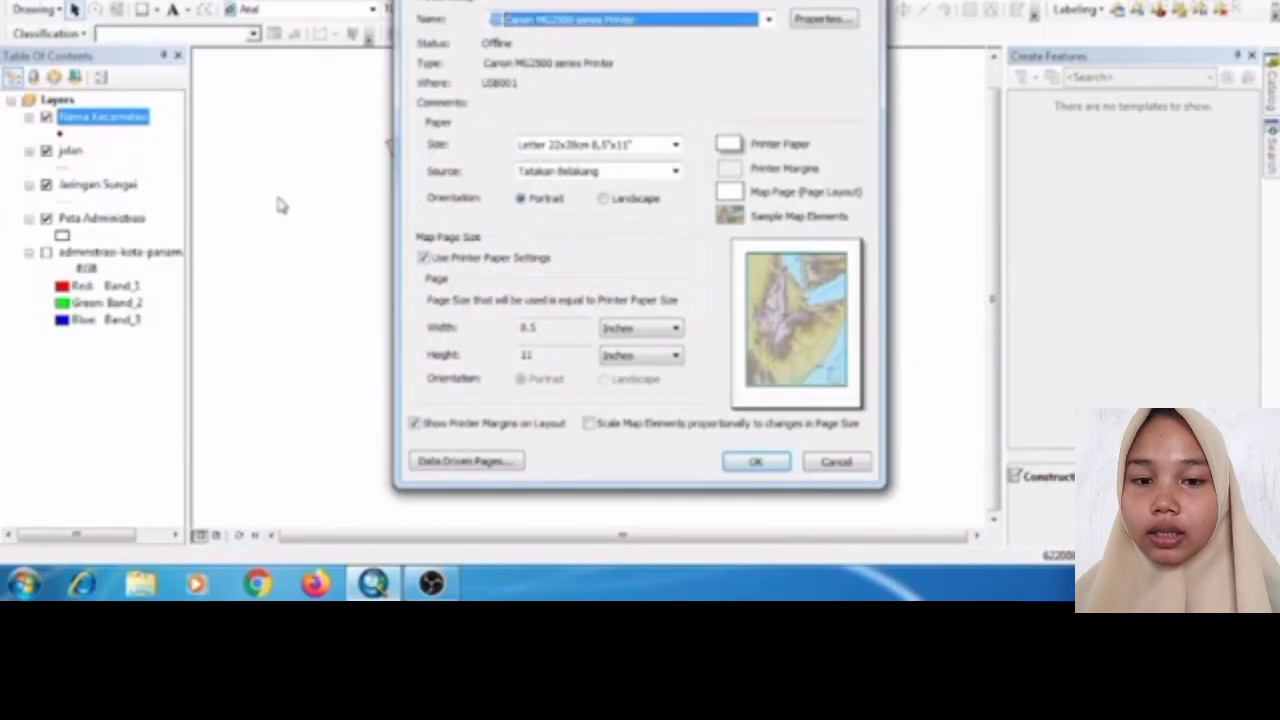
{"action": "left_click", "coordinate": [677, 147]}
{"action": "left_click", "coordinate": [686, 164]}
{"action": "left_click", "coordinate": [686, 164]}
{"action": "left_click", "coordinate": [686, 164]}
{"action": "left_click", "coordinate": [686, 164]}
{"action": "left_click", "coordinate": [686, 164]}
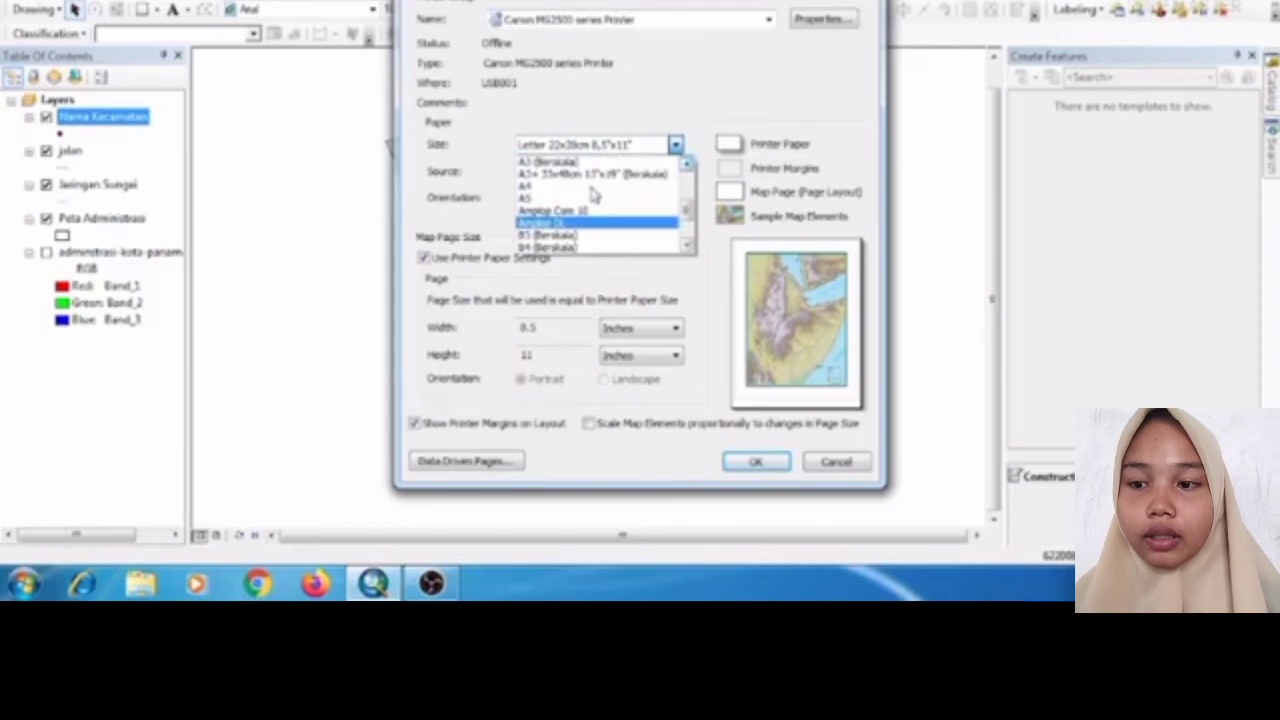
{"action": "left_click", "coordinate": [549, 188]}
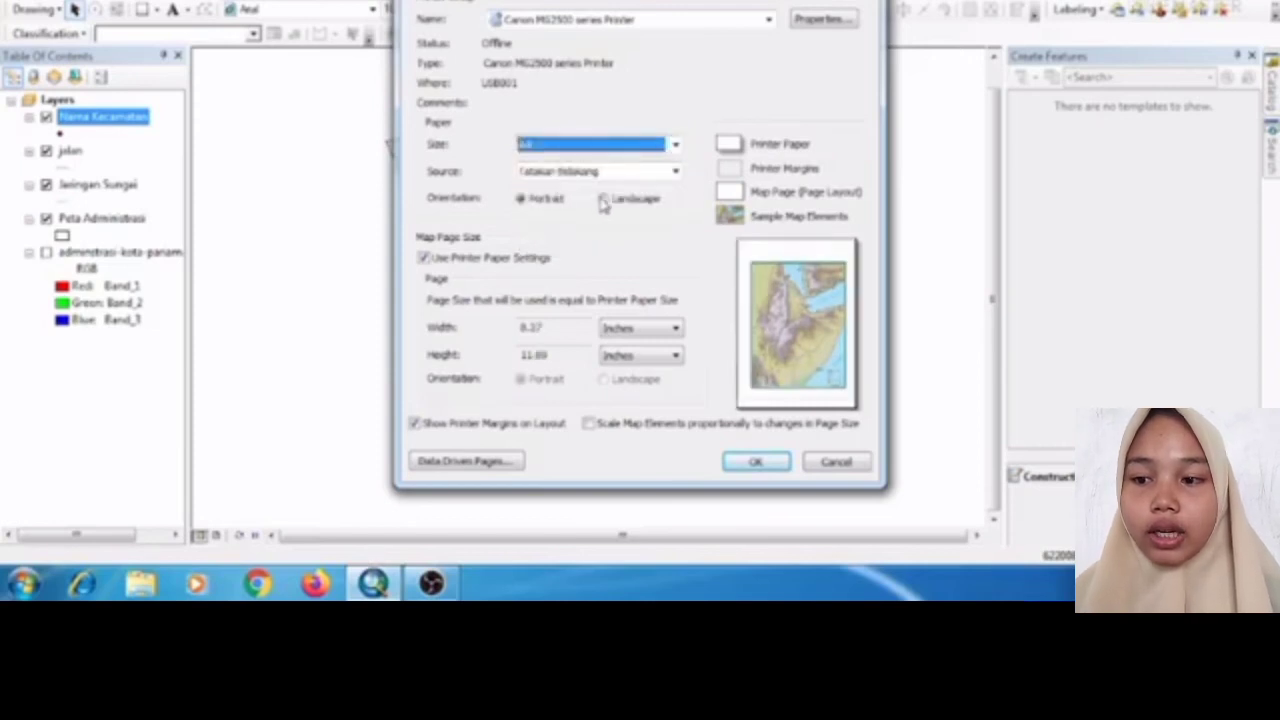
{"action": "left_click", "coordinate": [604, 199]}
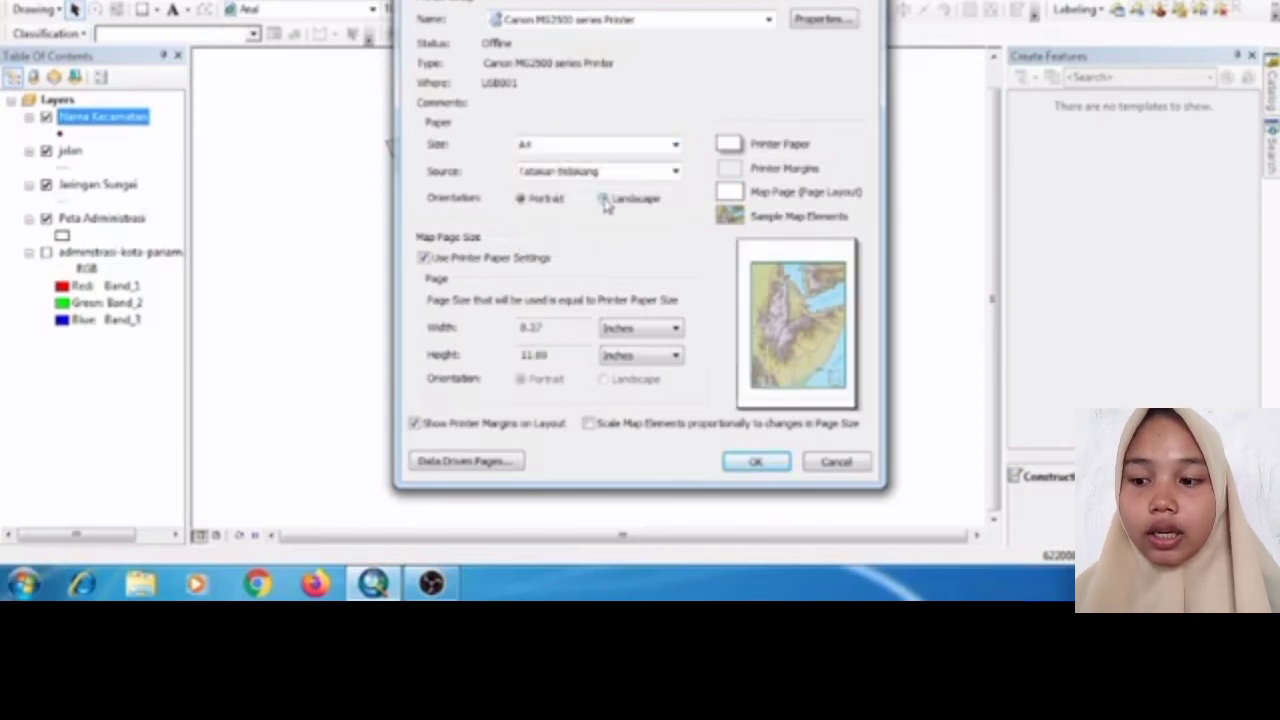
{"action": "left_click", "coordinate": [763, 464]}
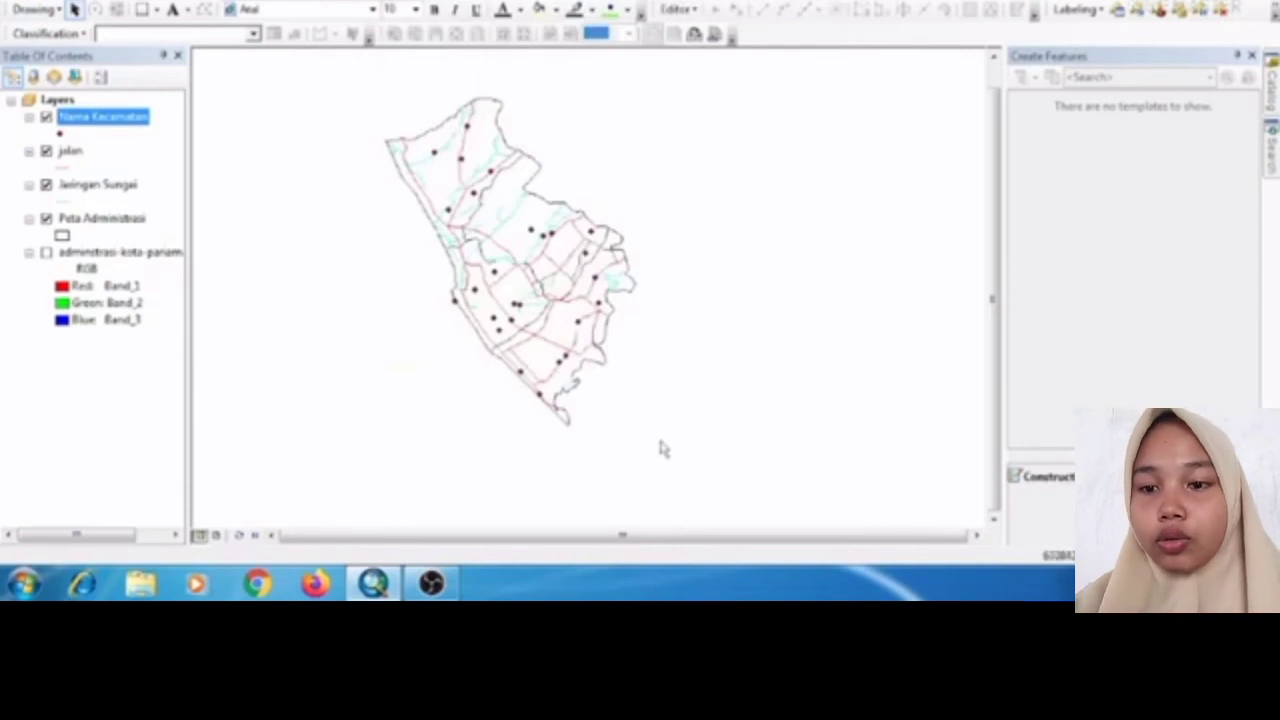
- Switch to the page layout and move and resize the data frame to fit within the left part of the landscape page's margins
{"action": "left_click", "coordinate": [217, 537]}
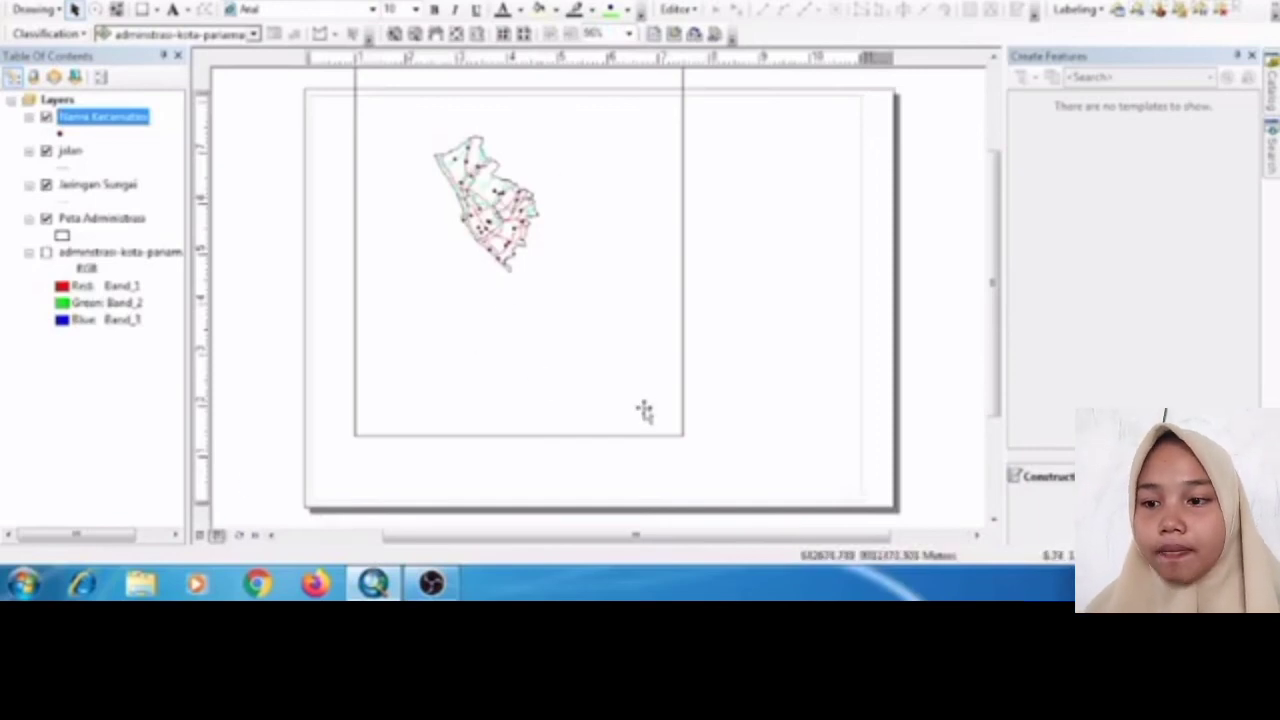
{"action": "left_click", "coordinate": [626, 302]}
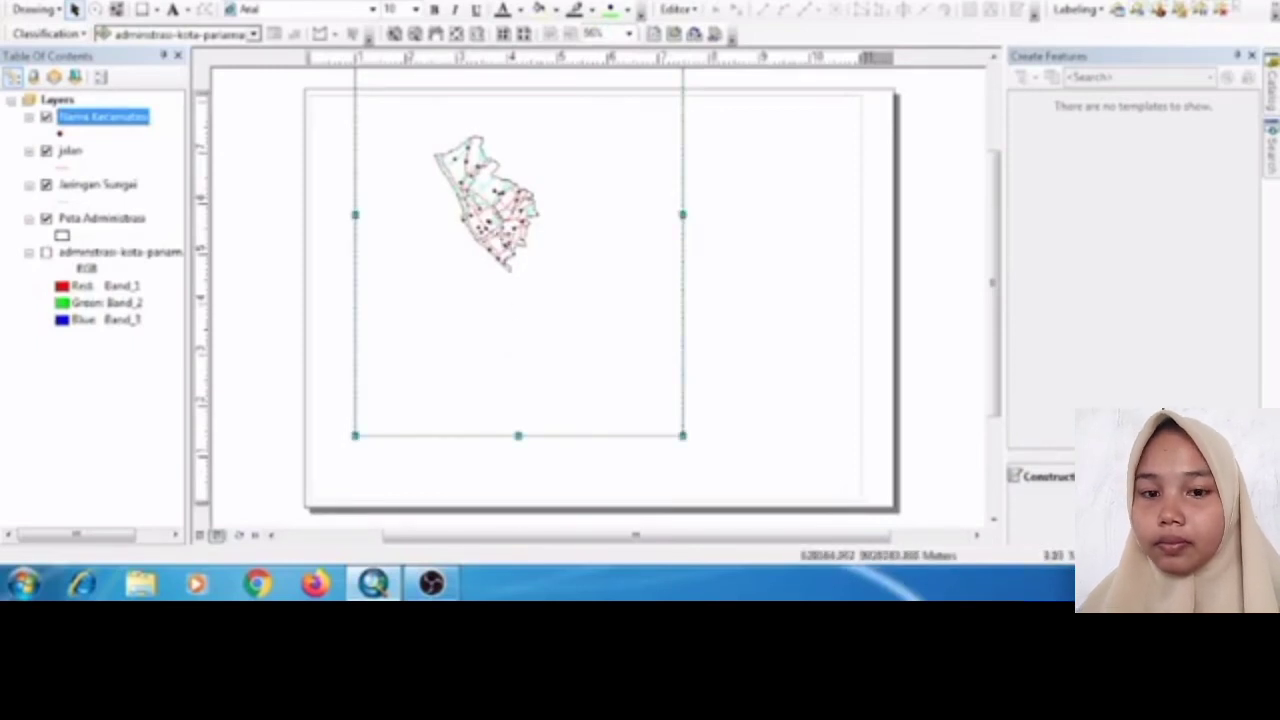
{"action": "left_click_drag", "start_coordinate": [506, 228], "coordinate": [498, 306]}
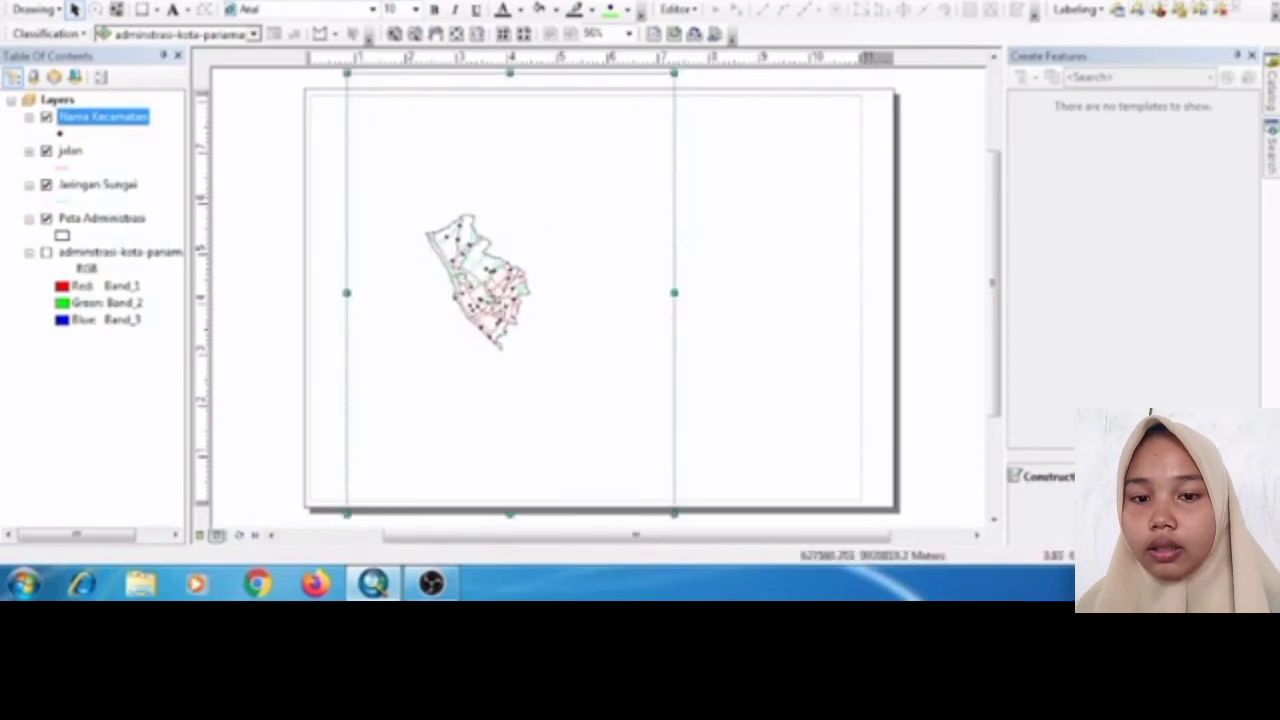
{"action": "left_click_drag", "start_coordinate": [509, 512], "coordinate": [503, 463]}
{"action": "left_click_drag", "start_coordinate": [500, 208], "coordinate": [476, 234]}
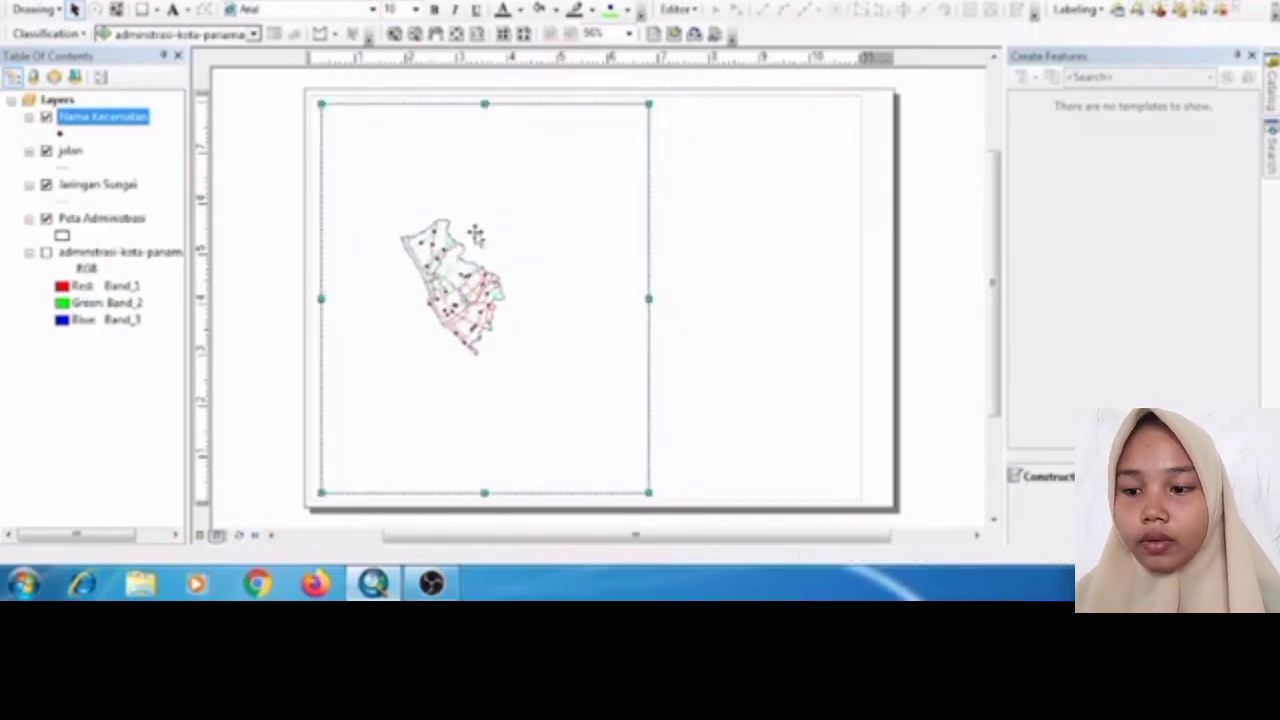
{"action": "left_click_drag", "start_coordinate": [484, 492], "coordinate": [484, 487]}
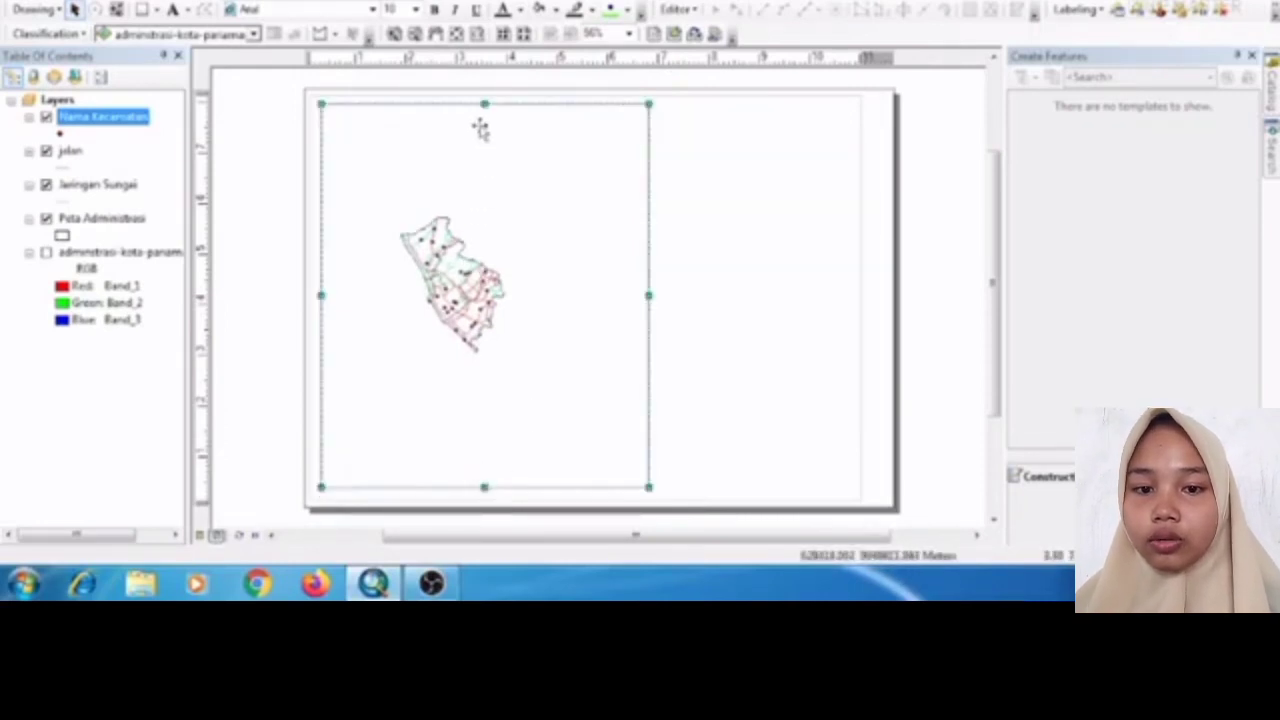
{"action": "left_click_drag", "start_coordinate": [484, 104], "coordinate": [484, 108]}
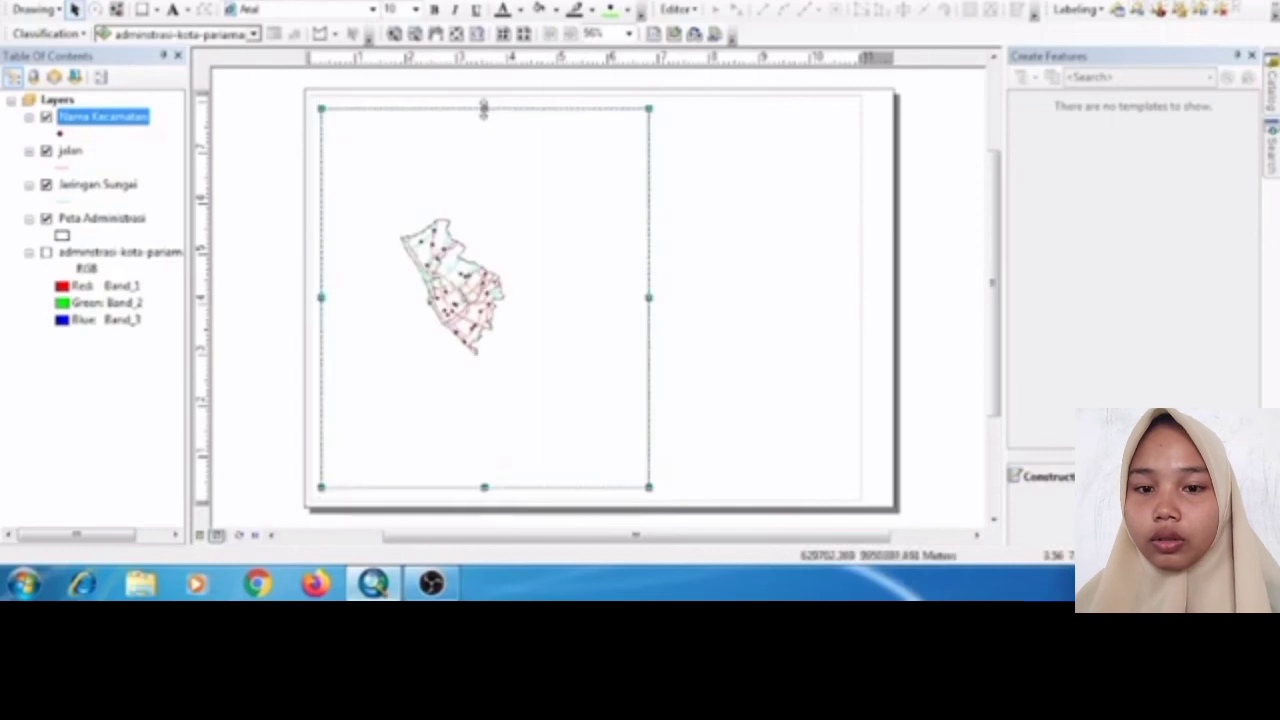
{"action": "left_click_drag", "start_coordinate": [485, 488], "coordinate": [485, 487]}
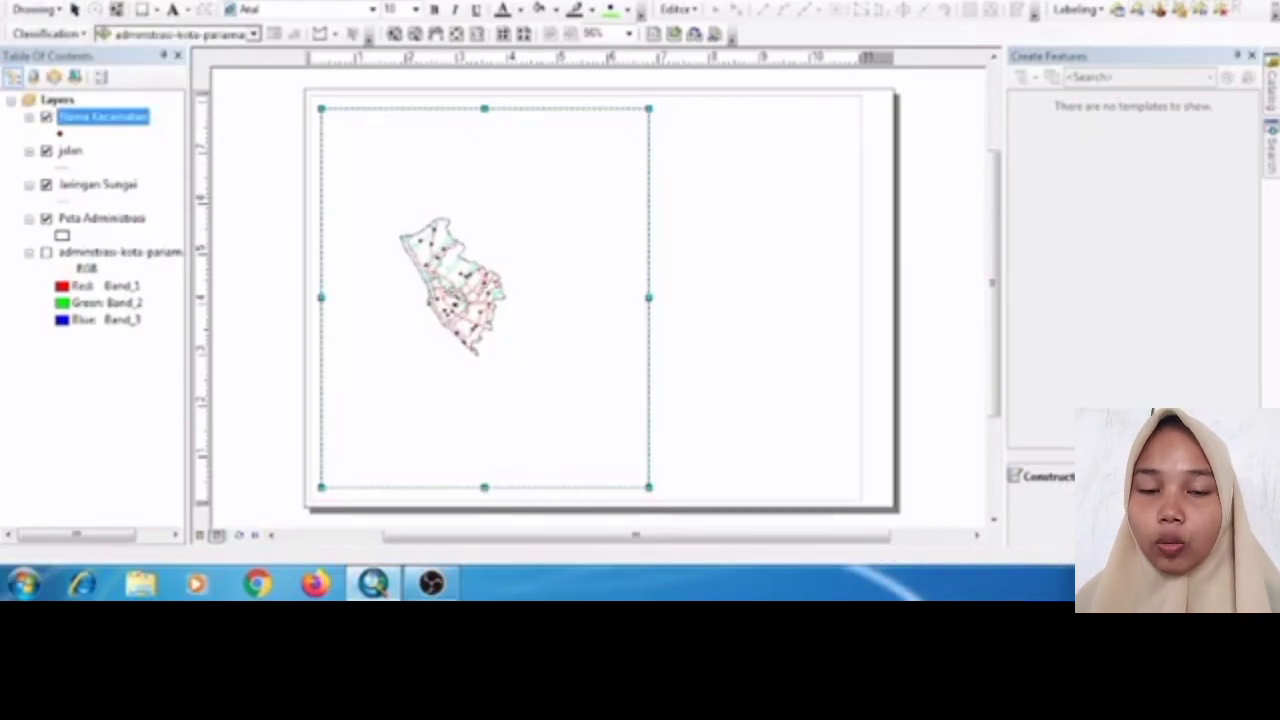
- Enlarge the Kota Pariaman map inside the data frame and center it
{"action": "left_click", "coordinate": [450, 266]}
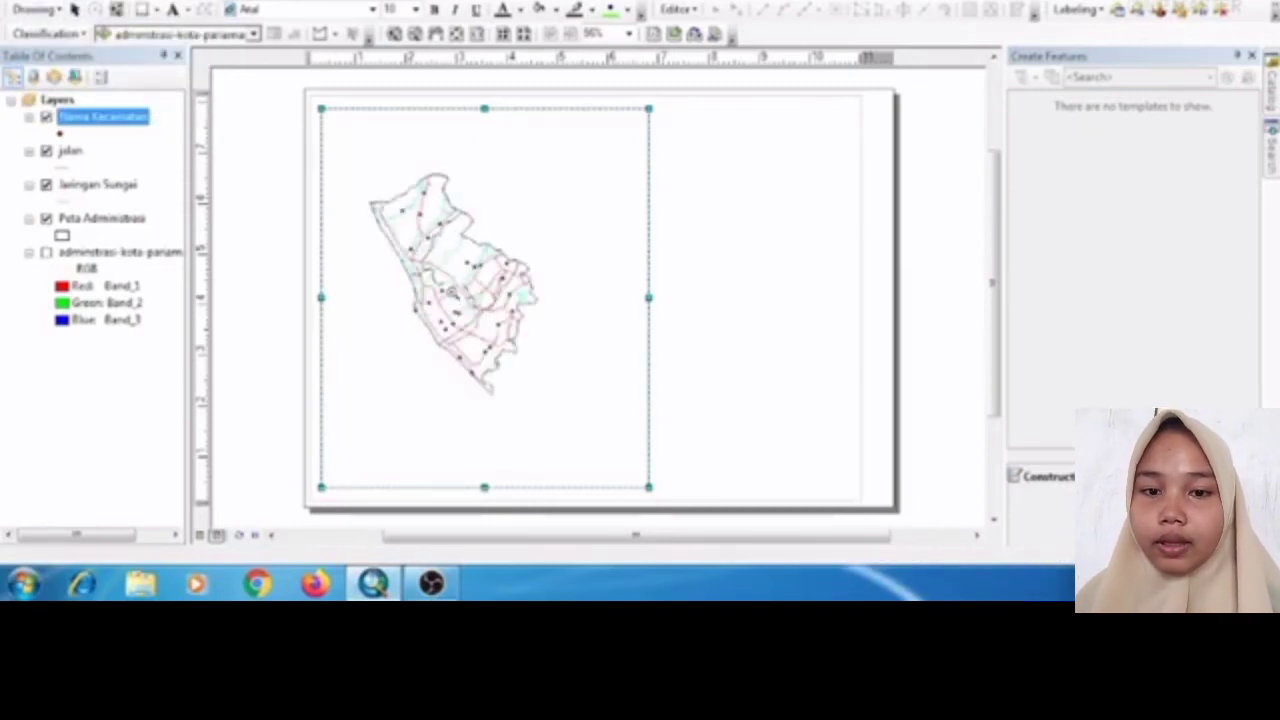
{"action": "left_click", "coordinate": [458, 278]}
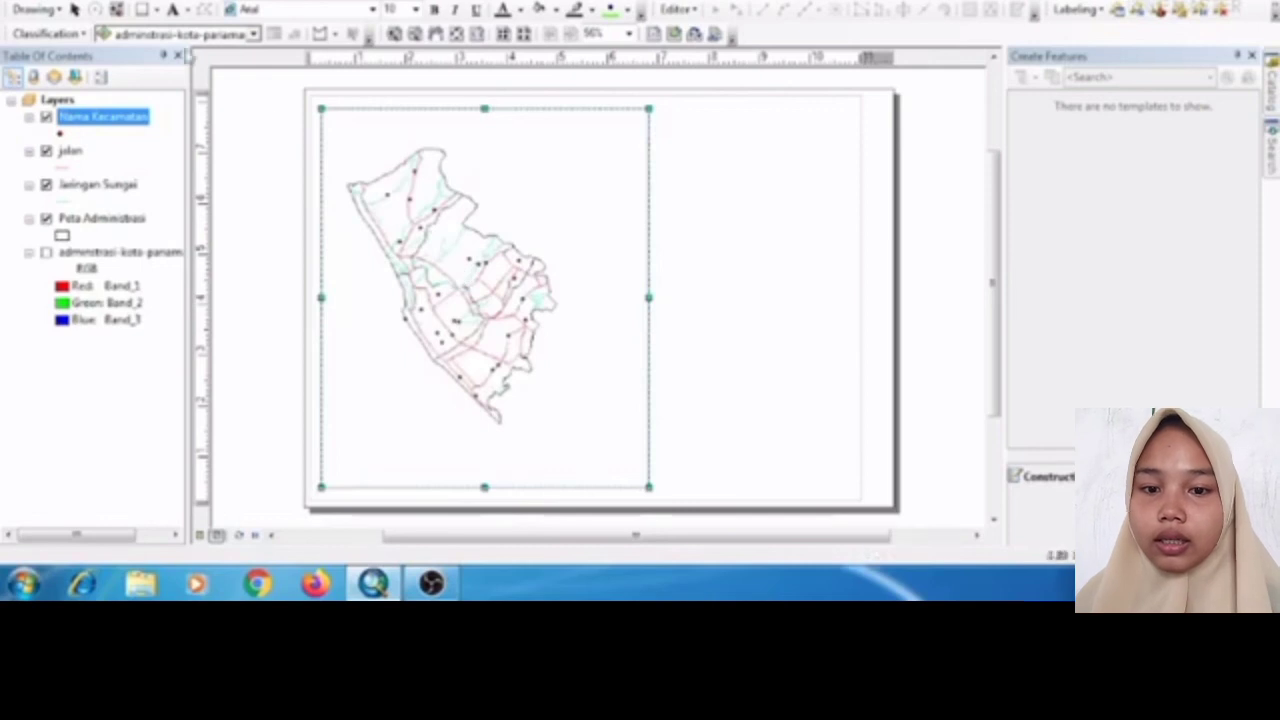
{"action": "mouse_move", "coordinate": [450, 280]}
{"action": "left_mouse_down"}
{"action": "mouse_move", "coordinate": [463, 285]}
{"action": "mouse_move", "coordinate": [427, 276]}
{"action": "left_mouse_up"}
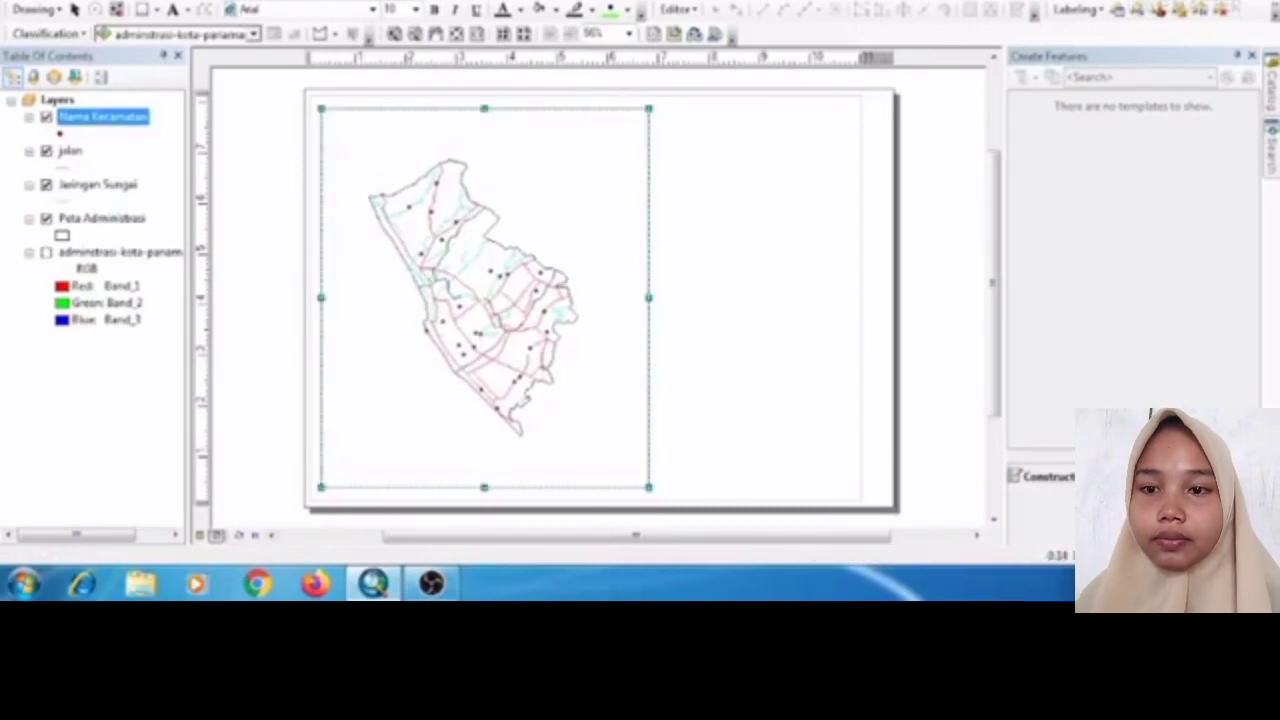
- Check the coordinate system in the data frame's properties
{"action": "left_click", "coordinate": [80, 11]}
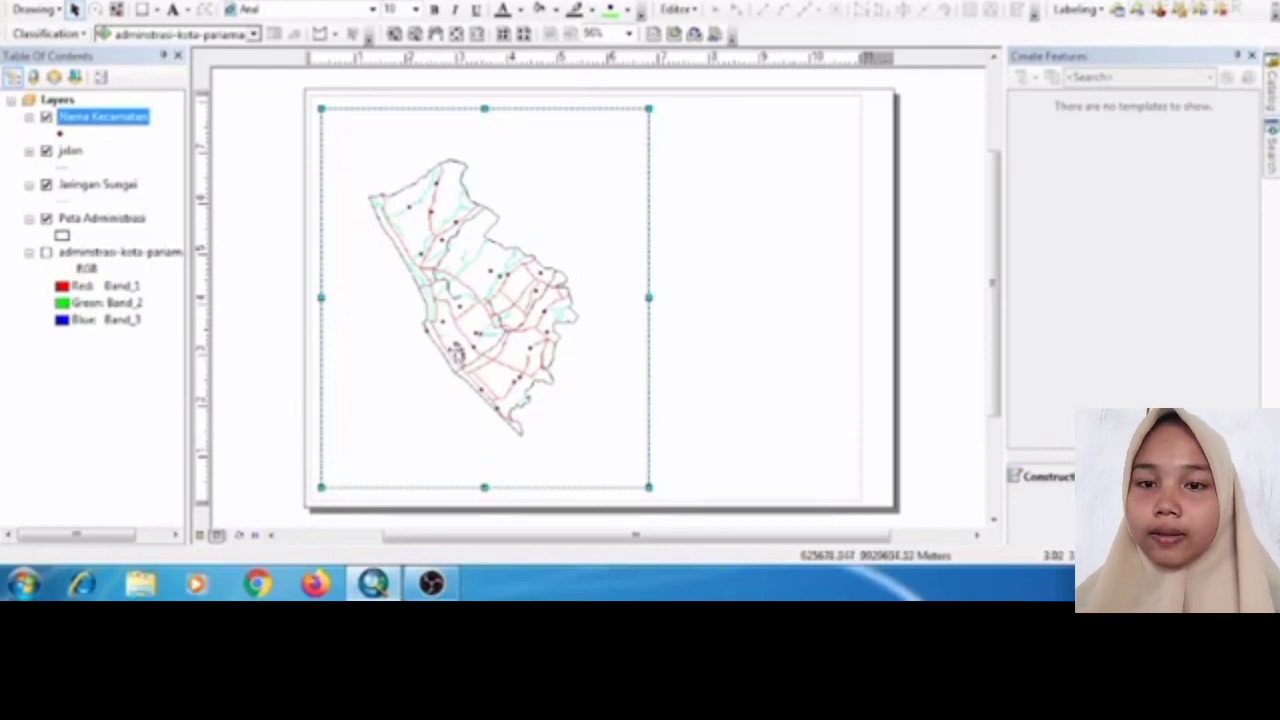
{"action": "right_click", "coordinate": [457, 352]}
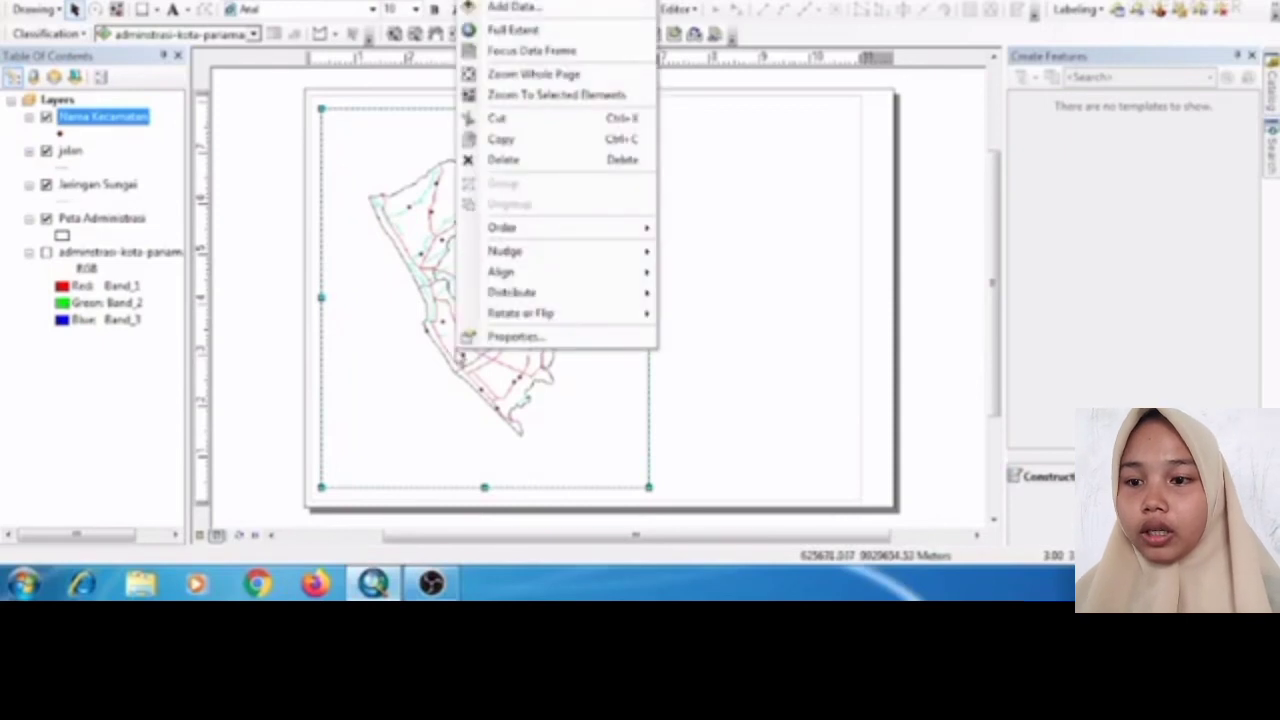
{"action": "left_click", "coordinate": [482, 345]}
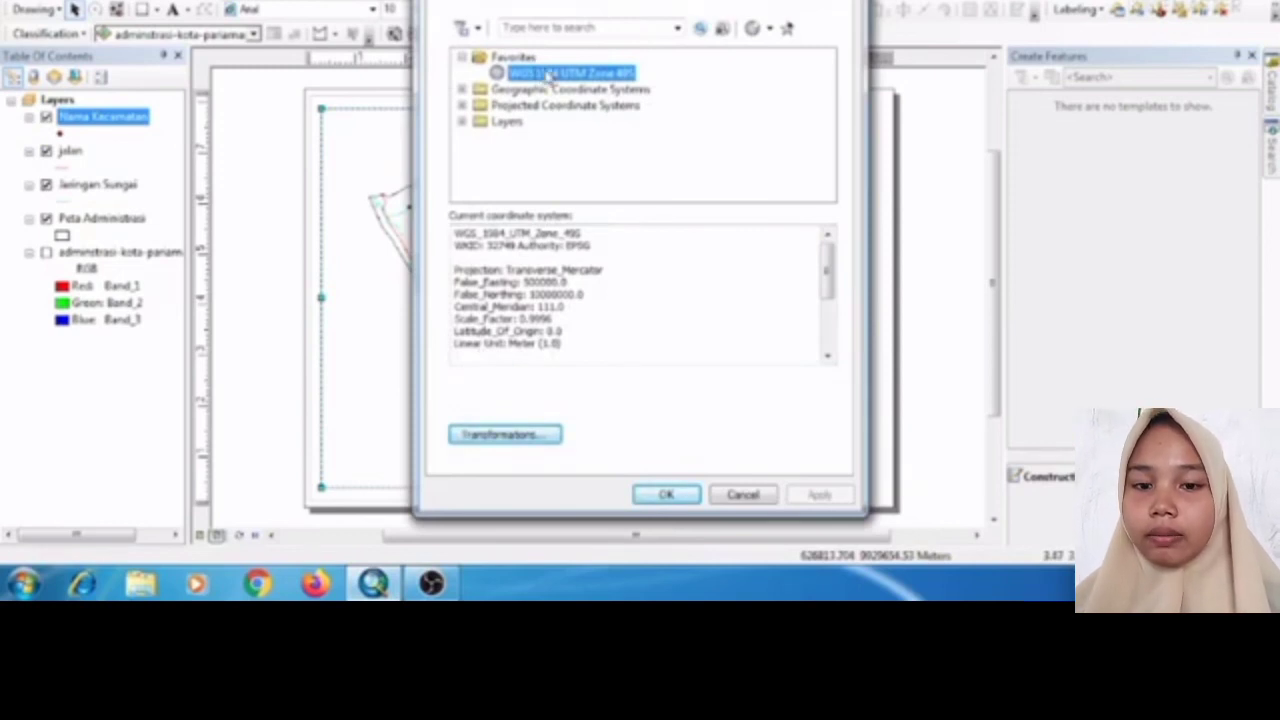
{"action": "left_click", "coordinate": [664, 494]}
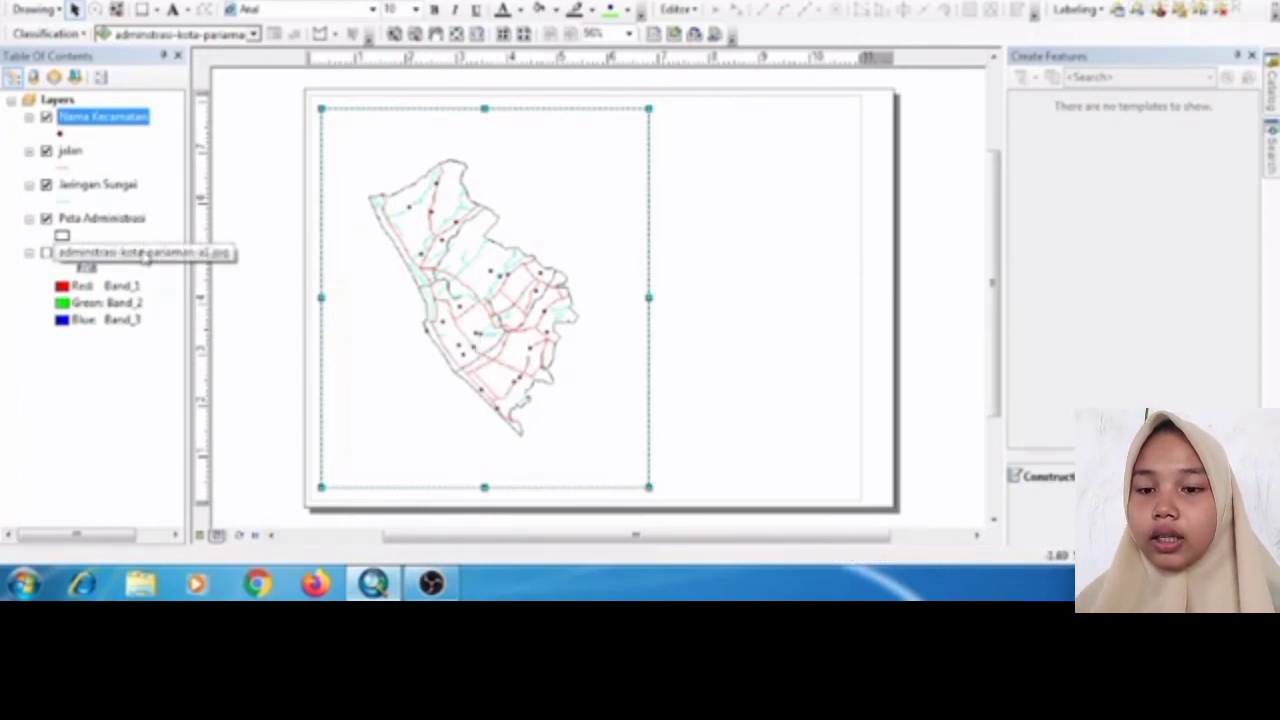
- Symbolize the Peta Administrasi layer by unique Kecamatan values, adding all values and turning off the <all other values> class
{"action": "right_click", "coordinate": [145, 255]}
{"action": "left_click", "coordinate": [132, 220]}
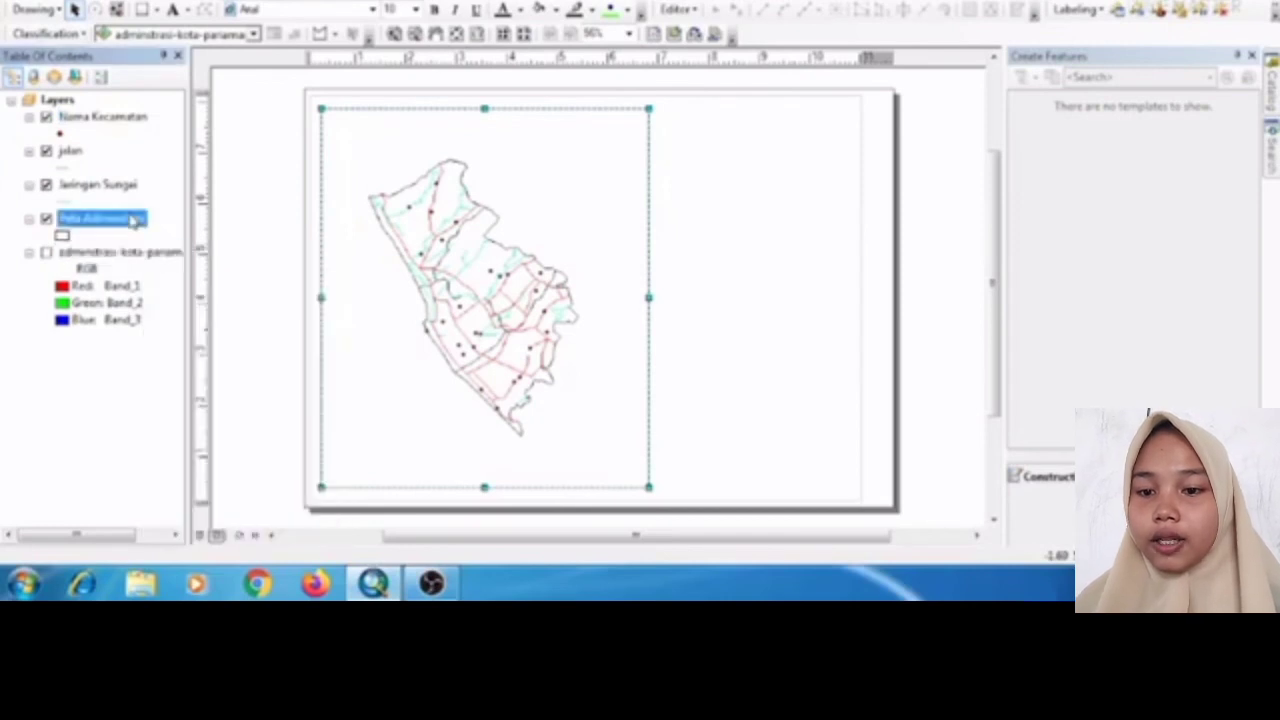
{"action": "right_click", "coordinate": [133, 221]}
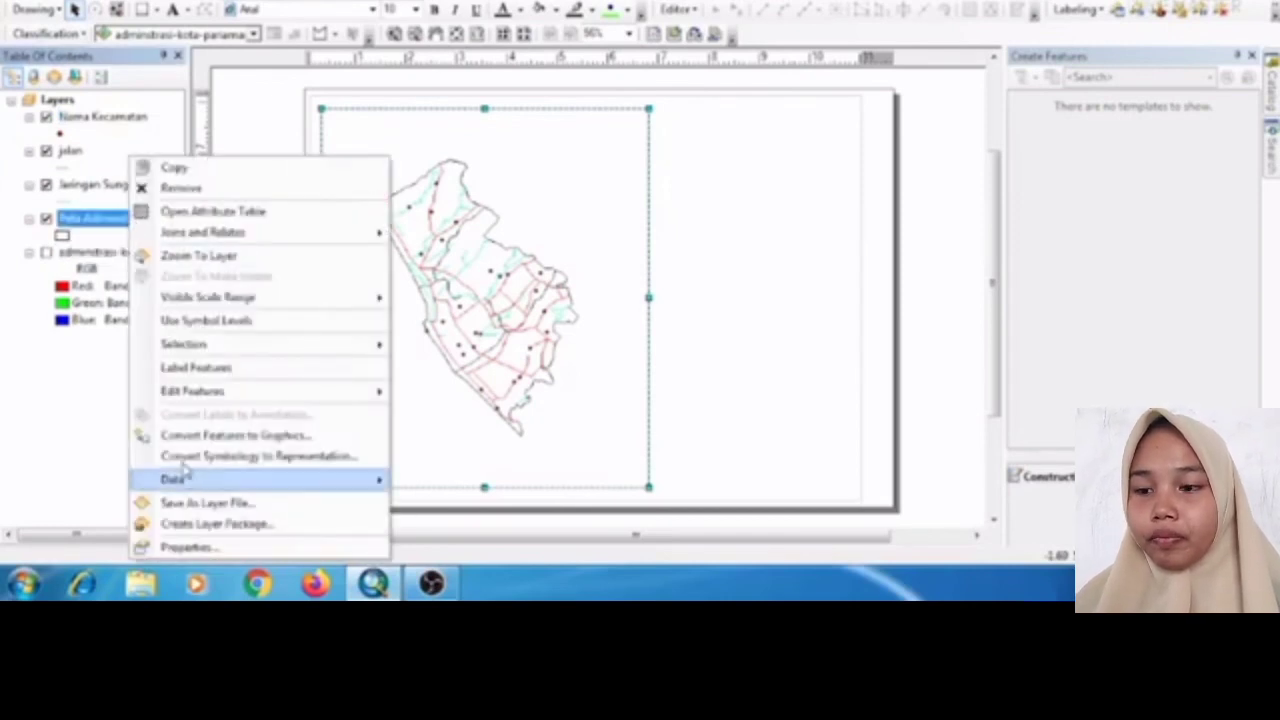
{"action": "left_click", "coordinate": [185, 548]}
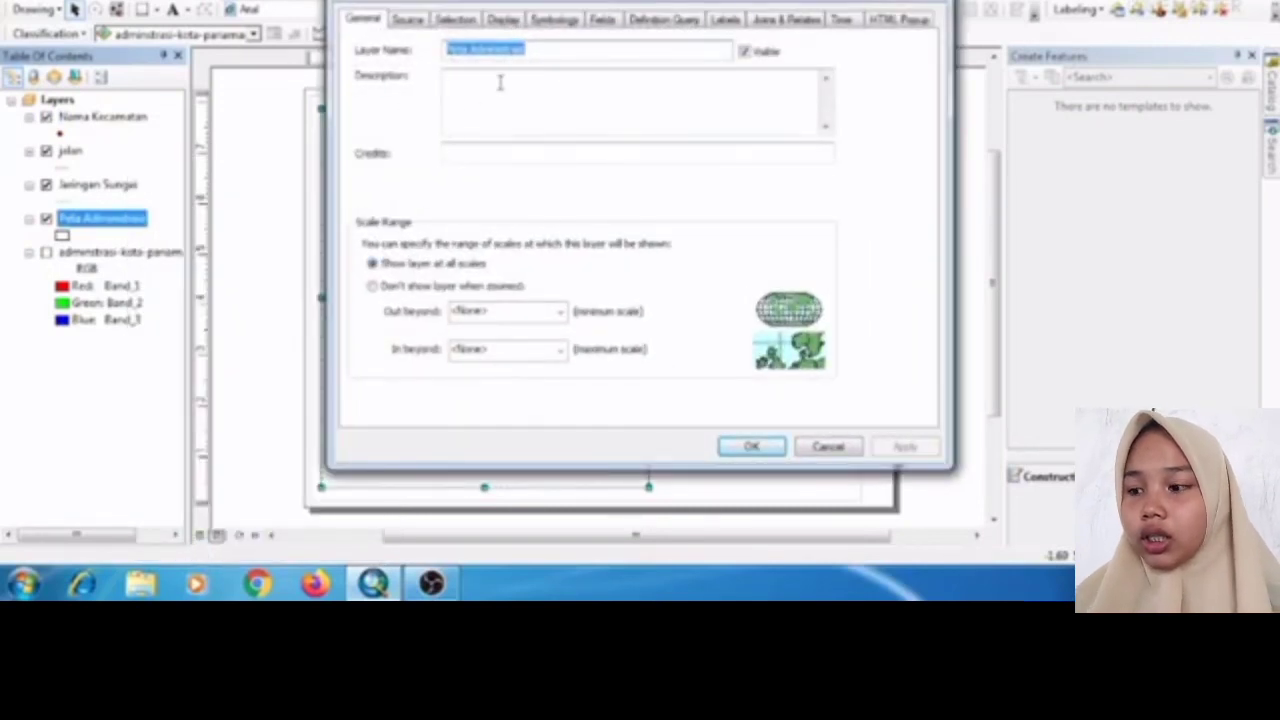
{"action": "left_click", "coordinate": [562, 22]}
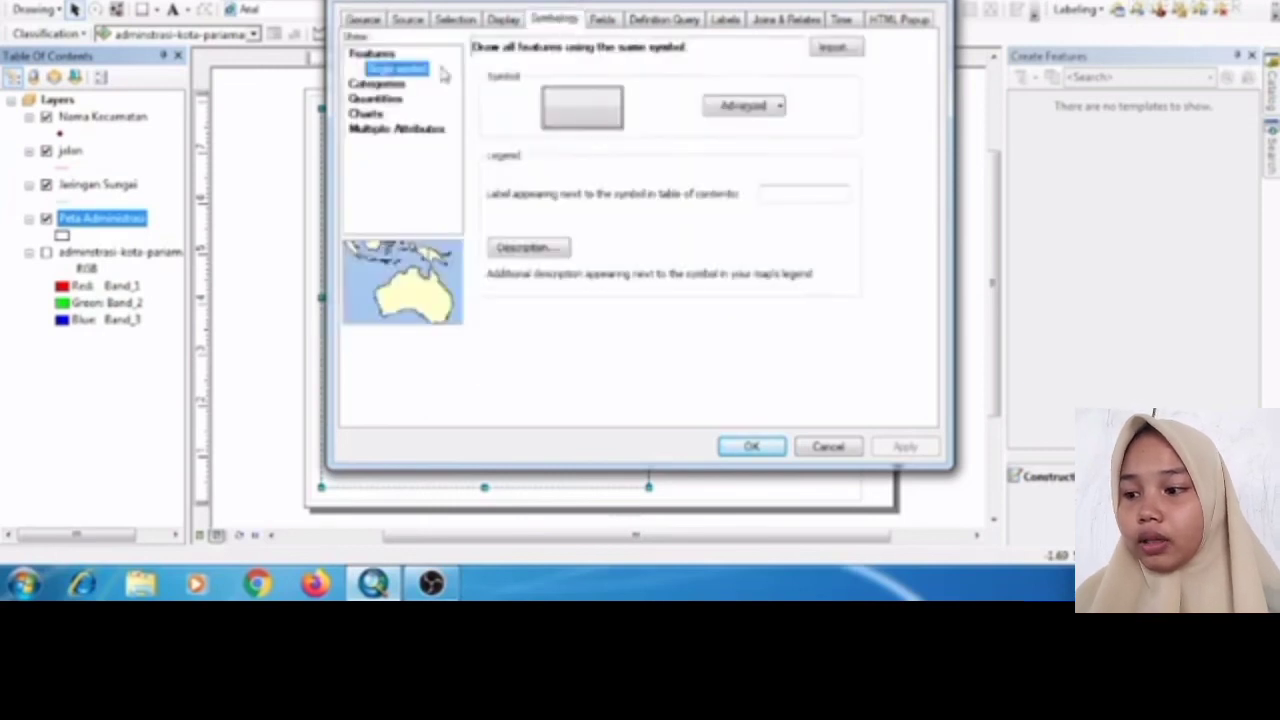
{"action": "left_click", "coordinate": [396, 86]}
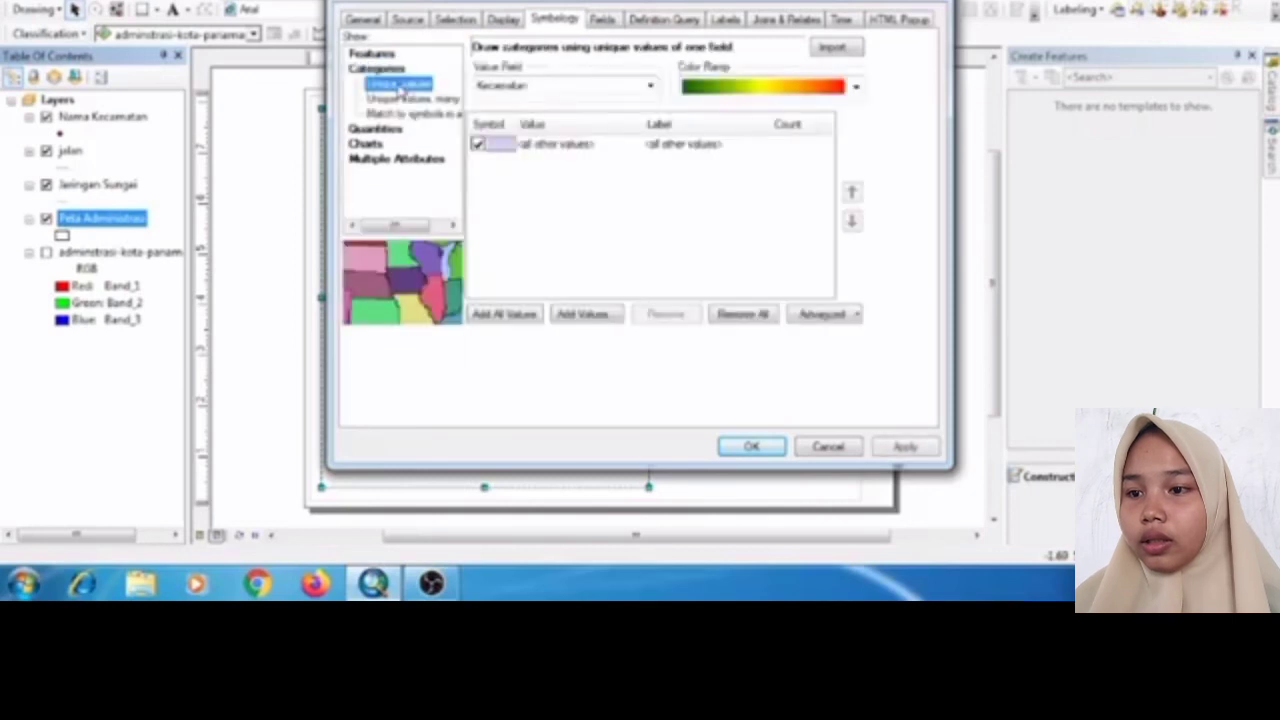
{"action": "left_click", "coordinate": [507, 315]}
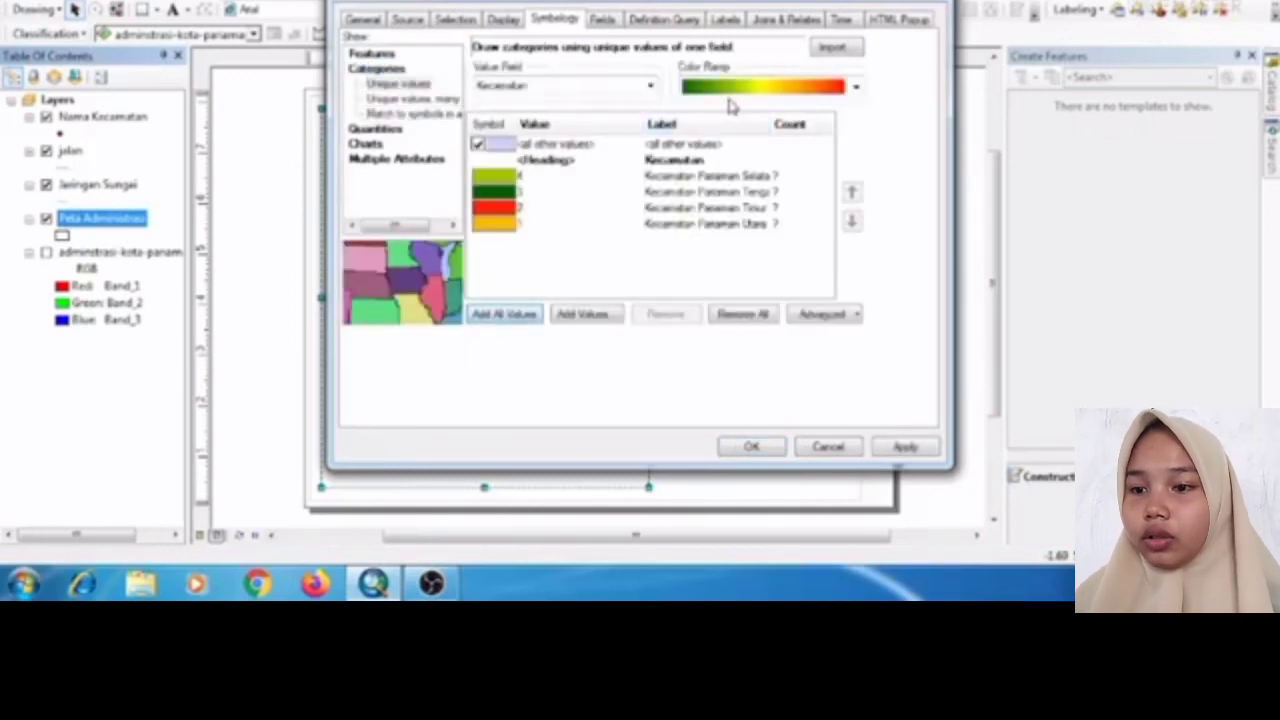
{"action": "left_click", "coordinate": [479, 144]}
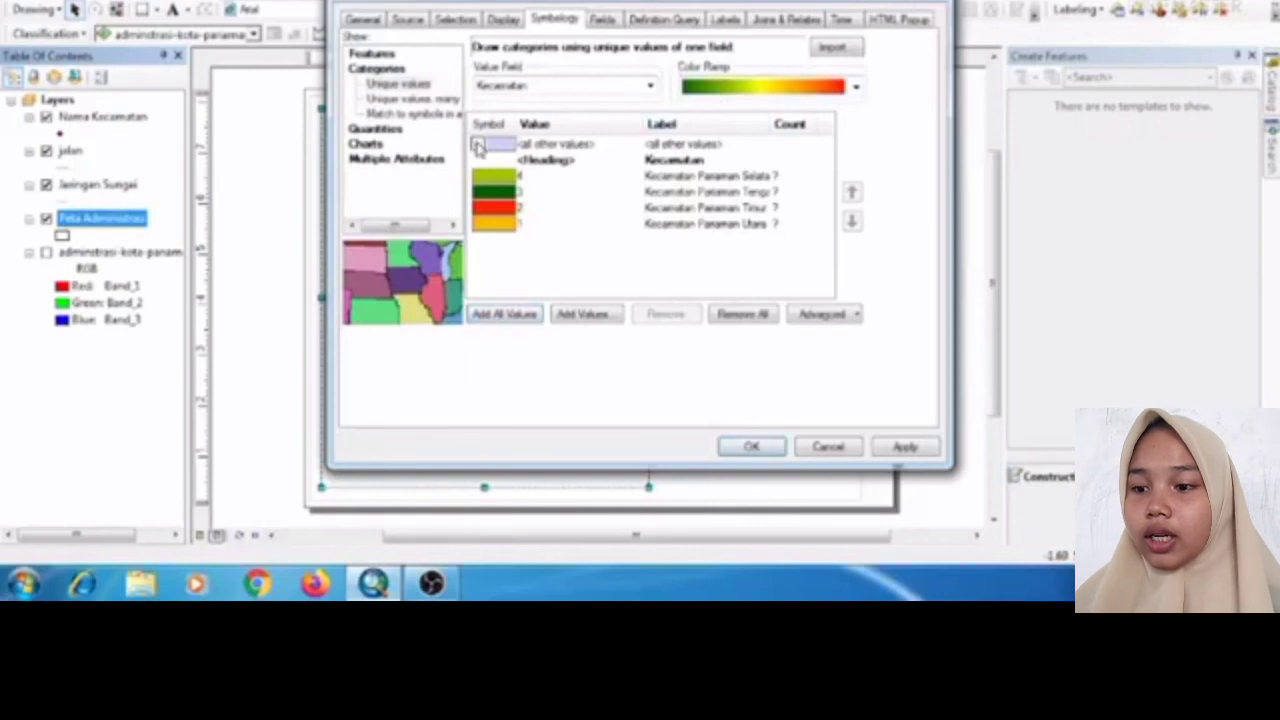
{"action": "left_click", "coordinate": [900, 450]}
{"action": "left_click", "coordinate": [752, 447]}
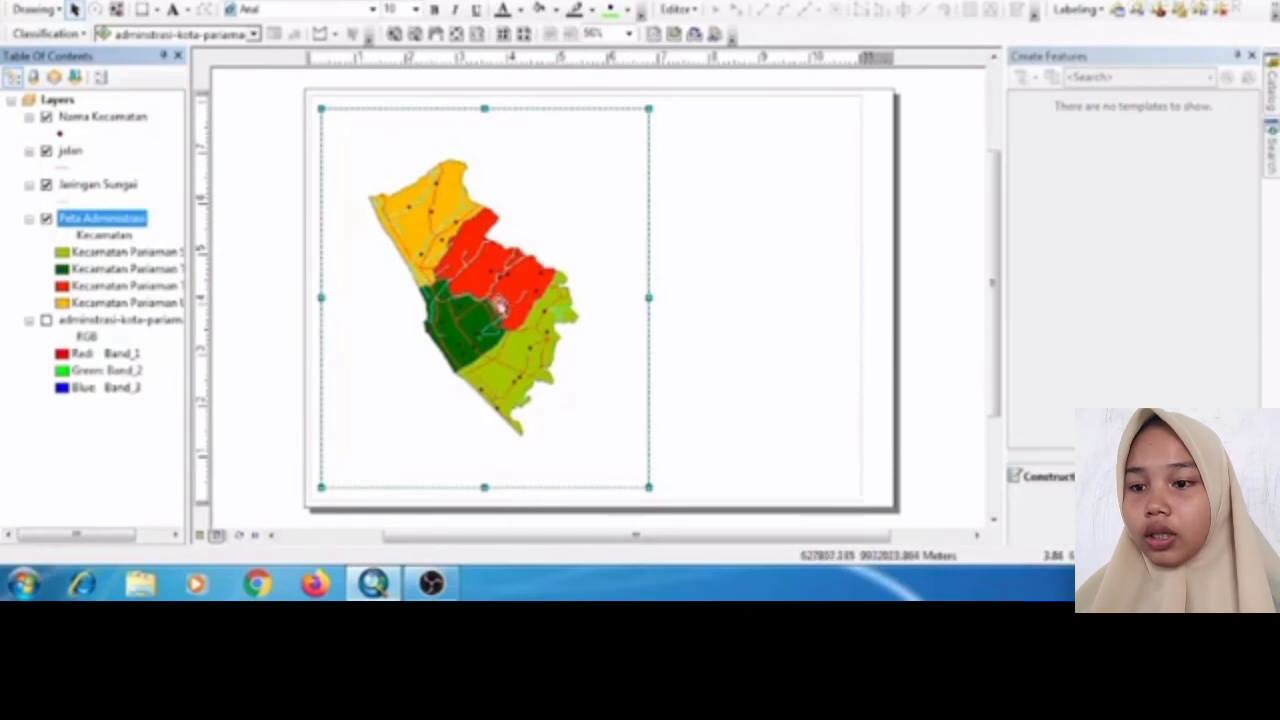
- Review the coordinate system and frame settings in the data frame's properties
{"action": "right_click", "coordinate": [500, 307]}
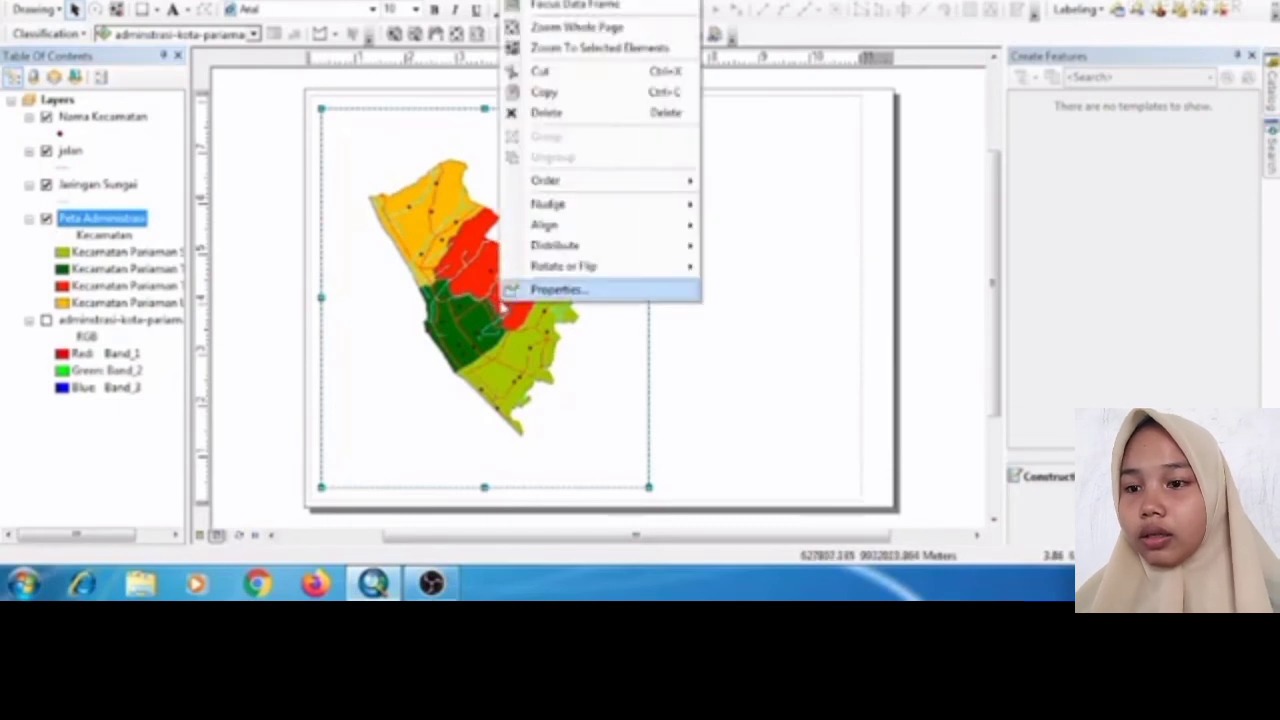
{"action": "left_click", "coordinate": [513, 289]}
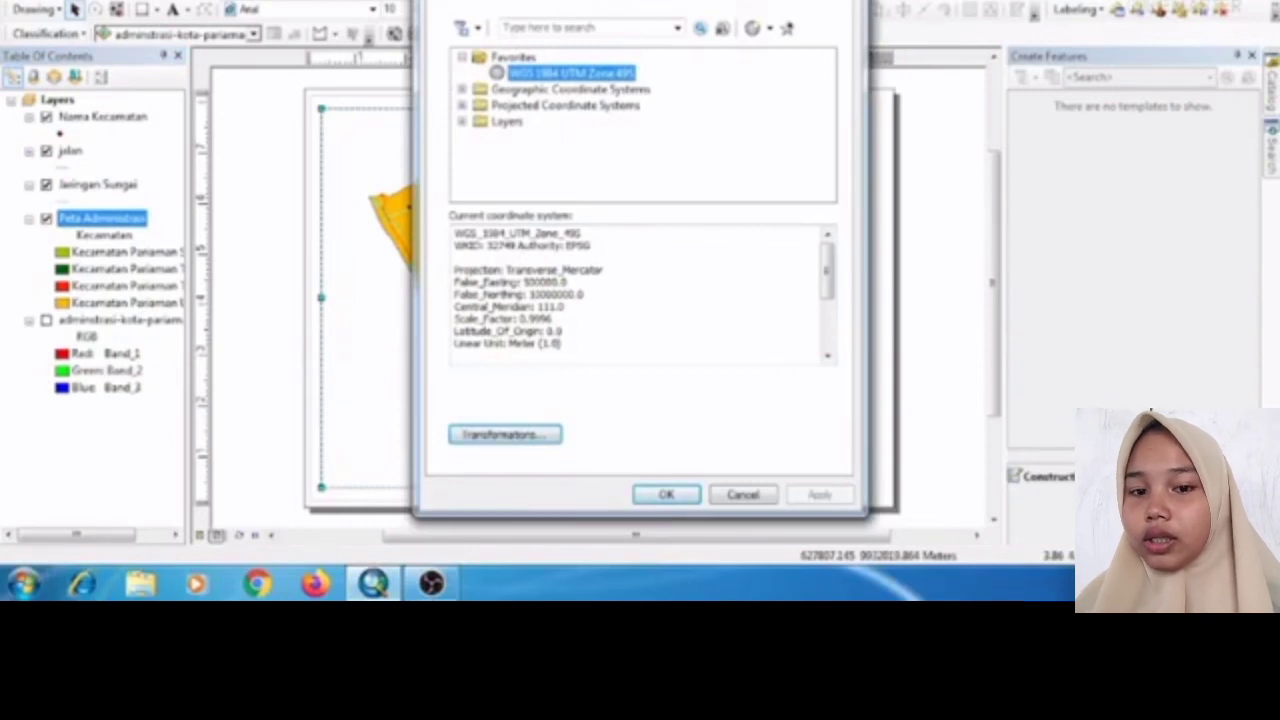
{"action": "left_click", "coordinate": [735, 0]}
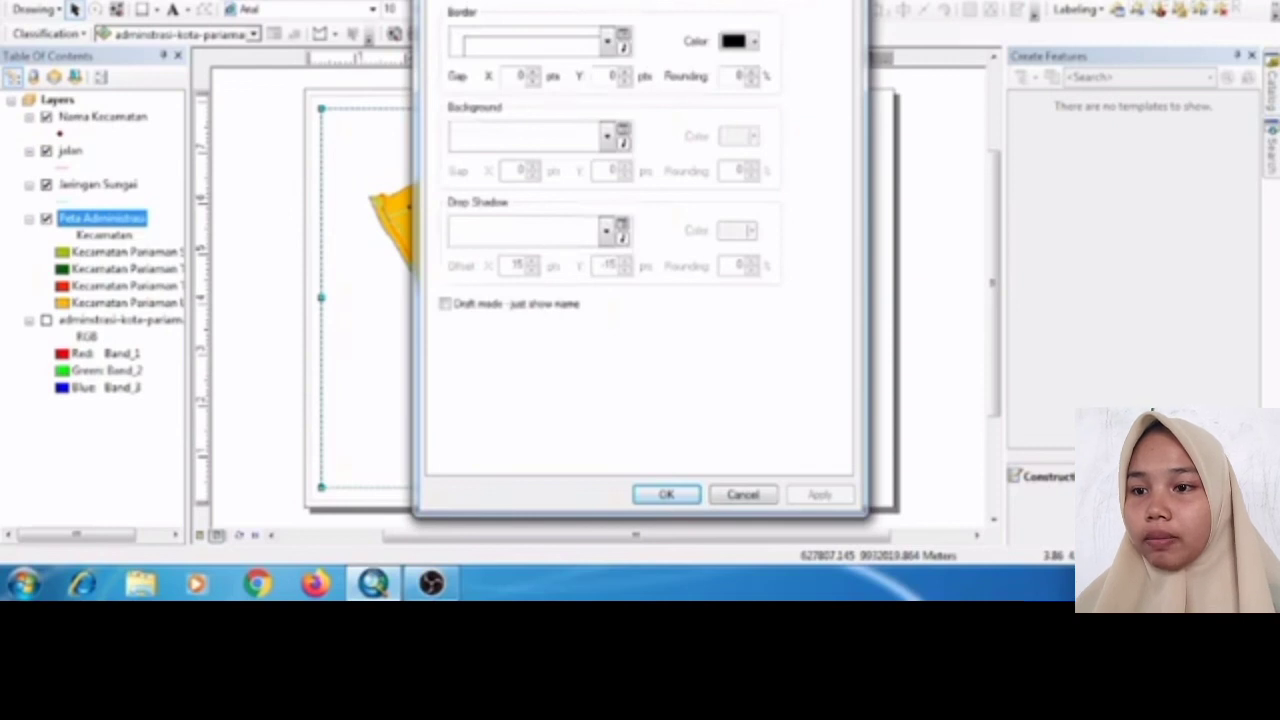
{"action": "left_click", "coordinate": [620, 0]}
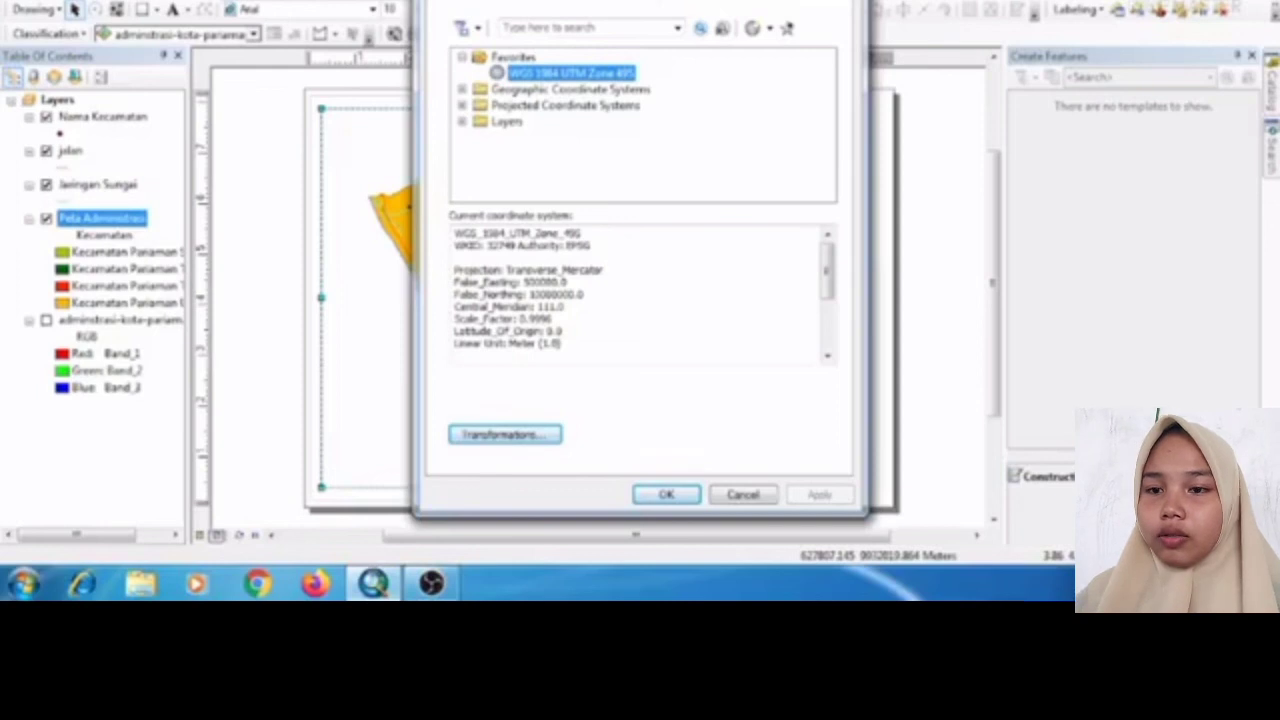
{"action": "left_click", "coordinate": [730, 0]}
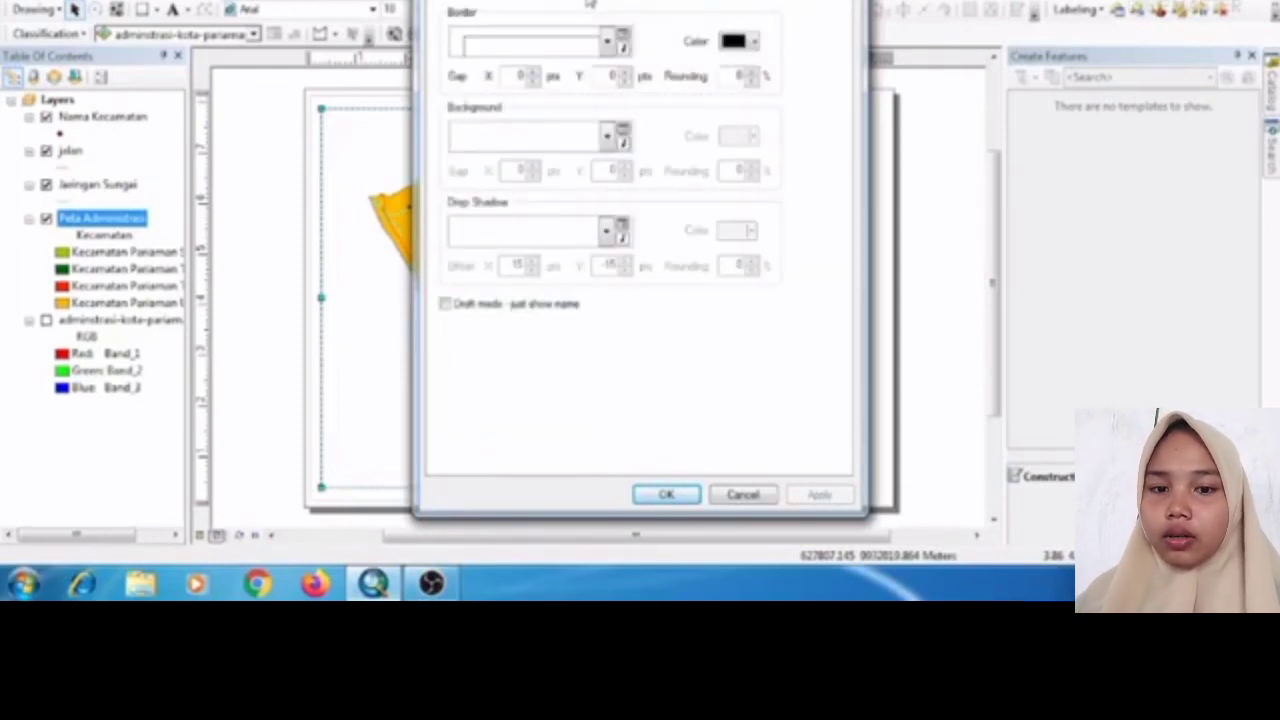
{"action": "key", "text": "Return"}
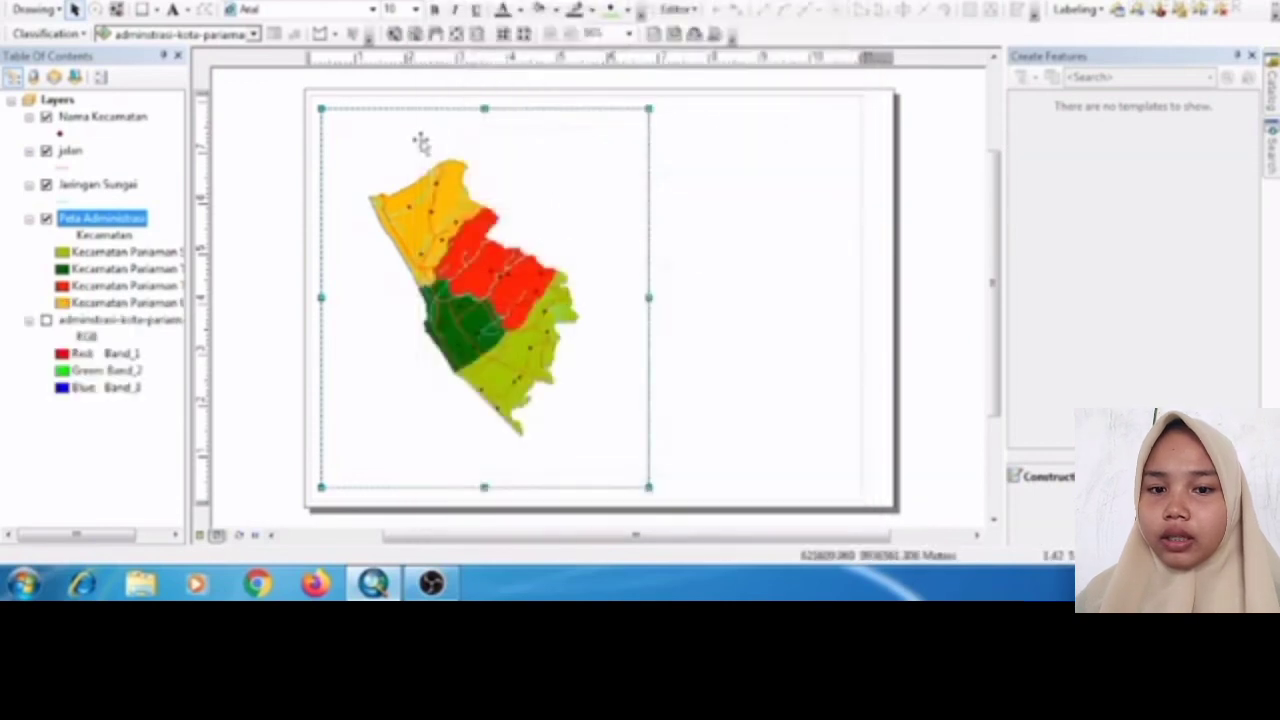
- Label the Peta Administrasi features with the Kecamatan field at font size 11
{"action": "right_click", "coordinate": [133, 234]}
{"action": "left_click", "coordinate": [160, 271]}
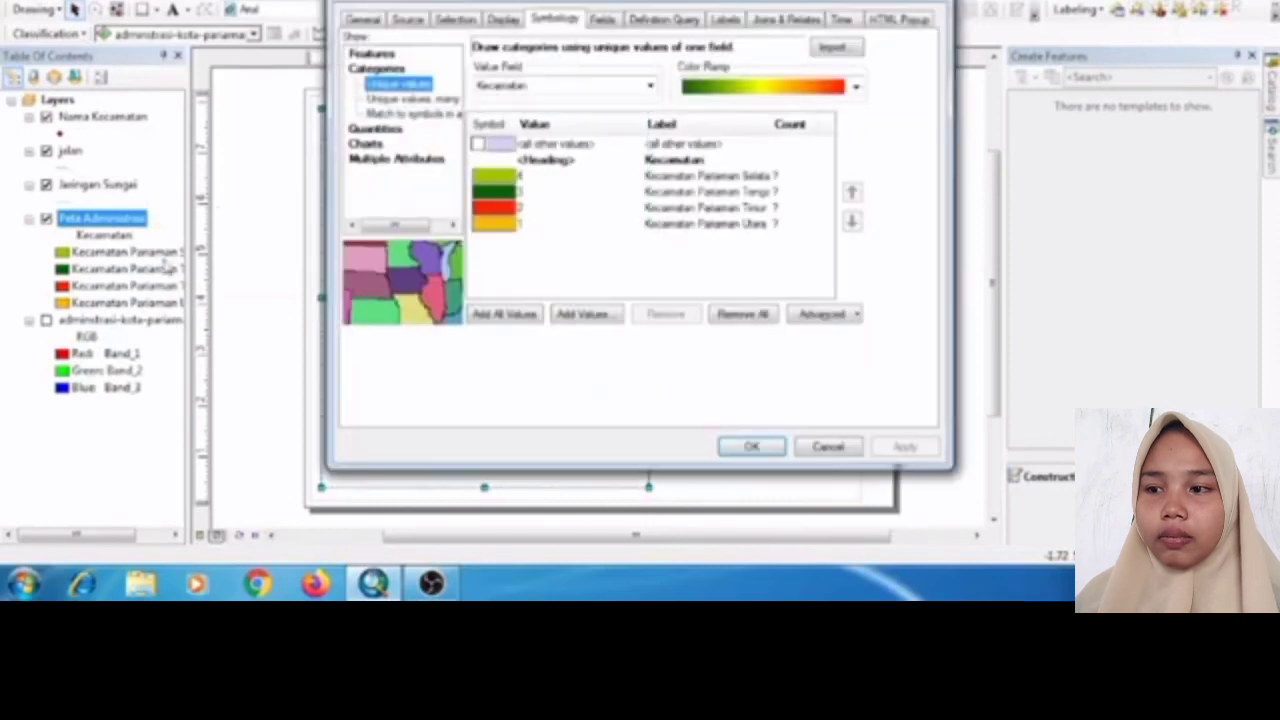
{"action": "left_click", "coordinate": [725, 22]}
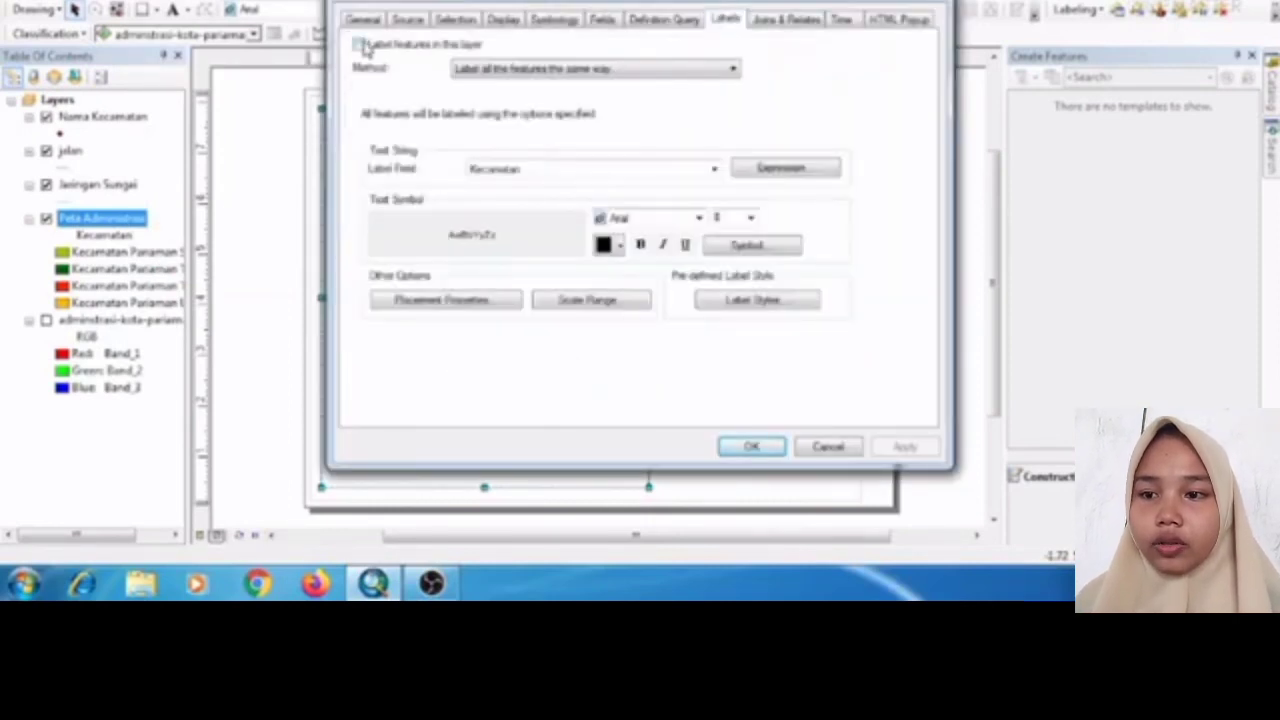
{"action": "left_click", "coordinate": [358, 45]}
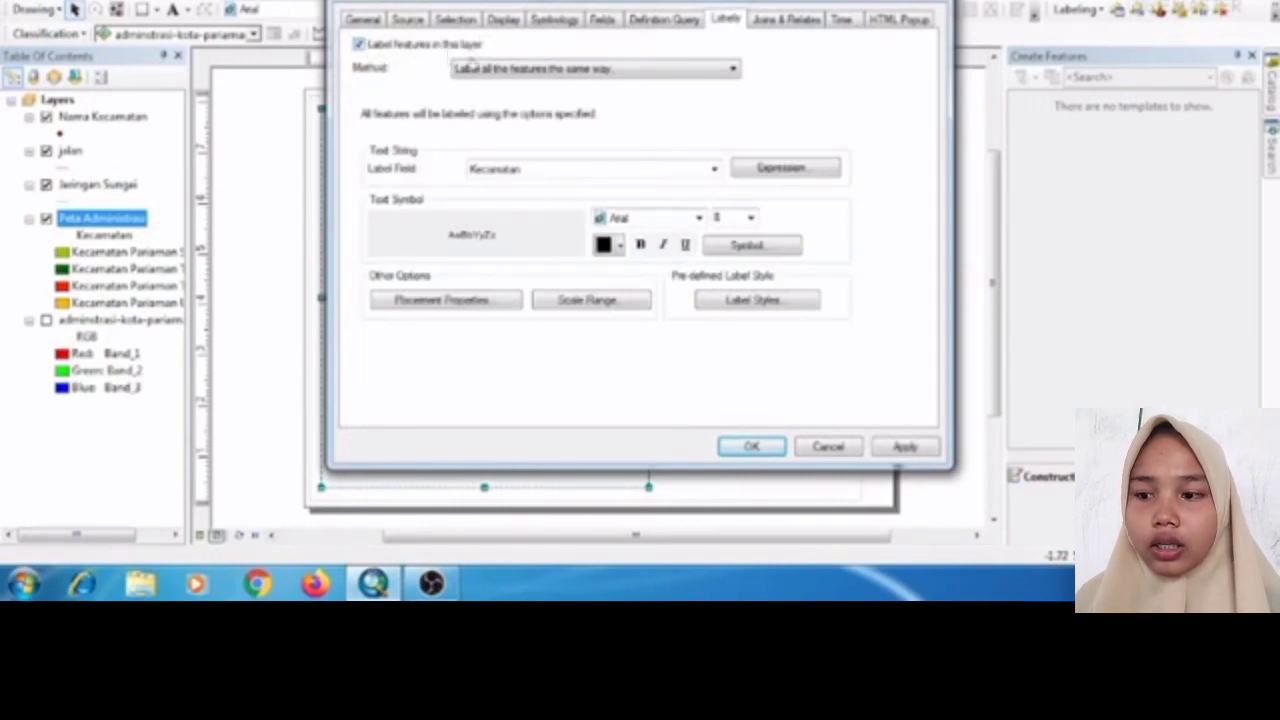
{"action": "left_click", "coordinate": [751, 218]}
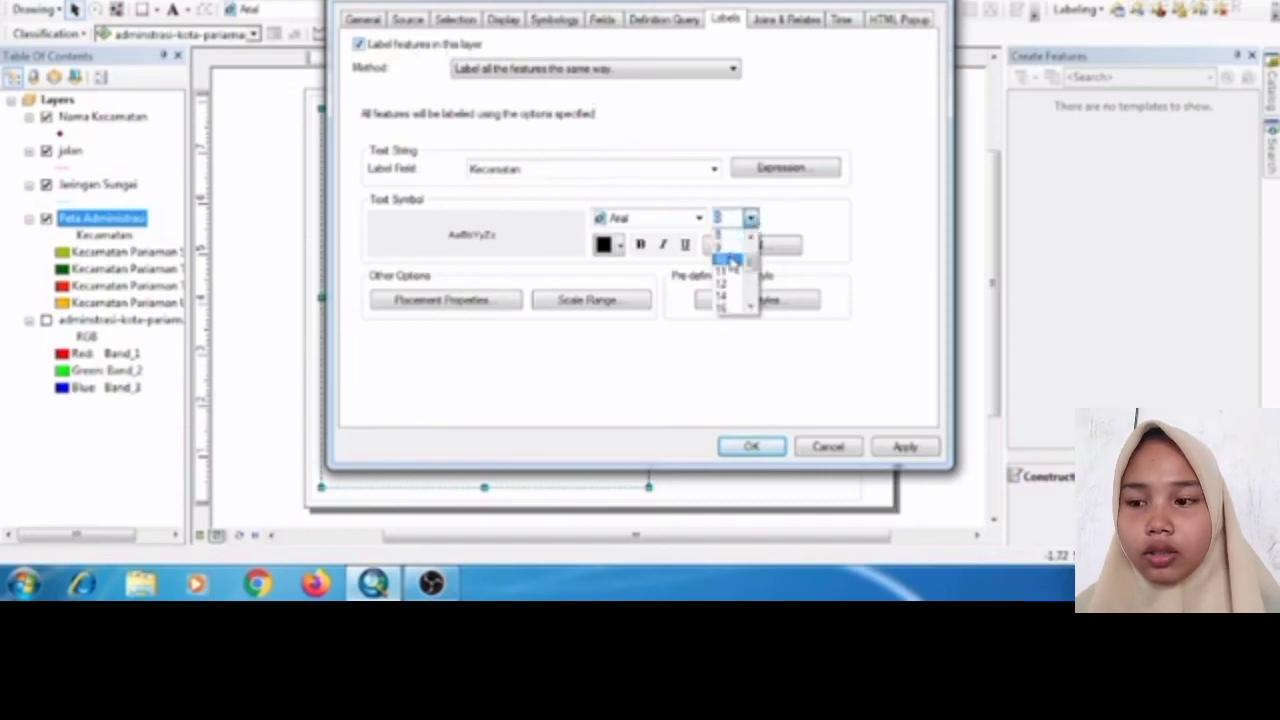
{"action": "left_click", "coordinate": [731, 271]}
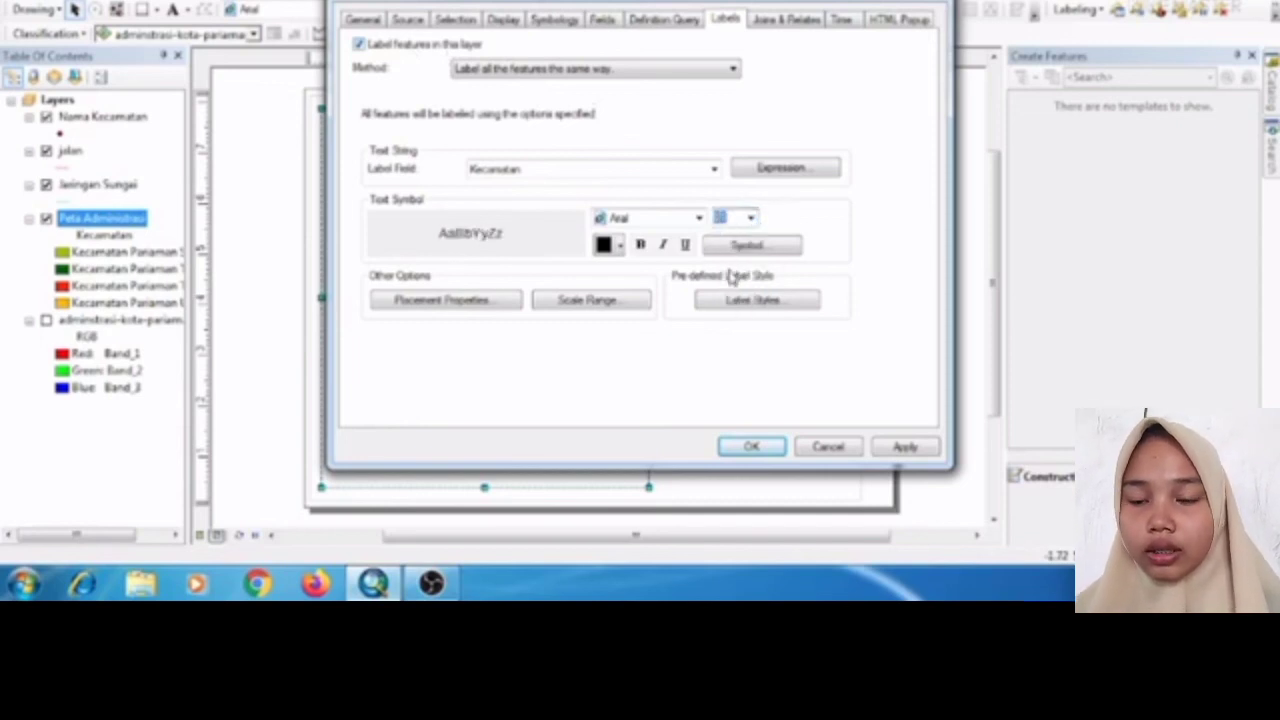
{"action": "left_click", "coordinate": [906, 447]}
{"action": "left_click", "coordinate": [752, 446]}
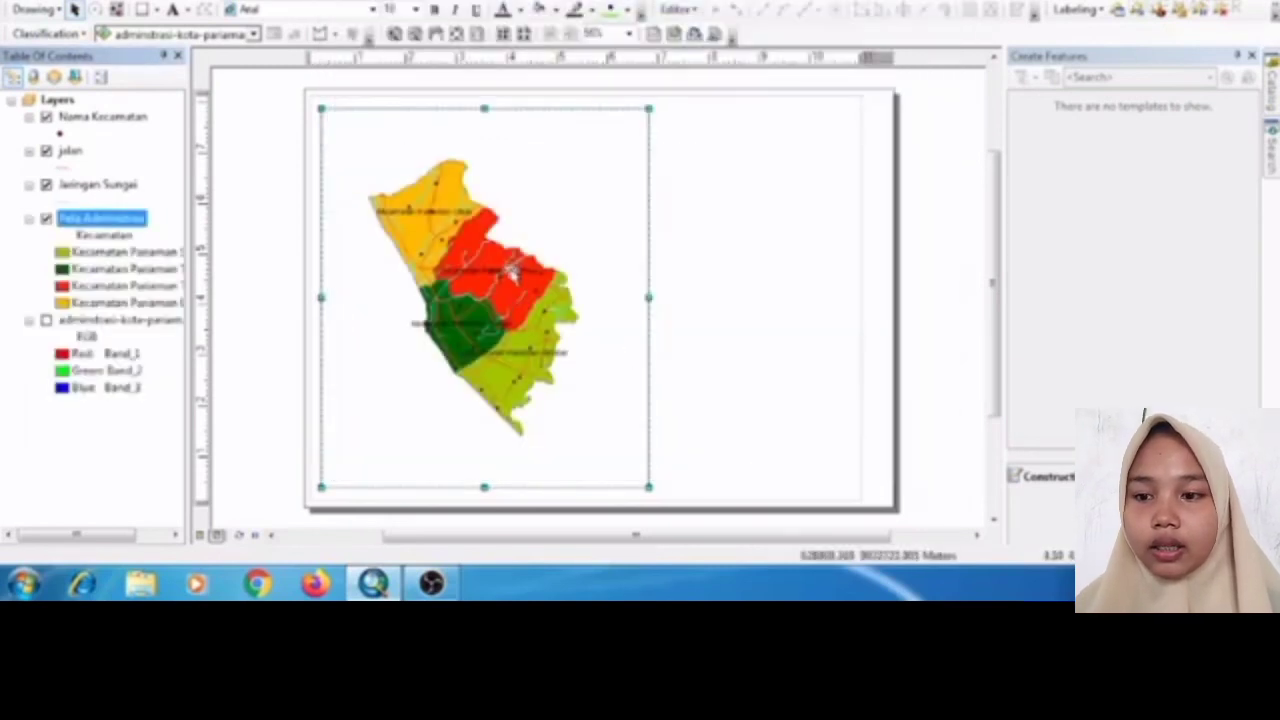
- Reduce the Peta Administrasi label font size and enlarge the map slightly inside the data frame
{"action": "right_click", "coordinate": [143, 222]}
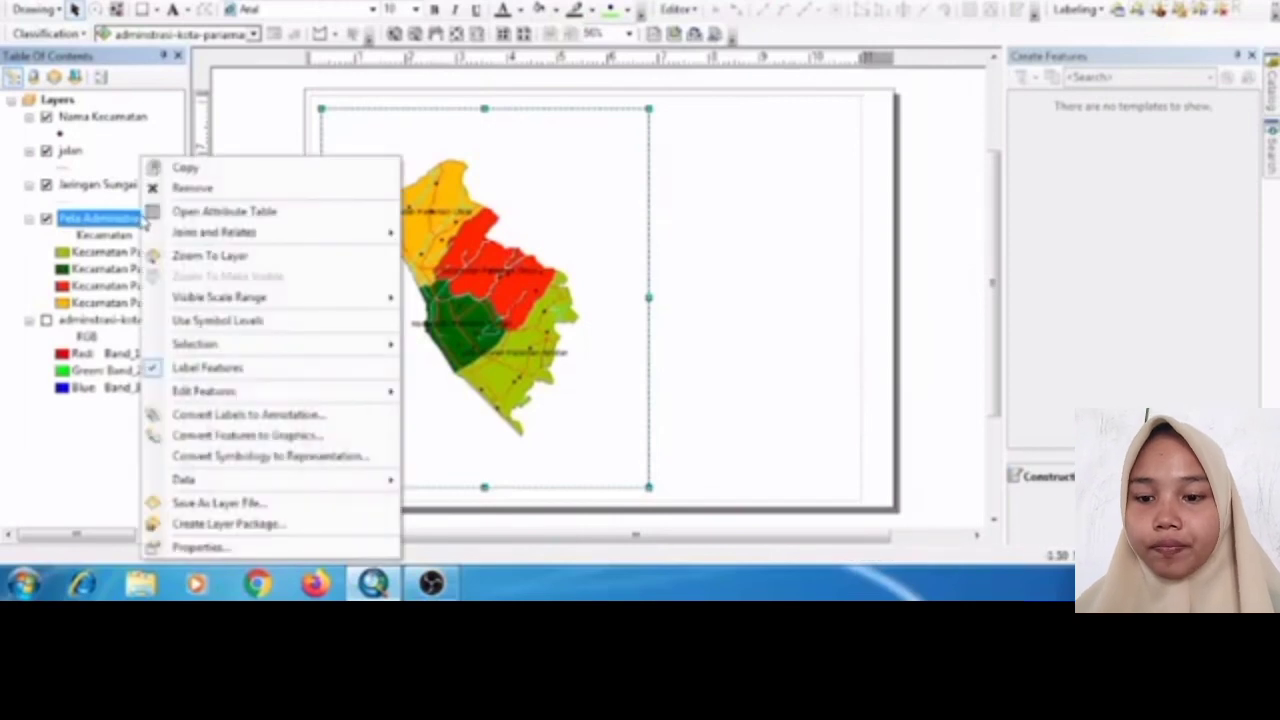
{"action": "left_click", "coordinate": [240, 546]}
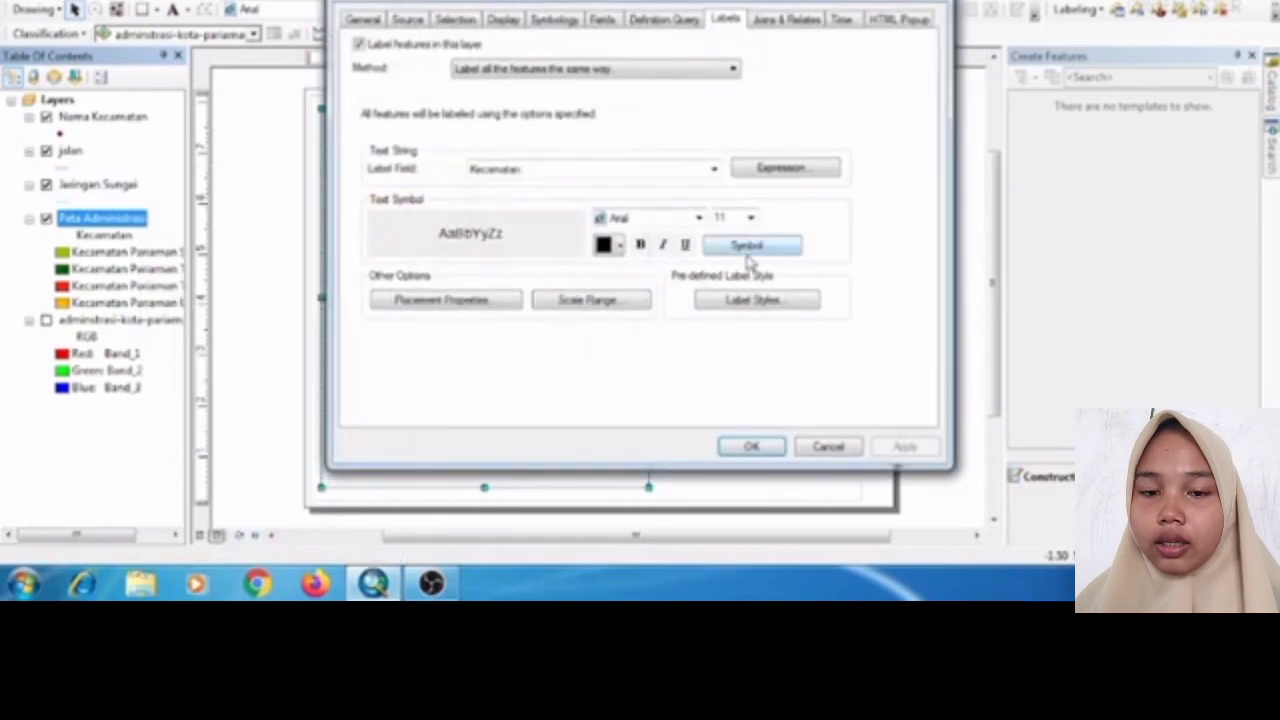
{"action": "left_click", "coordinate": [750, 219]}
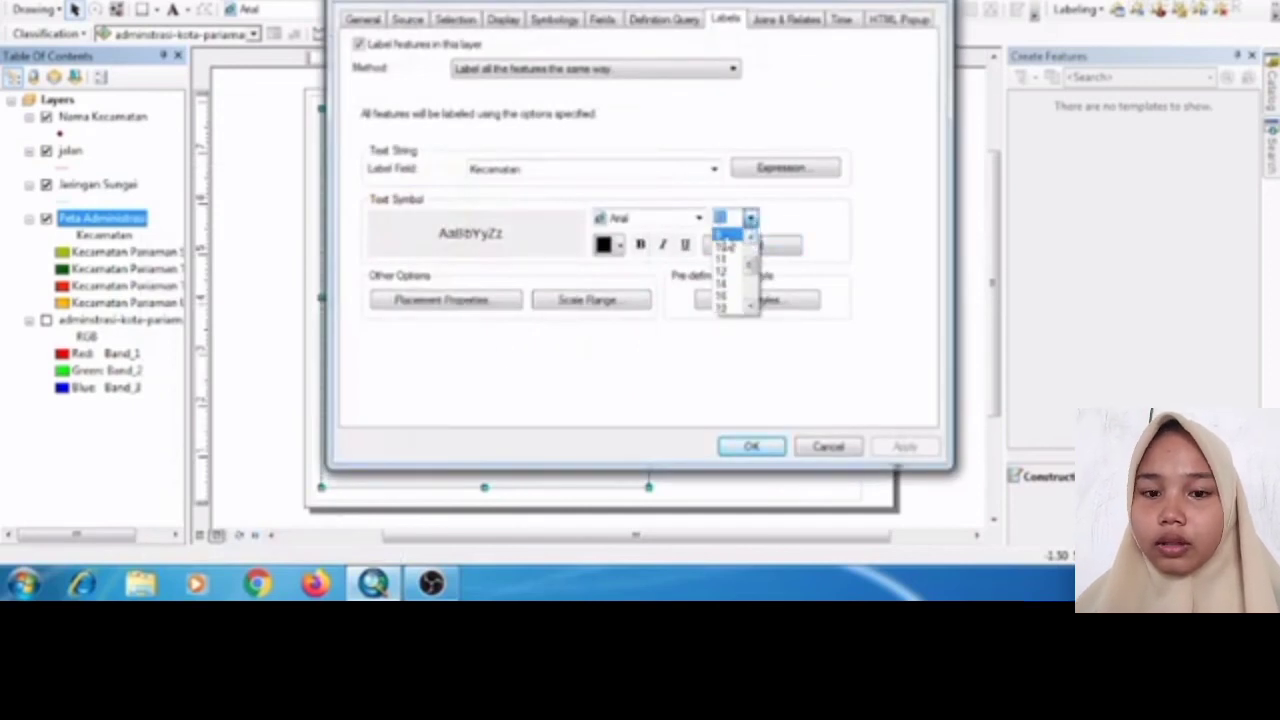
{"action": "left_click", "coordinate": [735, 287]}
{"action": "left_click", "coordinate": [763, 447]}
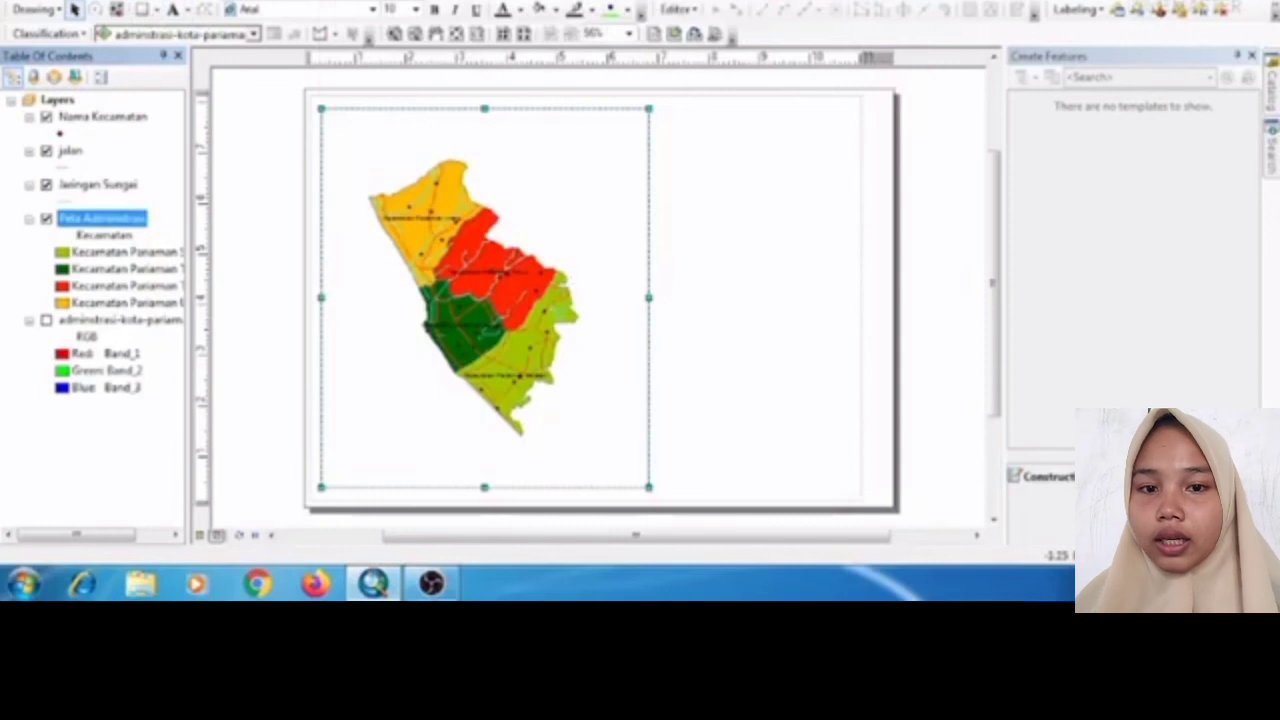
{"action": "scroll", "coordinate": [452, 290], "scroll_direction": "up", "scroll_amount": 1}
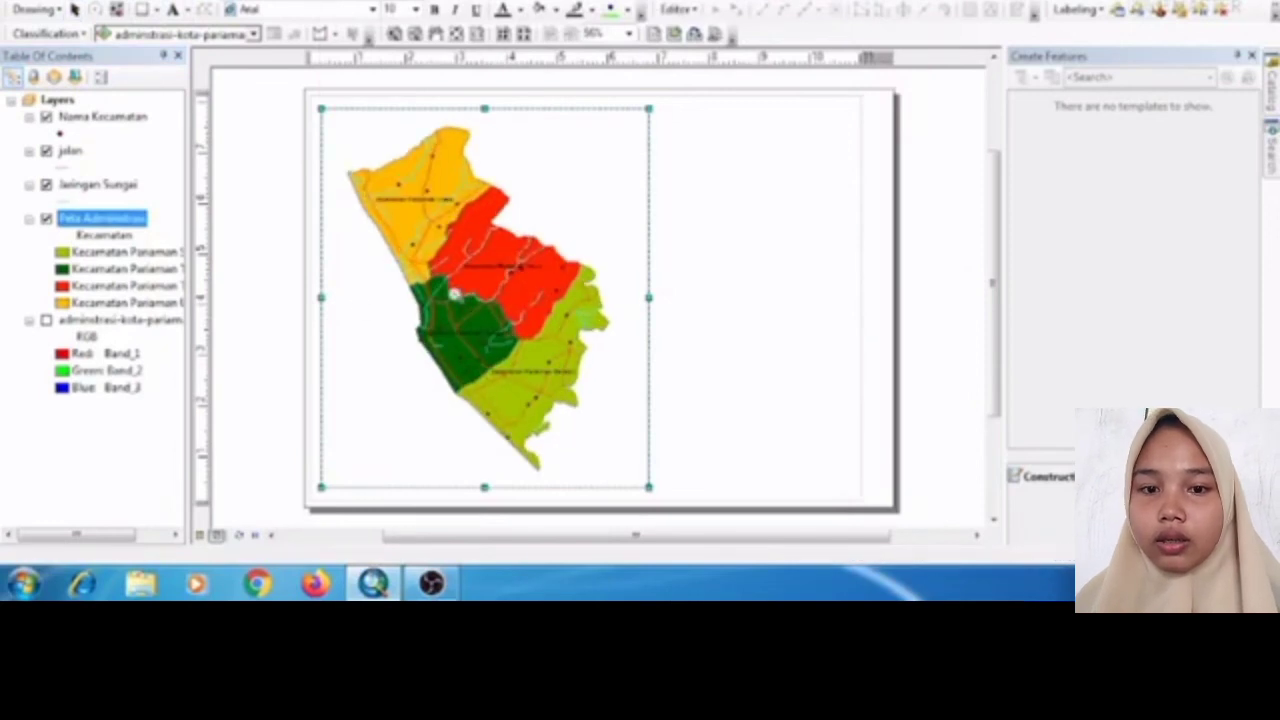
- Add a Measured Grid to the data frame with the wizard's default settings and apply it to the layout
{"action": "right_click", "coordinate": [521, 215]}
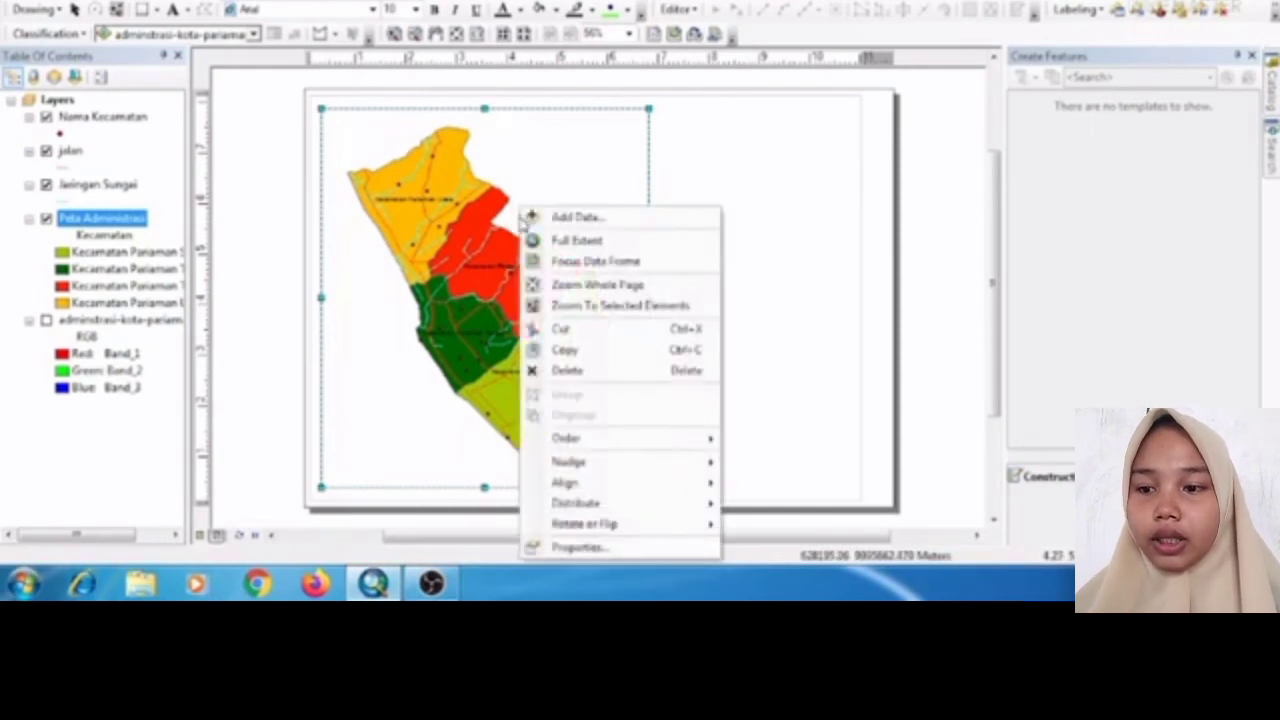
{"action": "left_click", "coordinate": [558, 549]}
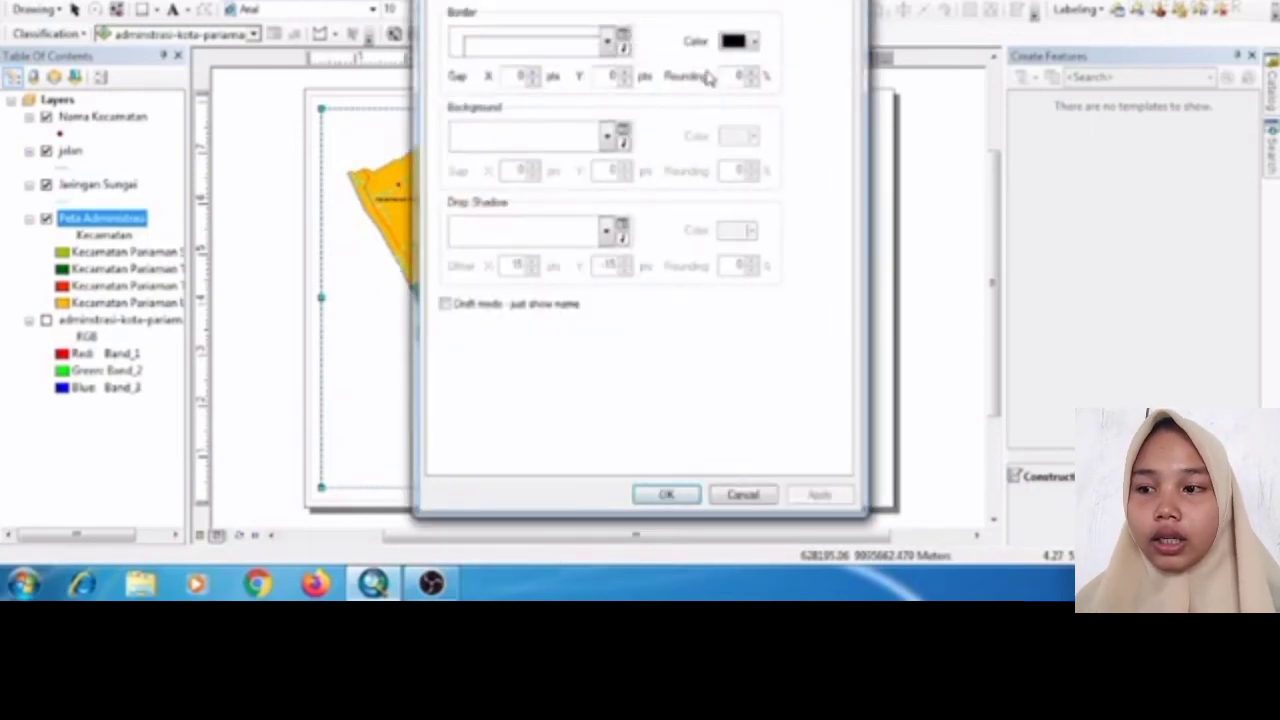
{"action": "left_click", "coordinate": [803, 2]}
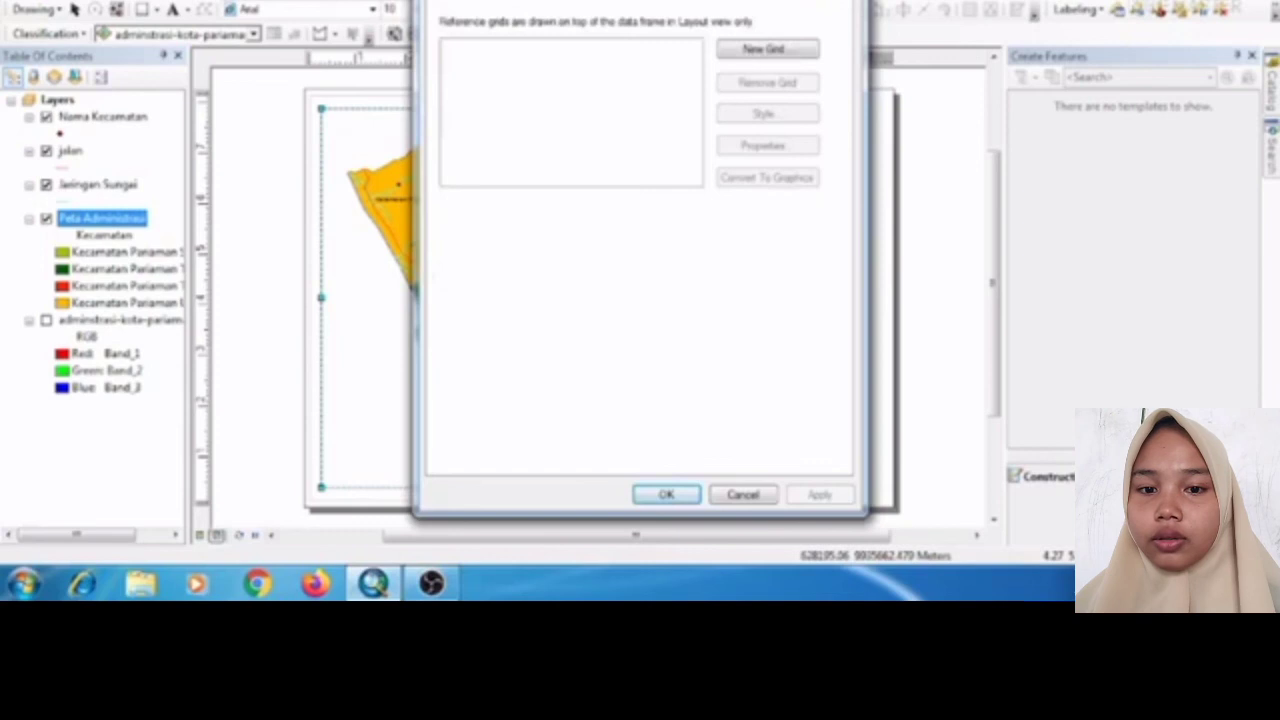
{"action": "left_click", "coordinate": [784, 52]}
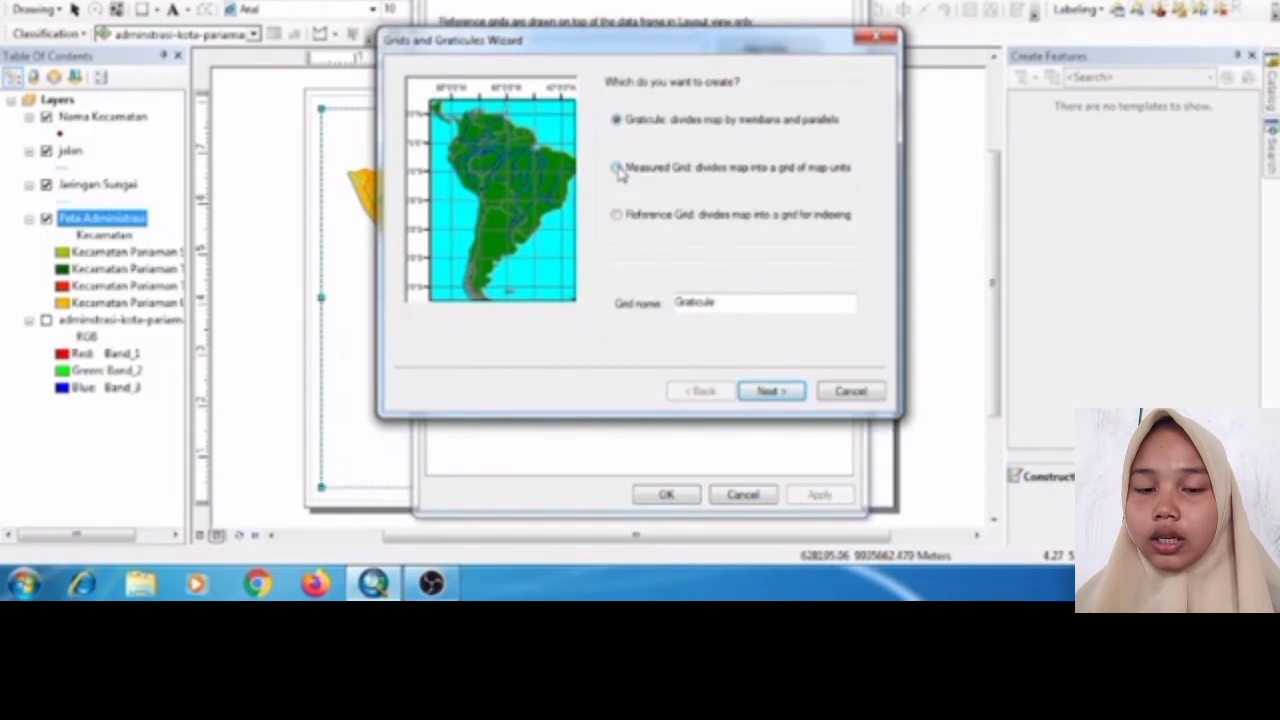
{"action": "left_click", "coordinate": [617, 168]}
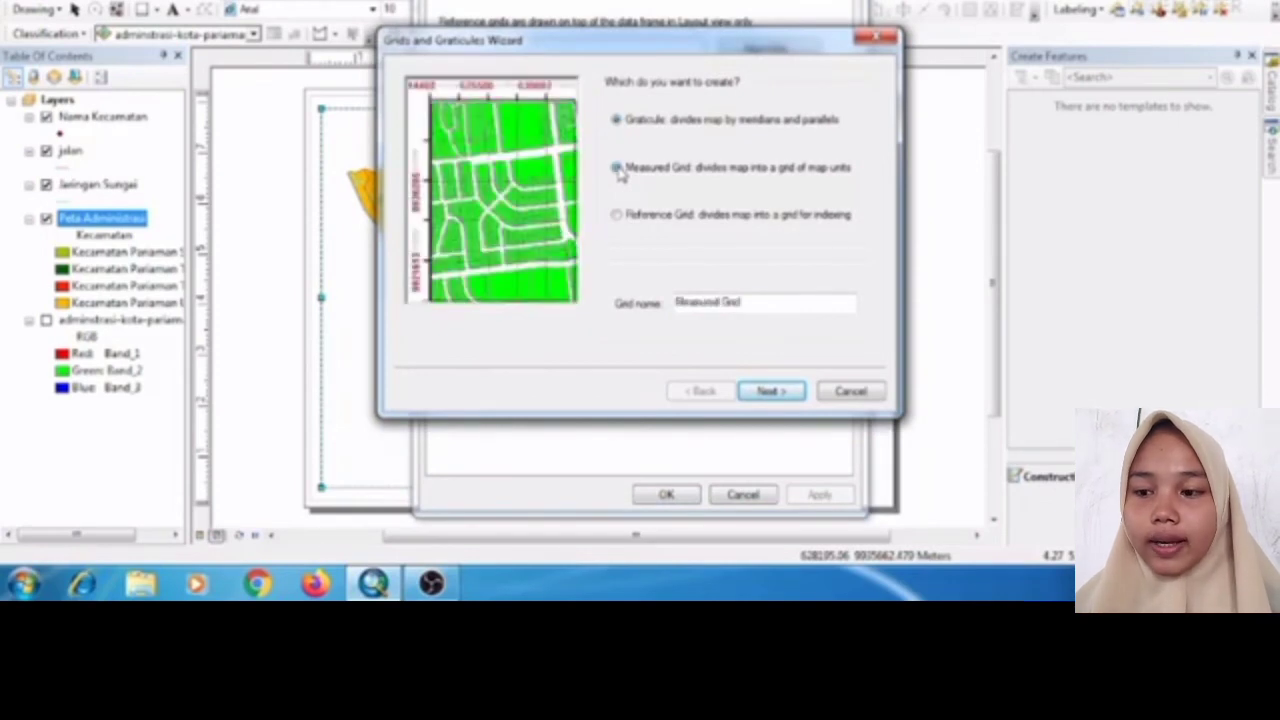
{"action": "left_click", "coordinate": [770, 391]}
{"action": "left_click", "coordinate": [770, 391]}
{"action": "left_click", "coordinate": [770, 391]}
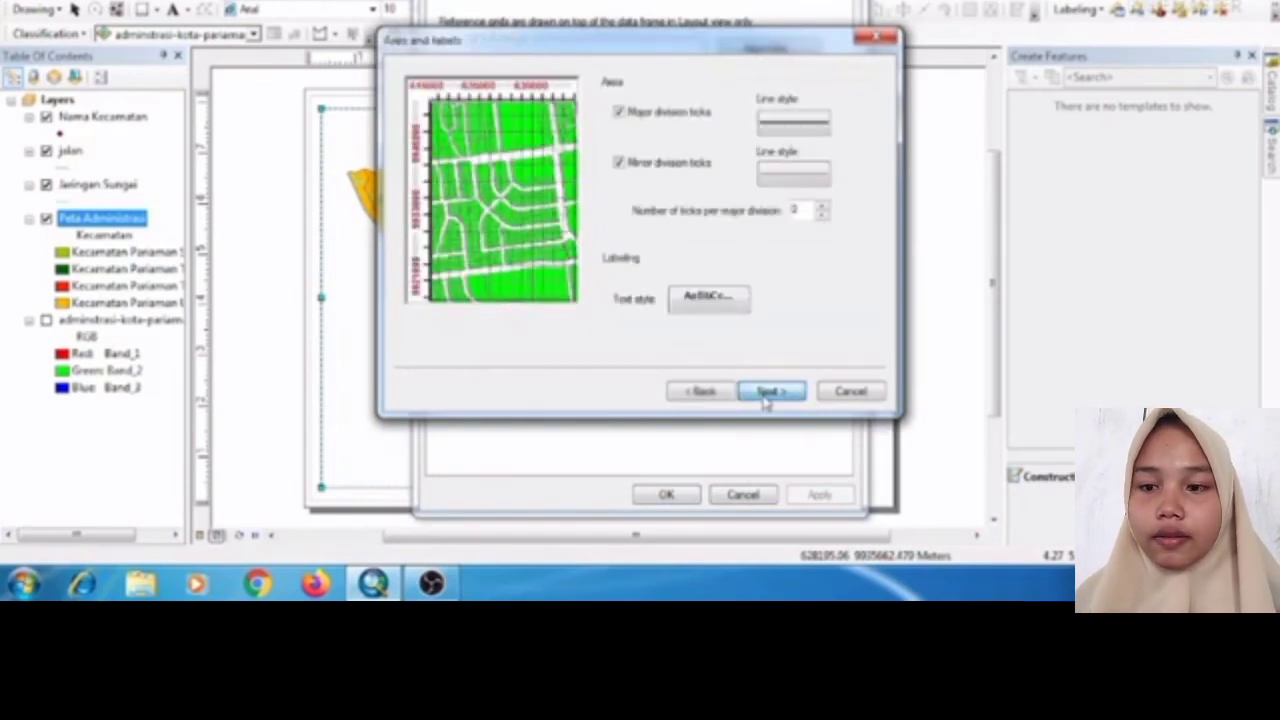
{"action": "left_click", "coordinate": [768, 392]}
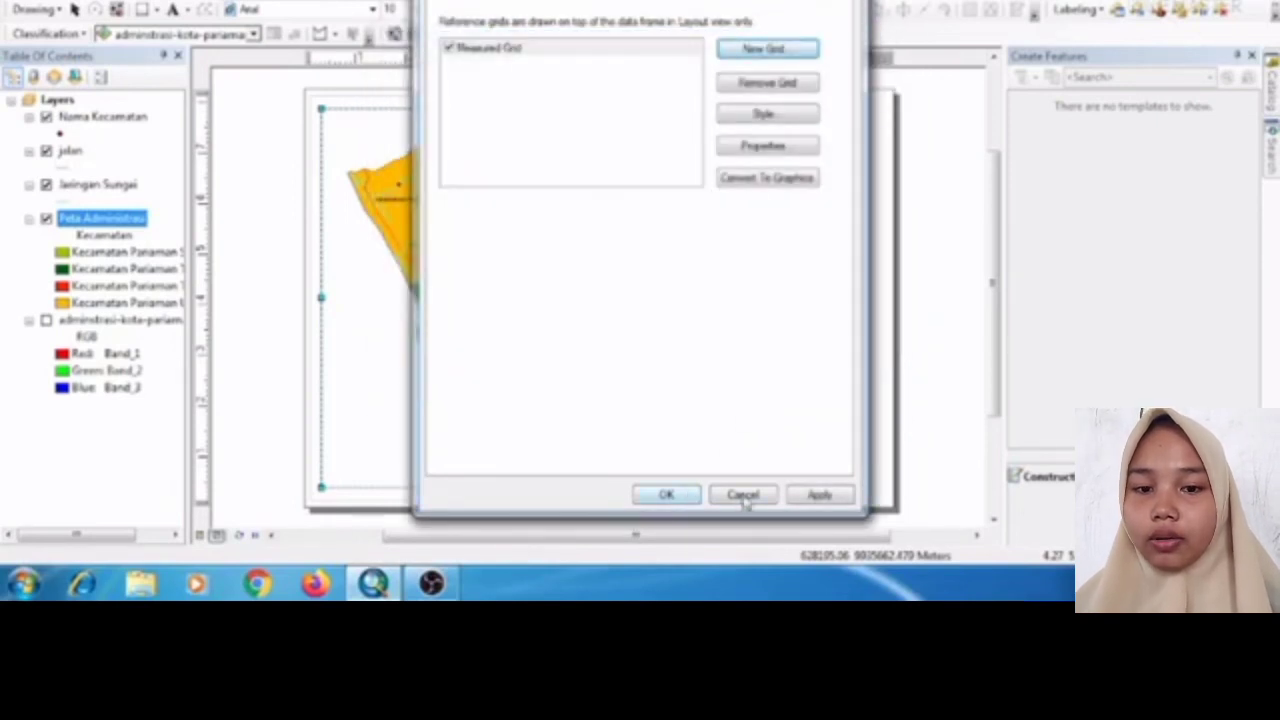
{"action": "left_click", "coordinate": [800, 497]}
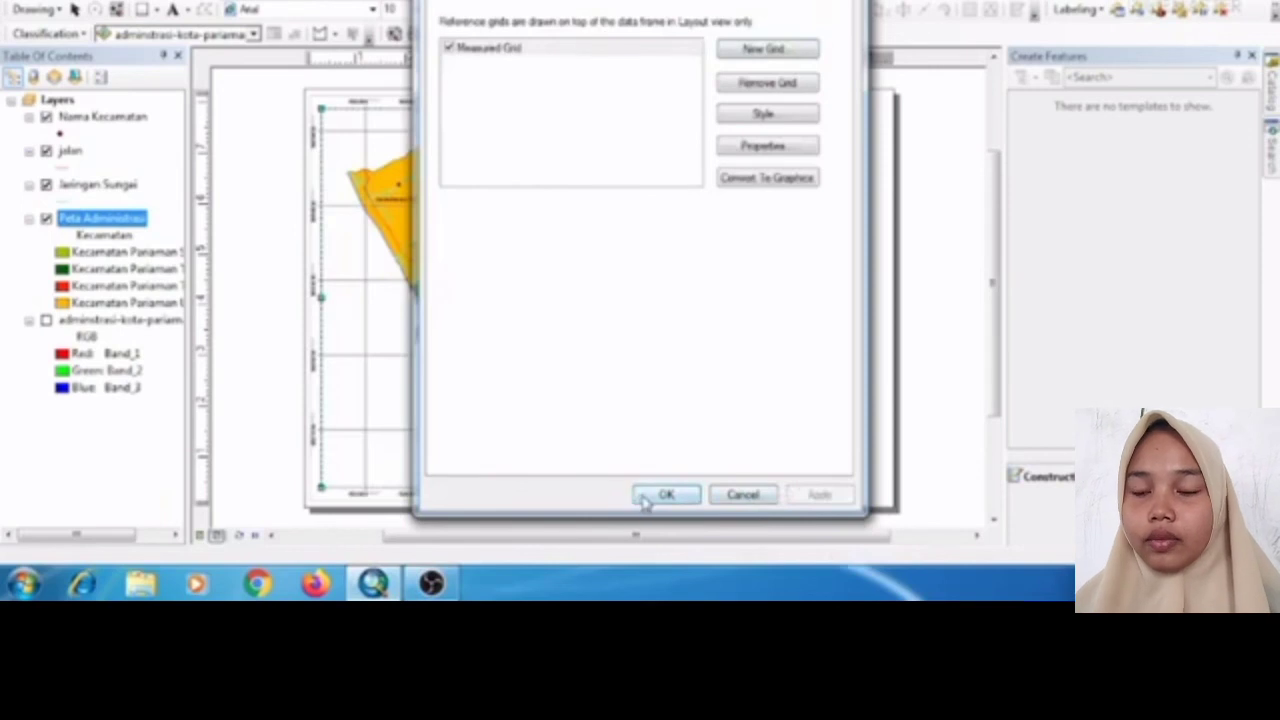
{"action": "left_click", "coordinate": [664, 496]}
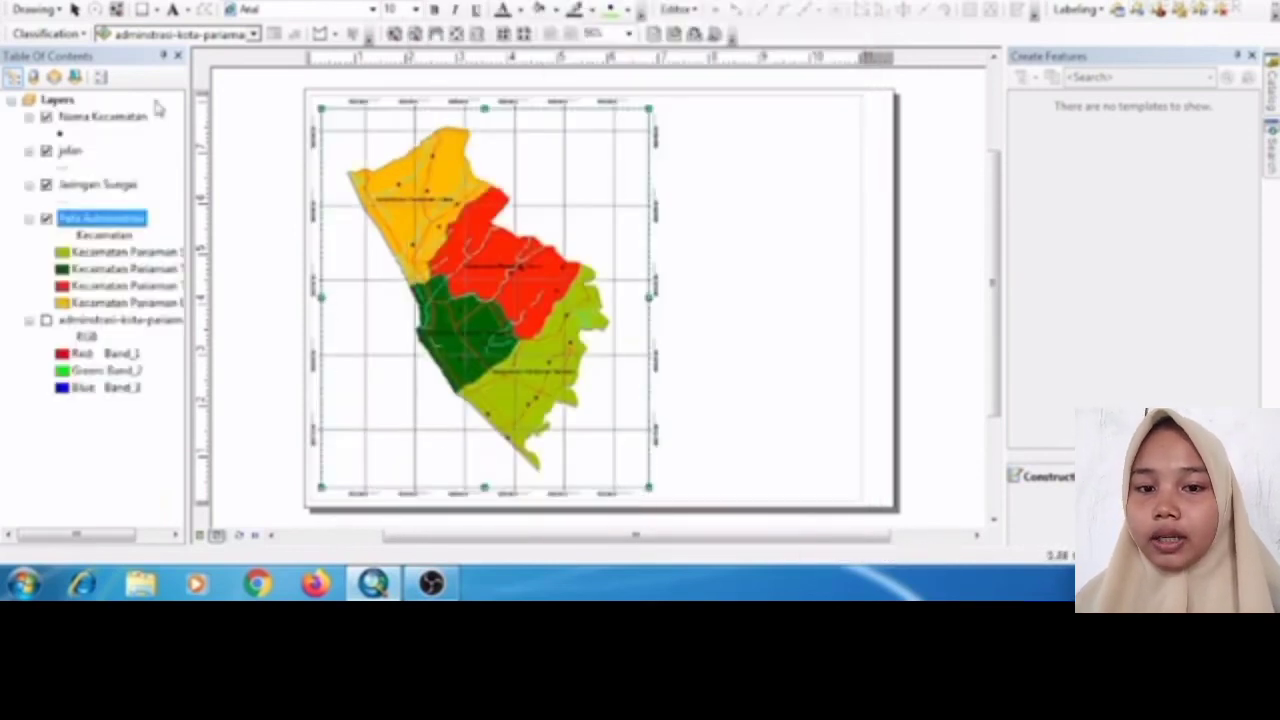
{"action": "left_click", "coordinate": [75, 9]}
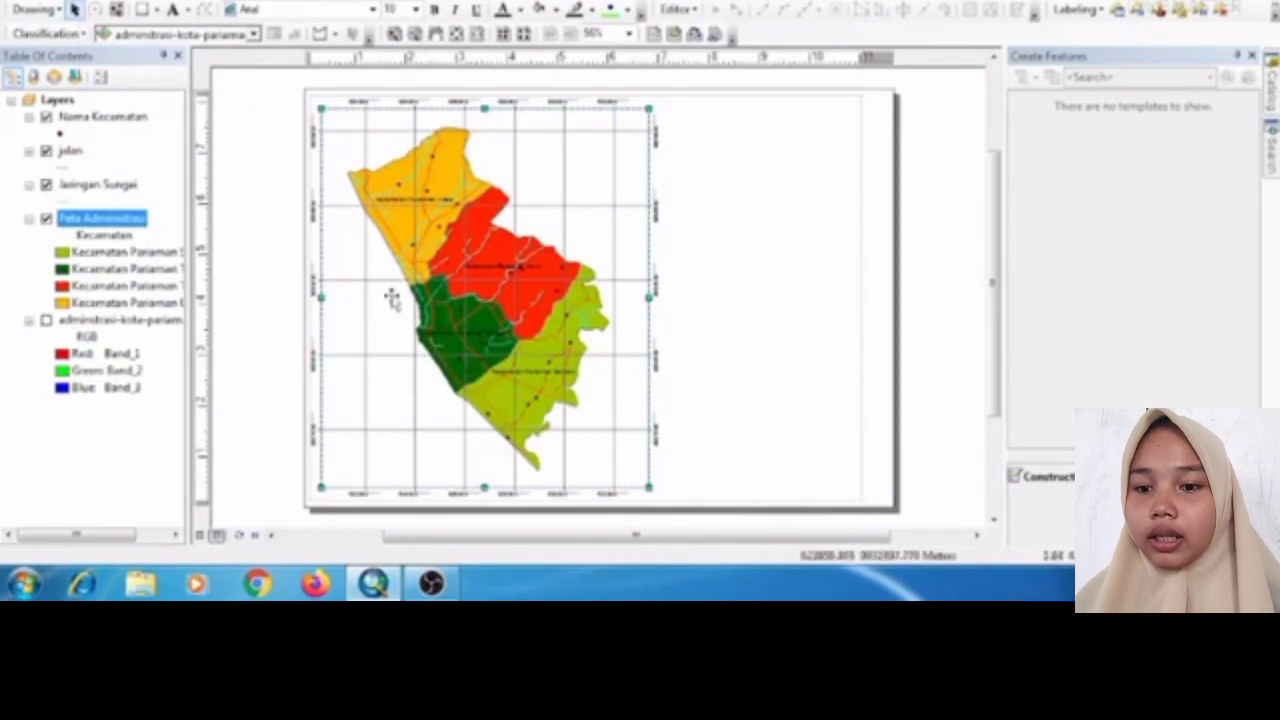
- Narrow the data frame slightly and draw a rectangle about 3.76 by 7.64 in on the empty part of the page beside it
{"action": "left_click_drag", "start_coordinate": [321, 298], "coordinate": [327, 298]}
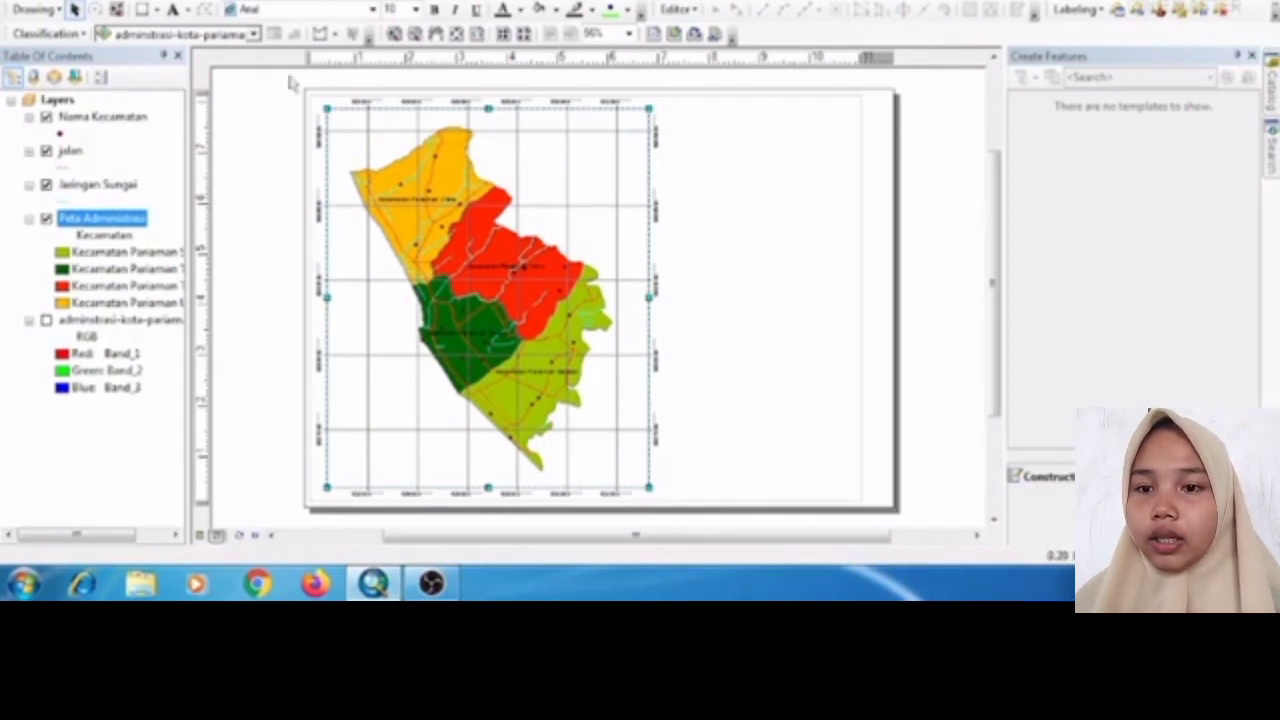
{"action": "left_click", "coordinate": [141, 12]}
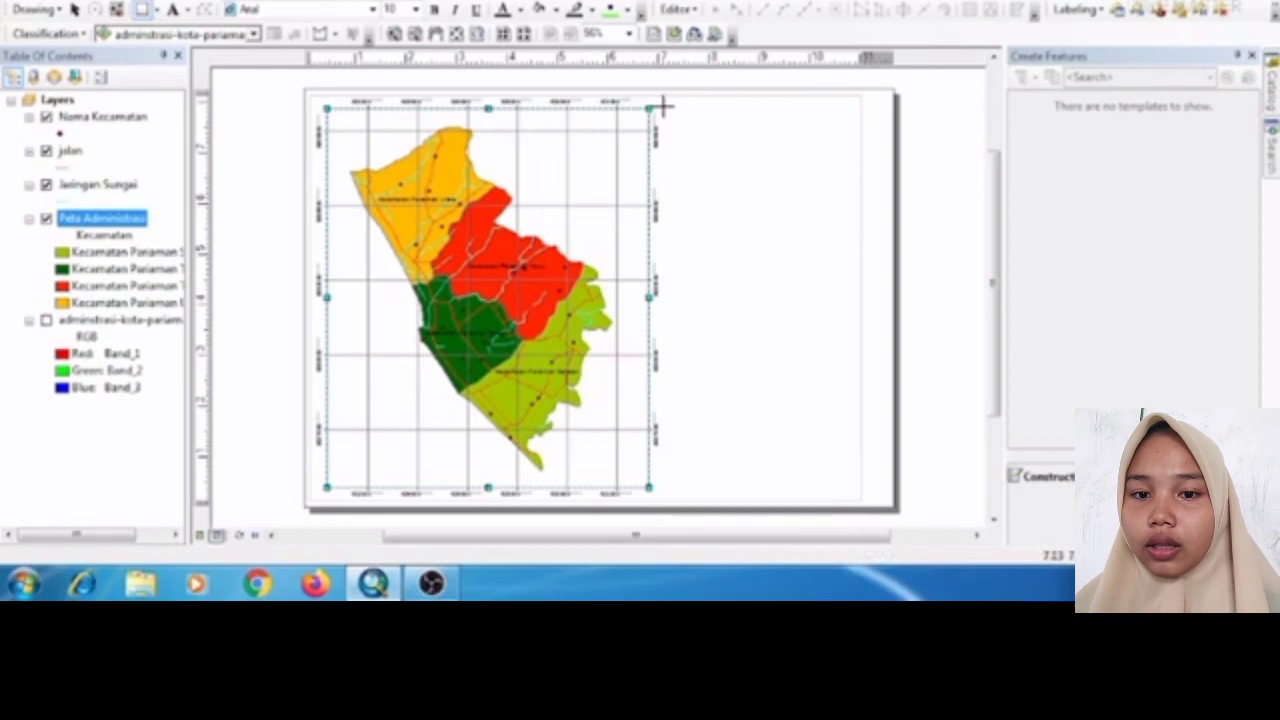
{"action": "left_click_drag", "start_coordinate": [663, 105], "coordinate": [853, 493]}
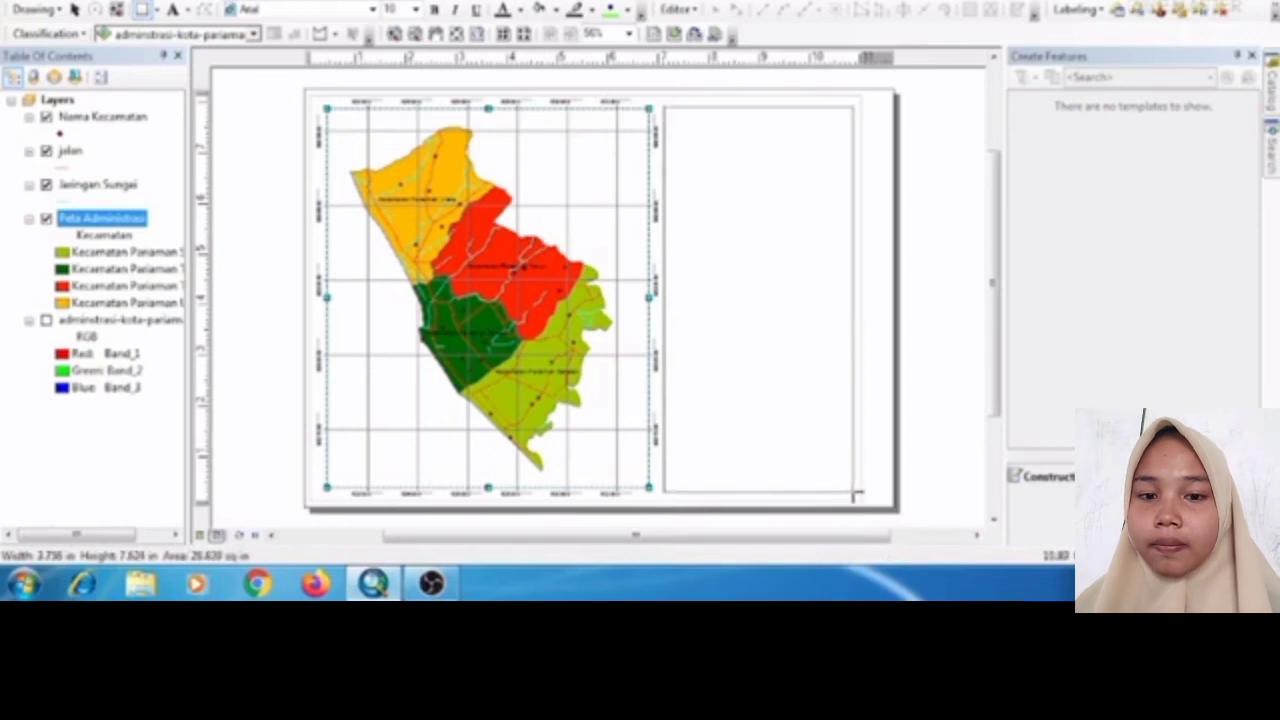
{"action": "left_click_drag", "start_coordinate": [855, 494], "coordinate": [852, 492]}
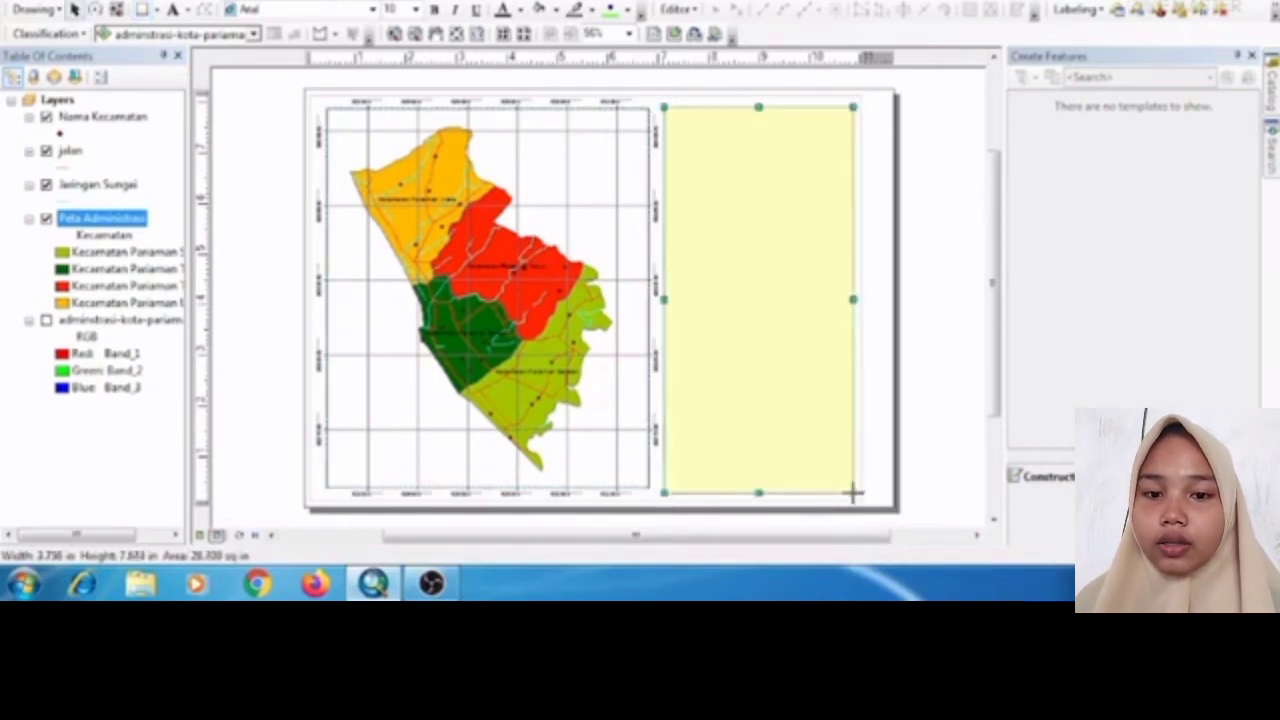
- Set the new rectangle's fill color to white
{"action": "right_click", "coordinate": [769, 371]}
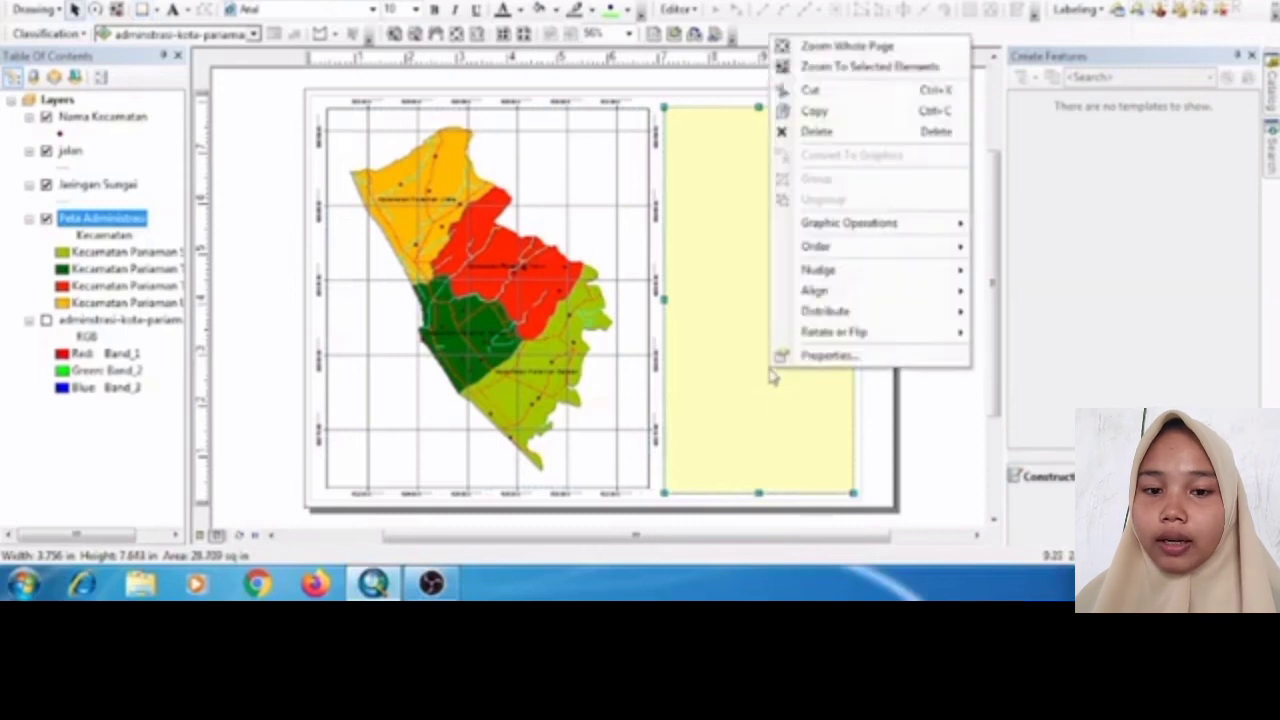
{"action": "left_click", "coordinate": [812, 355]}
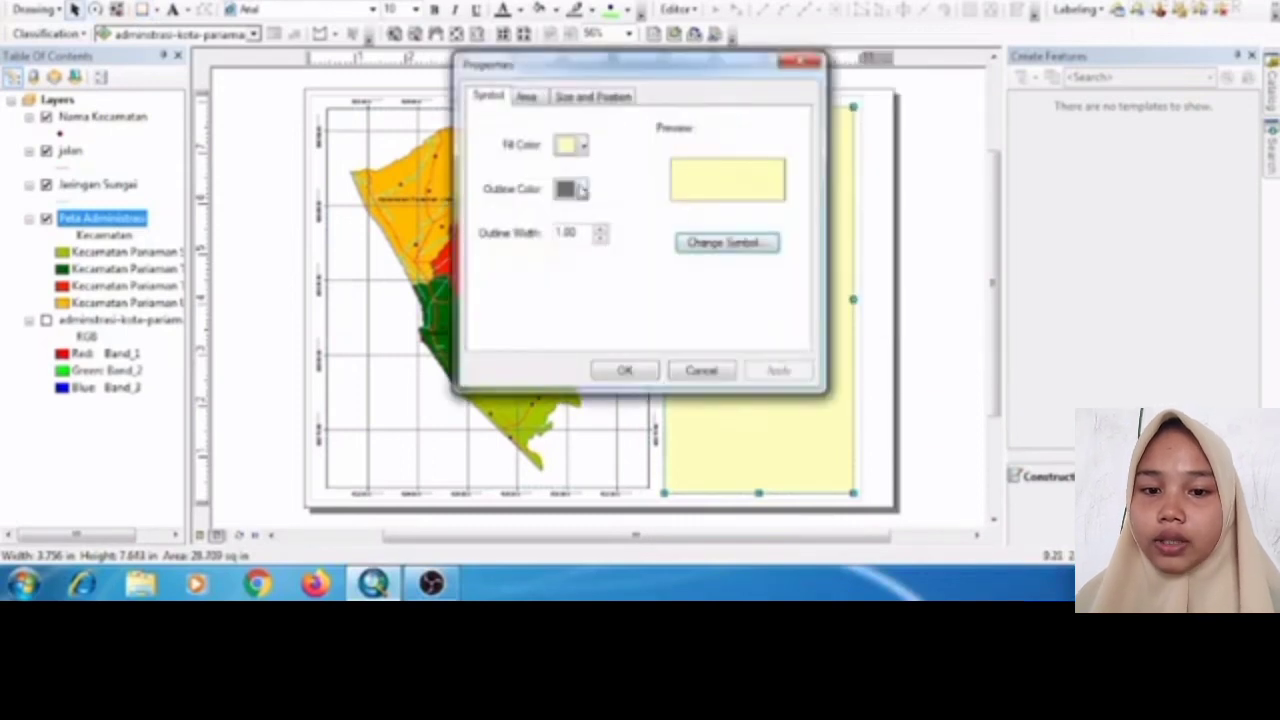
{"action": "left_click", "coordinate": [573, 145]}
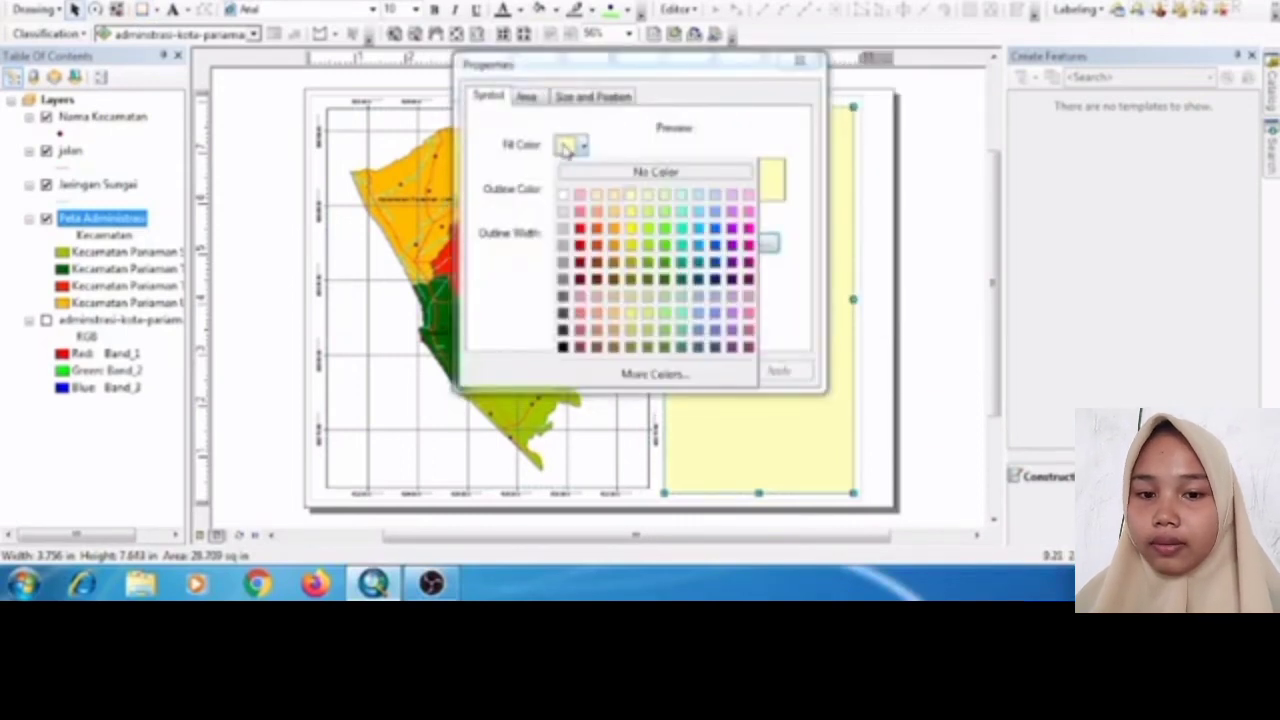
{"action": "left_click", "coordinate": [566, 197]}
{"action": "left_click", "coordinate": [638, 370]}
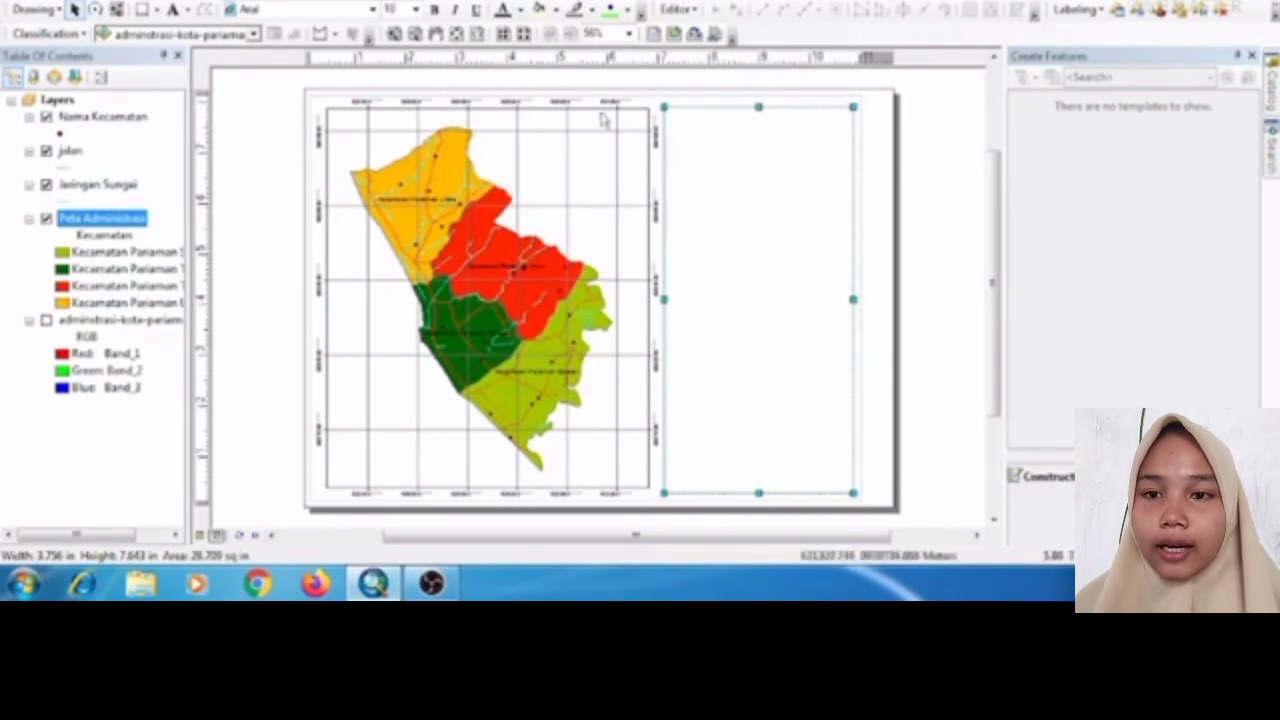
- Insert the text "Peta Administrasi Kota Padang Pariaman" and place it at the upper edge of the white rectangle
{"action": "left_click", "coordinate": [196, 1]}
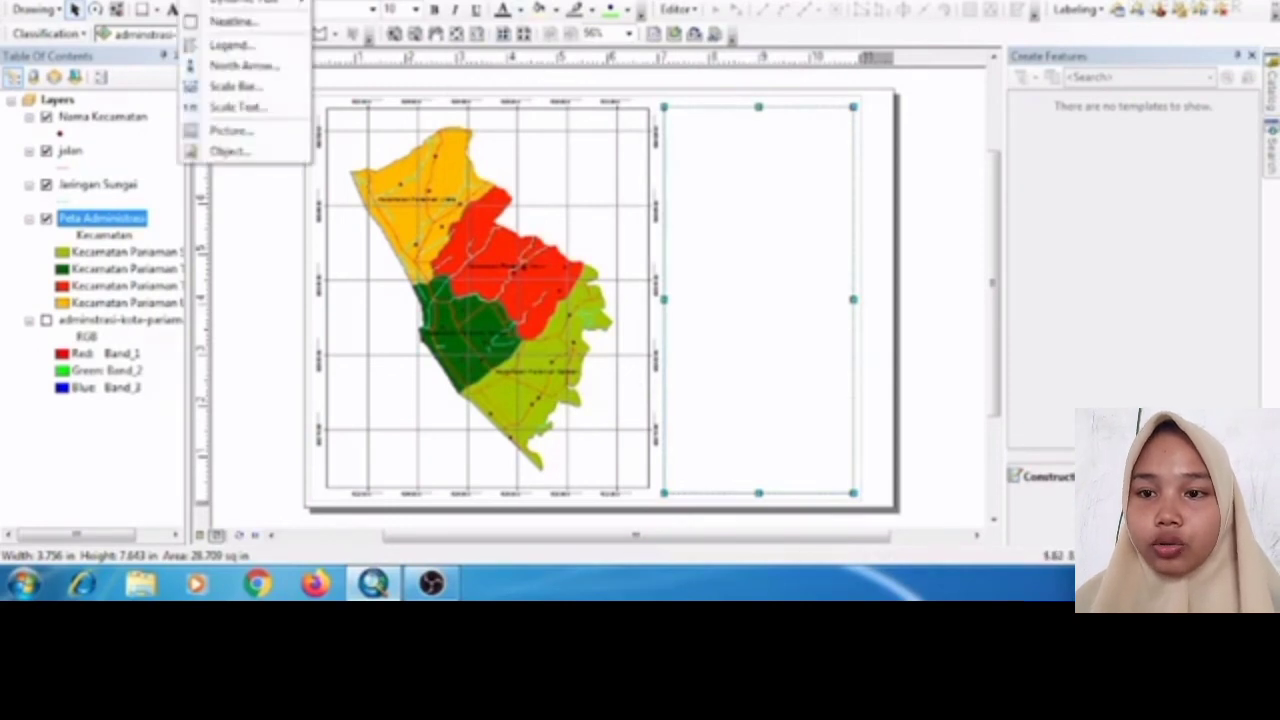
{"action": "left_click", "coordinate": [225, 1]}
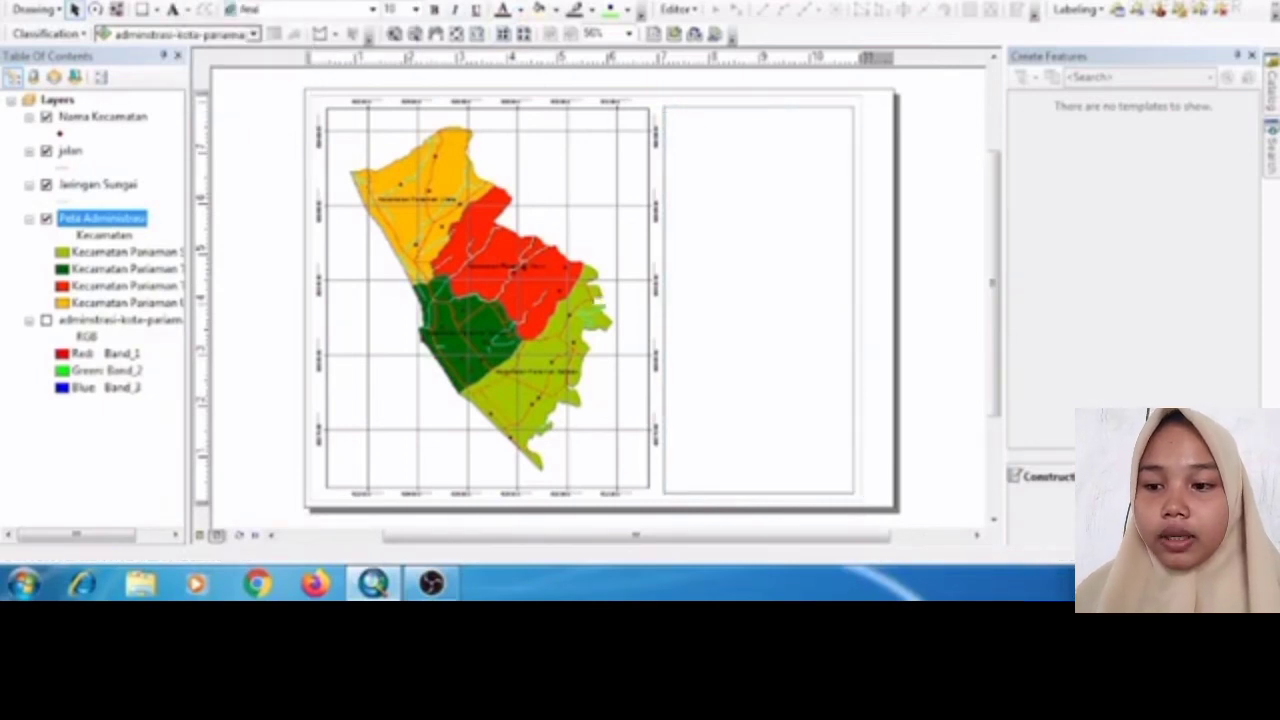
{"action": "type", "text": "AD"}
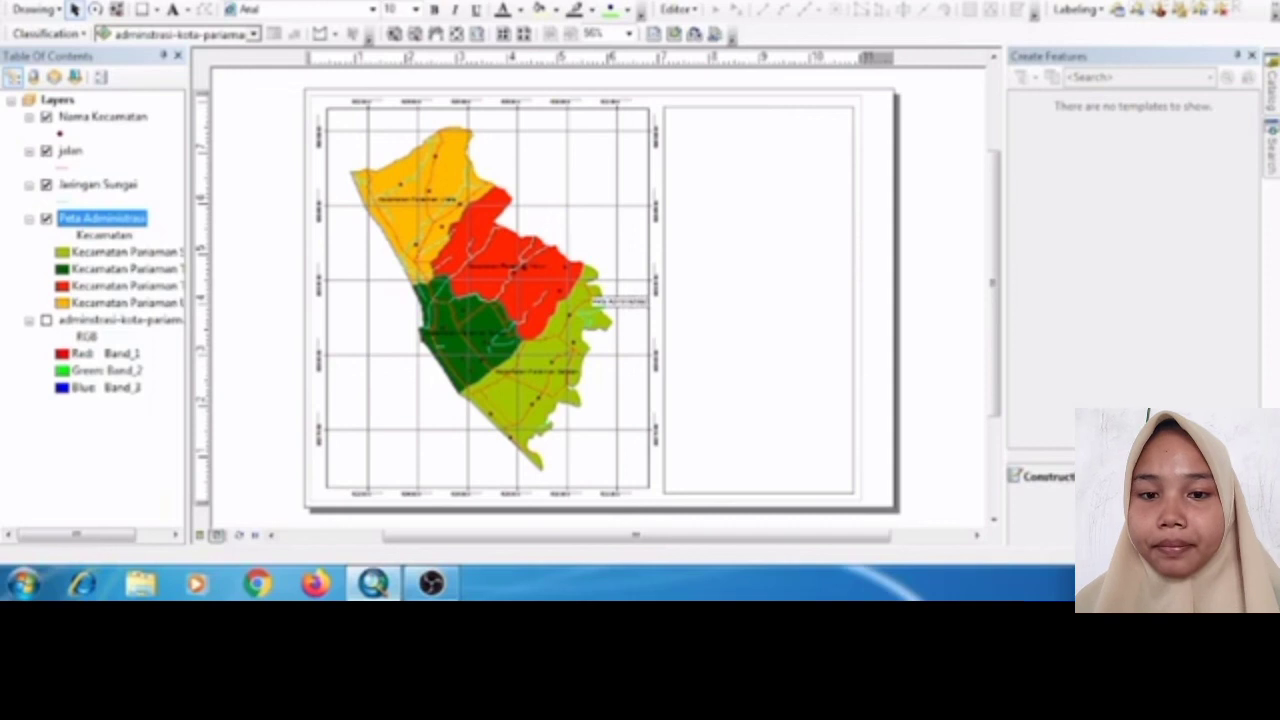
{"action": "type", "text": "Padang Pariaman"}
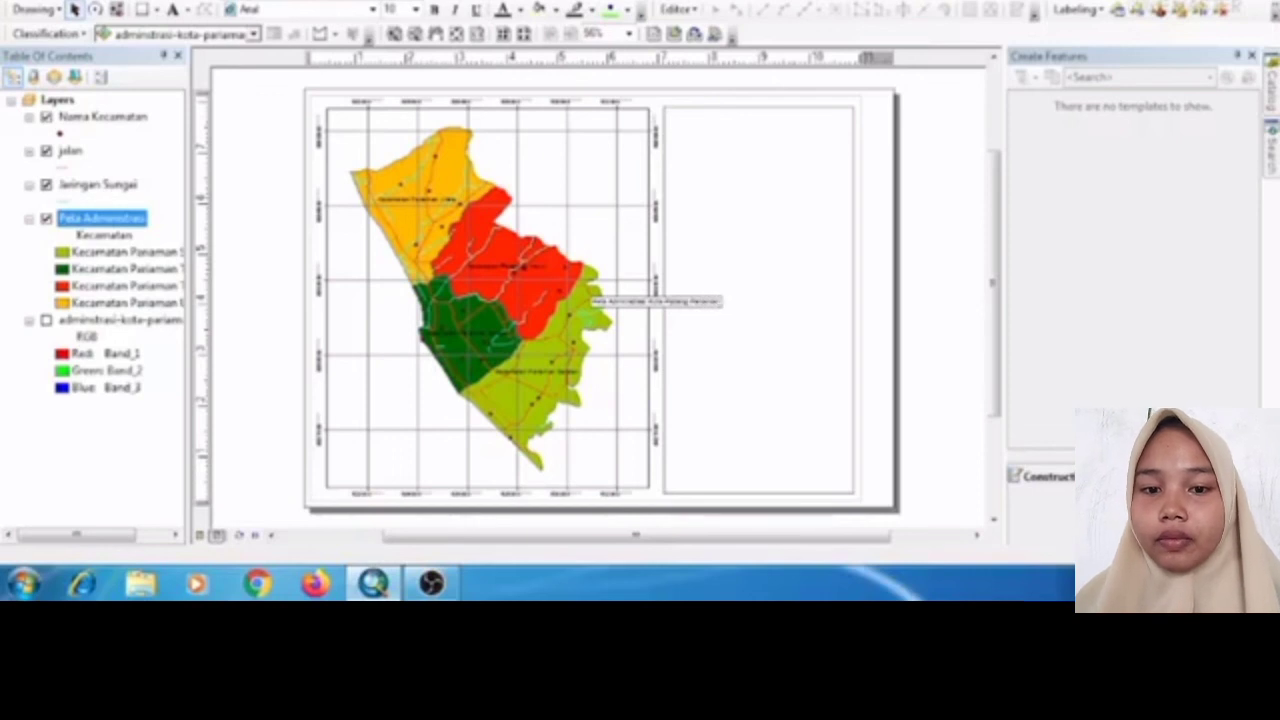
{"action": "left_click", "coordinate": [690, 256]}
{"action": "left_click_drag", "start_coordinate": [662, 300], "coordinate": [806, 124]}
- Split the title into two lines, "Peta Administrasi" and "Kota Padang Pariaman"
{"action": "right_click", "coordinate": [806, 122]}
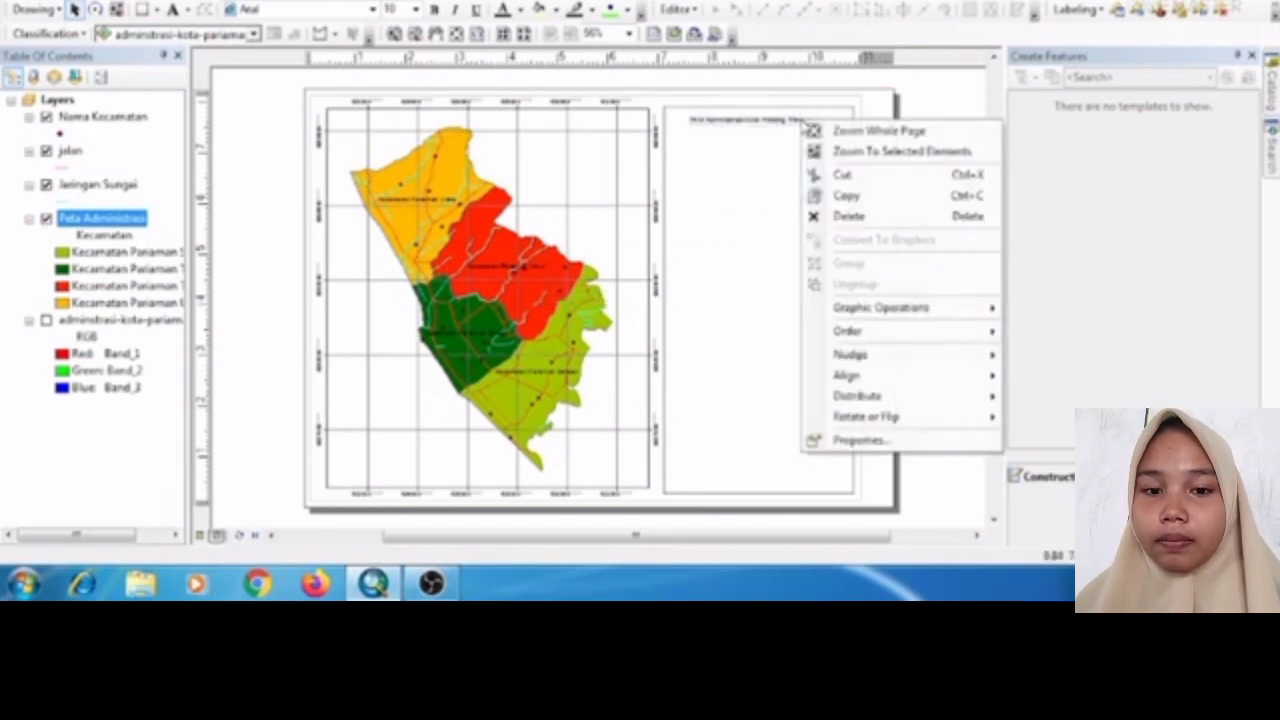
{"action": "left_click", "coordinate": [840, 452]}
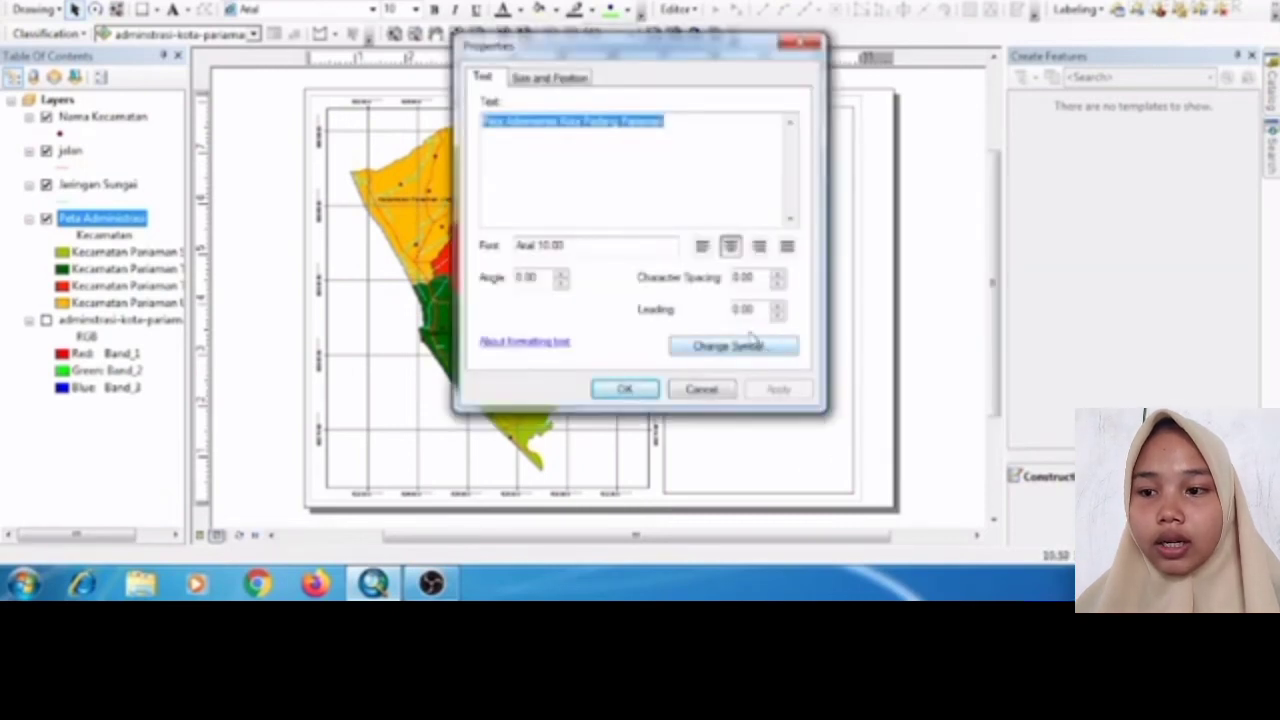
{"action": "left_click", "coordinate": [561, 122]}
{"action": "key", "text": "BackSpace"}
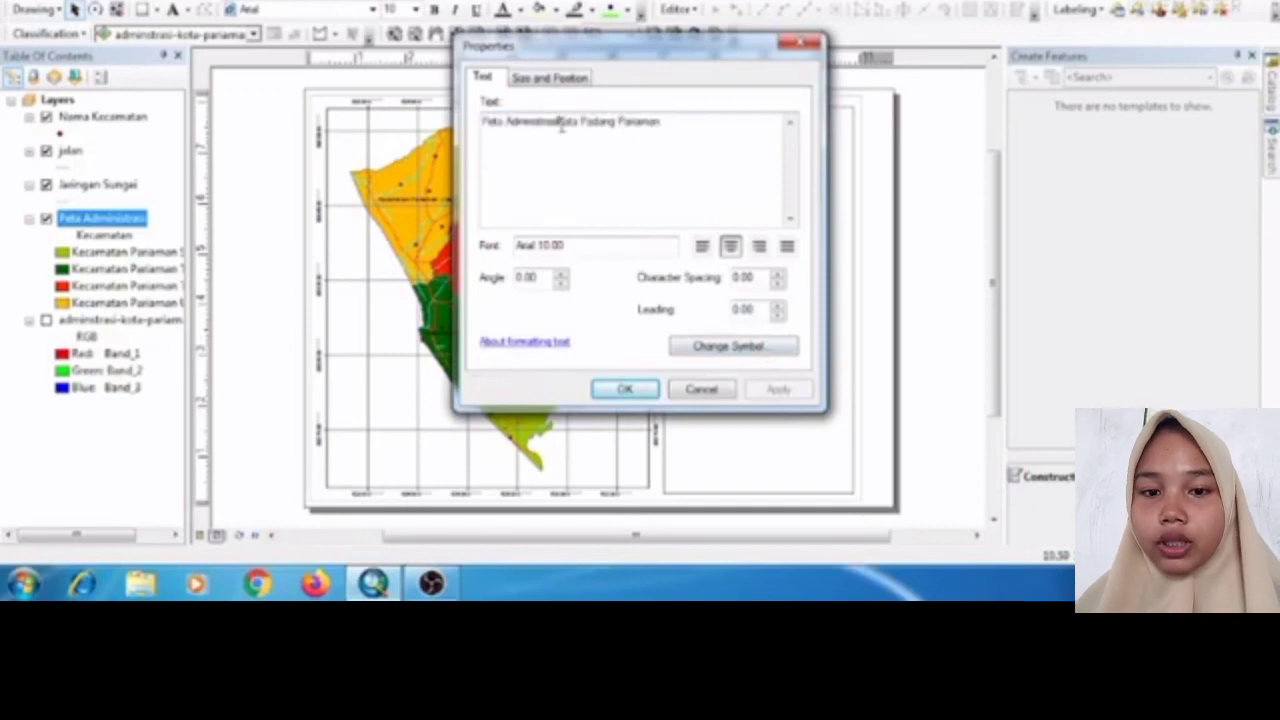
{"action": "key", "text": "Return"}
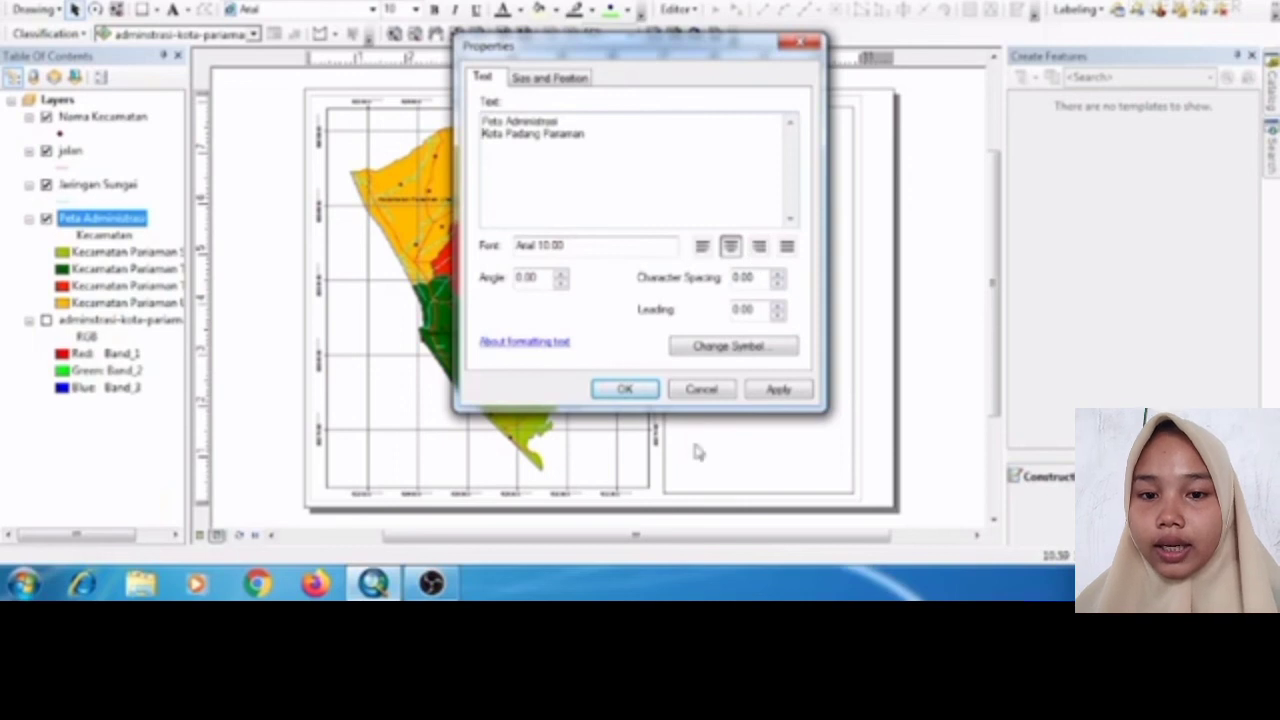
- Apply the Country 1 text symbol to the title and center its alignment
{"action": "left_click", "coordinate": [744, 345]}
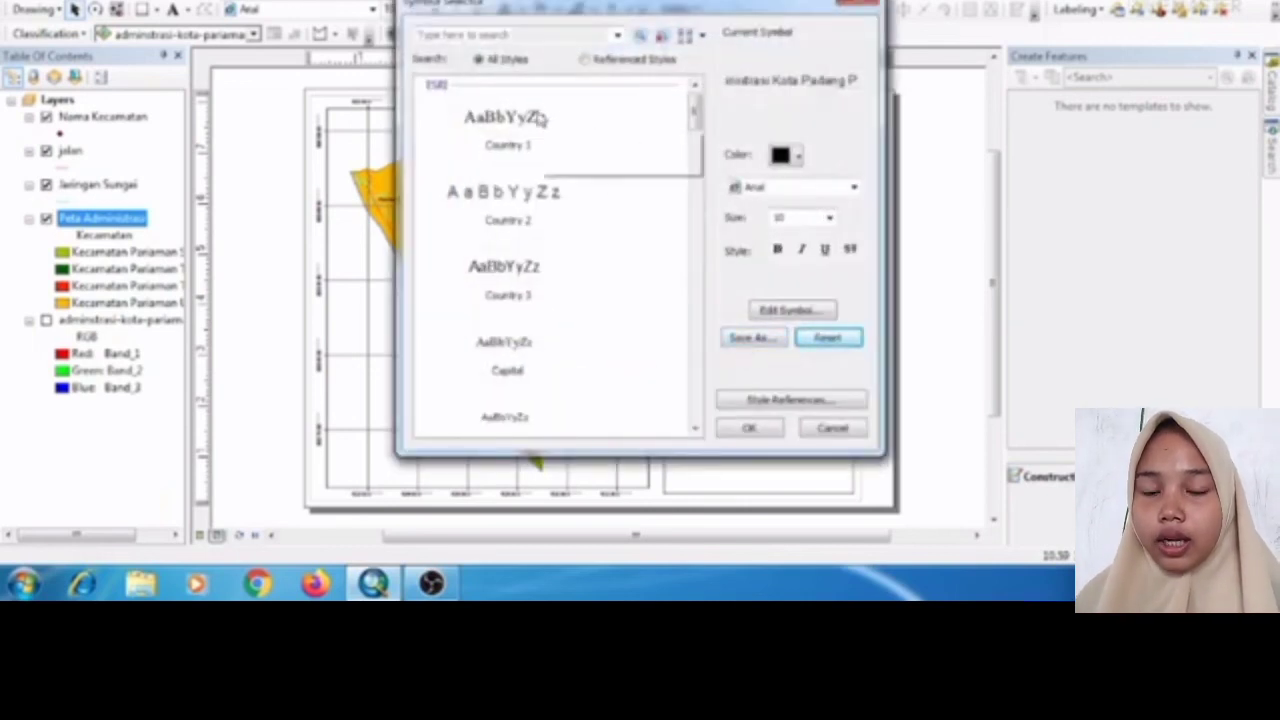
{"action": "left_click", "coordinate": [540, 118]}
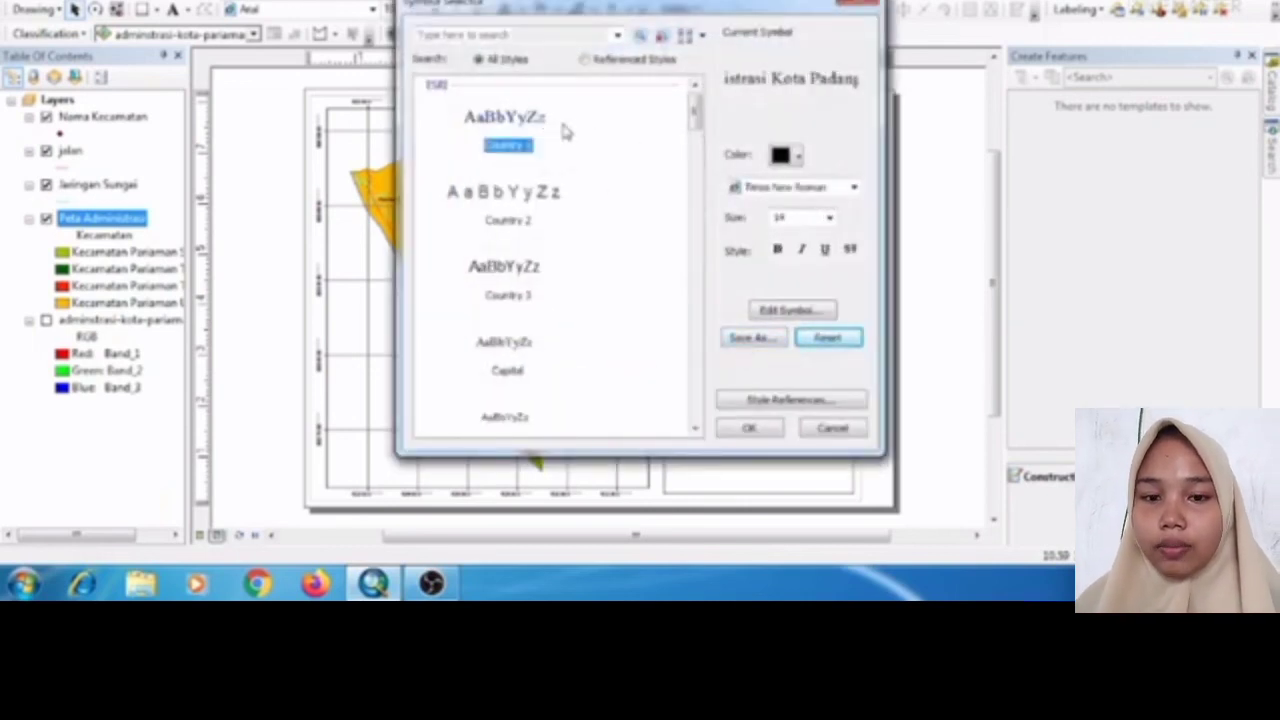
{"action": "left_click", "coordinate": [750, 429]}
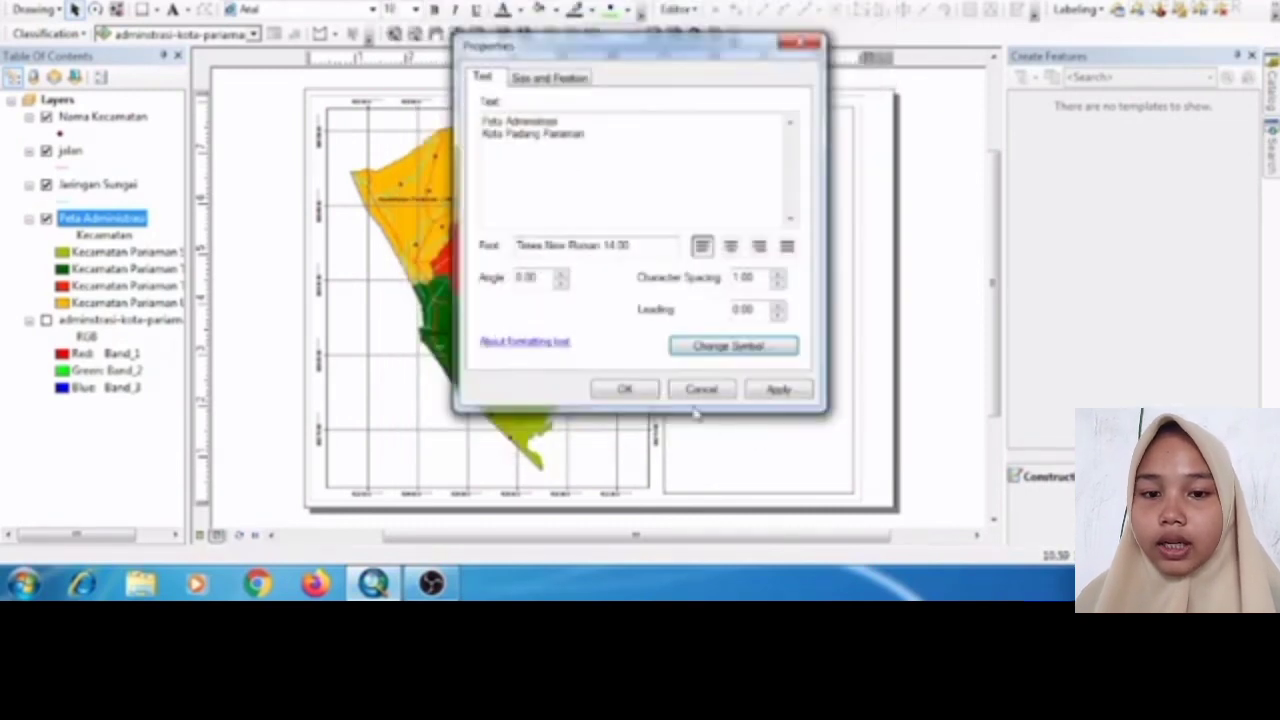
{"action": "left_click", "coordinate": [781, 393]}
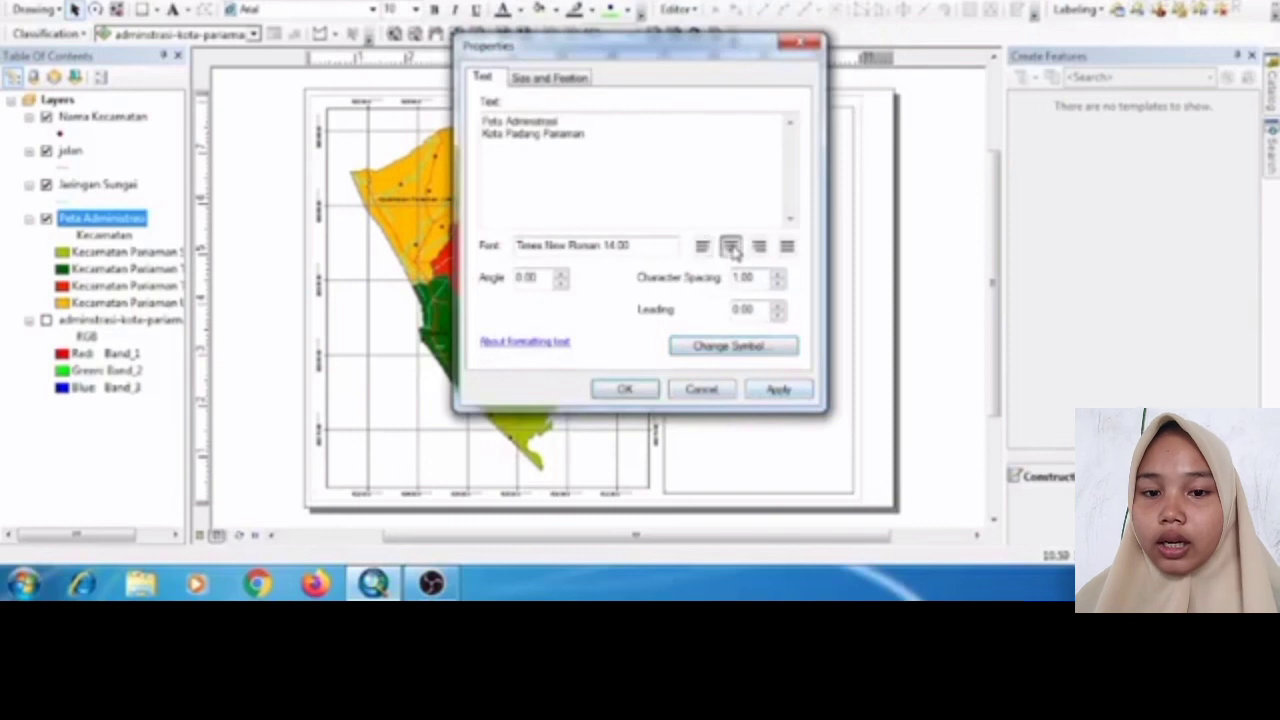
{"action": "left_click", "coordinate": [778, 391]}
{"action": "left_click", "coordinate": [624, 389]}
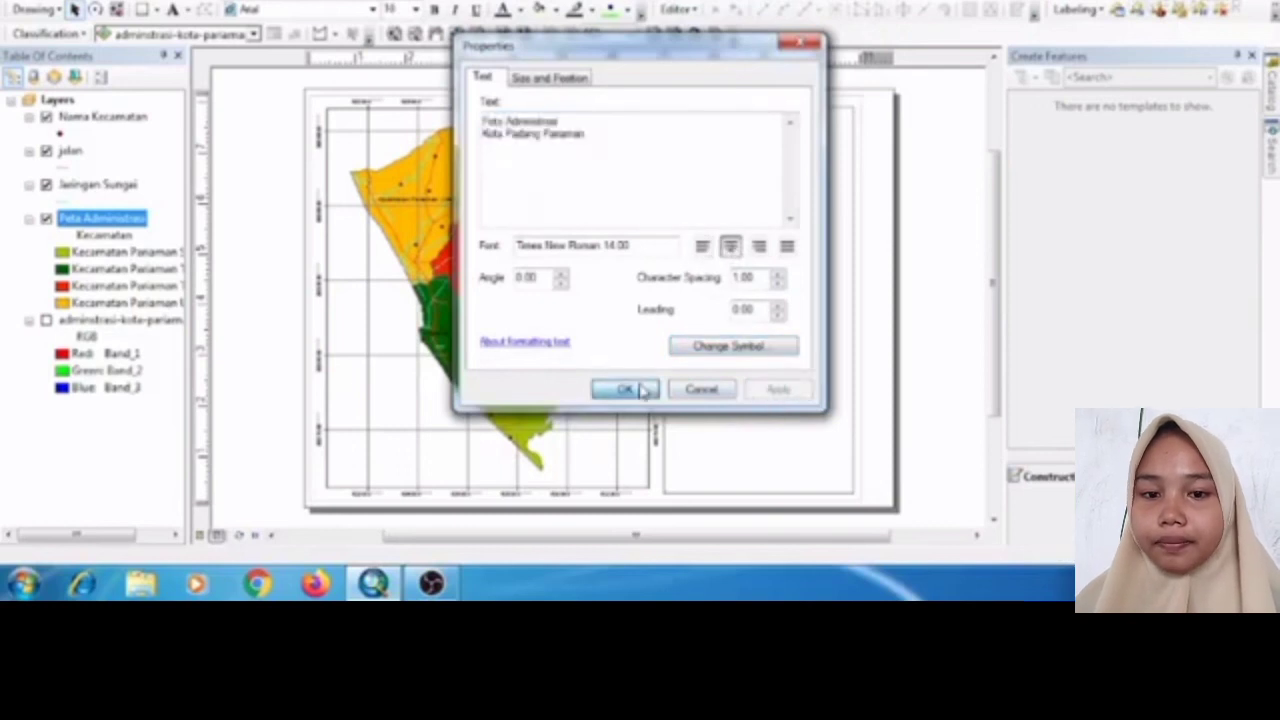
- Make the title bold at font size 16 and adjust its position at the upper edge of the rectangle
{"action": "left_click_drag", "start_coordinate": [749, 113], "coordinate": [750, 123]}
{"action": "right_click", "coordinate": [750, 123]}
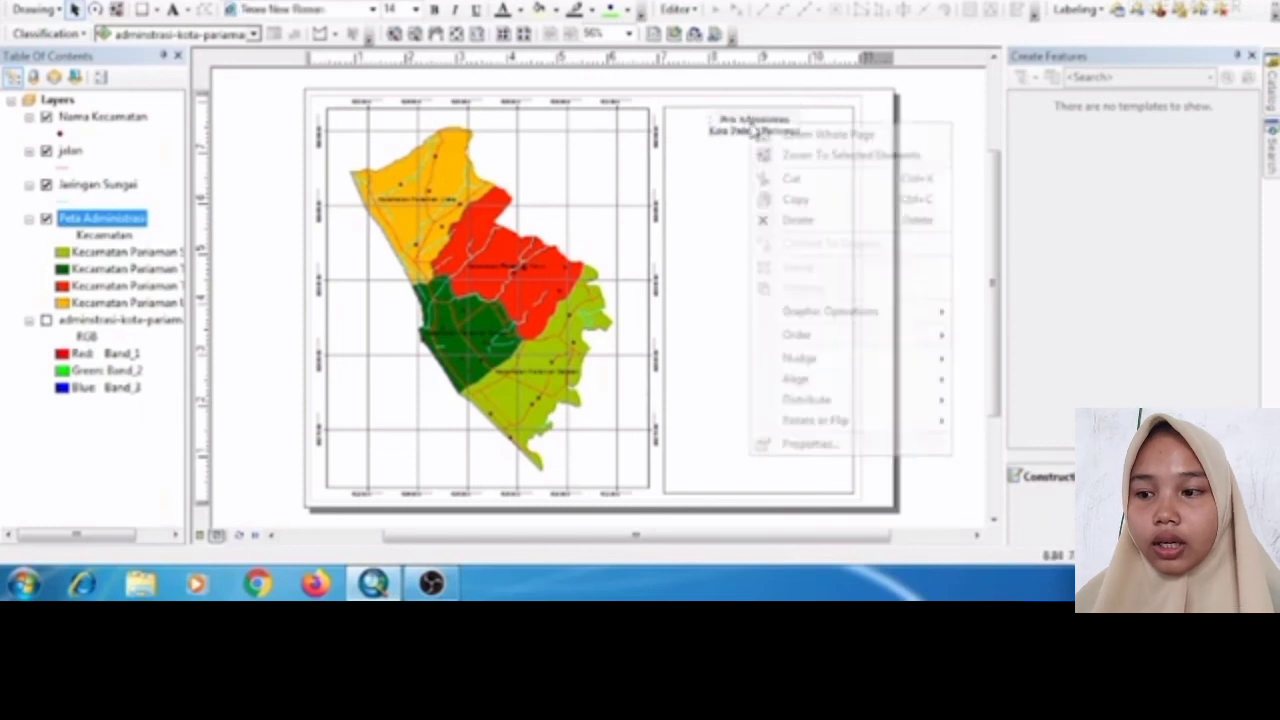
{"action": "left_click", "coordinate": [806, 443]}
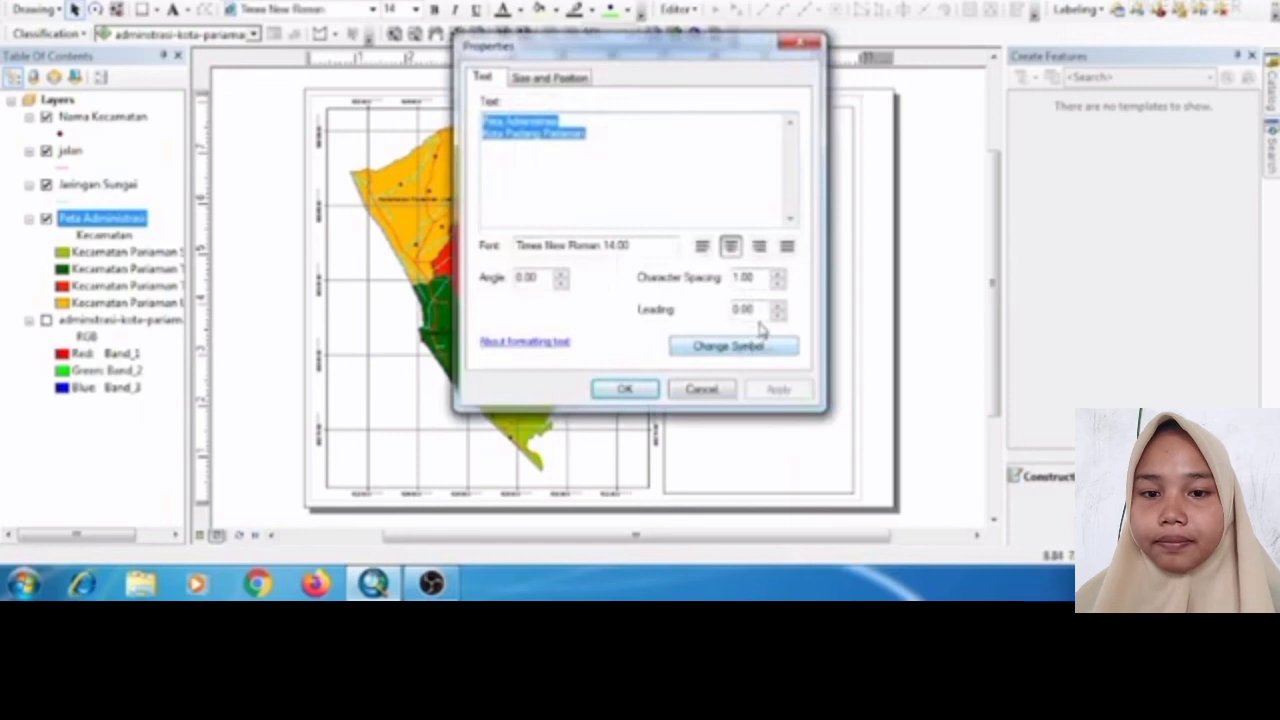
{"action": "left_click", "coordinate": [771, 354]}
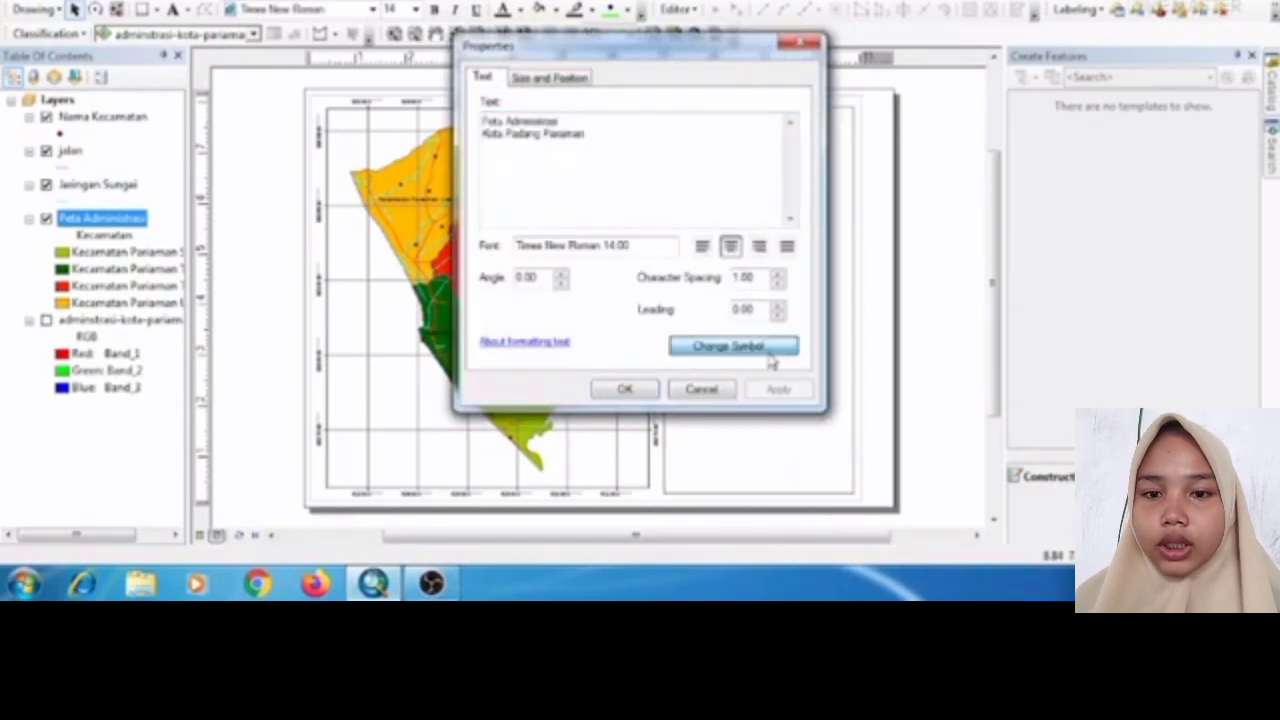
{"action": "left_click", "coordinate": [777, 251]}
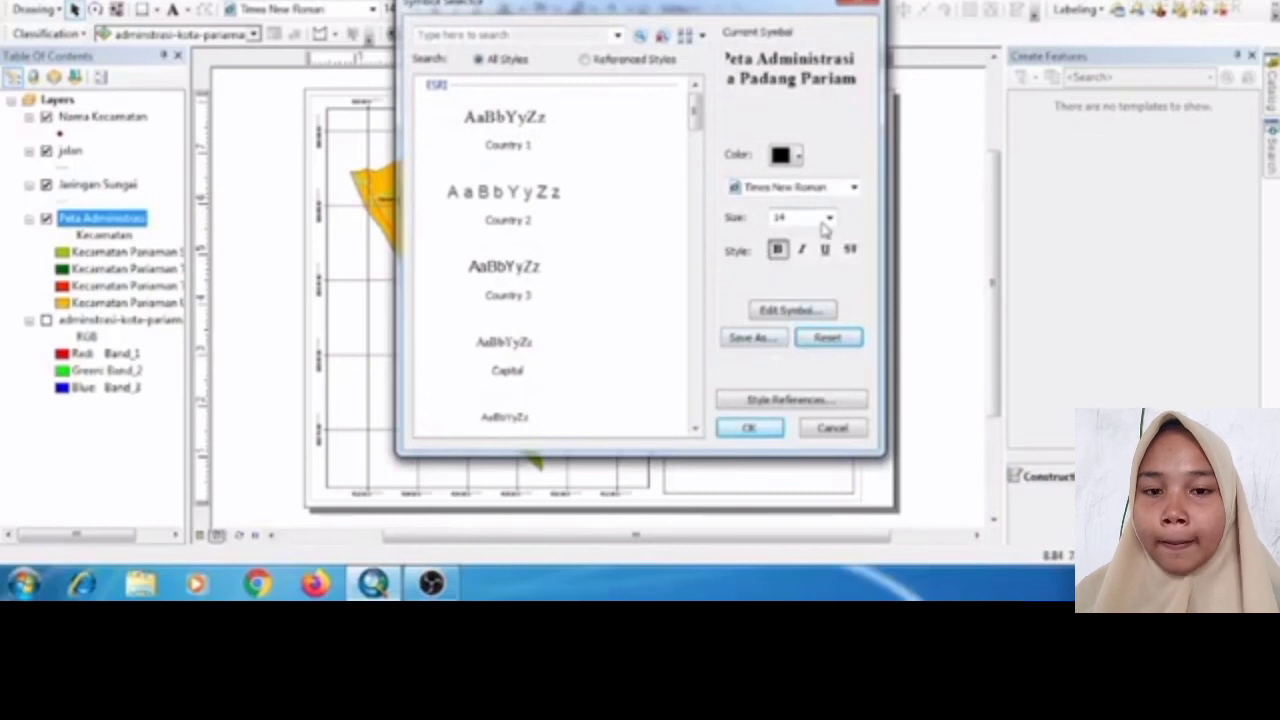
{"action": "left_click", "coordinate": [829, 218]}
{"action": "left_click", "coordinate": [813, 248]}
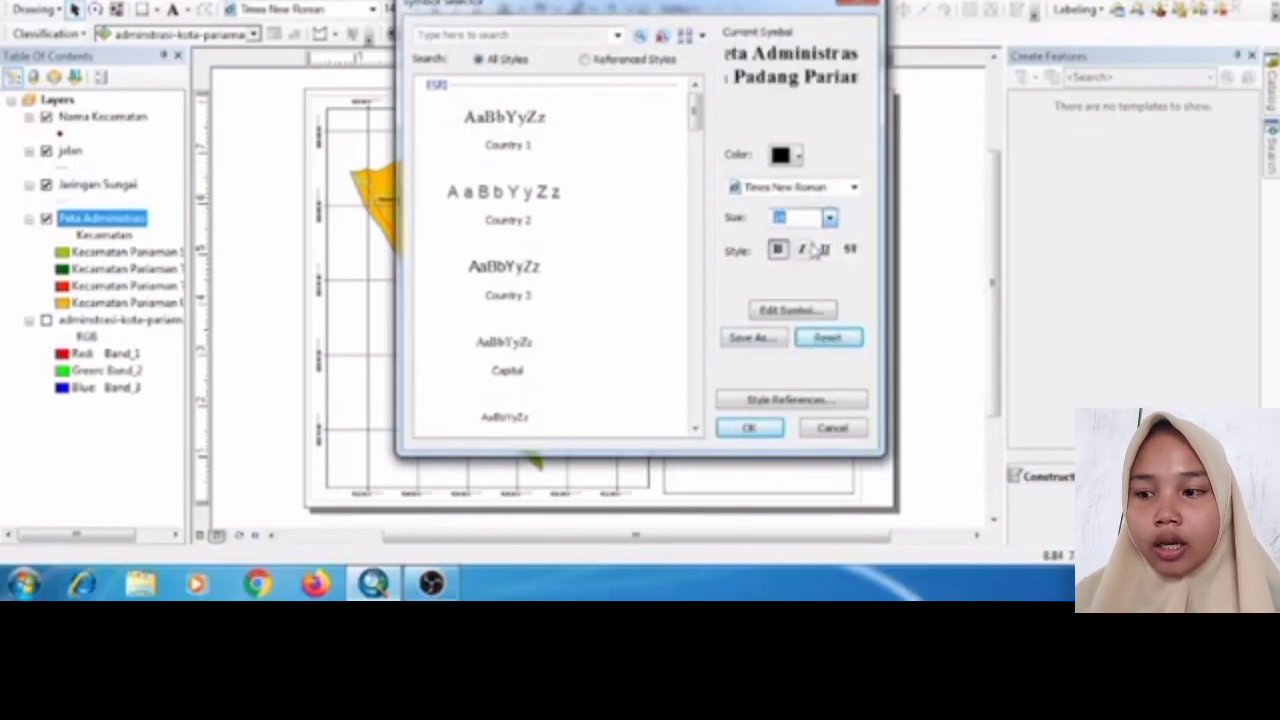
{"action": "left_click", "coordinate": [752, 428]}
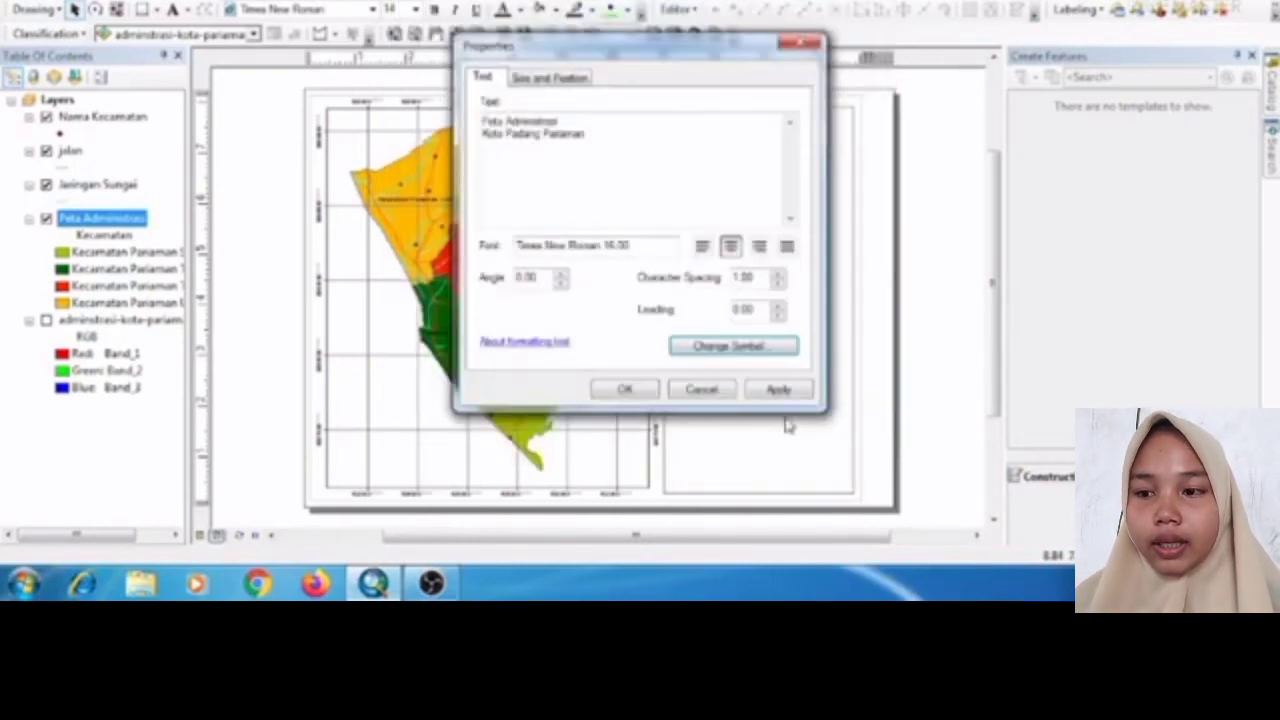
{"action": "left_click", "coordinate": [778, 389]}
{"action": "left_click", "coordinate": [624, 389]}
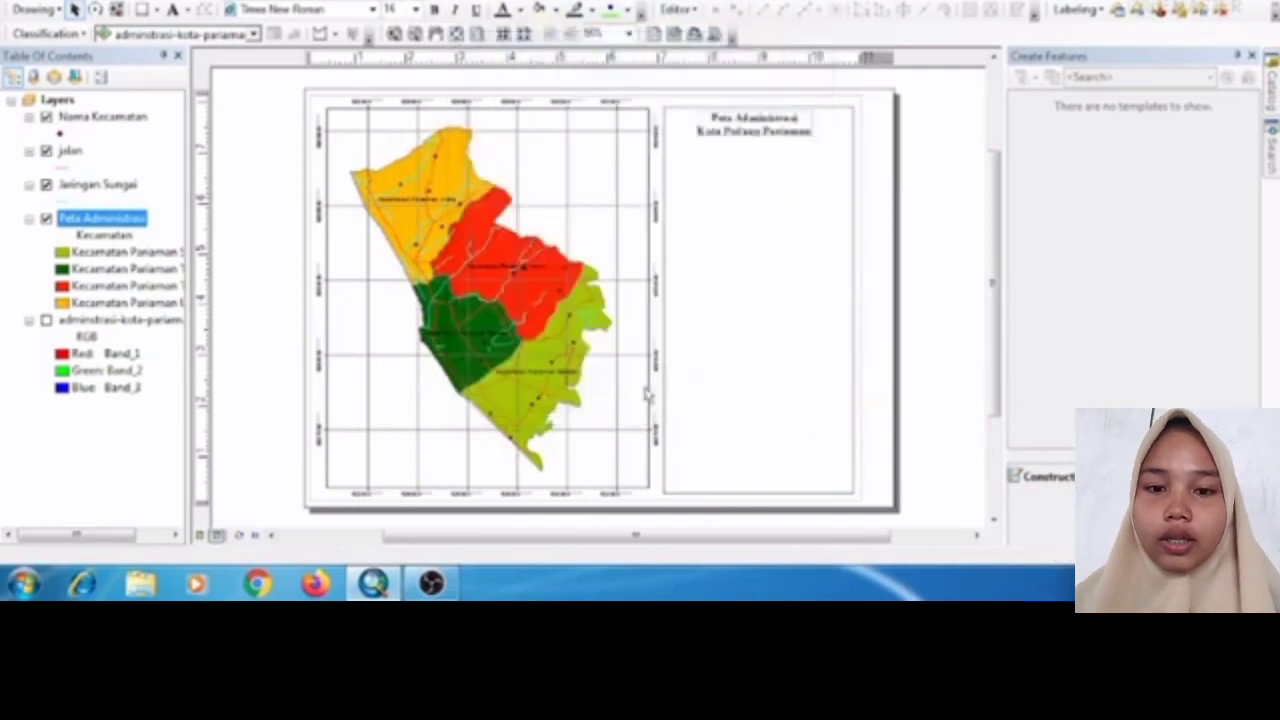
{"action": "left_click", "coordinate": [759, 131]}
{"action": "left_click_drag", "start_coordinate": [760, 130], "coordinate": [762, 131]}
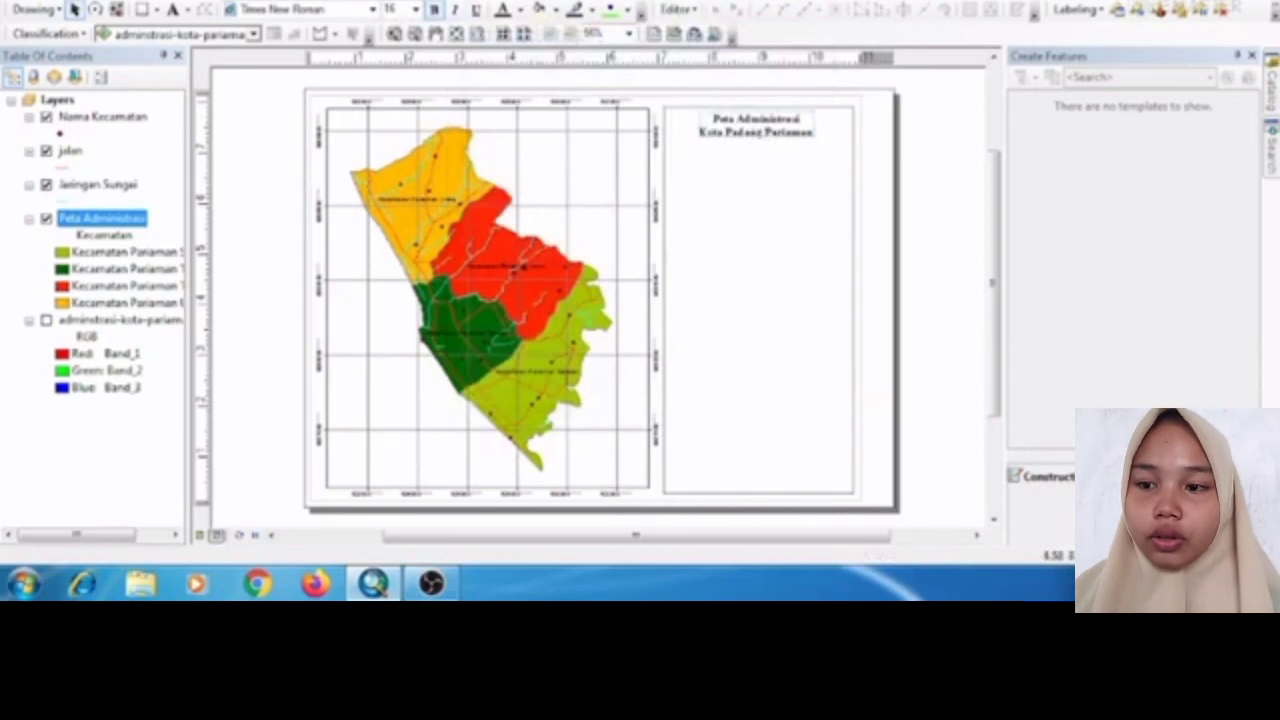
- Draw a horizontal divider line about 3.76 in long across the rectangle below the title, and delete the line
{"action": "left_click", "coordinate": [148, 10]}
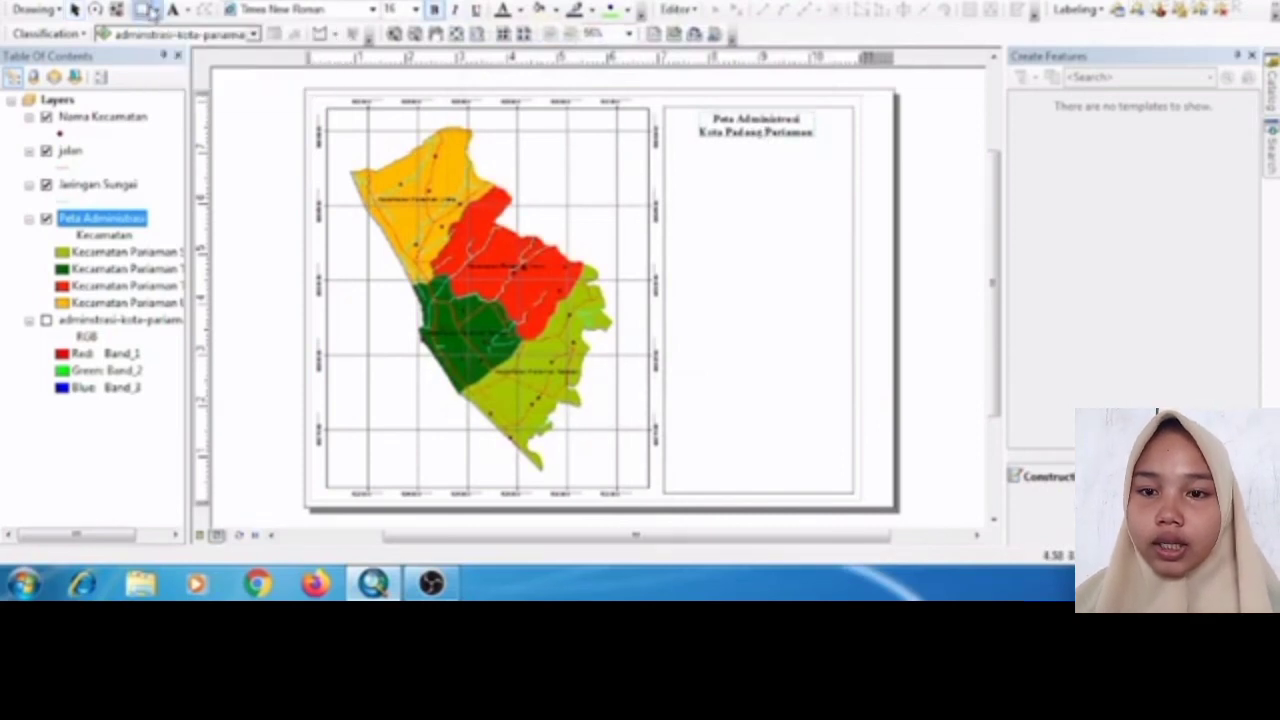
{"action": "left_click", "coordinate": [157, 10]}
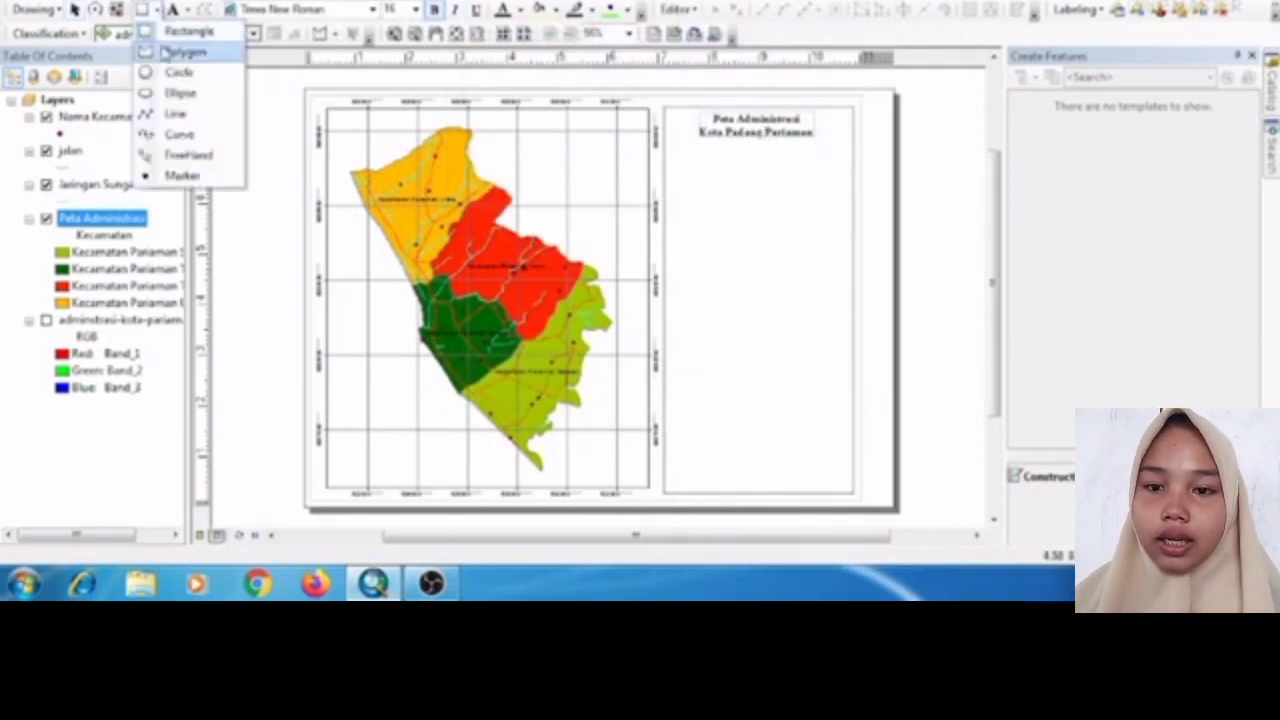
{"action": "left_click", "coordinate": [166, 113]}
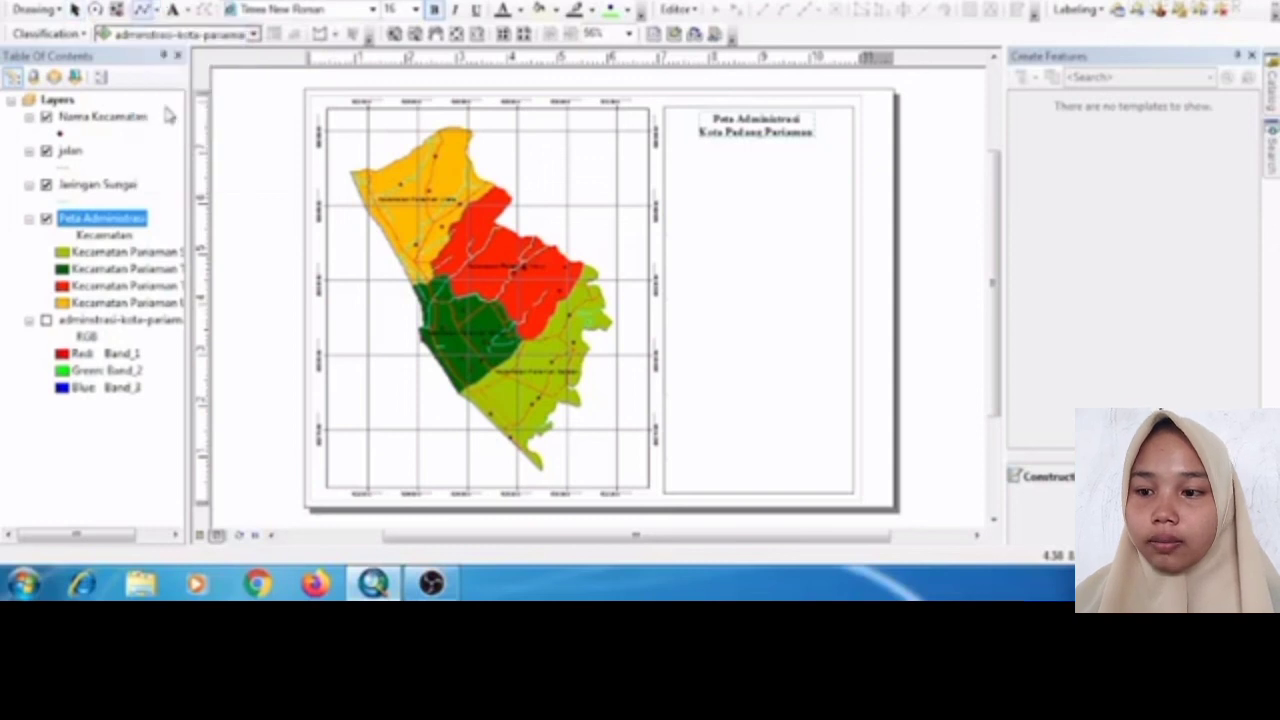
{"action": "left_click", "coordinate": [665, 143]}
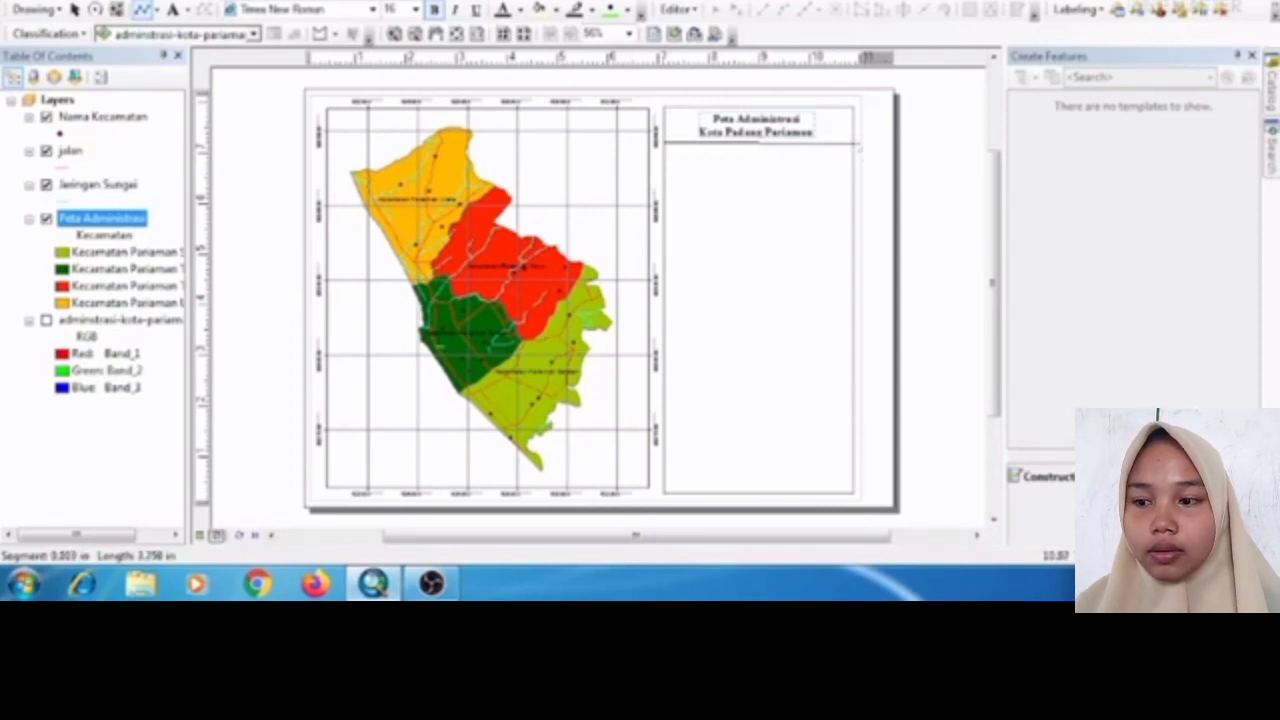
{"action": "double_click", "coordinate": [858, 147]}
{"action": "right_click", "coordinate": [857, 150]}
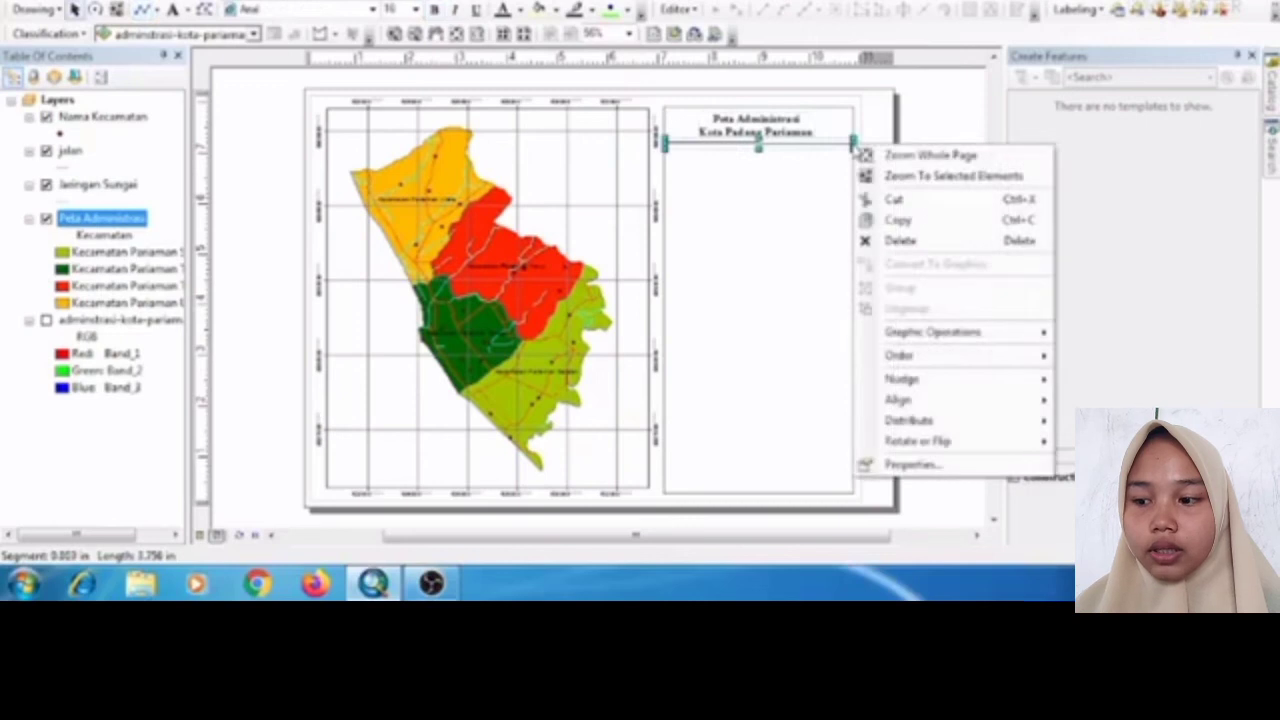
{"action": "left_click", "coordinate": [900, 241]}
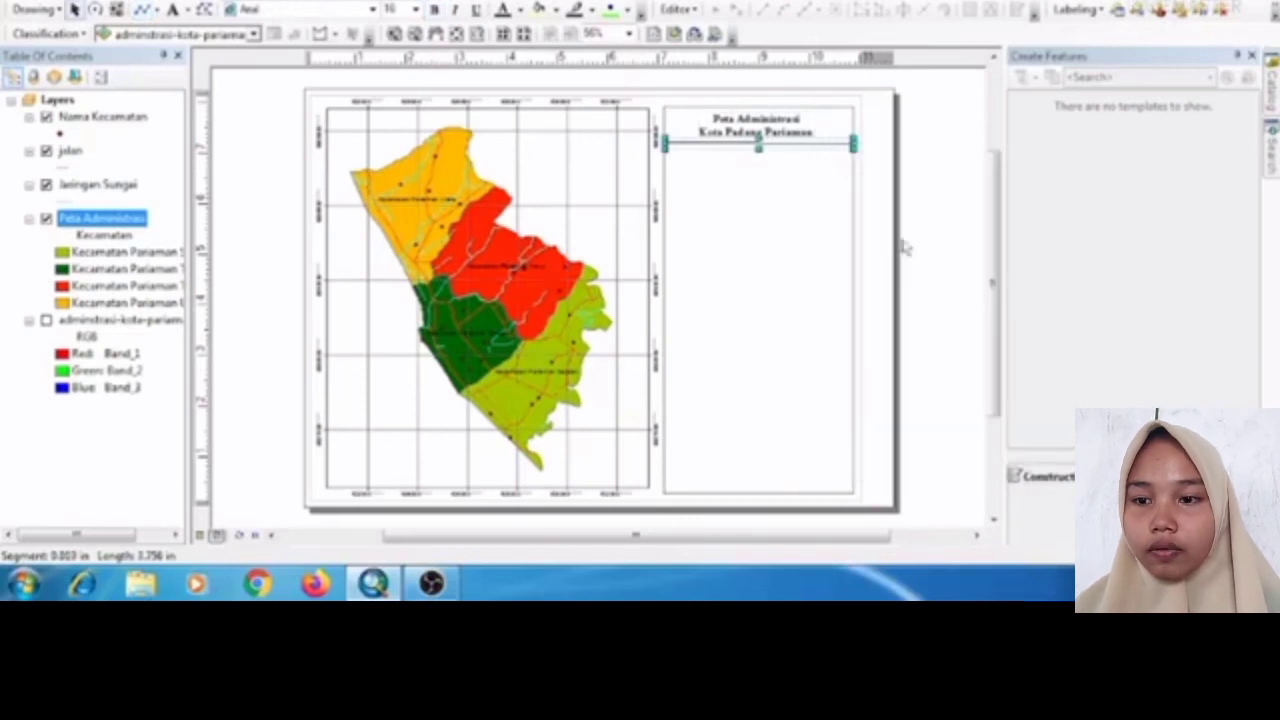
- Draw a horizontal divider line about 3.74 in long across the information rectangle, directly below the title
{"action": "left_click", "coordinate": [147, 11]}
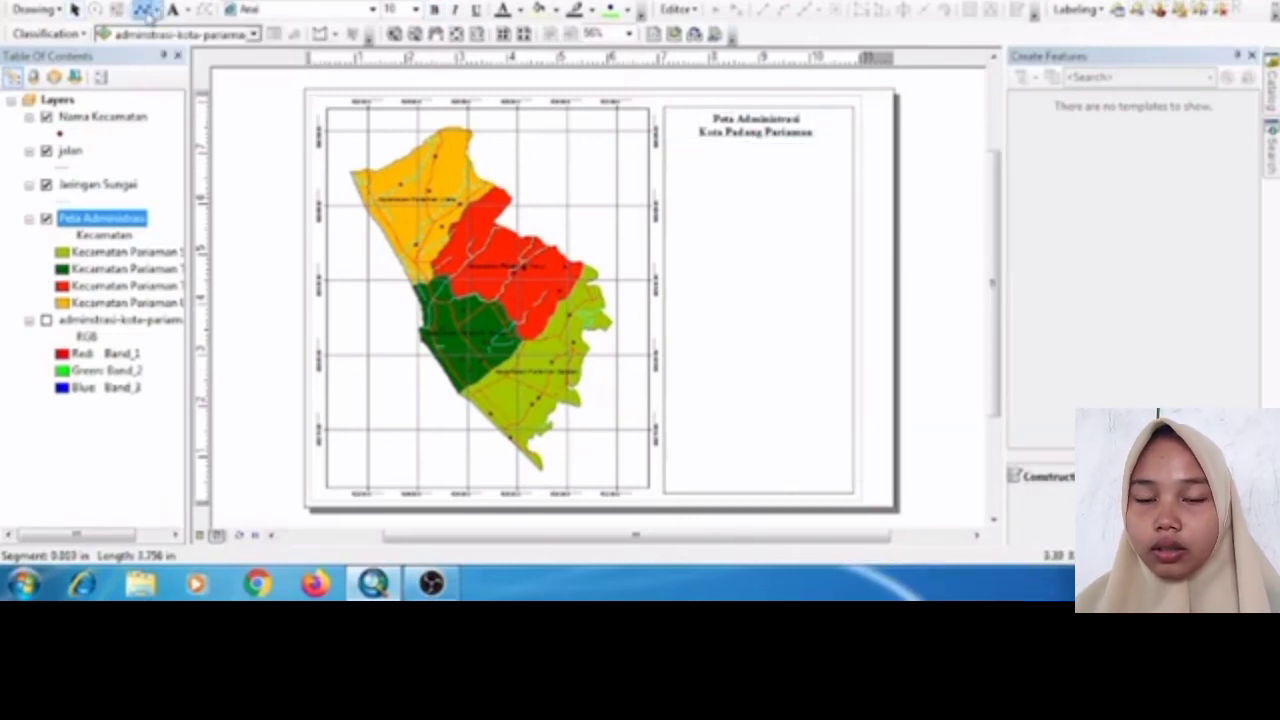
{"action": "left_click", "coordinate": [665, 140]}
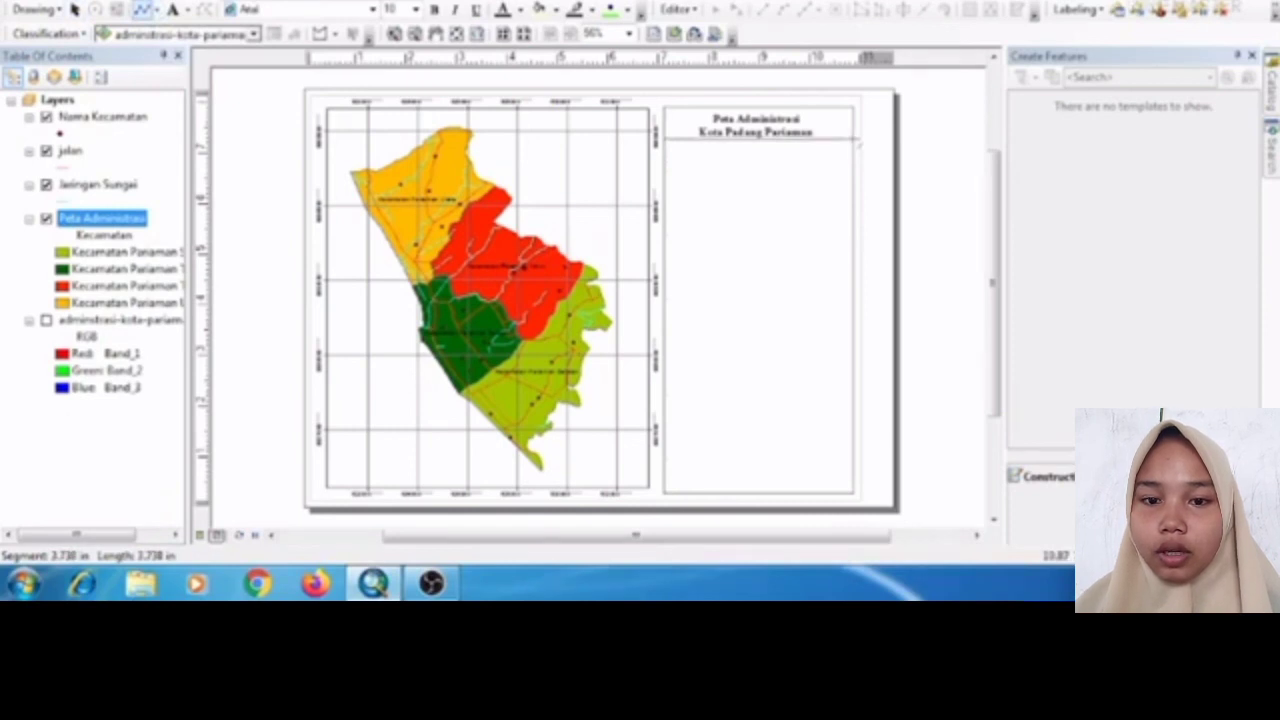
{"action": "double_click", "coordinate": [857, 143]}
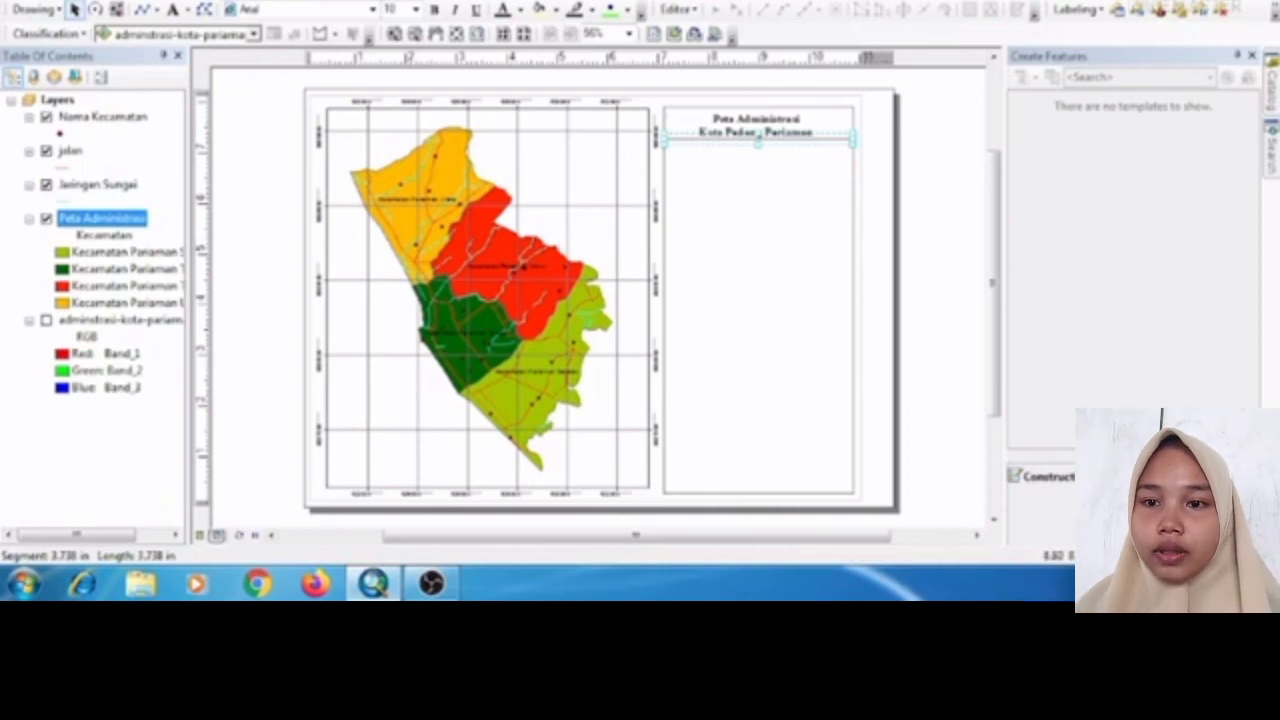
- Insert the ESRI North 7 north arrow and place it, slightly reduced, below the title divider in the information rectangle
{"action": "left_click", "coordinate": [194, 1]}
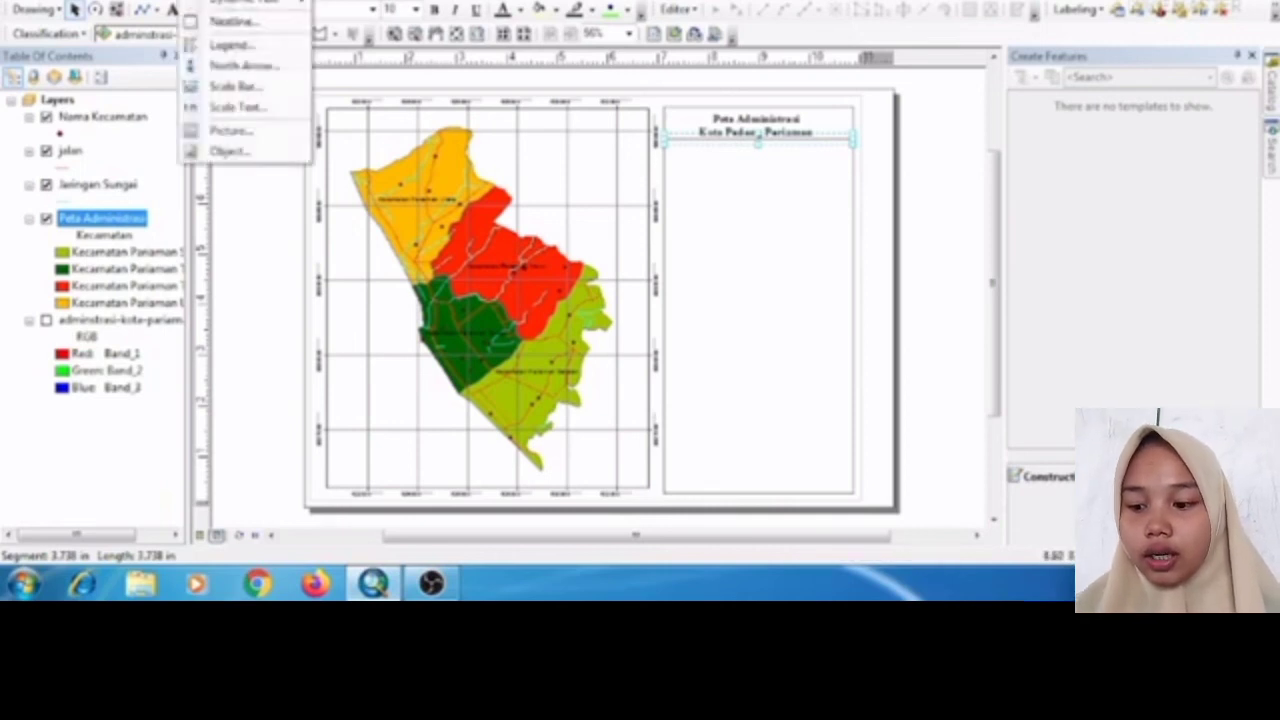
{"action": "left_click", "coordinate": [240, 65]}
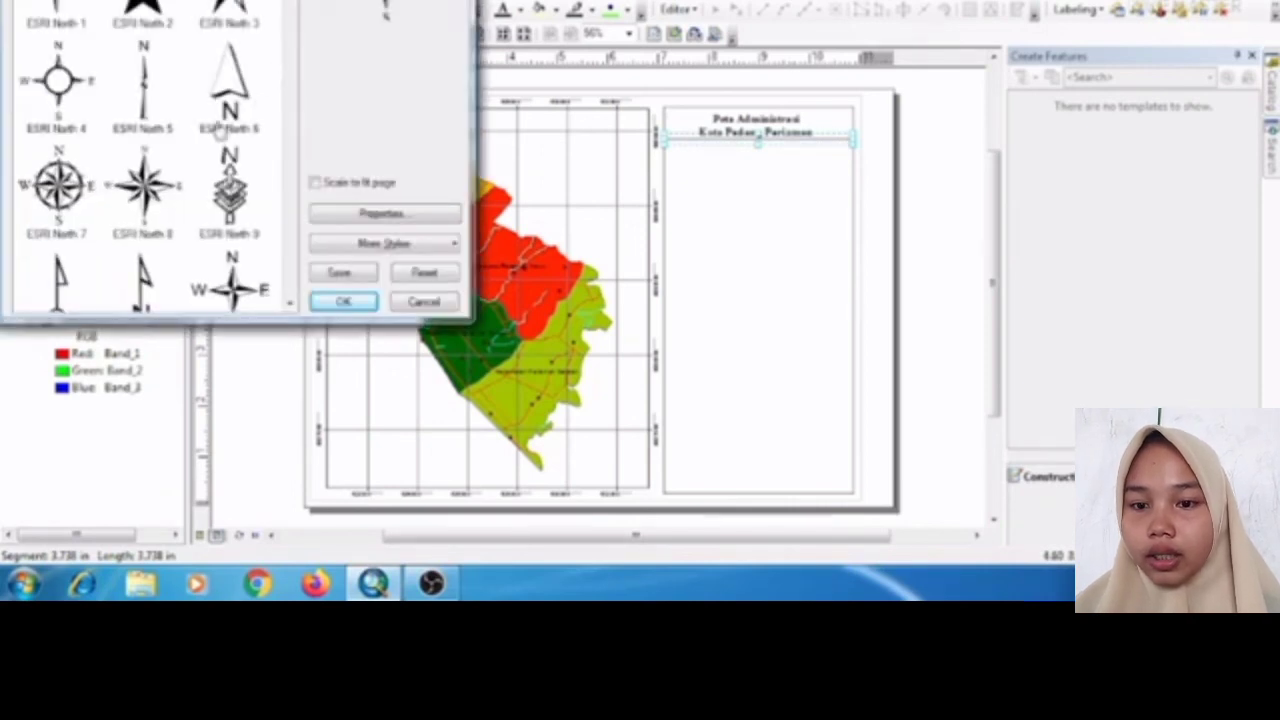
{"action": "left_click", "coordinate": [70, 194]}
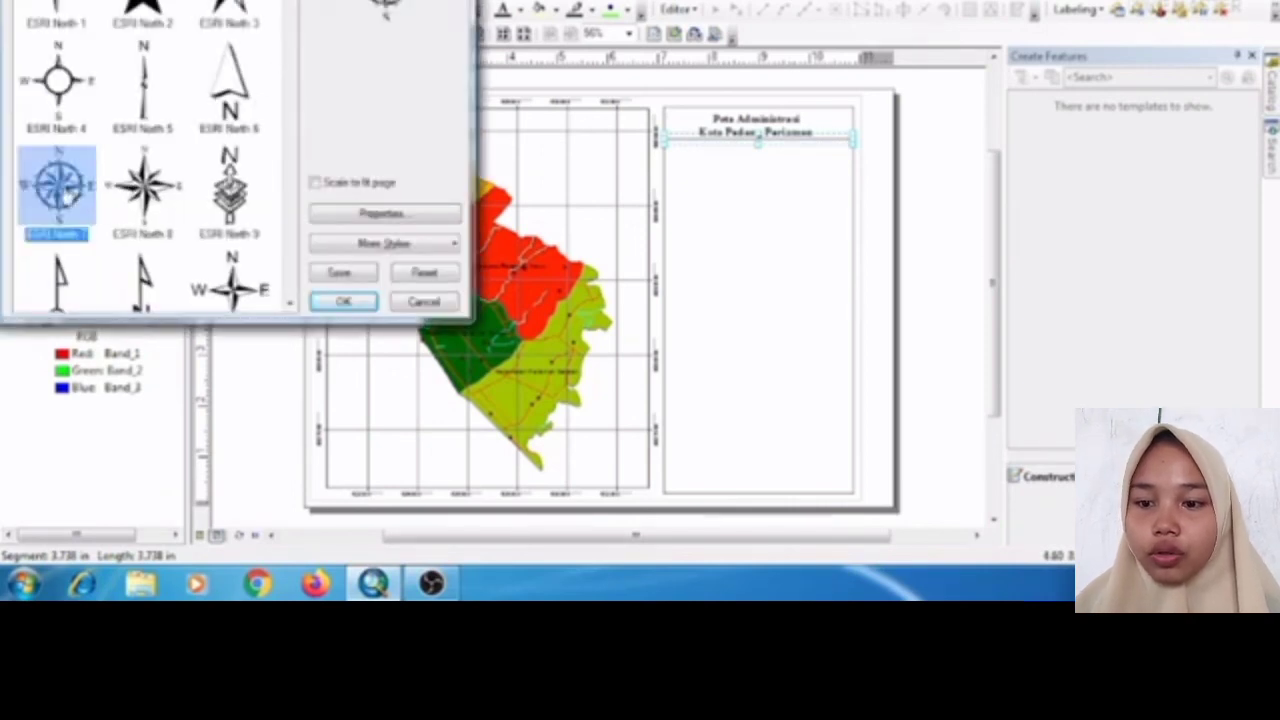
{"action": "left_click", "coordinate": [342, 302]}
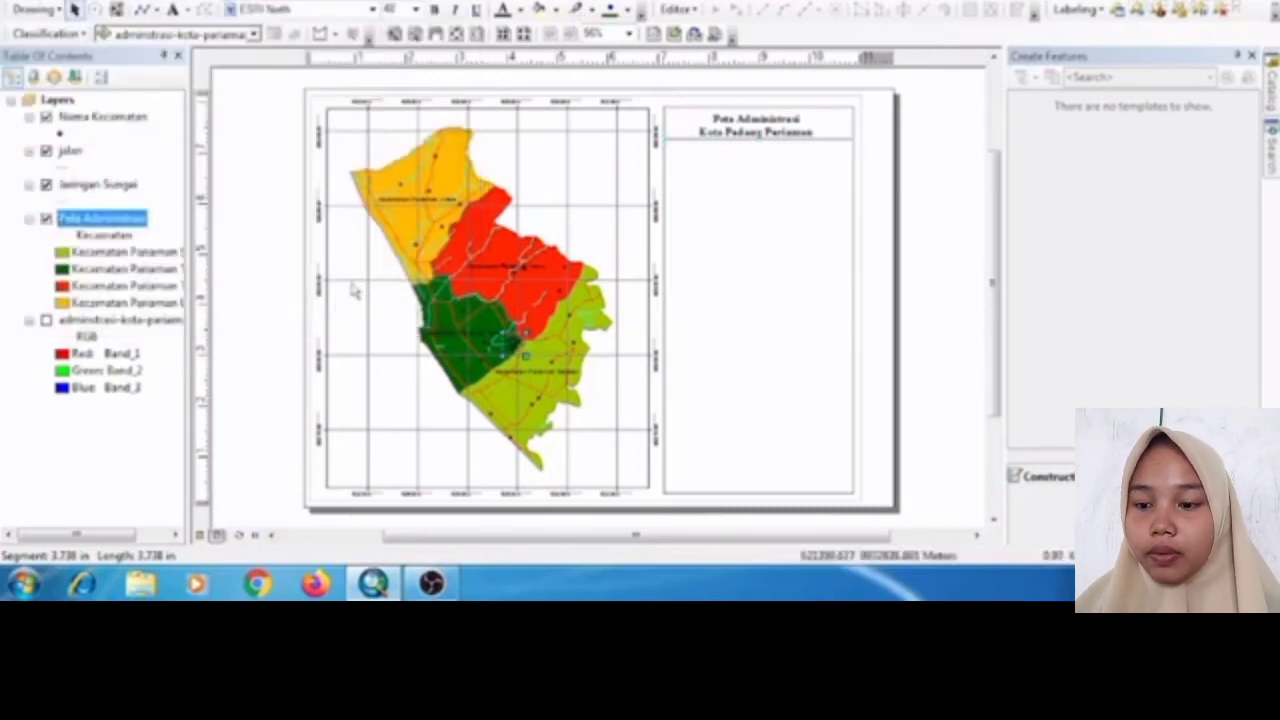
{"action": "left_click_drag", "start_coordinate": [512, 345], "coordinate": [727, 191]}
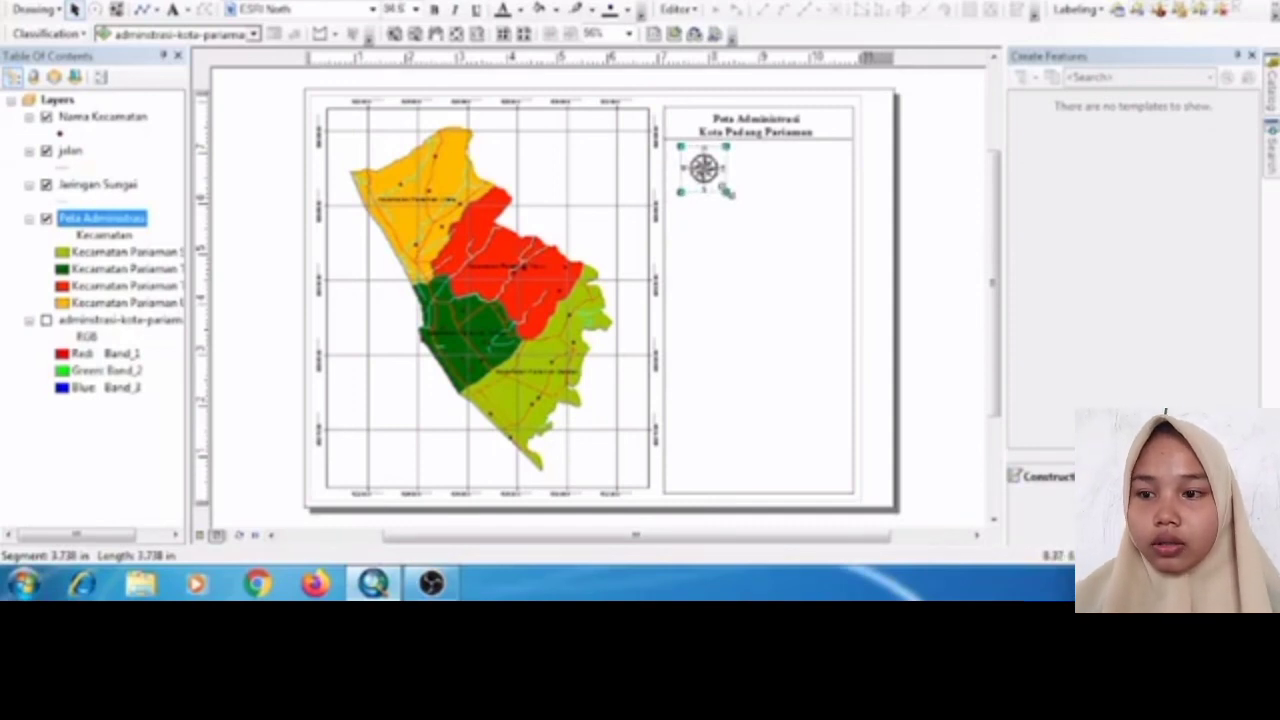
- Insert an alternating scale bar, shrink it to fit the information rectangle, and position it below the north arrow
{"action": "left_click", "coordinate": [194, 0]}
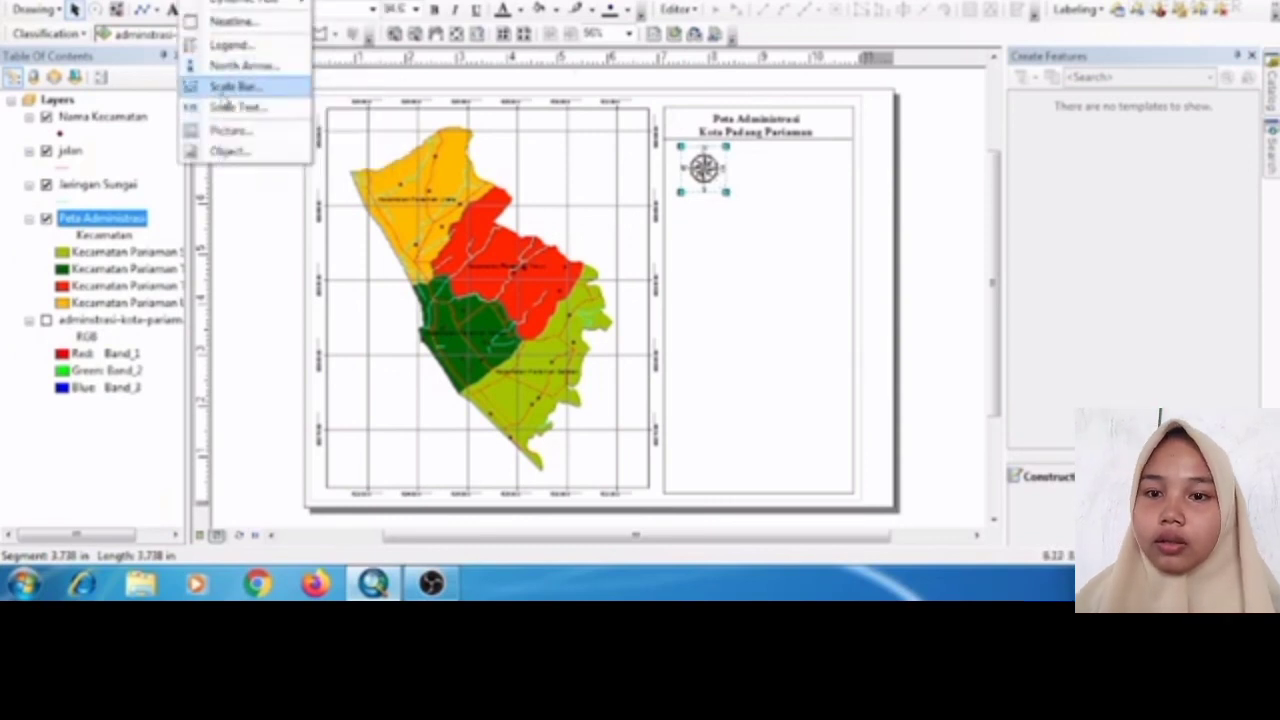
{"action": "left_click", "coordinate": [226, 101]}
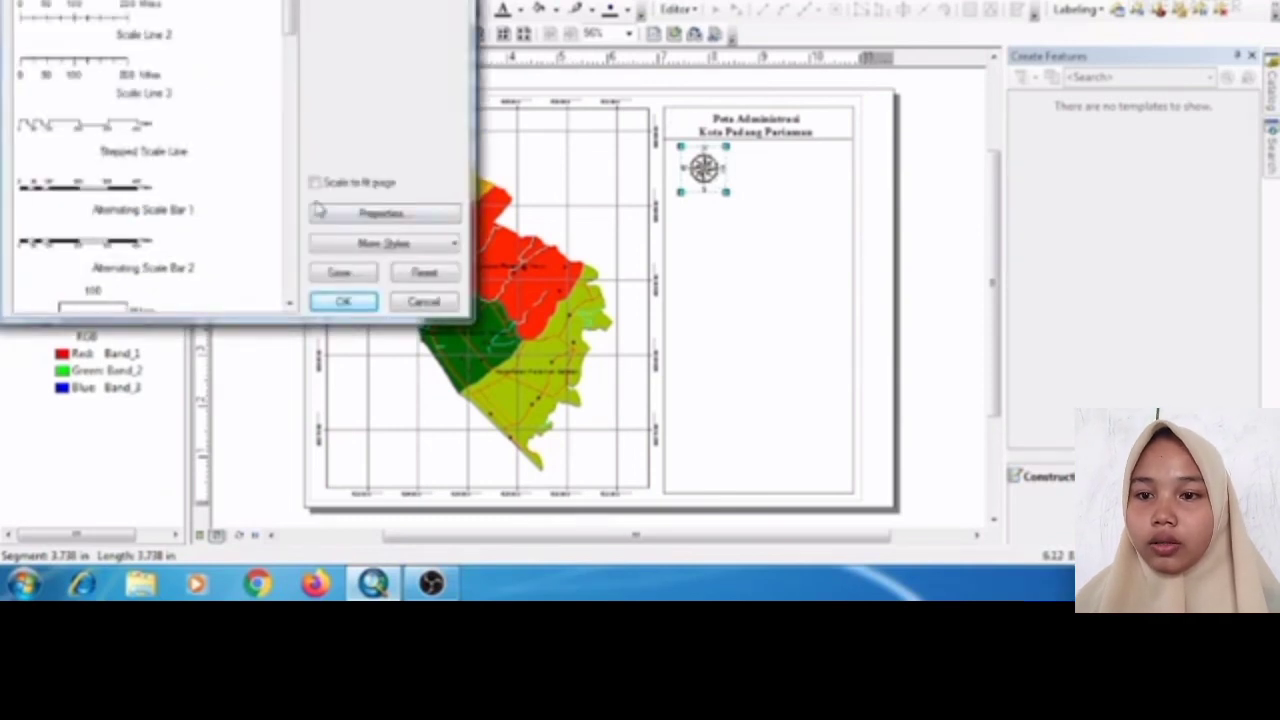
{"action": "left_click", "coordinate": [341, 299]}
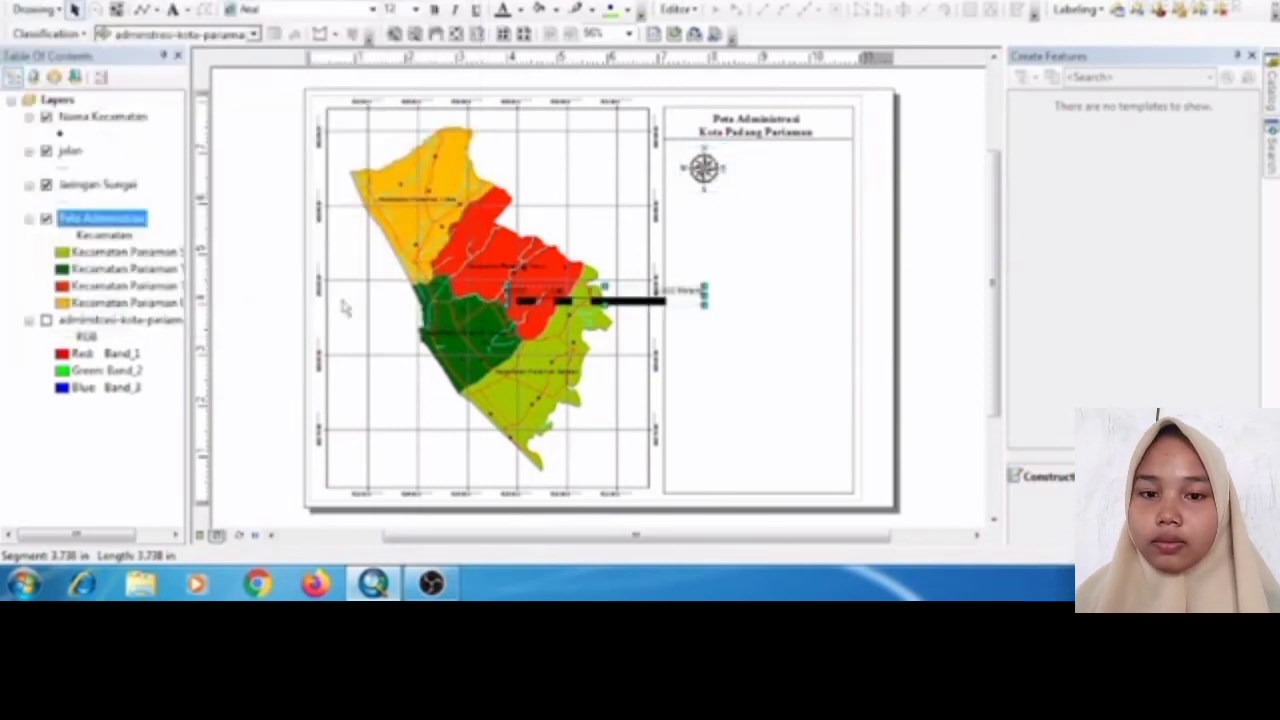
{"action": "left_click_drag", "start_coordinate": [590, 293], "coordinate": [806, 206]}
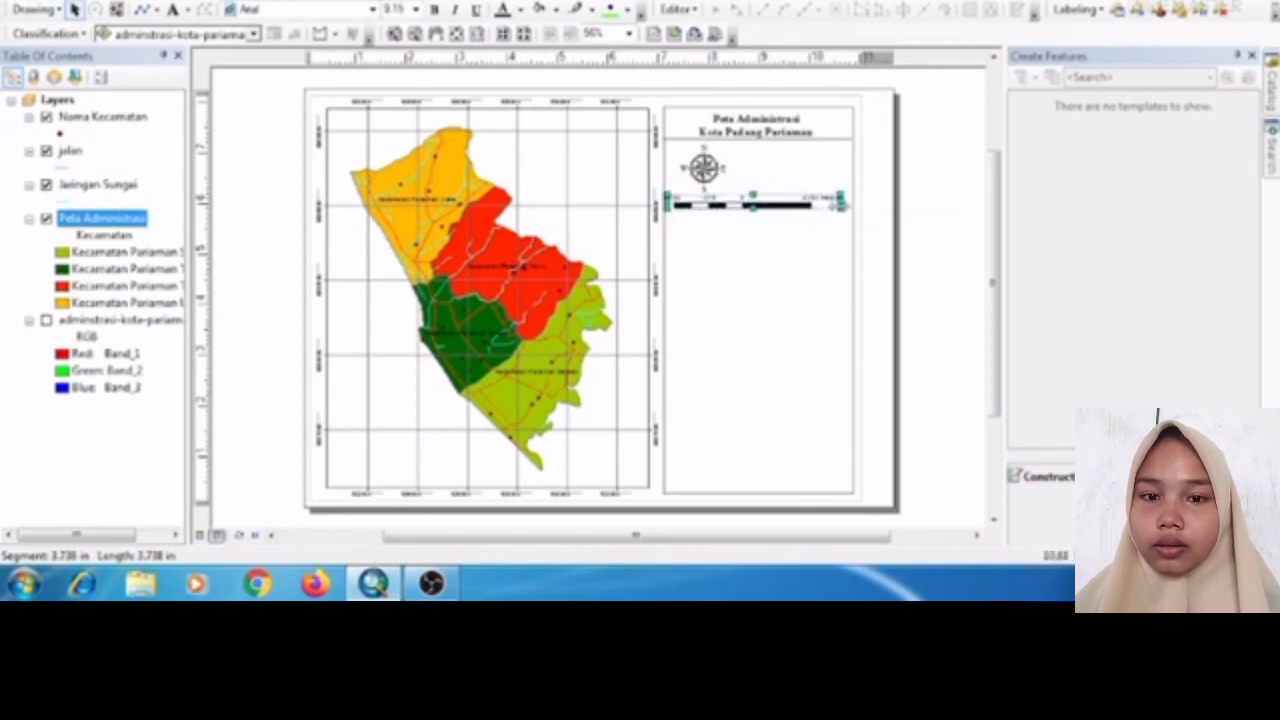
{"action": "left_click_drag", "start_coordinate": [804, 205], "coordinate": [811, 205]}
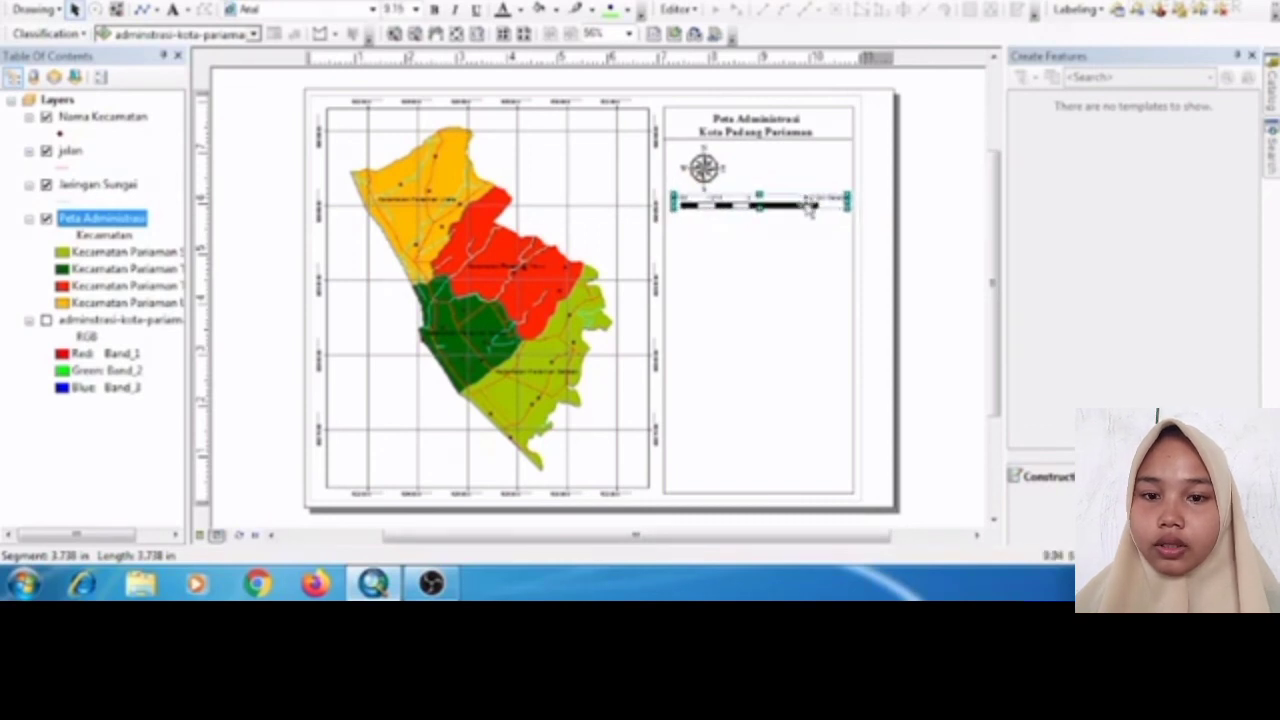
{"action": "left_click", "coordinate": [810, 207]}
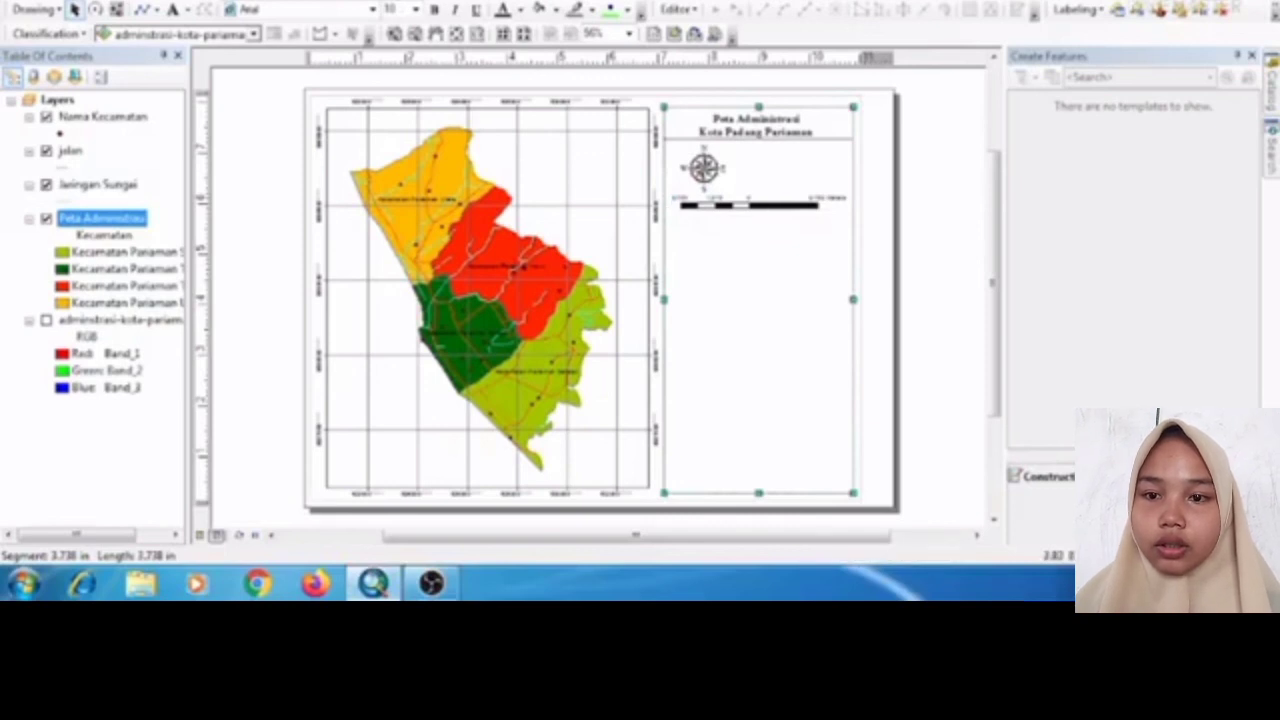
- Insert the text "Skala 1 : 80,000" and place it beside the north arrow, above the scale bar
{"action": "left_click", "coordinate": [193, 1]}
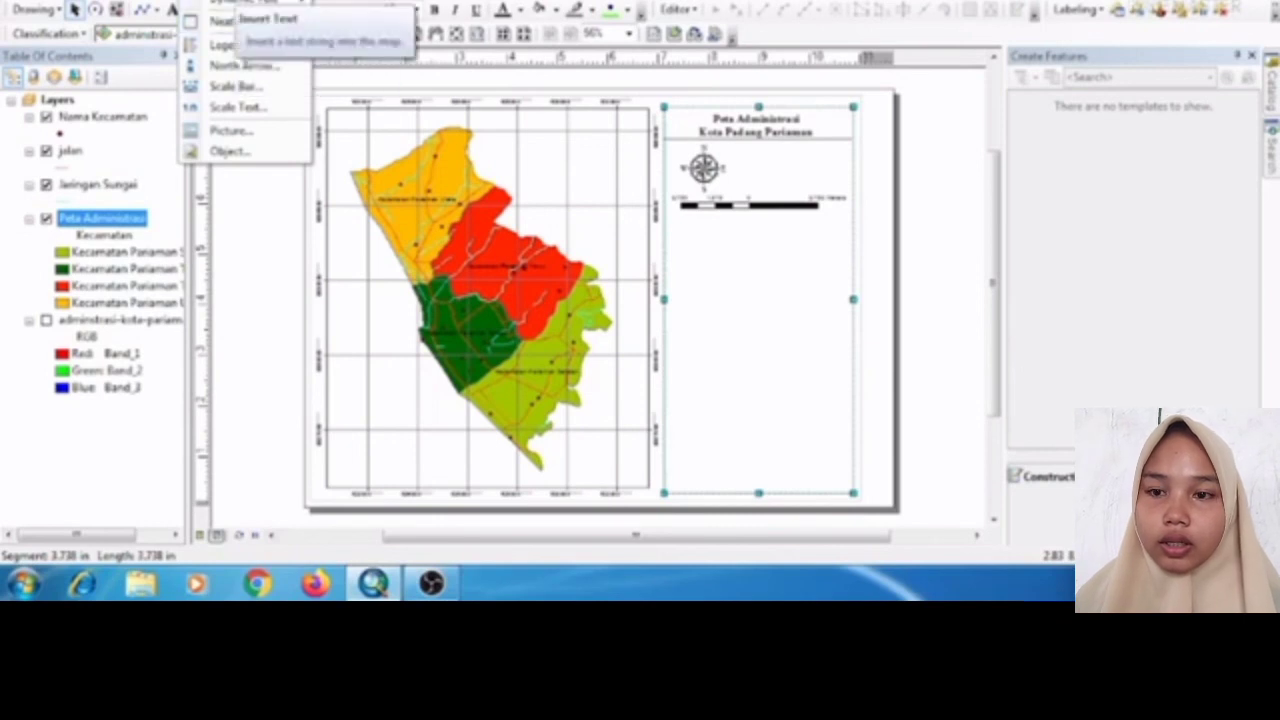
{"action": "left_click", "coordinate": [232, 45]}
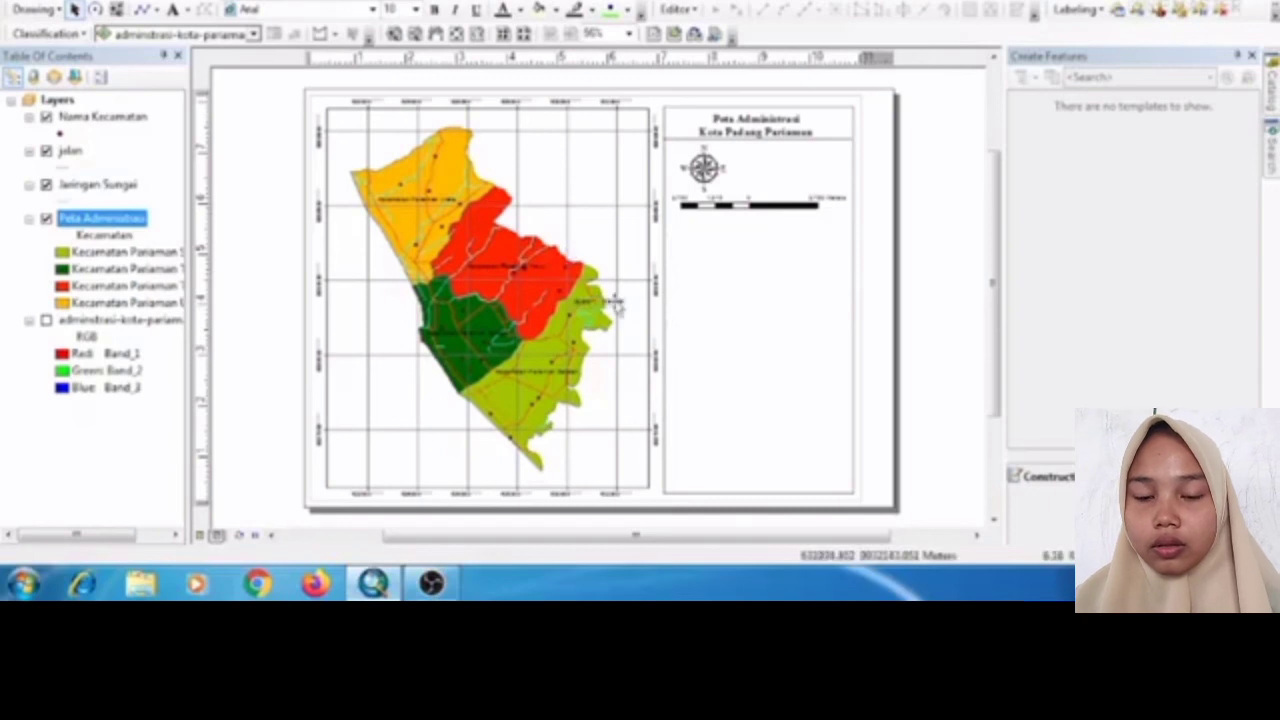
{"action": "left_click_drag", "start_coordinate": [613, 302], "coordinate": [785, 172]}
{"action": "left_click", "coordinate": [785, 172]}
{"action": "left_click", "coordinate": [788, 177]}
- Set the scale text's font size to 14 and adjust its position beside the north arrow
{"action": "right_click", "coordinate": [786, 172]}
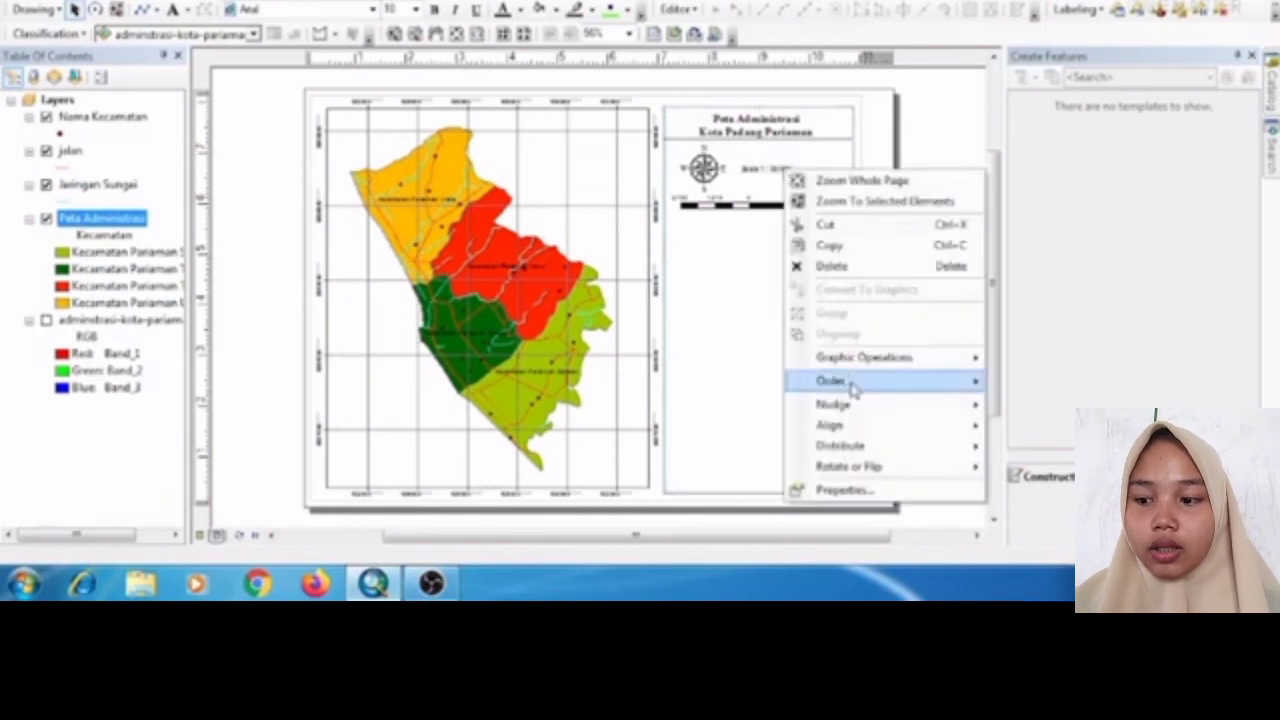
{"action": "left_click", "coordinate": [843, 491]}
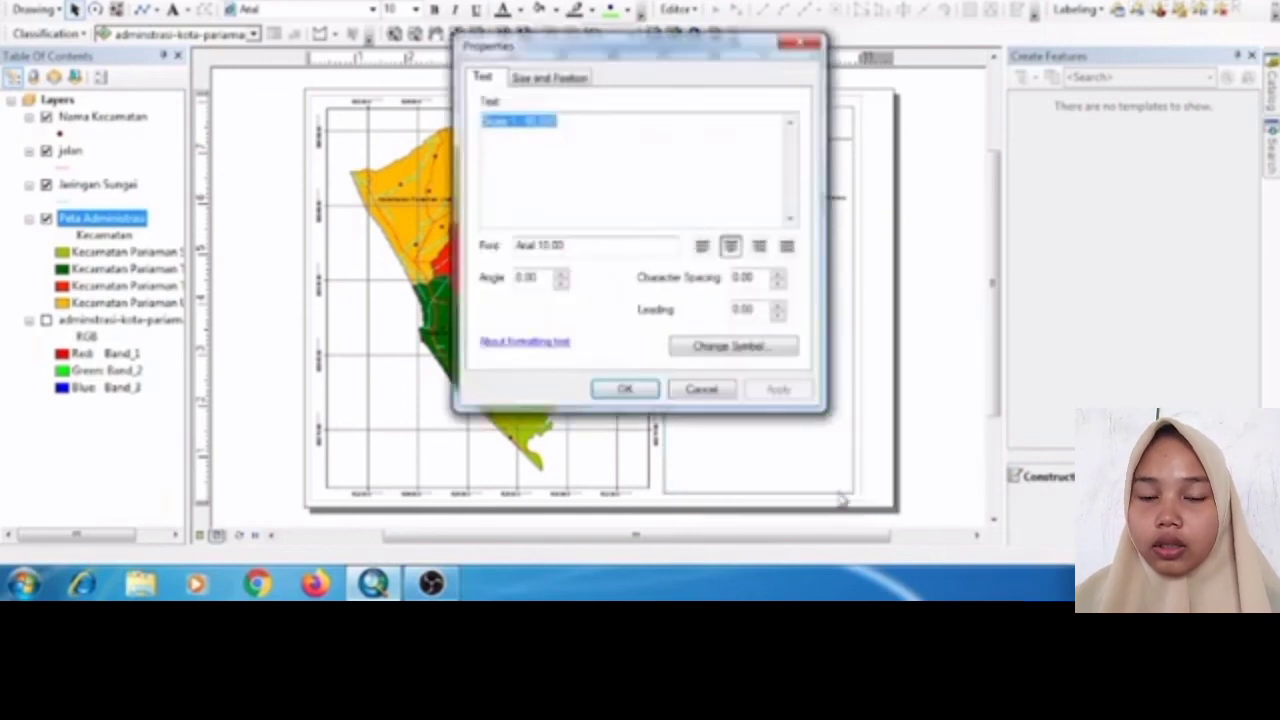
{"action": "left_click", "coordinate": [733, 347]}
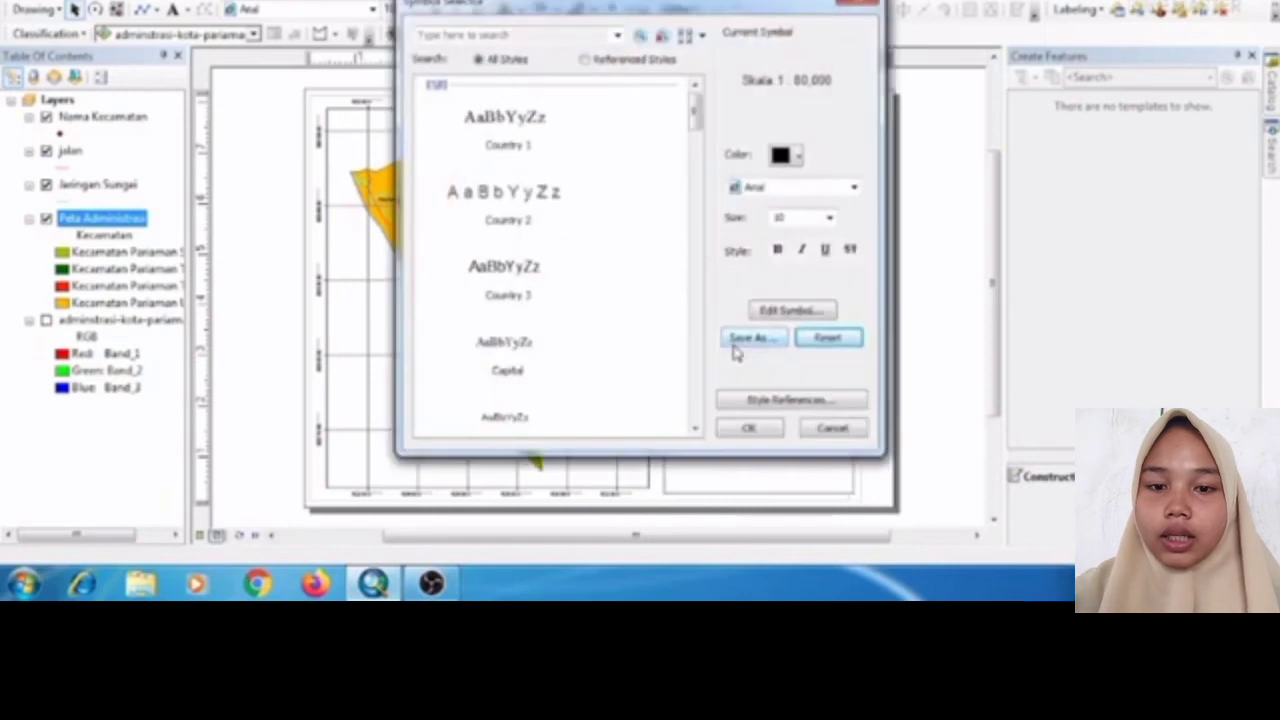
{"action": "left_click", "coordinate": [829, 219]}
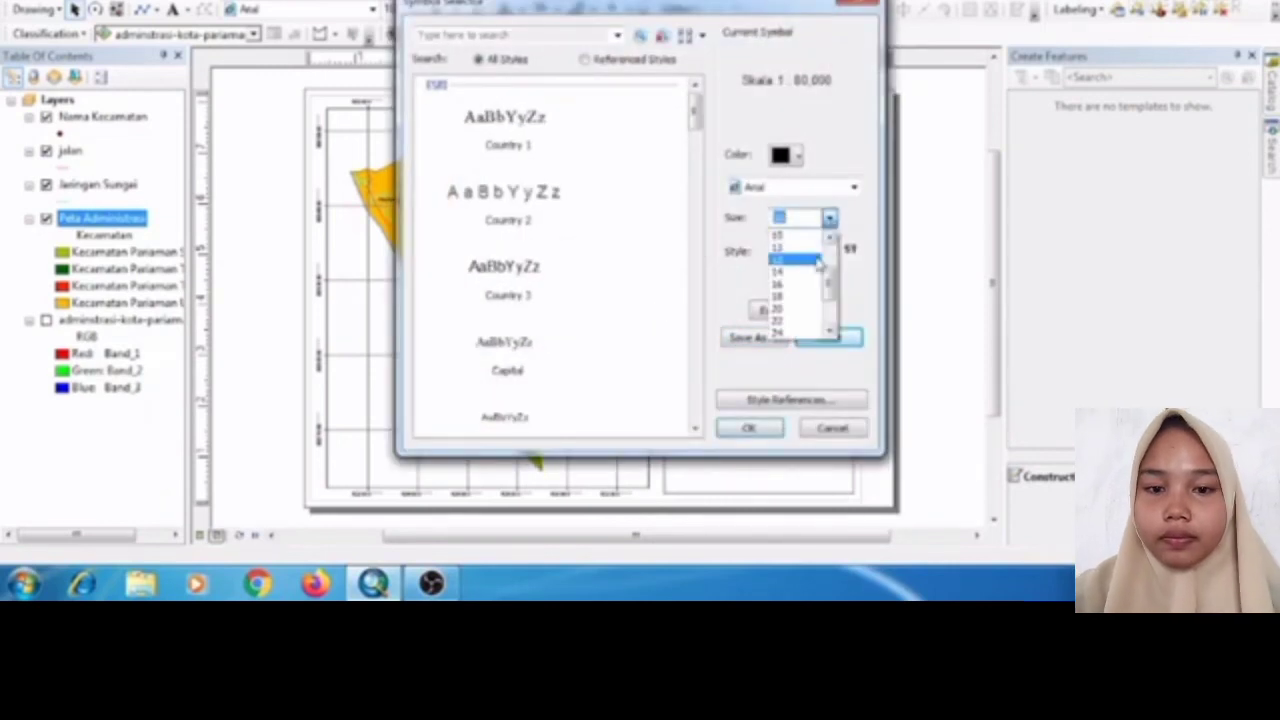
{"action": "left_click", "coordinate": [808, 282]}
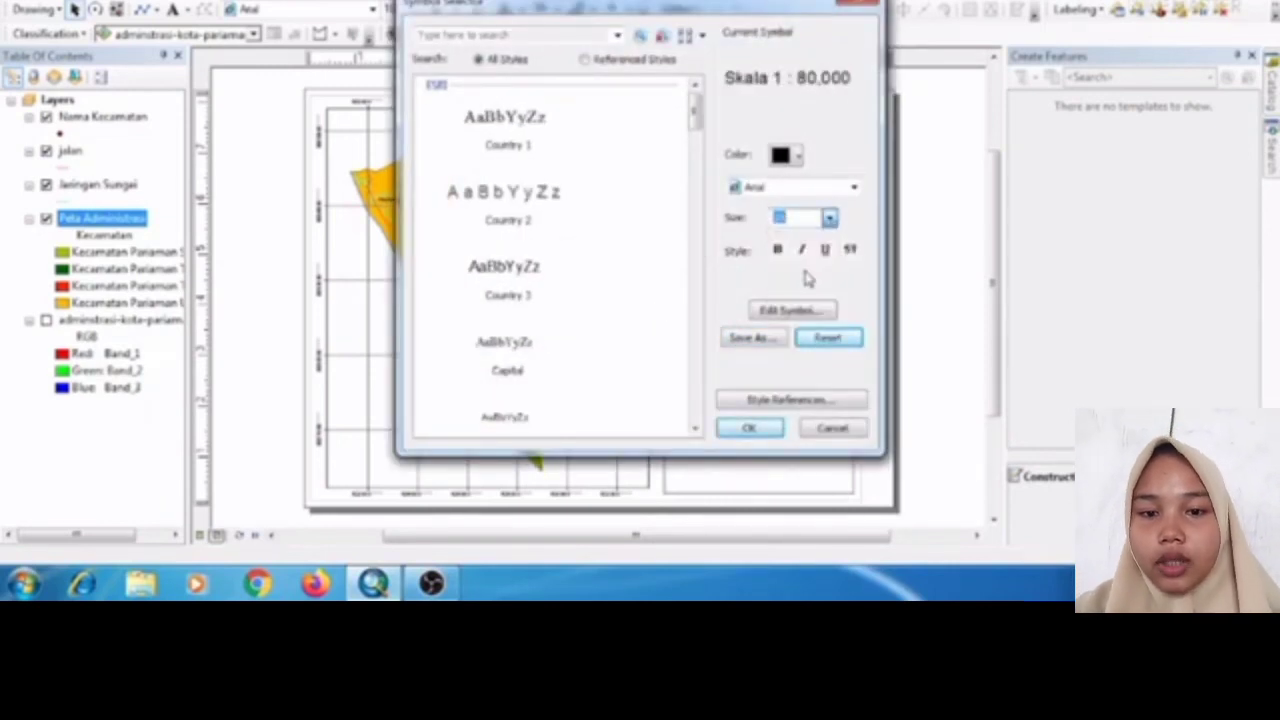
{"action": "left_click", "coordinate": [760, 430]}
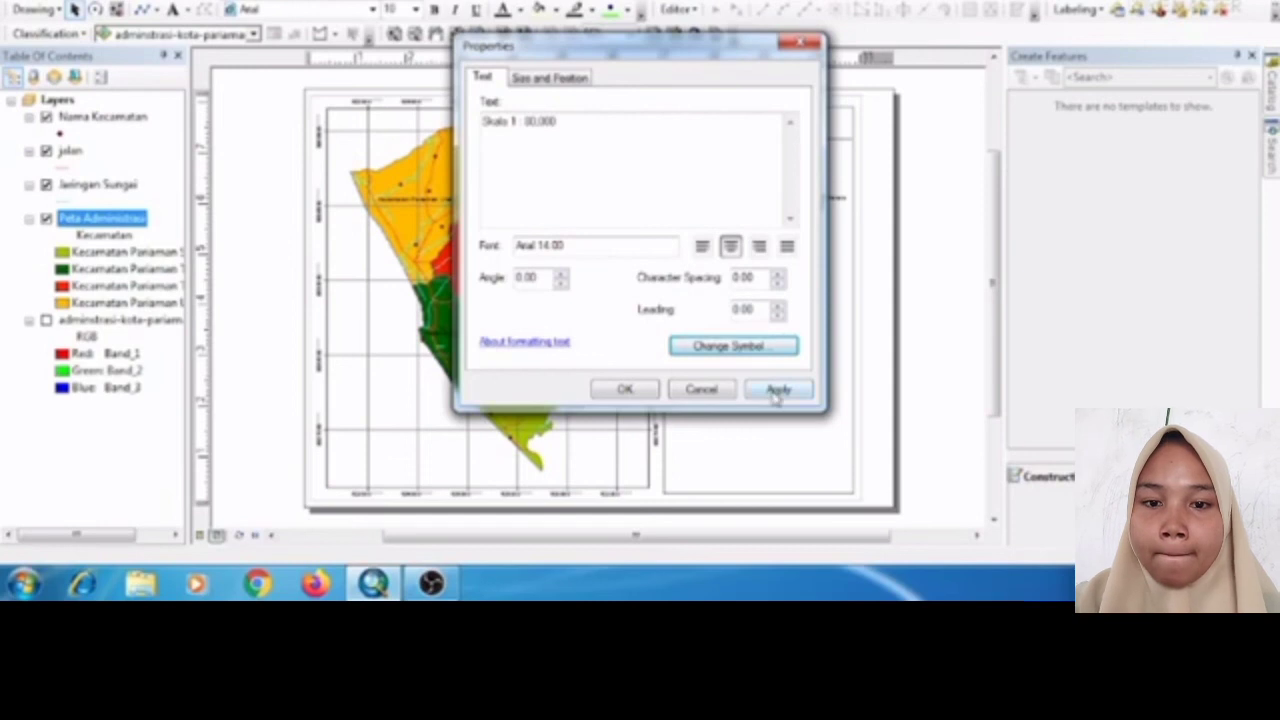
{"action": "left_click", "coordinate": [776, 392]}
{"action": "left_click", "coordinate": [624, 390]}
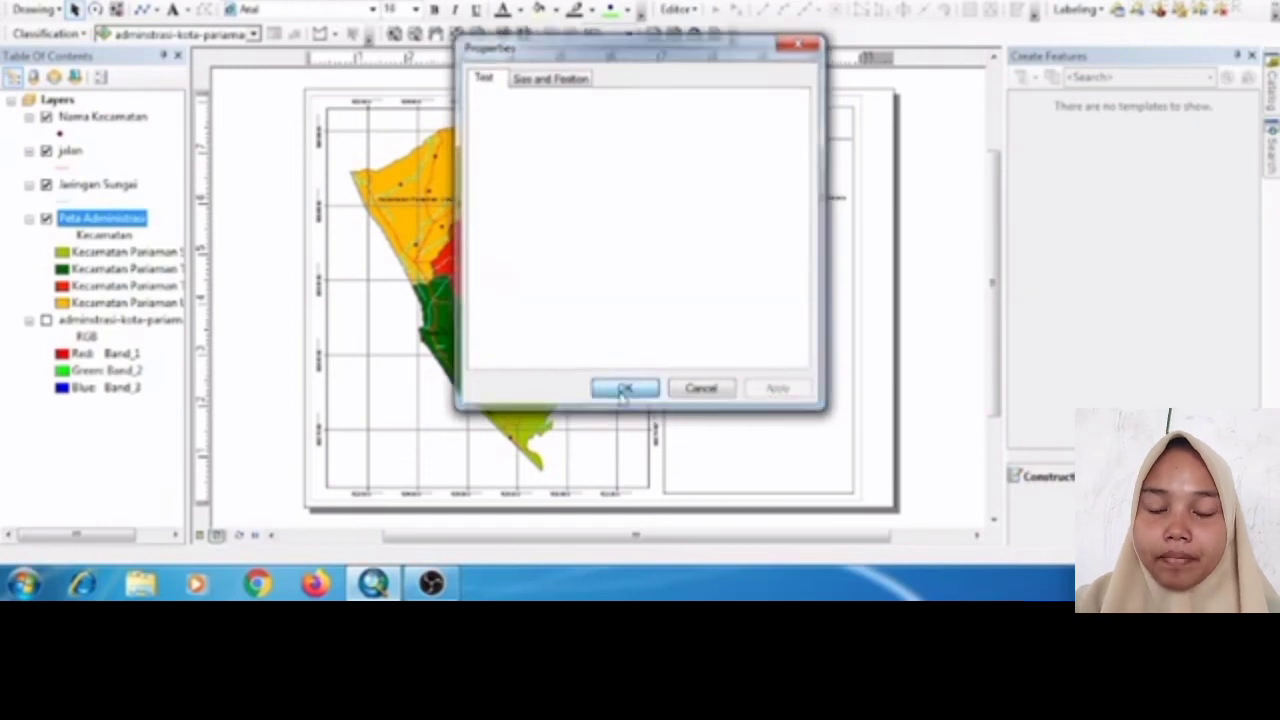
{"action": "left_click", "coordinate": [767, 172]}
{"action": "left_click_drag", "start_coordinate": [767, 173], "coordinate": [770, 176]}
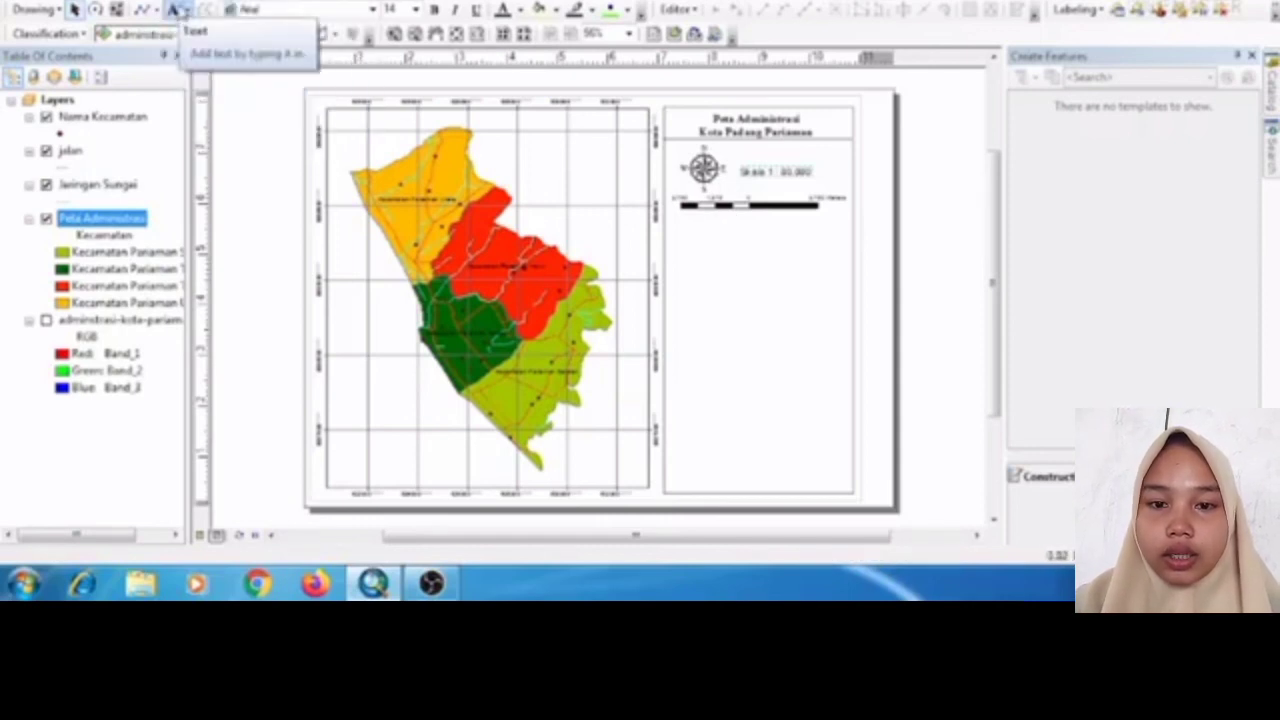
- Draw a horizontal divider line about 3.74 in long across the information rectangle below the scale bar
{"action": "left_click", "coordinate": [147, 10]}
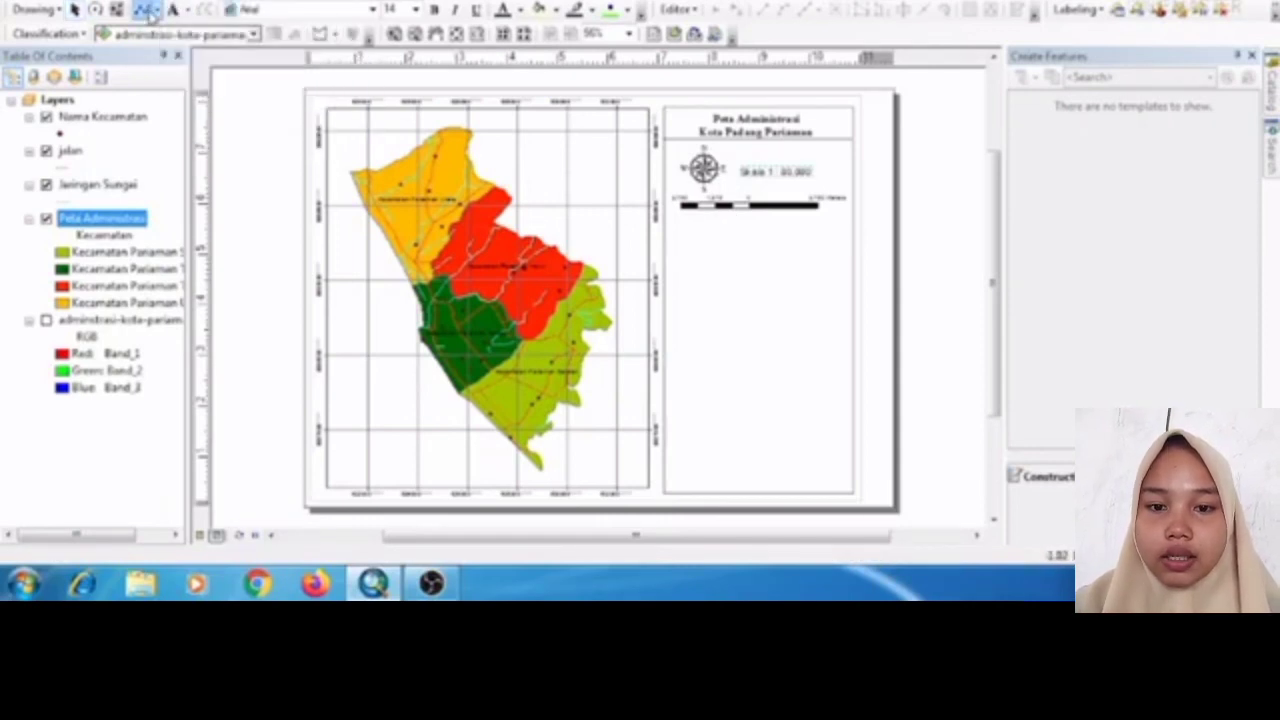
{"action": "left_click", "coordinate": [667, 221]}
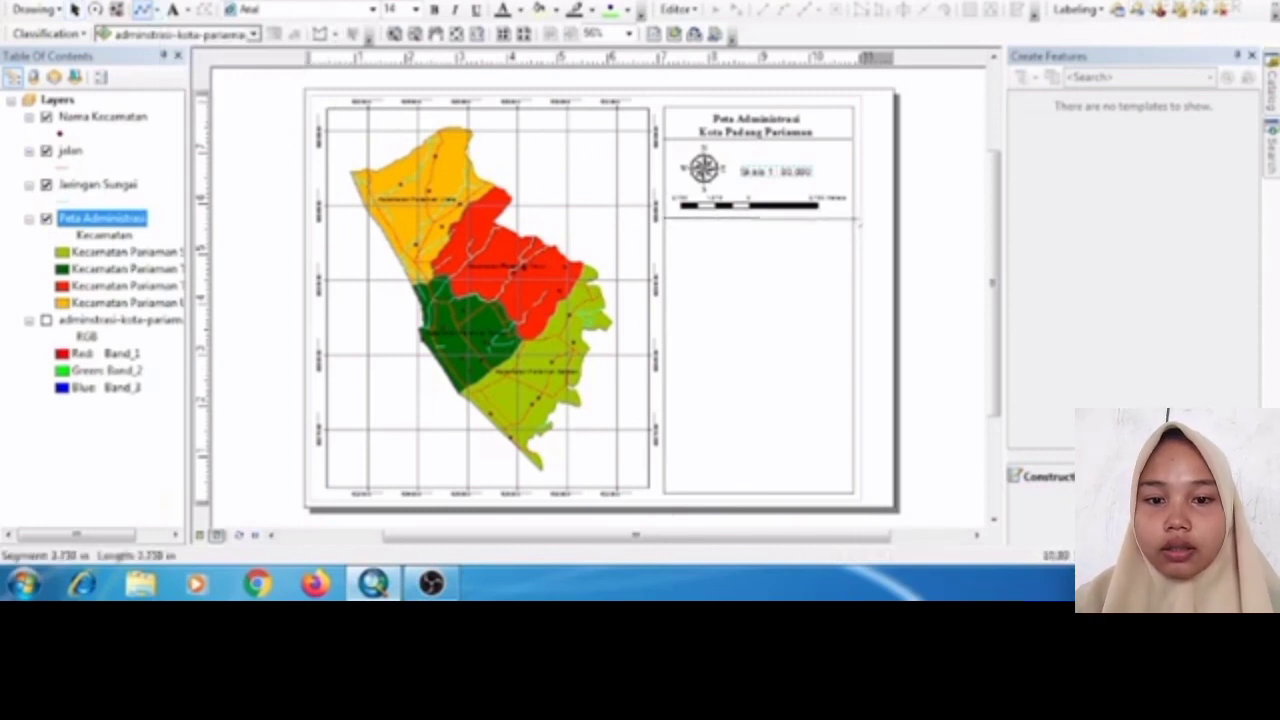
{"action": "double_click", "coordinate": [856, 223]}
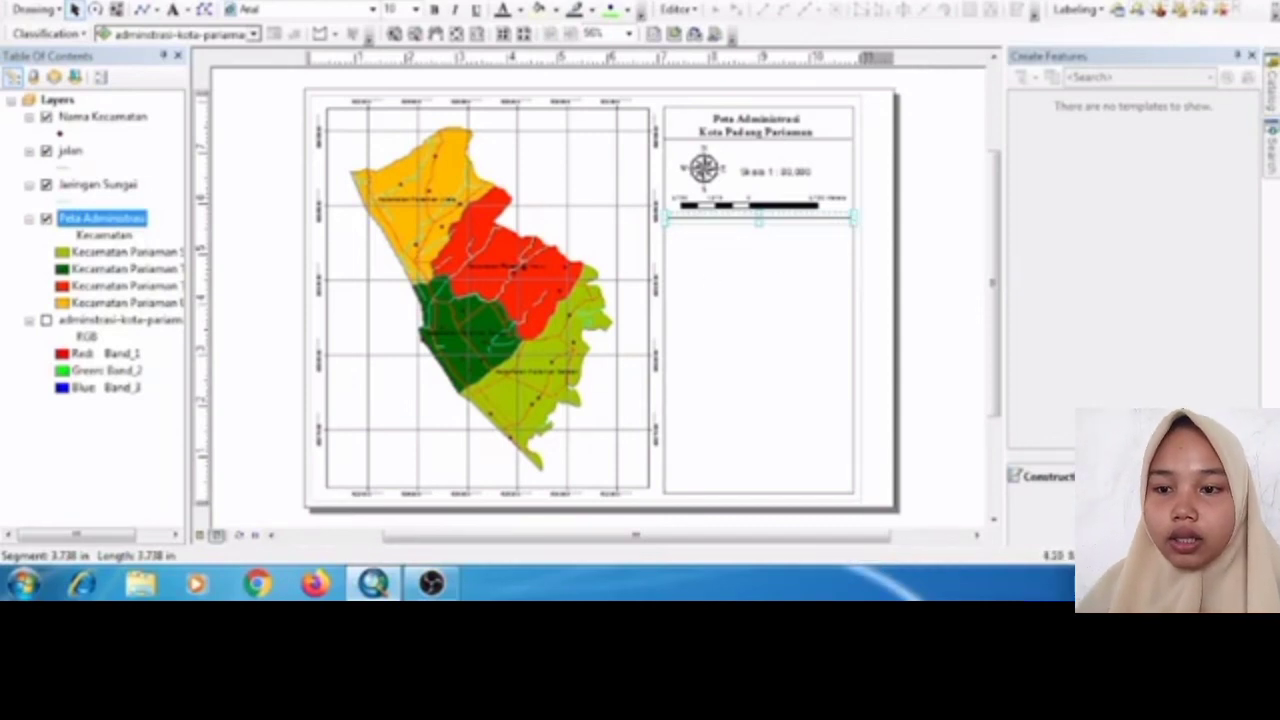
- Start a one-column legend that includes the Nama Kecamatan, jalan, Jaringan Sungai and Peta Administrasi layers
{"action": "left_click", "coordinate": [194, 0]}
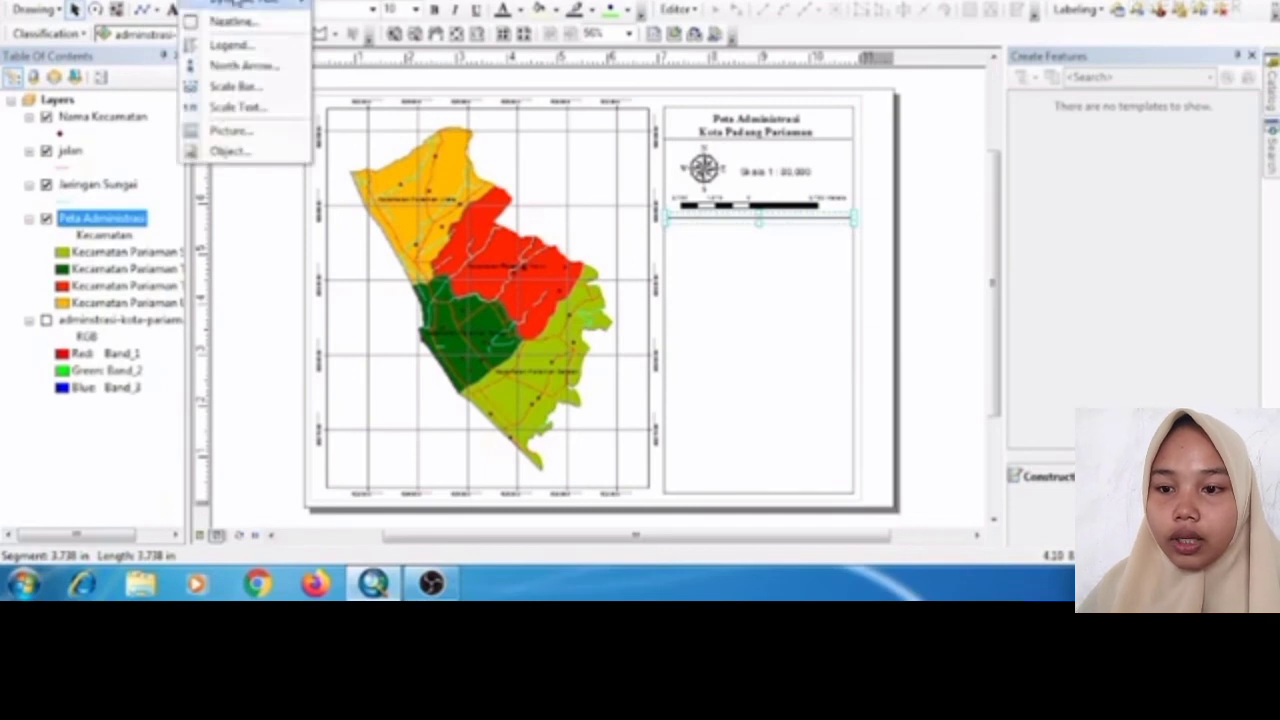
{"action": "left_click", "coordinate": [250, 45]}
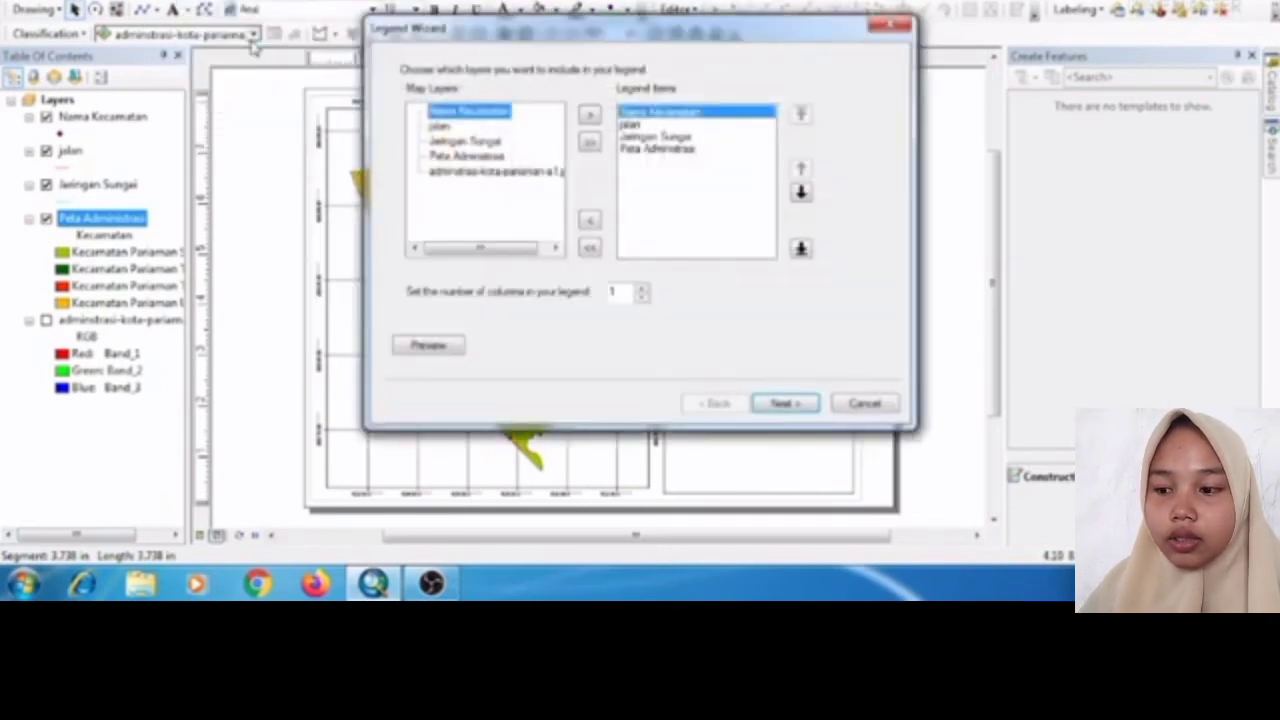
{"action": "left_click", "coordinate": [783, 403]}
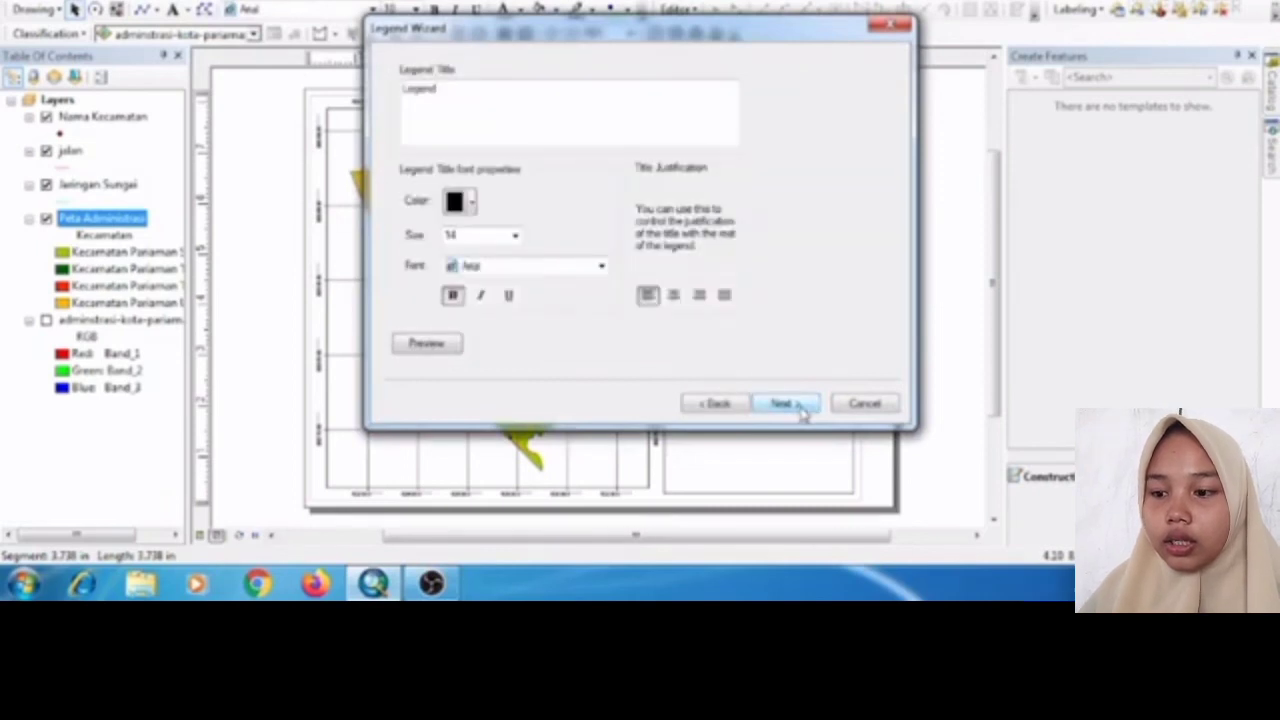
{"action": "left_click", "coordinate": [726, 405]}
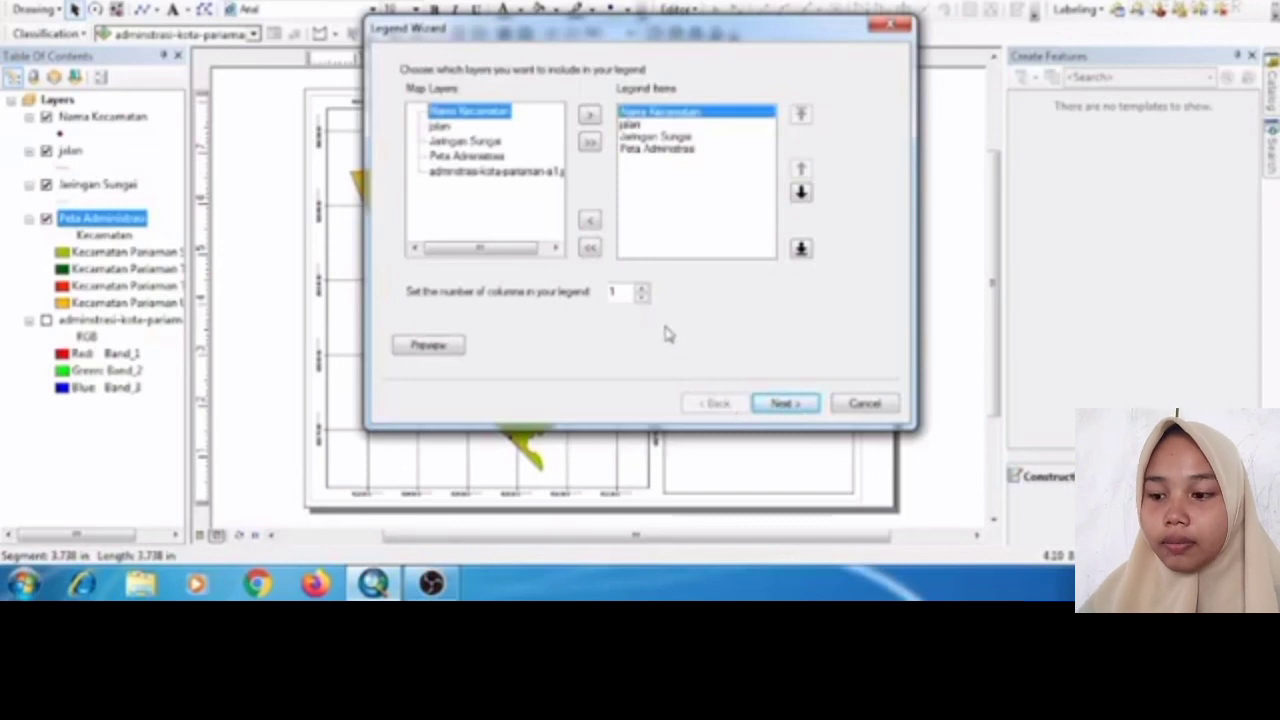
{"action": "left_click", "coordinate": [781, 403]}
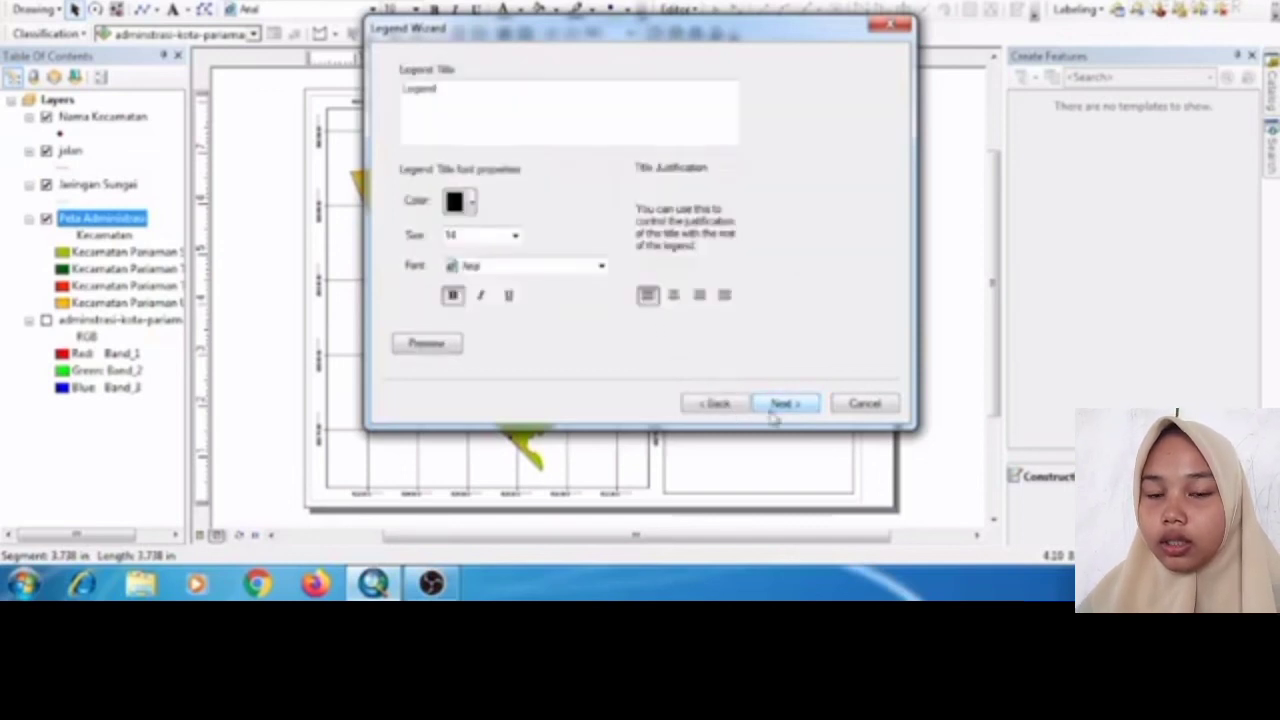
- Title the legend "Legenda", finish it with the default frame and spacing, and place it below the scale section's divider in the information rectangle
{"action": "left_click", "coordinate": [470, 88]}
{"action": "type", "text": "s"}
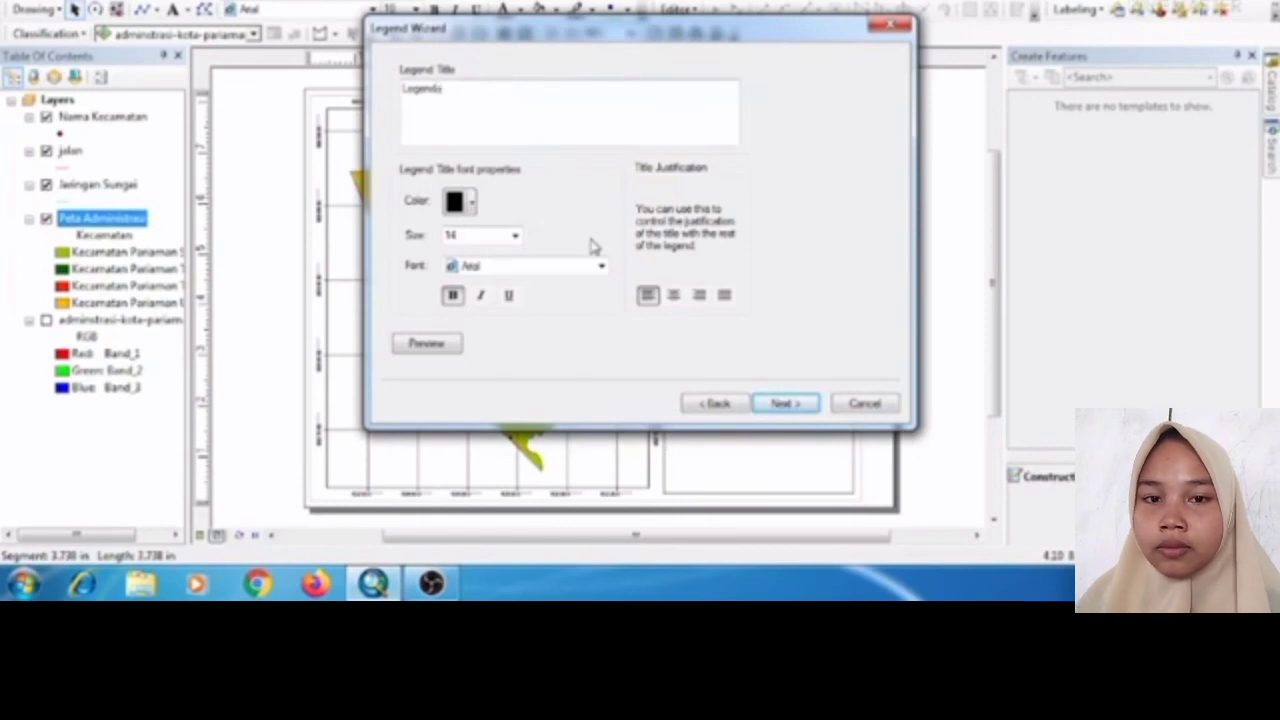
{"action": "left_click", "coordinate": [785, 403]}
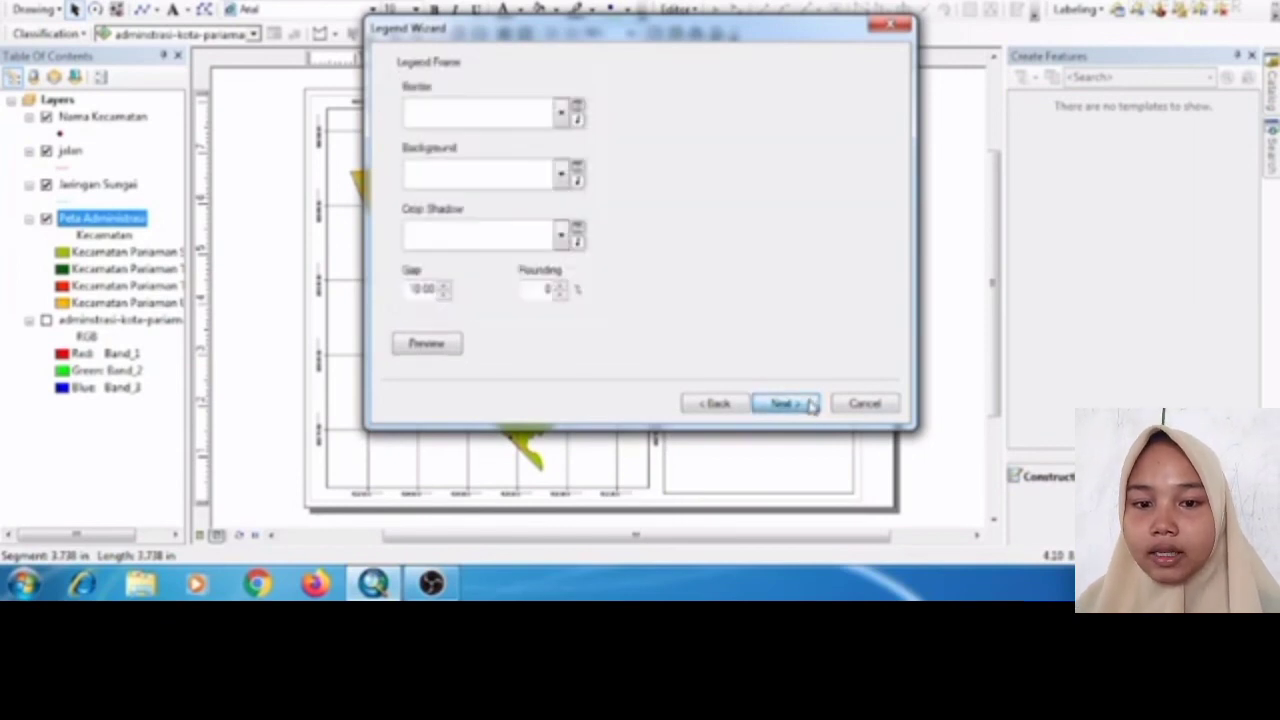
{"action": "left_click", "coordinate": [785, 403]}
{"action": "left_click", "coordinate": [785, 403]}
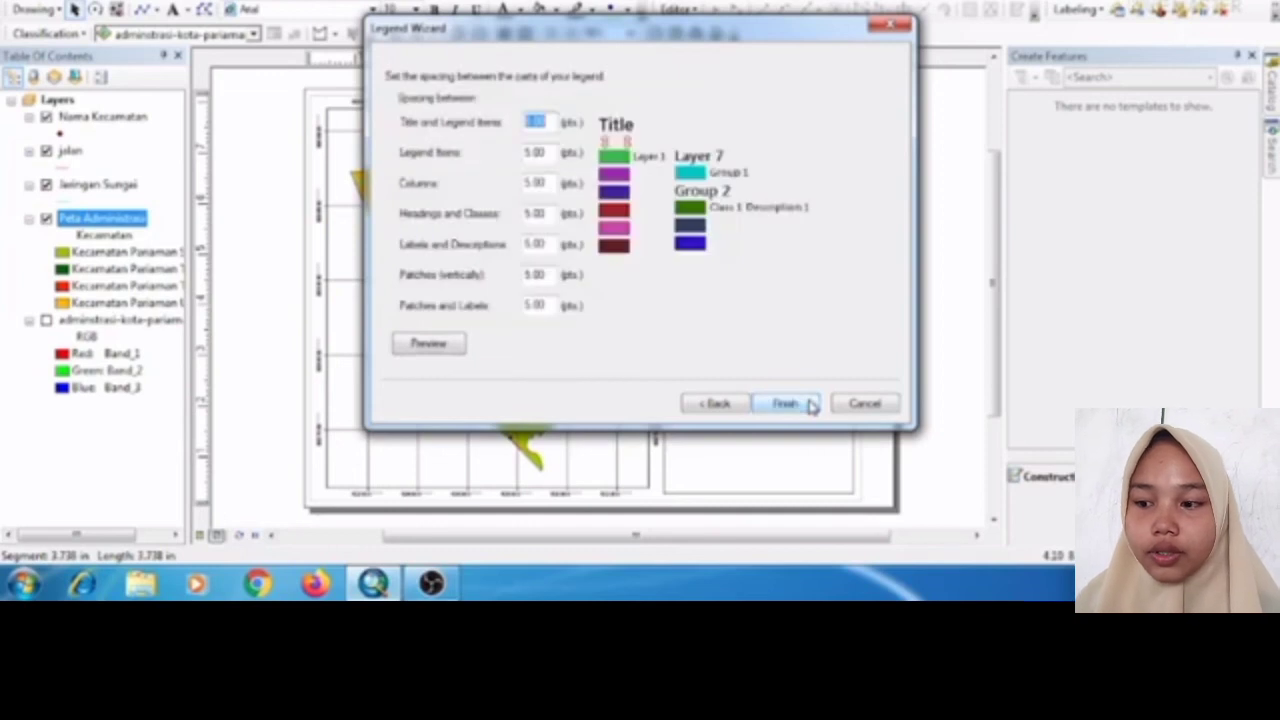
{"action": "left_click", "coordinate": [810, 404]}
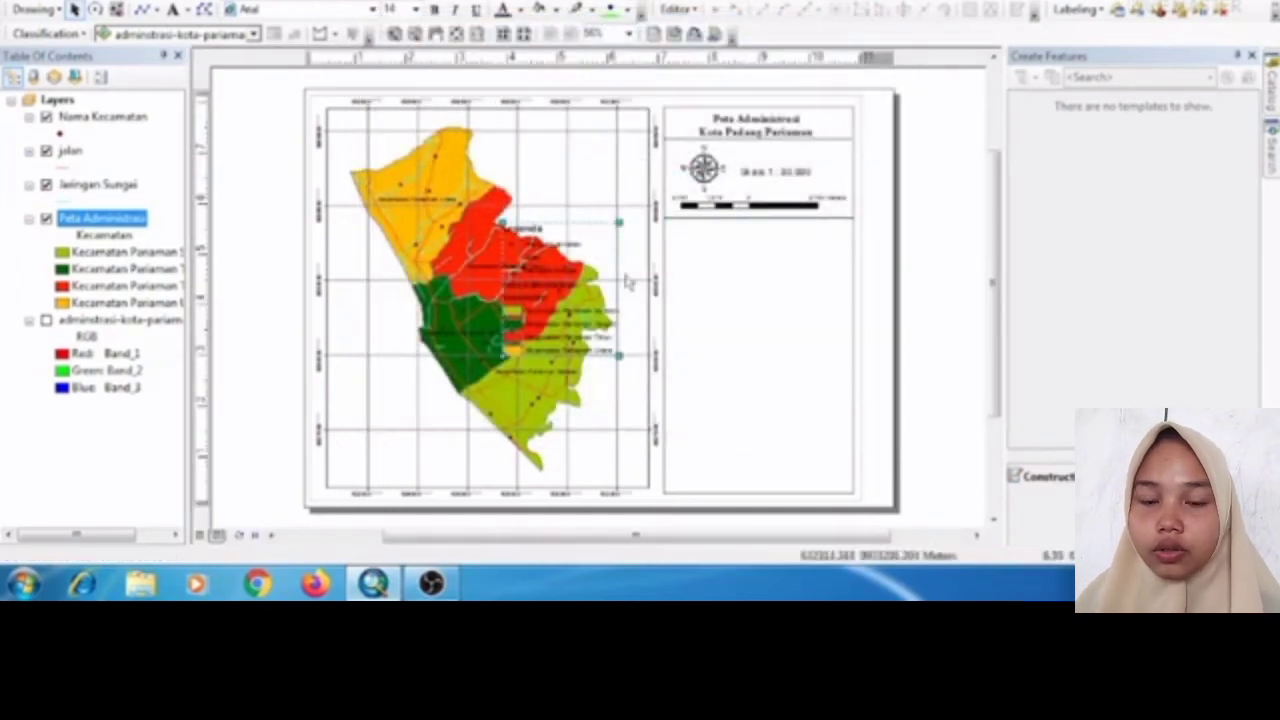
{"action": "left_click_drag", "start_coordinate": [588, 270], "coordinate": [756, 281]}
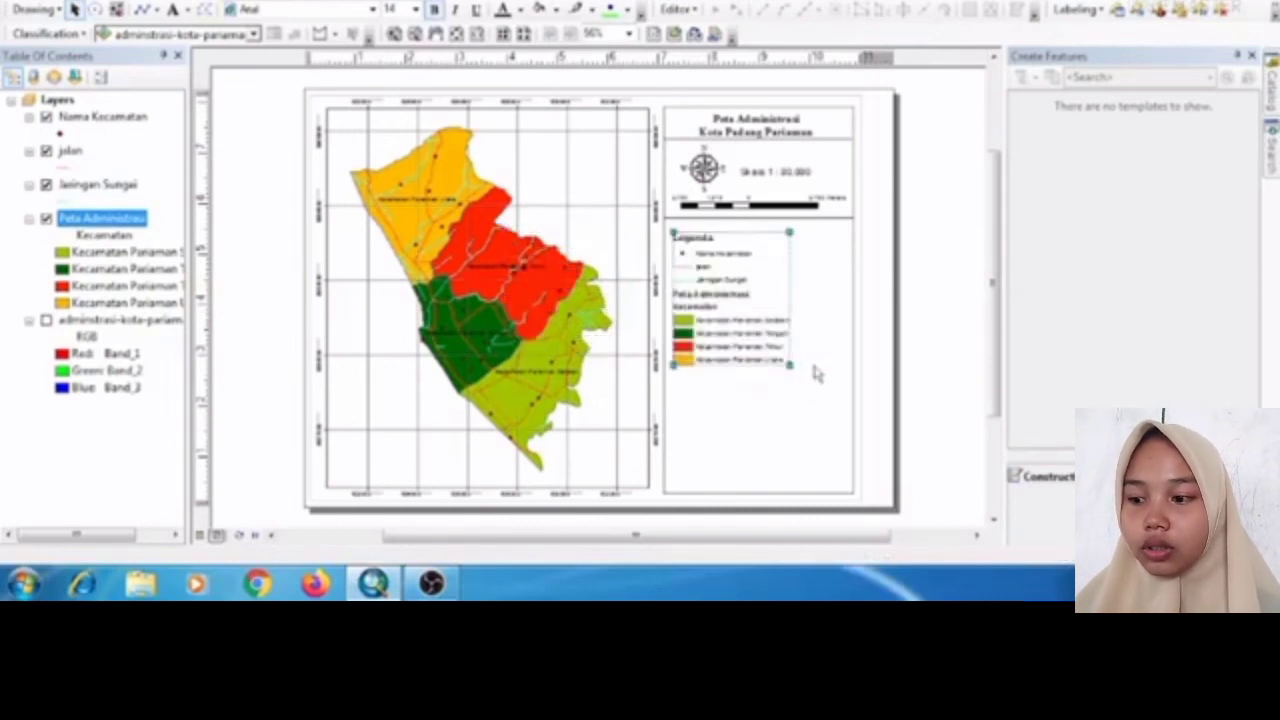
{"action": "left_click_drag", "start_coordinate": [759, 304], "coordinate": [772, 300]}
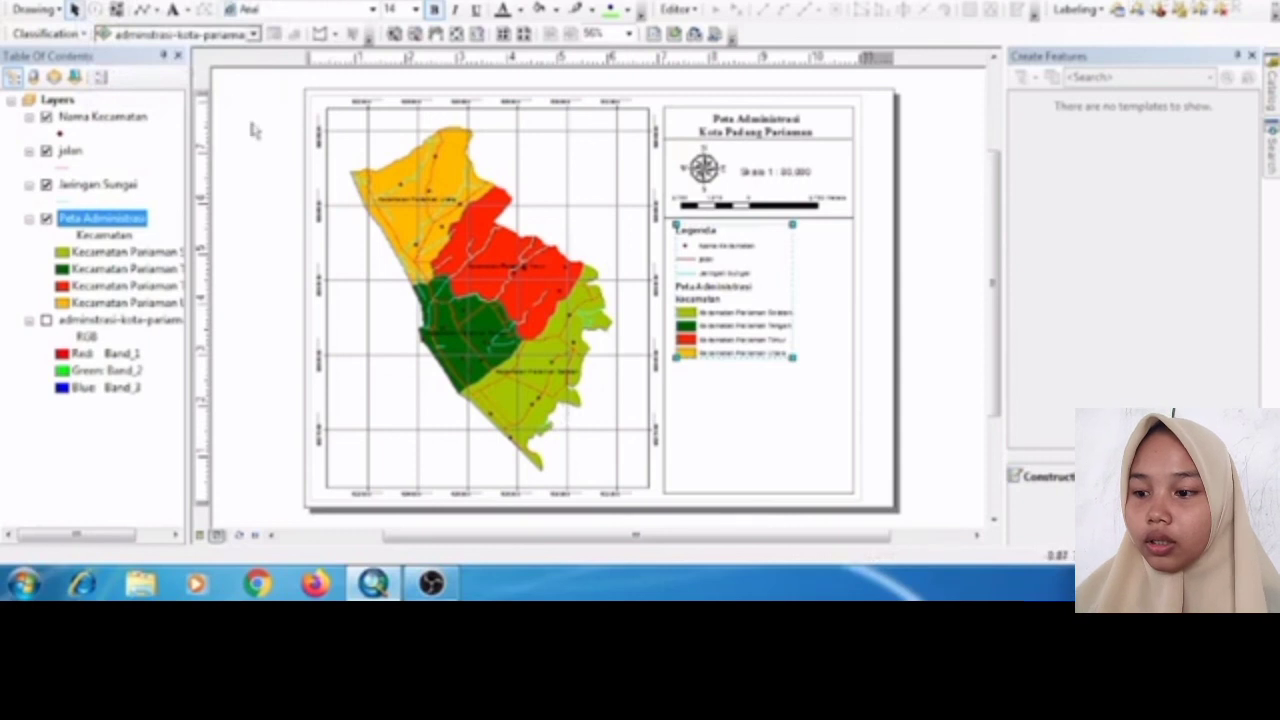
- Draw a horizontal divider line about 3.76 in long across the information rectangle just below the legend
{"action": "left_click", "coordinate": [143, 9]}
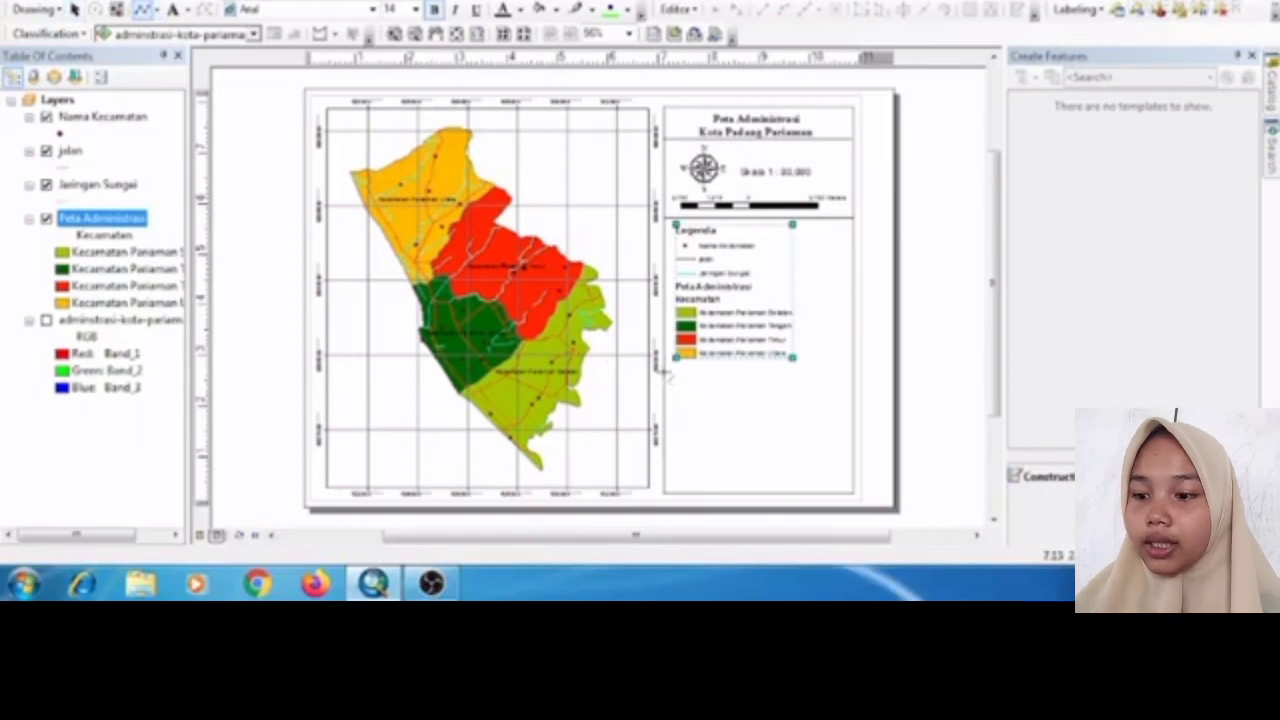
{"action": "left_click", "coordinate": [664, 372]}
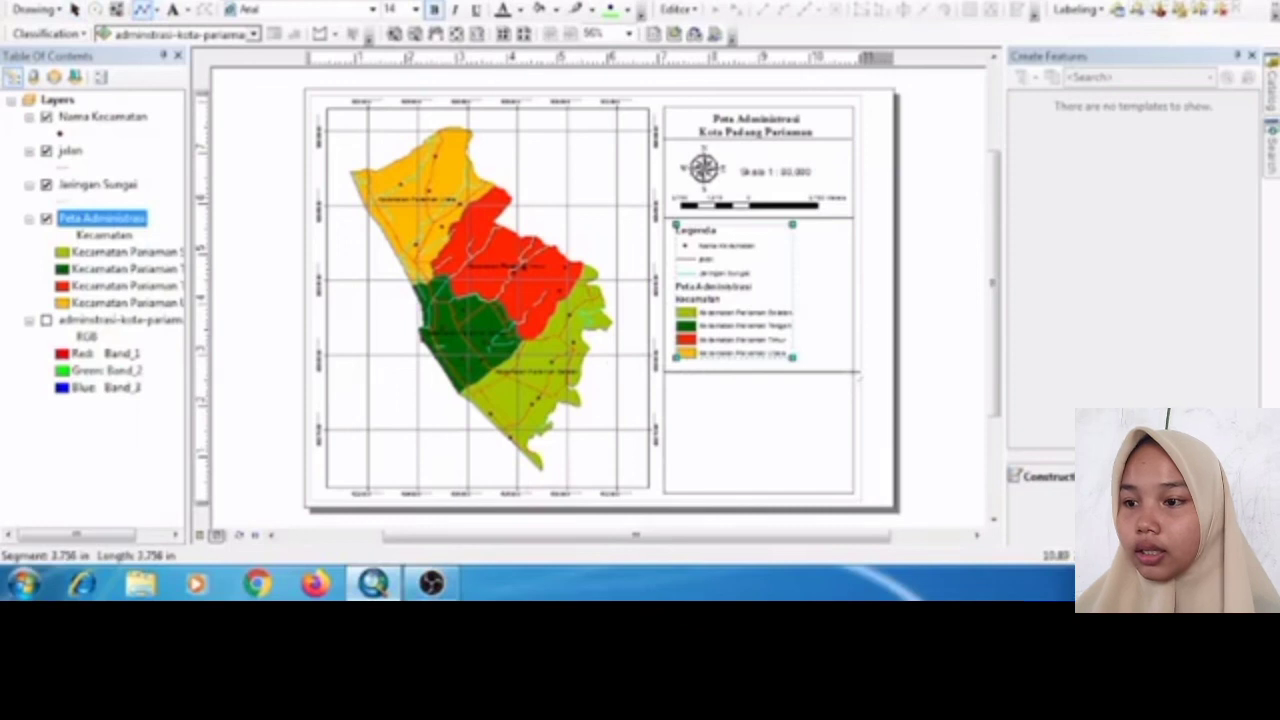
{"action": "double_click", "coordinate": [858, 373]}
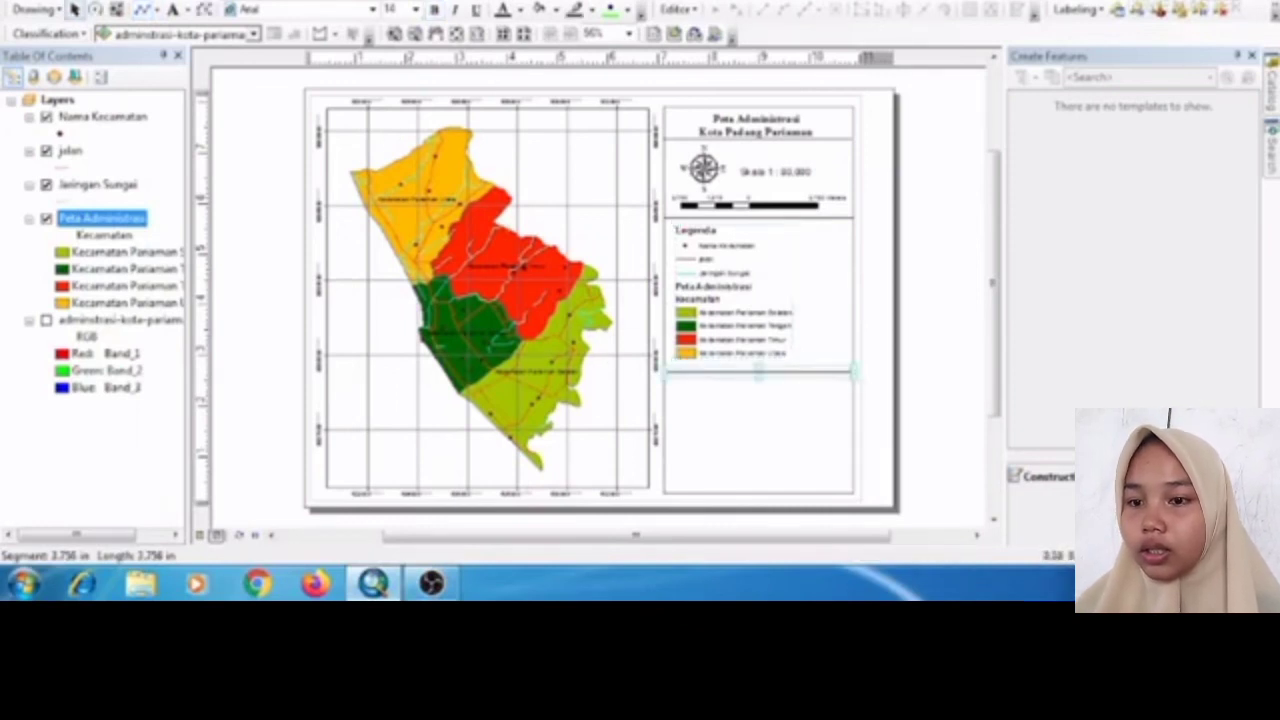
- Insert the text "Dibuat Oleh" and place it just below the divider under the legend
{"action": "left_click", "coordinate": [194, 0]}
{"action": "left_click", "coordinate": [208, 0]}
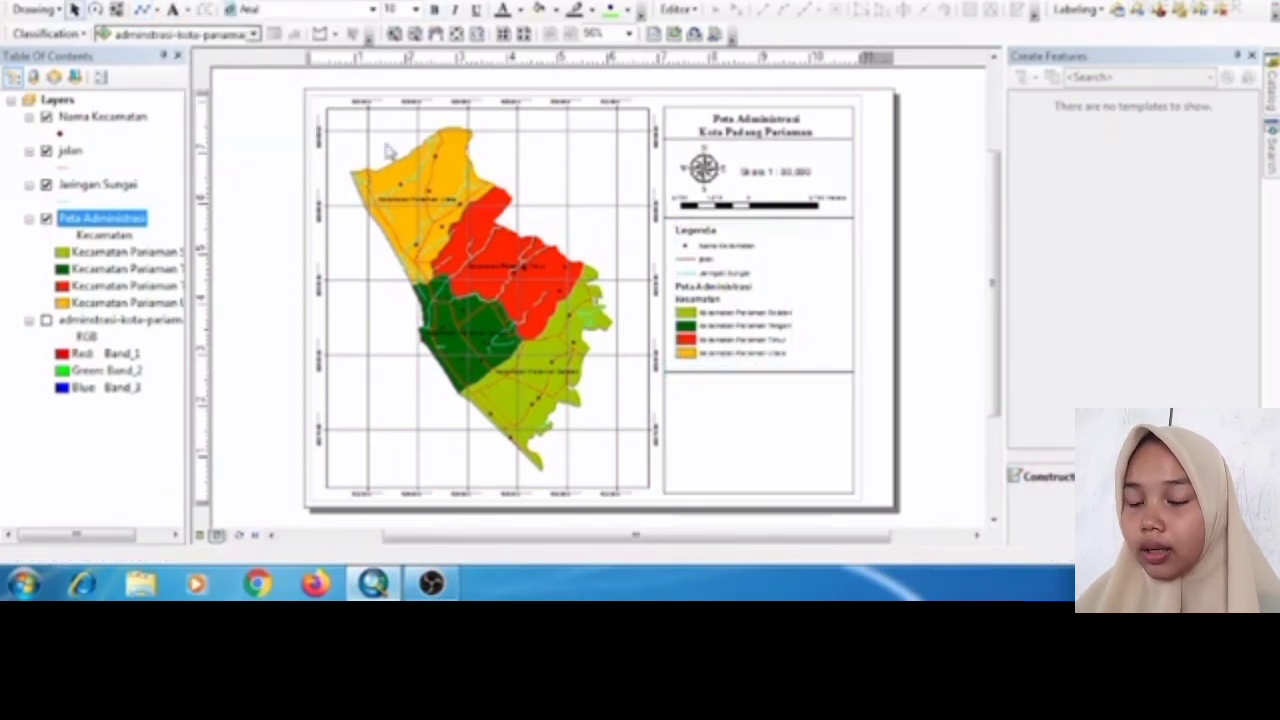
{"action": "type", "text": "Sumber Data"}
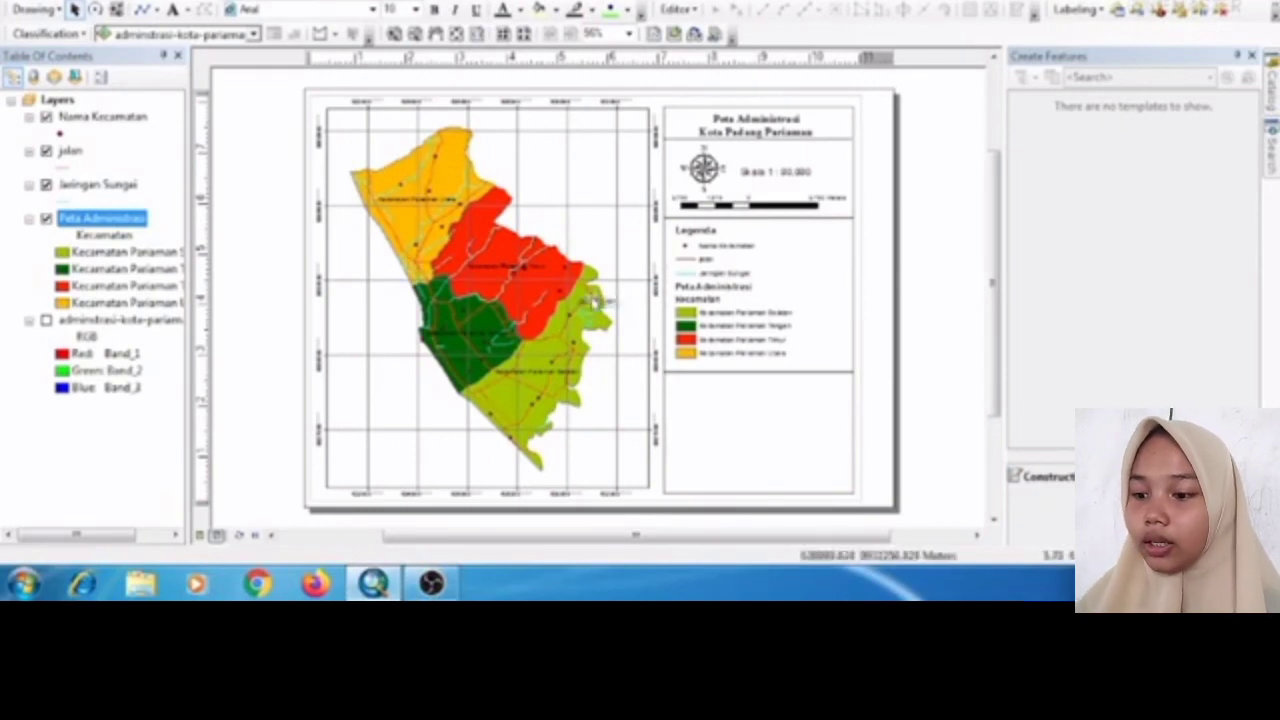
{"action": "left_click_drag", "start_coordinate": [597, 300], "coordinate": [740, 395]}
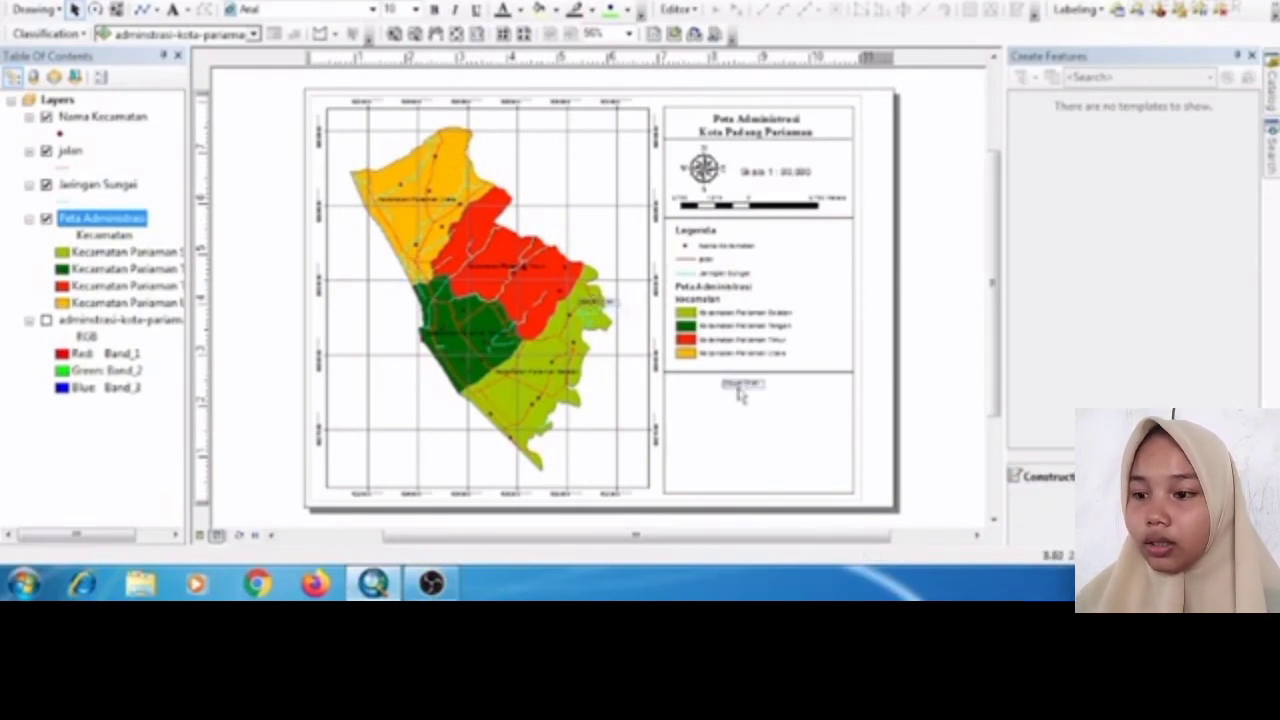
- Open the properties of the "Dibuat Oleh" text and start a new line after its wording
{"action": "right_click", "coordinate": [745, 393]}
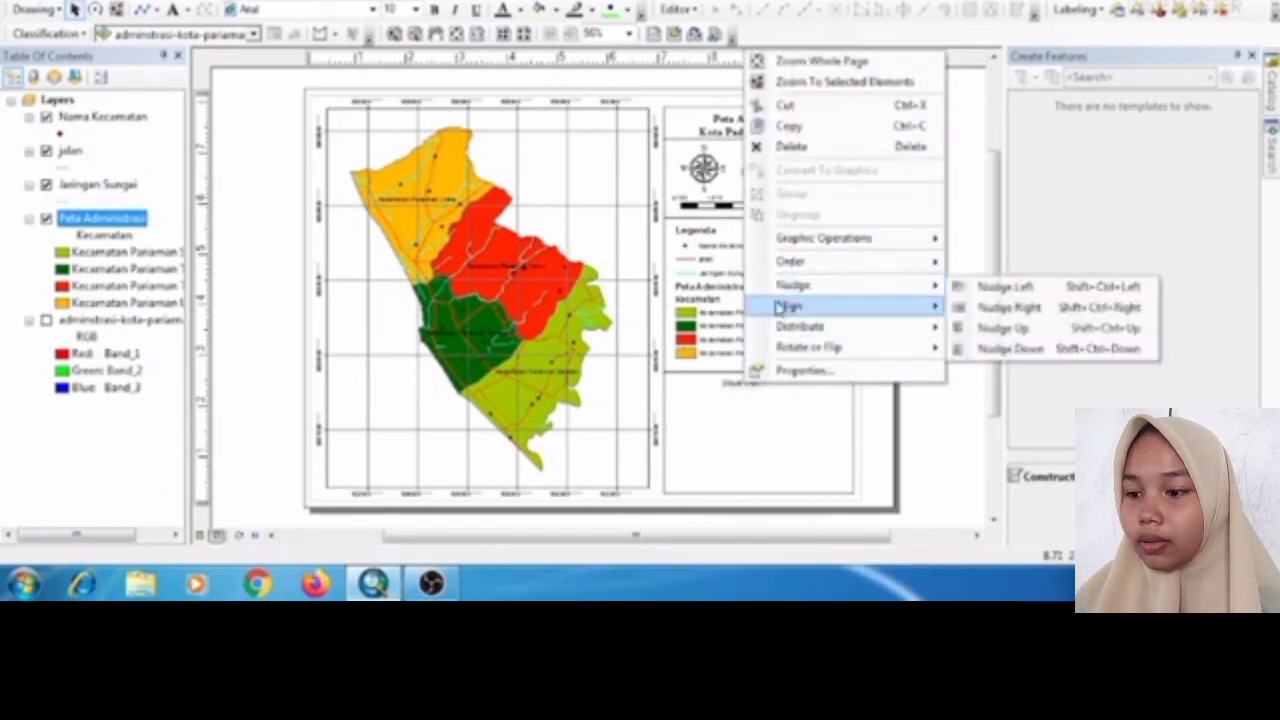
{"action": "left_click", "coordinate": [805, 370]}
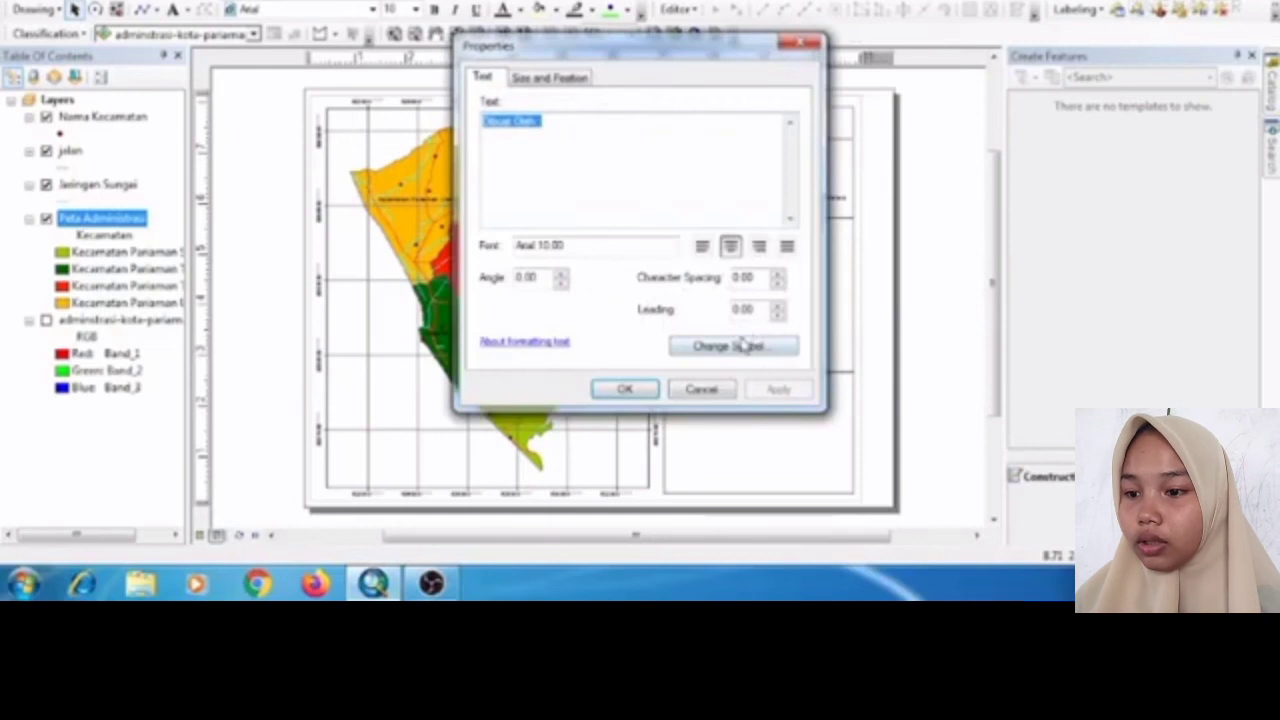
{"action": "left_click", "coordinate": [615, 130]}
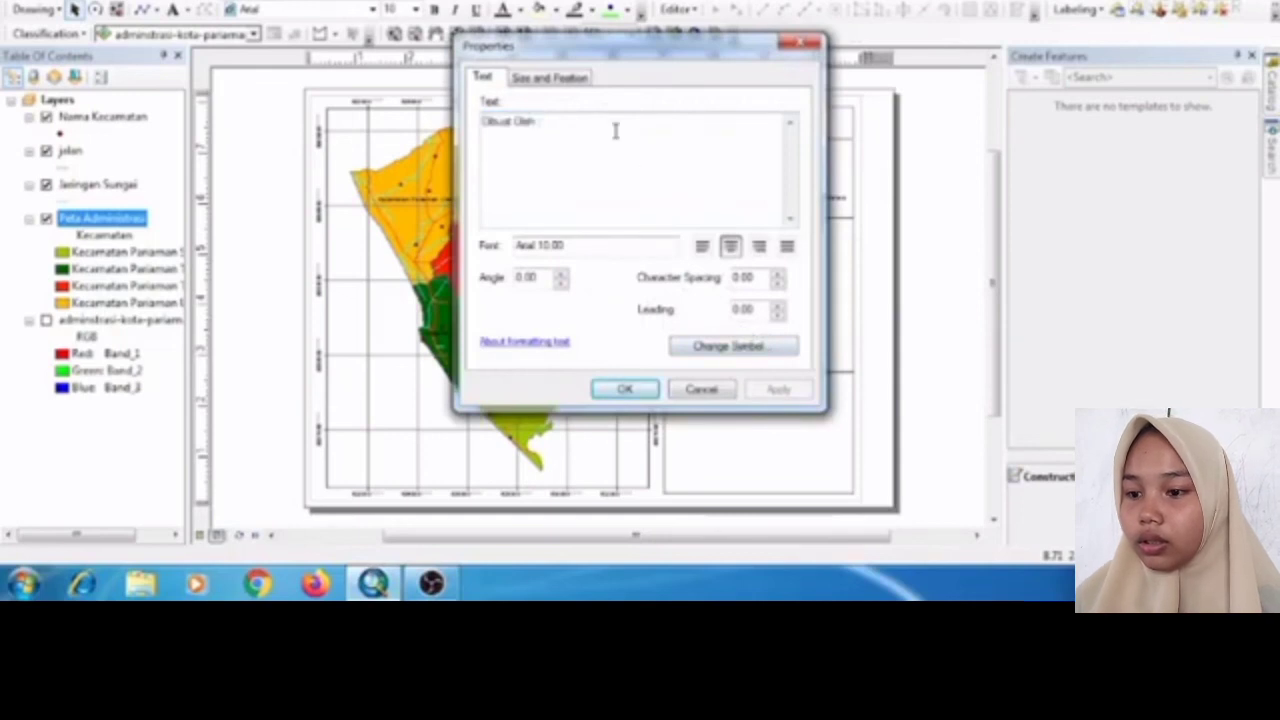
{"action": "key", "text": "Return"}
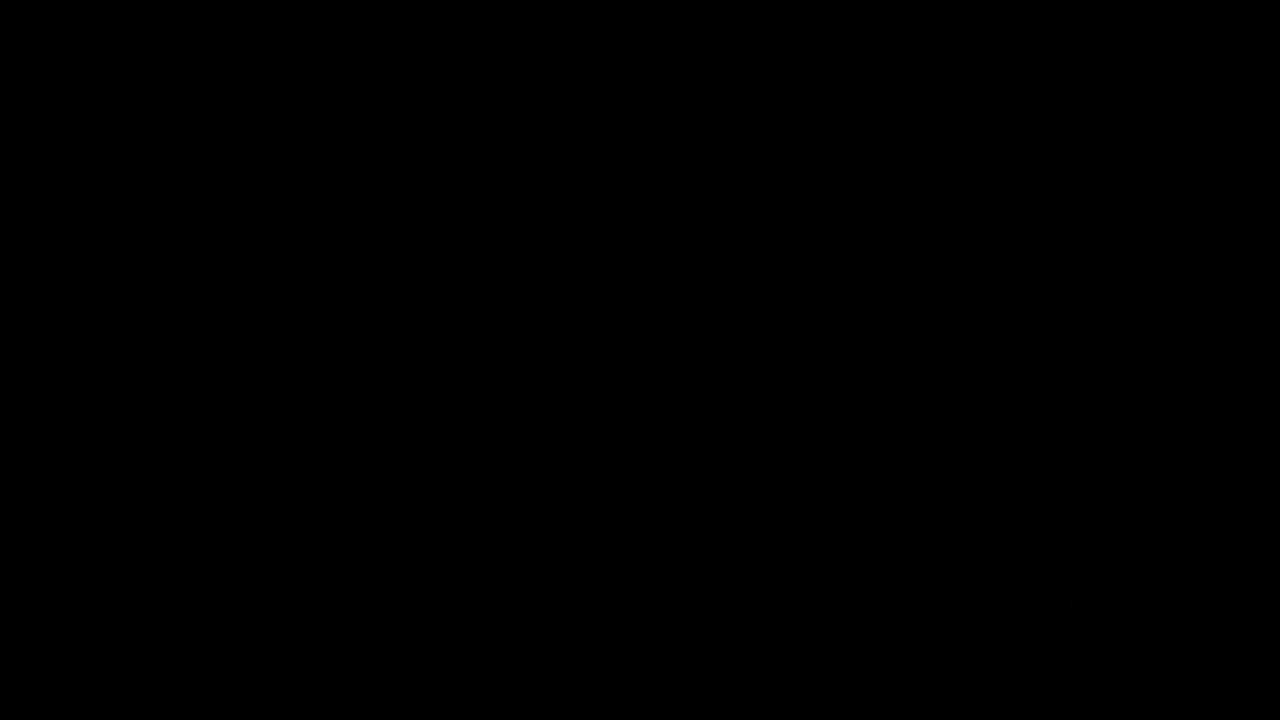